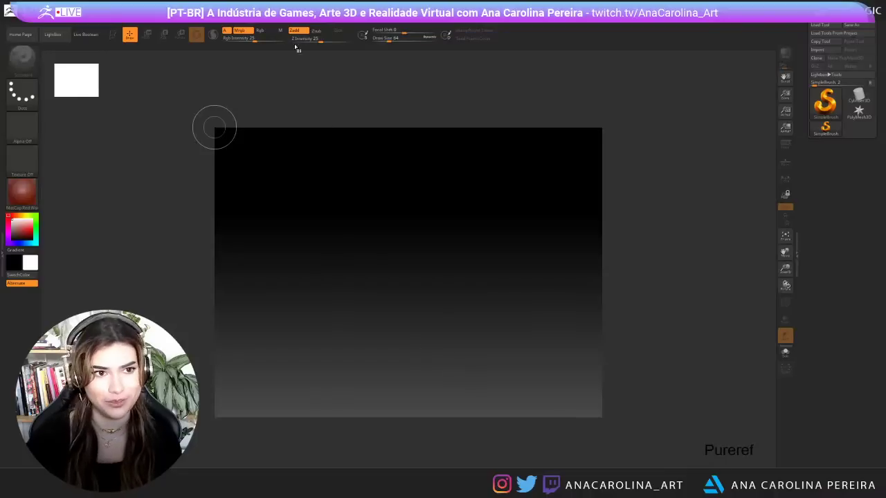
- Create a new window-sized document without saving the changes, and lower its background gradient range to the minimum
left_click(54, 34)
left_click(73, 16)
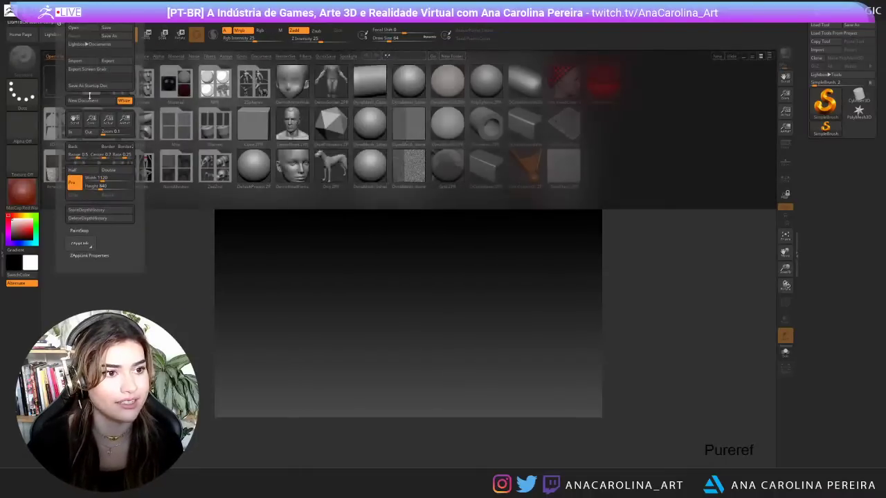
left_click(90, 101)
left_click(464, 272)
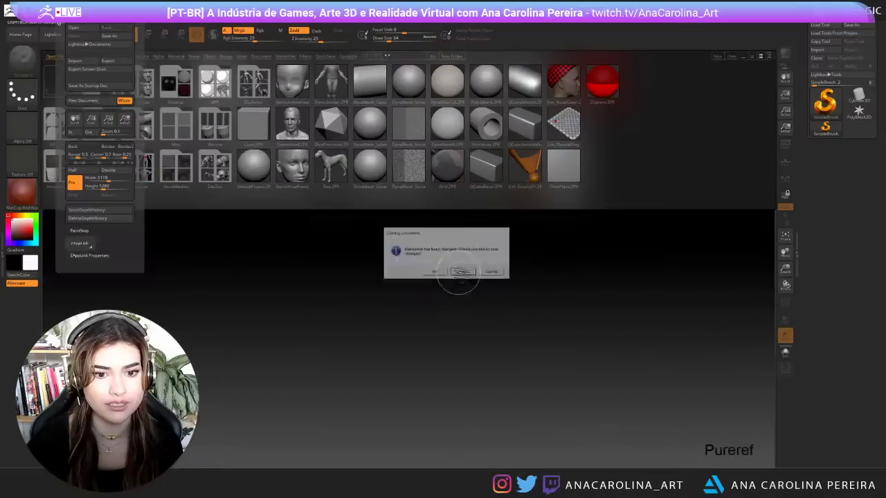
left_click(73, 15)
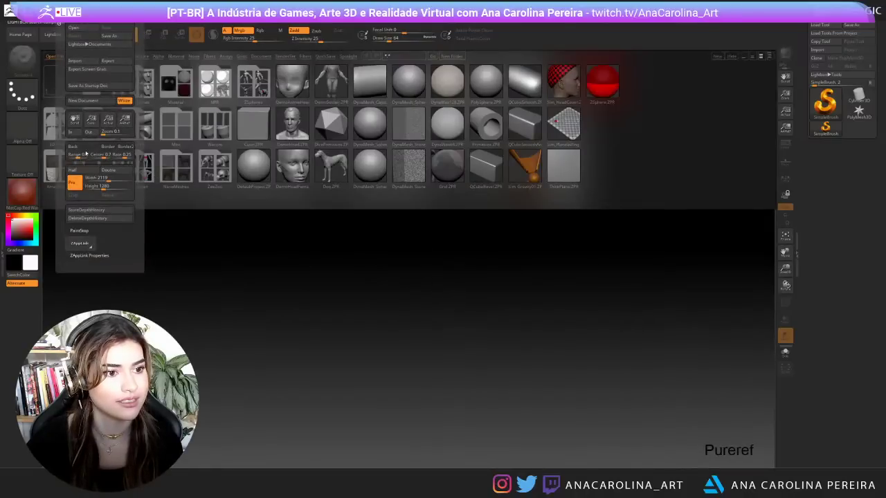
left_click_drag(78, 156, 63, 158)
- Show the side tray with the Brush palette and hide LightBox
left_click(3, 241)
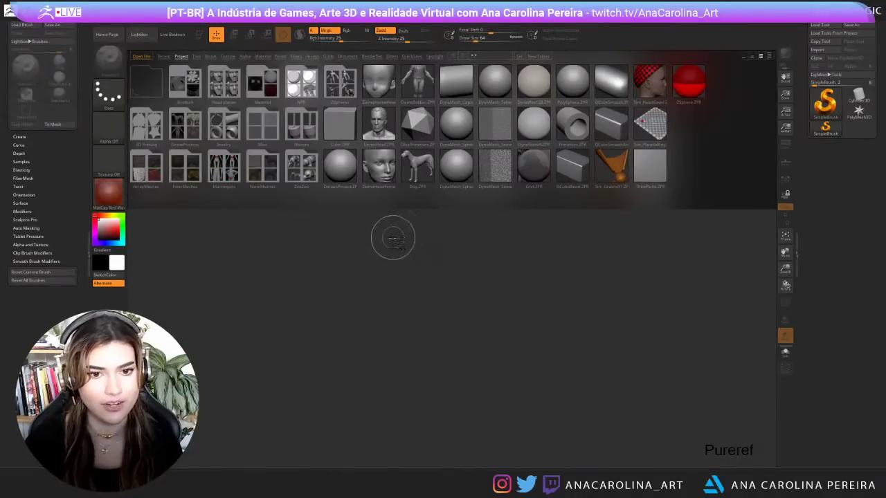
key("comma")
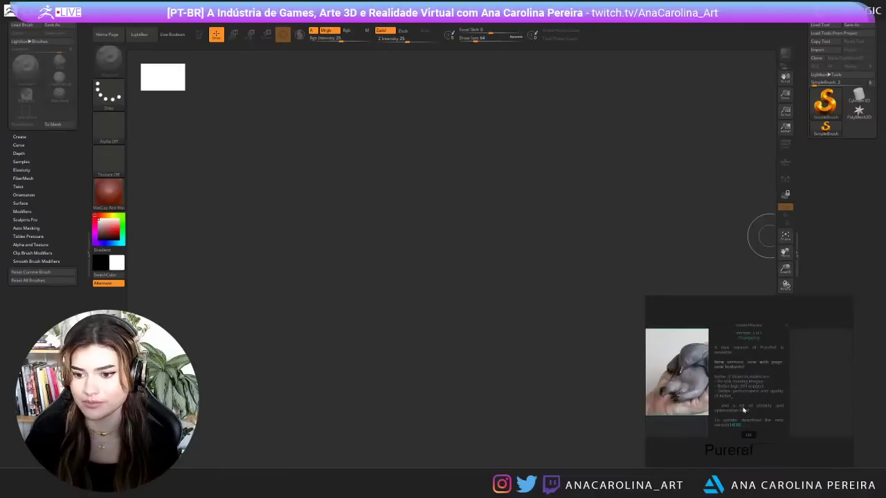
- In PureRef, dismiss the update notice and frame the baby bird photo so it fills the reference window
left_click(748, 434)
middle_click_drag(702, 390, 775, 366)
scroll(764, 393, "up", 5)
scroll(764, 393, "down", 1)
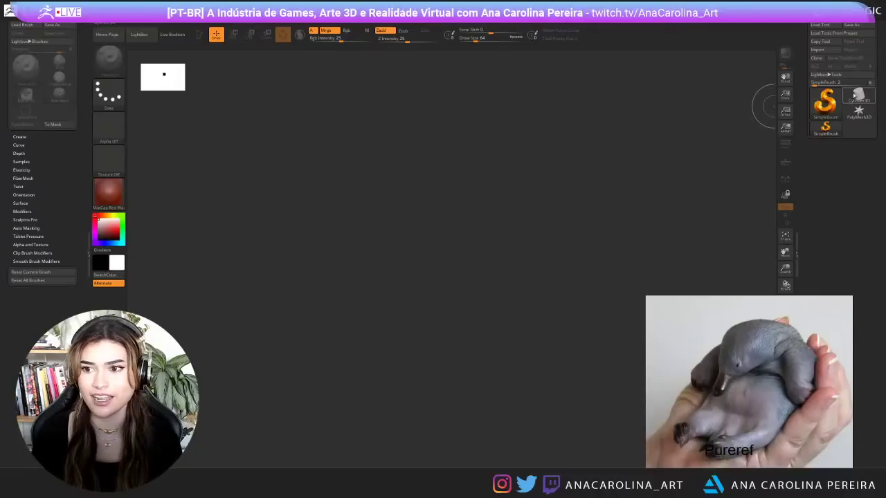
- Draw a large Sphere3D at the canvas centre, convert it to an editable PolyMesh3D, and show its Geometry settings
left_click(830, 102)
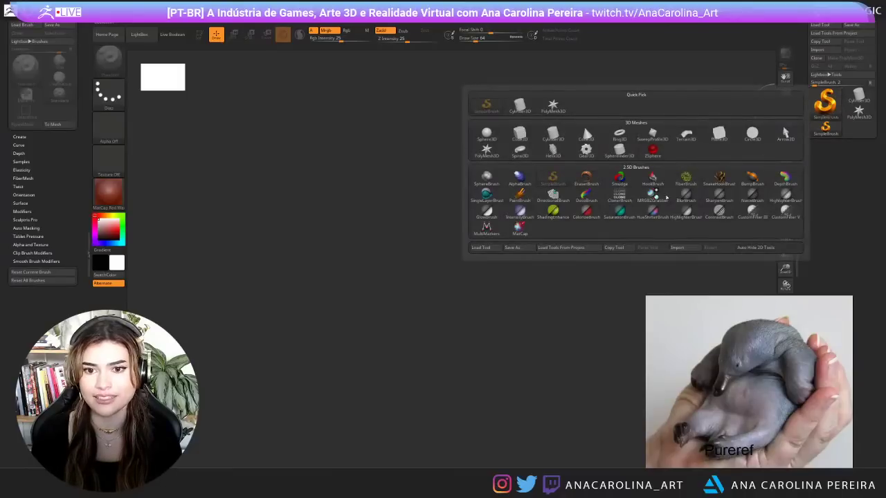
left_click(486, 134)
left_click_drag(431, 211, 444, 396)
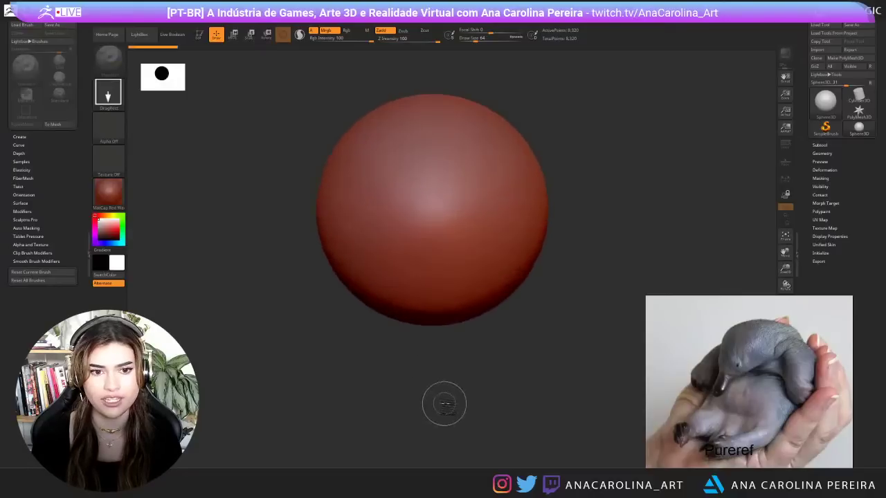
left_click(200, 36)
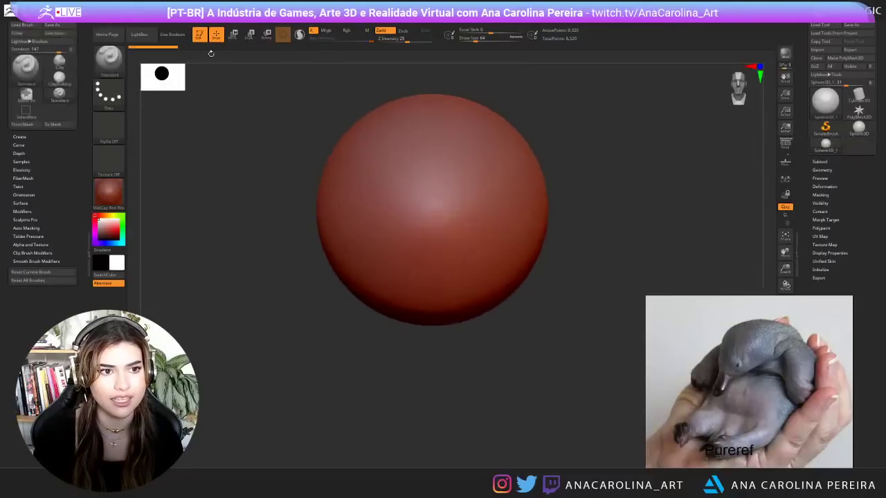
left_click(850, 58)
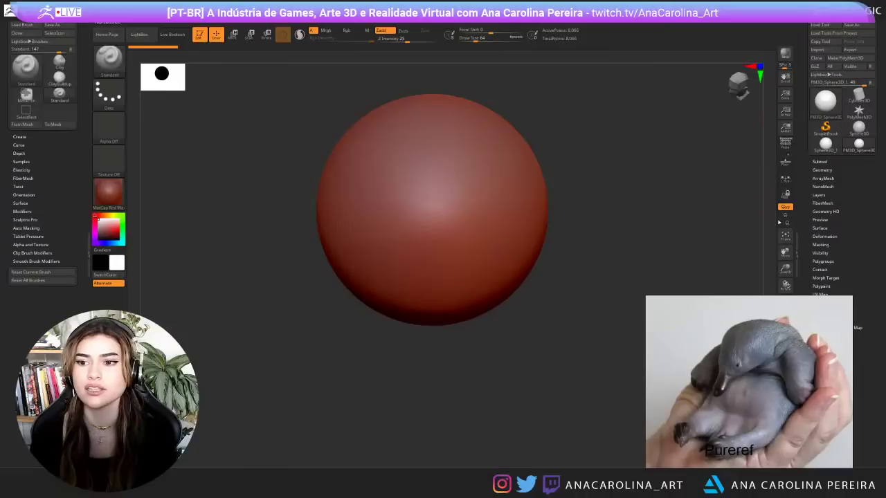
left_click(821, 170)
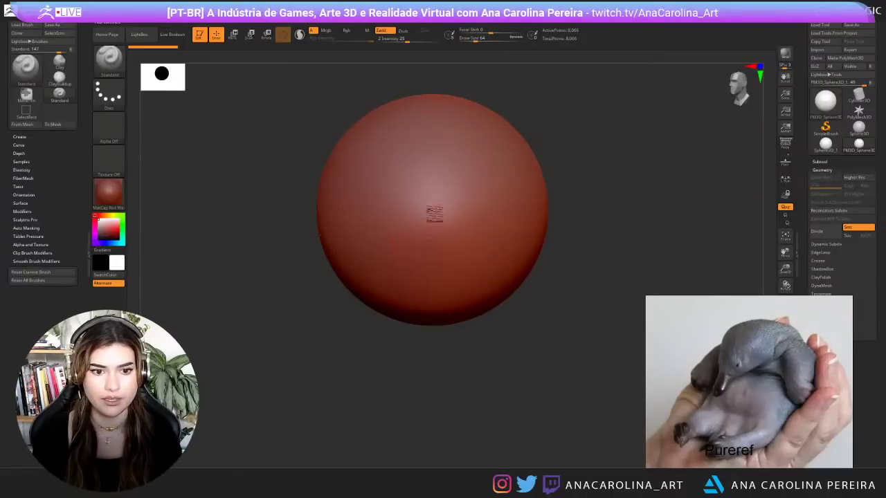
- Set the draw size to 484 and assign BasicMaterial to the sphere
key("space")
left_click_drag(479, 188, 476, 189)
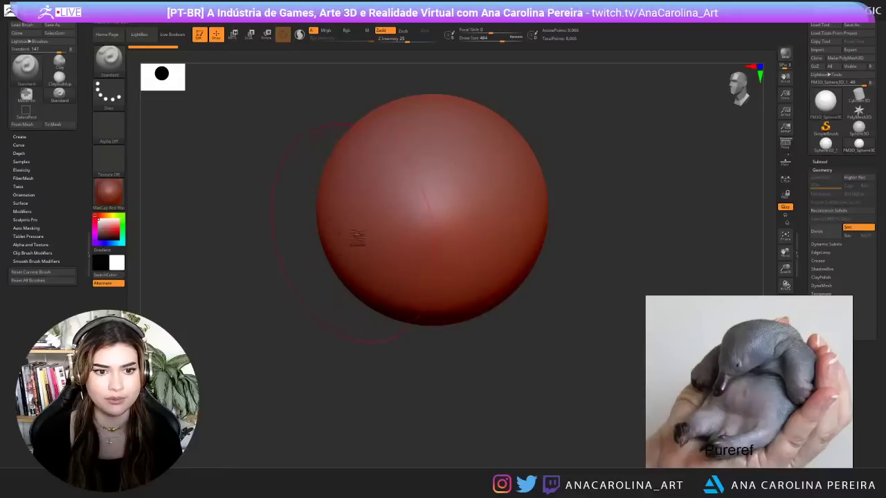
left_click(125, 197)
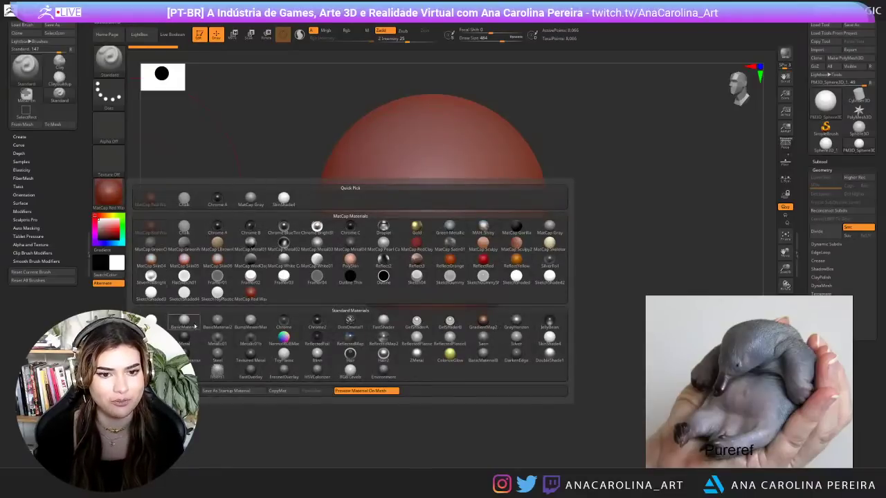
left_click(195, 326)
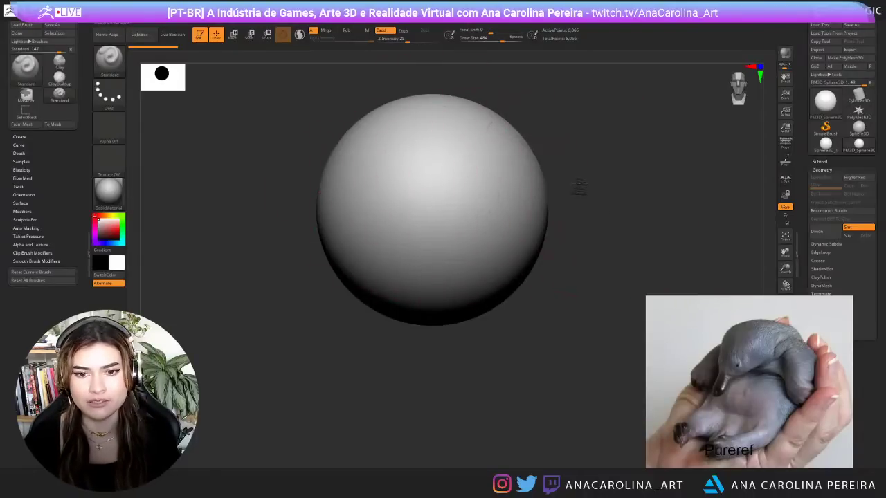
- Choose the SnakeHook brush with a draw size of 585 and push the sphere's underside upward into a flattened head shape
key("space")
left_click_drag(574, 189, 579, 188)
key("b")
key("s")
key("h")
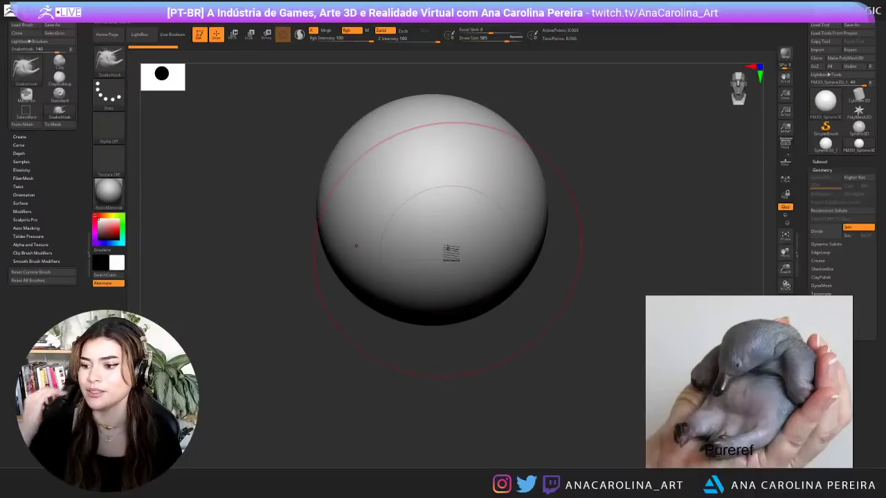
left_click_drag(381, 369, 394, 297, "alt")
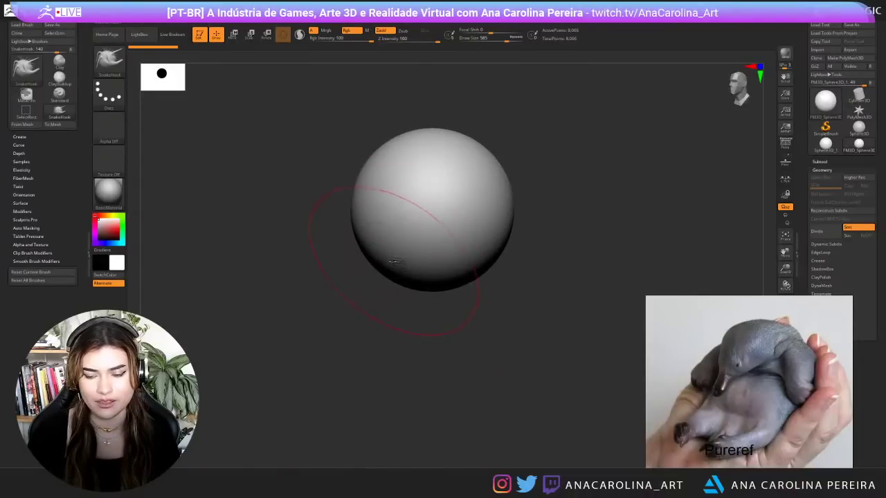
left_click_drag(442, 283, 450, 268)
mouse_move(456, 302)
left_mouse_down()
mouse_move(489, 303)
mouse_move(489, 264)
mouse_move(466, 291)
mouse_move(478, 289)
left_mouse_up()
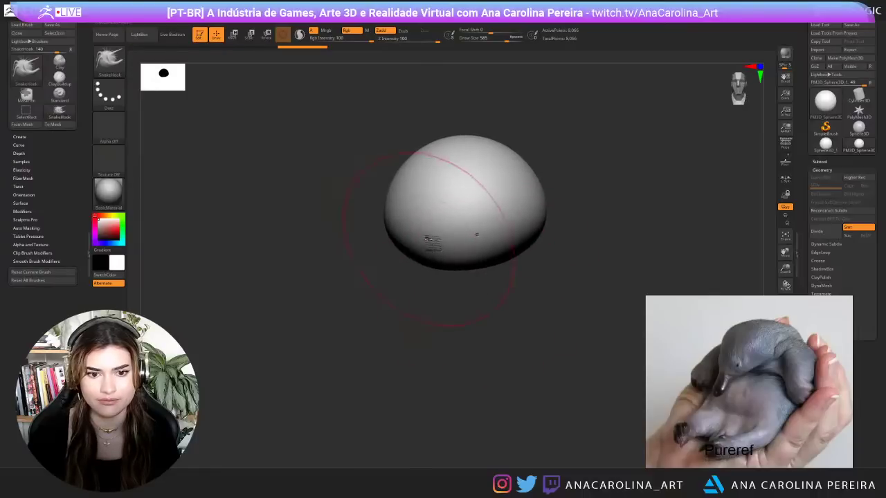
- Set the SnakeHook draw size to 430 and pull a beak out of the head's lower front, redoing the first stroke
key("space")
left_click_drag(430, 240, 423, 240)
mouse_move(434, 278)
left_mouse_down()
mouse_move(432, 268)
mouse_move(421, 289)
left_mouse_up()
right_click_drag(421, 289, 427, 305)
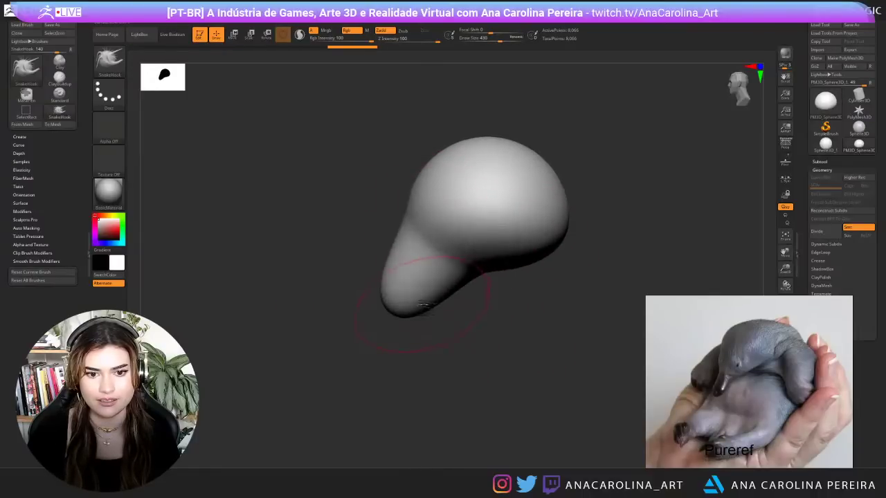
key("ctrl+z")
left_click_drag(431, 263, 387, 292)
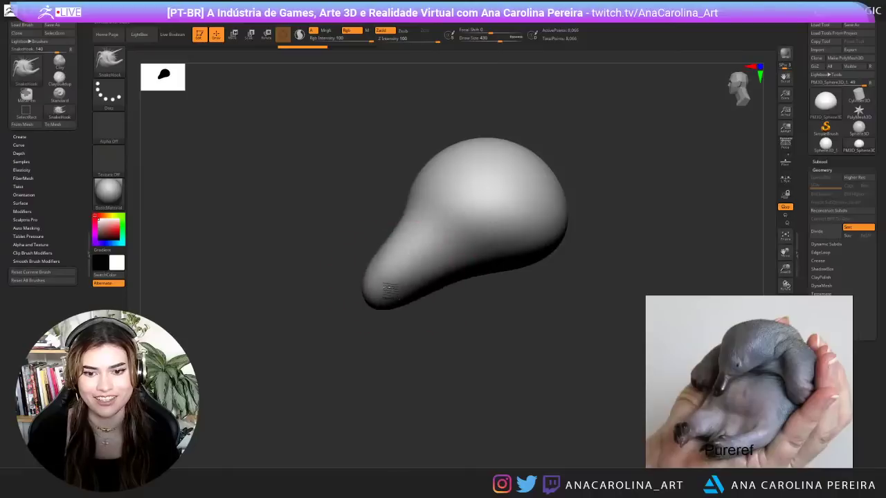
- Set the draw size to 533 and refine the silhouette of the head around the base of the beak
mouse_move(453, 328)
left_mouse_down()
mouse_move(489, 323)
mouse_move(492, 267)
mouse_move(445, 302)
left_mouse_up()
key("space")
left_click_drag(501, 261, 520, 271)
mouse_move(423, 264)
left_mouse_down()
mouse_move(429, 273)
mouse_move(387, 265)
mouse_move(448, 268)
left_mouse_up()
left_click_drag(480, 189, 468, 191)
left_click_drag(502, 221, 492, 172)
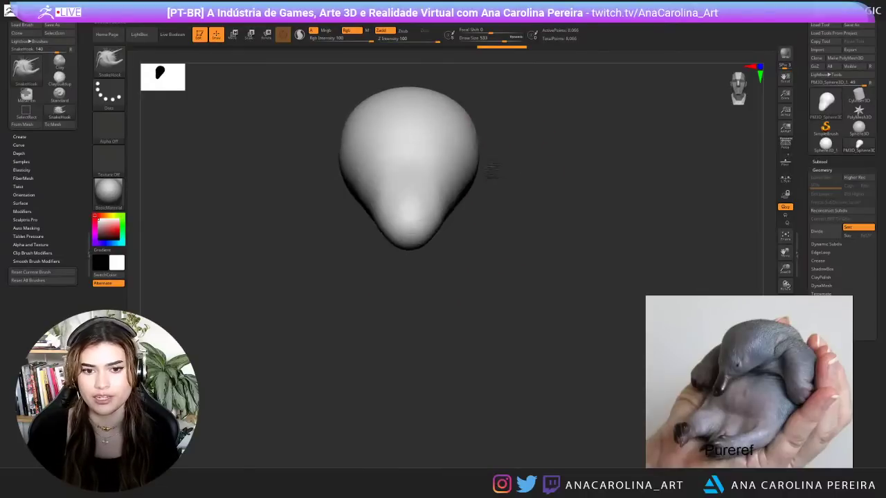
- Pull a thick neck out of the back of the head and undo the last two changes
mouse_move(543, 205)
left_mouse_down()
mouse_move(508, 212)
mouse_move(530, 254)
left_mouse_up()
mouse_move(529, 315)
left_mouse_down()
mouse_move(480, 329)
mouse_move(504, 231)
mouse_move(493, 251)
mouse_move(512, 212)
mouse_move(492, 104)
left_mouse_up()
left_click_drag(514, 164, 493, 303)
mouse_move(468, 267)
left_mouse_down()
mouse_move(495, 292)
mouse_move(481, 288)
left_mouse_up()
key("ctrl+z")
key("ctrl+z")
- Set the draw size to 1000 and stretch the neck farther out behind the head
key("space")
left_click_drag(504, 255, 519, 257)
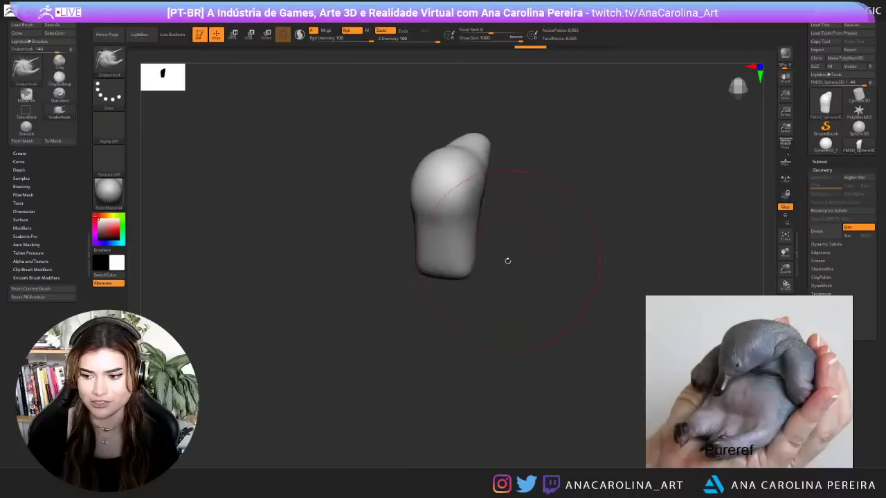
mouse_move(450, 279)
left_mouse_down()
mouse_move(460, 301)
mouse_move(526, 318)
mouse_move(506, 254)
mouse_move(532, 374)
mouse_move(521, 402)
left_mouse_up()
left_click_drag(505, 367, 524, 250)
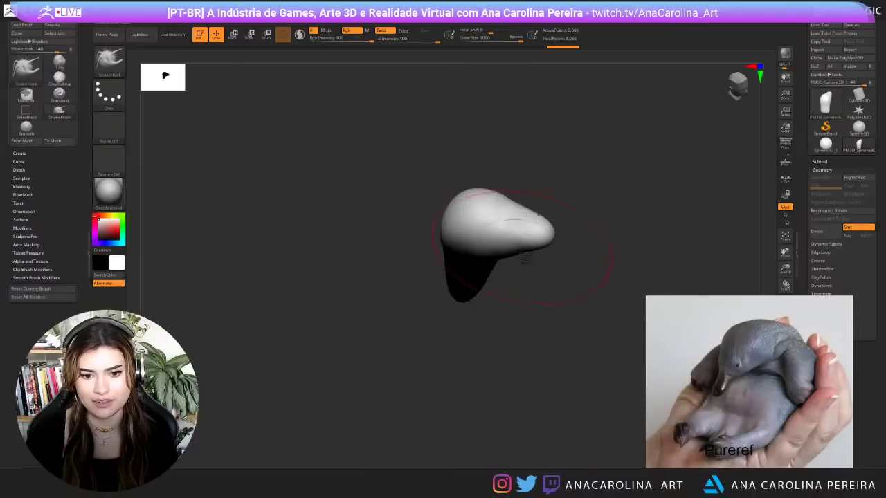
mouse_move(523, 340)
left_mouse_down()
mouse_move(547, 316)
mouse_move(534, 346)
mouse_move(527, 335)
left_mouse_up()
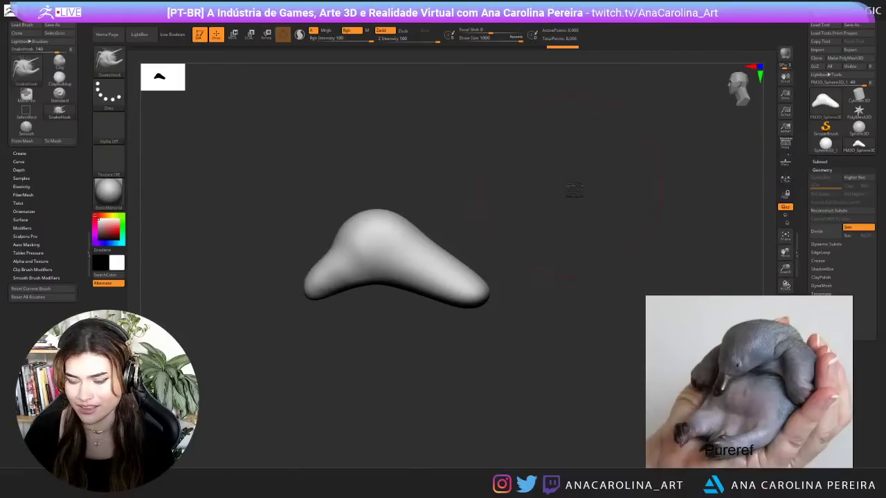
left_click_drag(499, 254, 484, 169, "alt")
- Stretch the neck's end downward with SnakeHook into a long, curved body
left_click_drag(458, 210, 487, 263)
left_click_drag(464, 232, 478, 236)
mouse_move(500, 272)
left_mouse_down()
mouse_move(500, 323)
mouse_move(489, 345)
left_mouse_up()
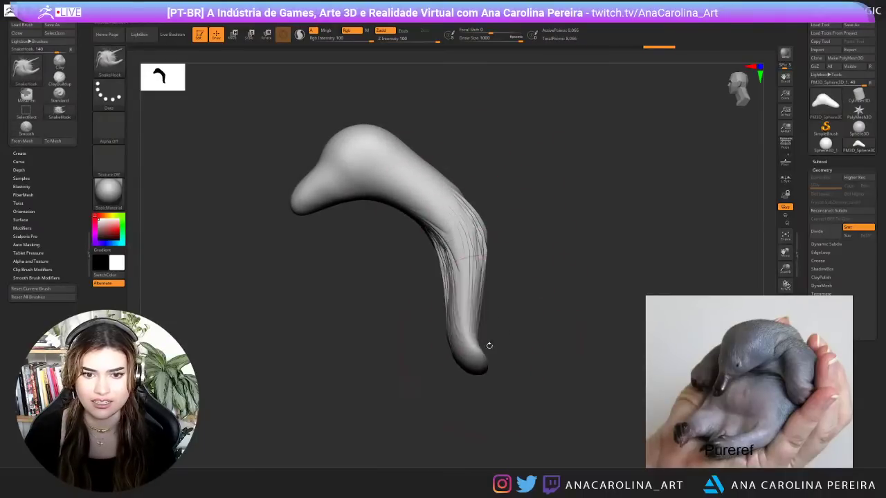
left_click_drag(479, 294, 499, 311)
left_click_drag(479, 354, 480, 371)
mouse_move(493, 280)
left_mouse_down("shift")
mouse_move(485, 360)
mouse_move(503, 302)
left_mouse_up("shift")
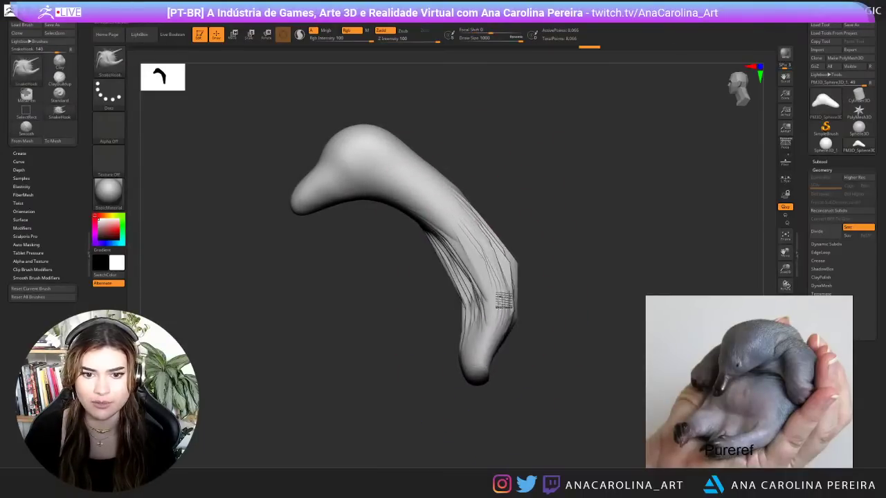
left_click_drag(477, 367, 496, 408)
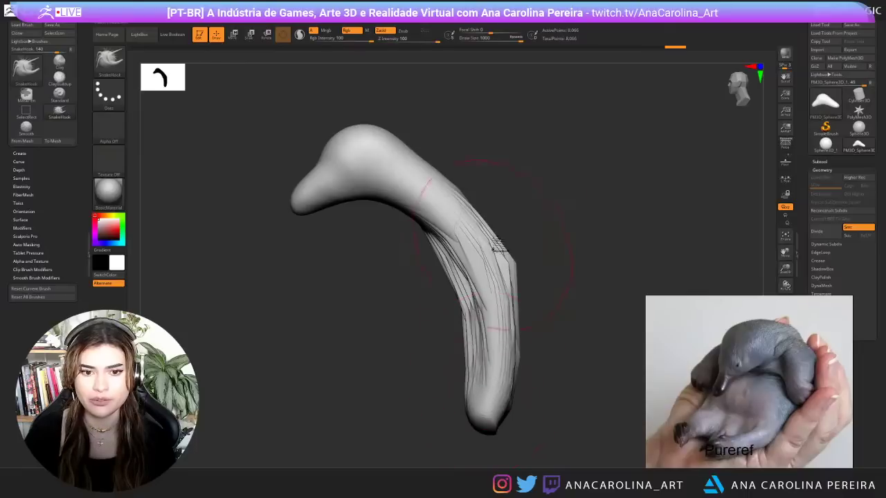
- Choose the MaskLasso brush and mask the whole neck and body below the head
mouse_move(519, 208)
left_mouse_down()
mouse_move(579, 213)
mouse_move(591, 295)
left_mouse_up()
left_click_drag(582, 257, 491, 216, "alt")
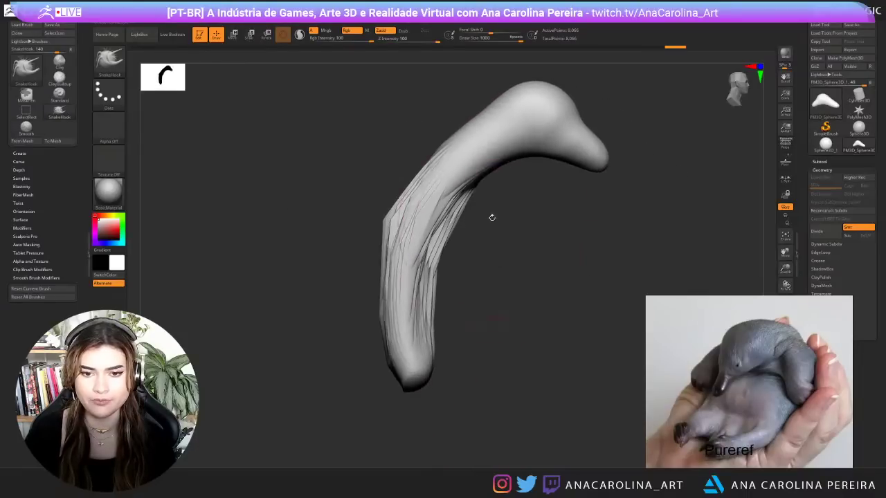
left_click_drag(442, 54, 501, 147, "ctrl")
key("b")
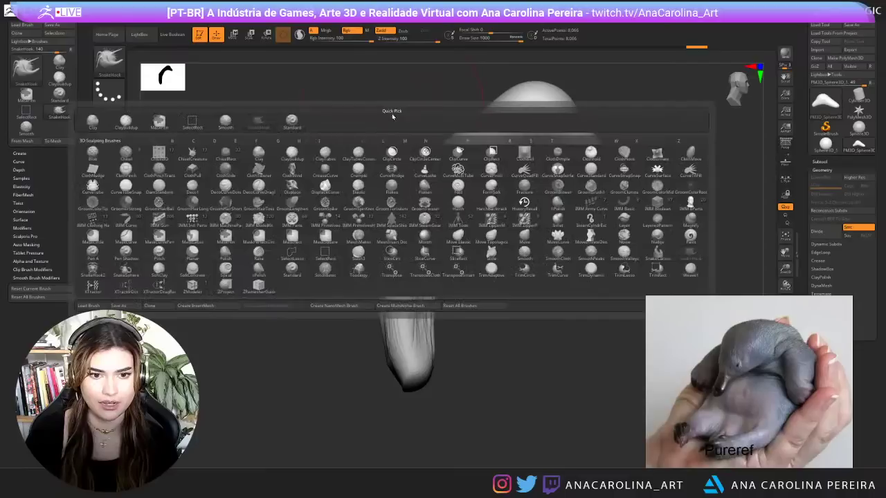
left_click(192, 238)
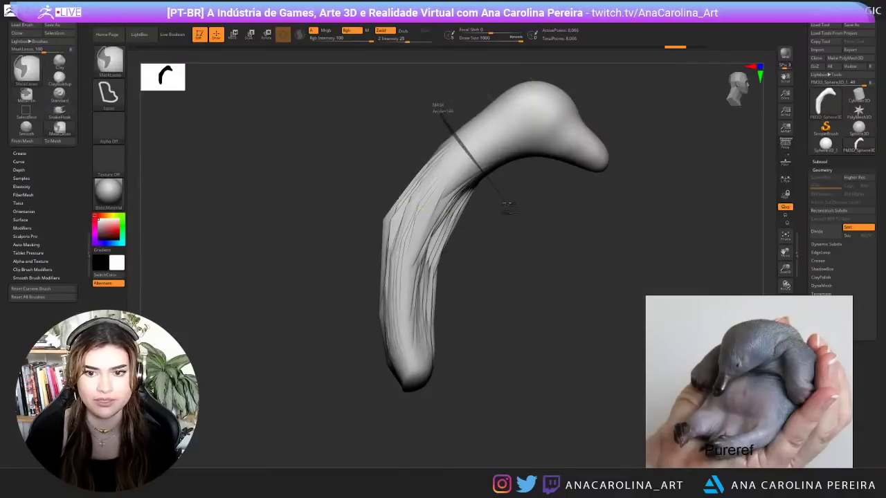
mouse_move(521, 190)
left_mouse_down("ctrl")
mouse_move(272, 415)
mouse_move(274, 404)
left_mouse_up("ctrl")
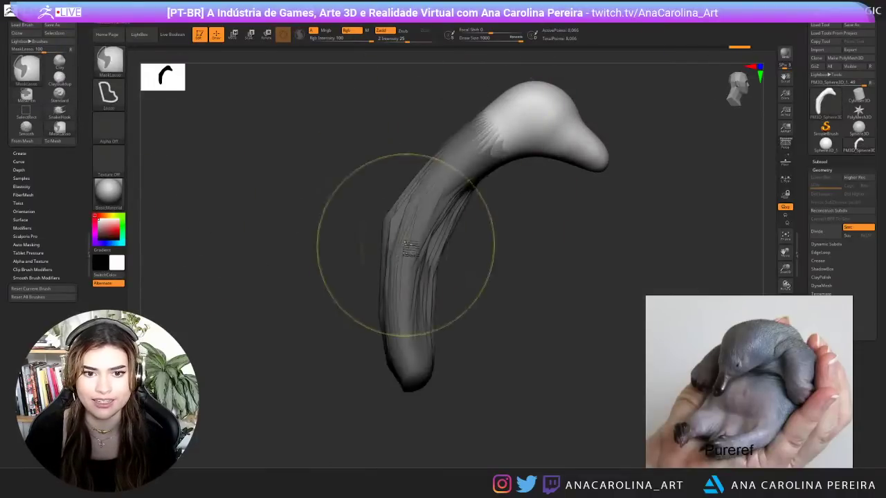
left_click_drag(485, 270, 499, 280, "ctrl")
left_click(500, 281, "ctrl")
left_click(492, 275, "ctrl")
key("ctrl+z")
key("ctrl+z")
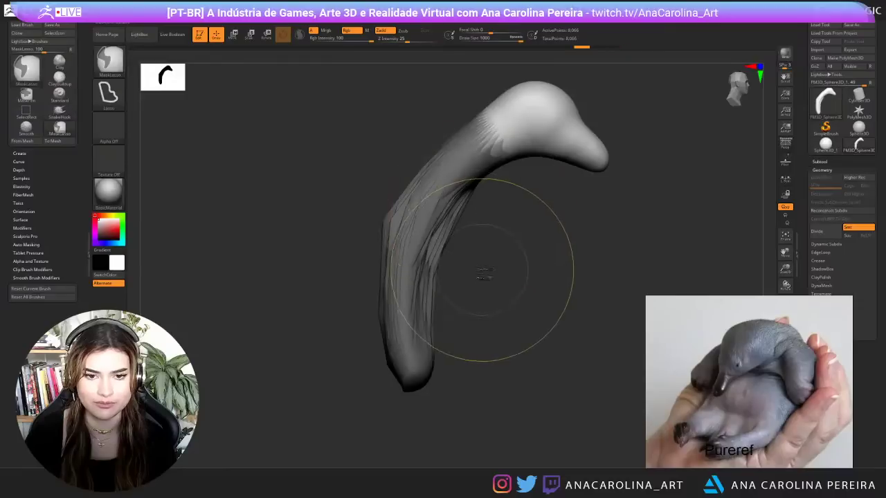
- Invert the mask to protect the head, place the gizmo at the neck's base, and rotate the body forward beneath the beak
left_click(516, 242, "ctrl")
key("r")
left_click(475, 143, "alt")
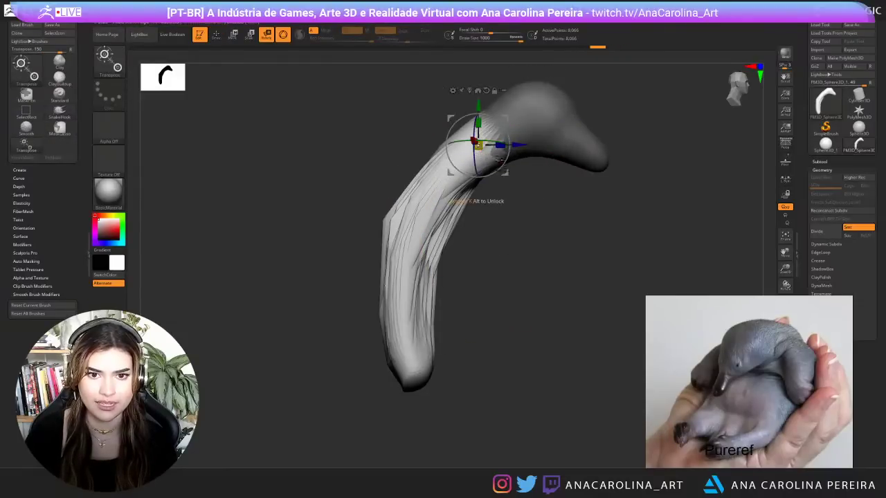
left_click_drag(499, 168, 516, 159)
left_click_drag(588, 196, 423, 197)
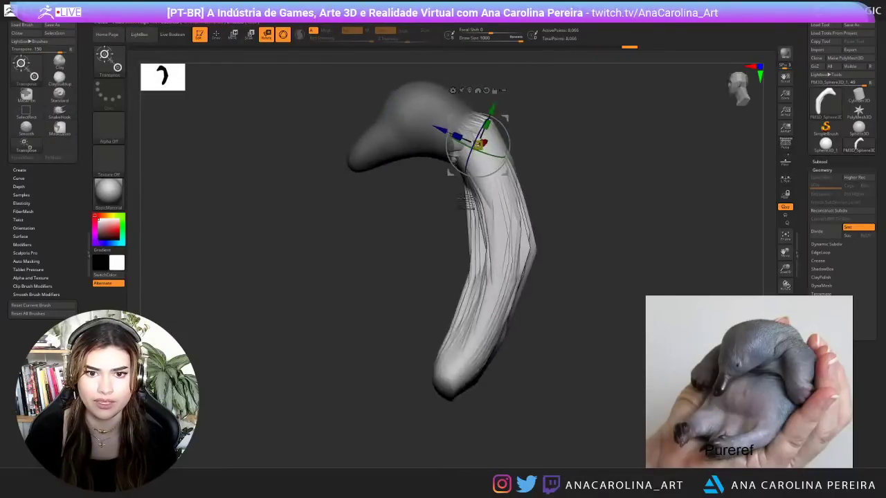
left_click_drag(505, 171, 494, 203)
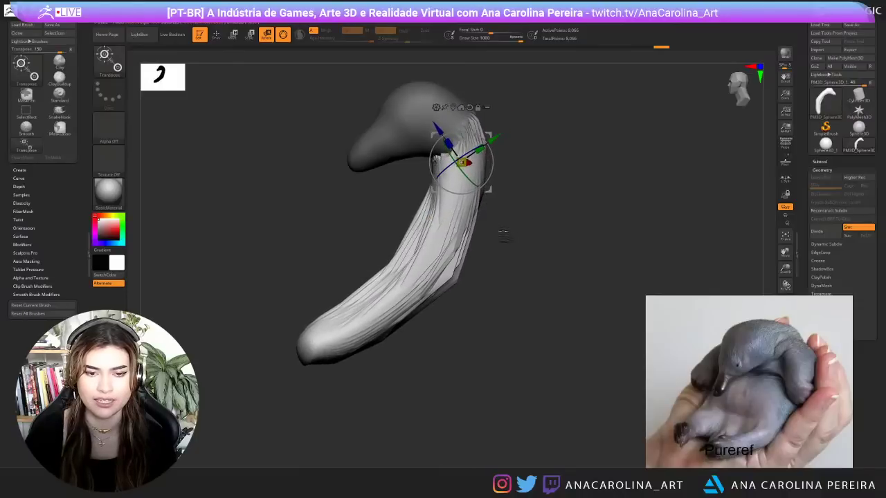
- Clear the mask from the head
left_click_drag(503, 236, 559, 253)
left_click_drag(579, 218, 601, 240, "ctrl")
left_click_drag(587, 238, 712, 232)
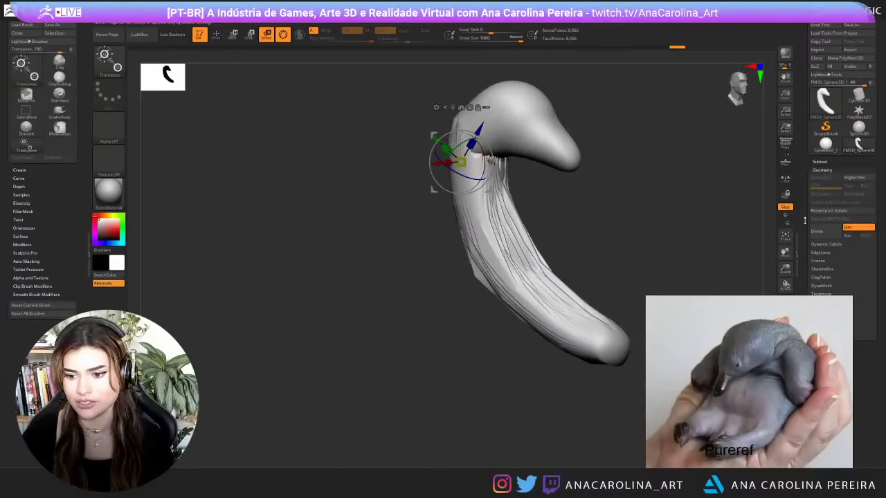
- Move the reference photo aside and remesh the stretched body with DynaMesh at resolution 32
right_click_drag(844, 332, 797, 348)
left_click_drag(872, 363, 872, 321)
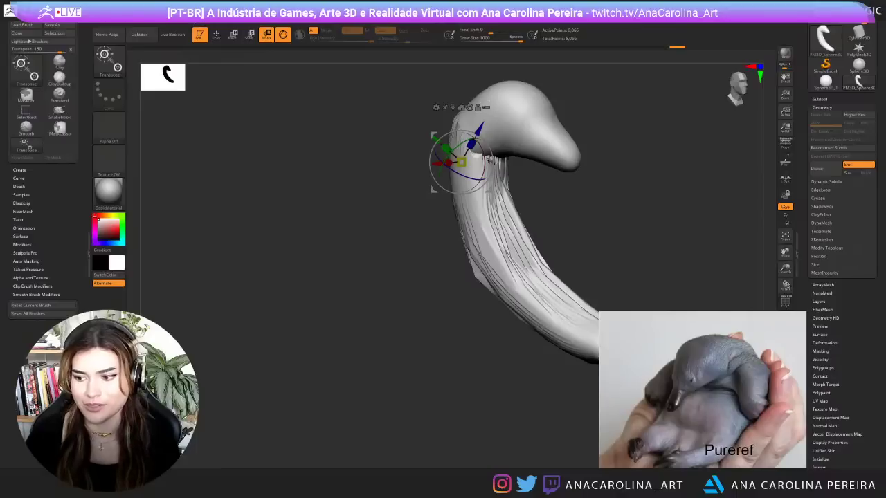
left_click_drag(767, 267, 744, 272)
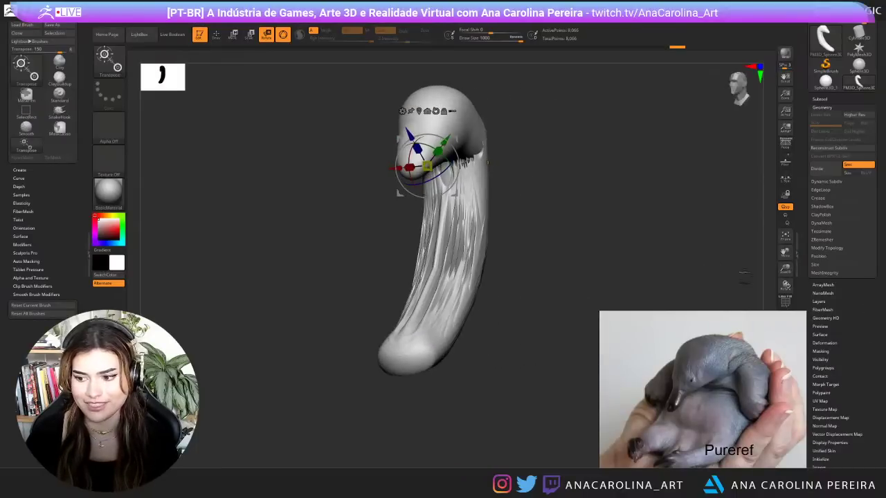
left_click_drag(869, 296, 866, 274)
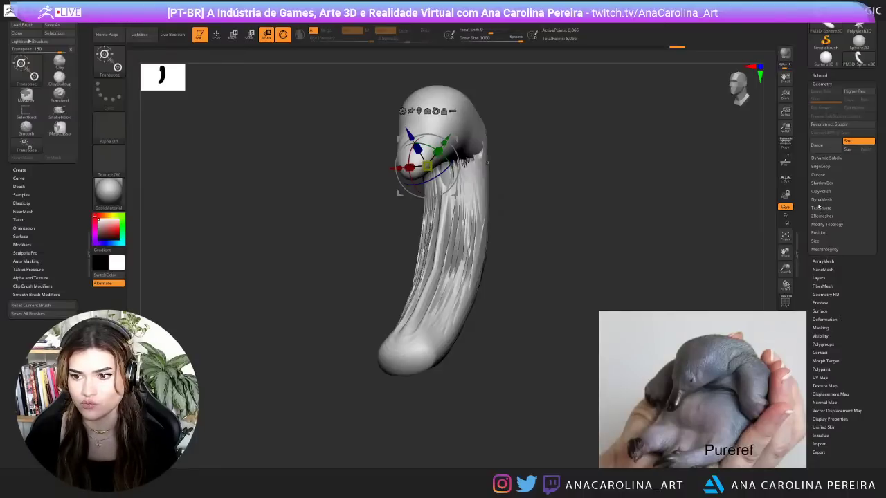
left_click(819, 200)
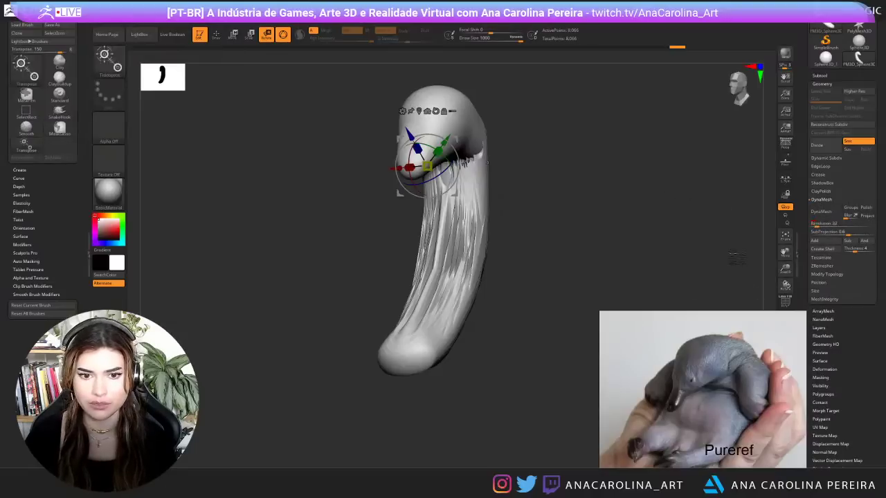
left_click_drag(734, 256, 787, 244)
left_click(821, 212)
left_click_drag(712, 246, 666, 202, "ctrl")
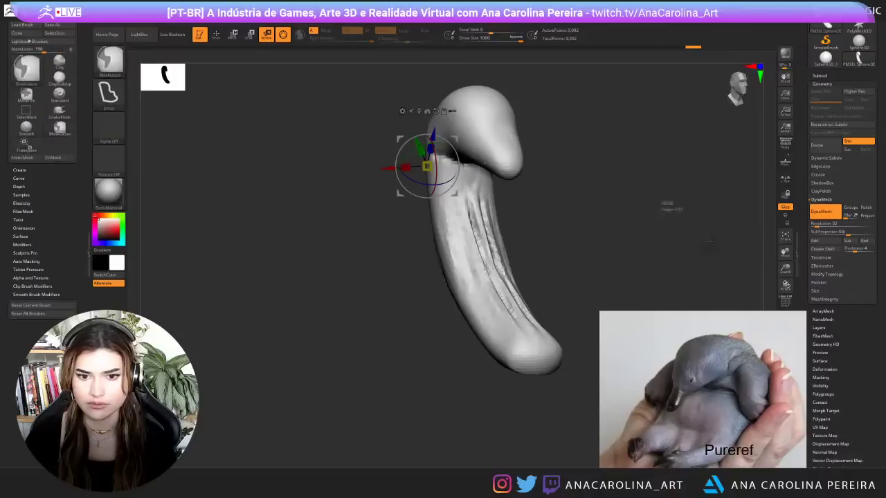
- Bend the body into a stronger forward curve below the head with the SnakeHook brush
mouse_move(675, 250)
left_mouse_down()
mouse_move(722, 245)
mouse_move(732, 231)
mouse_move(766, 221)
left_mouse_up()
left_click_drag(446, 220, 561, 164)
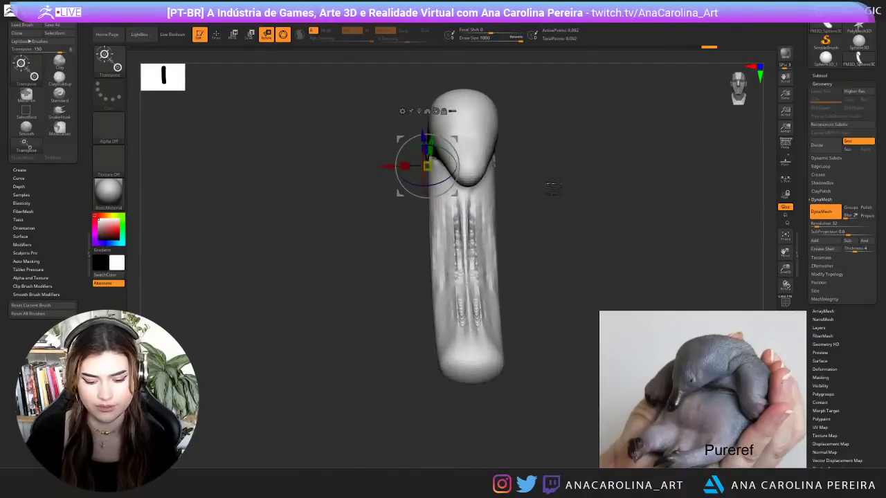
key("b")
key("m")
key("v")
key("space")
left_click_drag(528, 192, 493, 268)
key("b")
key("s")
key("h")
left_click_drag(426, 137, 435, 144)
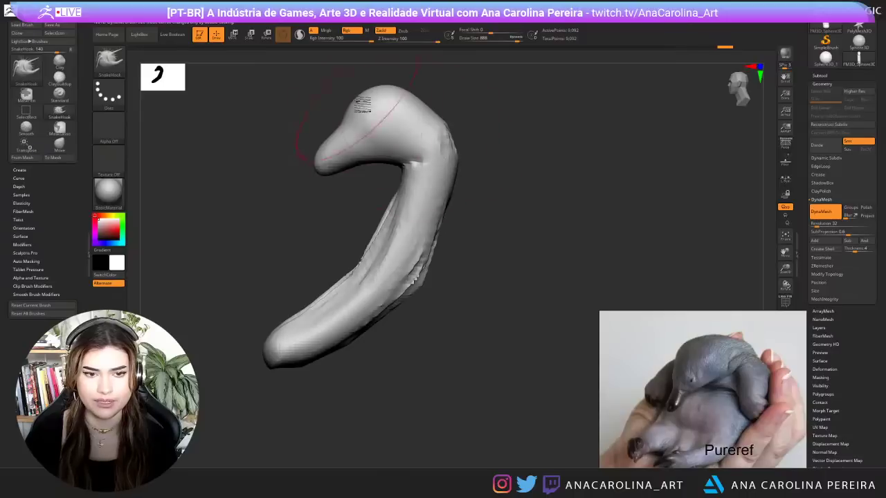
left_click_drag(357, 98, 357, 112)
left_click_drag(472, 209, 551, 221)
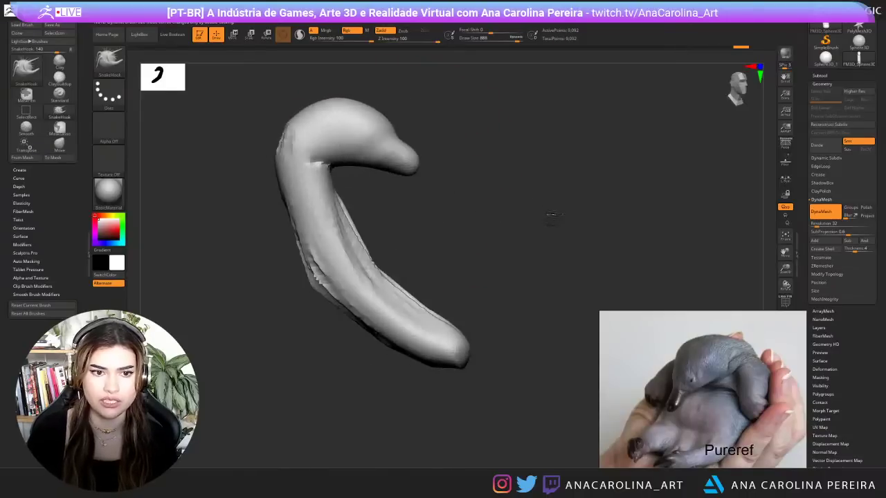
- Smooth the rough ridges and creases along the neck and the whole body
mouse_move(297, 143)
left_mouse_down()
mouse_move(345, 260)
mouse_move(450, 346)
left_mouse_up()
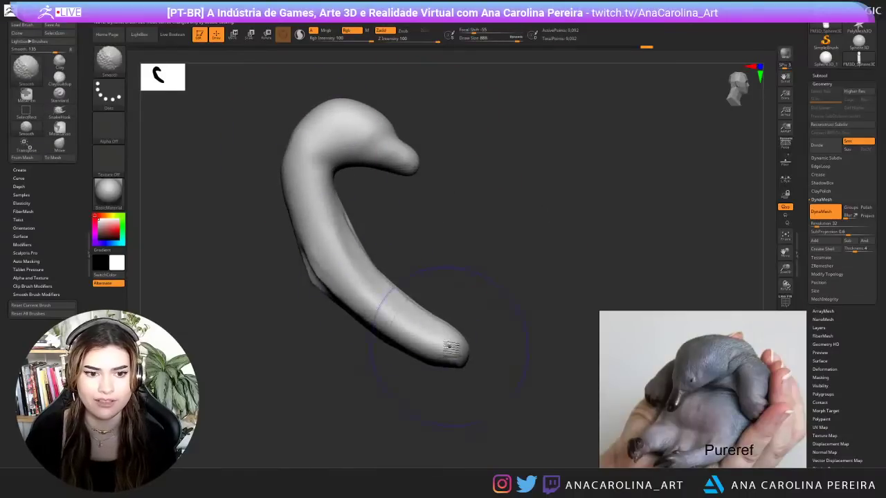
left_click_drag(480, 318, 547, 304)
mouse_move(339, 265)
left_mouse_down("shift")
mouse_move(368, 340)
mouse_move(474, 253)
mouse_move(450, 249)
mouse_move(496, 281)
mouse_move(474, 255)
mouse_move(454, 289)
mouse_move(463, 304)
left_mouse_up("shift")
mouse_move(470, 370)
left_mouse_down()
mouse_move(440, 360)
mouse_move(441, 373)
mouse_move(490, 386)
mouse_move(479, 345)
mouse_move(495, 280)
left_mouse_up()
mouse_move(341, 260)
left_mouse_down()
mouse_move(406, 276)
mouse_move(439, 257)
mouse_move(470, 321)
mouse_move(439, 397)
mouse_move(405, 340)
left_mouse_up()
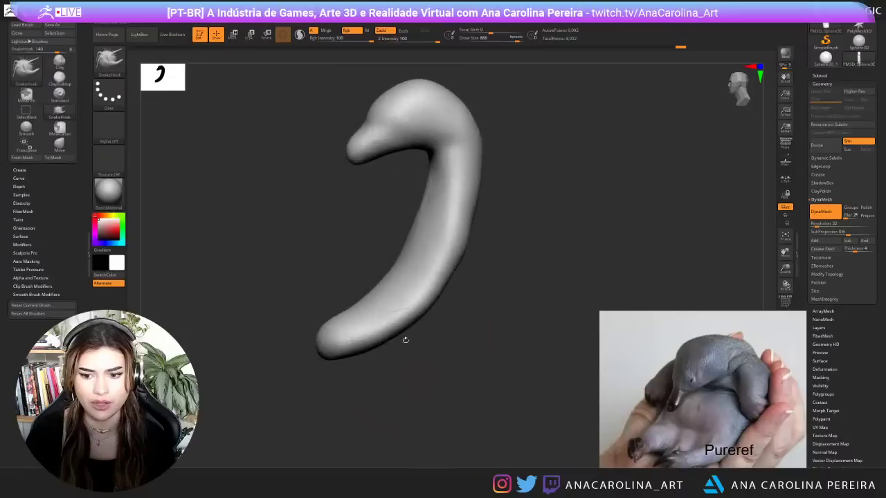
- Swell the belly and lower back outward with SnakeHook to form a full torso below the slim neck
left_click_drag(399, 275, 378, 250)
mouse_move(419, 244)
left_mouse_down()
mouse_move(405, 229)
mouse_move(414, 206)
left_mouse_up()
mouse_move(482, 244)
left_mouse_down()
mouse_move(525, 265)
mouse_move(480, 283)
left_mouse_up()
left_click_drag(422, 310, 408, 326)
left_click_drag(421, 294, 401, 285)
mouse_move(462, 368)
left_mouse_down()
mouse_move(436, 377)
mouse_move(457, 372)
left_mouse_up()
left_click_drag(422, 270, 442, 288)
left_click_drag(456, 325, 482, 332)
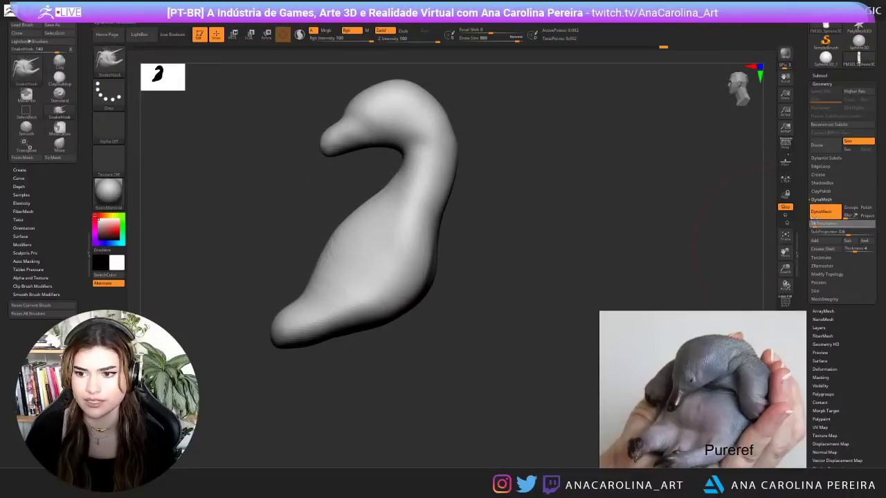
- Set the DynaMesh resolution to 16 and remesh the model
left_click_drag(670, 237, 651, 251, "ctrl")
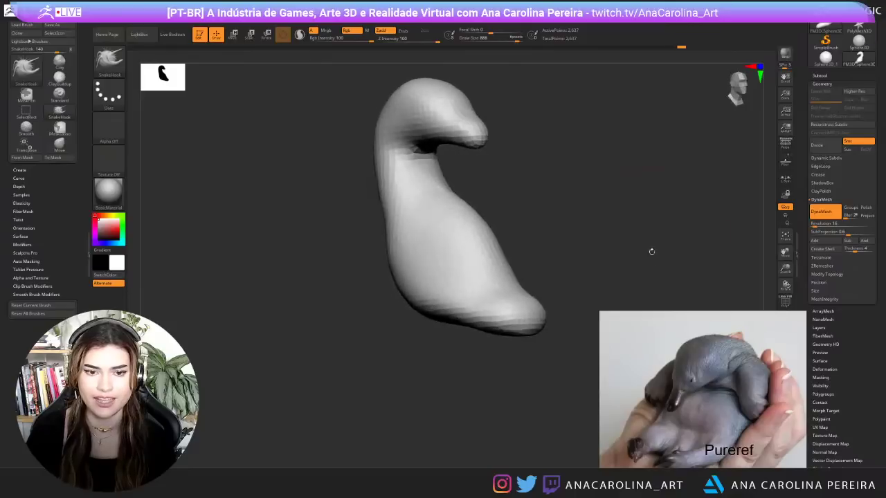
mouse_move(567, 171)
left_mouse_down()
mouse_move(526, 180)
mouse_move(541, 166)
mouse_move(566, 217)
left_mouse_up()
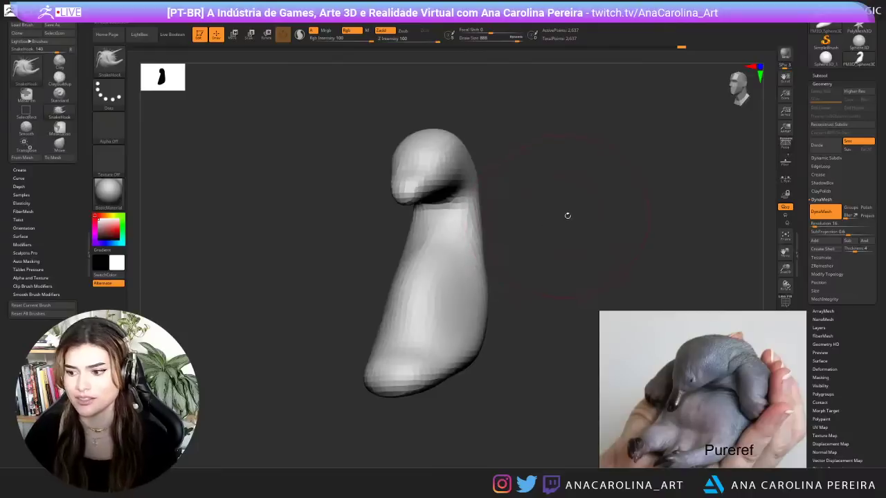
mouse_move(530, 224)
left_mouse_down()
mouse_move(517, 256)
mouse_move(575, 250)
left_mouse_up()
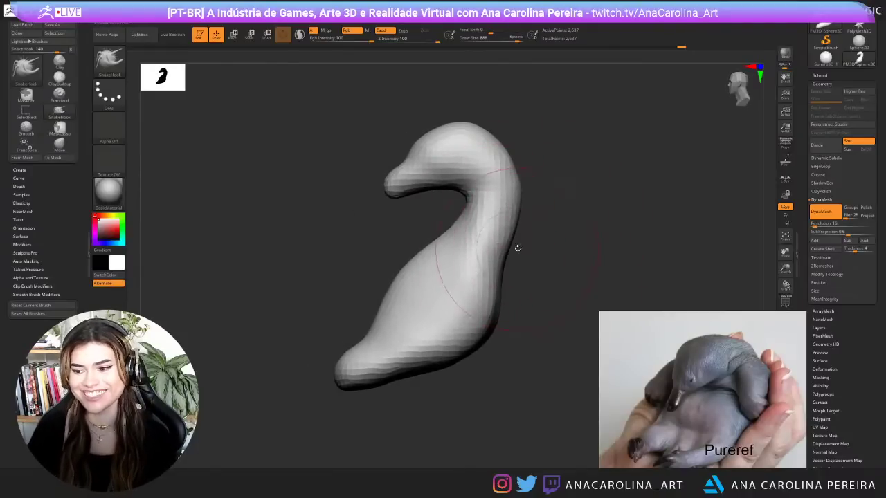
- Thicken the neck and upper back with a smaller SnakeHook brush so they flow into the torso
mouse_move(499, 259)
left_mouse_down()
mouse_move(523, 250)
mouse_move(524, 206)
mouse_move(453, 216)
mouse_move(472, 214)
mouse_move(449, 233)
mouse_move(499, 238)
mouse_move(487, 234)
left_mouse_up()
key("space")
key("space")
left_click_drag(580, 237, 525, 238)
left_click_drag(622, 236, 572, 237)
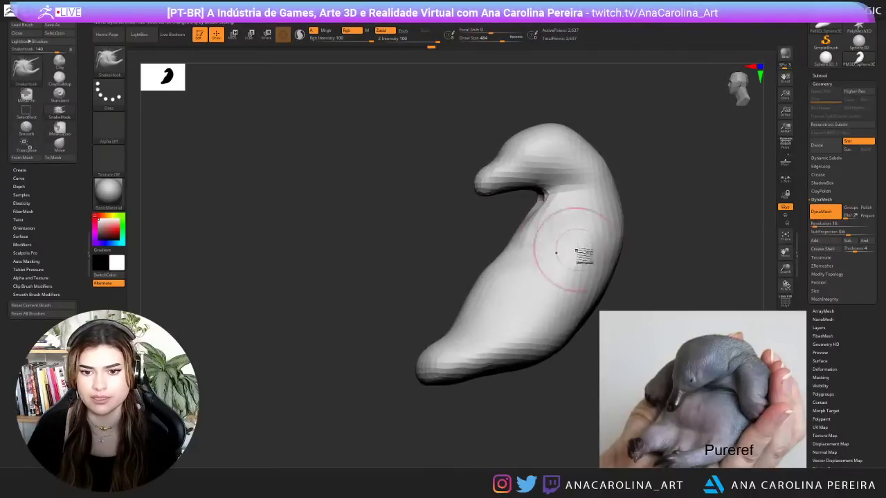
left_click_drag(625, 246, 656, 245)
mouse_move(561, 231)
left_mouse_down()
mouse_move(634, 261)
mouse_move(561, 227)
mouse_move(569, 228)
left_mouse_up()
- Widen the torso's sides and fill out the back and chest with SnakeHook at draw size 773
key("space")
key("space")
mouse_move(515, 241)
left_mouse_down()
mouse_move(523, 242)
mouse_move(496, 251)
left_mouse_up()
left_click_drag(478, 253, 496, 270)
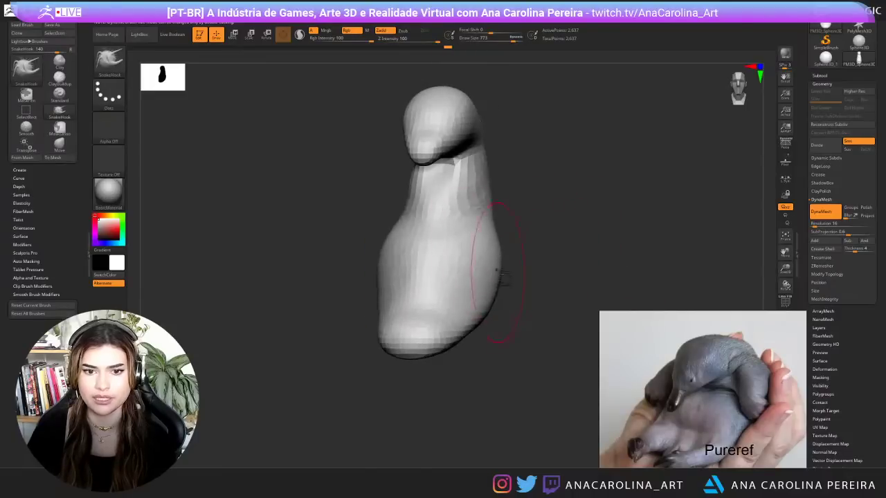
right_click_drag(496, 272, 535, 316)
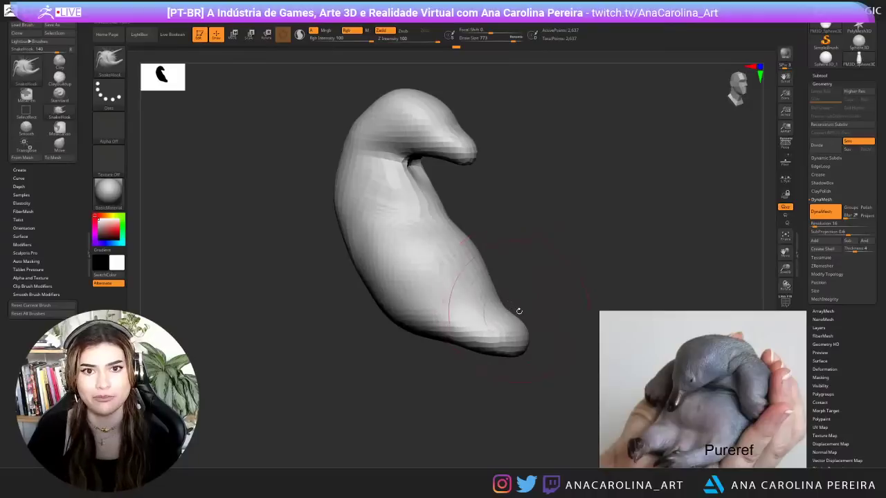
right_click_drag(554, 299, 558, 280)
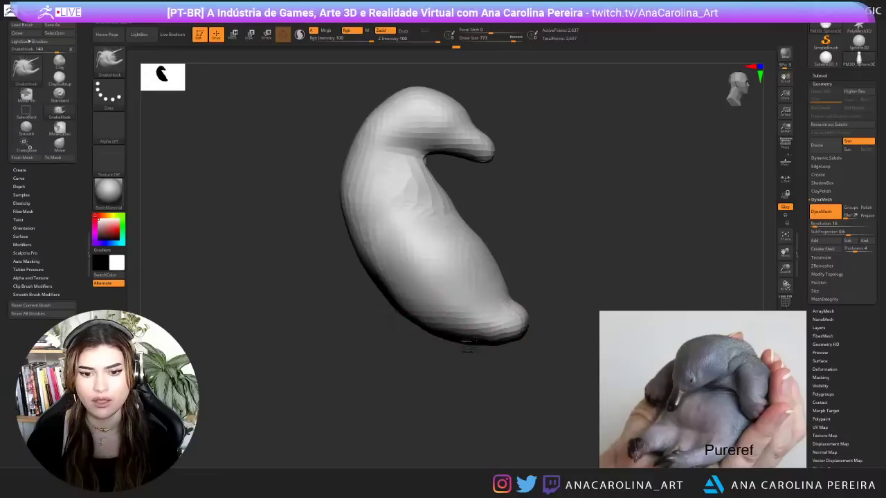
mouse_move(496, 377)
right_mouse_down()
mouse_move(444, 382)
mouse_move(416, 370)
right_mouse_up()
- Round the underside of the rump and the lower back with SnakeHook at draw size 1000
key("space")
mouse_move(568, 242)
left_mouse_down()
mouse_move(591, 240)
mouse_move(556, 299)
left_mouse_up()
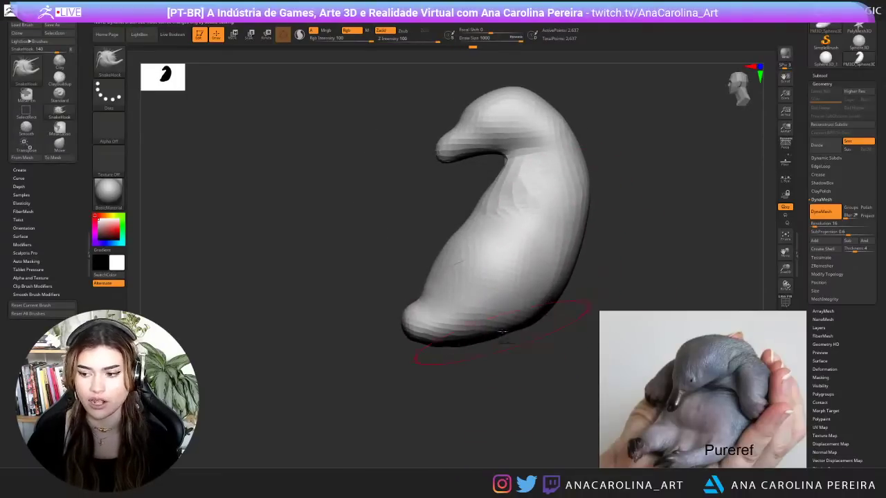
left_click_drag(502, 332, 503, 339)
left_click_drag(547, 301, 539, 297)
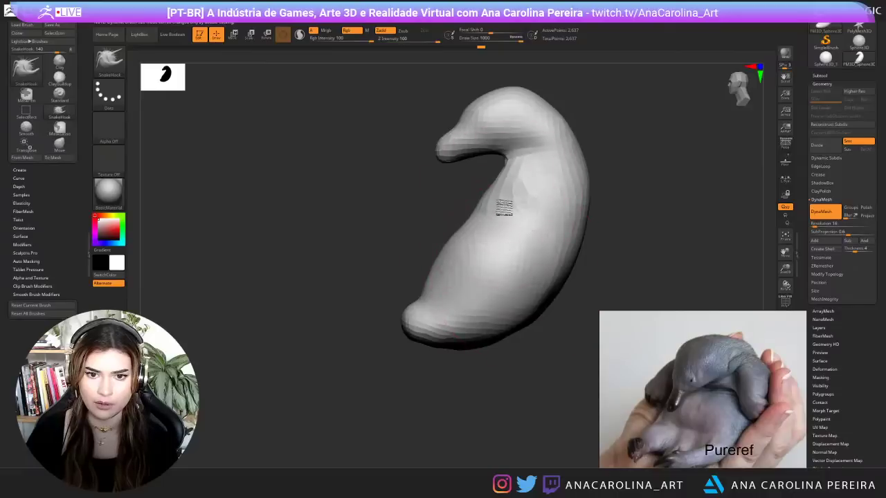
left_click_drag(502, 206, 506, 212)
- Fill and smooth the front of the neck beneath the beak
right_click_drag(644, 151, 638, 149)
left_click_drag(637, 149, 659, 168)
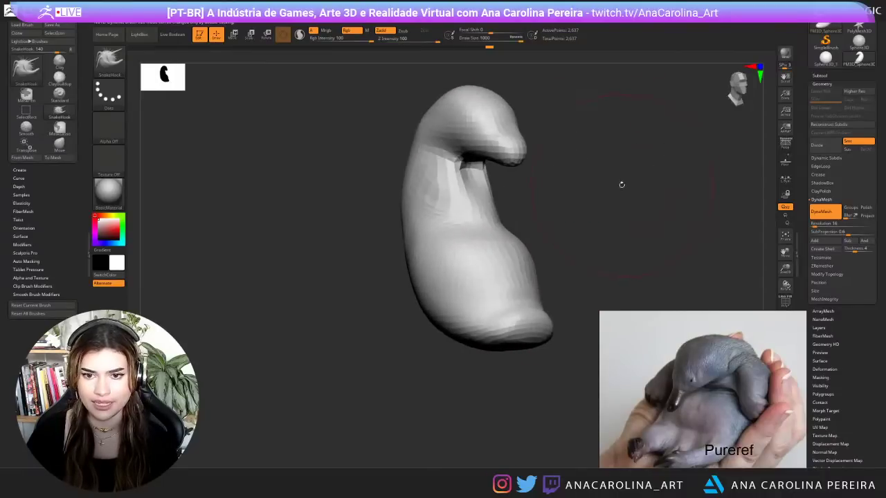
left_click_drag(597, 188, 554, 206)
left_click_drag(497, 235, 547, 214)
mouse_move(482, 197)
left_mouse_down("shift")
mouse_move(482, 181)
mouse_move(478, 214)
left_mouse_up("shift")
- Reshape the head and beak with SnakeHook at draw size 585 and smooth the upper back
mouse_move(582, 224)
left_mouse_down()
mouse_move(460, 229)
mouse_move(581, 218)
mouse_move(589, 208)
left_mouse_up()
left_click_drag(564, 152, 549, 189)
left_click_drag(640, 192, 553, 179)
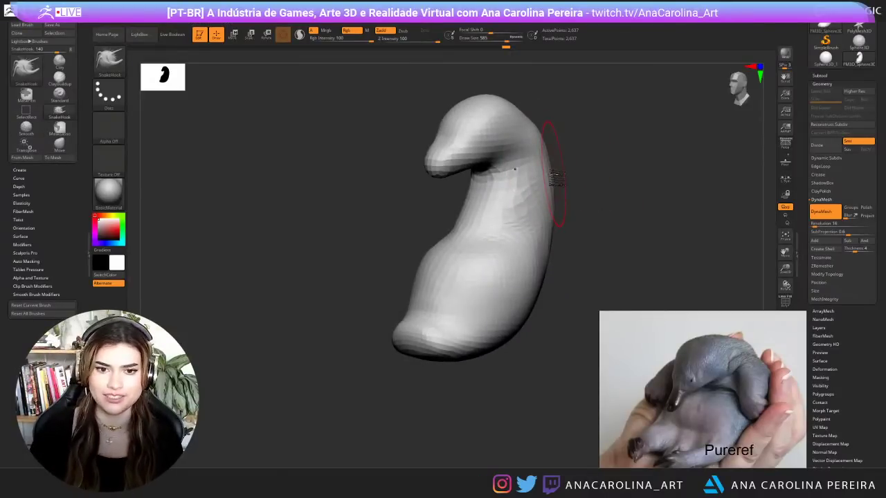
mouse_move(592, 146)
left_mouse_down()
mouse_move(618, 158)
mouse_move(524, 177)
left_mouse_up()
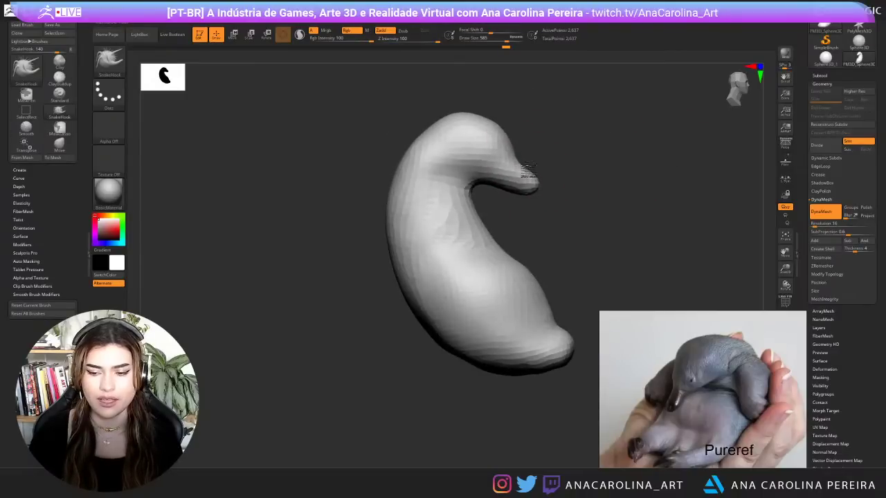
left_click_drag(543, 145, 492, 149)
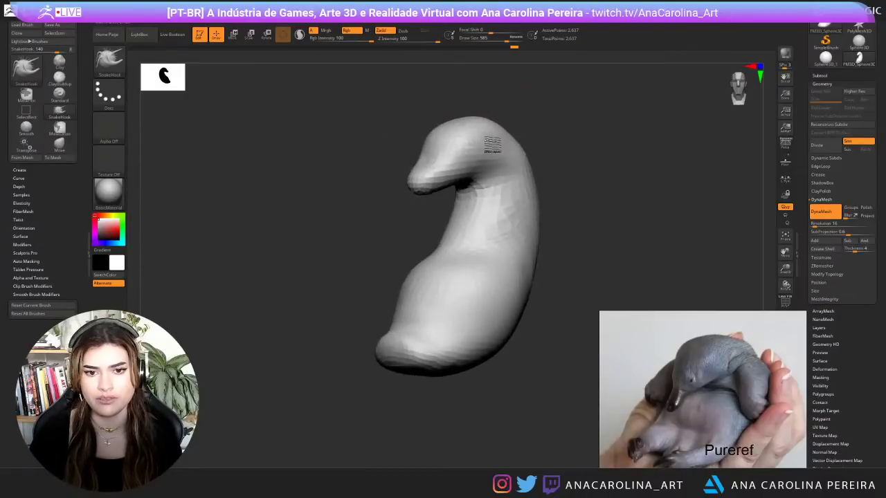
left_click_drag(535, 210, 538, 242, "shift")
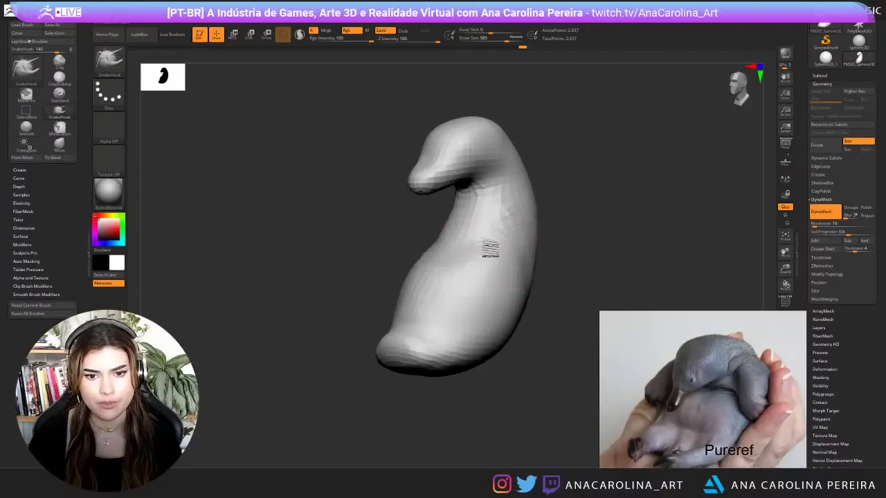
- Adjust the back and nape with SnakeHook at draw size 835 and pull the beak slightly downward
left_click_drag(551, 279, 595, 285)
mouse_move(532, 251)
left_mouse_down()
mouse_move(554, 252)
mouse_move(511, 253)
mouse_move(537, 242)
mouse_move(529, 242)
left_mouse_up()
key("space")
mouse_move(539, 247)
left_mouse_down()
mouse_move(527, 247)
mouse_move(546, 217)
mouse_move(533, 209)
mouse_move(544, 201)
left_mouse_up()
key("space")
key("space")
left_click_drag(480, 142, 477, 145)
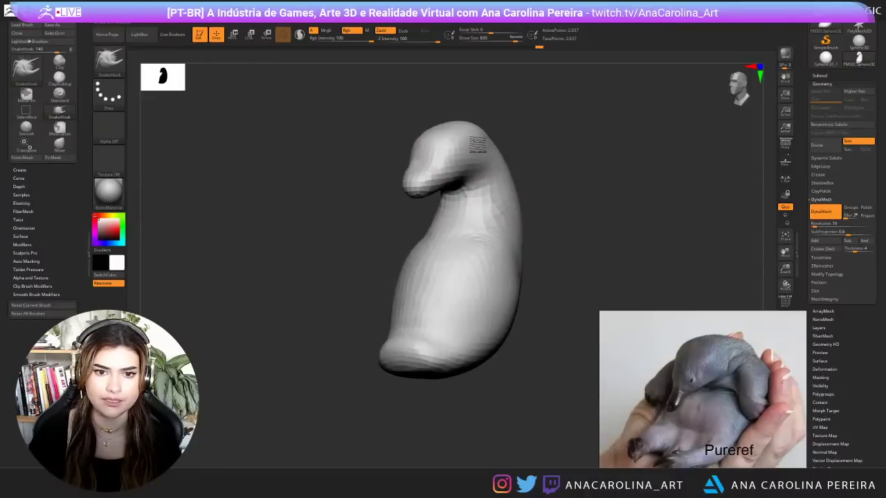
left_click_drag(424, 187, 427, 194)
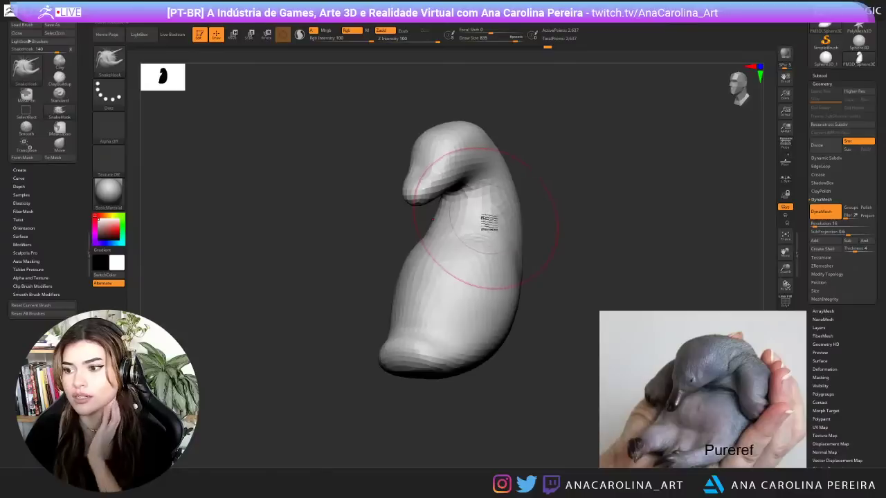
- Refine the neck and shoulder area with a smaller SnakeHook brush and remesh the model with DynaMesh
left_click_drag(554, 238, 526, 231)
key("space")
mouse_move(529, 231)
left_mouse_down()
mouse_move(548, 233)
mouse_move(524, 218)
left_mouse_up()
key("space")
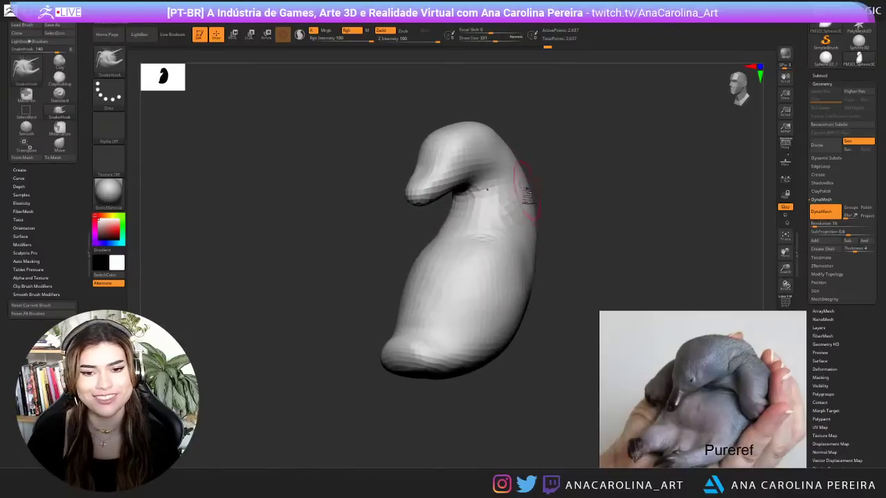
left_click_drag(555, 194, 595, 178)
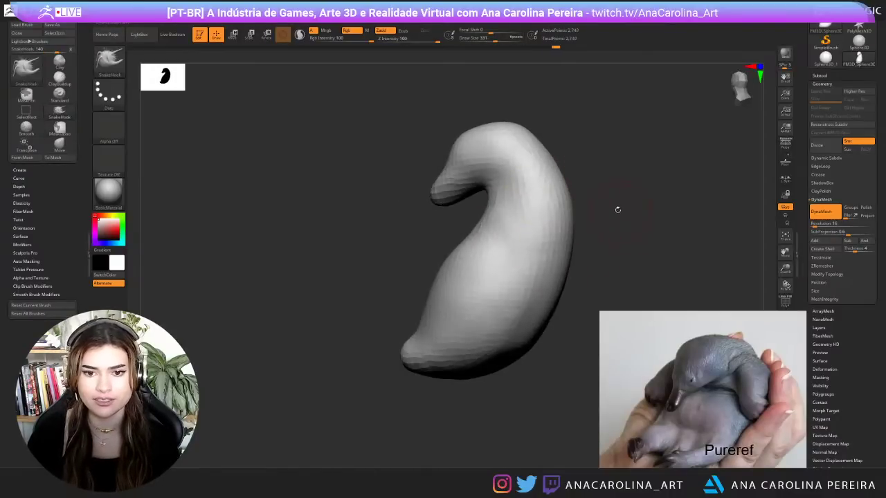
left_click_drag(618, 209, 605, 201)
- Mask a round patch on the shoulder, invert the mask, and try to pull a wing out of the exposed area
left_click_drag(540, 187, 515, 180, "ctrl")
left_click(589, 202, "ctrl")
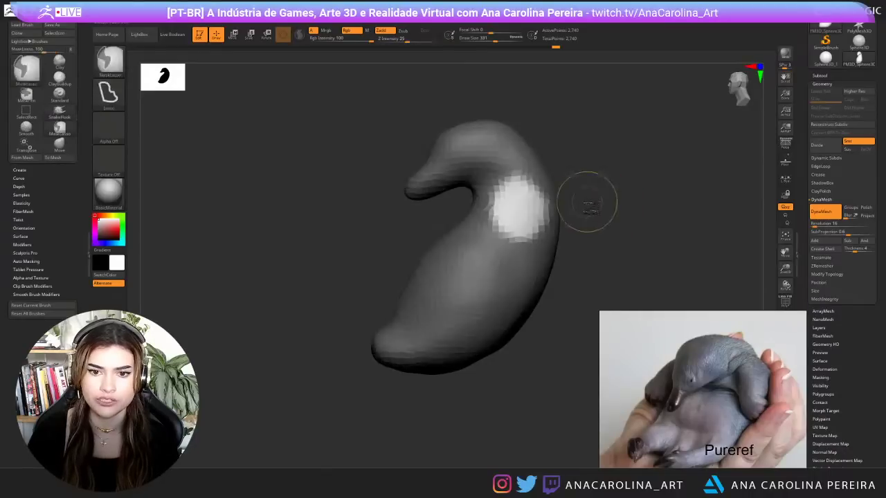
mouse_move(590, 203)
left_mouse_down()
mouse_move(625, 221)
mouse_move(606, 209)
mouse_move(547, 214)
mouse_move(564, 212)
left_mouse_up()
key("b")
key("space")
left_click_drag(533, 214, 598, 239)
mouse_move(568, 227)
left_mouse_down()
mouse_move(601, 239)
mouse_move(593, 253)
mouse_move(607, 232)
mouse_move(585, 197)
mouse_move(583, 218)
mouse_move(549, 195)
mouse_move(578, 232)
mouse_move(630, 224)
left_mouse_up()
key("space")
key("space")
left_click(548, 192)
mouse_move(562, 201)
left_mouse_down("shift")
mouse_move(524, 156)
mouse_move(567, 215)
left_mouse_up("shift")
- Try to stretch the wing downward along the side of the body with SnakeHook
mouse_move(610, 266)
left_mouse_down()
mouse_move(618, 254)
mouse_move(601, 237)
mouse_move(602, 247)
mouse_move(583, 247)
mouse_move(597, 249)
mouse_move(595, 235)
left_mouse_up()
key("space")
left_click(595, 240)
key("ctrl+z")
left_click_drag(541, 197, 510, 238)
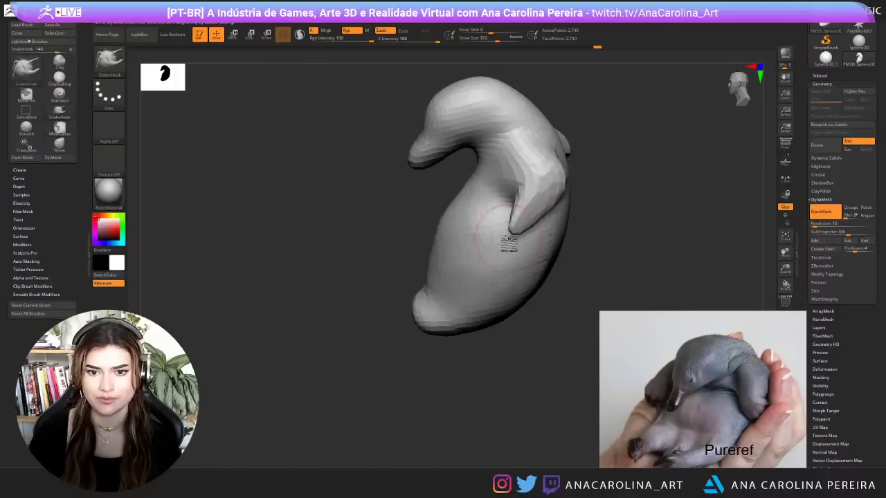
- Undo the wing shaping and the shoulder mask
mouse_move(585, 242)
left_mouse_down()
mouse_move(623, 239)
mouse_move(593, 232)
left_mouse_up()
key("ctrl+z")
key("ctrl+z")
key("ctrl+z")
key("ctrl+z")
key("ctrl+z")
key("ctrl+z")
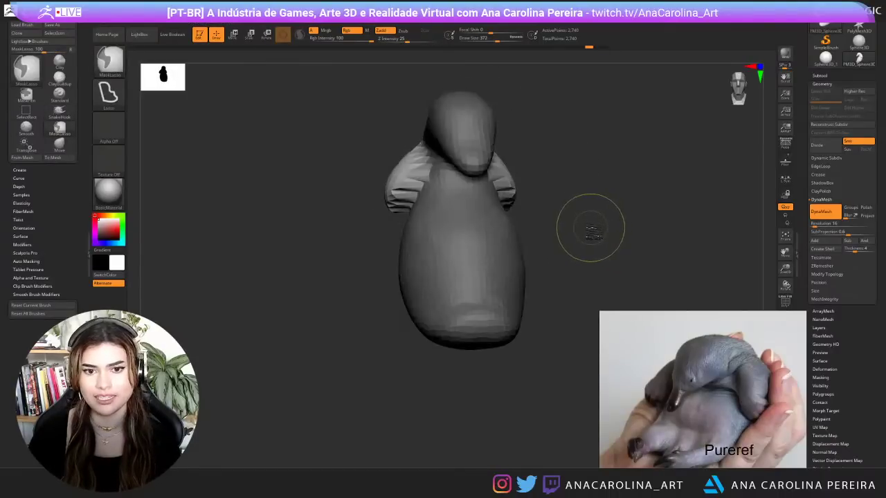
key("ctrl+z")
key("ctrl+z")
- Lengthen the beak forward and downward with SnakeHook at draw size 602
mouse_move(585, 232)
left_mouse_down()
mouse_move(608, 231)
mouse_move(607, 215)
mouse_move(619, 215)
left_mouse_up()
key("space")
mouse_move(517, 169)
left_mouse_down()
mouse_move(568, 174)
mouse_move(544, 163)
mouse_move(599, 157)
mouse_move(539, 178)
left_mouse_up()
key("space")
left_click_drag(482, 173, 507, 198)
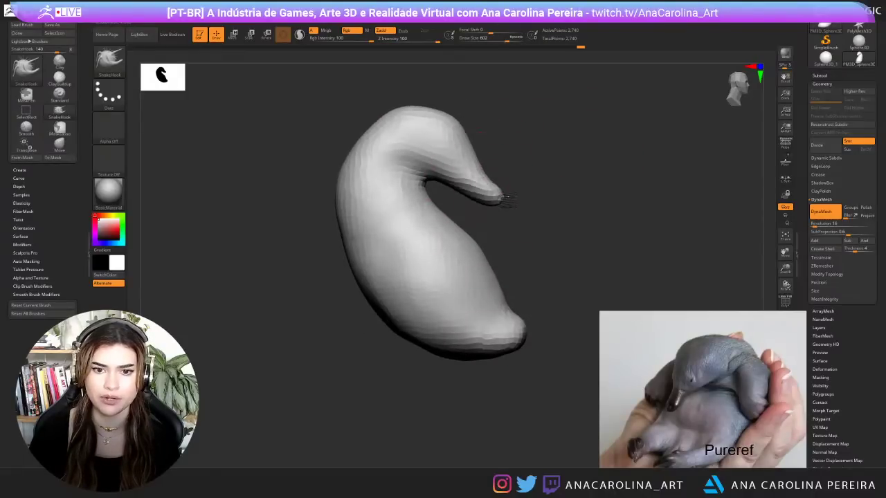
mouse_move(463, 132)
left_mouse_down()
mouse_move(458, 137)
mouse_move(443, 117)
mouse_move(459, 119)
mouse_move(456, 129)
left_mouse_up()
- Lower the crown and the back of the head with SnakeHook at draw size 846
key("space")
left_click_drag(401, 121, 404, 132)
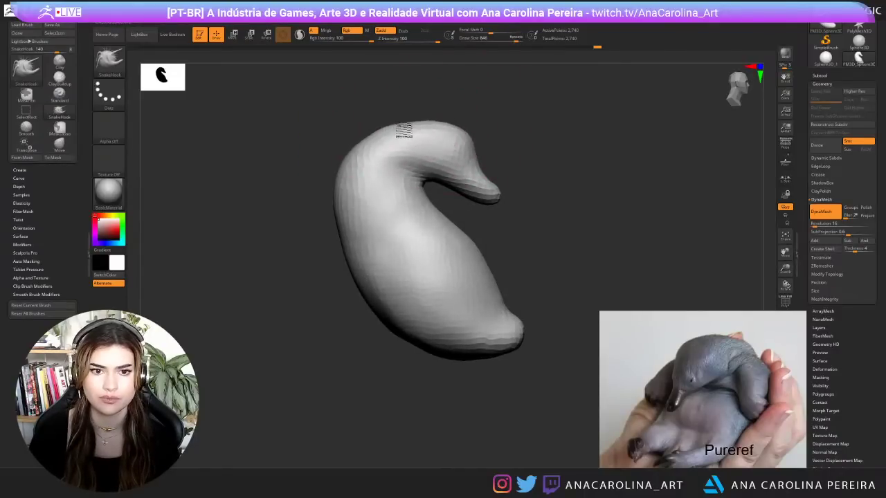
left_click_drag(439, 94, 392, 111)
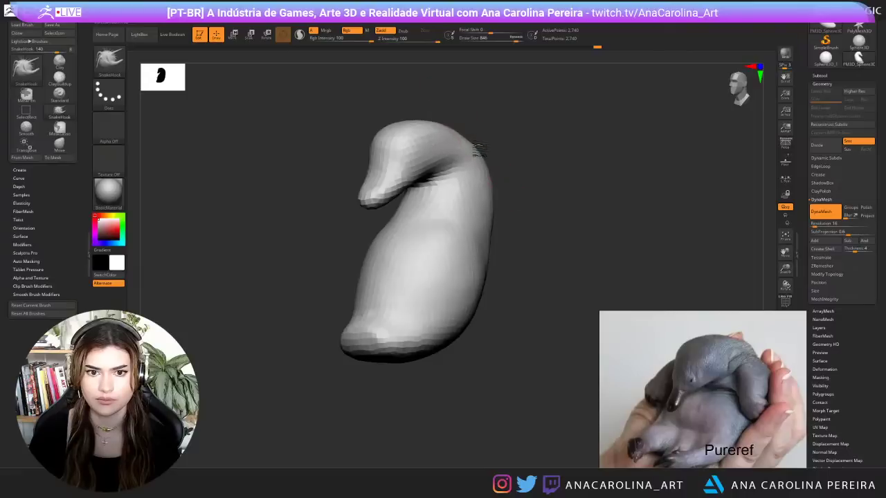
- Adjust the back of the neck with SnakeHook and turn on perspective view
left_click_drag(482, 149, 487, 147)
left_click_drag(491, 145, 516, 144, "alt")
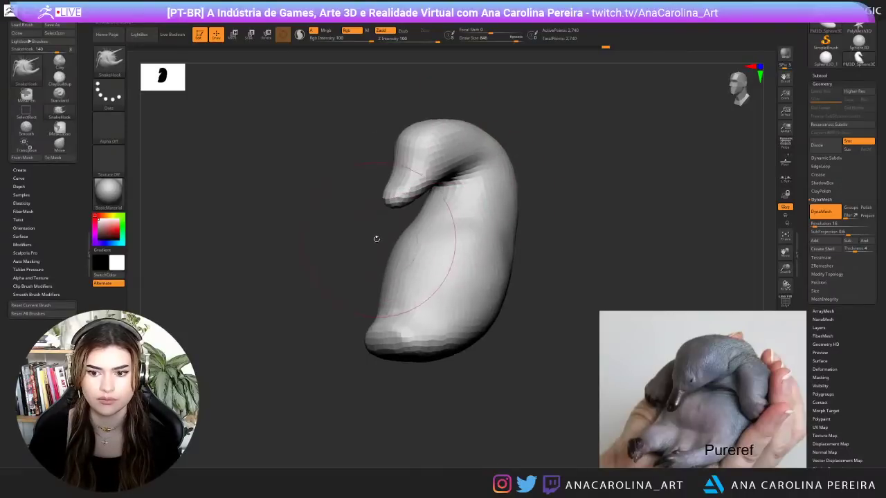
left_click(785, 145)
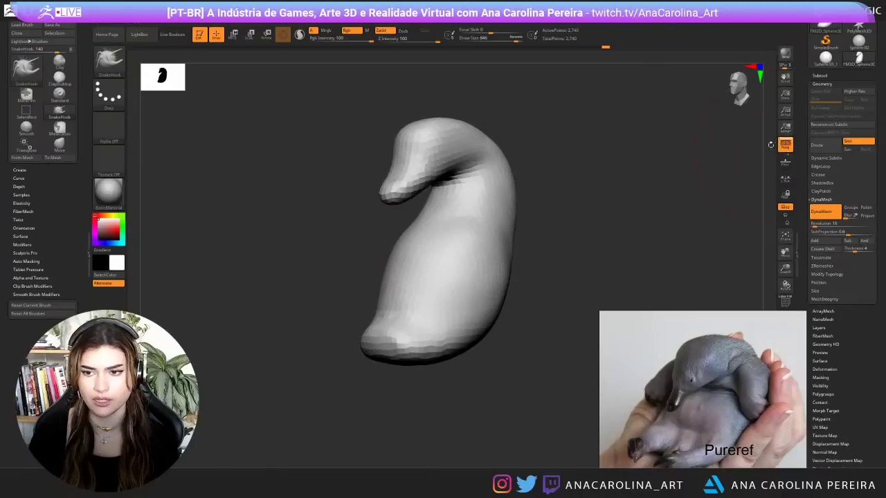
left_click_drag(716, 168, 644, 206)
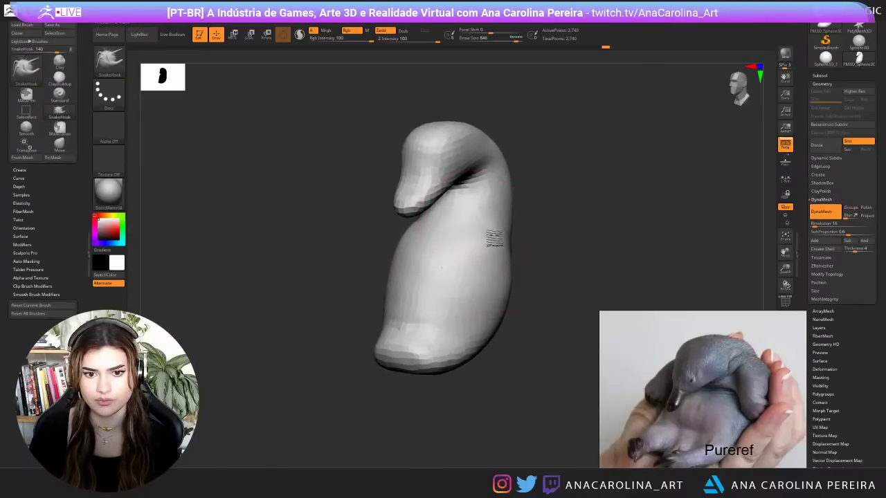
- Refine the silhouette of the back, belly and lower body with SnakeHook at draw size 846
left_click_drag(494, 239, 498, 244)
mouse_move(392, 302)
left_mouse_down()
mouse_move(298, 306)
mouse_move(418, 305)
left_mouse_up()
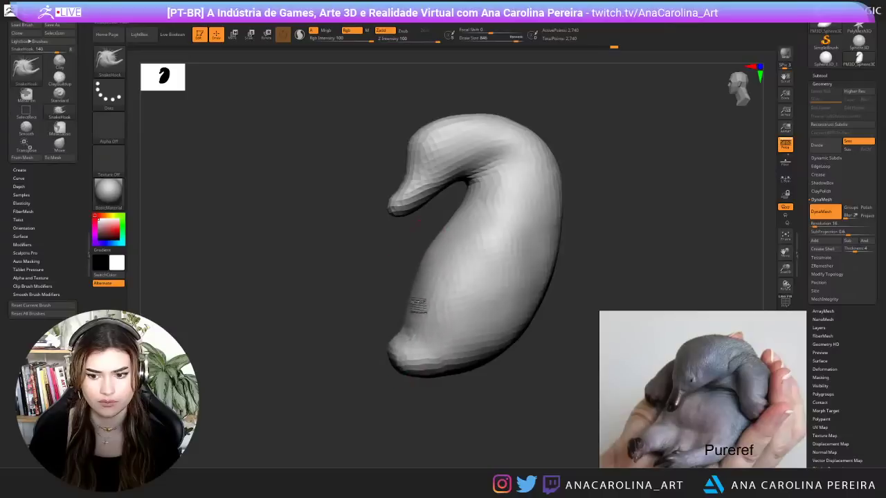
left_click_drag(439, 386, 462, 392)
mouse_move(534, 217)
left_mouse_down()
mouse_move(513, 225)
mouse_move(530, 233)
left_mouse_up()
left_click_drag(555, 239, 495, 243)
left_click_drag(599, 239, 609, 237)
mouse_move(615, 200)
left_mouse_down()
mouse_move(606, 169)
mouse_move(618, 161)
left_mouse_up()
mouse_move(618, 286)
left_mouse_down()
mouse_move(682, 261)
mouse_move(754, 254)
left_mouse_up()
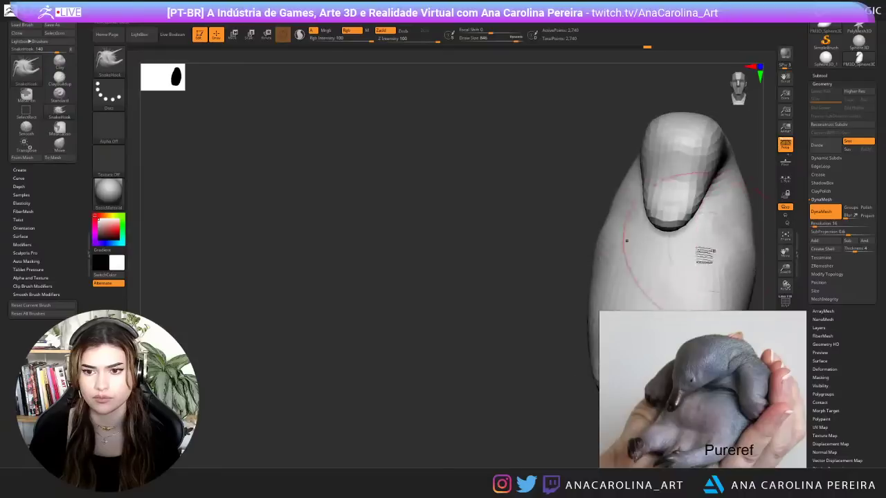
left_click_drag(542, 277, 397, 256, "alt")
left_click_drag(720, 232, 683, 222)
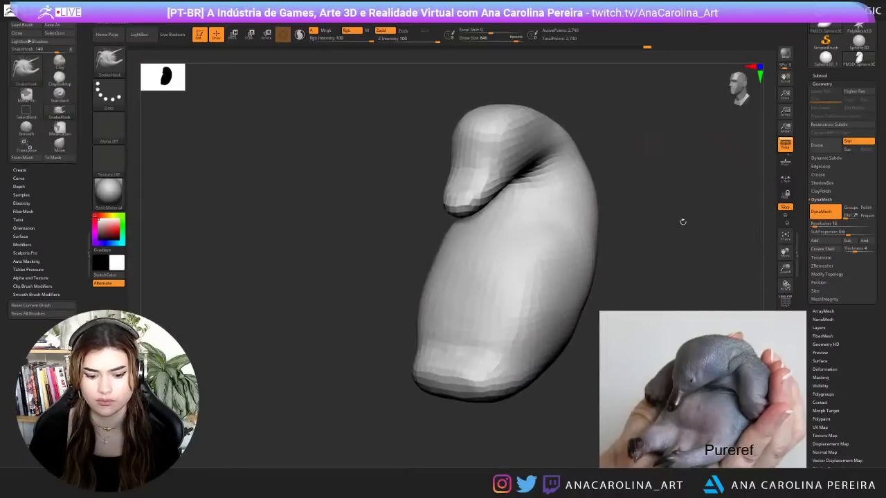
- Carve a crease where the neck meets the chest with DamStandard and smooth the surface beside it
key("b")
key("d")
key("s")
key("space")
left_click_drag(571, 252, 559, 252)
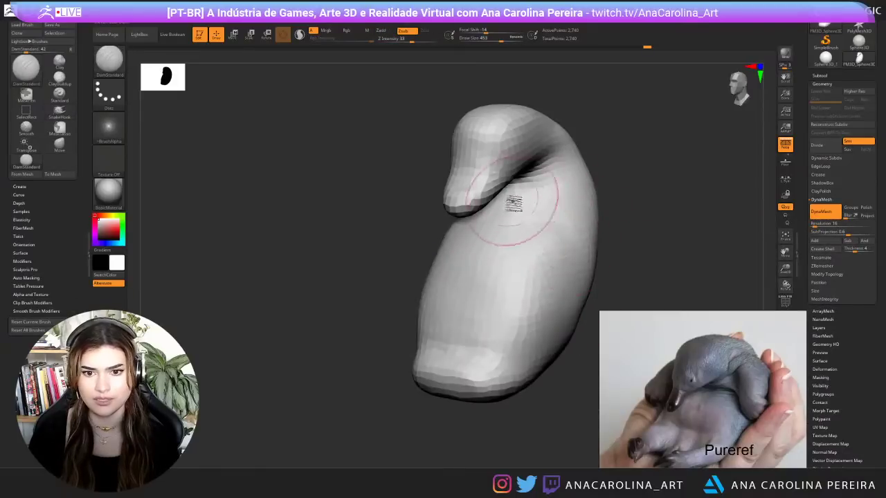
left_click_drag(586, 206, 576, 215, "shift")
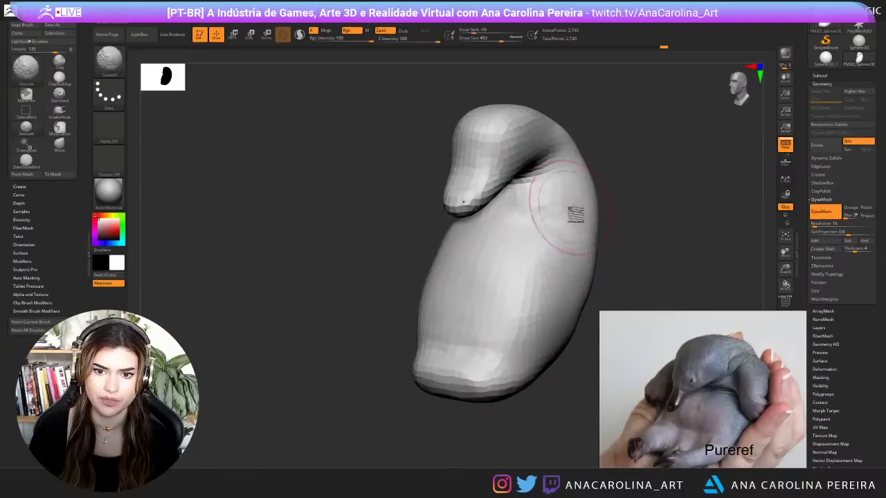
left_click_drag(614, 245, 649, 258)
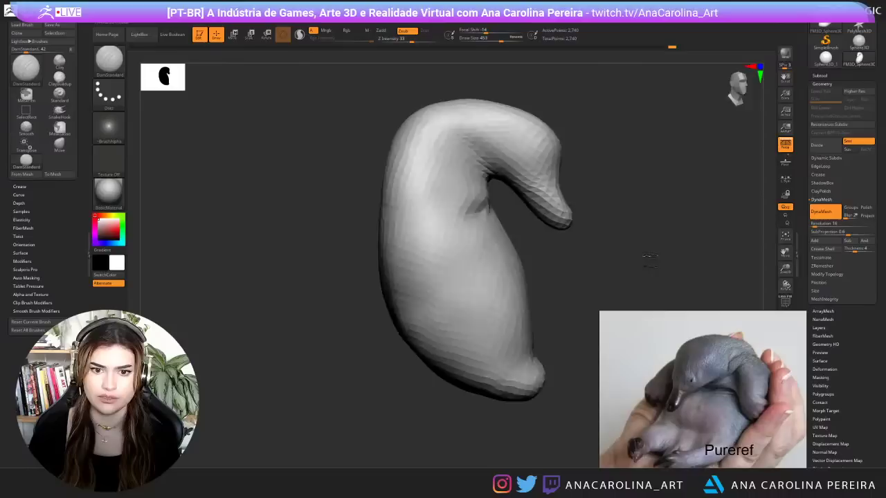
- Set the DamStandard brush to draw size 867, focal shift 54 and Z intensity 11
key("space")
mouse_move(486, 212)
left_mouse_down()
mouse_move(499, 213)
mouse_move(490, 221)
left_mouse_up()
left_click(489, 221)
left_click_drag(542, 269, 486, 247)
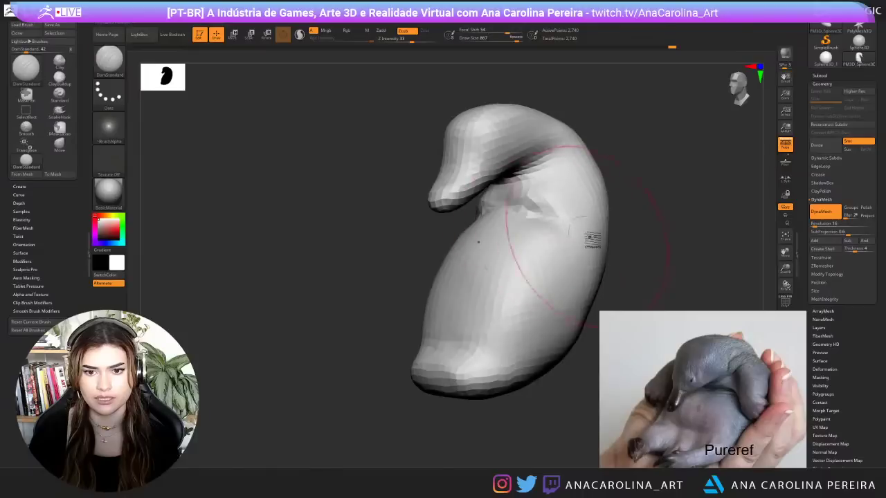
key("space")
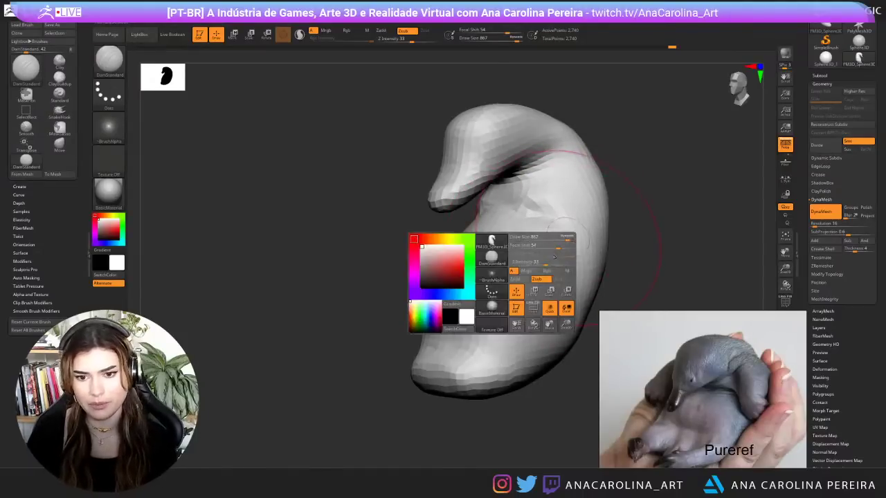
left_click_drag(545, 263, 530, 263)
left_click_drag(651, 212, 619, 229, "alt")
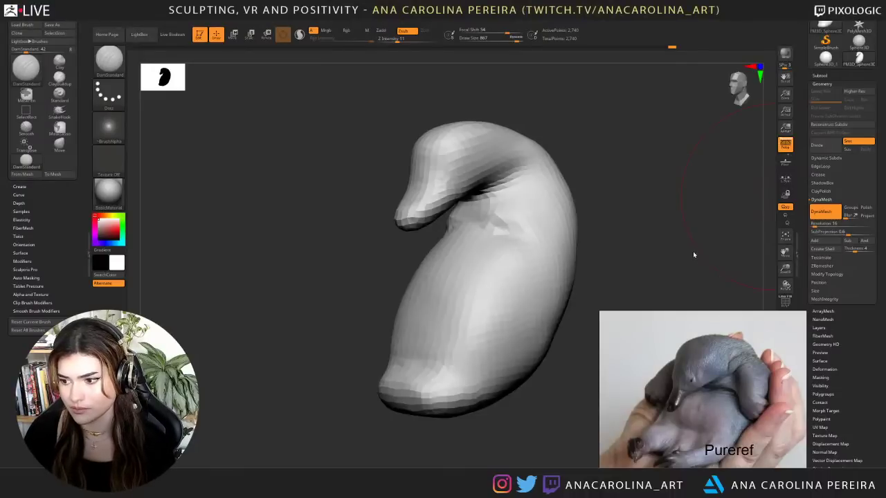
mouse_move(693, 255)
left_mouse_down()
mouse_move(662, 251)
mouse_move(671, 250)
left_mouse_up()
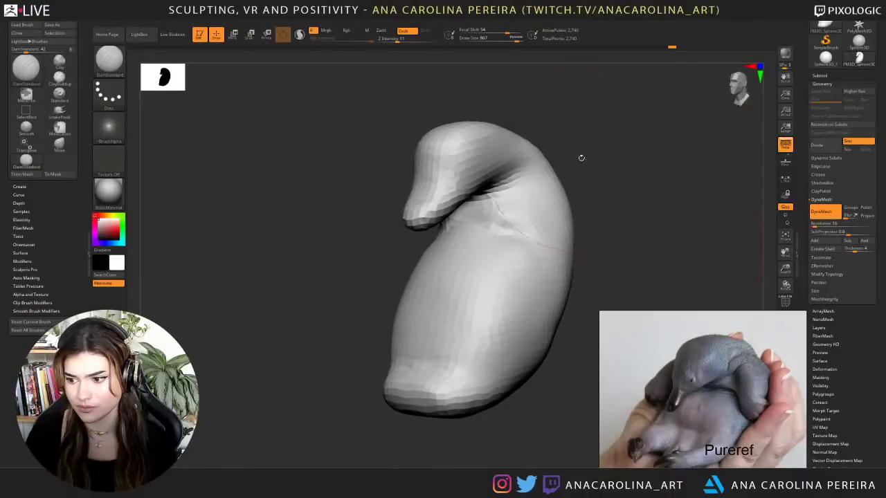
left_click_drag(597, 159, 581, 168)
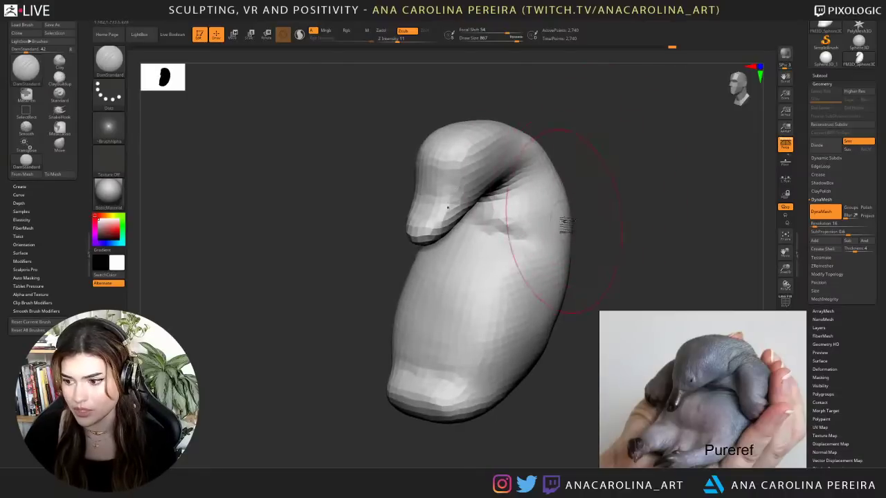
mouse_move(577, 208)
left_mouse_down()
mouse_move(625, 182)
mouse_move(587, 184)
mouse_move(613, 197)
mouse_move(574, 217)
left_mouse_up()
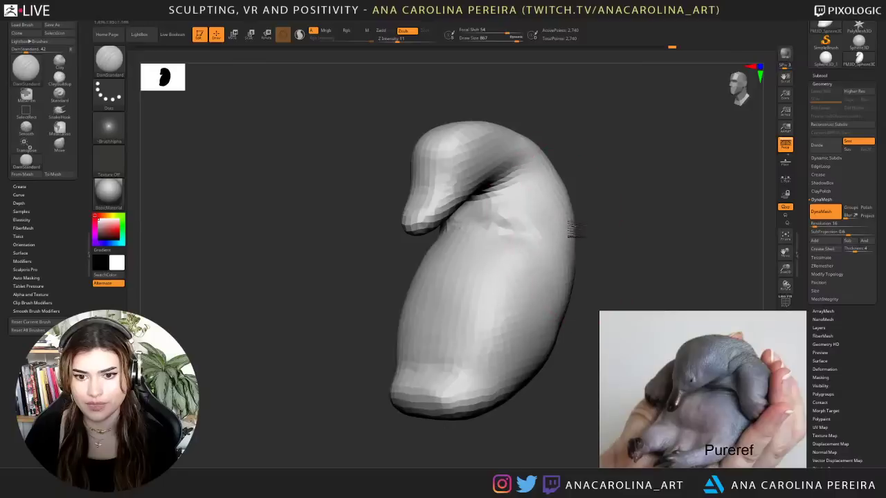
- Reshape the back and upper neck curve with SnakeHook at draw size 867
key("b")
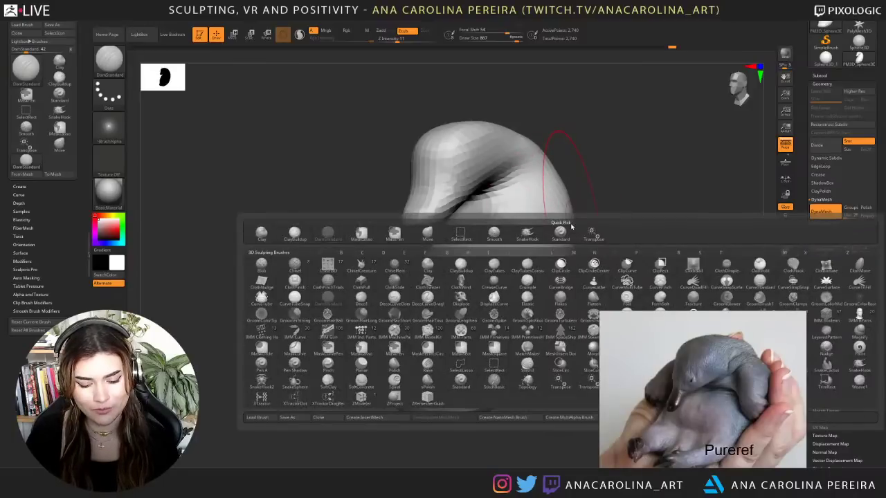
key("s")
key("h")
left_click_drag(597, 237, 567, 189, "alt")
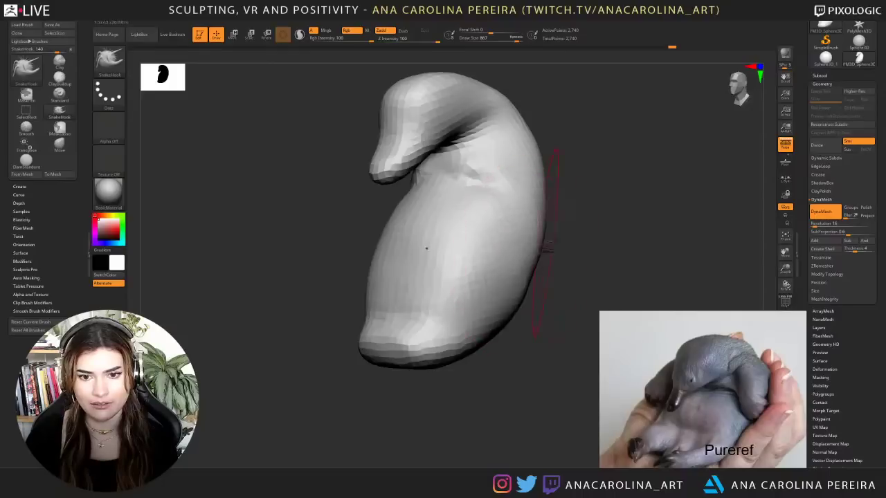
mouse_move(552, 240)
left_mouse_down()
mouse_move(569, 211)
mouse_move(511, 226)
left_mouse_up()
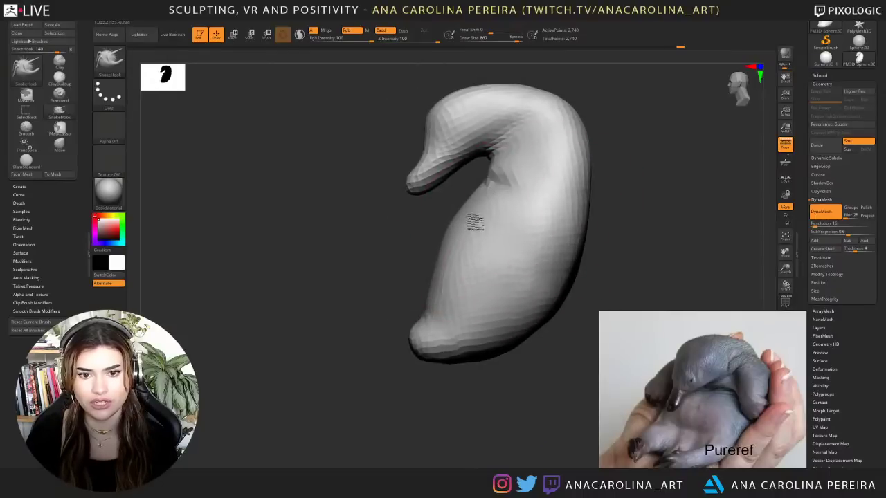
left_click_drag(386, 253, 345, 312, "alt")
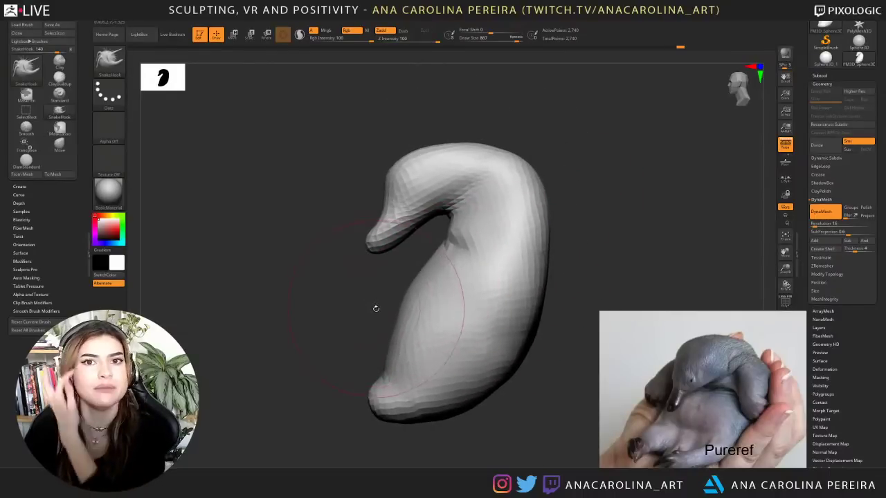
mouse_move(609, 218)
left_mouse_down()
mouse_move(654, 217)
mouse_move(570, 233)
left_mouse_up()
left_click_drag(548, 175, 548, 202)
- Round the nape and upper back with SnakeHook at draw sizes 714 and 422
key("space")
left_click_drag(568, 288, 546, 283)
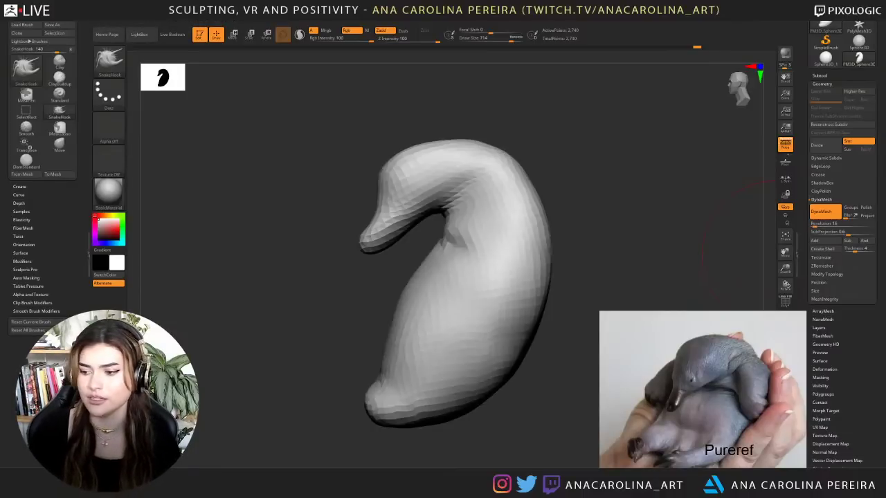
left_click_drag(626, 265, 639, 243)
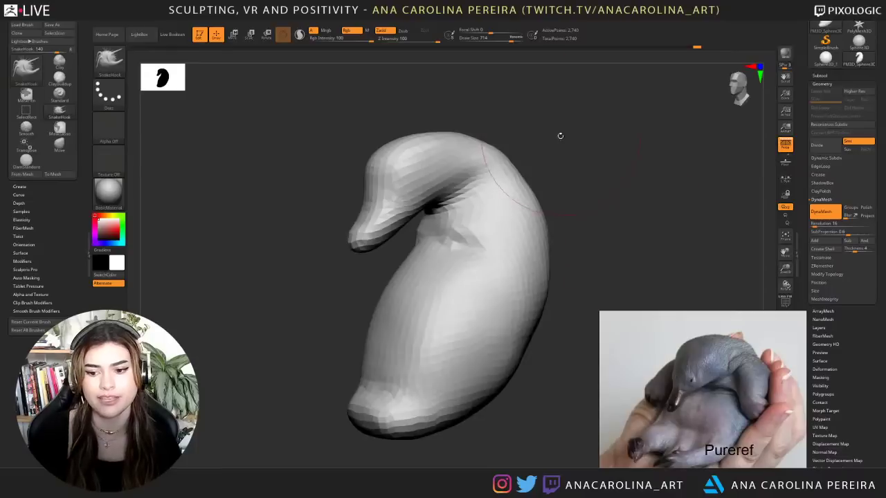
mouse_move(561, 136)
left_mouse_down()
mouse_move(589, 157)
mouse_move(524, 105)
mouse_move(516, 148)
mouse_move(496, 163)
mouse_move(499, 175)
mouse_move(513, 161)
left_mouse_up()
key("space")
key("space")
mouse_move(580, 162)
left_mouse_down()
mouse_move(589, 165)
mouse_move(567, 193)
mouse_move(548, 179)
left_mouse_up()
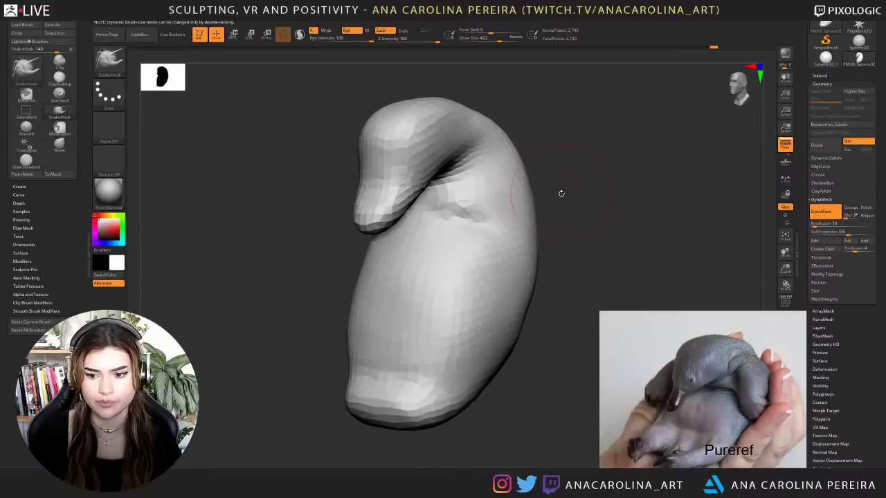
- Reshape the chest and the area under the neck with SnakeHook at draw size 602
left_click_drag(529, 404, 477, 386)
key("space")
left_click_drag(427, 262, 437, 261)
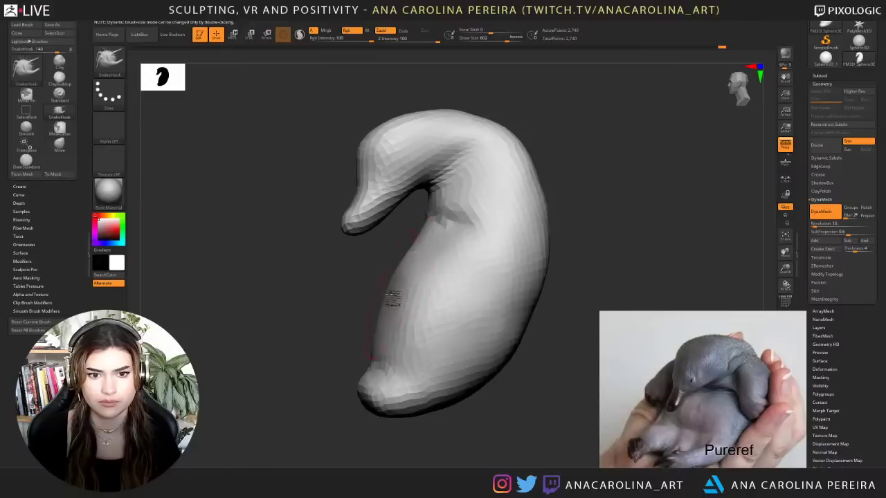
mouse_move(367, 300)
left_mouse_down()
mouse_move(410, 305)
mouse_move(391, 303)
mouse_move(405, 302)
mouse_move(397, 242)
mouse_move(385, 263)
mouse_move(348, 264)
left_mouse_up()
left_click_drag(433, 212, 434, 222)
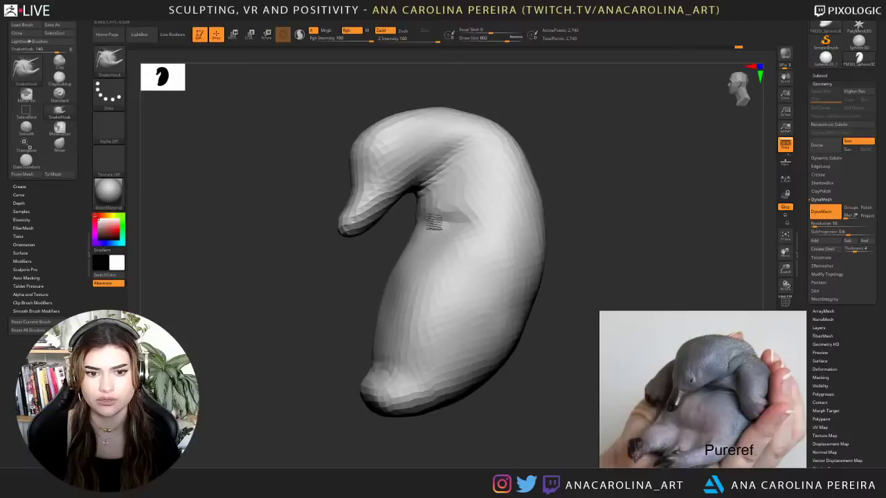
- Adjust the belly and the sides of the lower body from several angles with SnakeHook at draw size 602
mouse_move(357, 316)
left_mouse_down()
mouse_move(431, 301)
mouse_move(424, 318)
mouse_move(392, 336)
mouse_move(362, 405)
mouse_move(329, 350)
left_mouse_up()
left_click_drag(441, 344, 462, 339)
mouse_move(472, 367)
left_mouse_down()
mouse_move(432, 367)
mouse_move(477, 401)
mouse_move(572, 352)
left_mouse_up()
mouse_move(498, 334)
left_mouse_down()
mouse_move(456, 343)
mouse_move(432, 333)
left_mouse_up()
mouse_move(477, 314)
left_mouse_down()
mouse_move(433, 294)
mouse_move(445, 297)
mouse_move(429, 302)
left_mouse_up()
mouse_move(523, 398)
left_mouse_down()
mouse_move(565, 404)
mouse_move(545, 376)
mouse_move(508, 371)
mouse_move(515, 366)
left_mouse_up()
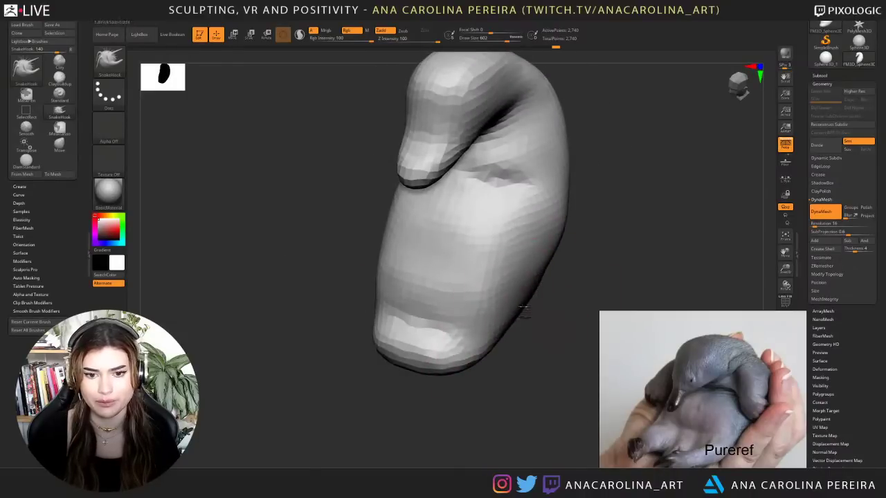
mouse_move(524, 309)
left_mouse_down()
mouse_move(515, 312)
mouse_move(518, 305)
left_mouse_up()
left_click_drag(544, 348, 551, 336)
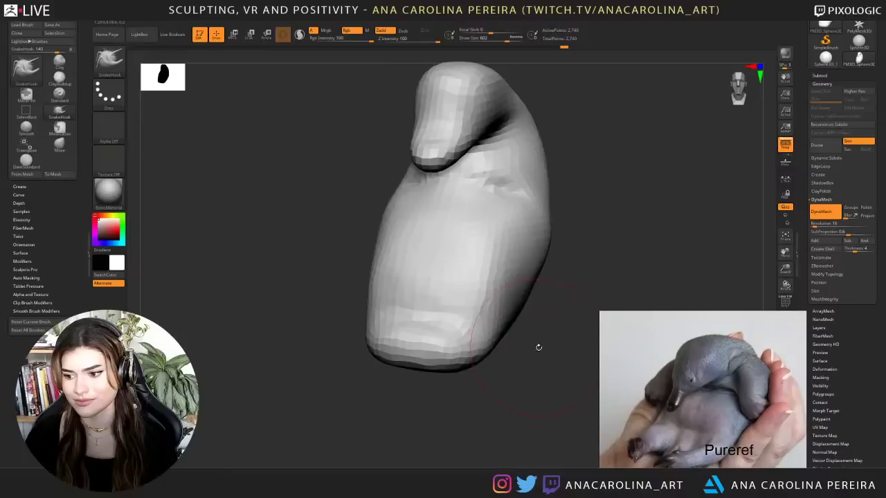
mouse_move(548, 391)
left_mouse_down()
mouse_move(536, 389)
mouse_move(551, 383)
left_mouse_up()
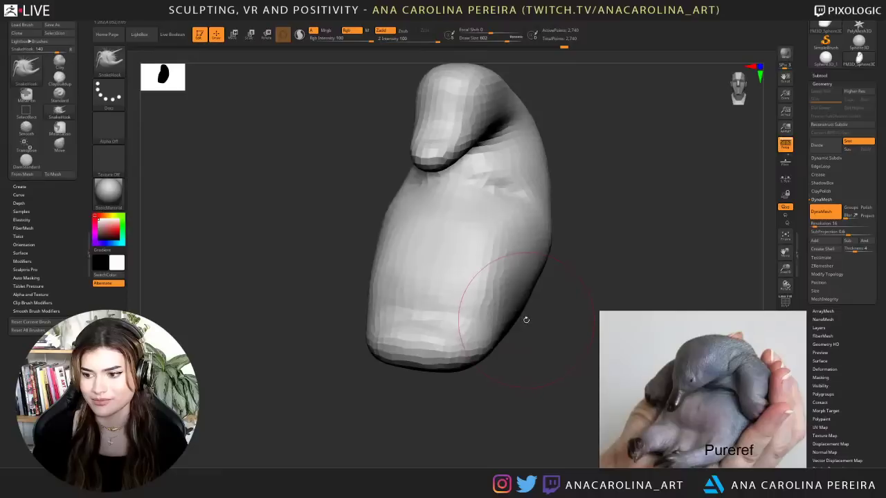
- Mask the shoulder area at draw size 301 and invert the mask so only the wing base stays editable
left_click_drag(579, 369, 546, 379)
left_click_drag(568, 374, 495, 406, "alt")
key("space")
left_click_drag(499, 291, 487, 290)
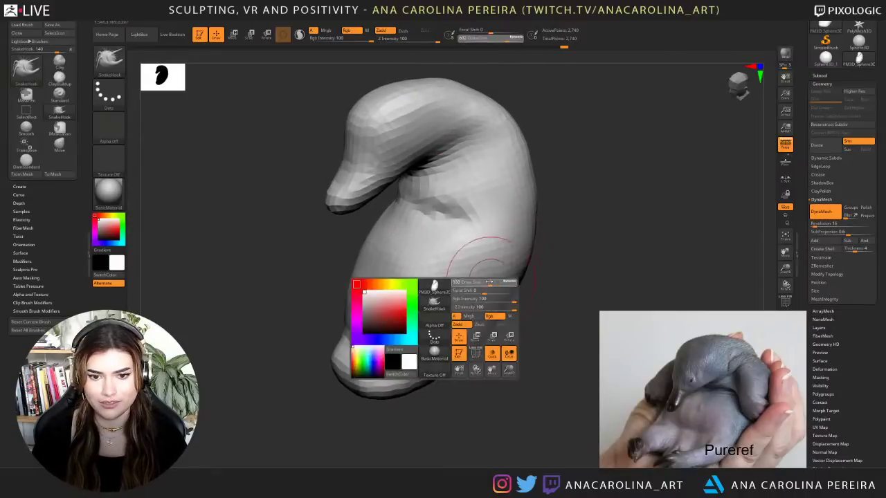
mouse_move(563, 294)
left_mouse_down()
mouse_move(580, 284)
mouse_move(586, 234)
mouse_move(587, 243)
left_mouse_up()
left_click_drag(586, 242, 579, 310, "alt")
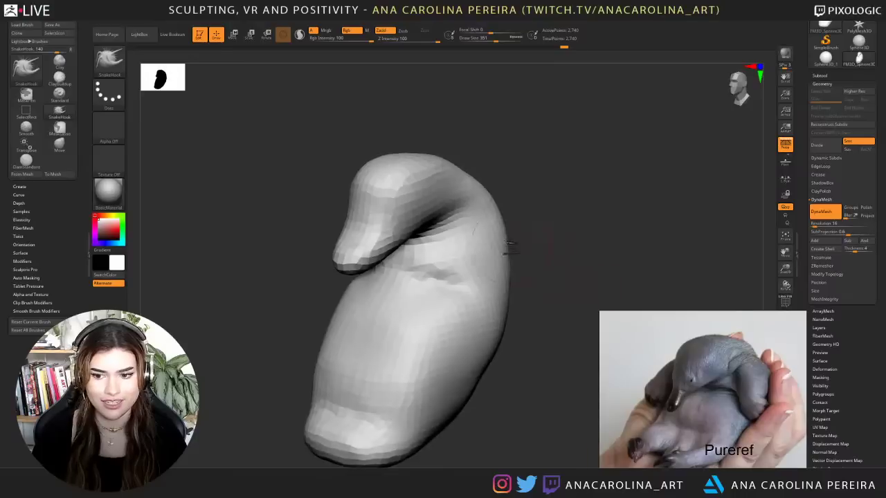
mouse_move(489, 222)
left_mouse_down("ctrl")
mouse_move(498, 272)
mouse_move(515, 241)
mouse_move(542, 239)
mouse_move(503, 220)
mouse_move(518, 291)
mouse_move(531, 280)
mouse_move(483, 260)
mouse_move(495, 255)
left_mouse_up("ctrl")
key("ctrl+z")
left_click(546, 272, "ctrl")
left_click(504, 195, "ctrl")
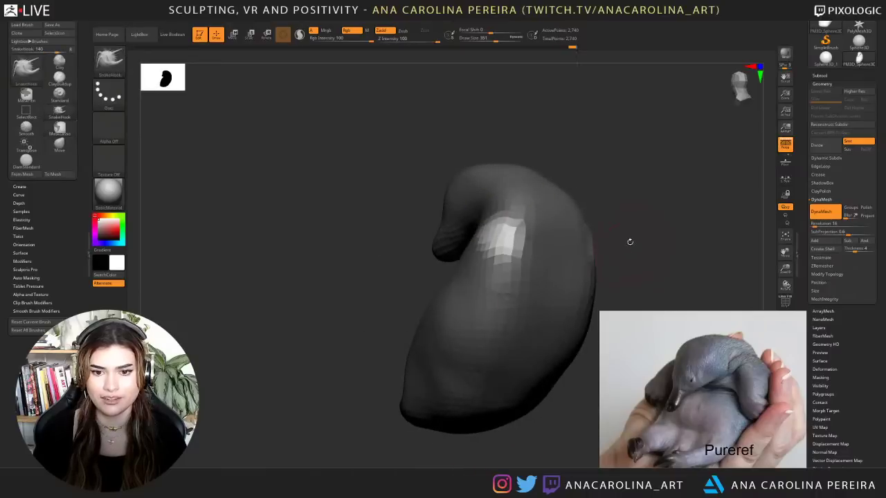
left_click_drag(629, 242, 654, 244)
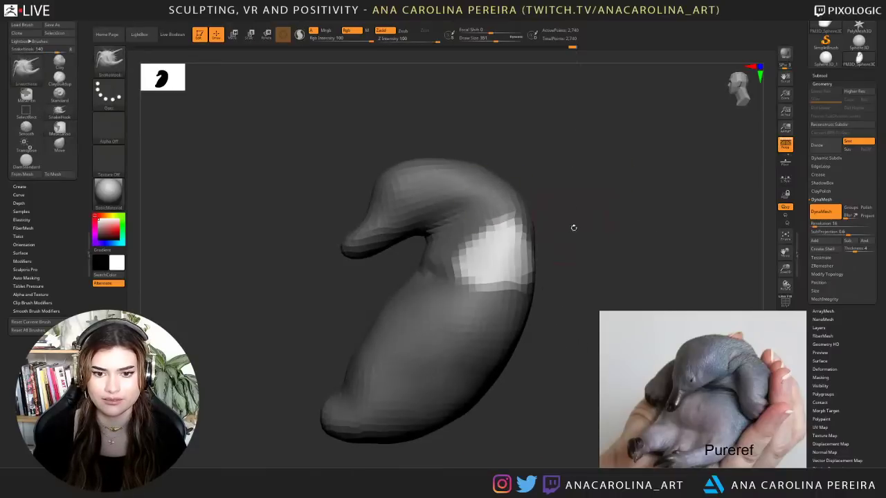
left_click_drag(574, 228, 542, 230)
left_click(524, 234, "ctrl")
- Pull the unmasked shoulder areas outward into wing stumps with SnakeHook at a larger draw size
mouse_move(601, 266)
left_mouse_down()
mouse_move(636, 269)
mouse_move(559, 220)
mouse_move(587, 244)
left_mouse_up()
key("b")
key("s")
key("h")
key("space")
left_click_drag(510, 256, 536, 258)
mouse_move(571, 256)
left_mouse_down()
mouse_move(532, 258)
mouse_move(613, 259)
left_mouse_up()
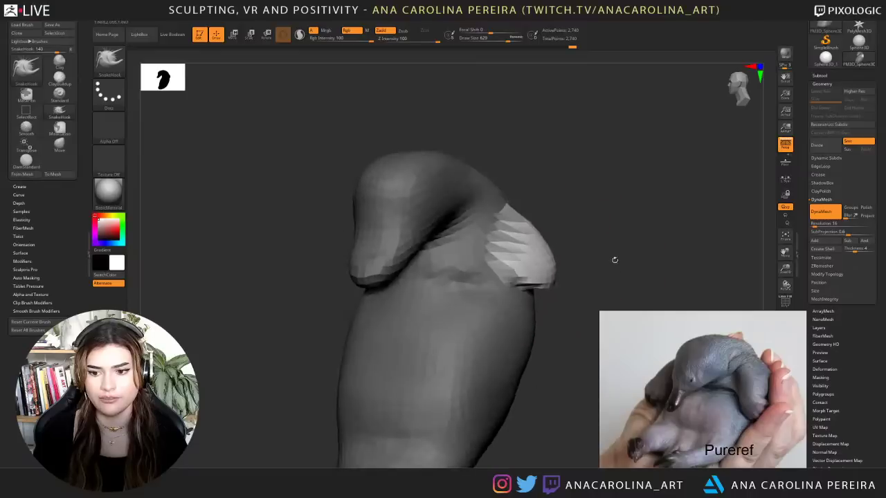
left_click_drag(563, 199, 566, 202)
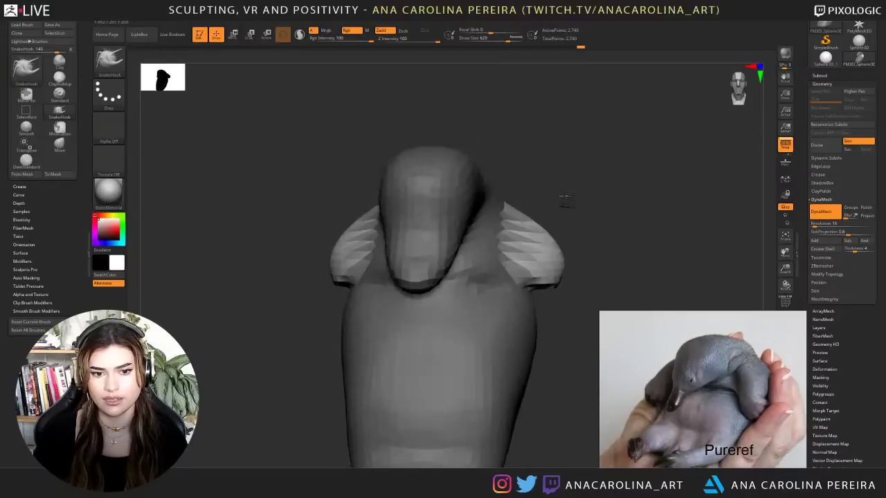
- Clear the mask and remesh the stretched wing stumps with DynaMesh, with SnakeHook set to draw size 437
left_click_drag(609, 269, 565, 277)
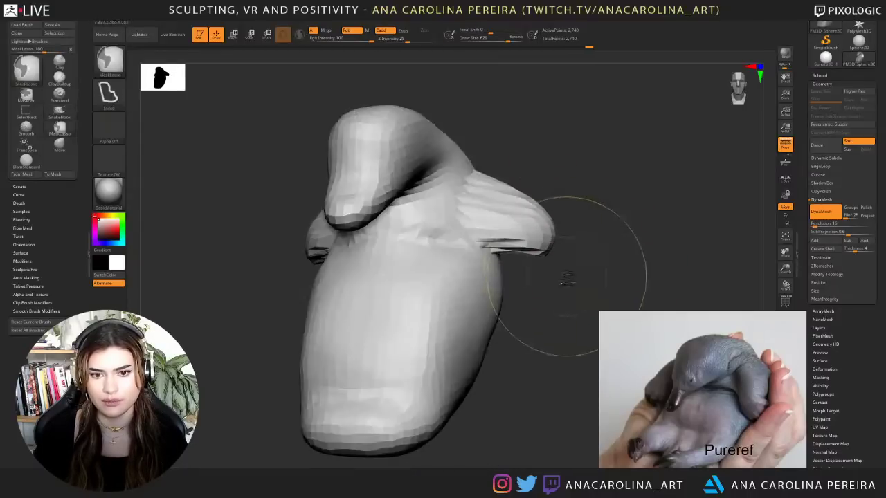
mouse_move(579, 220)
left_mouse_down()
mouse_move(624, 249)
mouse_move(631, 194)
mouse_move(666, 239)
mouse_move(618, 226)
mouse_move(631, 244)
mouse_move(626, 229)
left_mouse_up()
key("space")
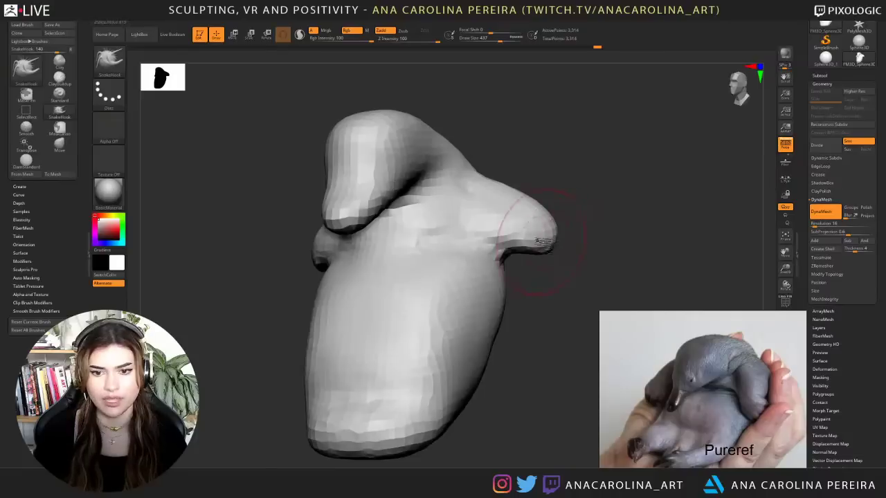
- Reshape the wing stumps and shoulders from several angles with SnakeHook, using draw sizes between 301 and 460
left_click_drag(572, 230, 557, 218)
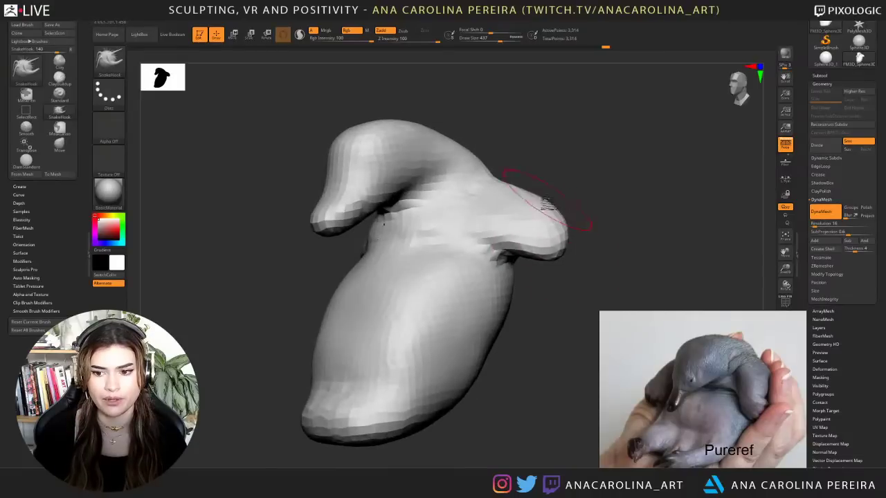
right_click_drag(546, 201, 556, 206)
mouse_move(607, 245)
left_mouse_down()
mouse_move(594, 210)
mouse_move(609, 198)
left_mouse_up()
mouse_move(661, 134)
left_mouse_down()
mouse_move(723, 130)
mouse_move(665, 183)
mouse_move(588, 231)
left_mouse_up()
key("space")
left_click_drag(592, 232, 604, 181)
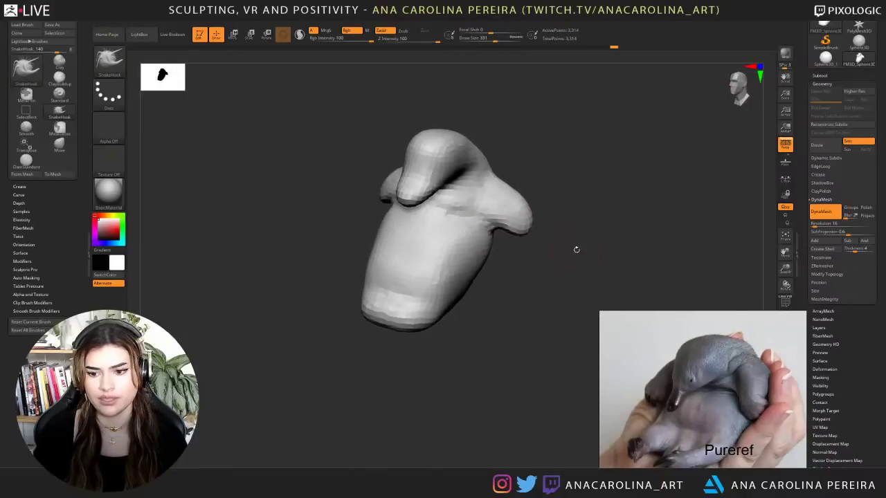
key("space")
key("space")
left_click_drag(587, 219, 585, 257, "alt")
right_click_drag(494, 289, 491, 283)
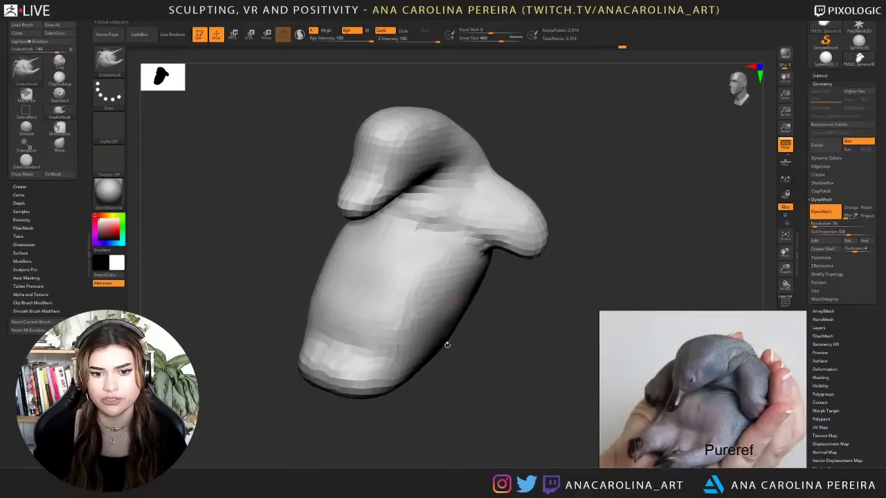
- Mask the wing stump ends from the front with MaskLasso and invert the mask so only they stay editable
mouse_move(462, 320)
left_mouse_down("shift")
mouse_move(449, 362)
mouse_move(512, 340)
mouse_move(528, 309)
left_mouse_up("shift")
key("space")
mouse_move(552, 256)
left_mouse_down()
mouse_move(542, 256)
mouse_move(585, 244)
mouse_move(559, 225)
mouse_move(584, 263)
left_mouse_up()
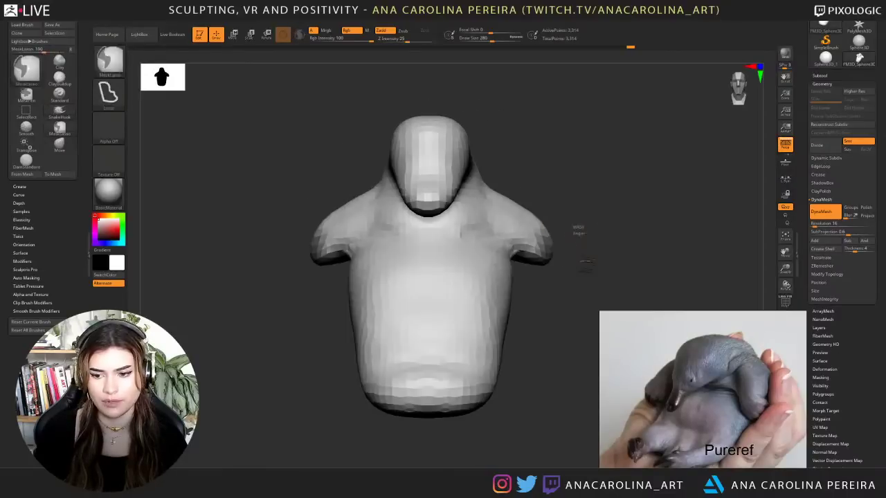
mouse_move(547, 212)
left_mouse_down("ctrl")
mouse_move(577, 292)
mouse_move(547, 270)
left_mouse_up("ctrl")
left_click(576, 293, "ctrl")
- Pull the unmasked stump ends downward into long tapered wings with SnakeHook at draw size 525
mouse_move(622, 150)
left_mouse_down()
mouse_move(593, 205)
mouse_move(541, 223)
mouse_move(617, 214)
mouse_move(641, 251)
mouse_move(616, 234)
mouse_move(579, 267)
mouse_move(548, 261)
left_mouse_up()
key("s")
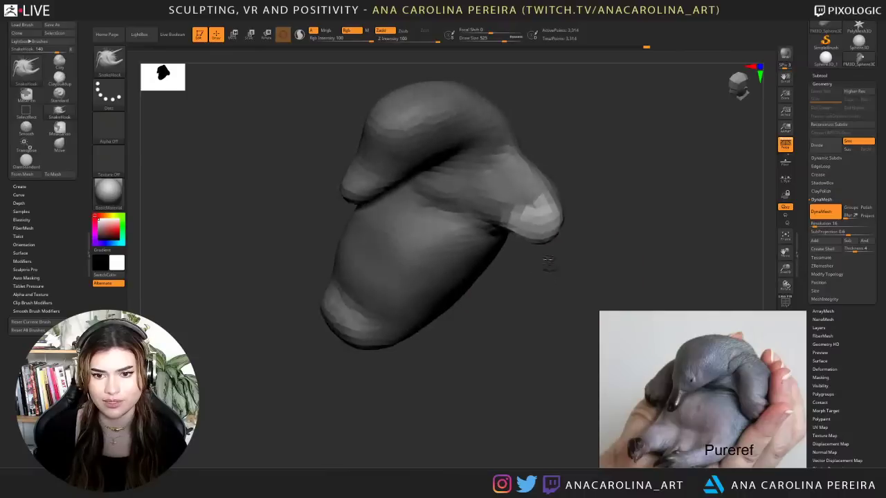
mouse_move(542, 223)
left_mouse_down()
mouse_move(519, 301)
mouse_move(543, 295)
mouse_move(542, 409)
left_mouse_up()
mouse_move(547, 257)
left_mouse_down()
mouse_move(545, 270)
mouse_move(545, 251)
left_mouse_up()
left_click_drag(537, 232, 560, 323)
left_click_drag(551, 258, 563, 259)
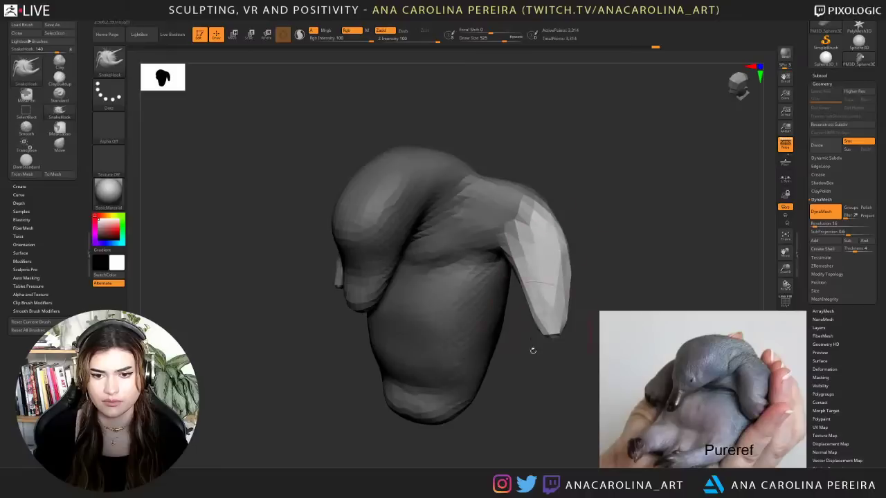
left_click_drag(533, 351, 549, 329, "shift")
left_click_drag(550, 283, 543, 281)
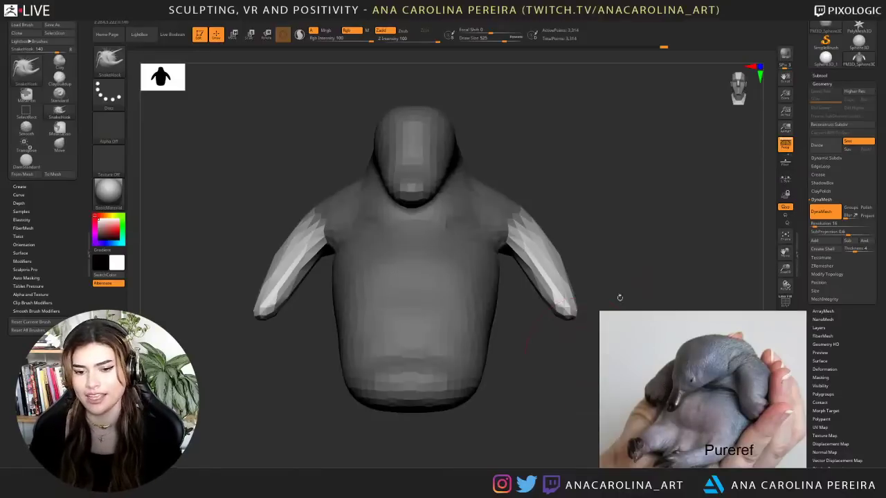
- Clear the mask and adjust the wings where they join the shoulders, raising the SnakeHook draw size to 695
mouse_move(619, 297)
left_mouse_down()
mouse_move(593, 247)
mouse_move(631, 271)
mouse_move(583, 293)
mouse_move(558, 320)
mouse_move(571, 287)
left_mouse_up()
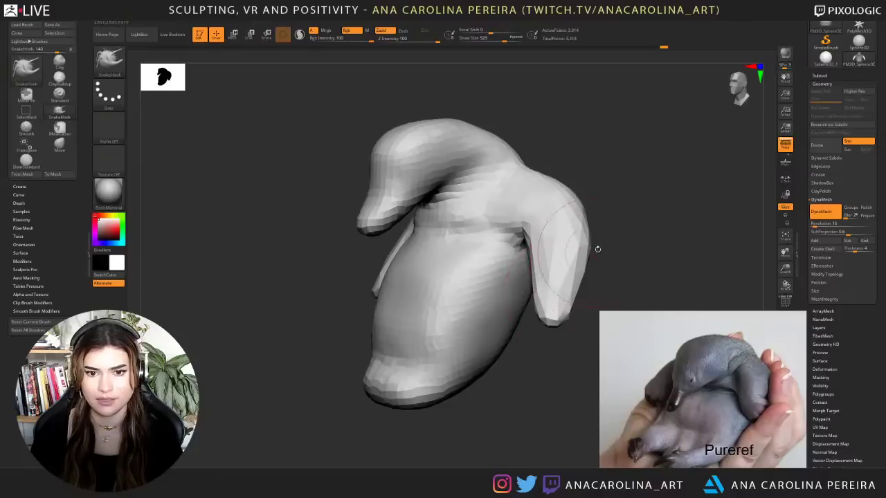
mouse_move(597, 247)
left_mouse_down()
mouse_move(627, 242)
mouse_move(581, 209)
left_mouse_up()
left_click_drag(524, 233, 525, 228)
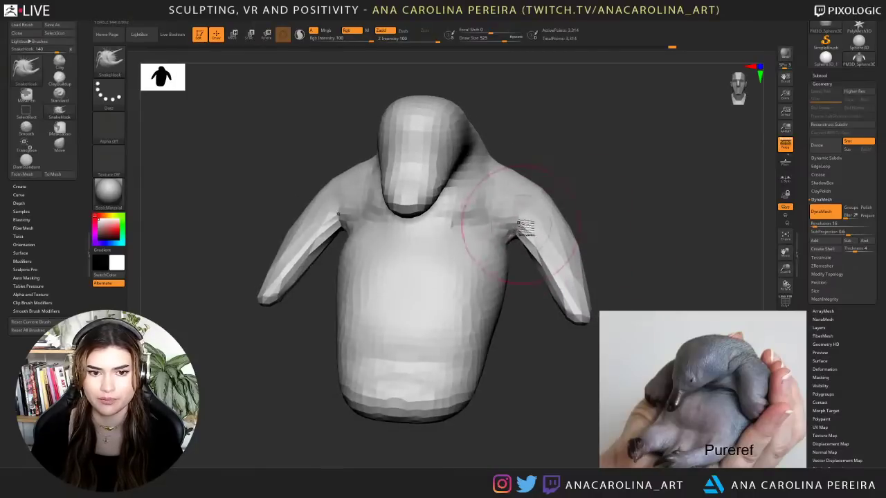
key("space")
left_click(579, 197)
mouse_move(613, 223)
left_mouse_down()
mouse_move(577, 217)
mouse_move(583, 246)
left_mouse_up()
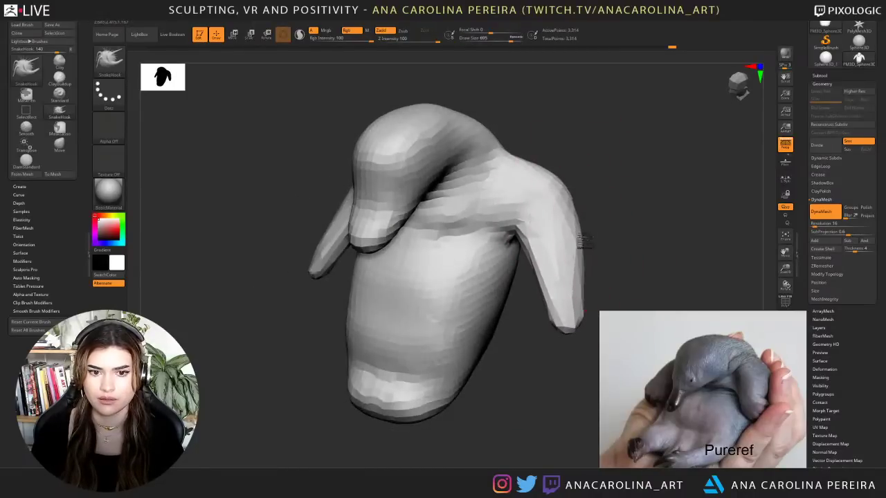
left_click_drag(602, 182, 571, 185)
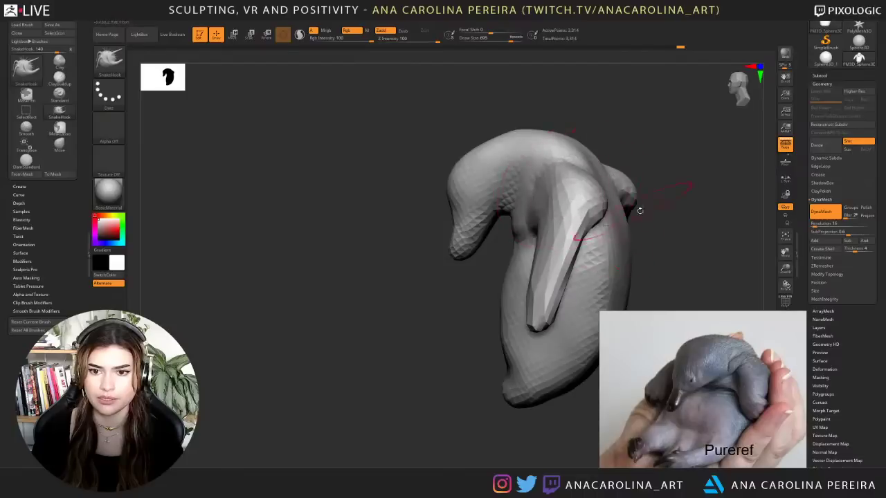
- Refine the rear edge and lower part of the wings with SnakeHook at draw size 356
mouse_move(639, 210)
left_mouse_down()
mouse_move(615, 197)
mouse_move(607, 205)
mouse_move(610, 194)
left_mouse_up()
key("space")
left_click(597, 201)
left_click_drag(587, 231, 580, 238)
right_click_drag(579, 241, 544, 245)
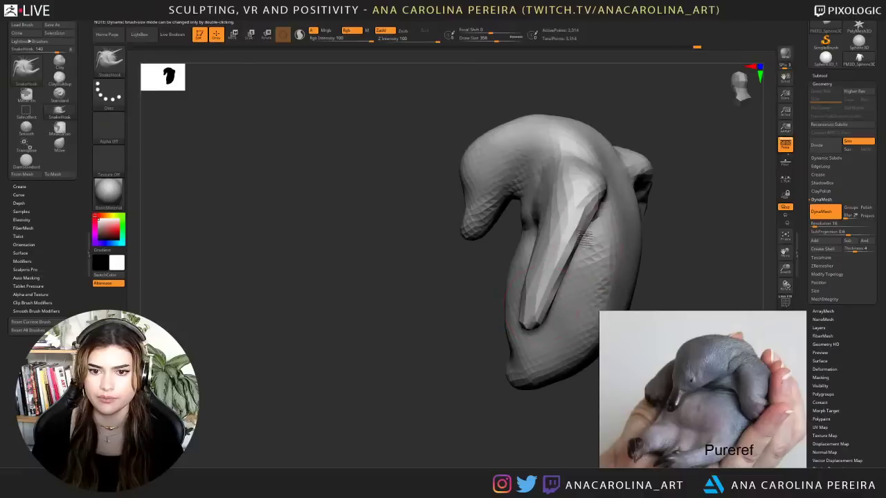
left_click_drag(580, 236, 564, 290)
mouse_move(598, 280)
right_mouse_down()
mouse_move(682, 279)
mouse_move(670, 260)
right_mouse_up()
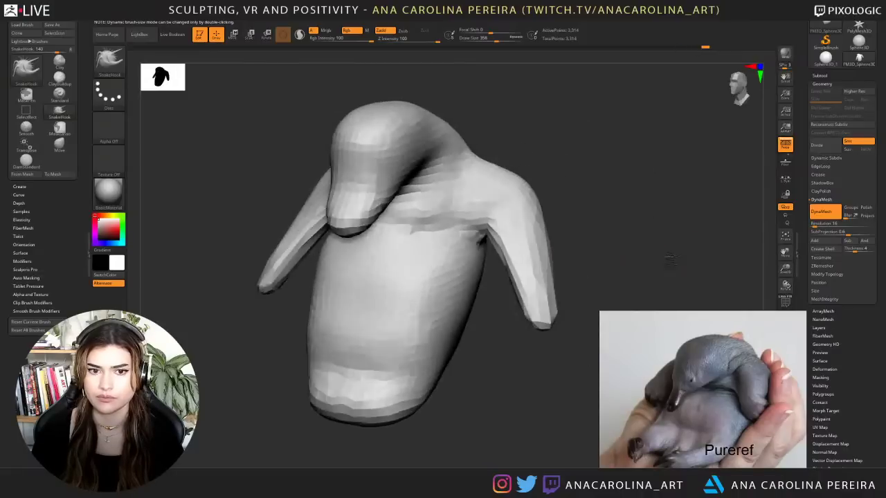
mouse_move(670, 261)
left_mouse_down()
mouse_move(651, 214)
mouse_move(618, 194)
left_mouse_up()
- Adjust the neck, shoulders and belly profile from several angles with SnakeHook at draw size 476
mouse_move(458, 166)
left_mouse_down()
mouse_move(433, 189)
mouse_move(465, 167)
left_mouse_up()
key("space")
mouse_move(469, 180)
left_mouse_down()
mouse_move(481, 163)
mouse_move(500, 172)
left_mouse_up()
mouse_move(510, 113)
left_mouse_down()
mouse_move(520, 126)
mouse_move(510, 133)
mouse_move(551, 125)
mouse_move(591, 131)
mouse_move(556, 132)
left_mouse_up()
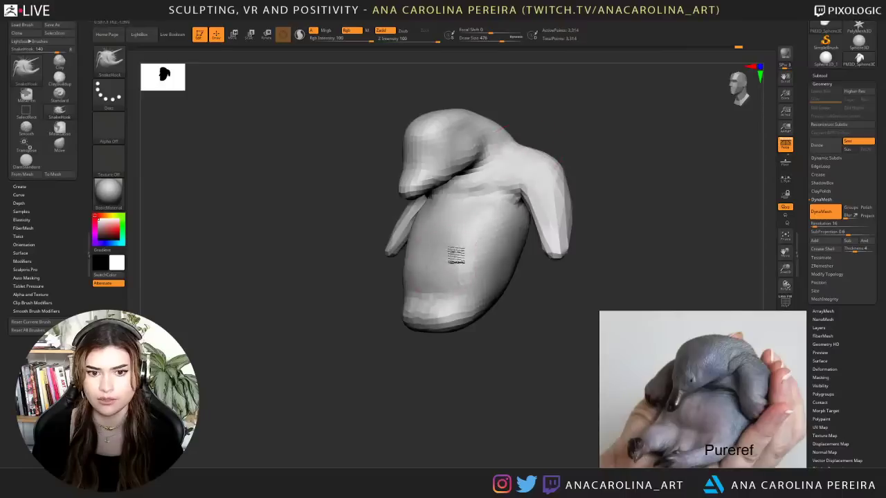
left_click_drag(532, 353, 500, 349)
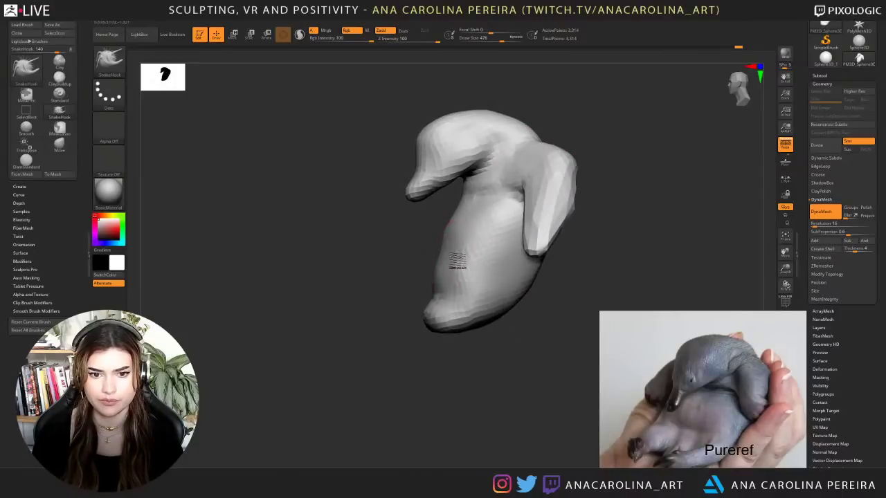
left_click_drag(457, 260, 453, 259)
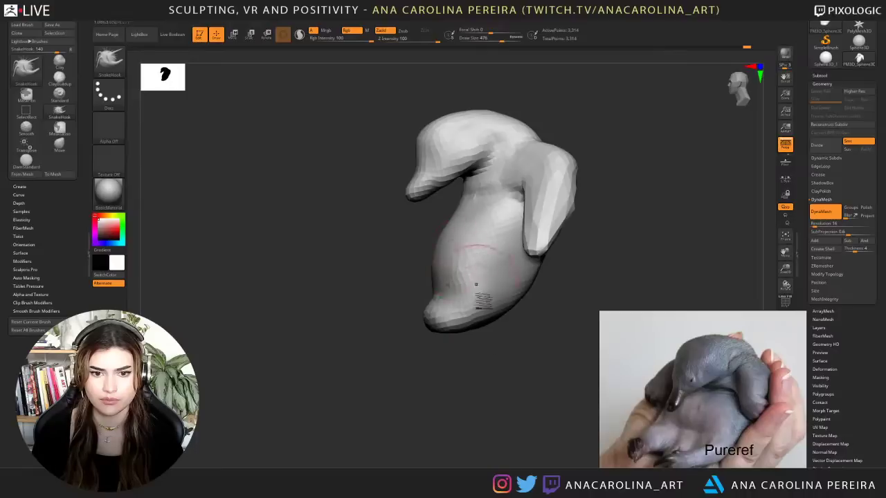
mouse_move(495, 359)
left_mouse_down()
mouse_move(530, 373)
mouse_move(518, 356)
left_mouse_up()
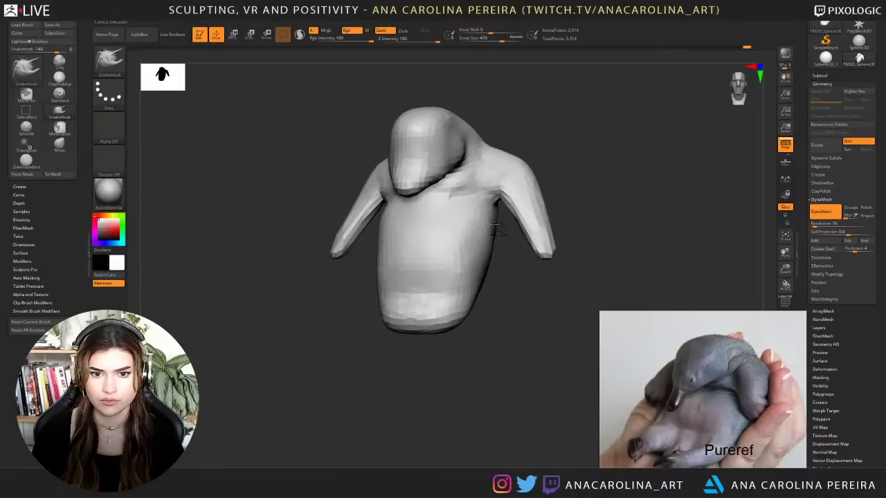
left_click_drag(505, 289, 611, 281)
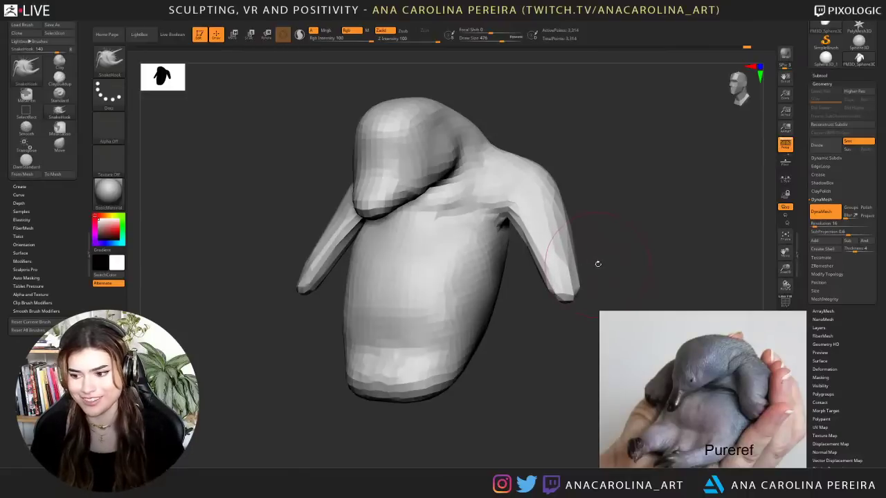
- Refine the head and the side of the neck with SnakeHook at a smaller draw size
left_click_drag(597, 205, 592, 204)
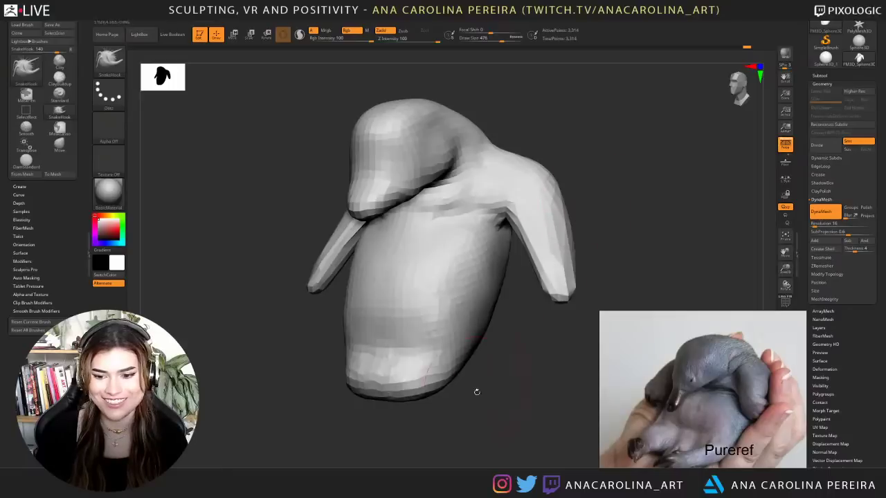
mouse_move(476, 392)
left_mouse_down("alt")
mouse_move(487, 332)
mouse_move(523, 336)
mouse_move(530, 400)
left_mouse_up("alt")
left_click_drag(345, 153, 430, 151)
left_click_drag(446, 183, 394, 187)
key("space")
left_click_drag(489, 163, 483, 166)
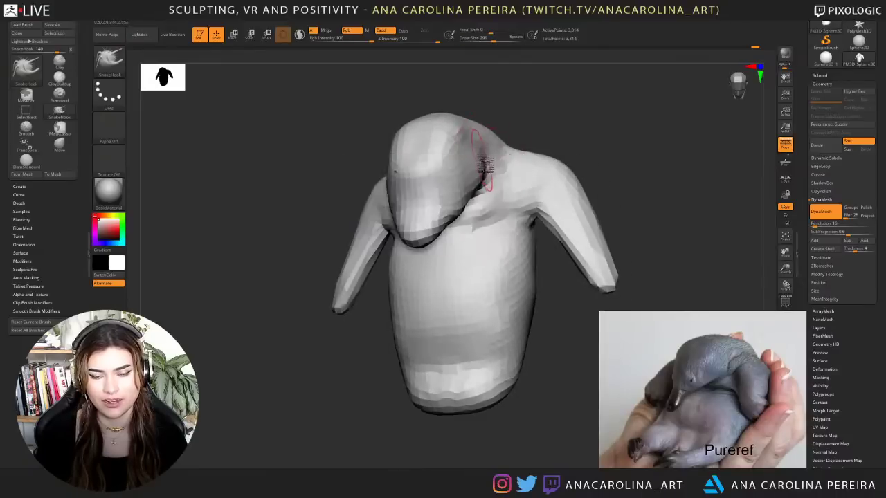
mouse_move(520, 131)
left_mouse_down()
mouse_move(527, 131)
mouse_move(474, 171)
mouse_move(517, 148)
left_mouse_up()
- Define the crease between the neck and shoulders with the DamStandard brush, raising the draw size to 714
key("b")
key("c")
key("b")
key("b")
key("d")
key("s")
key("space")
right_click_drag(547, 142, 518, 146)
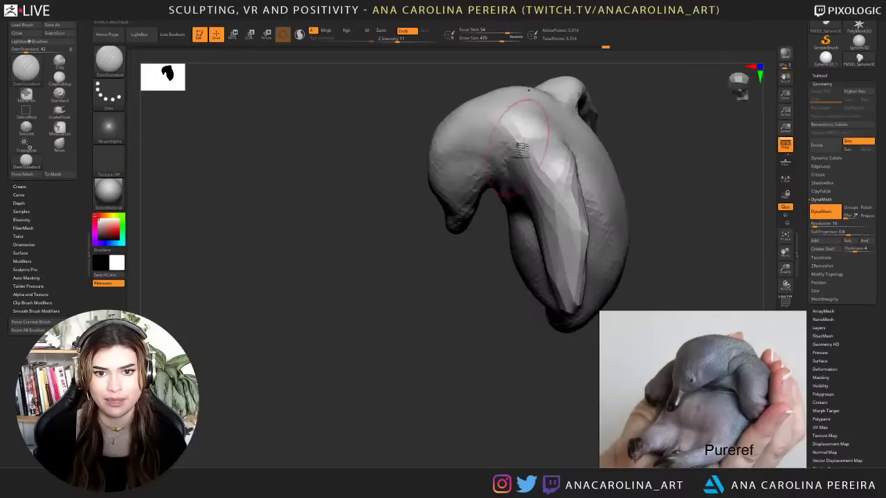
mouse_move(679, 131)
left_mouse_down()
mouse_move(654, 138)
mouse_move(626, 191)
mouse_move(642, 196)
mouse_move(662, 159)
mouse_move(645, 164)
mouse_move(603, 148)
mouse_move(629, 185)
left_mouse_up()
key("space")
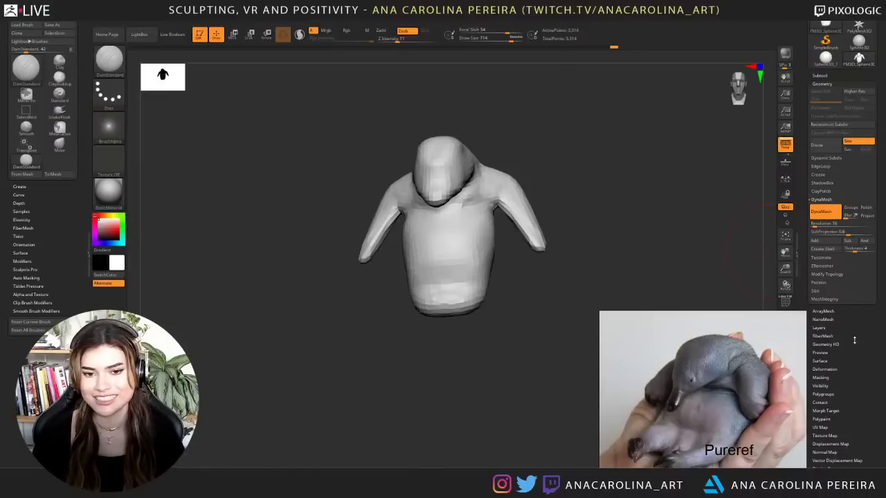
left_click_drag(569, 143, 529, 155)
mouse_move(530, 155)
left_mouse_down("alt")
mouse_move(537, 176)
mouse_move(524, 203)
mouse_move(422, 193)
left_mouse_up("alt")
mouse_move(470, 205)
left_mouse_down()
mouse_move(561, 169)
mouse_move(544, 166)
mouse_move(526, 199)
mouse_move(527, 221)
mouse_move(571, 207)
mouse_move(570, 179)
left_mouse_up()
- Mask the lower corners of the body with MaskLasso and invert the mask so only the leg bases stay editable
key("b")
key("m")
key("v")
mouse_move(505, 369)
left_mouse_down()
mouse_move(500, 406)
mouse_move(540, 335)
mouse_move(507, 327)
left_mouse_up()
key("space")
key("ctrl")
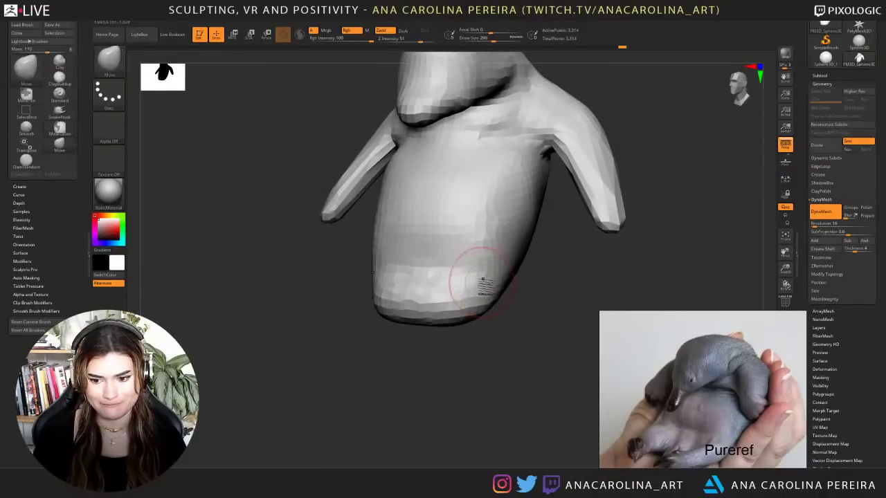
key("ctrl")
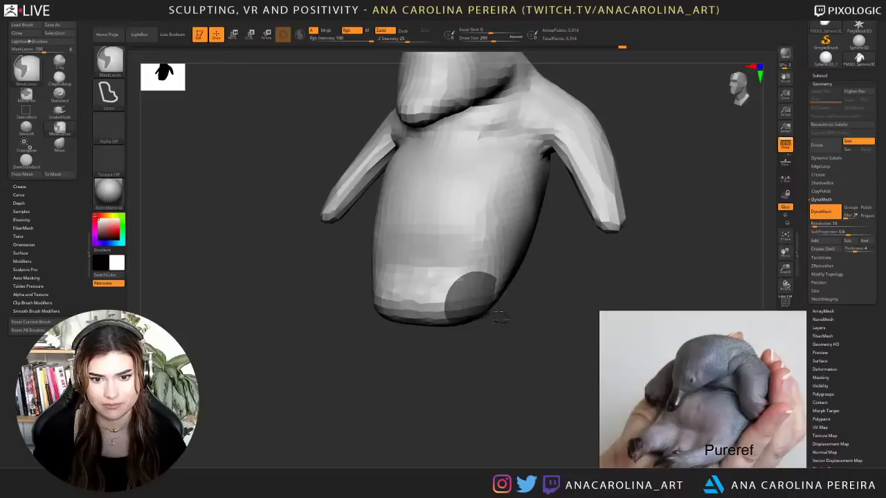
mouse_move(500, 317)
left_mouse_down("ctrl")
mouse_move(508, 313)
mouse_move(505, 241)
left_mouse_up("ctrl")
left_click(505, 241, "ctrl")
mouse_move(498, 301)
left_mouse_down("ctrl")
mouse_move(456, 309)
mouse_move(533, 438)
mouse_move(543, 430)
left_mouse_up("ctrl")
mouse_move(555, 415)
left_mouse_down()
mouse_move(547, 431)
mouse_move(554, 439)
left_mouse_up()
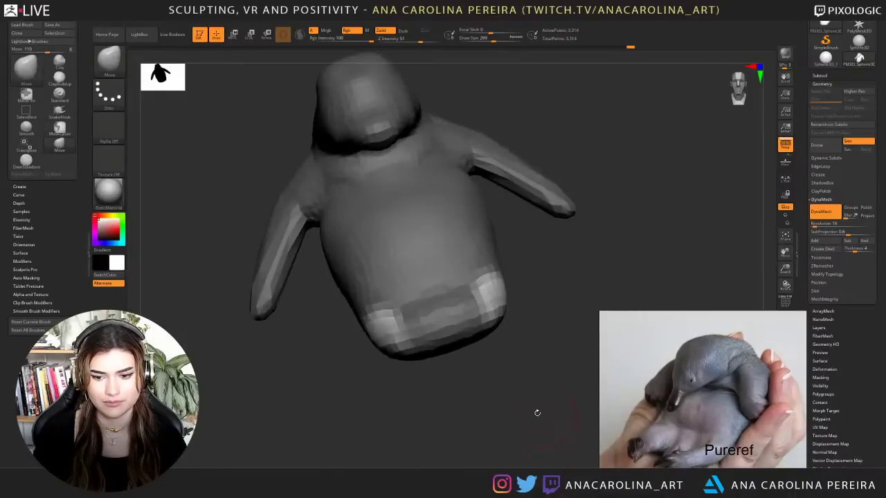
left_click(525, 381, "ctrl")
left_click_drag(516, 388, 517, 381)
left_click(519, 381, "ctrl")
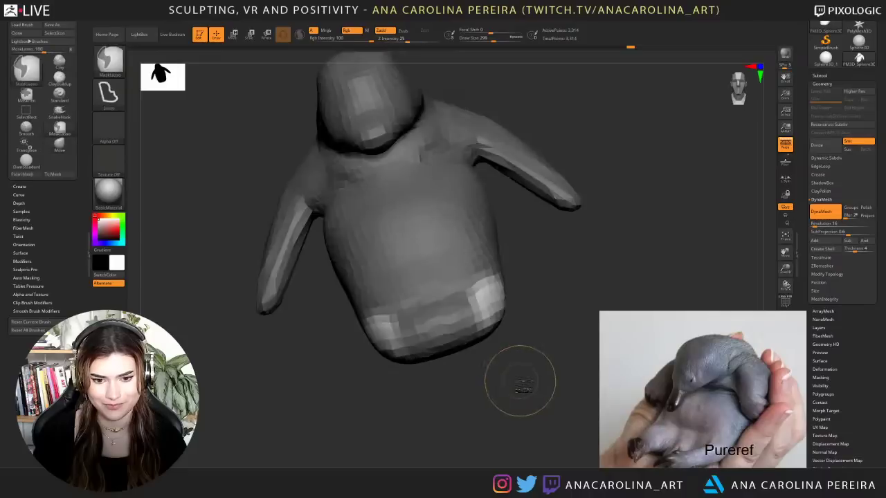
- Pull the unmasked lower corners downward into two legs with SnakeHook at draw size 620
key("b")
key("s")
key("h")
key("space")
mouse_move(558, 288)
left_mouse_down()
mouse_move(570, 287)
mouse_move(554, 350)
mouse_move(494, 322)
mouse_move(511, 386)
mouse_move(506, 351)
left_mouse_up()
mouse_move(504, 320)
left_mouse_down()
mouse_move(489, 326)
mouse_move(490, 316)
mouse_move(499, 320)
left_mouse_up()
left_click_drag(476, 308, 510, 363)
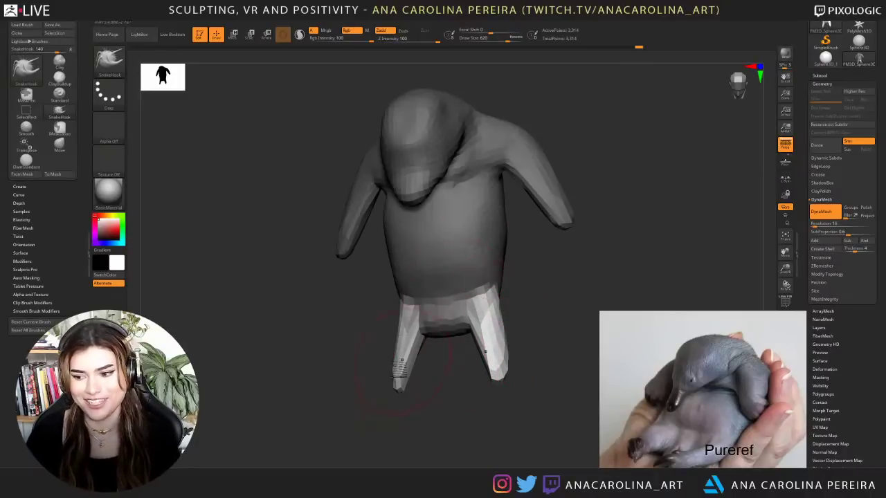
mouse_move(524, 377)
left_mouse_down()
mouse_move(543, 338)
mouse_move(524, 378)
mouse_move(523, 439)
mouse_move(511, 414)
mouse_move(498, 422)
left_mouse_up()
left_click_drag(498, 371, 493, 370)
- Clear the mask, extend the leg tips slightly and remesh the stretched legs with DynaMesh
mouse_move(531, 323)
left_mouse_down("ctrl")
mouse_move(545, 345)
mouse_move(523, 356)
mouse_move(493, 354)
mouse_move(462, 339)
left_mouse_up("ctrl")
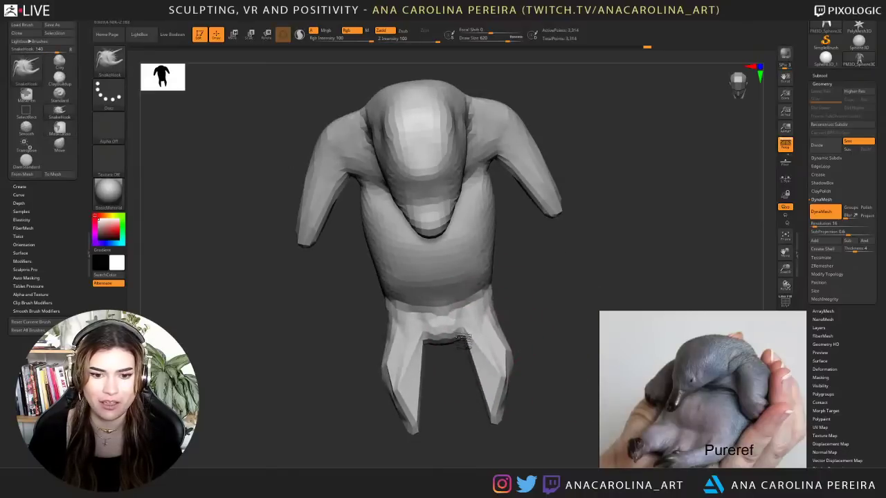
left_click_drag(499, 413, 492, 425)
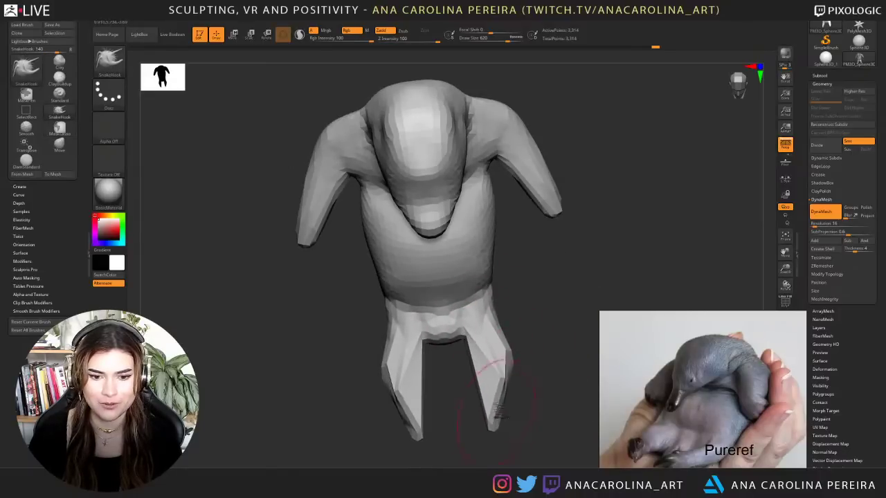
left_click_drag(516, 361, 511, 363)
left_click_drag(532, 326, 543, 374, "ctrl")
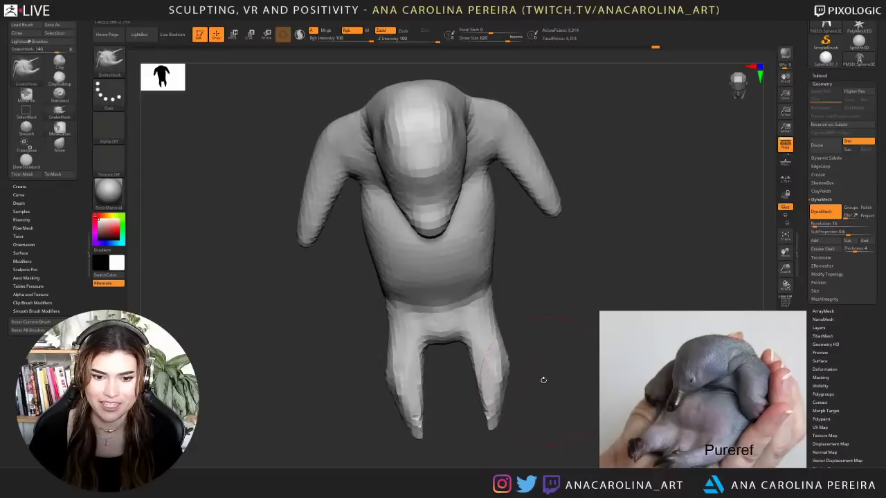
- Adjust the shape of the legs and their junction with the belly with SnakeHook at draw size 620
left_click_drag(476, 377, 485, 368)
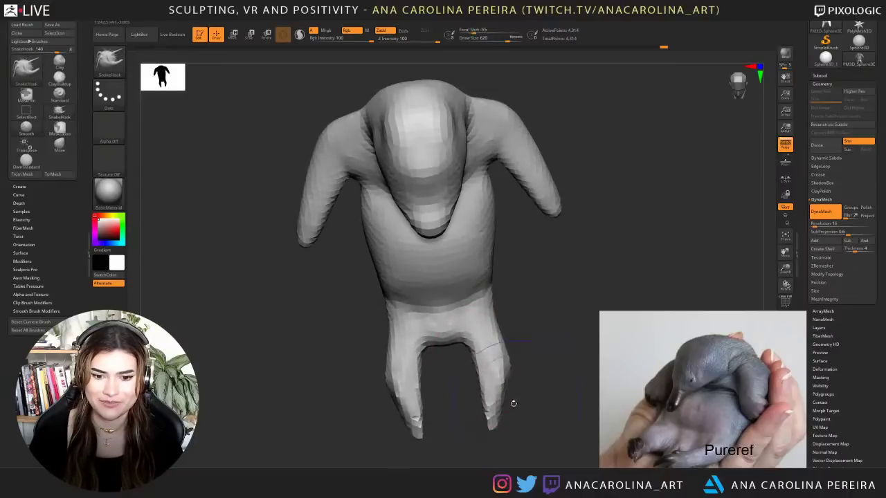
mouse_move(503, 403)
left_mouse_down("shift")
mouse_move(488, 446)
mouse_move(525, 363)
mouse_move(549, 401)
mouse_move(515, 387)
left_mouse_up("shift")
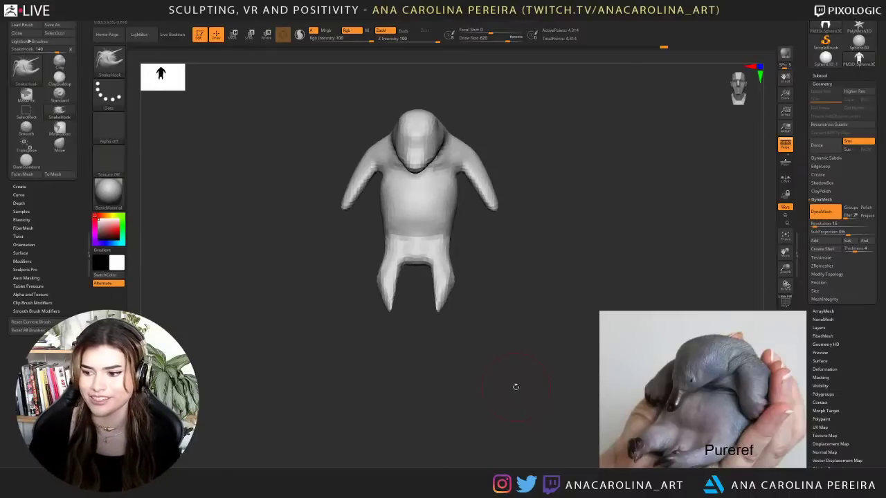
mouse_move(496, 311)
left_mouse_down("alt")
mouse_move(499, 405)
mouse_move(533, 323)
mouse_move(512, 273)
mouse_move(546, 280)
left_mouse_up("alt")
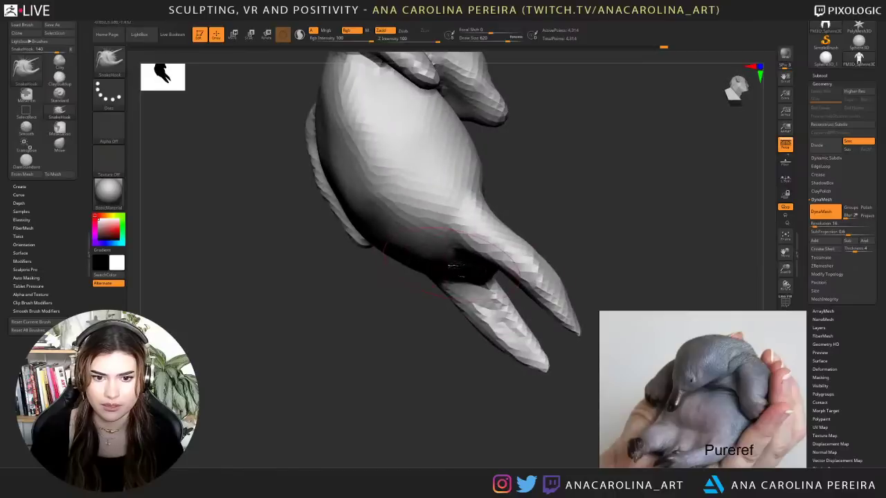
left_click_drag(485, 235, 477, 248)
mouse_move(546, 256)
left_mouse_down()
mouse_move(510, 242)
mouse_move(510, 257)
mouse_move(554, 311)
mouse_move(543, 334)
left_mouse_up()
key("b")
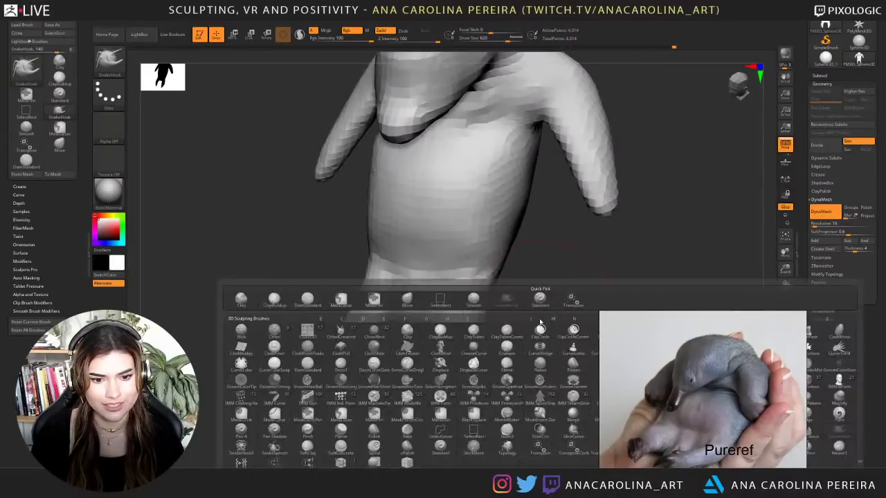
key("d")
key("s")
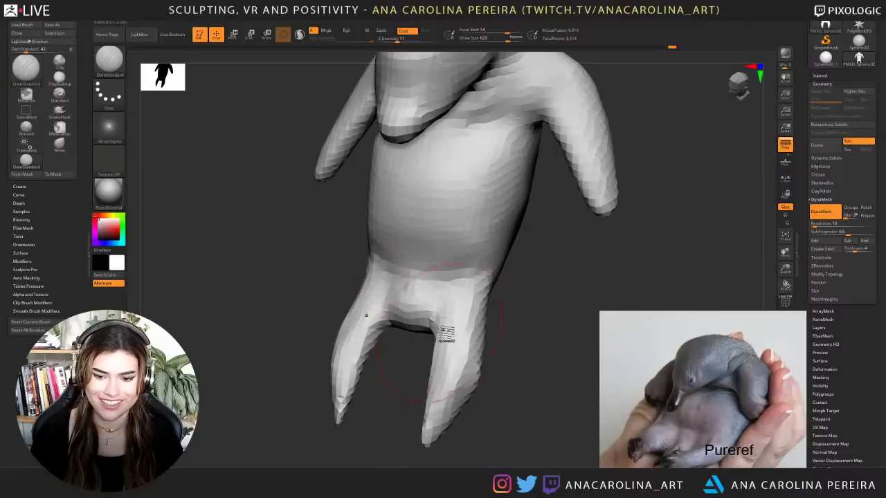
- Reshape the legs and the underside of the lower body with the Move brush at draw size 921
key("b")
key("m")
key("v")
mouse_move(524, 316)
left_mouse_down()
mouse_move(497, 311)
mouse_move(535, 304)
mouse_move(504, 301)
left_mouse_up()
key("space")
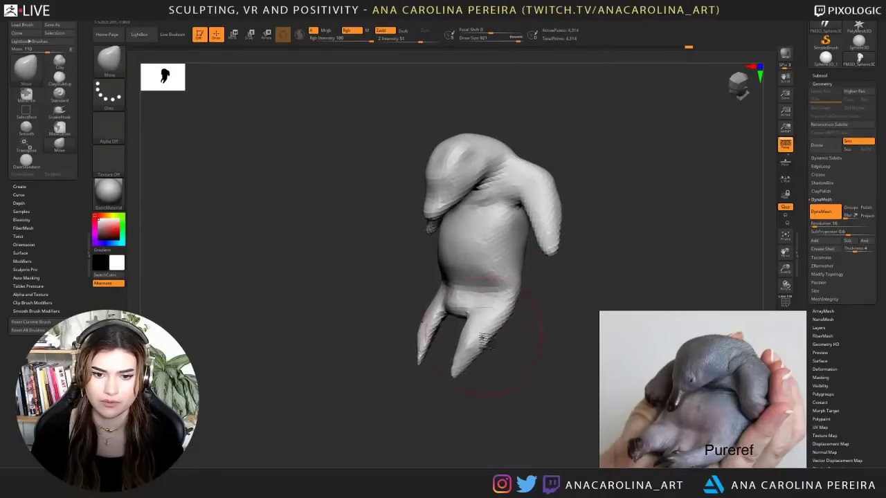
mouse_move(490, 359)
left_mouse_down()
mouse_move(539, 372)
mouse_move(546, 359)
left_mouse_up()
left_click_drag(415, 385, 429, 332)
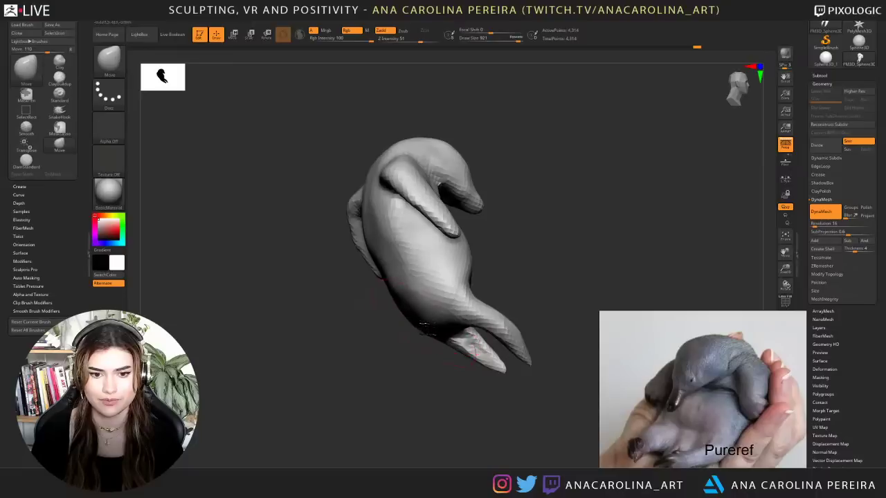
mouse_move(515, 379)
left_mouse_down()
mouse_move(459, 362)
mouse_move(483, 315)
mouse_move(507, 291)
mouse_move(474, 267)
left_mouse_up()
mouse_move(449, 309)
left_mouse_down()
mouse_move(464, 308)
mouse_move(451, 314)
left_mouse_up()
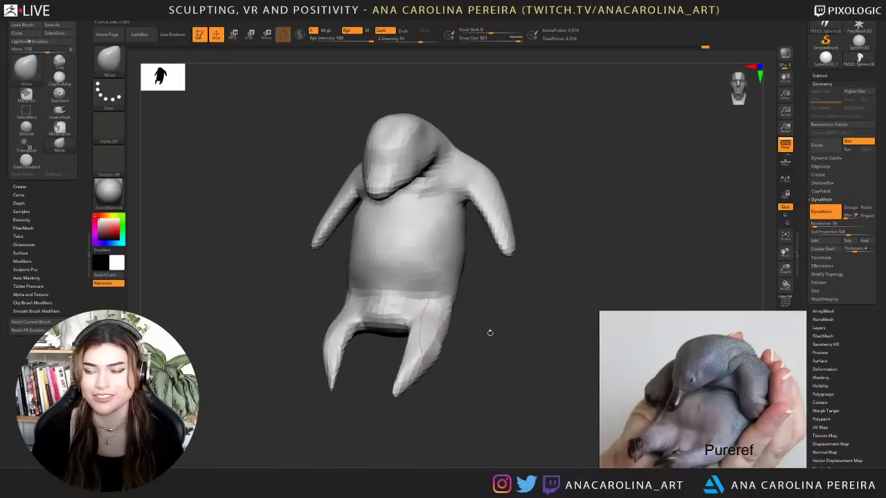
- Pull the area between the two legs downward with the Move brush at draw size 602
left_click_drag(490, 333, 509, 351, "alt")
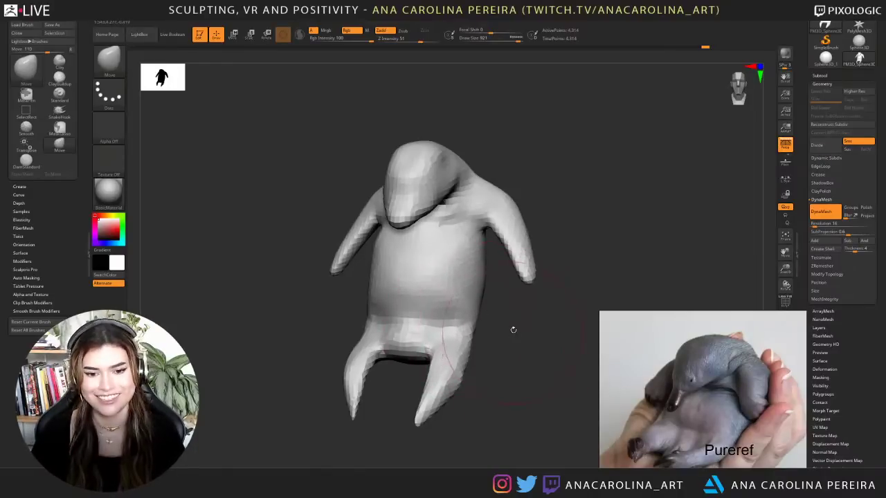
mouse_move(513, 330)
left_mouse_down()
mouse_move(514, 349)
mouse_move(514, 326)
left_mouse_up()
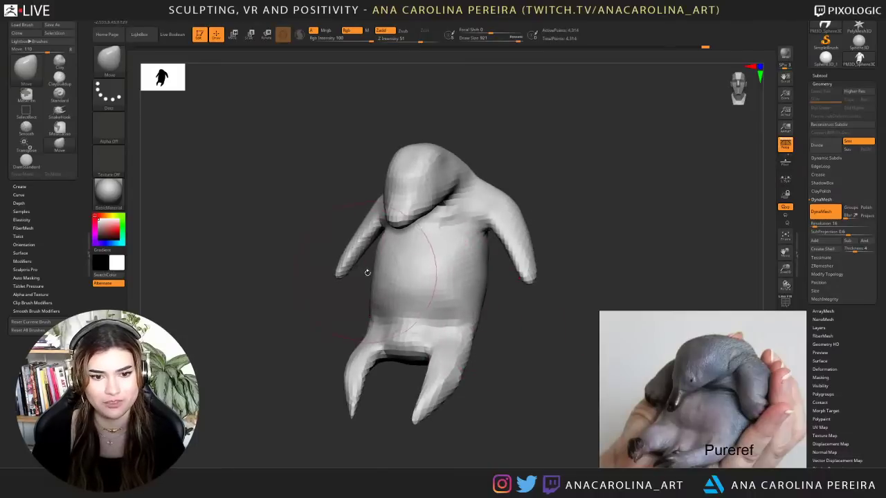
left_click_drag(354, 279, 440, 285)
left_click_drag(404, 291, 386, 296)
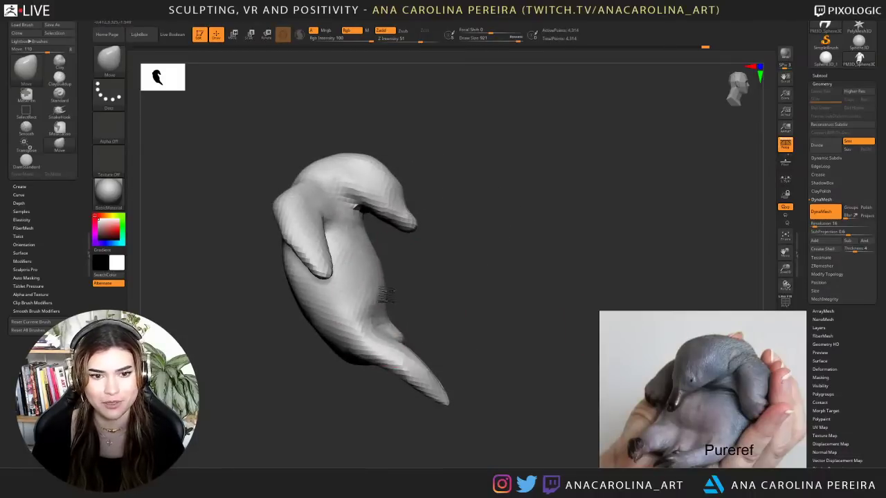
left_click_drag(462, 285, 367, 292)
left_click_drag(518, 339, 498, 337)
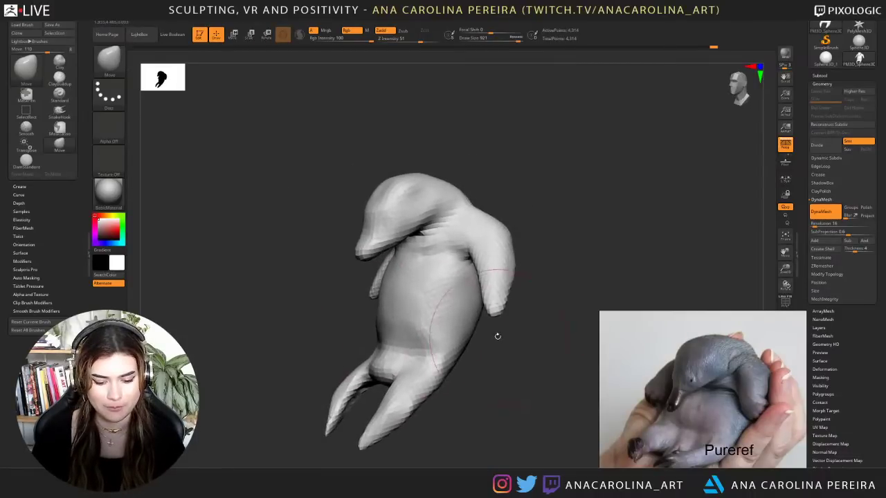
mouse_move(509, 373)
left_mouse_down()
mouse_move(496, 371)
mouse_move(517, 380)
mouse_move(509, 351)
left_mouse_up()
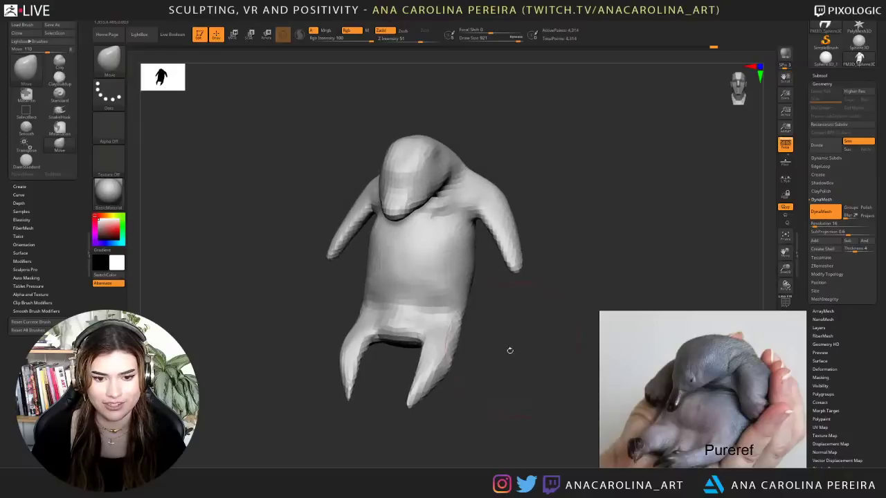
key("space")
left_click_drag(403, 332, 391, 332)
left_click_drag(493, 336, 472, 336)
left_click_drag(400, 351, 399, 361)
mouse_move(477, 346)
left_mouse_down()
mouse_move(512, 350)
mouse_move(479, 348)
left_mouse_up()
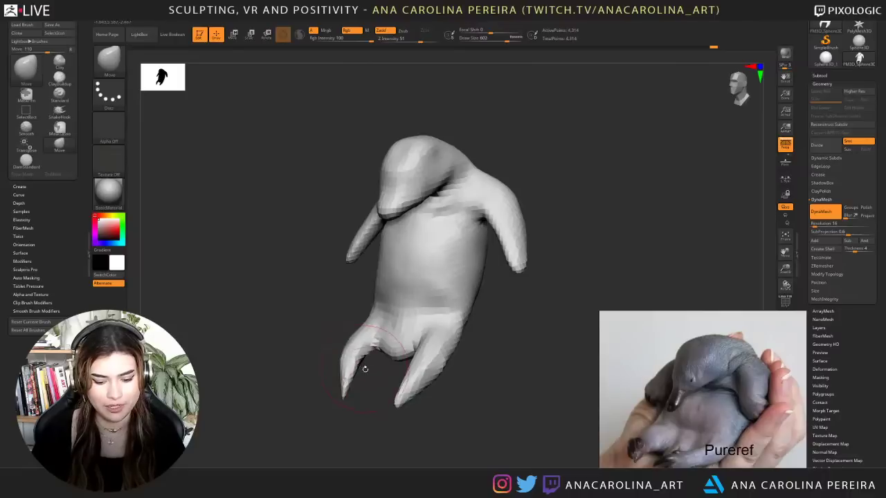
- Thicken the pointed leg tips into blunt feet with the Inflat brush at draw size 602
key("b")
key("i")
key("n")
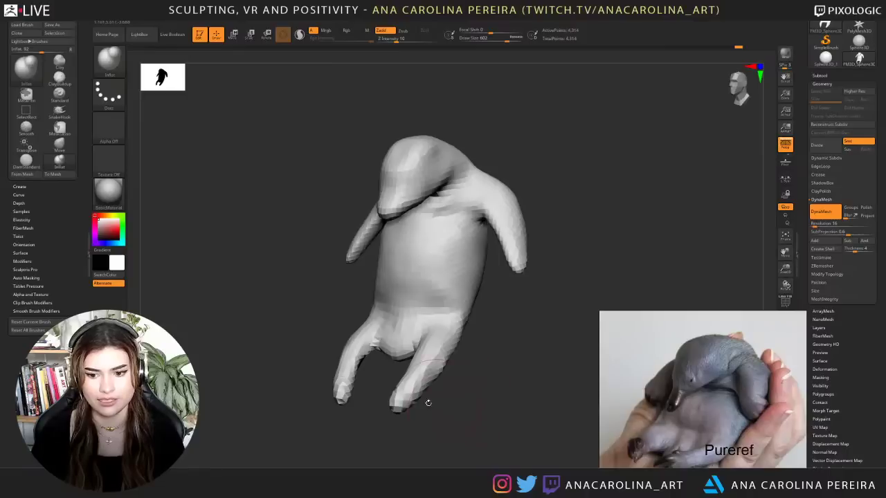
mouse_move(351, 443)
left_mouse_down()
mouse_move(508, 390)
mouse_move(550, 368)
mouse_move(544, 350)
mouse_move(415, 422)
mouse_move(435, 413)
mouse_move(415, 381)
mouse_move(468, 406)
mouse_move(455, 427)
mouse_move(477, 399)
left_mouse_up()
- Adjust the hips and upper legs where they meet the body with SnakeHook at draw size 602
key("b")
key("s")
key("h")
mouse_move(436, 355)
left_mouse_down()
mouse_move(463, 321)
mouse_move(455, 314)
left_mouse_up()
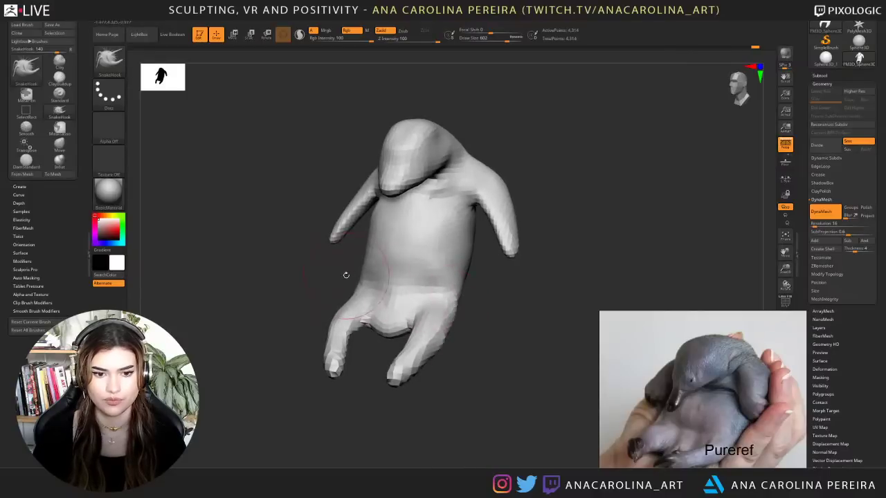
left_click_drag(345, 275, 361, 307, "alt")
left_click_drag(536, 310, 544, 317)
- Pull the wing tips outward into broader, flattened ends with SnakeHook at draw size 406
key("s")
mouse_move(555, 283)
left_mouse_down()
mouse_move(517, 290)
mouse_move(545, 297)
mouse_move(537, 301)
mouse_move(552, 314)
mouse_move(531, 318)
mouse_move(539, 293)
mouse_move(580, 324)
mouse_move(564, 355)
left_mouse_up()
left_click(555, 301, "ctrl")
left_click_drag(553, 348, 544, 305, "alt")
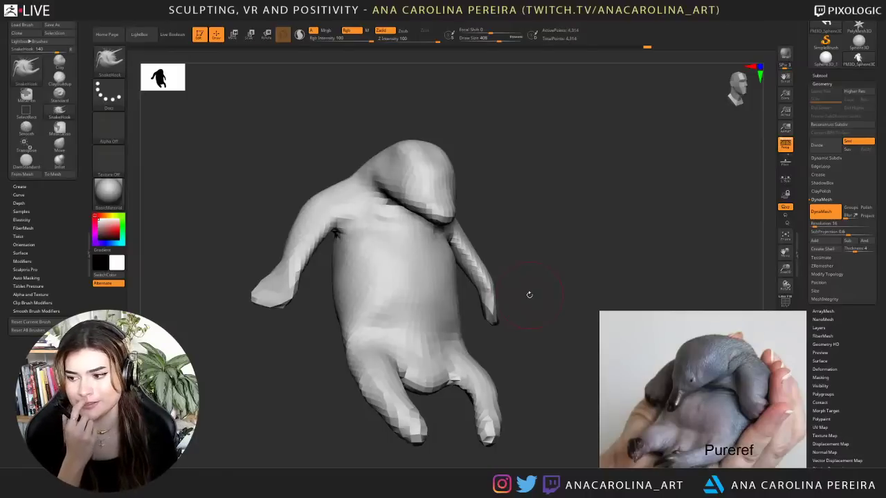
mouse_move(529, 203)
left_mouse_down()
mouse_move(482, 201)
mouse_move(527, 240)
mouse_move(504, 244)
left_mouse_up()
mouse_move(466, 274)
left_mouse_down()
mouse_move(459, 292)
mouse_move(456, 278)
left_mouse_up()
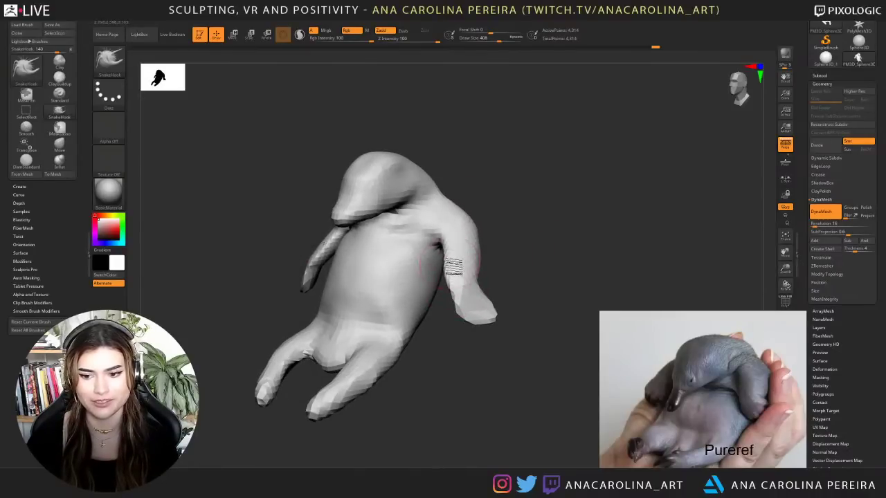
- Adjust the shoulders and upper wings with SnakeHook at draw size 542
left_click_drag(485, 197, 516, 192)
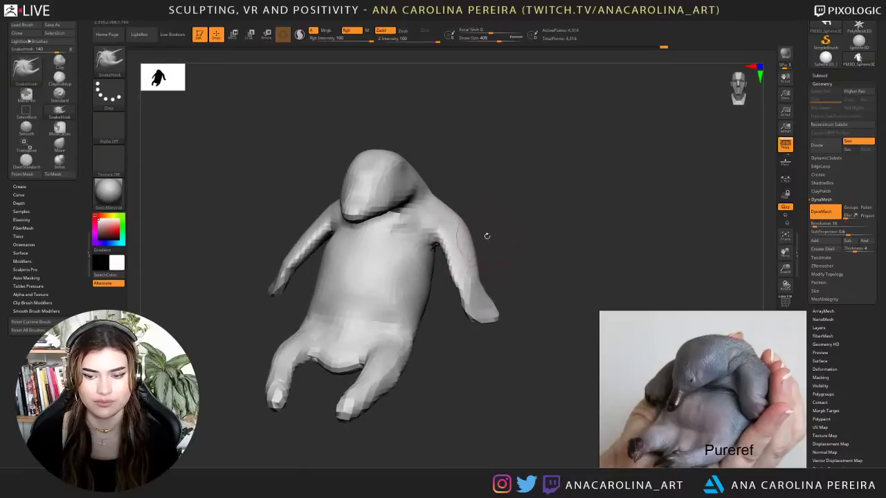
mouse_move(487, 236)
left_mouse_down()
mouse_move(477, 237)
mouse_move(486, 248)
mouse_move(500, 231)
mouse_move(457, 212)
left_mouse_up()
key("space")
left_click_drag(509, 222, 511, 222)
left_click_drag(511, 224, 533, 243)
key("space")
right_click_drag(530, 220, 563, 202)
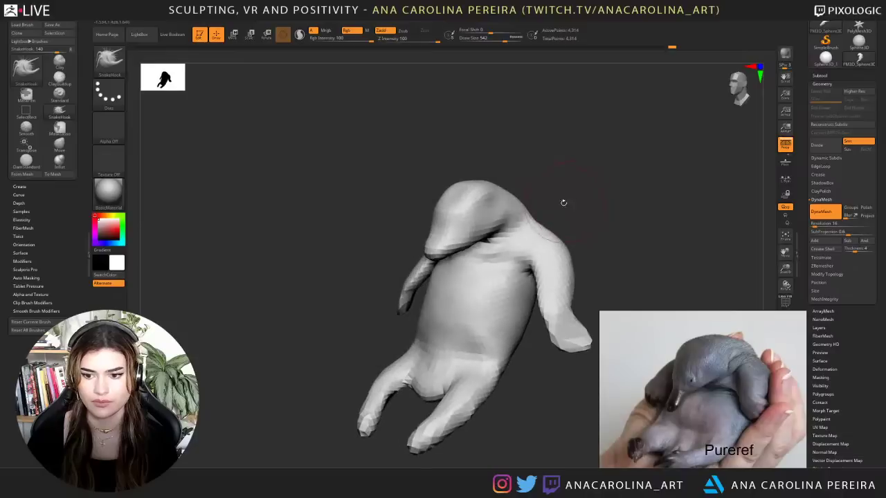
- Shape the beak into a narrower, more defined bill with SnakeHook at draw size 406
key("space")
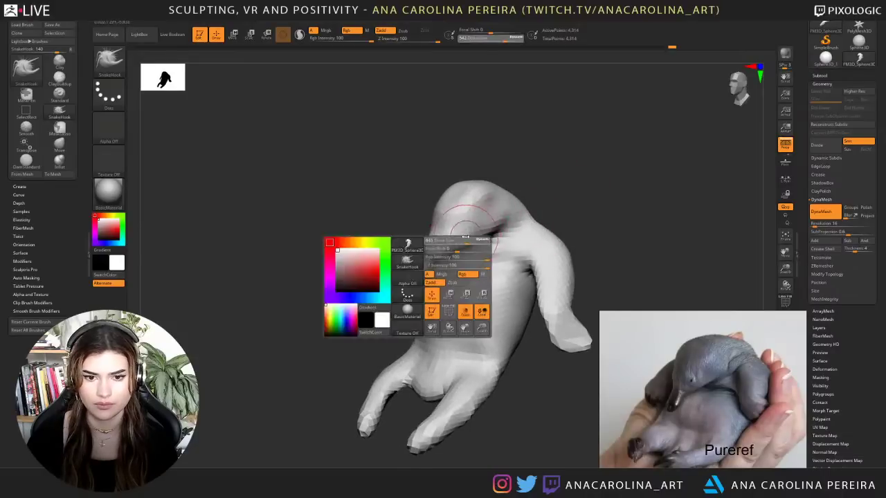
left_click_drag(474, 243, 468, 243)
left_click_drag(554, 244, 543, 245)
mouse_move(543, 186)
right_mouse_down()
mouse_move(537, 222)
mouse_move(528, 166)
mouse_move(545, 198)
right_mouse_up()
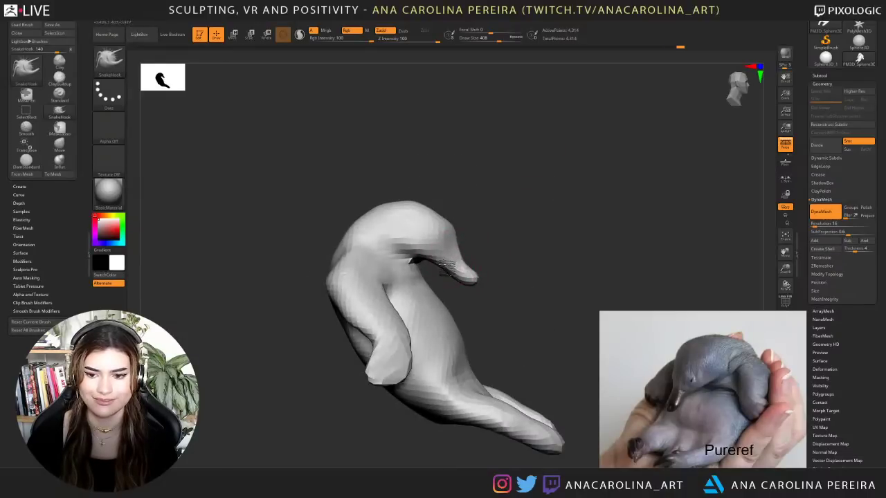
mouse_move(484, 237)
right_mouse_down()
mouse_move(437, 245)
mouse_move(436, 237)
right_mouse_up()
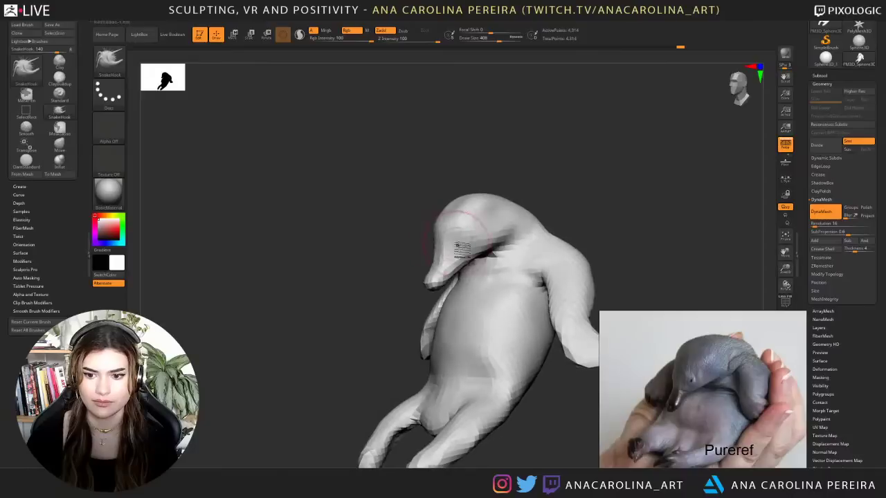
left_click_drag(474, 262, 479, 270)
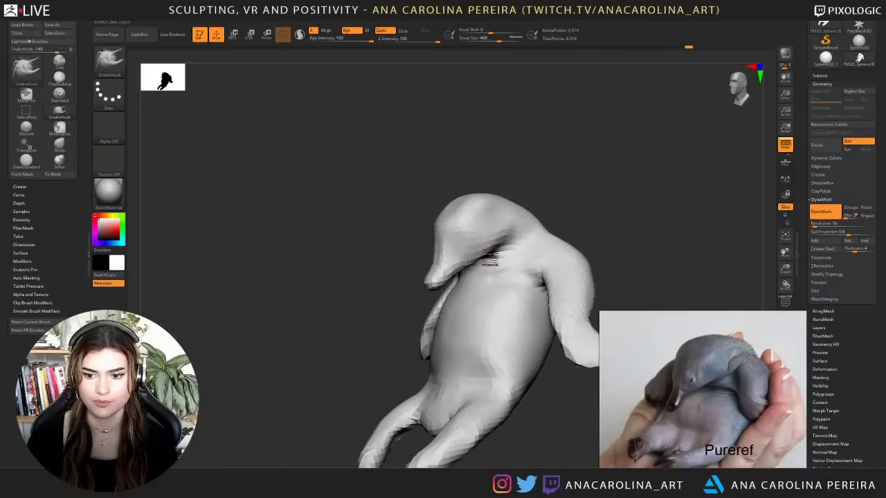
right_click_drag(548, 201, 554, 197, "ctrl")
mouse_move(554, 198)
right_mouse_down("alt")
mouse_move(542, 173)
mouse_move(554, 186)
right_mouse_up("alt")
left_click_drag(553, 184, 546, 182)
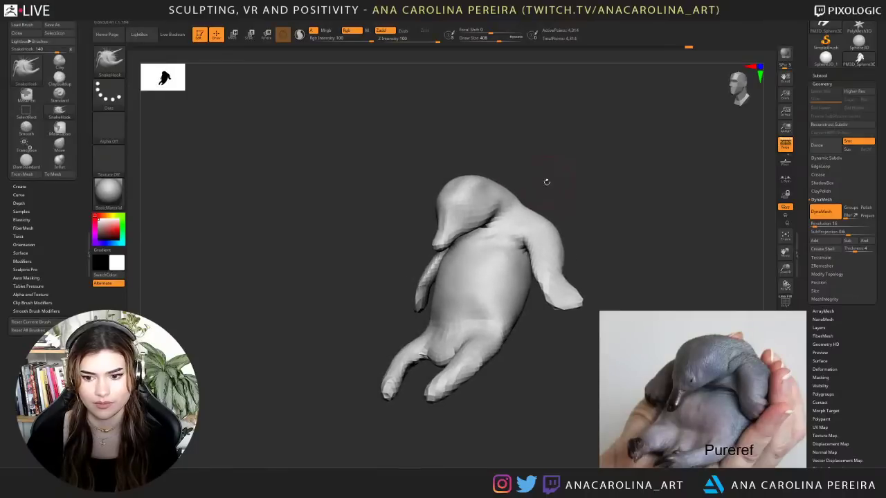
left_click_drag(421, 347, 424, 333)
key("ctrl+z")
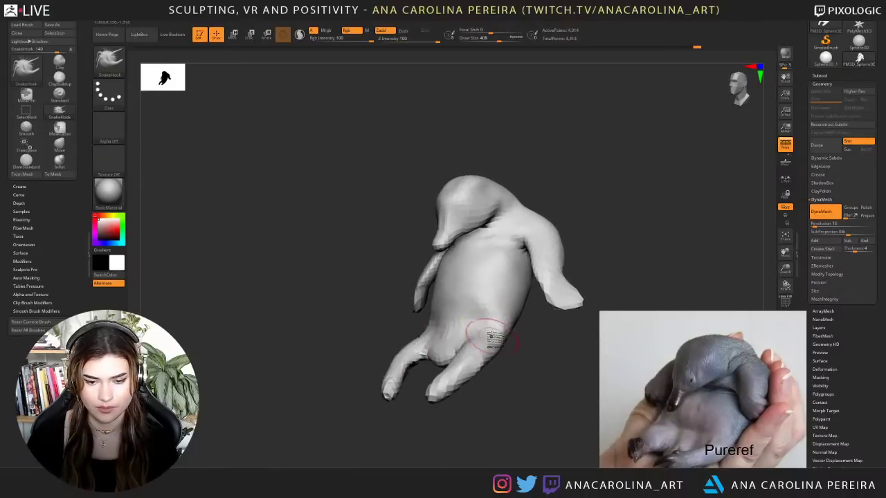
key("b")
key("p")
key("i")
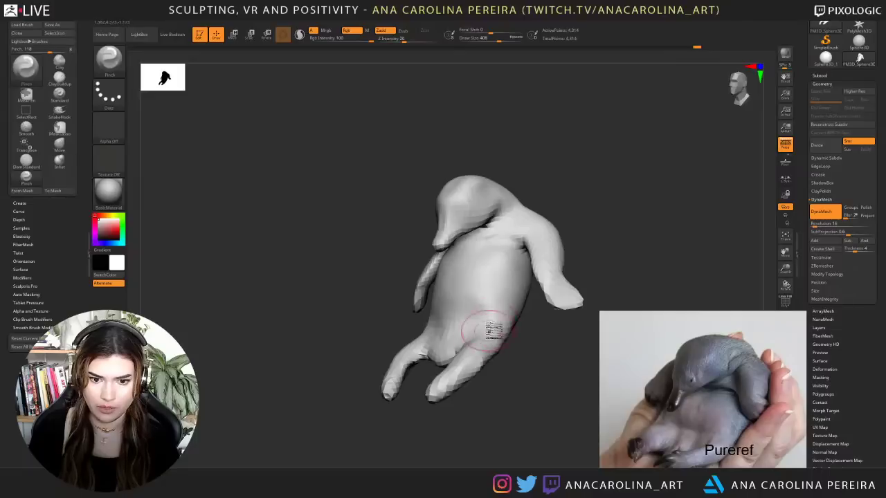
- Reshape the thighs and their transition into the belly with the Move brush at draw size 406
key("b")
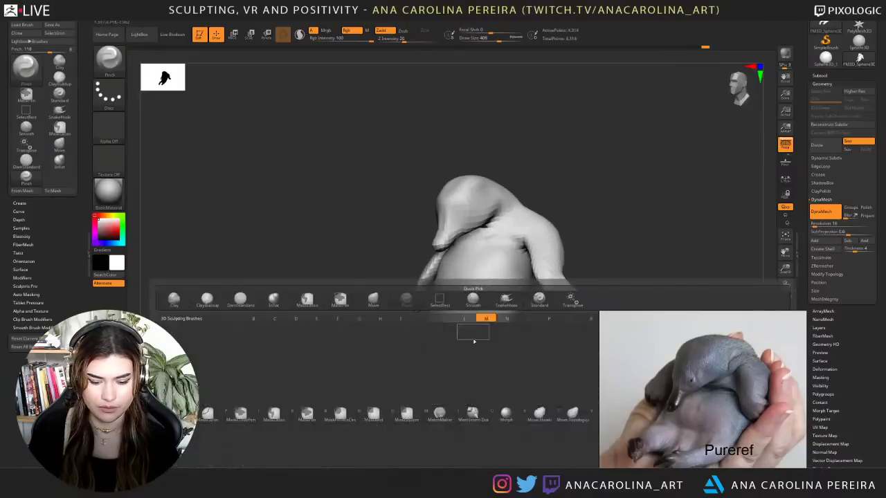
key("m")
key("v")
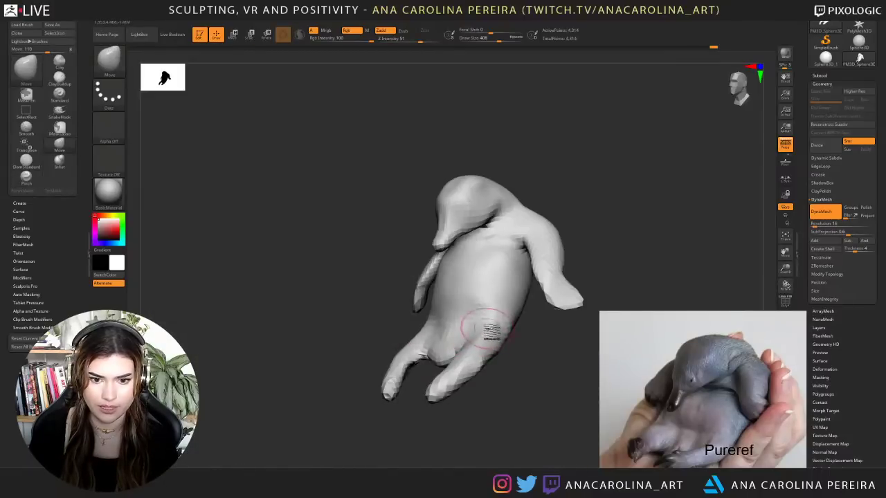
mouse_move(519, 381)
left_mouse_down()
mouse_move(555, 380)
mouse_move(524, 383)
mouse_move(528, 403)
mouse_move(514, 403)
left_mouse_up()
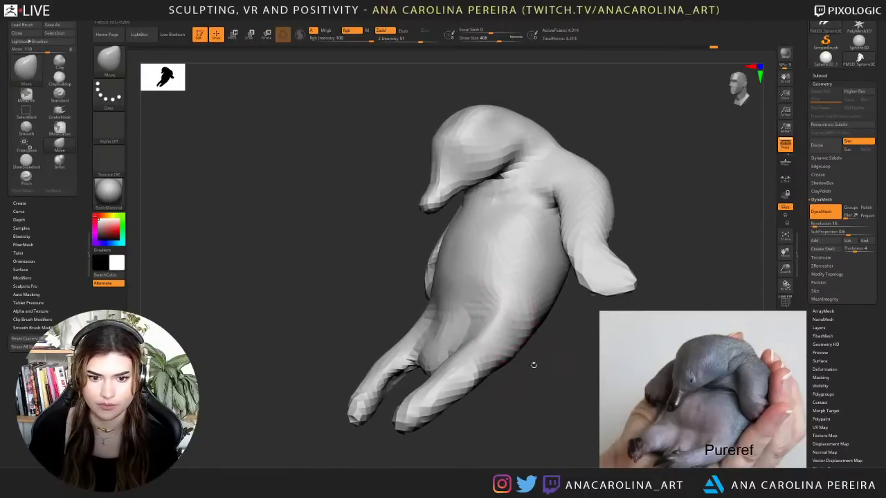
- Carve creases around the thighs, lower belly and chest with DamStandard at draw size 784
left_click_drag(533, 365, 537, 364)
key("b")
key("d")
key("s")
key("s")
left_click_drag(531, 331, 545, 329)
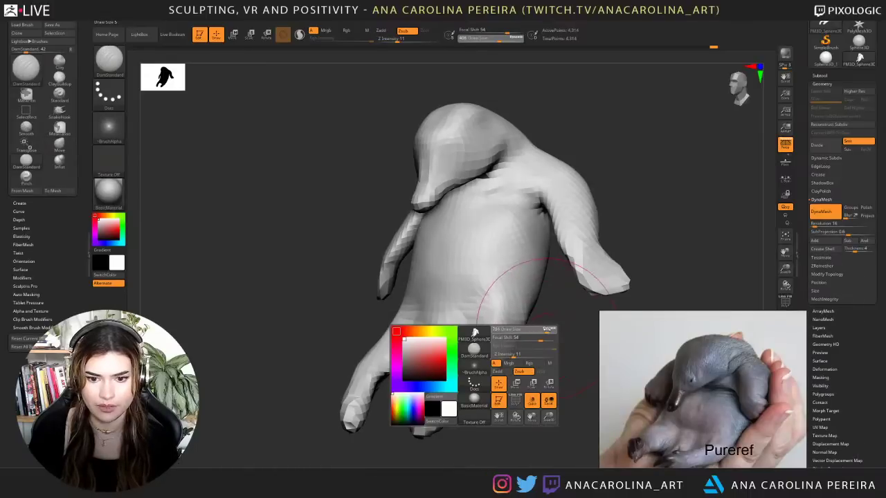
left_click_drag(533, 385, 523, 384)
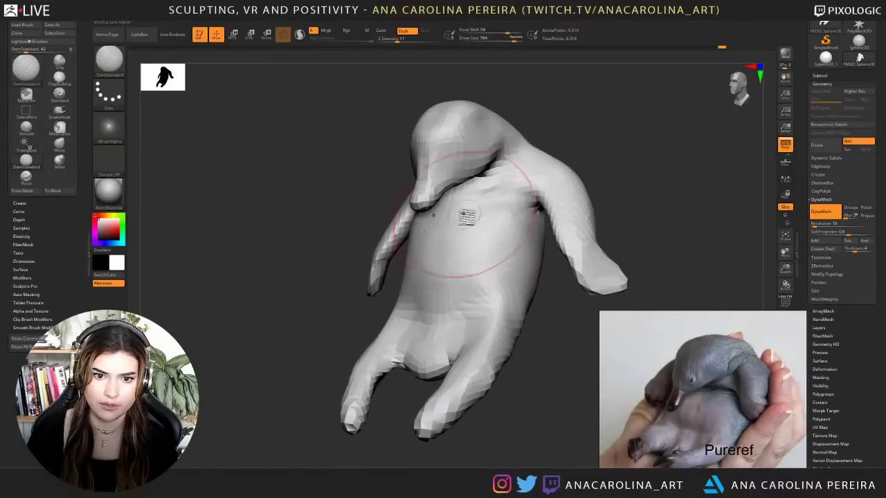
mouse_move(554, 242)
left_mouse_down()
mouse_move(588, 239)
mouse_move(557, 233)
mouse_move(577, 222)
mouse_move(548, 228)
left_mouse_up()
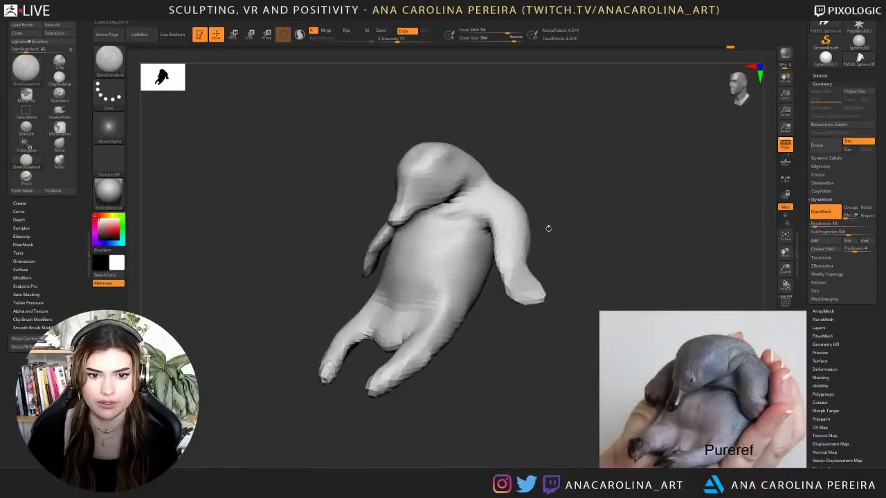
left_click_drag(447, 231, 470, 222)
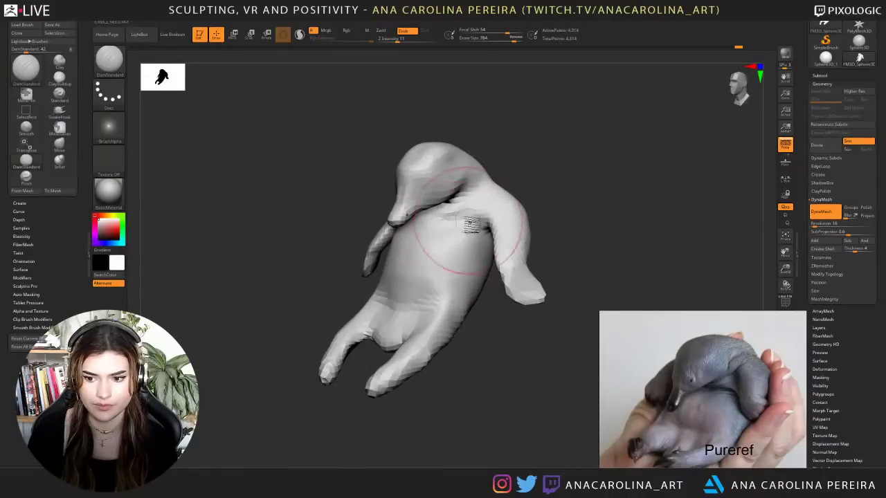
mouse_move(544, 197)
left_mouse_down()
mouse_move(567, 200)
mouse_move(543, 197)
mouse_move(548, 212)
left_mouse_up()
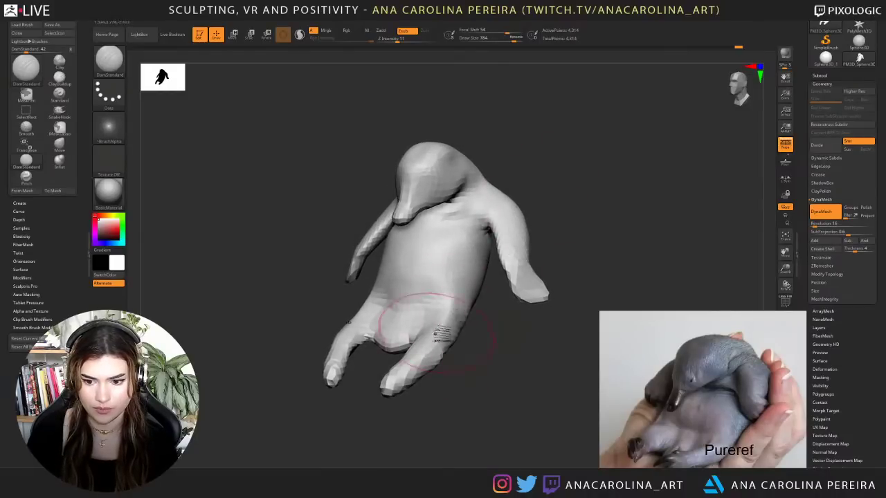
- Add volume to the thighs and legs with the Inflat brush at draw size 525
key("b")
key("i")
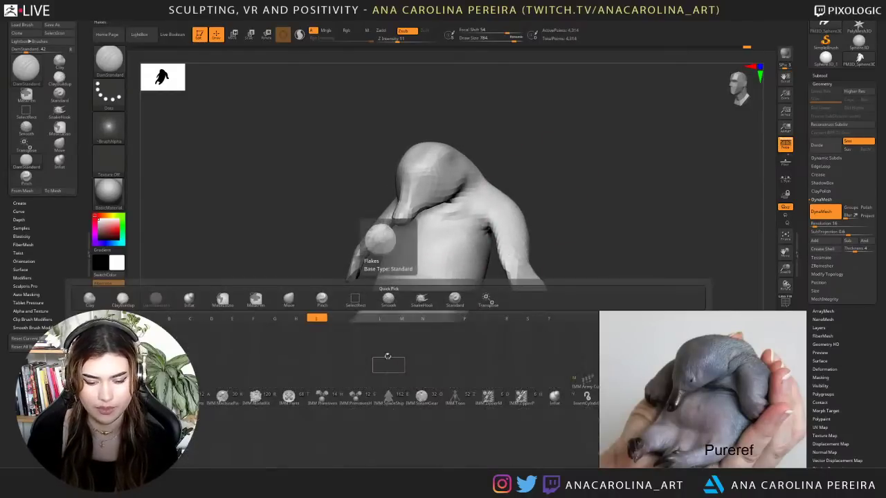
key("n")
key("space")
left_click_drag(457, 330, 453, 329)
mouse_move(372, 369)
left_mouse_down()
mouse_move(376, 378)
mouse_move(358, 346)
mouse_move(365, 339)
left_mouse_up()
left_click_drag(370, 415, 375, 294)
mouse_move(361, 365)
left_mouse_down()
mouse_move(367, 378)
mouse_move(369, 361)
left_mouse_up()
mouse_move(377, 263)
left_mouse_down()
mouse_move(379, 346)
mouse_move(328, 340)
mouse_move(339, 358)
mouse_move(343, 285)
left_mouse_up()
mouse_move(351, 365)
left_mouse_down()
mouse_move(364, 367)
mouse_move(361, 377)
left_mouse_up()
left_click_drag(327, 261, 422, 333)
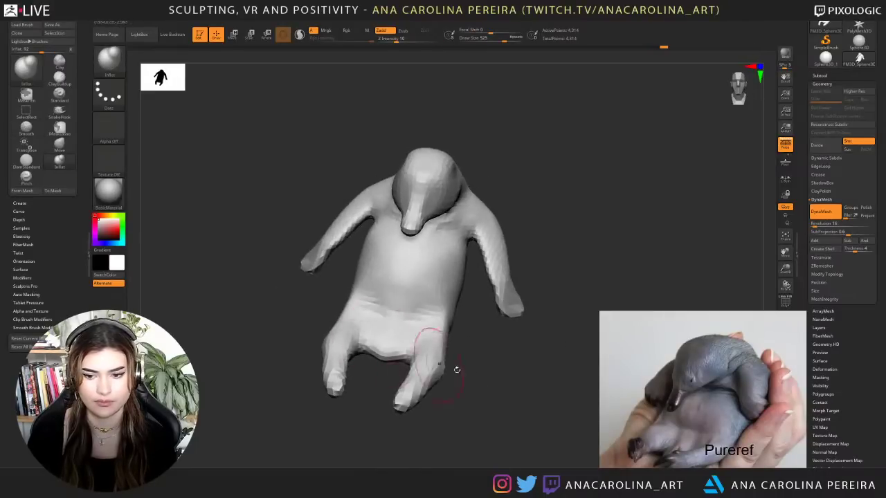
left_click_drag(462, 372, 536, 379, "shift")
left_click_drag(535, 379, 558, 398, "alt")
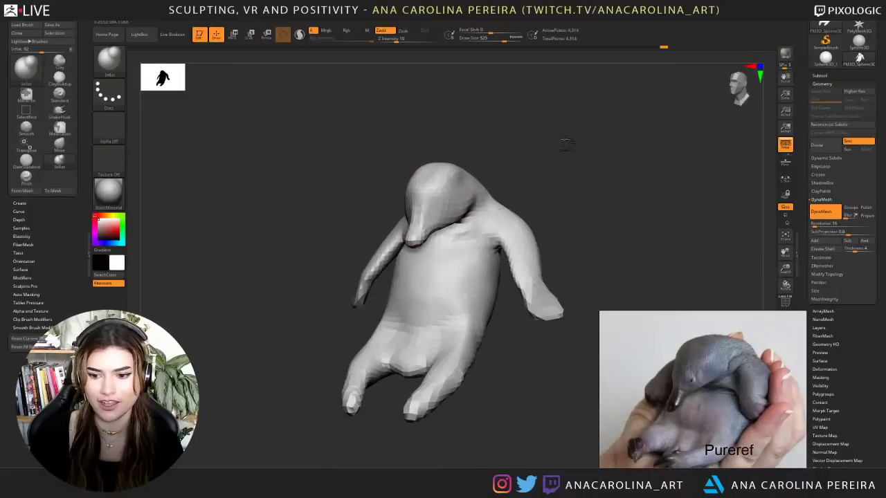
- Add volume to the shoulders and upper wings with the Inflat brush at draw size 784
left_click_drag(563, 143, 561, 165)
left_click_drag(597, 187, 592, 196, "alt")
key("b")
key("i")
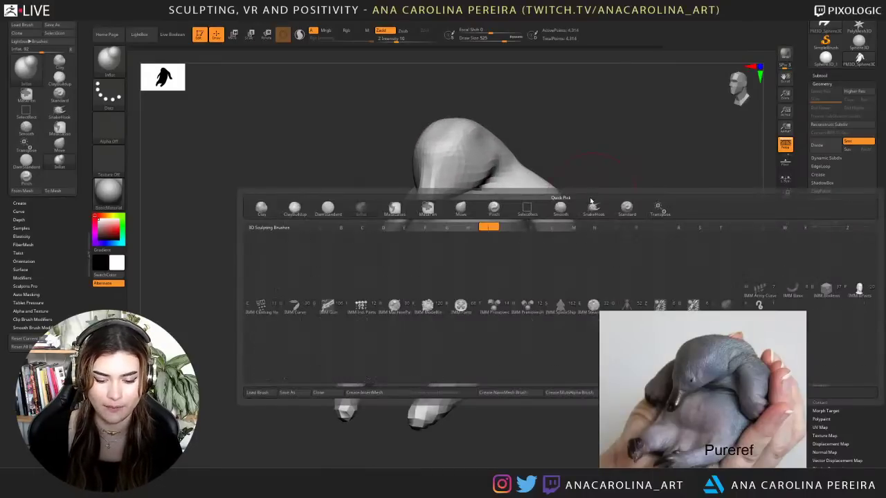
key("n")
key("space")
left_click_drag(602, 266, 609, 266)
mouse_move(611, 263)
left_mouse_down("alt")
mouse_move(561, 256)
mouse_move(531, 276)
mouse_move(537, 270)
mouse_move(550, 284)
left_mouse_up("alt")
left_click_drag(520, 219, 521, 208)
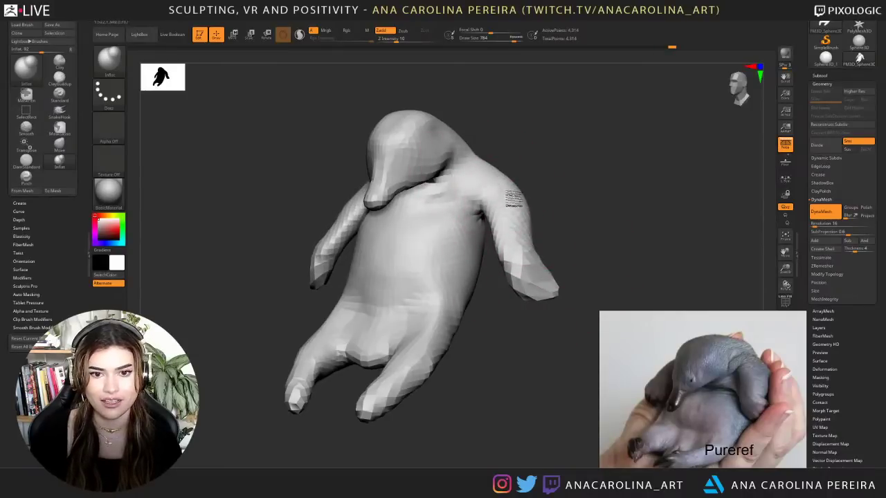
mouse_move(516, 158)
left_mouse_down()
mouse_move(504, 183)
mouse_move(533, 185)
mouse_move(609, 142)
mouse_move(529, 199)
left_mouse_up()
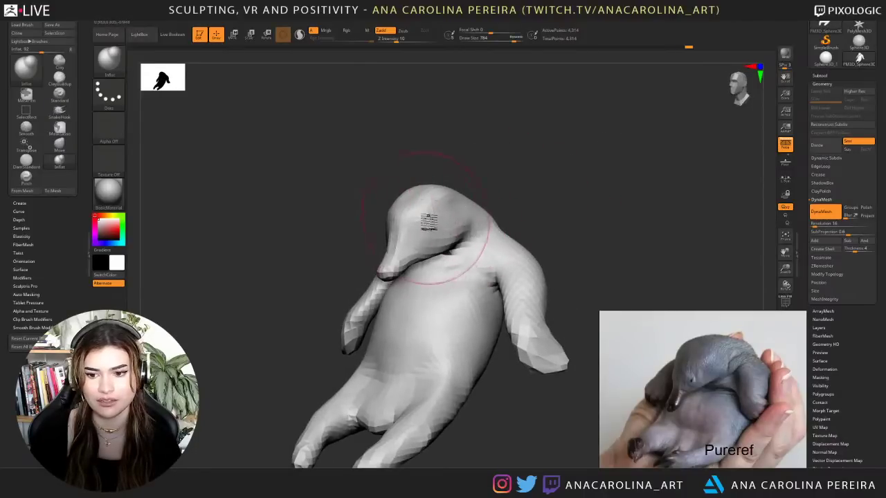
- Fill out the chest and inner wings with the Inflat brush at draw sizes 500 and 825
left_click_drag(469, 192, 493, 171, "alt")
key("space")
left_click(490, 240)
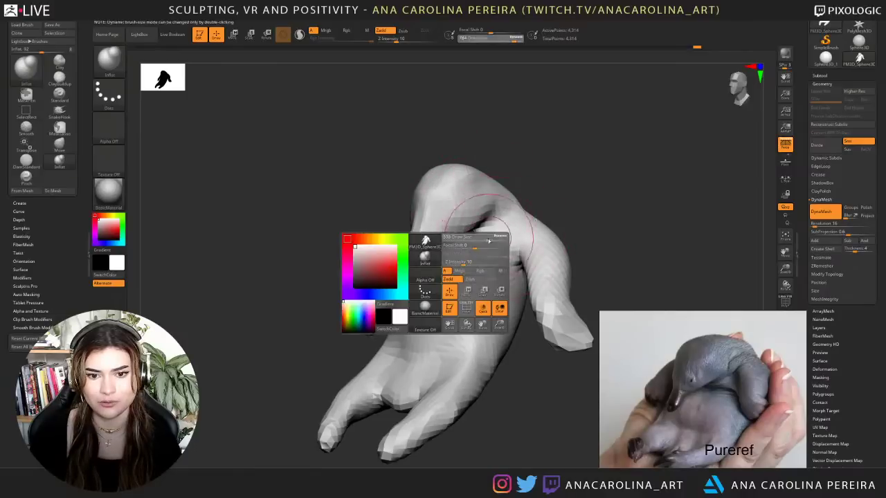
left_click_drag(540, 211, 596, 197)
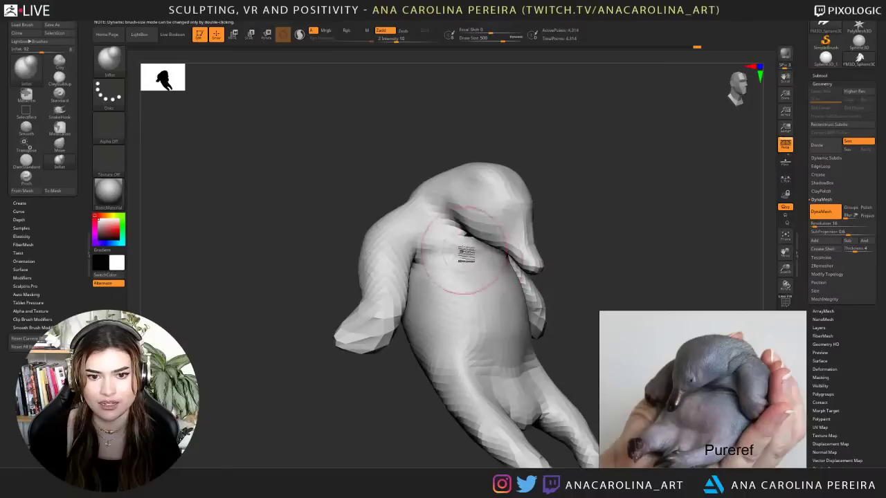
mouse_move(567, 240)
left_mouse_down()
mouse_move(535, 240)
mouse_move(531, 256)
left_mouse_up()
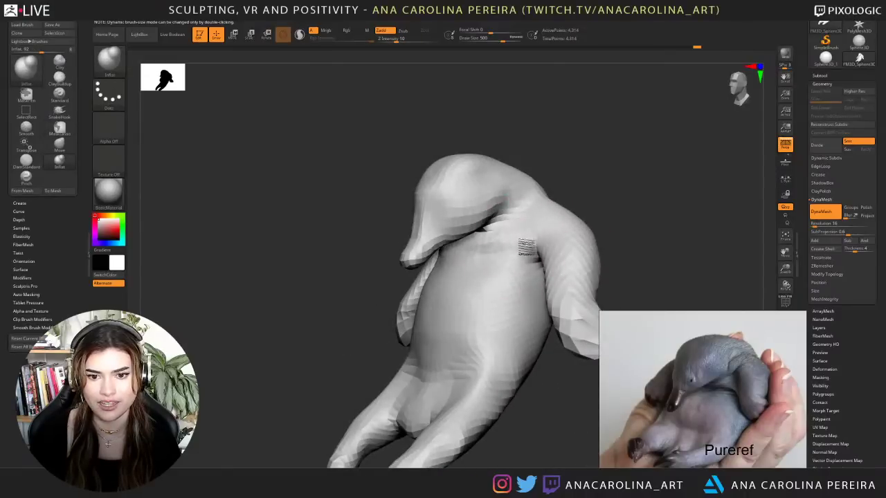
mouse_move(580, 188)
left_mouse_down("alt")
mouse_move(568, 150)
mouse_move(633, 182)
left_mouse_up("alt")
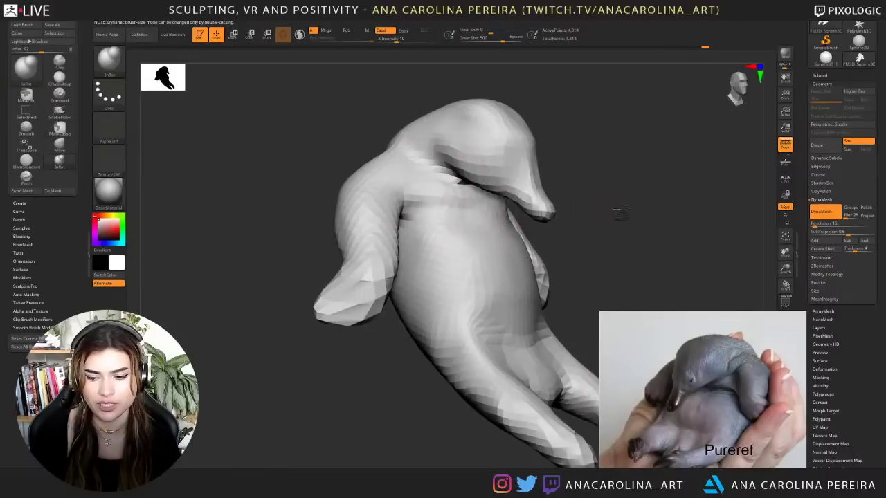
mouse_move(620, 215)
left_mouse_down()
mouse_move(583, 212)
mouse_move(622, 190)
mouse_move(608, 181)
left_mouse_up()
key("space")
left_click(558, 227)
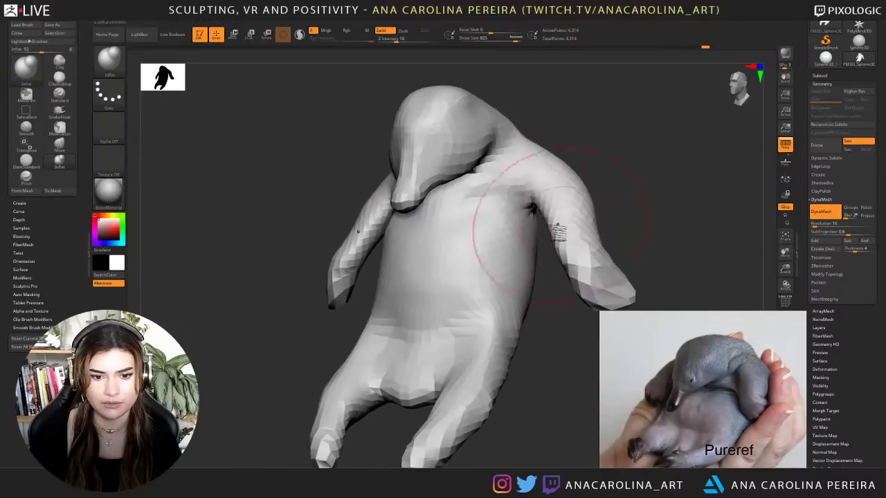
- Mask the legs and lower body with MaskLasso and invert the mask to leave only that area editable
mouse_move(527, 362)
left_mouse_down("alt")
mouse_move(486, 271)
mouse_move(508, 300)
mouse_move(490, 337)
left_mouse_up("alt")
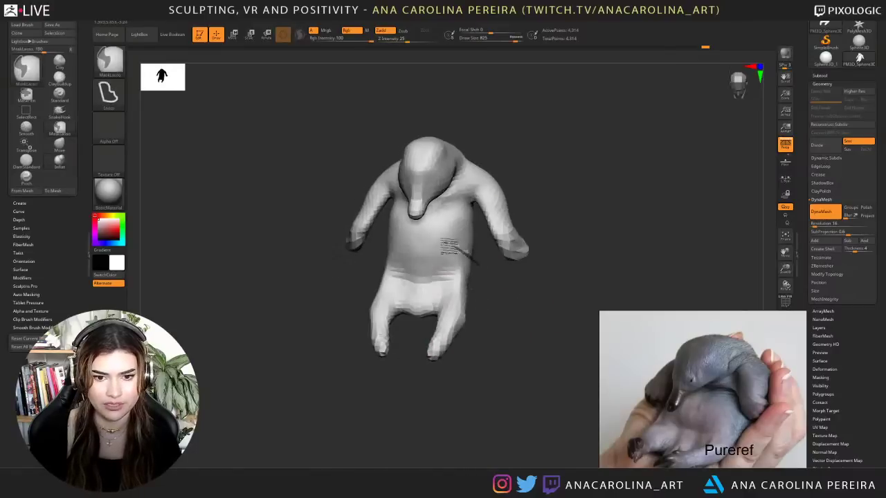
mouse_move(455, 248)
left_mouse_down("ctrl")
mouse_move(350, 283)
mouse_move(359, 291)
left_mouse_up("ctrl")
left_click_drag(500, 297, 509, 308, "ctrl")
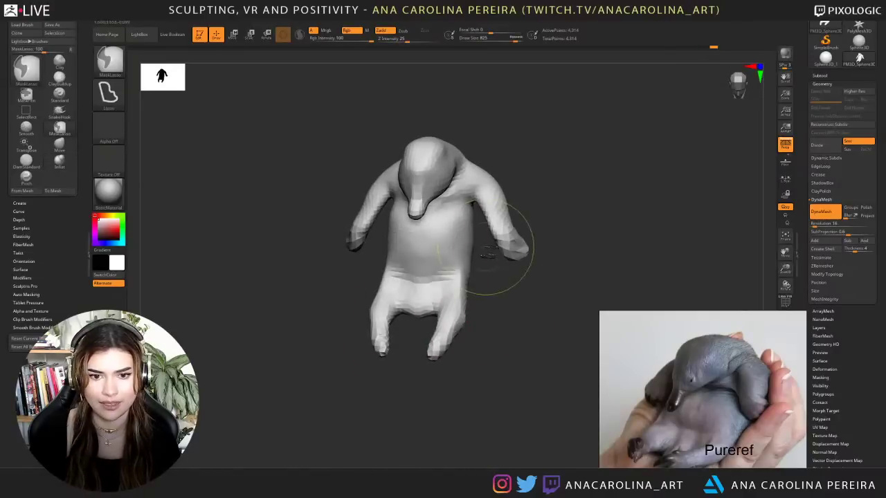
mouse_move(364, 242)
left_mouse_down("ctrl")
mouse_move(483, 407)
mouse_move(484, 398)
left_mouse_up("ctrl")
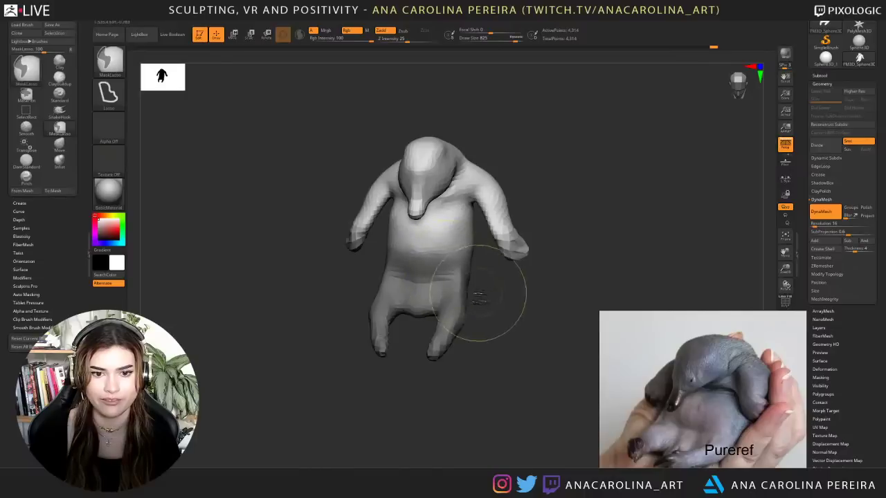
left_click(512, 318, "ctrl")
- Shift the unmasked legs and lower body slightly with the transform gizmo
left_click_drag(514, 320, 563, 375)
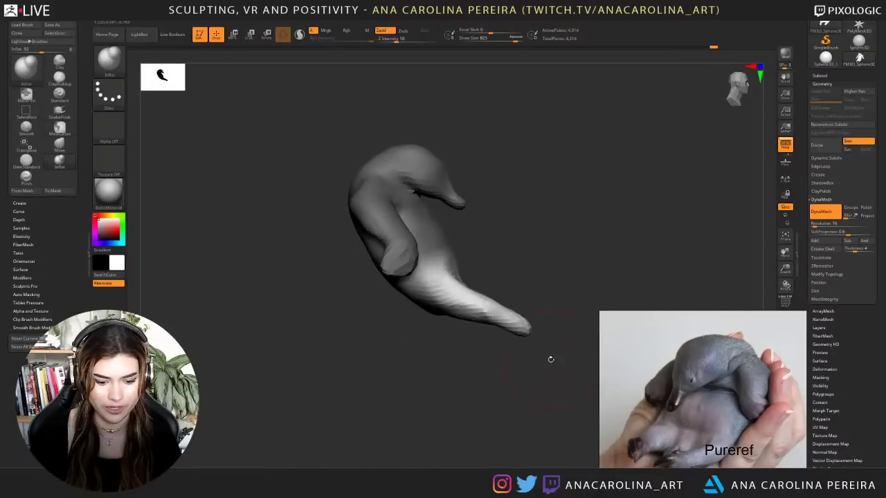
key("w")
left_click_drag(413, 199, 408, 189)
- Redo the lasso mask over the lower body and legs, soften its edge and invert it
mouse_move(501, 265)
left_mouse_down("ctrl")
mouse_move(515, 279)
mouse_move(475, 285)
mouse_move(523, 304)
mouse_move(496, 300)
mouse_move(478, 269)
mouse_move(491, 276)
left_mouse_up("ctrl")
left_click_drag(453, 249, 389, 242, "ctrl")
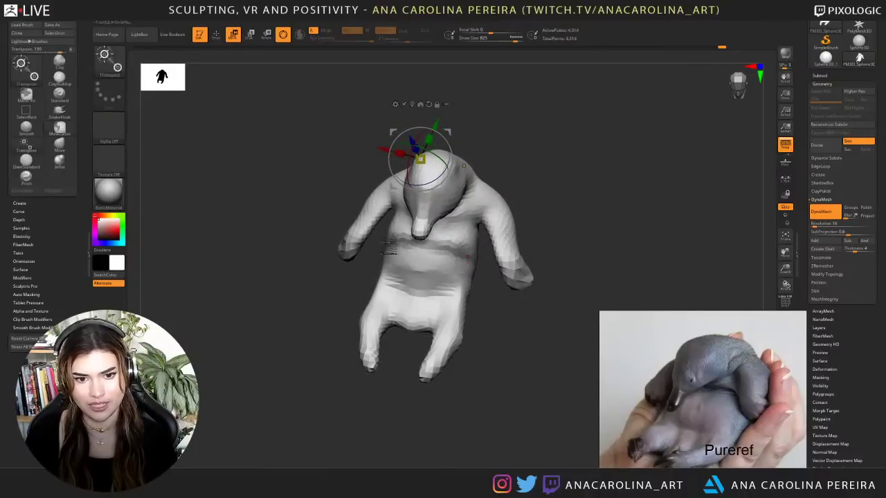
key("ctrl+z")
mouse_move(500, 312)
left_mouse_down()
mouse_move(488, 263)
mouse_move(430, 244)
mouse_move(371, 243)
mouse_move(474, 399)
left_mouse_up()
left_click(458, 293, "ctrl")
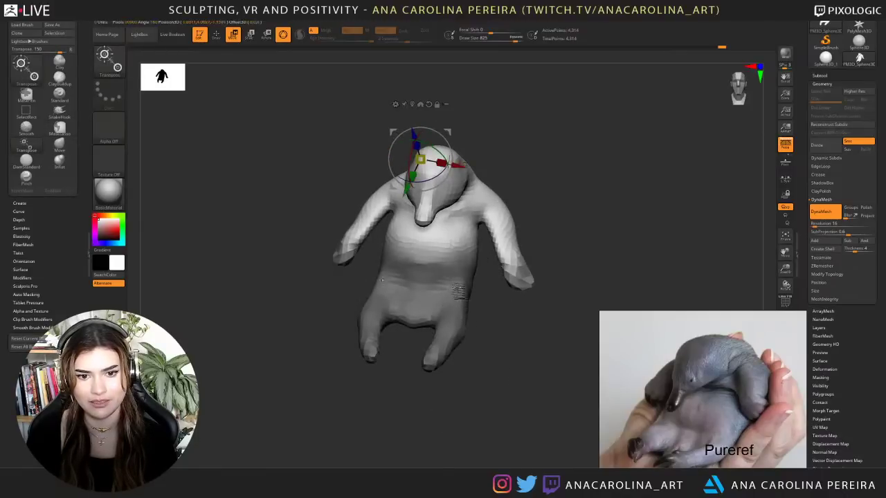
left_click(458, 290, "ctrl")
left_click(498, 317, "ctrl")
- Nudge the unmasked lower body and legs toward the head with the gizmo, undoing the excess movement
left_click_drag(508, 318, 488, 323)
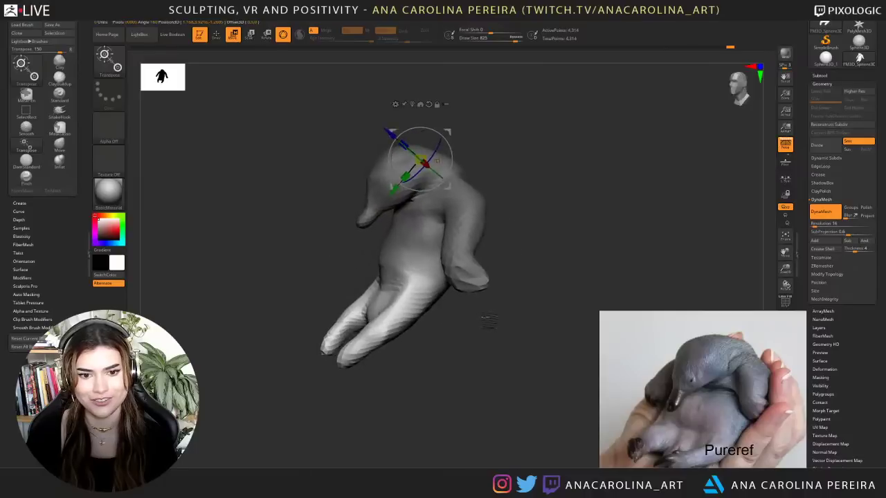
left_click_drag(452, 186, 454, 184)
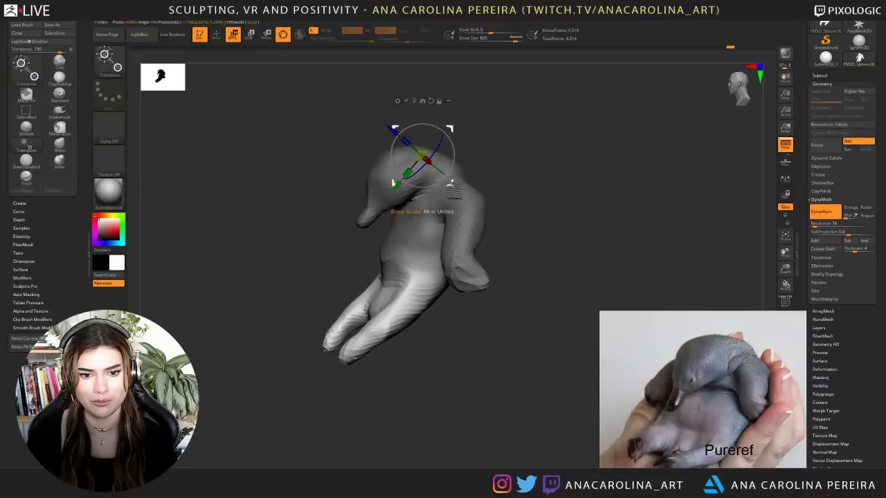
left_click_drag(493, 324, 452, 328)
left_click_drag(452, 189, 444, 178)
key("ctrl+z")
left_click(357, 254, "alt")
left_click_drag(390, 258, 389, 264)
mouse_move(410, 320)
left_mouse_down()
mouse_move(459, 330)
mouse_move(516, 296)
mouse_move(458, 271)
left_mouse_up()
- Adjust the outline of the wings and head with the Move brush at draw sizes 825 and 493
key("b")
key("m")
key("v")
mouse_move(360, 278)
left_mouse_down("shift")
mouse_move(381, 275)
mouse_move(407, 289)
left_mouse_up("shift")
mouse_move(467, 270)
left_mouse_down()
mouse_move(509, 186)
mouse_move(616, 188)
left_mouse_up()
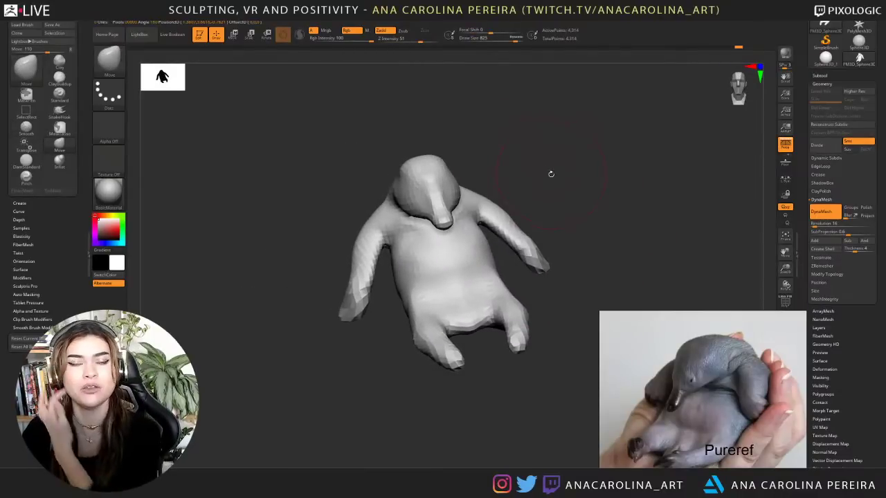
left_click_drag(563, 168, 581, 200)
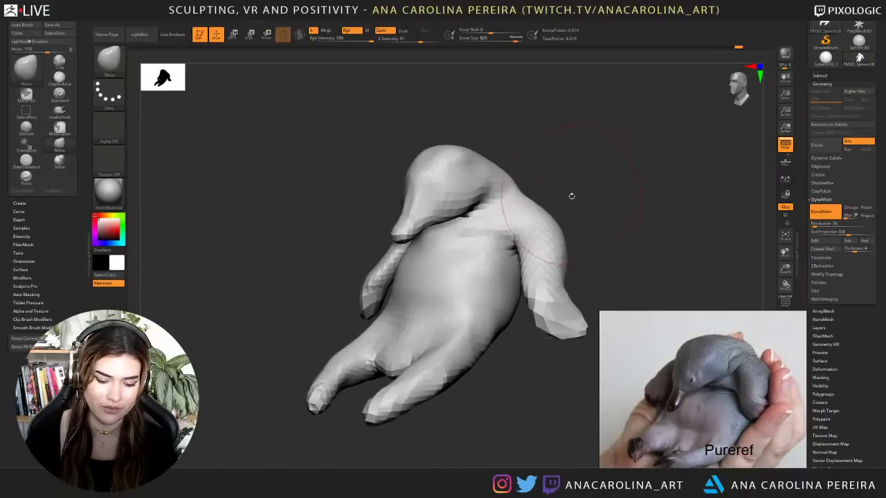
key("b")
key("m")
key("v")
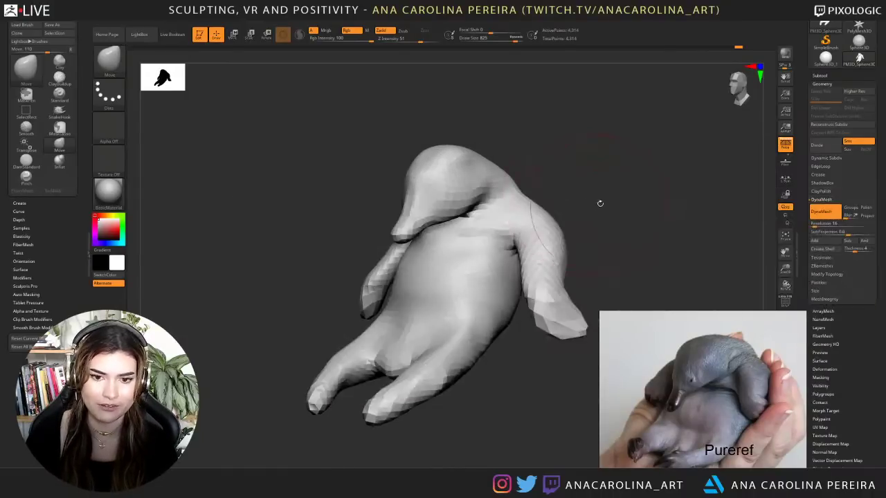
key("space")
mouse_move(599, 201)
left_mouse_down()
mouse_move(604, 210)
mouse_move(563, 209)
left_mouse_up()
key("space")
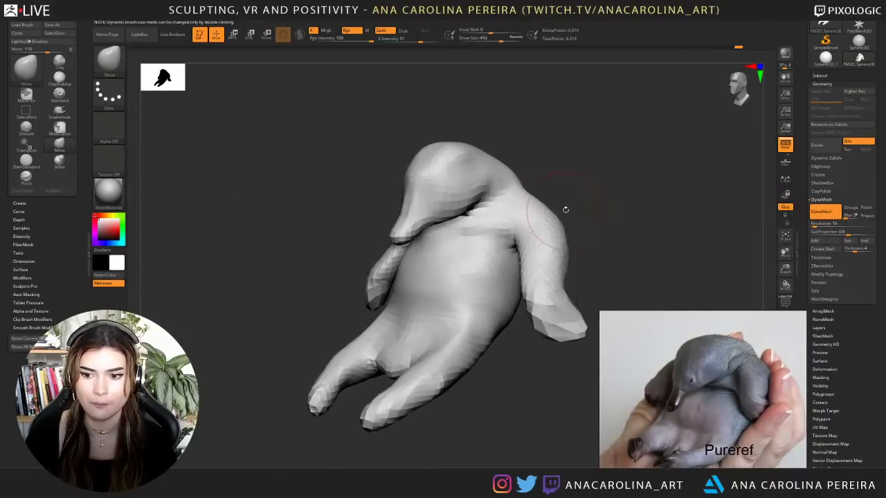
- Build up the upper chest beside the shoulder with the ClayBuildup brush at draw size 311
key("b")
key("c")
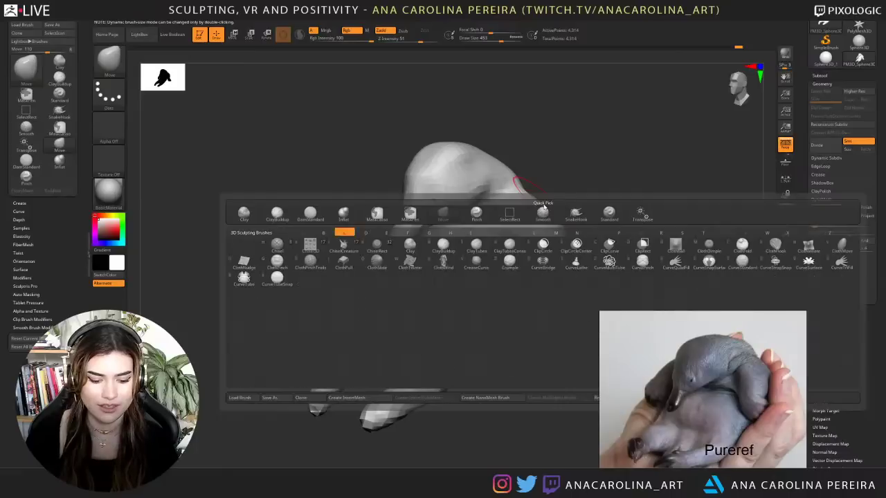
key("b")
left_click_drag(500, 216, 513, 220)
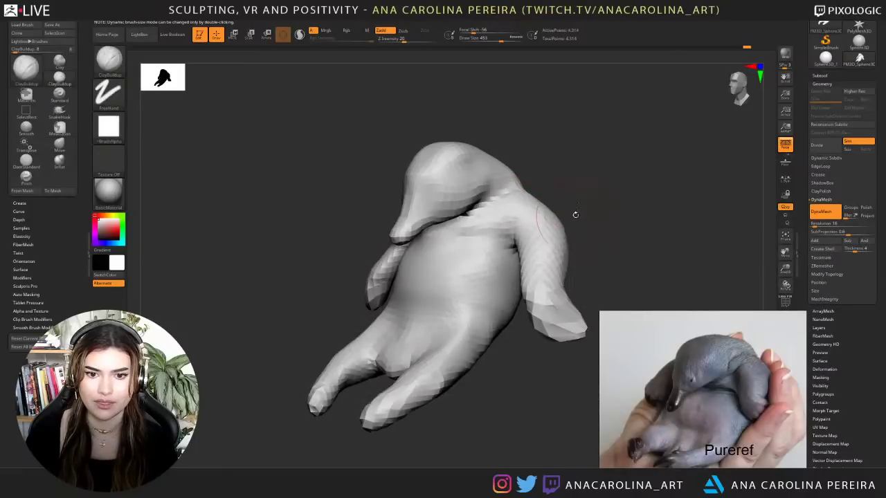
mouse_move(577, 221)
left_mouse_down()
mouse_move(605, 222)
mouse_move(592, 220)
left_mouse_up()
key("space")
mouse_move(592, 221)
left_mouse_down()
mouse_move(567, 217)
mouse_move(585, 214)
left_mouse_up()
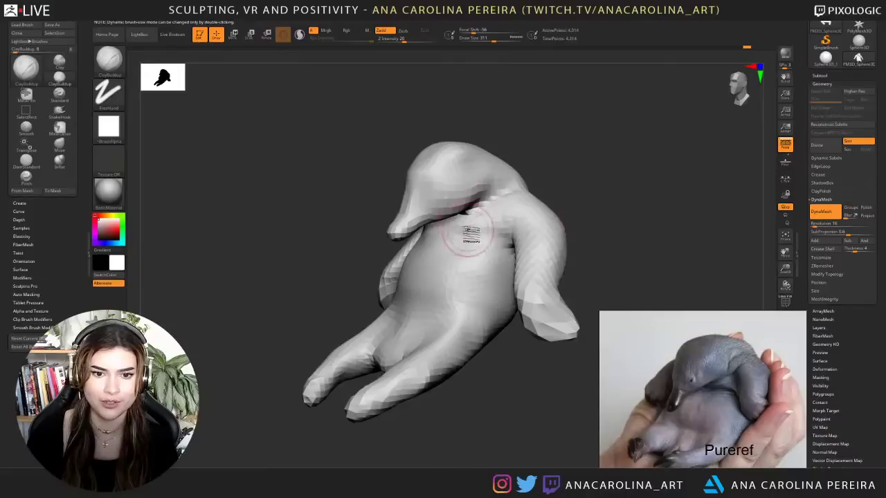
- Sculpt skin folds running from the neck and shoulders across the upper chest with ClayBuildup at draw size 286
key("space")
key("space")
left_click_drag(485, 232, 493, 218)
left_click_drag(570, 174, 612, 177)
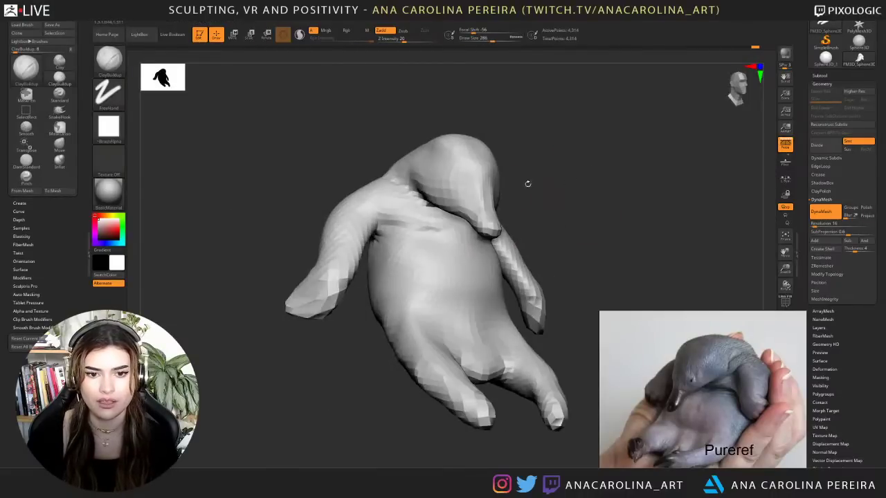
mouse_move(409, 214)
left_mouse_down()
mouse_move(415, 241)
mouse_move(452, 229)
mouse_move(413, 203)
mouse_move(433, 213)
mouse_move(413, 200)
mouse_move(413, 188)
mouse_move(418, 194)
left_mouse_up()
mouse_move(554, 202)
left_mouse_down()
mouse_move(410, 194)
mouse_move(420, 194)
left_mouse_up()
left_click_drag(481, 158, 543, 162)
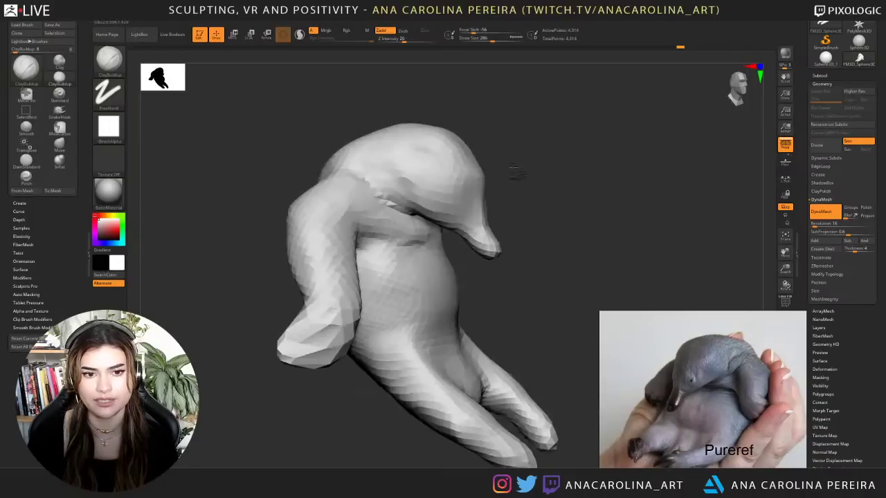
mouse_move(406, 194)
left_mouse_down()
mouse_move(379, 185)
mouse_move(412, 201)
left_mouse_up()
mouse_move(551, 213)
left_mouse_down()
mouse_move(510, 184)
mouse_move(527, 204)
mouse_move(554, 153)
left_mouse_up()
left_click_drag(528, 188, 552, 263)
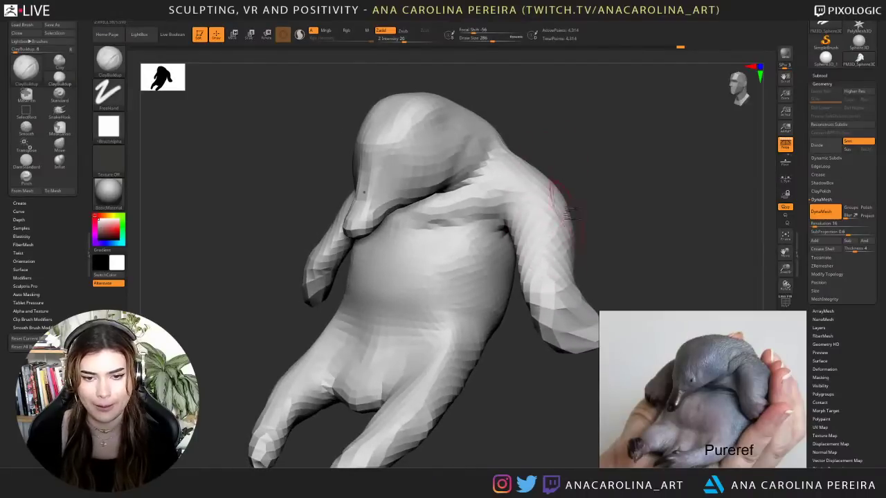
mouse_move(580, 228)
left_mouse_down("alt")
mouse_move(571, 184)
mouse_move(602, 184)
mouse_move(568, 190)
left_mouse_up("alt")
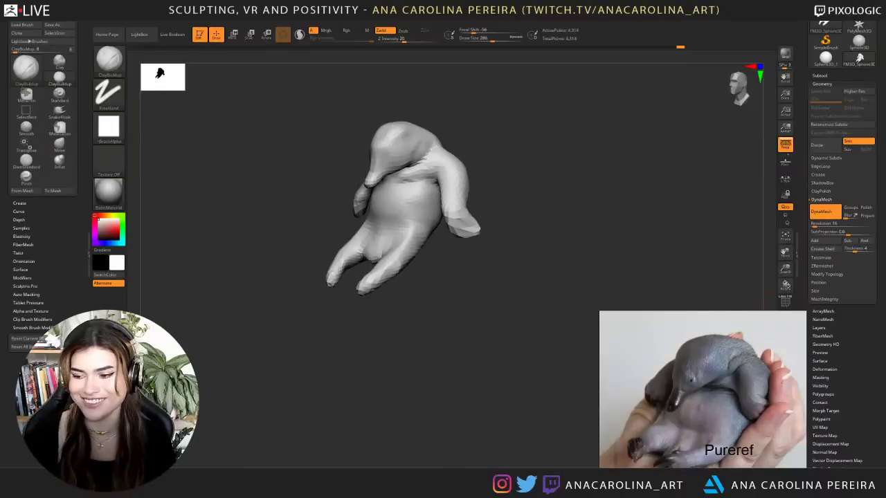
- Reshape the wing tips and feet with the SnakeHook brush at draw size 286
left_click_drag(346, 345, 480, 334)
key("b")
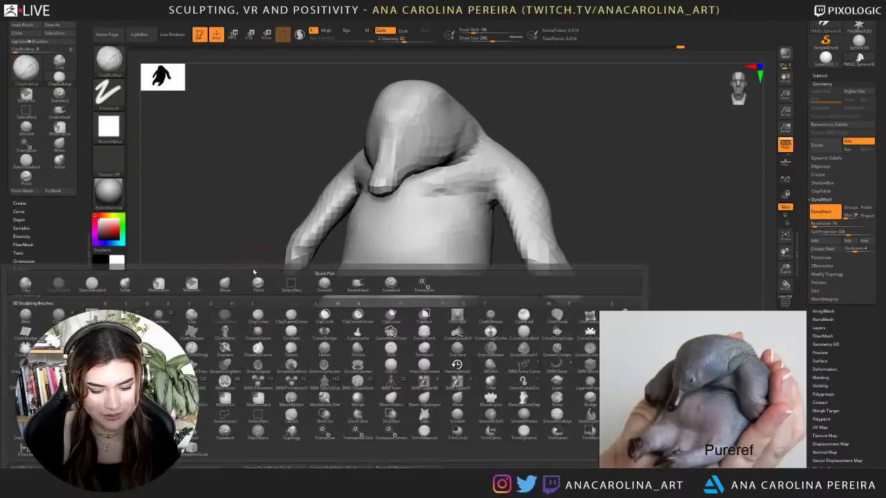
key("b")
key("s")
key("h")
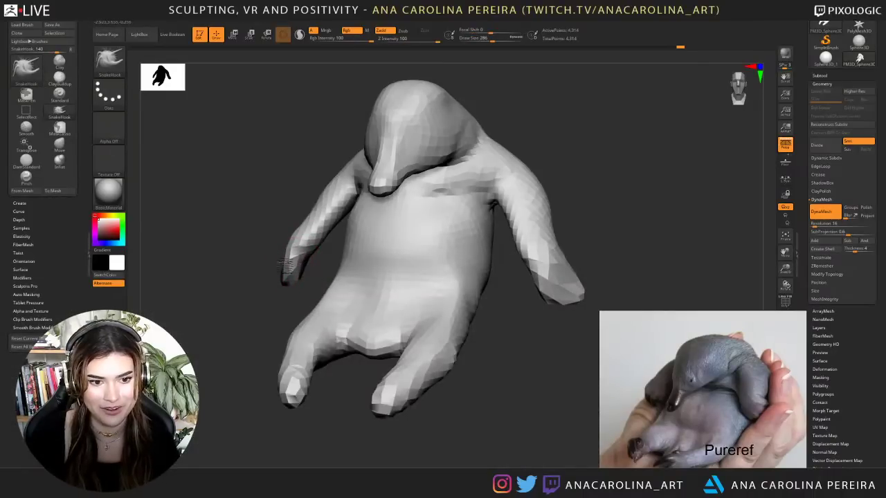
left_click_drag(285, 265, 288, 269)
left_click_drag(242, 283, 388, 260)
mouse_move(332, 257)
left_mouse_down()
mouse_move(265, 276)
mouse_move(287, 277)
mouse_move(267, 277)
mouse_move(244, 351)
left_mouse_up()
left_click_drag(308, 354, 353, 366)
left_click_drag(450, 366, 507, 288, "alt")
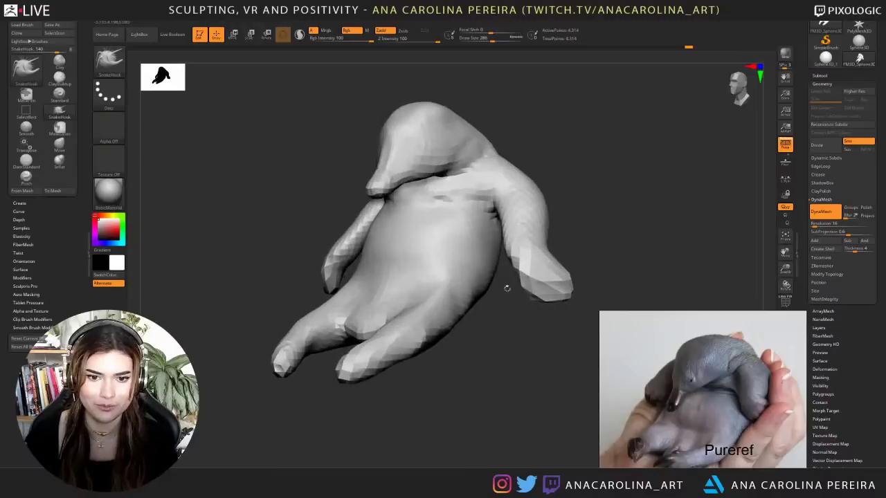
- Tighten the crease between the wing and the chest with the Pinch brush at draw size 286
left_click_drag(560, 140, 557, 164, "alt")
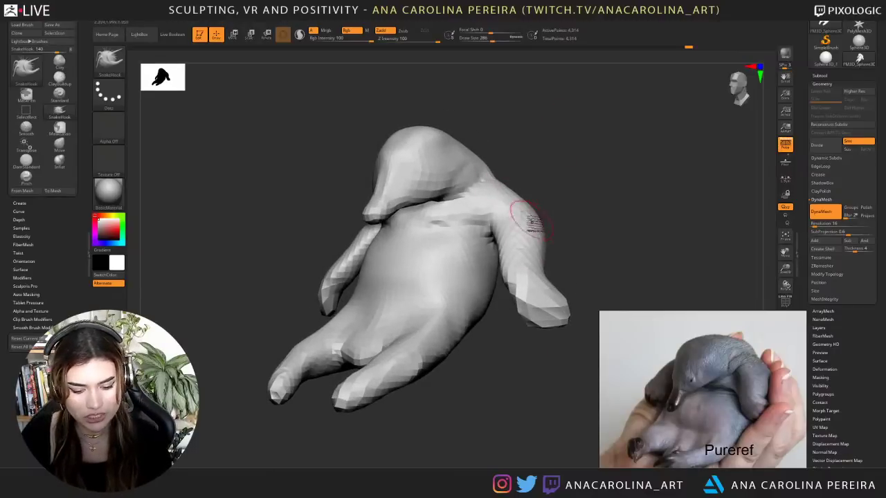
key("b")
key("p")
key("i")
left_click_drag(575, 225, 605, 213)
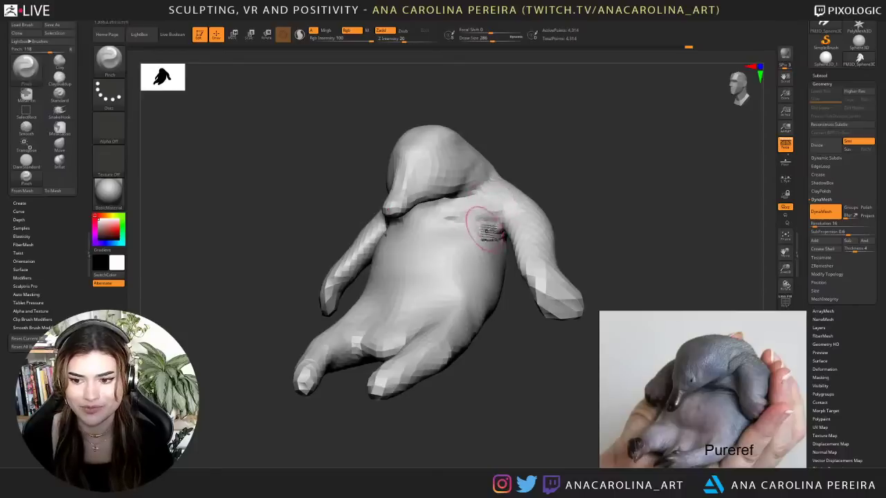
right_click_drag(524, 229, 564, 181)
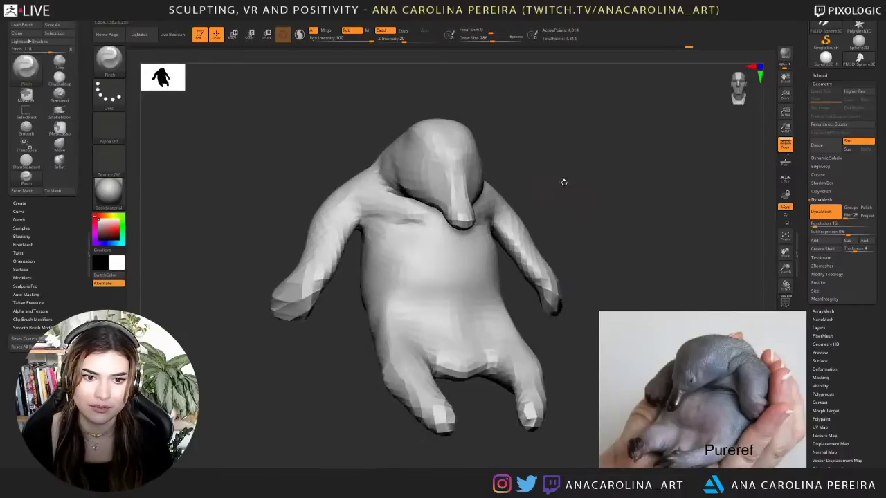
left_click_drag(561, 189, 535, 187)
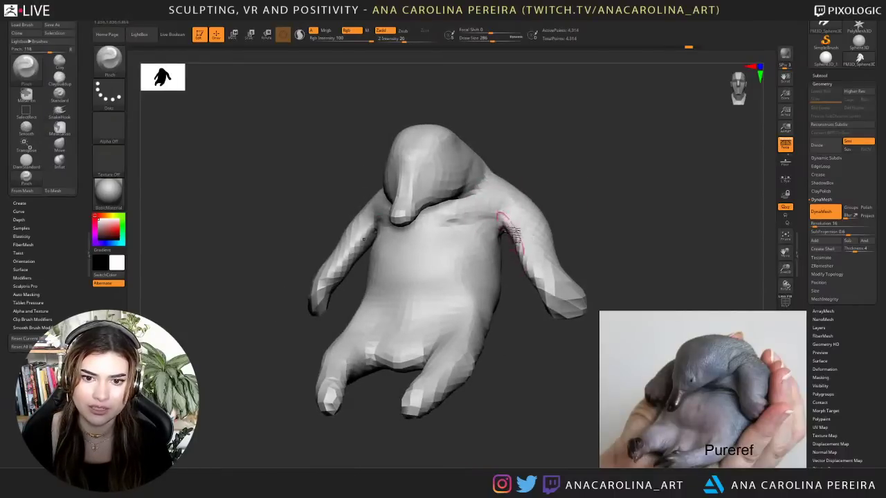
left_click_drag(514, 233, 528, 258)
mouse_move(561, 206)
left_mouse_down()
mouse_move(577, 195)
mouse_move(552, 192)
mouse_move(559, 194)
left_mouse_up()
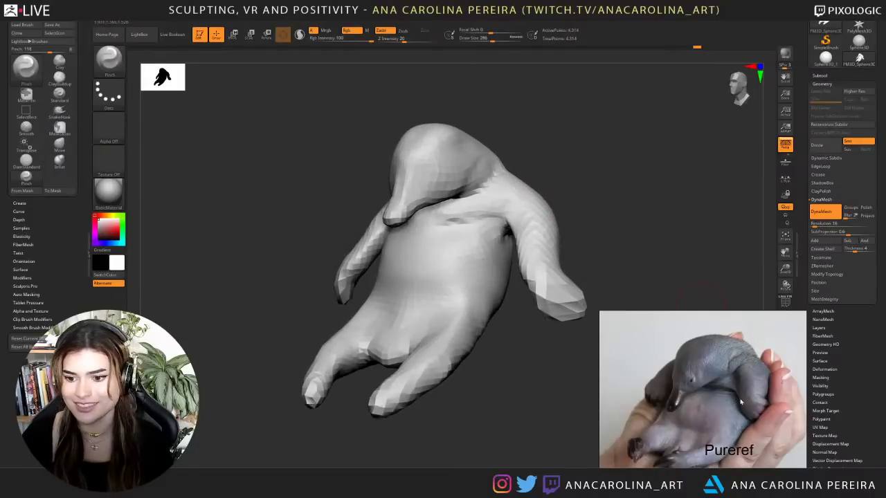
- Draw a filled surface bridging the armpit between the chest and the wing with the CurveTriFill brush at a small draw size
scroll(740, 386, "up", 5)
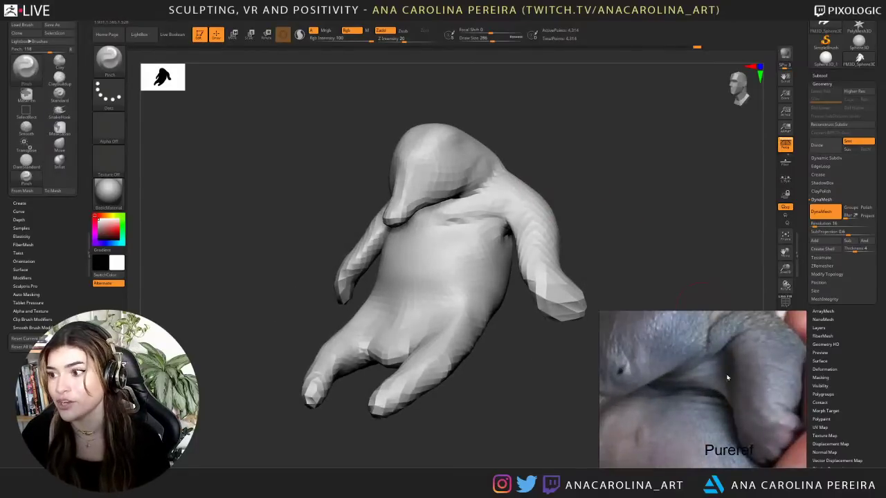
scroll(699, 382, "down", 5)
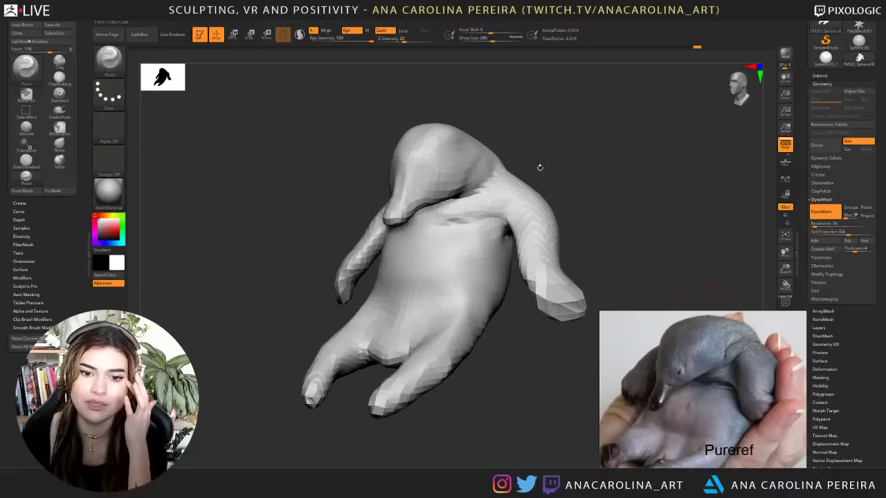
left_click_drag(581, 175, 582, 179)
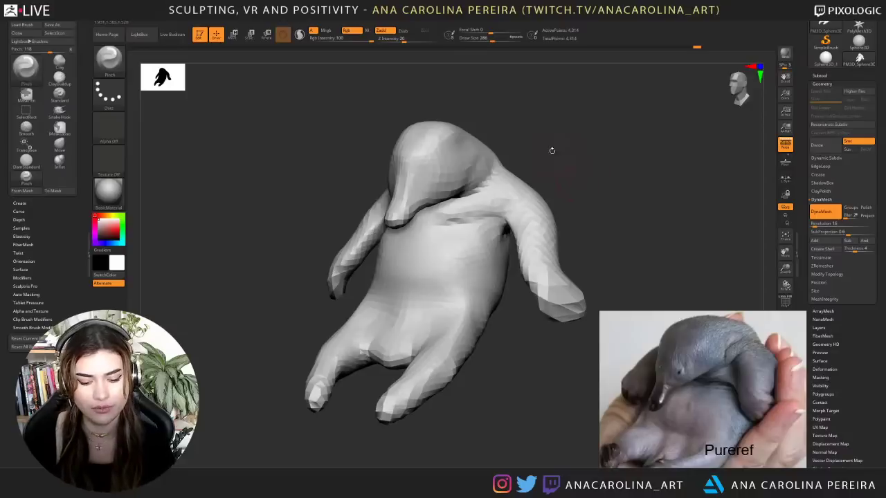
key("b")
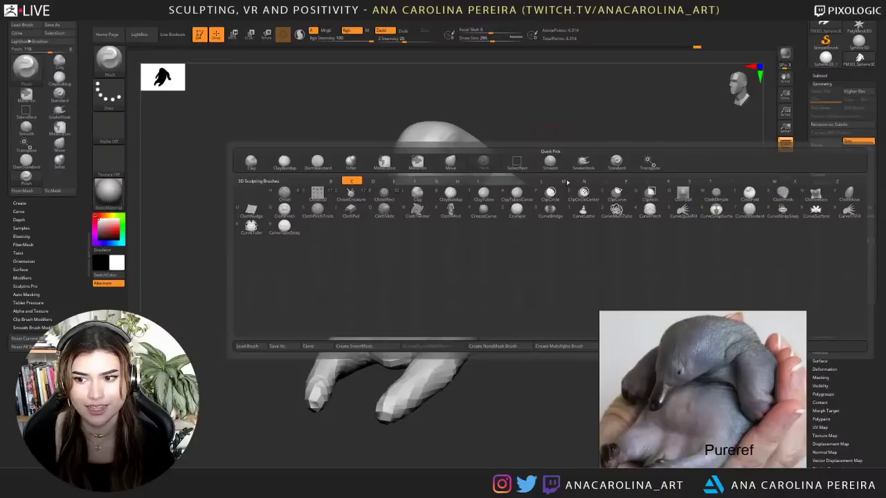
left_click(848, 209)
left_click_drag(601, 170, 615, 244, "alt")
key("space")
left_click(604, 205)
key("space")
left_click(608, 201)
mouse_move(608, 201)
left_mouse_down()
mouse_move(635, 193)
mouse_move(635, 202)
left_mouse_up()
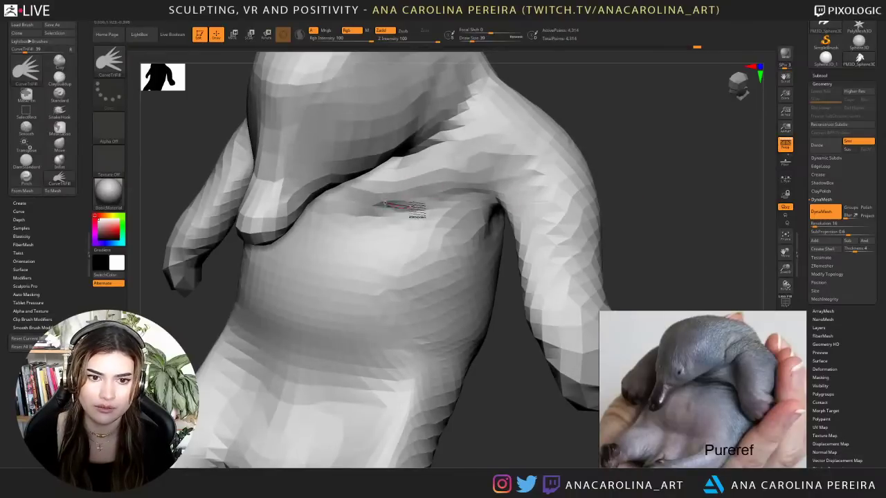
mouse_move(430, 208)
left_mouse_down()
mouse_move(470, 206)
mouse_move(507, 235)
left_mouse_up()
key("ctrl+z")
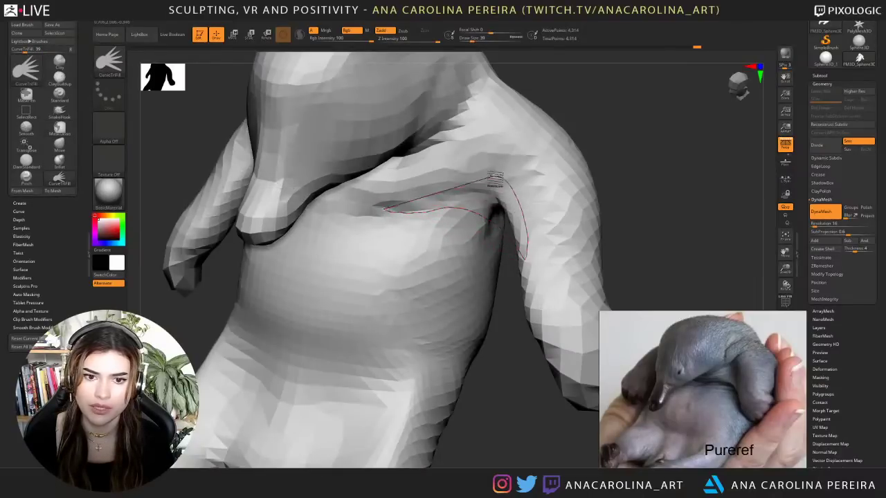
left_click_drag(494, 179, 472, 171)
- Activate the transform gizmo and reposition its pivot on the new armpit surface
mouse_move(640, 155)
left_mouse_down()
mouse_move(614, 128)
mouse_move(607, 148)
mouse_move(581, 124)
mouse_move(570, 143)
mouse_move(547, 148)
mouse_move(565, 213)
mouse_move(558, 153)
mouse_move(541, 163)
mouse_move(536, 182)
mouse_move(520, 186)
left_mouse_up()
key("r")
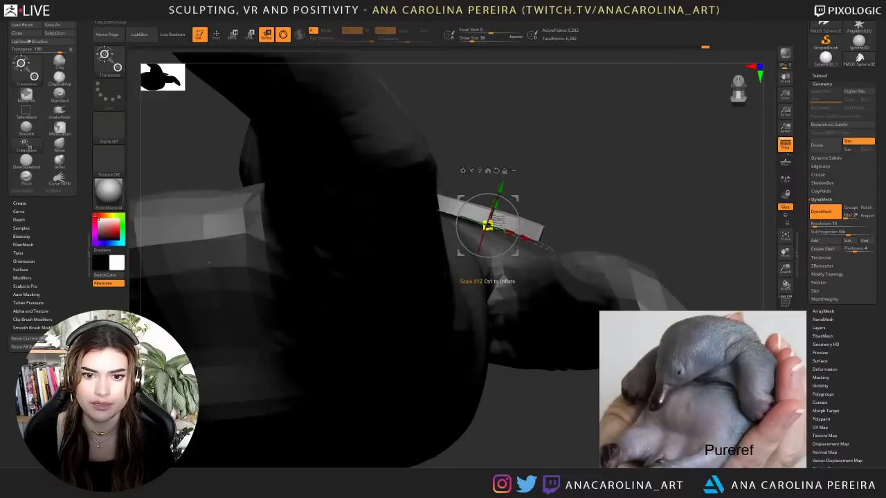
key("ctrl+z")
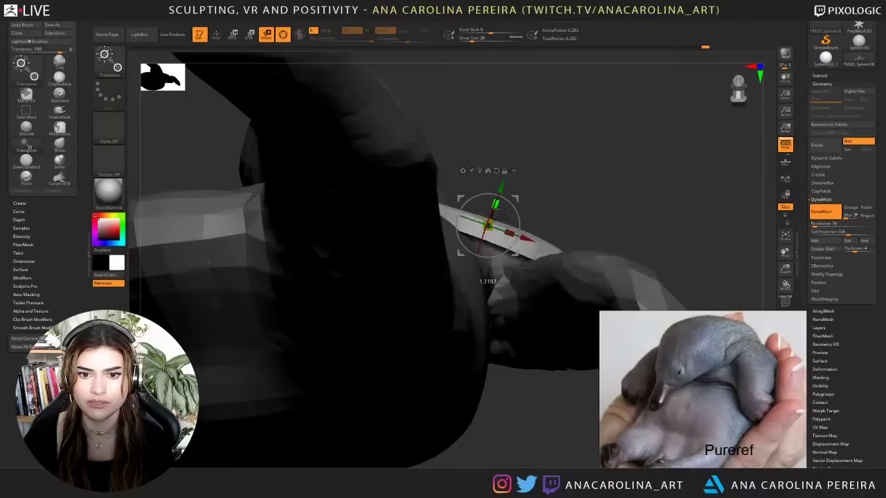
left_click_drag(541, 195, 457, 183)
left_click_drag(488, 226, 427, 234, "alt")
left_click_drag(498, 251, 739, 240)
left_click_drag(482, 419, 548, 413)
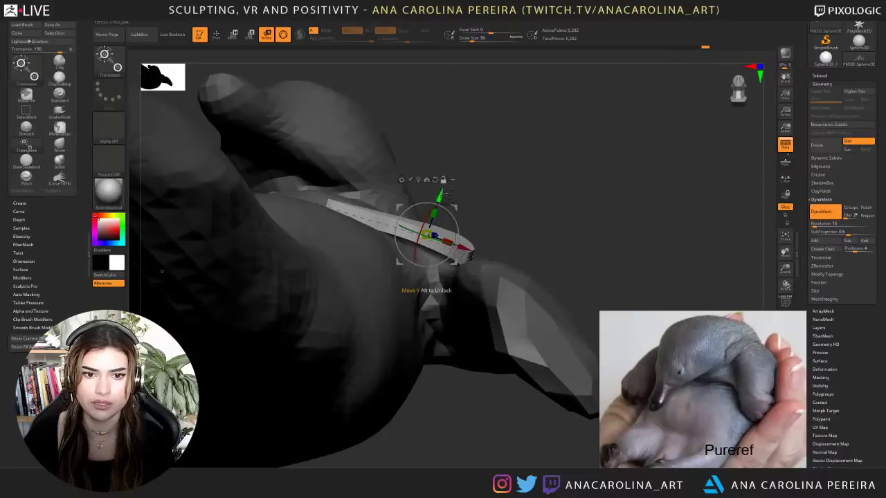
- Turn on Local Symmetry and move the armpit surface closer to the body with the gizmo
left_click_drag(434, 214, 433, 232)
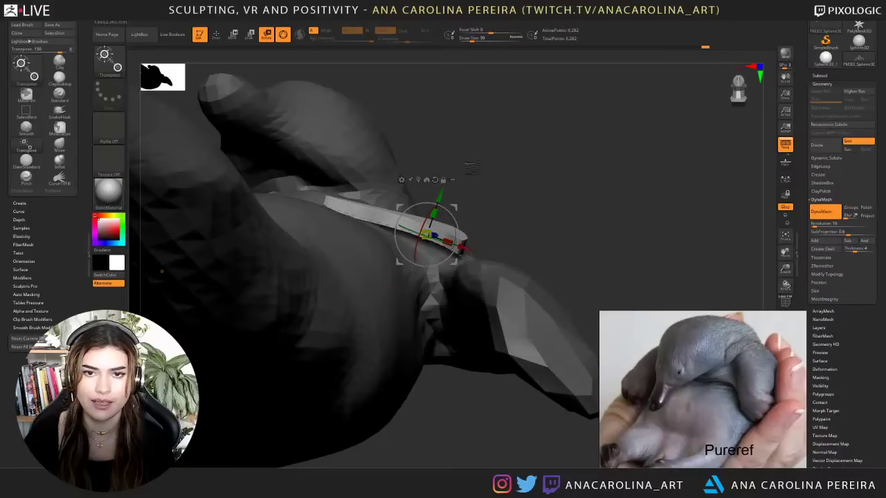
key("ctrl+z")
mouse_move(497, 21)
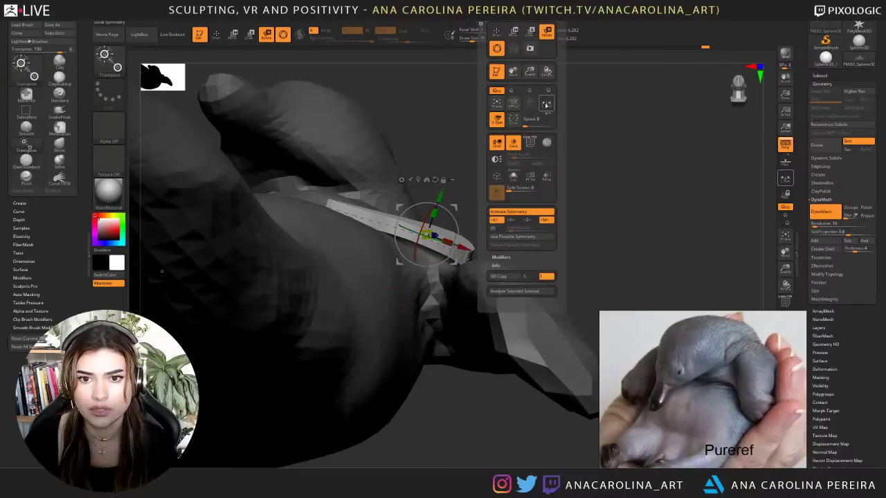
left_click(546, 103)
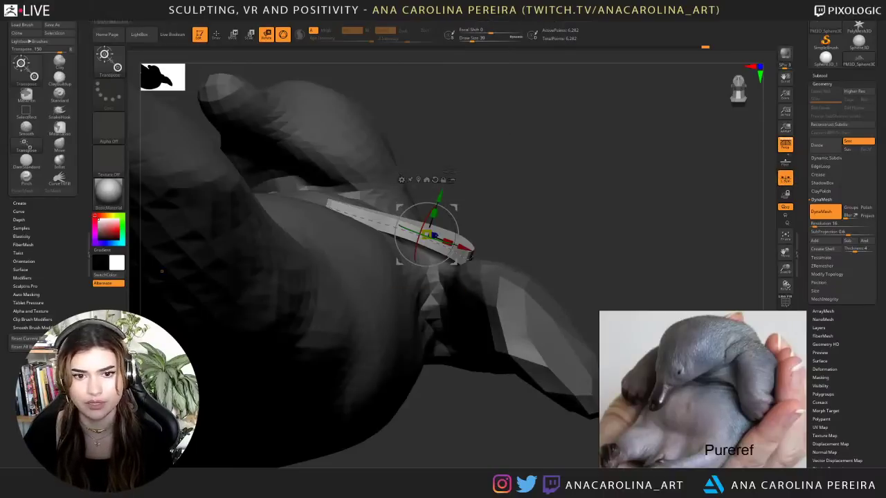
right_click_drag(470, 211, 435, 220)
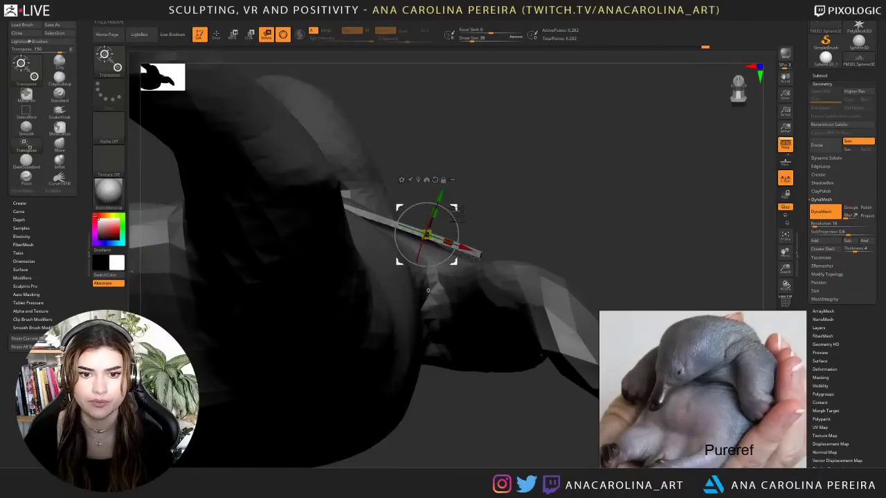
left_click_drag(440, 199, 434, 216)
right_click_drag(436, 218, 453, 280)
mouse_move(331, 77)
right_mouse_down()
mouse_move(636, 111)
mouse_move(488, 466)
right_mouse_up()
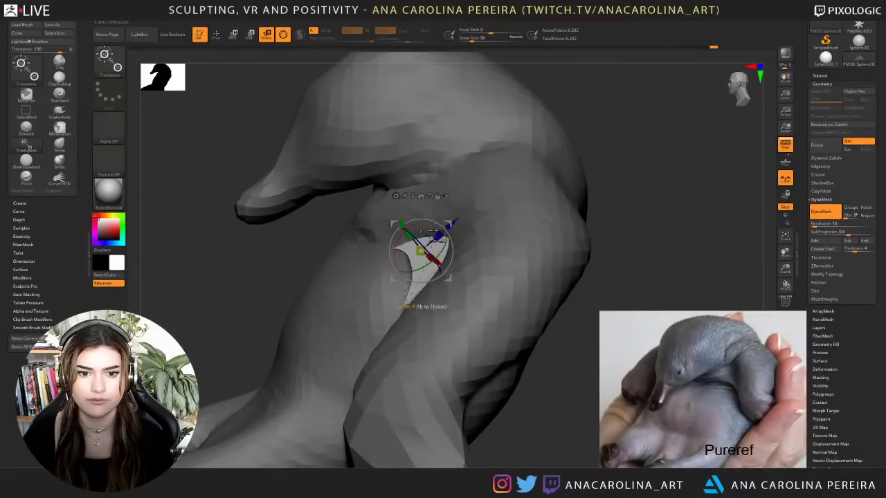
- Switch to the SnakeHook brush and set its draw size to 293
mouse_move(591, 374)
right_mouse_down()
mouse_move(588, 255)
mouse_move(602, 265)
mouse_move(593, 247)
mouse_move(599, 265)
mouse_move(552, 242)
mouse_move(600, 184)
mouse_move(588, 184)
right_mouse_up()
key("b")
key("s")
key("h")
key("space")
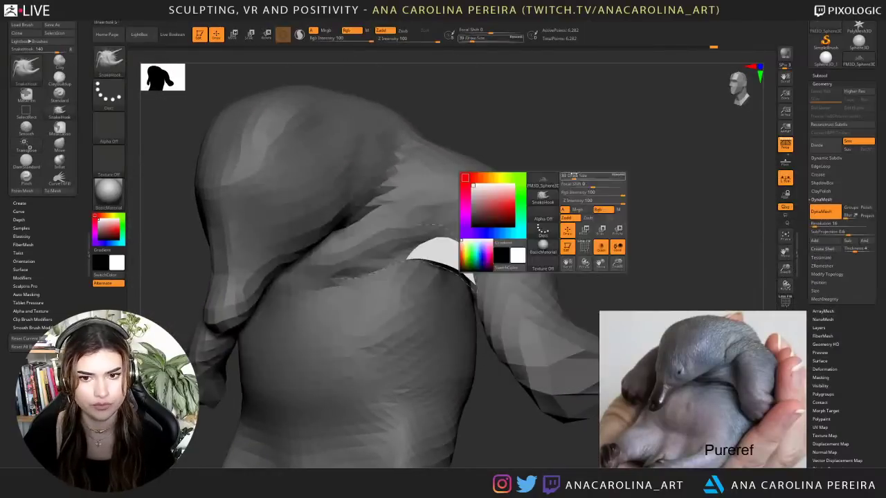
left_click_drag(581, 179, 593, 178)
key("b")
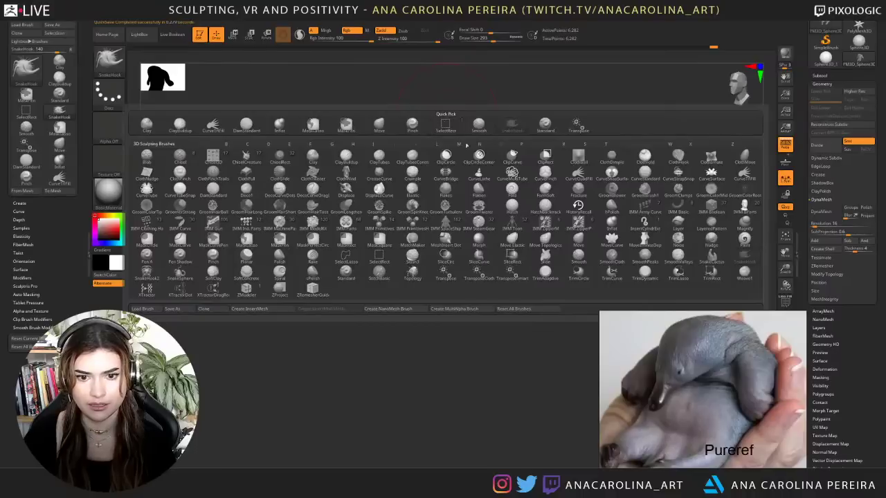
left_click(745, 178)
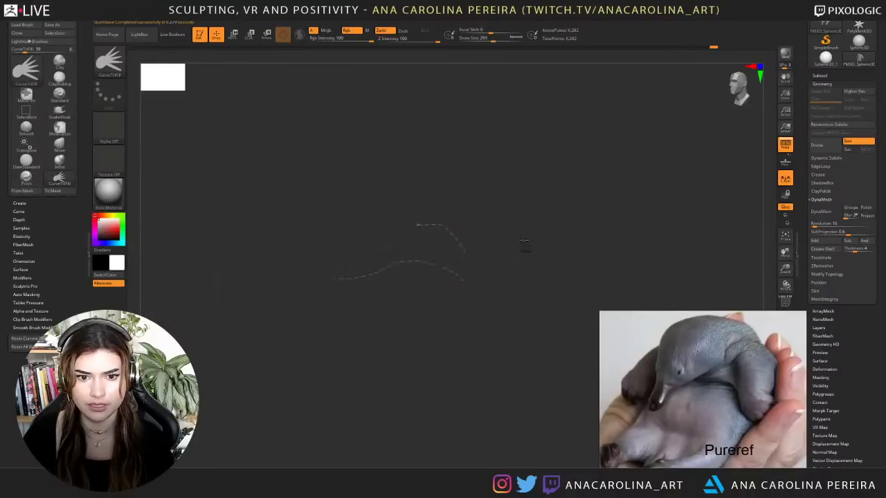
mouse_move(609, 195)
right_mouse_down()
mouse_move(626, 194)
mouse_move(596, 160)
mouse_move(570, 198)
mouse_move(582, 231)
mouse_move(588, 160)
mouse_move(577, 216)
right_mouse_up()
right_click_drag(506, 102, 549, 107, "alt")
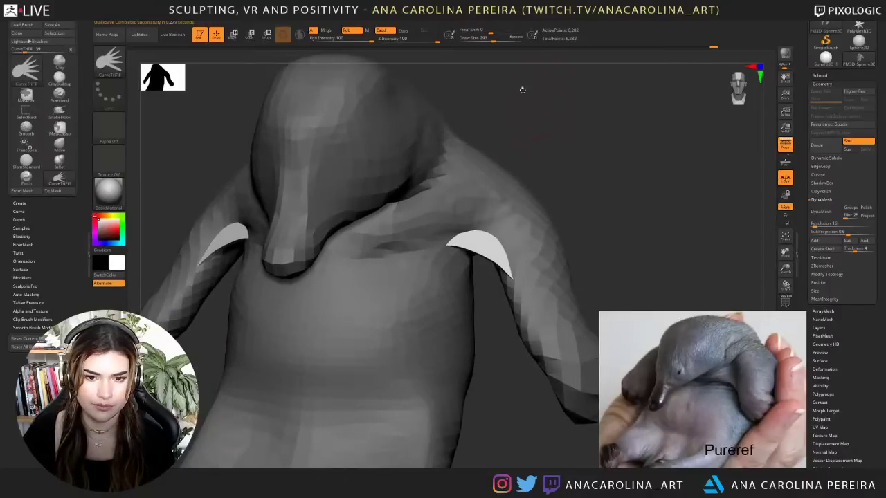
- Pull the inner corner of the armpit surface toward the chest with the SnakeHook brush, raising the draw size to 445
key("b")
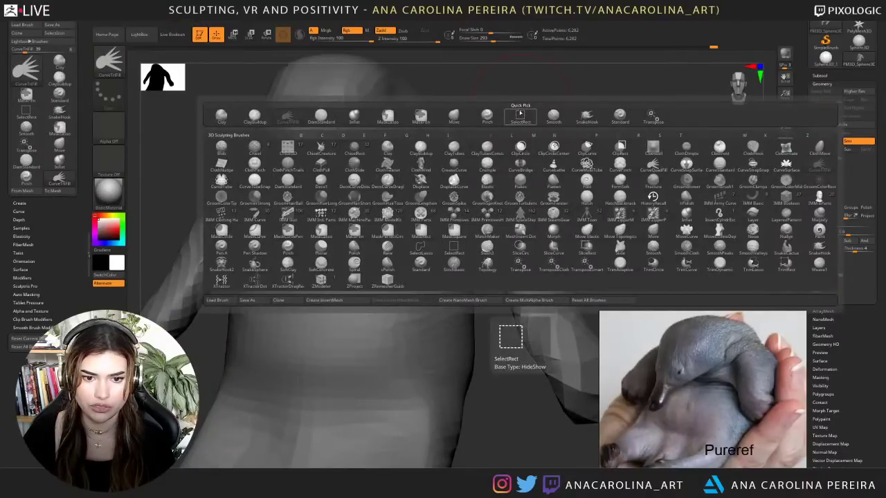
key("s")
key("h")
mouse_move(514, 140)
right_mouse_down()
mouse_move(549, 167)
mouse_move(558, 197)
right_mouse_up()
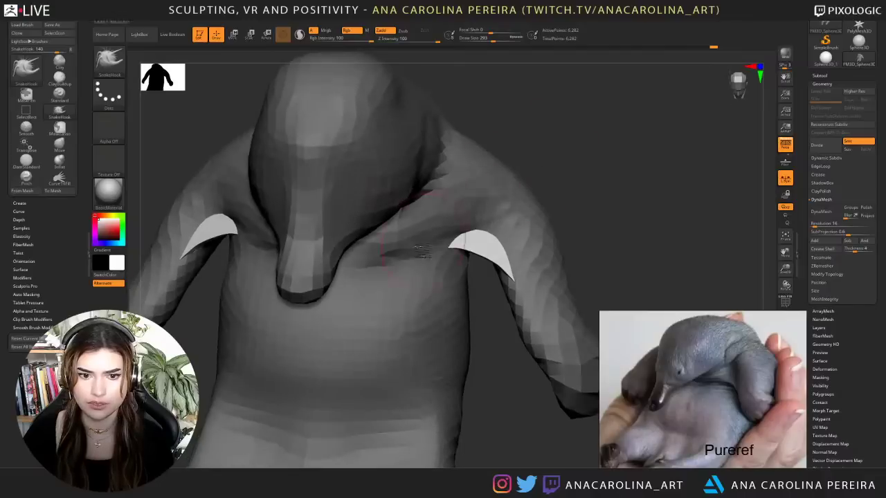
left_click_drag(401, 253, 430, 252)
right_click_drag(487, 341, 408, 292)
key("space")
mouse_move(451, 255)
left_mouse_down()
mouse_move(462, 256)
mouse_move(420, 244)
left_mouse_up()
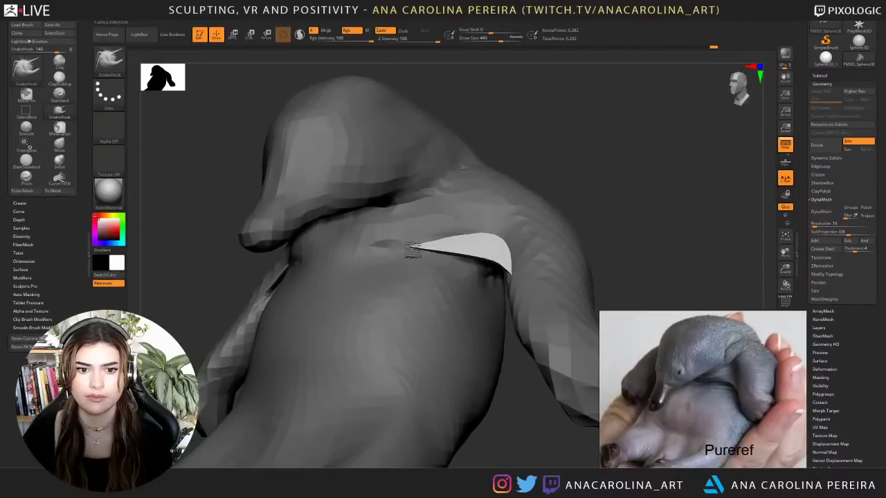
- Stretch the armpit surface further across the chest and down along the inner wing with SnakeHook at draw size 445
mouse_move(522, 167)
left_mouse_down()
mouse_move(543, 180)
mouse_move(527, 173)
left_mouse_up()
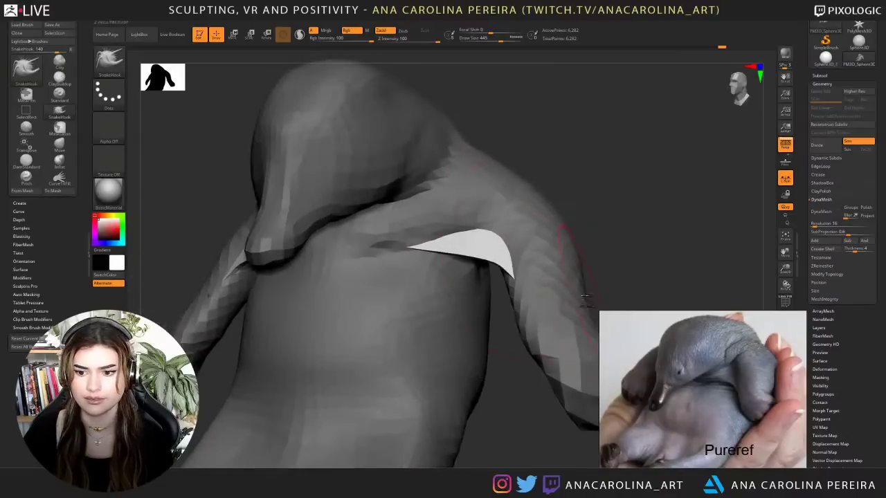
left_click_drag(600, 170, 571, 141)
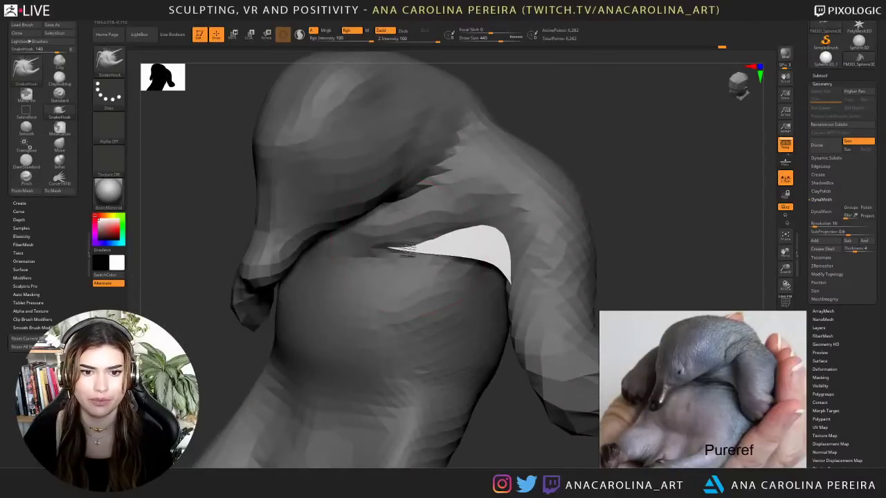
mouse_move(500, 373)
left_mouse_down()
mouse_move(508, 401)
mouse_move(497, 359)
left_mouse_up()
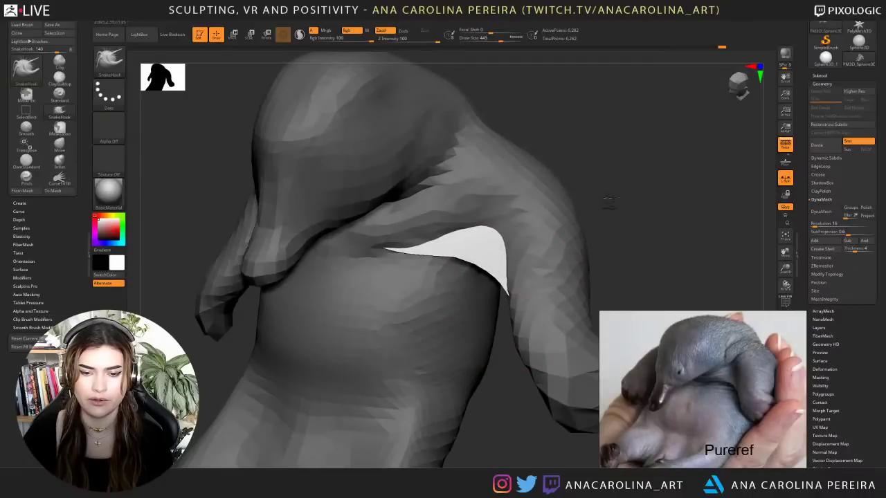
left_click_drag(611, 202, 613, 173)
left_click_drag(571, 231, 568, 191)
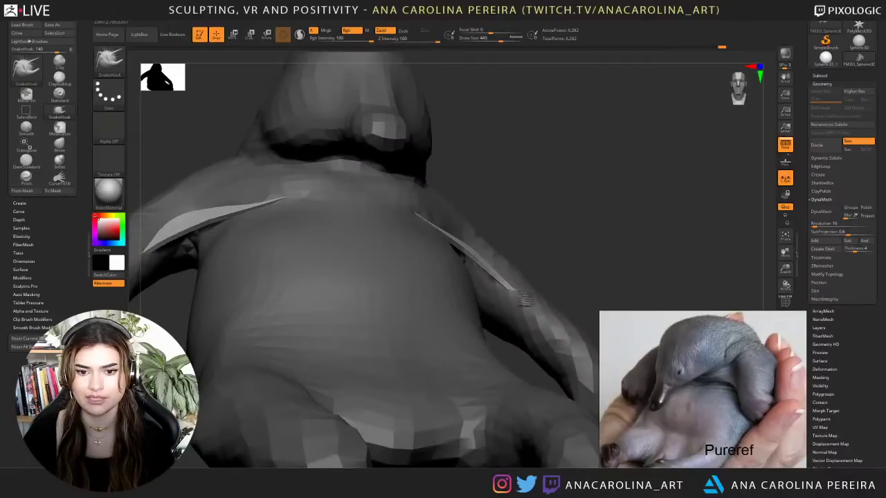
left_click_drag(613, 208, 583, 237)
- Refine the wing-side edge of the armpit surface with a smaller SnakeHook brush and clear the mask from the body
mouse_move(658, 190)
left_mouse_down()
mouse_move(639, 200)
mouse_move(599, 157)
mouse_move(628, 191)
mouse_move(691, 205)
mouse_move(644, 203)
mouse_move(631, 180)
mouse_move(595, 242)
left_mouse_up()
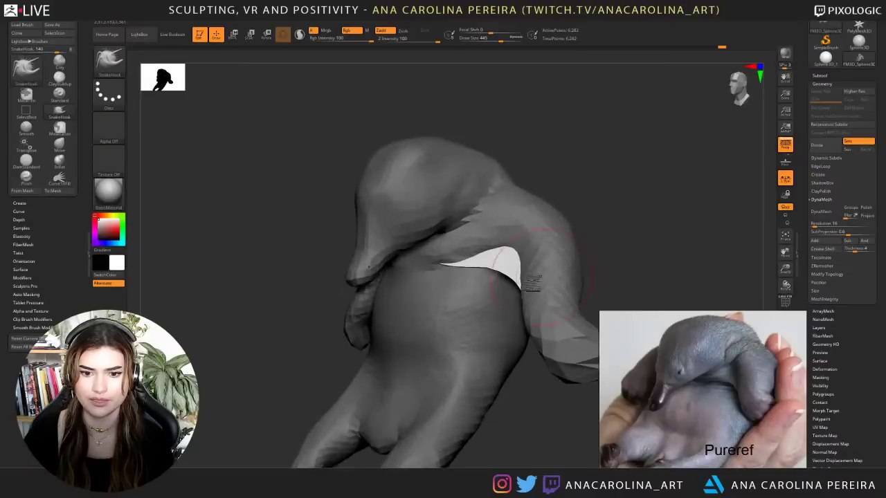
key("space")
left_click_drag(523, 278, 511, 278)
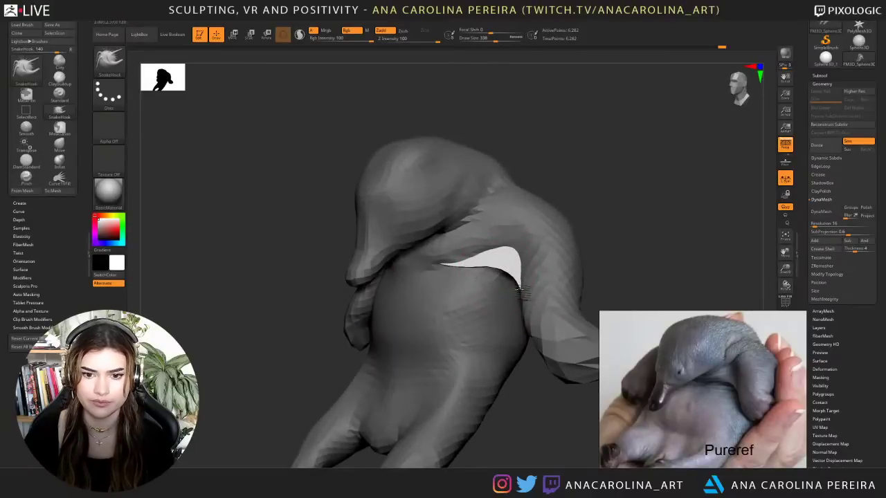
mouse_move(600, 214)
left_mouse_down()
mouse_move(637, 204)
mouse_move(631, 160)
mouse_move(613, 218)
mouse_move(619, 201)
mouse_move(602, 164)
left_mouse_up()
left_click(616, 198, "ctrl")
left_click(602, 163, "ctrl")
- Check the polygroups and wireframe of the body and armpit surfaces, turning the PolyFrame display on and off
left_click(785, 302)
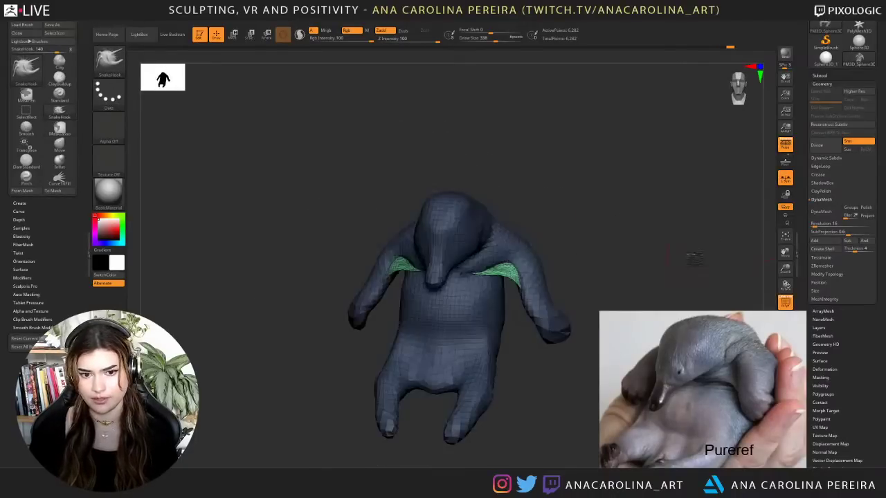
mouse_move(692, 258)
left_mouse_down()
mouse_move(712, 252)
mouse_move(684, 251)
mouse_move(688, 235)
mouse_move(628, 197)
mouse_move(617, 265)
mouse_move(675, 242)
mouse_move(678, 211)
mouse_move(648, 245)
mouse_move(662, 222)
mouse_move(639, 201)
left_mouse_up()
left_click(786, 303)
right_click_drag(638, 201, 662, 221)
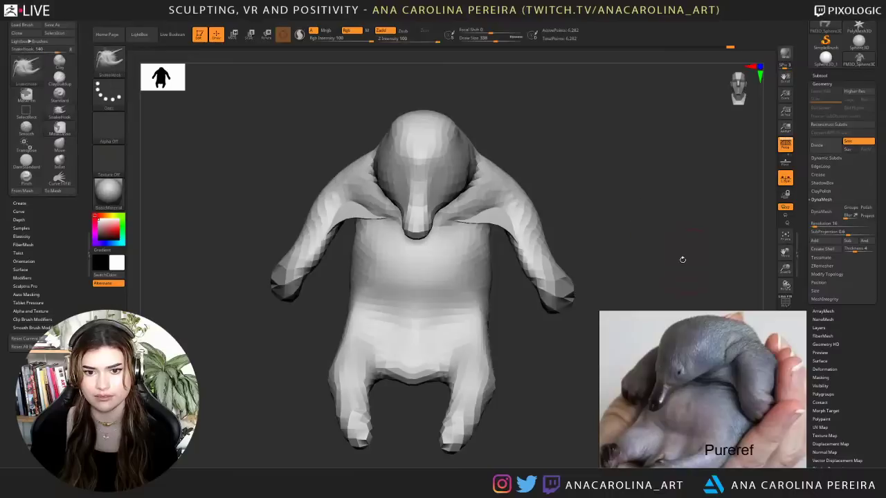
- Try to fuse the armpit surfaces into the body with DynaMesh and undo the remesh
left_click(822, 211)
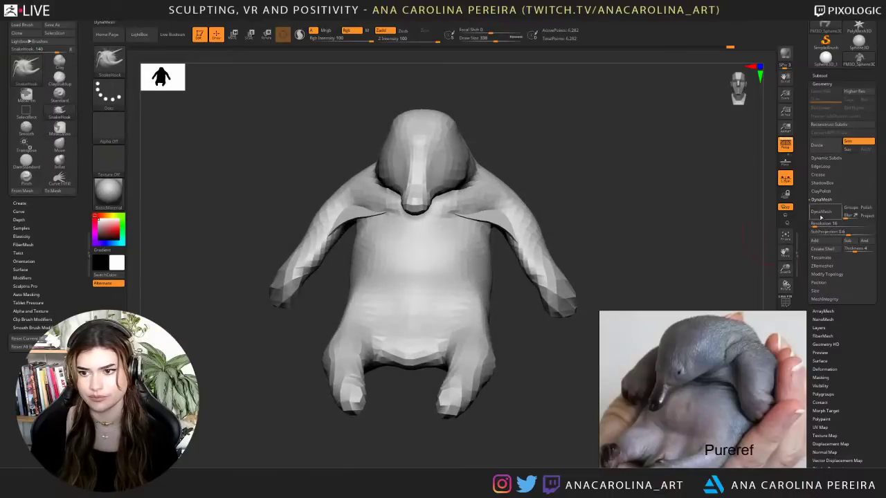
mouse_move(677, 209)
left_mouse_down()
mouse_move(666, 235)
mouse_move(678, 226)
left_mouse_up()
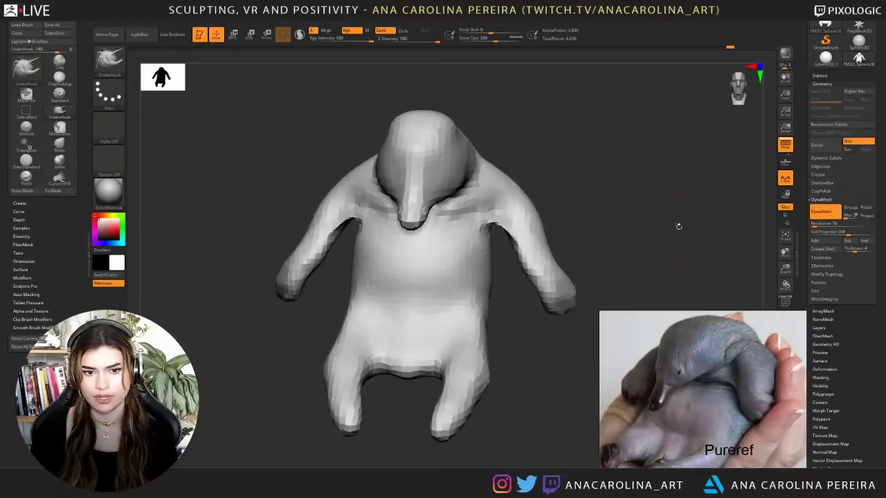
key("ctrl+z")
mouse_move(617, 218)
left_mouse_down()
mouse_move(633, 220)
mouse_move(615, 213)
left_mouse_up()
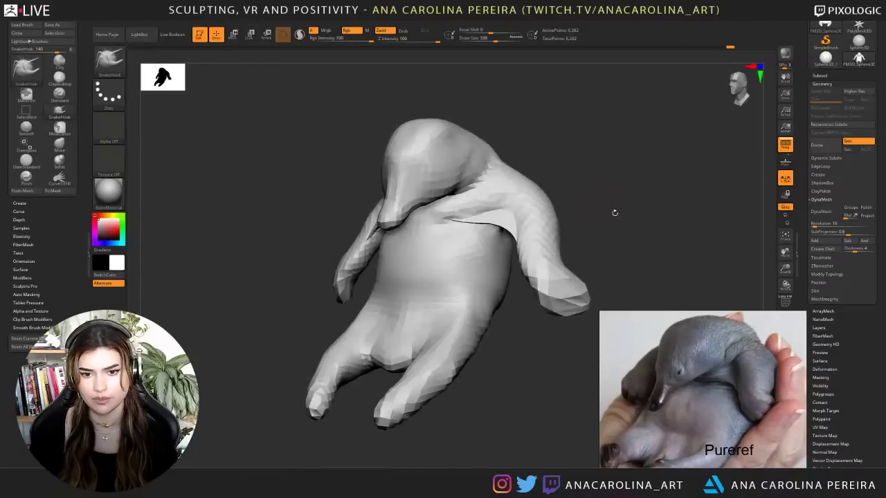
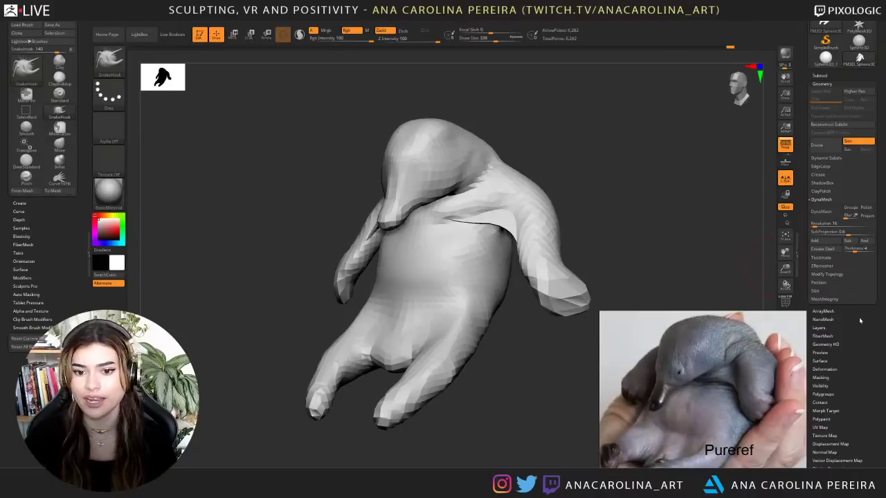
mouse_move(676, 260)
left_mouse_down()
mouse_move(704, 256)
mouse_move(689, 259)
left_mouse_up()
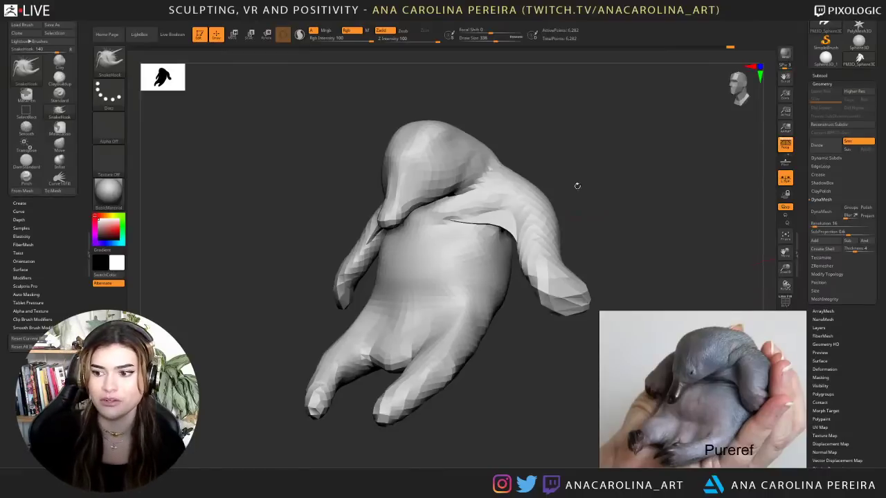
left_click_drag(596, 155, 626, 147)
mouse_move(618, 187)
left_mouse_down("shift")
mouse_move(609, 199)
mouse_move(593, 185)
left_mouse_up("shift")
left_click_drag(612, 218, 608, 219)
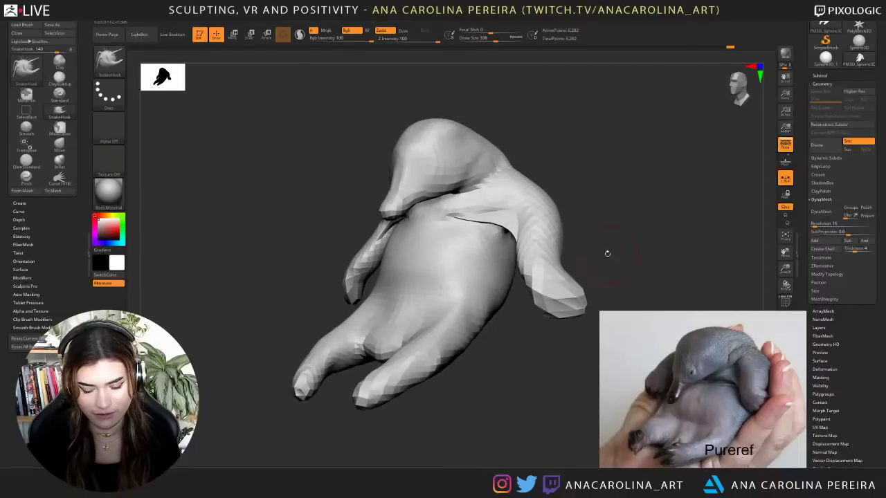
- Build up the lower belly and hips with the ClayBuildup brush, raising its draw size to 484
key("b")
key("c")
key("b")
mouse_move(610, 250)
left_mouse_down()
mouse_move(638, 252)
mouse_move(635, 259)
left_mouse_up()
mouse_move(527, 355)
left_mouse_down()
mouse_move(520, 343)
mouse_move(512, 348)
left_mouse_up()
mouse_move(380, 326)
left_mouse_down()
mouse_move(413, 327)
mouse_move(413, 340)
mouse_move(425, 315)
left_mouse_up()
left_click_drag(486, 362, 502, 383)
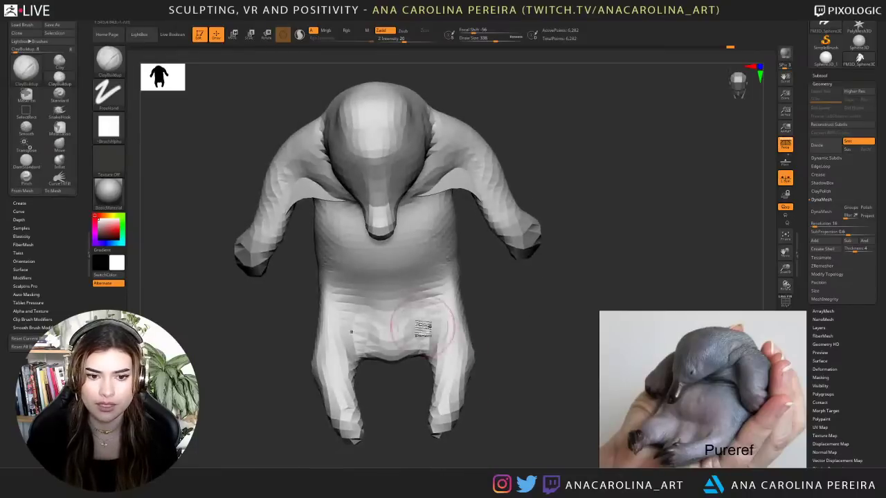
mouse_move(484, 303)
left_mouse_down()
mouse_move(467, 301)
mouse_move(484, 303)
mouse_move(462, 329)
mouse_move(459, 365)
left_mouse_up()
key("bracketright")
mouse_move(492, 329)
left_mouse_down()
mouse_move(505, 318)
mouse_move(500, 307)
left_mouse_up()
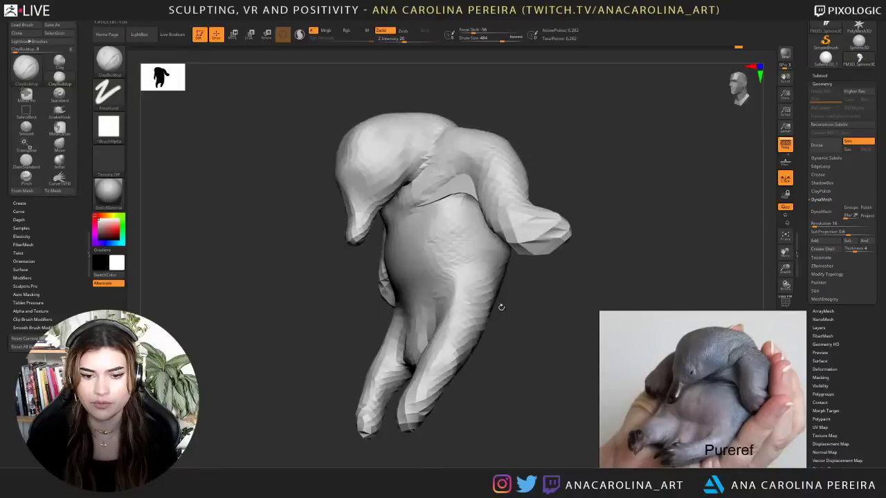
- Add volume where the back of the head meets the neck and shoulder with ClayBuildup, setting the draw size to 422
mouse_move(531, 271)
left_mouse_down()
mouse_move(553, 260)
mouse_move(532, 316)
mouse_move(543, 346)
left_mouse_up()
left_click_drag(597, 158, 587, 231, "alt")
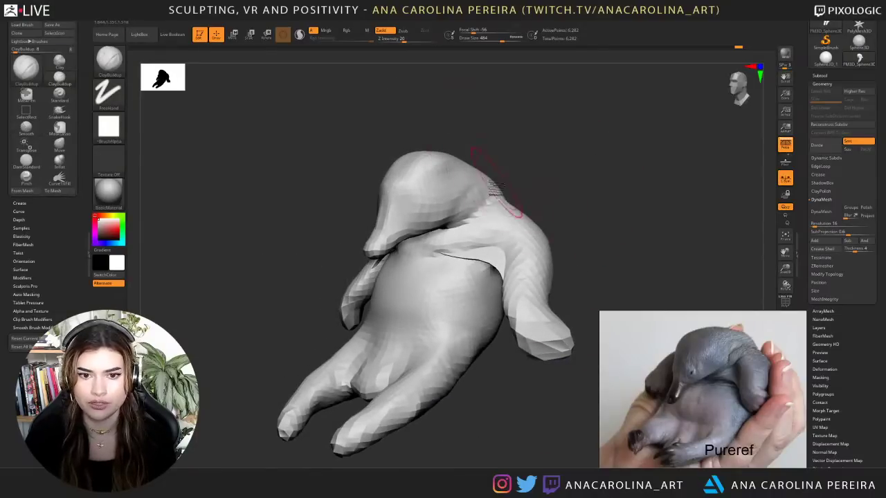
key("s")
mouse_move(489, 208)
left_mouse_down()
mouse_move(480, 212)
mouse_move(554, 185)
left_mouse_up()
key("b")
key("d")
key("s")
key("space")
key("b")
key("c")
key("b")
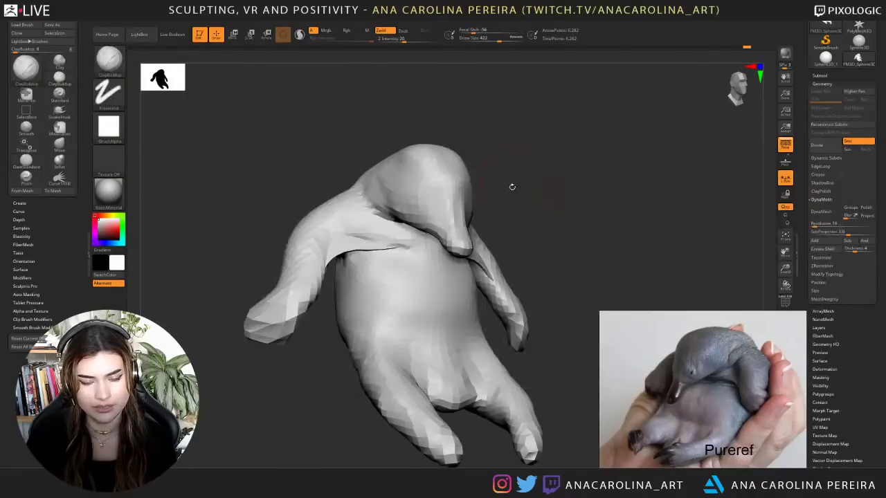
- Shape the side of the head above the neck crease with ClayBuildup at focal shift 22 and draw size 266
key("space")
mouse_move(342, 164)
left_mouse_down()
mouse_move(362, 167)
mouse_move(350, 180)
mouse_move(363, 177)
mouse_move(401, 203)
left_mouse_up()
key("space")
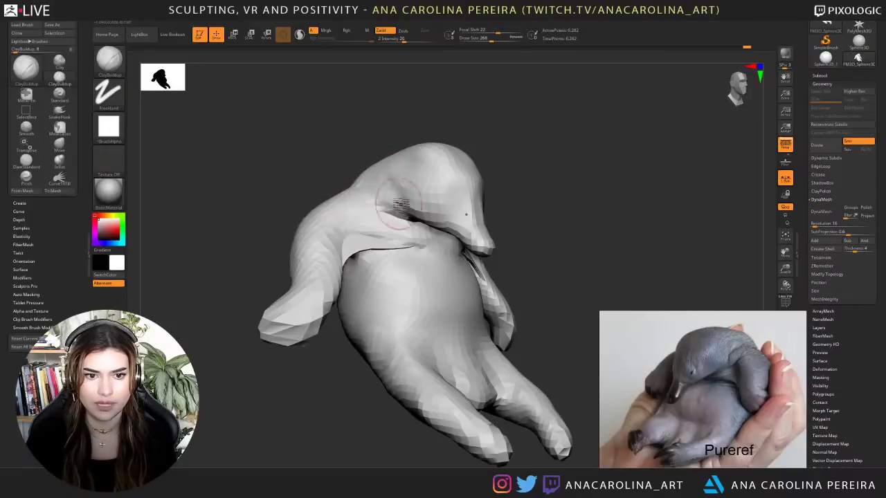
mouse_move(514, 190)
left_mouse_down()
mouse_move(475, 189)
mouse_move(536, 173)
mouse_move(513, 201)
mouse_move(541, 199)
mouse_move(518, 202)
left_mouse_up()
key("space")
- Pull the upper chest end of the armpit surface outward with SnakeHook at draw size 400
left_click_drag(505, 398, 555, 350)
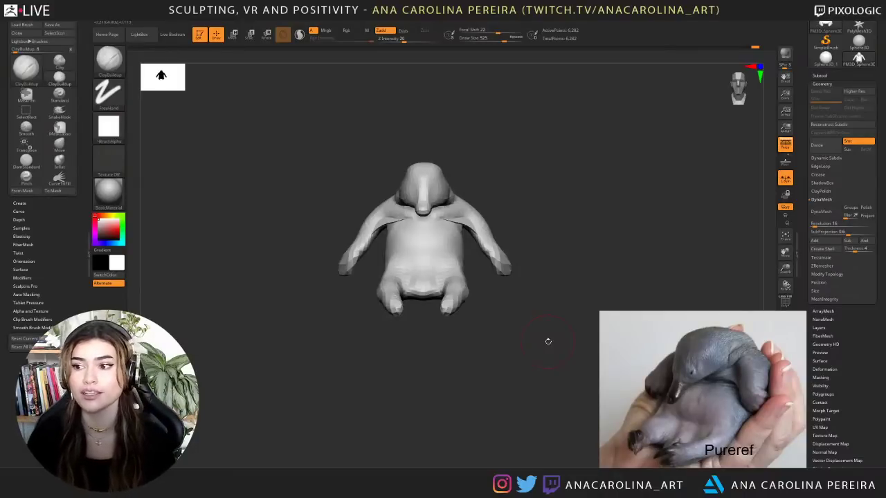
left_click_drag(516, 320, 555, 353)
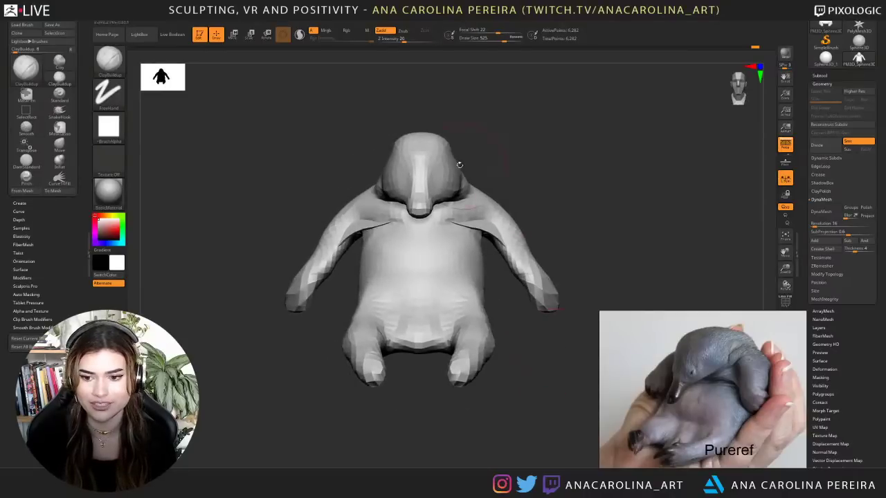
key("b")
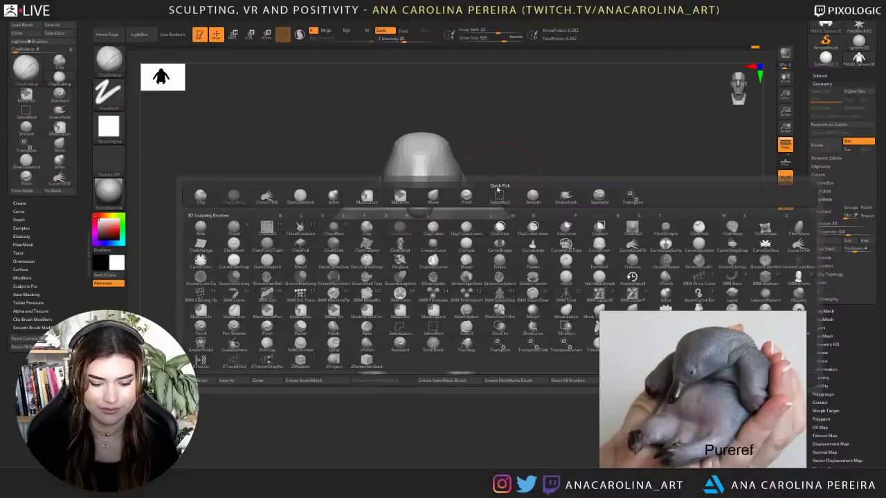
key("s")
key("h")
key("space")
left_click_drag(500, 185, 494, 185)
left_click_drag(448, 219, 465, 217)
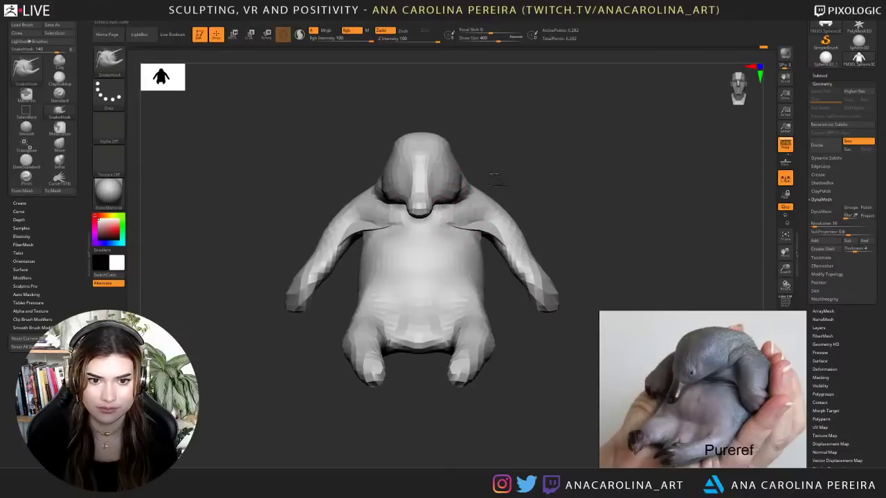
left_click_drag(496, 178, 460, 170)
mouse_move(422, 241)
left_mouse_down()
mouse_move(453, 237)
mouse_move(503, 166)
mouse_move(472, 170)
left_mouse_up()
- Build up the side and crown of the head with ClayBuildup at draw size 517
key("b")
key("c")
key("b")
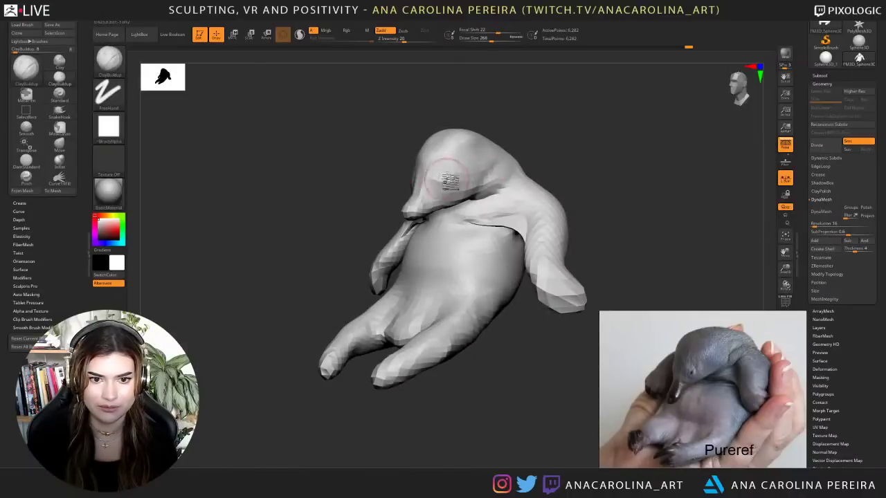
key("s")
left_click_drag(434, 182, 447, 179)
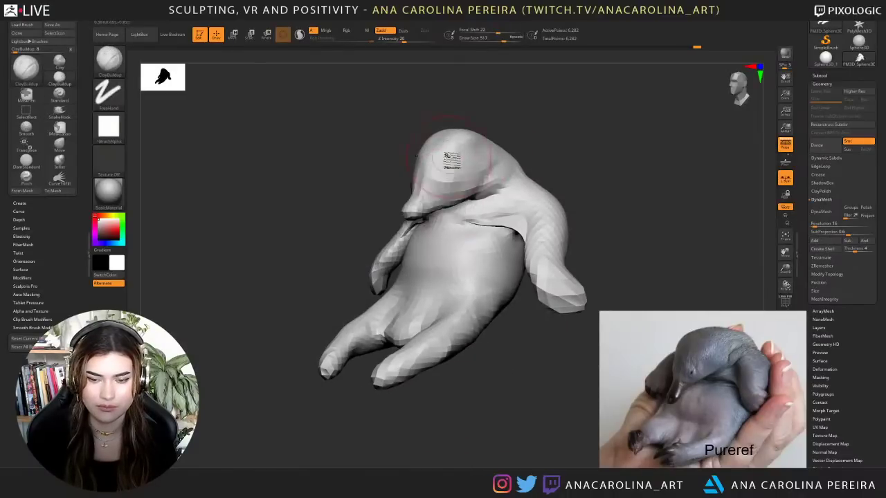
mouse_move(499, 118)
left_mouse_down()
mouse_move(508, 115)
mouse_move(485, 117)
mouse_move(470, 130)
mouse_move(534, 98)
mouse_move(516, 134)
mouse_move(460, 144)
left_mouse_up()
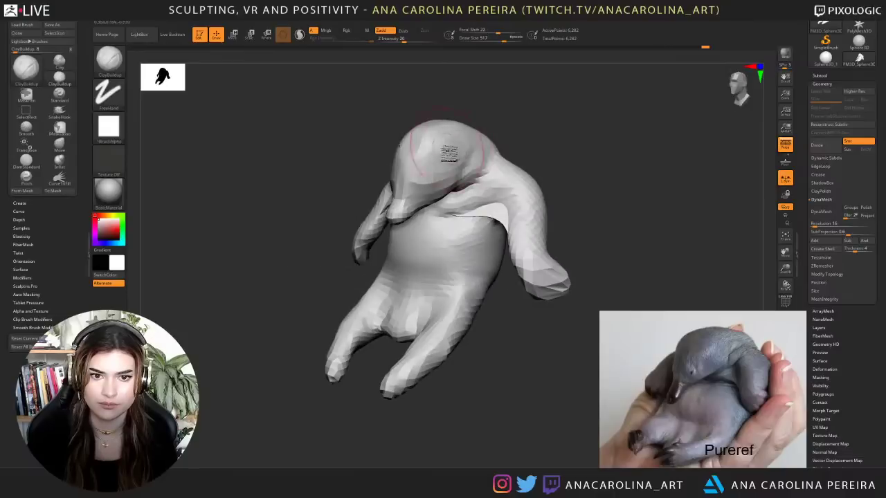
mouse_move(513, 110)
left_mouse_down()
mouse_move(478, 106)
mouse_move(529, 129)
mouse_move(498, 129)
left_mouse_up()
key("space")
mouse_move(515, 124)
left_mouse_down()
mouse_move(495, 126)
mouse_move(494, 143)
left_mouse_up()
- Adjust the chest edge of the armpit surface with the SnakeHook brush
key("b")
key("s")
key("h")
left_click_drag(437, 222, 426, 238)
mouse_move(416, 249)
left_mouse_down()
mouse_move(466, 251)
mouse_move(490, 224)
mouse_move(499, 231)
mouse_move(494, 256)
left_mouse_up()
- Return to the ClayBuildup brush and set its draw size to 262
key("b")
key("c")
key("b")
key("space")
key("space")
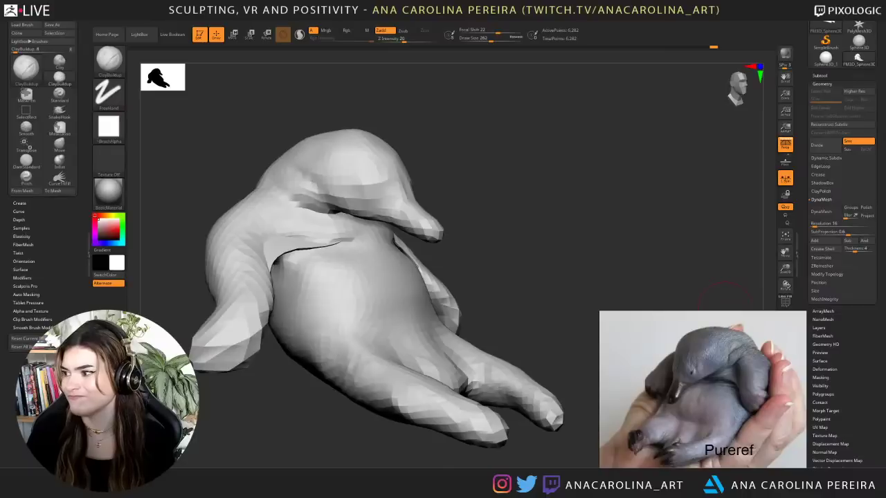
- Switch to the web browser and examine the baby anteater photos, enlarging the Cincinnati Zoo one
left_click_drag(885, 32, 321, 48)
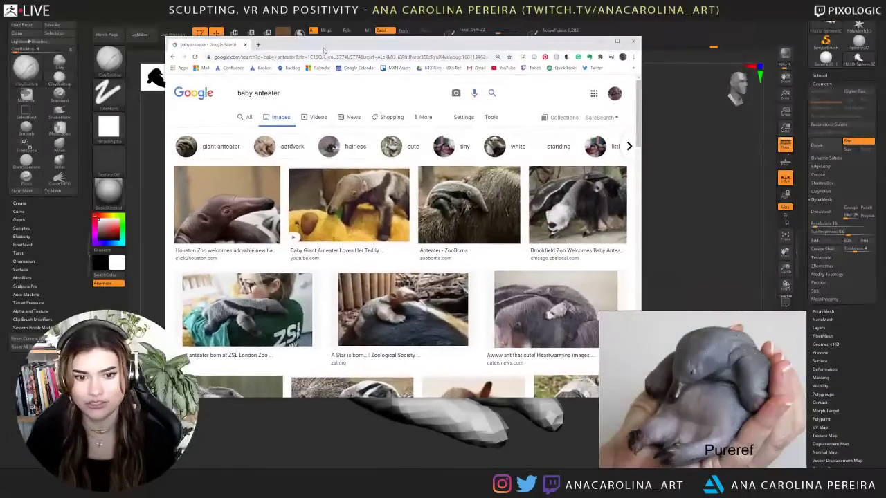
scroll(282, 175, "down", 3)
scroll(282, 174, "down", 1)
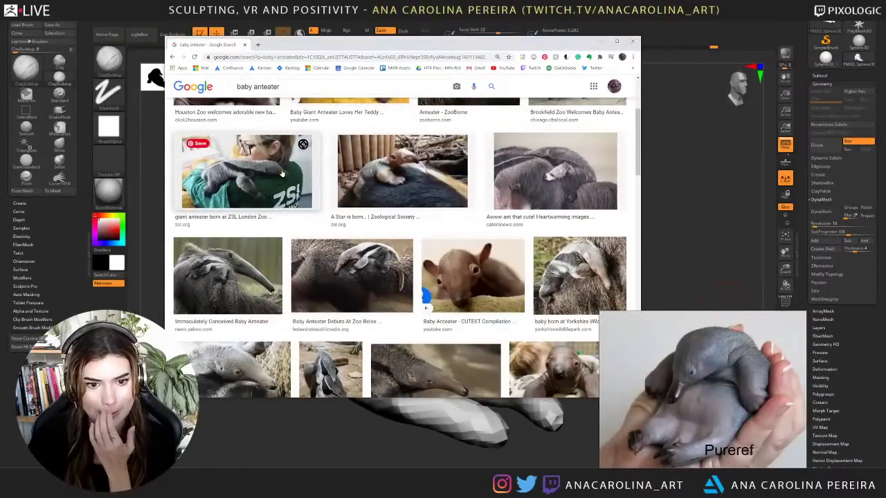
scroll(282, 174, "down", 5)
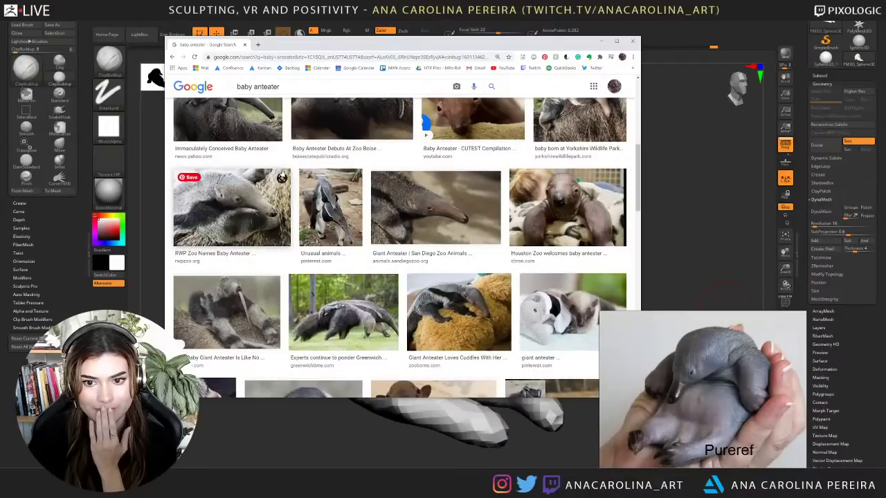
scroll(281, 174, "down", 5)
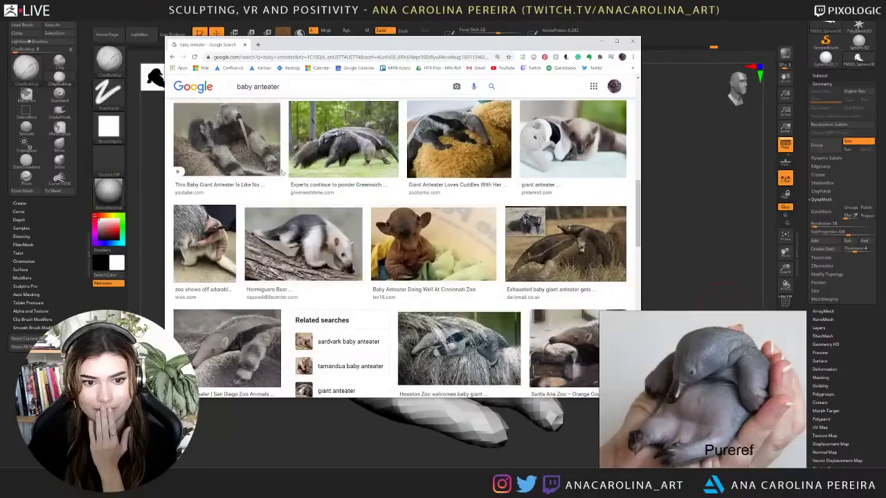
left_click(388, 238)
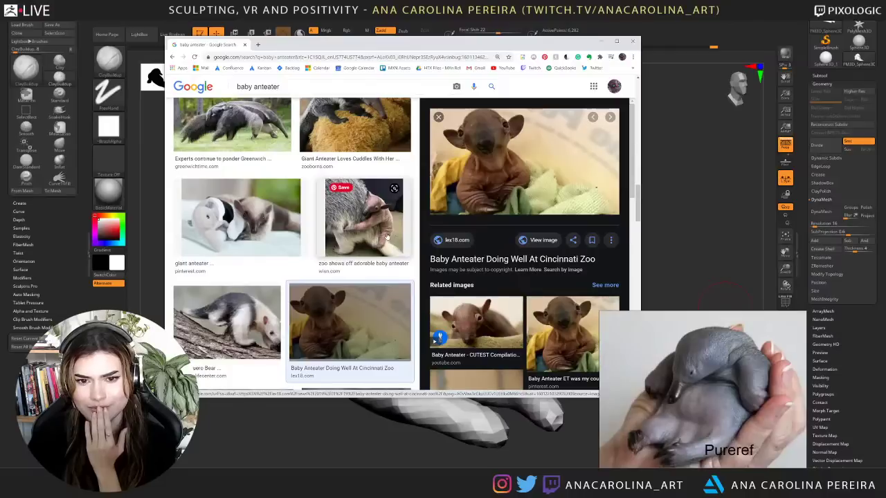
scroll(386, 237, "down", 2)
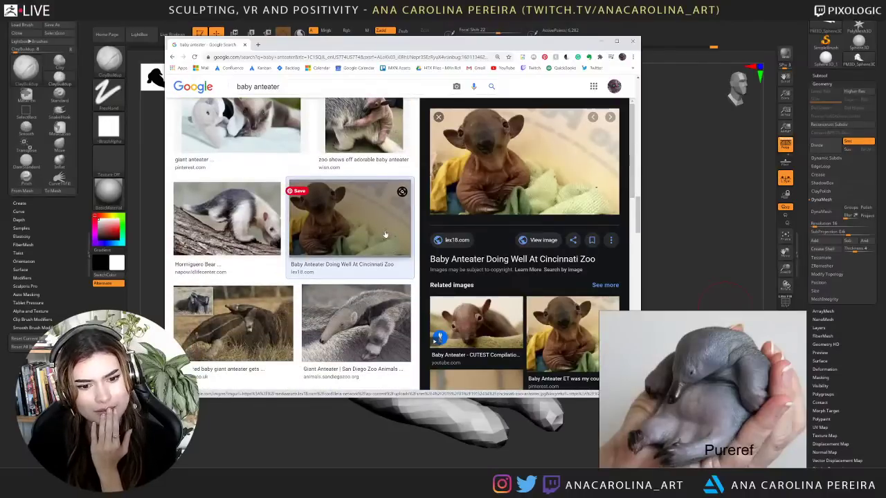
scroll(385, 235, "down", 5)
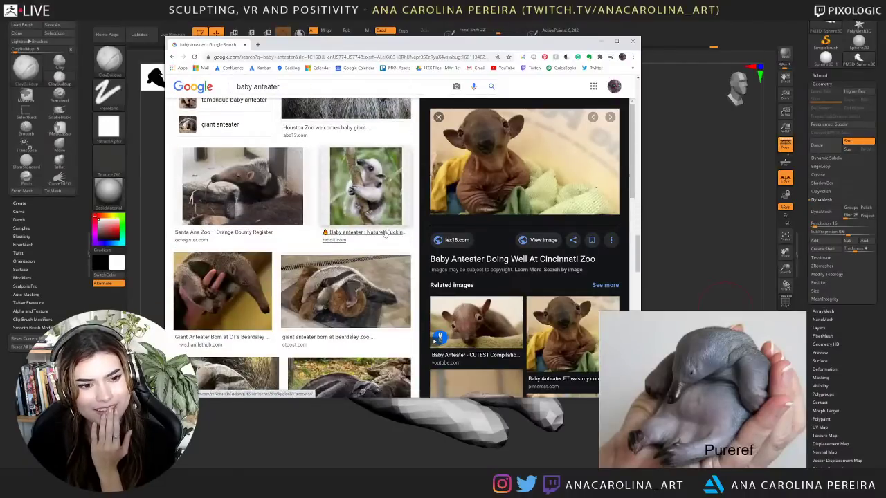
scroll(385, 235, "down", 1)
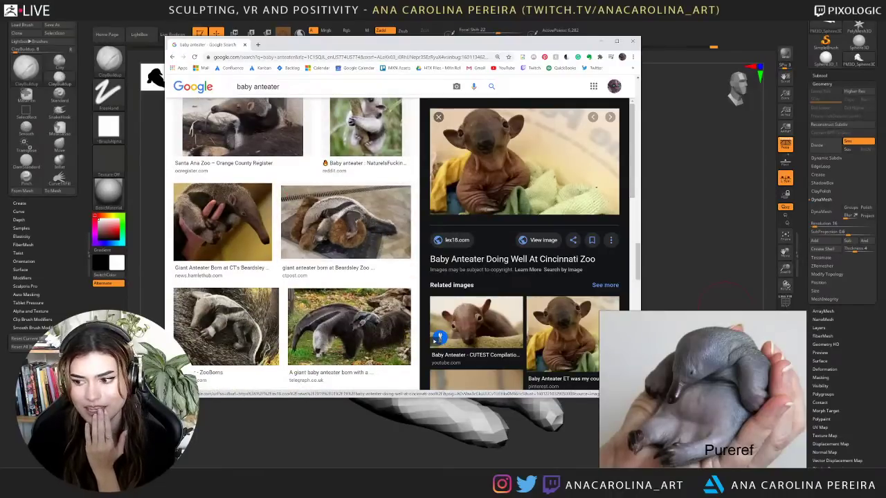
- Search Google Images for "echidna baby" in a new browser tab
key("super+shift+s")
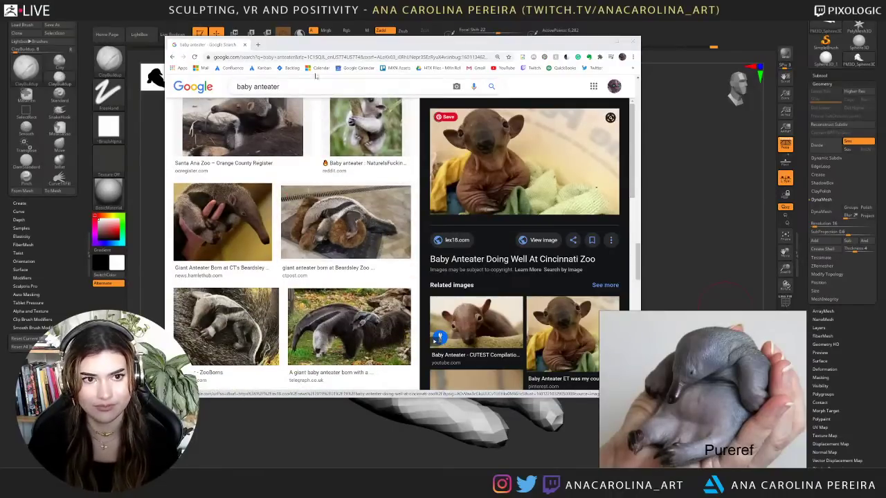
left_click(257, 45)
type("echidna baby")
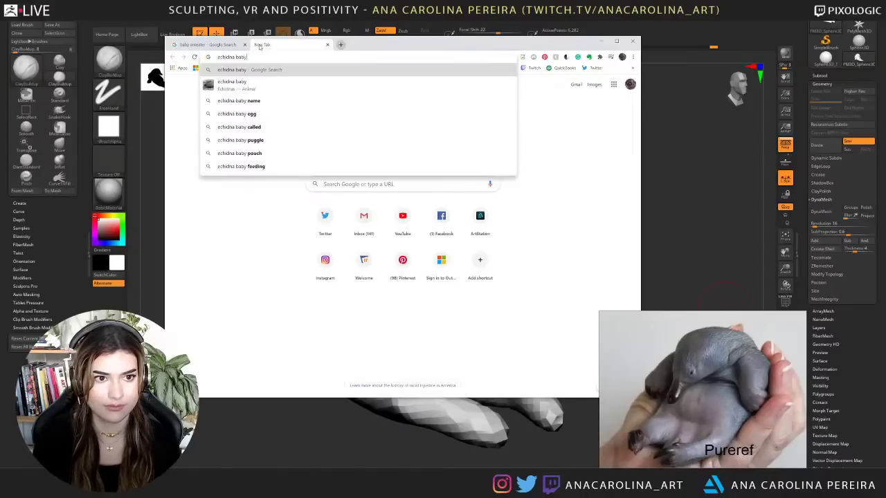
key("Return")
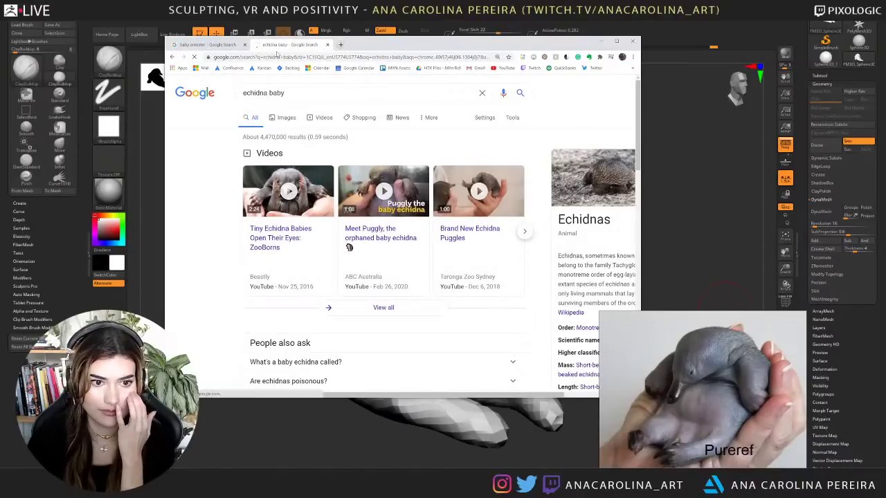
left_click(282, 119)
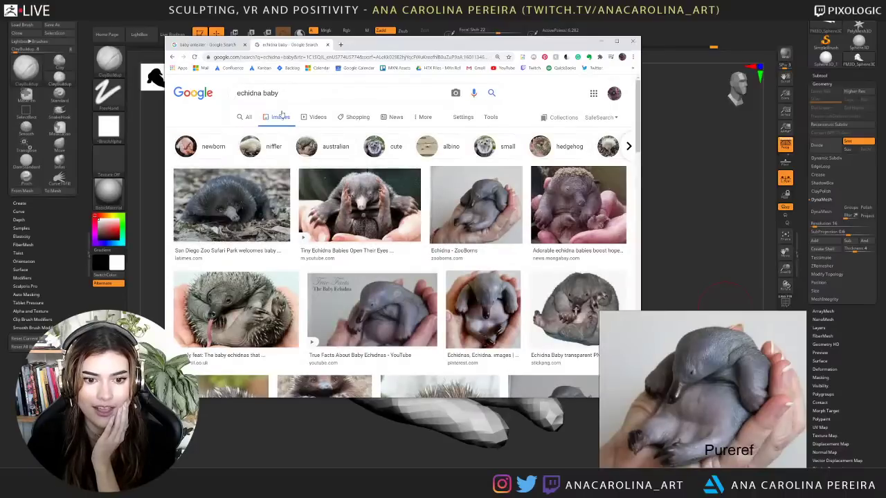
- Look through the baby echidna photos and enlarge the Alice Springs Desert Park one
scroll(283, 115, "down", 1)
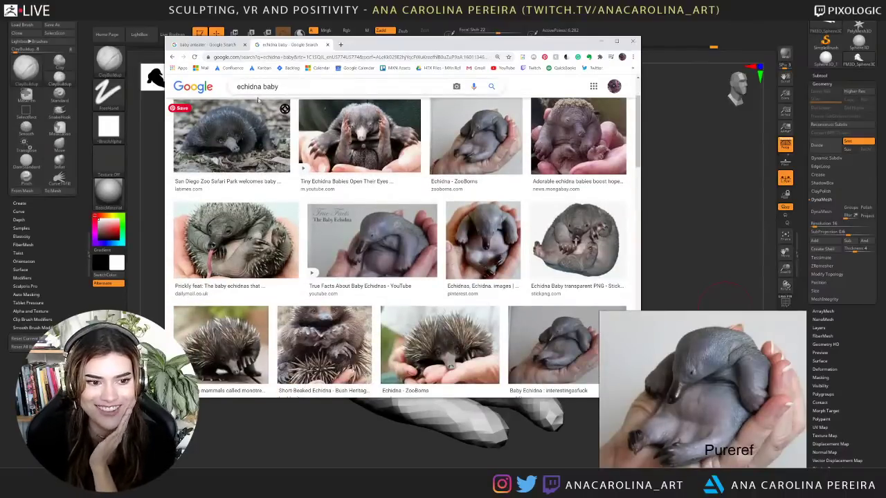
scroll(388, 138, "down", 1)
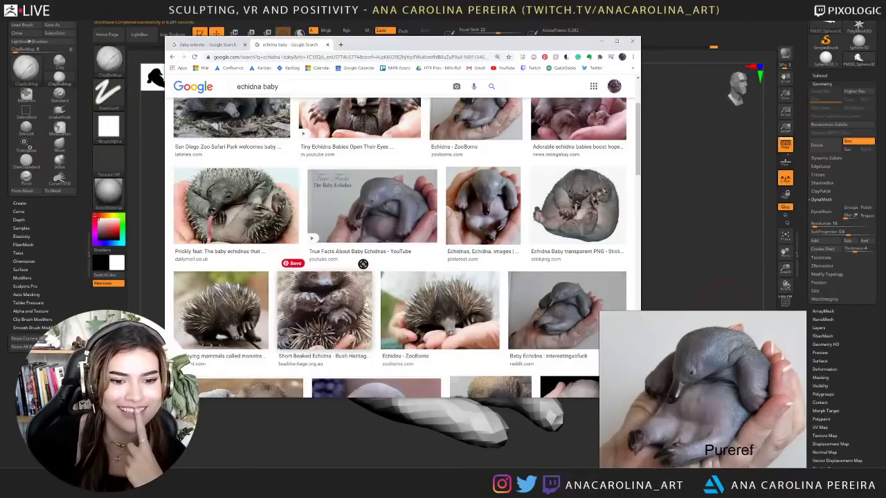
scroll(378, 299, "down", 2)
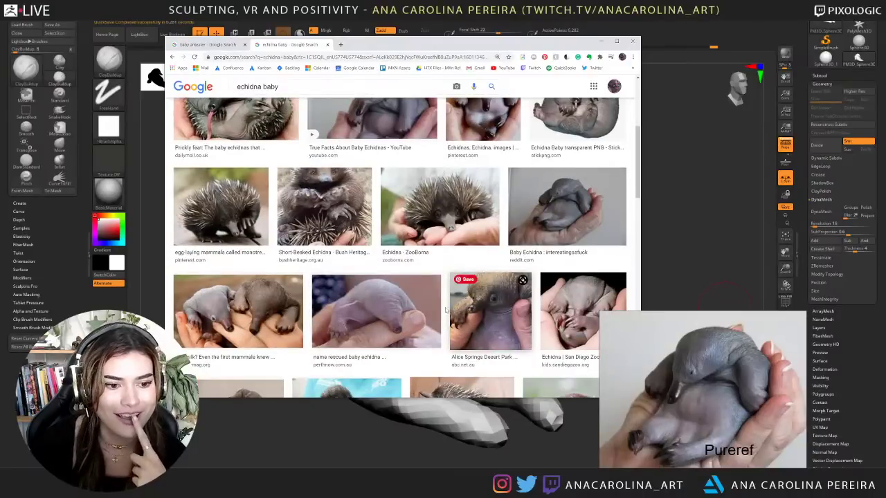
scroll(446, 309, "down", 2)
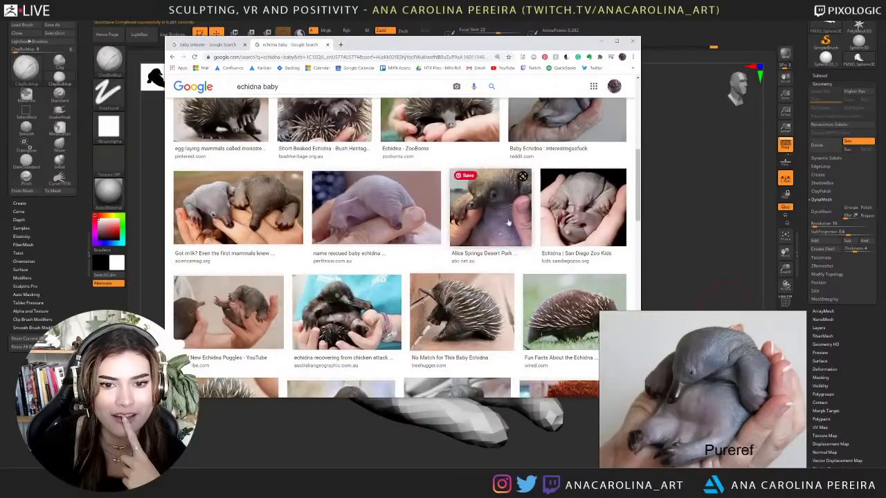
left_click(508, 223)
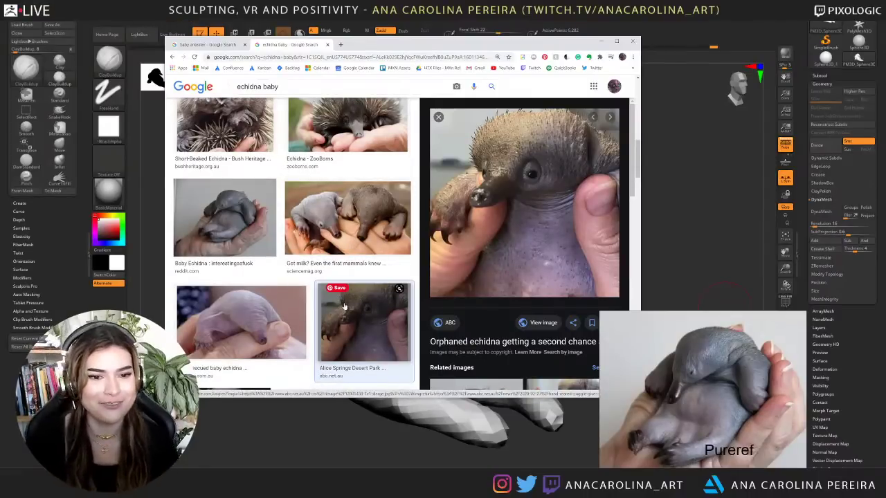
scroll(711, 402, "down", 3)
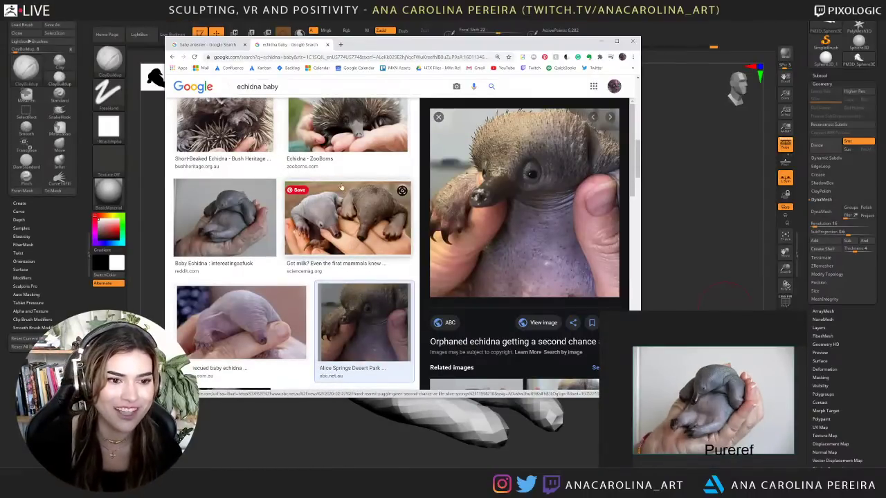
scroll(343, 188, "down", 3)
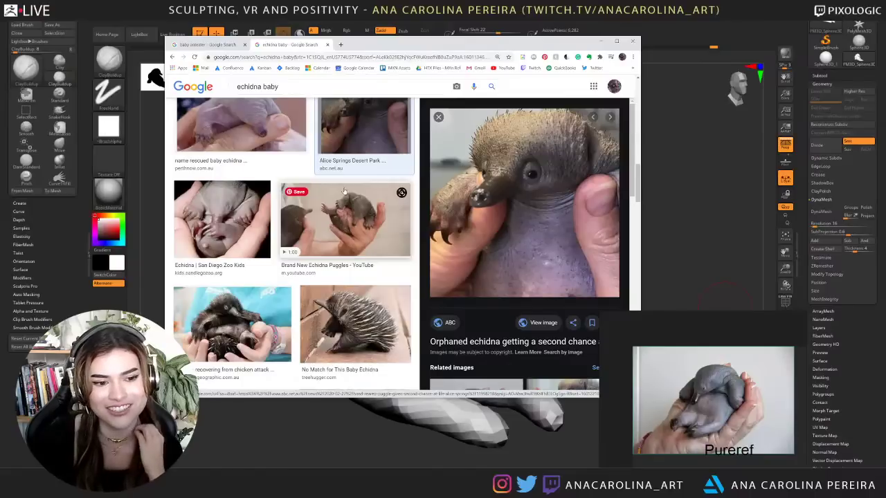
- Open the San Diego Zoo Kids echidna photo and add it to the PureRef board below the existing reference
left_click(219, 206)
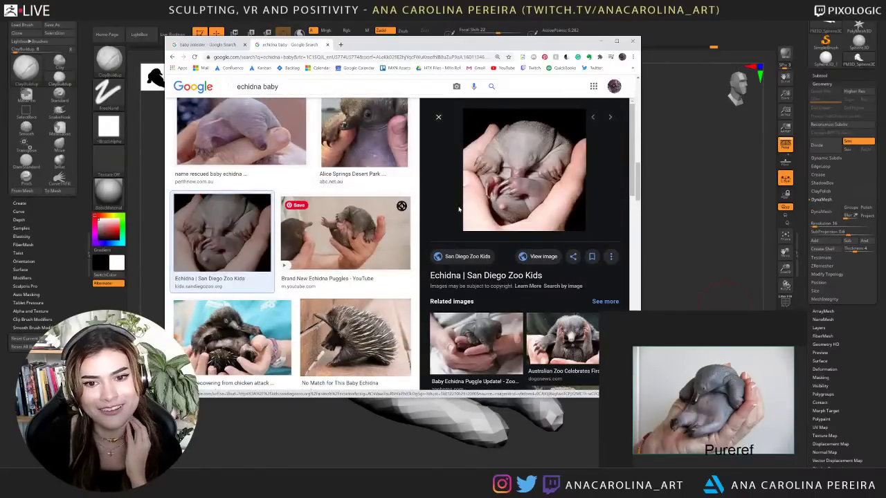
left_click_drag(514, 208, 670, 479)
scroll(674, 477, "down", 2)
middle_click_drag(675, 478, 677, 430)
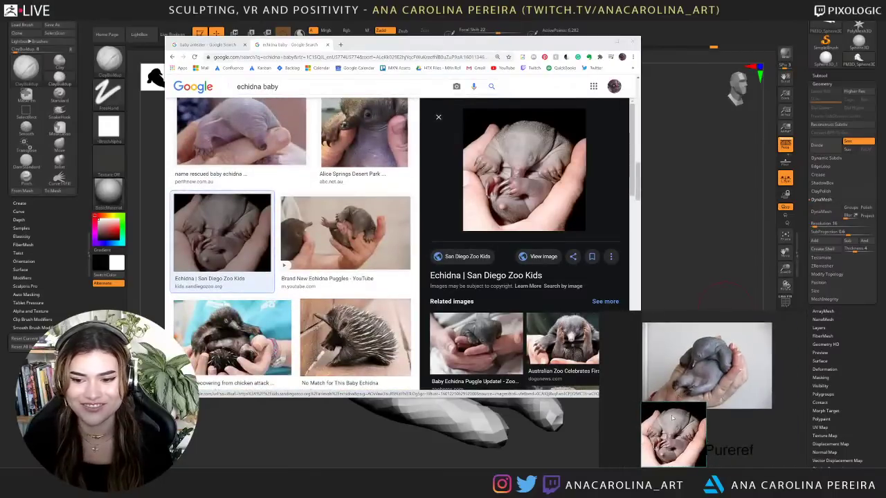
- Browse further through the baby echidna images and enlarge the "Meet Puggly, the orphaned baby echidna" picture
scroll(358, 292, "down", 4)
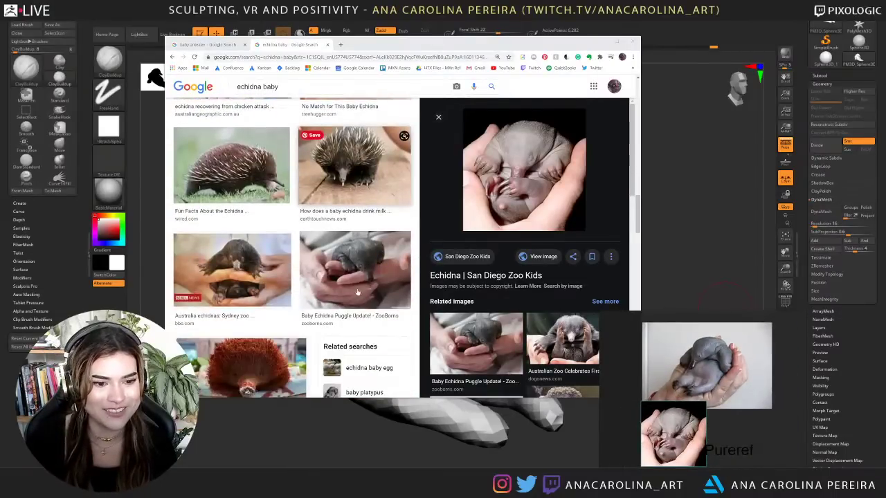
scroll(358, 292, "down", 5)
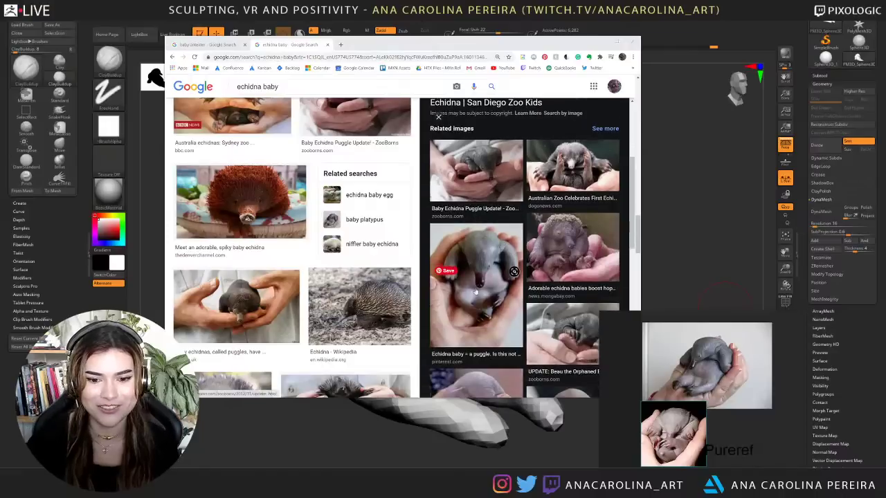
scroll(388, 301, "down", 3)
scroll(392, 298, "down", 3)
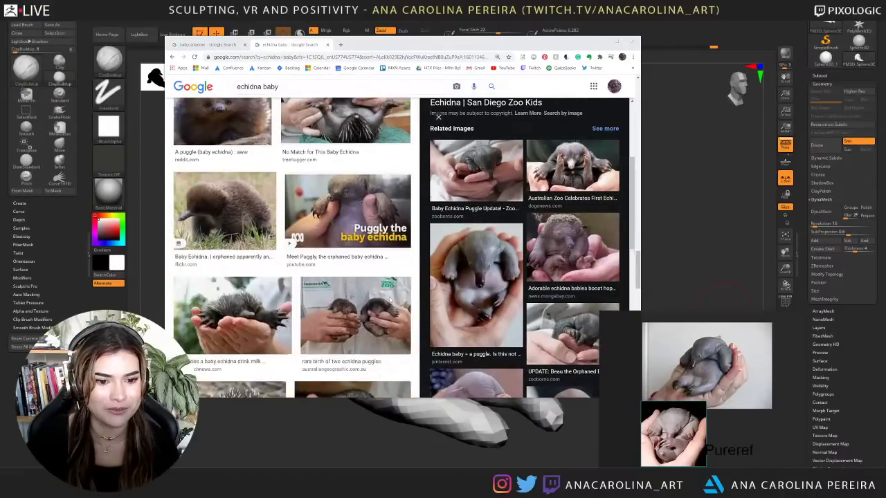
left_click(377, 208)
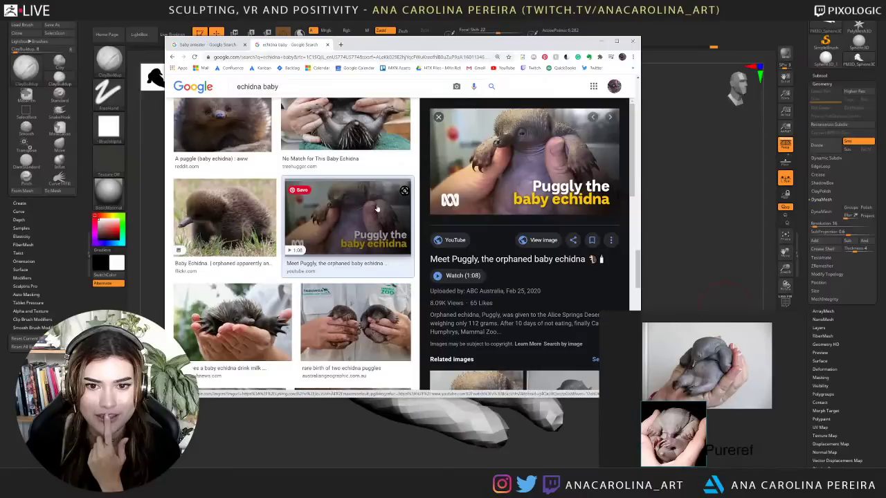
scroll(377, 210, "down", 5)
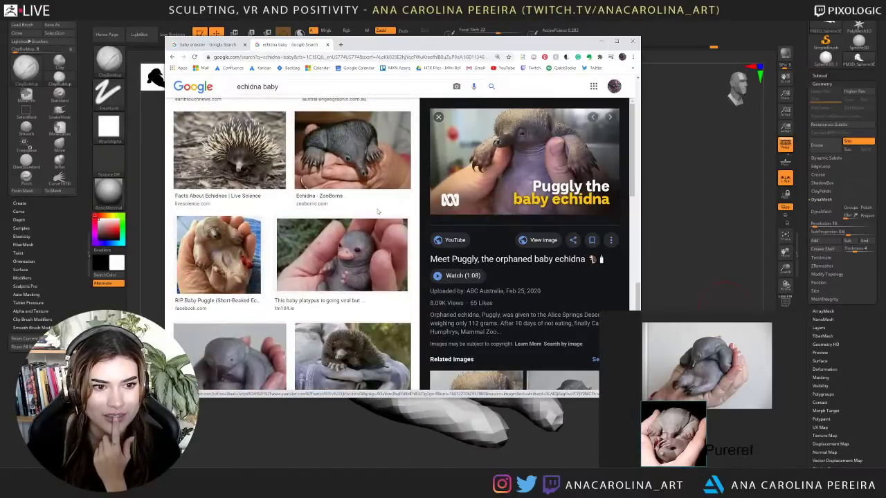
- Enlarge the Live Science echidna photo and the Reddit photo of a curled-up baby echidna among the results
left_click(232, 147)
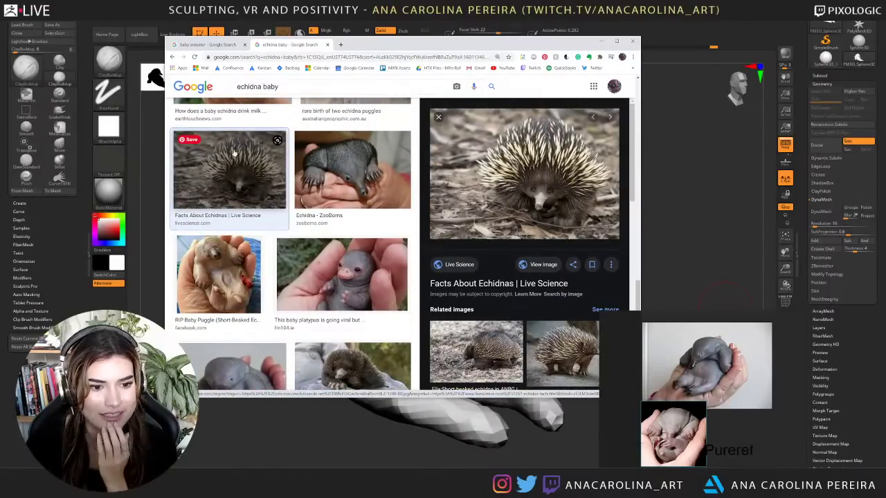
scroll(235, 155, "down", 3)
scroll(249, 166, "down", 2)
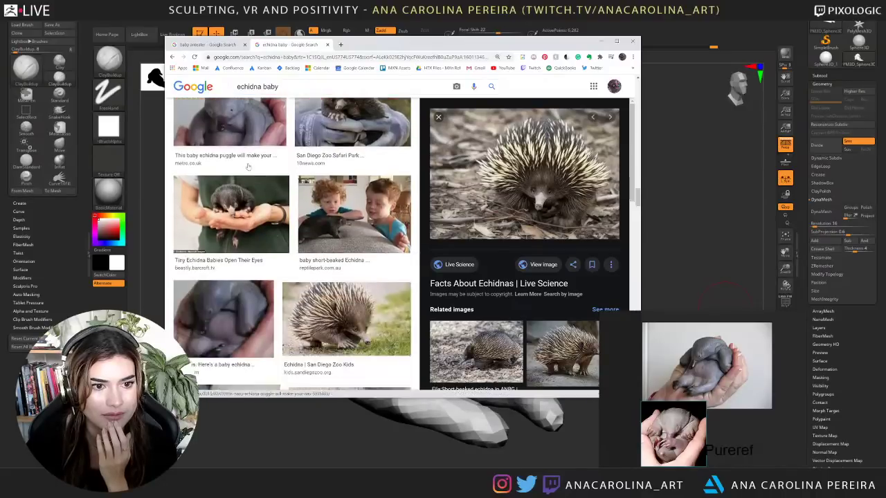
scroll(248, 166, "down", 2)
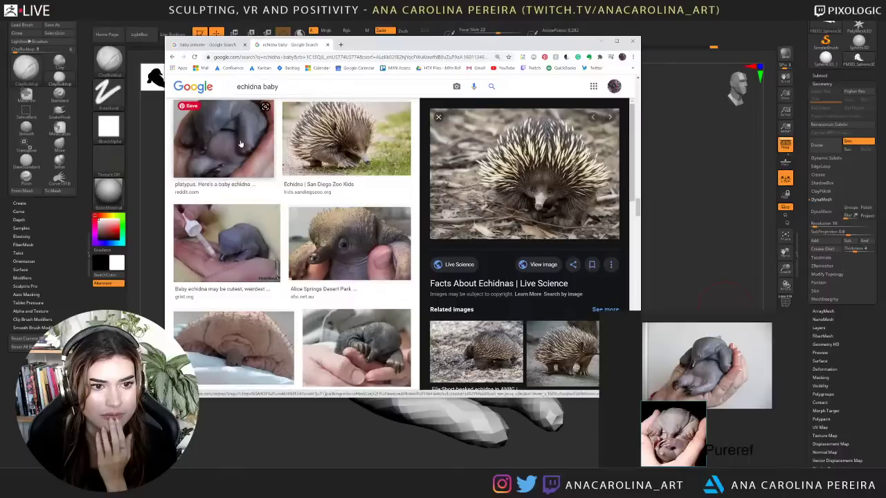
left_click(240, 141)
scroll(240, 139, "down", 2)
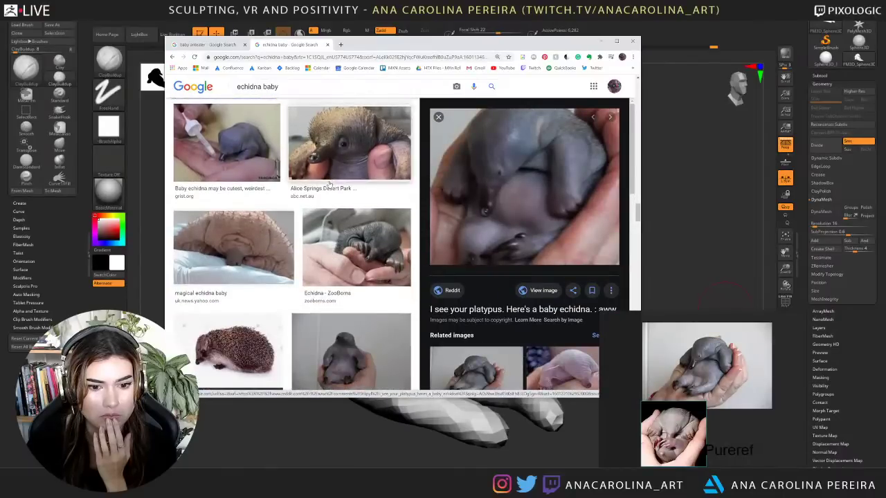
- Open the related Imgflip baby echidna photo from the Know Your Meme result and add it to the PureRef board
left_click(346, 346)
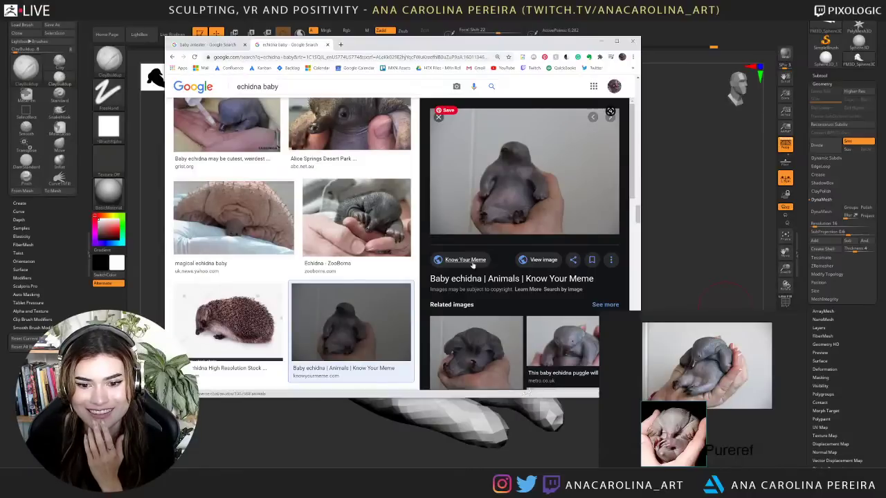
scroll(485, 277, "down", 2)
left_click(490, 287)
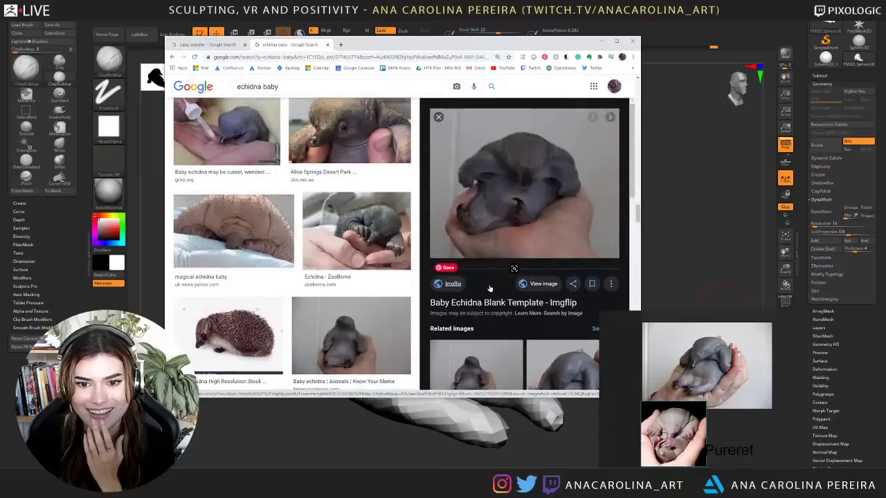
left_click_drag(507, 219, 738, 439)
- Move the browser off the sculpt and place the close-up of the spiny baby echidna's face beside the first PureRef reference
scroll(373, 290, "down", 5)
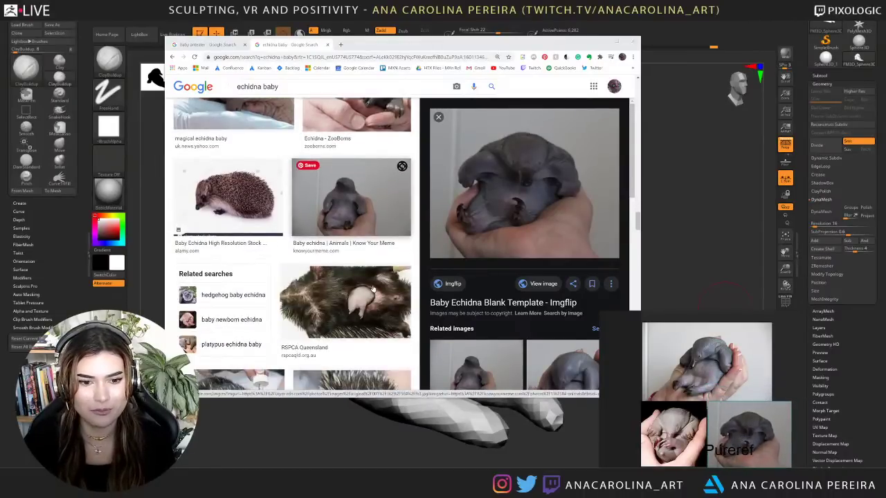
left_click_drag(448, 45, 885, 142)
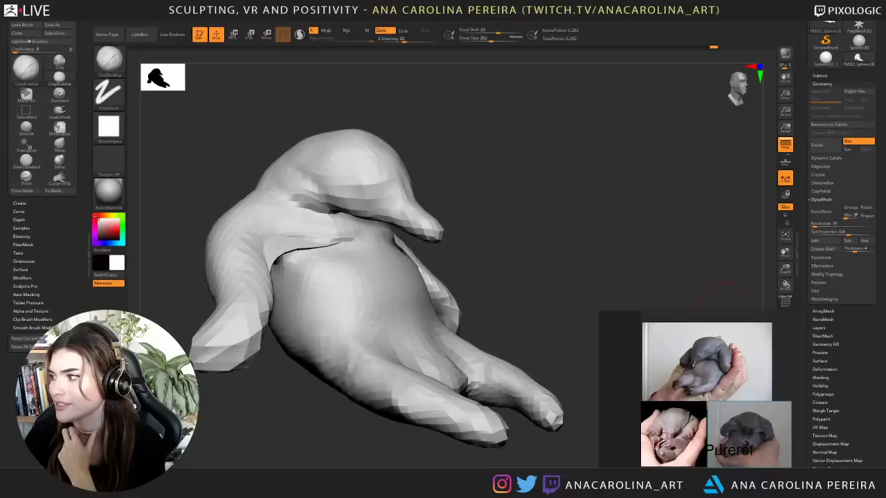
left_click_drag(885, 429, 730, 425)
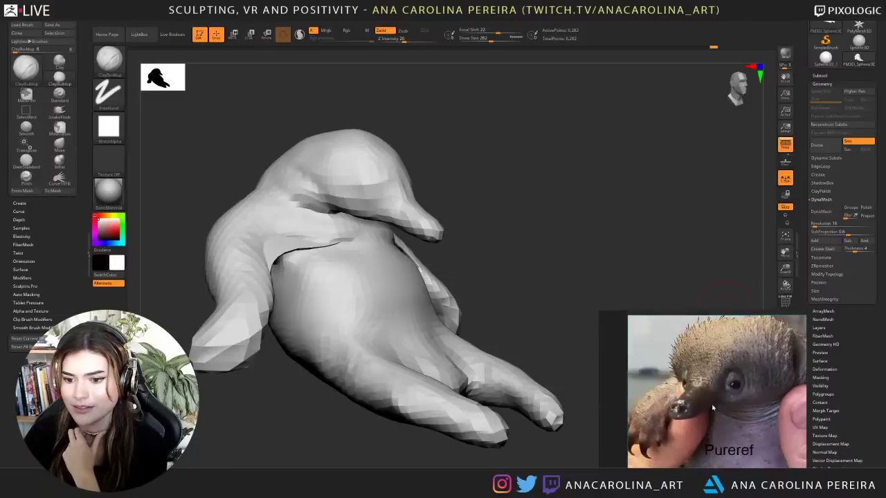
scroll(764, 380, "down", 5)
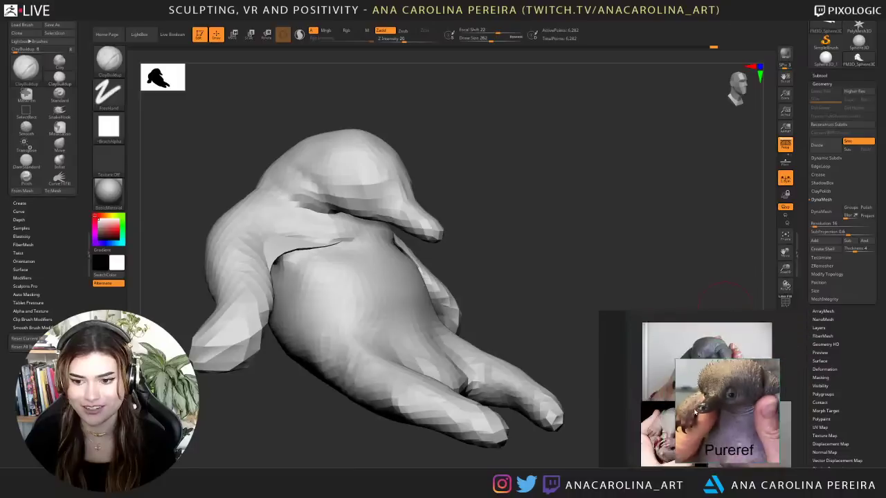
mouse_move(763, 381)
left_mouse_down()
mouse_move(779, 382)
mouse_move(766, 392)
left_mouse_up()
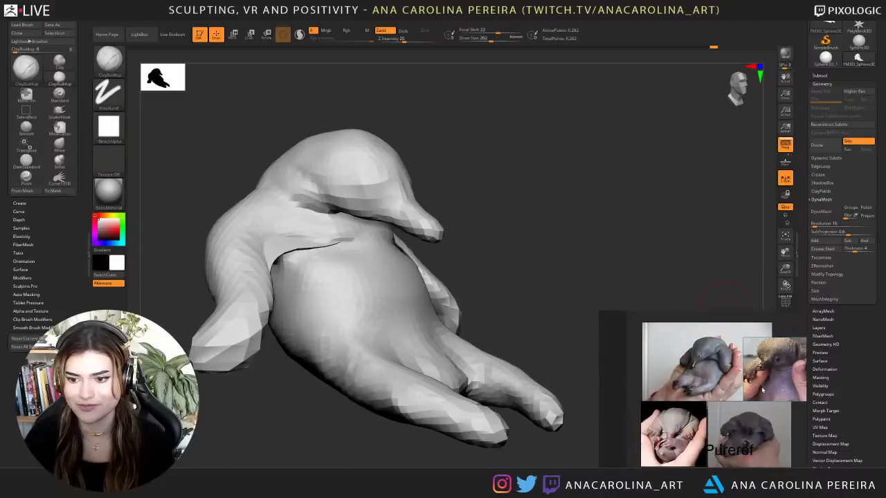
- Examine the collected PureRef photos, enlarging the claws and belly of the curled-up echidna
middle_click_drag(767, 391, 767, 392)
scroll(741, 402, "up", 3)
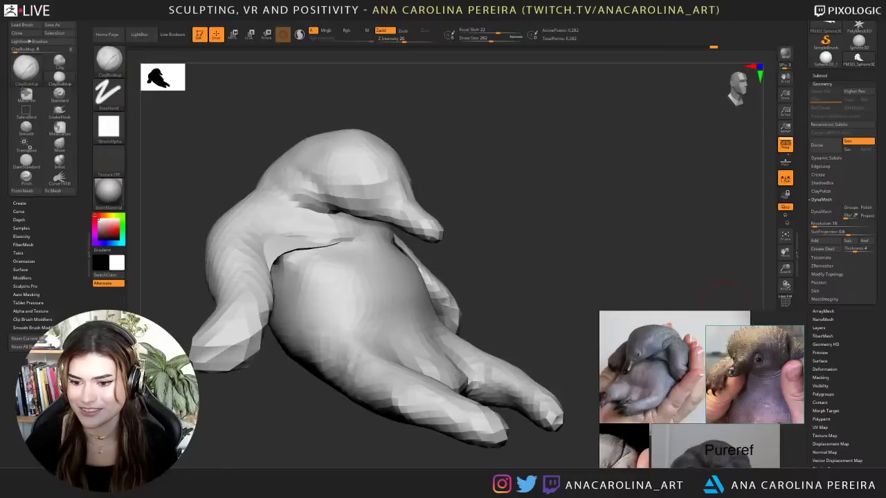
scroll(792, 419, "down", 3)
scroll(692, 422, "up", 7)
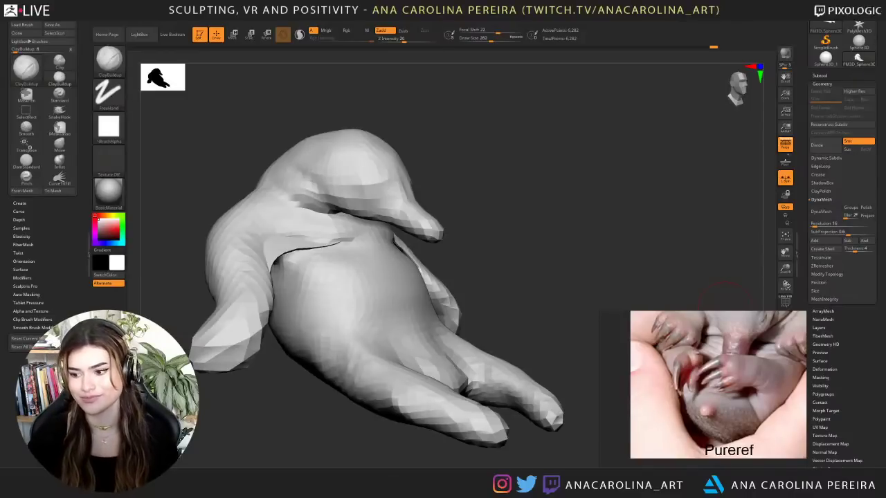
- Inflate the lower belly between the hind legs with the Inflate brush, enlarging the draw size to 724
left_click_drag(571, 361, 494, 343)
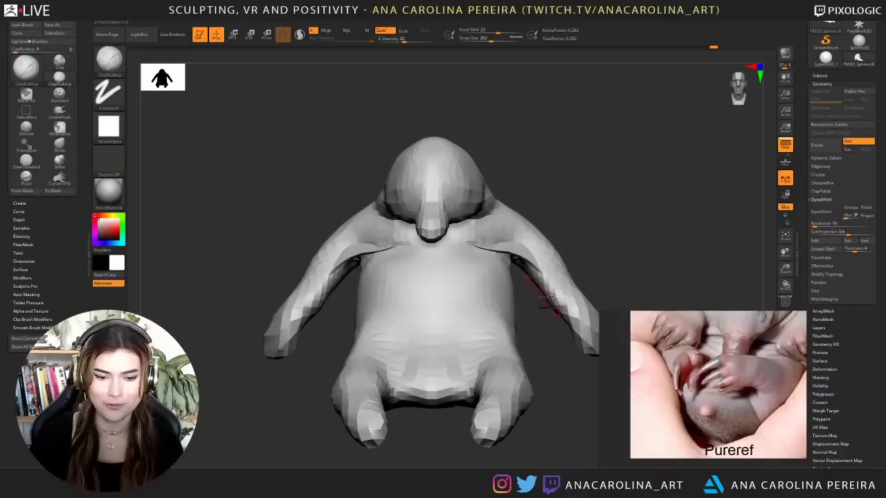
mouse_move(433, 432)
left_mouse_down()
mouse_move(434, 339)
mouse_move(477, 353)
left_mouse_up()
left_click_drag(510, 409, 515, 375)
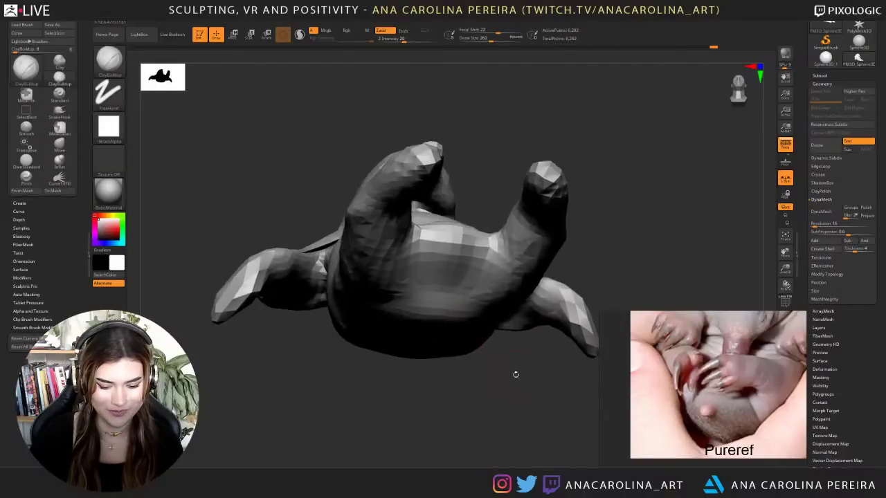
key("b")
key("i")
key("n")
key("space")
left_click_drag(507, 277, 518, 276)
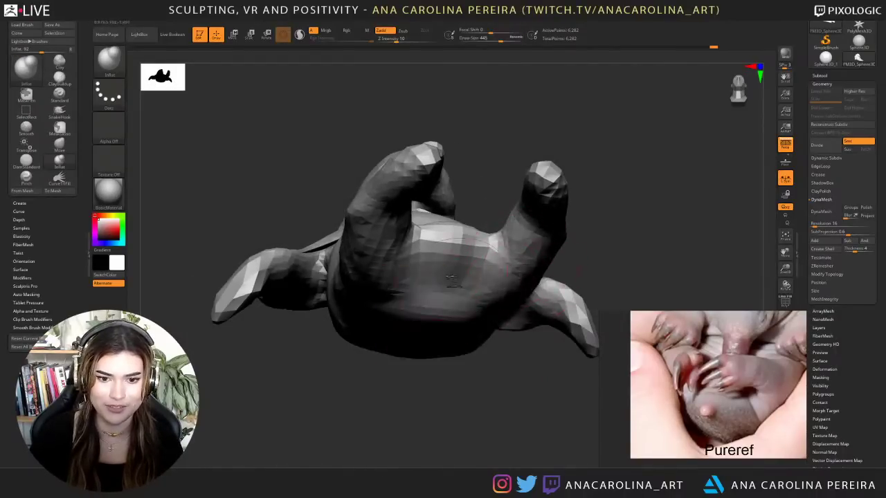
left_click_drag(451, 280, 470, 296)
mouse_move(508, 389)
left_mouse_down()
mouse_move(506, 417)
mouse_move(514, 322)
mouse_move(528, 338)
mouse_move(496, 286)
mouse_move(493, 322)
left_mouse_up()
key("s")
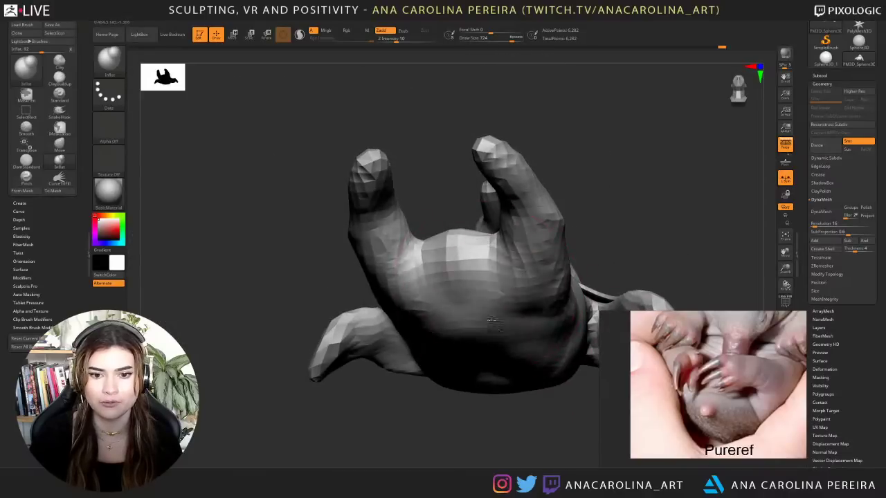
mouse_move(524, 412)
left_mouse_down()
mouse_move(534, 445)
mouse_move(502, 441)
mouse_move(510, 361)
mouse_move(514, 387)
left_mouse_up()
mouse_move(513, 388)
left_mouse_down()
mouse_move(477, 380)
mouse_move(498, 361)
mouse_move(532, 366)
mouse_move(525, 376)
left_mouse_up()
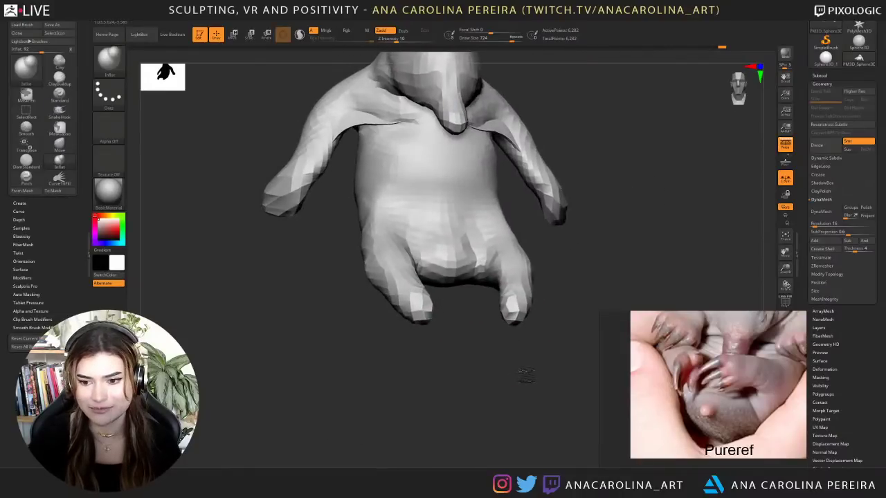
- Adjust the form between the hind legs with the Move brush at draw size 476
key("b")
key("m")
key("v")
key("space")
left_click_drag(465, 264, 465, 264)
left_click_drag(465, 304, 530, 339)
- Bring the close-up echidna photo into view on the PureRef board and study its eye, cheek and neck
scroll(687, 407, "down", 5)
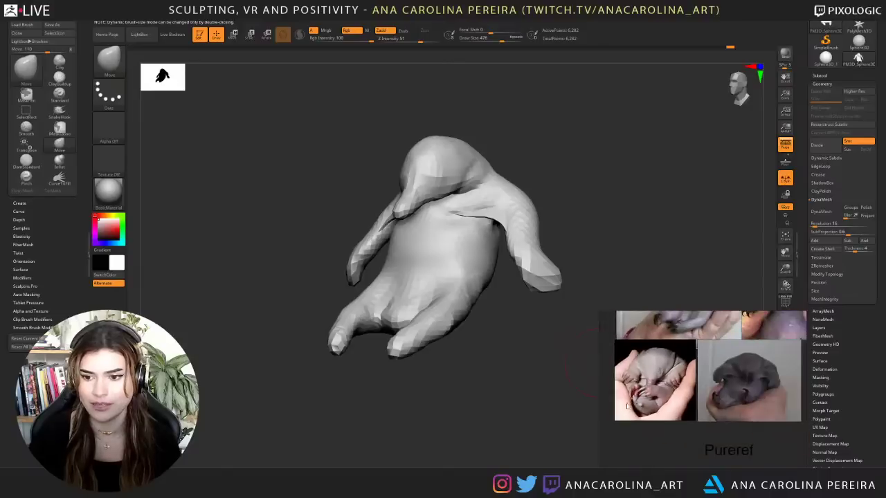
middle_click_drag(678, 353, 670, 415)
left_click(747, 377)
scroll(750, 376, "up", 2)
scroll(757, 379, "up", 5)
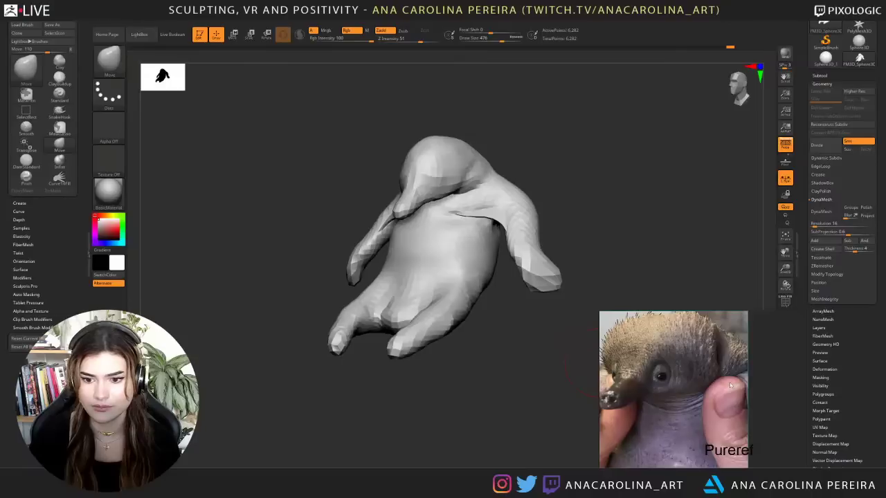
scroll(730, 386, "down", 1)
middle_click_drag(703, 391, 723, 401)
scroll(723, 402, "up", 1)
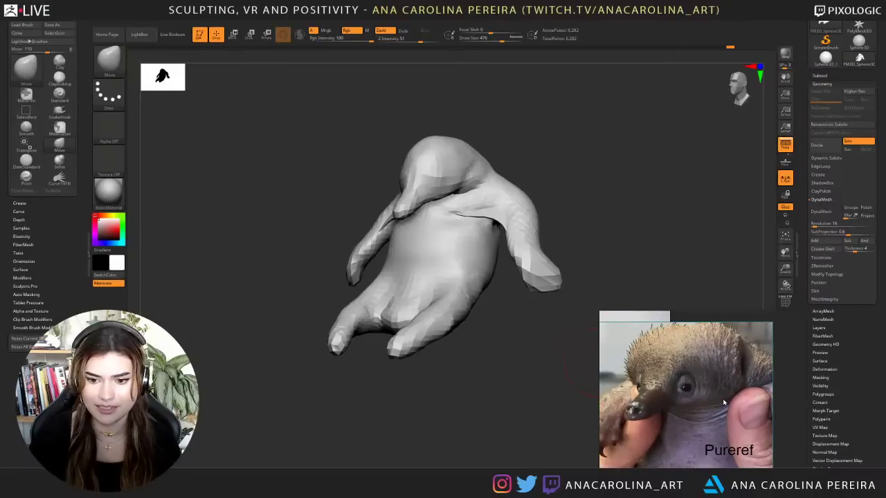
- Build up the cheek and the side of the head behind the snout with the ClayBuildup brush at focal shift -41
mouse_move(623, 117)
left_mouse_down()
mouse_move(643, 122)
mouse_move(607, 163)
left_mouse_up()
key("b")
key("c")
key("b")
key("space")
left_click_drag(630, 94, 676, 237, "alt")
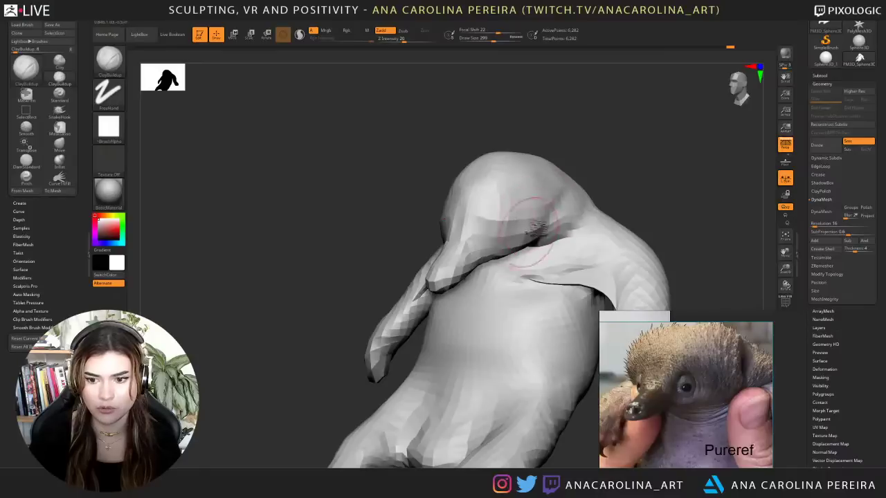
right_click_drag(534, 232, 534, 230)
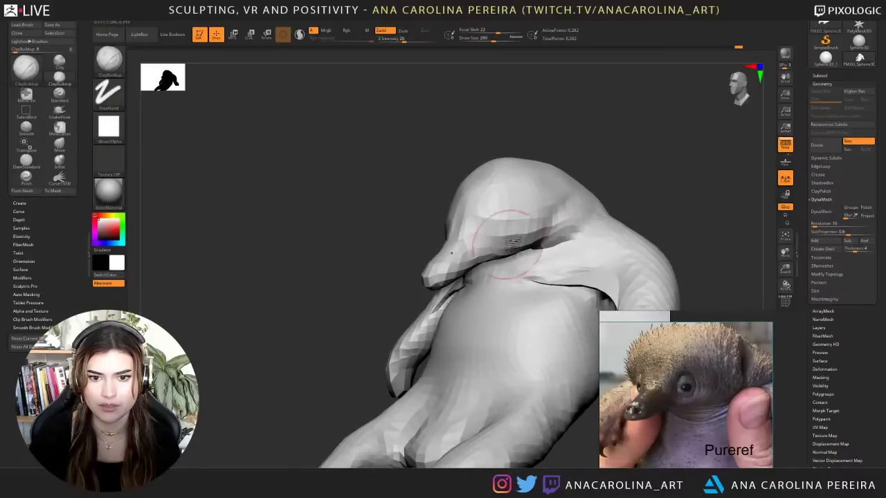
key("space")
left_click_drag(511, 233, 506, 232)
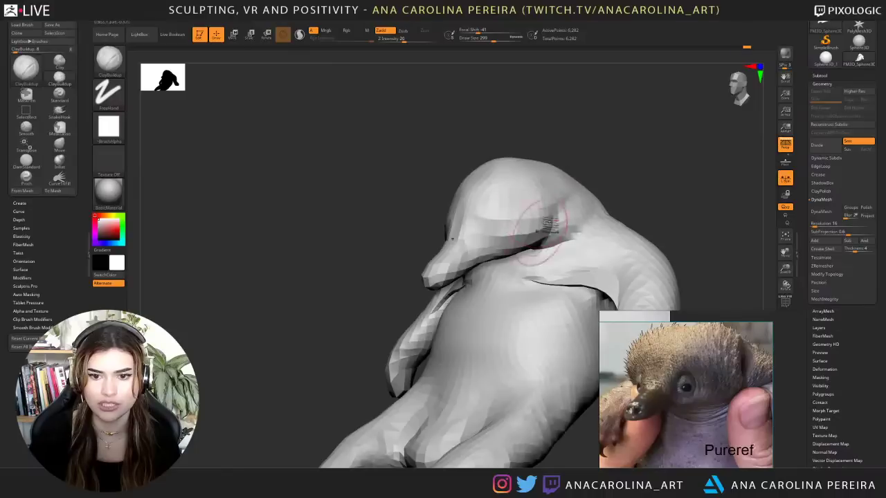
mouse_move(612, 208)
left_mouse_down()
mouse_move(609, 182)
mouse_move(611, 206)
left_mouse_up()
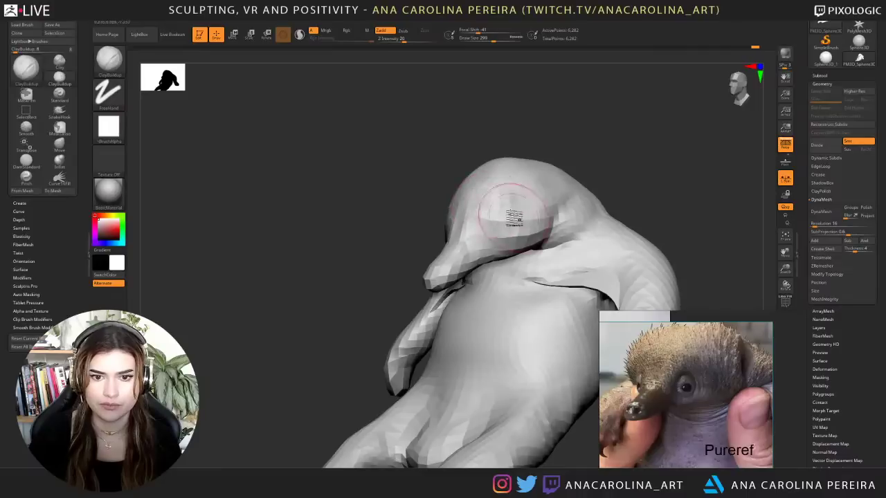
- Fill out the forehead and brow area with the ClayBuildup brush at draw size 460, checking the figure from several angles
key("space")
left_click(501, 195)
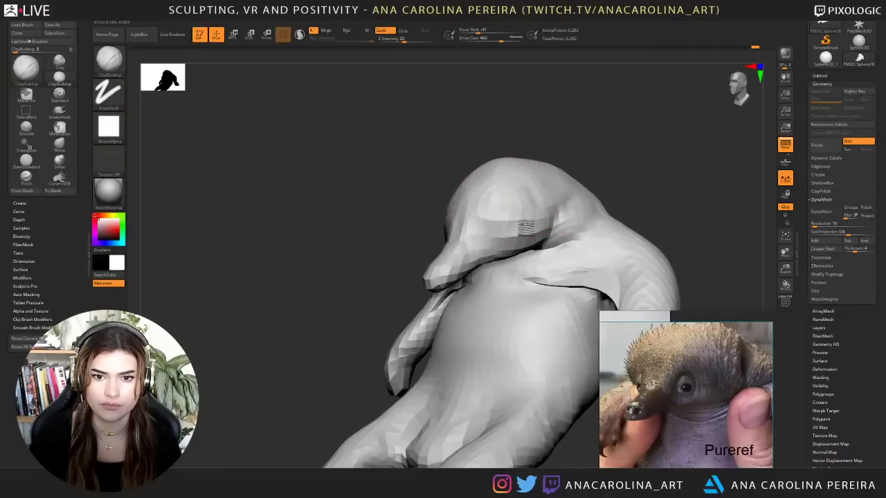
mouse_move(570, 163)
left_mouse_down()
mouse_move(588, 164)
mouse_move(577, 167)
mouse_move(555, 145)
mouse_move(609, 145)
mouse_move(578, 146)
left_mouse_up()
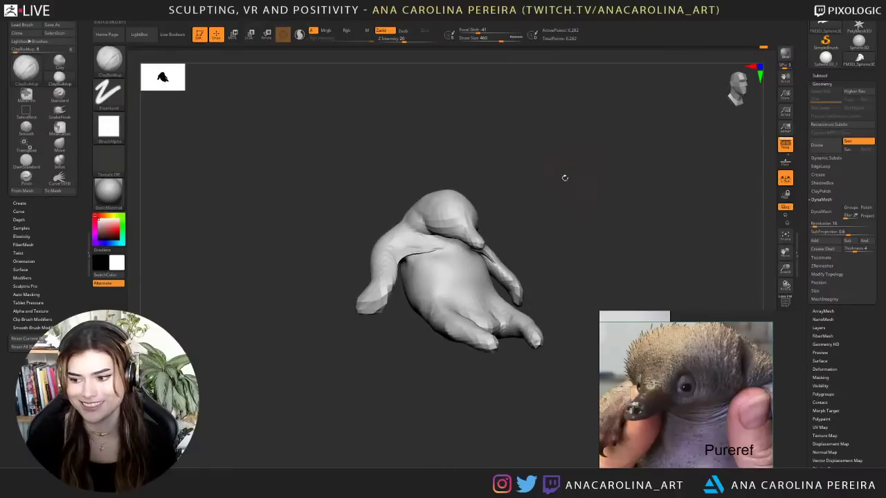
mouse_move(611, 201)
left_mouse_down()
mouse_move(579, 194)
mouse_move(652, 198)
mouse_move(650, 179)
mouse_move(651, 199)
mouse_move(664, 201)
mouse_move(569, 219)
left_mouse_up()
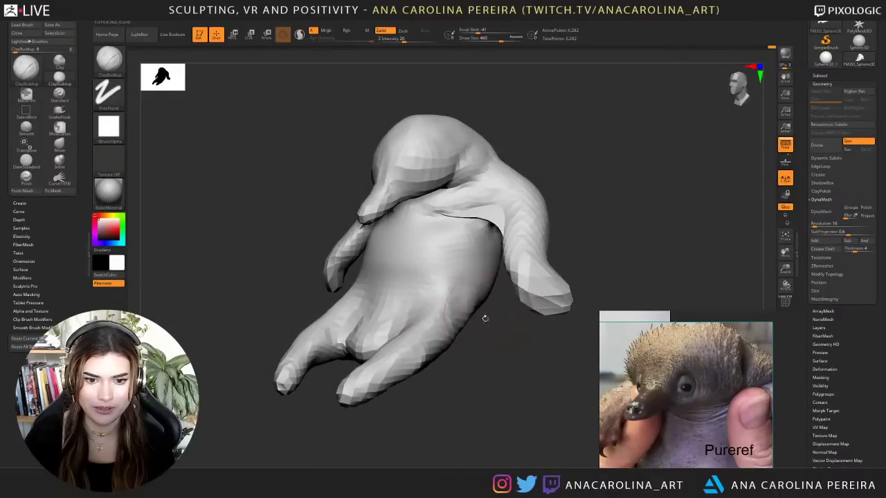
mouse_move(485, 318)
left_mouse_down()
mouse_move(518, 320)
mouse_move(490, 336)
left_mouse_up()
- Pinch the edge where the side of the belly meets the hind leg with the Pinch brush at draw size 460
key("b")
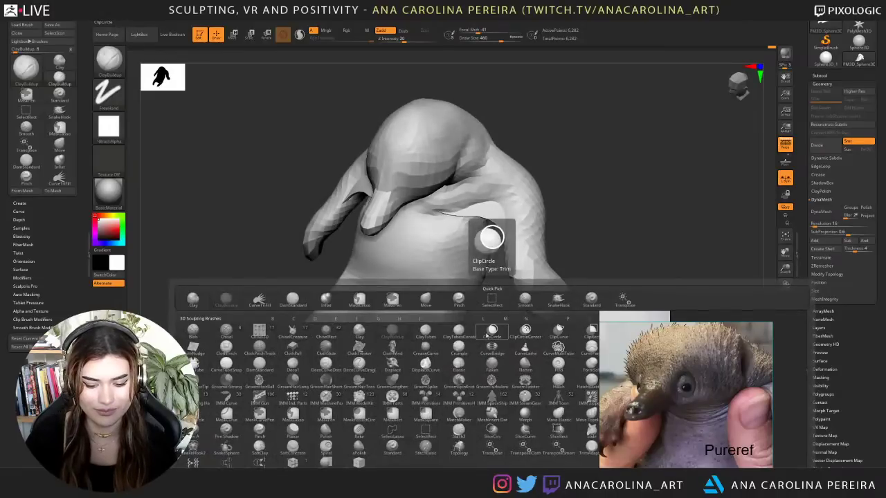
left_click(489, 332)
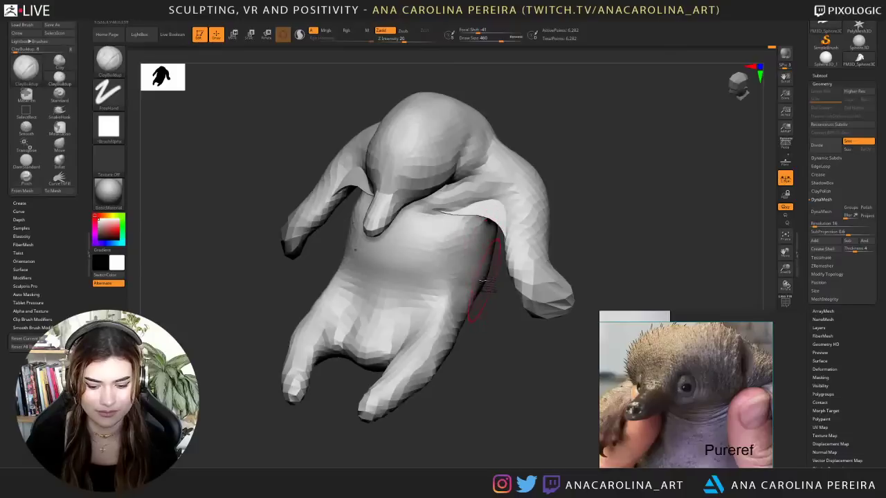
key("p")
key("b")
key("p")
key("i")
left_click_drag(482, 327, 466, 301)
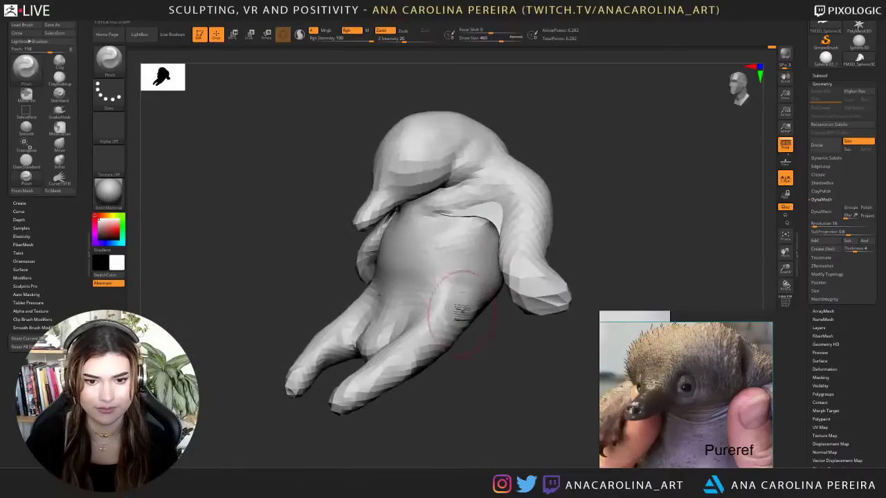
mouse_move(453, 364)
left_mouse_down()
mouse_move(510, 361)
mouse_move(503, 425)
mouse_move(475, 413)
mouse_move(504, 451)
mouse_move(532, 423)
left_mouse_up()
mouse_move(532, 424)
right_mouse_down()
mouse_move(508, 416)
mouse_move(517, 414)
right_mouse_up()
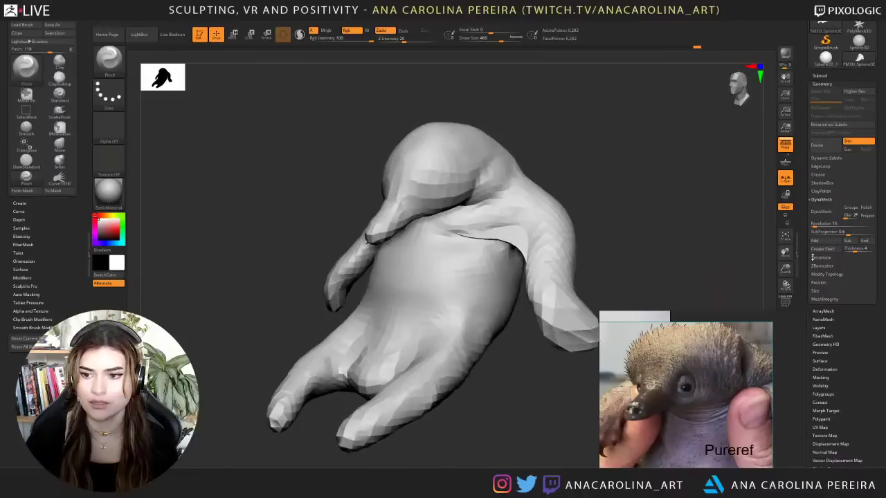
- Remesh the figure with DynaMesh at resolution 32 with Groups enabled, and display the polygroup wireframe
left_click(850, 208)
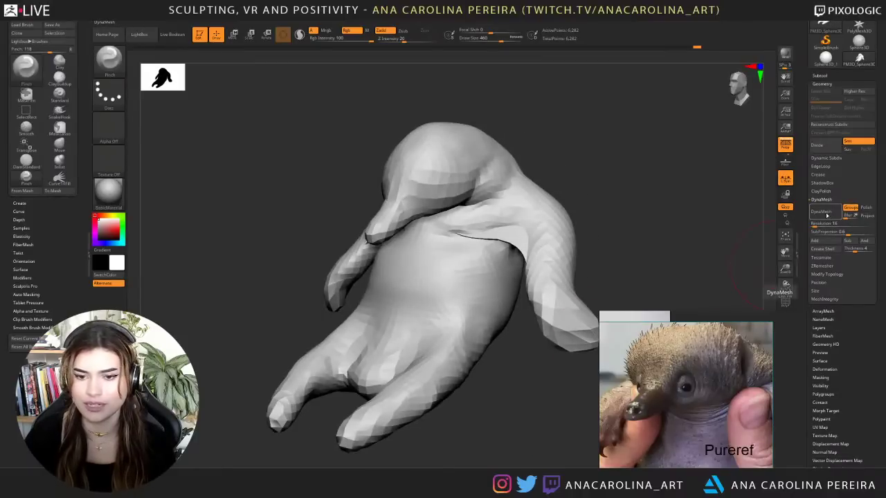
mouse_move(558, 240)
right_mouse_down()
mouse_move(616, 158)
mouse_move(511, 192)
right_mouse_up()
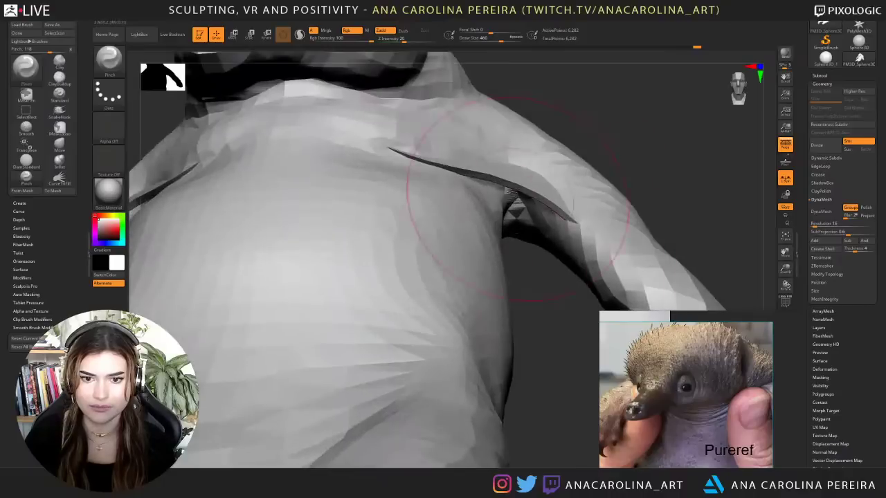
mouse_move(570, 162)
right_mouse_down("ctrl")
mouse_move(583, 79)
mouse_move(551, 184)
mouse_move(564, 167)
mouse_move(673, 212)
right_mouse_up("ctrl")
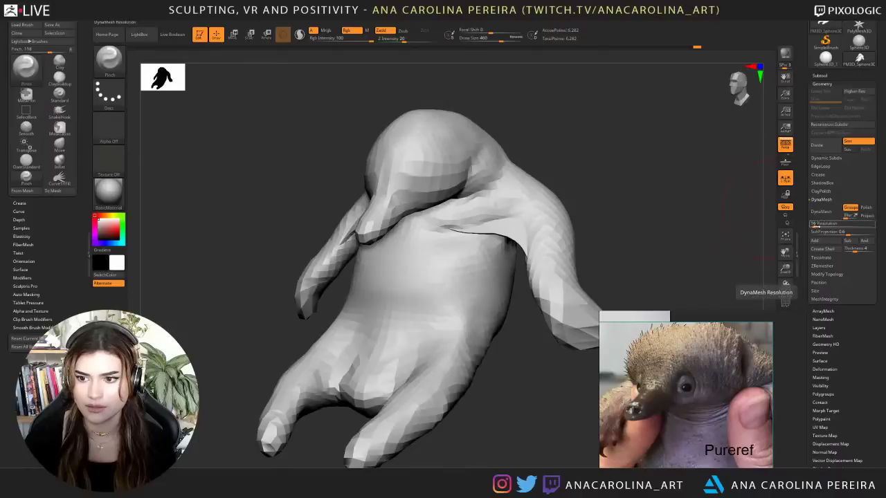
left_click(819, 224)
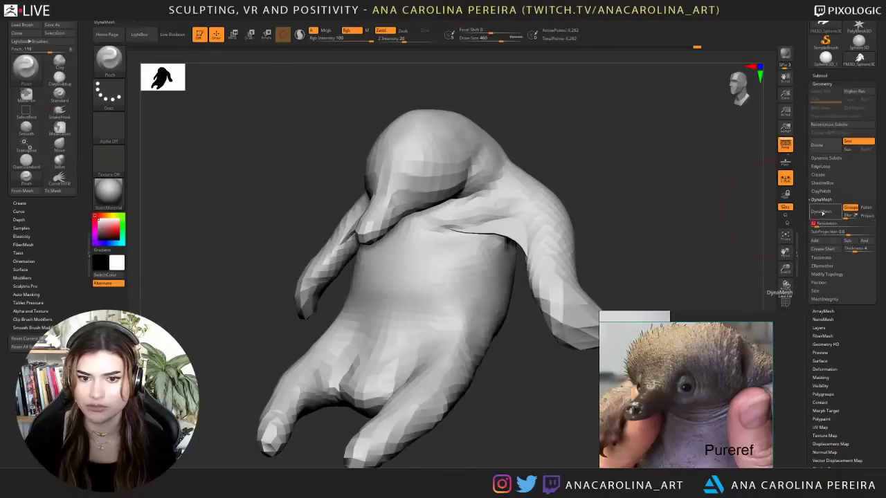
left_click(822, 214)
mouse_move(650, 263)
left_mouse_down()
mouse_move(666, 245)
mouse_move(700, 241)
mouse_move(693, 178)
mouse_move(670, 194)
left_mouse_up()
left_click(785, 305)
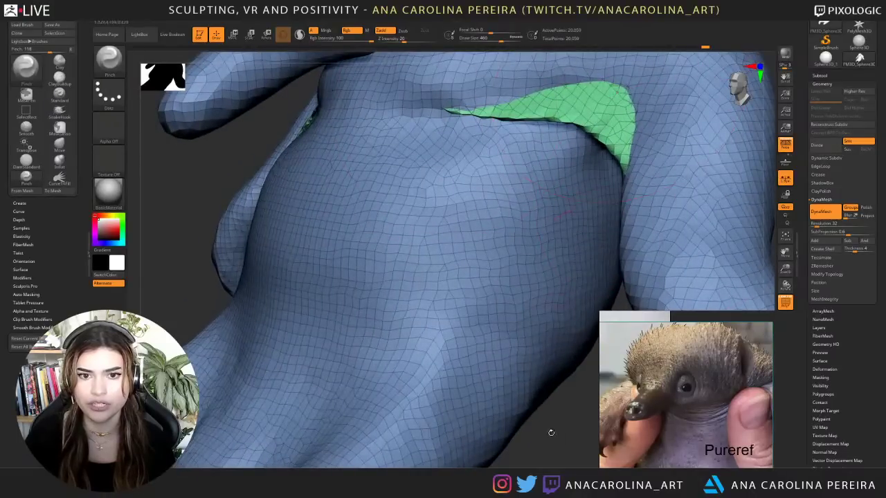
mouse_move(551, 433)
left_mouse_down()
mouse_move(556, 370)
mouse_move(569, 426)
left_mouse_up()
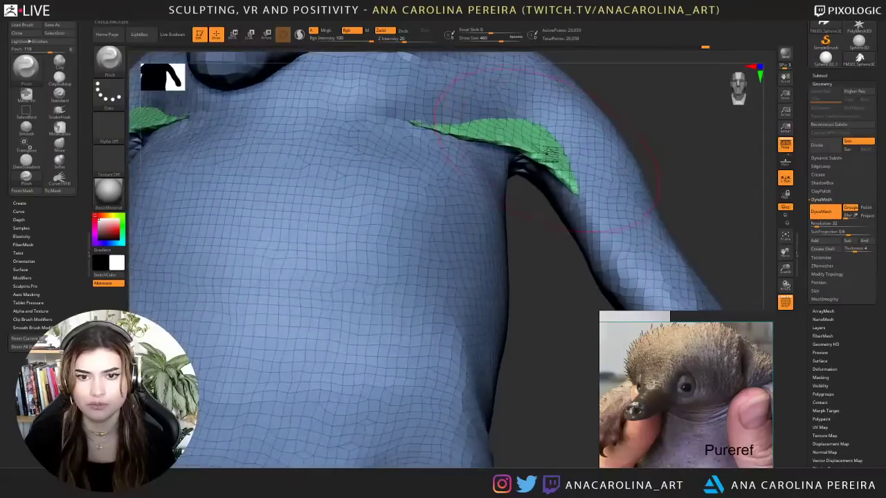
- Try to pull the green armpit patch toward the arm with the Move Topological brush
key("b")
key("m")
key("t")
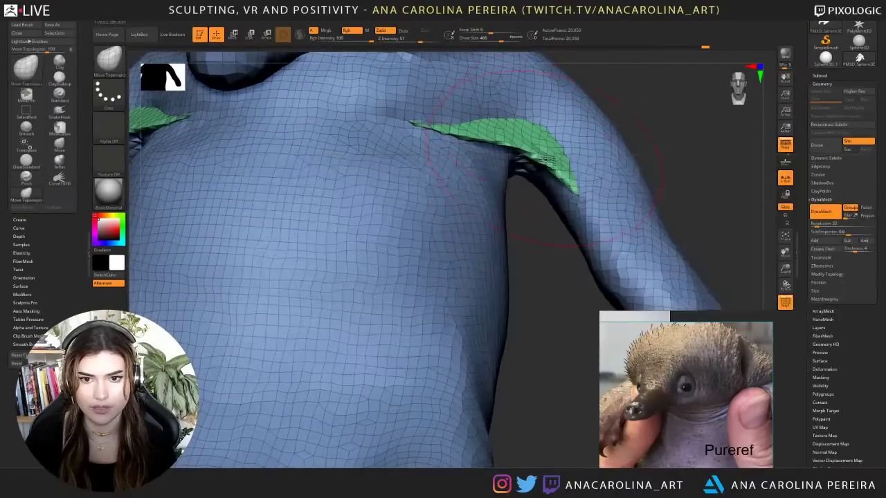
mouse_move(548, 166)
left_mouse_down()
mouse_move(581, 119)
mouse_move(545, 227)
mouse_move(547, 219)
mouse_move(597, 238)
mouse_move(627, 225)
left_mouse_up()
key("ctrl+z")
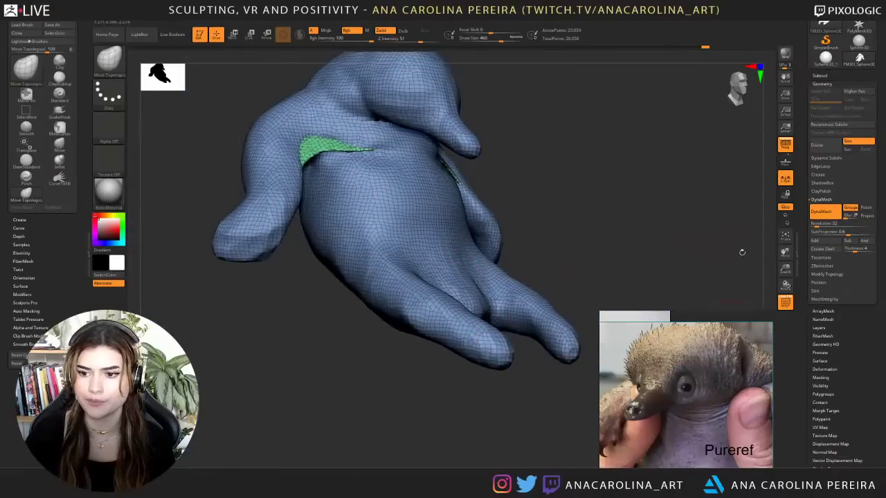
- Hide the polygroup wireframe and bring the whole figure back into a front three-quarter view
left_click(785, 302)
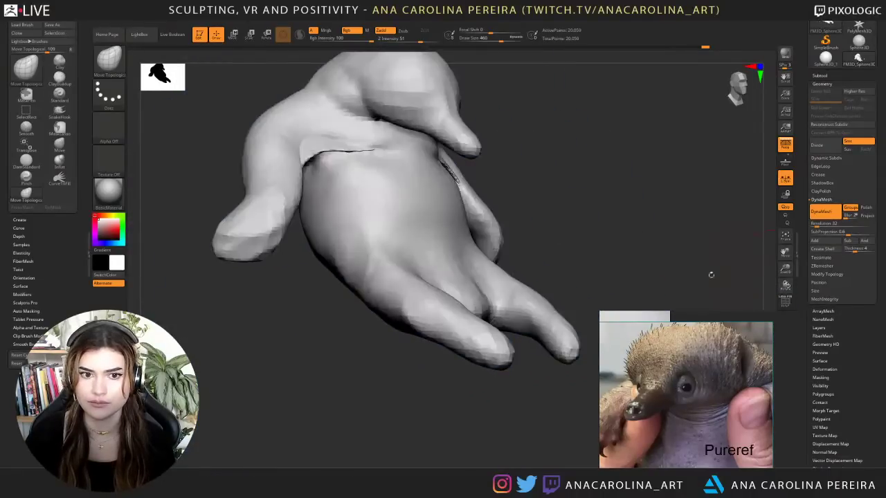
left_click_drag(711, 275, 649, 216)
left_click_drag(649, 216, 683, 185)
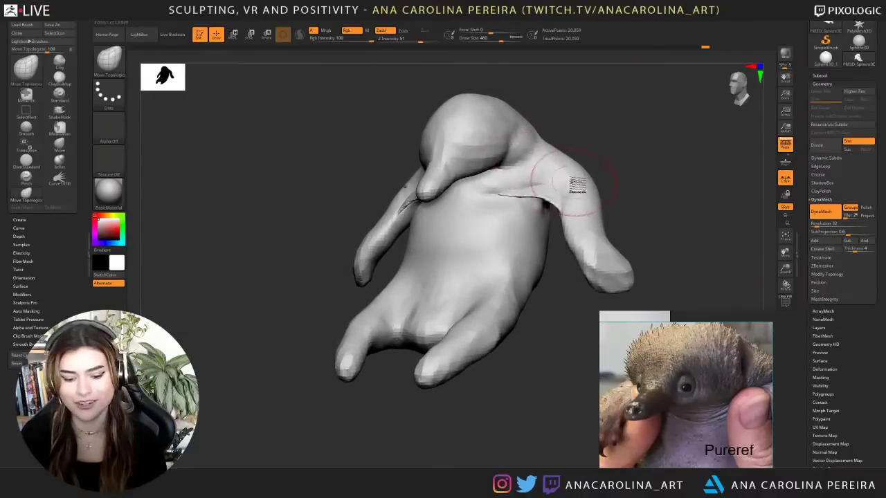
- Smooth the faceted surface of the shoulder, head, belly and hind legs at draw size 460
key("b")
key("c")
key("b")
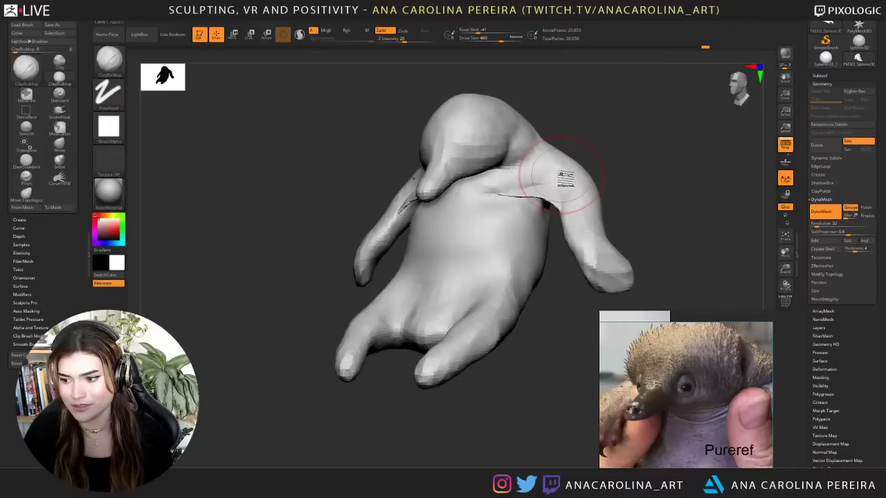
mouse_move(626, 123)
left_mouse_down()
mouse_move(638, 164)
mouse_move(609, 193)
left_mouse_up()
key("b")
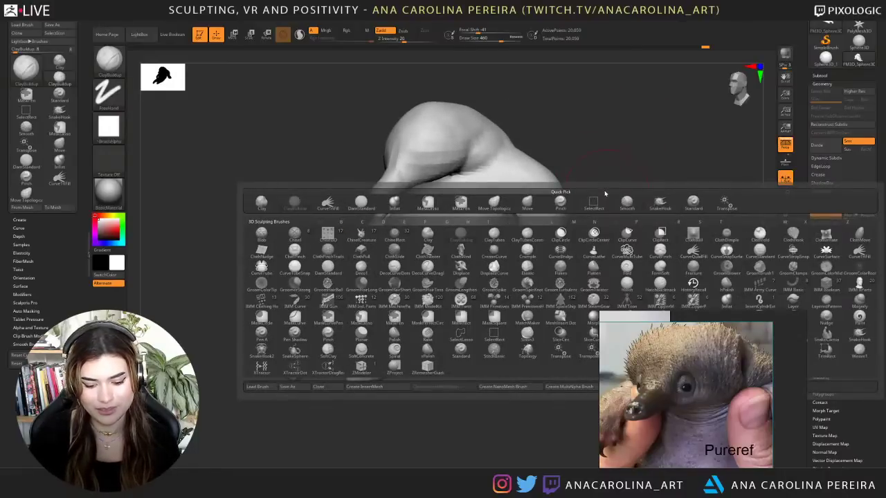
key("c")
key("b")
left_click_drag(562, 256, 536, 182, "shift")
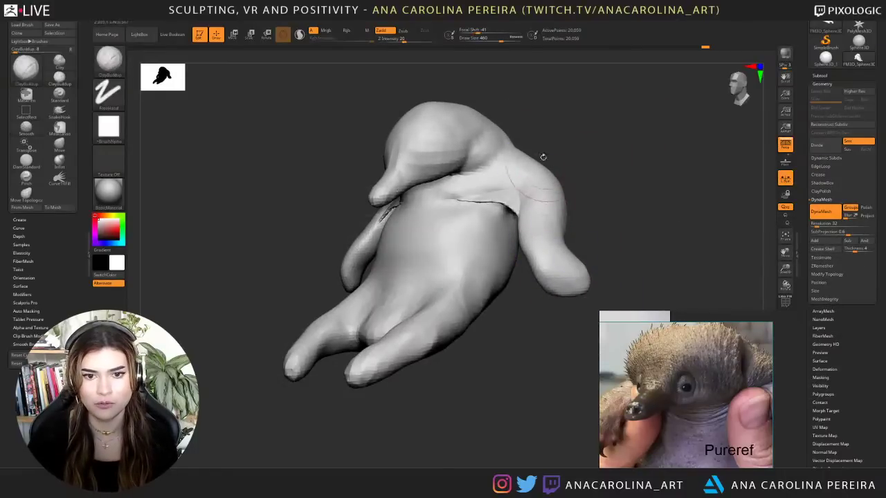
mouse_move(484, 155)
left_mouse_down("shift")
mouse_move(395, 174)
mouse_move(486, 258)
mouse_move(410, 349)
left_mouse_up("shift")
left_click_drag(435, 393, 477, 389)
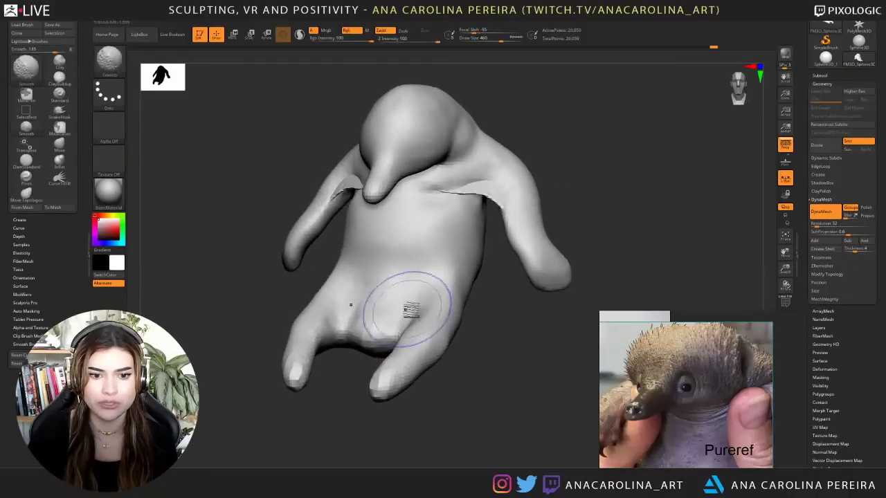
mouse_move(406, 309)
left_mouse_down("shift")
mouse_move(386, 298)
mouse_move(445, 232)
mouse_move(484, 234)
left_mouse_up("shift")
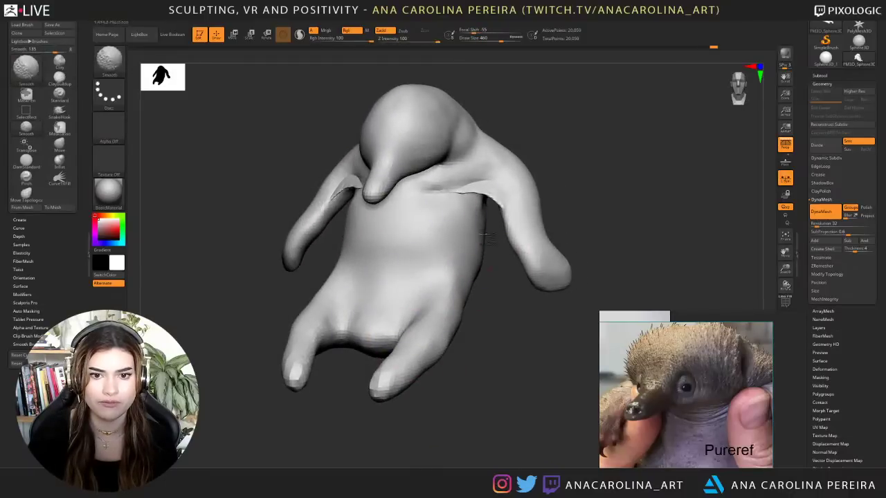
- Isolate the armpit polygroup, mask it, and show the rest of the figure again
key("space")
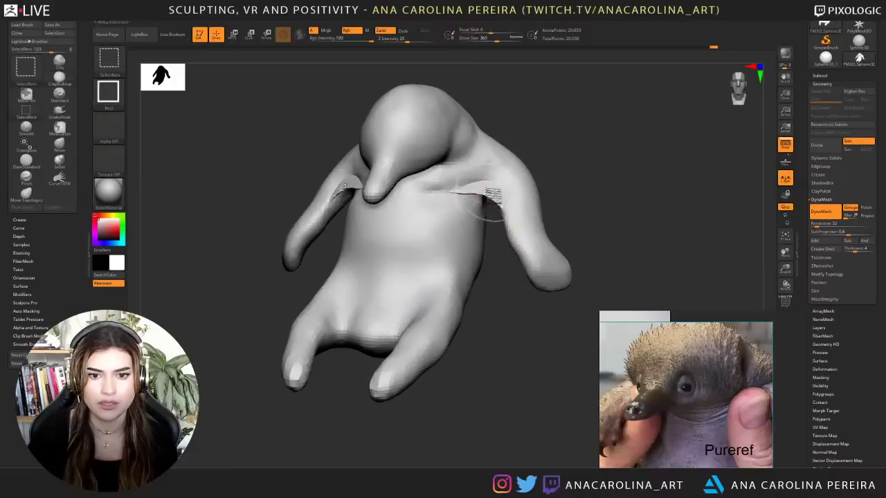
left_click(493, 192, "ctrl+shift")
mouse_move(459, 129)
left_mouse_down("ctrl")
mouse_move(560, 180)
mouse_move(519, 164)
left_mouse_up("ctrl")
left_click(601, 178, "ctrl+shift")
mouse_move(512, 241)
left_mouse_down()
mouse_move(517, 300)
mouse_move(556, 265)
left_mouse_up()
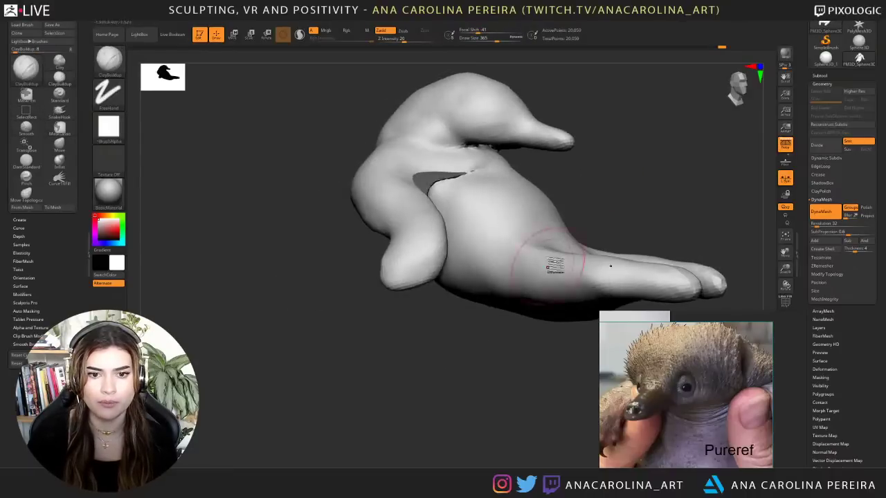
- Smooth the lower body and hind legs with a larger draw size of 734
key("s")
mouse_move(640, 236)
left_mouse_down("alt")
mouse_move(626, 167)
mouse_move(593, 175)
mouse_move(603, 132)
left_mouse_up("alt")
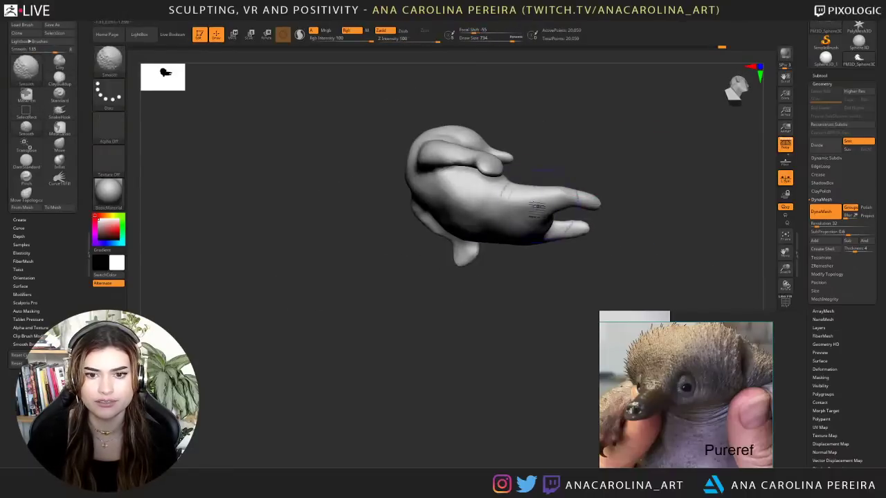
mouse_move(508, 269)
left_mouse_down()
mouse_move(441, 326)
mouse_move(475, 316)
mouse_move(499, 334)
mouse_move(477, 324)
left_mouse_up()
left_click_drag(401, 319, 386, 324, "shift")
mouse_move(471, 353)
left_mouse_down()
mouse_move(540, 369)
mouse_move(556, 359)
mouse_move(552, 350)
left_mouse_up()
- Adjust the front limb near its paw with the Move brush, then reduce the draw size
key("b")
key("m")
key("v")
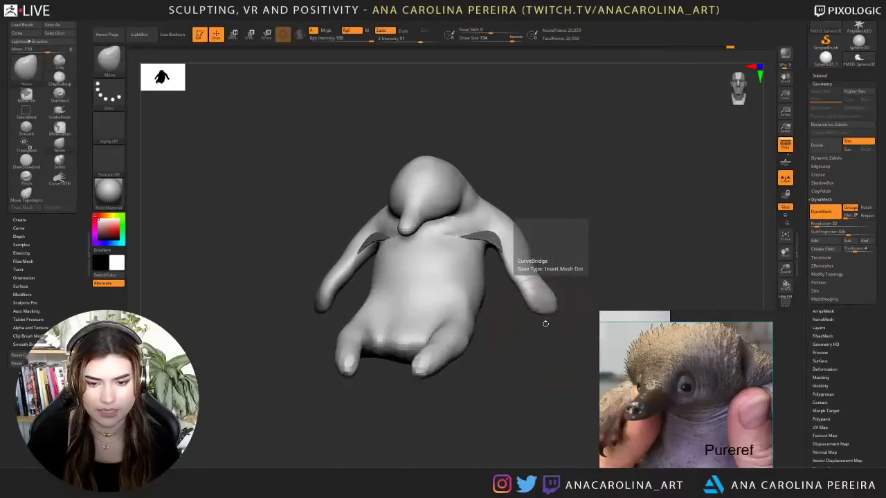
key("s")
left_click_drag(552, 280, 544, 279)
mouse_move(517, 304)
left_mouse_down()
mouse_move(524, 295)
mouse_move(538, 313)
mouse_move(529, 292)
mouse_move(521, 293)
mouse_move(542, 326)
mouse_move(584, 299)
mouse_move(572, 262)
left_mouse_up()
key("s")
- Bring the photo of the curled-up baby echidna lying in a hand into view on the PureRef board
scroll(640, 342, "down", 5)
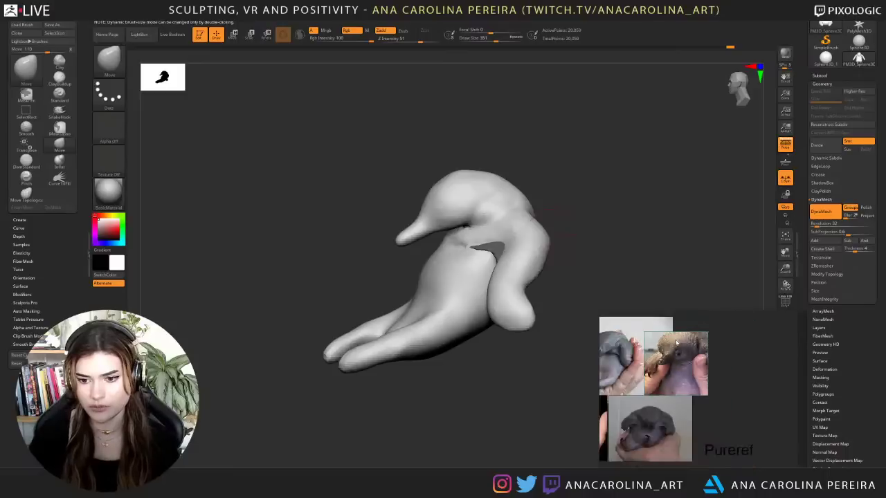
middle_click_drag(636, 346, 715, 357)
scroll(715, 357, "up", 4)
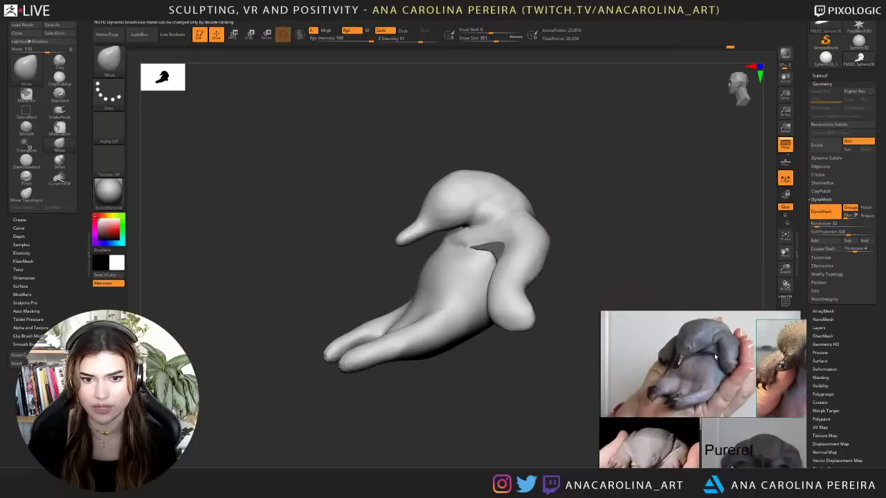
- Carve the creases between the hind legs and the lower belly with the DamStandard brush at draw size 835
mouse_move(549, 168)
left_mouse_down()
mouse_move(587, 160)
mouse_move(598, 165)
mouse_move(593, 183)
mouse_move(627, 193)
mouse_move(601, 206)
mouse_move(547, 207)
left_mouse_up()
key("b")
key("d")
key("s")
key("space")
key("space")
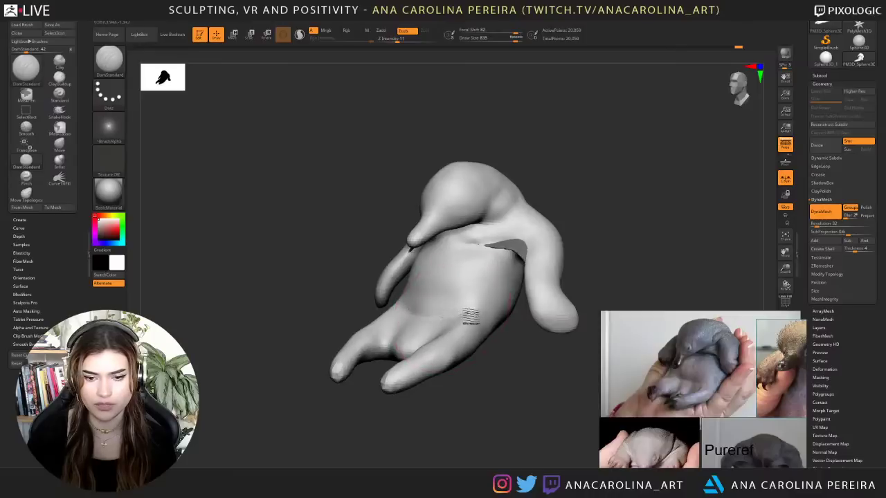
mouse_move(458, 402)
left_mouse_down()
mouse_move(487, 415)
mouse_move(453, 418)
left_mouse_up()
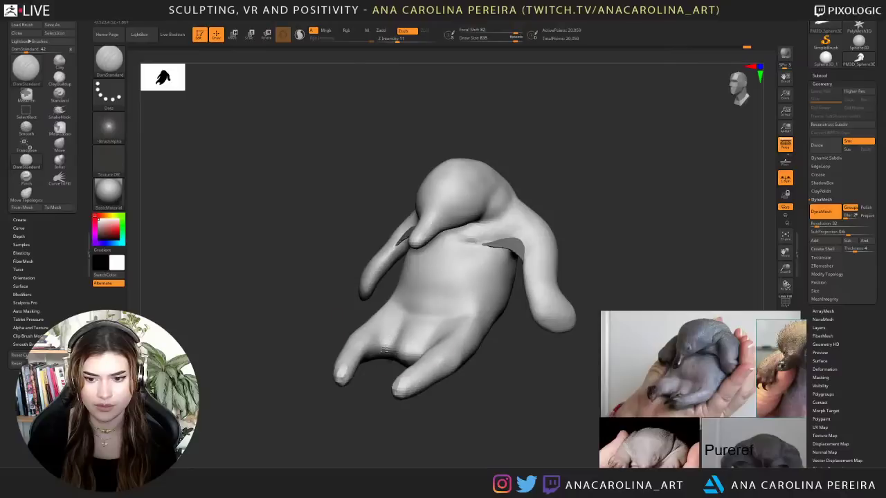
mouse_move(374, 374)
left_mouse_down()
mouse_move(394, 362)
mouse_move(407, 319)
mouse_move(406, 365)
left_mouse_up()
mouse_move(404, 327)
left_mouse_down()
mouse_move(409, 403)
mouse_move(413, 388)
mouse_move(393, 395)
mouse_move(397, 409)
left_mouse_up()
- Reshape the groin and inner thighs with the Move brush at draw size 386
key("b")
key("m")
key("v")
key("space")
mouse_move(398, 374)
left_mouse_down()
mouse_move(415, 365)
mouse_move(401, 386)
mouse_move(443, 362)
mouse_move(443, 387)
left_mouse_up()
key("space")
left_click_drag(453, 342, 447, 342)
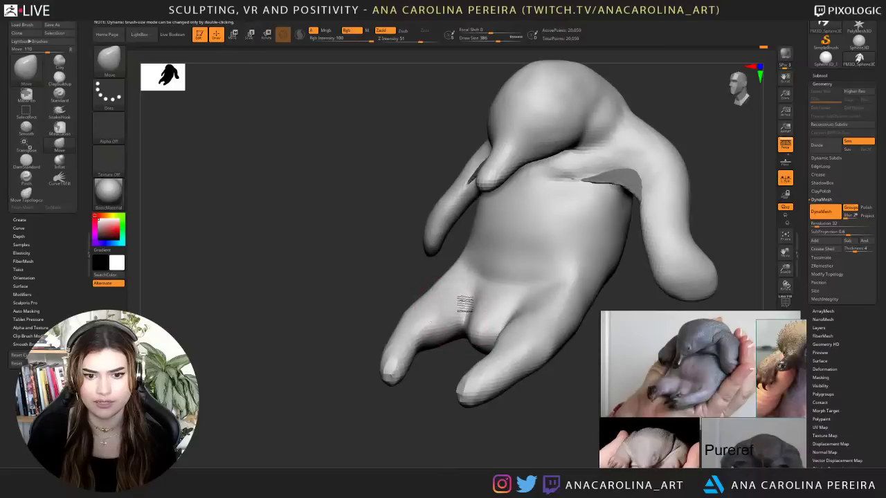
- Undo the last Move strokes around the groin and inner thighs
key("ctrl")
key("ctrl+z")
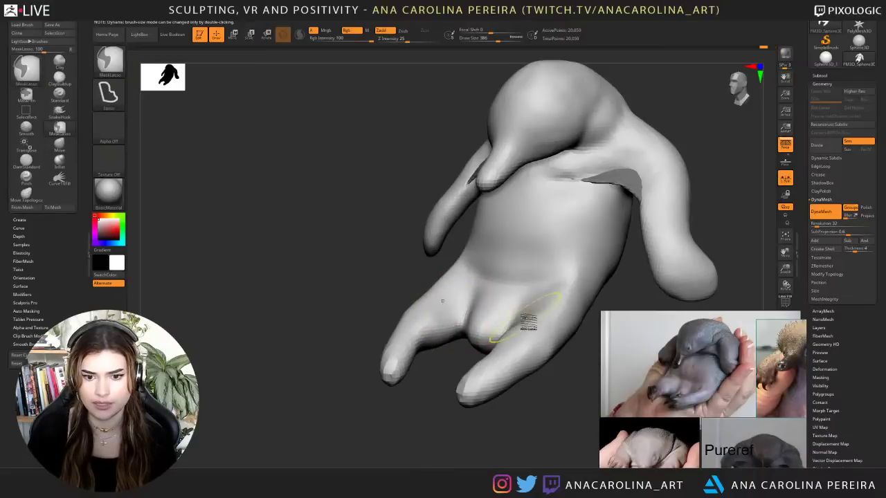
key("ctrl+z")
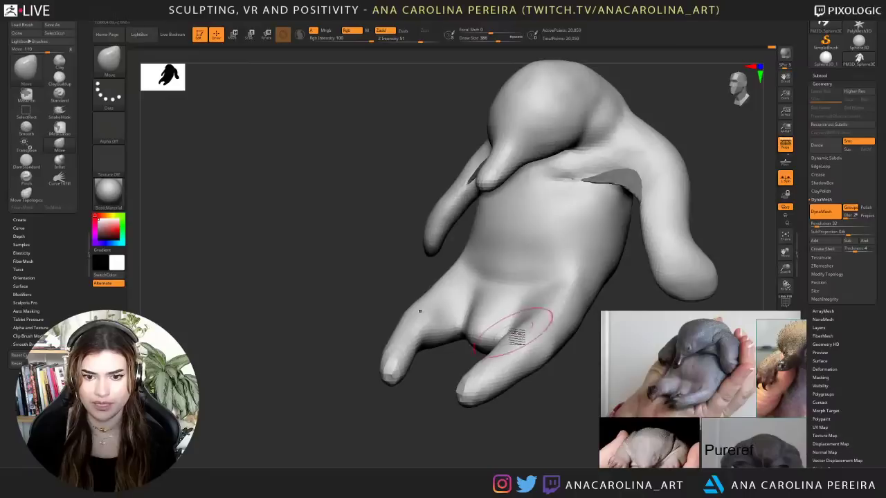
key("ctrl+z")
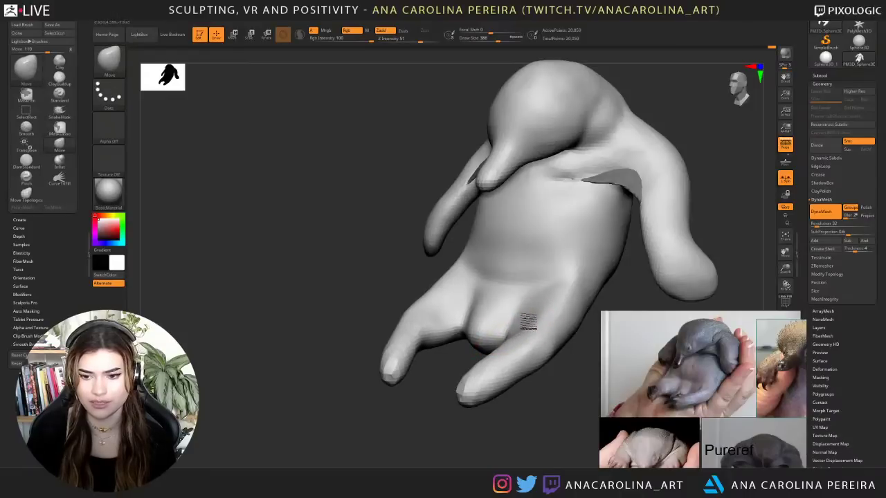
- Carve the fold where the belly meets the hind legs with the DamStandard brush at draw size 567
mouse_move(527, 403)
left_mouse_down()
mouse_move(535, 422)
mouse_move(519, 405)
left_mouse_up()
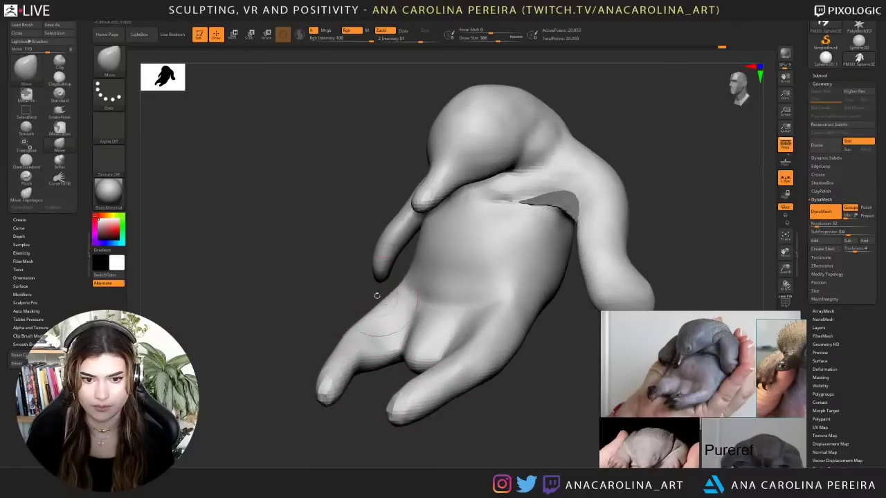
left_click_drag(375, 295, 383, 292)
key("b")
key("d")
key("s")
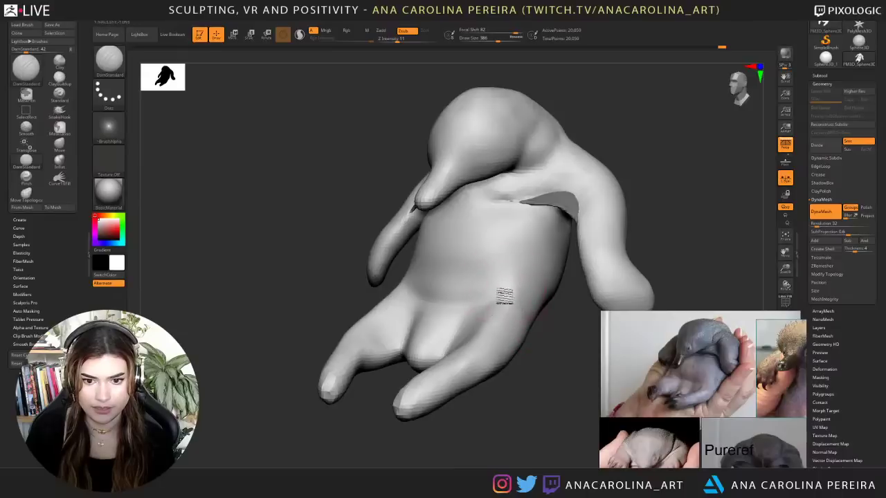
key("space")
left_click_drag(492, 305, 500, 301)
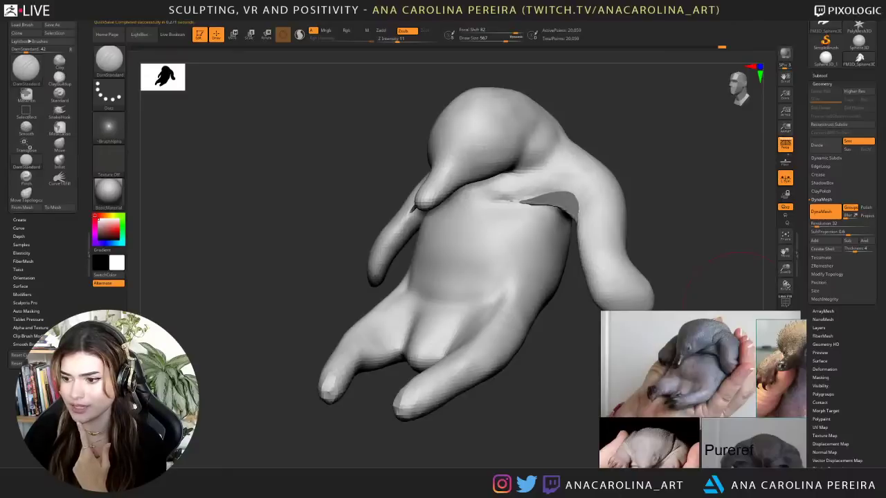
left_click_drag(662, 242, 672, 245)
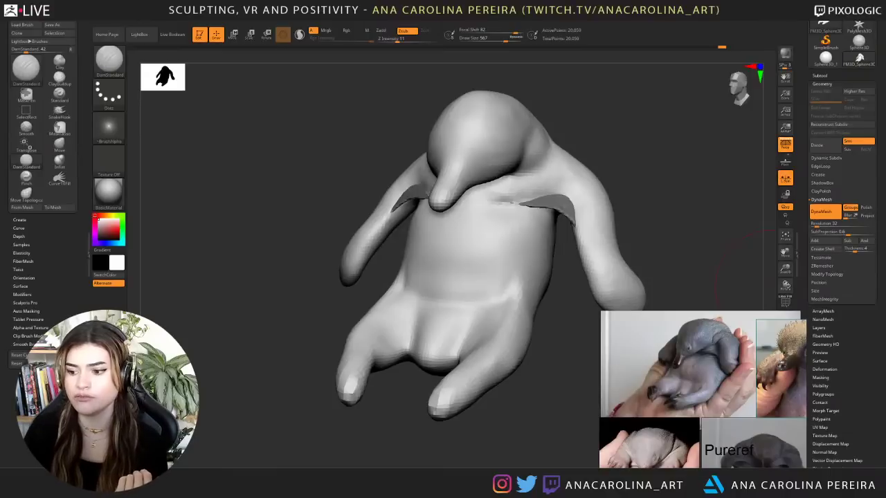
- Reshape the side of the torso next to the front limb with the Move brush at draw size 303
left_click_drag(699, 242, 739, 242)
left_click_drag(629, 163, 603, 168)
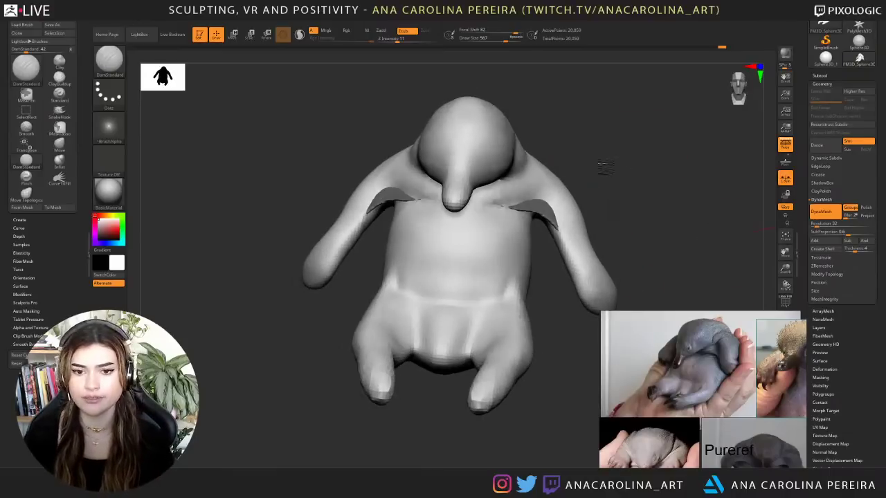
left_click_drag(631, 118, 573, 139)
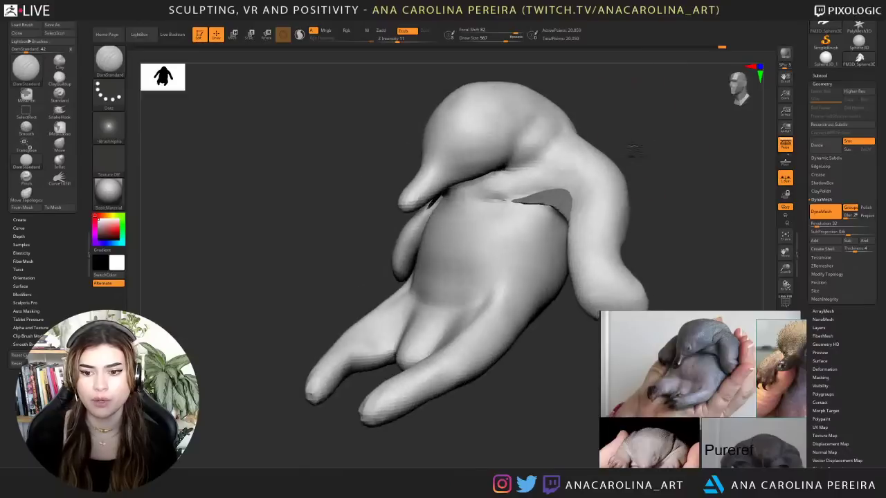
left_click_drag(633, 154, 578, 148)
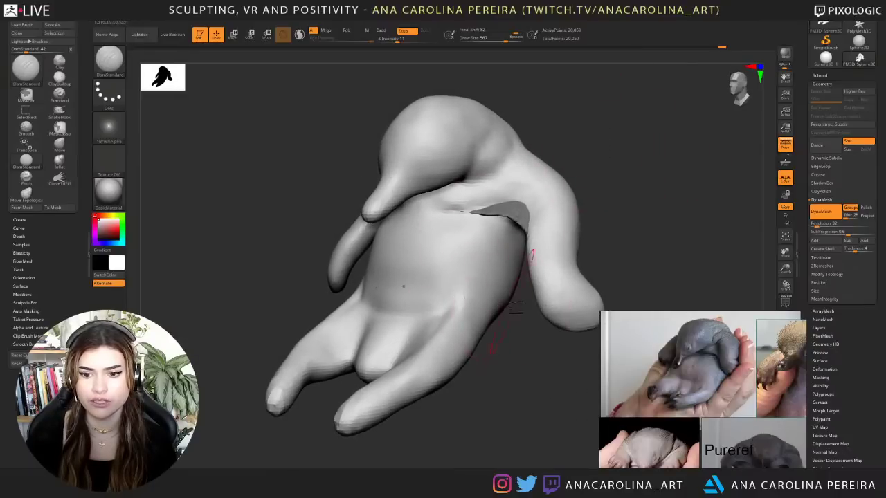
key("b")
key("m")
key("v")
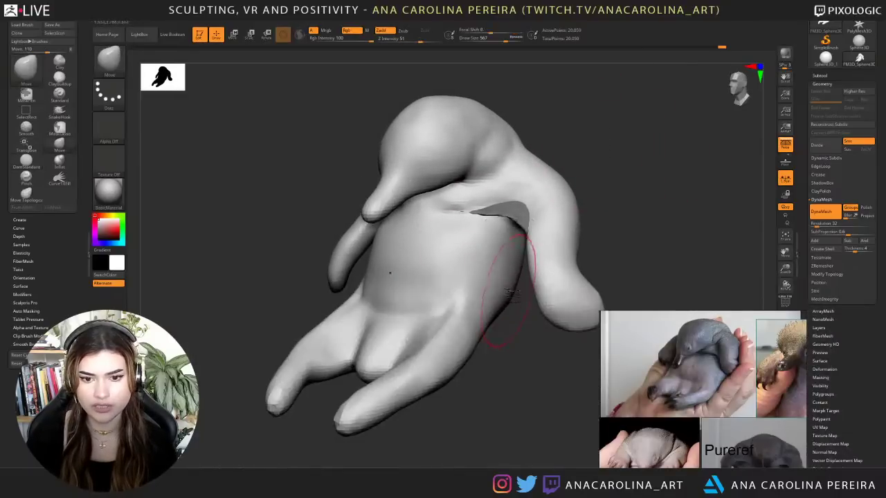
key("space")
mouse_move(513, 296)
left_mouse_down()
mouse_move(528, 300)
mouse_move(512, 283)
left_mouse_up()
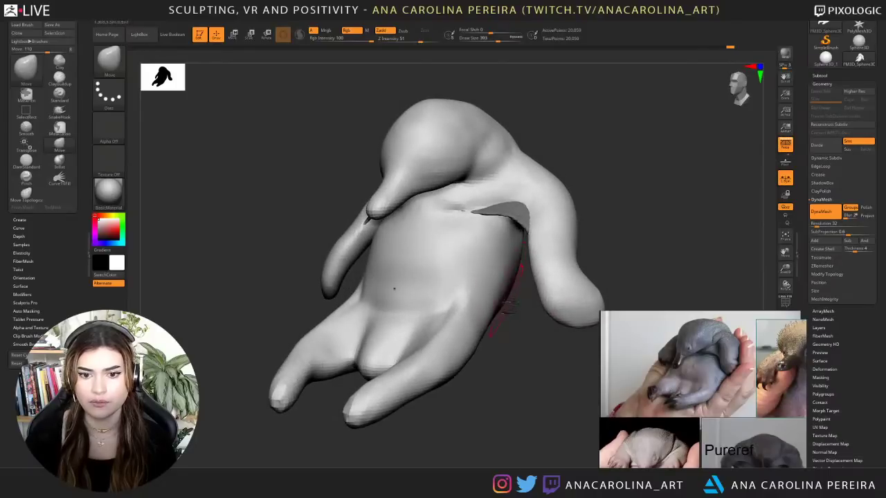
left_click_drag(513, 329, 562, 325)
- Set the Move brush's draw size to 525 and smooth the surface along the torso's side
key("space")
mouse_move(557, 251)
left_mouse_down()
mouse_move(577, 251)
mouse_move(559, 247)
left_mouse_up()
mouse_move(509, 311)
left_mouse_down("shift")
mouse_move(493, 325)
mouse_move(518, 315)
mouse_move(494, 325)
mouse_move(505, 310)
left_mouse_up("shift")
mouse_move(448, 415)
left_mouse_down()
mouse_move(510, 443)
mouse_move(535, 420)
mouse_move(521, 439)
mouse_move(540, 390)
mouse_move(534, 420)
left_mouse_up()
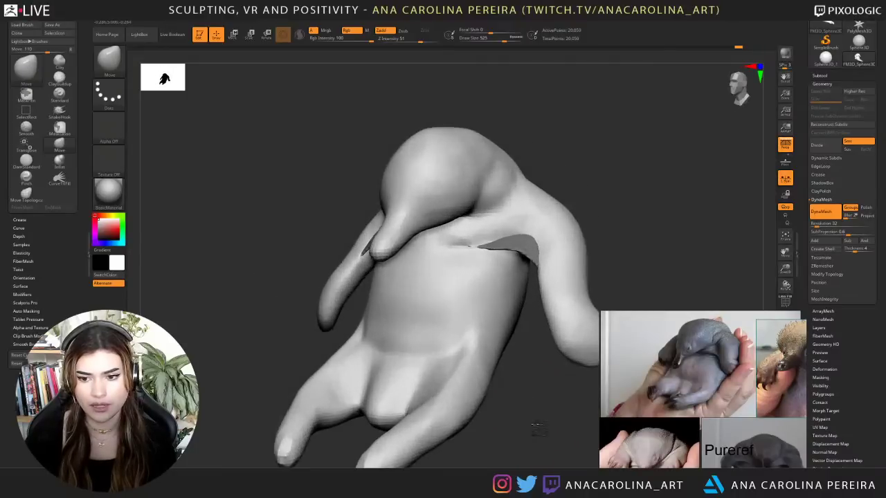
- Invert the mask to isolate the armpit webbing and reshape that webbing with the Move brush at draw size 525
key("b")
key("Escape")
left_click(520, 386, "ctrl")
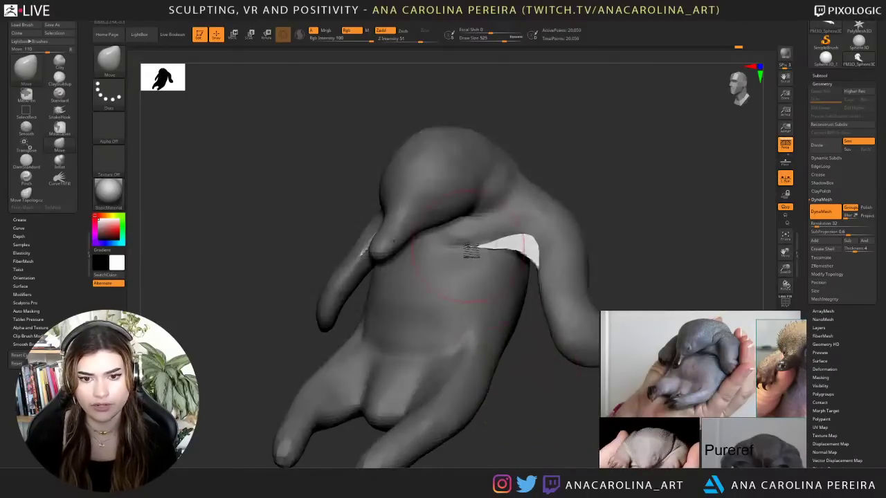
left_click_drag(476, 245, 479, 241)
left_click_drag(588, 166, 563, 209)
left_click_drag(479, 251, 476, 254)
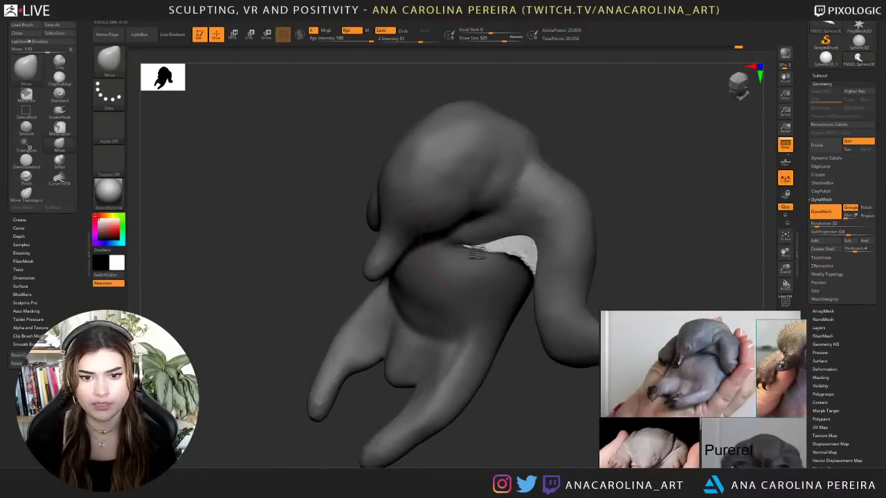
mouse_move(511, 335)
left_mouse_down()
mouse_move(523, 296)
mouse_move(562, 274)
left_mouse_up()
left_click_drag(476, 250, 466, 244)
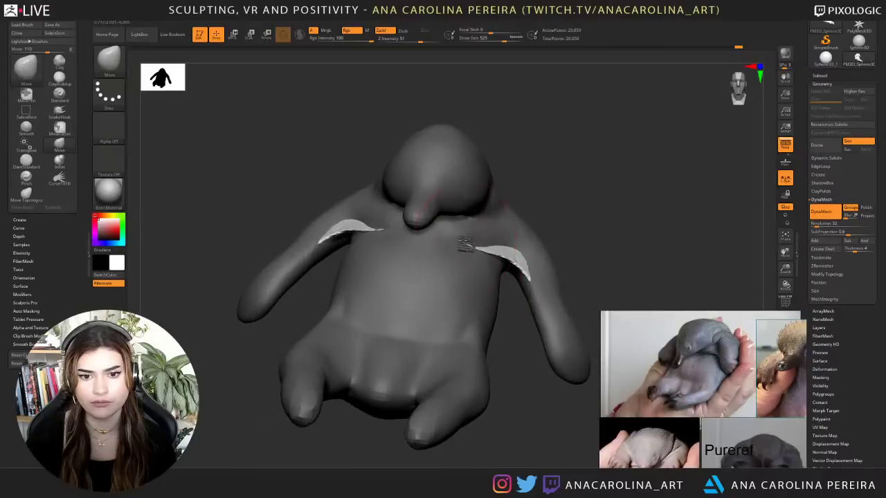
left_click_drag(540, 211, 545, 202)
right_click_drag(544, 202, 470, 240)
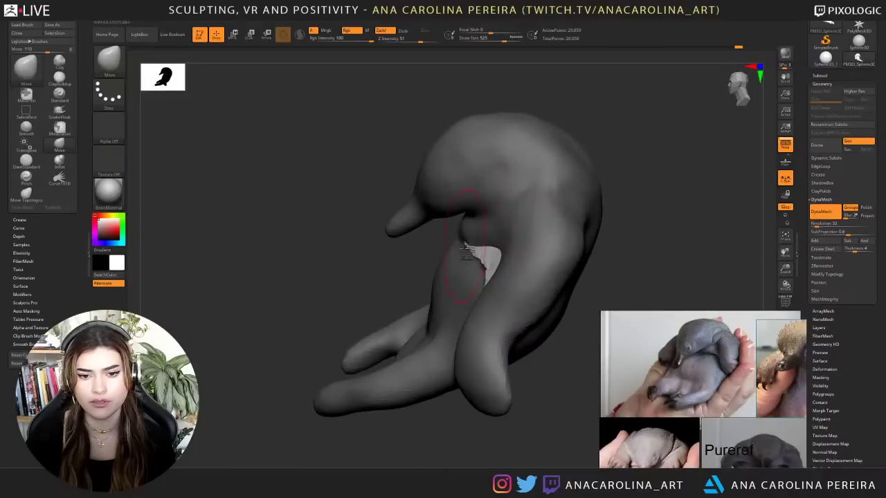
left_click_drag(390, 264, 477, 246)
- Clear the mask and check the armpits and front limbs from several angles
key("f")
mouse_move(553, 182)
left_mouse_down("ctrl")
mouse_move(563, 185)
mouse_move(558, 196)
left_mouse_up("ctrl")
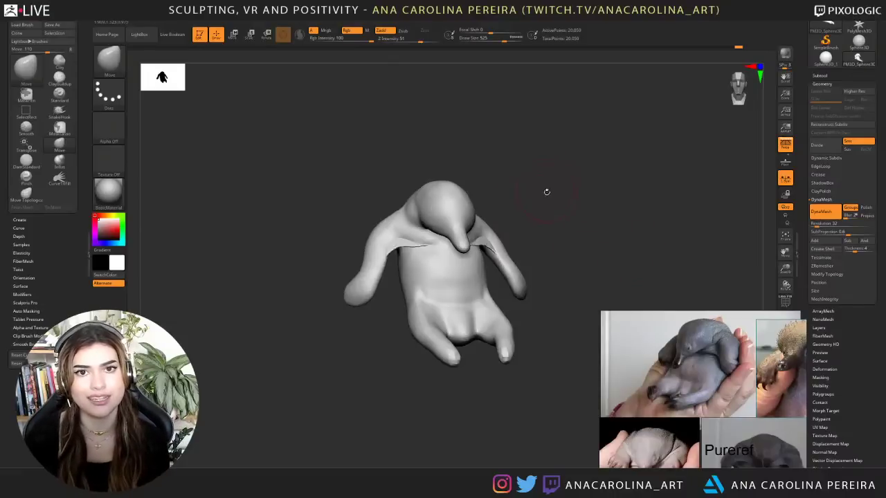
left_click_drag(560, 192, 547, 189)
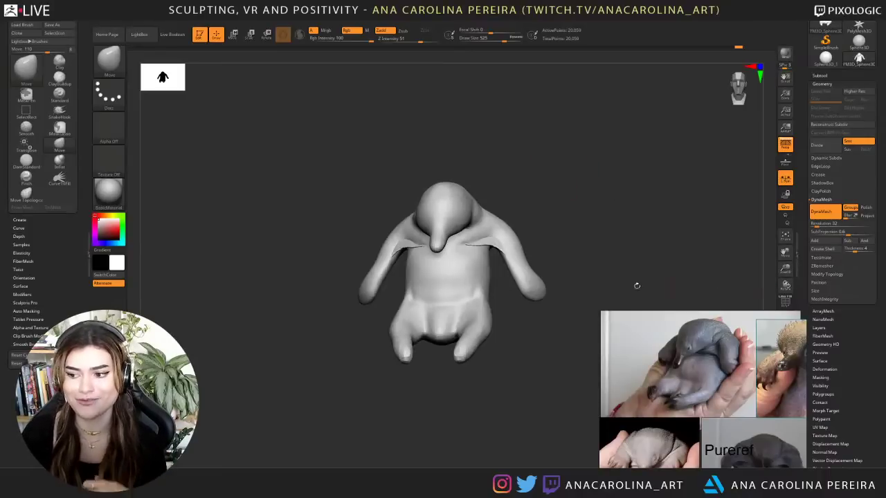
left_click_drag(630, 266, 623, 266)
left_click_drag(569, 198, 614, 198)
- Adjust the front limb's inner edge at the armpit with the Move Topological brush at draw size 525
key("b")
key("m")
key("v")
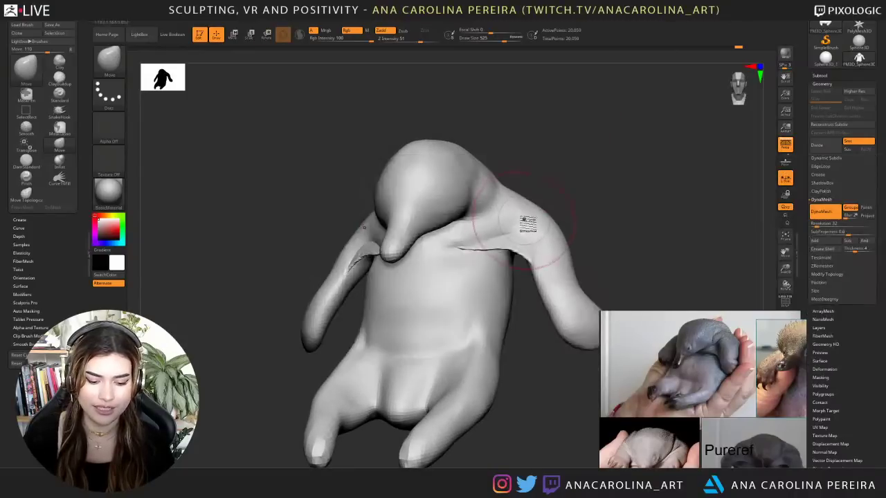
key("b")
key("m")
key("t")
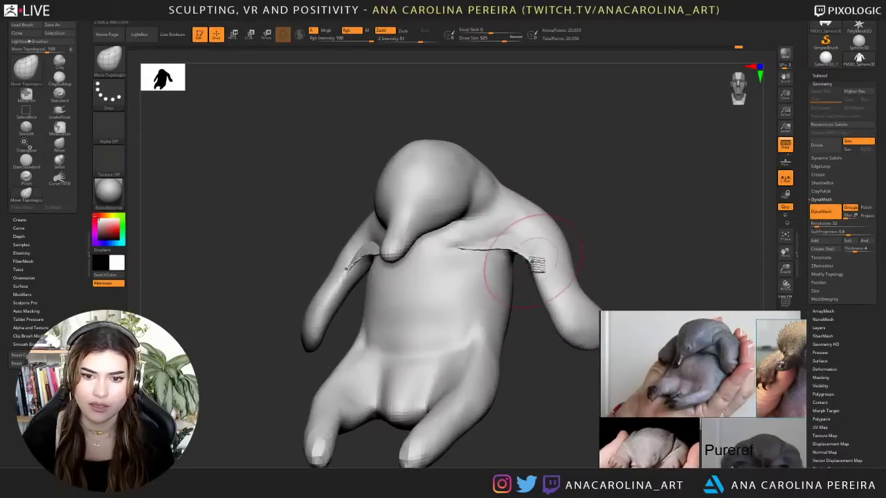
left_click_drag(533, 262, 533, 267)
left_click_drag(602, 216, 585, 196)
left_click_drag(533, 264, 527, 258)
mouse_move(582, 203)
left_mouse_down()
mouse_move(607, 241)
mouse_move(588, 226)
left_mouse_up()
- Enlarge the PureRef photo of the baby echidna curled up in a hand to study its shoulder
key("b")
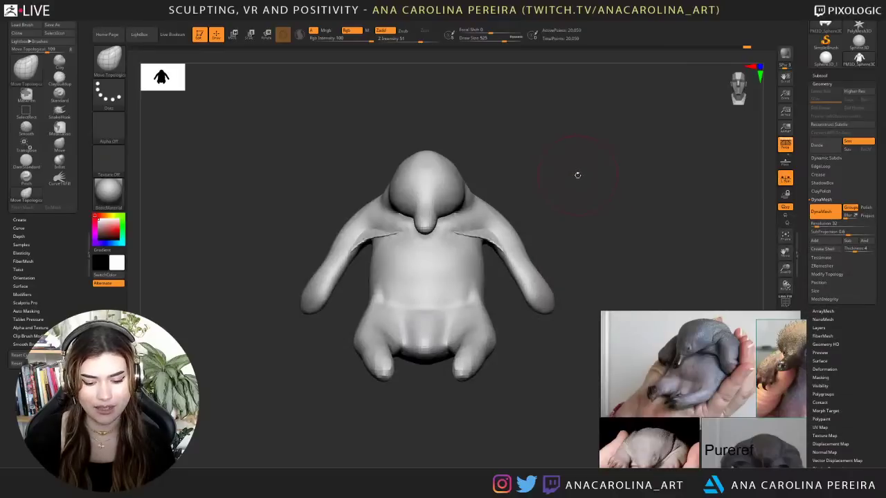
left_click_drag(577, 176, 562, 171)
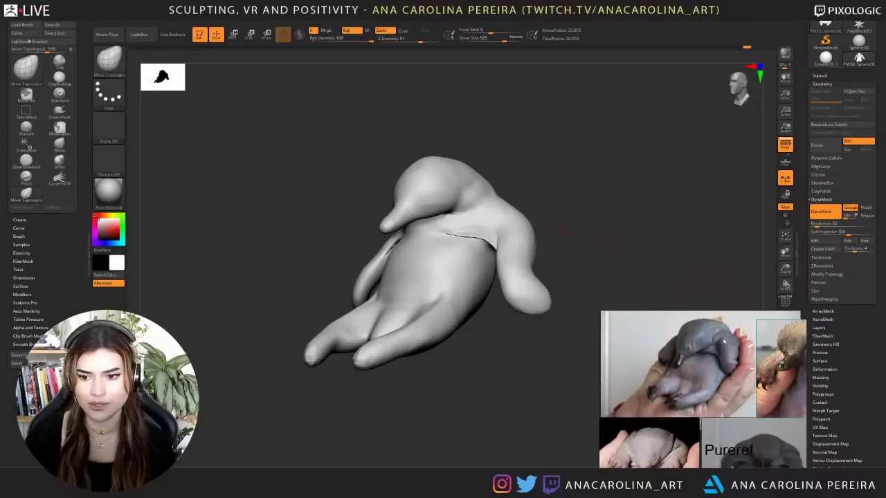
scroll(724, 341, "up", 1)
middle_click_drag(724, 341, 734, 366)
scroll(734, 367, "up", 1)
- Carve the crease between the head and the shoulder with the DamStandard brush at draw size 525
left_click_drag(564, 148, 578, 181)
key("b")
key("d")
key("s")
left_click_drag(451, 212, 443, 206)
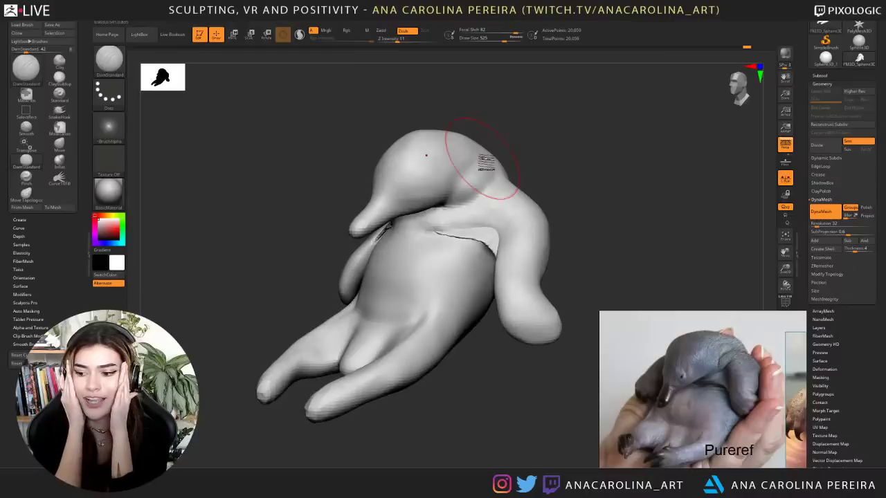
right_click_drag(480, 148, 486, 168)
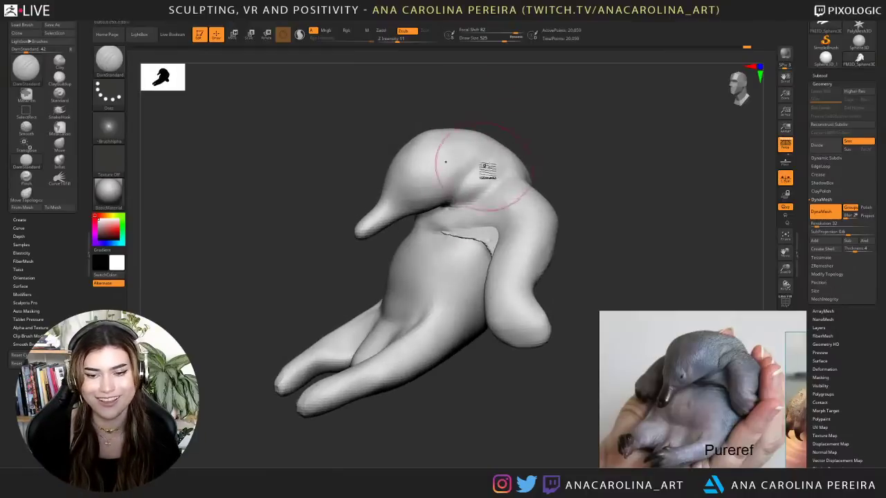
right_click_drag(525, 144, 519, 173)
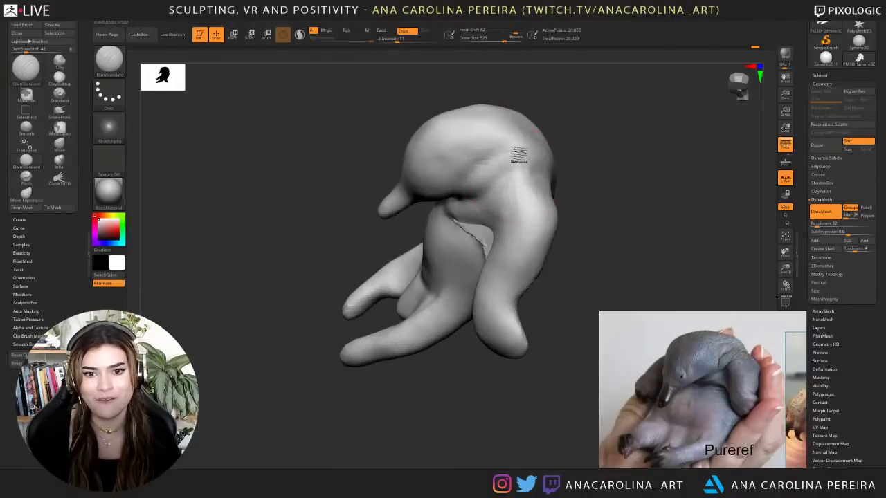
mouse_move(563, 128)
left_mouse_down()
mouse_move(569, 136)
mouse_move(562, 139)
left_mouse_up()
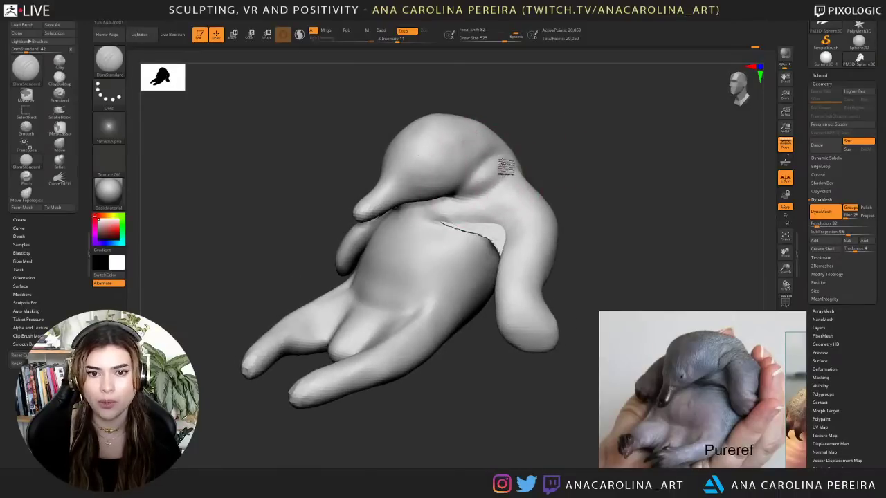
mouse_move(537, 154)
left_mouse_down()
mouse_move(574, 165)
mouse_move(538, 139)
mouse_move(567, 135)
mouse_move(531, 127)
mouse_move(516, 137)
left_mouse_up()
- Reshape the side of the neck behind the head with a smaller Move brush
key("b")
key("m")
key("v")
key("space")
left_click(486, 158)
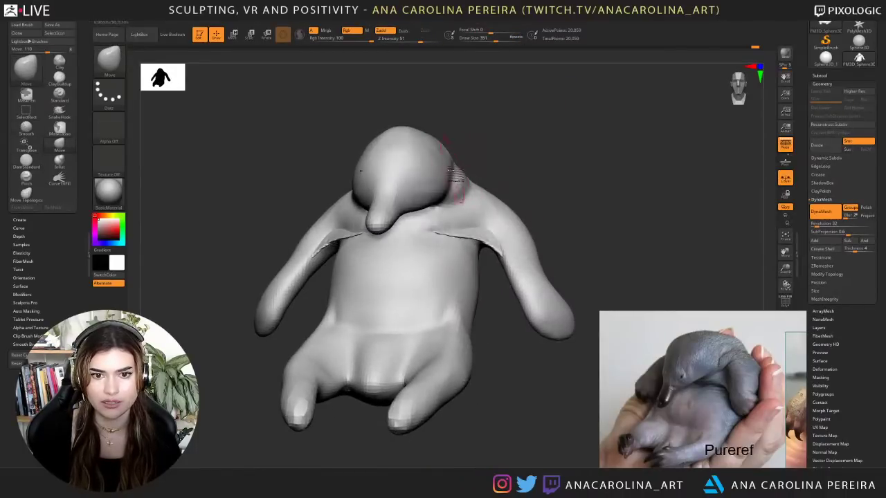
key("bracketright")
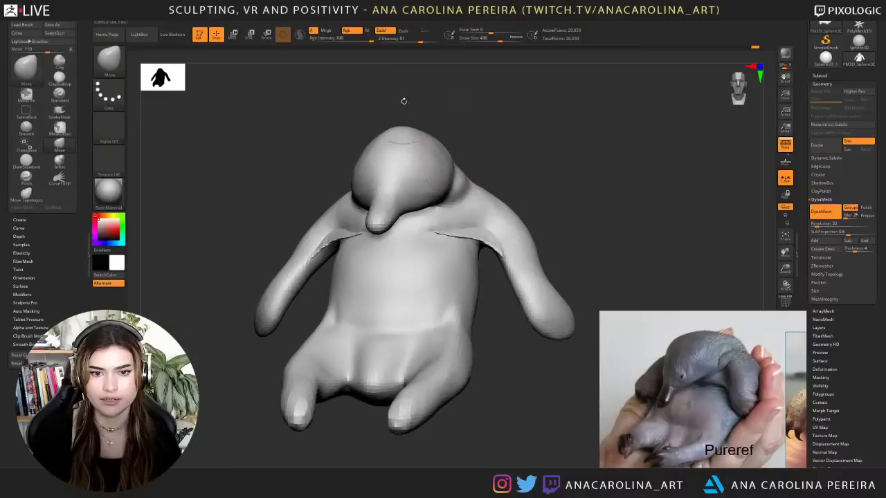
- Reshape the top of the head with the Move brush at draw size 542
key("space")
left_click(410, 147)
left_click_drag(406, 136, 408, 137)
mouse_move(492, 110)
left_mouse_down()
mouse_move(438, 114)
mouse_move(471, 109)
mouse_move(453, 122)
mouse_move(470, 123)
mouse_move(466, 114)
mouse_move(482, 111)
left_mouse_up()
- Bring up the front-view echidna photo in PureRef and reshape the head with the Move brush at draw size 794
scroll(720, 367, "down", 5)
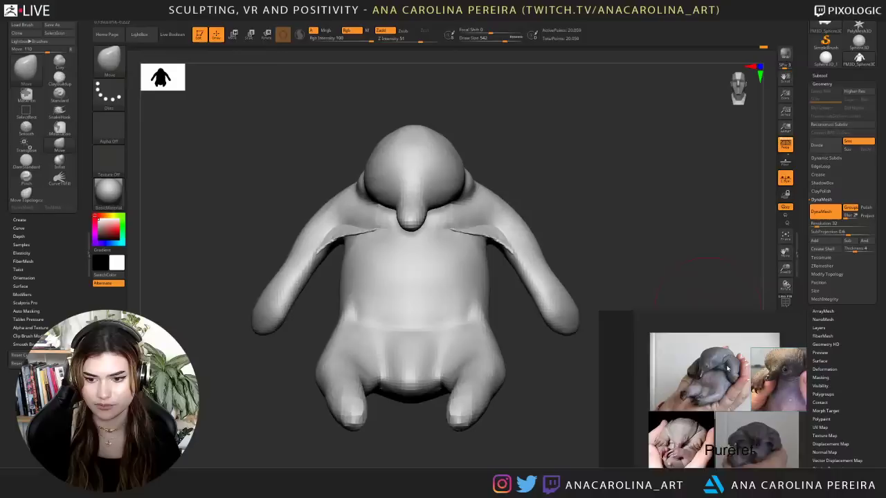
double_click(753, 450)
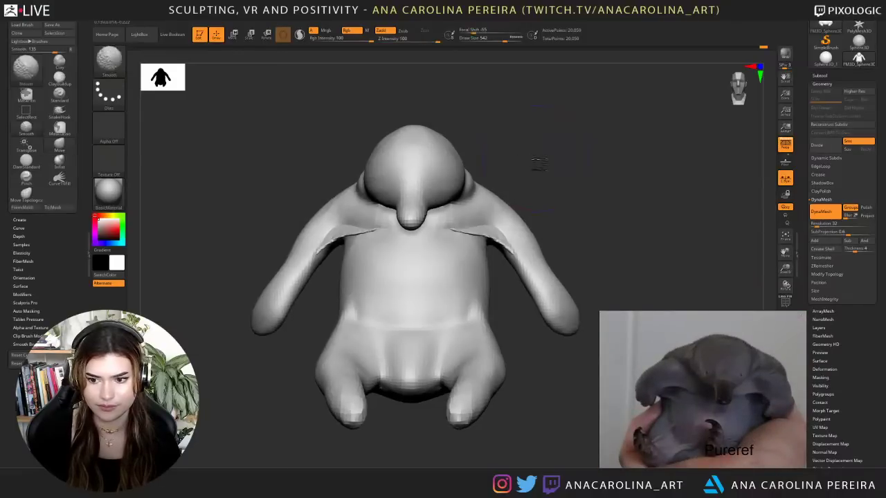
key("space")
mouse_move(473, 143)
left_mouse_down()
mouse_move(439, 145)
mouse_move(458, 137)
left_mouse_up()
mouse_move(496, 154)
left_mouse_down()
mouse_move(526, 141)
mouse_move(532, 160)
mouse_move(500, 148)
left_mouse_up()
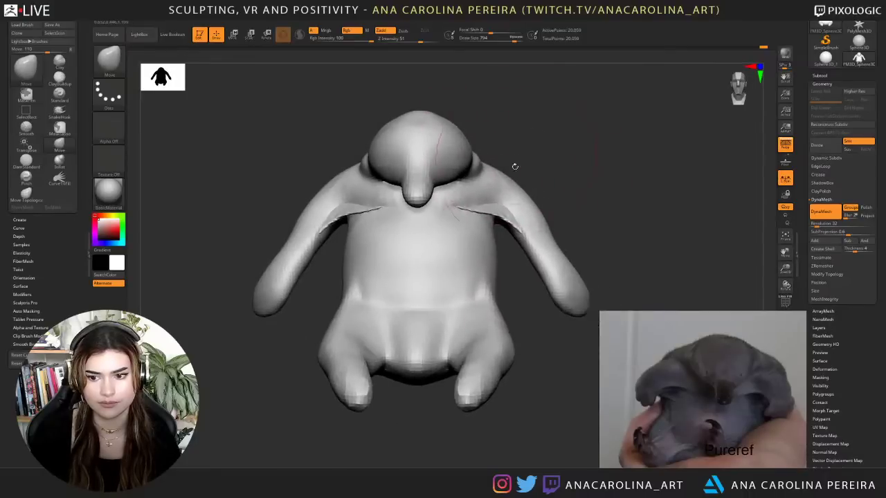
- Refine the shoulders and front limbs against the front-view photo, reducing the Move brush's draw size to 476
key("space")
left_click_drag(517, 197, 494, 180)
key("space")
mouse_move(524, 149)
left_mouse_down()
mouse_move(486, 154)
mouse_move(495, 165)
mouse_move(528, 158)
mouse_move(496, 175)
mouse_move(488, 155)
mouse_move(499, 178)
mouse_move(510, 180)
left_mouse_up()
key("space")
key("space")
mouse_move(519, 157)
left_mouse_down("shift")
mouse_move(545, 165)
mouse_move(563, 192)
left_mouse_up("shift")
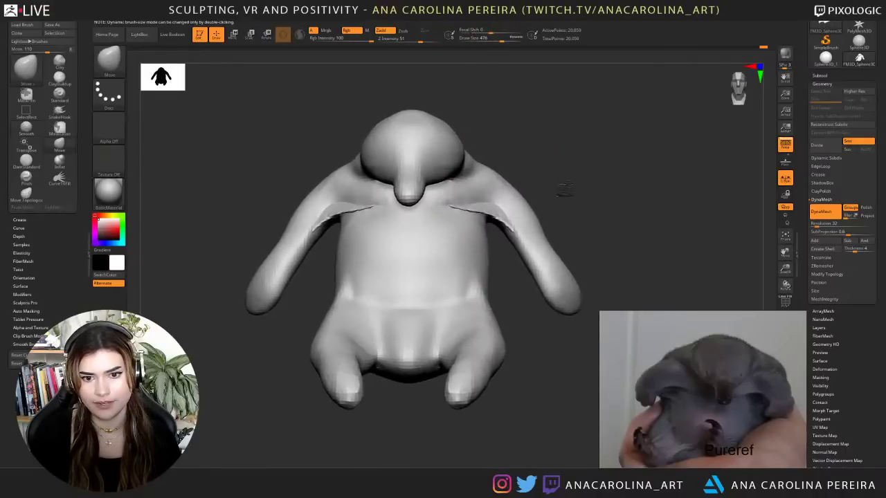
left_click_drag(525, 256, 534, 280)
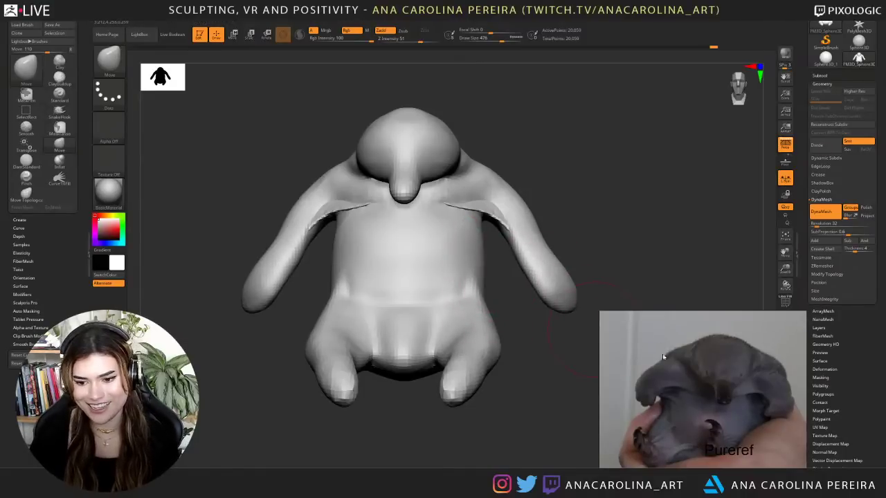
left_click_drag(500, 305, 504, 313)
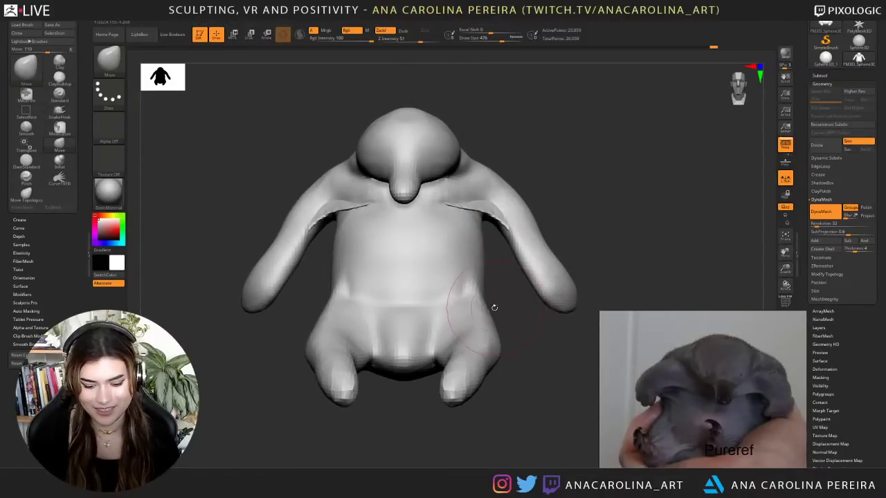
- Try to carve the side of the belly with the DamStandard brush at draw size 743
key("b")
key("b")
key("d")
key("s")
key("space")
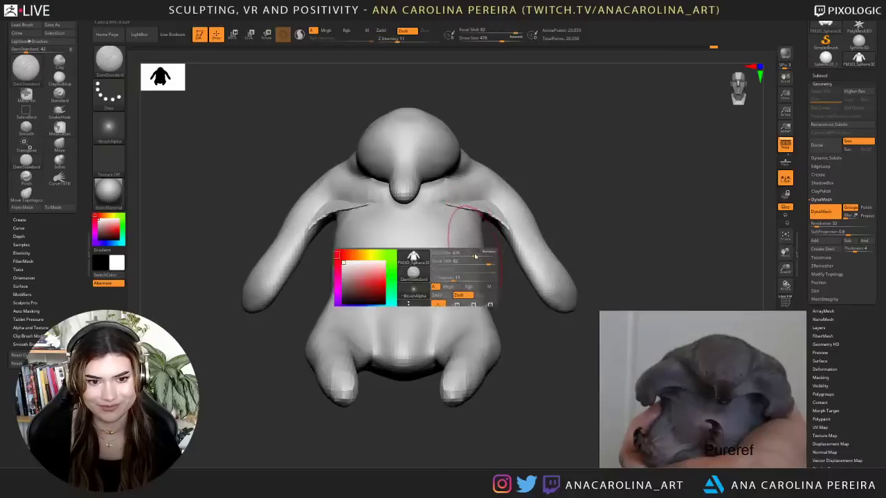
left_click_drag(475, 256, 480, 256)
left_click_drag(492, 288, 486, 293)
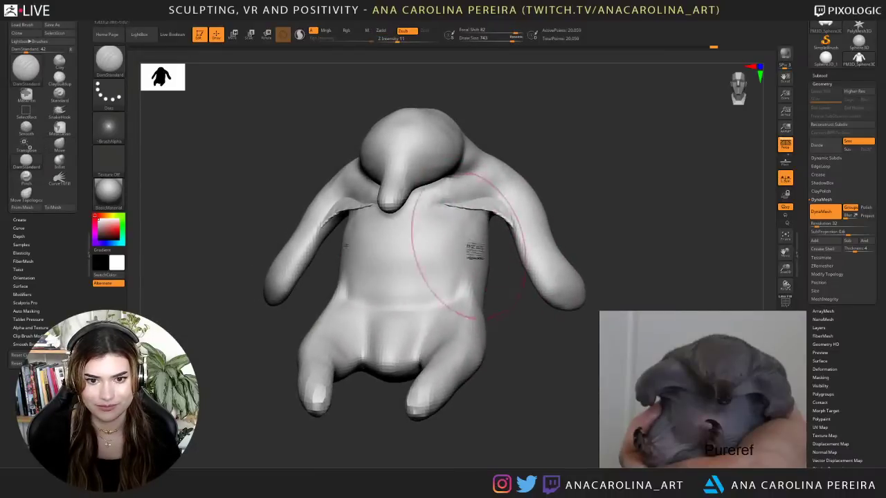
key("ctrl+z")
- Remesh the sculpt with DynaMesh to fuse the armpit webbing with the body
left_click_drag(500, 236, 512, 236)
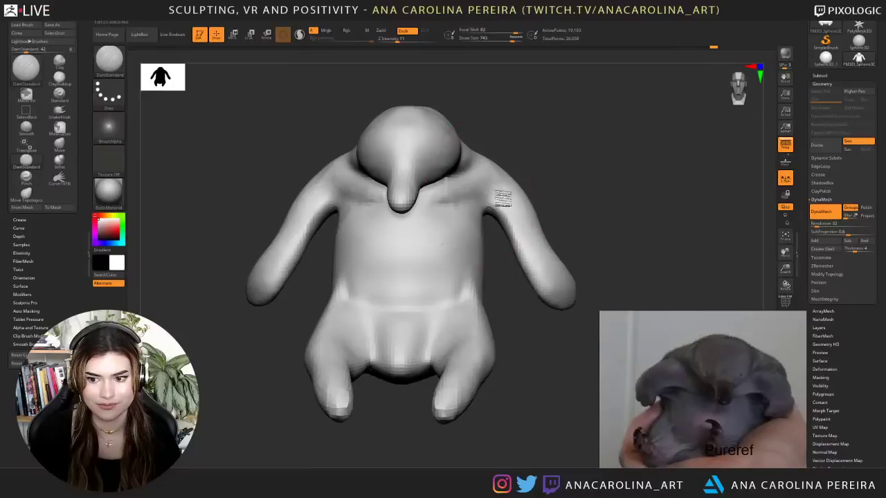
left_click_drag(543, 193, 500, 191)
left_click_drag(573, 176, 601, 178)
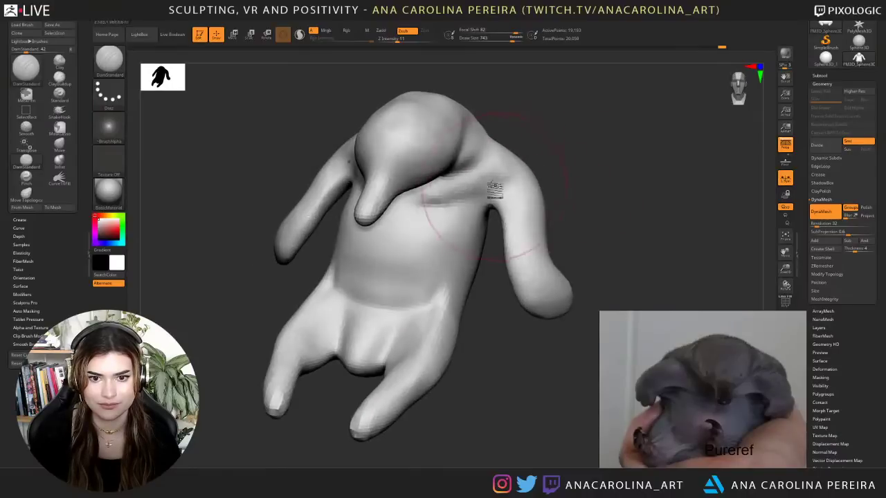
left_click_drag(546, 184, 581, 198)
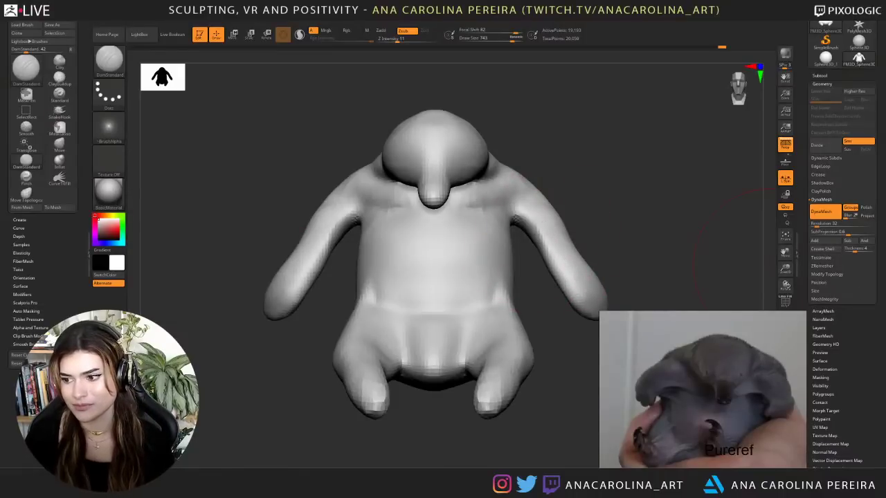
- Switch to the Move brush with a draw size of 386 for working on the creature's shoulders
left_click_drag(633, 256, 645, 260)
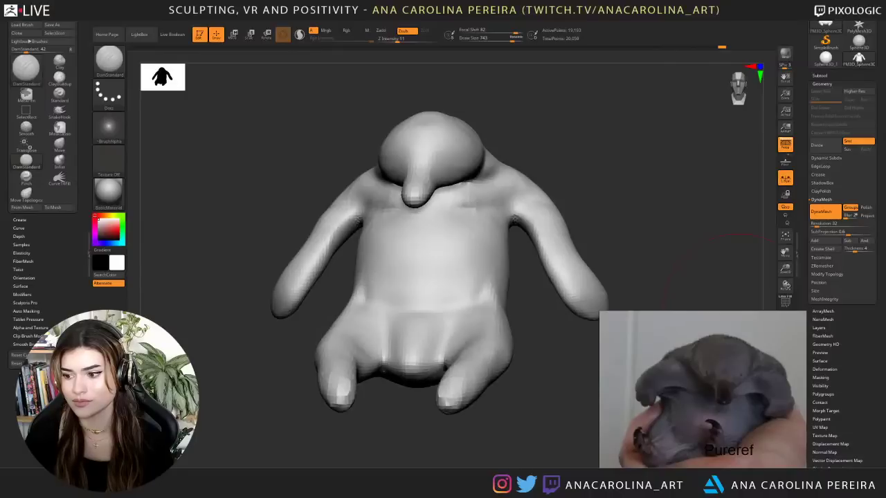
left_click_drag(588, 250, 635, 237)
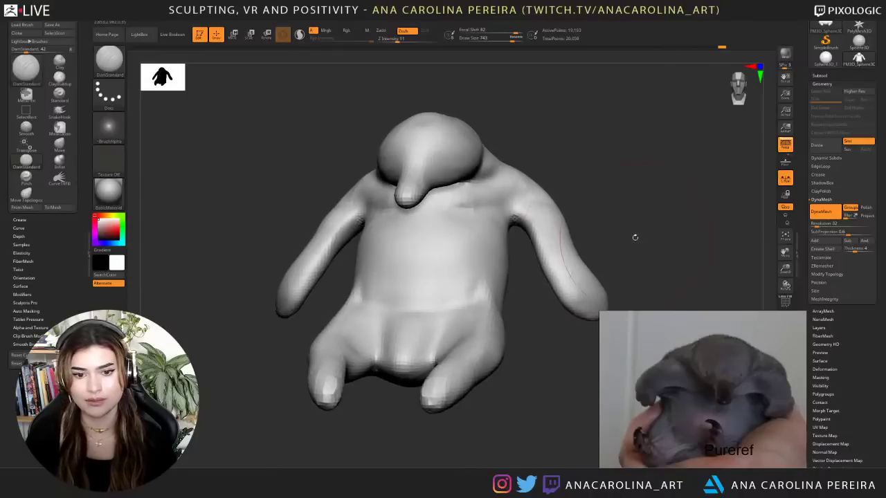
mouse_move(589, 198)
left_mouse_down()
mouse_move(575, 198)
mouse_move(573, 188)
left_mouse_up()
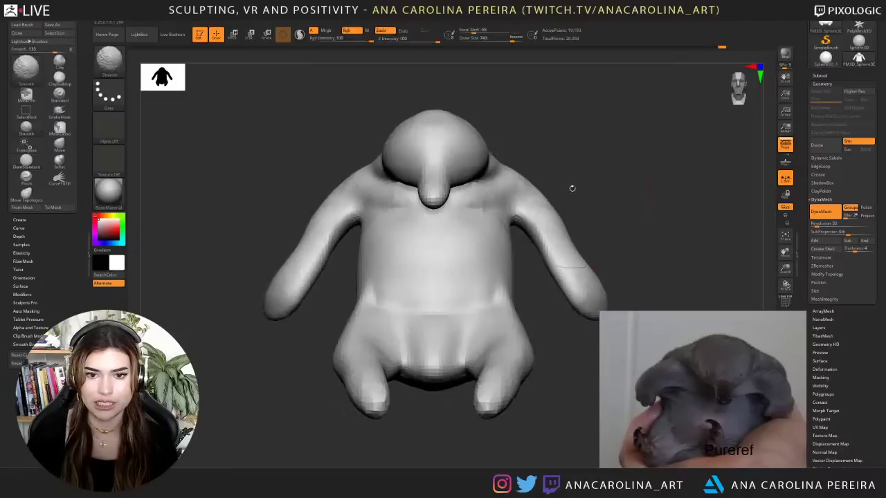
mouse_move(517, 154)
left_mouse_down()
mouse_move(538, 154)
mouse_move(541, 144)
left_mouse_up()
key("b")
key("m")
key("v")
key("space")
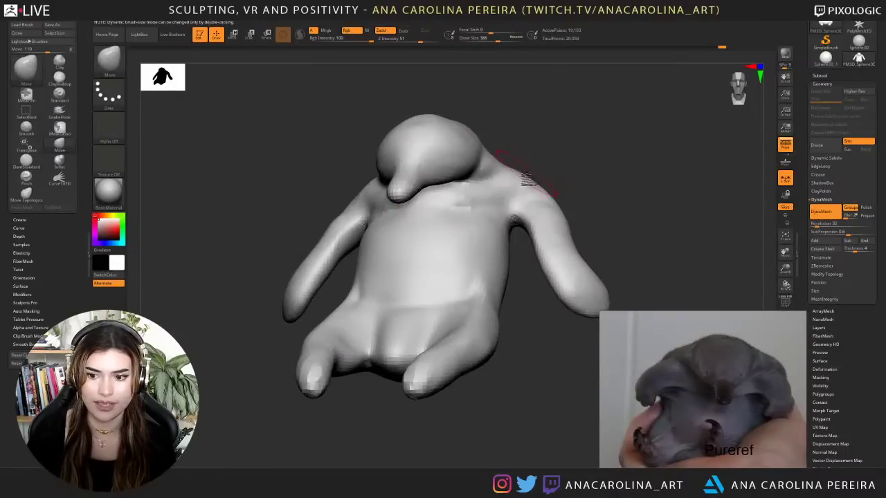
mouse_move(521, 187)
left_mouse_down()
mouse_move(512, 180)
mouse_move(563, 181)
left_mouse_up()
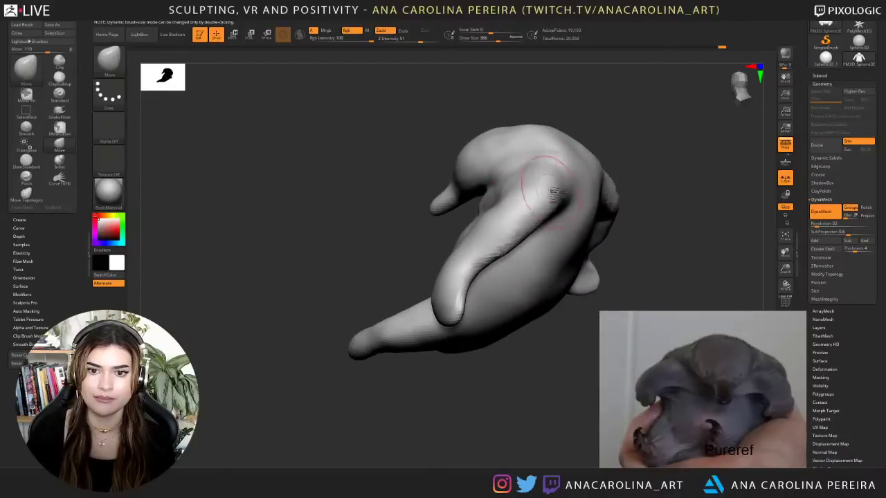
right_click_drag(549, 191, 657, 162, "shift")
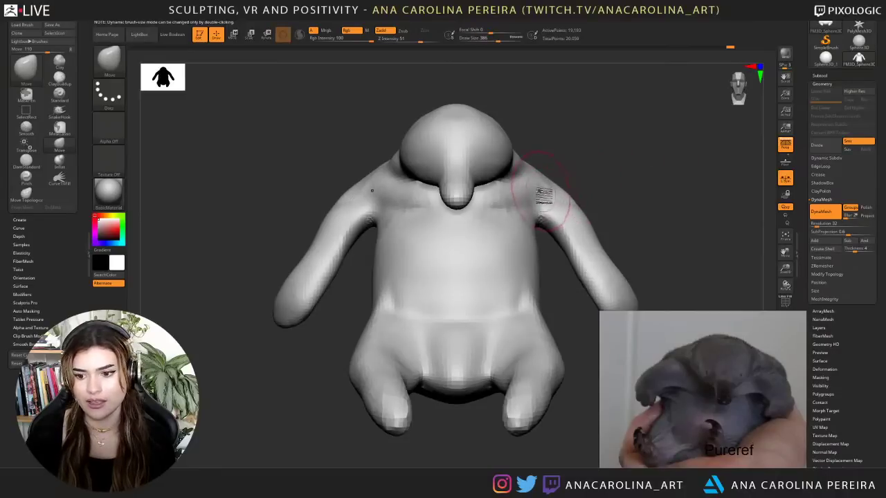
- Refine the tops of the shoulders with the Move brush at smaller draw sizes
right_click_drag(543, 190, 516, 185)
key("space")
left_click_drag(563, 189, 555, 189)
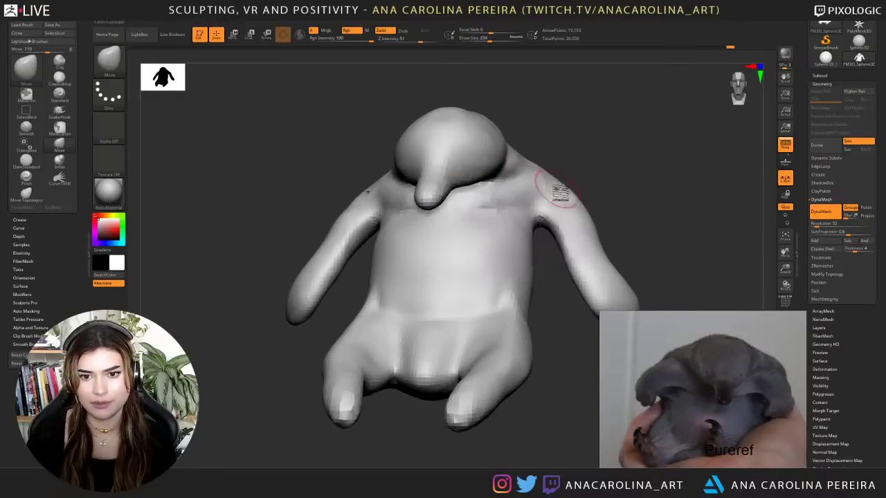
right_click_drag(562, 197, 598, 191)
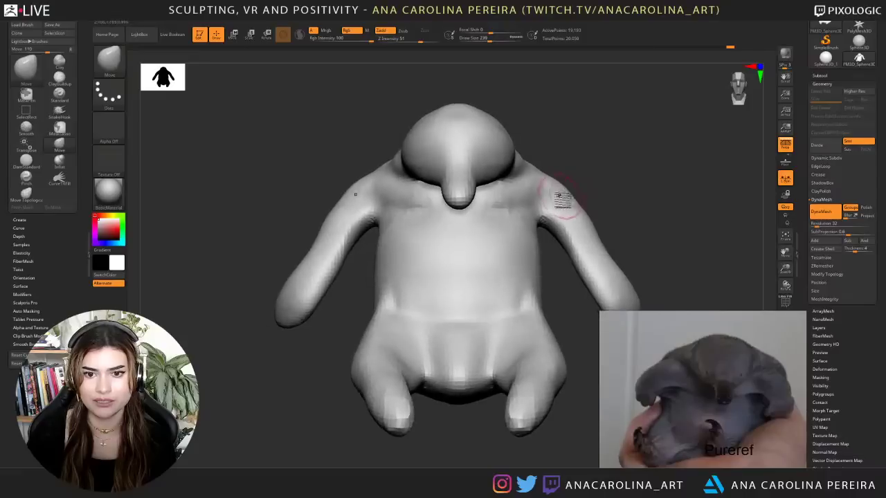
key("space")
left_click_drag(567, 192, 573, 194)
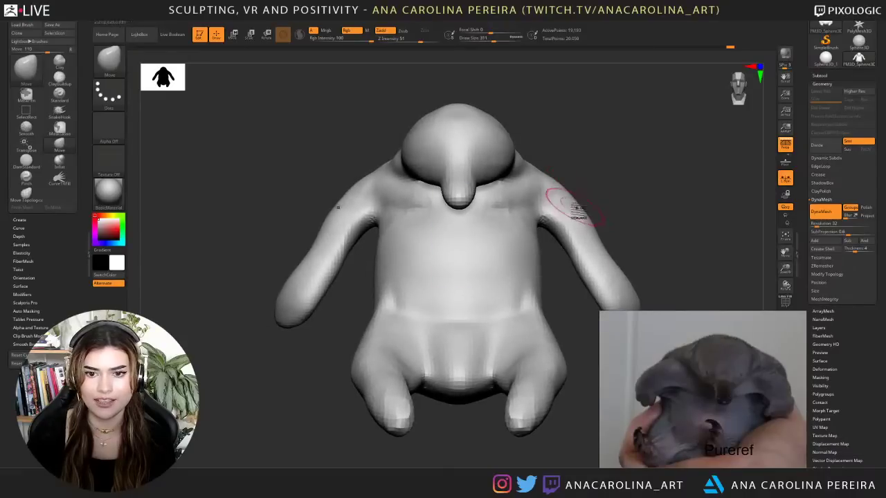
- Adjust the outer contour of the upper arms with a larger Move brush
right_click_drag(595, 207, 613, 212)
right_click_drag(613, 212, 593, 187, "alt")
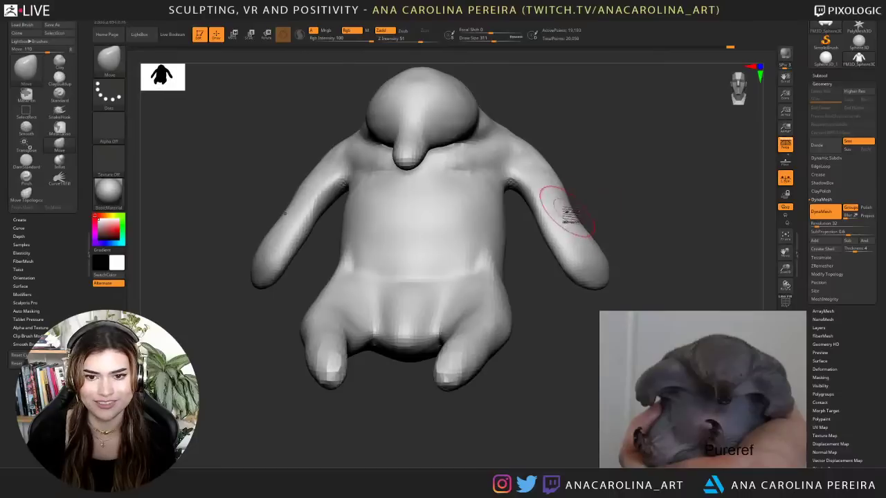
key("space")
left_click_drag(559, 192, 564, 192)
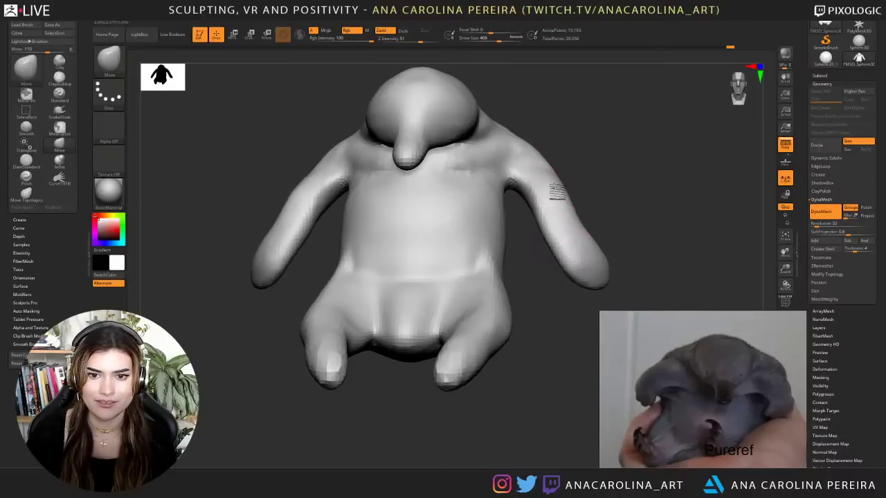
right_click_drag(604, 201, 612, 206)
right_click_drag(573, 179, 590, 192, "alt")
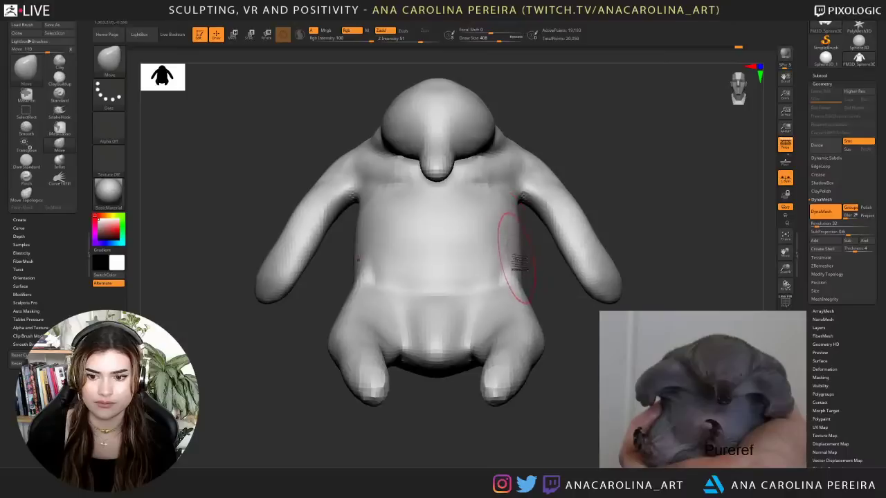
- Nudge the sides of the waist inward and adjust the lower belly with the Move brush
right_click_drag(529, 267, 526, 271)
left_click_drag(516, 254, 509, 259)
key("space")
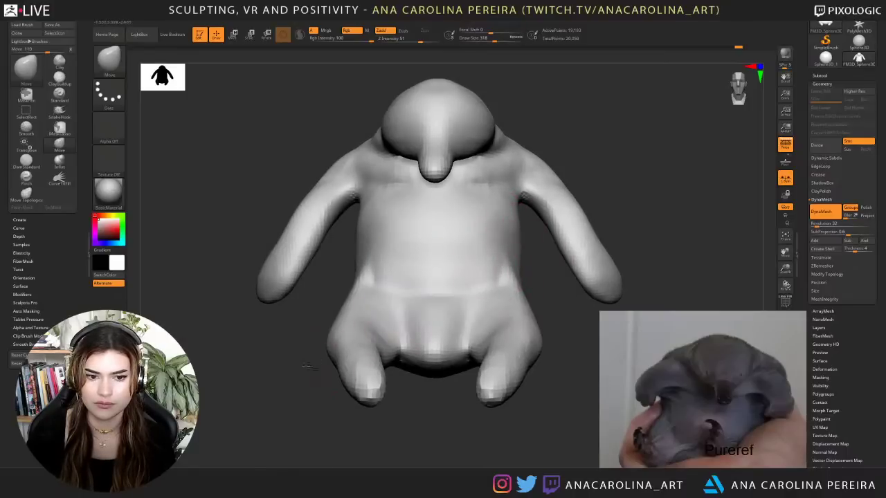
left_click_drag(310, 367, 363, 348)
left_click_drag(430, 306, 423, 283)
left_click_drag(361, 384, 352, 385, "shift")
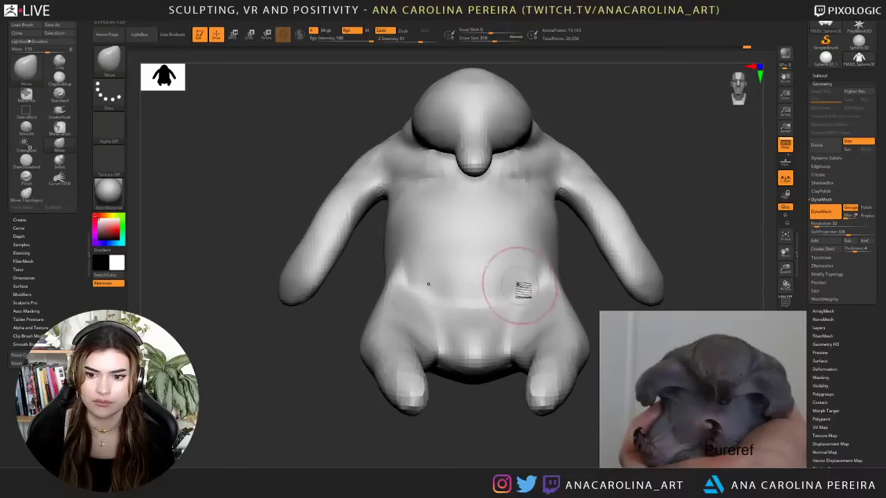
- Mark a small navel in the middle of the belly with the DamStandard brush
key("b")
mouse_move(579, 275)
left_mouse_down()
mouse_move(561, 269)
mouse_move(519, 294)
mouse_move(590, 299)
left_mouse_up()
key("d")
key("s")
left_click(474, 240)
mouse_move(538, 457)
left_mouse_down("alt")
mouse_move(565, 433)
mouse_move(554, 403)
mouse_move(523, 415)
mouse_move(544, 409)
left_mouse_up("alt")
- Reshape the flanks of the torso below the arms with an enlarged Move brush
key("b")
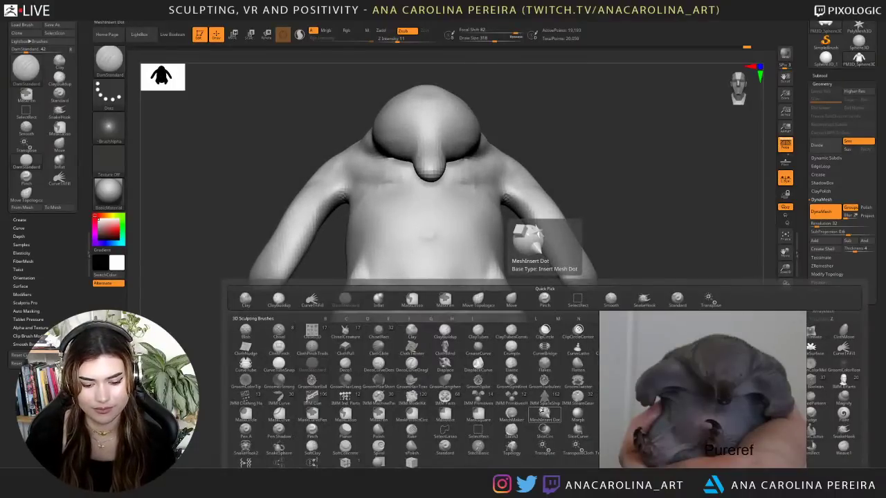
key("m")
key("v")
left_click_drag(569, 353, 507, 375)
key("space")
left_click_drag(555, 332, 566, 332)
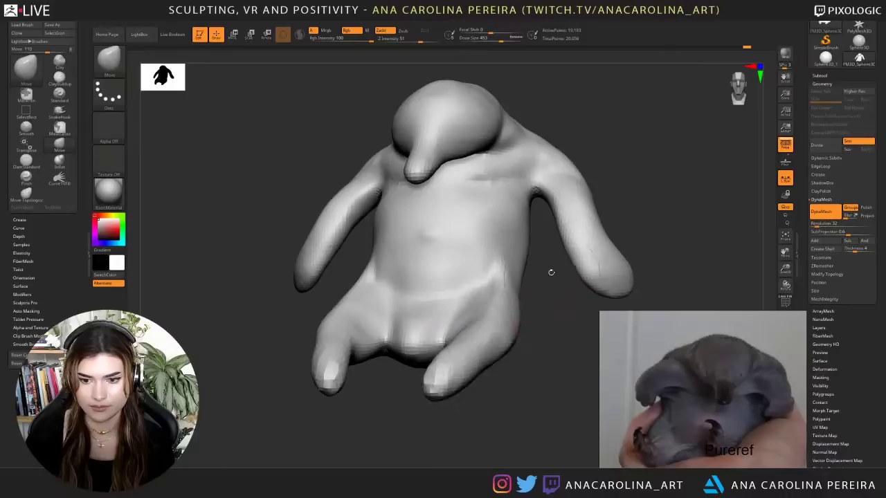
left_click_drag(538, 254, 537, 227)
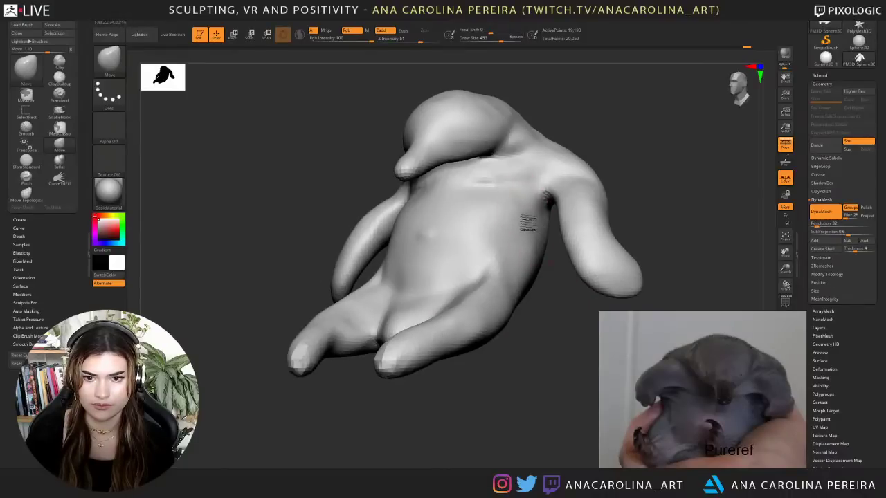
mouse_move(550, 262)
left_mouse_down()
mouse_move(561, 295)
mouse_move(544, 272)
left_mouse_up()
mouse_move(546, 263)
right_mouse_down()
mouse_move(549, 237)
mouse_move(563, 268)
right_mouse_up()
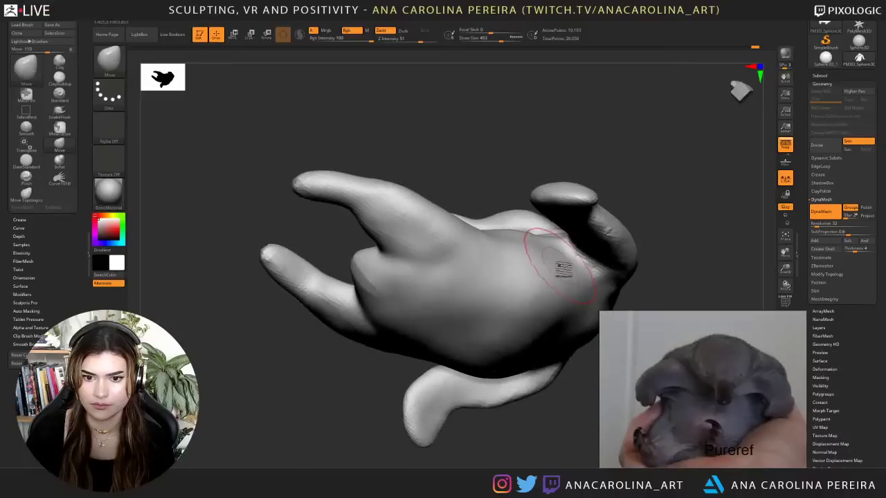
- Reshape the cheeks and the base of the snout with the Move brush, varying its size
mouse_move(640, 202)
right_mouse_down()
mouse_move(678, 251)
mouse_move(672, 200)
mouse_move(623, 166)
mouse_move(634, 135)
mouse_move(630, 170)
mouse_move(685, 175)
mouse_move(624, 170)
mouse_move(620, 208)
mouse_move(632, 213)
right_mouse_up()
left_click_drag(631, 215, 625, 192)
key("space")
mouse_move(600, 154)
left_mouse_down("alt")
mouse_move(635, 205)
mouse_move(611, 186)
left_mouse_up("alt")
key("space")
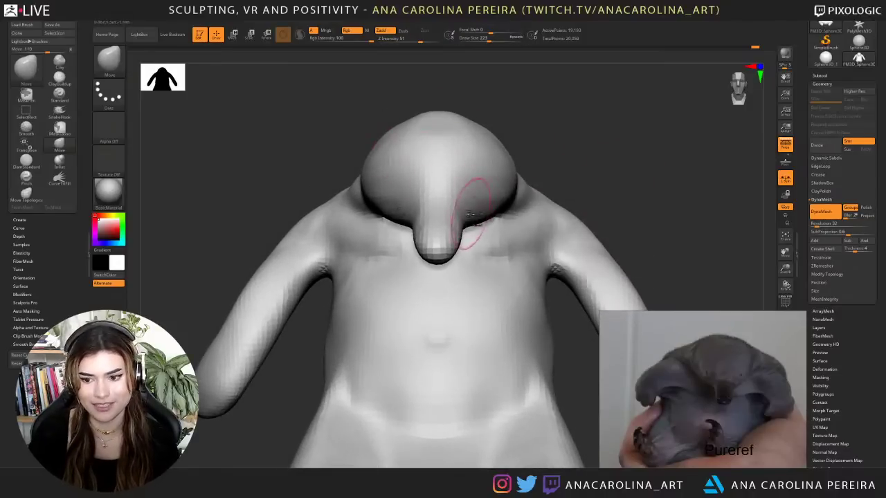
mouse_move(529, 159)
left_mouse_down()
mouse_move(532, 215)
mouse_move(484, 194)
mouse_move(488, 202)
left_mouse_up()
left_click_drag(573, 278, 530, 267)
mouse_move(694, 116)
left_mouse_down()
mouse_move(617, 130)
mouse_move(511, 115)
left_mouse_up()
key("s")
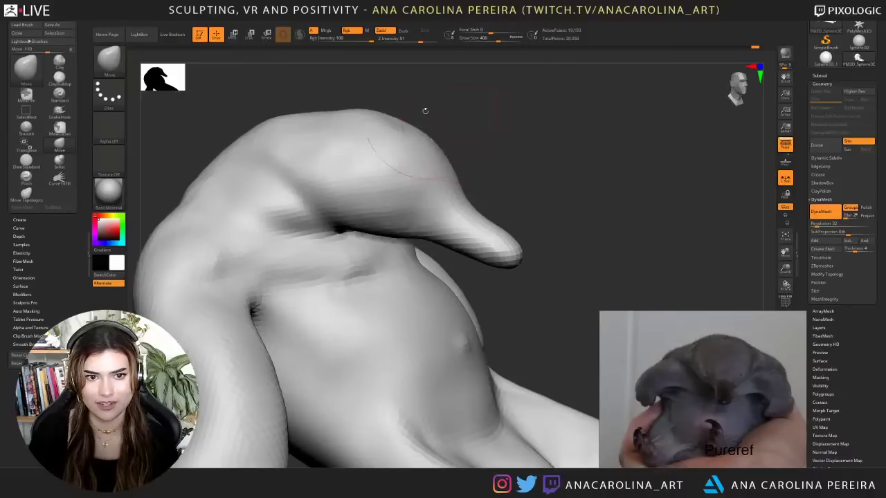
key("s")
mouse_move(369, 115)
left_mouse_down()
mouse_move(391, 101)
mouse_move(470, 99)
mouse_move(505, 133)
left_mouse_up()
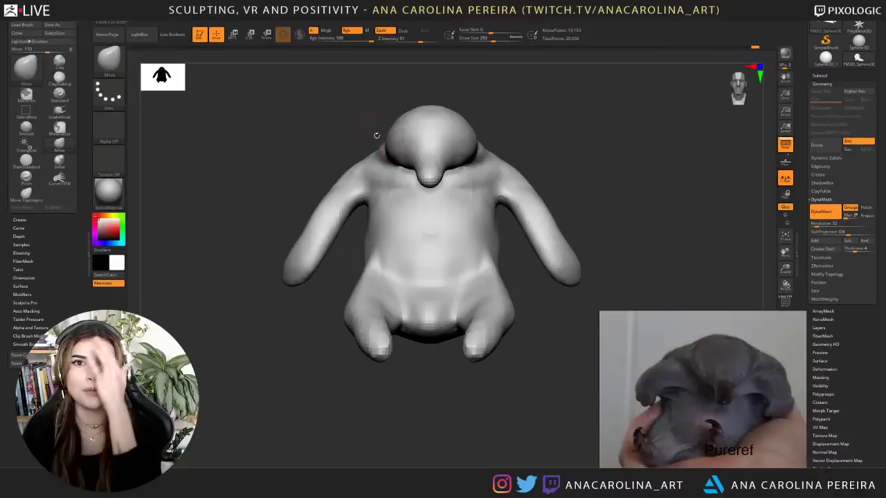
- Adjust the shoulder and armpit contours with the Move brush at an increased draw size
mouse_move(559, 166)
left_mouse_down()
mouse_move(567, 181)
mouse_move(524, 201)
mouse_move(567, 172)
left_mouse_up()
key("space")
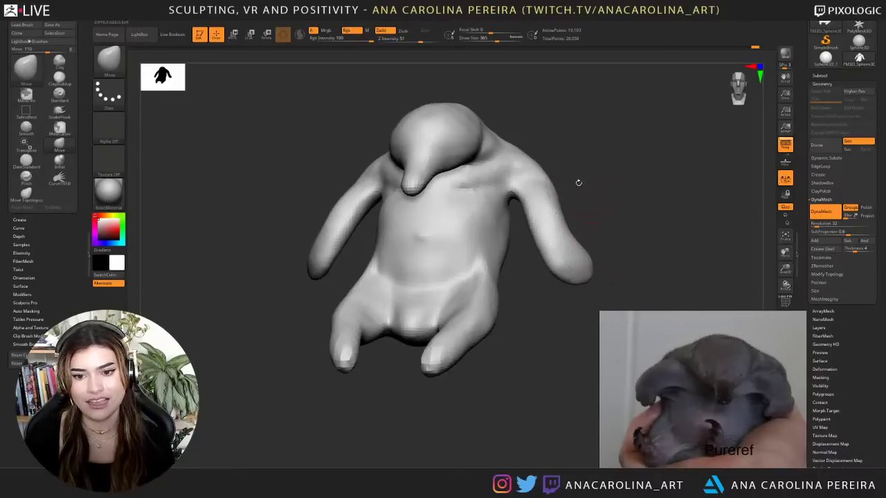
mouse_move(578, 182)
left_mouse_down()
mouse_move(602, 198)
mouse_move(588, 192)
mouse_move(583, 209)
mouse_move(537, 205)
mouse_move(532, 185)
left_mouse_up()
key("space")
left_click_drag(588, 181, 531, 181)
key("space")
left_click_drag(519, 197, 539, 201)
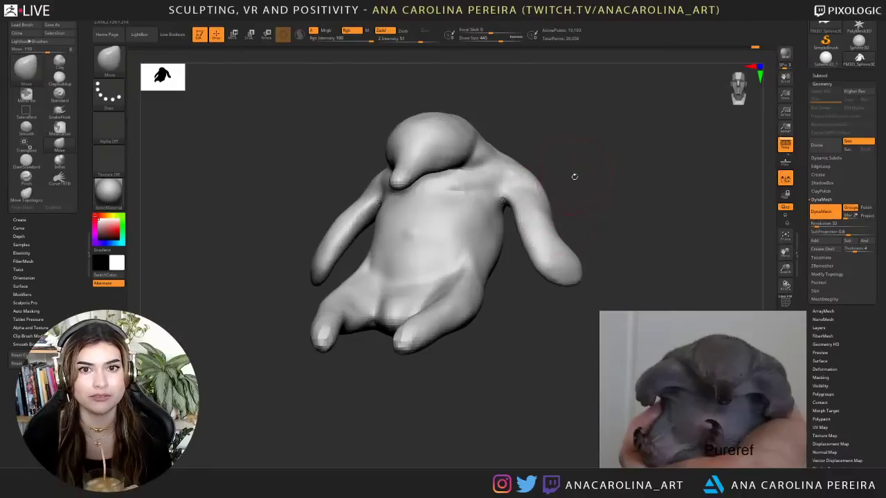
left_click_drag(576, 187, 581, 181)
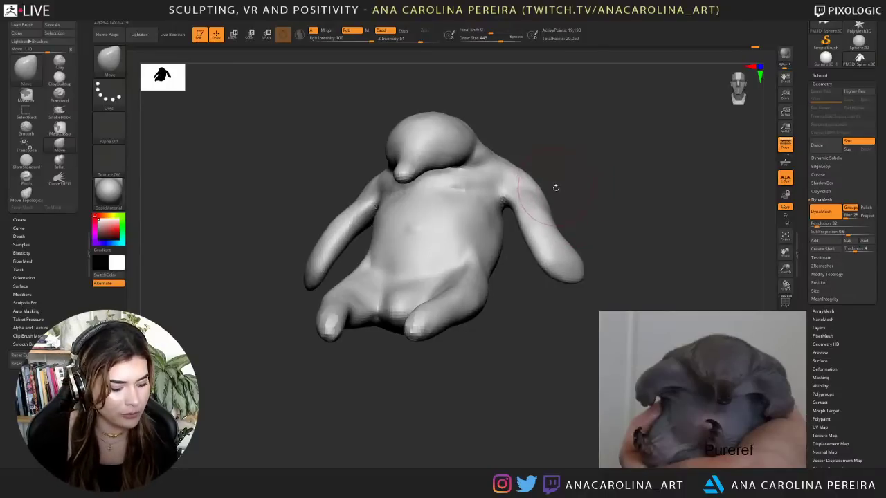
left_click_drag(570, 187, 576, 201)
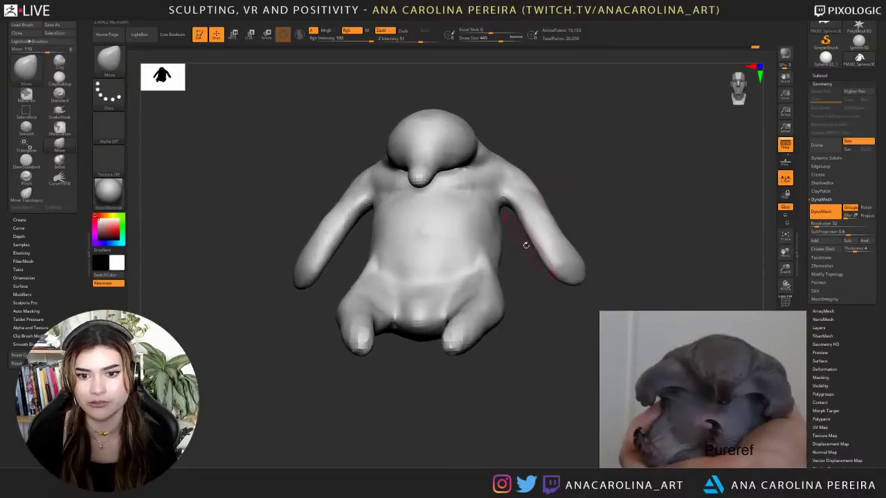
- Reduce the draw size to 331, adjust the inner side of the arms, and undo the last stroke
left_click_drag(546, 300, 556, 303)
key("space")
left_click_drag(552, 233, 545, 233)
mouse_move(546, 240)
left_mouse_down()
mouse_move(538, 244)
mouse_move(543, 255)
mouse_move(526, 213)
left_mouse_up()
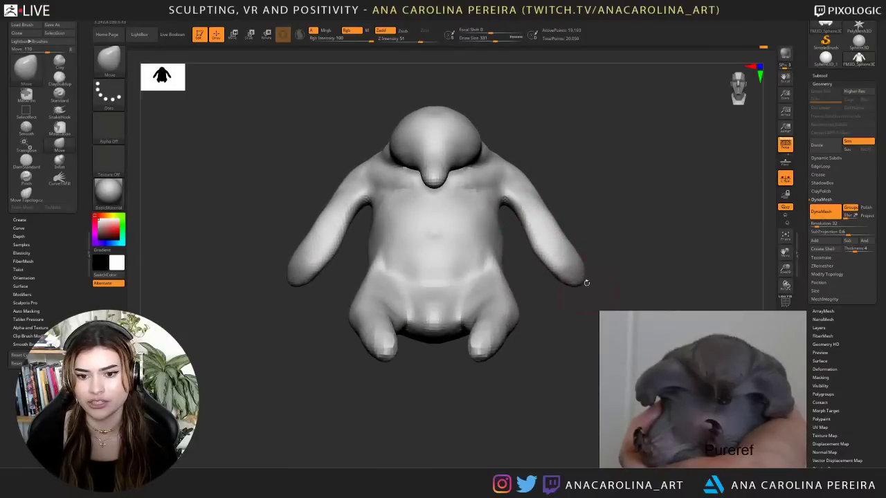
key("ctrl+z")
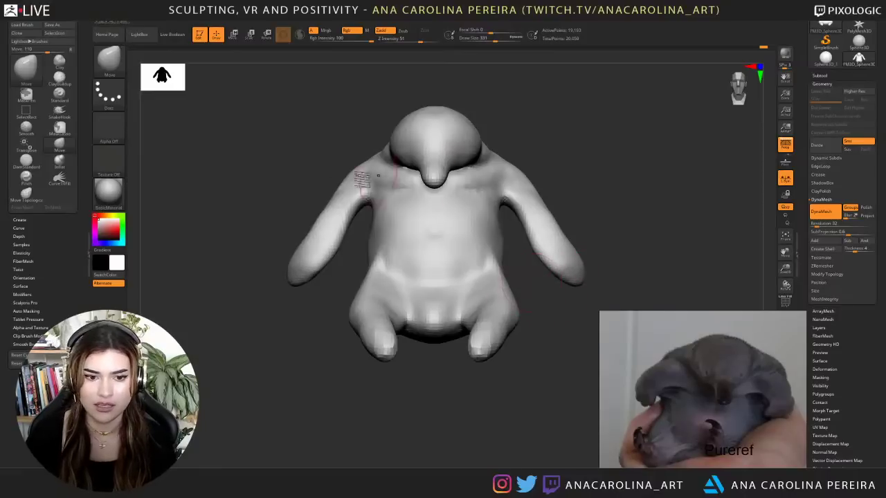
- Reshape the hips and outer thighs with the Move brush
left_click_drag(295, 331, 322, 311, "alt")
left_click_drag(348, 401, 489, 413, "alt")
left_click_drag(404, 306, 394, 312)
left_click_drag(319, 335, 247, 353, "alt")
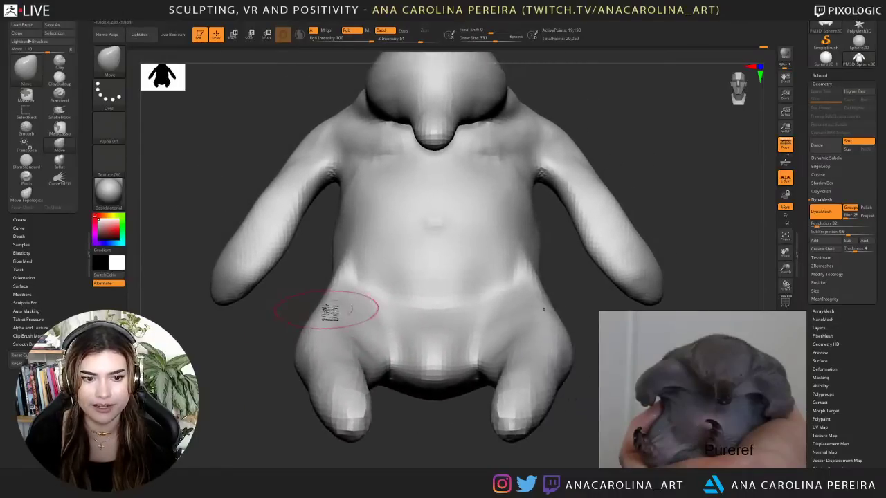
left_click_drag(326, 308, 332, 310)
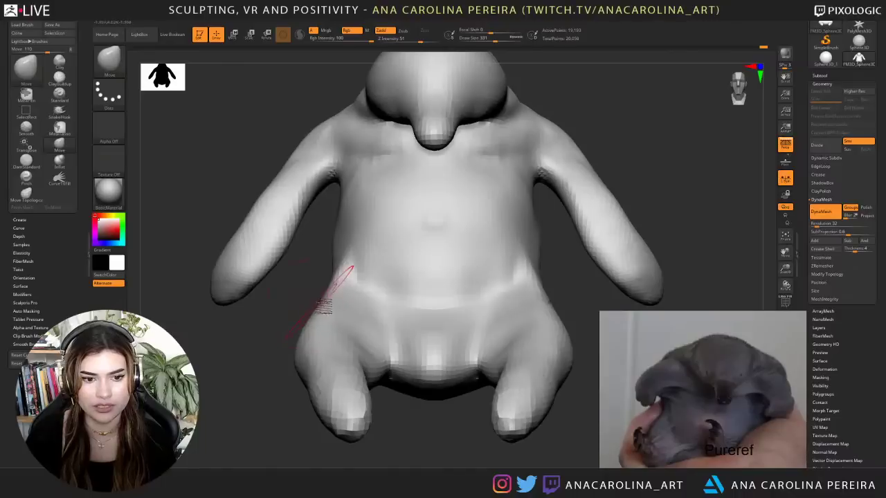
mouse_move(302, 364)
left_mouse_down()
mouse_move(304, 387)
mouse_move(296, 366)
left_mouse_up()
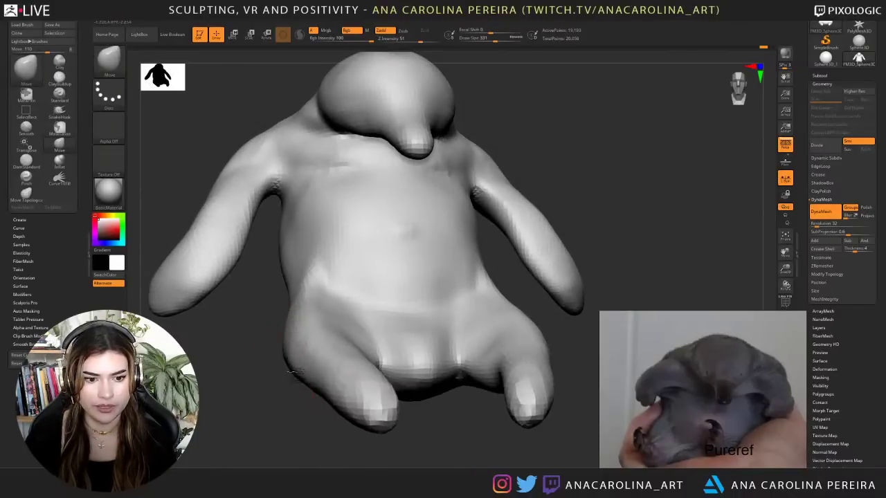
left_click_drag(299, 405, 288, 408, "shift")
- Tighten the crease between the inner thigh and the lower belly with the Pinch brush
left_click_drag(402, 446, 410, 423, "alt")
mouse_move(445, 389)
left_mouse_down()
mouse_move(408, 438)
mouse_move(446, 453)
mouse_move(407, 382)
left_mouse_up()
key("b")
key("p")
key("i")
left_click_drag(393, 353, 429, 356)
mouse_move(449, 406)
left_mouse_down()
mouse_move(374, 384)
mouse_move(377, 401)
mouse_move(479, 375)
mouse_move(499, 342)
mouse_move(482, 366)
mouse_move(510, 367)
mouse_move(515, 348)
left_mouse_up()
key("b")
key("c")
key("b")
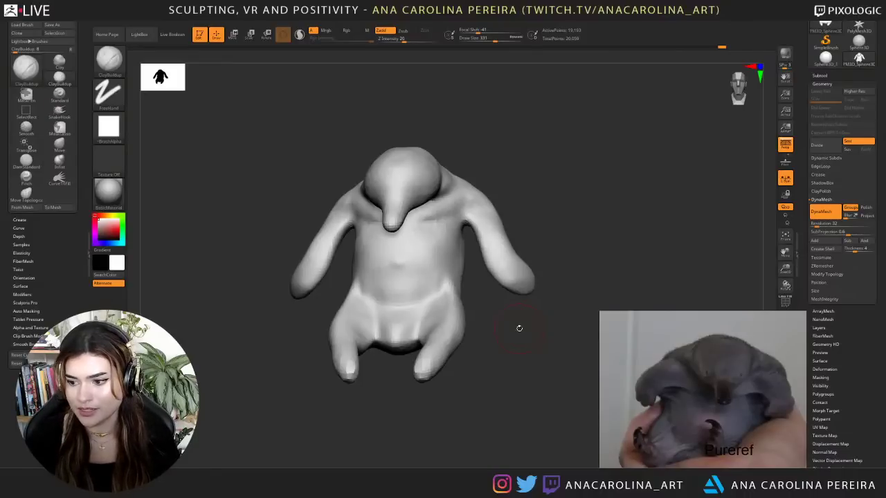
mouse_move(480, 124)
left_mouse_down()
mouse_move(484, 99)
mouse_move(668, 180)
left_mouse_up()
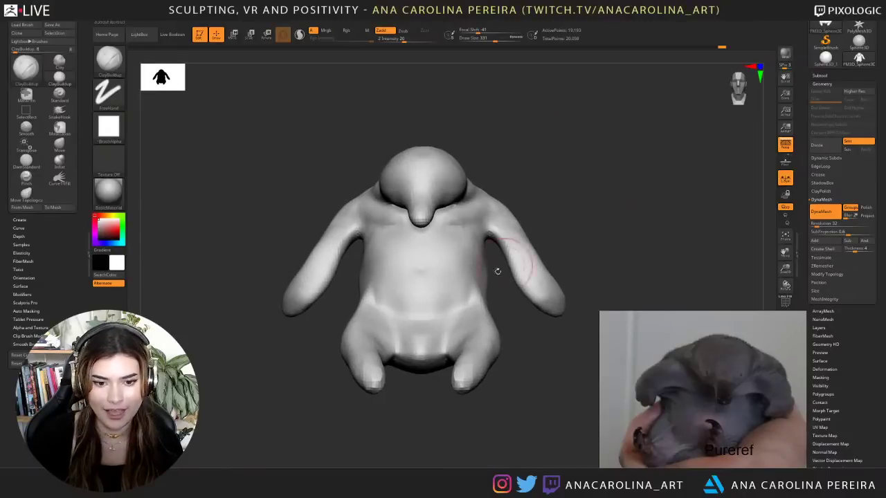
mouse_move(524, 364)
left_mouse_down()
mouse_move(527, 379)
mouse_move(536, 377)
mouse_move(516, 361)
mouse_move(543, 363)
left_mouse_up()
- Adjust the contour where the hip meets the belly with the Move brush
key("b")
key("m")
key("v")
left_click_drag(361, 316, 377, 330)
mouse_move(492, 327)
left_mouse_down("shift")
mouse_move(516, 328)
mouse_move(450, 324)
mouse_move(453, 335)
mouse_move(540, 345)
mouse_move(524, 332)
mouse_move(535, 373)
mouse_move(559, 384)
left_mouse_up("shift")
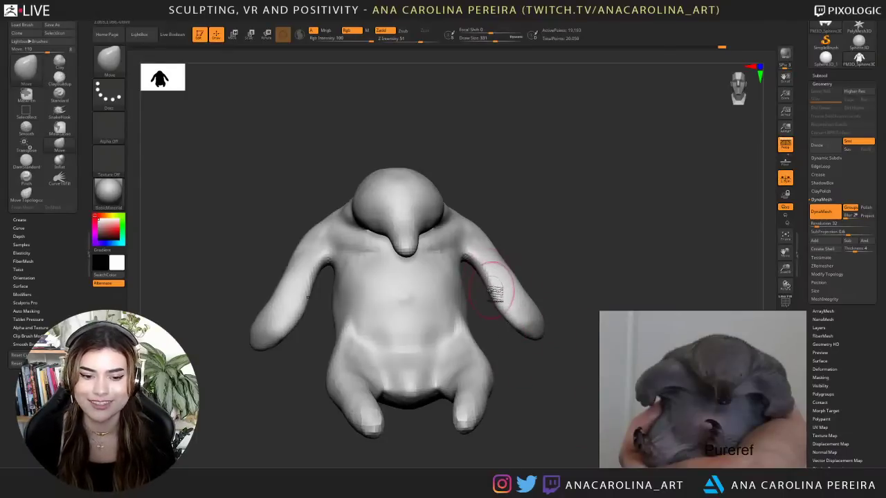
- Pull the armpits downward on the back of the body with the Move brush
mouse_move(540, 387)
left_mouse_down()
mouse_move(525, 373)
mouse_move(533, 358)
mouse_move(565, 364)
mouse_move(533, 357)
mouse_move(498, 365)
mouse_move(539, 440)
left_mouse_up()
left_click_drag(394, 369, 382, 392, "alt")
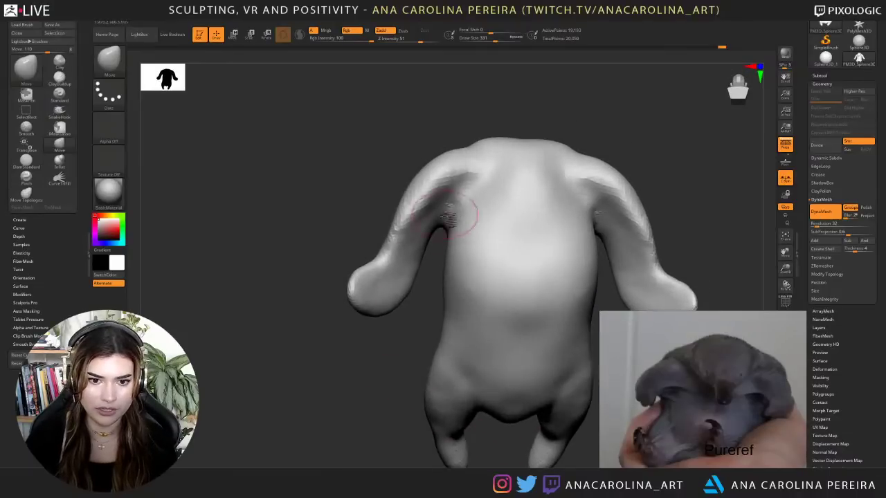
left_click_drag(449, 216, 444, 236)
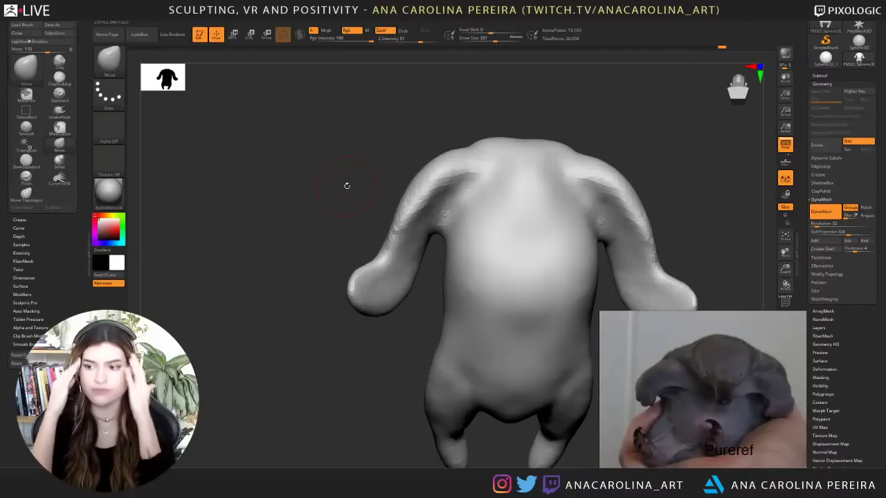
- Carve the armpit crease on the front of the body with the DamStandard brush
mouse_move(427, 157)
left_mouse_down()
mouse_move(425, 148)
mouse_move(494, 144)
mouse_move(528, 188)
mouse_move(556, 178)
left_mouse_up()
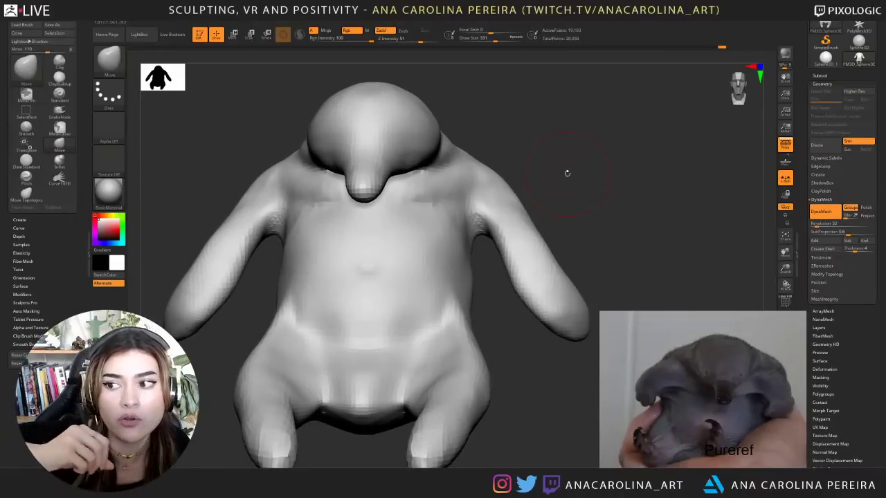
mouse_move(608, 159)
left_mouse_down()
mouse_move(581, 157)
mouse_move(597, 179)
mouse_move(577, 175)
mouse_move(464, 285)
mouse_move(455, 277)
left_mouse_up()
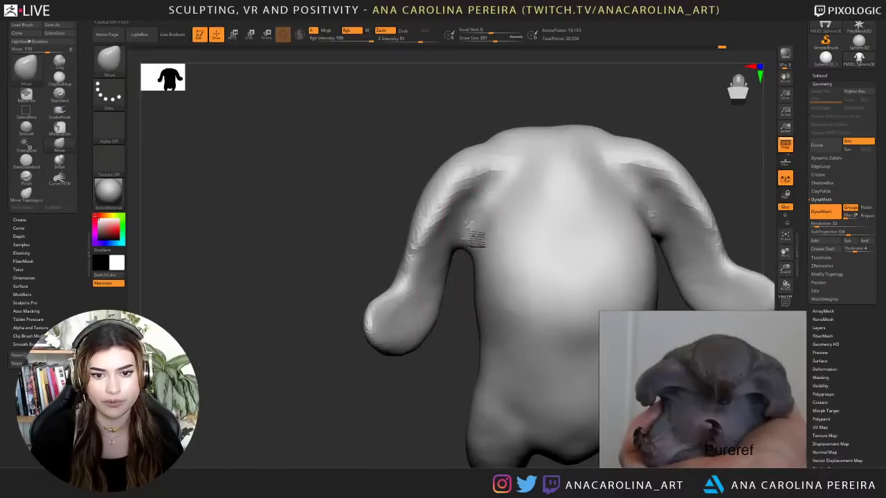
left_click_drag(452, 335, 546, 360)
left_click_drag(494, 308, 507, 337, "alt")
key("b")
key("d")
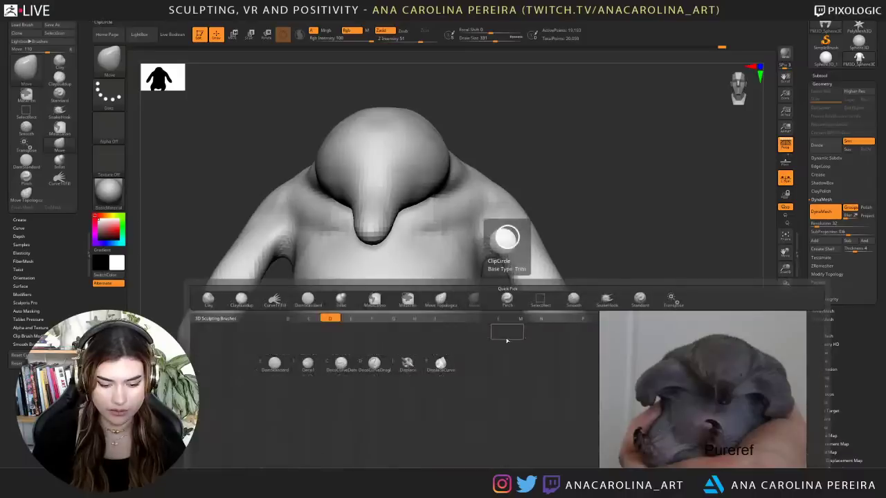
key("s")
left_click_drag(493, 244, 479, 247)
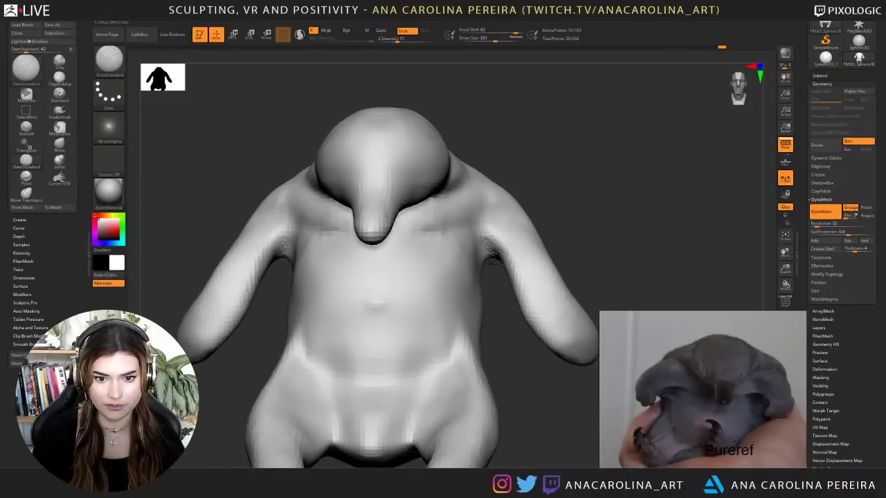
left_click_drag(507, 325, 503, 307, "alt")
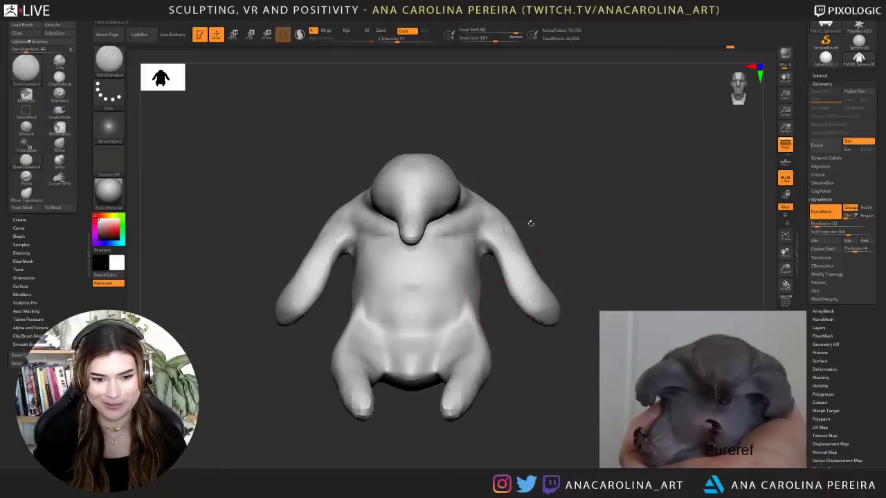
- Reshape the armpits and adjoining sides of the back with the Move brush
mouse_move(530, 198)
left_mouse_down()
mouse_move(537, 204)
mouse_move(516, 206)
mouse_move(467, 184)
left_mouse_up()
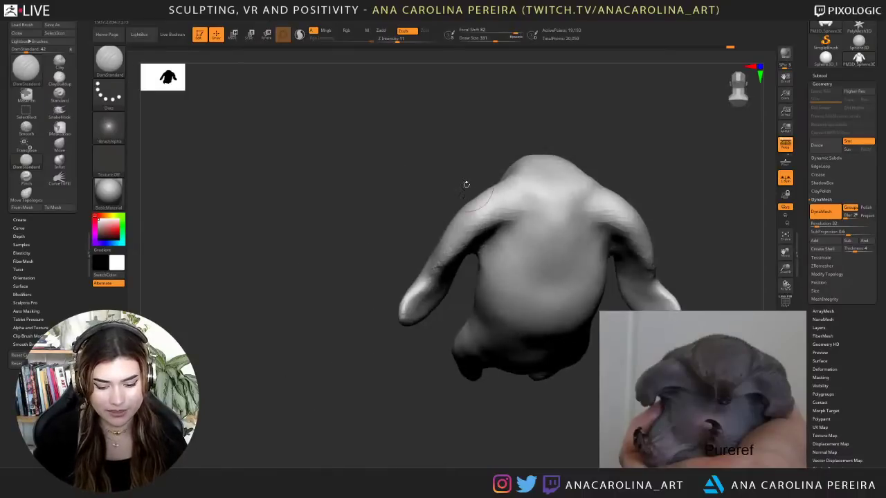
key("b")
key("m")
key("v")
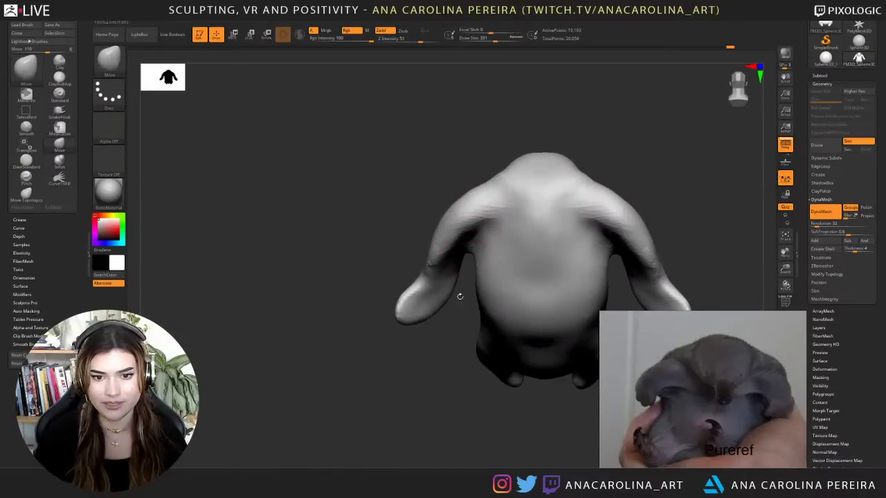
left_click_drag(460, 296, 478, 257)
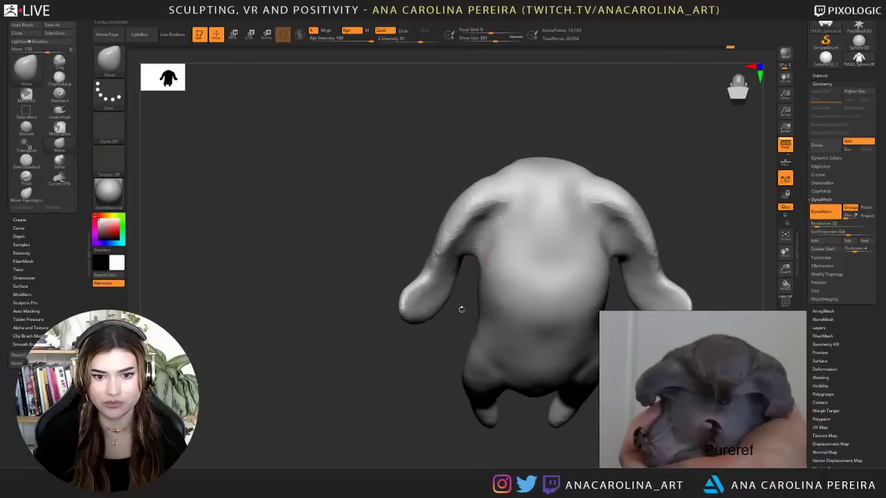
mouse_move(461, 310)
left_mouse_down("shift")
mouse_move(533, 317)
mouse_move(520, 348)
left_mouse_up("shift")
mouse_move(344, 289)
left_mouse_down()
mouse_move(334, 282)
mouse_move(335, 305)
left_mouse_up()
left_click_drag(585, 229, 526, 228)
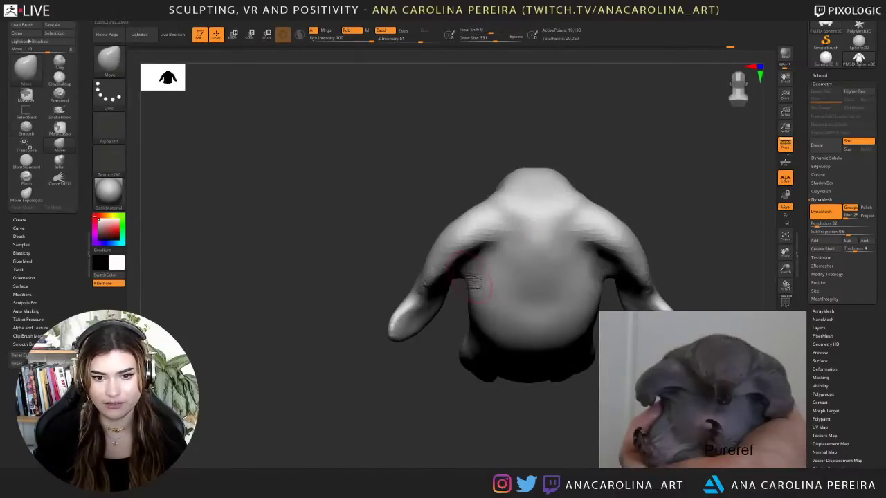
- Reduce the Move brush's draw size to 197 and pull out the skin behind the armpit
key("s")
mouse_move(475, 283)
left_mouse_down()
mouse_move(458, 283)
mouse_move(514, 317)
mouse_move(514, 377)
mouse_move(504, 332)
mouse_move(505, 389)
left_mouse_up()
key("s")
key("space")
left_click_drag(476, 304, 469, 287)
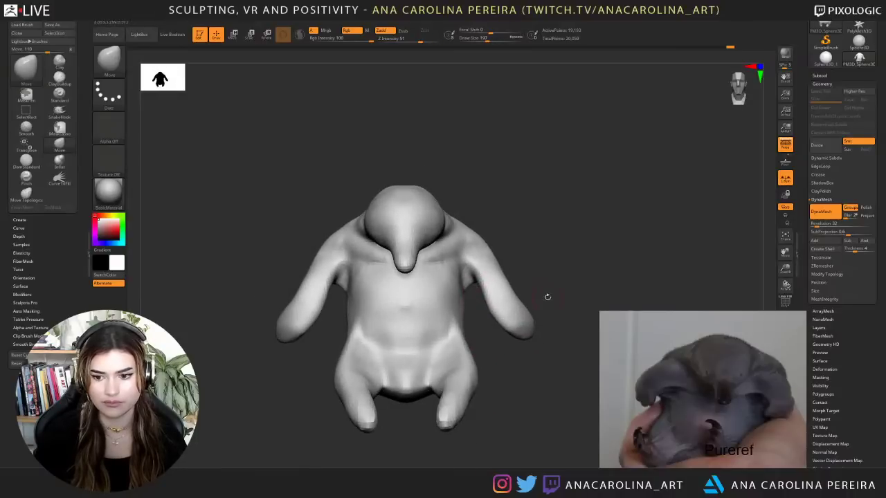
- Mask a wedge on the upper chest beneath each shoulder with the MaskLasso brush, leaving the rest of the body unmasked
mouse_move(547, 297)
left_mouse_down()
mouse_move(553, 287)
mouse_move(799, 191)
left_mouse_up()
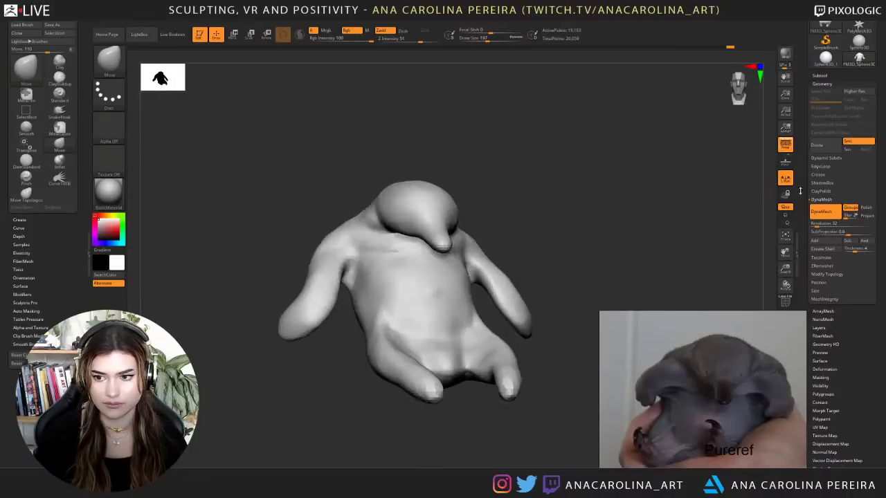
mouse_move(662, 216)
left_mouse_down()
mouse_move(658, 239)
mouse_move(650, 234)
left_mouse_up()
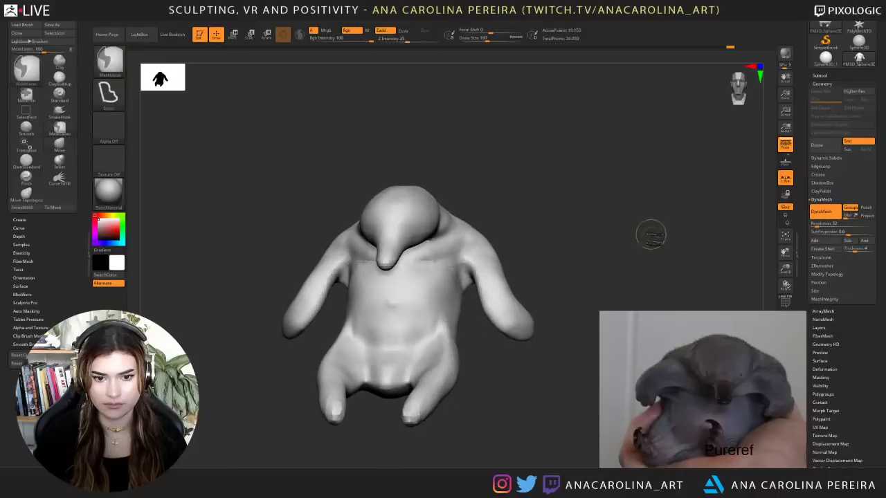
mouse_move(533, 164)
left_mouse_down("ctrl")
mouse_move(366, 93)
mouse_move(603, 315)
mouse_move(614, 273)
left_mouse_up("ctrl")
left_click(638, 218, "ctrl+shift")
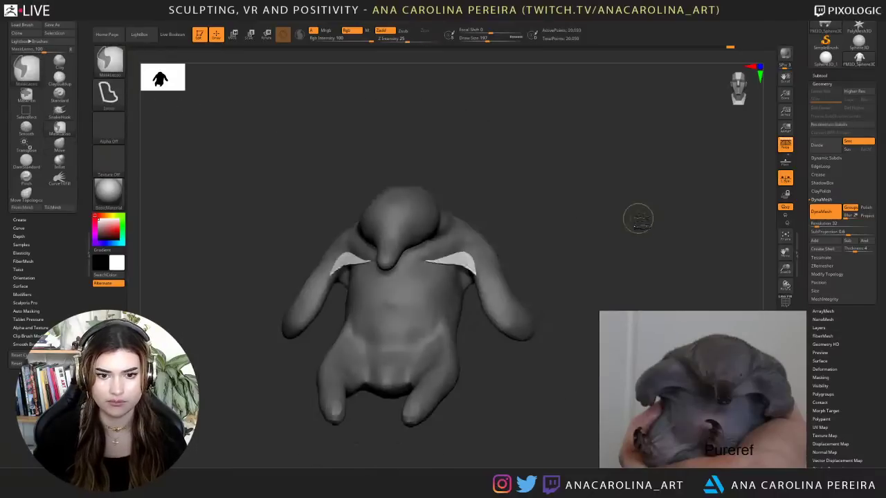
left_click(638, 220, "ctrl")
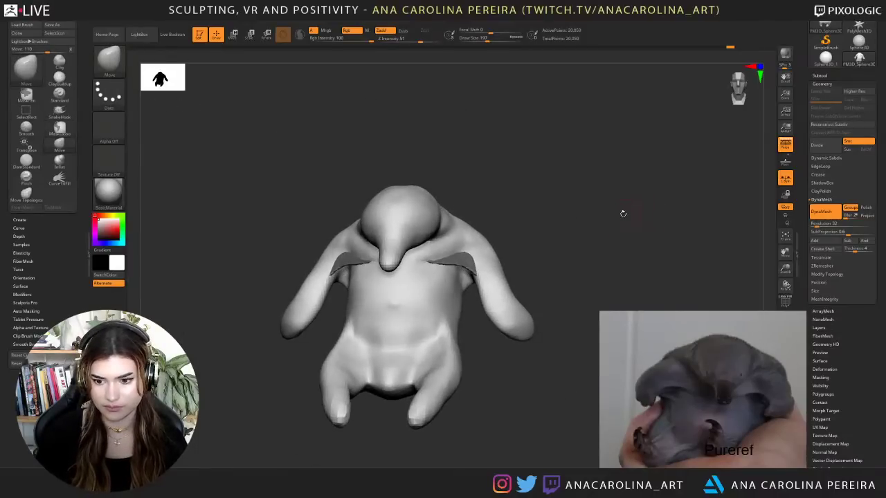
- Pull the shoulder skin into a fold overlapping the chest with the SnakeHook brush at draw size 422
left_click_drag(618, 206, 621, 207)
mouse_move(542, 241)
left_mouse_down()
mouse_move(546, 234)
mouse_move(558, 258)
left_mouse_up()
key("space")
key("space")
key("b")
key("s")
key("h")
key("space")
left_click_drag(446, 261, 458, 263)
key("space")
mouse_move(578, 240)
left_mouse_down()
mouse_move(507, 244)
mouse_move(533, 232)
left_mouse_up()
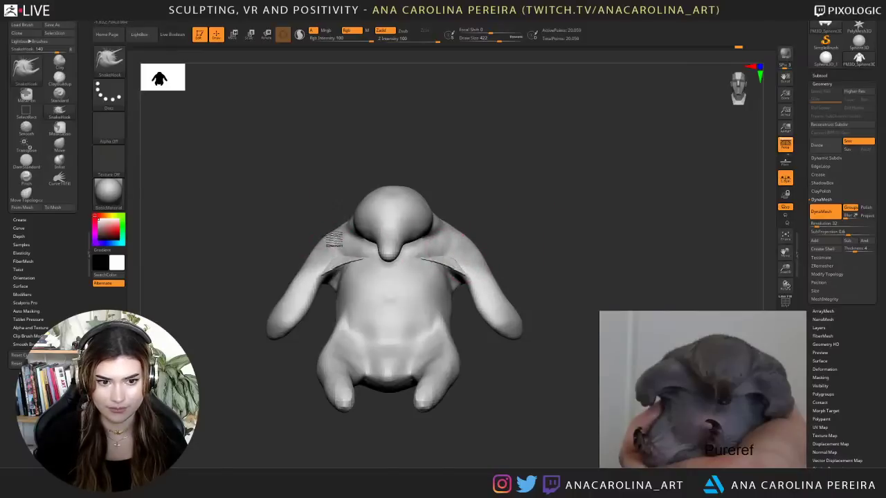
mouse_move(309, 232)
left_mouse_down()
mouse_move(307, 224)
mouse_move(330, 237)
mouse_move(314, 234)
left_mouse_up()
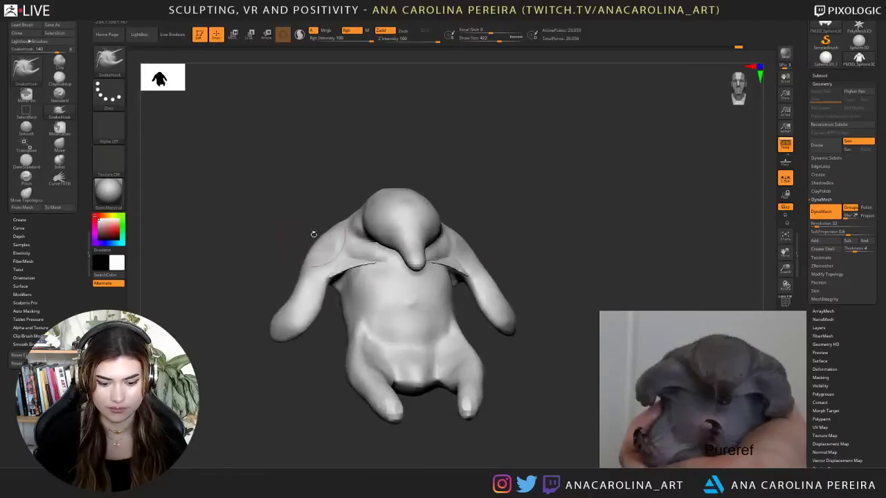
- Refine the fold between the shoulder and chest with the DamStandard brush
key("v")
key("v")
key("b")
key("d")
key("s")
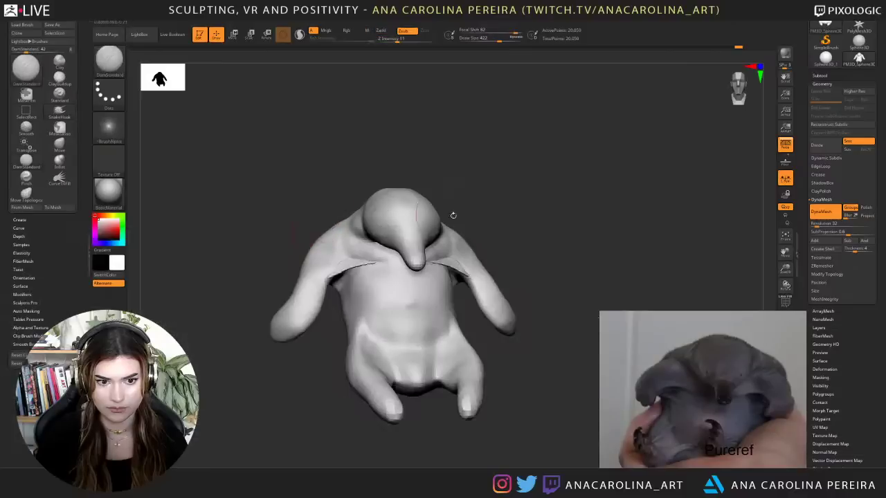
left_click_drag(499, 242, 440, 256)
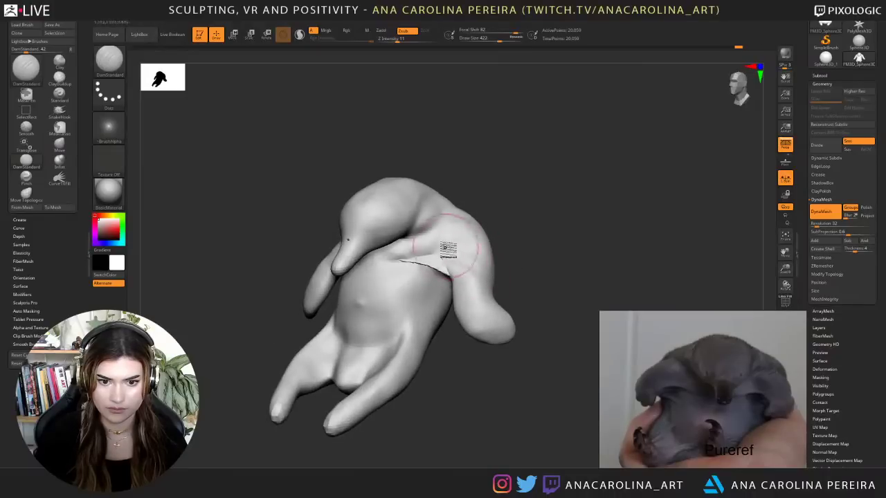
mouse_move(467, 237)
left_mouse_down()
mouse_move(530, 237)
mouse_move(511, 229)
mouse_move(456, 235)
left_mouse_up()
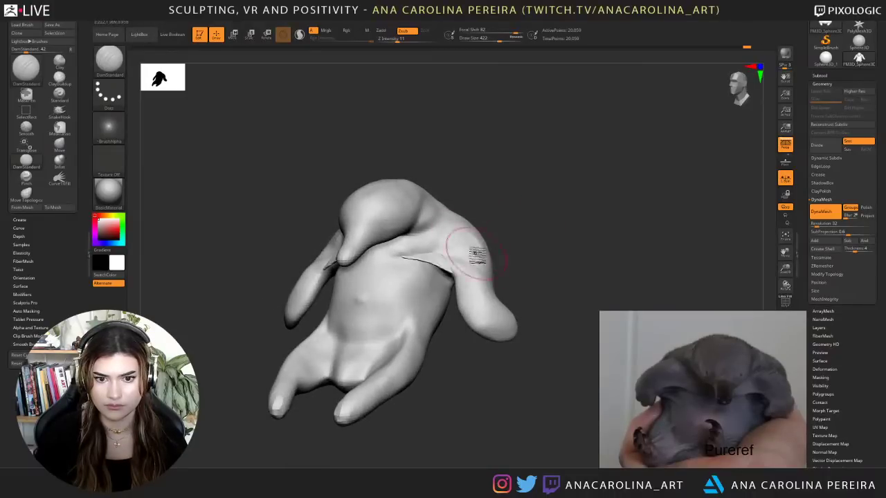
mouse_move(505, 275)
left_mouse_down("shift")
mouse_move(528, 251)
mouse_move(535, 271)
left_mouse_up("shift")
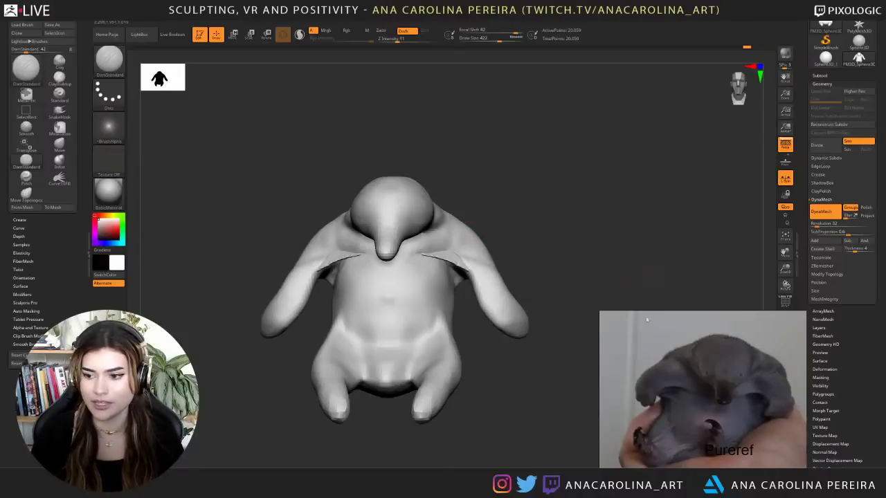
- Adjust the upper back and neck contour from the side with the Move brush at draw size 559
scroll(704, 366, "down", 2)
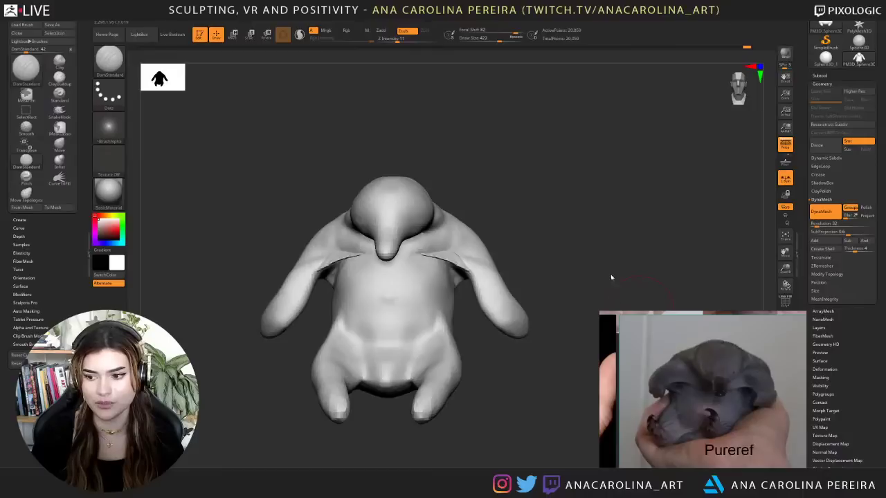
mouse_move(611, 278)
left_mouse_down()
mouse_move(621, 279)
mouse_move(594, 266)
left_mouse_up()
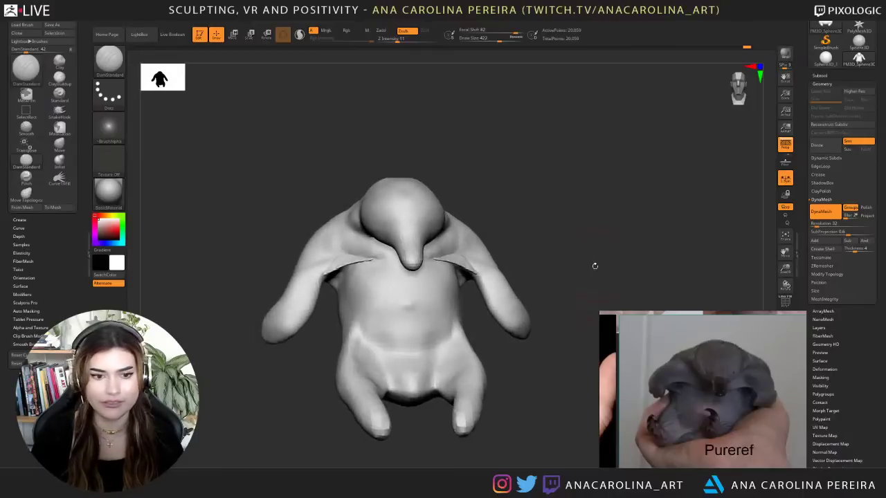
mouse_move(527, 205)
left_mouse_down()
mouse_move(477, 211)
mouse_move(496, 220)
left_mouse_up()
key("b")
key("m")
key("v")
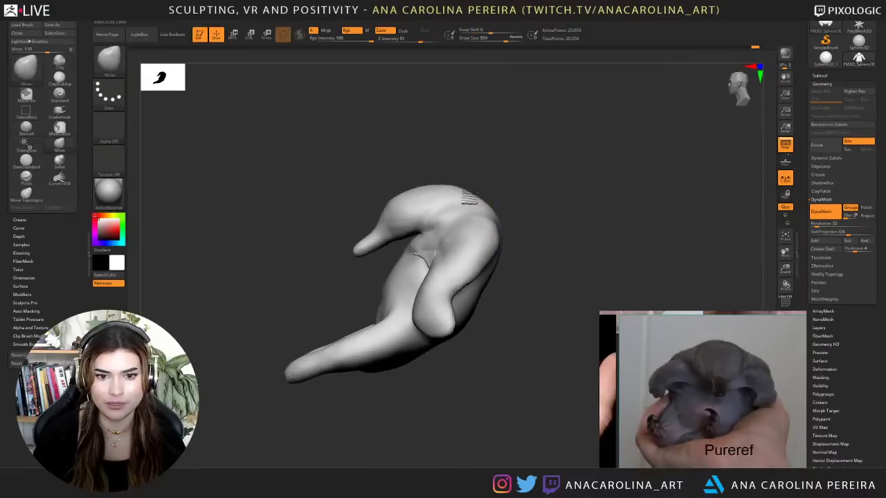
mouse_move(501, 188)
left_mouse_down()
mouse_move(537, 183)
mouse_move(577, 193)
mouse_move(549, 195)
left_mouse_up()
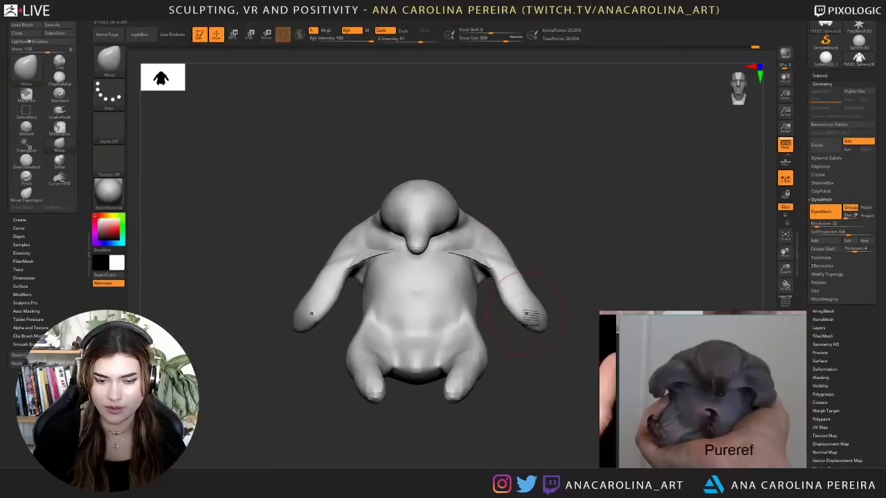
- Reduce the Move brush's draw size to 406 and adjust the forearms
key("space")
left_click_drag(511, 308, 518, 303)
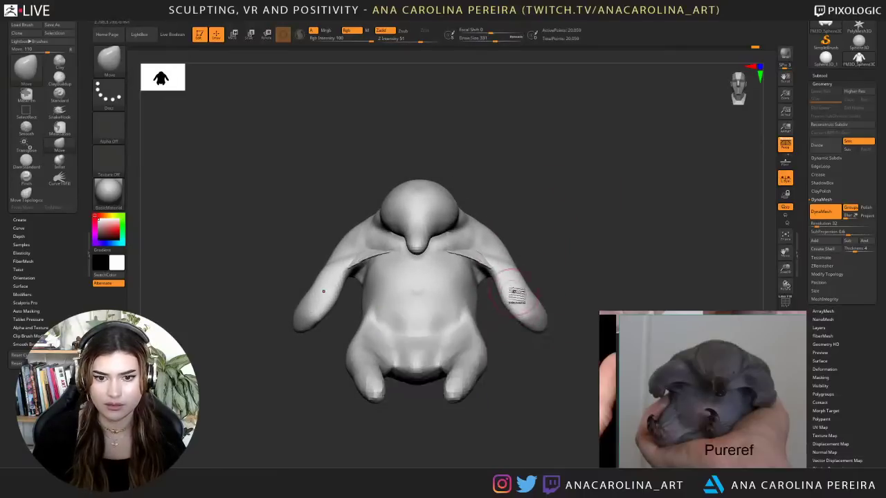
key("space")
mouse_move(561, 274)
left_mouse_down()
mouse_move(541, 266)
mouse_move(523, 271)
left_mouse_up()
mouse_move(562, 263)
left_mouse_down()
mouse_move(529, 253)
mouse_move(570, 302)
mouse_move(560, 301)
left_mouse_up()
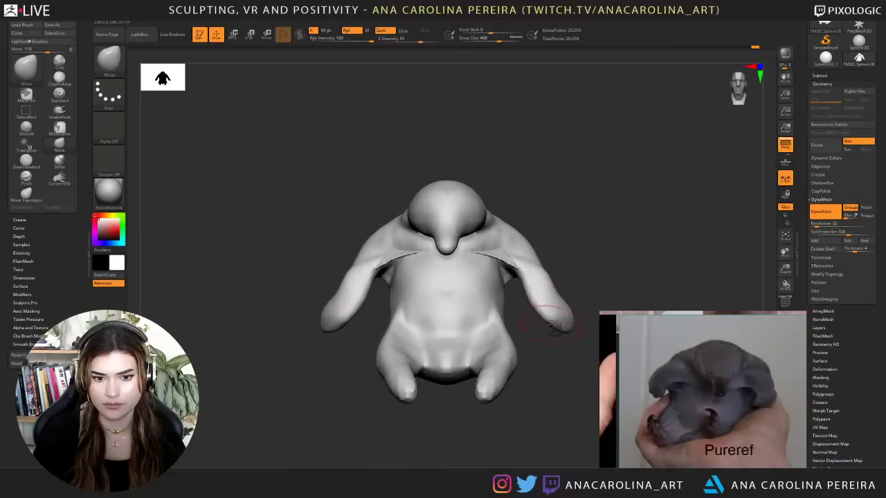
left_click_drag(566, 360, 538, 361, "alt")
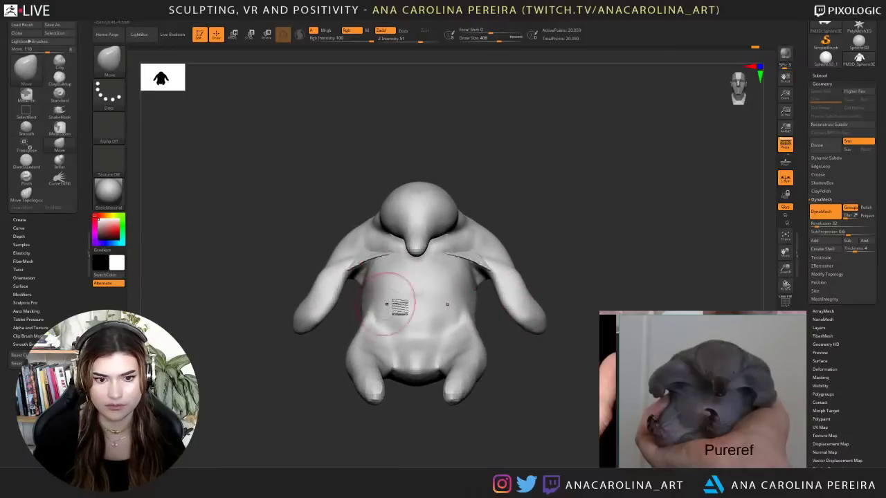
- Build up a rounder belly with the ClayBuildup brush
mouse_move(488, 311)
left_mouse_down()
mouse_move(483, 318)
mouse_move(510, 324)
mouse_move(428, 325)
left_mouse_up()
key("b")
key("c")
key("b")
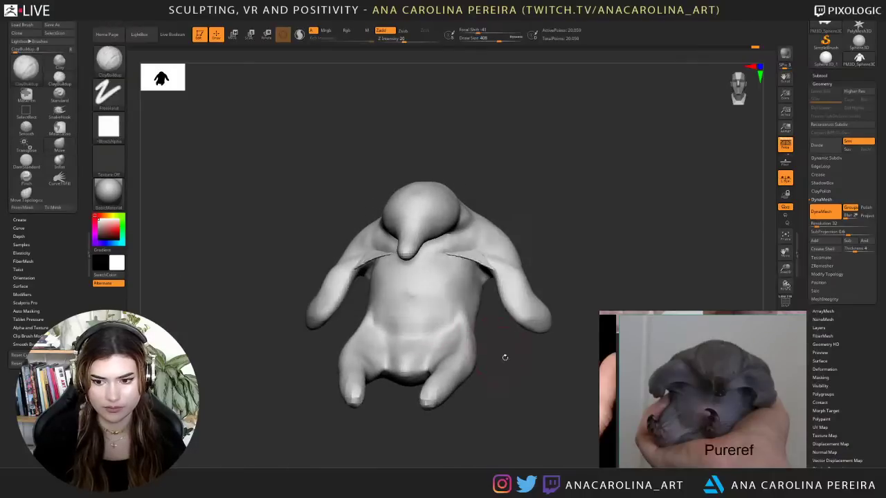
left_click_drag(505, 357, 450, 353)
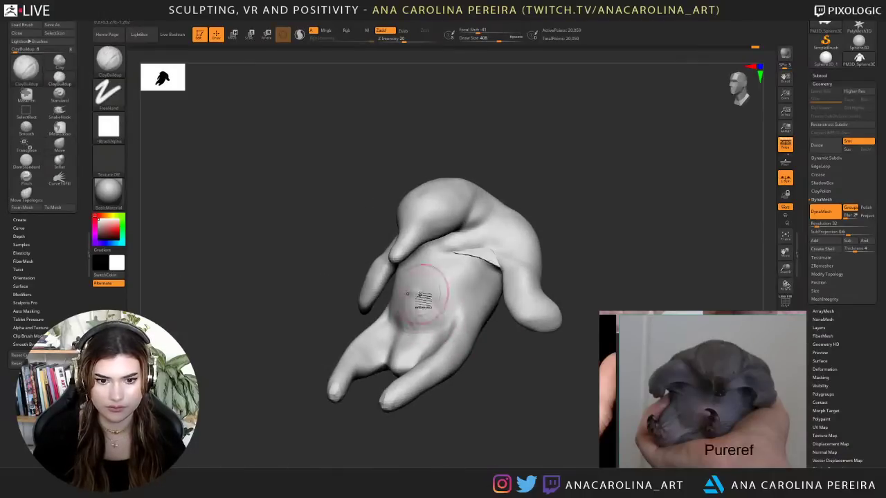
mouse_move(453, 304)
left_mouse_down()
mouse_move(425, 300)
mouse_move(418, 330)
mouse_move(443, 306)
mouse_move(469, 311)
left_mouse_up()
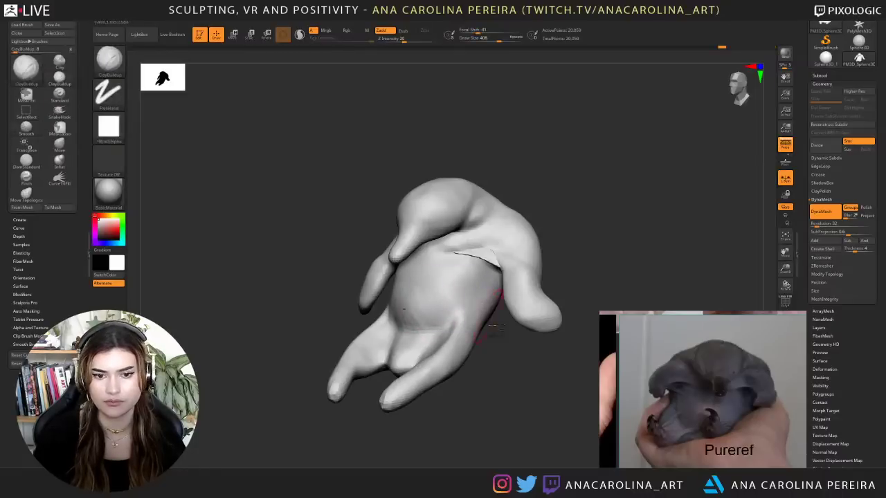
mouse_move(500, 349)
left_mouse_down()
mouse_move(524, 356)
mouse_move(545, 340)
left_mouse_up()
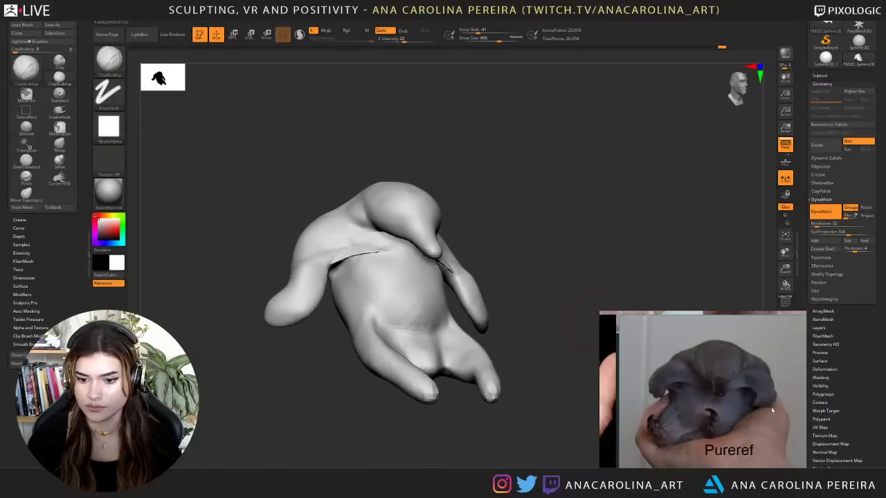
- Examine the reference photo of the curled-up baby animal held in two hands in PureRef
scroll(771, 409, "down", 5)
middle_click_drag(707, 387, 721, 414)
scroll(667, 438, "up", 3)
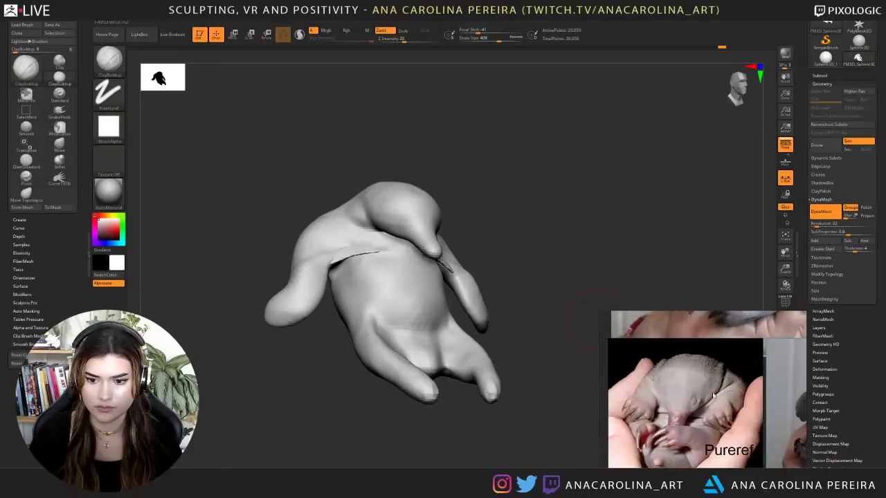
scroll(727, 378, "down", 1)
mouse_move(727, 374)
middle_mouse_down()
mouse_move(710, 442)
mouse_move(688, 457)
mouse_move(726, 344)
middle_mouse_up()
scroll(725, 368, "up", 3)
- Build up the transition between the neck and shoulder with the ClayBuildup brush, reducing the draw size to 228
left_click_drag(591, 327, 559, 341)
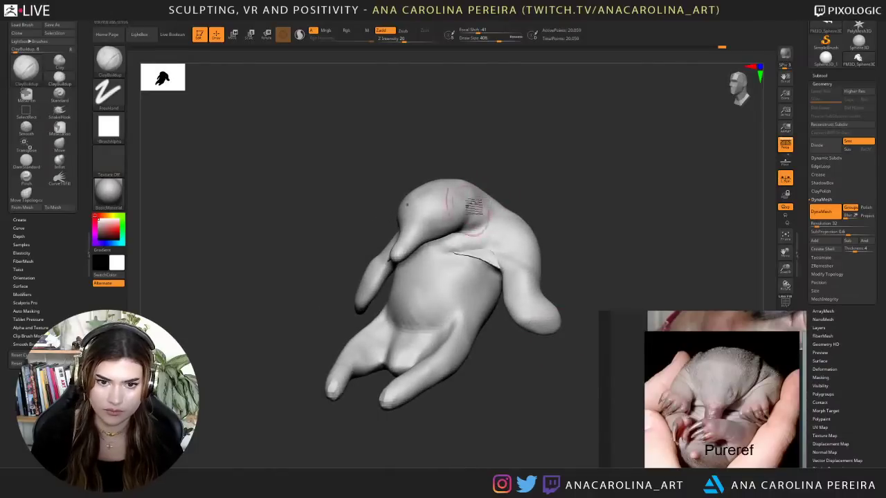
mouse_move(467, 197)
left_mouse_down()
mouse_move(477, 223)
mouse_move(479, 205)
mouse_move(489, 219)
left_mouse_up()
key("space")
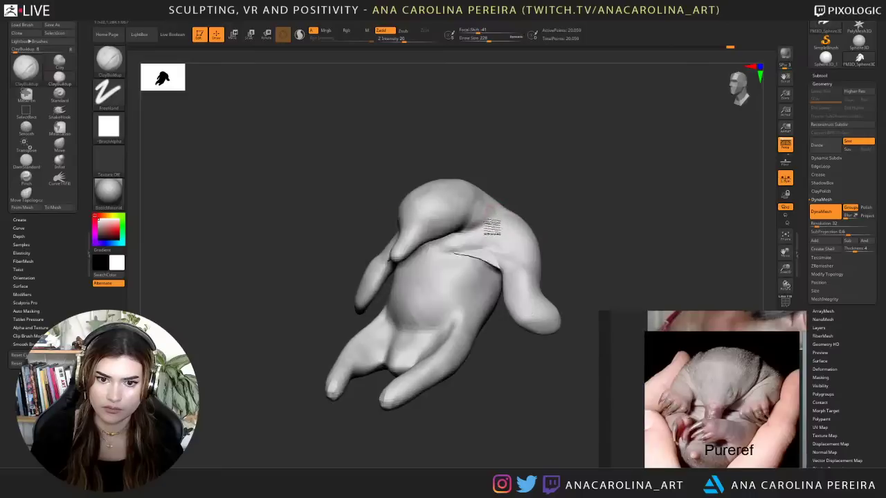
mouse_move(433, 240)
right_mouse_down()
mouse_move(564, 218)
mouse_move(554, 255)
right_mouse_up()
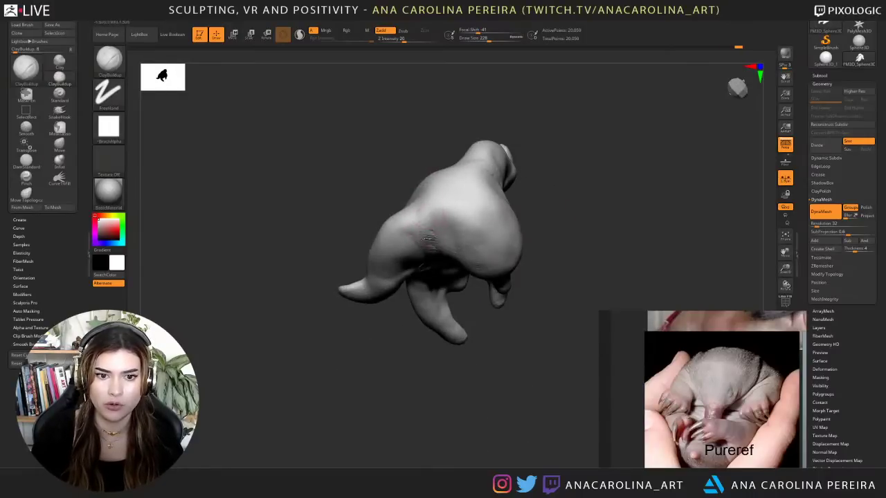
mouse_move(374, 173)
left_mouse_down()
mouse_move(395, 99)
mouse_move(403, 136)
left_mouse_up()
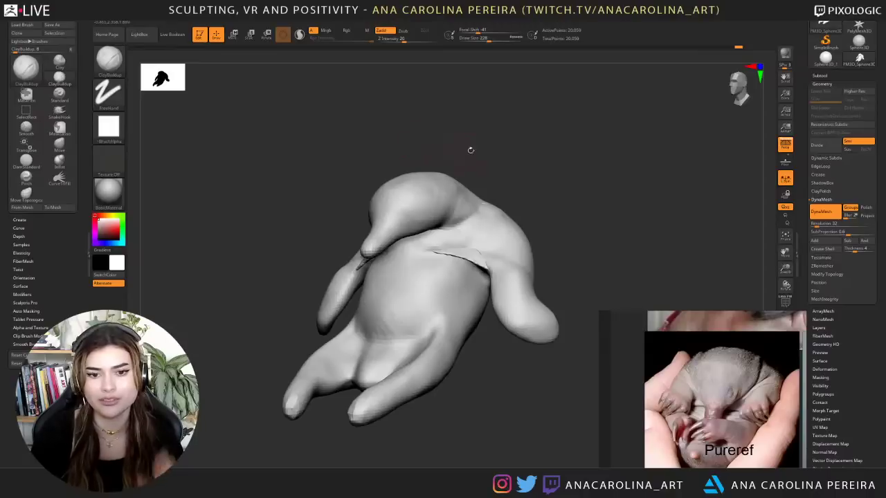
- Add volume to the shoulders and upper arms with the ClayBuildup brush at draw size 305
mouse_move(470, 149)
left_mouse_down()
mouse_move(525, 207)
mouse_move(545, 184)
mouse_move(564, 196)
mouse_move(537, 202)
mouse_move(564, 214)
left_mouse_up()
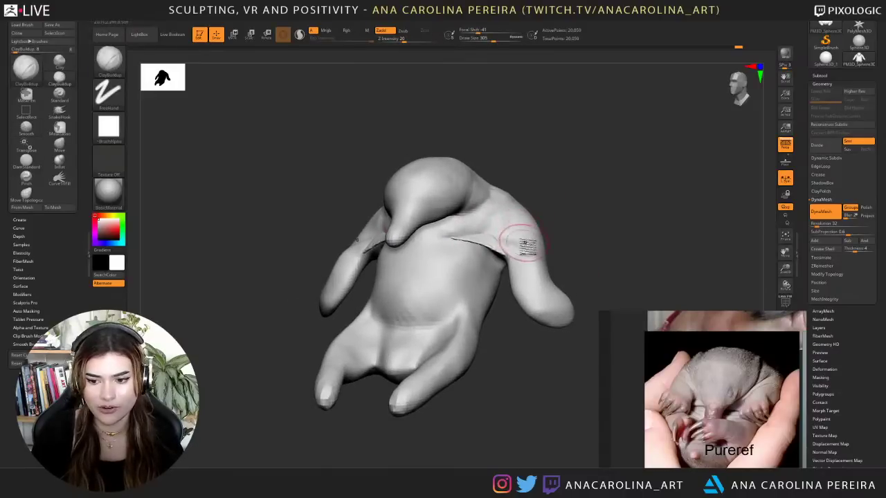
mouse_move(362, 183)
left_mouse_down()
mouse_move(393, 186)
mouse_move(379, 192)
mouse_move(386, 202)
left_mouse_up()
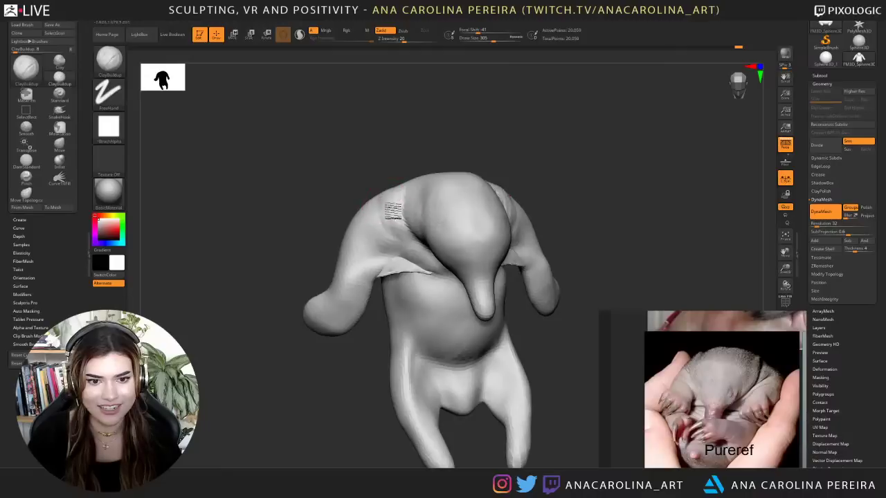
mouse_move(497, 151)
left_mouse_down()
mouse_move(480, 111)
mouse_move(520, 144)
mouse_move(517, 134)
mouse_move(514, 142)
left_mouse_up()
left_click_drag(515, 200, 488, 186)
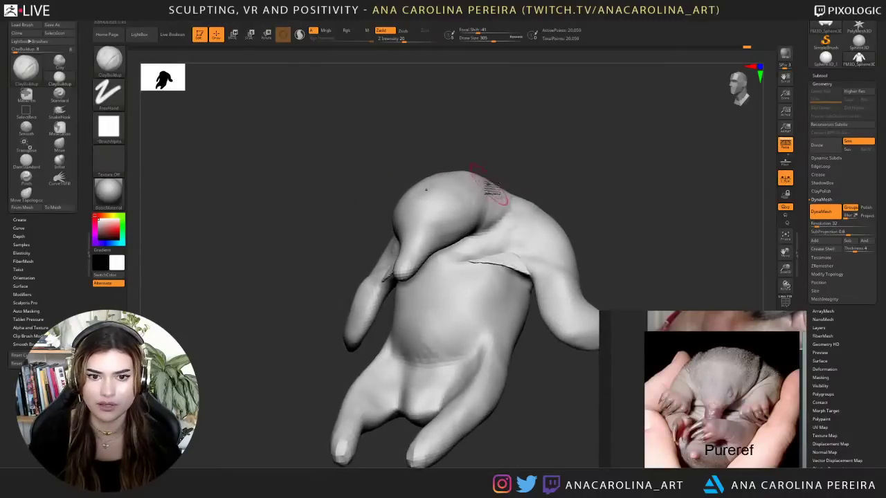
- Fill out the back of the head and nape with ClayBuildup at draw size 437 and smooth the surface
key("space")
mouse_move(487, 150)
left_mouse_down()
mouse_move(481, 161)
mouse_move(496, 156)
left_mouse_up()
left_click_drag(492, 151, 484, 185)
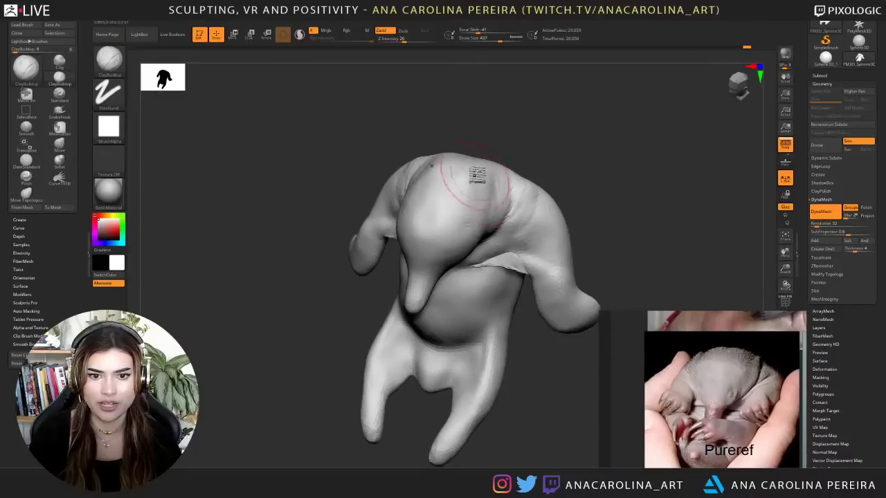
mouse_move(465, 138)
left_mouse_down("shift")
mouse_move(480, 97)
mouse_move(498, 109)
mouse_move(490, 113)
left_mouse_up("shift")
key("space")
left_click_drag(489, 108, 486, 108)
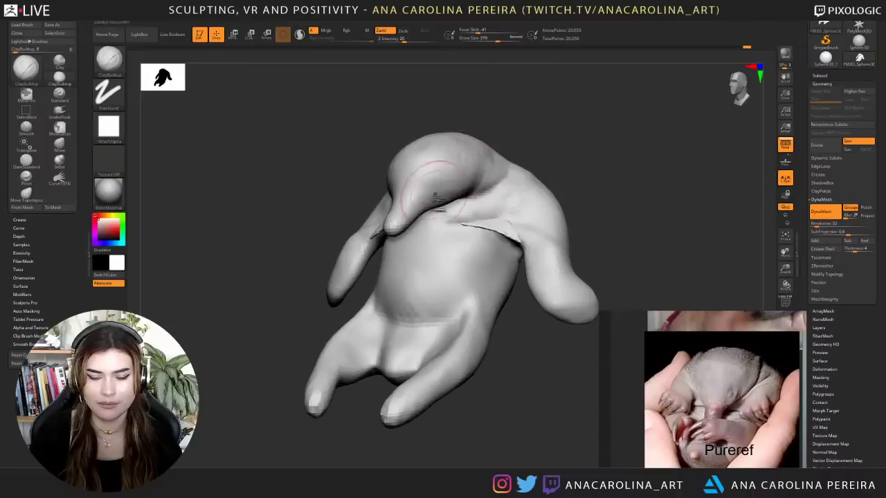
mouse_move(438, 188)
left_mouse_down()
mouse_move(451, 187)
mouse_move(443, 184)
left_mouse_up()
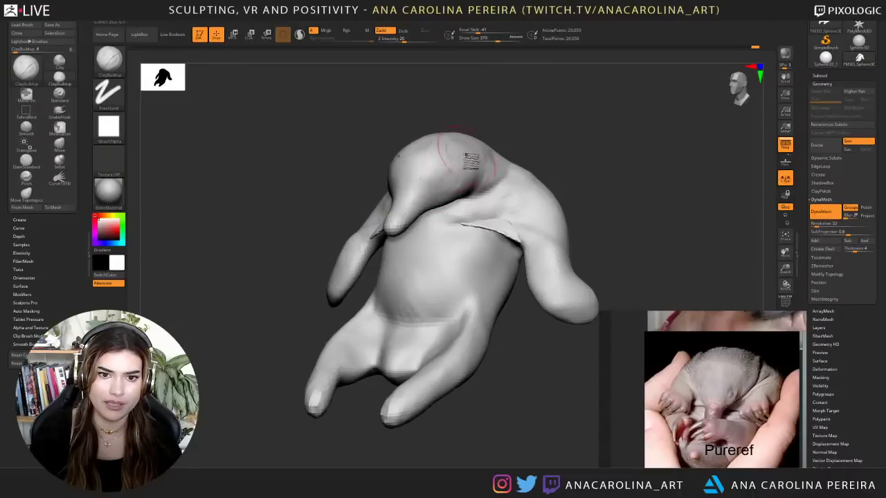
- Refine the snout and cheeks with the ClayBuildup brush at draw size 163
key("space")
right_click_drag(413, 189, 383, 184, "ctrl")
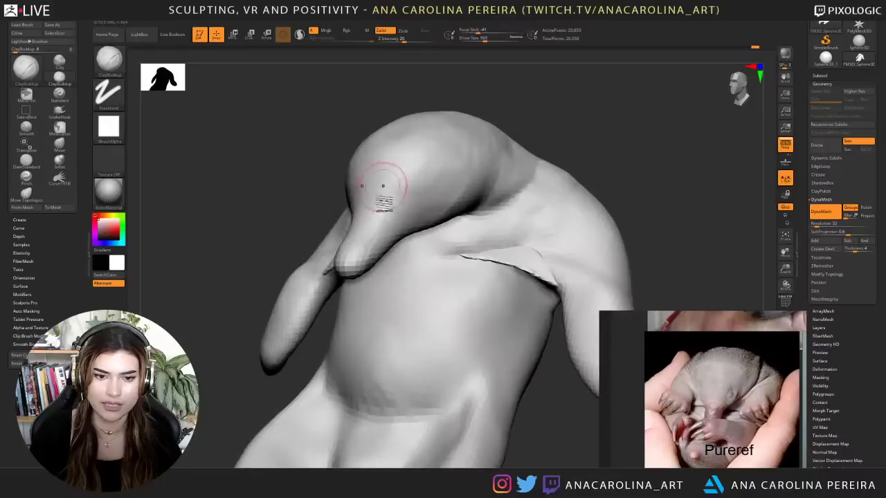
mouse_move(381, 239)
left_mouse_down()
mouse_move(363, 271)
mouse_move(366, 254)
mouse_move(354, 257)
mouse_move(361, 255)
left_mouse_up()
left_click_drag(590, 127, 571, 134)
left_click_drag(437, 200, 439, 207)
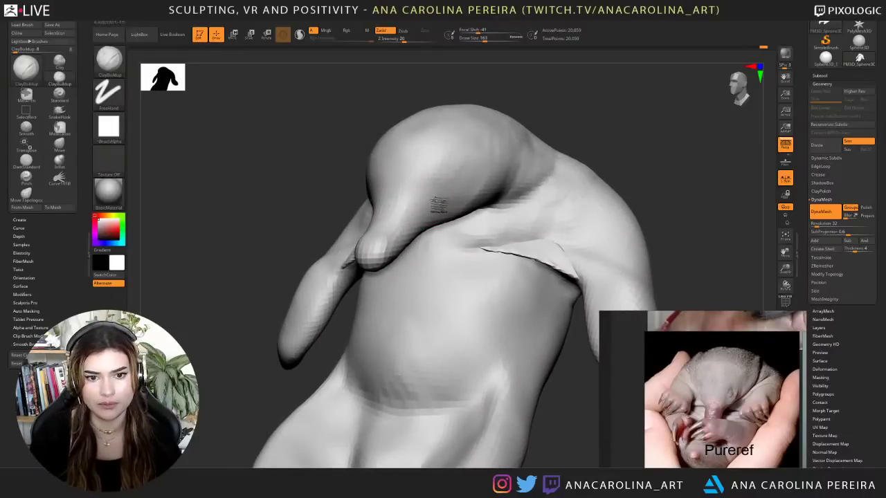
mouse_move(561, 138)
left_mouse_down()
mouse_move(666, 134)
mouse_move(656, 138)
left_mouse_up()
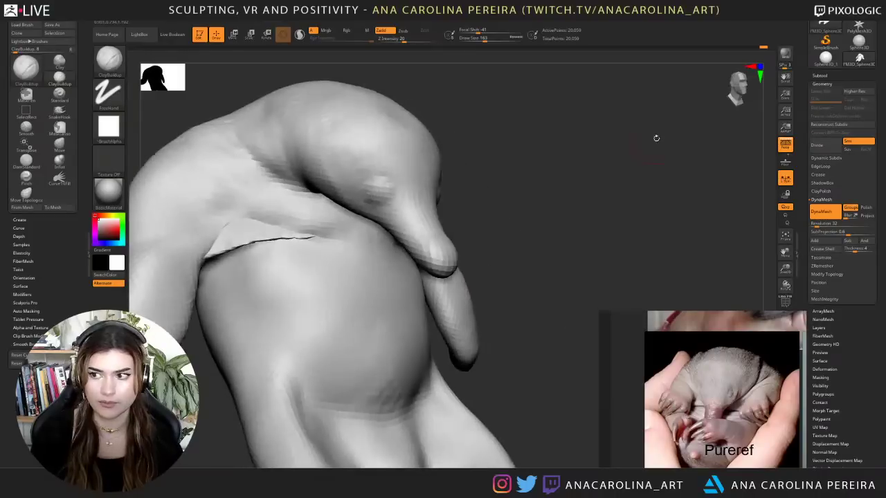
- Bring the eye close-up reference into view and carve the eye sockets beside the snout with ClayBuildup
scroll(796, 358, "down", 5)
scroll(771, 377, "up", 4)
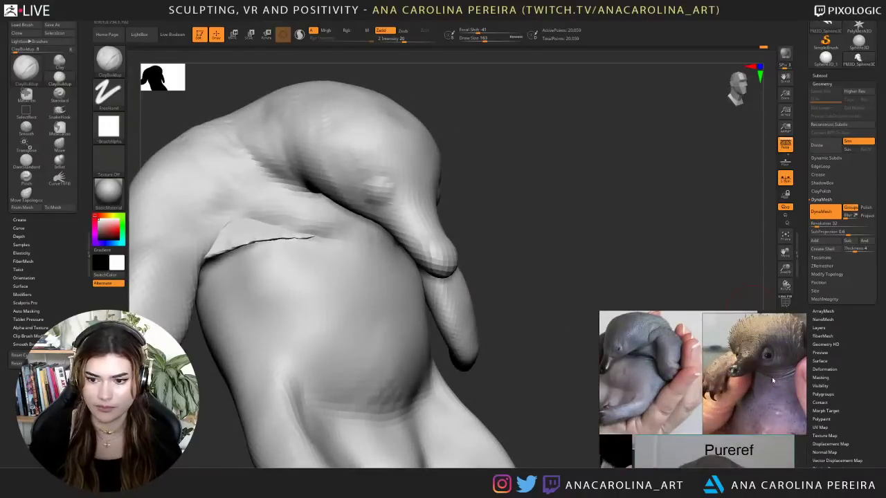
mouse_move(511, 183)
left_mouse_down()
mouse_move(490, 170)
mouse_move(507, 158)
left_mouse_up()
left_click_drag(434, 186, 427, 204, "alt")
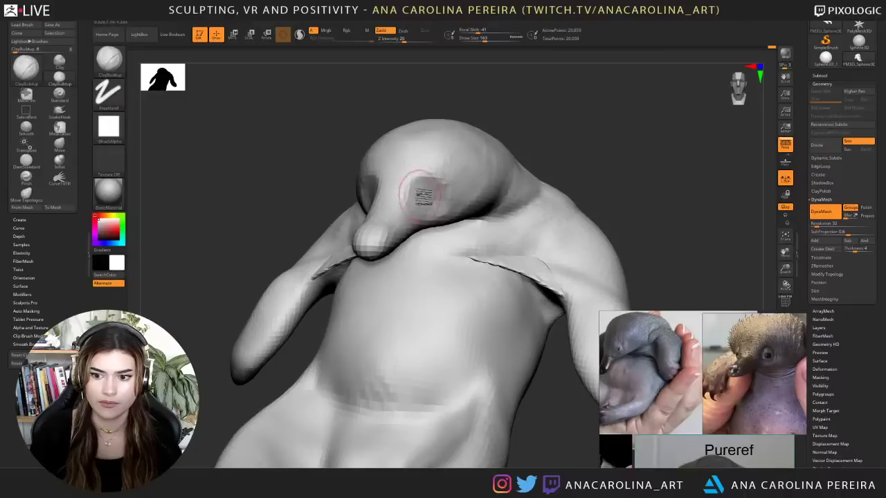
key("s")
left_click_drag(388, 192, 395, 191)
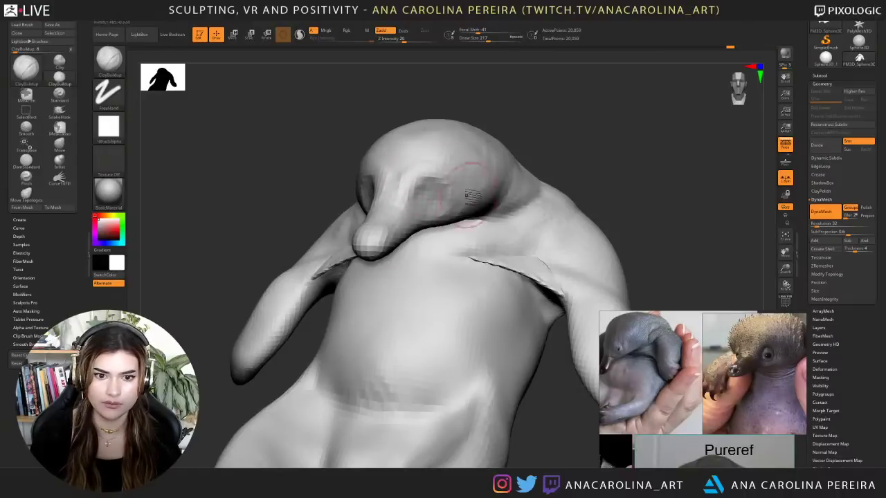
mouse_move(439, 181)
left_mouse_down()
mouse_move(451, 190)
mouse_move(439, 198)
left_mouse_up()
- Build up the eyeballs inside the sockets with ClayBuildup, reducing the draw size to 140 and 116
key("space")
key("space")
key("space")
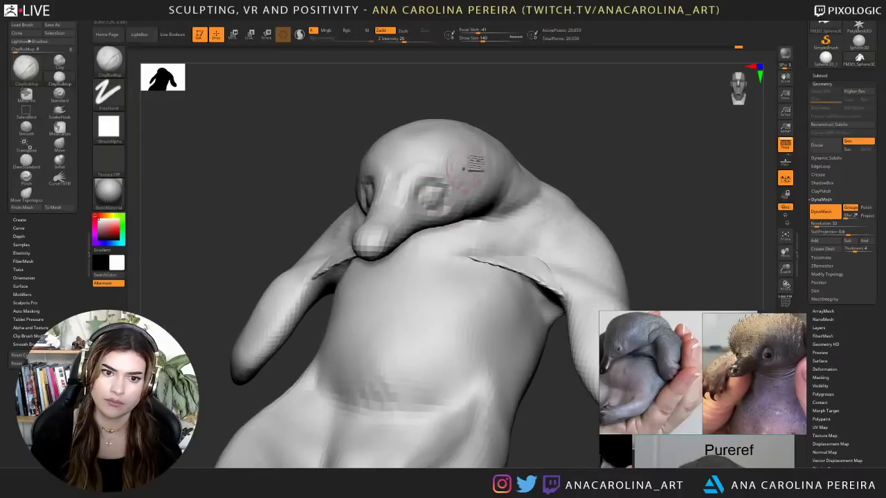
left_click_drag(499, 119, 555, 115)
mouse_move(464, 173)
left_mouse_down()
mouse_move(455, 161)
mouse_move(422, 157)
left_mouse_up()
key("space")
left_click_drag(437, 195, 433, 195)
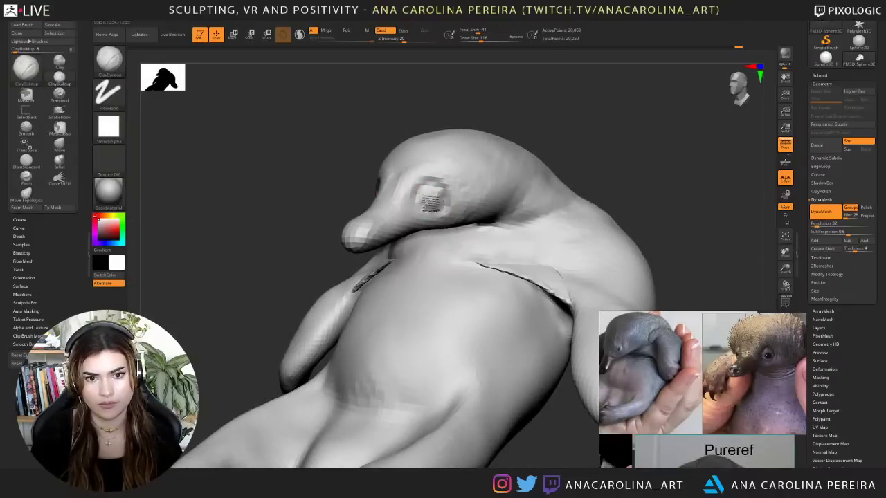
- Add mass to the upper back and the side of the neck with ClayBuildup at draw size 437
left_click_drag(495, 119, 458, 55, "alt")
left_click_drag(450, 117, 495, 128)
left_click_drag(495, 127, 498, 163, "alt")
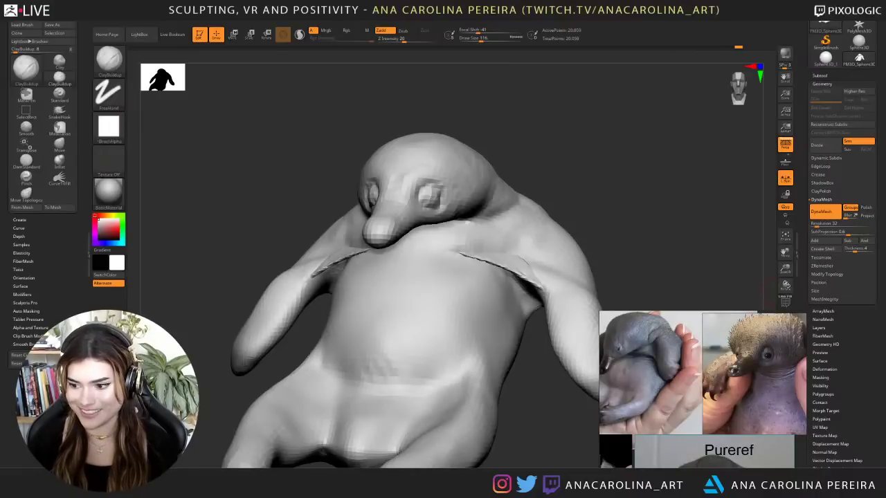
left_click_drag(699, 206, 687, 175)
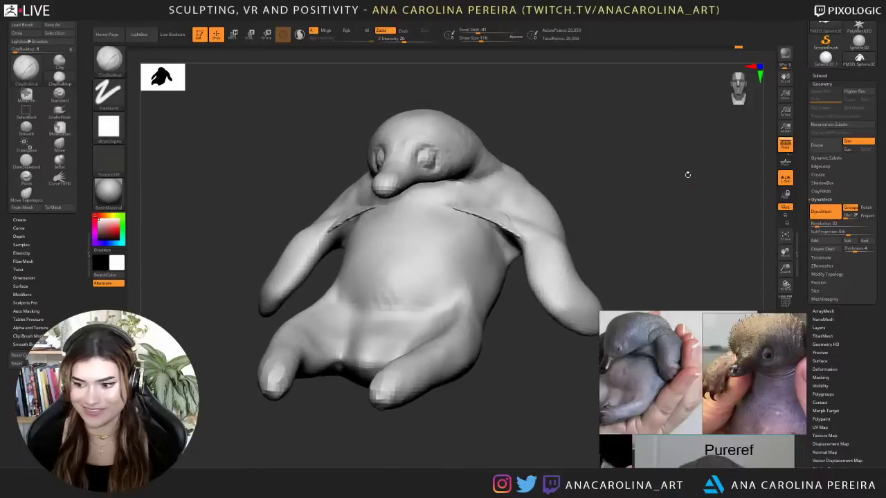
key("space")
mouse_move(627, 156)
left_mouse_down()
mouse_move(585, 196)
mouse_move(643, 147)
left_mouse_up()
mouse_move(689, 149)
left_mouse_down()
mouse_move(644, 158)
mouse_move(644, 173)
left_mouse_up()
mouse_move(644, 173)
left_mouse_down("alt")
mouse_move(636, 208)
mouse_move(555, 194)
left_mouse_up("alt")
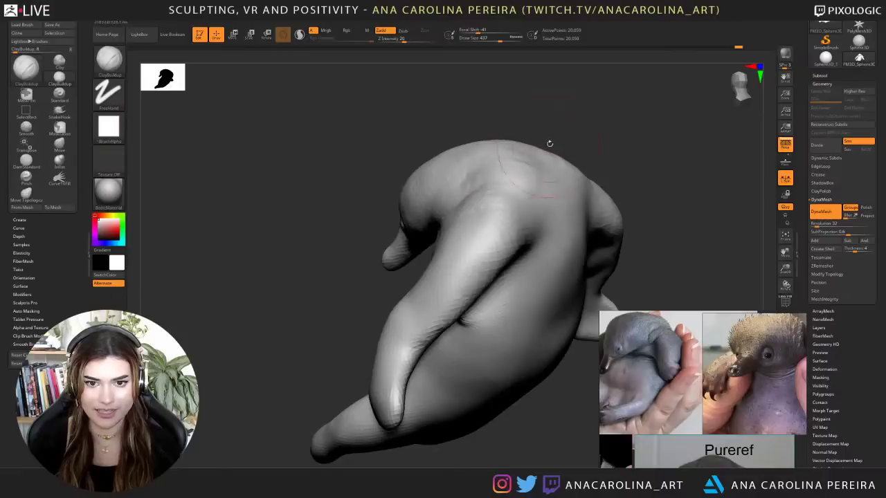
mouse_move(548, 145)
left_mouse_down()
mouse_move(594, 105)
mouse_move(602, 124)
mouse_move(628, 126)
left_mouse_up()
mouse_move(445, 177)
left_mouse_down()
mouse_move(449, 199)
mouse_move(426, 150)
mouse_move(443, 176)
mouse_move(440, 168)
mouse_move(565, 116)
mouse_move(554, 125)
mouse_move(593, 119)
mouse_move(585, 131)
mouse_move(553, 130)
mouse_move(542, 163)
left_mouse_up()
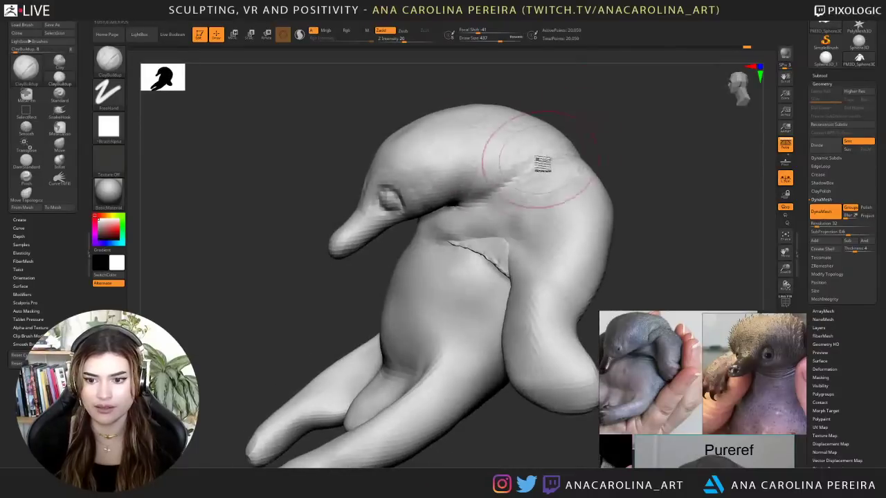
mouse_move(609, 134)
left_mouse_down()
mouse_move(628, 133)
mouse_move(600, 172)
mouse_move(623, 155)
mouse_move(616, 169)
mouse_move(606, 159)
left_mouse_up()
- Sculpt the throat and the crease under the jaw with ClayBuildup at draw size 239
key("space")
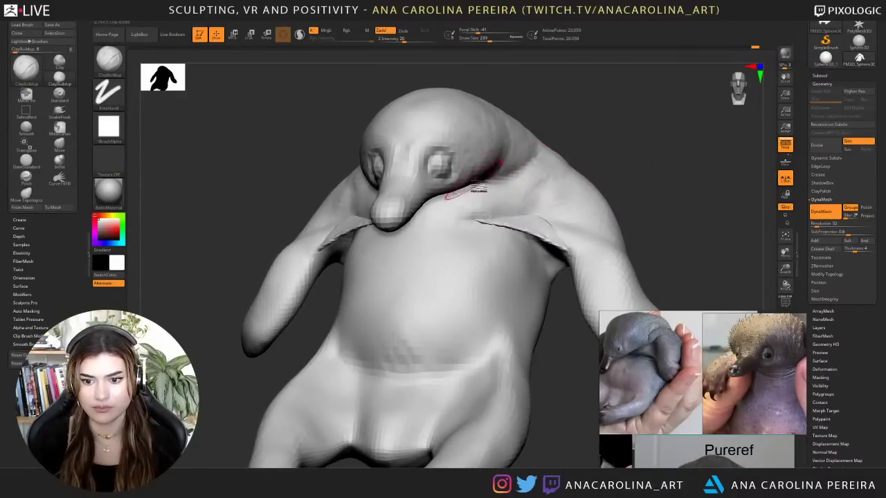
left_click_drag(565, 112, 549, 105)
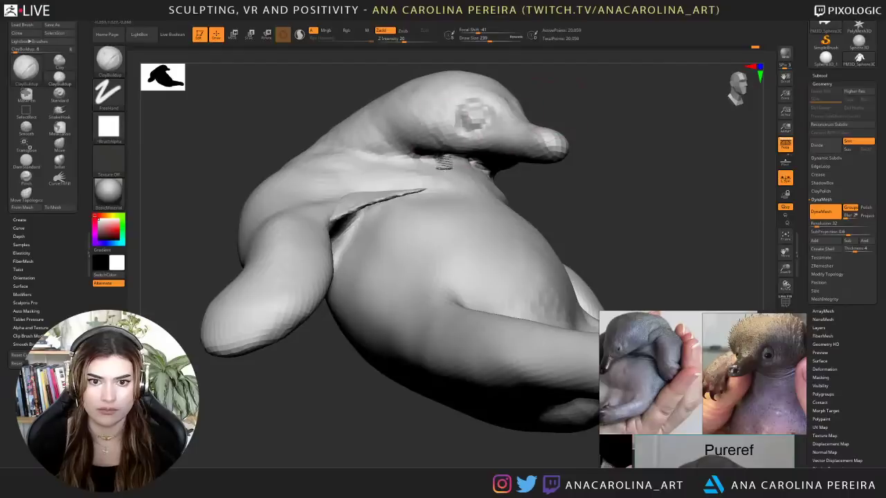
left_click_drag(585, 202, 541, 168)
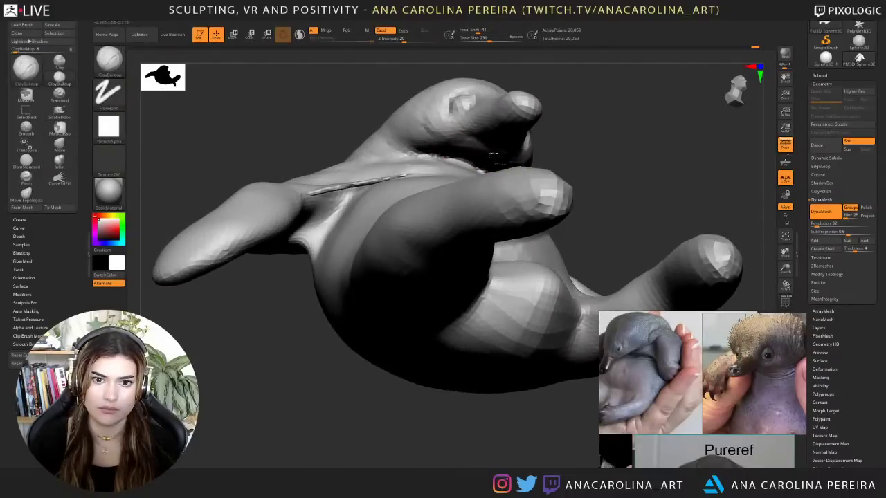
left_click_drag(585, 132, 484, 142)
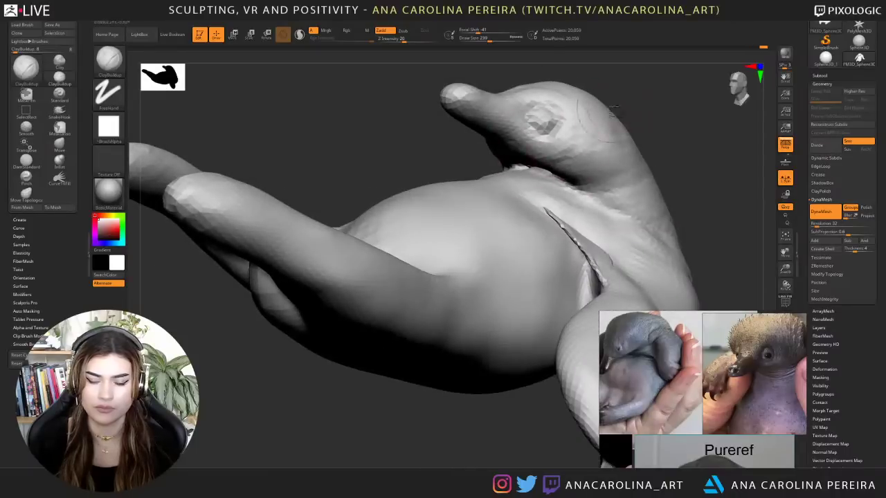
left_click_drag(614, 107, 633, 96)
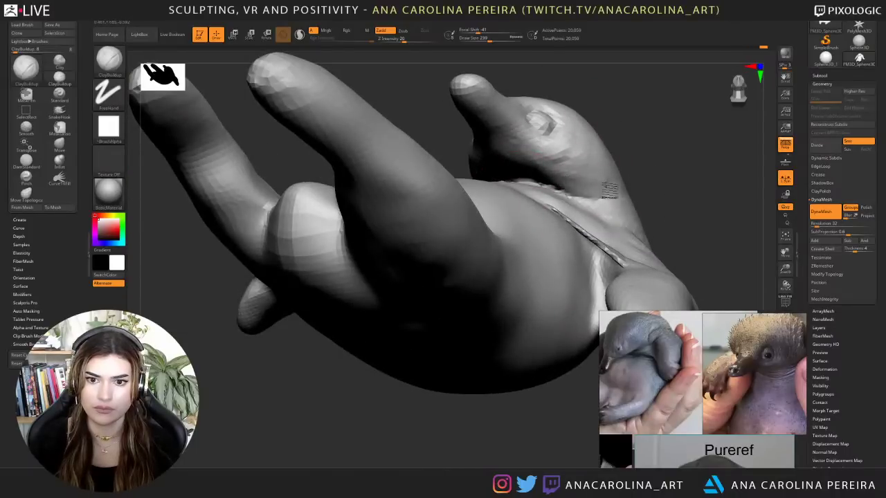
mouse_move(617, 166)
left_mouse_down()
mouse_move(681, 192)
mouse_move(592, 236)
mouse_move(599, 225)
left_mouse_up()
- Fill in the neck between the jaw and chest with ClayBuildup at draw size 311
left_click_drag(665, 112, 631, 94)
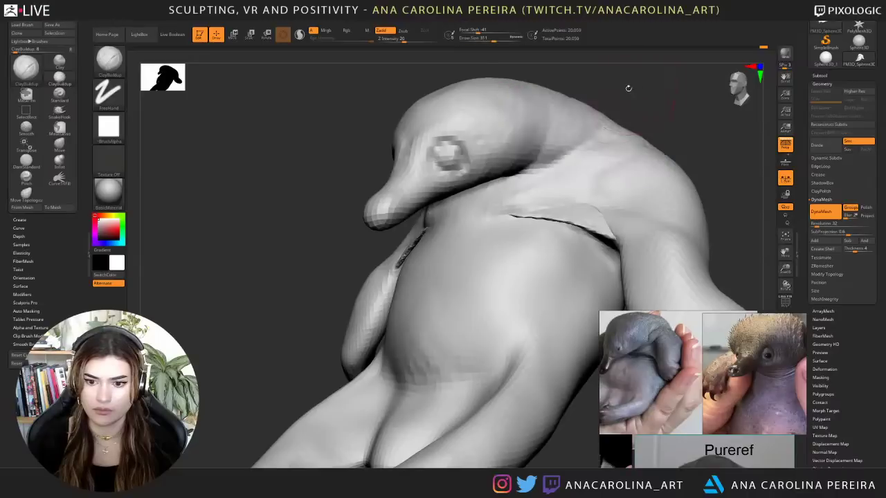
mouse_move(277, 139)
left_mouse_down()
mouse_move(379, 125)
mouse_move(431, 136)
left_mouse_up()
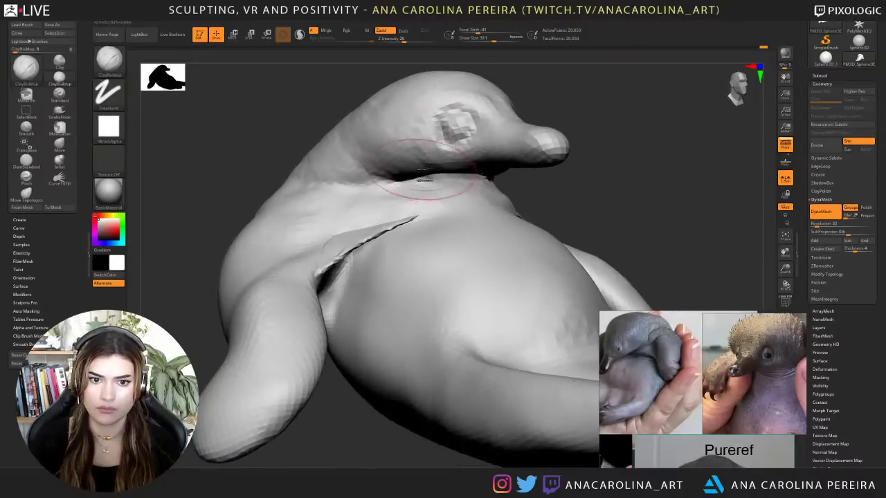
mouse_move(454, 182)
left_mouse_down()
mouse_move(474, 182)
mouse_move(453, 175)
left_mouse_up()
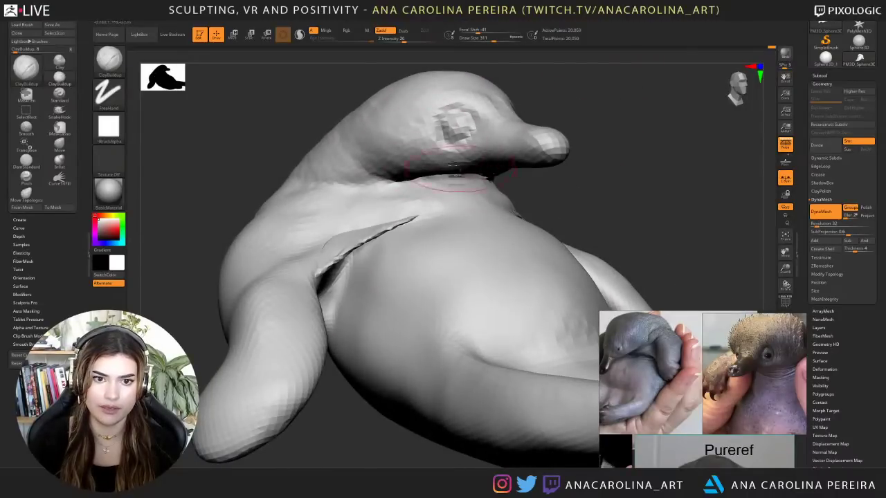
mouse_move(716, 169)
left_mouse_down("shift")
mouse_move(668, 163)
mouse_move(654, 128)
left_mouse_up("shift")
mouse_move(654, 148)
left_mouse_down()
mouse_move(597, 159)
mouse_move(603, 104)
mouse_move(615, 135)
mouse_move(574, 153)
left_mouse_up()
mouse_move(513, 166)
left_mouse_down()
mouse_move(494, 179)
mouse_move(503, 192)
mouse_move(513, 181)
left_mouse_up()
- Shape the skin folds across the chest and front of the shoulders with ClayBuildup at draw size 234
key("space")
key("space")
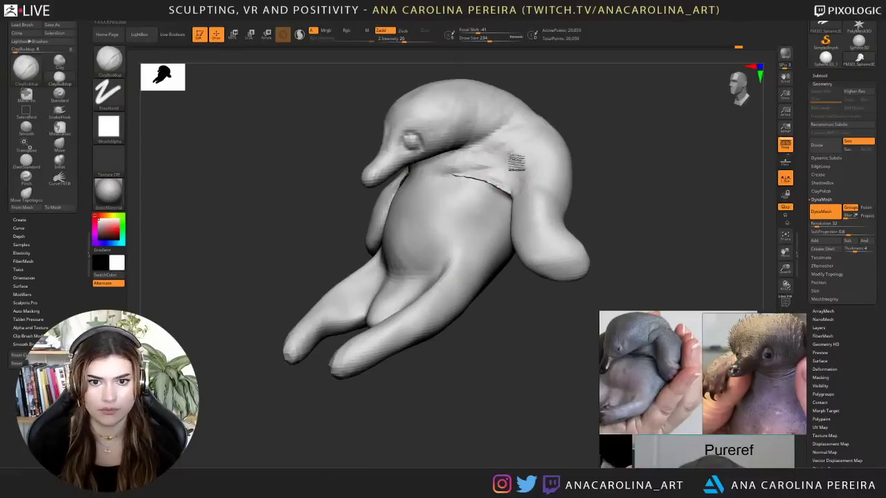
left_click_drag(516, 164, 519, 148)
right_click_drag(544, 137, 570, 107)
mouse_move(502, 170)
left_mouse_down()
mouse_move(508, 160)
mouse_move(479, 170)
left_mouse_up()
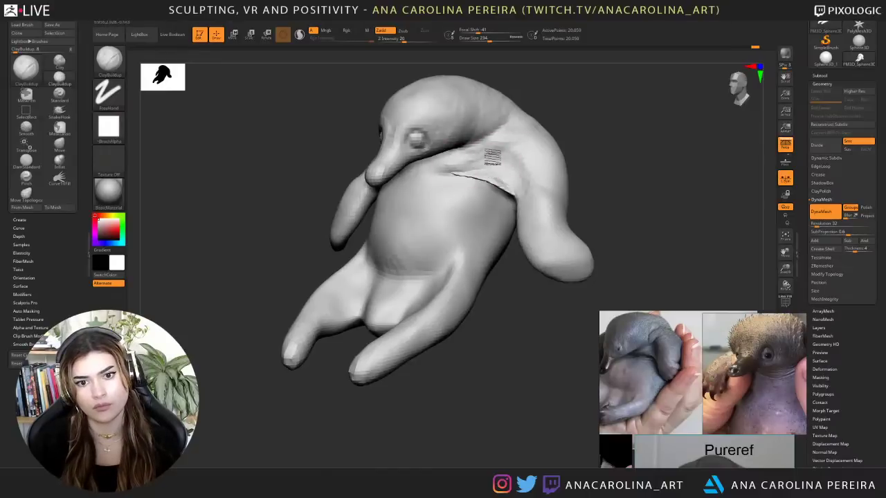
left_click_drag(561, 132, 631, 129)
left_click_drag(410, 168, 422, 166)
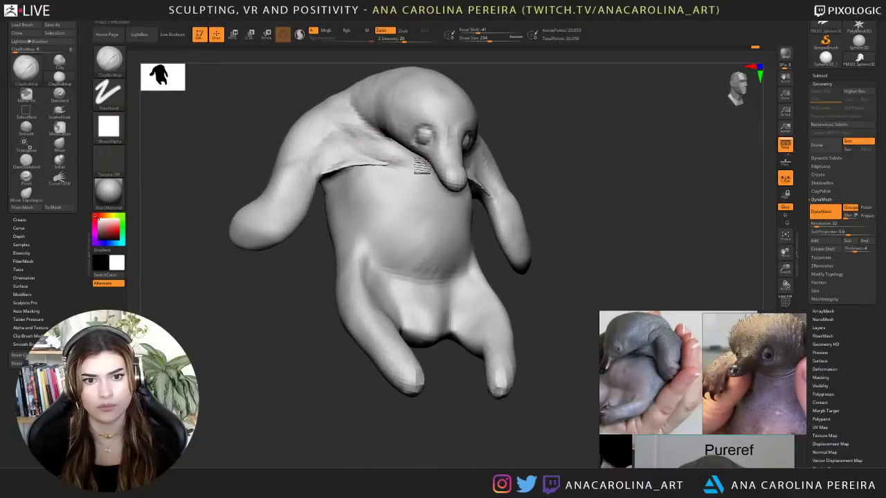
left_click_drag(564, 125, 538, 116)
- Build up the hip where the thigh meets the lower belly with ClayBuildup at draw size 331
mouse_move(615, 114)
left_mouse_down("alt")
mouse_move(621, 151)
mouse_move(558, 173)
left_mouse_up("alt")
key("space")
key("space")
left_click_drag(492, 154, 499, 154)
key("space")
mouse_move(539, 186)
left_mouse_down()
mouse_move(535, 204)
mouse_move(549, 214)
mouse_move(536, 190)
mouse_move(644, 186)
mouse_move(690, 159)
left_mouse_up()
left_click_drag(598, 175, 619, 202, "alt")
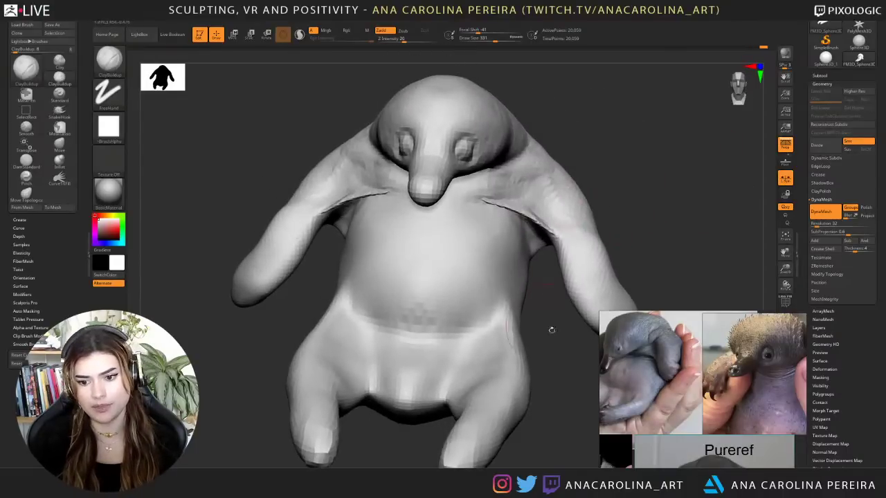
mouse_move(559, 332)
left_mouse_down()
mouse_move(547, 330)
mouse_move(531, 298)
left_mouse_up()
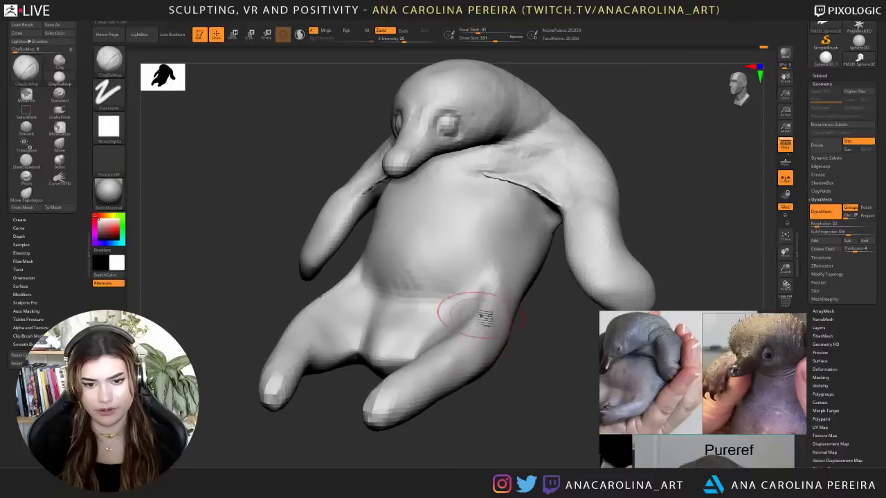
mouse_move(484, 316)
left_mouse_down()
mouse_move(489, 292)
mouse_move(481, 329)
mouse_move(498, 316)
left_mouse_up()
left_click_drag(550, 342, 510, 339)
mouse_move(519, 287)
left_mouse_down()
mouse_move(513, 316)
mouse_move(520, 285)
mouse_move(543, 273)
left_mouse_up()
- Round out the belly and chest with broad ClayBuildup strokes at draw size 508
key("space")
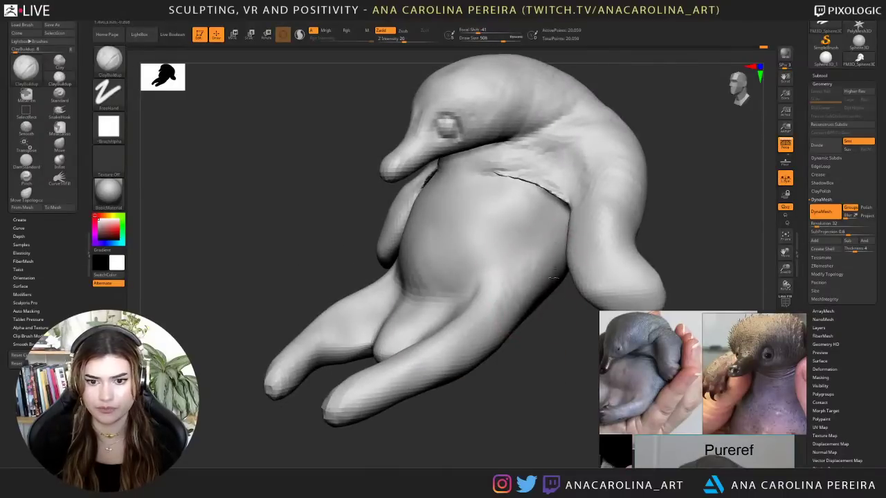
mouse_move(531, 323)
left_mouse_down()
mouse_move(561, 318)
mouse_move(547, 318)
left_mouse_up()
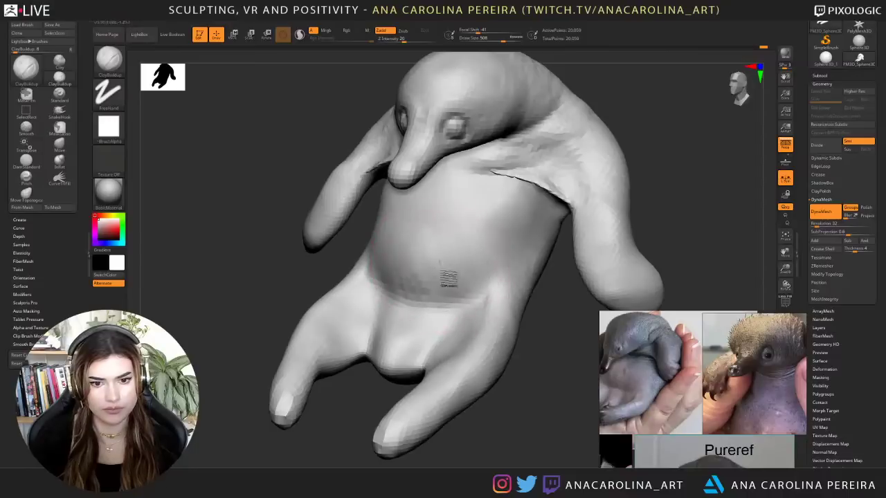
mouse_move(473, 227)
left_mouse_down()
mouse_move(502, 253)
mouse_move(530, 240)
mouse_move(527, 205)
mouse_move(515, 215)
mouse_move(521, 247)
left_mouse_up()
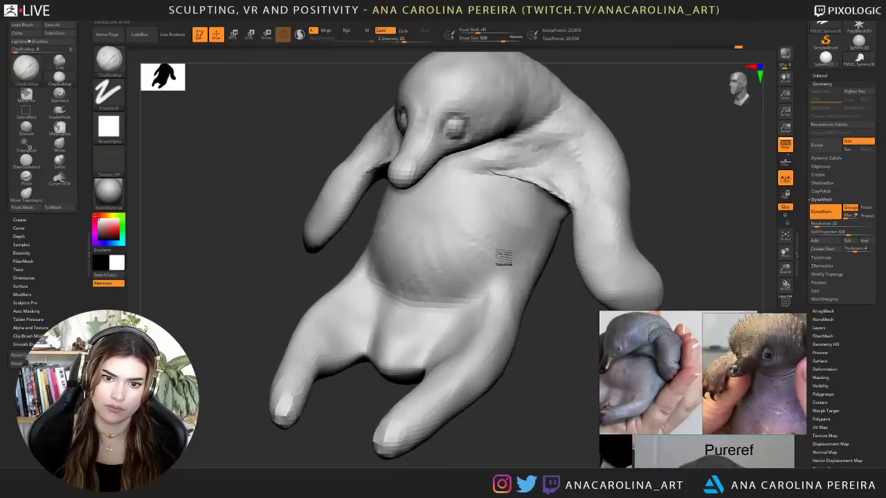
mouse_move(499, 384)
left_mouse_down()
mouse_move(552, 350)
mouse_move(561, 254)
mouse_move(534, 223)
mouse_move(441, 197)
left_mouse_up()
key("f")
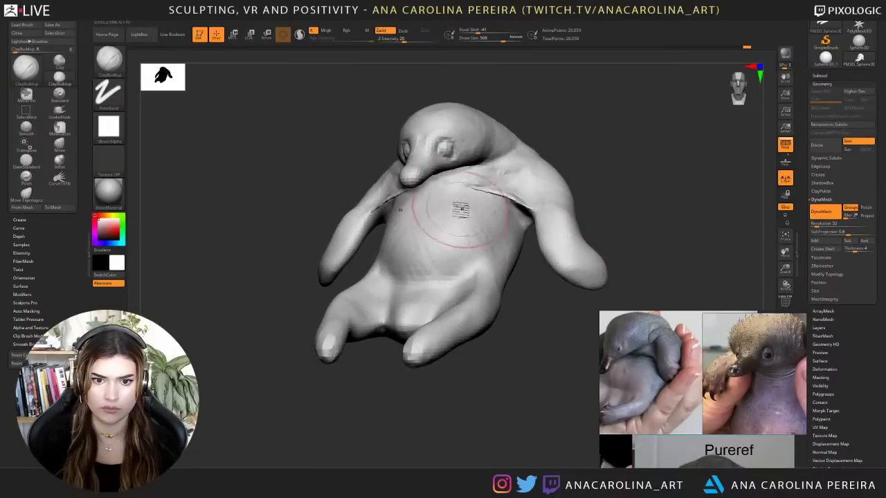
left_click_drag(458, 220, 477, 228)
left_click_drag(513, 315, 569, 311)
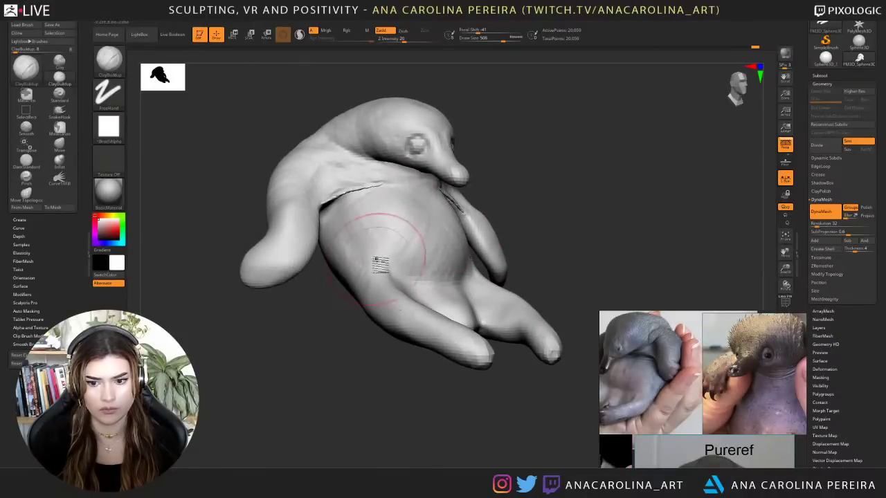
mouse_move(528, 289)
left_mouse_down()
mouse_move(463, 285)
mouse_move(430, 302)
mouse_move(445, 309)
mouse_move(419, 323)
mouse_move(431, 312)
mouse_move(415, 300)
mouse_move(412, 318)
left_mouse_up()
- Refine the side of the waist above the hip with ClayBuildup at draw sizes 239 and 393
key("space")
mouse_move(412, 318)
left_mouse_down()
mouse_move(400, 313)
mouse_move(429, 301)
mouse_move(416, 283)
left_mouse_up()
mouse_move(511, 320)
left_mouse_down()
mouse_move(542, 335)
mouse_move(538, 320)
left_mouse_up()
left_click_drag(541, 285, 593, 299, "alt")
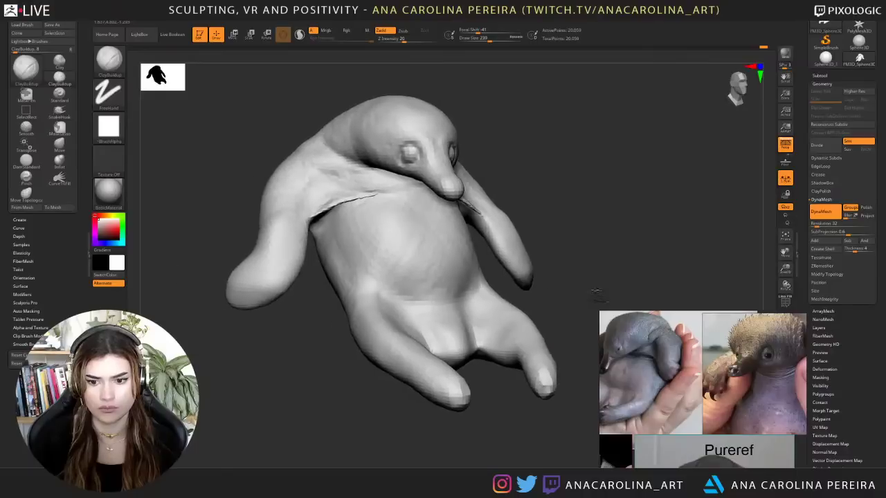
key("space")
left_click_drag(363, 270, 368, 271)
key("space")
left_click_drag(338, 229, 341, 229)
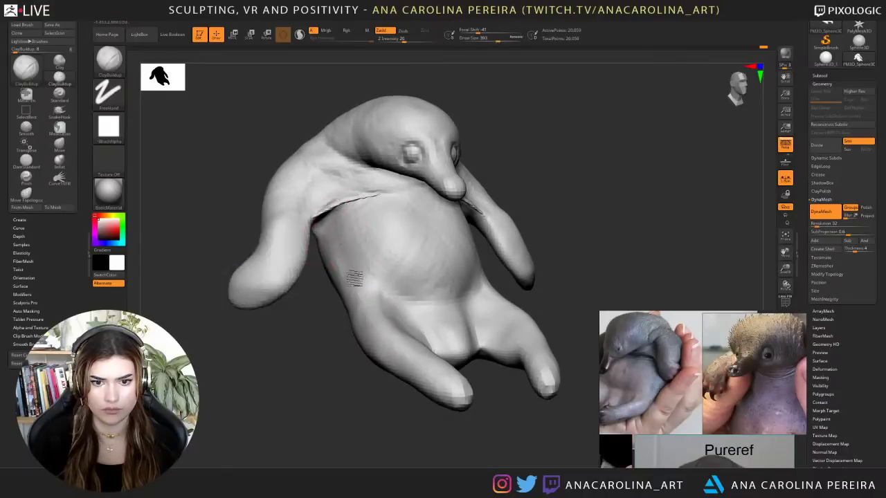
- Build up the inner thigh beside the groin with ClayBuildup at draw size 266
mouse_move(595, 197)
left_mouse_down()
mouse_move(536, 201)
mouse_move(561, 218)
left_mouse_up()
key("space")
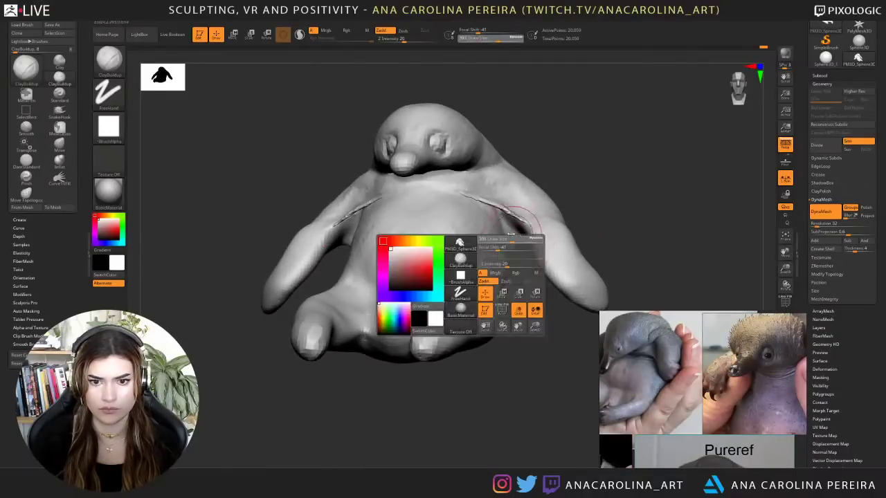
mouse_move(517, 244)
left_mouse_down()
mouse_move(478, 200)
mouse_move(522, 252)
mouse_move(509, 247)
left_mouse_up()
mouse_move(584, 162)
left_mouse_down()
mouse_move(618, 233)
mouse_move(620, 203)
mouse_move(581, 168)
mouse_move(599, 181)
left_mouse_up()
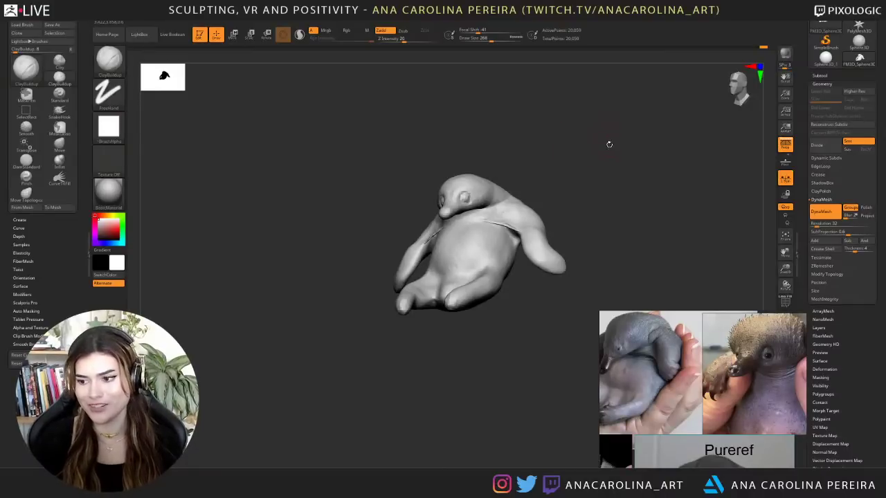
left_click_drag(609, 145, 632, 208)
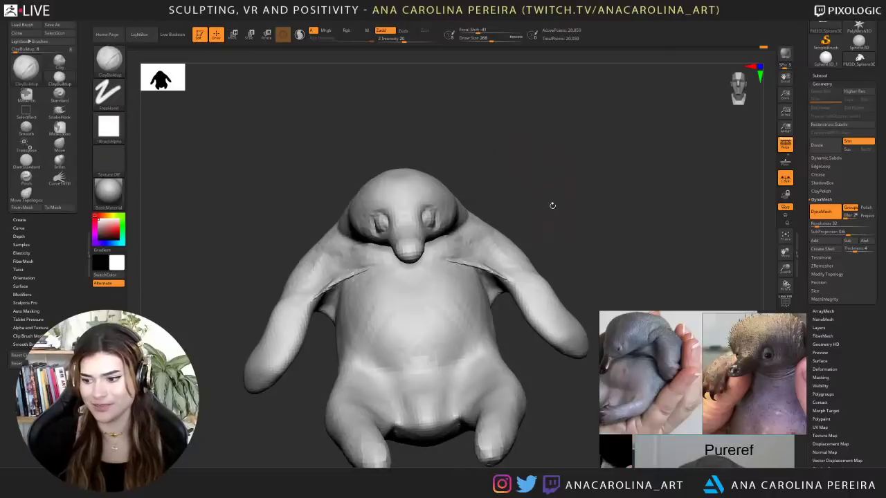
mouse_move(563, 224)
left_mouse_down()
mouse_move(546, 225)
mouse_move(552, 216)
mouse_move(585, 220)
mouse_move(604, 210)
mouse_move(571, 215)
mouse_move(588, 291)
mouse_move(624, 297)
mouse_move(604, 286)
mouse_move(642, 229)
mouse_move(634, 178)
mouse_move(642, 254)
mouse_move(622, 225)
mouse_move(576, 237)
mouse_move(545, 260)
left_mouse_up()
left_click(785, 303)
left_click(785, 303)
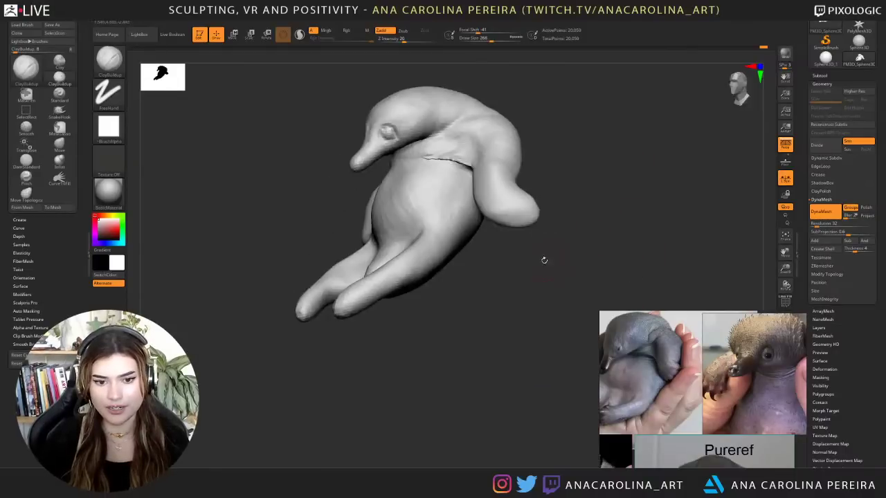
mouse_move(443, 316)
left_mouse_down()
mouse_move(559, 303)
mouse_move(501, 356)
left_mouse_up()
left_click_drag(502, 356, 488, 408)
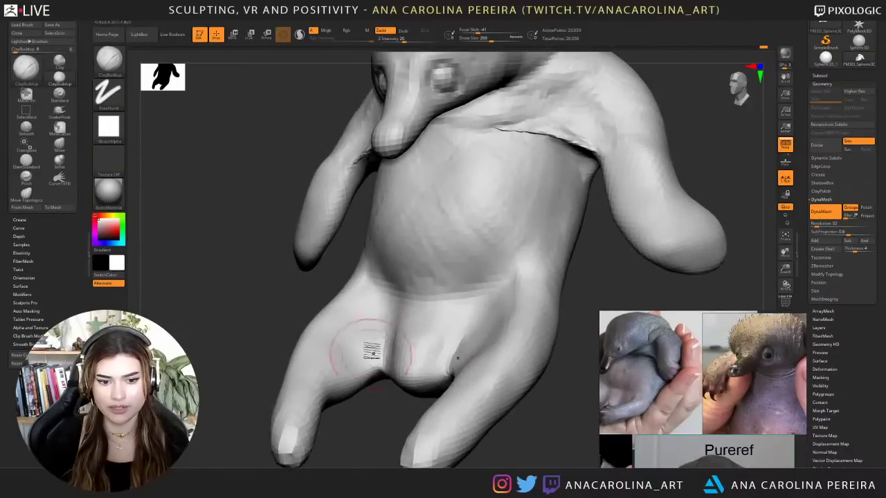
left_click_drag(373, 354, 360, 350)
mouse_move(353, 427)
left_mouse_down("alt")
mouse_move(396, 349)
mouse_move(366, 292)
left_mouse_up("alt")
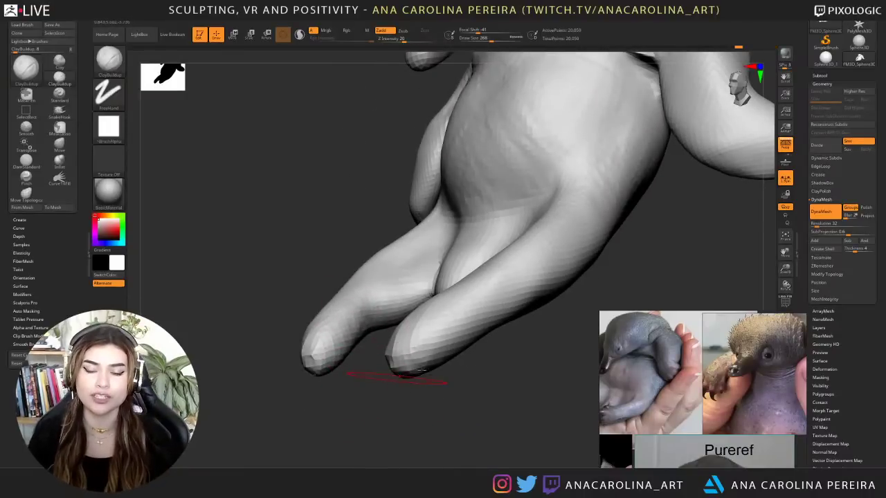
- Examine the hips, thighs and overall body proportions from the front and three-quarter views
left_click_drag(436, 434, 535, 374)
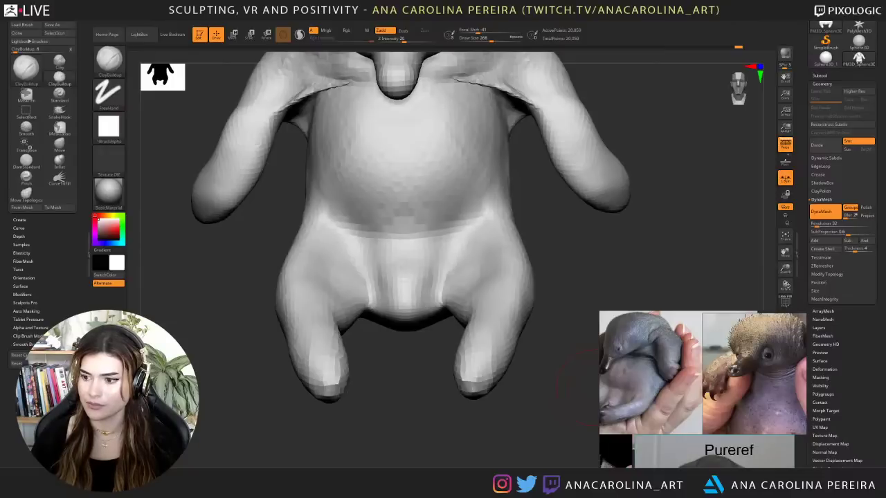
mouse_move(604, 245)
left_mouse_down()
mouse_move(606, 254)
mouse_move(603, 248)
left_mouse_up()
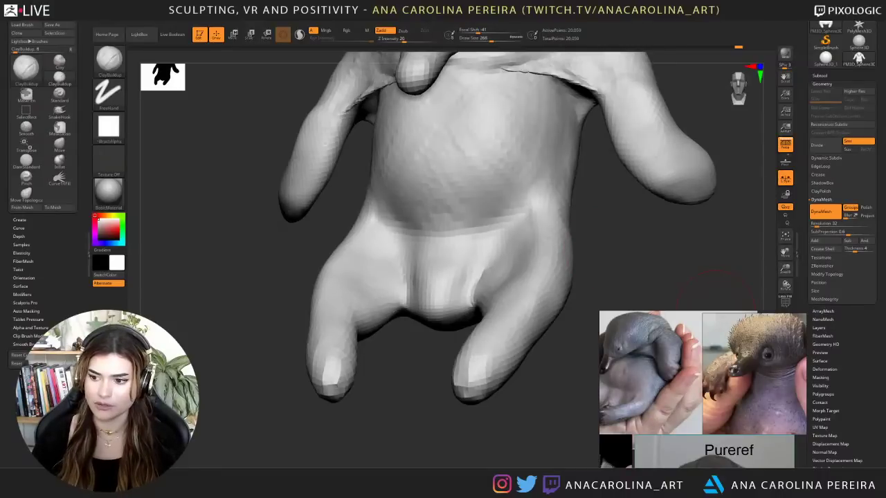
left_click_drag(706, 294, 591, 276)
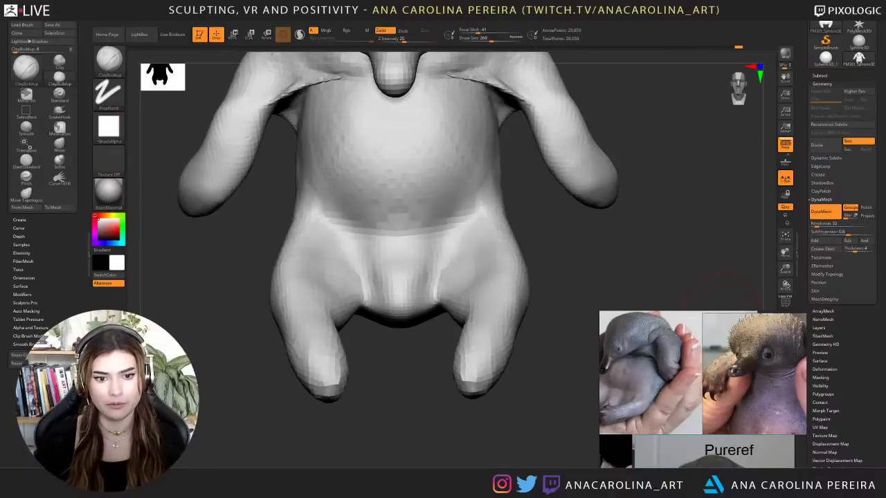
right_click_drag(499, 287, 541, 283)
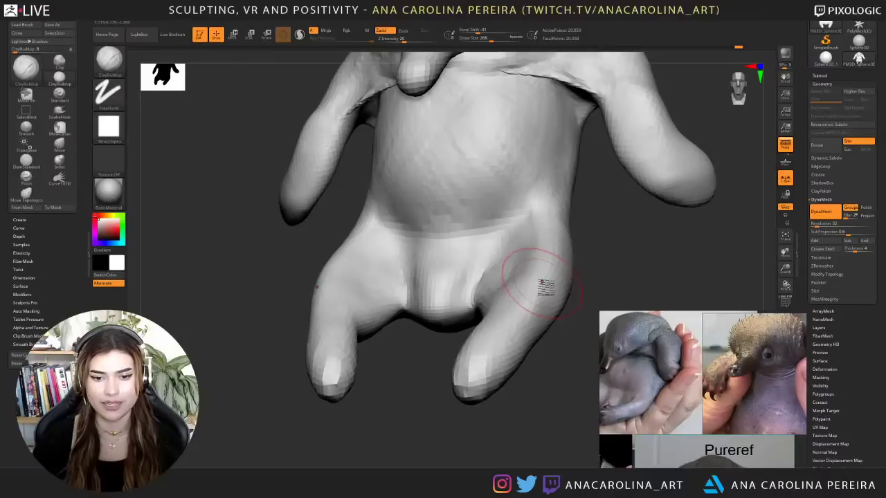
left_click_drag(400, 402, 412, 363, "alt")
mouse_move(500, 413)
left_mouse_down()
mouse_move(512, 389)
mouse_move(493, 416)
mouse_move(480, 410)
mouse_move(543, 360)
left_mouse_up()
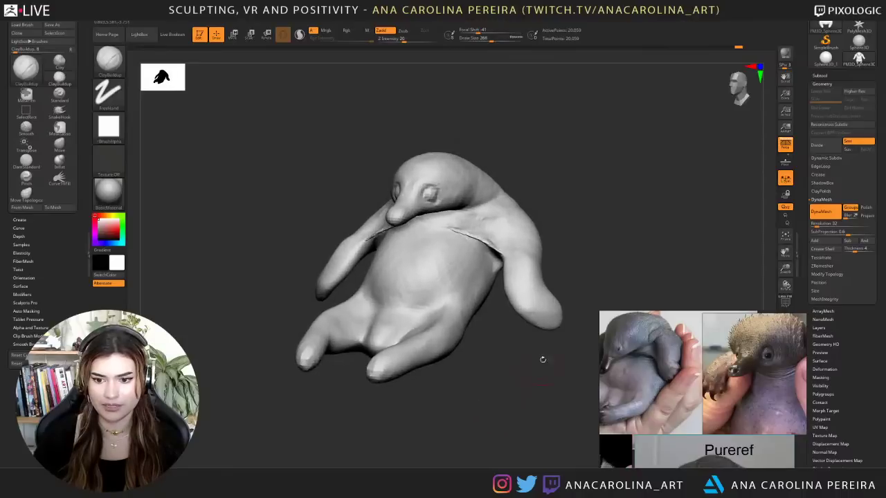
right_click(533, 292)
right_click(545, 287)
mouse_move(541, 285)
left_mouse_down()
mouse_move(555, 285)
mouse_move(524, 321)
mouse_move(554, 355)
left_mouse_up()
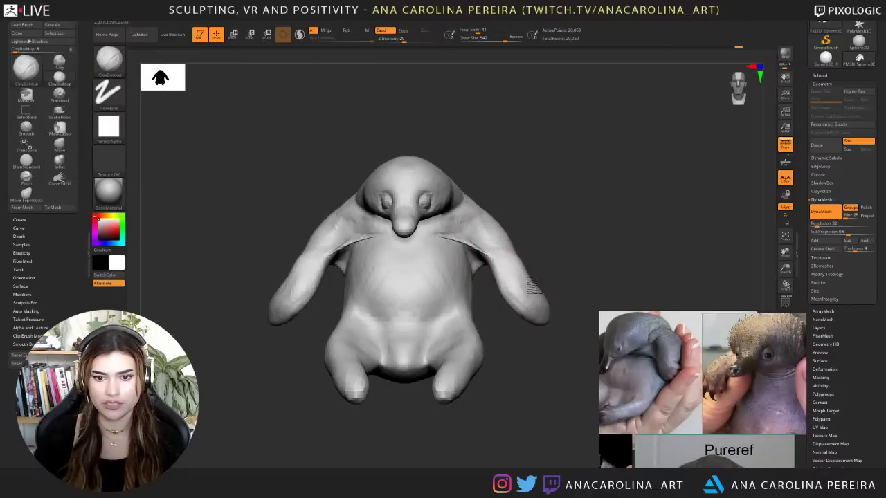
- Build up the area around the upper arm and armpit with ClayBuildup at draw size 408
right_click_drag(535, 296, 554, 304)
mouse_move(544, 303)
left_mouse_down()
mouse_move(558, 314)
mouse_move(561, 362)
mouse_move(549, 278)
mouse_move(537, 274)
mouse_move(556, 281)
mouse_move(511, 254)
left_mouse_up()
key("s")
left_click_drag(552, 283, 521, 256)
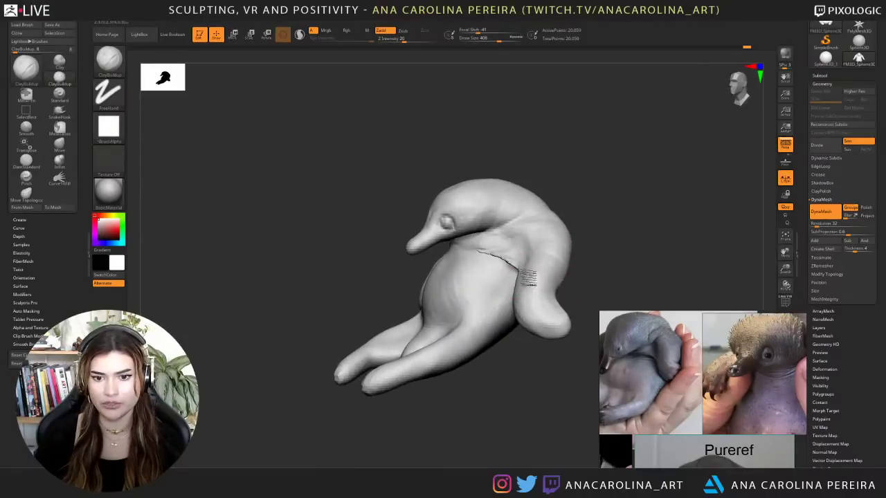
left_click_drag(543, 298, 573, 251)
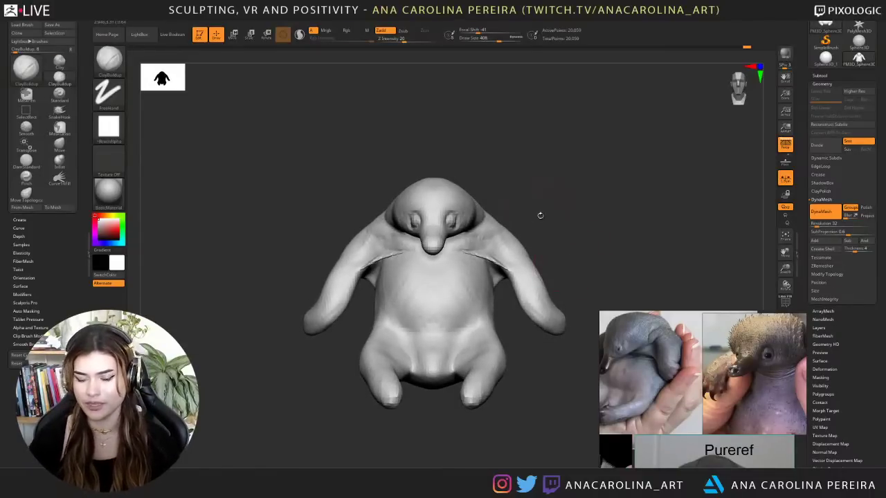
- Push the loose skin under the armpits in toward the body with the Move brush at draw size 172
mouse_move(577, 221)
left_mouse_down()
mouse_move(518, 236)
mouse_move(450, 374)
mouse_move(448, 326)
left_mouse_up()
key("b")
key("m")
key("v")
mouse_move(459, 372)
left_mouse_down()
mouse_move(495, 243)
mouse_move(481, 232)
left_mouse_up()
key("space")
left_click_drag(466, 282, 537, 287)
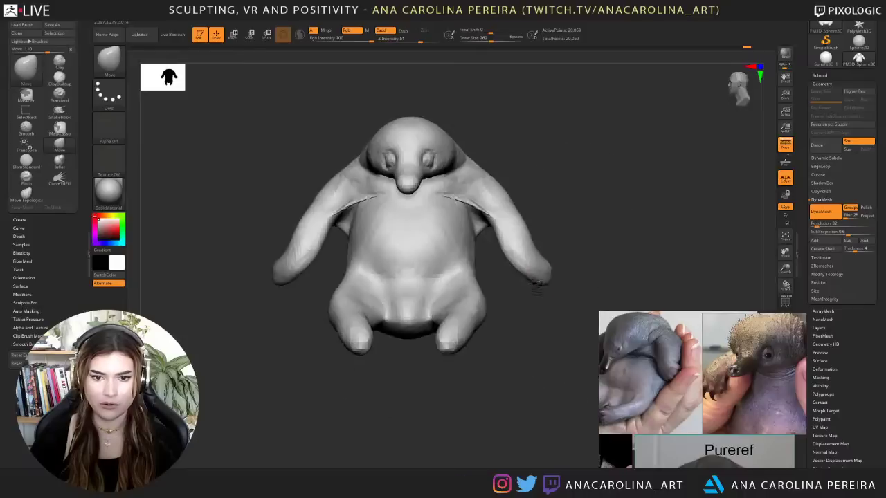
left_click_drag(586, 237, 588, 293, "alt")
key("space")
left_click_drag(492, 279, 478, 284)
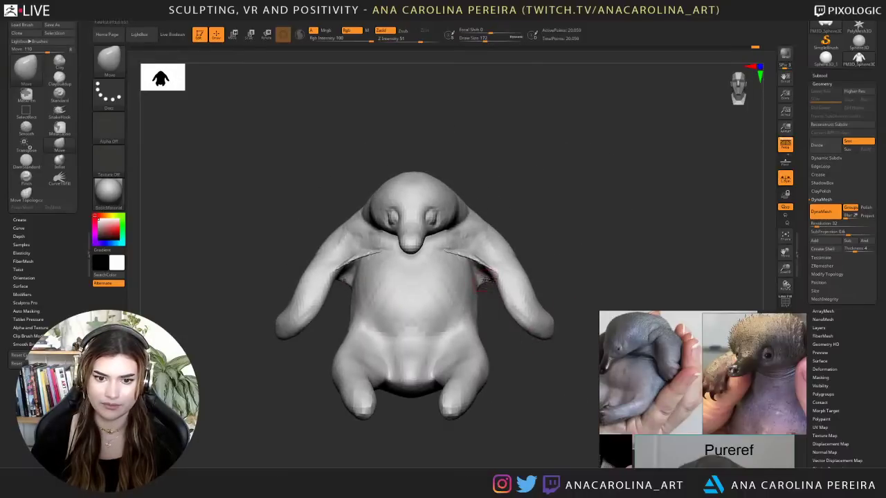
left_click_drag(490, 320, 538, 354)
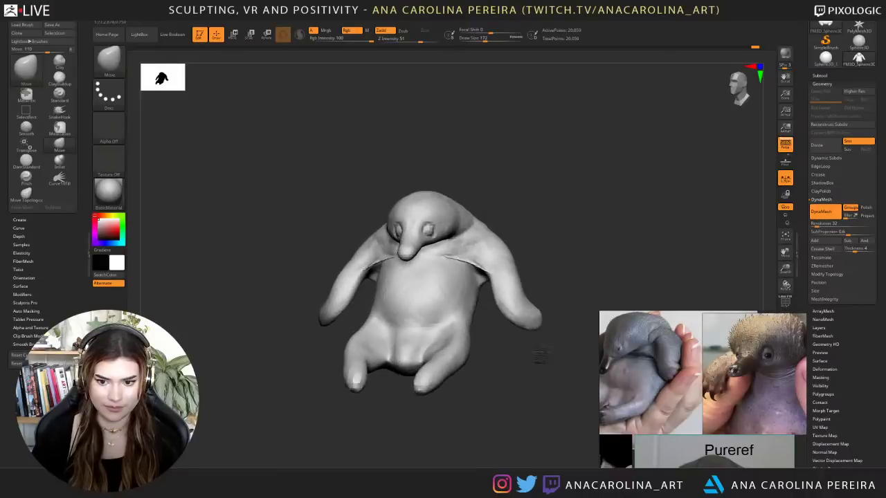
- Mask the head at draw size 794 with a softened edge and invert the mask so only the head is unmasked
key("b")
key("space")
mouse_move(558, 248)
left_mouse_down()
mouse_move(589, 247)
mouse_move(568, 234)
left_mouse_up()
mouse_move(439, 243)
left_mouse_down("ctrl")
mouse_move(475, 240)
mouse_move(454, 156)
mouse_move(366, 302)
mouse_move(364, 294)
mouse_move(508, 251)
left_mouse_up("ctrl")
left_click(445, 218, "ctrl")
left_click(442, 219, "ctrl")
left_click(407, 288, "ctrl")
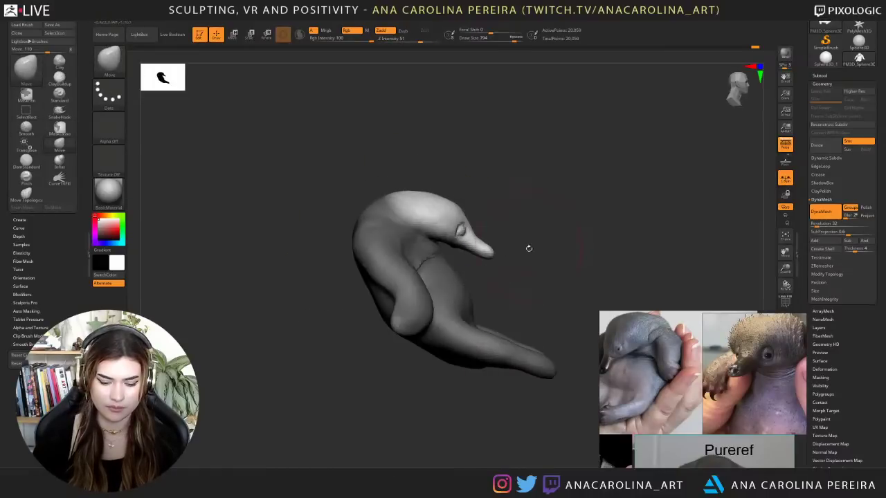
- Place the transform gizmo at the centre of the head and scale the unmasked head up slightly
key("r")
left_click(447, 215, "alt")
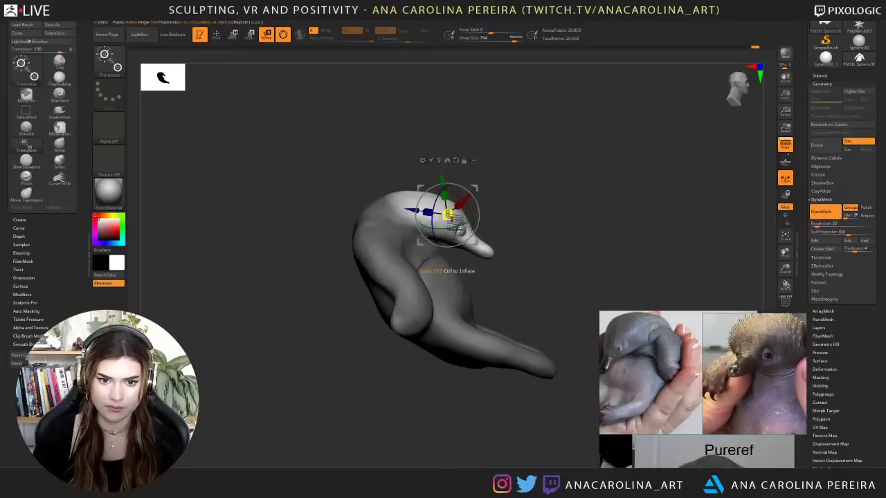
left_click_drag(446, 215, 454, 224)
left_click_drag(518, 238, 469, 230)
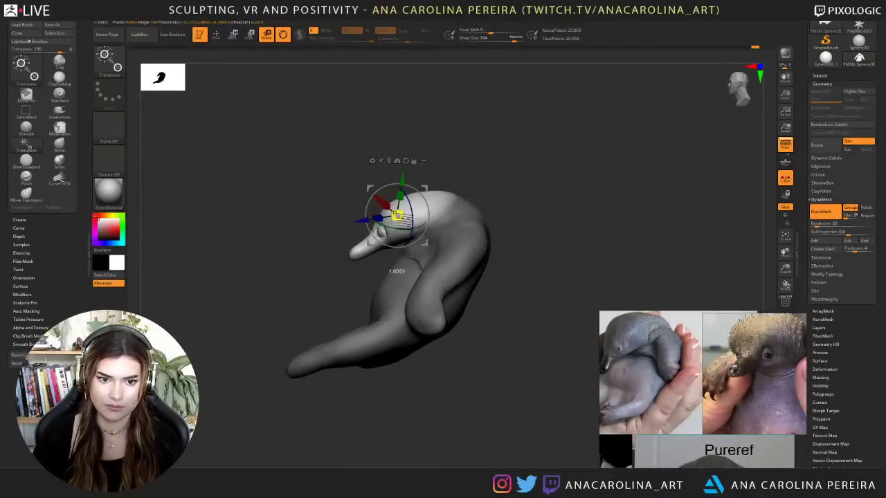
left_click_drag(398, 215, 400, 217)
left_click_drag(468, 176, 538, 178)
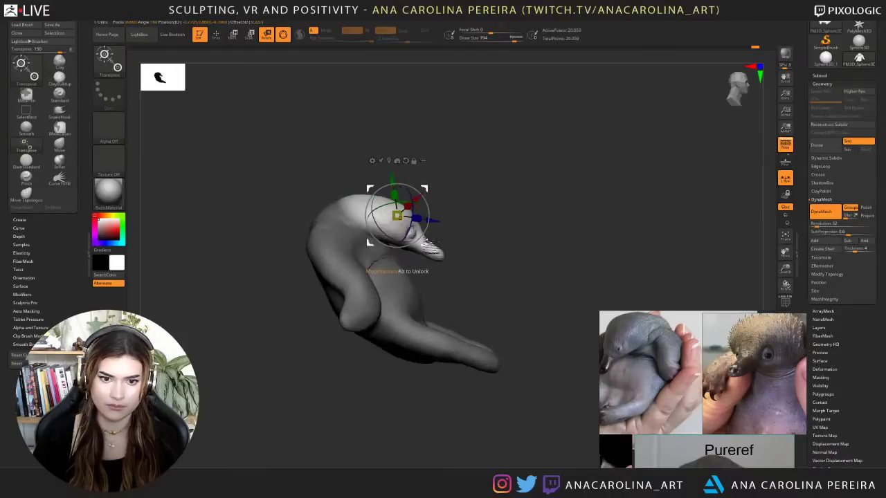
left_click_drag(427, 241, 430, 241)
left_click_drag(517, 220, 447, 218)
- Enlarge the head by about 1.14 times to match the enlarged reference photo, and turn off the perspective view
middle_click_drag(631, 395, 675, 411)
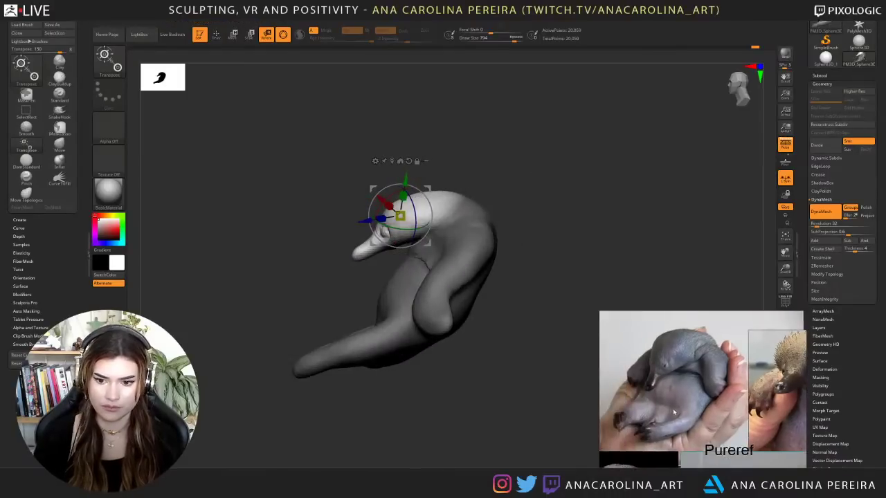
scroll(675, 411, "down", 1)
scroll(675, 411, "up", 2)
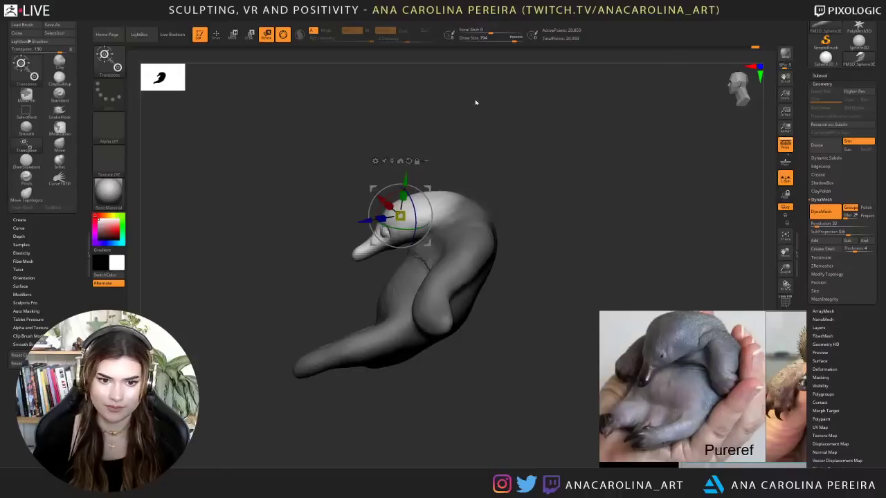
mouse_move(479, 144)
left_mouse_down()
mouse_move(521, 146)
mouse_move(480, 145)
left_mouse_up()
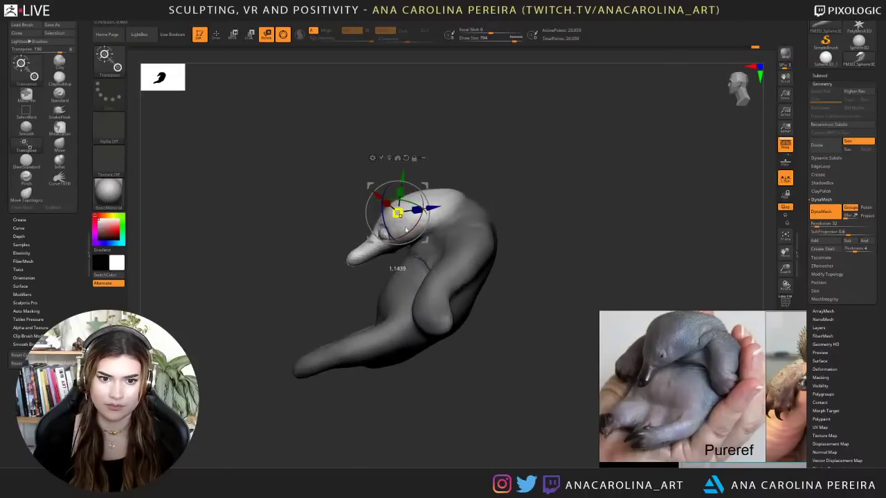
left_click_drag(449, 210, 501, 175)
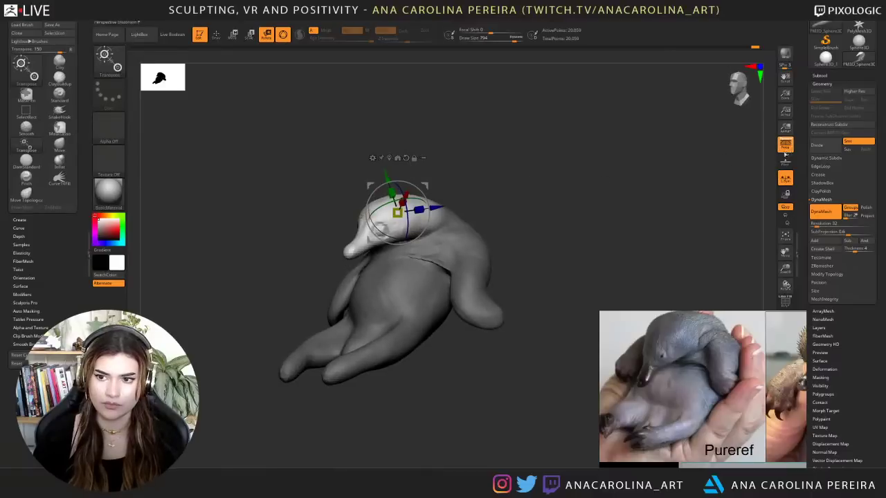
left_click(786, 144)
left_click_drag(554, 214, 502, 217)
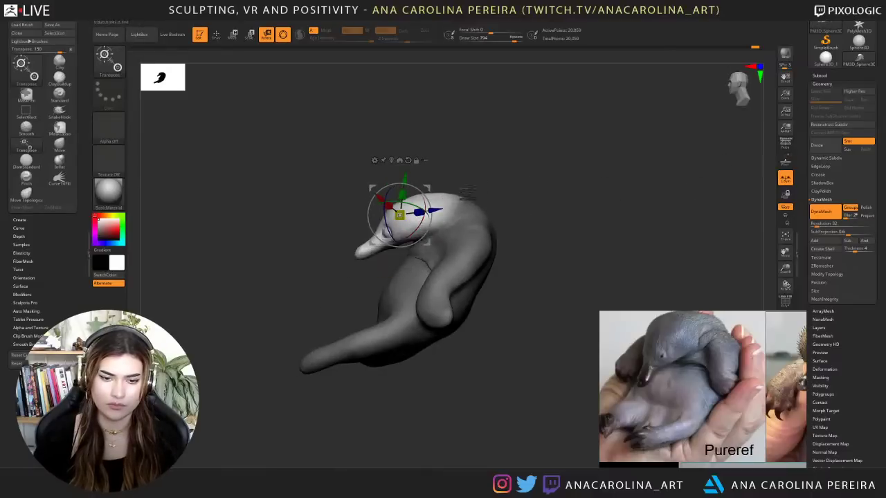
- Turn off local symmetry and shift the unmasked head slightly with the transform gizmo
left_click_drag(467, 193, 520, 179)
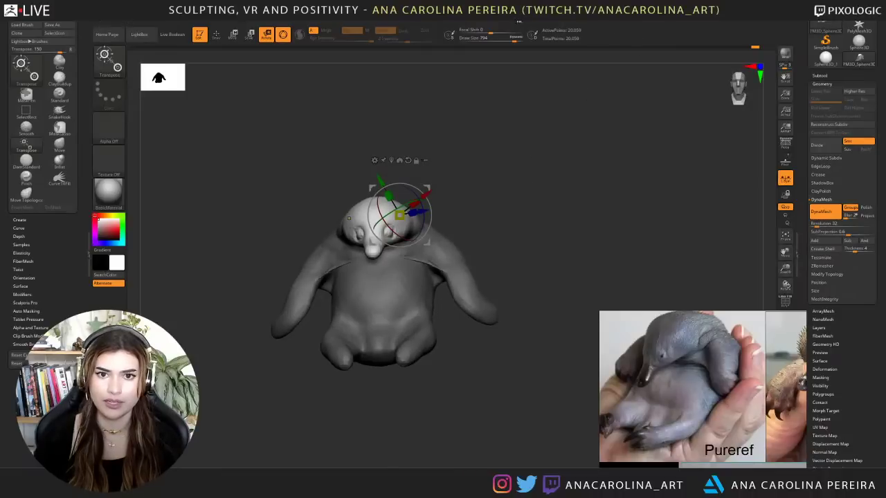
key("space")
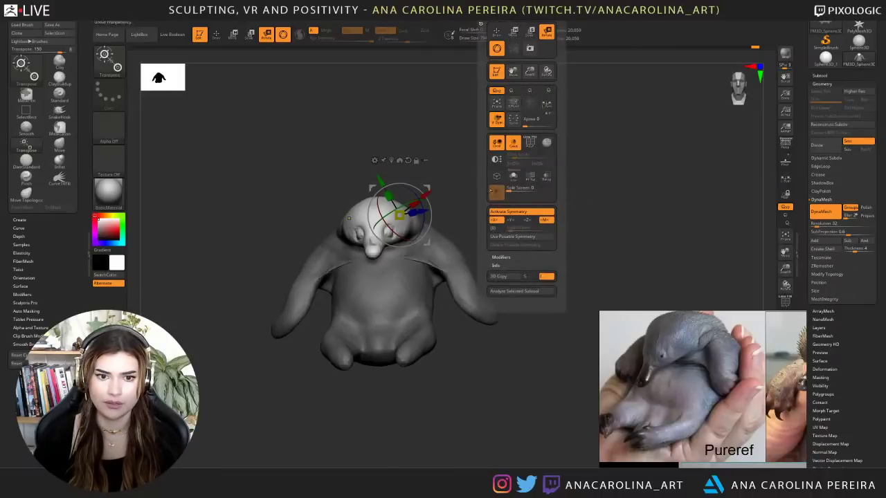
left_click_drag(473, 194, 416, 209)
left_click_drag(499, 199, 608, 179)
left_click_drag(433, 244, 436, 247)
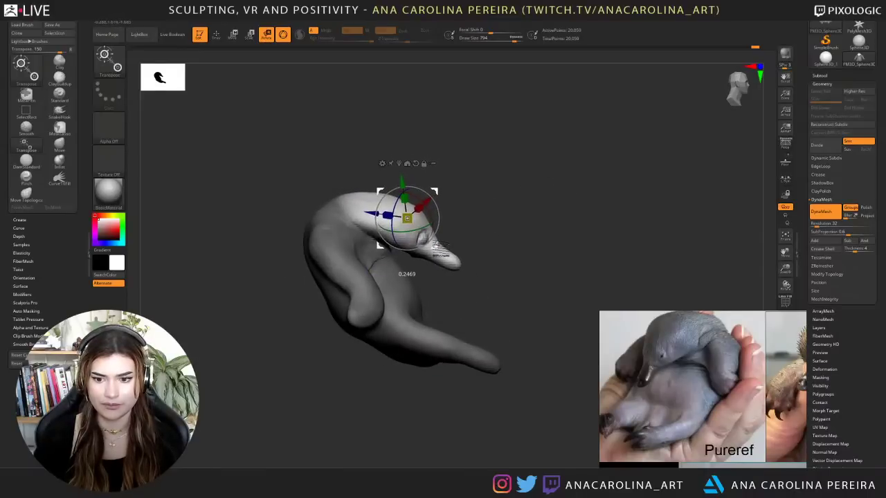
left_click_drag(487, 262, 446, 262)
left_click_drag(488, 222, 500, 207, "alt")
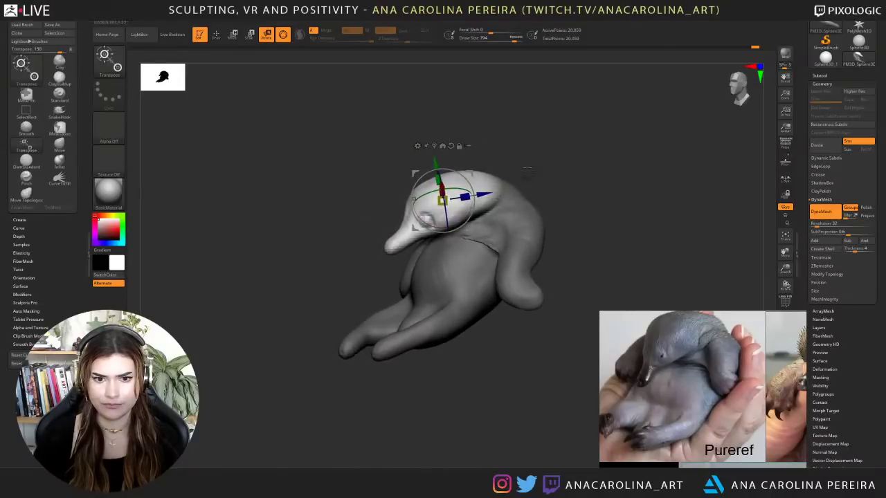
- Clear the mask from the body and choose the ClayBuildup brush
left_click_drag(528, 170, 568, 232)
left_click_drag(610, 195, 593, 197)
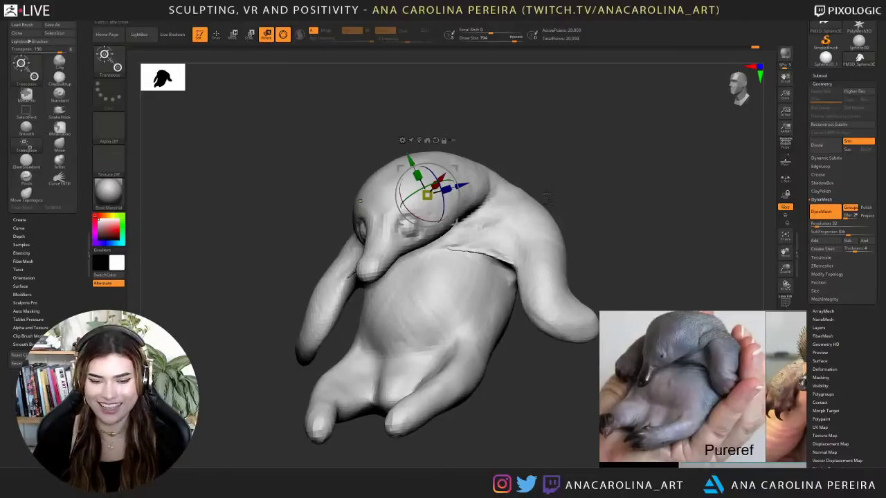
left_click_drag(546, 196, 581, 159)
key("b")
key("c")
key("b")
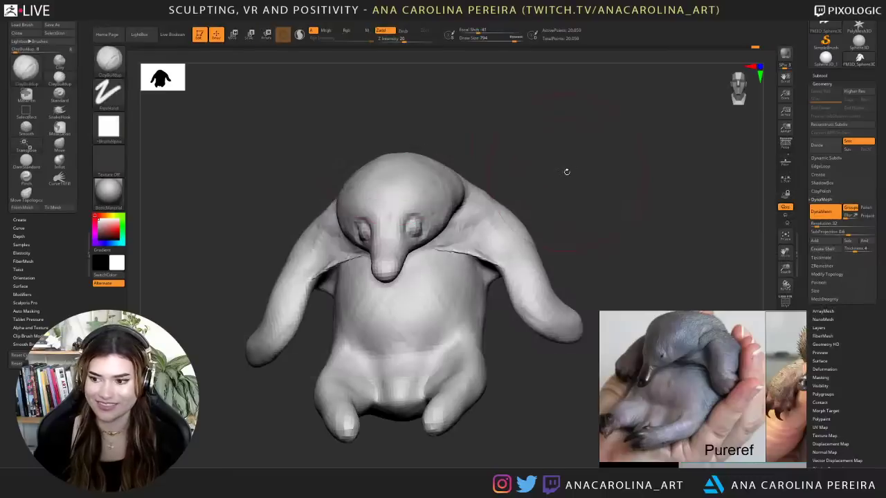
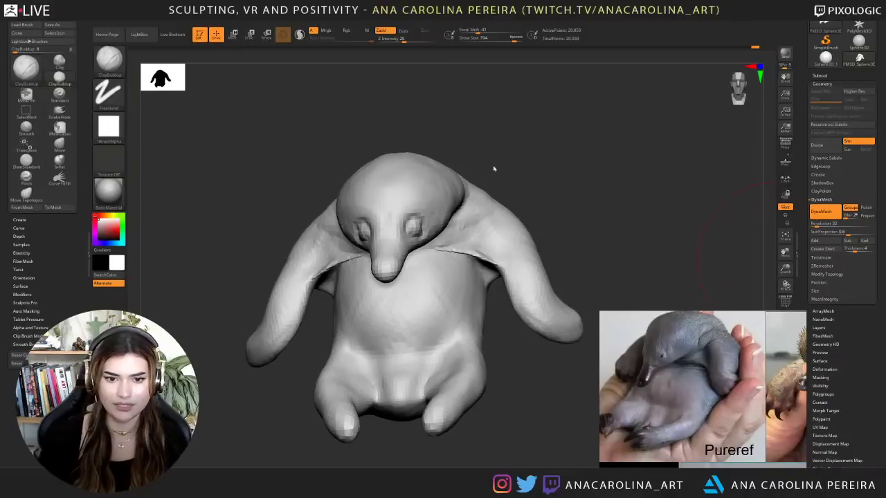
- Try to reshape the neck and the skin beside the head with a smaller Move brush, and undo back to the masked body
left_click_drag(514, 150, 533, 168)
key("b")
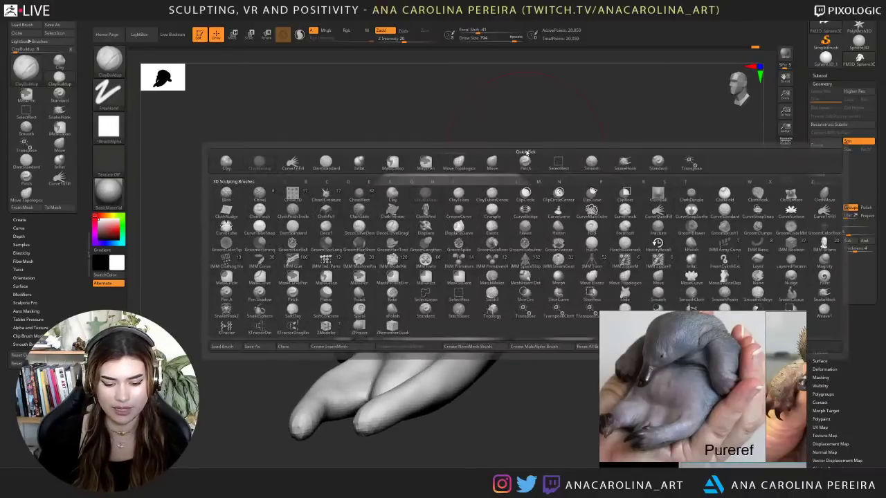
key("m")
key("v")
left_click_drag(530, 162, 536, 172)
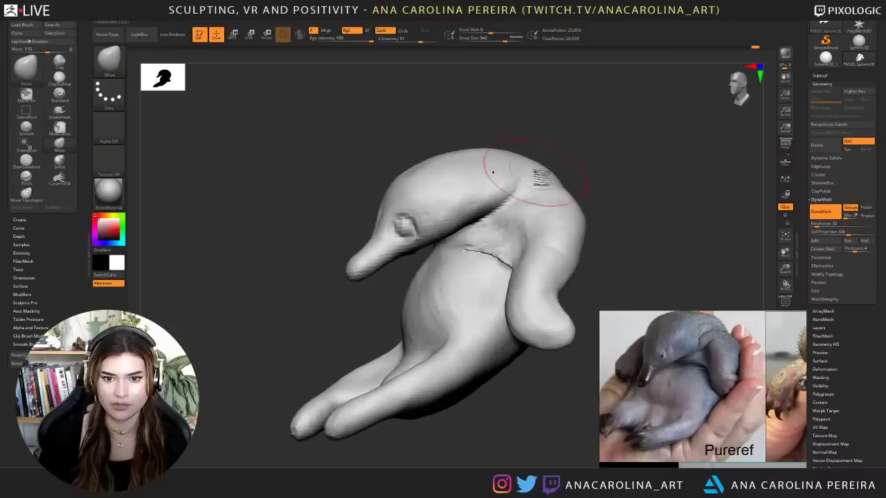
right_click_drag(536, 172, 588, 171)
key("space")
left_click(560, 173)
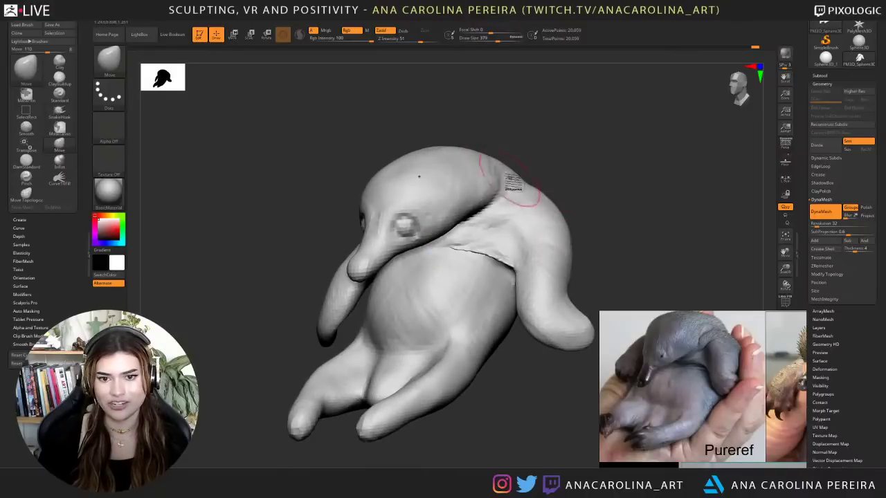
mouse_move(532, 159)
left_mouse_down()
mouse_move(557, 144)
mouse_move(545, 149)
left_mouse_up()
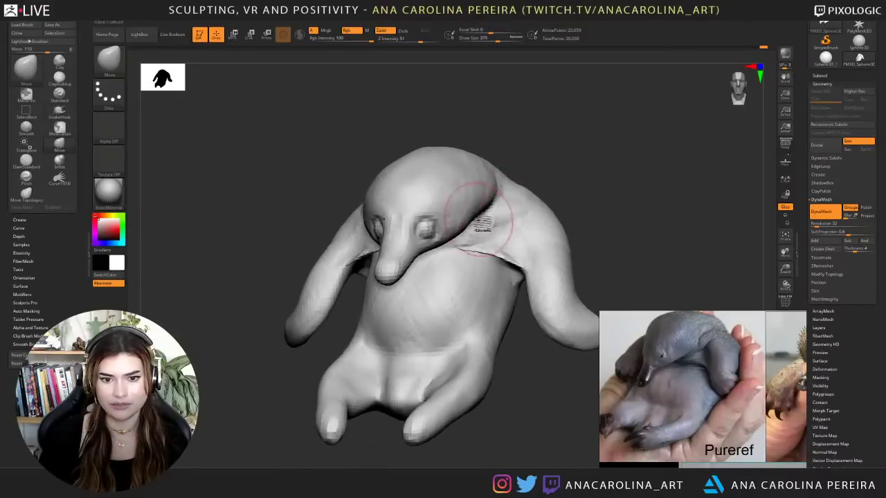
left_click_drag(463, 239, 458, 245)
mouse_move(522, 173)
left_mouse_down()
mouse_move(561, 127)
mouse_move(549, 109)
mouse_move(551, 132)
mouse_move(567, 150)
mouse_move(533, 152)
left_mouse_up()
key("ctrl")
key("ctrl+z")
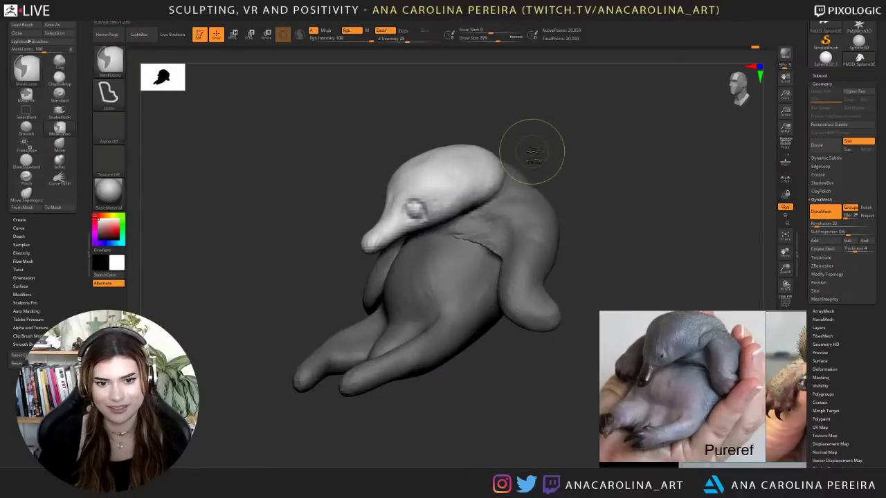
key("ctrl+z")
- Scale the unmasked head by about 1.06 times, fine-tune its size with the gizmo, and clear the mask
left_click_drag(533, 150, 556, 150)
key("e")
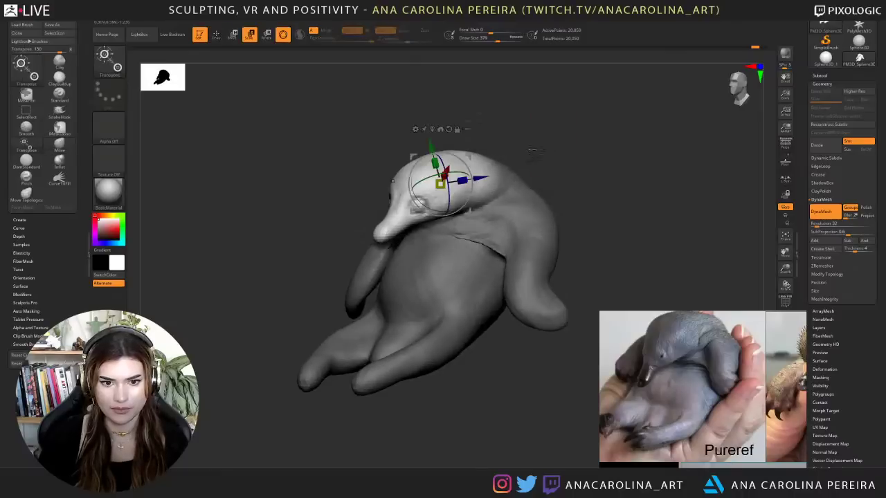
left_click_drag(441, 186, 438, 185)
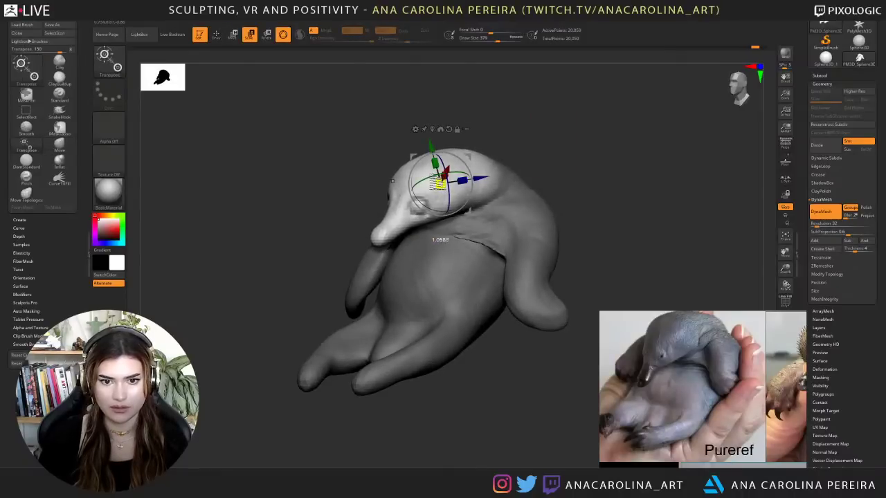
left_click_drag(478, 133, 554, 131)
left_click_drag(442, 184, 449, 183)
mouse_move(501, 192)
left_mouse_down()
mouse_move(524, 203)
mouse_move(516, 201)
left_mouse_up()
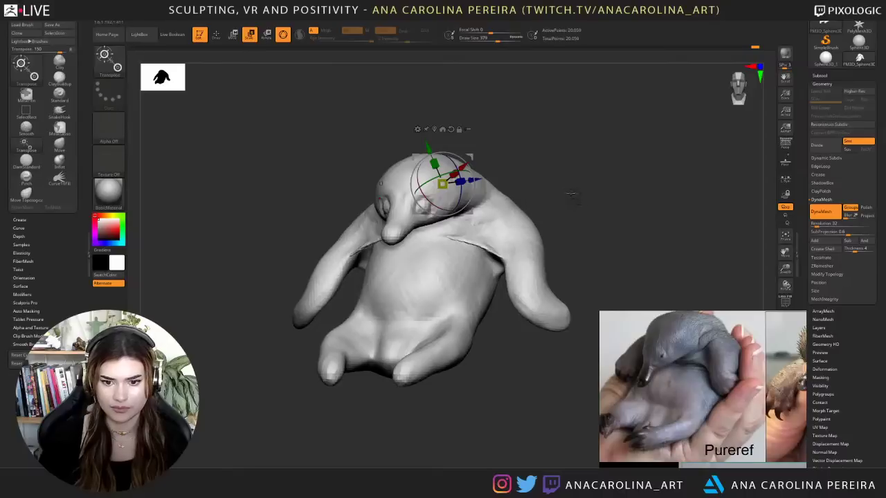
- Carve a soft crease between the arm and the side of the back with the DamStandard brush at draw size 542
mouse_move(571, 196)
left_mouse_down()
mouse_move(587, 187)
mouse_move(516, 225)
left_mouse_up()
key("b")
key("d")
key("s")
key("space")
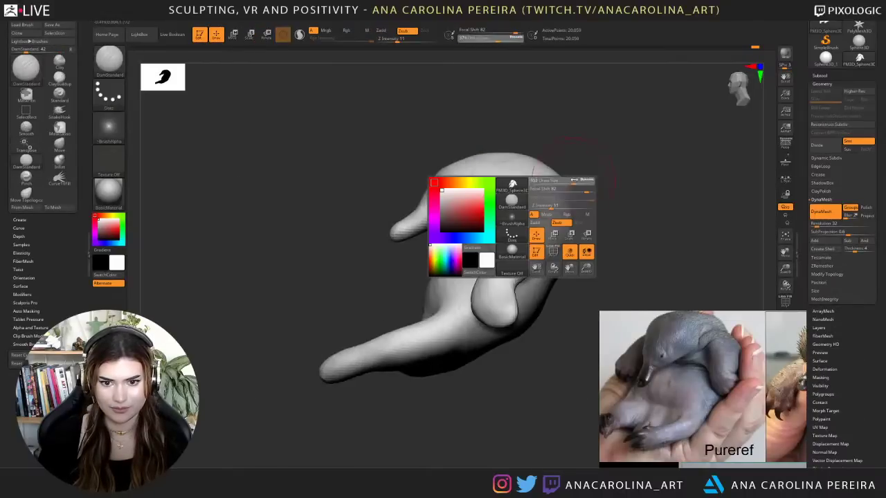
left_click_drag(574, 223, 532, 231)
left_click_drag(504, 277, 472, 288)
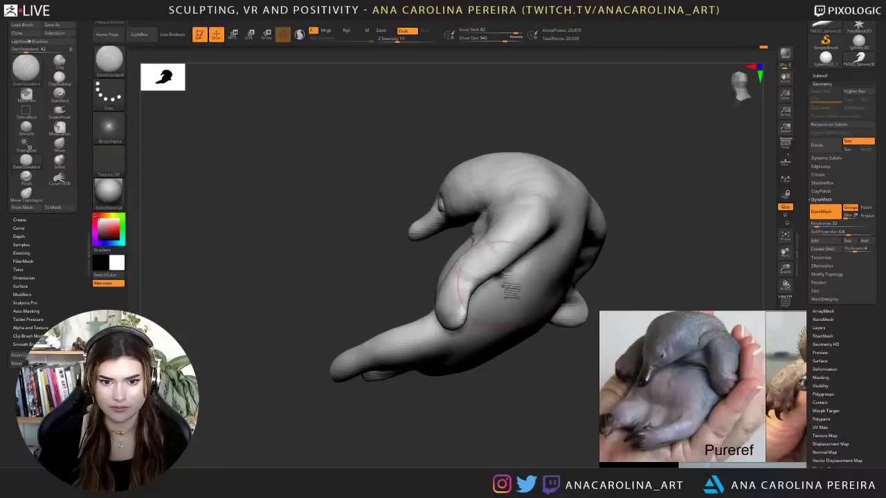
left_click_drag(579, 276, 497, 310)
mouse_move(608, 164)
left_mouse_down()
mouse_move(630, 162)
mouse_move(664, 182)
left_mouse_up()
- Raise the DamStandard draw size to 784 and check the shoulders, back and armpits from behind and in front
right_click_drag(534, 250, 511, 292)
key("space")
left_click_drag(505, 295, 513, 296)
right_click_drag(516, 291, 548, 231)
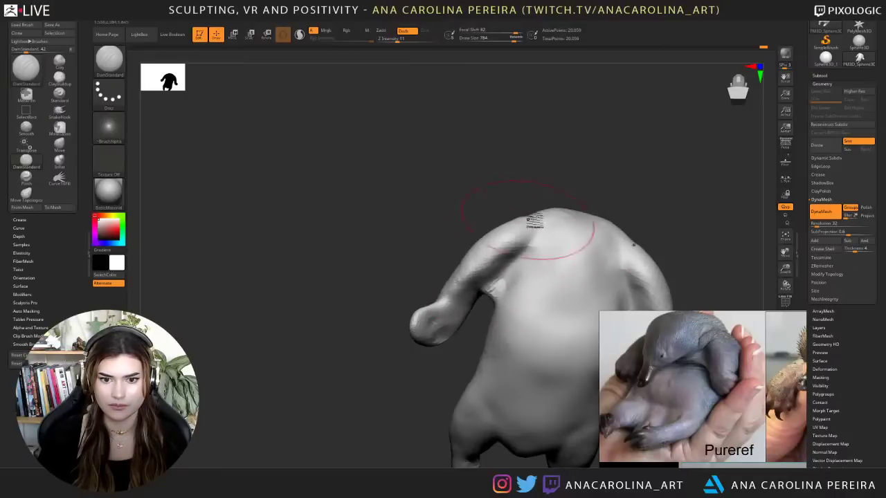
right_click_drag(534, 220, 544, 242)
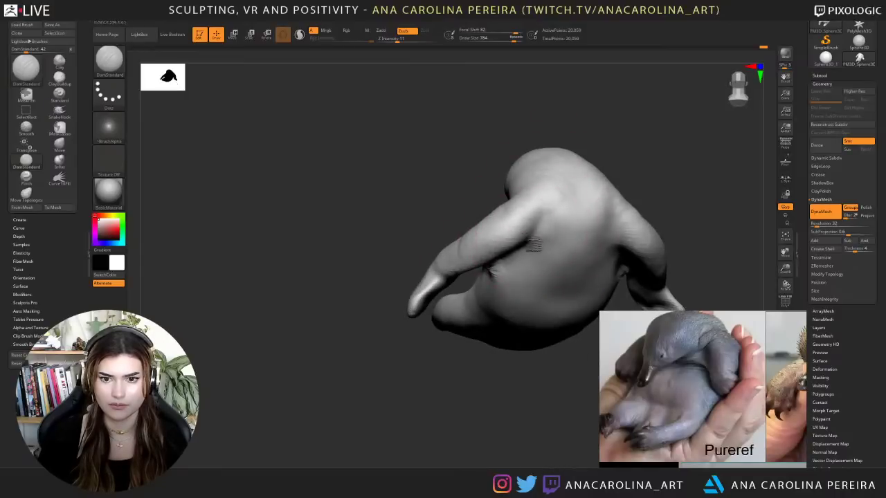
mouse_move(596, 168)
right_mouse_down()
mouse_move(632, 154)
mouse_move(672, 154)
mouse_move(604, 156)
right_mouse_up()
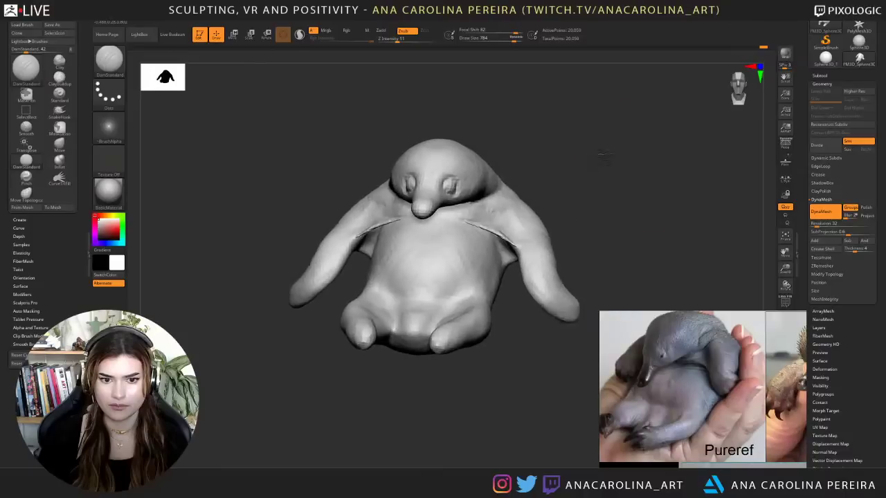
mouse_move(584, 193)
left_mouse_down()
mouse_move(590, 197)
mouse_move(573, 205)
left_mouse_up()
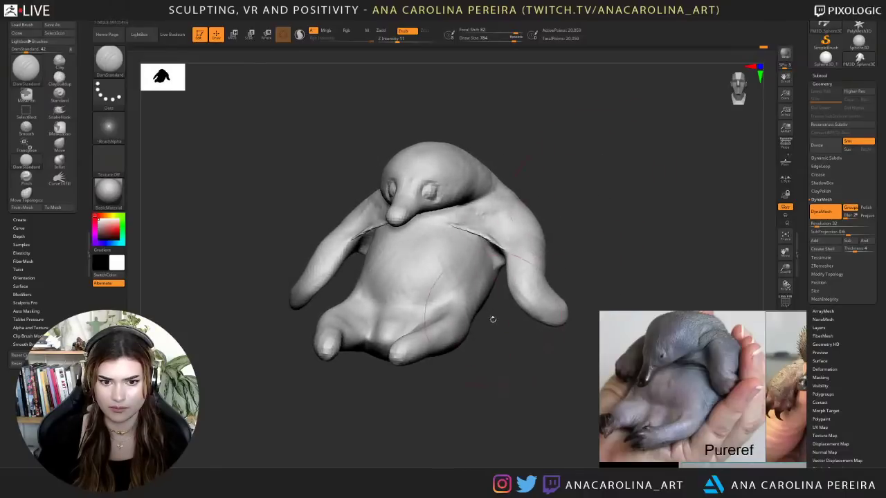
left_click_drag(493, 318, 498, 324, "alt")
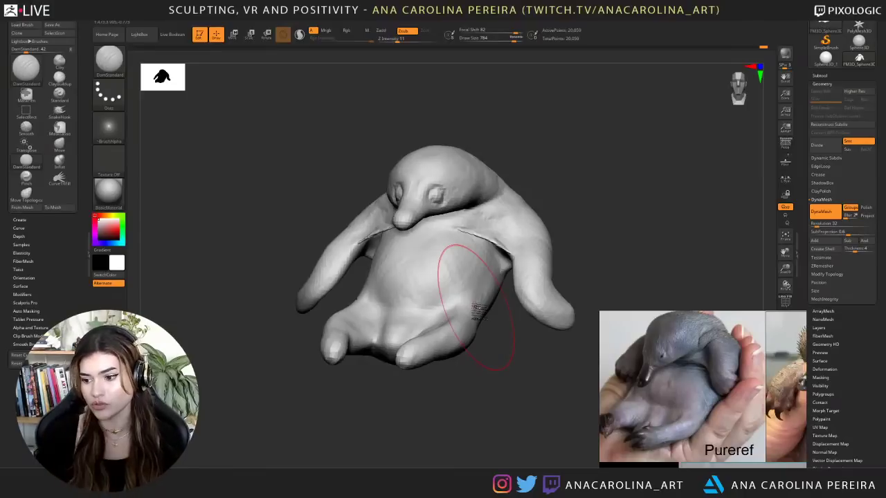
- Reshape the brow and cheek around the eyes with the Move brush at draw size 525
mouse_move(566, 133)
left_mouse_down()
mouse_move(569, 156)
mouse_move(563, 148)
left_mouse_up()
key("b")
key("m")
key("v")
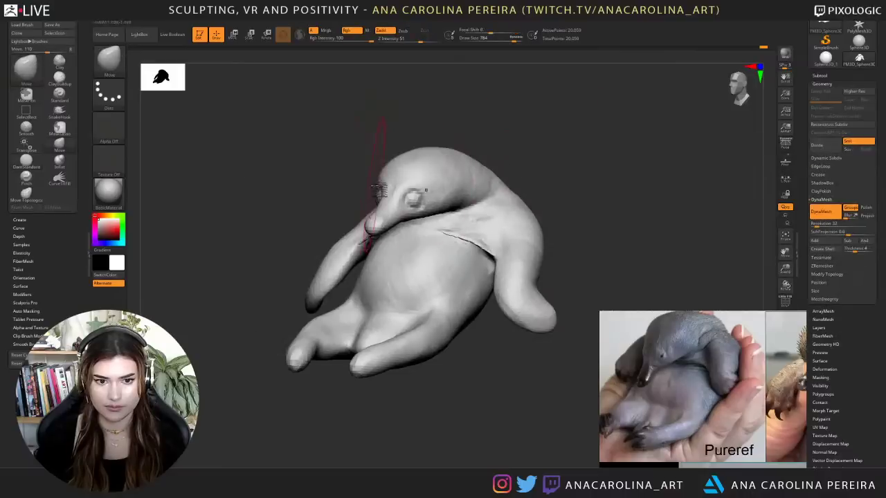
key("space")
left_click_drag(374, 186, 382, 194)
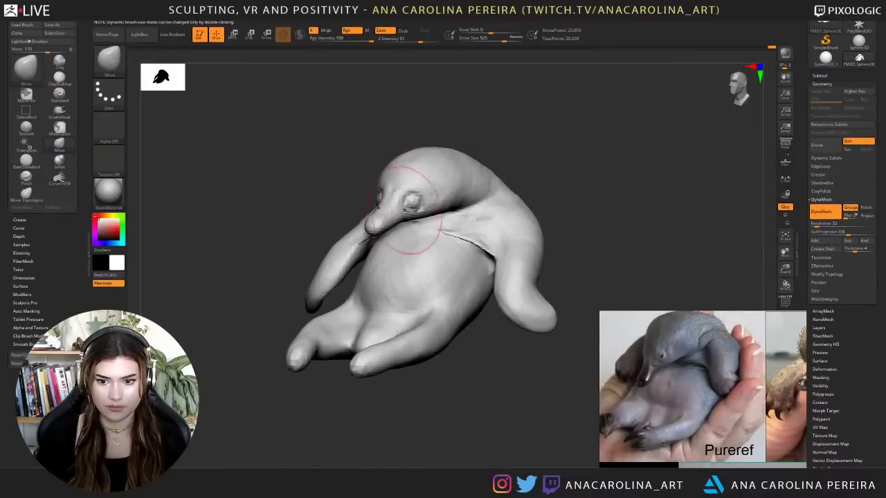
left_click_drag(412, 221, 438, 215)
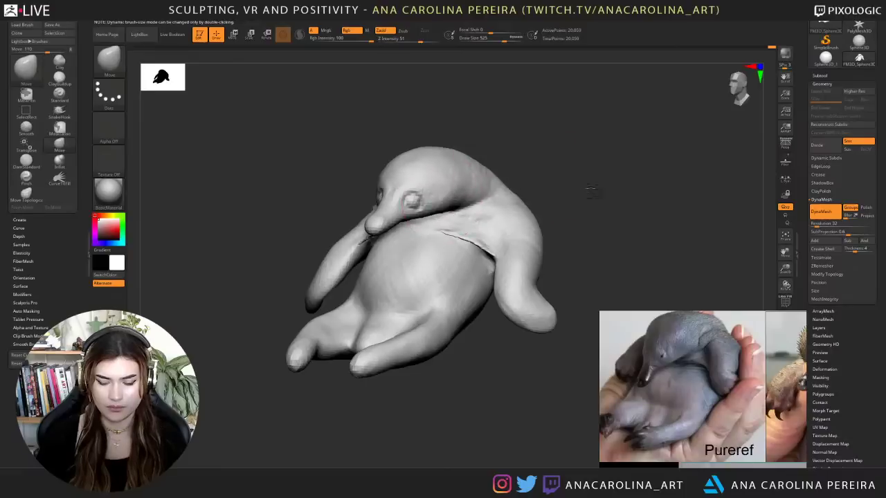
mouse_move(593, 192)
left_mouse_down()
mouse_move(623, 199)
mouse_move(583, 150)
left_mouse_up()
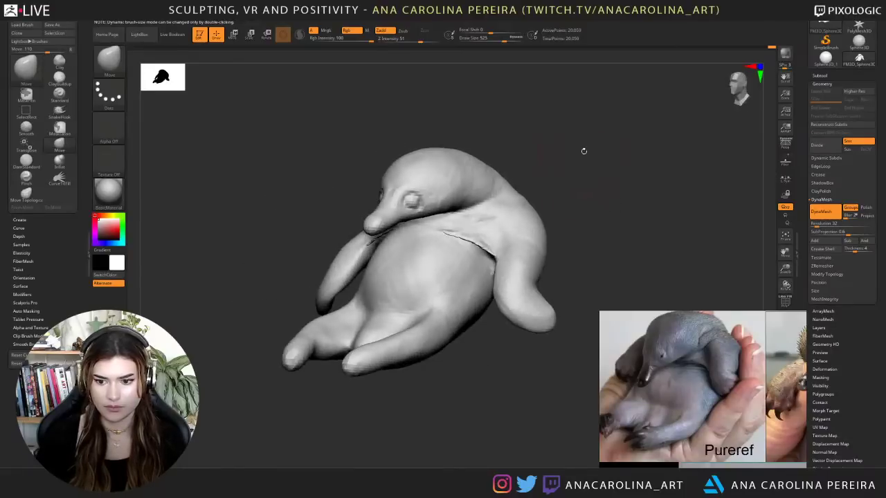
- Examine the curled claw up close in the reference photo of the grey baby held in a hand
scroll(612, 339, "down", 5)
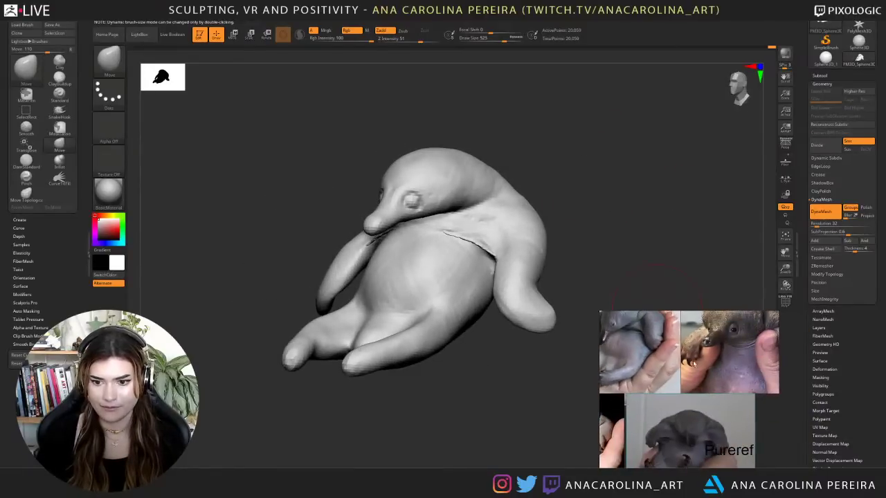
scroll(698, 361, "up", 6)
scroll(698, 361, "down", 5)
middle_click_drag(698, 373, 733, 332)
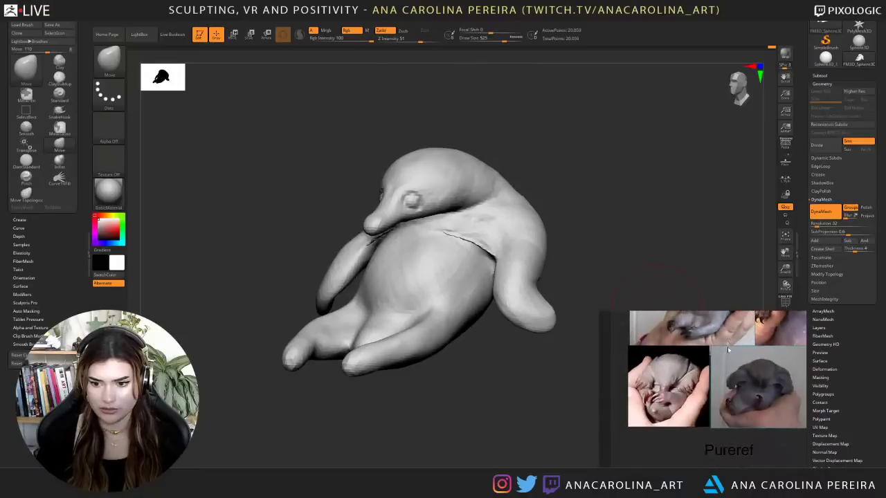
scroll(799, 437, "up", 5)
scroll(799, 438, "up", 2)
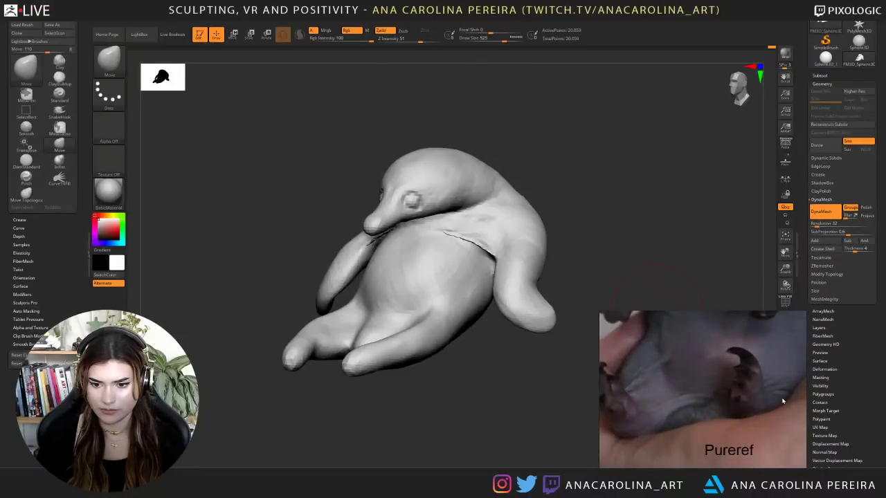
scroll(782, 401, "up", 2)
- Choose the IMM Primitives brush with the Sphere 32 mesh for inserting
mouse_move(615, 130)
left_mouse_down()
mouse_move(642, 128)
mouse_move(626, 151)
left_mouse_up()
left_click_drag(480, 375, 477, 285)
key("b")
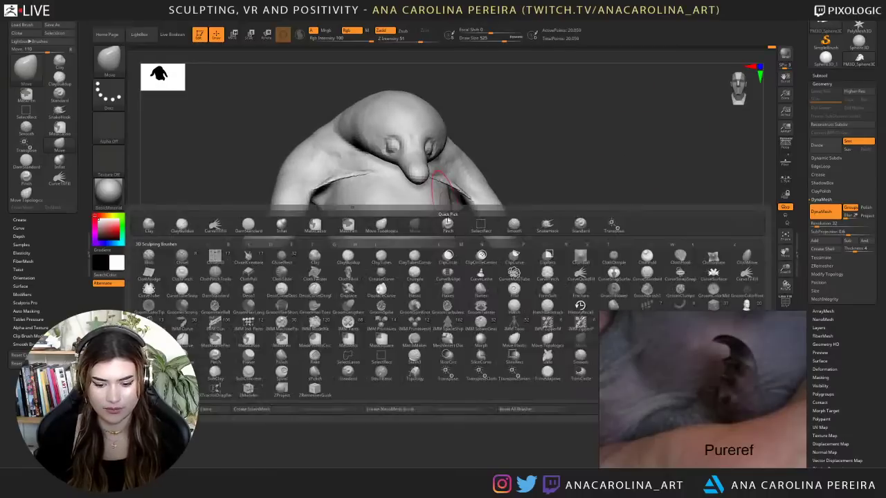
key("i")
left_click(390, 336)
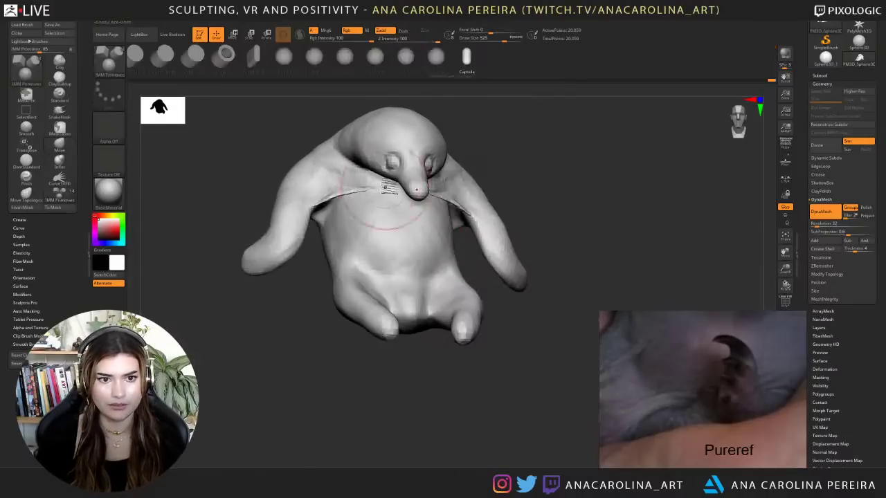
left_click(287, 58)
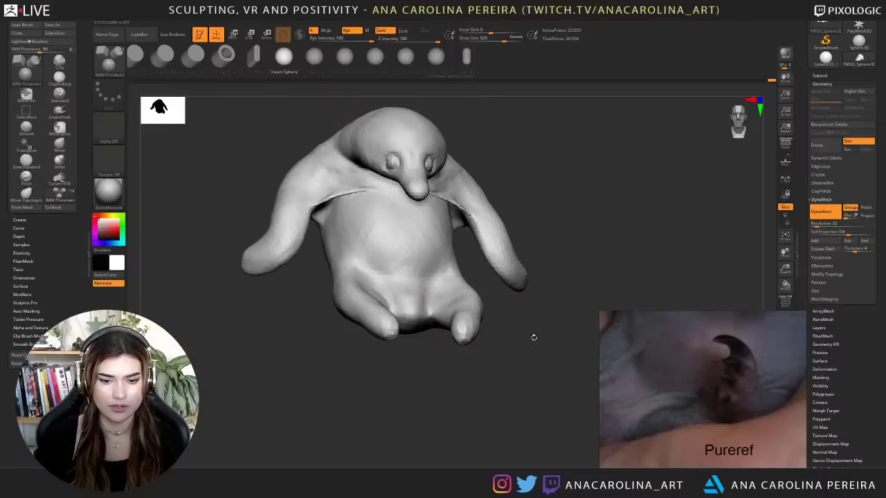
left_click(310, 59)
- Insert a small sphere at the tip of the foot with the draw size reduced to 228
mouse_move(499, 346)
left_mouse_down("alt")
mouse_move(510, 385)
mouse_move(530, 325)
mouse_move(527, 375)
left_mouse_up("alt")
key("space")
mouse_move(527, 357)
left_mouse_down()
mouse_move(512, 357)
mouse_move(543, 237)
mouse_move(535, 216)
left_mouse_up()
left_click_drag(485, 345, 490, 365)
left_click_drag(501, 397, 515, 378)
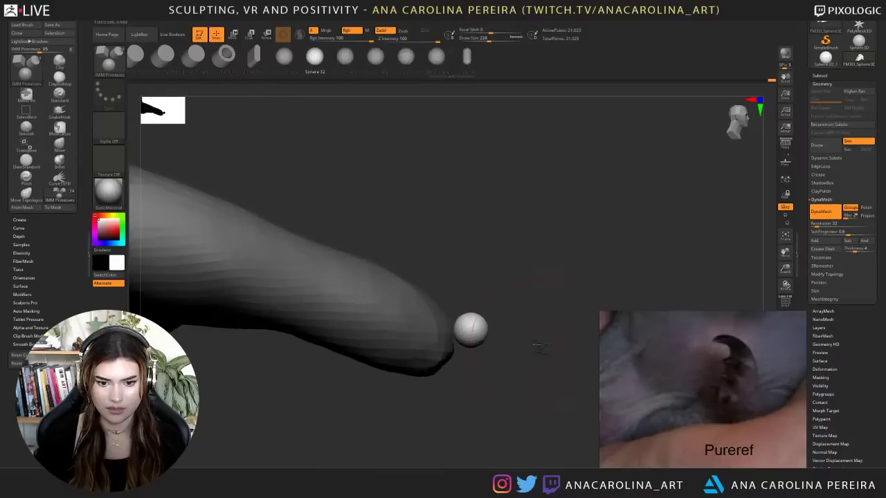
- Stretch the inserted sphere lengthwise to about 2.5 times its length, pointing away from the foot tip
right_click_drag(541, 347, 503, 350)
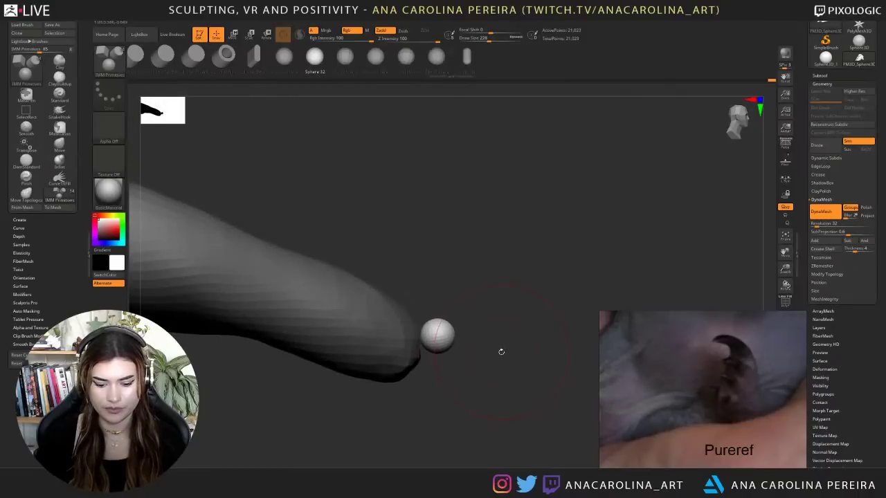
key("b")
key("r")
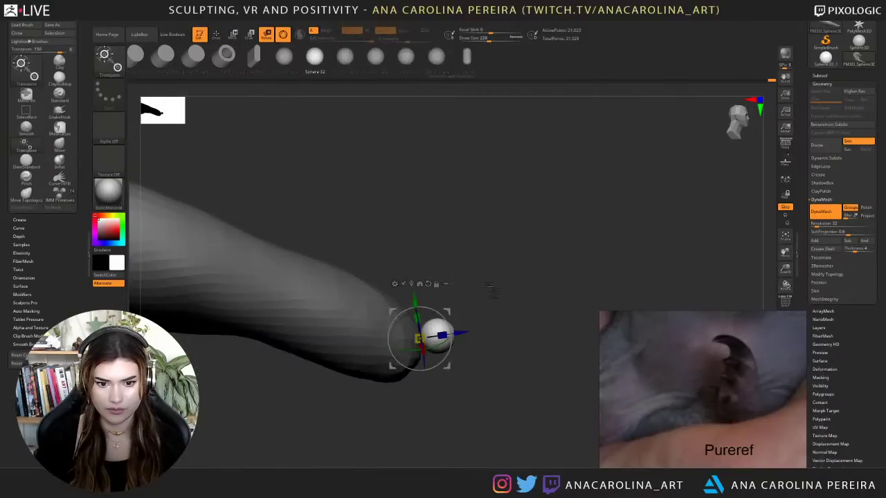
left_click_drag(441, 335, 639, 296)
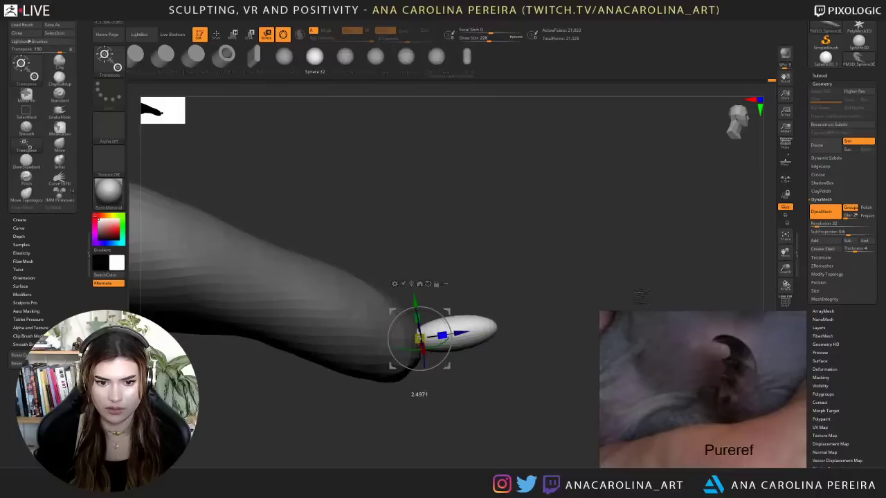
right_click_drag(594, 274, 524, 286)
- Taper the stretched sphere into a pointed claw with the Pinch brush and smooth its tip
key("b")
left_click(520, 295)
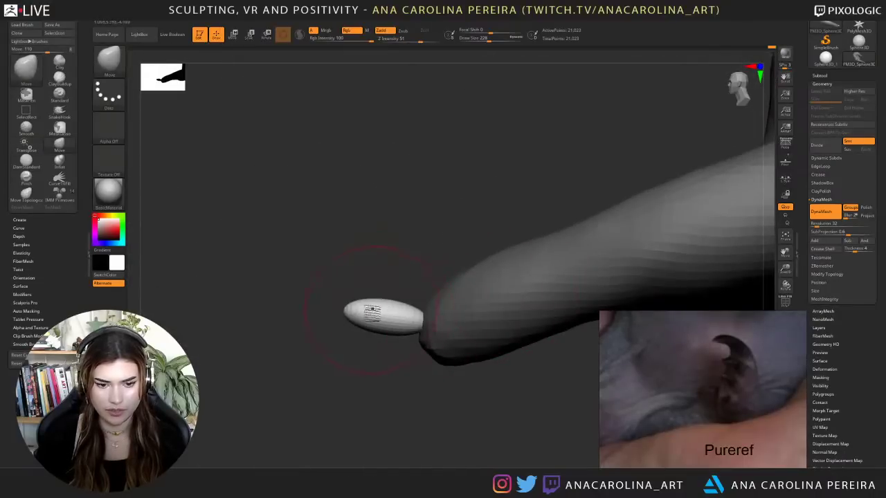
key("b")
key("p")
key("i")
mouse_move(361, 338)
right_mouse_down()
mouse_move(408, 339)
mouse_move(387, 283)
mouse_move(443, 252)
right_mouse_up()
mouse_move(423, 284)
left_mouse_down()
mouse_move(431, 225)
mouse_move(420, 280)
mouse_move(420, 225)
left_mouse_up()
right_click_drag(453, 240, 413, 251)
left_click_drag(434, 261, 437, 283)
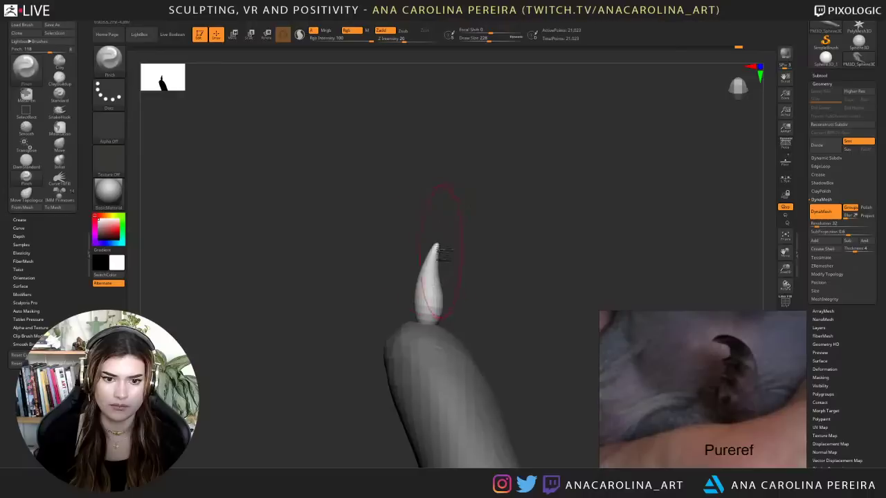
left_click_drag(435, 243, 439, 257, "shift")
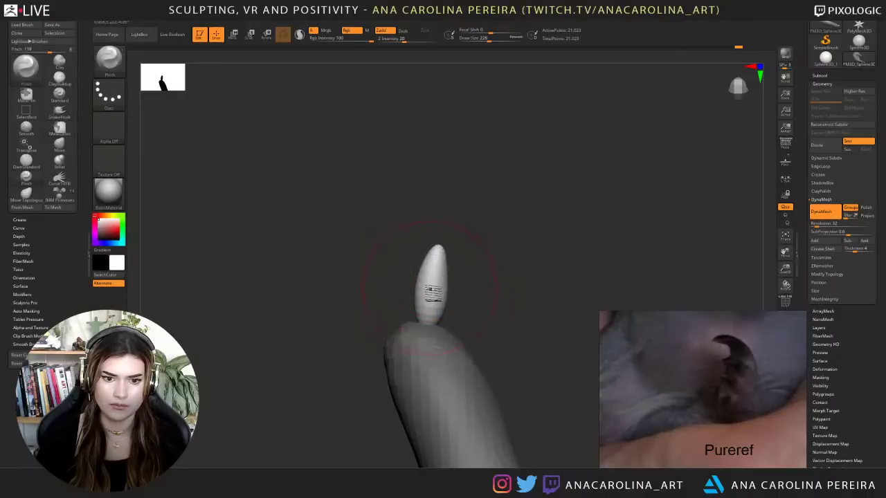
right_click_drag(449, 242, 497, 233)
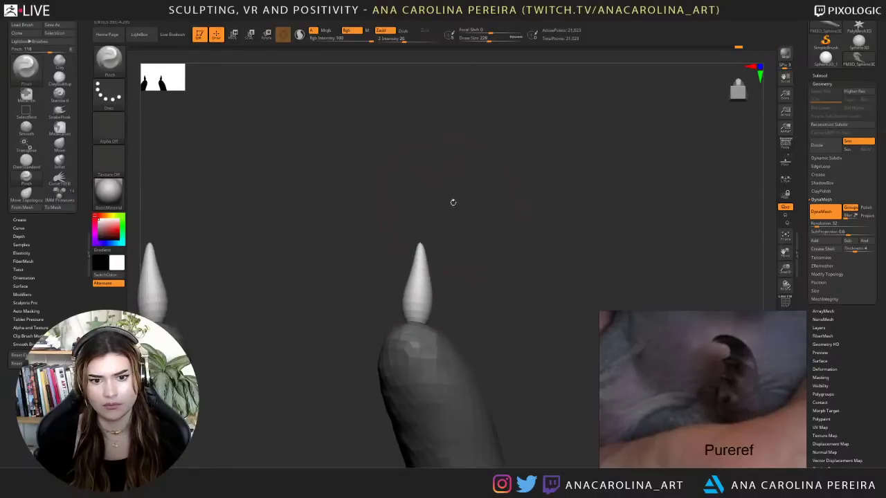
right_click_drag(452, 202, 421, 272)
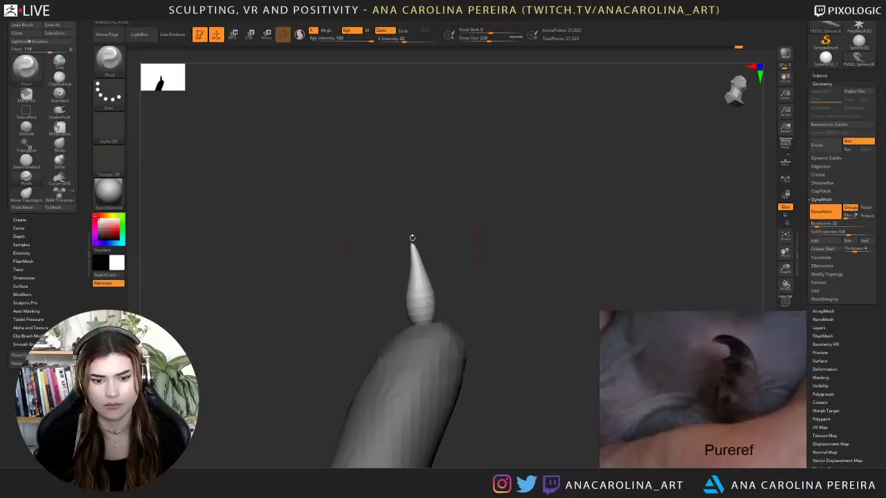
- Refine the claw's taper with the Move brush at draw size 140 and smooth its lower part
key("b")
key("m")
key("v")
key("space")
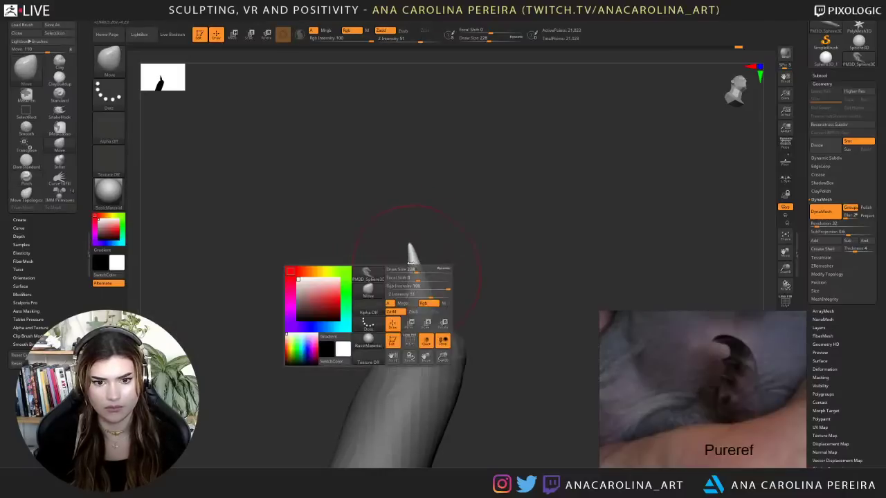
left_click_drag(416, 280, 416, 295)
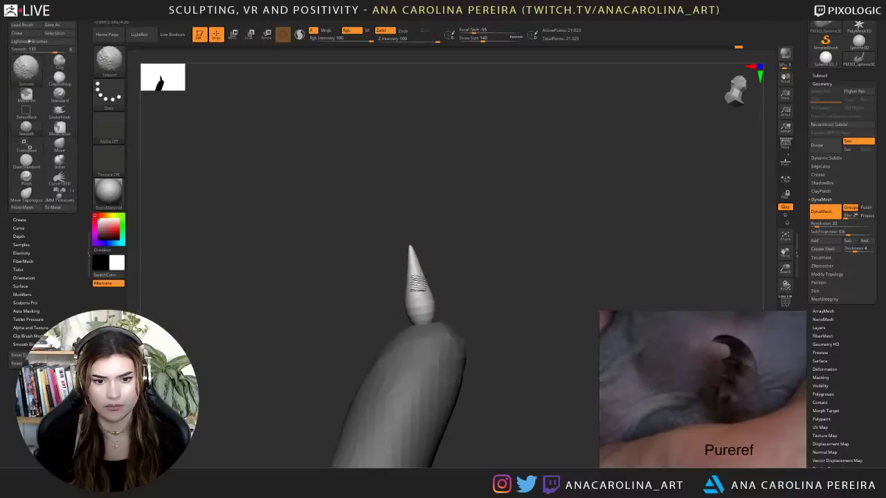
right_click_drag(442, 246, 501, 258)
left_click_drag(409, 297, 400, 312, "shift")
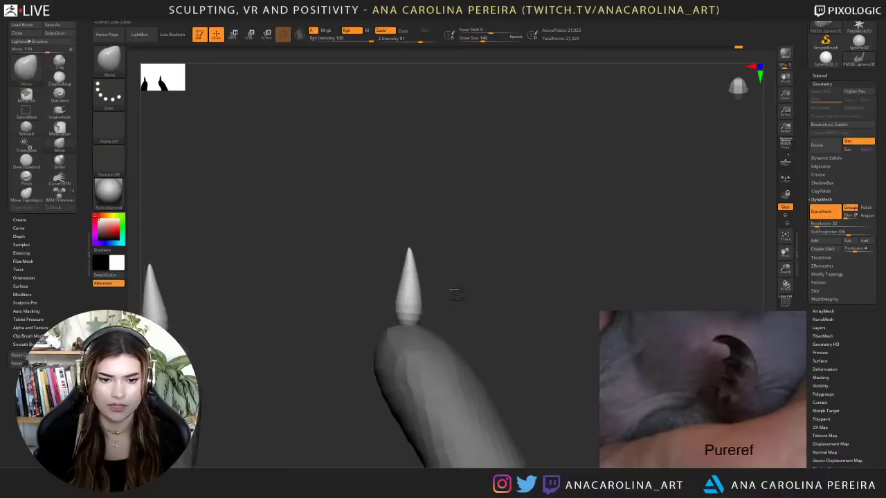
- Widen the base of the claw with the Move brush so that it seats into the toe tip
right_click_drag(454, 295, 482, 297)
left_click_drag(399, 324, 390, 346)
right_click_drag(467, 328, 450, 333)
left_click_drag(426, 328, 437, 338)
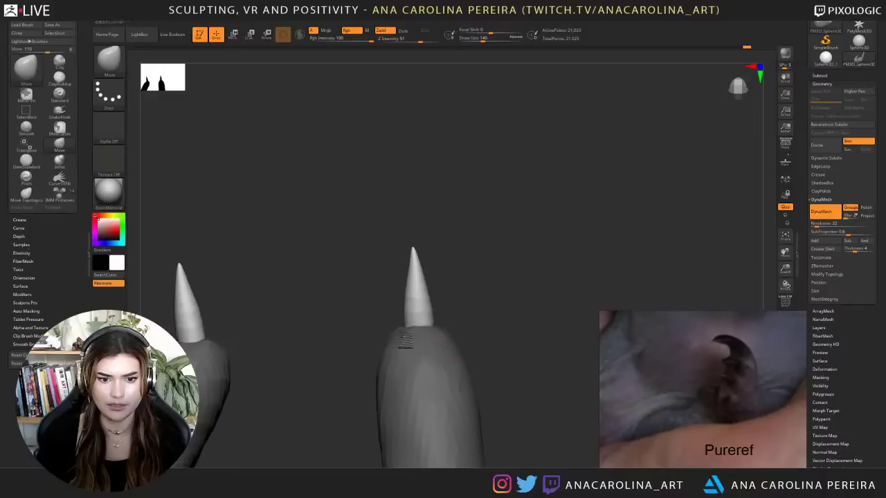
right_click_drag(437, 326, 499, 326)
left_click_drag(421, 325, 429, 330)
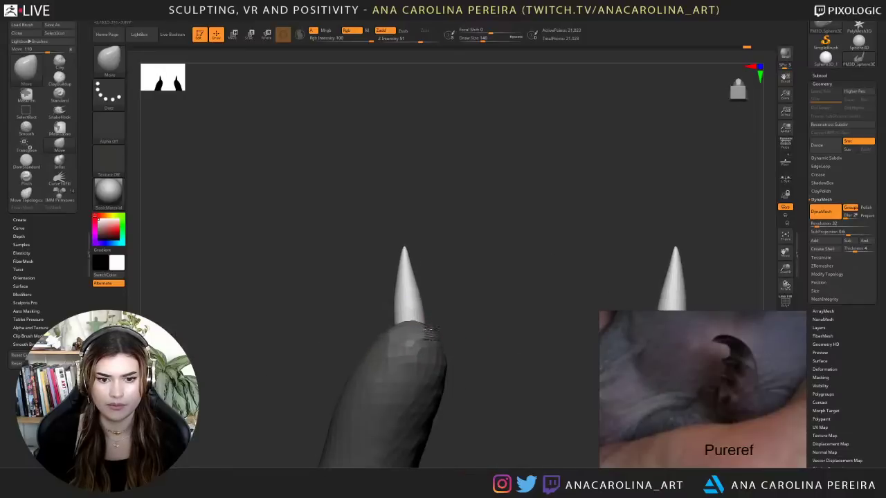
right_click_drag(439, 331, 418, 329)
right_click_drag(456, 294, 415, 304)
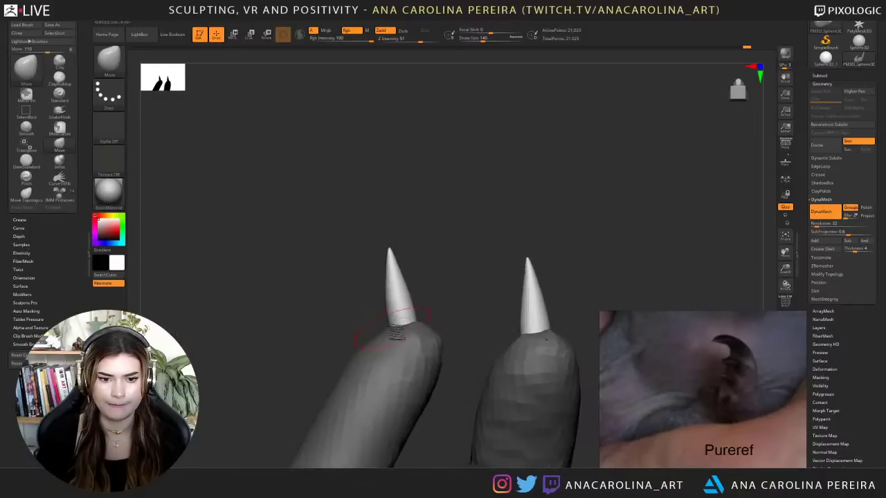
- Even out the claw's base and sides from several angles with the Move brush and smoothing
left_click_drag(397, 336, 390, 343)
right_click_drag(442, 320, 406, 319)
left_click_drag(373, 294, 377, 313, "shift")
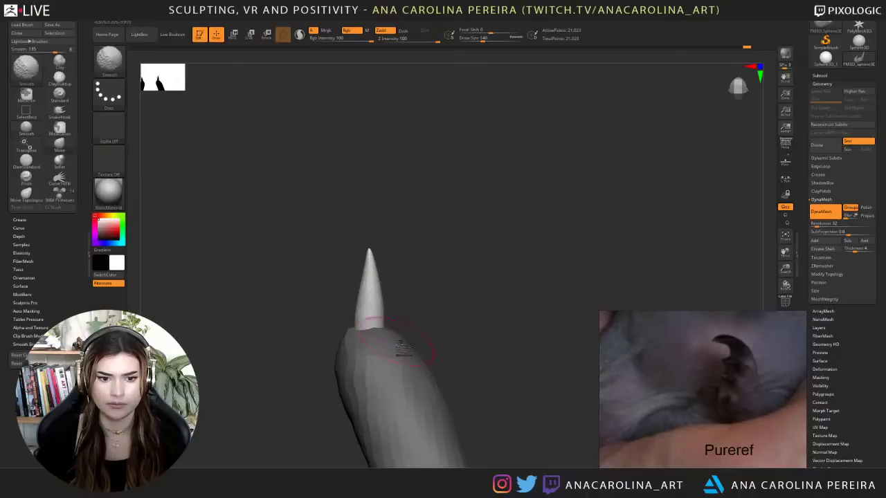
right_click_drag(417, 330, 402, 319)
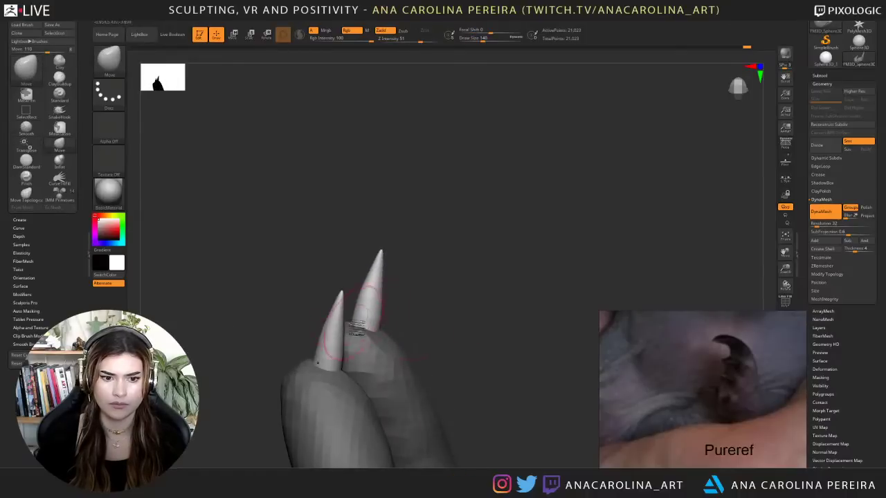
left_click_drag(357, 328, 350, 331)
right_click_drag(391, 329, 456, 335)
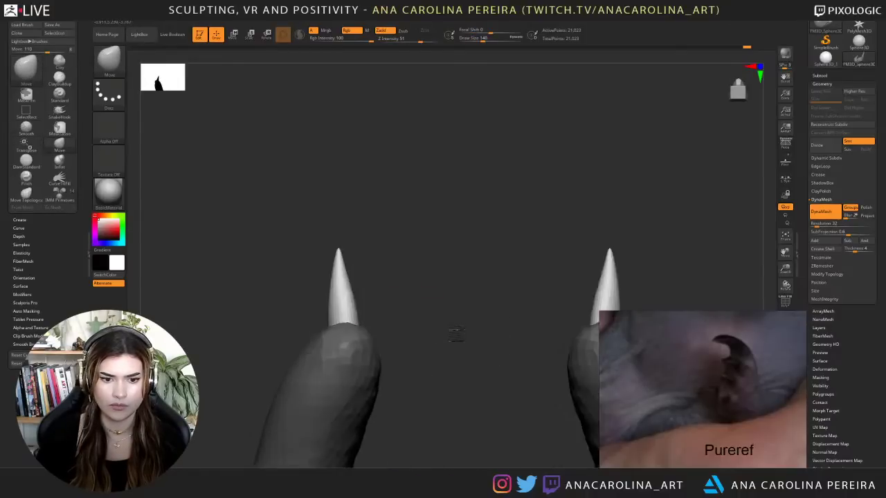
mouse_move(394, 309)
left_mouse_down()
mouse_move(397, 326)
mouse_move(390, 309)
left_mouse_up()
- Add a Deformer cage around the claws with the transform gizmo for bending them in side view
key("w")
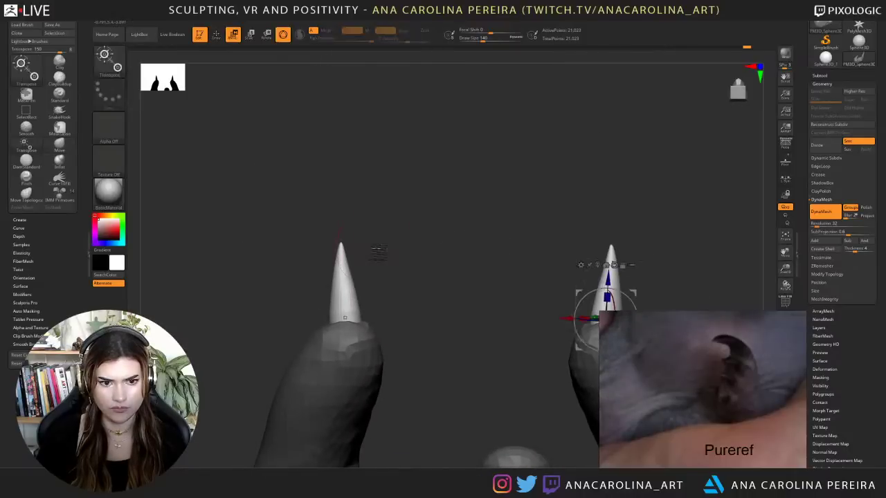
right_click_drag(669, 240, 566, 196, "alt")
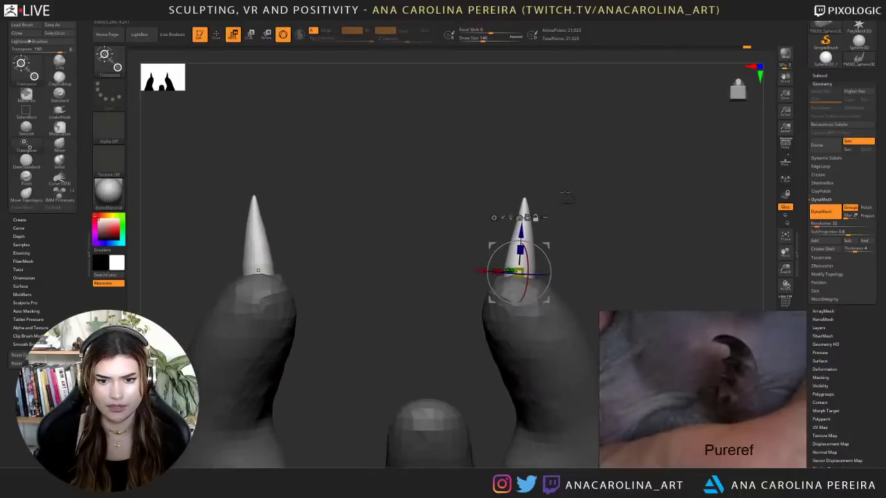
left_click(494, 217)
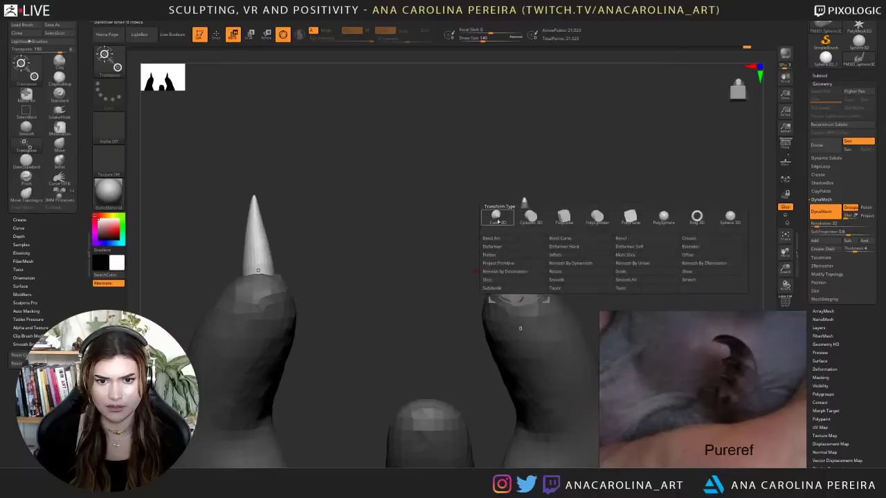
left_click(503, 246)
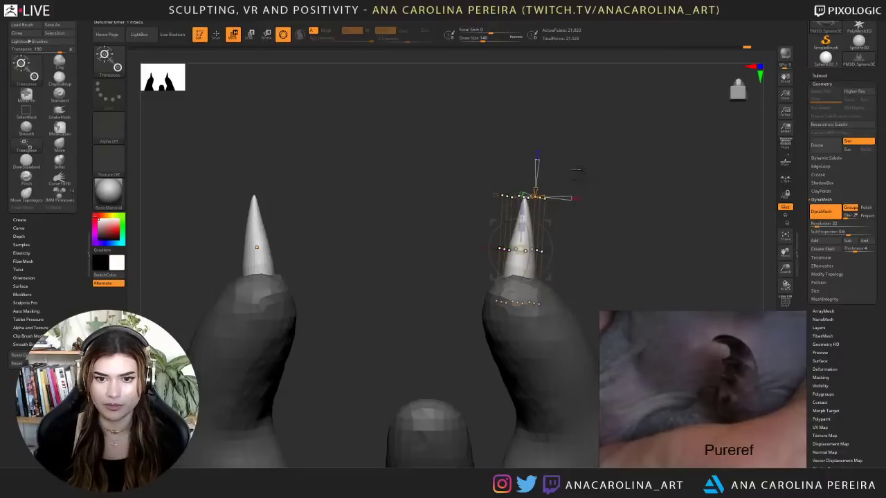
left_click_drag(650, 207, 539, 211)
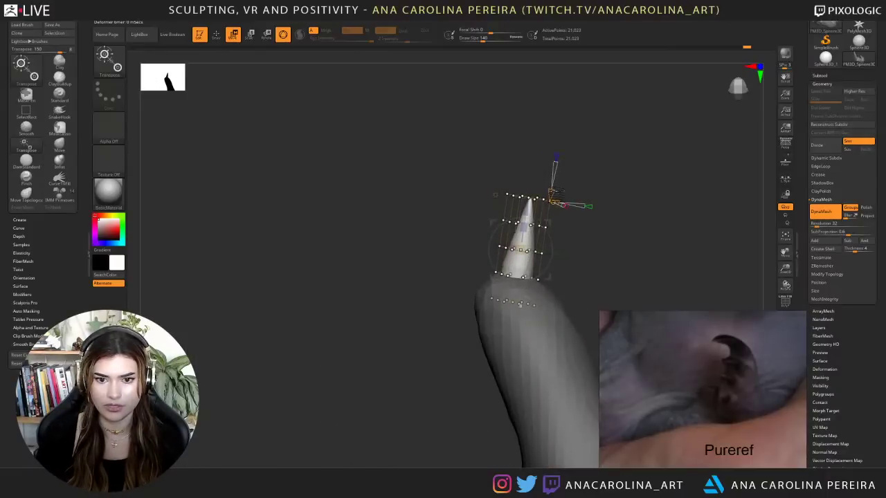
- Try to lengthen and bend the claw by its upper rows of deformer points
mouse_move(490, 177)
left_mouse_down("ctrl")
mouse_move(507, 239)
mouse_move(570, 164)
left_mouse_up("ctrl")
left_click(574, 234, "ctrl")
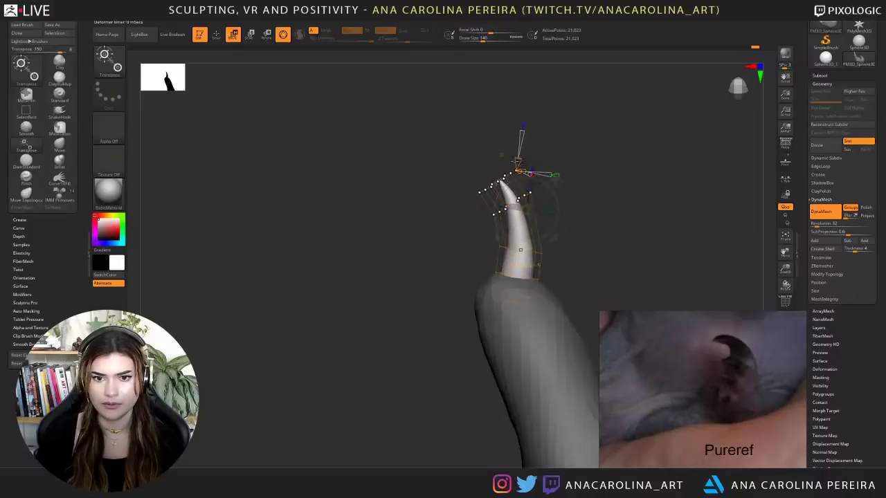
mouse_move(520, 199)
left_mouse_down()
mouse_move(498, 181)
mouse_move(510, 184)
left_mouse_up()
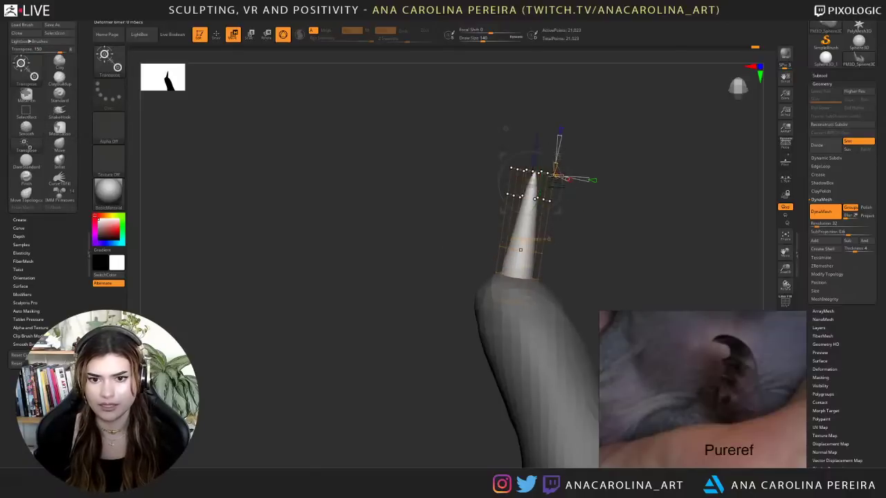
key("ctrl+z")
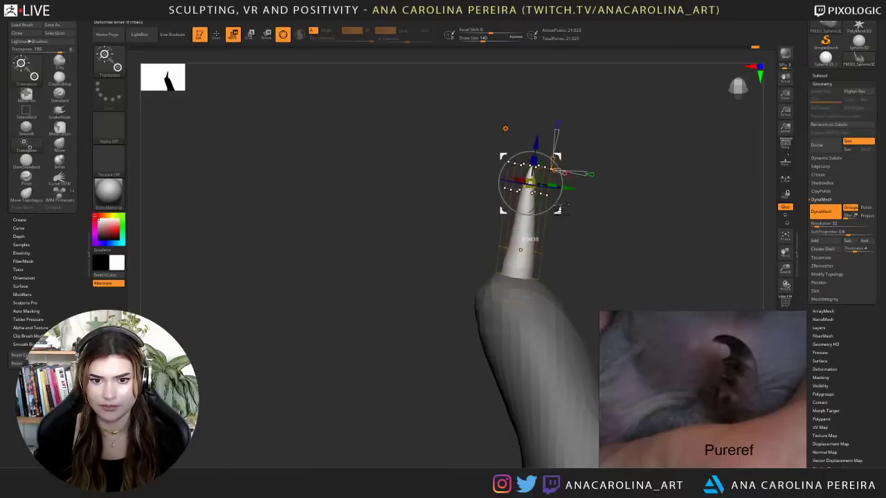
key("ctrl+z")
left_click_drag(415, 276, 439, 276)
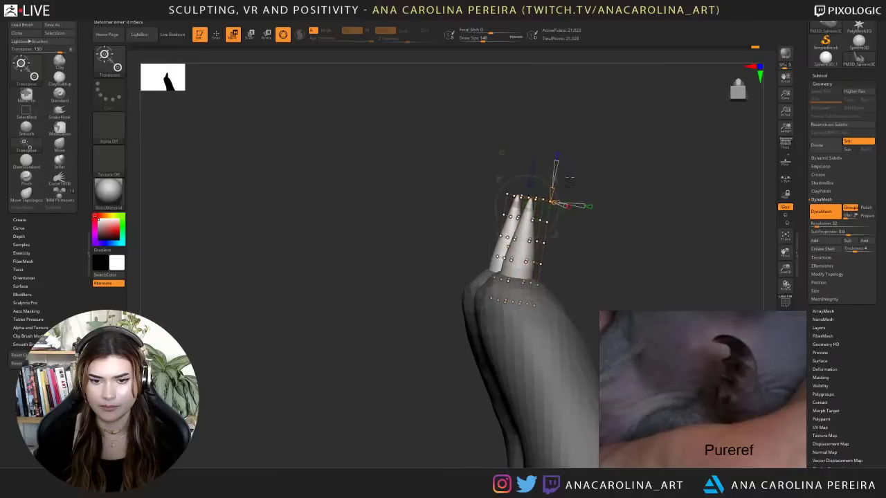
key("ctrl+z")
- Mask the lower deformer rows and lengthen the claw by raising the top three rows
left_click_drag(552, 235, 592, 183, "ctrl")
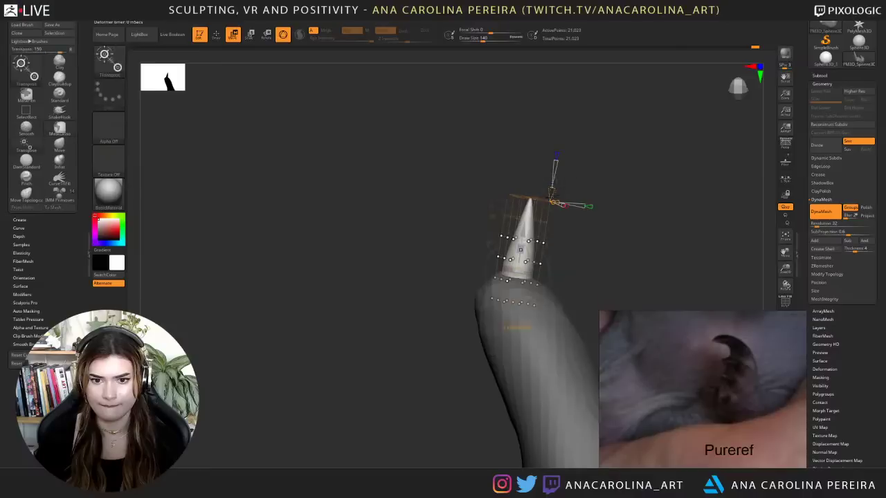
left_click_drag(503, 159, 602, 174, "ctrl")
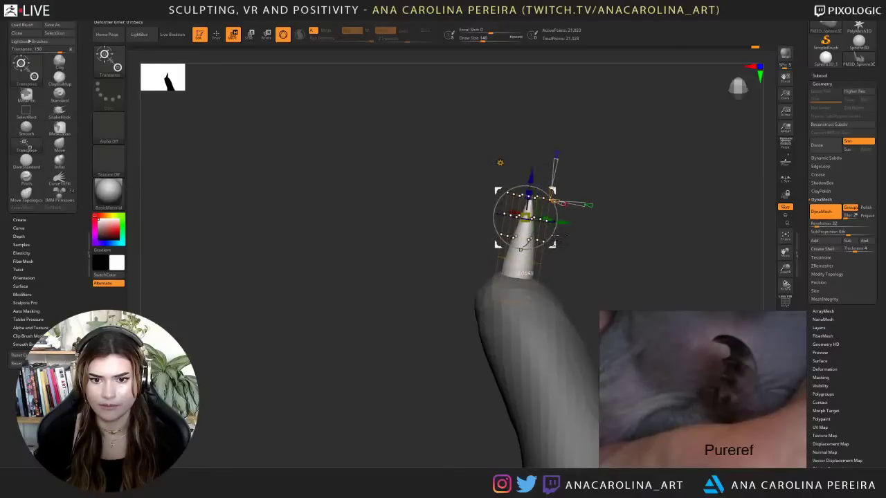
left_click_drag(531, 176, 533, 148)
mouse_move(628, 183)
left_mouse_down("alt")
mouse_move(528, 188)
mouse_move(533, 255)
mouse_move(487, 254)
mouse_move(464, 236)
left_mouse_up("alt")
- Isolate the top two deformer rows with masking and bend the claw's tip towards its inner side
mouse_move(520, 184)
left_mouse_down("ctrl")
mouse_move(521, 201)
mouse_move(360, 188)
mouse_move(510, 206)
mouse_move(555, 190)
left_mouse_up("ctrl")
mouse_move(519, 167)
left_mouse_down("ctrl")
mouse_move(333, 120)
mouse_move(527, 114)
mouse_move(518, 224)
mouse_move(473, 203)
left_mouse_up("ctrl")
left_click(534, 122, "ctrl")
left_click_drag(445, 226, 450, 223)
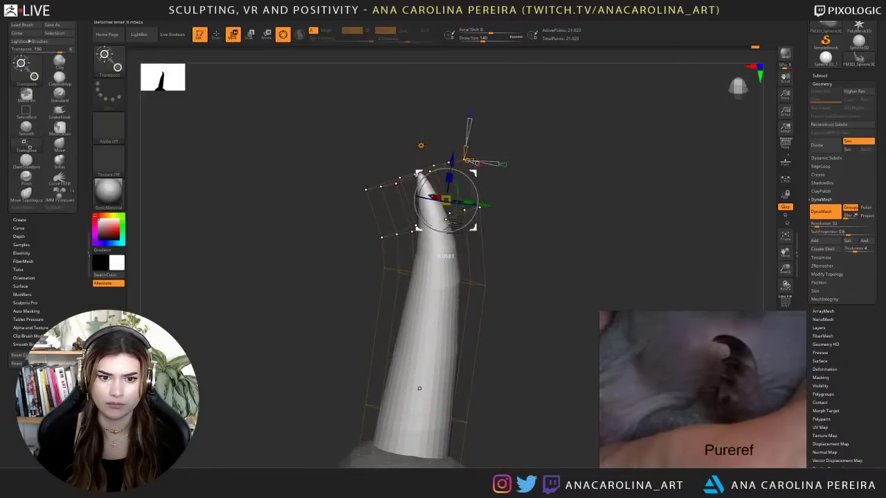
- Free the upper and middle deformer rows while masking the base, and curl the claw further into a hook
left_click_drag(515, 190, 528, 201, "ctrl")
mouse_move(455, 100)
left_mouse_down("ctrl")
mouse_move(417, 100)
mouse_move(630, 254)
mouse_move(628, 247)
left_mouse_up("ctrl")
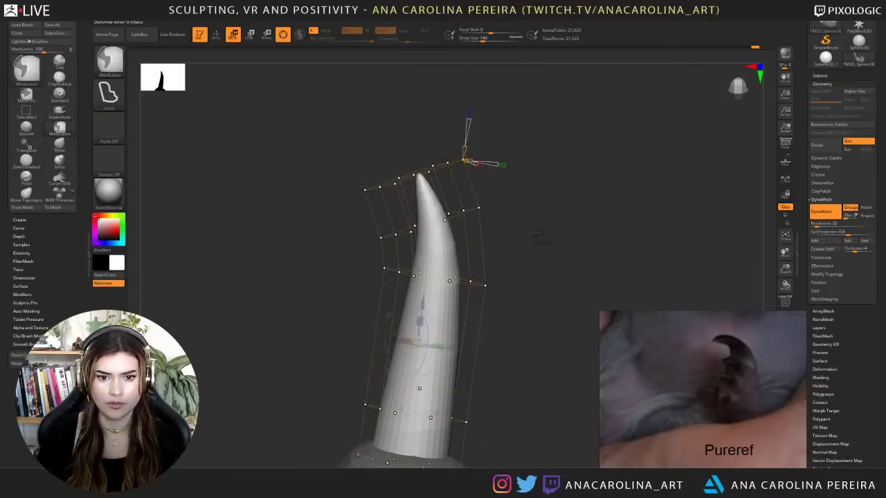
mouse_move(572, 201)
left_mouse_down("ctrl")
mouse_move(480, 338)
mouse_move(493, 336)
left_mouse_up("ctrl")
left_click_drag(452, 240, 411, 264)
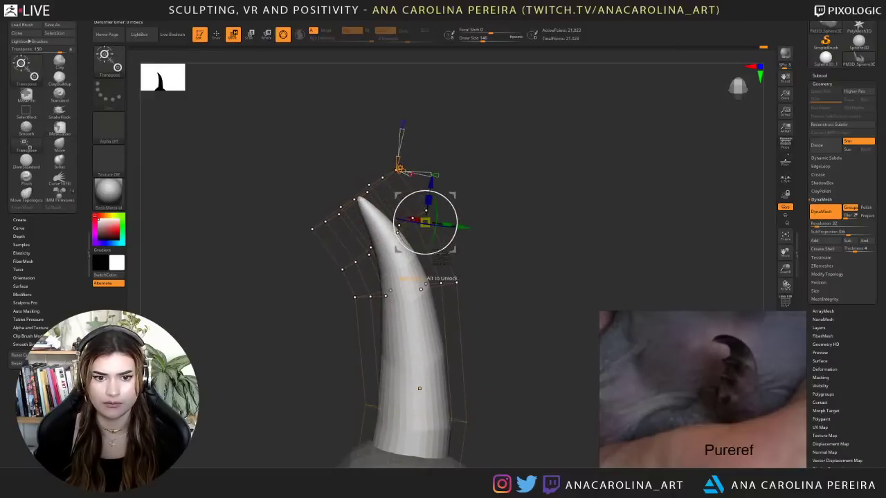
left_click_drag(452, 239, 435, 251)
left_click_drag(483, 295, 485, 297)
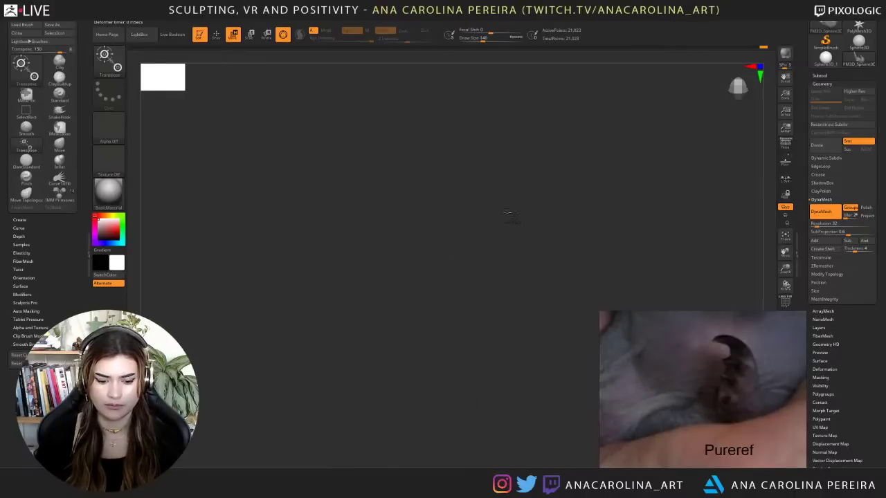
- Thicken the base of the claw by scaling its lower deformer rows by about 1.3
left_click_drag(511, 217, 523, 222)
left_click_drag(533, 155, 653, 301)
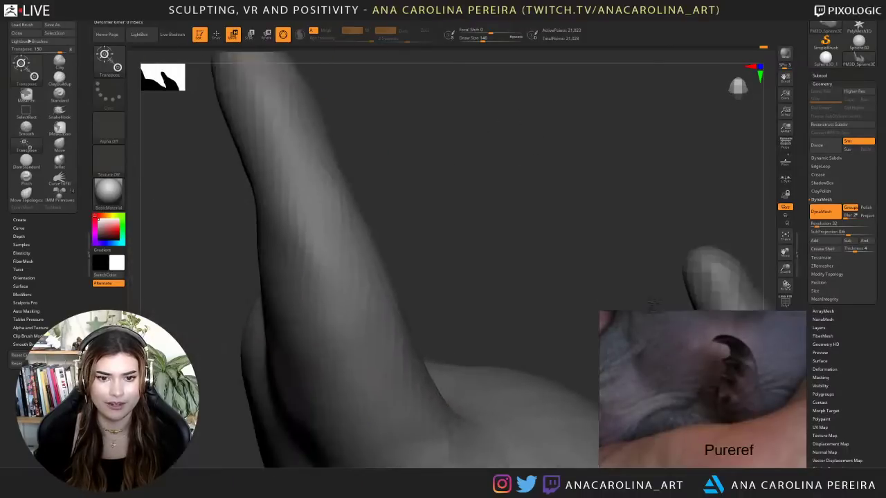
mouse_move(360, 90)
left_mouse_down("alt")
mouse_move(522, 252)
mouse_move(543, 305)
left_mouse_up("alt")
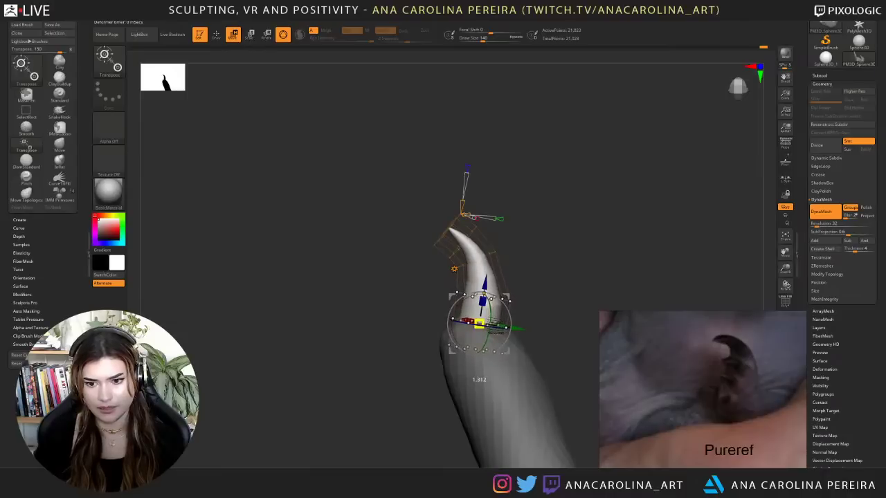
mouse_move(537, 293)
left_mouse_down()
mouse_move(580, 299)
mouse_move(565, 310)
left_mouse_up()
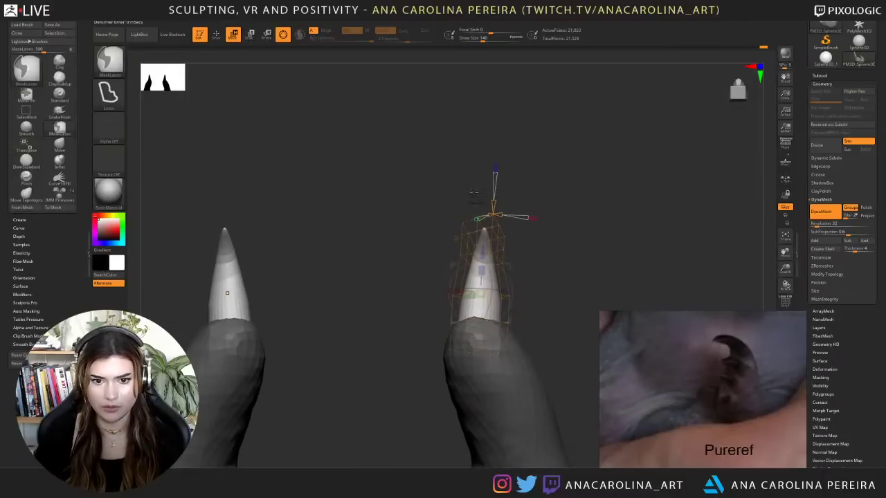
- Isolate the deformer points on one side of the claw, then those at its opposite base, and push each inward to slim it
mouse_move(475, 195)
left_mouse_down("ctrl")
mouse_move(477, 239)
mouse_move(411, 182)
mouse_move(442, 177)
left_mouse_up("ctrl")
left_click(437, 260, "ctrl")
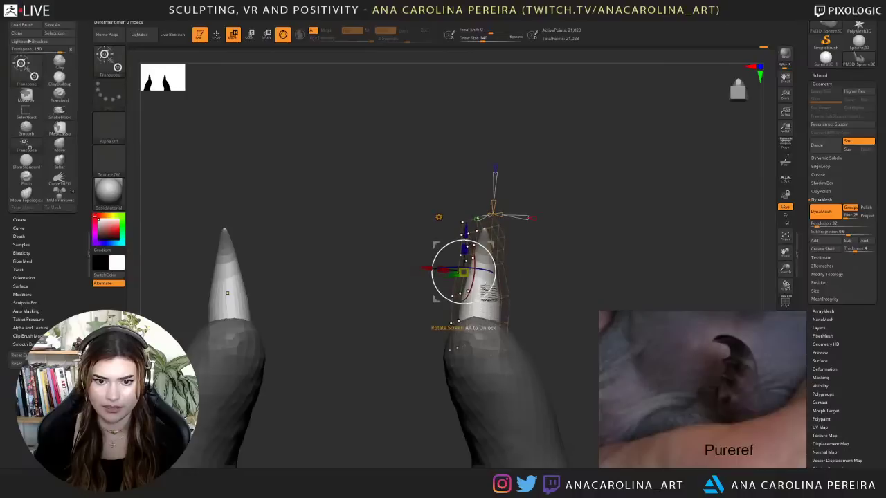
left_click_drag(437, 245, 444, 247)
mouse_move(521, 260)
left_mouse_down("ctrl")
mouse_move(548, 312)
mouse_move(539, 293)
left_mouse_up("ctrl")
left_click(531, 332, "ctrl")
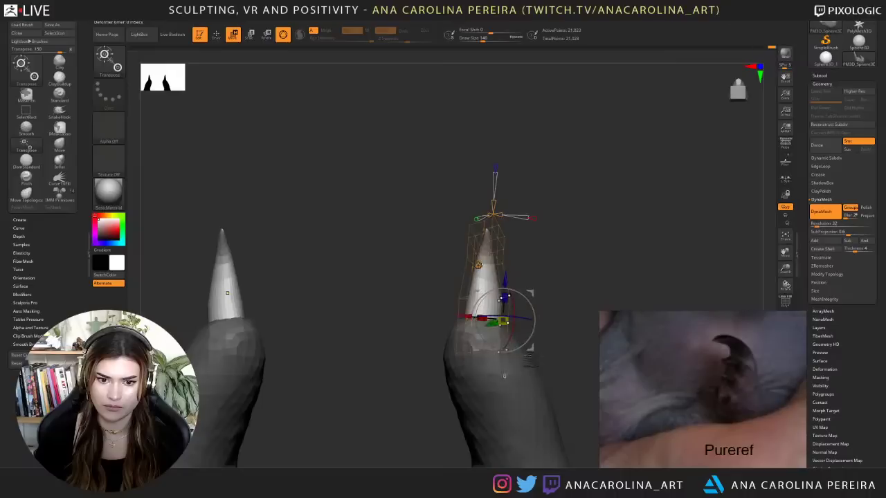
left_click_drag(533, 350, 529, 351)
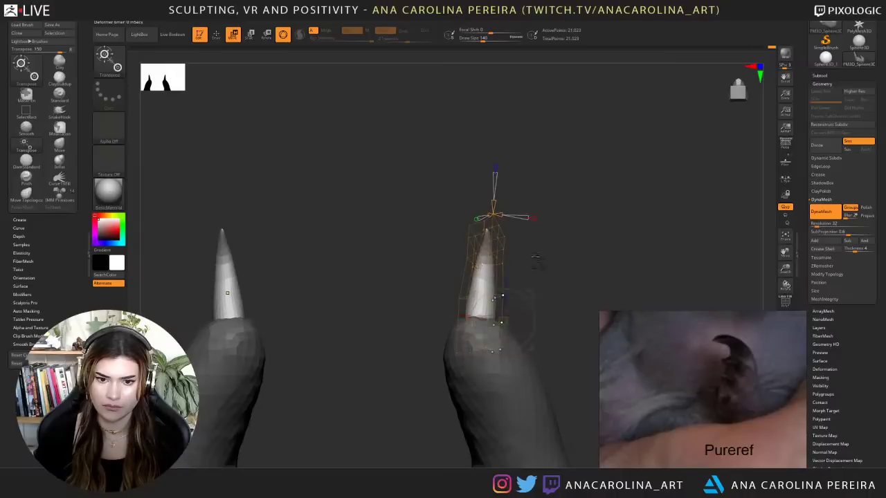
- Isolate the lower deformer points on the claw's inner side and nudge them inward to narrow the base
left_click_drag(438, 274, 411, 320, "ctrl")
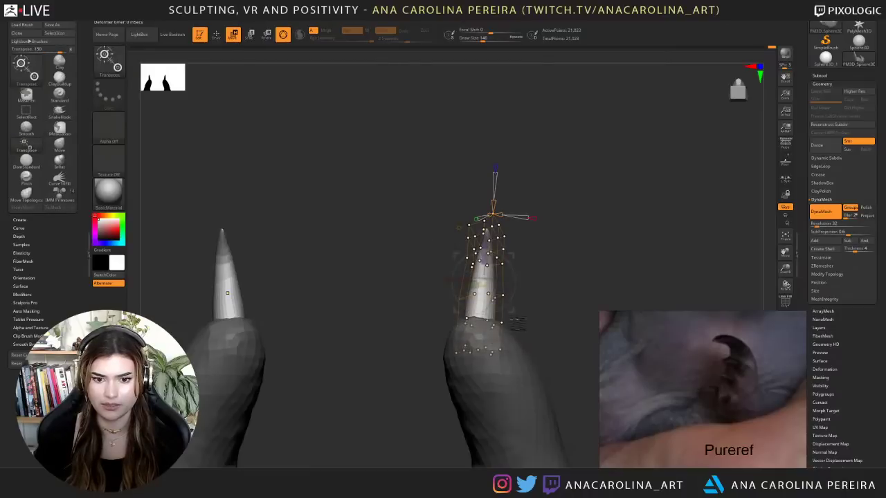
left_click_drag(514, 313, 504, 311)
key("ctrl+z")
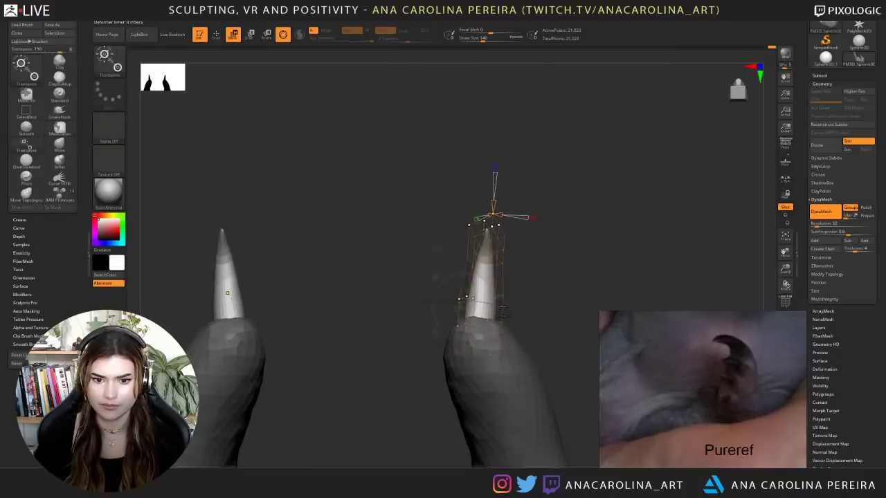
left_click_drag(435, 277, 438, 277)
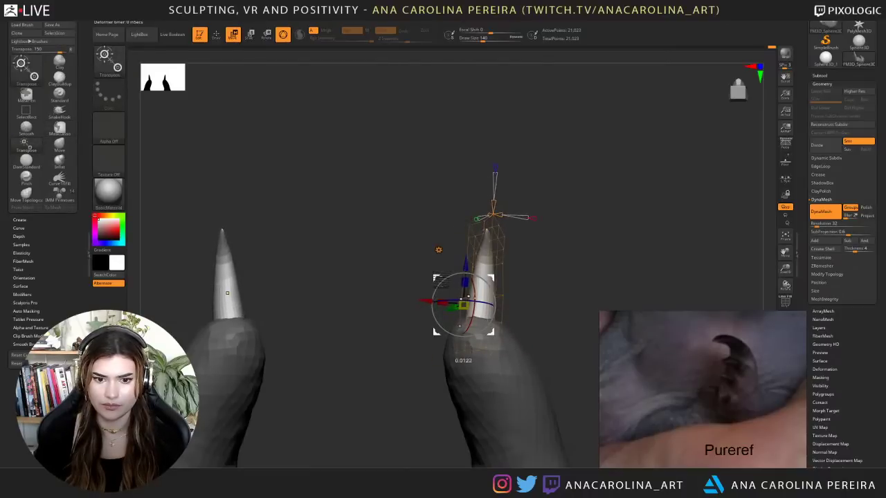
left_click_drag(520, 302, 529, 311, "ctrl")
mouse_move(476, 242)
left_mouse_down("ctrl")
mouse_move(460, 244)
mouse_move(473, 270)
mouse_move(527, 264)
left_mouse_up("ctrl")
left_click(515, 309, "ctrl")
- Isolate the upper deformer points along one edge of the claw and shift them to refine the taper towards the tip
right_click_drag(507, 238, 519, 273, "ctrl")
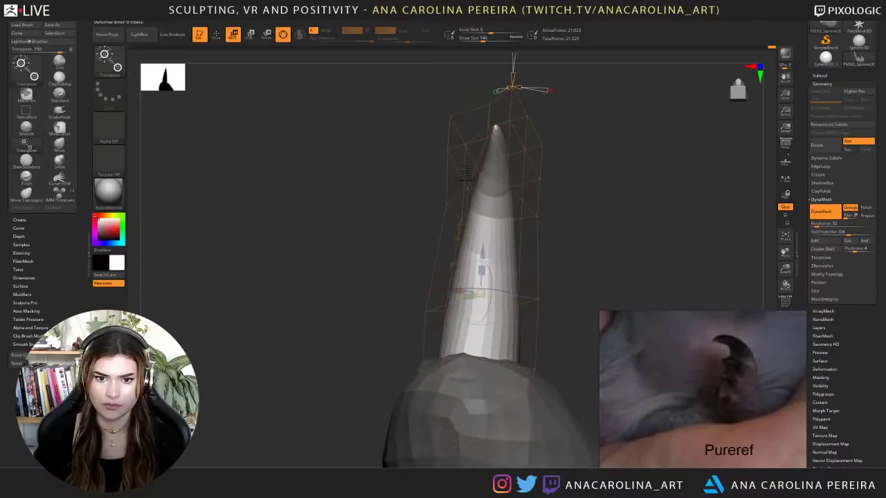
left_click_drag(428, 146, 423, 173, "ctrl")
left_click(584, 217, "ctrl")
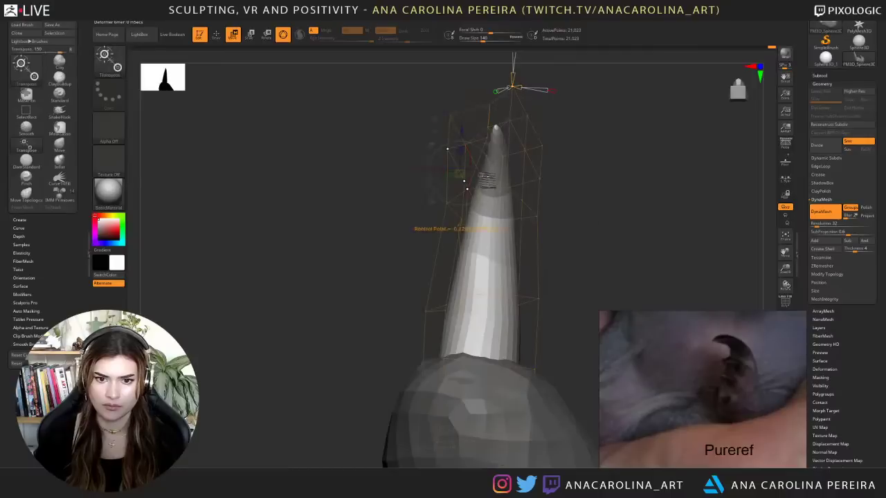
left_click_drag(490, 201, 554, 214)
mouse_move(484, 103)
left_mouse_down("ctrl")
mouse_move(503, 158)
mouse_move(529, 148)
mouse_move(579, 184)
mouse_move(569, 279)
mouse_move(539, 196)
mouse_move(557, 203)
mouse_move(539, 352)
left_mouse_up("ctrl")
left_click(531, 133, "ctrl")
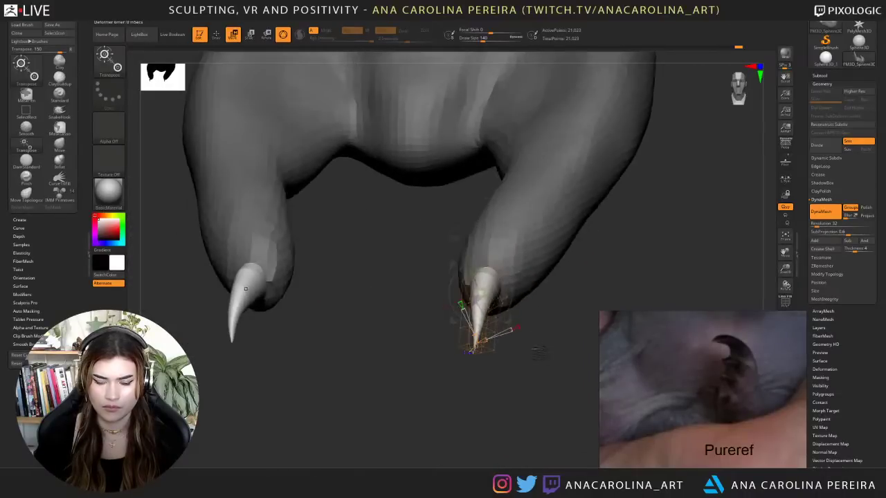
- Accept the deformer's changes to the claw
left_click(460, 240)
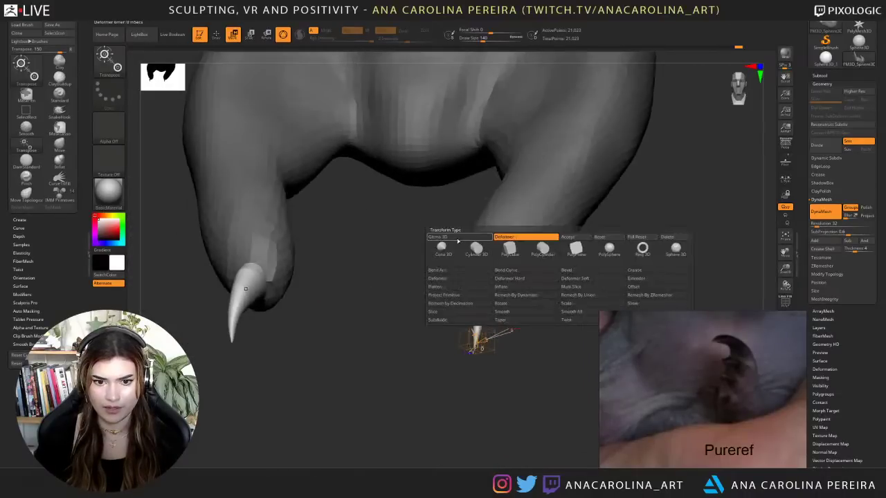
left_click(577, 237)
mouse_move(517, 339)
left_mouse_down()
mouse_move(523, 369)
mouse_move(515, 366)
left_mouse_up()
- Switch to the Inflat brush, enlarge its draw size and subtly fill out the claws
key("b")
key("i")
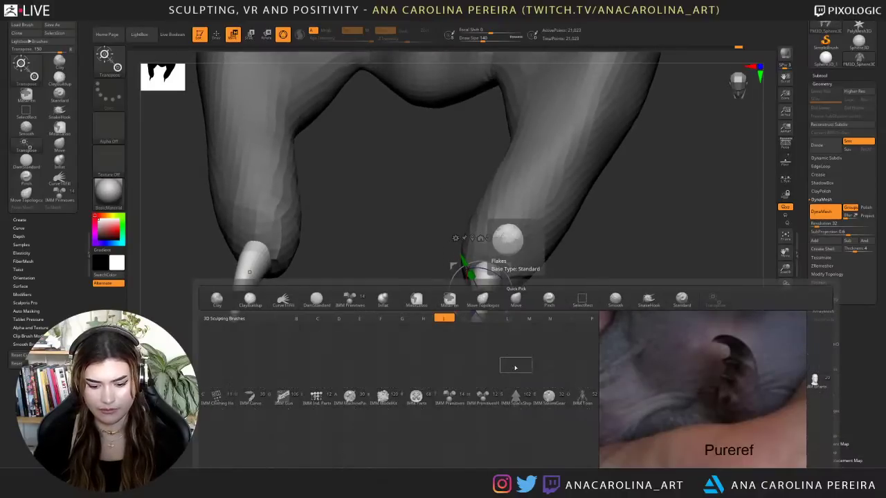
key("n")
key("s")
mouse_move(518, 315)
left_mouse_down()
mouse_move(528, 315)
mouse_move(487, 364)
mouse_move(474, 351)
mouse_move(474, 358)
left_mouse_up()
left_click_drag(494, 392, 497, 356)
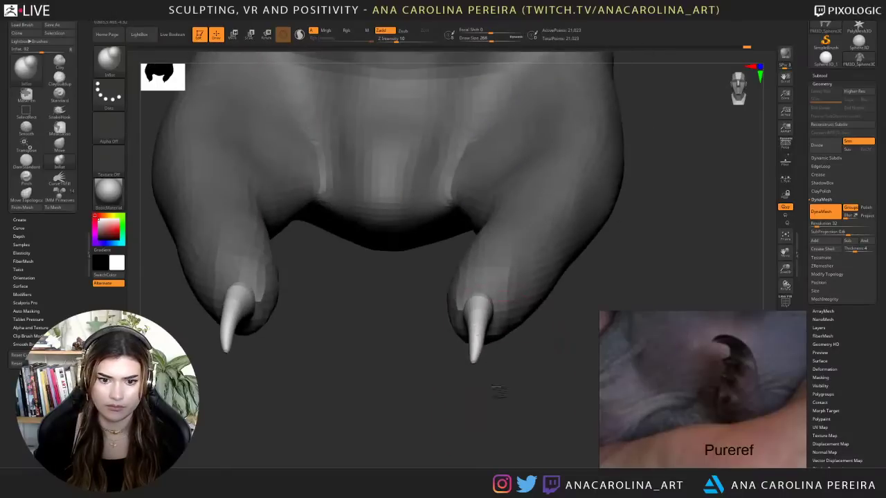
mouse_move(499, 391)
left_mouse_down()
mouse_move(474, 368)
mouse_move(492, 382)
left_mouse_up()
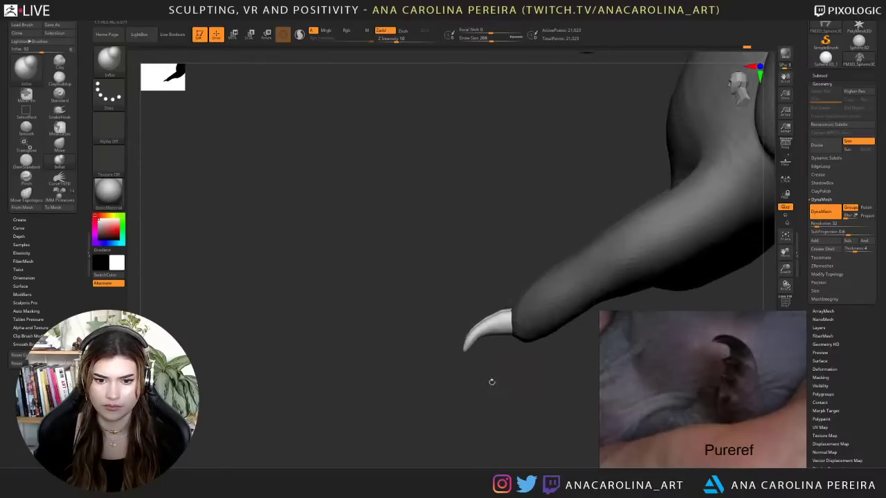
left_click_drag(508, 334, 518, 339, "shift")
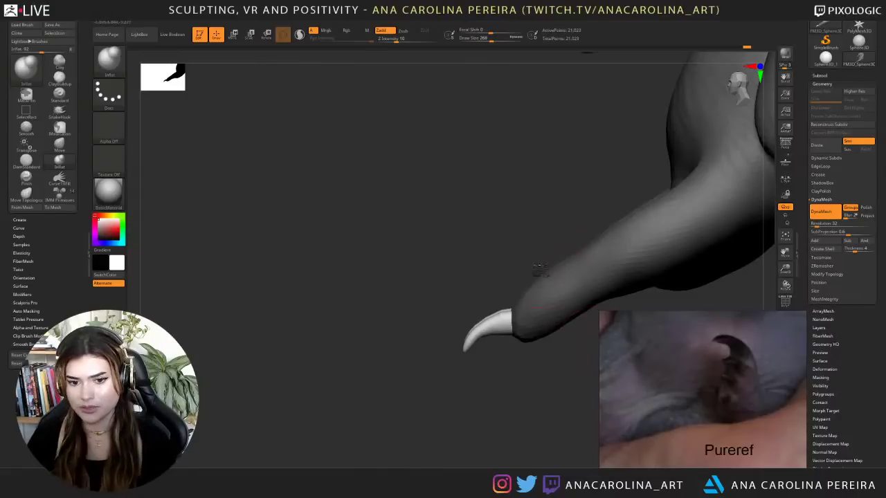
- Split the unmasked claws off the masked body into a separate subtool and make the claw subtool active
left_click_drag(540, 269, 585, 266)
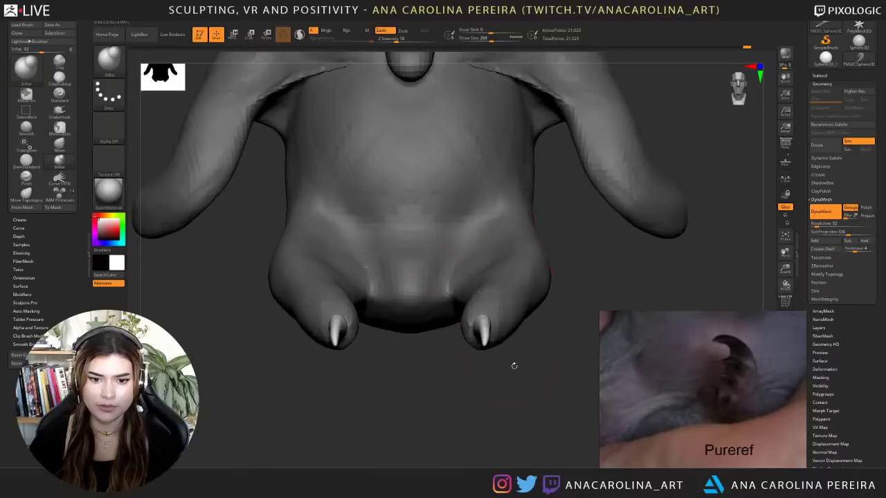
left_click_drag(523, 372, 529, 379)
key("w")
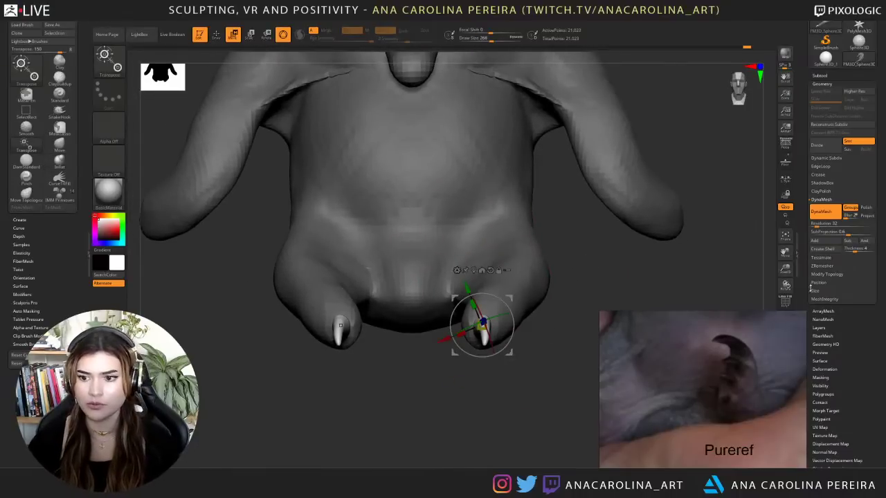
left_click_drag(804, 141, 805, 175)
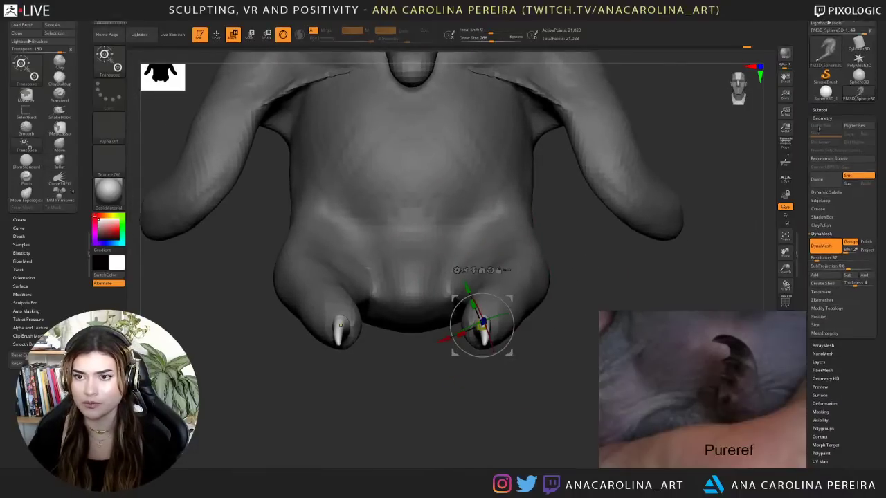
left_click(824, 110)
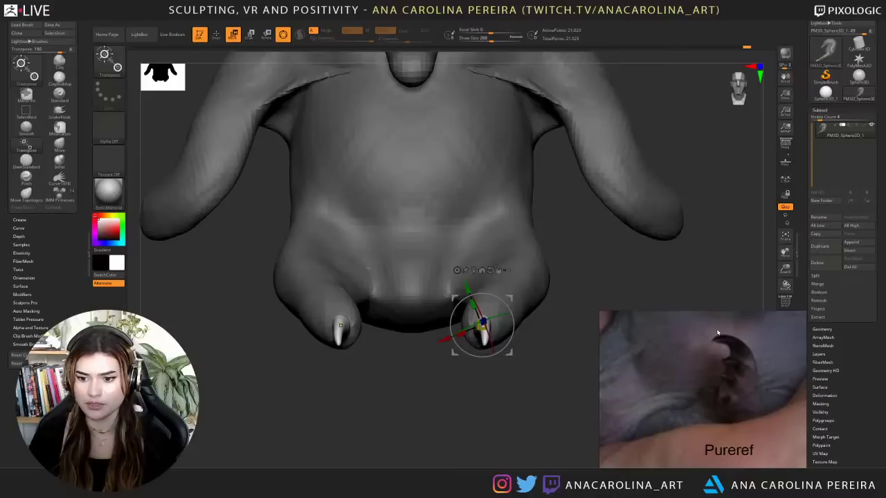
left_click_drag(717, 334, 696, 341)
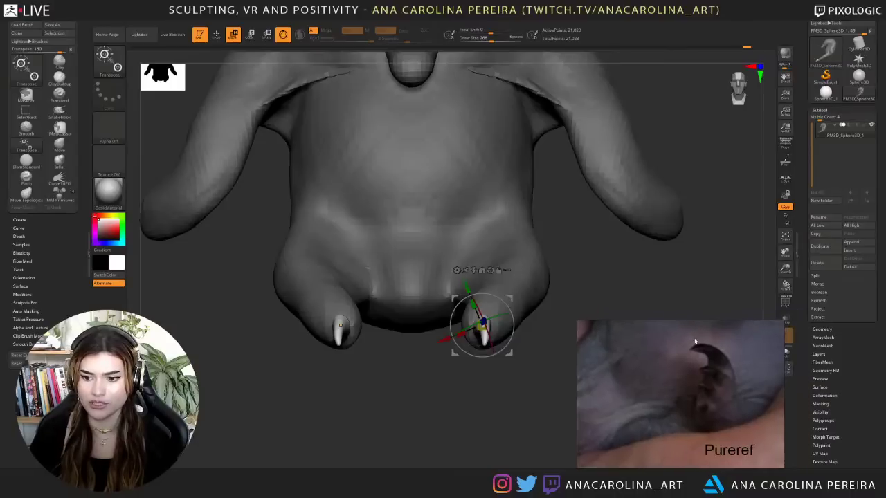
left_click(828, 275)
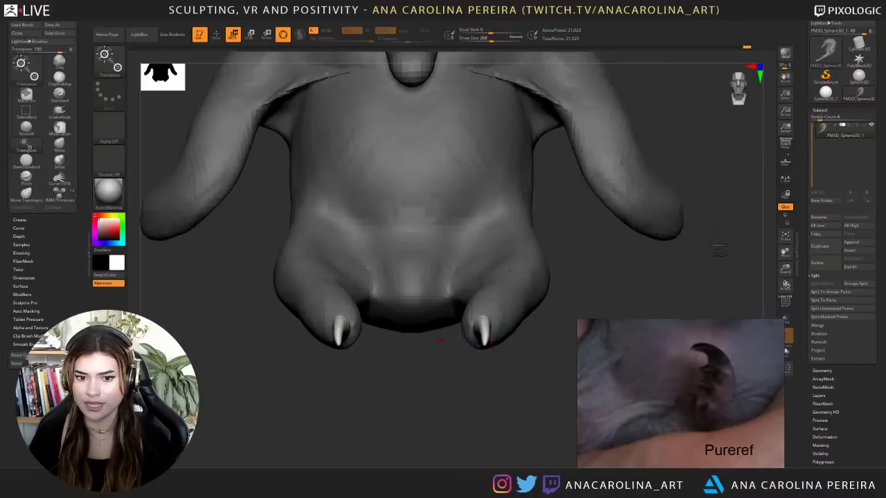
left_click_drag(719, 252, 771, 260)
left_click(836, 311)
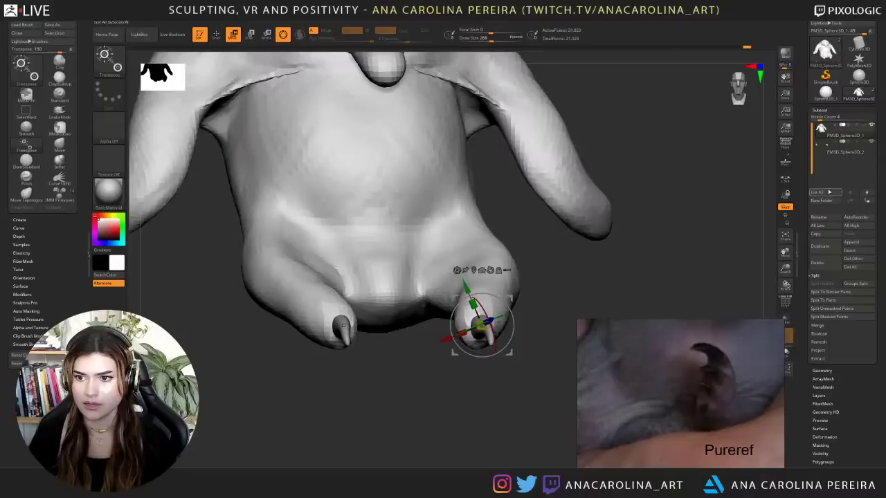
left_click(840, 150)
- Compare the clawed feet from the front and from below with a wider view of the reference photo
left_click_drag(725, 223, 703, 215)
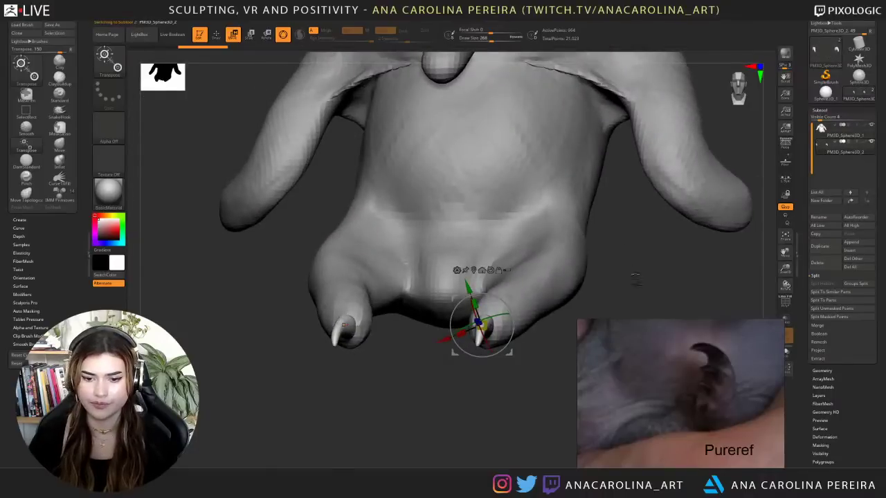
left_click_drag(635, 279, 658, 285)
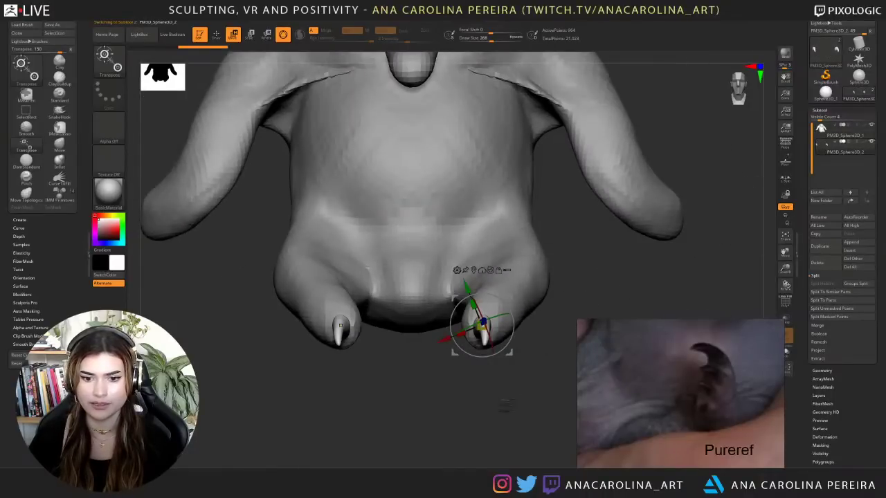
left_click_drag(524, 408, 530, 435)
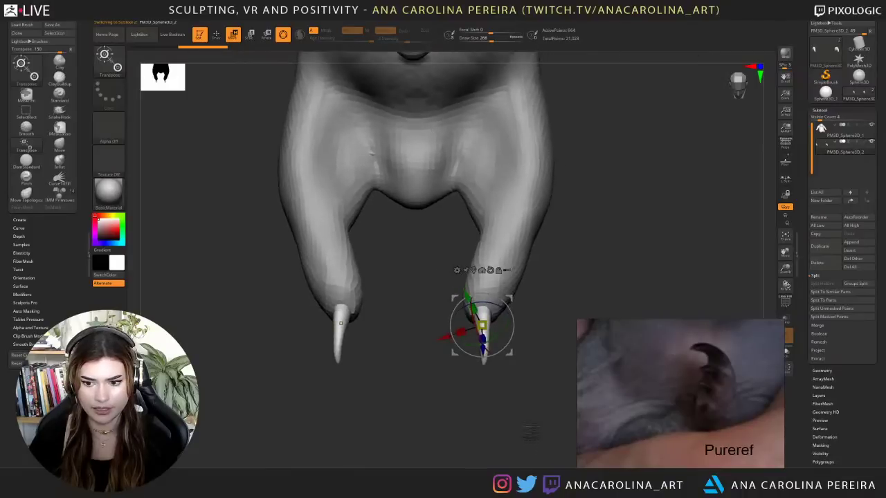
scroll(660, 429, "down", 5)
scroll(662, 431, "up", 3)
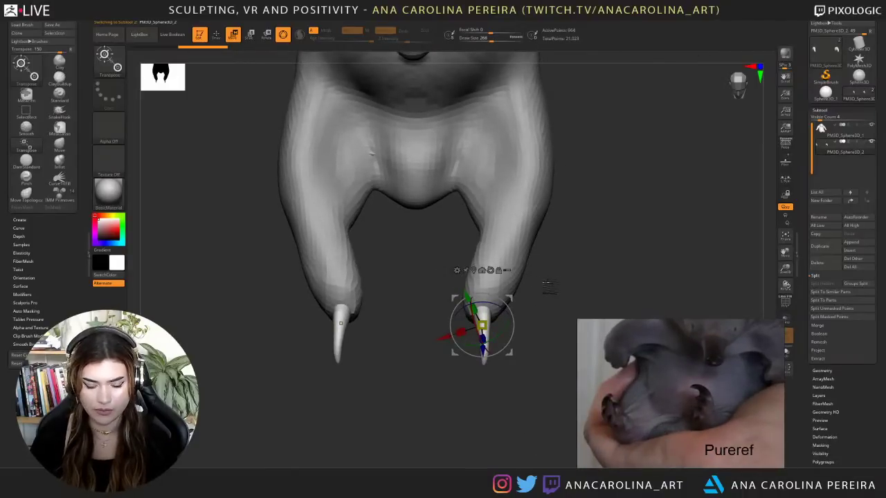
- Make the body subtool active and mask everything except the ends of the hind feet
mouse_move(560, 257)
left_mouse_down()
mouse_move(562, 303)
mouse_move(551, 292)
left_mouse_up()
key("b")
key("s")
key("h")
left_click(516, 236, "alt")
left_click_drag(457, 289, 494, 361, "ctrl")
mouse_move(540, 335)
left_mouse_down()
mouse_move(551, 335)
mouse_move(562, 313)
left_mouse_up()
mouse_move(472, 240)
left_mouse_down("ctrl")
mouse_move(564, 292)
mouse_move(467, 331)
left_mouse_up("ctrl")
left_click(490, 277, "ctrl")
left_click(543, 302, "ctrl")
- Adjust the unmasked area to the tips of the feet and switch to the SnakeHook brush
key("r")
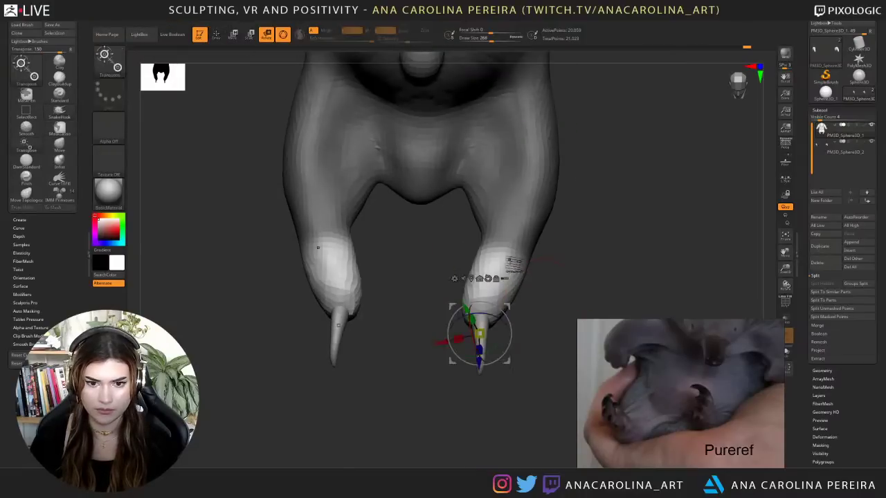
left_click(511, 248, "alt")
mouse_move(530, 274)
left_mouse_down()
mouse_move(516, 285)
mouse_move(534, 349)
mouse_move(417, 277)
left_mouse_up()
left_click(518, 335, "ctrl")
left_click_drag(518, 335, 492, 309)
key("b")
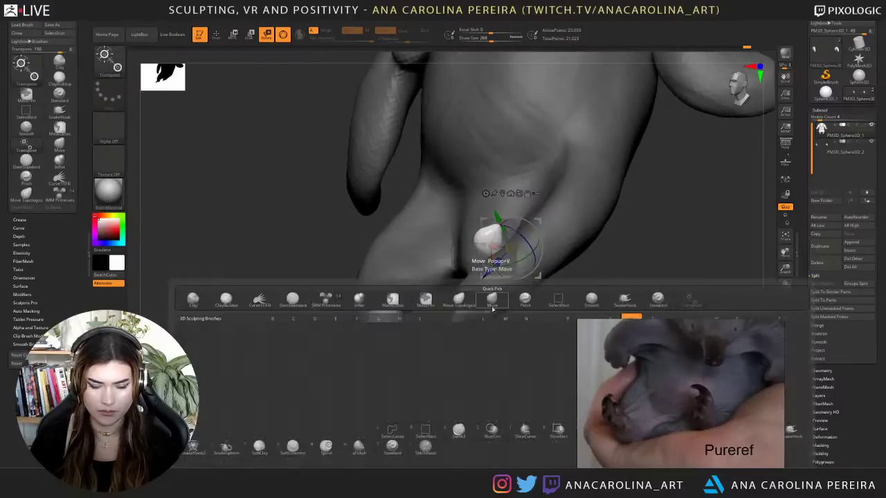
key("h")
- Pull the unmasked ends of the hind feet upward with SnakeHook to form long, upright soles
right_click_drag(493, 310, 477, 318)
left_click_drag(430, 252, 445, 261)
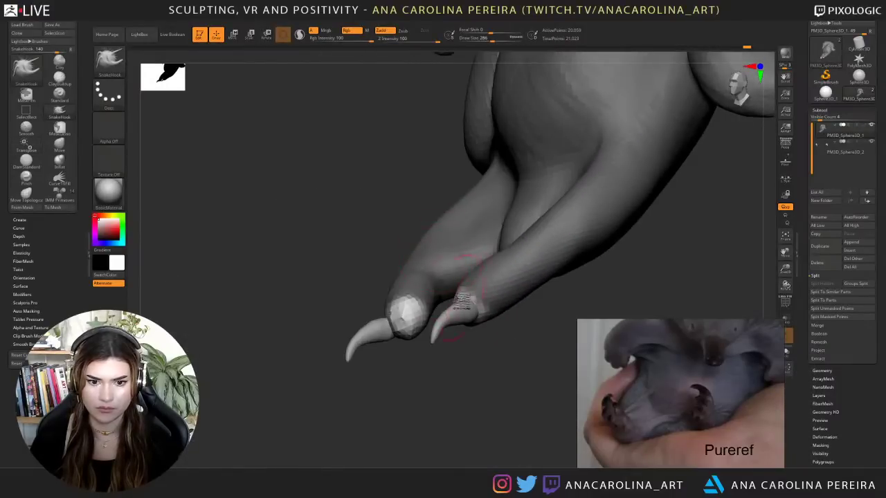
left_click_drag(462, 299, 457, 277)
right_click_drag(460, 282, 489, 299)
mouse_move(453, 290)
left_mouse_down()
mouse_move(462, 278)
mouse_move(427, 282)
left_mouse_up()
right_click_drag(511, 278, 493, 285)
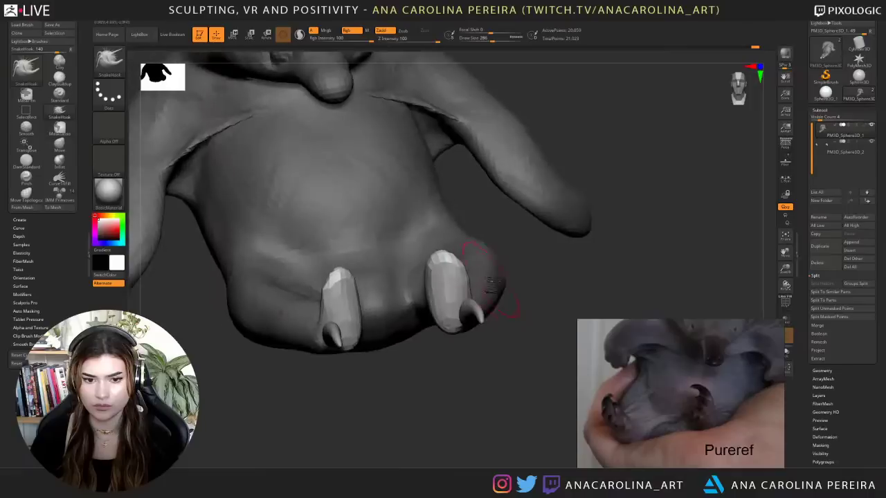
mouse_move(466, 294)
left_mouse_down()
mouse_move(475, 282)
mouse_move(463, 258)
mouse_move(425, 247)
left_mouse_up()
- Enlarge the SnakeHook brush to a draw size of 525 and stretch and tilt the upright soles of the hind feet
mouse_move(551, 283)
right_mouse_down("ctrl")
mouse_move(522, 310)
mouse_move(516, 277)
mouse_move(448, 321)
right_mouse_up("ctrl")
key("space")
left_click(510, 272)
mouse_move(510, 272)
right_mouse_down("ctrl")
mouse_move(517, 305)
mouse_move(462, 298)
right_mouse_up("ctrl")
right_click_drag(462, 298, 516, 301, "alt")
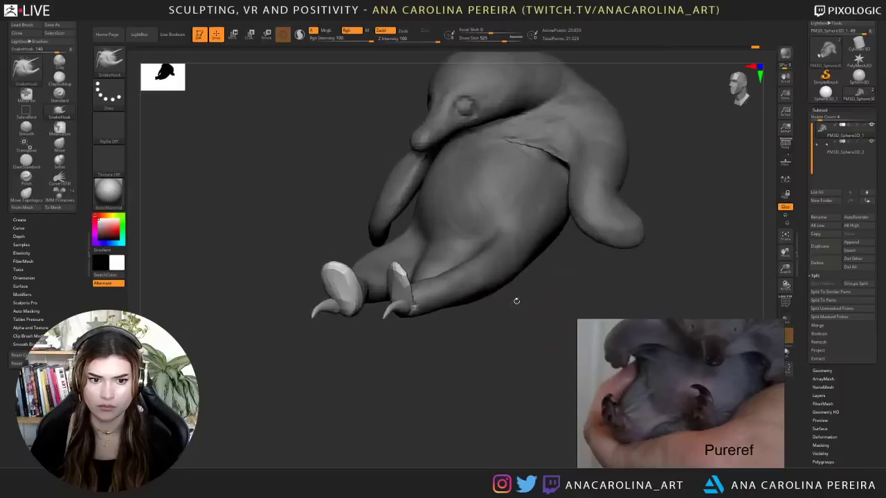
right_click_drag(416, 298, 386, 282)
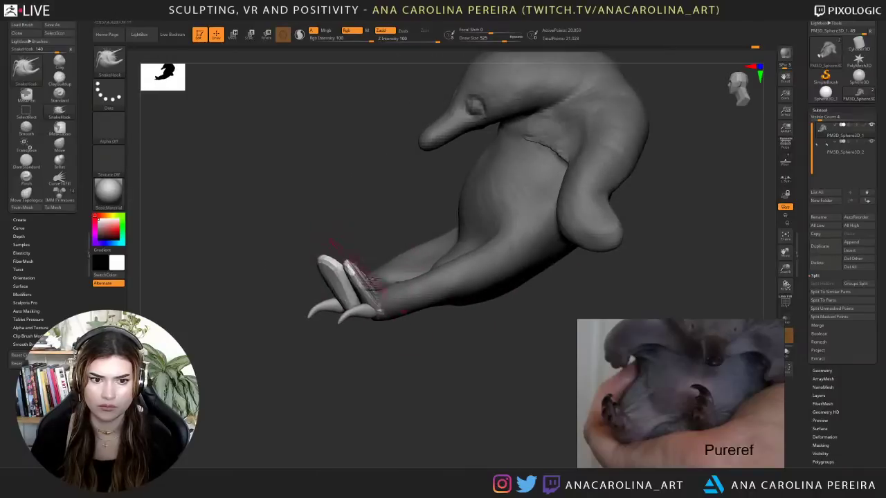
right_click_drag(353, 236, 413, 238)
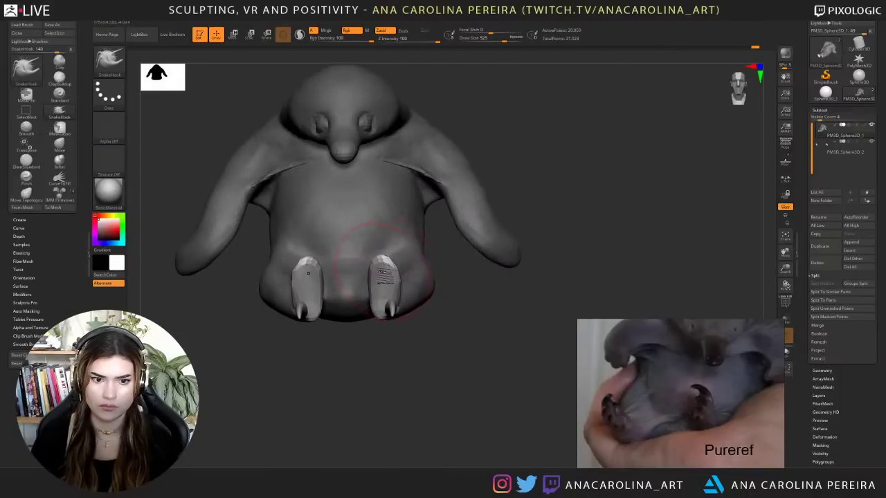
- Try to reposition the soles of the hind feet inward with the transform gizmo, and undo the last change
right_click_drag(412, 322, 437, 389)
key("r")
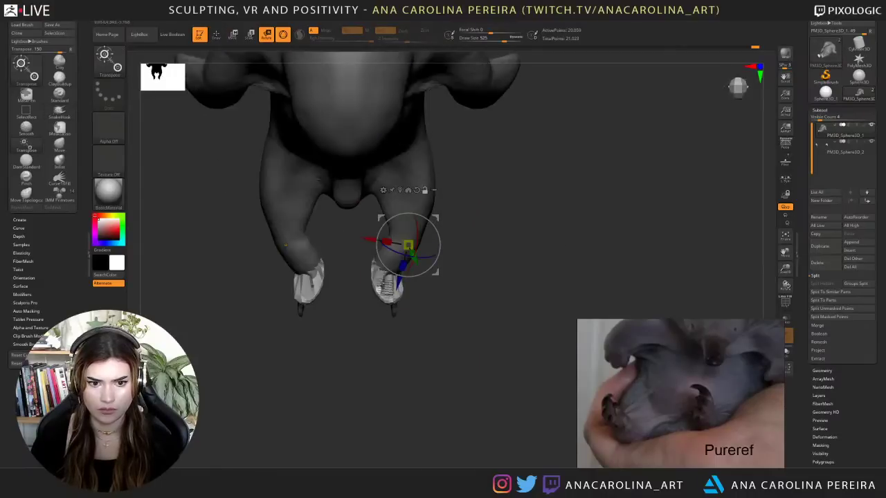
left_click(381, 286, "alt")
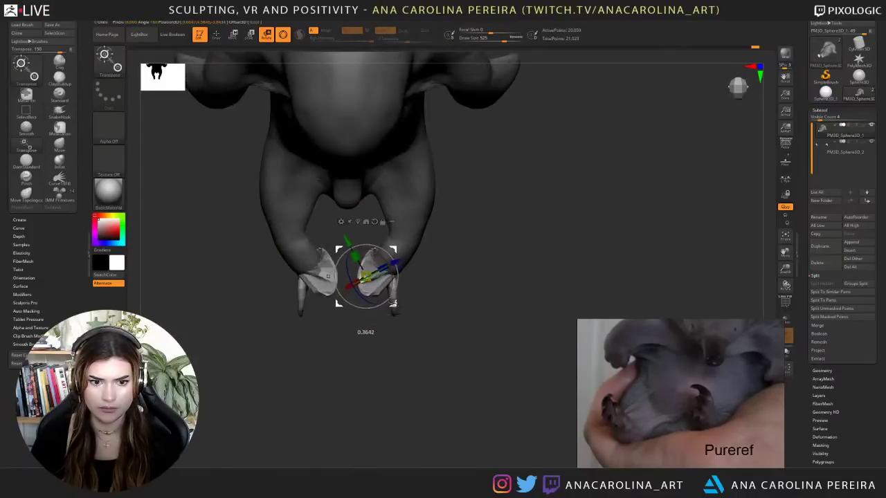
right_click_drag(396, 306, 402, 278)
right_click_drag(443, 341, 439, 336)
key("ctrl+z")
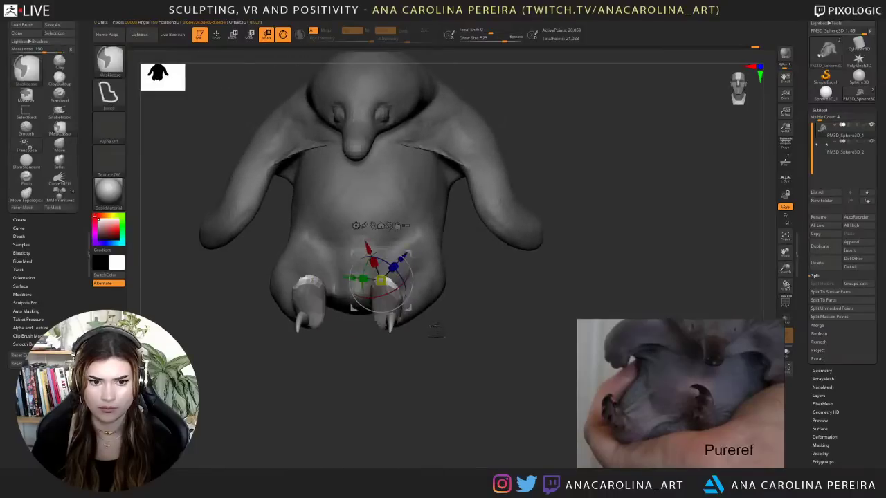
- Adjust the placement of the hind feet's soles with the transform gizmo and clear the mask
right_click_drag(408, 304, 413, 387)
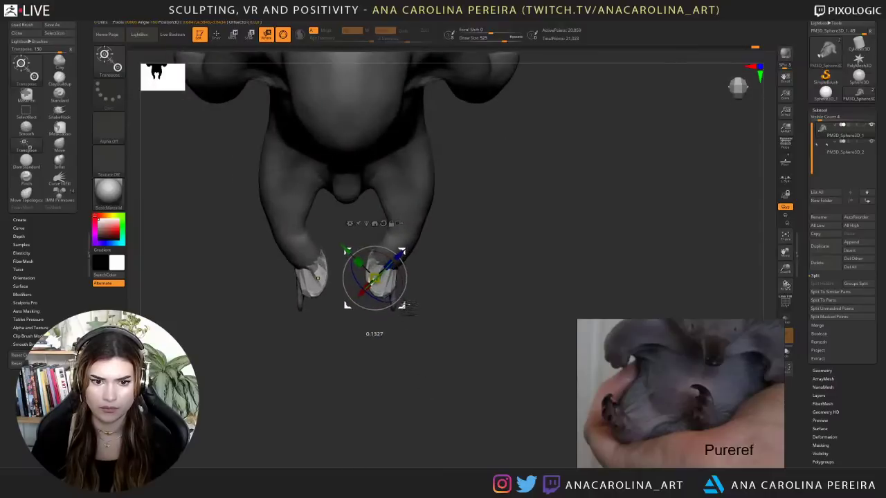
mouse_move(410, 309)
right_mouse_down()
mouse_move(423, 303)
mouse_move(415, 296)
right_mouse_up()
mouse_move(477, 309)
right_mouse_down("alt")
mouse_move(496, 308)
mouse_move(487, 313)
right_mouse_up("alt")
key("ctrl+z")
left_click_drag(426, 285, 435, 305)
left_click(496, 369, "ctrl")
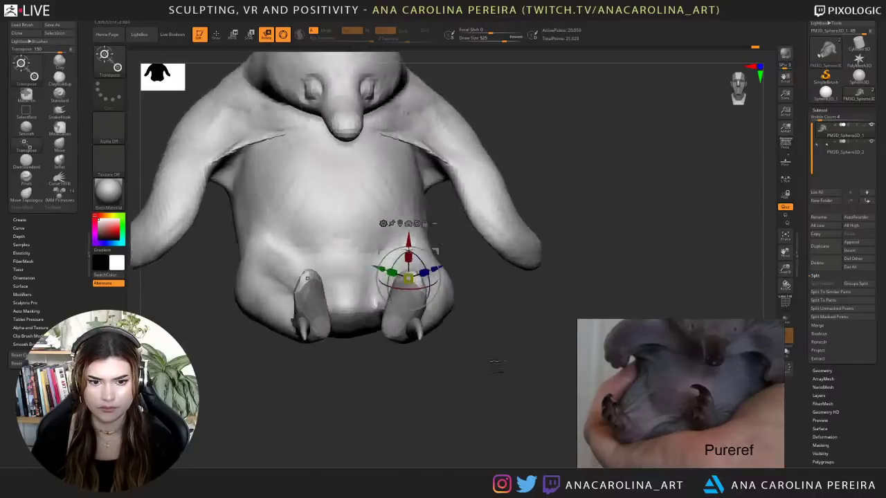
- Try remeshing the body with DynaMesh at resolution 32, and undo the remesh
mouse_move(496, 369)
left_mouse_down()
mouse_move(520, 364)
mouse_move(476, 360)
mouse_move(513, 381)
left_mouse_up()
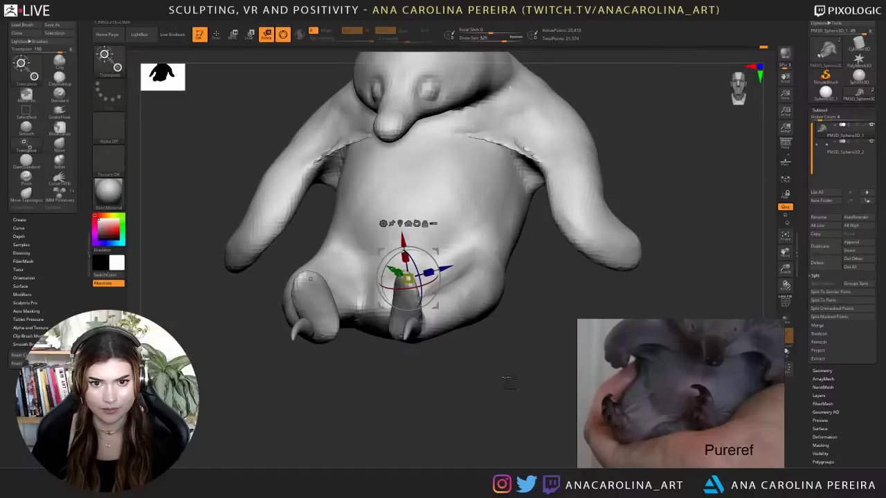
key("ctrl+z")
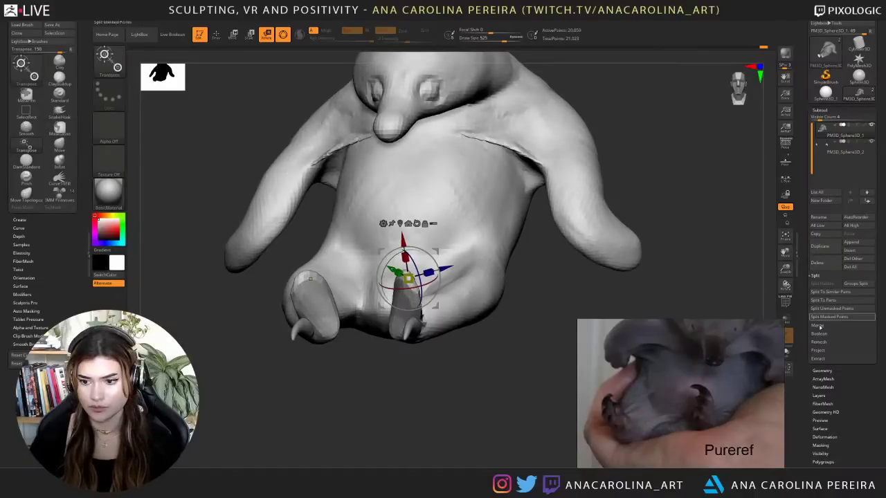
left_click(824, 372)
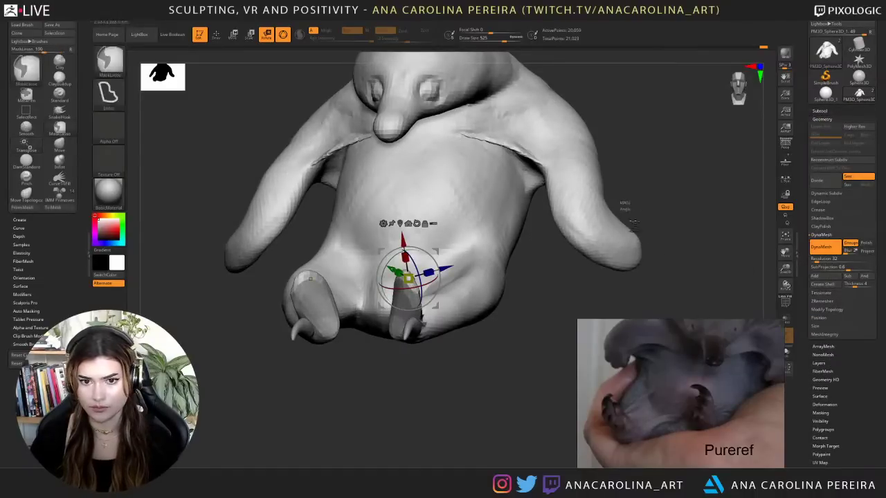
left_click_drag(625, 204, 646, 231, "ctrl")
mouse_move(662, 264)
left_mouse_down()
mouse_move(658, 214)
mouse_move(704, 261)
mouse_move(735, 236)
left_mouse_up()
left_click(787, 306)
left_click(787, 305)
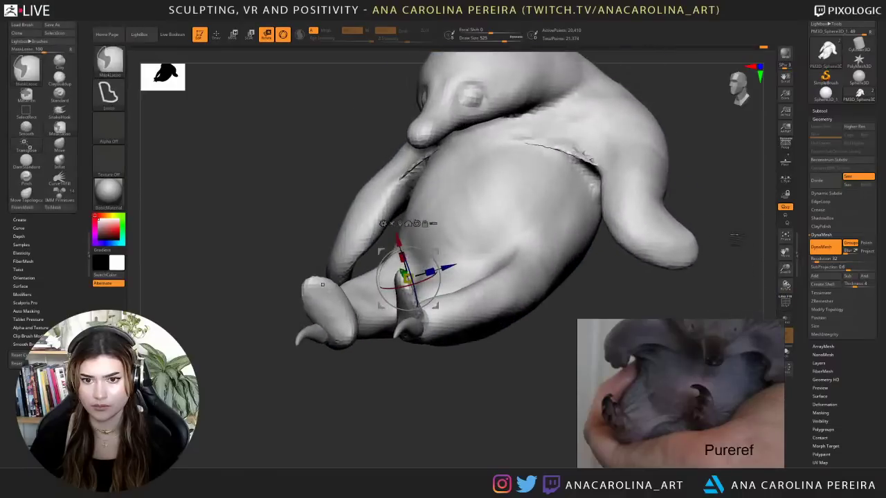
key("ctrl+z")
- Set the DynaMesh resolution to 40 and remesh the body
left_click(817, 262)
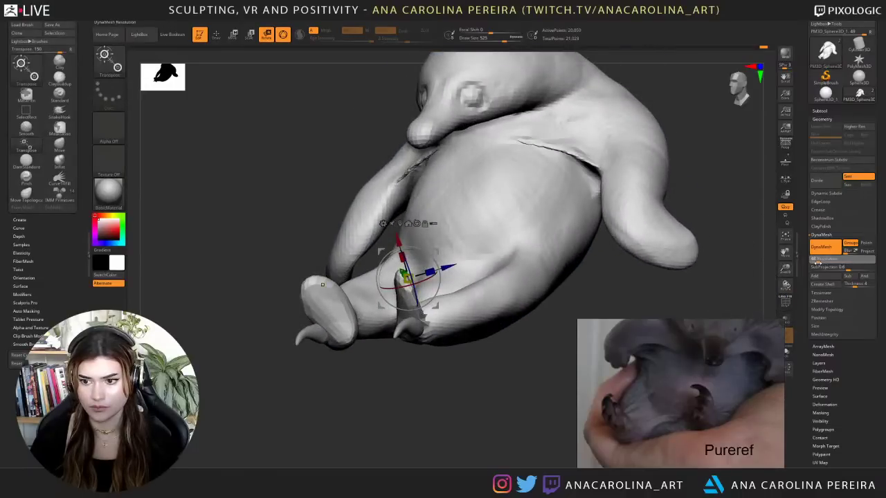
key("Return")
left_click(823, 252)
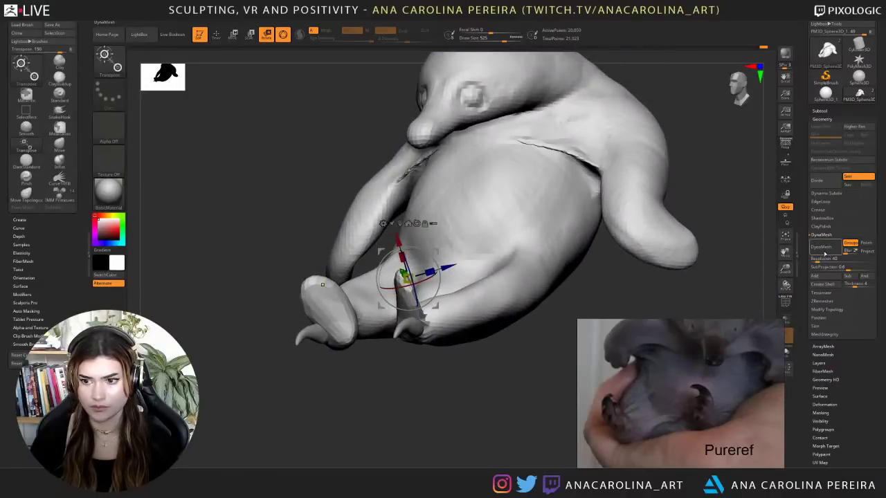
left_click(823, 252)
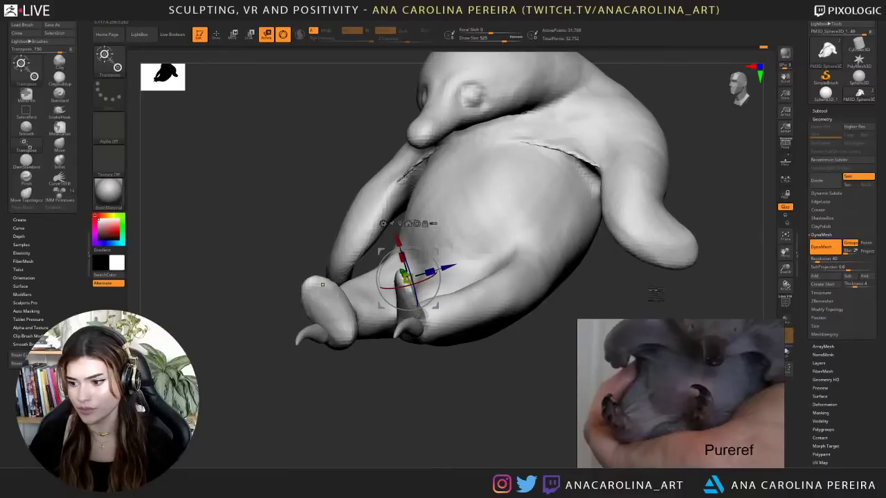
left_click_drag(431, 369, 501, 404)
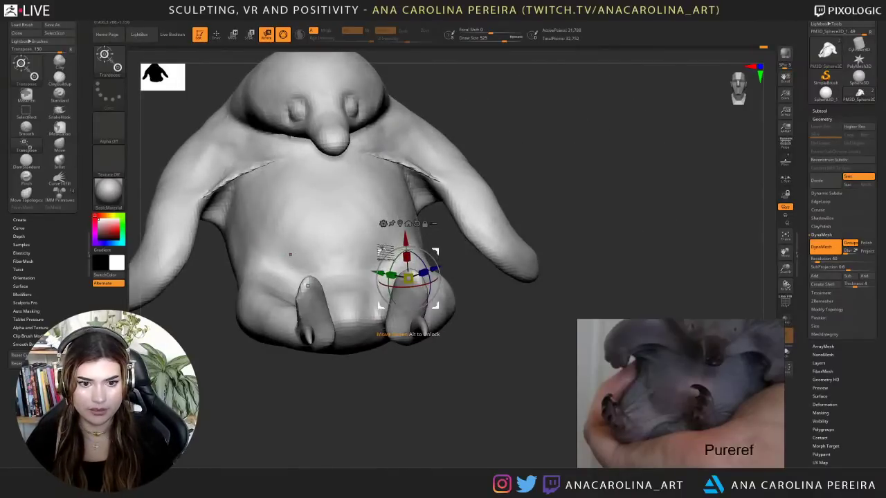
left_click_drag(379, 251, 387, 250)
key("ctrl+z")
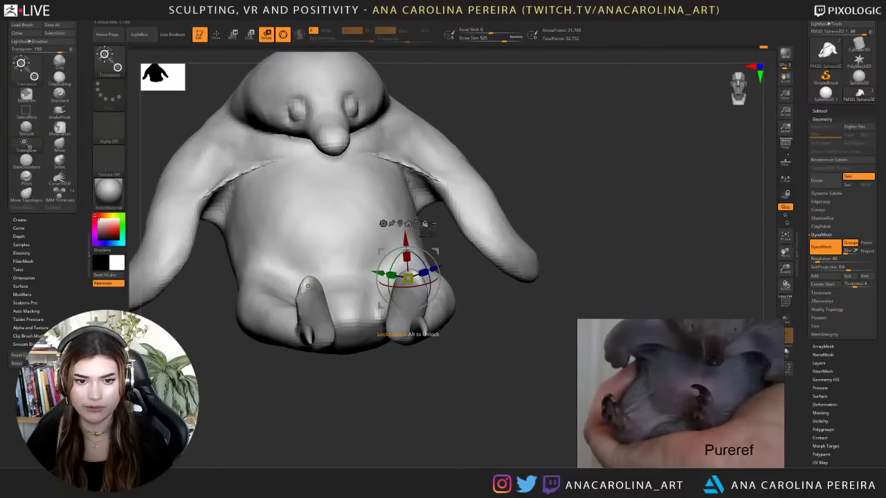
left_click_drag(471, 256, 474, 316, "alt")
left_click_drag(498, 192, 495, 152, "alt")
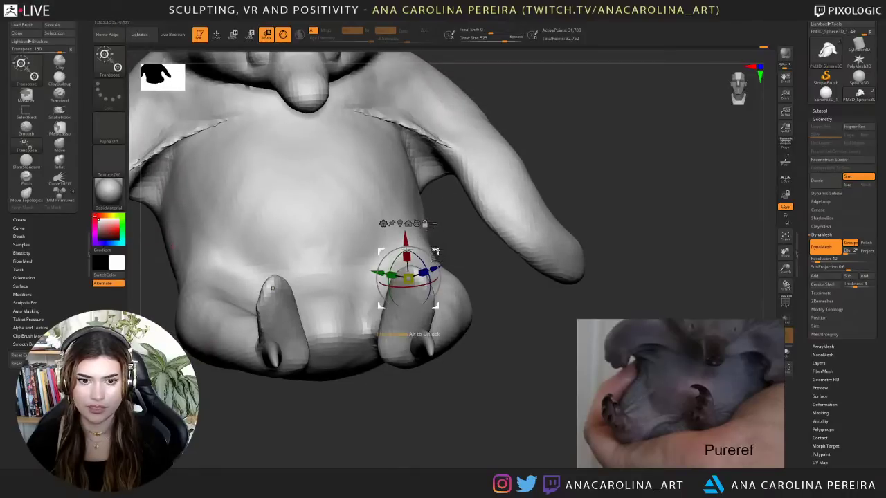
left_click_drag(436, 252, 473, 238, "alt")
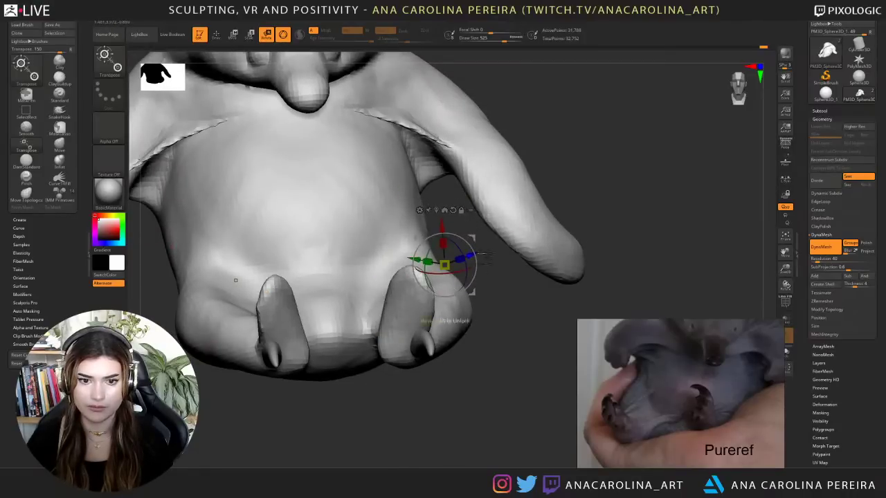
left_click_drag(496, 274, 526, 304, "alt")
- Thicken the upright soles of the hind feet using the Inflate brush at a draw size of 415
key("b")
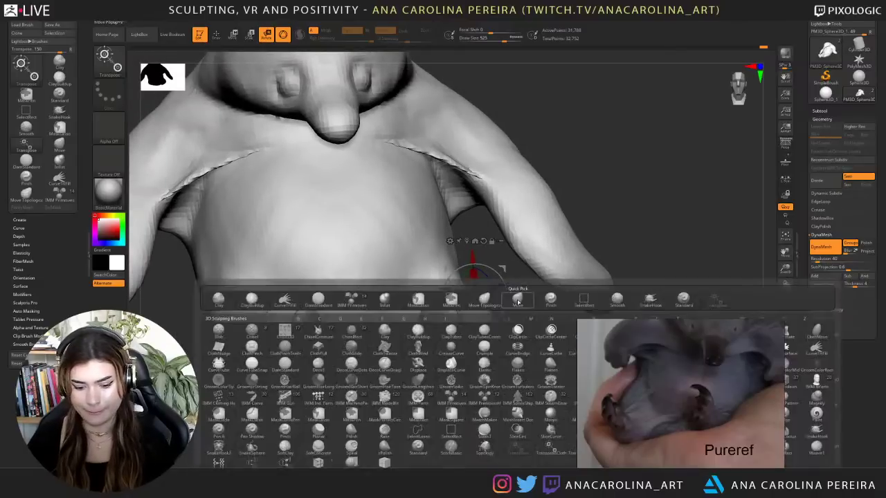
key("i")
key("n")
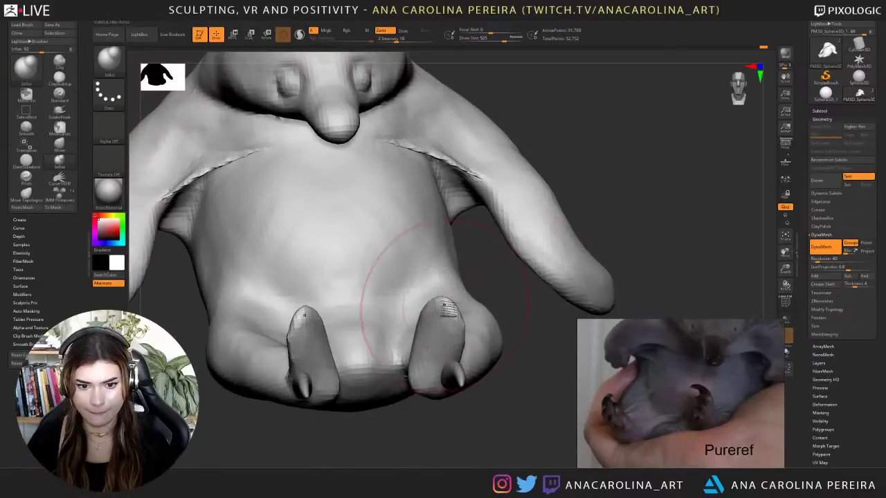
key("space")
left_click_drag(450, 307, 458, 362)
left_click_drag(509, 422, 502, 332)
left_click_drag(419, 392, 430, 370)
- Reshape the outline of the hind feet's soles using the Move brush at a draw size of 234
key("b")
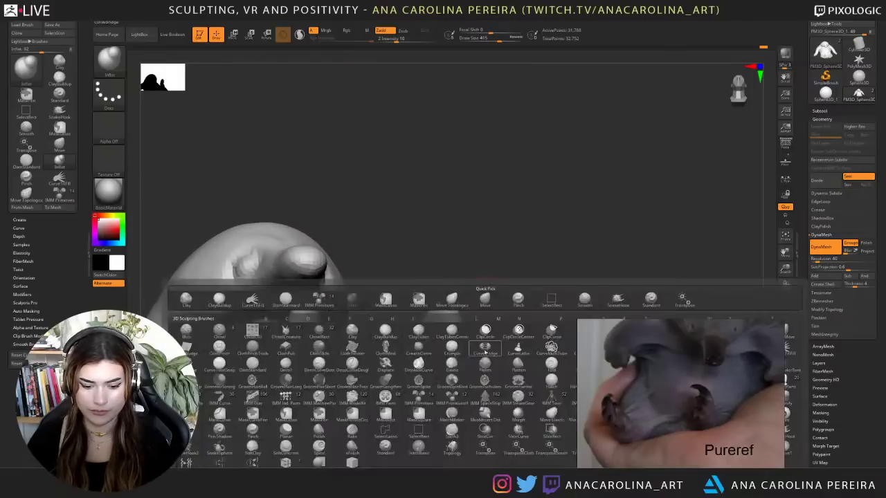
key("m")
key("v")
mouse_move(525, 263)
left_mouse_down()
mouse_move(519, 311)
mouse_move(527, 291)
left_mouse_up()
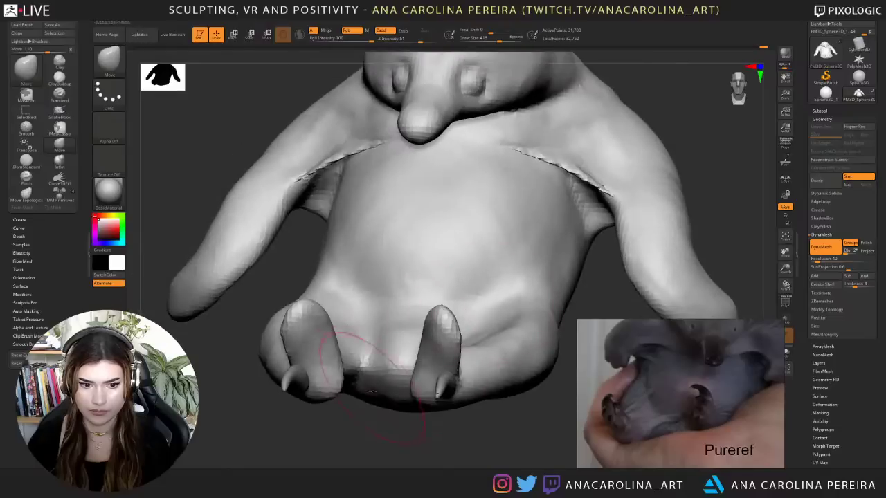
mouse_move(369, 416)
left_mouse_down()
mouse_move(358, 377)
mouse_move(338, 376)
mouse_move(325, 388)
left_mouse_up()
key("space")
mouse_move(334, 443)
left_mouse_down()
mouse_move(327, 456)
mouse_move(355, 400)
left_mouse_up()
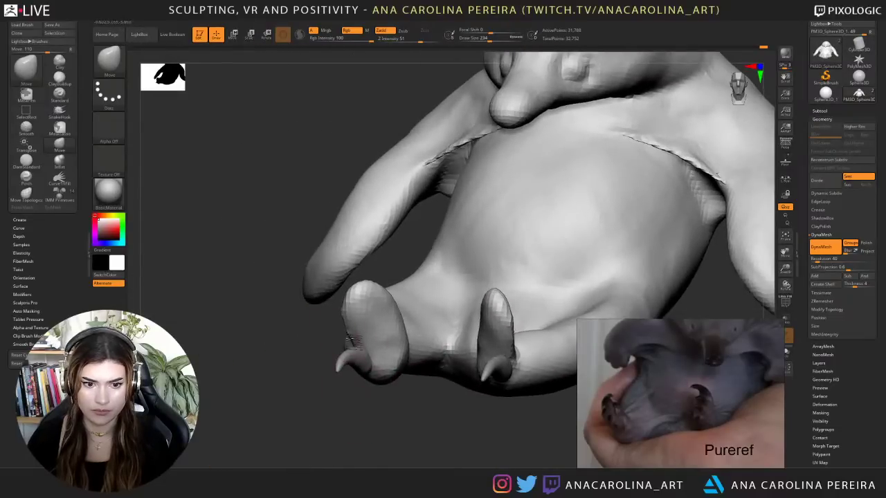
mouse_move(353, 341)
left_mouse_down()
mouse_move(351, 311)
mouse_move(342, 336)
left_mouse_up()
left_click_drag(379, 388, 379, 399)
left_click_drag(332, 355, 355, 375)
- Carve a crease across the soles of the hind feet with the DamStandard brush at a draw size of 372
key("b")
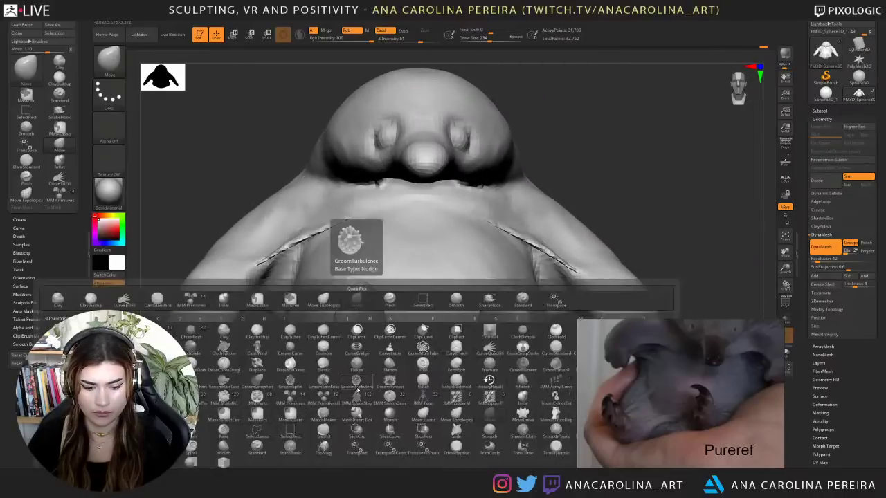
key("d")
key("s")
key("space")
left_click_drag(388, 328, 409, 319)
mouse_move(429, 449)
left_mouse_down()
mouse_move(424, 437)
mouse_move(325, 415)
left_mouse_up()
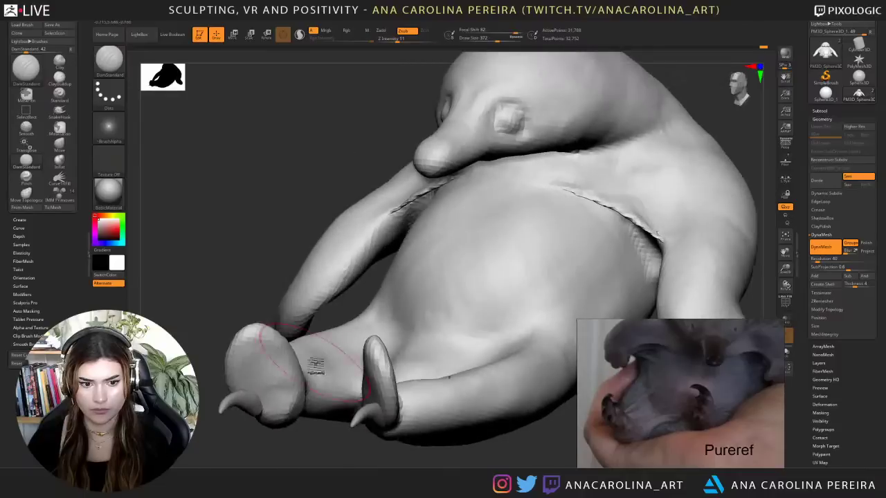
left_click_drag(365, 450, 471, 414, "alt")
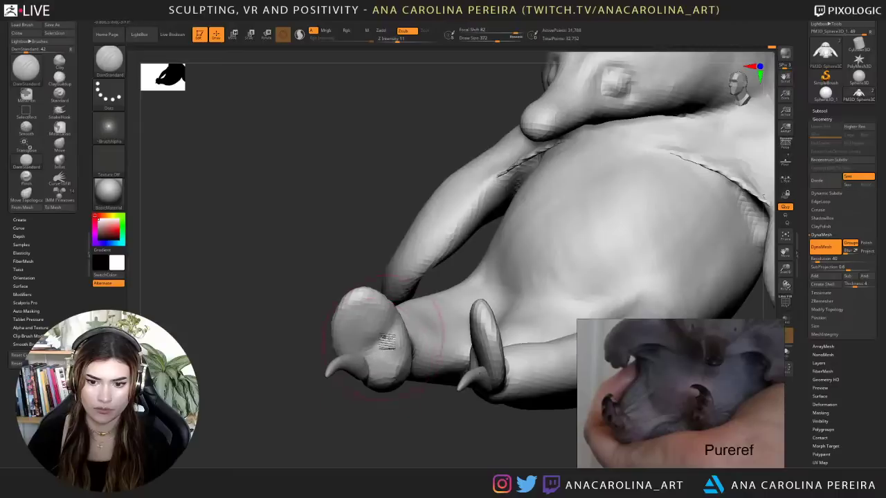
left_click_drag(407, 397, 398, 442)
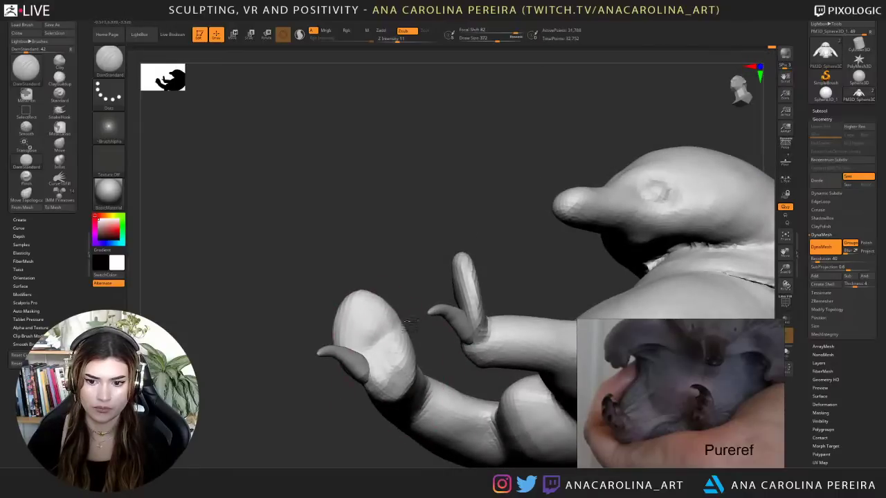
mouse_move(451, 404)
left_mouse_down()
mouse_move(429, 356)
mouse_move(408, 346)
left_mouse_up()
mouse_move(360, 409)
left_mouse_down()
mouse_move(393, 379)
mouse_move(400, 430)
left_mouse_up()
mouse_move(450, 296)
left_mouse_down()
mouse_move(500, 337)
mouse_move(506, 369)
left_mouse_up()
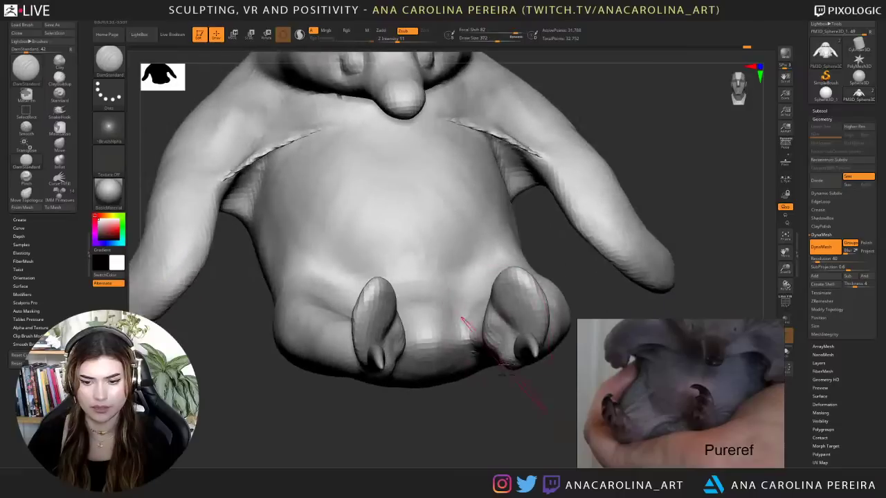
mouse_move(452, 387)
left_mouse_down()
mouse_move(425, 395)
mouse_move(392, 326)
left_mouse_up()
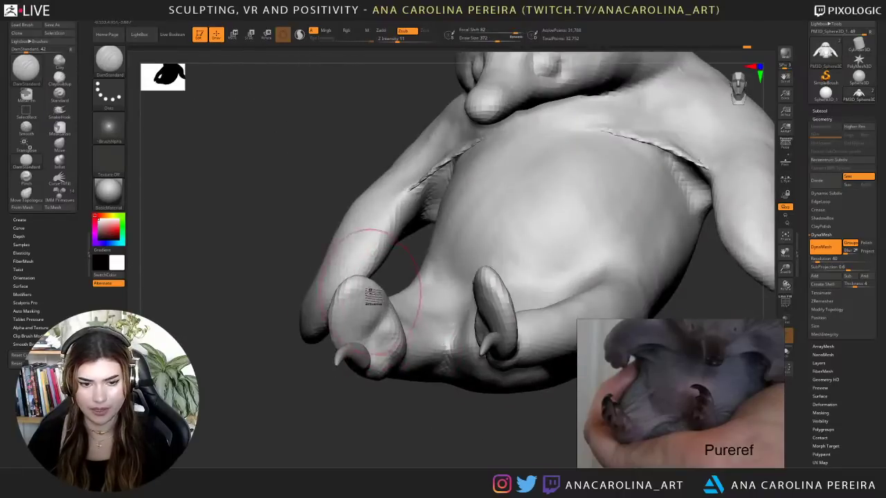
key("b")
key("c")
key("b")
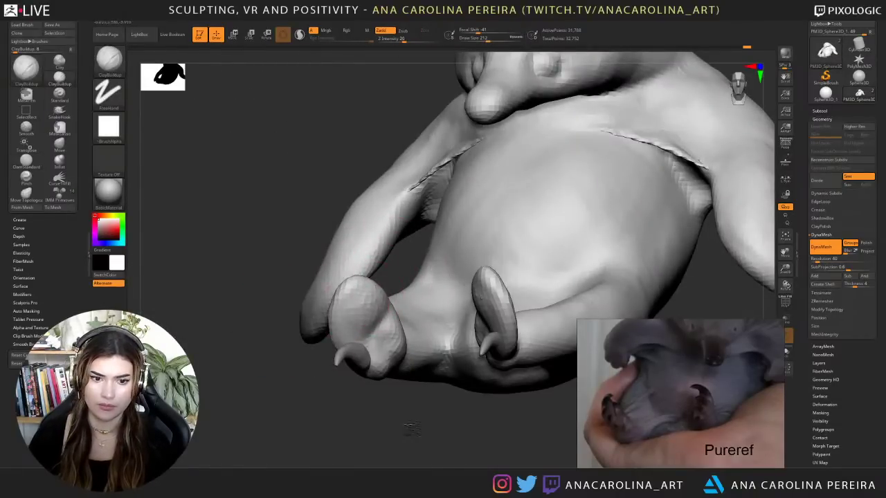
- Select the claws subtool and rotate the claws with the gizmo so they curve inward above the soles
mouse_move(413, 429)
left_mouse_down()
mouse_move(424, 425)
mouse_move(393, 354)
mouse_move(387, 374)
mouse_move(428, 385)
mouse_move(466, 304)
mouse_move(457, 303)
left_mouse_up()
left_click(357, 340, "alt")
key("w")
left_click_drag(422, 377, 491, 347)
left_click_drag(451, 294, 414, 276)
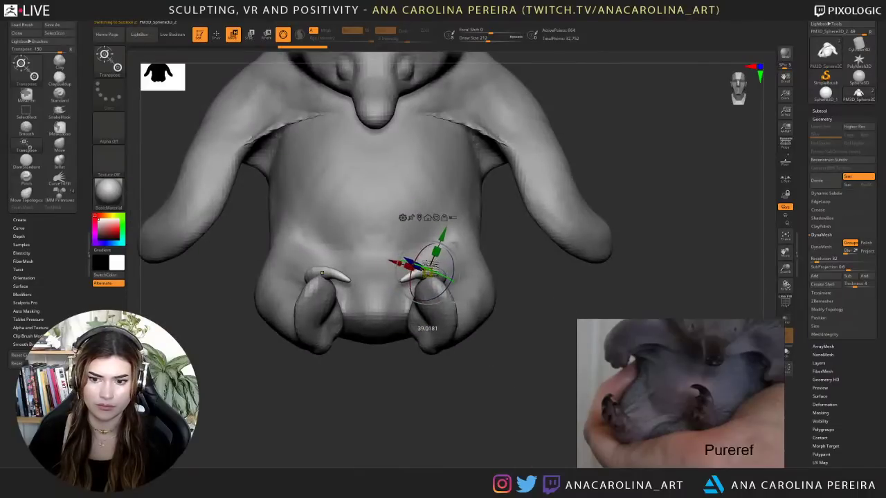
left_click_drag(421, 244, 433, 239)
- Move the claws onto the upper ends of the hind feet's soles
left_click_drag(454, 373, 389, 350)
left_click_drag(454, 300, 436, 299)
left_click_drag(391, 370, 448, 333)
left_click_drag(438, 300, 436, 302)
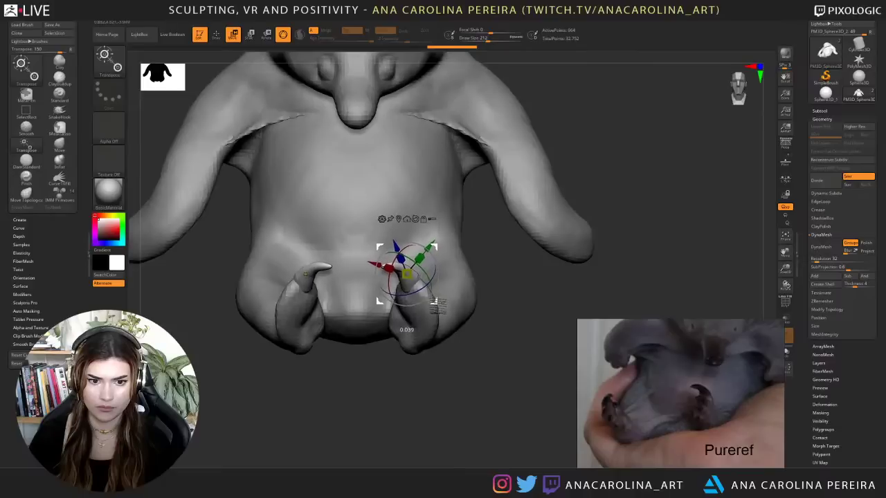
- Enable Local Symmetry for the claws subtool and slightly rescale the claws in place
left_click_drag(407, 274, 407, 278)
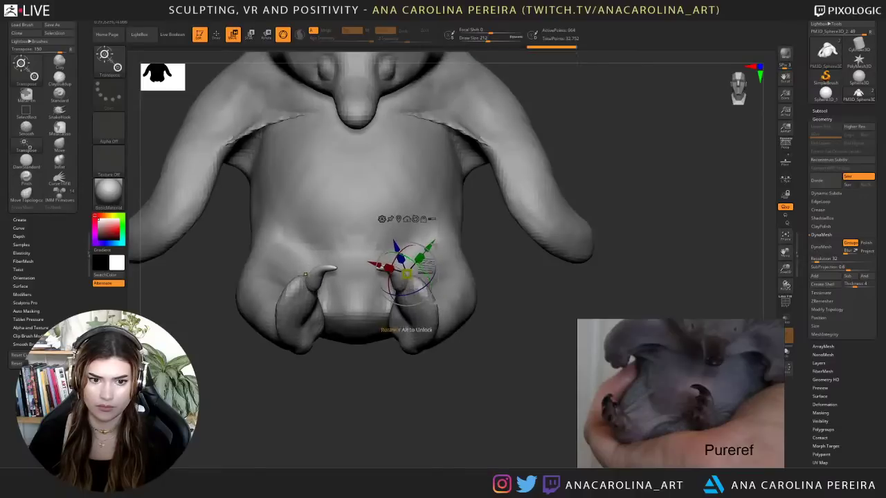
left_click(512, 23)
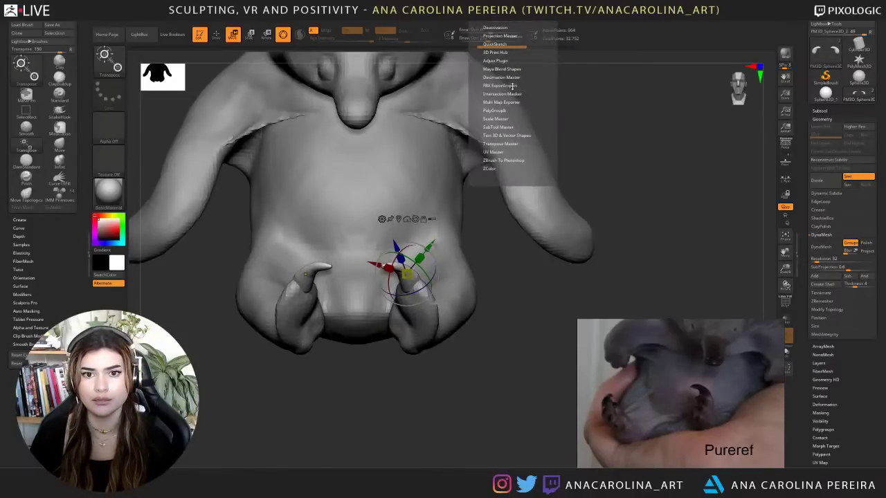
left_click(500, 21)
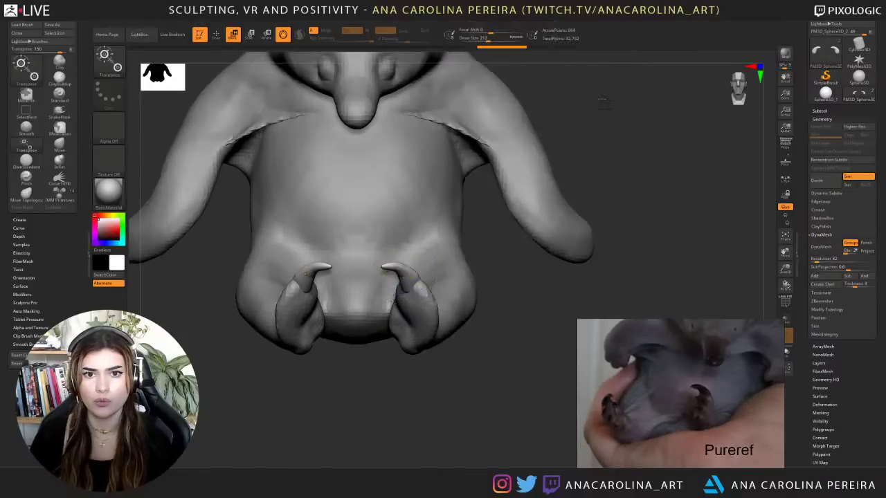
left_click_drag(602, 104, 588, 106)
left_click(486, 23)
left_click(531, 147)
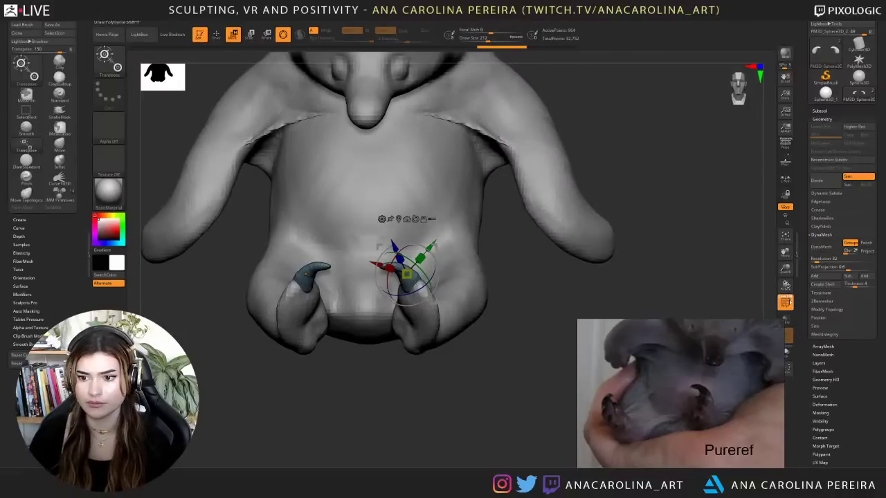
left_click(790, 303)
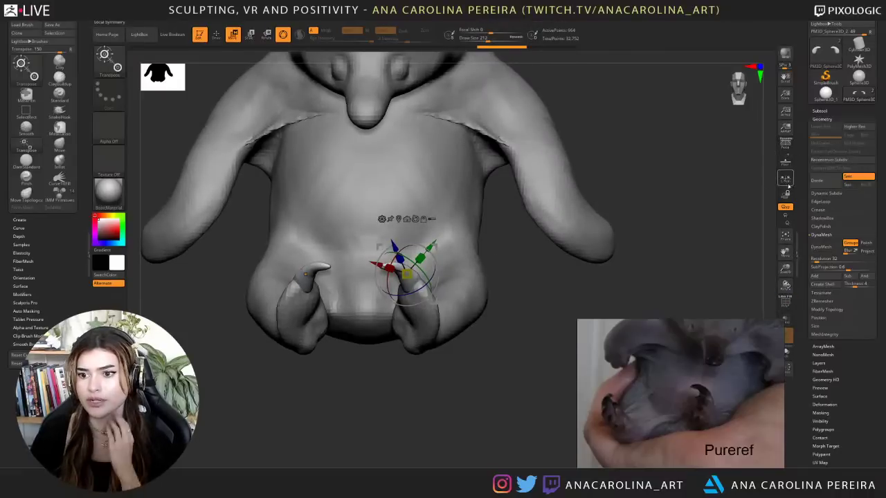
left_click(785, 179)
mouse_move(409, 274)
left_mouse_down()
mouse_move(400, 273)
mouse_move(409, 274)
left_mouse_up()
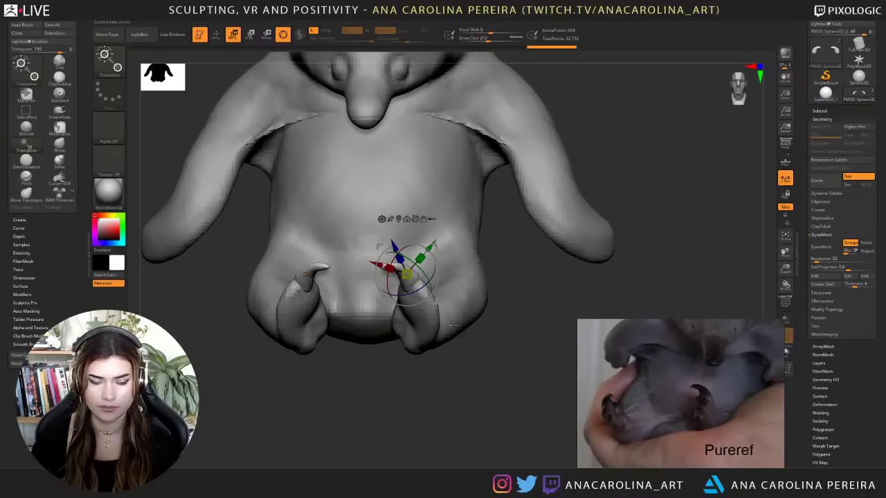
- Fine-tune the size and placement of the large claw at the upper end of each hind foot's sole
left_click_drag(457, 335, 488, 333)
mouse_move(442, 306)
left_mouse_down()
mouse_move(470, 320)
mouse_move(430, 320)
mouse_move(440, 306)
left_mouse_up()
left_click_drag(397, 398, 378, 328)
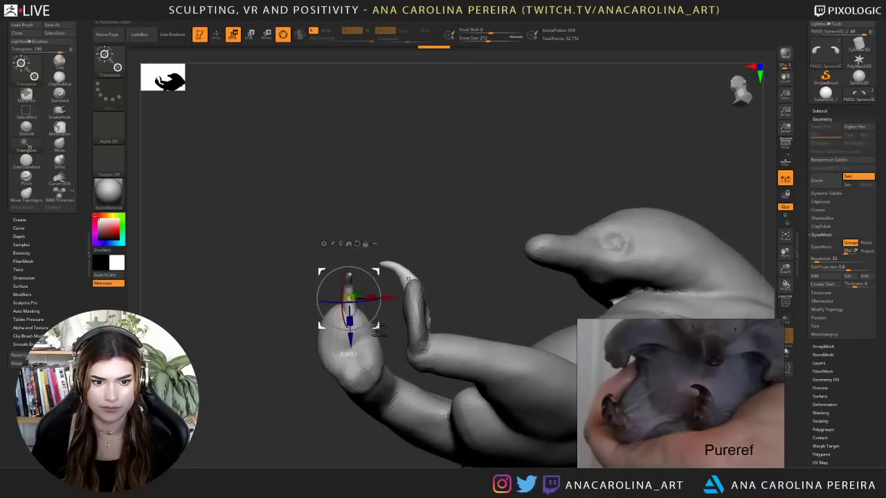
left_click_drag(398, 417, 490, 386)
left_click_drag(490, 386, 421, 346)
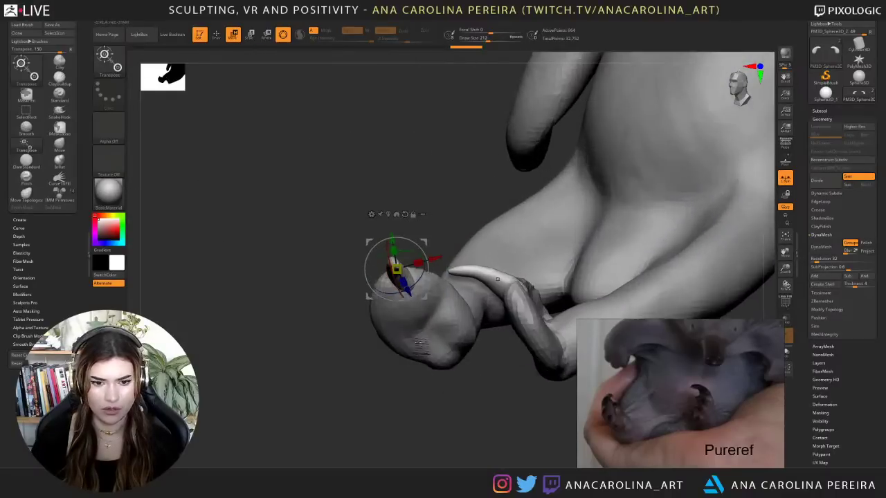
left_click(367, 226)
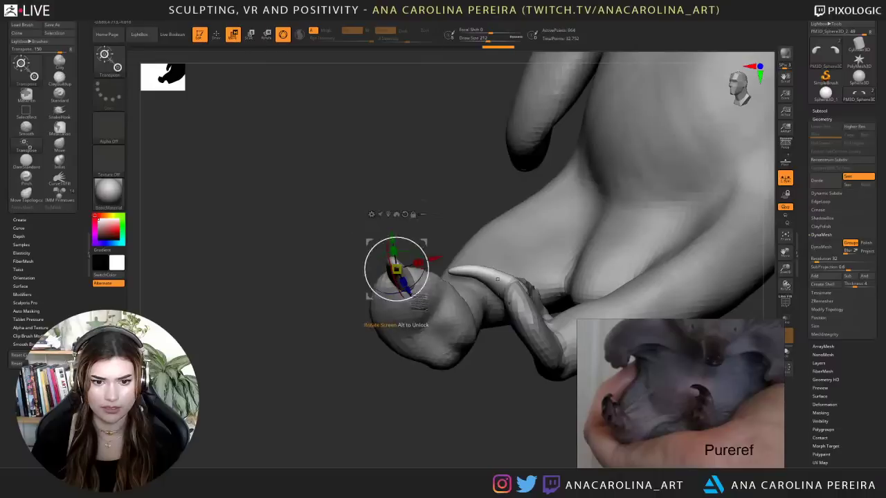
- Duplicate the large claw with the gizmo and set a scaled-down copy beside it on each foot
left_click_drag(424, 297, 399, 312, "ctrl")
left_click_drag(409, 375, 432, 323)
left_click_drag(371, 283, 374, 301)
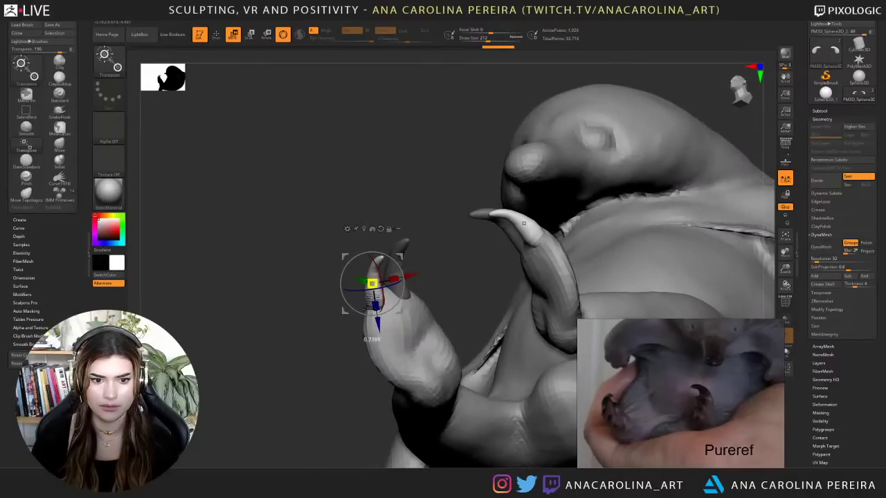
left_click_drag(415, 370, 448, 328)
left_click_drag(375, 305, 375, 297)
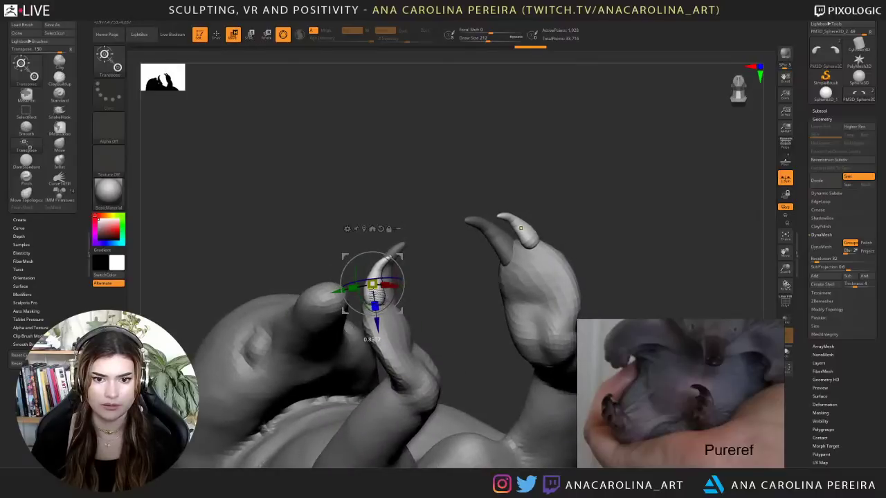
left_click_drag(429, 287, 418, 310)
key("ctrl+shift+a")
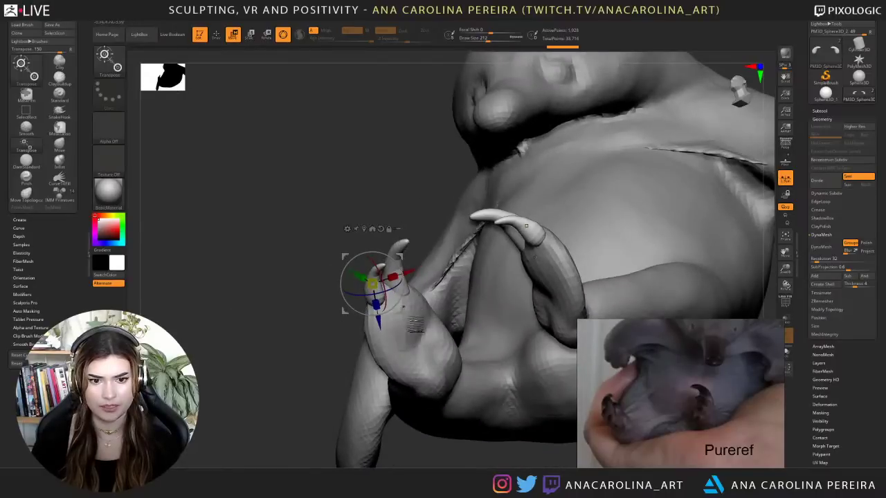
- Turn on the polyframe display, recenter the gizmo near the second claw's base and mask every claw except that one
left_click(786, 302)
left_click_drag(393, 188, 389, 257, "alt")
left_click(391, 321, "alt")
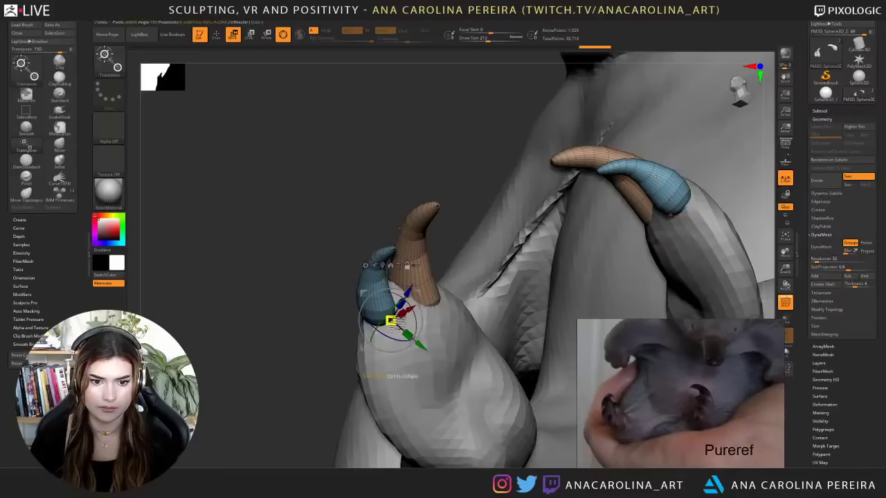
left_click(377, 297, "ctrl")
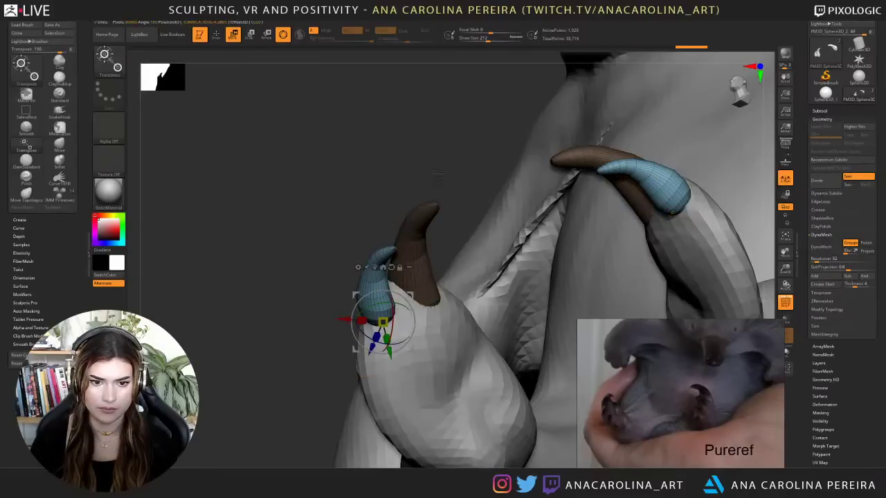
- Rotate and move the second claw so its base sits on the foot's upper edge beside the large claw
left_click_drag(437, 175, 437, 164)
left_click_drag(406, 301, 377, 321)
mouse_move(361, 232)
left_mouse_down()
mouse_move(391, 225)
mouse_move(257, 232)
left_mouse_up()
left_click_drag(410, 350, 219, 323)
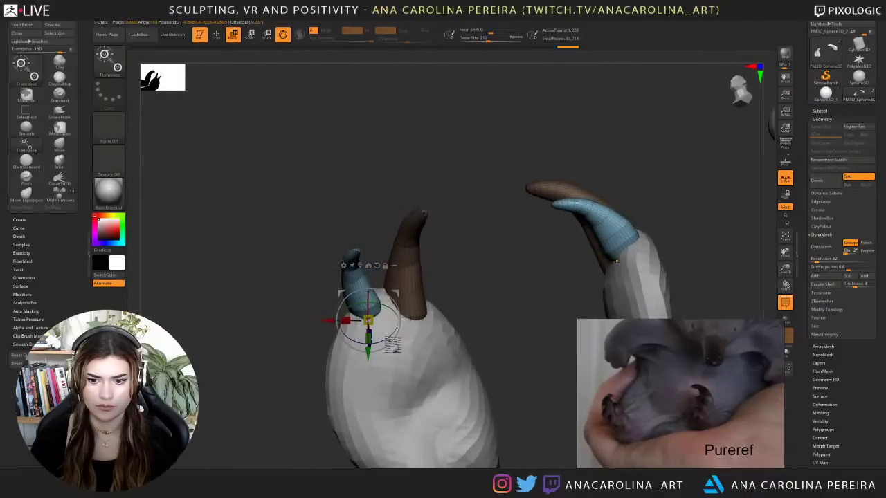
left_click_drag(397, 348, 394, 351)
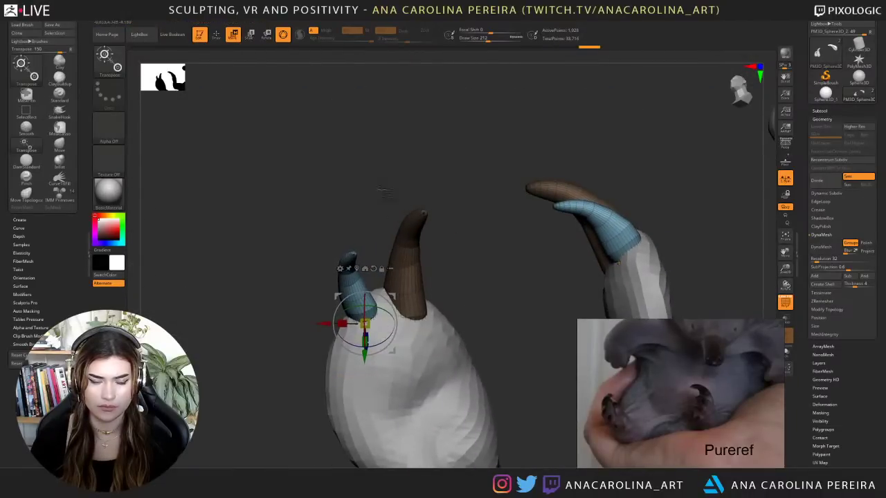
- Duplicate the second claw outward along the foot's edge and scale the copy down as a third claw
mouse_move(385, 191)
left_mouse_down()
mouse_move(405, 170)
mouse_move(400, 188)
left_mouse_up()
left_click_drag(397, 316, 362, 378)
left_click_drag(324, 262, 350, 274)
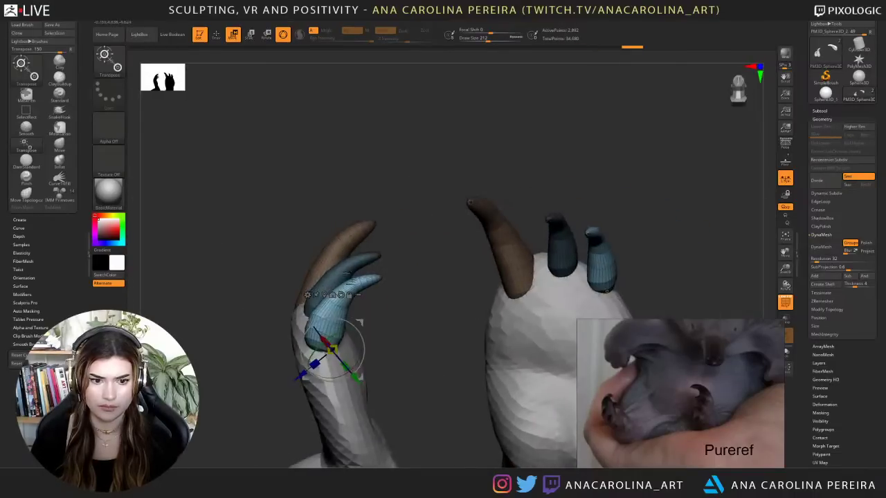
left_click_drag(338, 352, 326, 373)
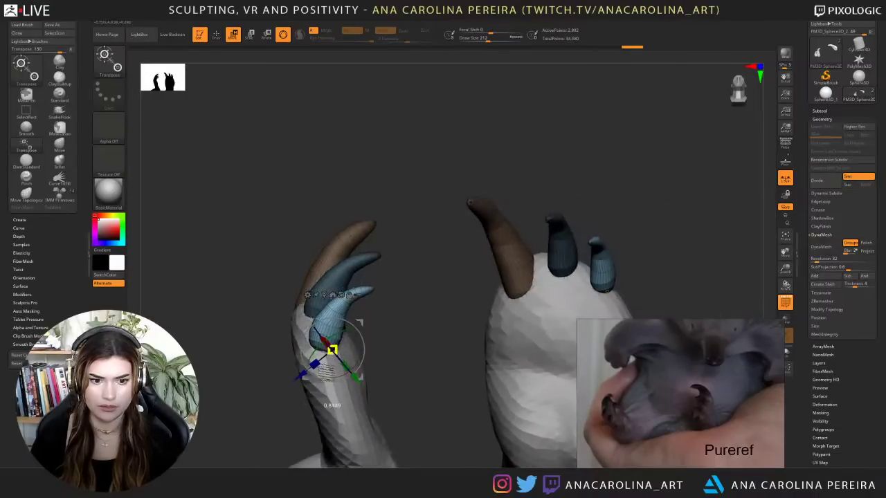
- Clear the mask, give the third claw its own polygroup and mask all the other claws
left_click(385, 343, "ctrl")
key("ctrl+w")
left_click(336, 312)
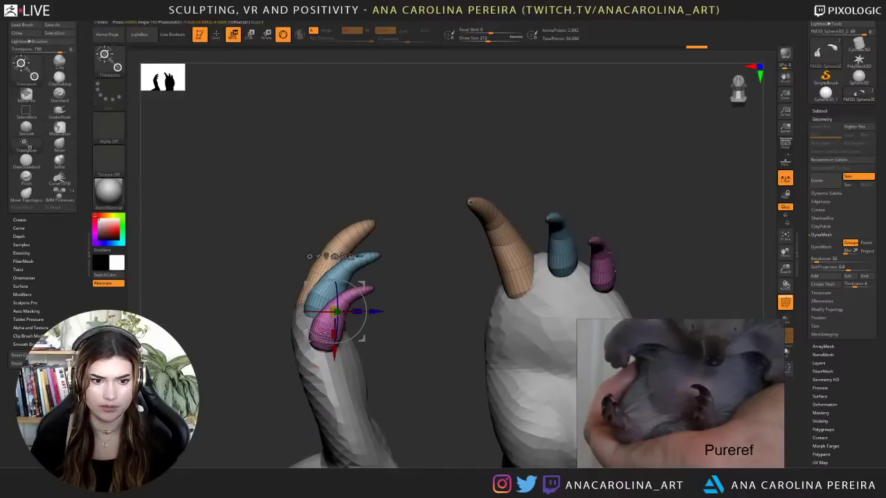
left_click(323, 335, "ctrl")
- Move and rotate the third claw onto the outer edge of the sole and check it against the whole body
left_click_drag(322, 330, 323, 336)
left_click_drag(425, 340, 321, 352)
left_click_drag(325, 243, 302, 235)
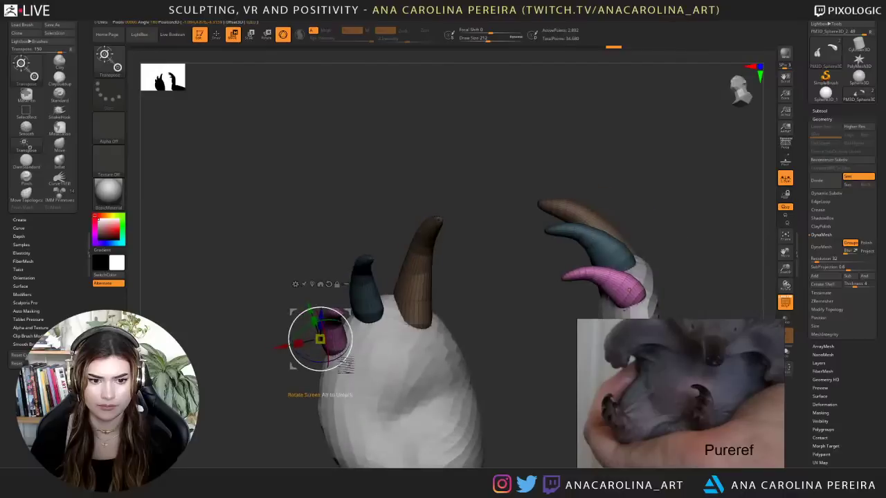
left_click_drag(348, 368, 356, 368)
left_click_drag(299, 258, 374, 339)
left_click_drag(419, 443, 374, 408, "alt")
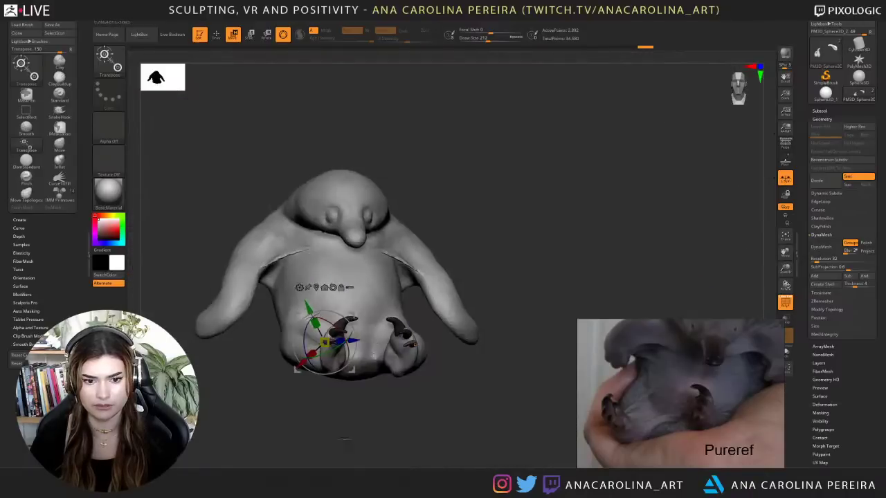
left_click_drag(359, 443, 384, 432)
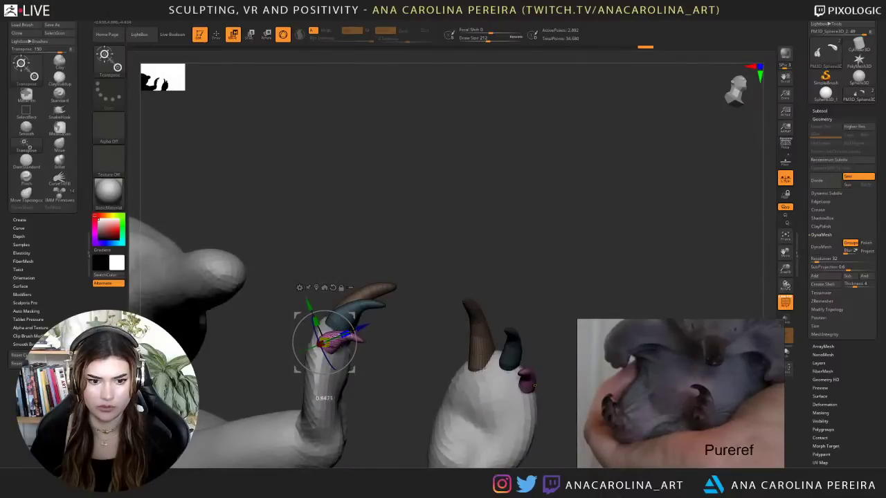
- Duplicate the third claw as a fourth one lower on the foot's outer edge and leave only it unmasked
left_click_drag(392, 339, 338, 393)
left_click(333, 274, "ctrl")
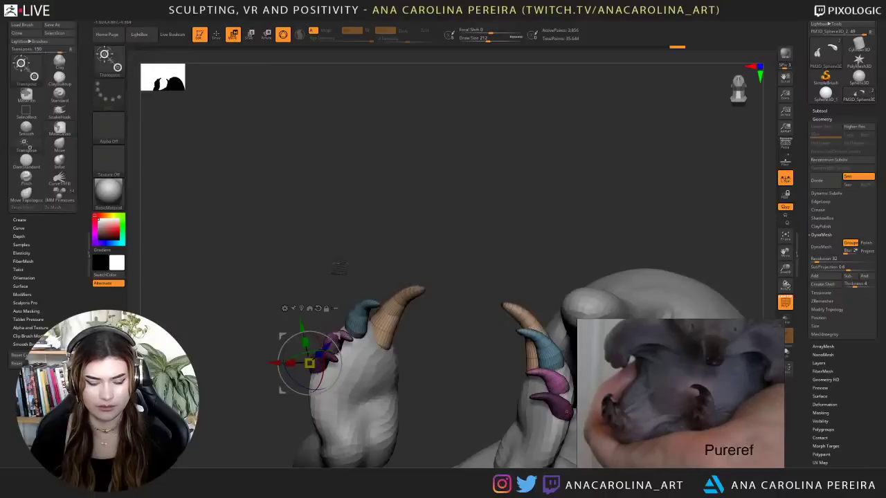
left_click_drag(335, 277, 365, 277, "ctrl")
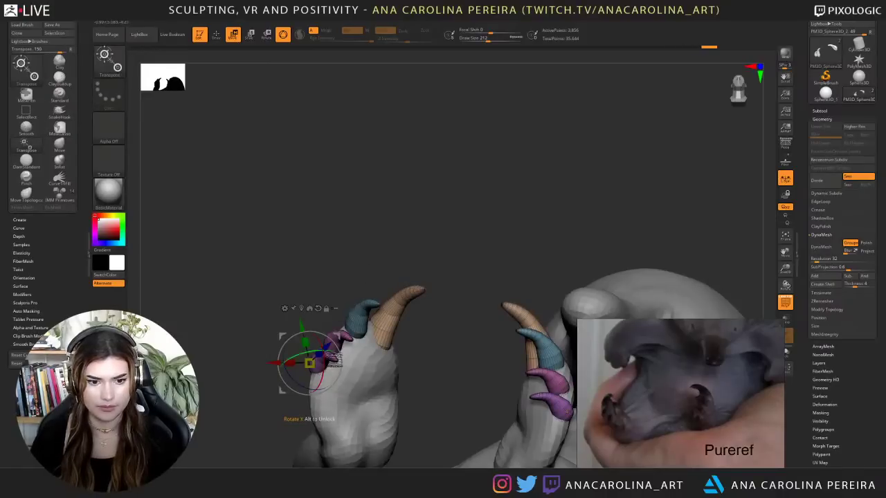
left_click(332, 356, "ctrl")
- Rotate, shift and shrink the fourth claw so it sits below the third on the sole's outer edge
right_click_drag(374, 384, 409, 379)
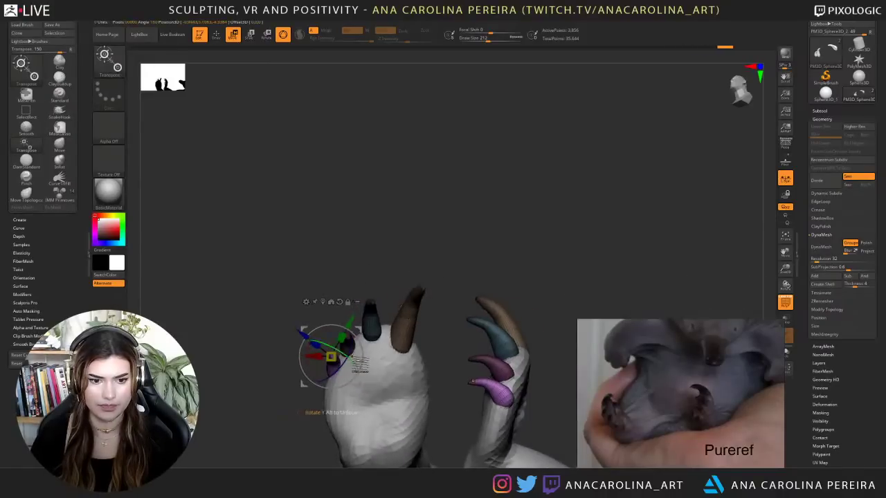
left_click_drag(360, 367, 363, 354)
right_click_drag(391, 277, 429, 219)
left_click_drag(330, 357, 357, 397)
right_click_drag(398, 357, 380, 360)
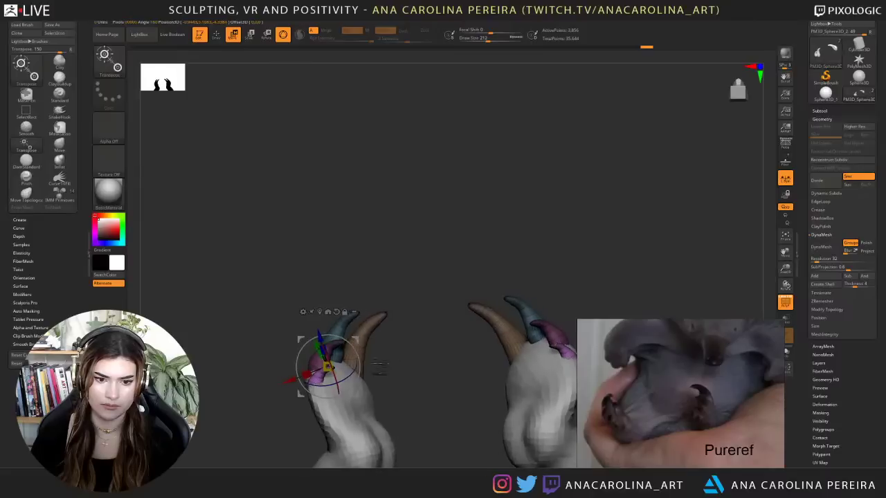
left_click_drag(359, 360, 344, 392)
right_click_drag(422, 280, 494, 214, "alt")
right_click_drag(457, 250, 473, 241)
right_click_drag(379, 142, 403, 147)
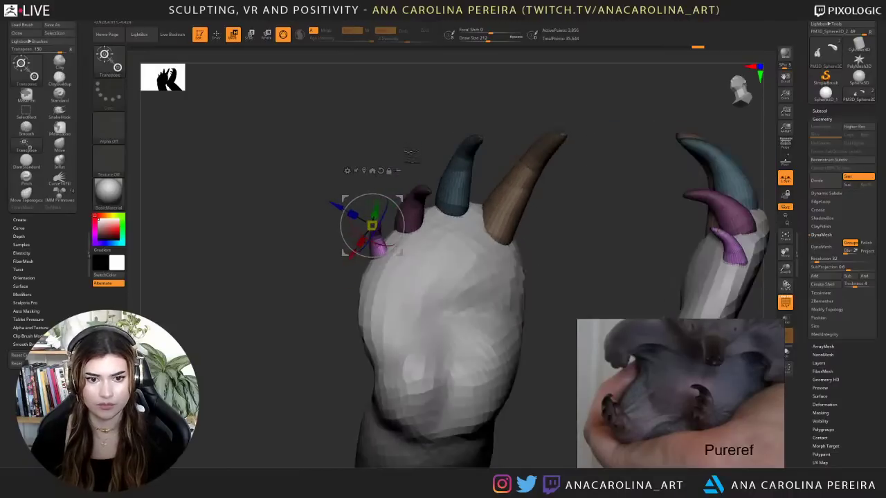
left_click_drag(400, 253, 400, 250)
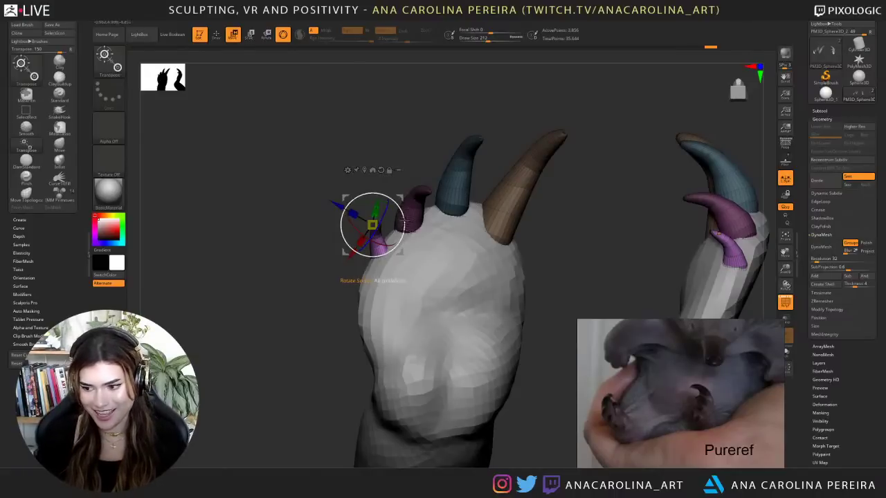
mouse_move(411, 173)
left_mouse_down()
mouse_move(403, 171)
mouse_move(408, 186)
left_mouse_up()
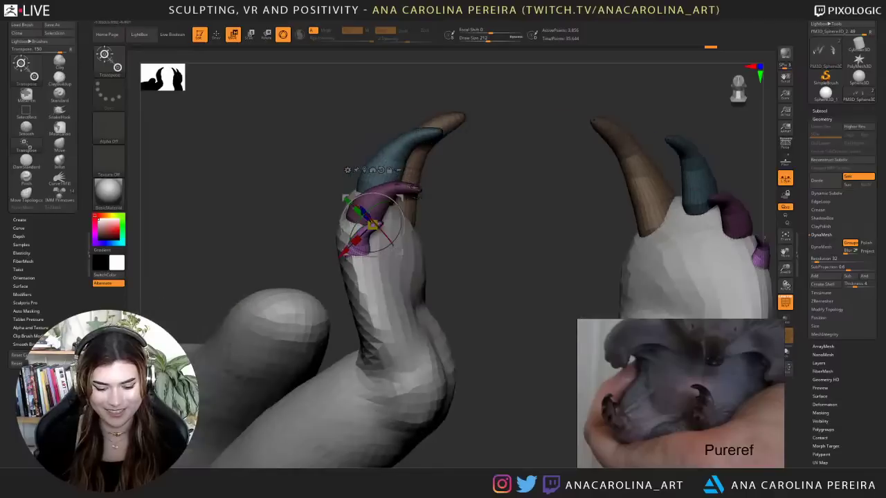
- Nudge the fourth claw's tip with the Move brush and select the Inflate brush
key("b")
key("m")
key("v")
key("b")
key("m")
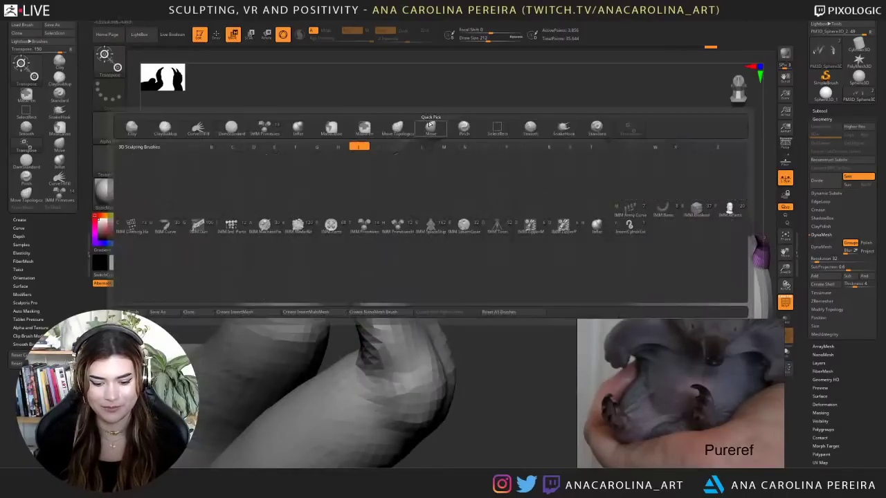
key("v")
left_click_drag(377, 230, 386, 222)
key("b")
key("i")
key("n")
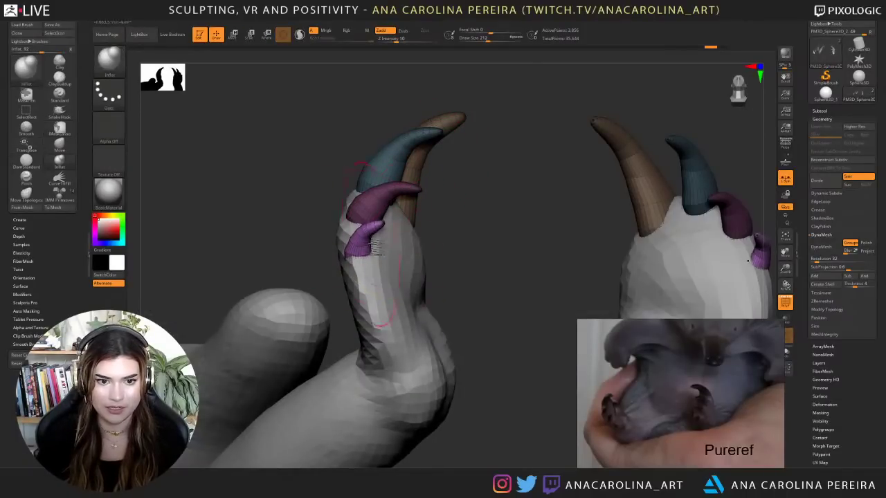
- Return to the gizmo, readjust the fourth claw's position and size, and inspect the feet from front and side
mouse_move(478, 248)
left_mouse_down()
mouse_move(462, 182)
mouse_move(466, 249)
mouse_move(444, 344)
left_mouse_up()
key("e")
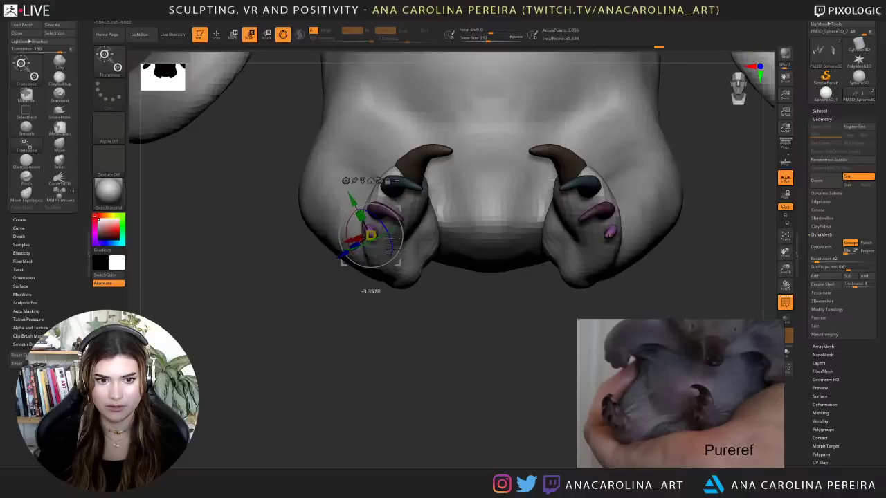
left_click_drag(399, 263, 398, 260)
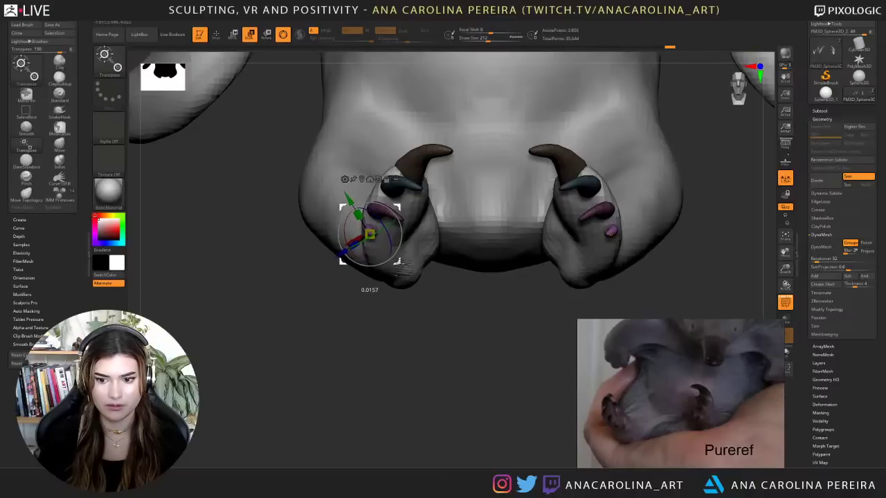
mouse_move(425, 279)
left_mouse_down("alt")
mouse_move(417, 293)
mouse_move(415, 285)
left_mouse_up("alt")
left_click_drag(488, 296, 450, 382, "alt")
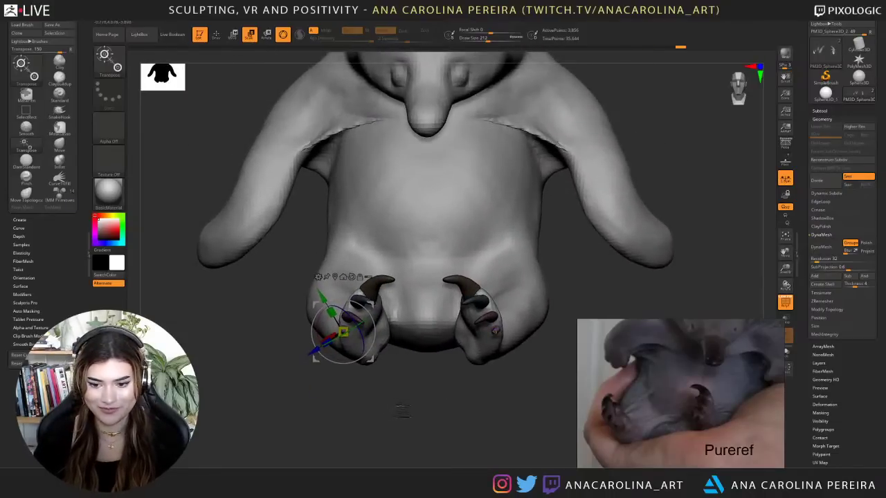
left_click_drag(403, 404, 386, 376)
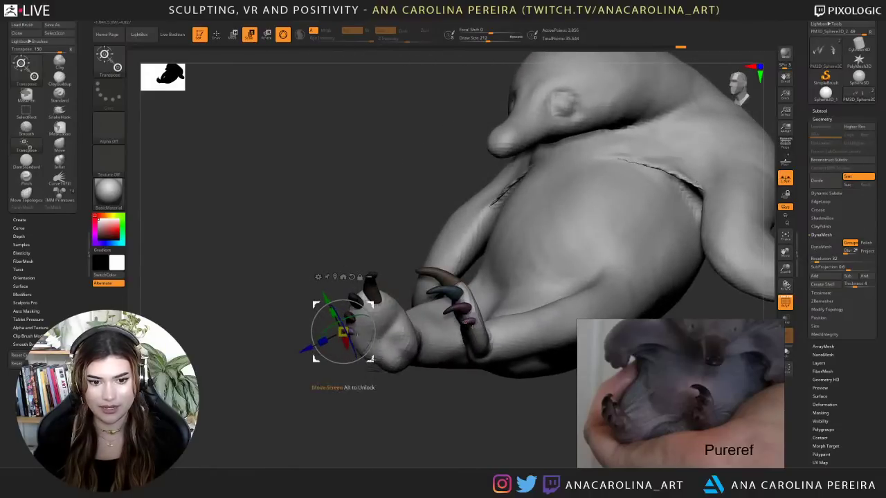
scroll(605, 409, "up", 3)
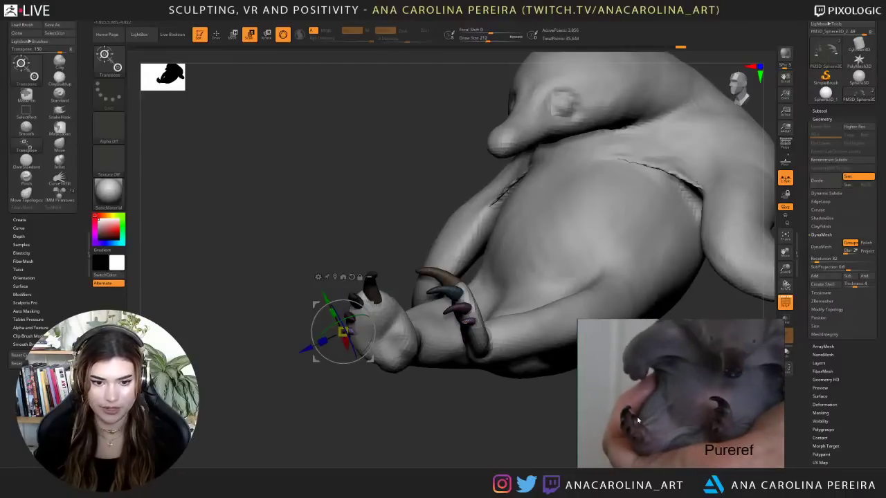
left_click_drag(372, 361, 419, 324)
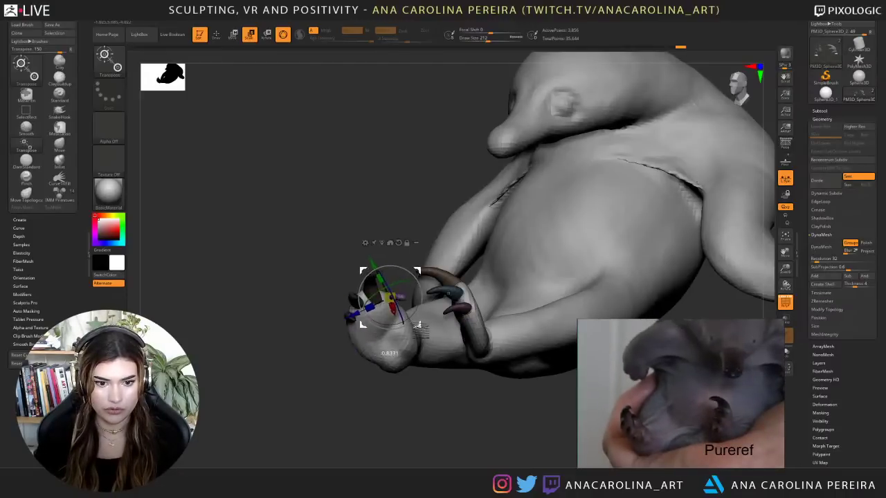
key("ctrl+z")
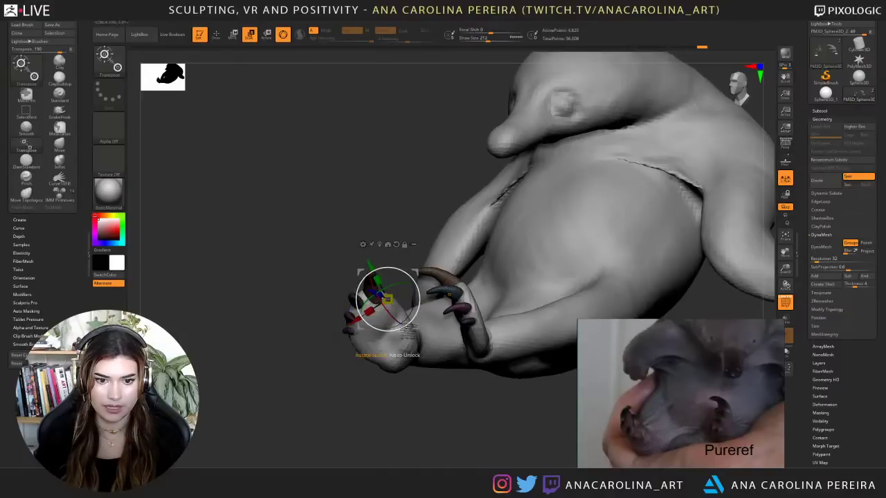
- Rotate and position the small fifth claw on the inner edge of the hind foot, beside the largest claw
left_click_drag(391, 388, 415, 377)
left_click_drag(416, 377, 416, 428, "alt")
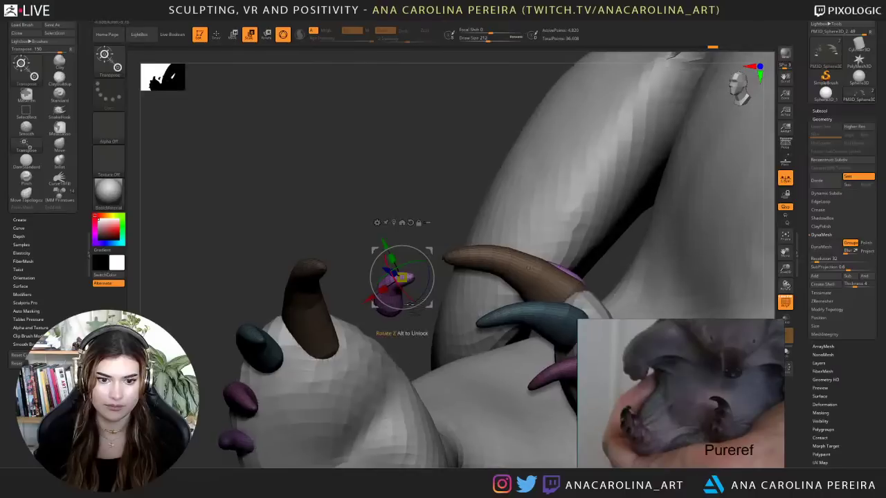
mouse_move(427, 258)
left_mouse_down()
mouse_move(430, 285)
mouse_move(412, 300)
mouse_move(398, 199)
mouse_move(404, 253)
mouse_move(393, 256)
mouse_move(429, 295)
left_mouse_up()
key("ctrl+z")
left_click_drag(442, 312, 479, 377)
left_click_drag(431, 250, 400, 302)
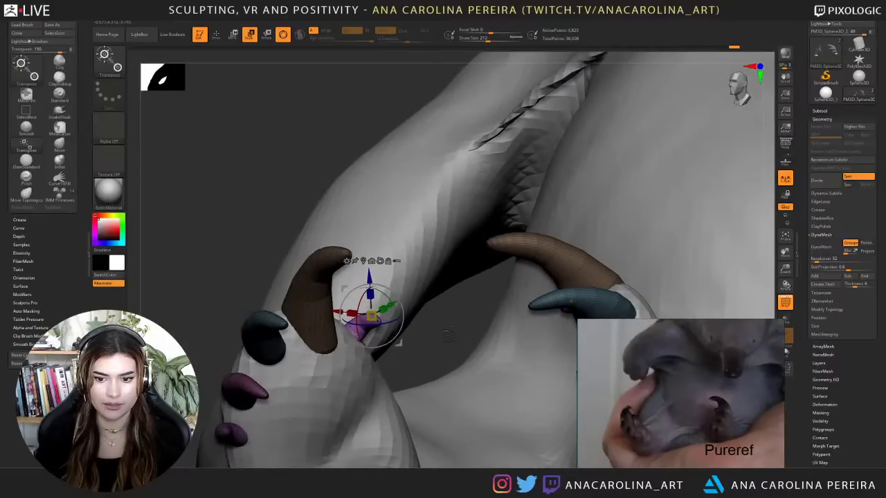
left_click_drag(448, 335, 418, 338)
right_click_drag(417, 339, 511, 281)
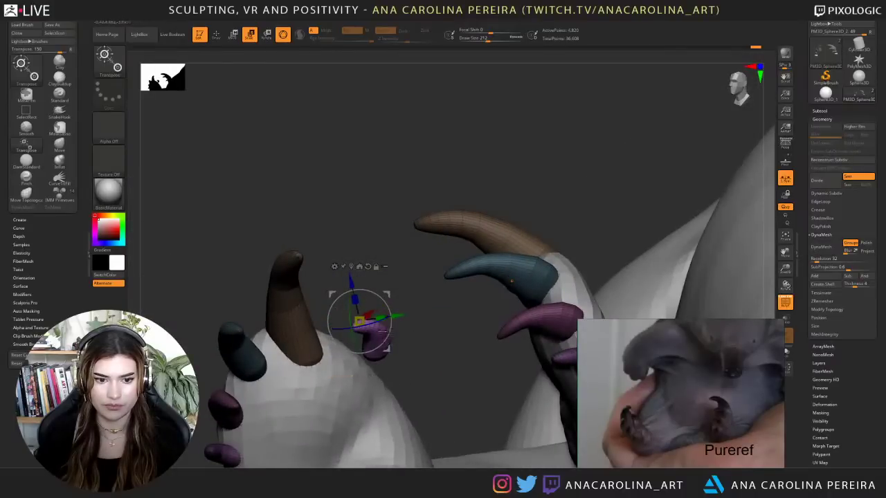
right_click_drag(514, 274, 369, 349)
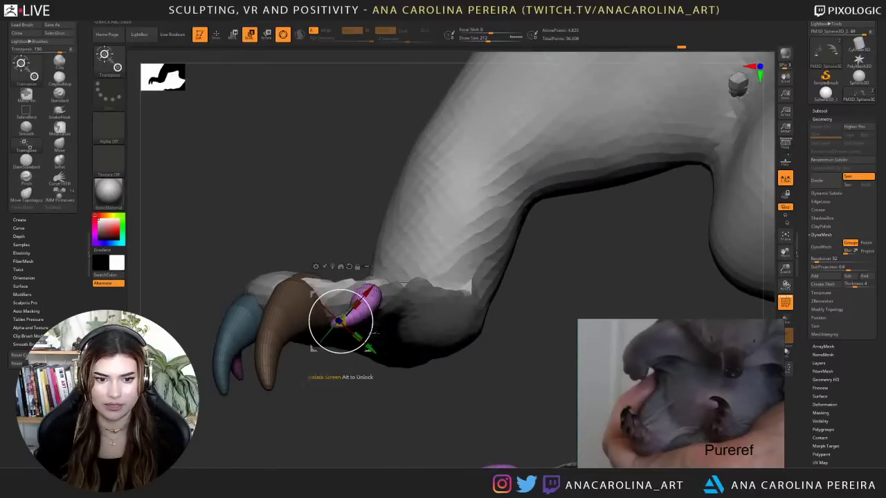
left_click_drag(364, 363, 366, 364)
mouse_move(366, 364)
right_mouse_down()
mouse_move(395, 332)
mouse_move(405, 338)
mouse_move(373, 331)
right_mouse_up()
- Adjust the fifth claw's base with the Move brush and clear the mask from the claws
key("b")
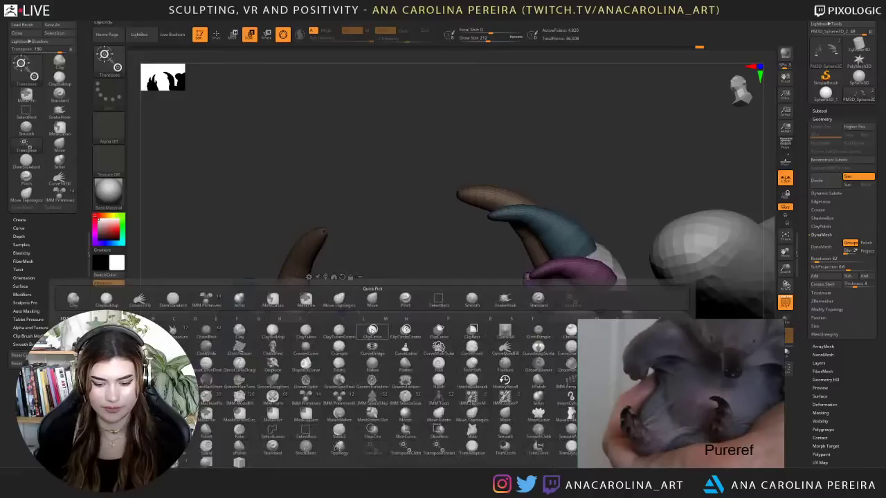
key("i")
key("n")
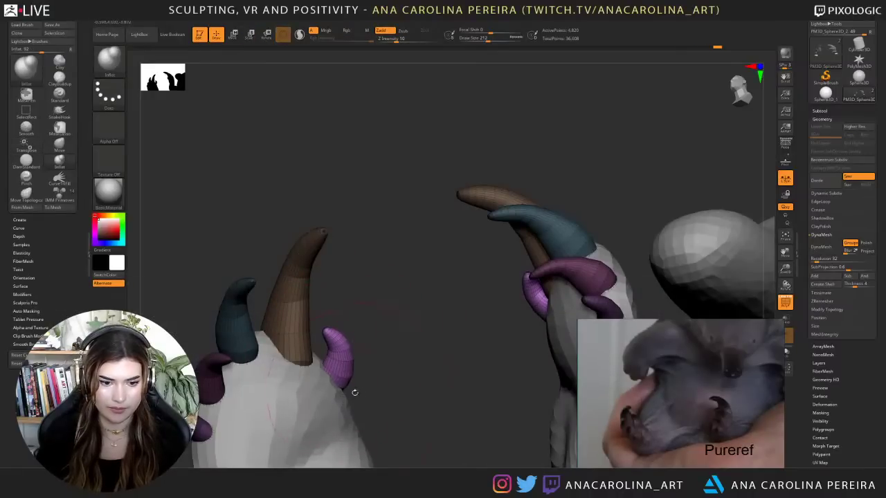
key("b")
key("m")
key("v")
mouse_move(357, 396)
right_mouse_down()
mouse_move(360, 375)
mouse_move(344, 408)
right_mouse_up()
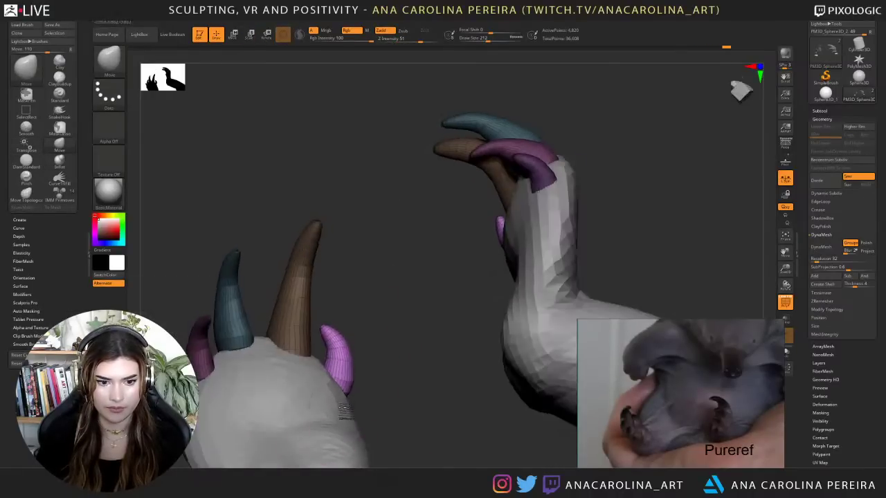
left_click_drag(348, 408, 351, 407)
mouse_move(351, 406)
right_mouse_down()
mouse_move(395, 405)
mouse_move(390, 277)
mouse_move(399, 169)
mouse_move(411, 203)
mouse_move(401, 212)
mouse_move(388, 202)
right_mouse_up()
left_click_drag(375, 408, 421, 440, "ctrl")
mouse_move(421, 441)
right_mouse_down()
mouse_move(397, 416)
mouse_move(406, 390)
mouse_move(441, 440)
mouse_move(421, 367)
mouse_move(407, 415)
mouse_move(405, 397)
right_mouse_up()
- Examine the reference photos for the shape and placement of the front paws and their claws
scroll(703, 443, "down", 6)
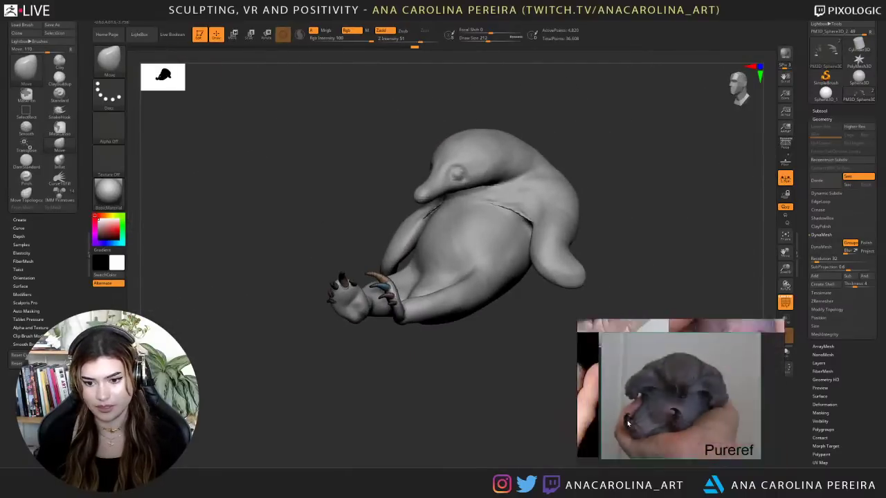
middle_click_drag(764, 379, 716, 384)
scroll(716, 384, "up", 5)
mouse_move(623, 377)
middle_mouse_down()
mouse_move(728, 442)
mouse_move(726, 460)
mouse_move(670, 390)
mouse_move(700, 391)
middle_mouse_up()
scroll(726, 460, "down", 5)
scroll(699, 392, "up", 5)
scroll(723, 385, "up", 2)
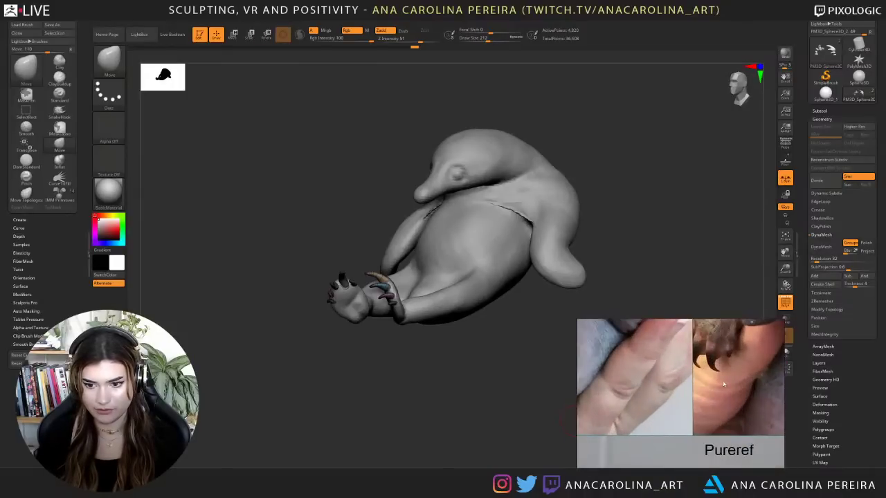
scroll(723, 384, "down", 3)
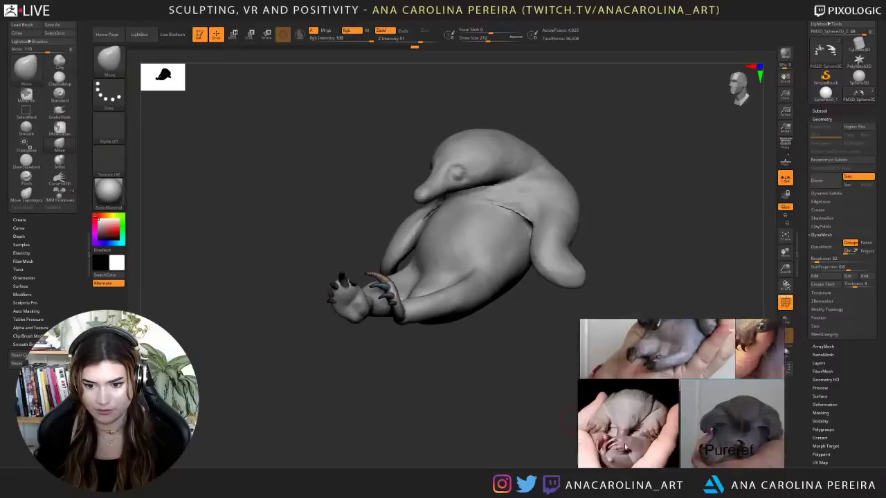
scroll(672, 438, "up", 4)
middle_click_drag(713, 437, 664, 443)
scroll(697, 442, "down", 1)
mouse_move(485, 409)
left_mouse_down()
mouse_move(510, 415)
mouse_move(499, 416)
left_mouse_up()
scroll(747, 435, "up", 1)
middle_click_drag(747, 435, 726, 437)
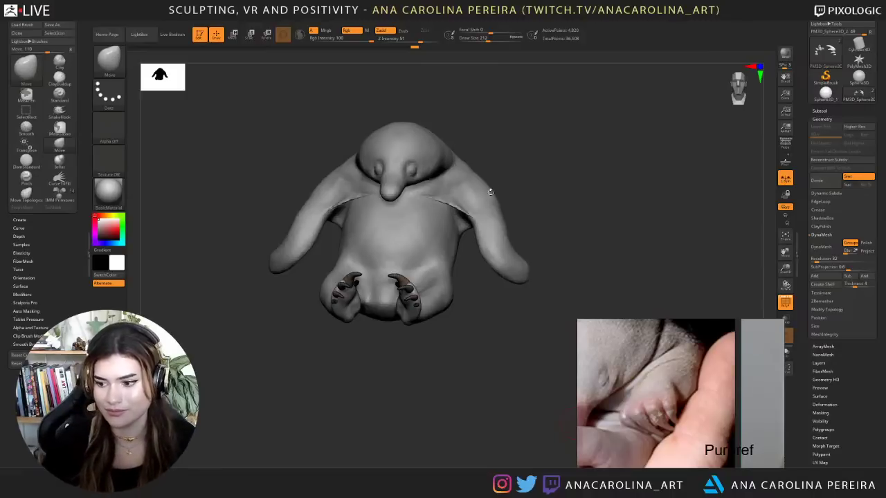
- Duplicate the whole set of hind-foot claws with the gizmo and move the copies up in front of the belly
mouse_move(547, 201)
left_mouse_down()
mouse_move(533, 211)
mouse_move(517, 179)
mouse_move(540, 228)
left_mouse_up()
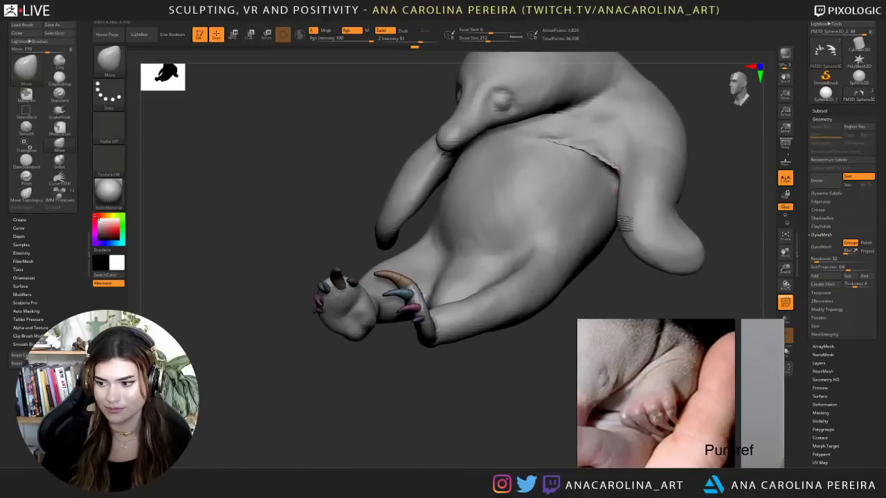
left_click_drag(690, 218, 511, 306)
left_click_drag(507, 337, 547, 341, "alt")
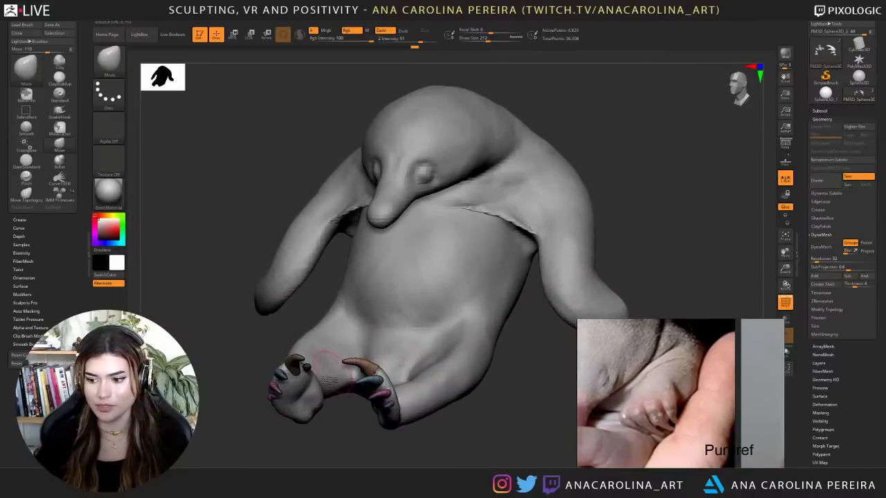
key("w")
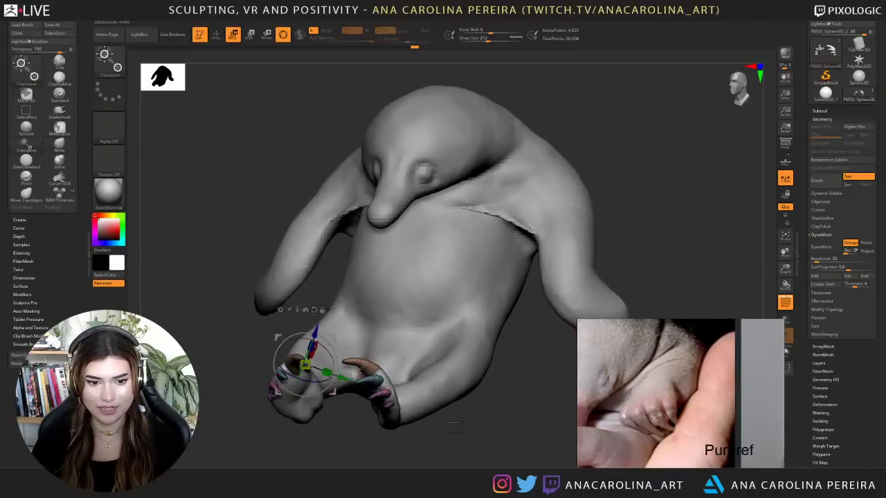
left_click_drag(453, 424, 439, 420)
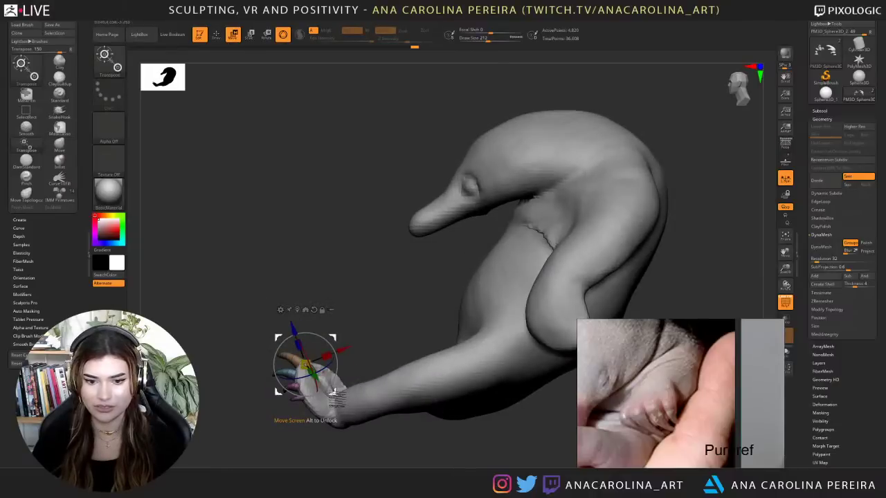
left_click_drag(338, 392, 390, 348, "alt")
key("ctrl+z")
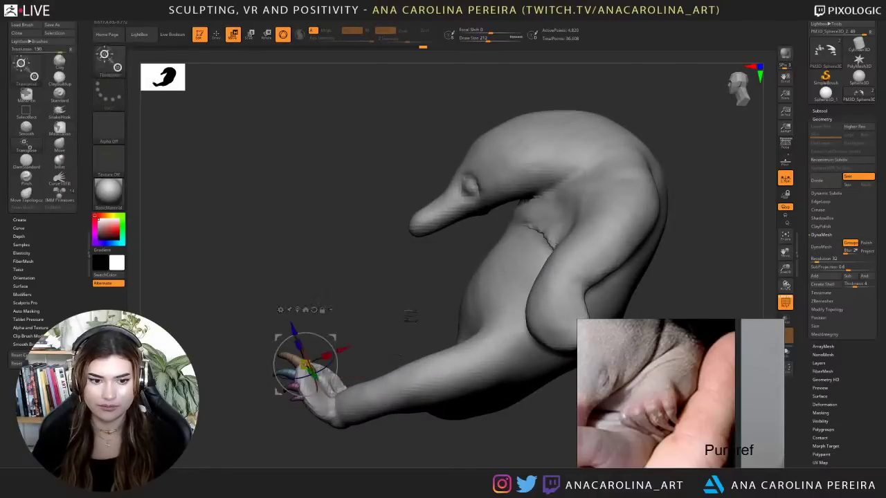
left_click_drag(355, 288, 316, 285, "ctrl")
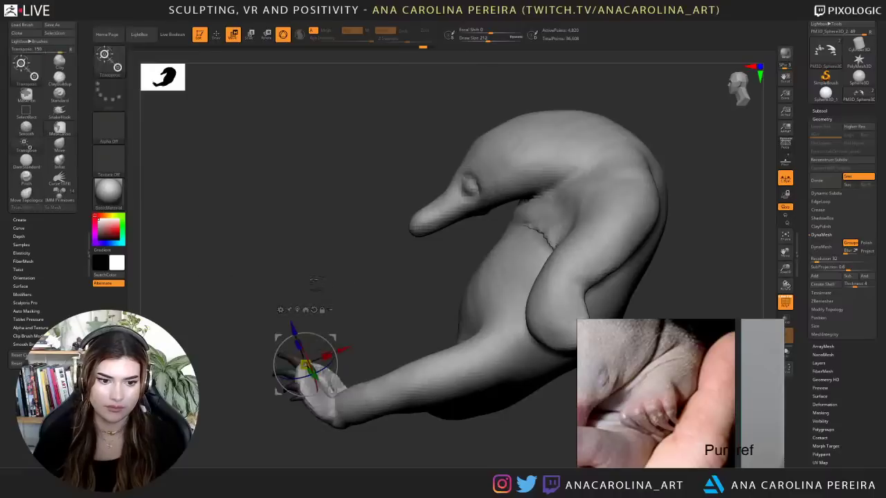
left_click(360, 360, "ctrl")
left_click_drag(335, 393, 363, 366, "alt")
key("ctrl+z")
left_click_drag(332, 392, 436, 332)
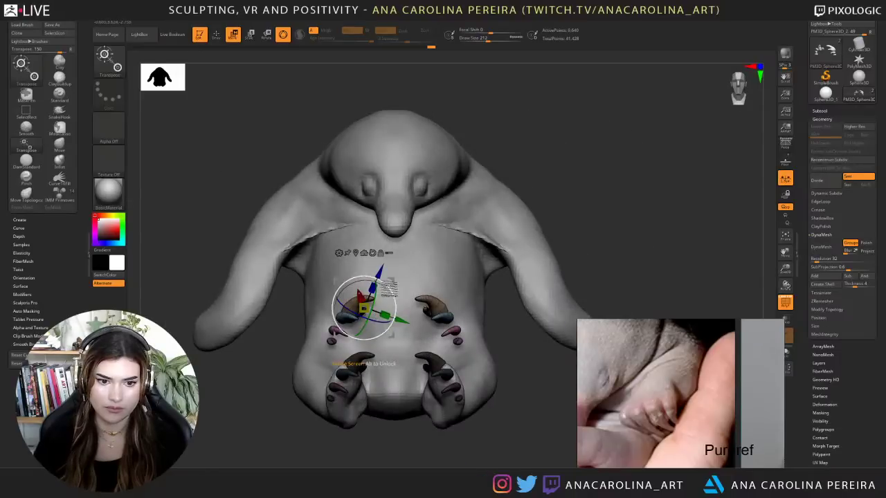
- Rotate the duplicated claws about 91° so their tips point down and move them back toward the front limbs
left_click_drag(389, 294, 406, 367)
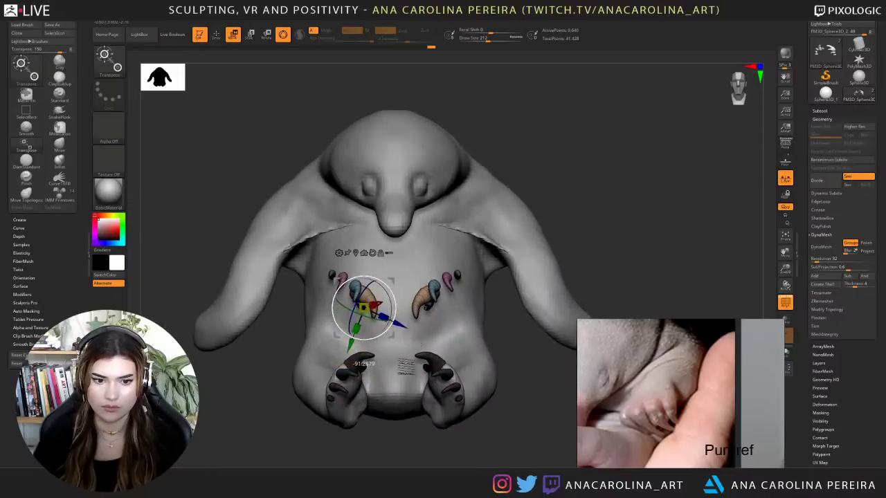
mouse_move(352, 298)
left_mouse_down()
mouse_move(346, 339)
mouse_move(337, 330)
mouse_move(372, 334)
left_mouse_up()
mouse_move(367, 438)
left_mouse_down("alt")
mouse_move(364, 421)
mouse_move(401, 403)
mouse_move(384, 414)
left_mouse_up("alt")
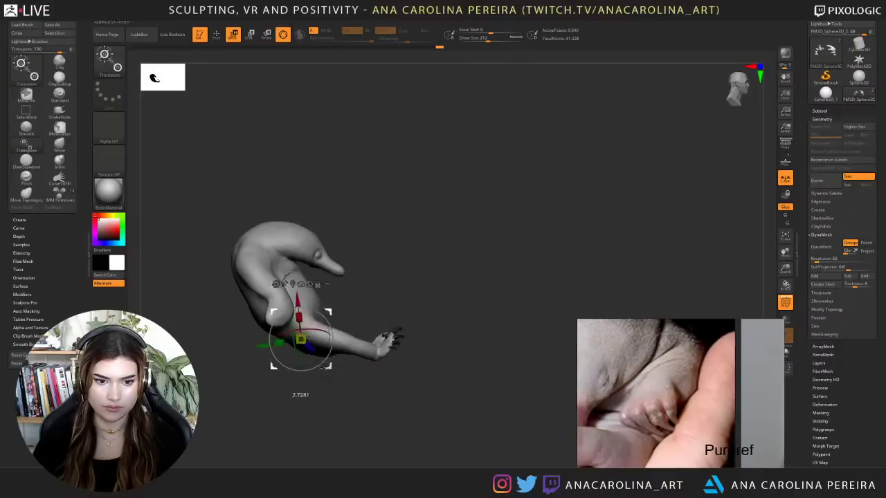
left_click_drag(326, 367, 293, 354)
- Try to fit the duplicated claws onto the end of the front paw by moving, rotating and scaling them
left_click_drag(308, 395, 362, 385)
mouse_move(296, 354)
left_mouse_down()
mouse_move(348, 354)
mouse_move(376, 316)
mouse_move(391, 339)
mouse_move(374, 298)
mouse_move(416, 416)
mouse_move(415, 339)
mouse_move(378, 329)
mouse_move(408, 356)
mouse_move(393, 362)
mouse_move(388, 304)
left_mouse_up()
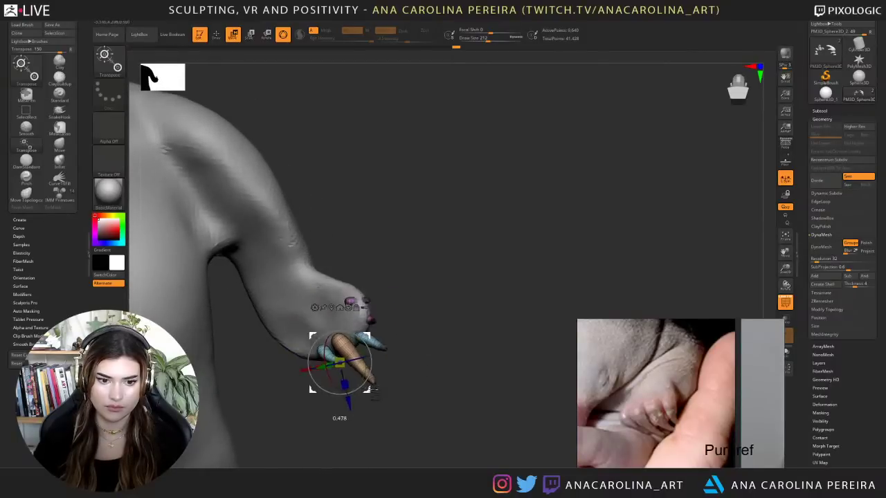
mouse_move(406, 348)
left_mouse_down()
mouse_move(380, 360)
mouse_move(387, 401)
mouse_move(375, 429)
mouse_move(371, 405)
left_mouse_up()
key("q")
key("e")
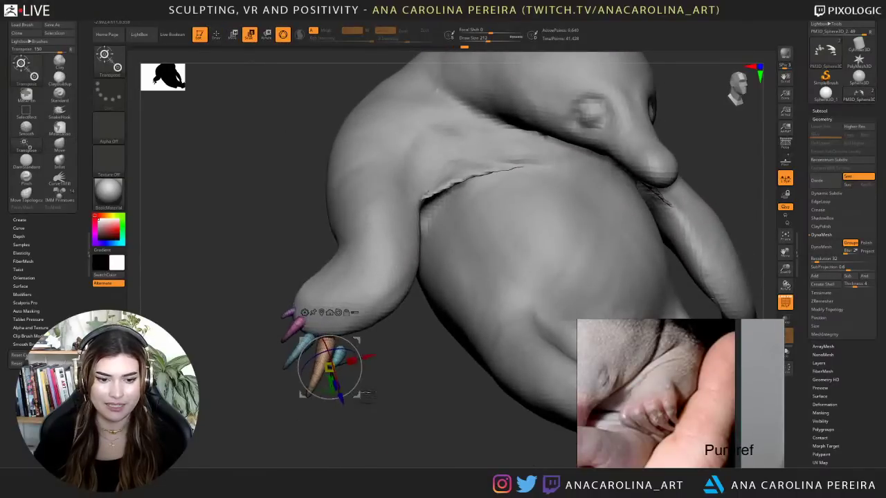
key("ctrl+z")
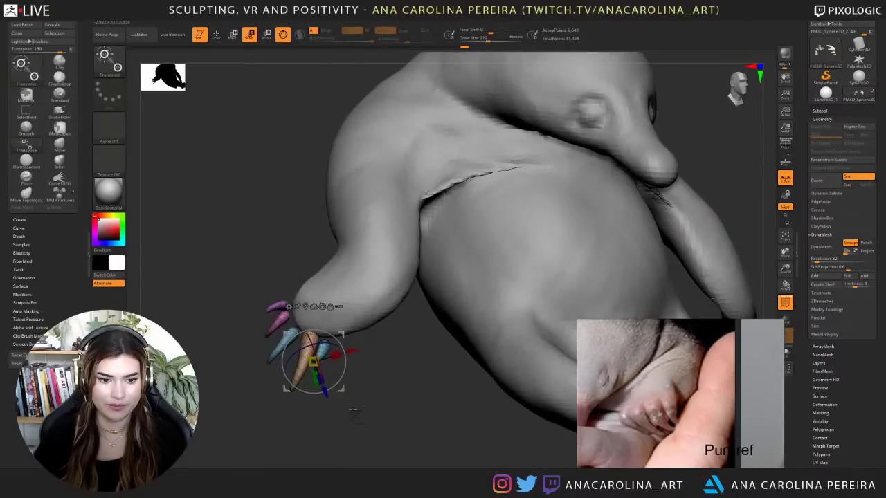
left_click_drag(356, 412, 380, 402)
left_click_drag(321, 365, 276, 379)
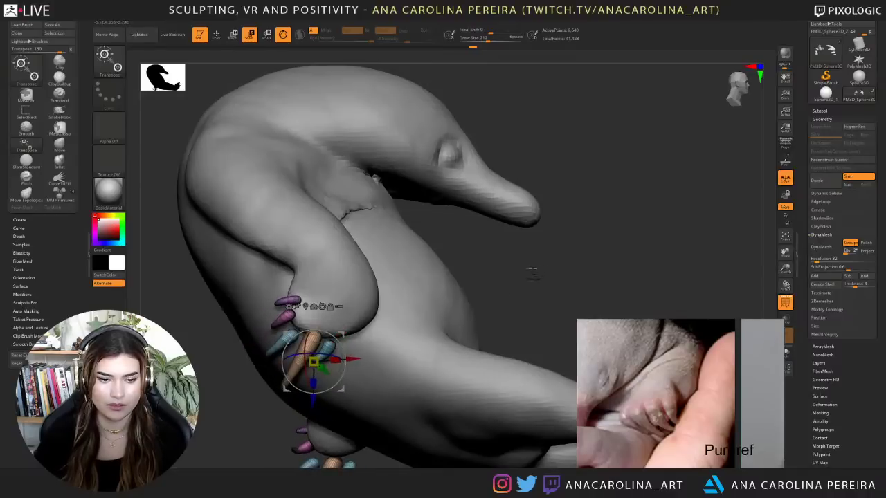
left_click_drag(534, 274, 454, 303)
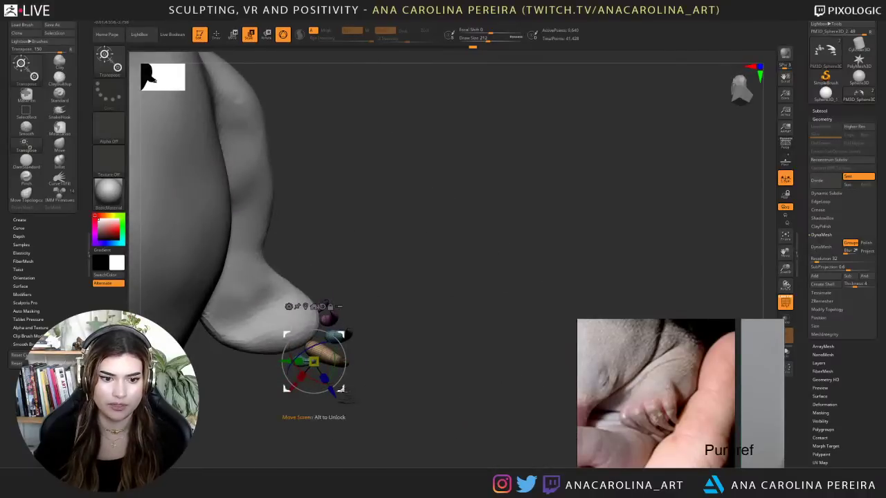
left_click_drag(395, 382, 374, 395)
left_click_drag(396, 430, 353, 445)
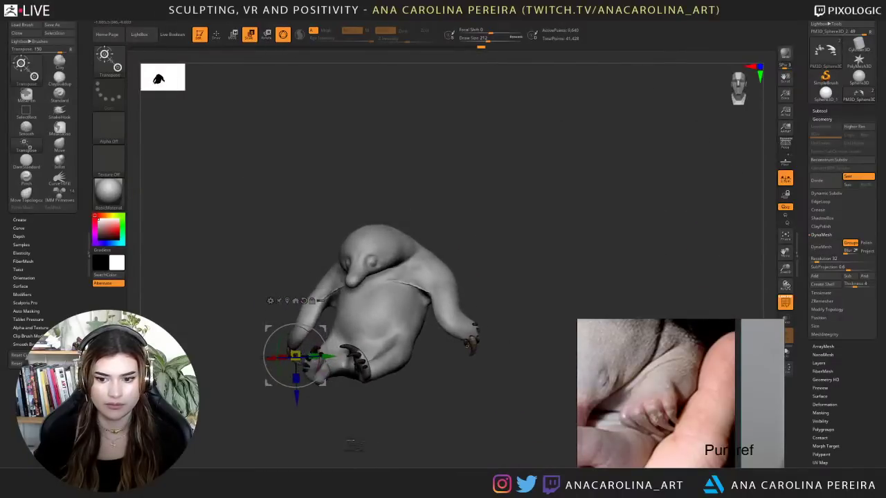
- Try to refit the claws on the opposite front paw by relocating the gizmo there and adjusting their scale, angle and position
mouse_move(451, 344)
left_mouse_down()
mouse_move(449, 374)
mouse_move(468, 355)
mouse_move(460, 374)
mouse_move(455, 358)
left_mouse_up()
left_click(454, 317, "alt")
left_click_drag(479, 297, 527, 318)
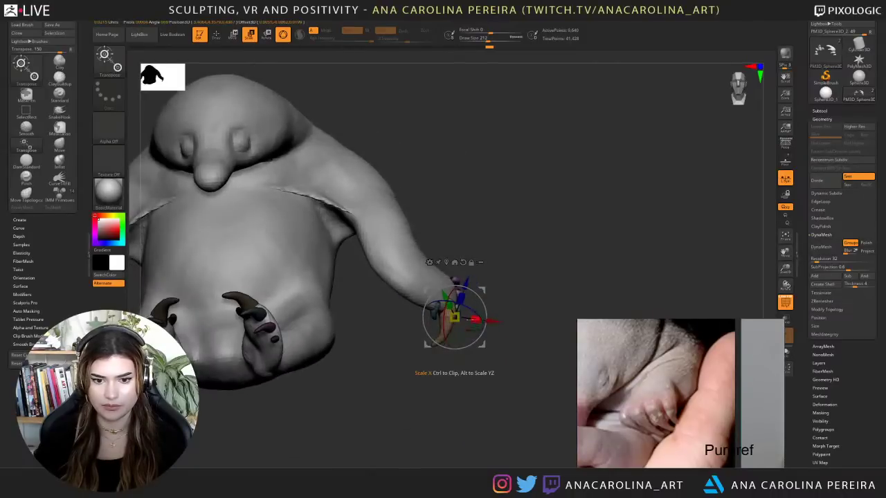
left_click_drag(451, 302, 455, 307)
left_click_drag(500, 360, 483, 346)
left_click_drag(484, 345, 493, 322)
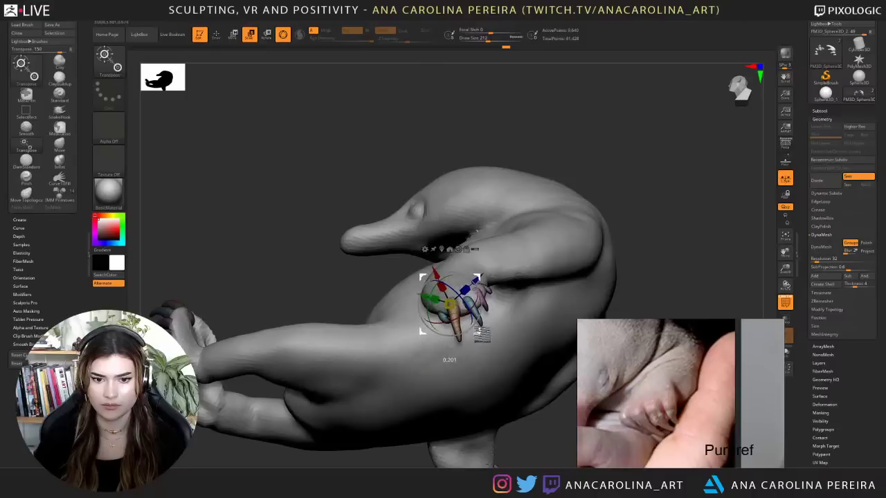
mouse_move(486, 342)
left_mouse_down()
mouse_move(509, 346)
mouse_move(510, 381)
mouse_move(493, 393)
mouse_move(489, 353)
left_mouse_up()
- Check the front-paw reference photos and undo the fitting of the duplicated claws onto the front paws
middle_click_drag(713, 370, 547, 402)
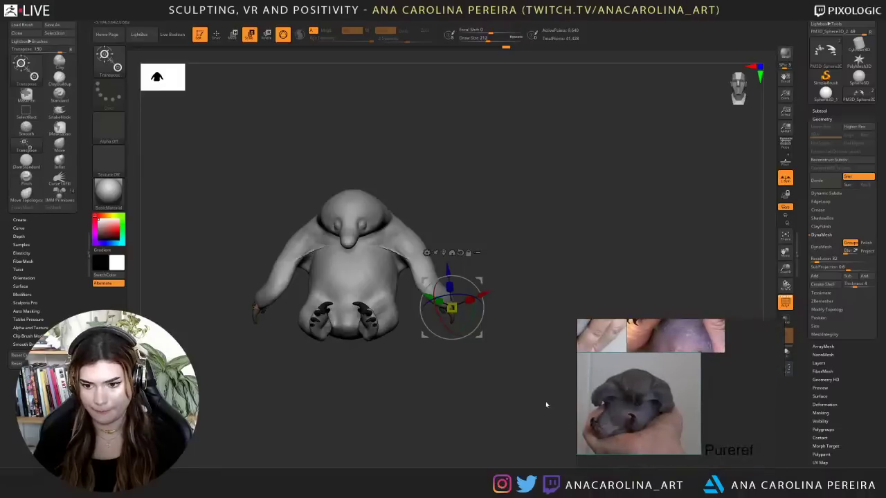
middle_click_drag(640, 417, 754, 496)
scroll(620, 380, "up", 3)
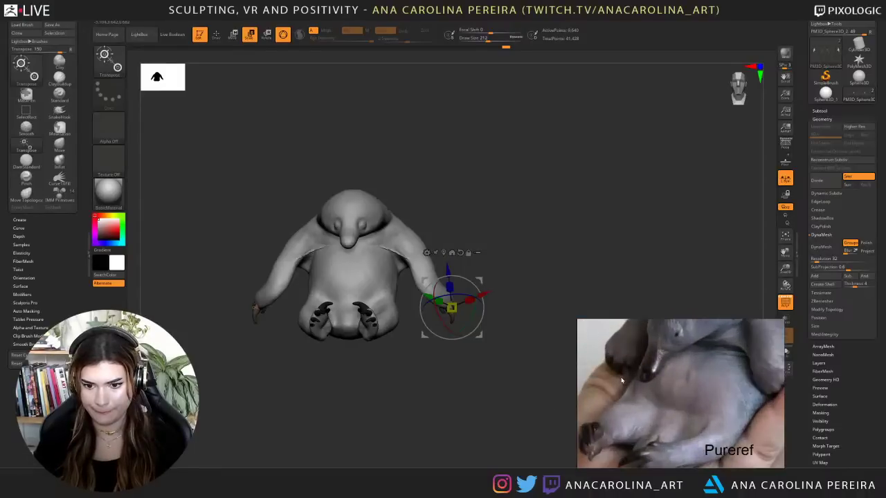
scroll(639, 387, "down", 5)
scroll(651, 400, "up", 1)
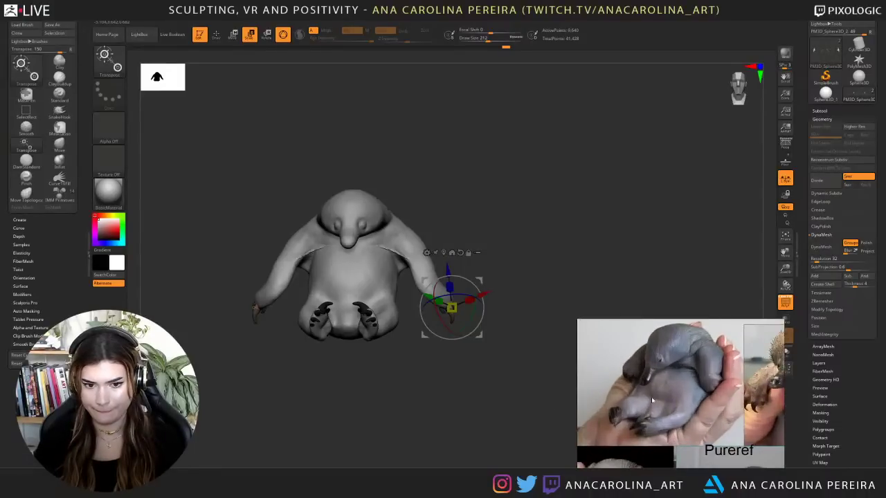
key("ctrl+z")
key("ctrl+z")
key("ctrl+z")
key("ctrl+z")
key("ctrl+z")
key("ctrl+z")
key("ctrl+z")
key("ctrl+z")
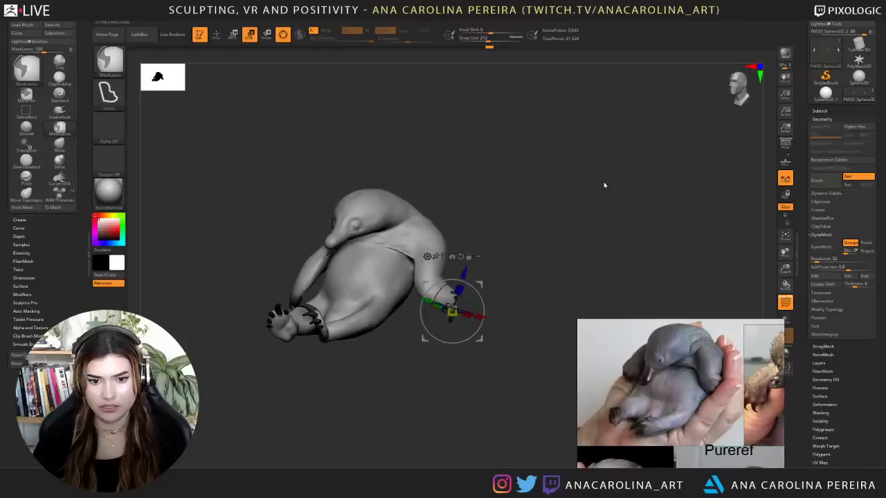
key("ctrl+z")
key("ctrl+z")
key("ctrl+z")
key("ctrl+z")
key("ctrl+z")
key("ctrl+z")
key("ctrl+z")
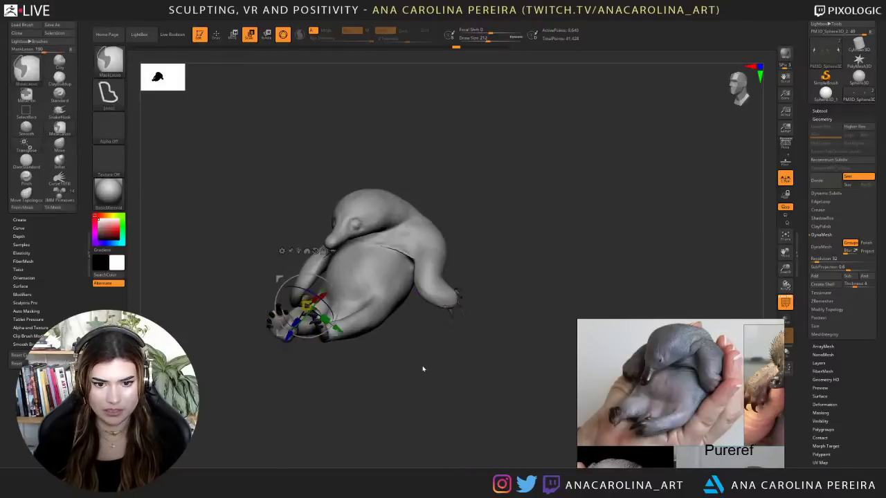
key("ctrl+z")
- Mask everything except the large claw on each hind foot and centre the transform gizmo on it
left_click_drag(437, 378, 463, 413, "shift")
left_click_drag(462, 412, 479, 400)
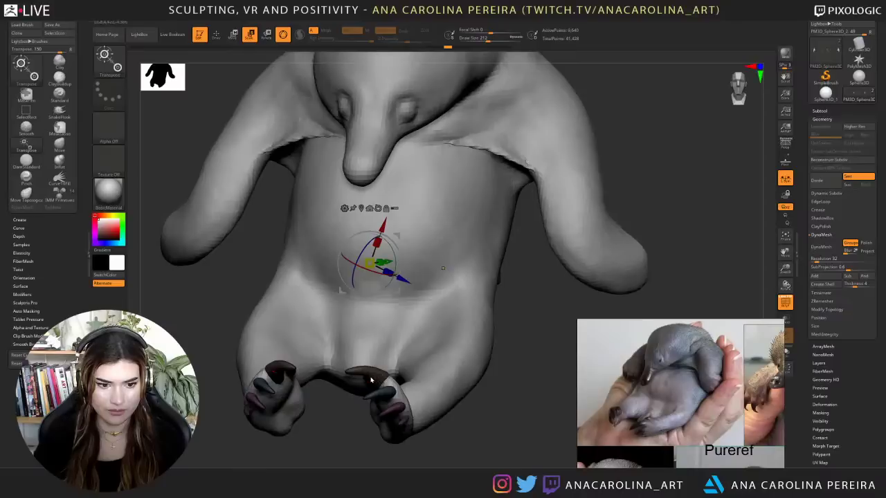
left_click(378, 391, "alt")
left_click(367, 383)
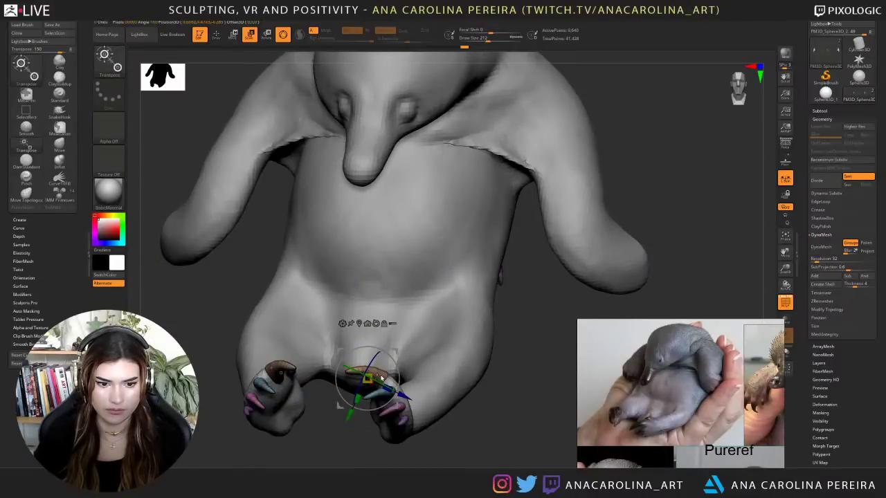
left_click(381, 377)
left_click_drag(511, 430, 505, 411)
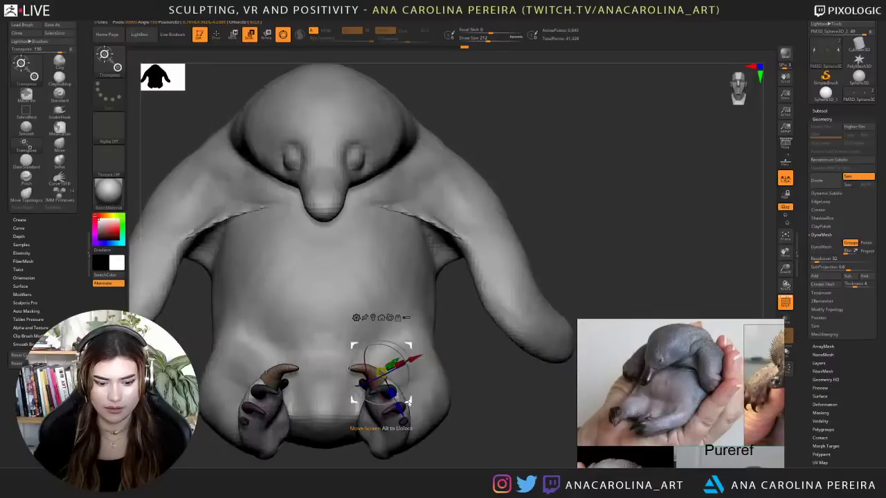
- Try to copy and move the large hind-foot claw out to the front paw, and undo the attempts
left_click_drag(407, 404, 551, 355, "ctrl")
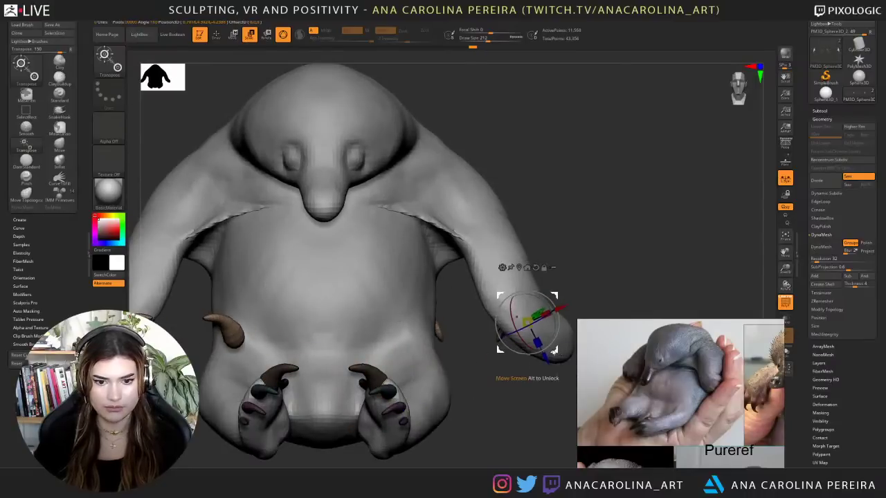
key("ctrl+z")
left_click_drag(410, 403, 637, 272)
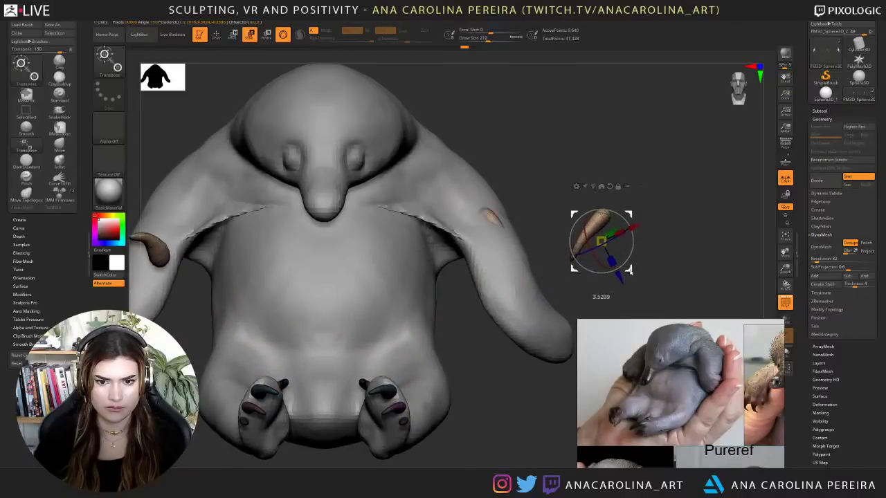
key("ctrl+z")
left_click_drag(652, 243, 581, 268)
key("ctrl+z")
key("ctrl+z")
key("ctrl+z")
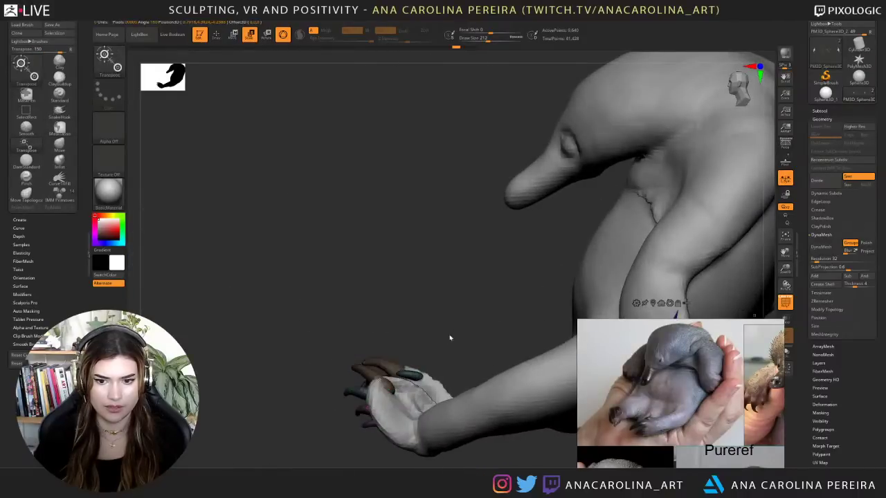
- Undo the earlier claw duplication so only the original hind-foot claws remain
key("q")
left_click_drag(470, 357, 489, 353)
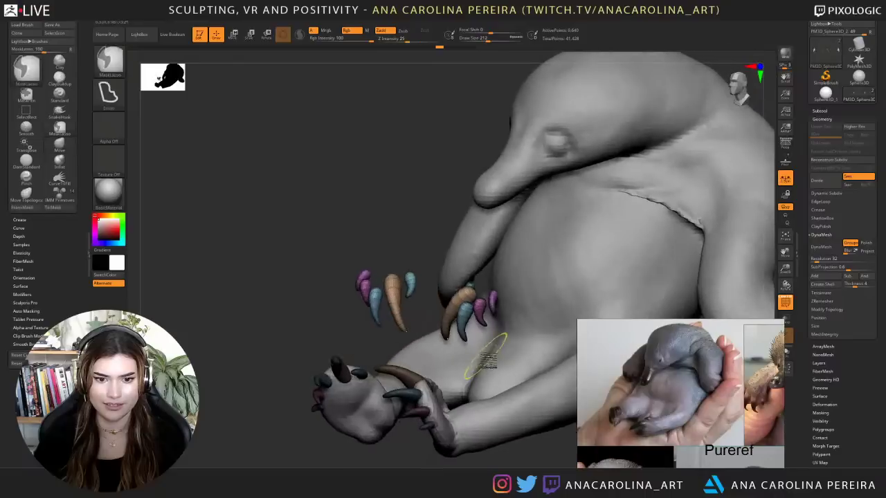
key("ctrl+z")
key("ctrl+z")
key("ctrl+z")
key("ctrl+z")
key("ctrl+z")
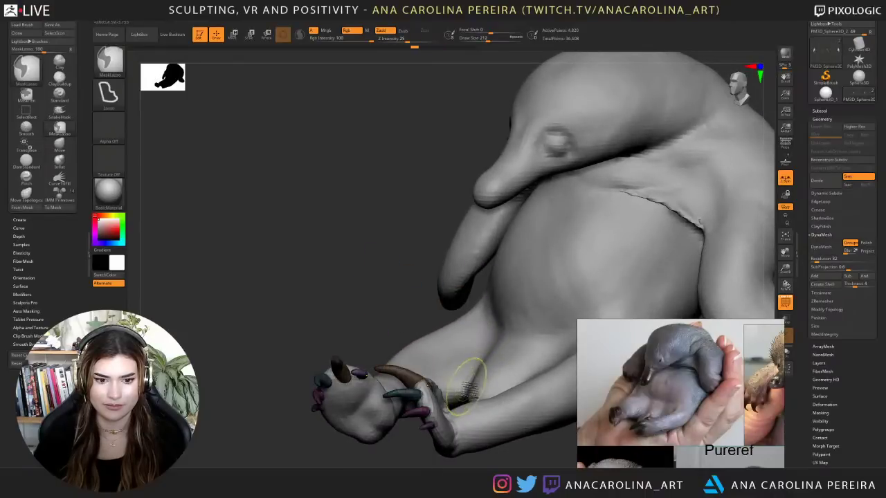
- Isolate the large hind-foot claw with a mask and duplicate it up beside the body near the front arm
left_click_drag(377, 334, 366, 344, "ctrl")
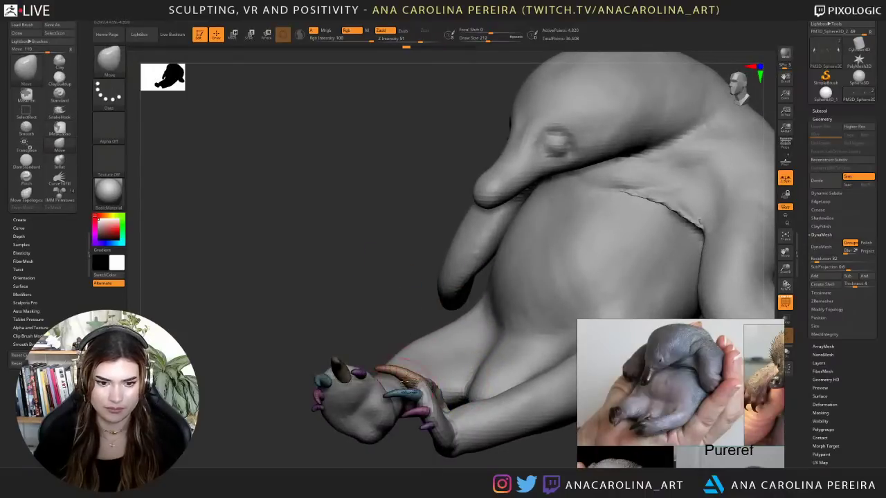
key("ctrl")
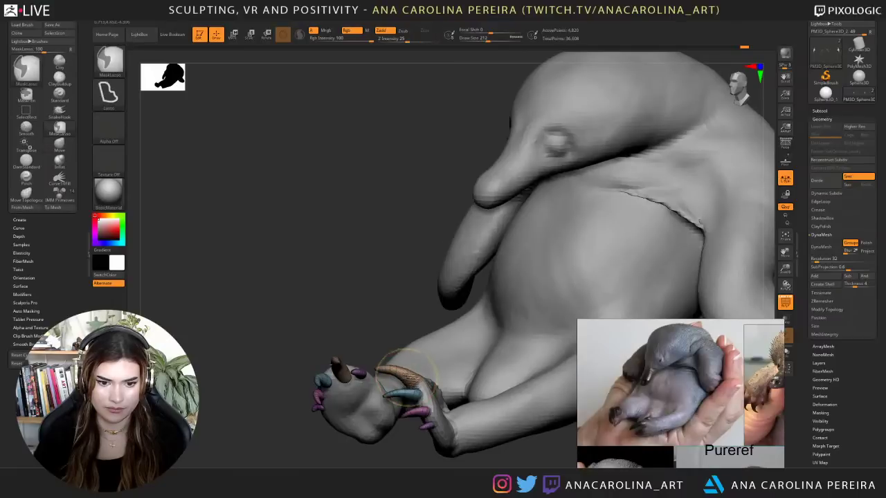
key("ctrl")
key("w")
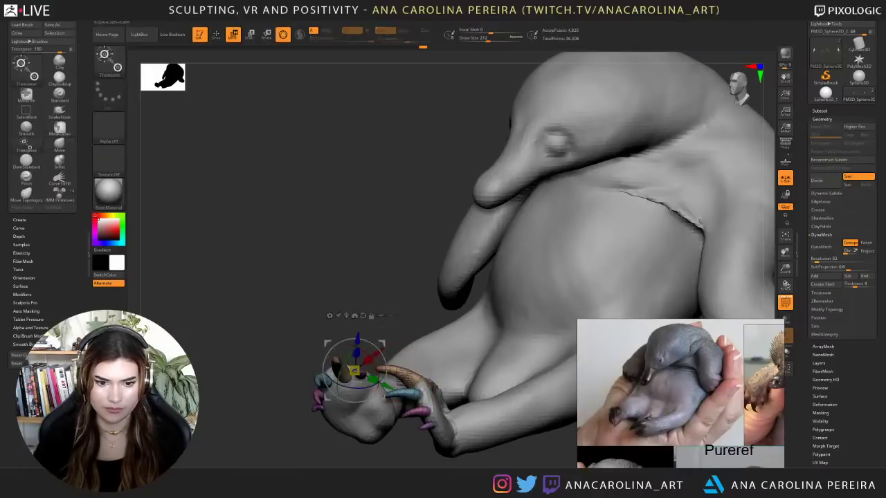
left_click_drag(375, 297, 411, 303, "shift")
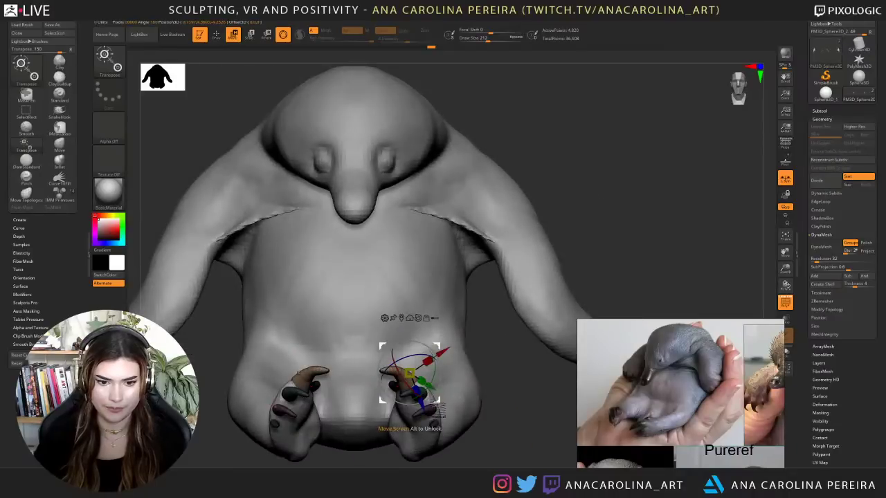
left_click_drag(437, 399, 515, 337, "ctrl")
left_click_drag(600, 261, 580, 196)
- Check the front-paw reference photos and move the duplicated claw out to the end of the front paw
middle_click_drag(647, 378, 716, 349)
scroll(656, 441, "up", 3)
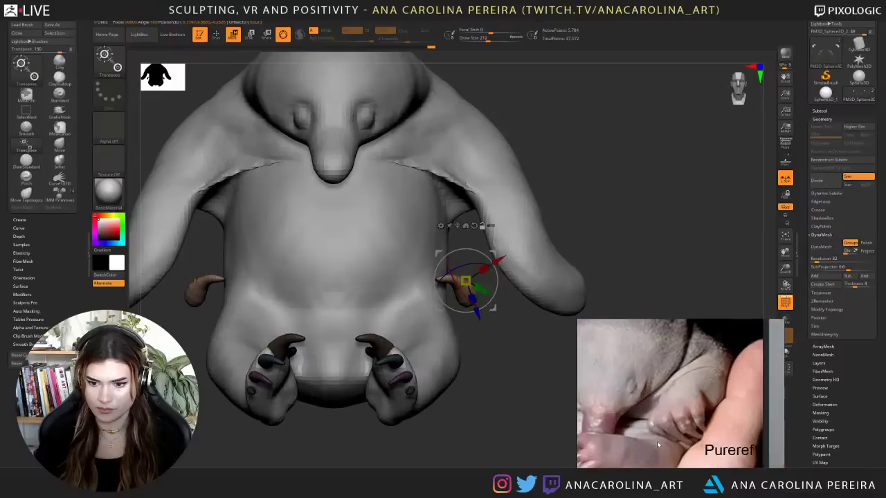
left_click_drag(593, 244, 591, 238)
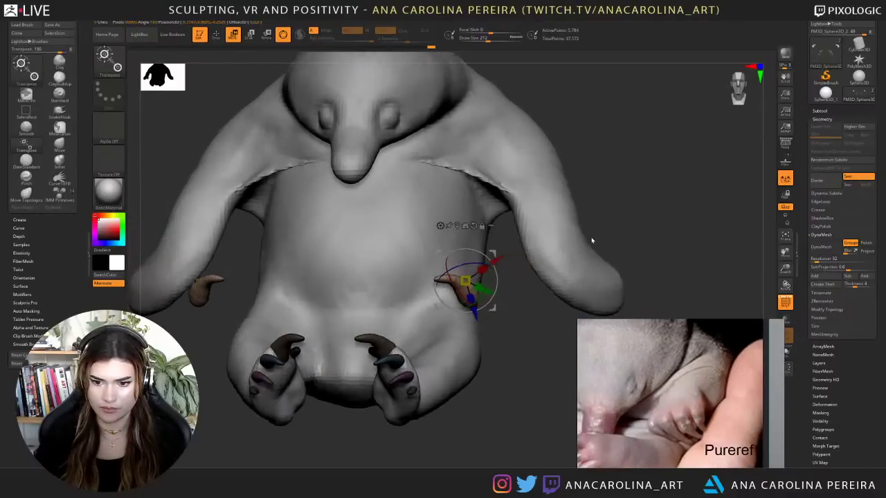
middle_click_drag(692, 351, 680, 466)
scroll(678, 419, "down", 1)
middle_click_drag(678, 419, 634, 466)
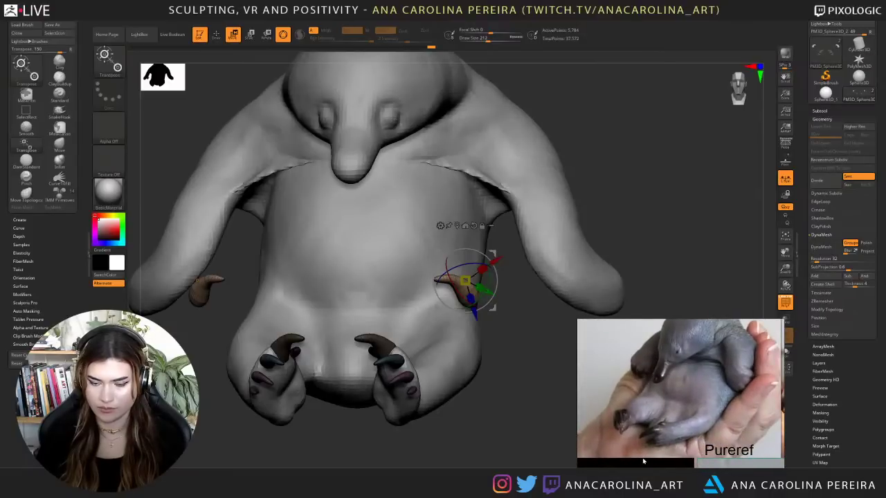
left_click_drag(541, 309, 546, 321)
left_click_drag(493, 311, 653, 328)
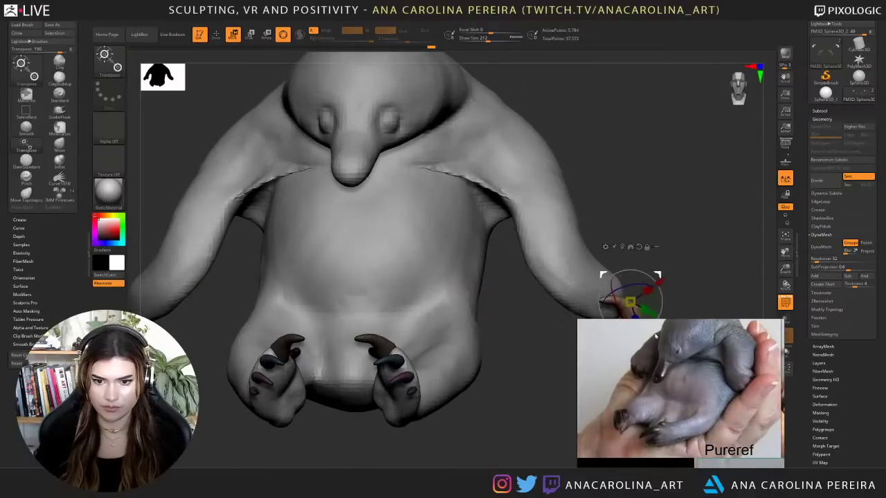
left_click_drag(641, 227, 526, 174, "alt")
left_click_drag(539, 278, 530, 309)
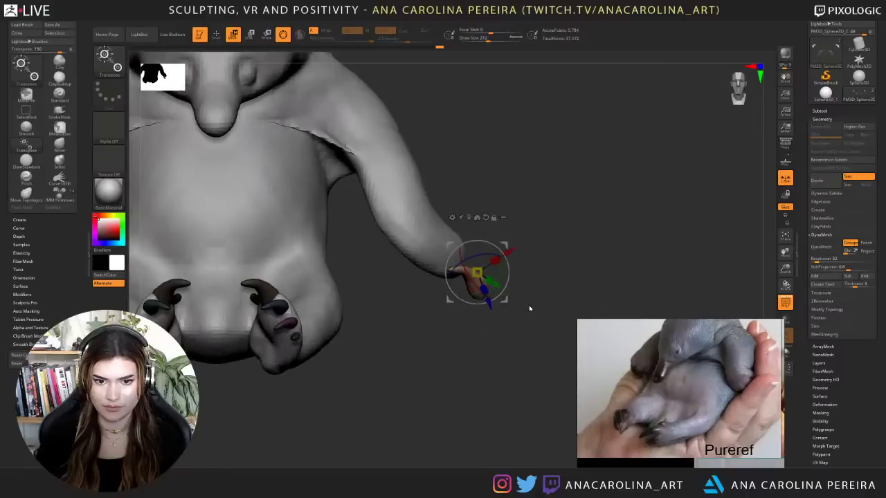
- Rotate the duplicated claw so its tip points down and position it just below the front paw
left_click_drag(469, 281, 520, 322)
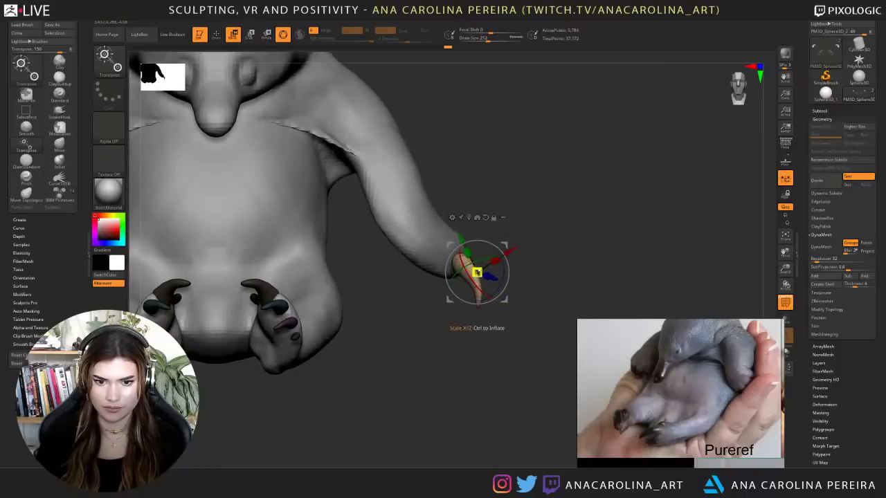
left_click_drag(469, 266, 489, 262)
left_click_drag(508, 299, 492, 324)
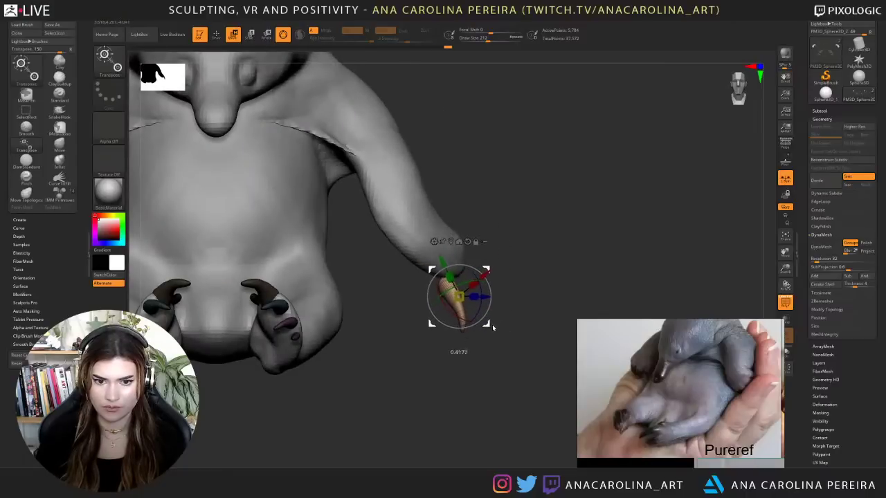
left_click_drag(541, 289, 453, 348)
- Switch to the body mesh, refresh its DynaMesh and turn off the wireframe display
left_click(502, 293, "alt")
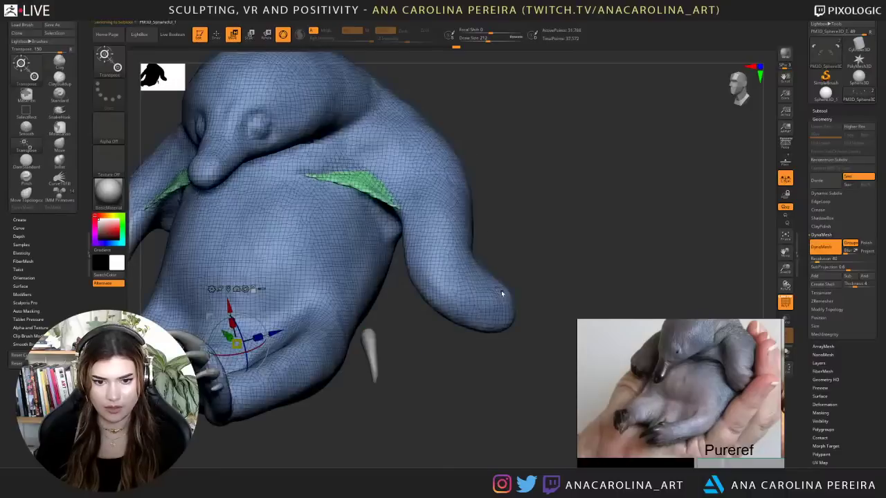
key("q")
left_click_drag(519, 247, 534, 253, "ctrl")
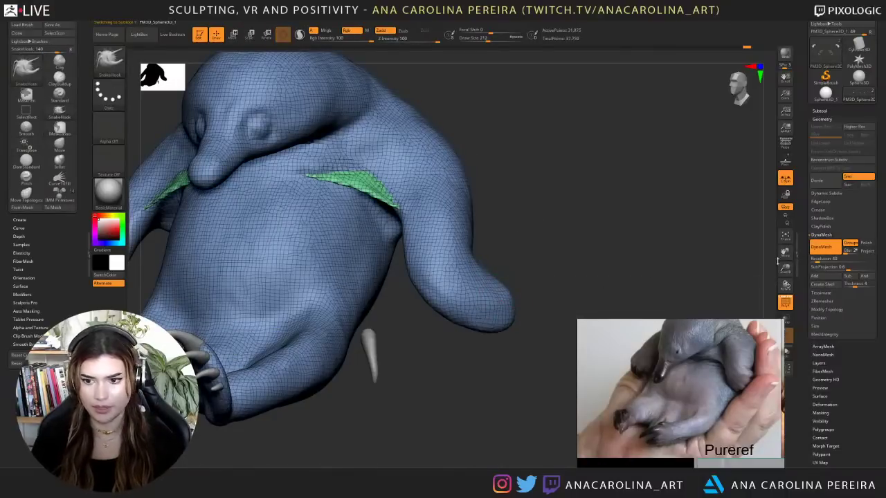
left_click(784, 303)
- Pull the wrist and front paw into a more bent shape with an enlarged SnakeHook brush
key("space")
left_click_drag(433, 303, 440, 302)
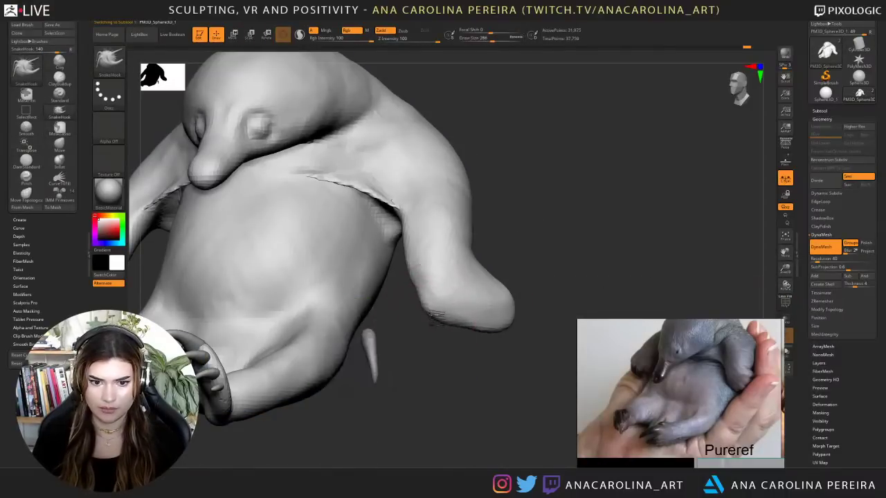
mouse_move(512, 353)
left_mouse_down()
mouse_move(448, 321)
mouse_move(480, 332)
mouse_move(549, 319)
left_mouse_up()
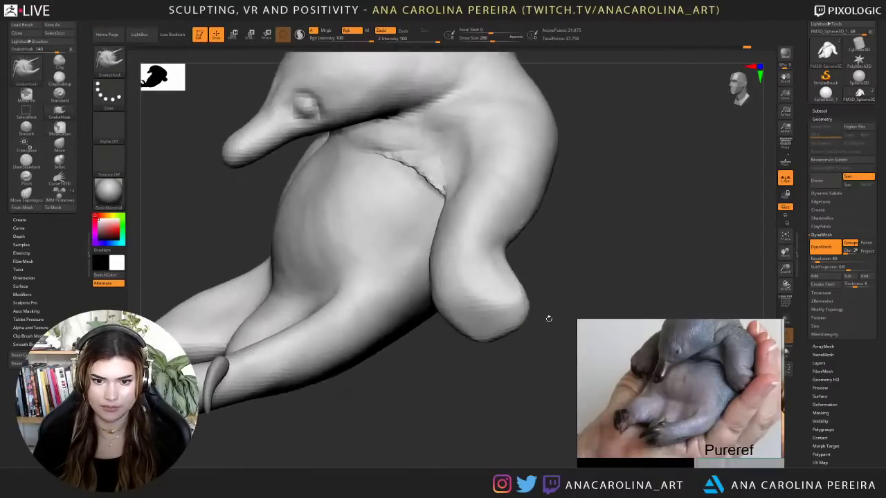
mouse_move(514, 270)
left_mouse_down()
mouse_move(501, 276)
mouse_move(544, 289)
mouse_move(546, 311)
mouse_move(531, 315)
mouse_move(541, 303)
left_mouse_up()
- Thicken the front paw with the Inflate brush, working around it from the back and front
key("b")
key("i")
key("n")
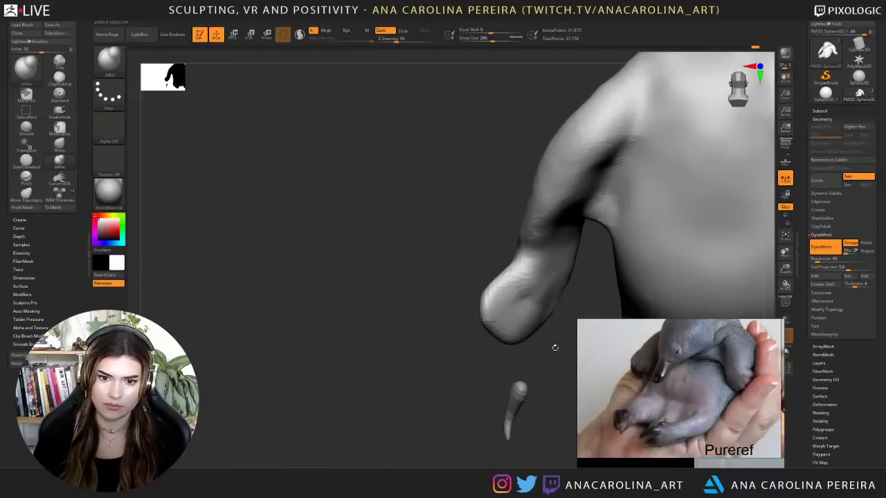
left_click_drag(555, 347, 621, 335)
mouse_move(550, 332)
left_mouse_down()
mouse_move(520, 336)
mouse_move(549, 367)
mouse_move(564, 358)
left_mouse_up()
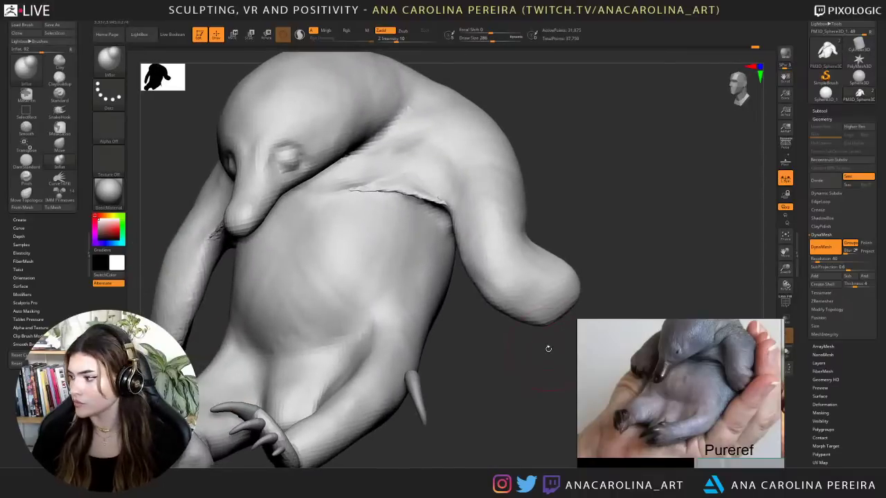
- Push the tip of the front paw slightly inward with an enlarged Move brush
key("b")
key("m")
key("v")
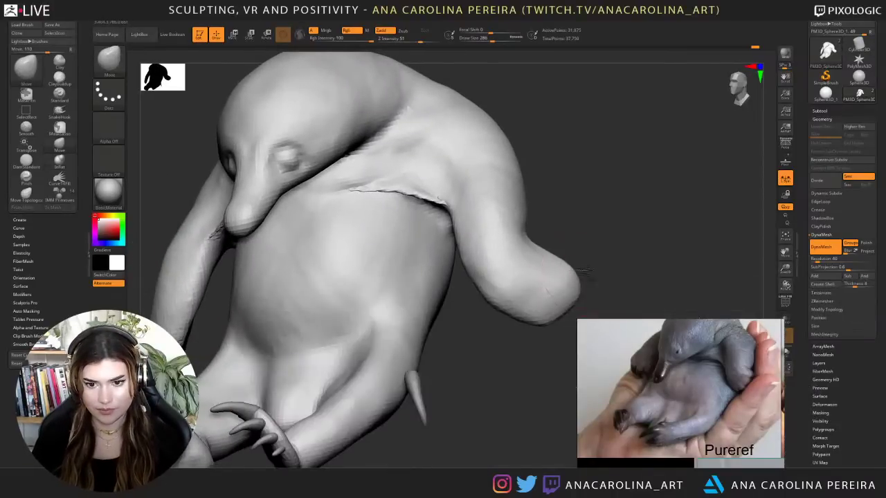
key("space")
left_click_drag(580, 277, 547, 305)
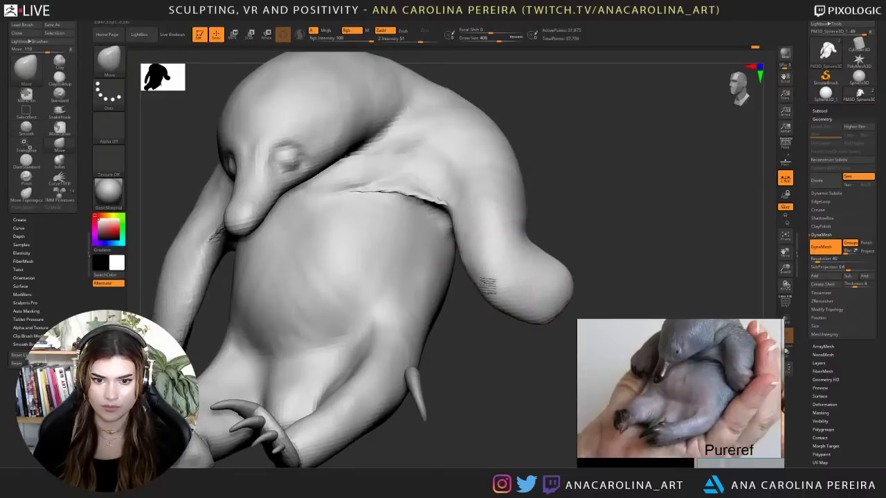
left_click_drag(486, 331, 499, 341, "shift")
- Build up volume around the wrist and front paw with ClayBuildup and smooth it out
key("b")
key("c")
key("b")
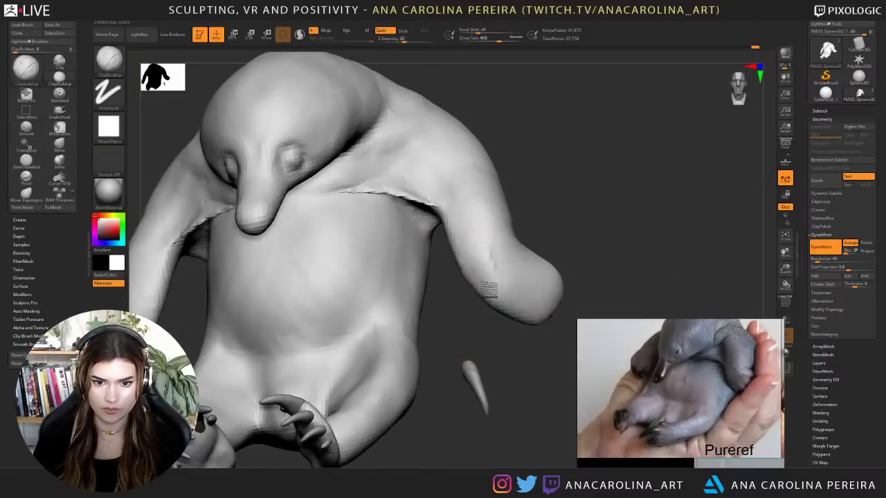
key("shift")
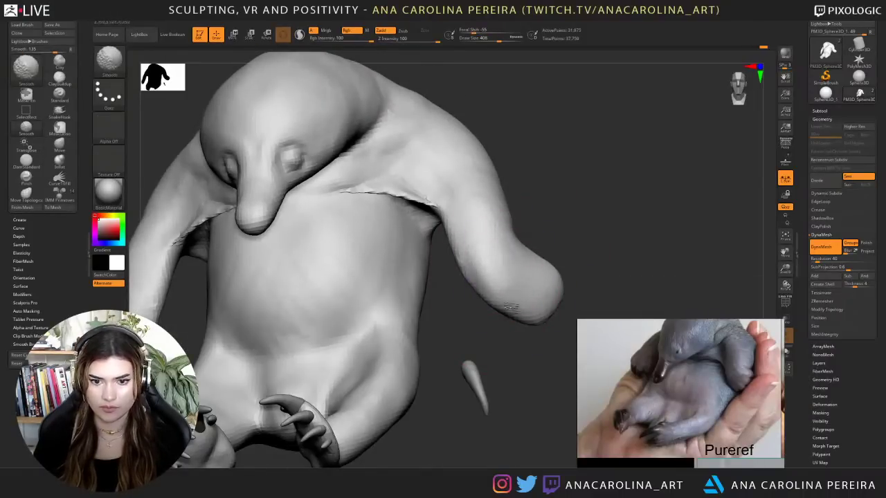
mouse_move(524, 337)
left_mouse_down()
mouse_move(531, 296)
mouse_move(522, 344)
mouse_move(524, 325)
left_mouse_up()
mouse_move(559, 244)
left_mouse_down()
mouse_move(546, 243)
mouse_move(576, 193)
mouse_move(573, 230)
left_mouse_up()
- Reshape the underside and outer edge of the front paw with the Move brush, adjusting the brush size between strokes
key("s")
left_click(545, 245)
key("b")
key("m")
key("v")
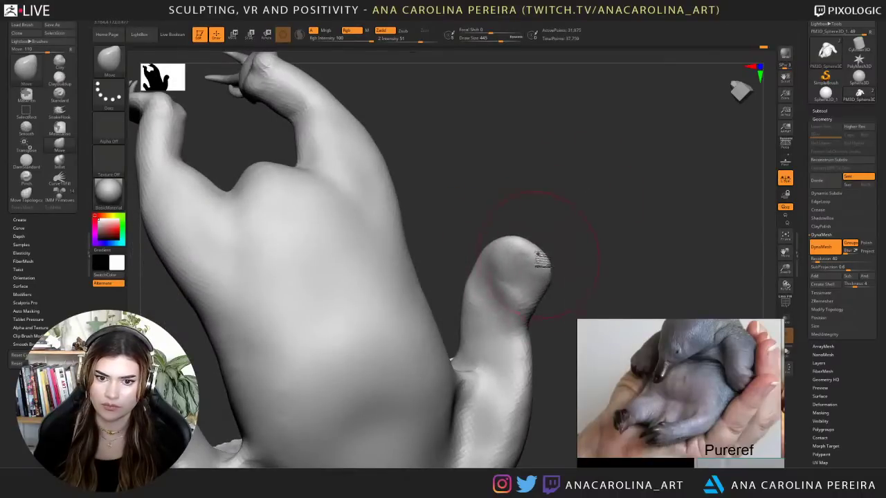
key("s")
left_click(539, 257)
left_click_drag(528, 206, 548, 285)
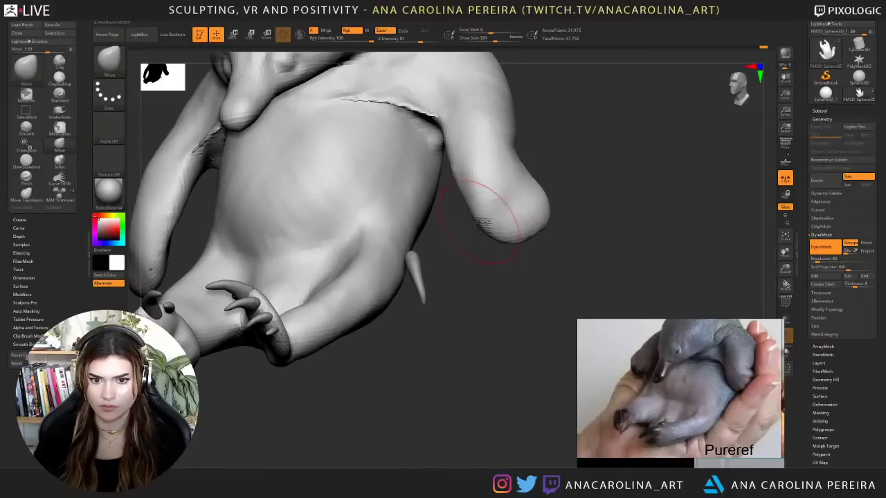
mouse_move(517, 241)
left_mouse_down()
mouse_move(510, 253)
mouse_move(517, 193)
mouse_move(511, 201)
mouse_move(526, 202)
mouse_move(510, 195)
mouse_move(549, 180)
mouse_move(532, 185)
left_mouse_up()
key("space")
left_click(514, 191)
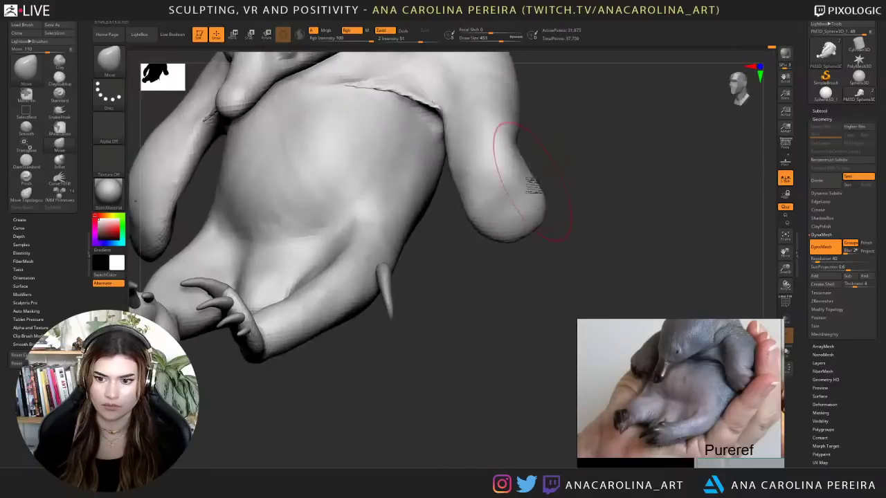
left_click_drag(585, 199, 568, 158)
- Score shallow creases into the tip of the front paw with the DamStandard brush, working from the side and the front
key("b")
key("d")
key("s")
left_click_drag(505, 236, 524, 210)
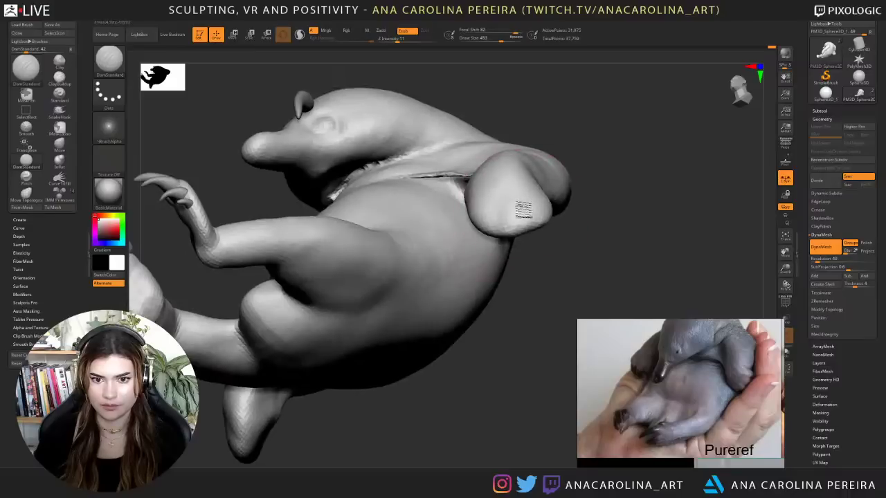
left_click_drag(534, 250, 547, 214)
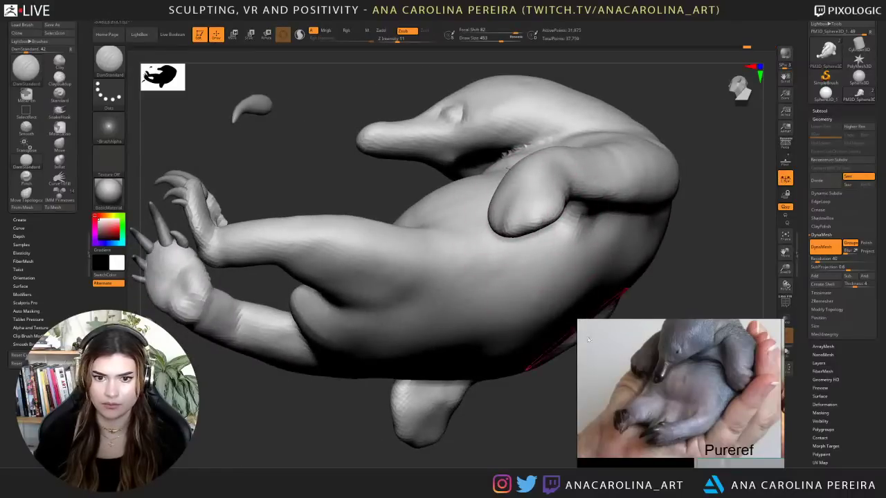
left_click_drag(589, 340, 698, 276)
left_click_drag(526, 255, 559, 206)
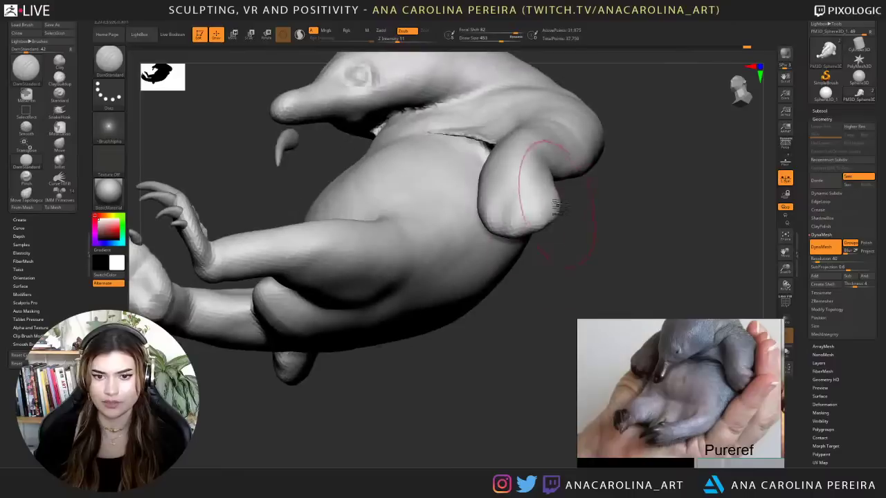
mouse_move(566, 240)
left_mouse_down()
mouse_move(587, 281)
mouse_move(609, 277)
left_mouse_up()
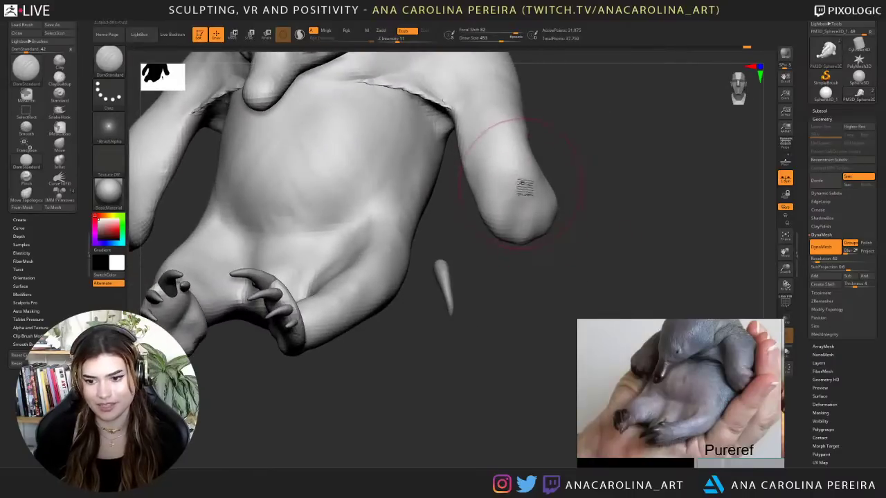
- Build up the front of the wrist and the inner edge of the front paw with ClayBuildup at a draw size of 257
key("b")
key("c")
key("b")
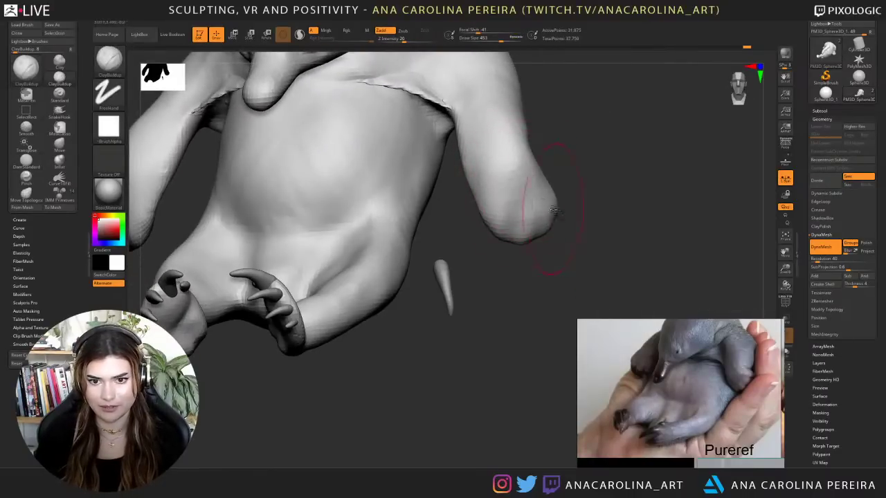
left_click_drag(581, 170, 611, 213, "alt")
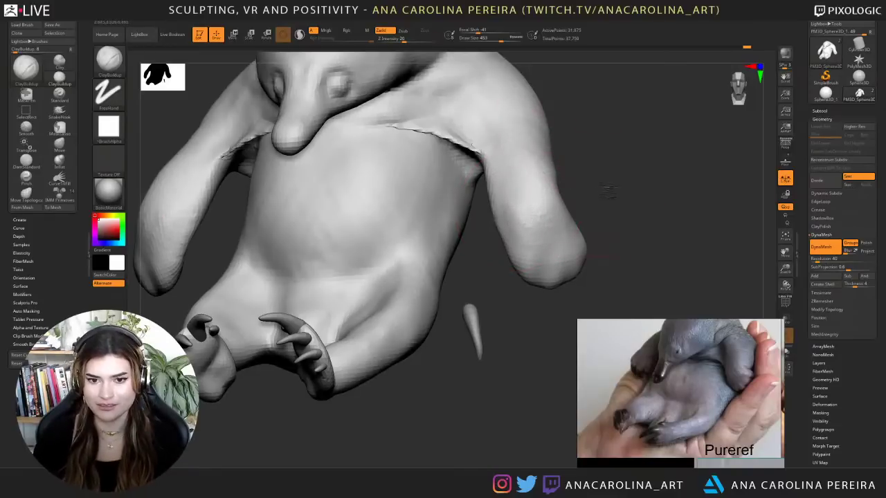
left_click_drag(609, 194, 589, 181, "shift")
key("space")
left_click_drag(590, 183, 613, 179)
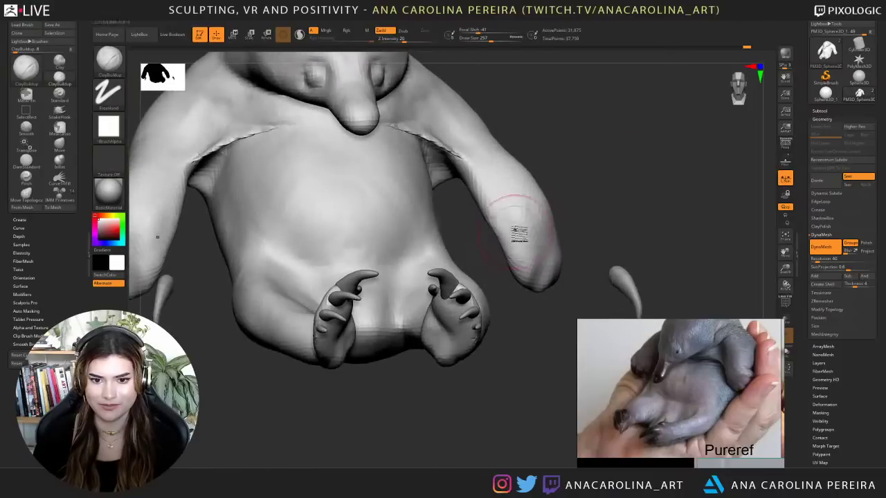
mouse_move(518, 234)
left_mouse_down()
mouse_move(533, 248)
mouse_move(528, 235)
left_mouse_up()
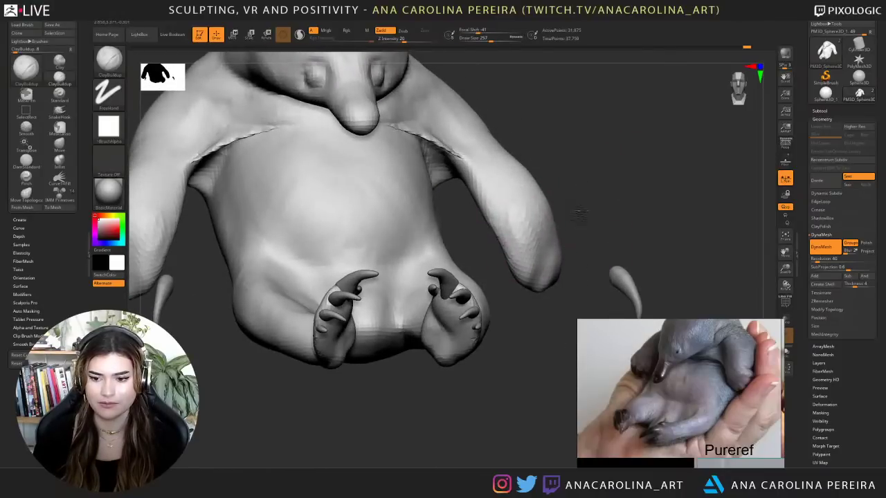
left_click_drag(580, 214, 548, 234)
left_click_drag(526, 267, 515, 275)
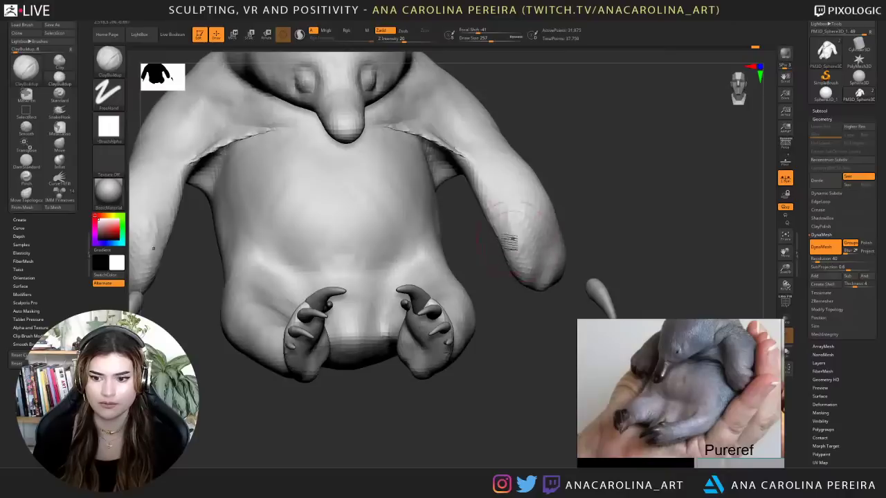
left_click_drag(505, 242, 509, 224)
left_click_drag(566, 196, 580, 177, "shift")
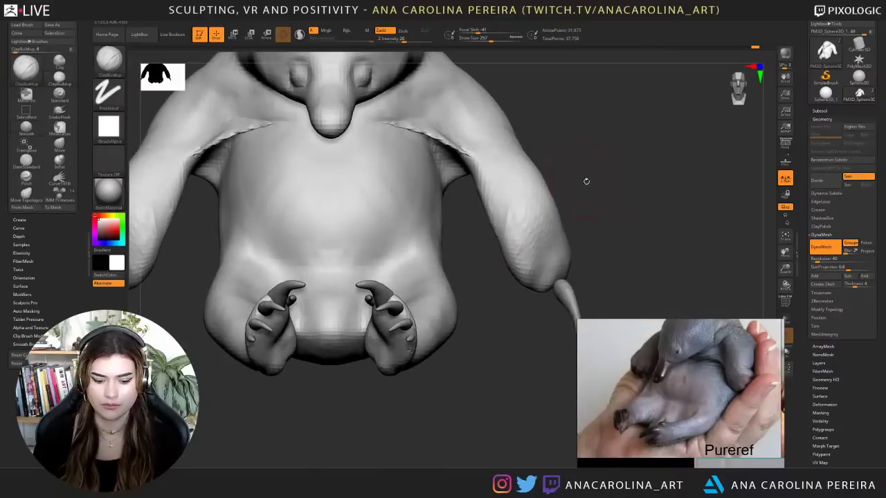
- Adjust the lower forearm's outline with the Move brush
key("b")
key("m")
key("v")
key("space")
left_click_drag(489, 201, 496, 204)
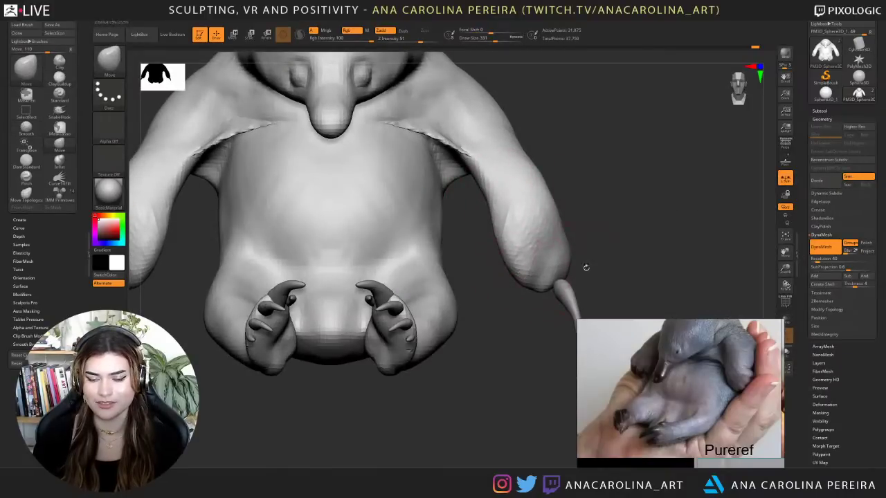
mouse_move(585, 267)
left_mouse_down()
mouse_move(604, 255)
mouse_move(584, 256)
mouse_move(635, 257)
mouse_move(545, 223)
mouse_move(586, 264)
left_mouse_up()
- Select the loose claw below the forearm, rotate it upright and adjust its scale with the gizmo
left_click(543, 302, "alt")
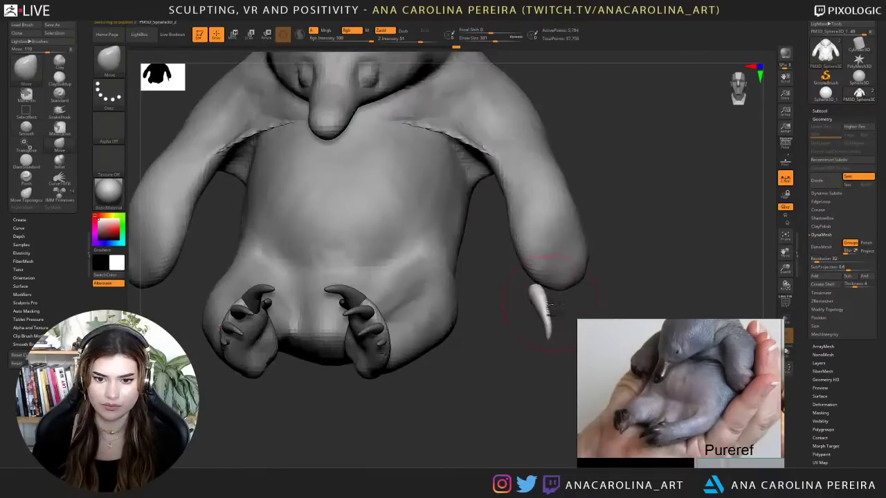
key("w")
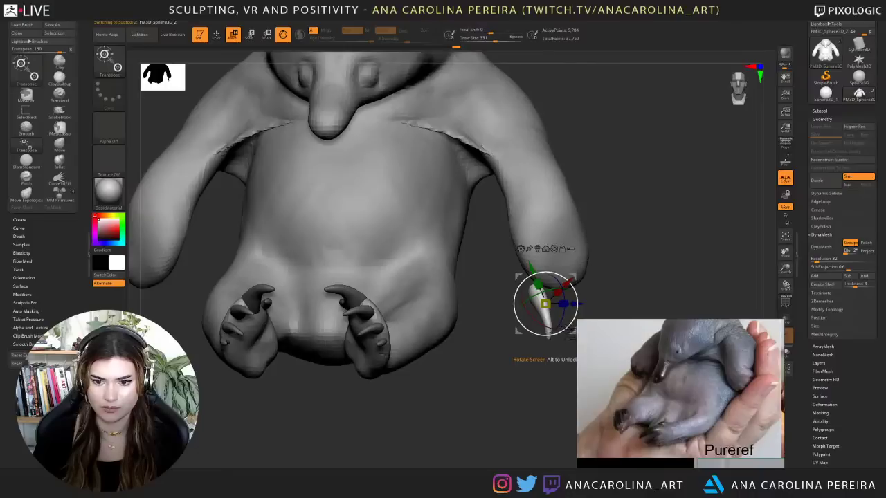
left_click_drag(569, 330, 561, 333)
left_click_drag(558, 296, 544, 295)
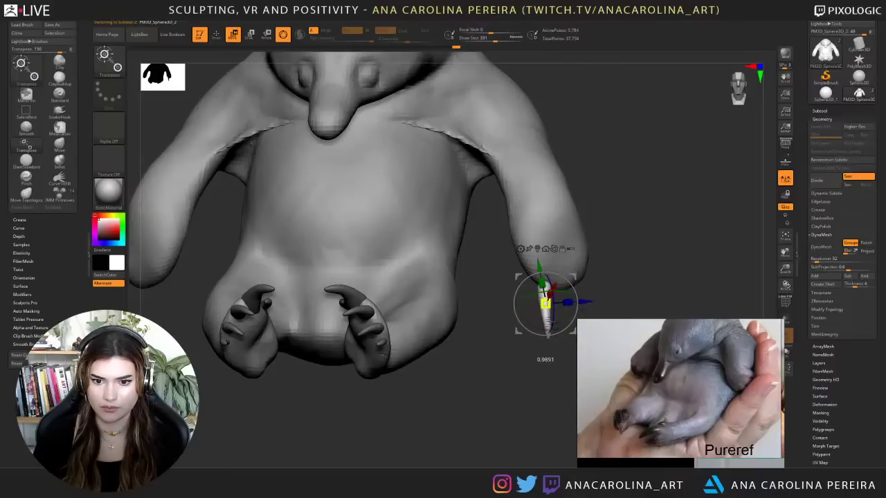
mouse_move(564, 326)
left_mouse_down()
mouse_move(602, 271)
mouse_move(549, 336)
left_mouse_up()
- Smooth the claw's tip with a smaller brush size
key("q")
key("s")
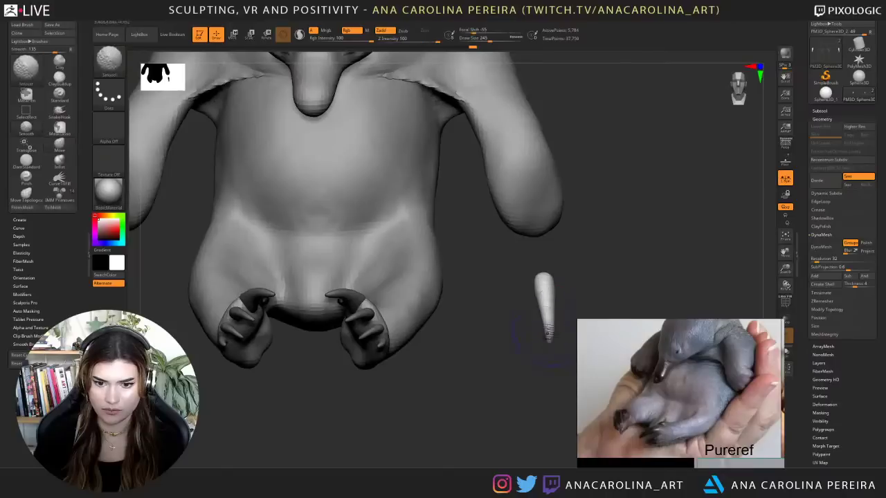
mouse_move(574, 302)
left_mouse_down()
mouse_move(583, 275)
mouse_move(627, 263)
mouse_move(618, 200)
left_mouse_up()
- Move the claw inward so that it sits at the end of the forearm
key("w")
left_click_drag(545, 303, 427, 297)
left_click_drag(477, 371, 433, 374)
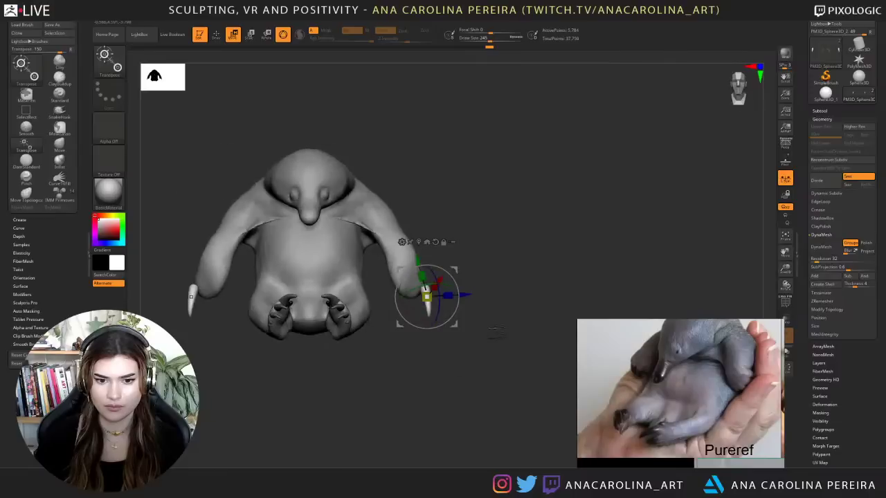
left_click_drag(495, 336, 622, 377, "alt")
left_click_drag(582, 367, 496, 361)
left_click_drag(526, 417, 436, 417, "alt")
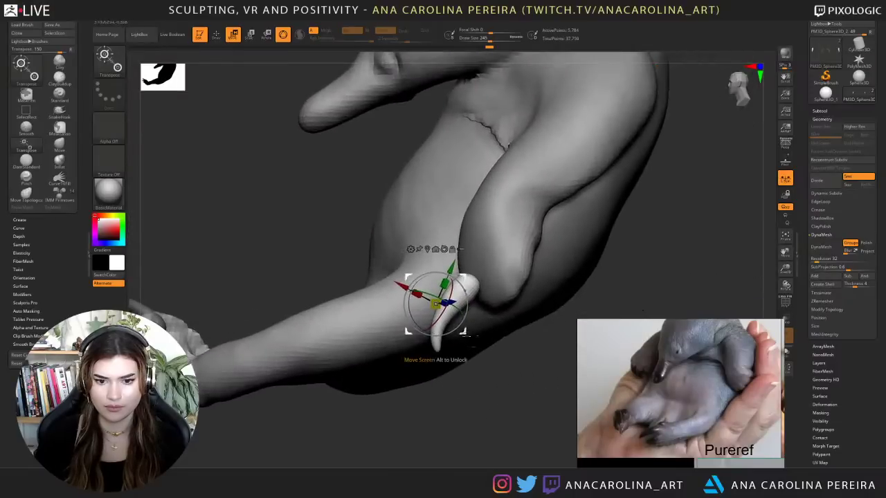
- Align the claw's depth and angle with the forearm's end, checking it from the side and the front
left_click_drag(477, 314, 498, 356)
left_click_drag(477, 389, 531, 384)
left_click_drag(501, 351, 473, 335)
left_click_drag(434, 370, 460, 351)
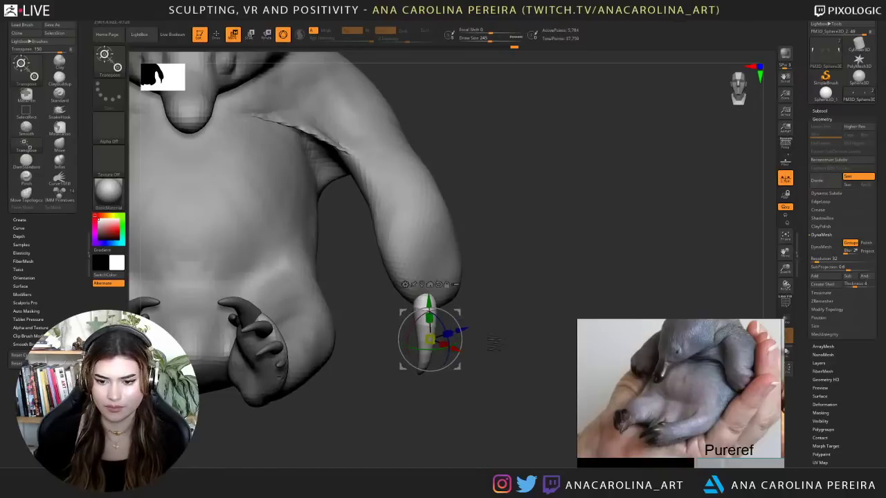
- Tilt the claw's tip outward and seat its base in the forearm's end, following the paw in the reference photo
scroll(632, 376, "down", 3)
scroll(648, 430, "up", 3)
scroll(645, 432, "up", 4)
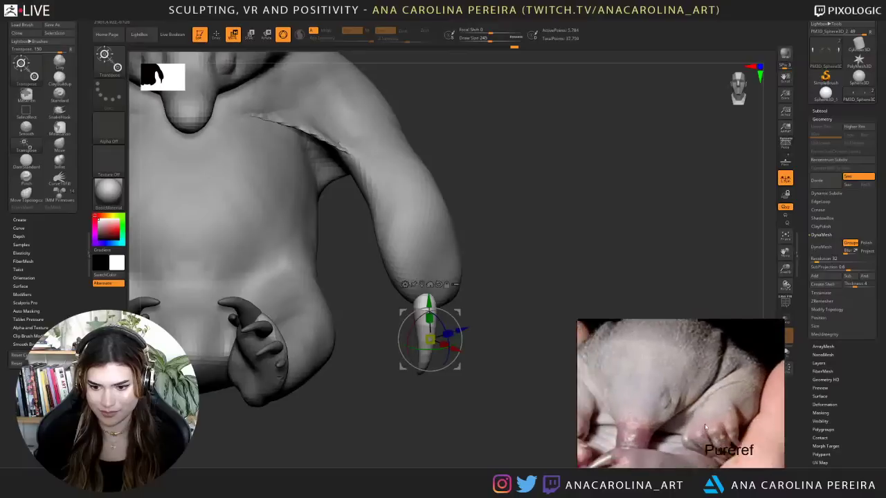
mouse_move(575, 223)
left_mouse_down()
mouse_move(523, 217)
mouse_move(576, 218)
left_mouse_up()
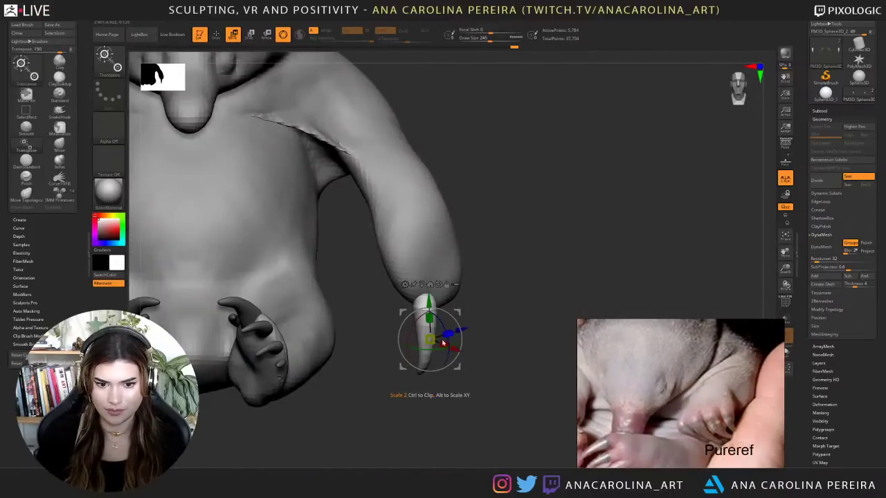
mouse_move(438, 355)
left_mouse_down()
mouse_move(412, 354)
mouse_move(441, 369)
mouse_move(445, 359)
left_mouse_up()
mouse_move(488, 334)
left_mouse_down()
mouse_move(472, 323)
mouse_move(484, 331)
left_mouse_up()
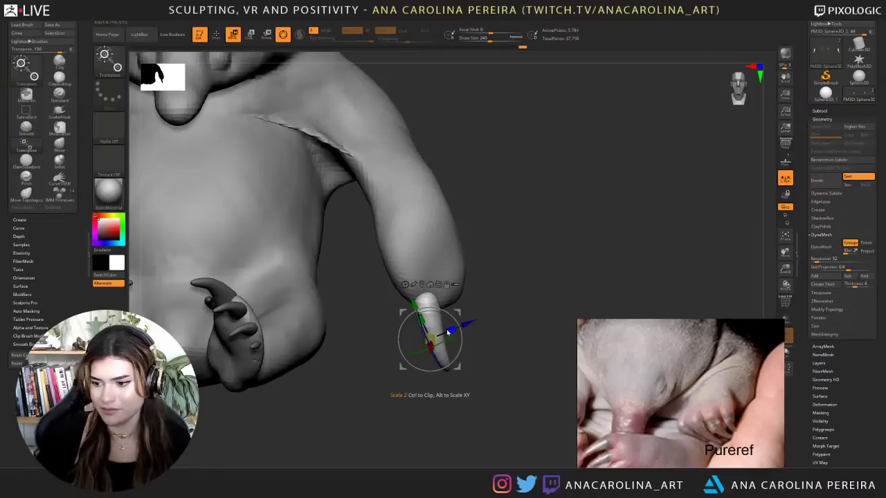
left_click_drag(514, 244, 459, 248)
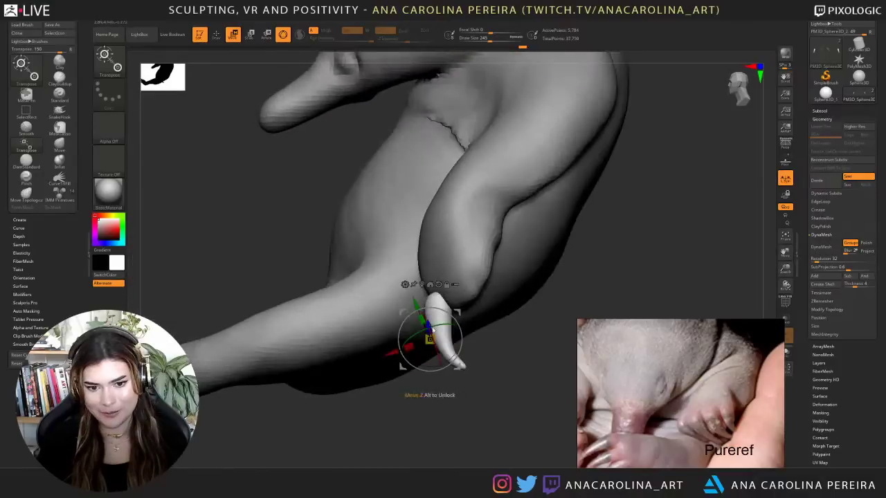
left_click_drag(458, 370, 463, 360)
left_click_drag(479, 394, 510, 382)
- Show the polygroup wireframe and duplicate the hand claw toward the inner side of the forearm's end
left_click(496, 347, "ctrl")
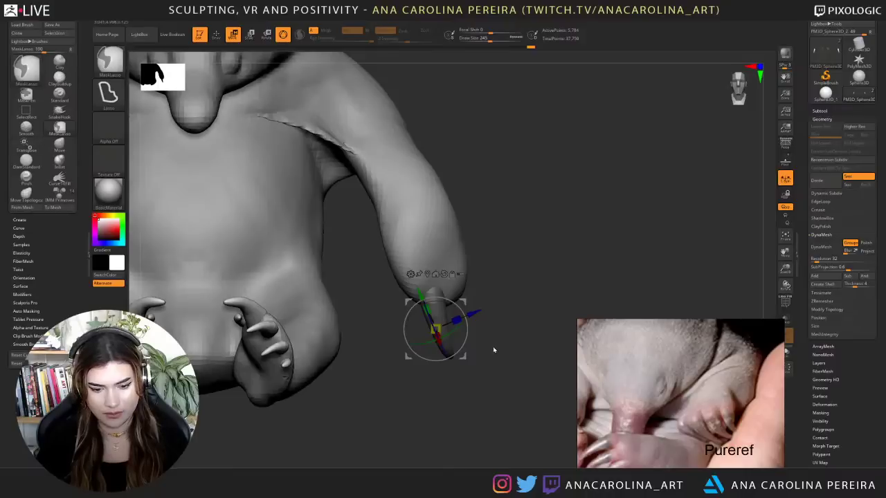
left_click_drag(493, 350, 506, 356, "ctrl")
left_click(785, 307)
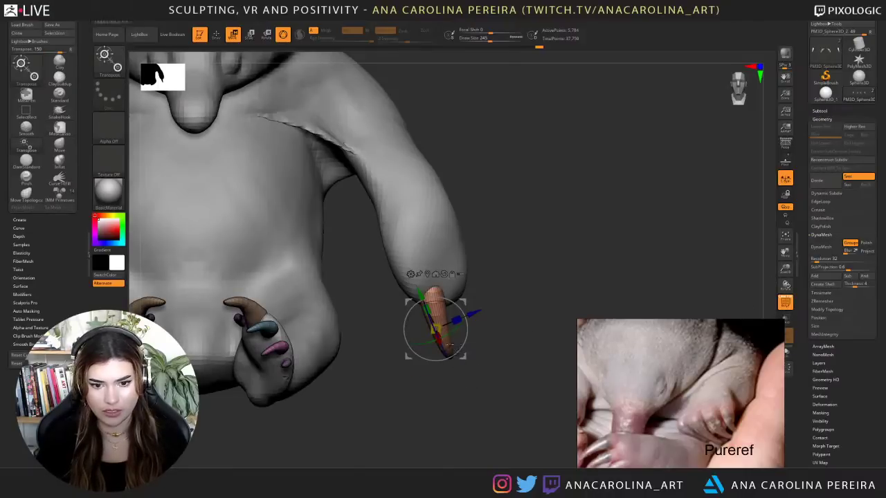
left_click(437, 291, "alt")
left_click_drag(465, 318, 435, 318, "ctrl")
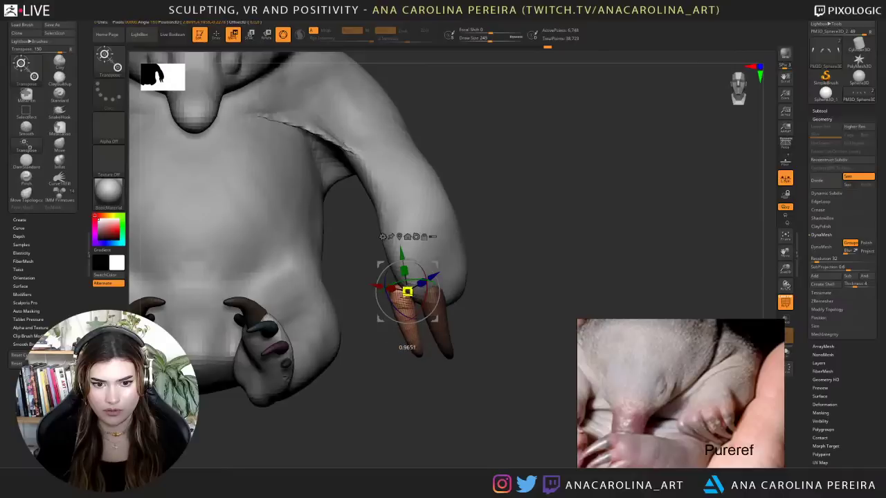
- Rotate and position the inner claw copy so that it sits beside the first claw, checking it from below
mouse_move(435, 319)
left_mouse_down()
mouse_move(438, 309)
mouse_move(468, 321)
mouse_move(468, 331)
left_mouse_up()
left_click(425, 345, "ctrl")
left_click_drag(416, 357, 417, 357)
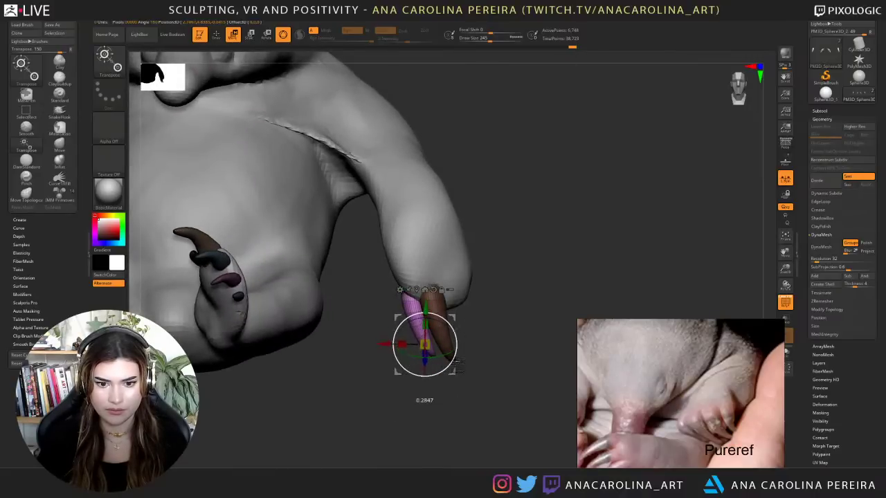
mouse_move(467, 365)
left_mouse_down()
mouse_move(496, 300)
mouse_move(463, 376)
left_mouse_up()
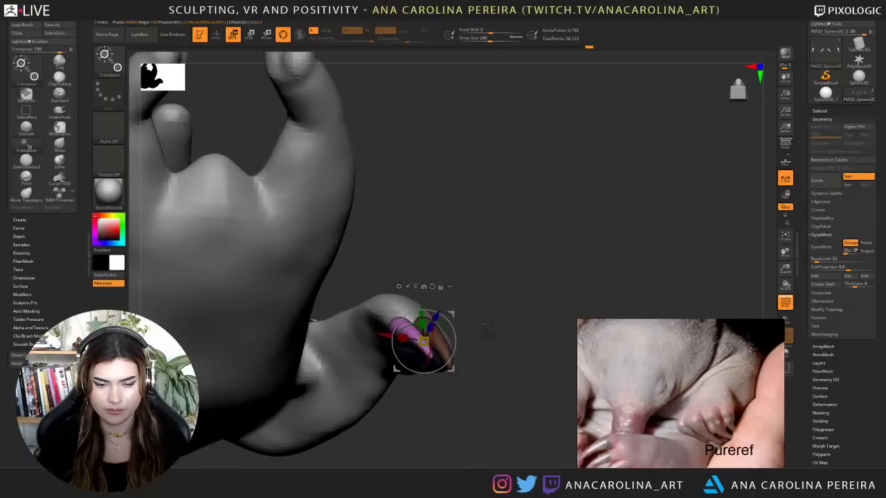
left_click_drag(486, 324, 503, 387, "shift")
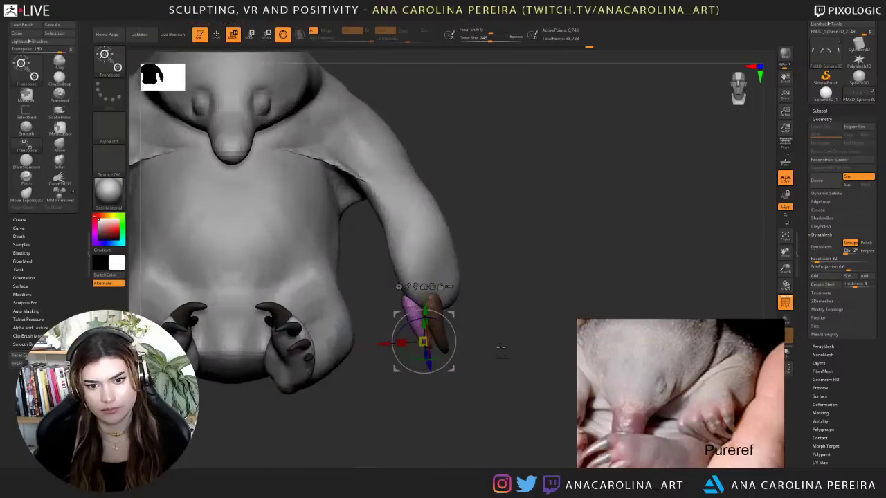
- Duplicate a third claw to the outer side of the hand, give it its own polygroup and fit it beside the middle claw
left_click_drag(501, 351, 516, 340, "alt")
key("ctrl+w")
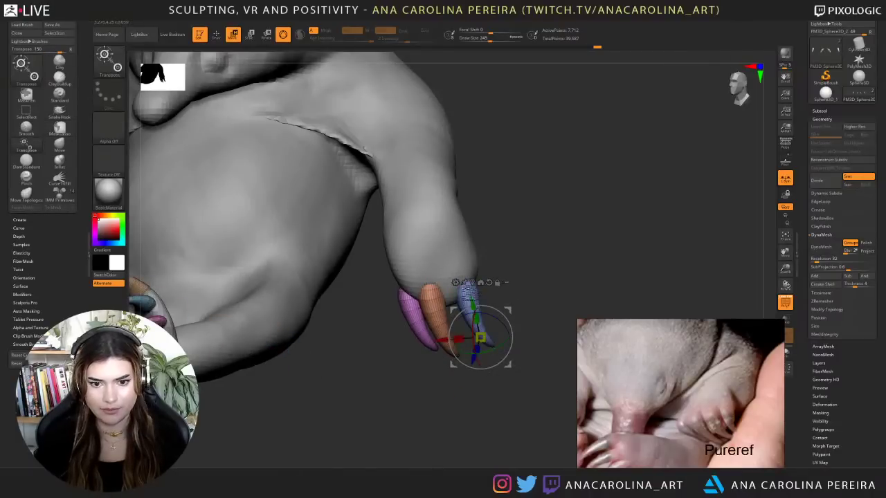
left_click(472, 297, "ctrl")
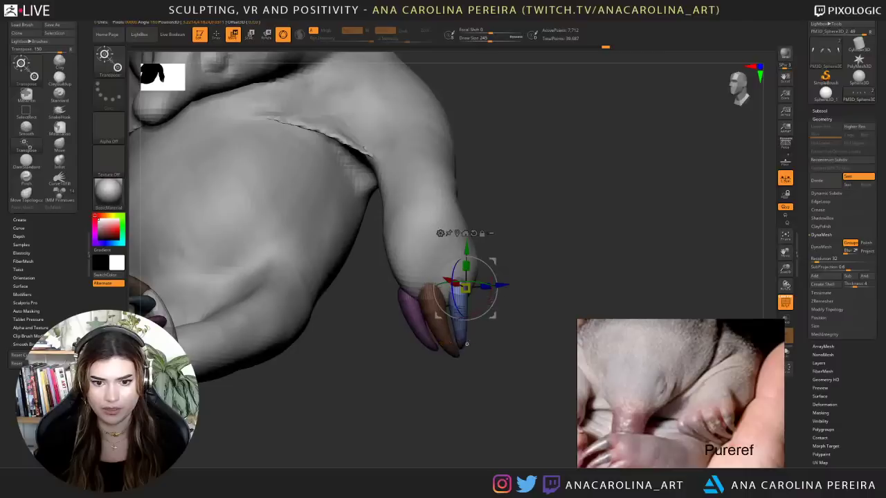
left_click_drag(463, 302, 463, 304)
left_click_drag(520, 331, 492, 311)
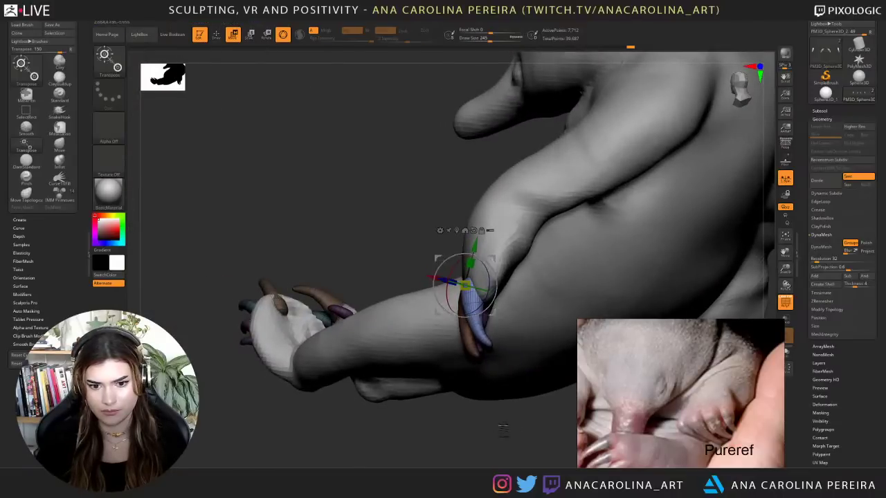
mouse_move(503, 429)
left_mouse_down()
mouse_move(539, 437)
mouse_move(530, 424)
mouse_move(526, 431)
mouse_move(506, 383)
mouse_move(518, 395)
mouse_move(524, 378)
mouse_move(514, 415)
mouse_move(500, 402)
mouse_move(523, 396)
left_mouse_up()
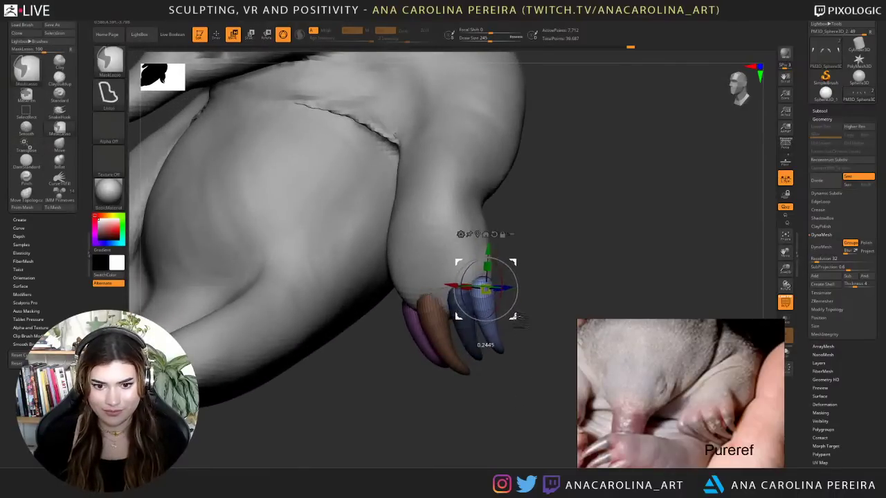
- Duplicate a fourth claw at the hand's outer edge and assign it a separate polygroup
left_click_drag(518, 319, 519, 320, "ctrl")
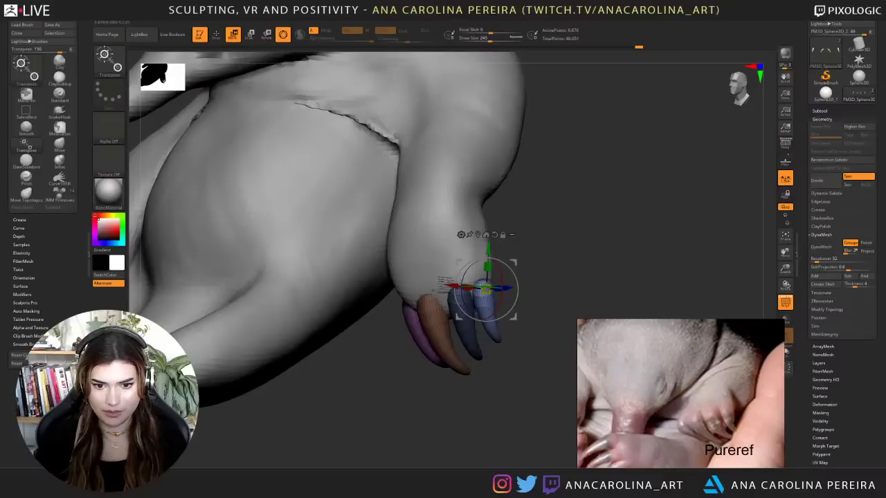
left_click(519, 376, "ctrl")
key("ctrl+w")
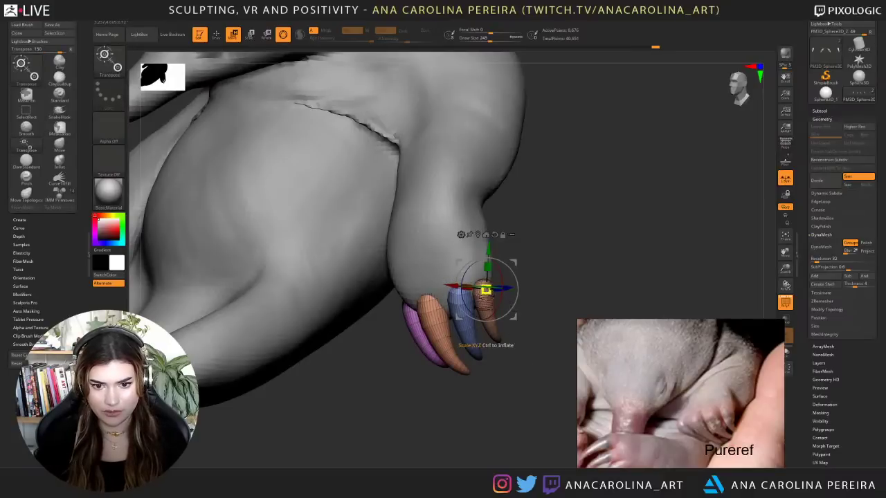
- Isolate the fourth claw with a mask, then move and rotate it against the outer edge of the hand
left_click(483, 305, "ctrl")
left_click_drag(559, 302, 619, 315)
left_click_drag(514, 316, 516, 323)
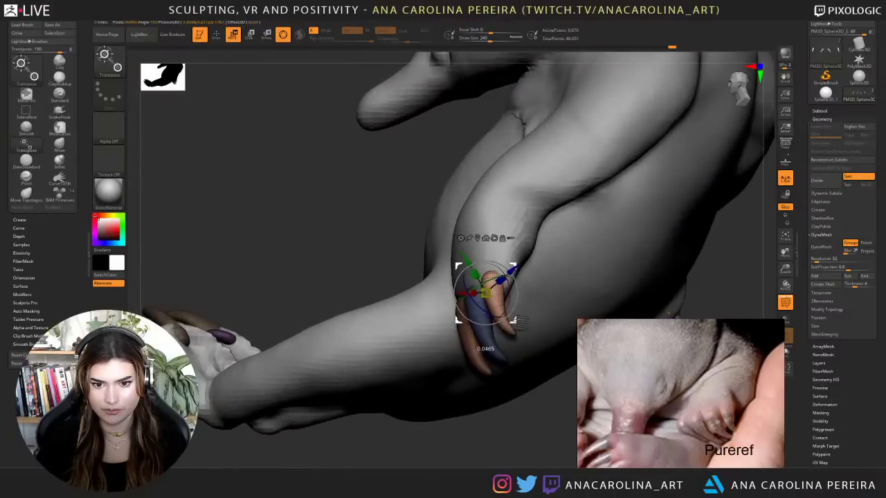
left_click_drag(569, 359, 515, 348)
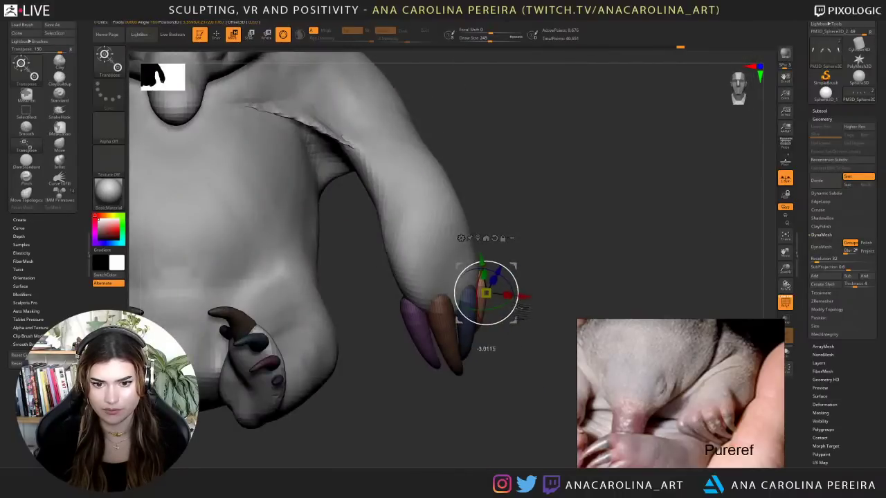
- Return to the Move brush and clear the mask from all the claws
key("b")
key("m")
key("v")
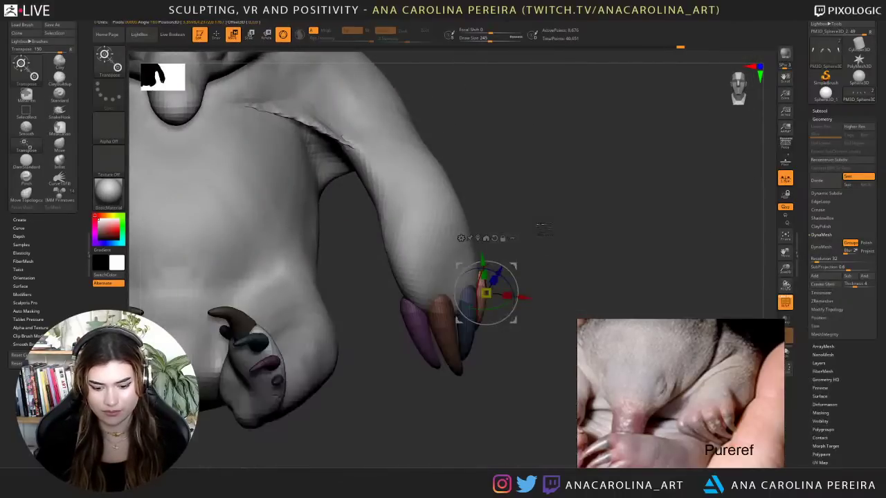
mouse_move(519, 258)
left_mouse_down()
mouse_move(490, 302)
mouse_move(483, 294)
mouse_move(442, 296)
mouse_move(476, 280)
mouse_move(536, 300)
mouse_move(508, 223)
left_mouse_up()
left_click_drag(559, 182, 545, 208, "alt")
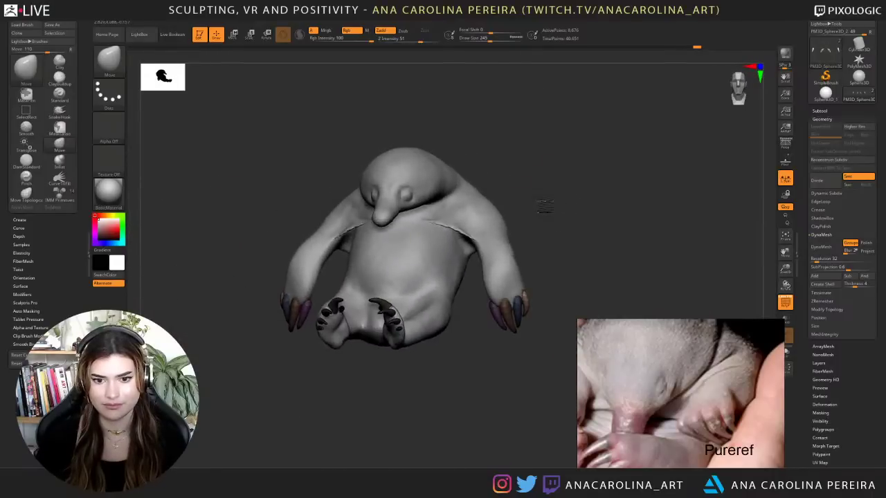
mouse_move(560, 237)
left_mouse_down("shift")
mouse_move(567, 234)
mouse_move(552, 239)
left_mouse_up("shift")
left_click_drag(519, 348, 524, 351, "ctrl")
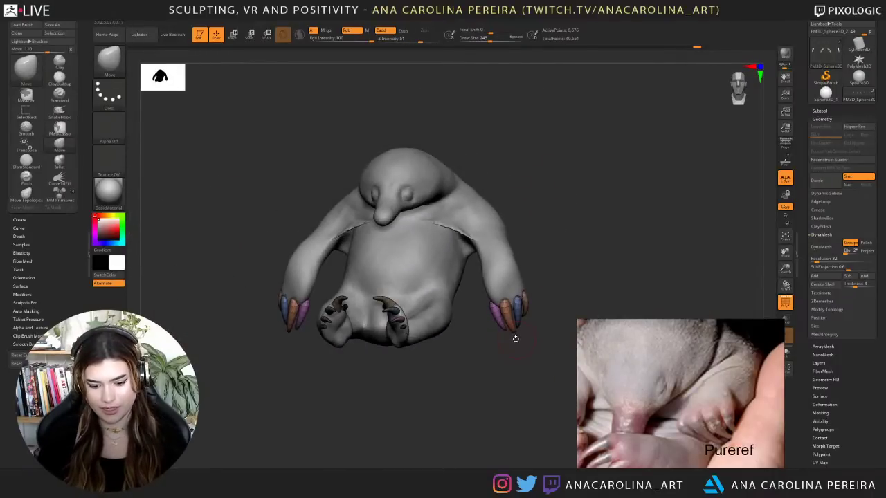
- Adjust the hand claws' shape and spread with the Move Topological brush at a draw size of 344
key("t")
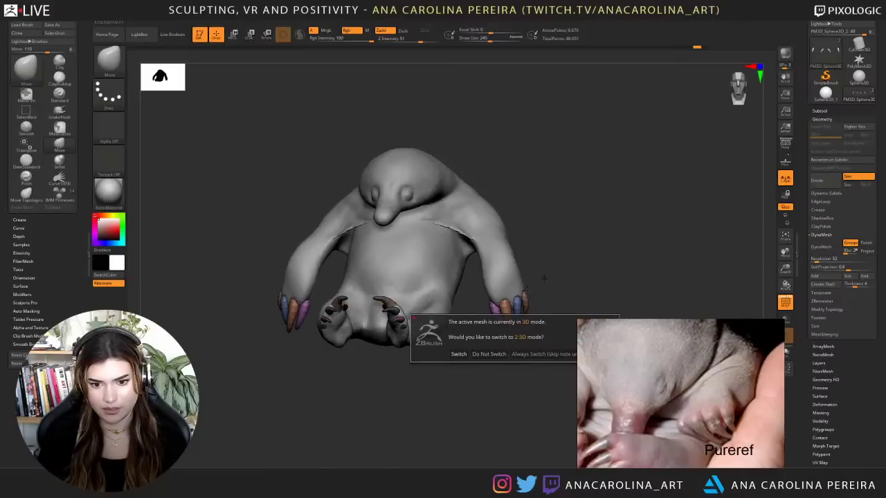
left_click(490, 355)
key("b")
key("m")
key("t")
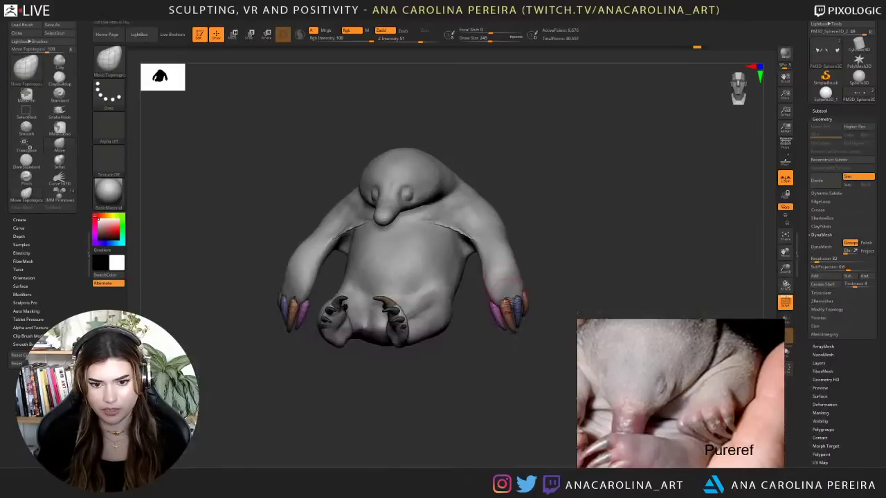
key("space")
mouse_move(522, 344)
left_mouse_down()
mouse_move(485, 366)
mouse_move(511, 367)
left_mouse_up()
mouse_move(547, 297)
left_mouse_down("alt")
mouse_move(544, 318)
mouse_move(514, 315)
mouse_move(517, 322)
left_mouse_up("alt")
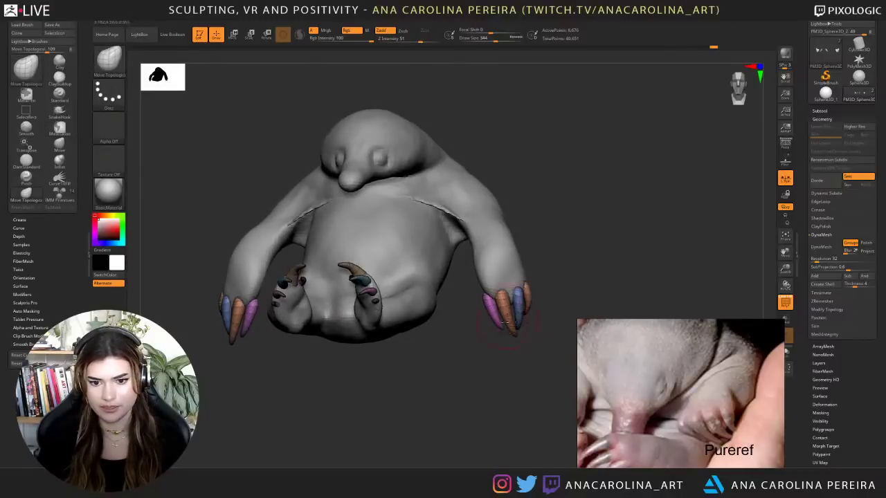
left_click_drag(505, 323, 503, 326)
left_click_drag(494, 338, 503, 333)
- Smooth and refine the hand claws from the back and side views
left_click_drag(558, 293, 504, 312)
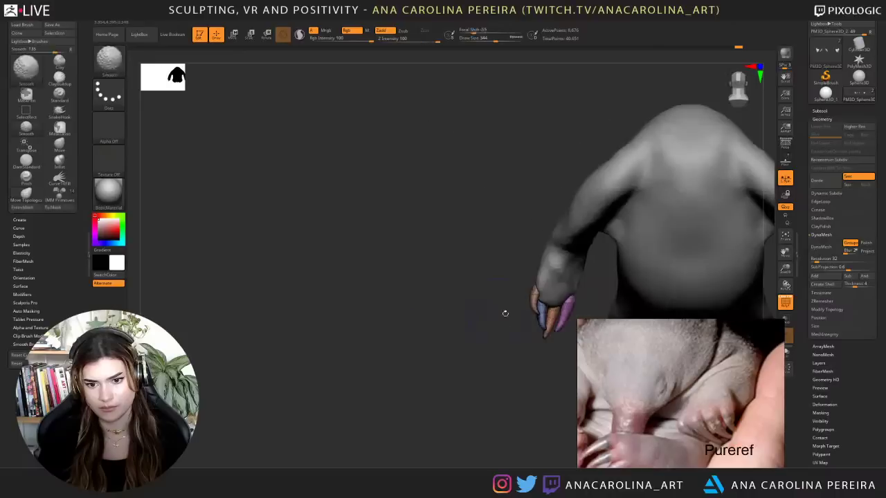
right_click_drag(542, 310, 527, 328)
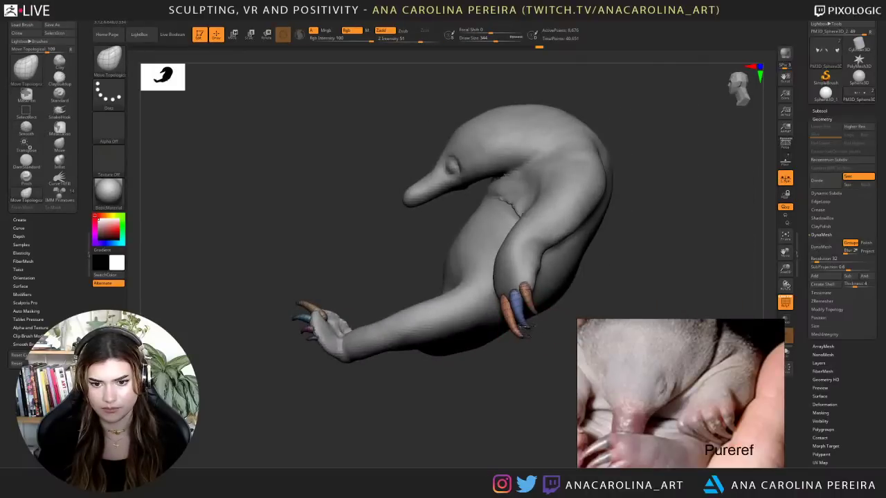
mouse_move(525, 343)
left_mouse_down()
mouse_move(554, 353)
mouse_move(536, 361)
mouse_move(547, 325)
mouse_move(561, 376)
mouse_move(628, 356)
mouse_move(602, 299)
left_mouse_up()
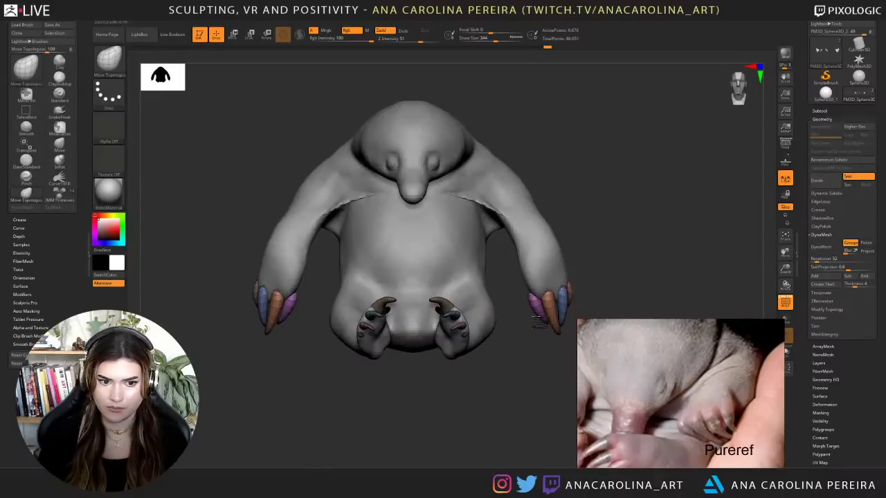
- Fine-tune the shape and spread of the hand claws with the Move Topological brush at a draw size of 324
mouse_move(568, 328)
left_mouse_down()
mouse_move(550, 309)
mouse_move(545, 320)
mouse_move(568, 315)
mouse_move(563, 351)
mouse_move(543, 303)
left_mouse_up()
mouse_move(563, 319)
left_mouse_down()
mouse_move(553, 318)
mouse_move(628, 308)
left_mouse_up()
key("space")
key("space")
left_click_drag(530, 301, 538, 301)
right_click_drag(577, 263, 617, 288, "ctrl")
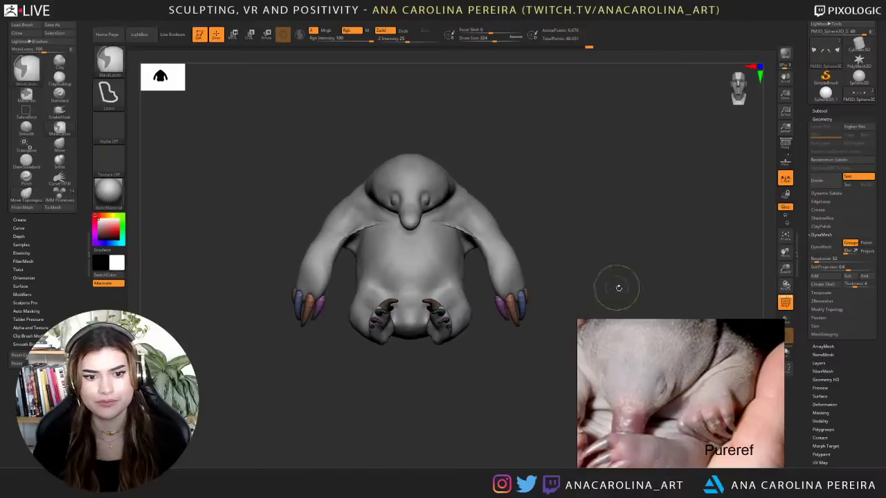
- Turn off the polyframe display and review the front claws from the front and both sides
left_click(786, 302)
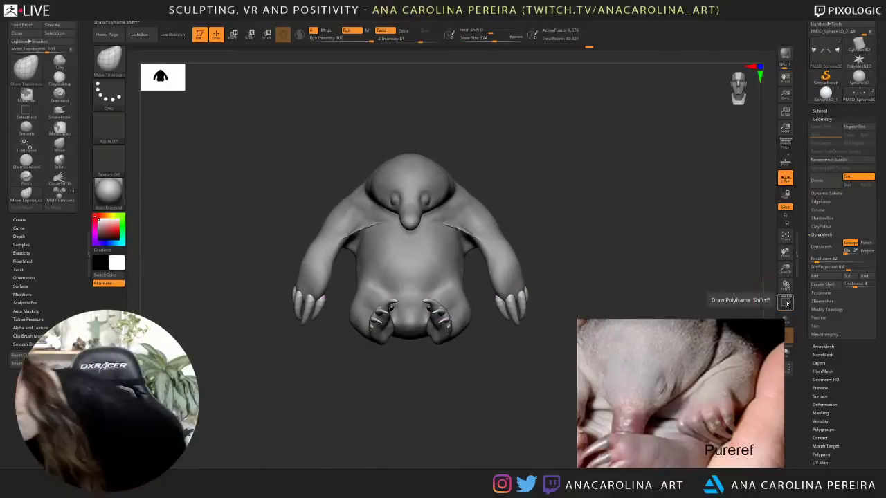
left_click_drag(513, 198, 548, 205)
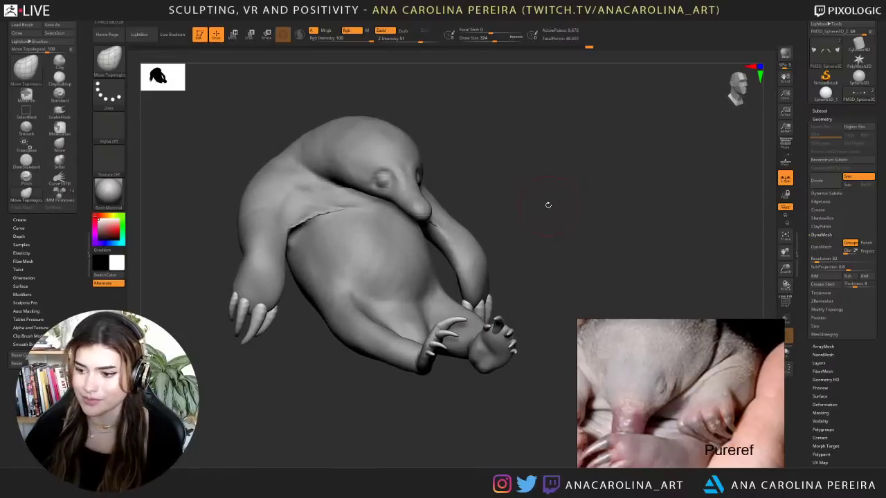
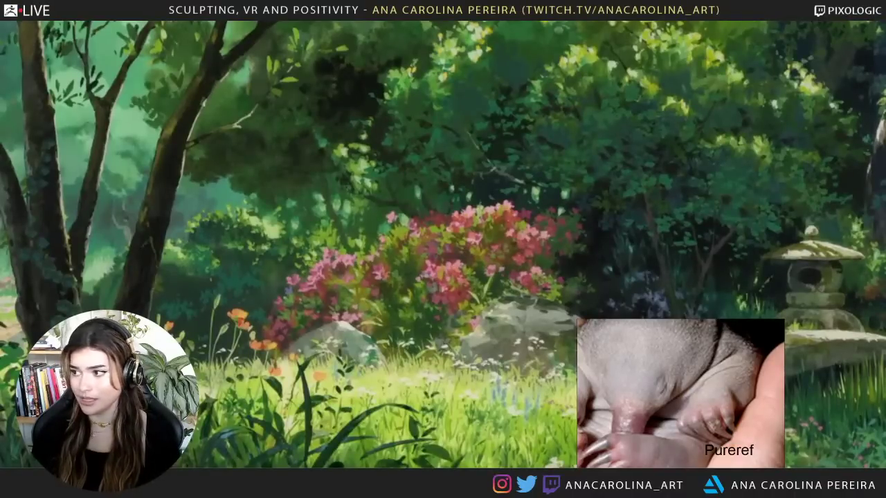
left_click(546, 121)
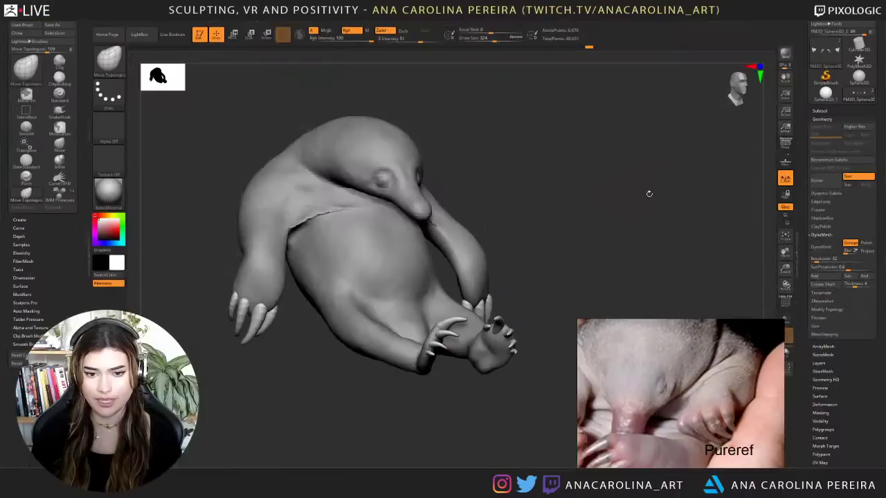
left_click_drag(649, 194, 633, 193, "shift")
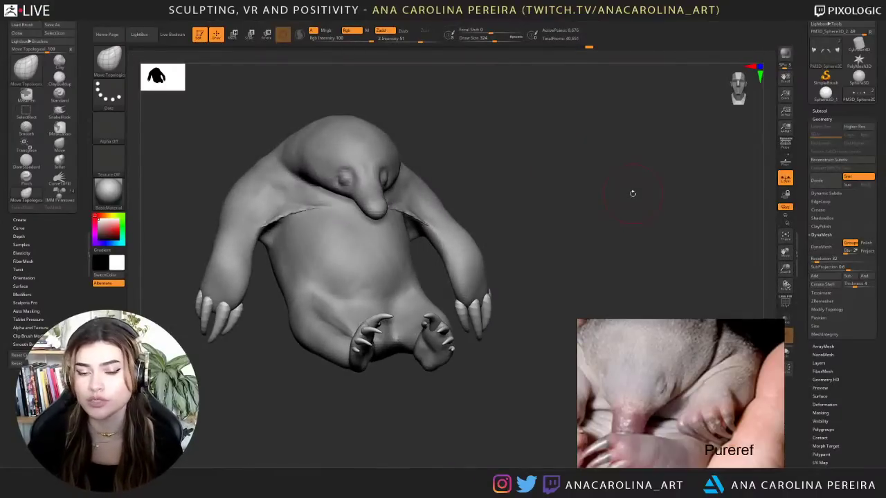
left_click_drag(508, 208, 457, 214)
left_click_drag(522, 249, 552, 250, "alt")
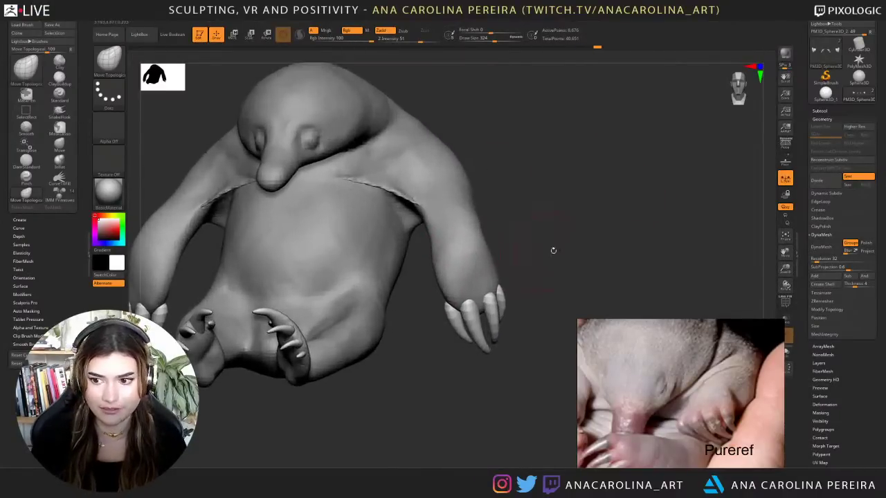
- Select the body subtool and reshape the forearms and hands around the claws with the Move brush, undoing the last adjustment
left_click(452, 239, "alt")
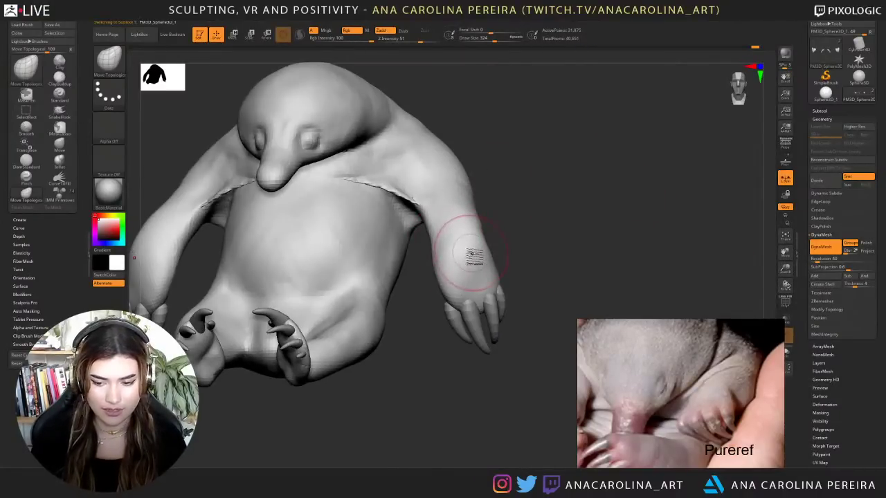
key("b")
key("m")
key("v")
mouse_move(490, 256)
left_mouse_down()
mouse_move(495, 269)
mouse_move(535, 267)
left_mouse_up()
left_click_drag(464, 300, 451, 301)
left_click_drag(517, 284, 453, 284)
mouse_move(514, 287)
left_mouse_down()
mouse_move(504, 289)
mouse_move(499, 267)
mouse_move(481, 270)
mouse_move(476, 283)
left_mouse_up()
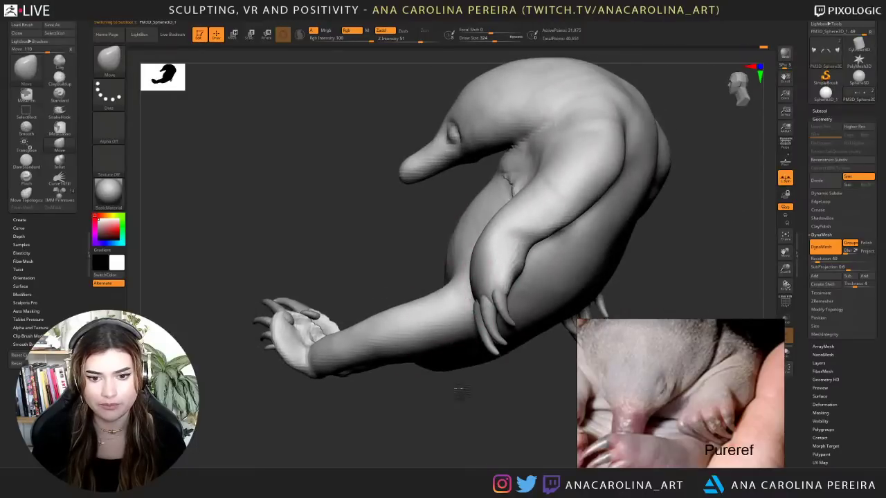
mouse_move(510, 392)
left_mouse_down()
mouse_move(487, 401)
mouse_move(527, 389)
mouse_move(534, 361)
mouse_move(545, 384)
left_mouse_up()
key("ctrl+z")
mouse_move(505, 415)
left_mouse_down()
mouse_move(561, 440)
mouse_move(492, 356)
mouse_move(536, 354)
left_mouse_up()
left_click_drag(536, 354, 497, 400, "alt")
- Build up the fingers and knuckles over the bases of the hand claws with the ClayBuildup brush
key("b")
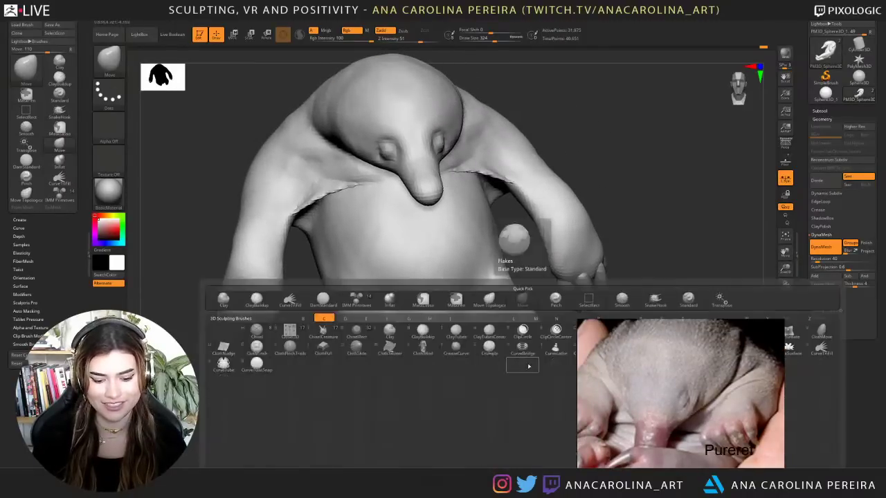
key("c")
key("b")
key("space")
left_click_drag(639, 243, 631, 241, "shift")
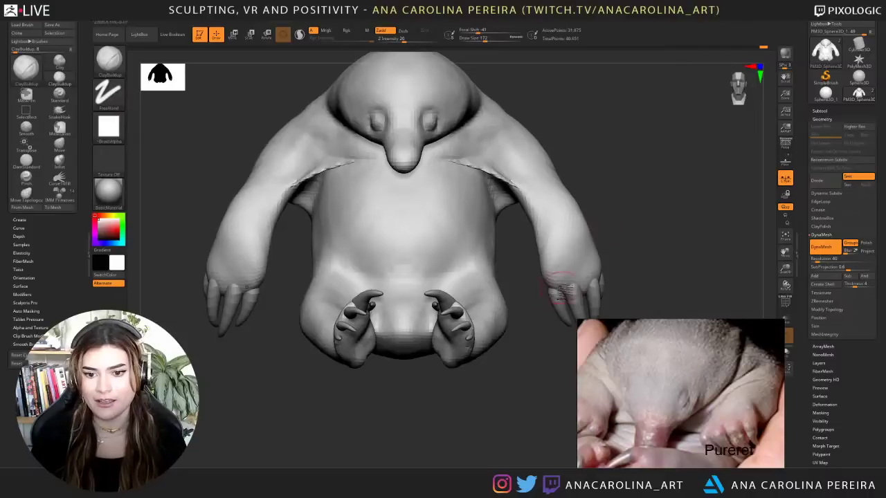
mouse_move(565, 288)
left_mouse_down()
mouse_move(574, 290)
mouse_move(584, 270)
mouse_move(606, 279)
mouse_move(579, 273)
left_mouse_up()
key("space")
mouse_move(593, 282)
left_mouse_down()
mouse_move(601, 271)
mouse_move(585, 256)
mouse_move(618, 274)
mouse_move(619, 259)
left_mouse_up()
mouse_move(664, 258)
left_mouse_down()
mouse_move(666, 245)
mouse_move(616, 254)
mouse_move(627, 237)
left_mouse_up()
- Add volume to the forearm and elbow with ClayBuildup at a draw size of 274, working from the side
key("space")
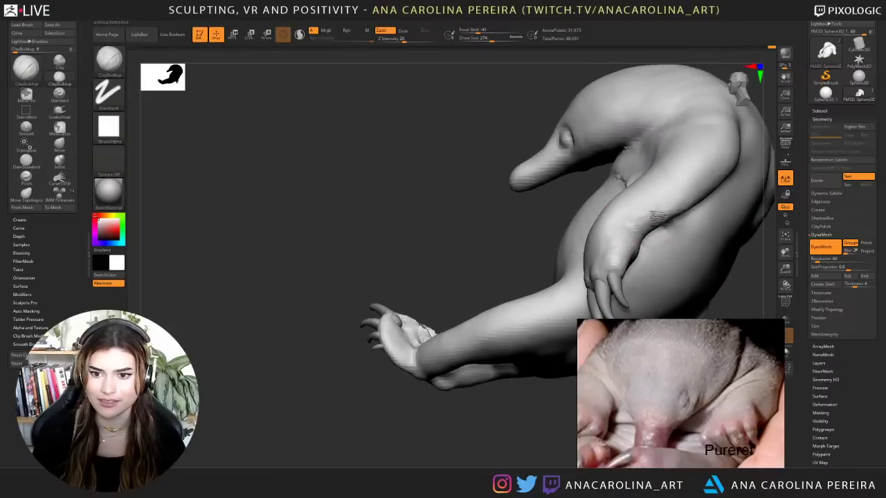
mouse_move(743, 264)
left_mouse_down()
mouse_move(763, 262)
mouse_move(663, 188)
left_mouse_up()
mouse_move(668, 218)
left_mouse_down()
mouse_move(633, 211)
mouse_move(630, 202)
left_mouse_up()
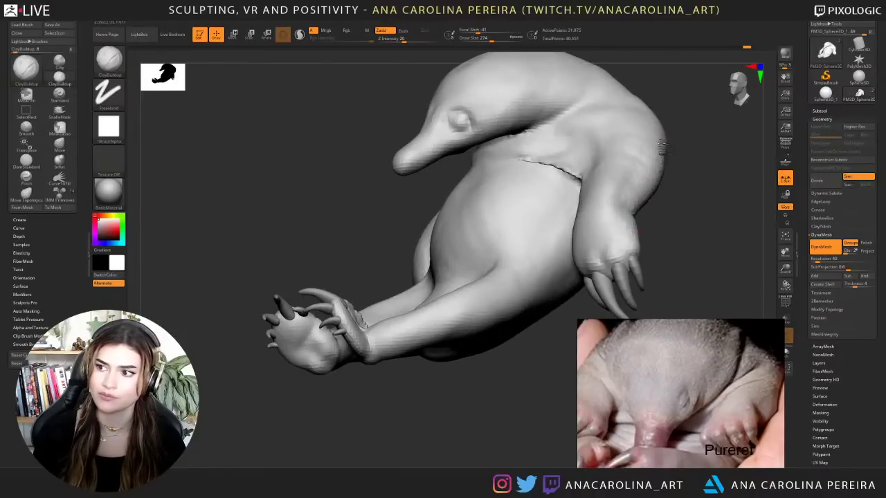
mouse_move(662, 149)
right_mouse_down()
mouse_move(705, 147)
mouse_move(707, 159)
mouse_move(693, 154)
right_mouse_up()
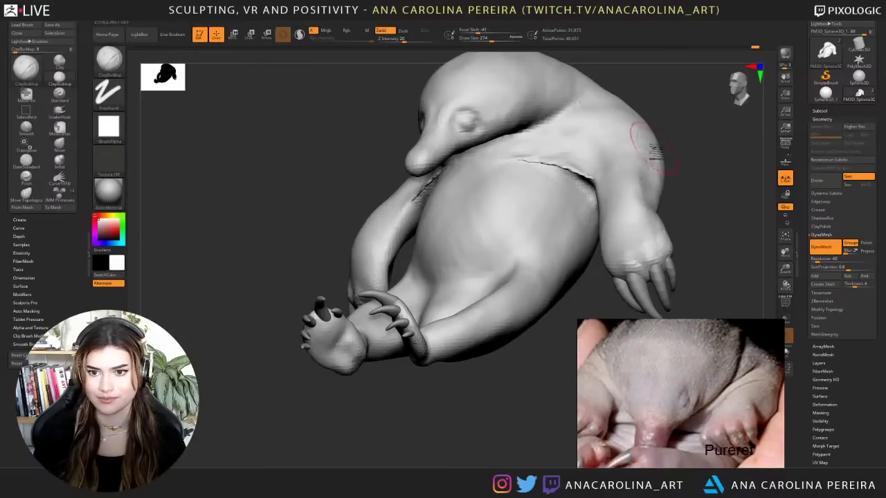
left_click_drag(672, 193, 678, 173)
left_click_drag(678, 173, 623, 186, "alt")
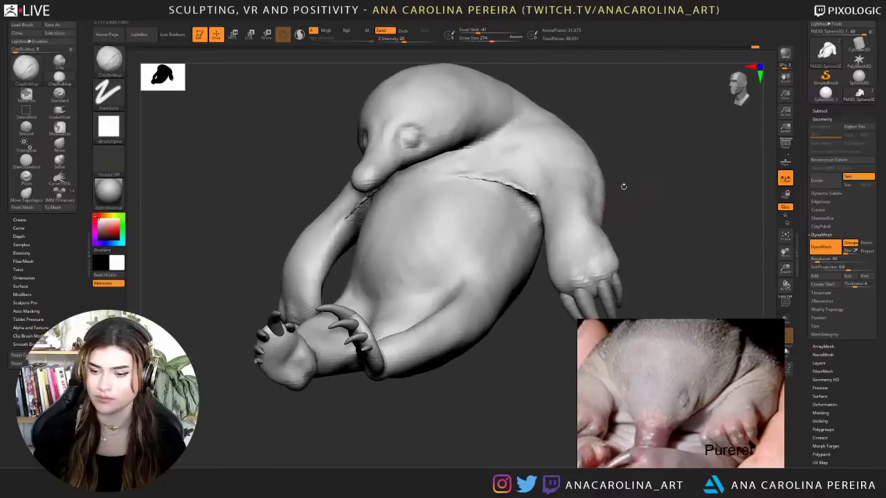
- Fill out the forearm and wrist with broader ClayBuildup strokes at a draw size of 365
key("space")
left_click_drag(587, 230, 593, 232)
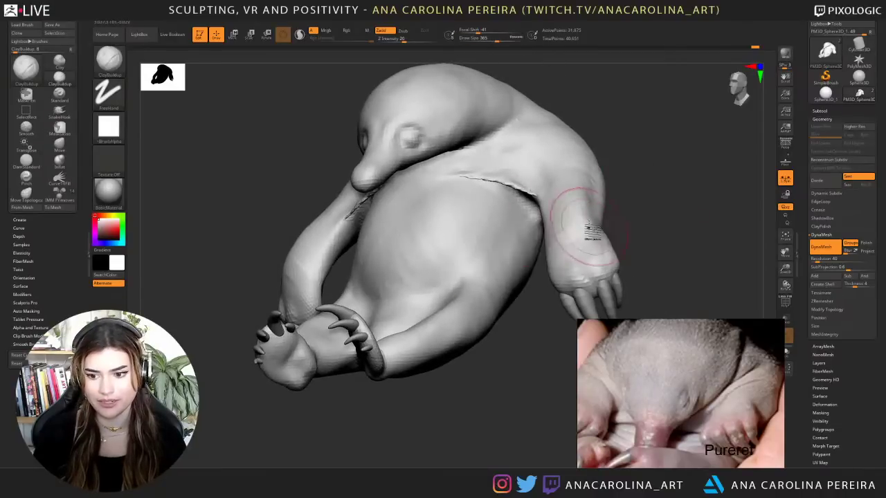
mouse_move(586, 202)
left_mouse_down()
mouse_move(567, 249)
mouse_move(575, 223)
left_mouse_up()
left_click_drag(638, 217, 624, 219)
mouse_move(596, 170)
left_mouse_down()
mouse_move(569, 206)
mouse_move(576, 225)
left_mouse_up()
mouse_move(629, 218)
left_mouse_down()
mouse_move(652, 231)
mouse_move(632, 210)
left_mouse_up()
- Refine the knuckles and the undersides of the hands around the claw bases with a smaller ClayBuildup brush
key("bracketleft")
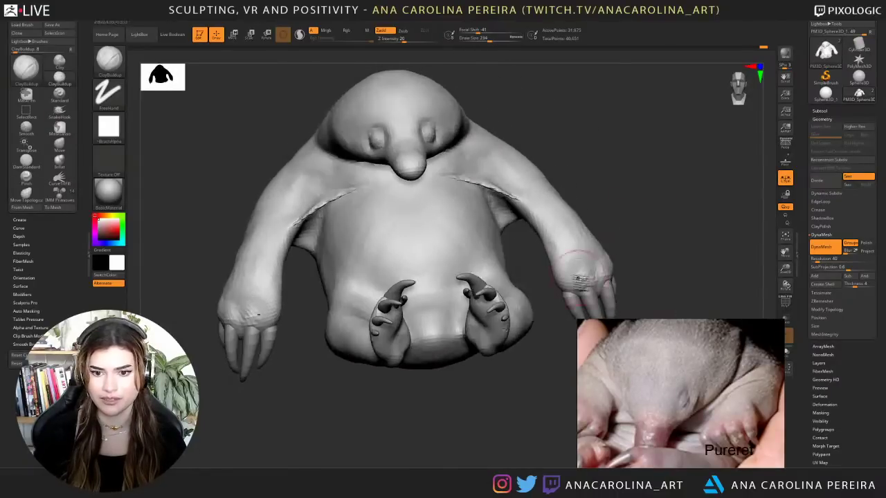
left_click_drag(633, 266, 631, 239)
key("space")
left_click_drag(615, 198, 609, 198)
mouse_move(608, 199)
left_mouse_down()
mouse_move(637, 188)
mouse_move(644, 197)
left_mouse_up()
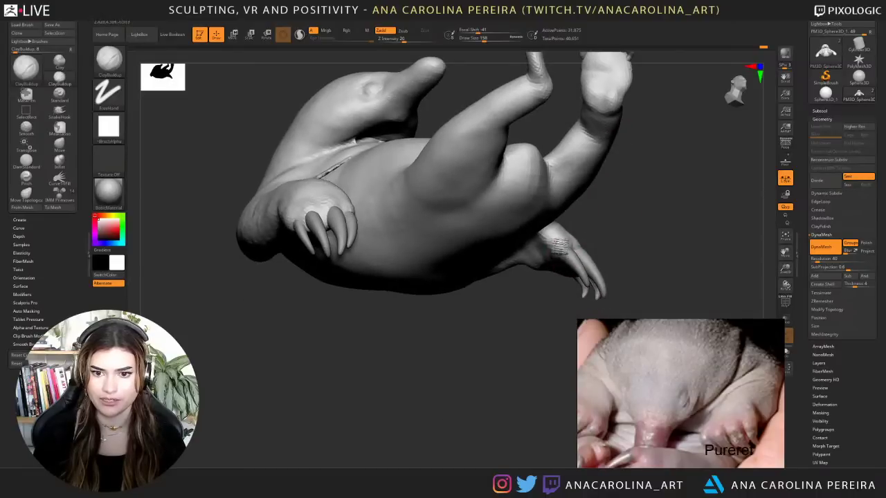
right_click_drag(566, 236, 574, 260)
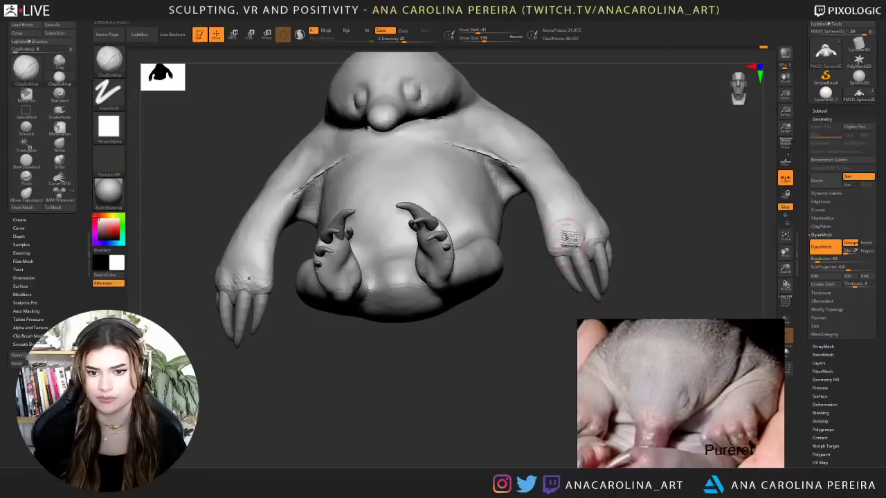
right_click_drag(524, 286, 544, 255)
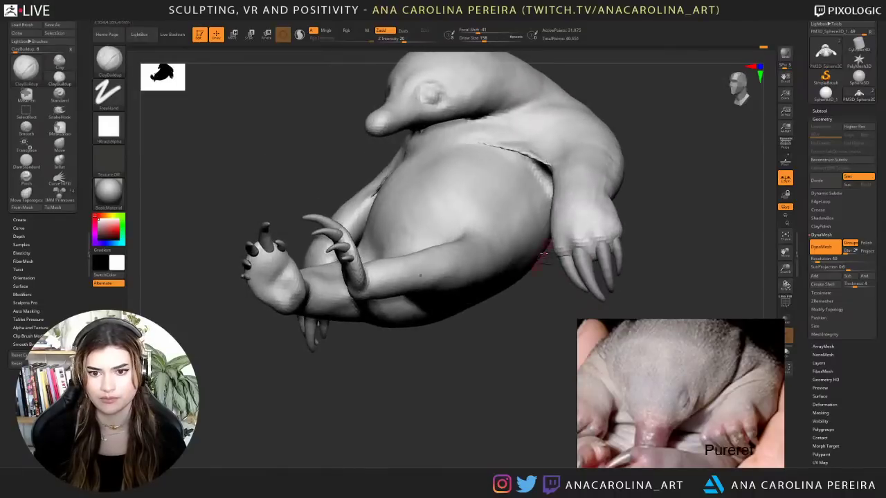
- Build up the backs of the hands with ClayBuildup at a draw size of 251
key("space")
left_click_drag(557, 242, 564, 236)
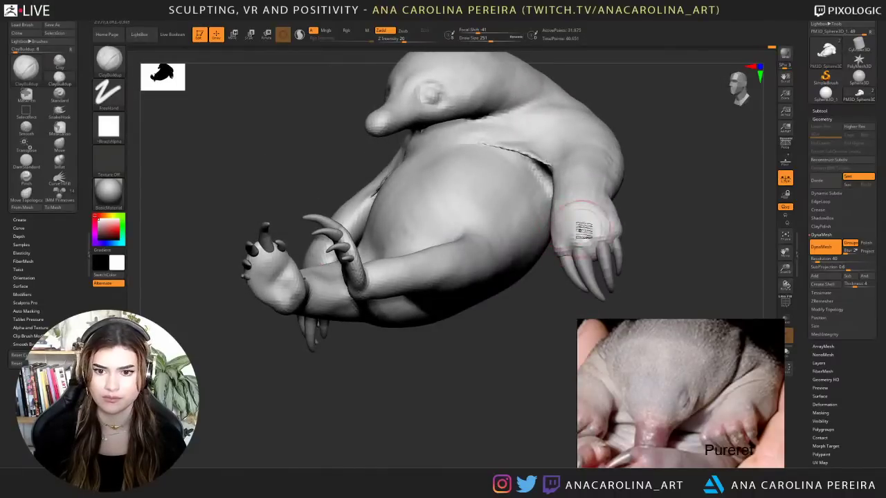
right_click_drag(563, 245, 547, 227)
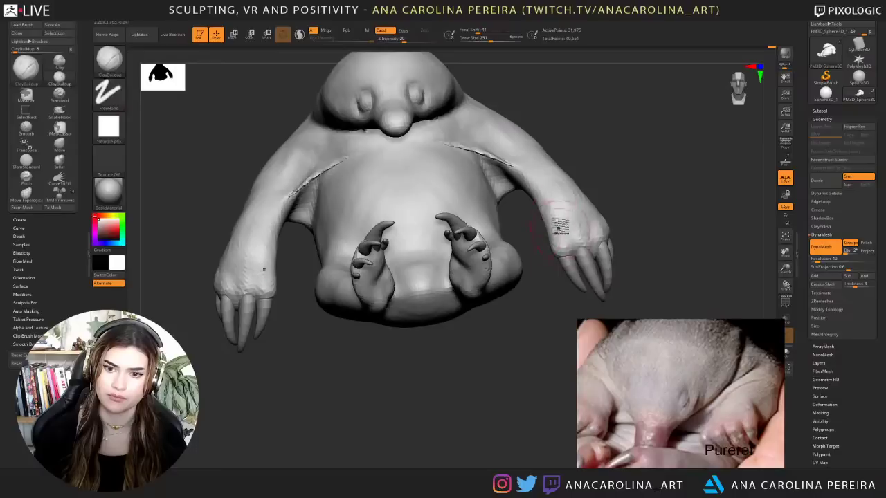
- Enlarge the ClayBuildup brush and shape the outer forearms down to the wrists
right_click_drag(611, 156, 588, 182)
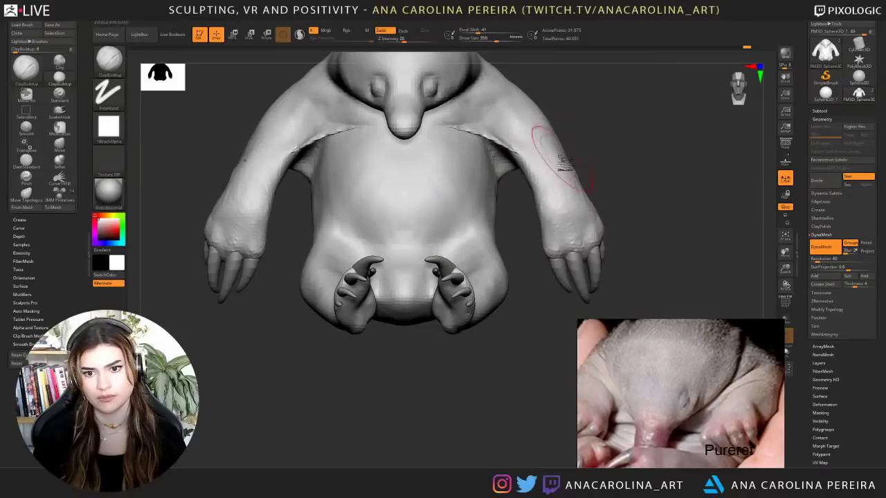
mouse_move(600, 191)
left_mouse_down()
mouse_move(573, 143)
mouse_move(546, 188)
mouse_move(539, 173)
left_mouse_up()
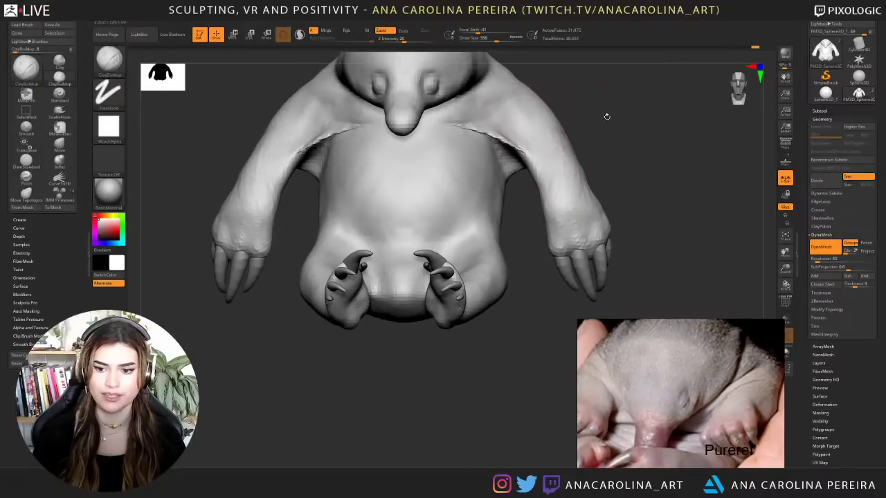
mouse_move(607, 117)
left_mouse_down("alt")
mouse_move(596, 192)
mouse_move(559, 201)
mouse_move(537, 282)
left_mouse_up("alt")
left_click_drag(595, 246, 647, 241)
mouse_move(606, 242)
left_mouse_down("alt")
mouse_move(599, 209)
mouse_move(592, 231)
mouse_move(610, 205)
left_mouse_up("alt")
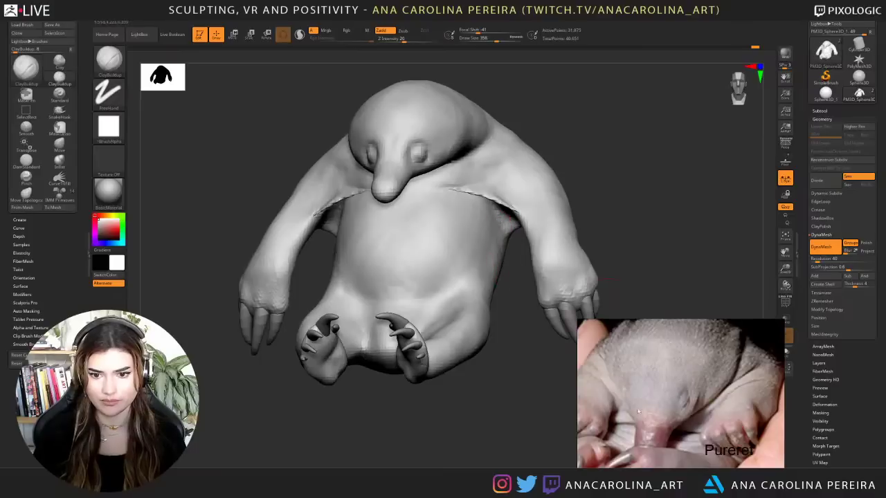
- Switch to the PureRef board and zoom in on the spiny echidna's face to examine its eye
right_click_drag(494, 378, 502, 403)
scroll(689, 432, "down", 5)
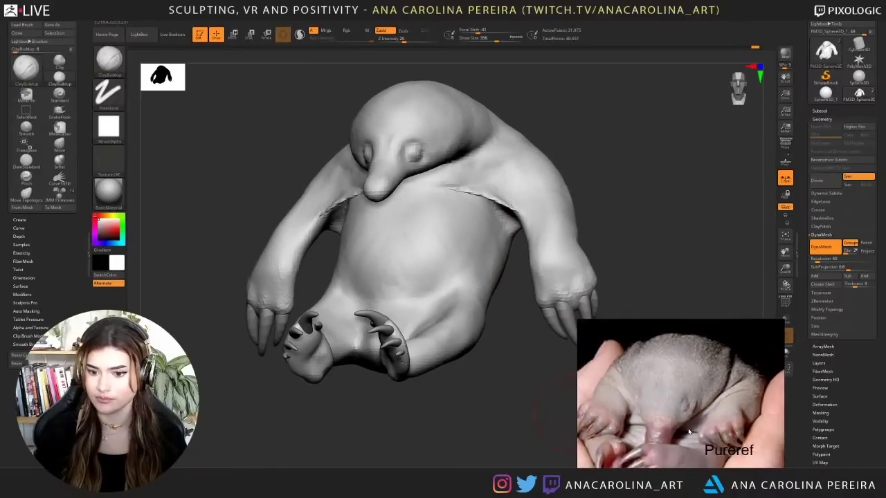
middle_click_drag(721, 432, 623, 428)
middle_click_drag(734, 409, 683, 464)
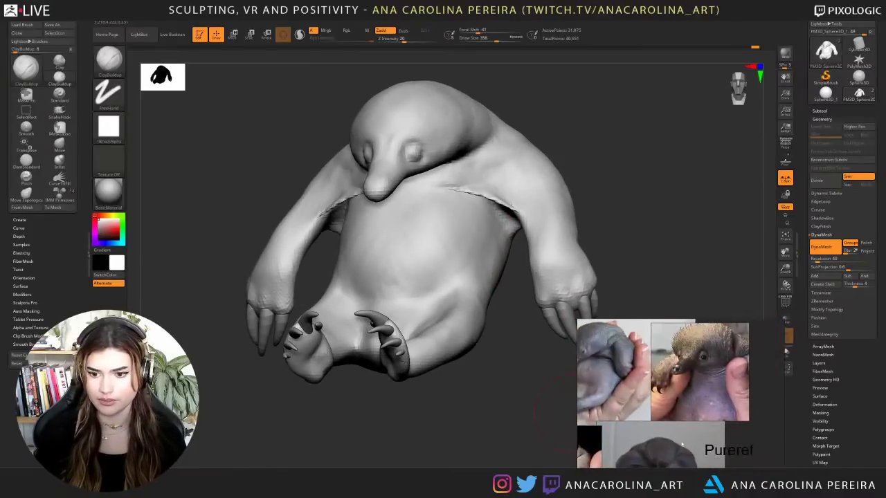
middle_click_drag(722, 365, 720, 397)
scroll(720, 397, "up", 5)
- Sculpt the area around the eyes with ClayBuildup, reducing the draw size to 101
mouse_move(588, 175)
right_mouse_down()
mouse_move(628, 138)
mouse_move(627, 200)
right_mouse_up()
key("s")
left_click_drag(393, 166, 374, 171)
right_click_drag(389, 156, 480, 169, "alt")
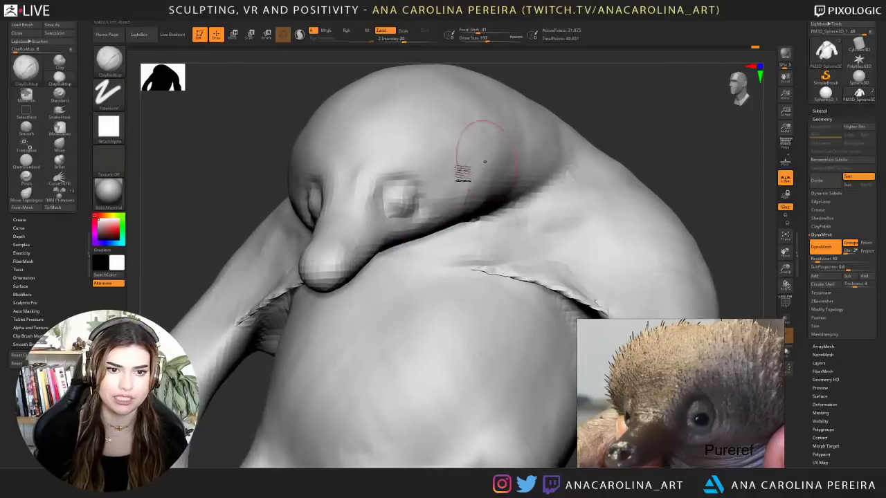
key("space")
left_click_drag(392, 205, 394, 216)
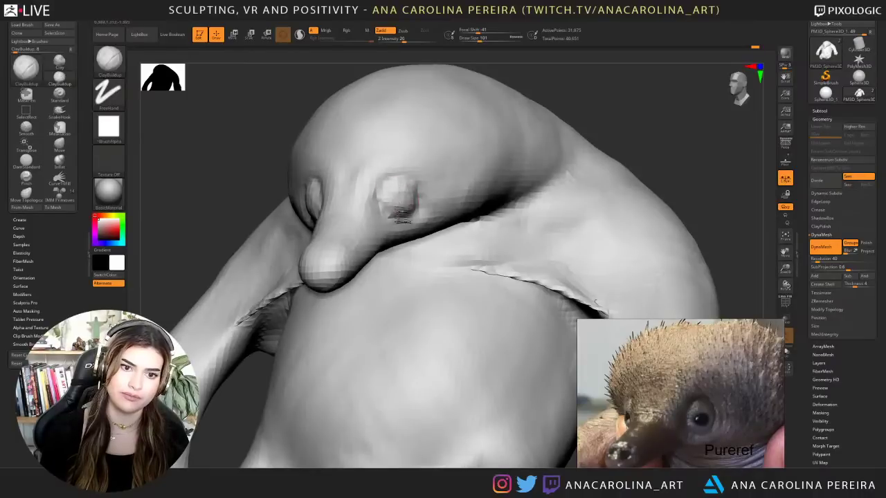
- Lower the Smooth brush's Z Intensity to 22 and soften the forms around the eyes
key("space")
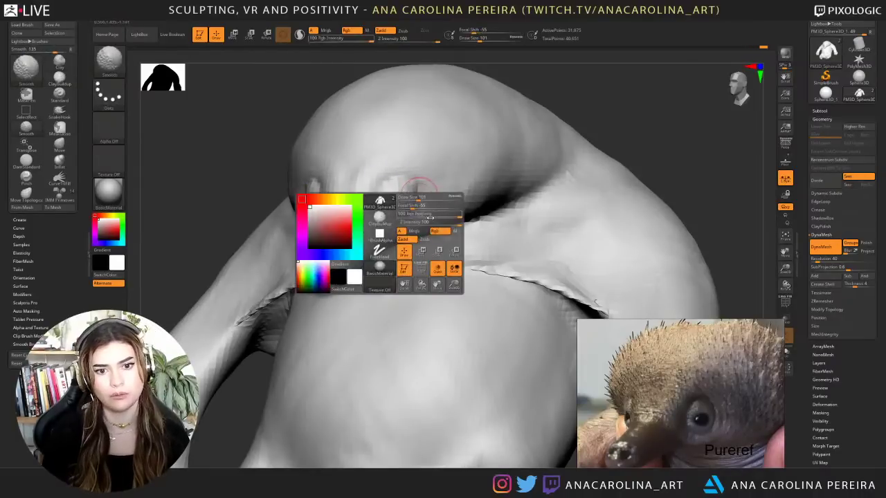
left_click(427, 222)
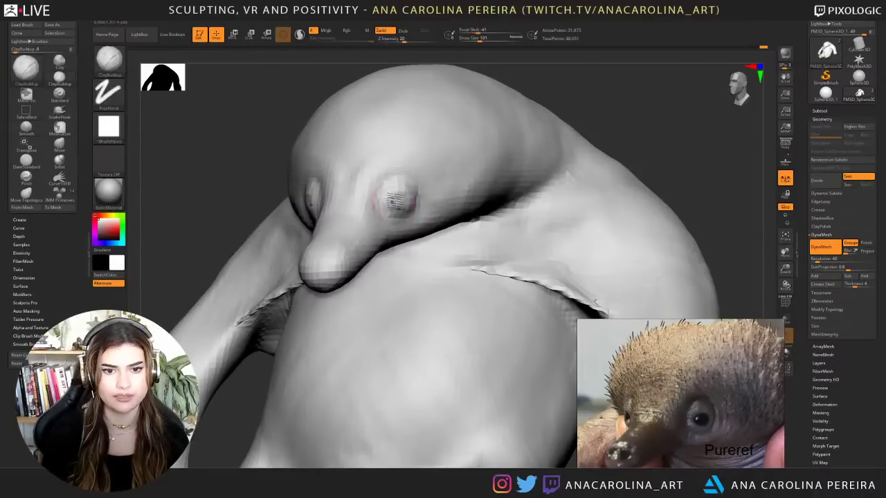
key("shift")
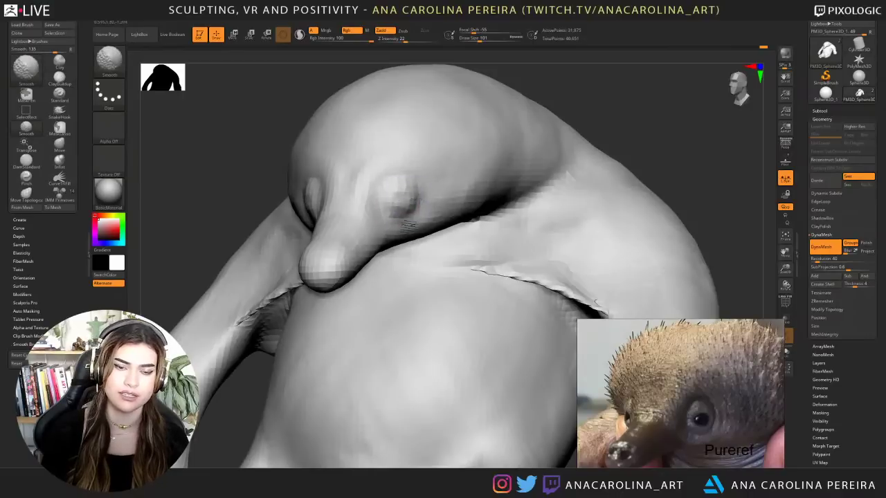
- Carve the eye openings into both eye mounds with the DamStandard brush
key("b")
key("d")
key("s")
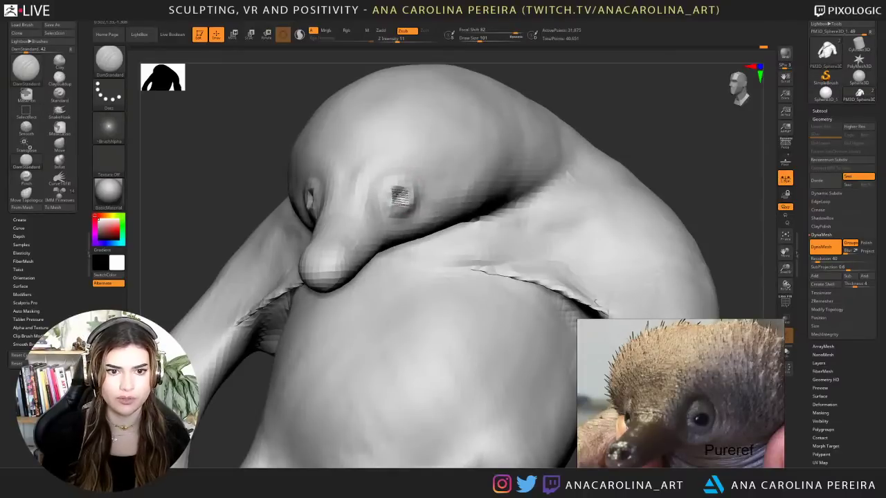
mouse_move(634, 116)
left_mouse_down("alt")
mouse_move(603, 127)
mouse_move(594, 115)
left_mouse_up("alt")
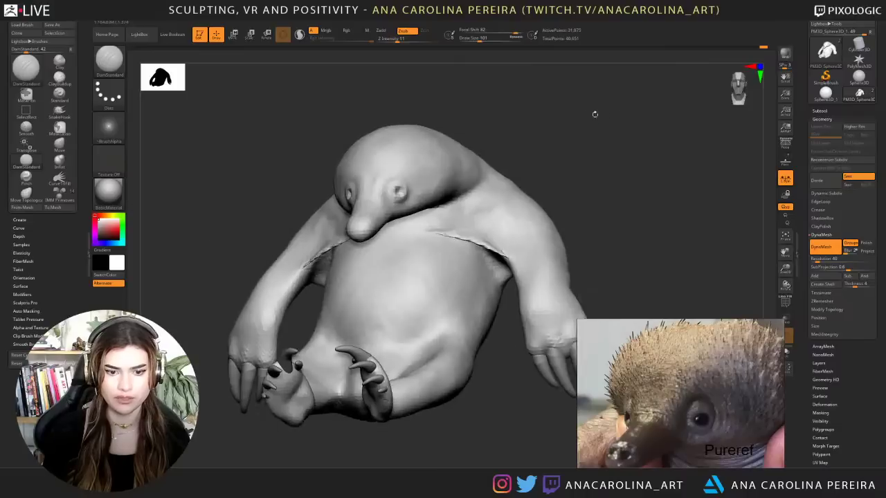
- Insert a mirrored pair of eyeball spheres over the eye openings with the IMM Primitives brush's Insert Sphere
key("b")
key("i")
left_click(478, 213)
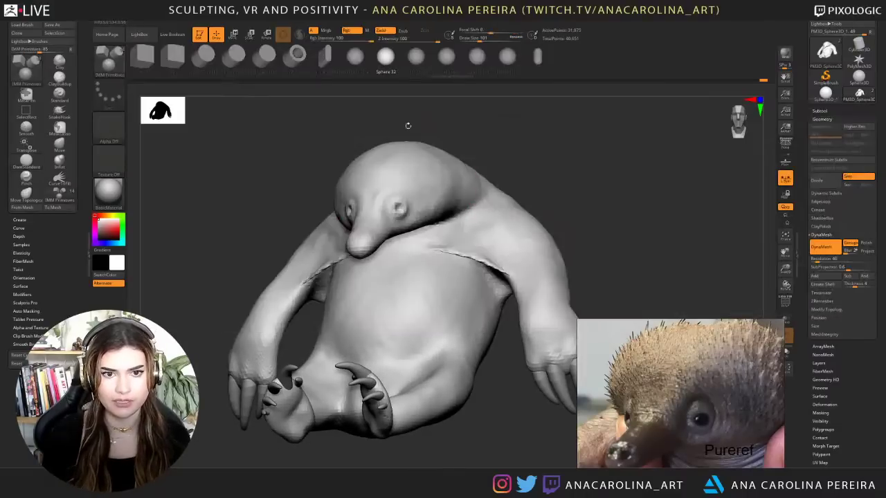
left_click(355, 58)
left_click_drag(494, 106, 479, 162, "alt")
left_click_drag(400, 215, 416, 245)
- Move the inserted spheres into the eye openings with the transform gizmo
key("w")
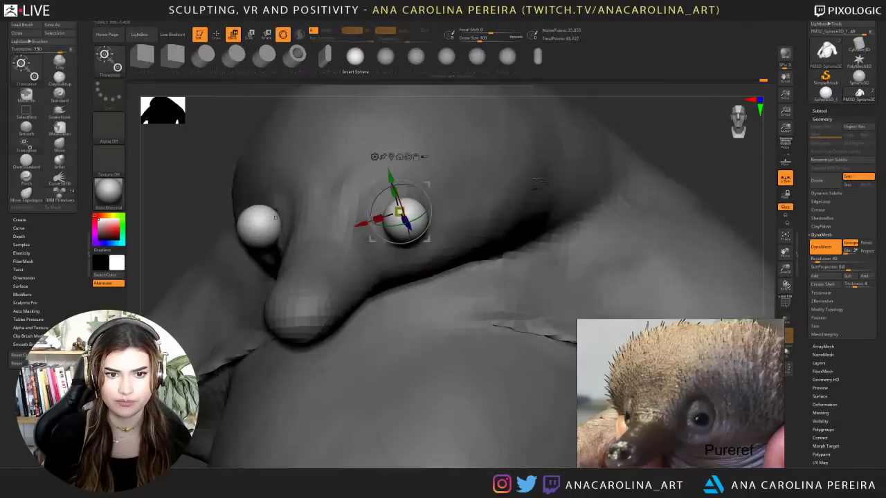
left_click_drag(626, 123, 664, 163)
left_click_drag(417, 244, 400, 215)
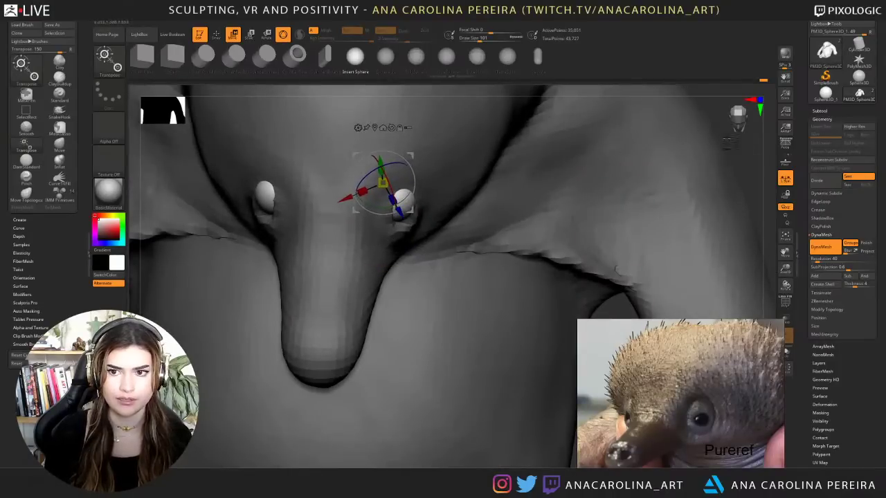
left_click_drag(730, 143, 677, 120)
key("q")
left_click_drag(714, 182, 721, 267)
key("f")
left_click_drag(675, 116, 627, 164)
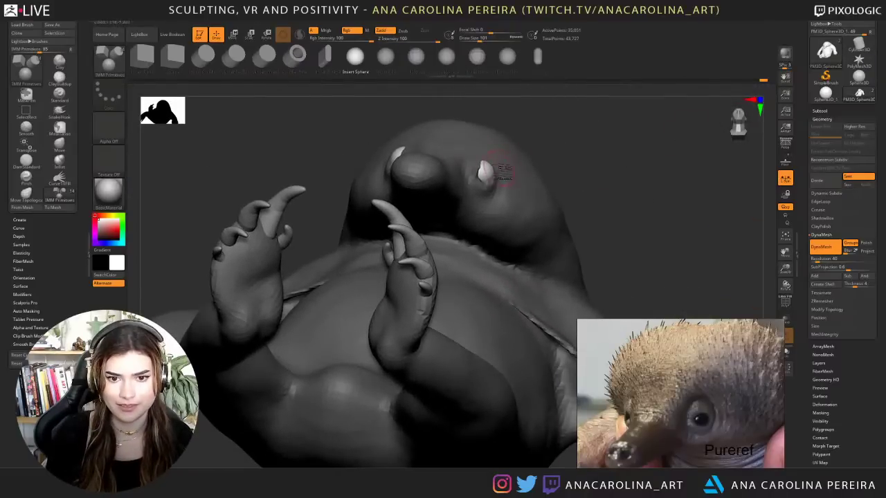
- Fine-tune how the eyeballs sit in their sockets, judging their placement from below, the front and the side
key("w")
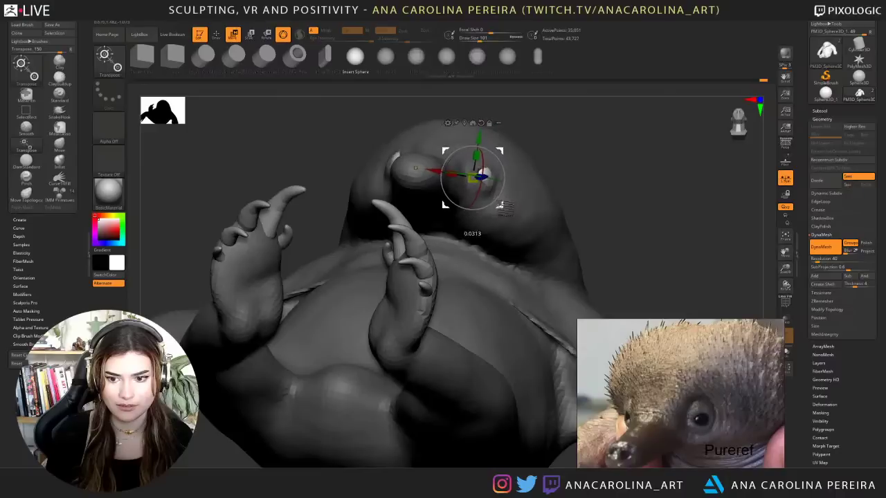
right_click_drag(451, 193, 521, 195)
left_click_drag(477, 176, 475, 180)
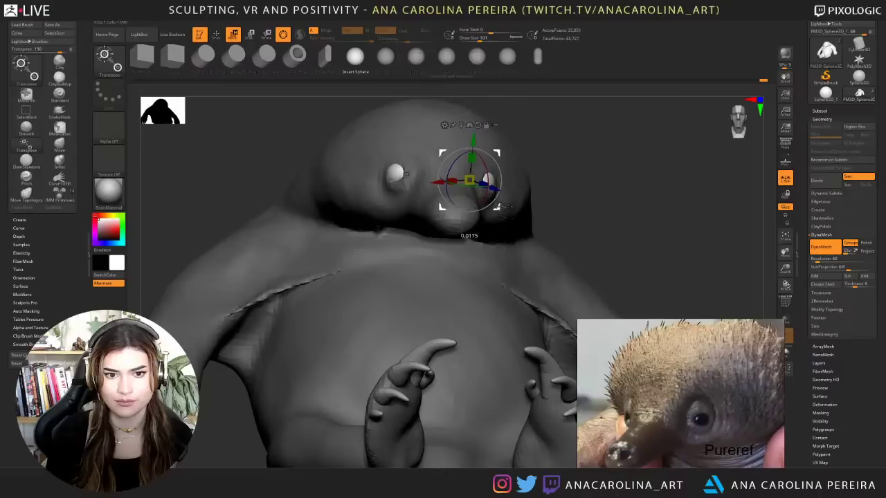
right_click_drag(548, 151, 498, 154)
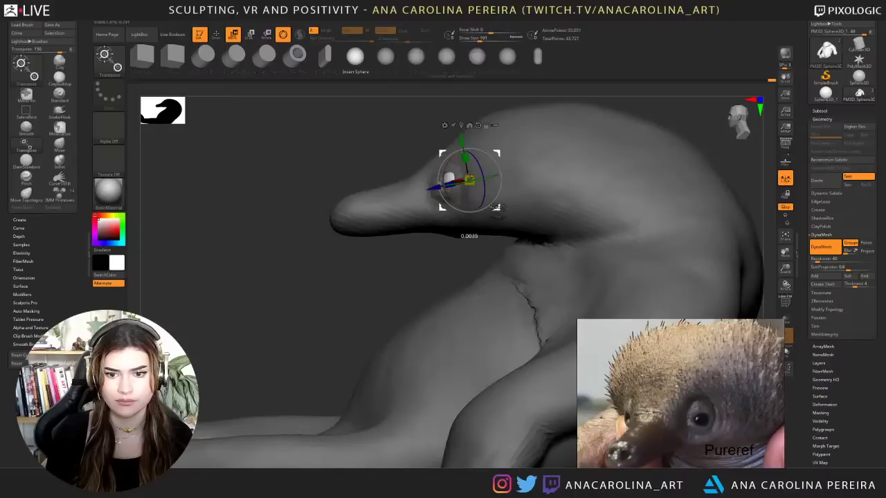
right_click_drag(562, 198, 733, 234)
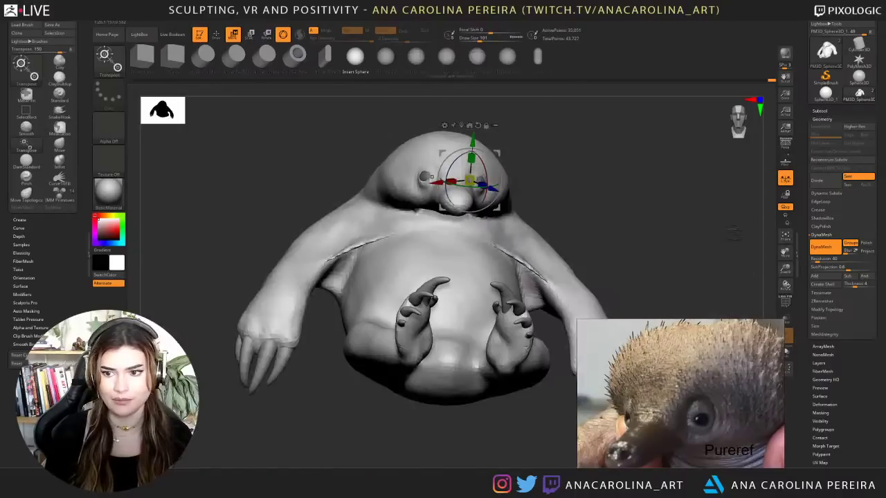
- Separate the eyeballs from the body with Split Unmasked Points and make the body the active subtool
left_click(819, 111)
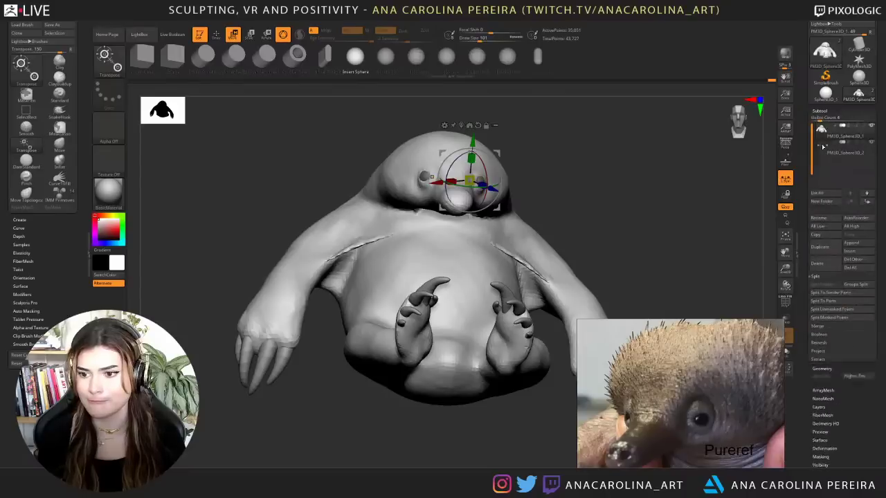
left_click(830, 309)
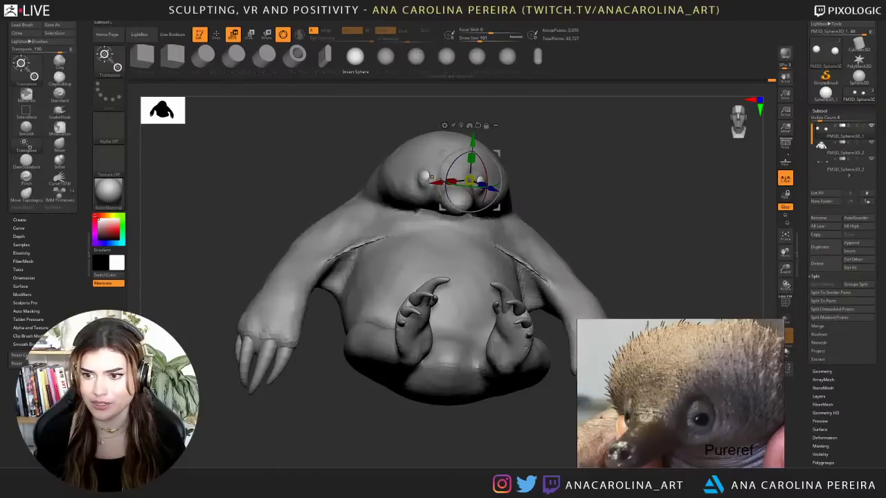
left_click_drag(631, 163, 636, 172)
left_click(483, 136, "alt")
- Carve the skin around the eyeballs with the DamStandard brush, raising the draw size to 212
mouse_move(532, 170)
left_mouse_down()
mouse_move(583, 182)
mouse_move(597, 166)
mouse_move(609, 201)
mouse_move(622, 184)
mouse_move(551, 192)
left_mouse_up()
key("q")
key("b")
key("d")
key("s")
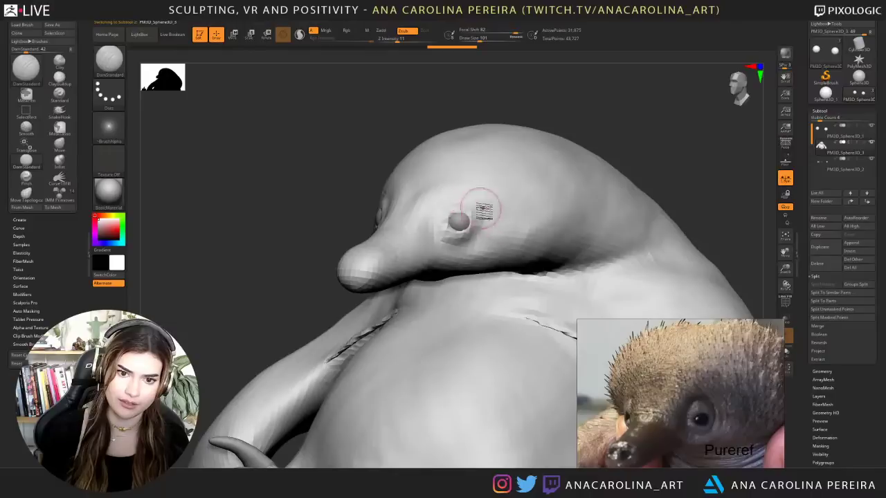
key("space")
left_click_drag(485, 223, 493, 222)
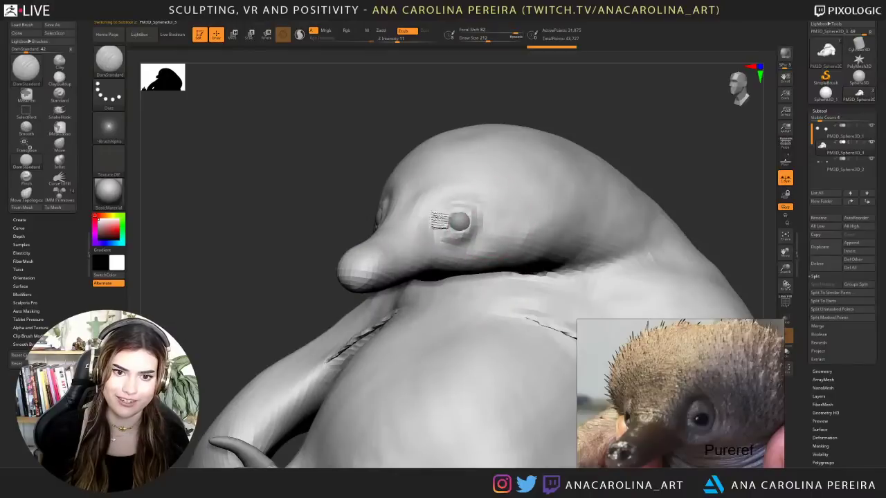
- Smooth and refine the eyelids around both eyeballs, raising the DamStandard draw size to 301
mouse_move(487, 87)
left_mouse_down()
mouse_move(528, 89)
mouse_move(493, 119)
left_mouse_up()
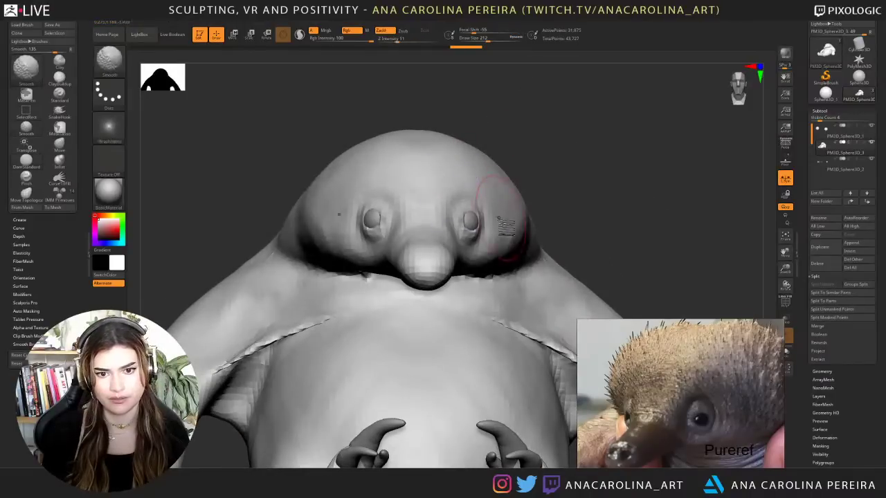
left_click_drag(470, 233, 462, 238)
left_click_drag(544, 161, 515, 164)
mouse_move(473, 209)
left_mouse_down()
mouse_move(464, 217)
mouse_move(480, 243)
left_mouse_up()
mouse_move(582, 150)
left_mouse_down("alt")
mouse_move(587, 116)
mouse_move(536, 176)
left_mouse_up("alt")
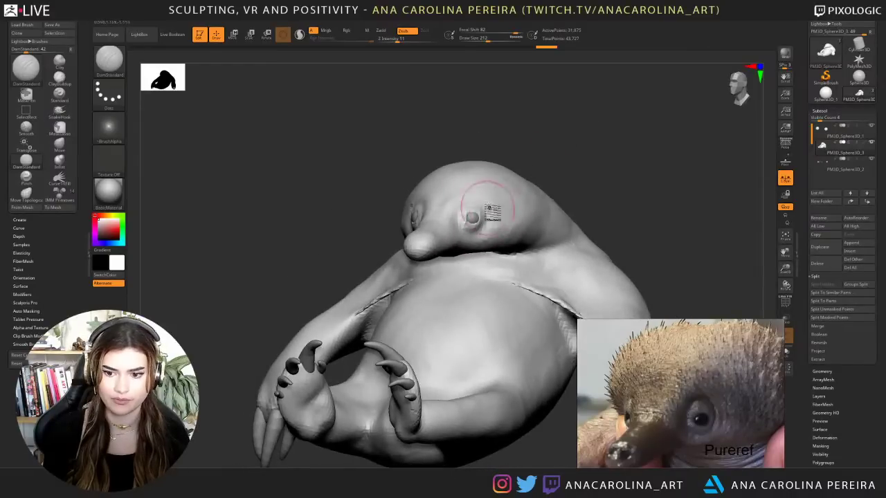
key("space")
left_click_drag(480, 211, 488, 213)
left_click_drag(573, 173, 562, 136, "alt")
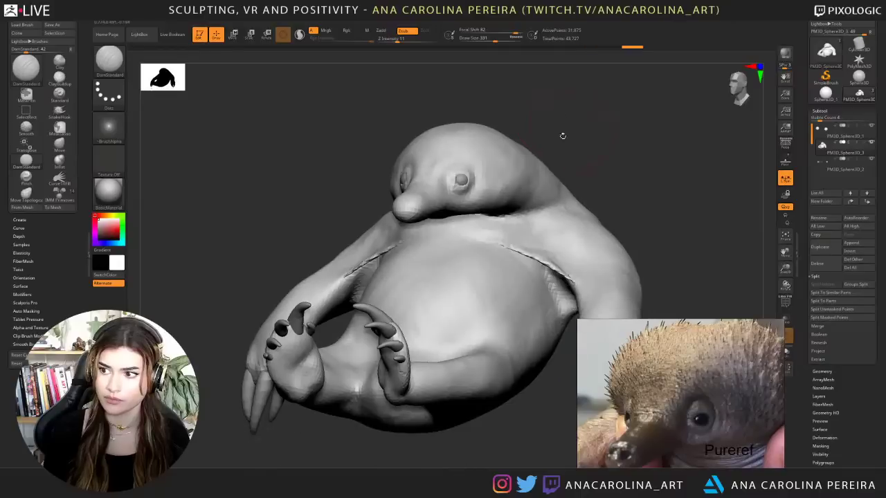
mouse_move(501, 166)
left_mouse_down()
mouse_move(488, 178)
mouse_move(498, 184)
left_mouse_up()
- Carve the nostrils into the snout tip with DamStandard at draw size 154 and Z Intensity 26
mouse_move(440, 198)
left_mouse_down()
mouse_move(420, 225)
mouse_move(393, 216)
left_mouse_up()
key("ctrl+z")
key("space")
mouse_move(346, 156)
left_mouse_down("alt")
mouse_move(352, 197)
mouse_move(387, 210)
left_mouse_up("alt")
key("space")
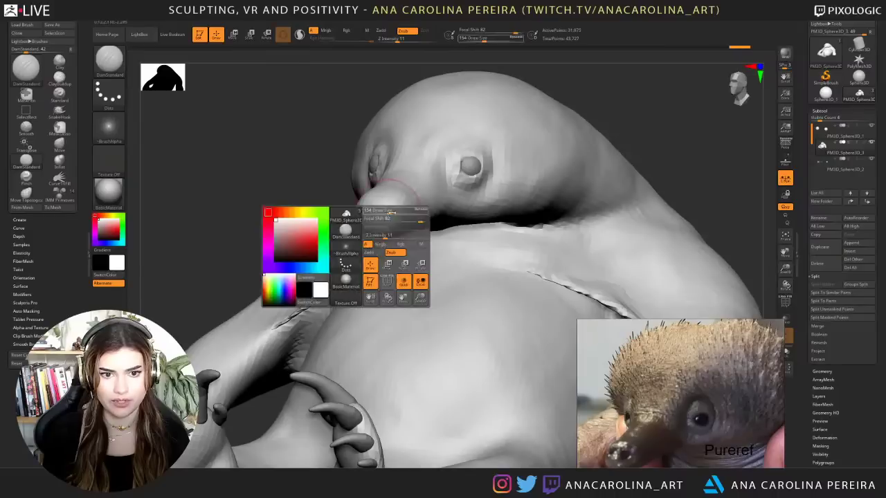
left_click(394, 236)
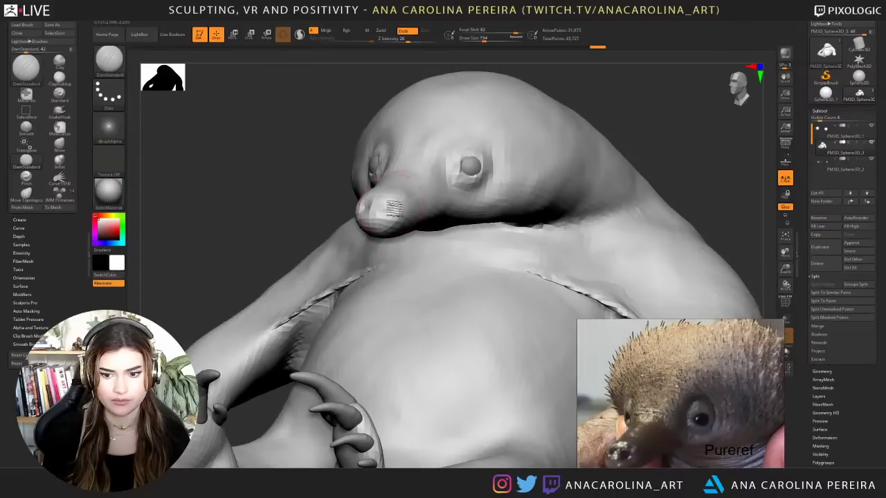
left_click_drag(393, 199, 382, 207)
mouse_move(389, 198)
left_mouse_down()
mouse_move(380, 201)
mouse_move(404, 209)
left_mouse_up()
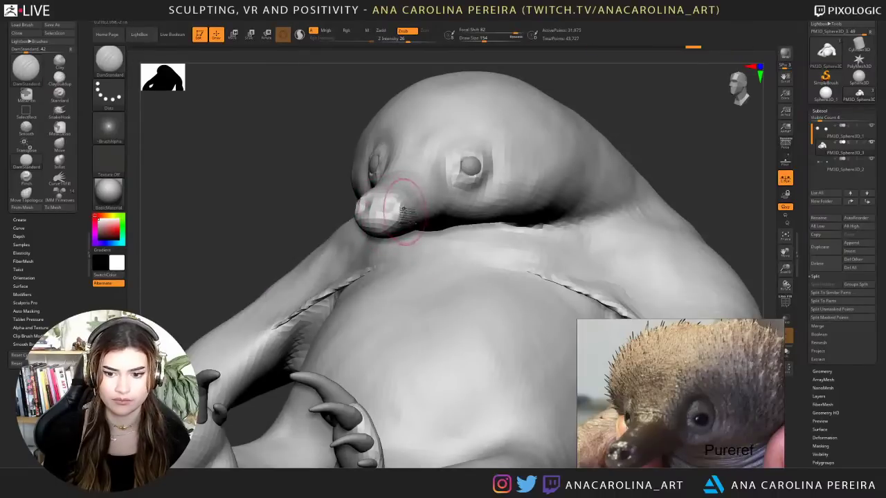
left_click_drag(317, 195, 478, 202)
mouse_move(352, 226)
left_mouse_down()
mouse_move(374, 230)
mouse_move(401, 180)
mouse_move(305, 186)
left_mouse_up()
left_click_drag(542, 161, 588, 190, "alt")
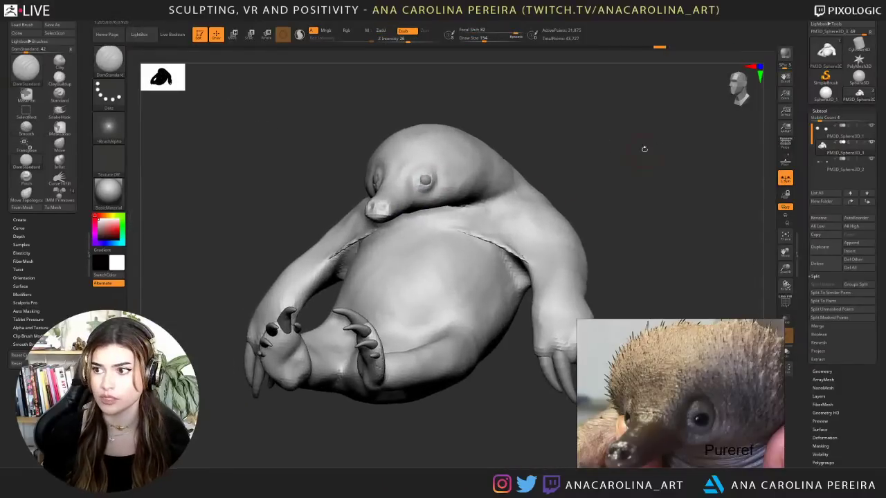
- Activate the ClayBuildup brush with a draw size of 286
left_click_drag(644, 148, 645, 151, "alt")
key("b")
key("c")
key("b")
key("space")
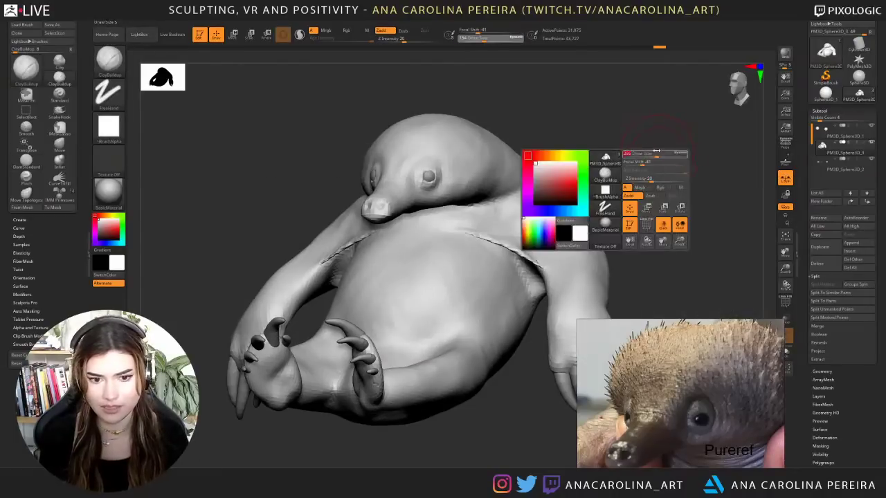
- Switch to the PureRef board and zoom in on the grey baby echidna to examine its head, arm and belly
scroll(621, 384, "down", 2)
scroll(622, 384, "down", 4)
middle_click_drag(622, 384, 699, 379)
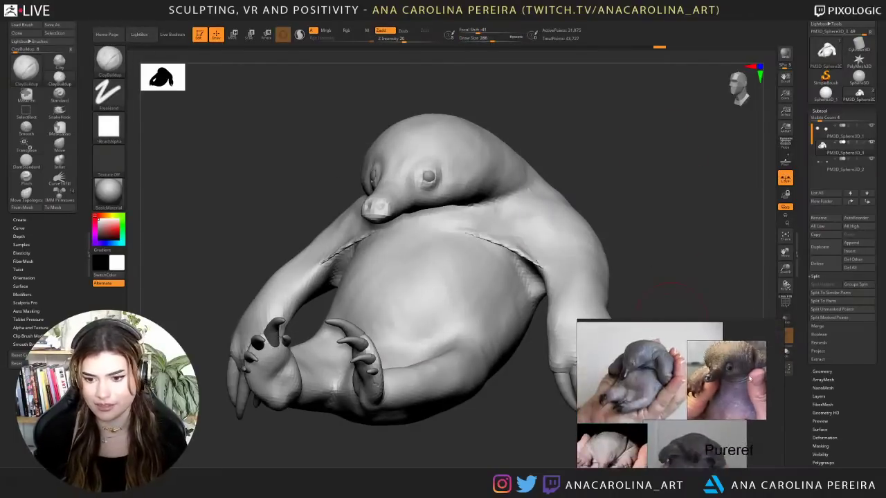
scroll(699, 384, "down", 2)
scroll(691, 420, "up", 4)
middle_click_drag(691, 420, 699, 385)
scroll(699, 386, "down", 2)
middle_click_drag(692, 339, 709, 409)
scroll(726, 388, "up", 5)
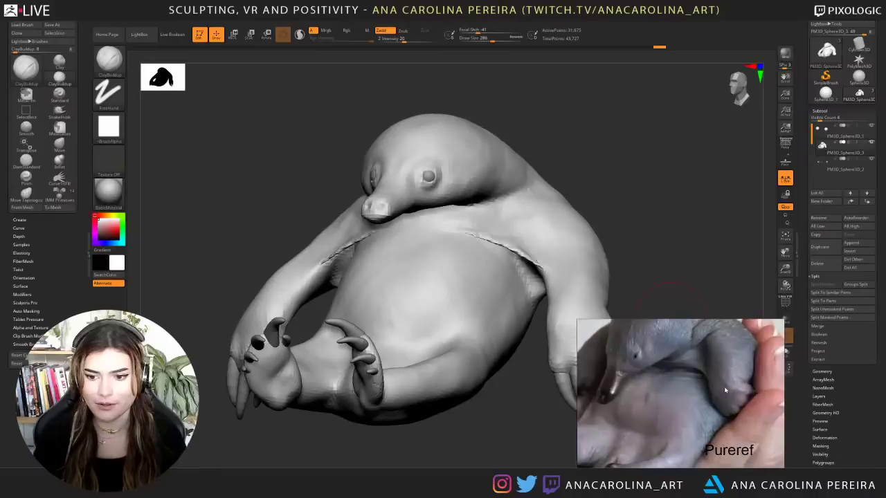
- Build up the transition from the neck to the shoulders and upper arms with ClayBuildup
mouse_move(602, 87)
left_mouse_down()
mouse_move(597, 99)
mouse_move(626, 103)
mouse_move(641, 175)
mouse_move(631, 182)
mouse_move(618, 165)
left_mouse_up()
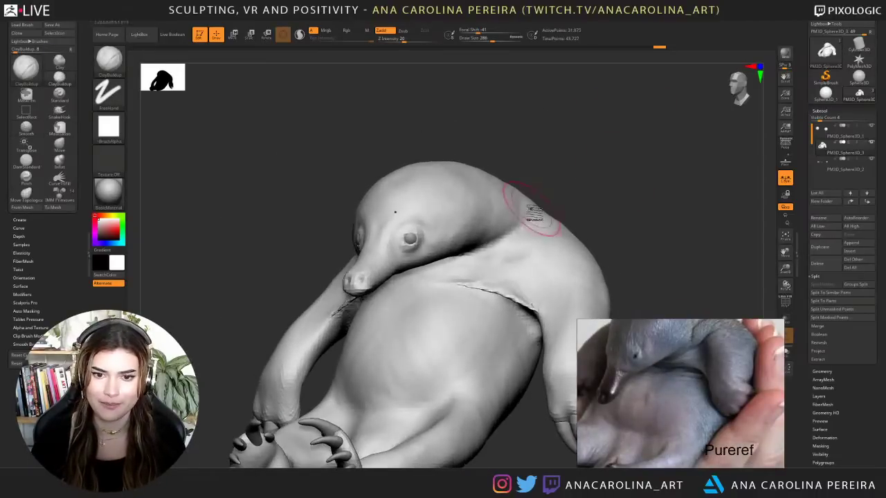
mouse_move(498, 225)
left_mouse_down()
mouse_move(589, 183)
mouse_move(616, 182)
left_mouse_up()
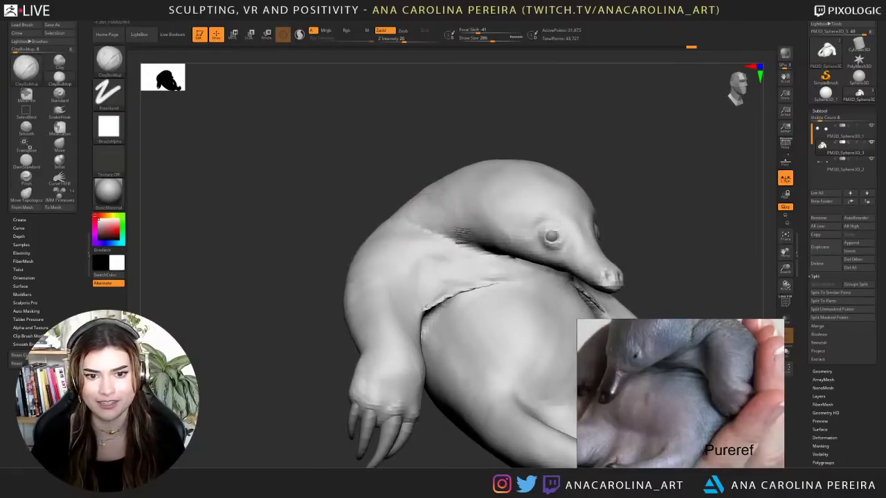
left_click_drag(430, 168, 546, 155)
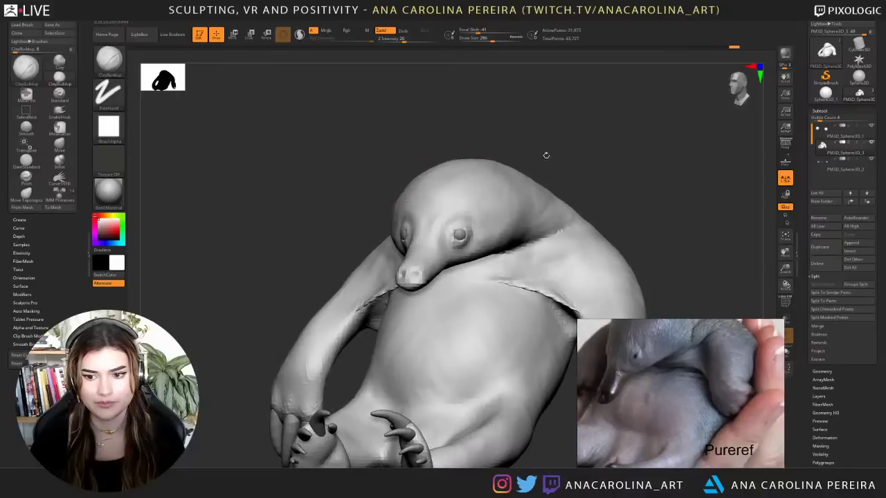
left_click_drag(646, 181, 524, 223)
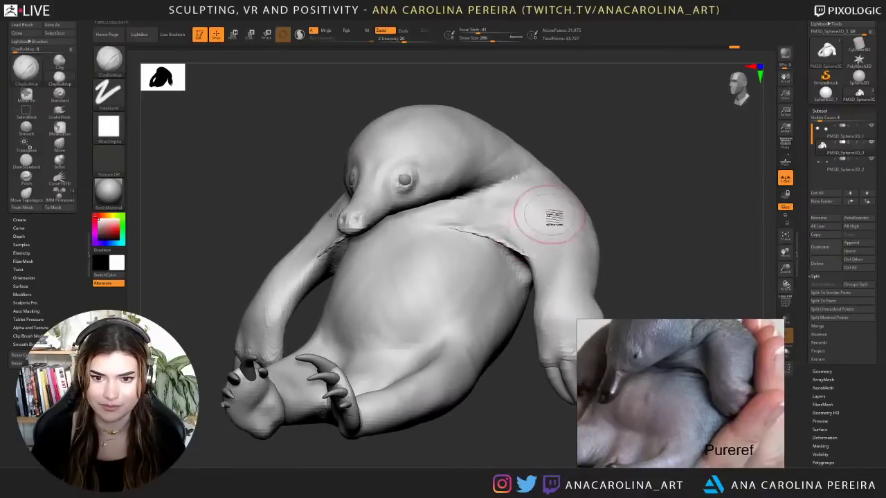
- Carve the upper chest and the inner shoulders with DamStandard at draw size 567 and Z Intensity 19
key("b")
key("d")
key("s")
right_click(508, 253)
left_click_drag(593, 191, 583, 185, "alt")
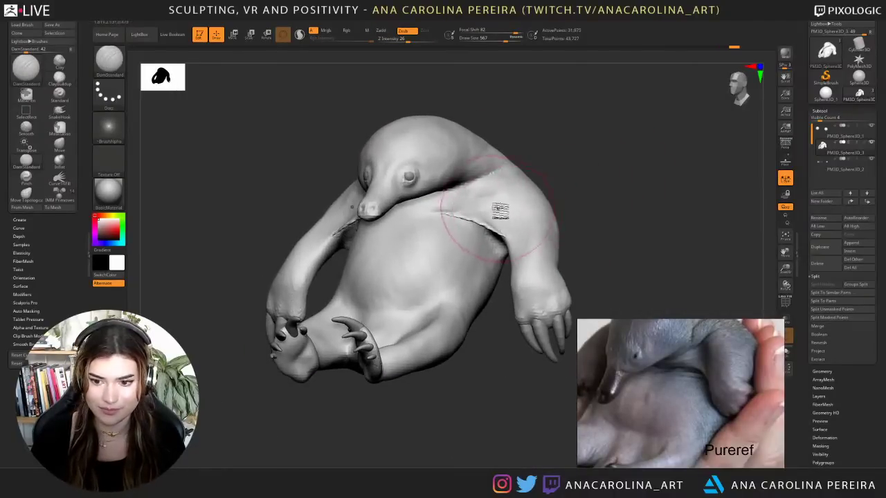
key("space")
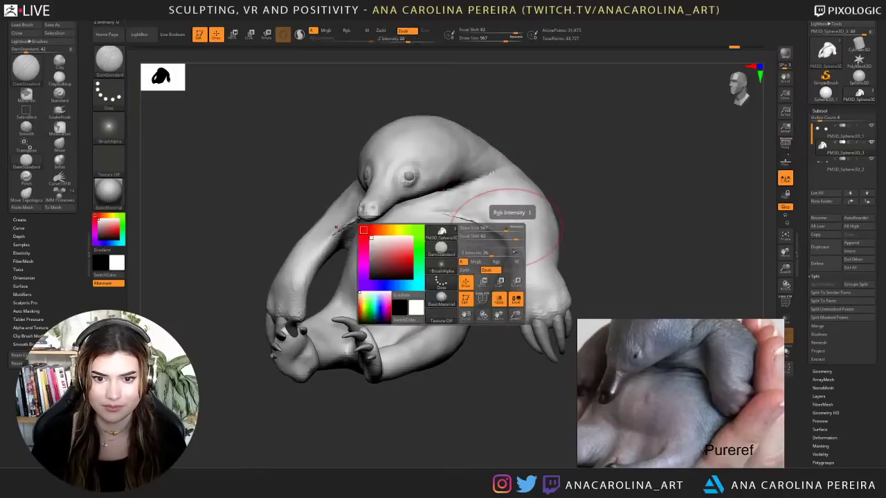
left_click_drag(491, 254, 486, 254)
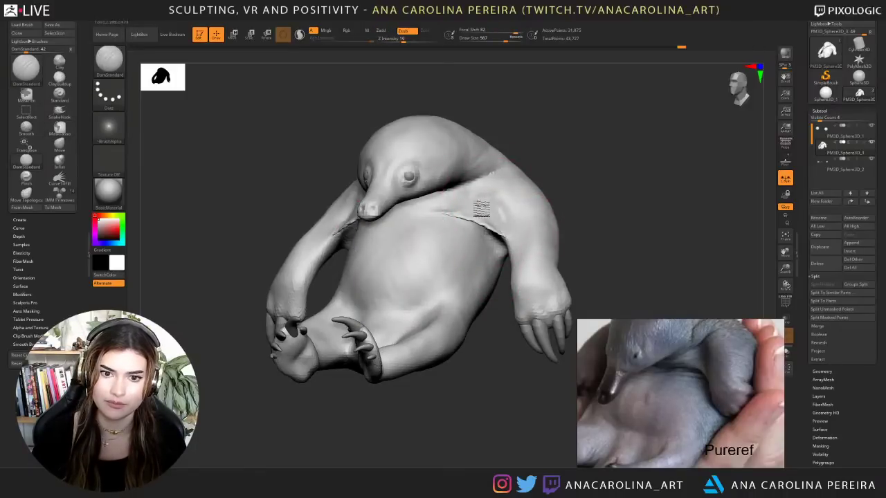
mouse_move(562, 161)
left_mouse_down()
mouse_move(581, 170)
mouse_move(556, 170)
left_mouse_up()
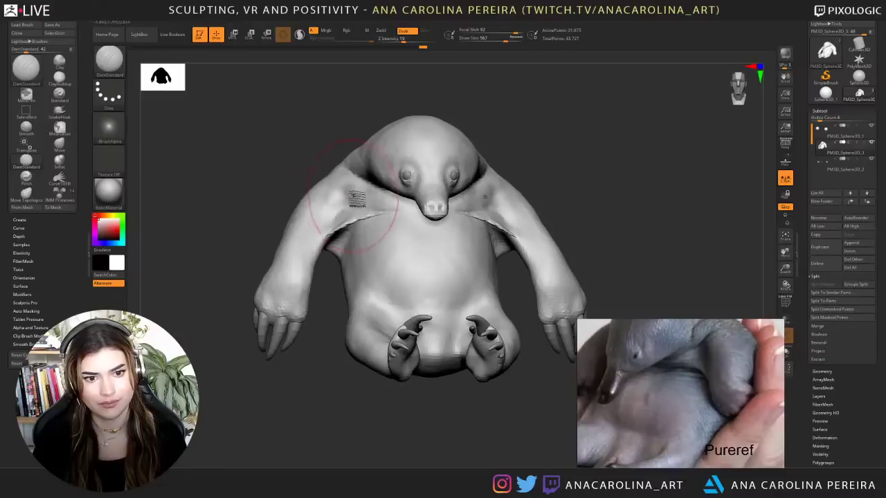
key("ctrl")
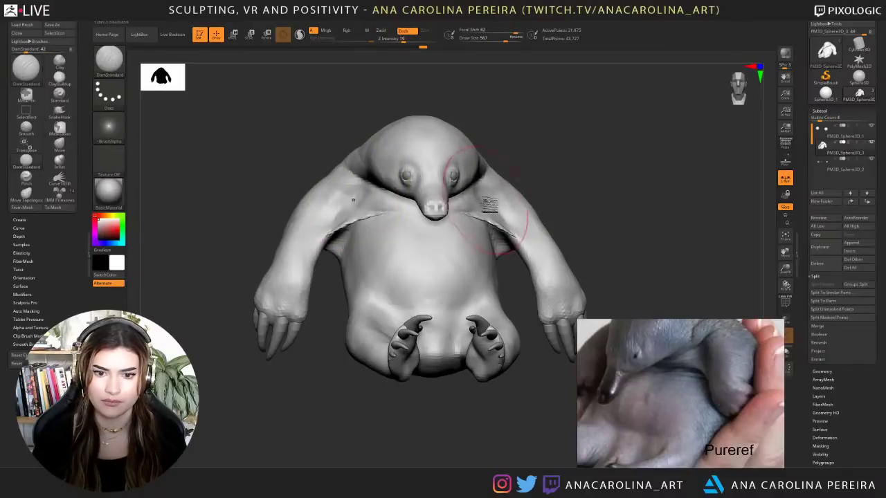
left_click_drag(554, 173, 506, 176)
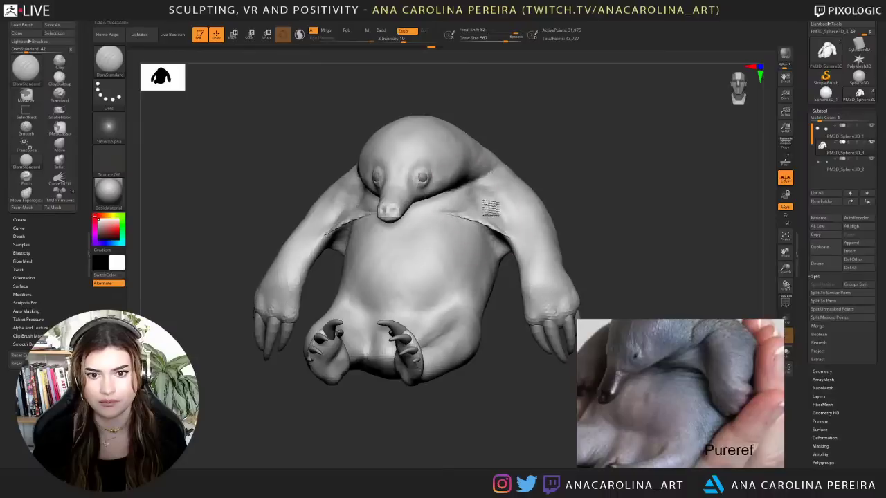
left_click_drag(489, 206, 490, 189)
mouse_move(566, 184)
left_mouse_down()
mouse_move(590, 180)
mouse_move(580, 173)
left_mouse_up()
mouse_move(360, 194)
left_mouse_down()
mouse_move(386, 193)
mouse_move(365, 188)
mouse_move(364, 196)
left_mouse_up()
- Build up the upper arm and outer shoulder with the ClayBuildup brush
key("b")
key("c")
key("b")
key("space")
mouse_move(556, 159)
left_mouse_down()
mouse_move(510, 168)
mouse_move(486, 185)
left_mouse_up()
right_click_drag(465, 176, 505, 167)
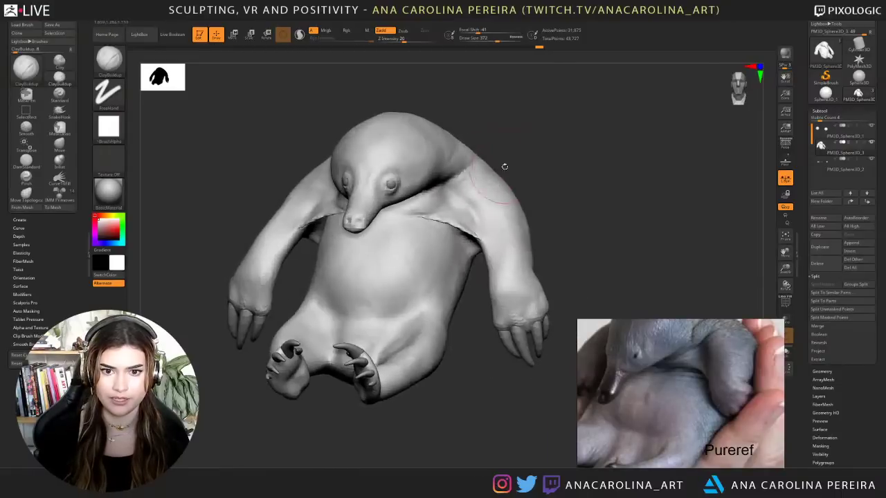
left_click_drag(499, 184, 496, 193)
left_click_drag(536, 148, 519, 135)
- Set the ClayBuildup draw size to 280 and refine the transition from the shoulder to the neck and chest
key("space")
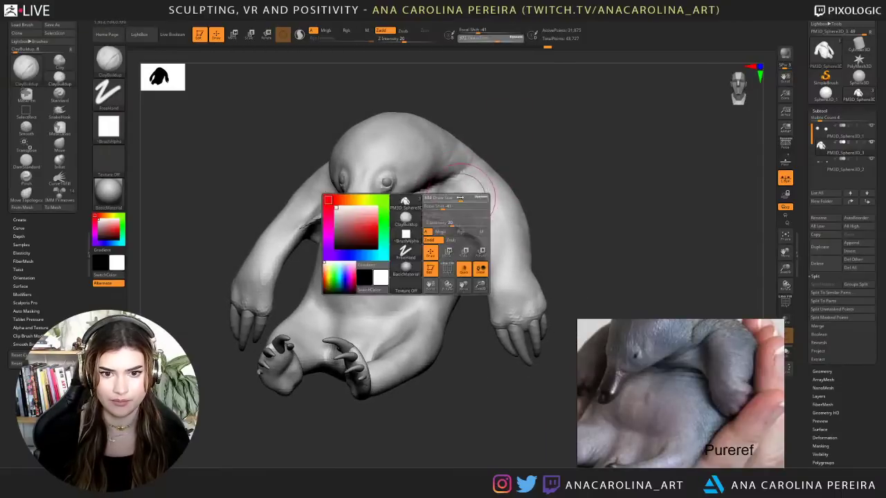
left_click_drag(457, 197, 446, 197)
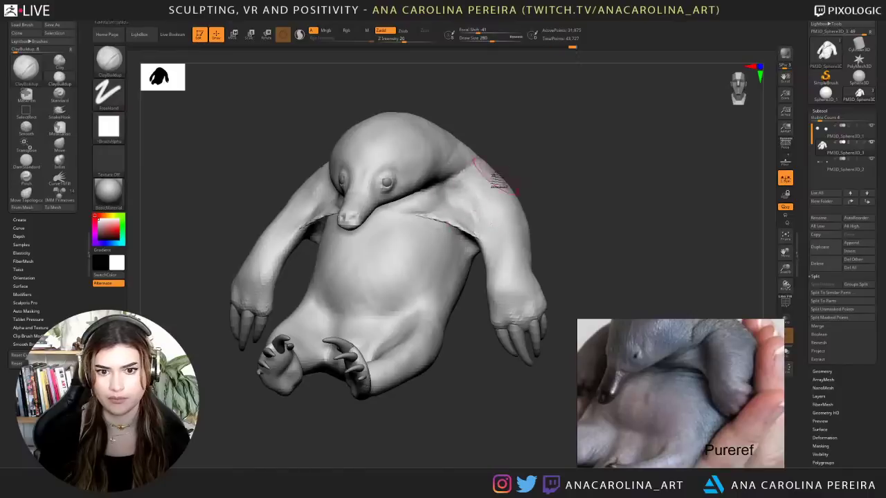
left_click_drag(495, 180, 465, 205)
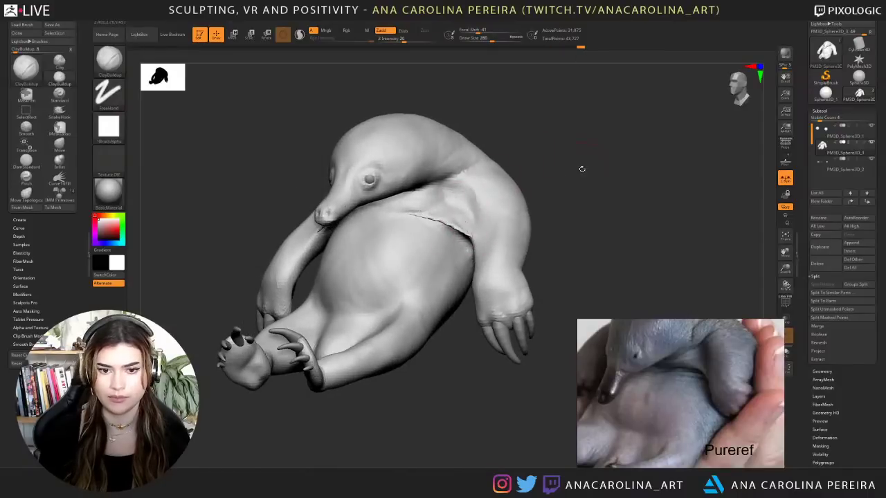
mouse_move(582, 169)
left_mouse_down()
mouse_move(612, 174)
mouse_move(625, 149)
mouse_move(599, 137)
mouse_move(611, 200)
mouse_move(625, 185)
mouse_move(626, 195)
left_mouse_up()
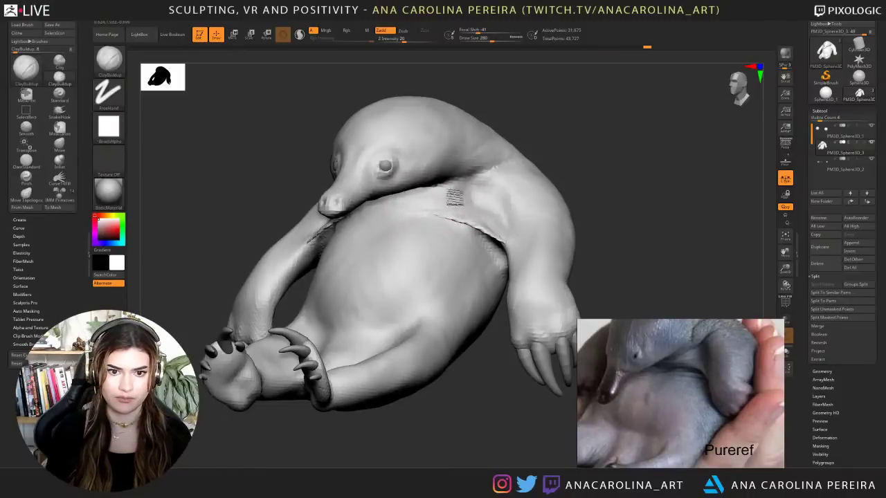
mouse_move(534, 138)
left_mouse_down()
mouse_move(553, 134)
mouse_move(530, 134)
mouse_move(547, 125)
mouse_move(516, 128)
left_mouse_up()
- Carve the crease between the neck and the shoulder and under the jaw with DamStandard at draw size 280
key("b")
key("d")
key("s")
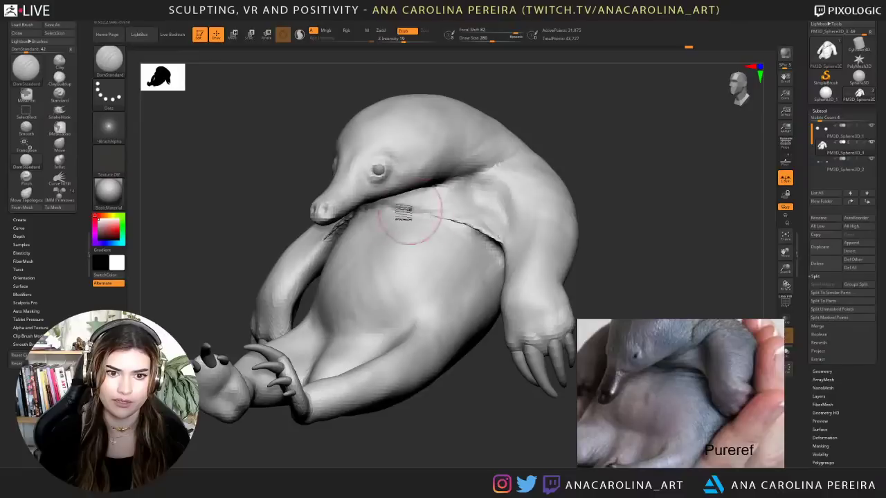
left_click_drag(588, 121, 614, 121)
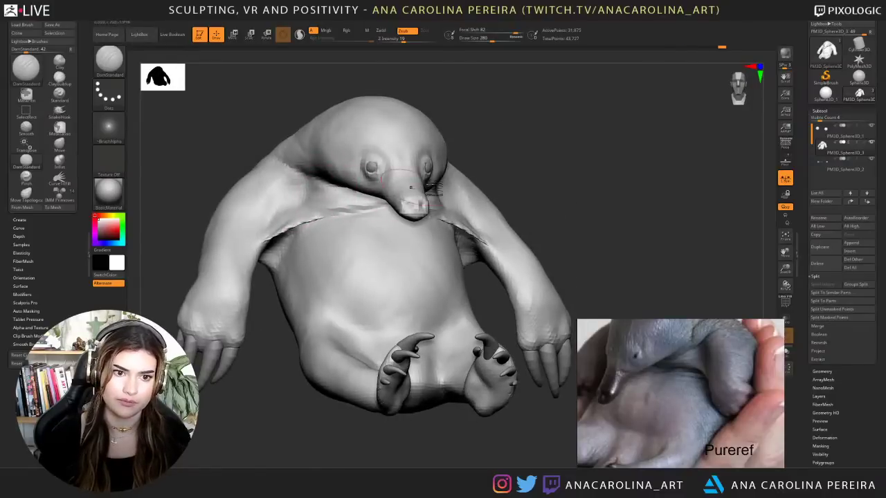
left_click_drag(522, 143, 489, 148)
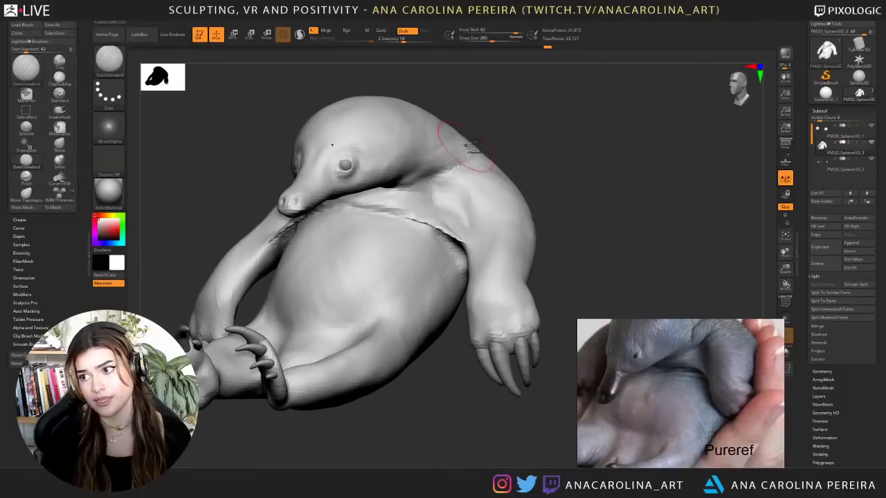
mouse_move(497, 137)
left_mouse_down("alt")
mouse_move(510, 100)
mouse_move(512, 131)
left_mouse_up("alt")
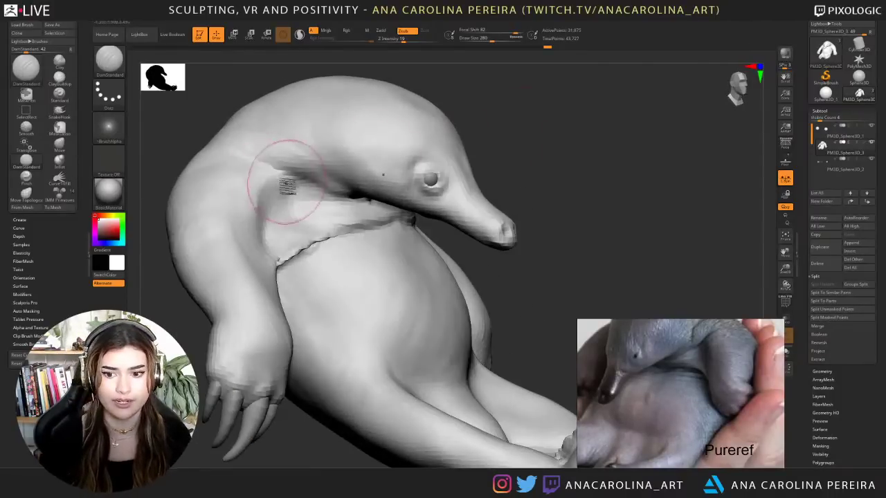
left_click_drag(287, 170, 362, 200)
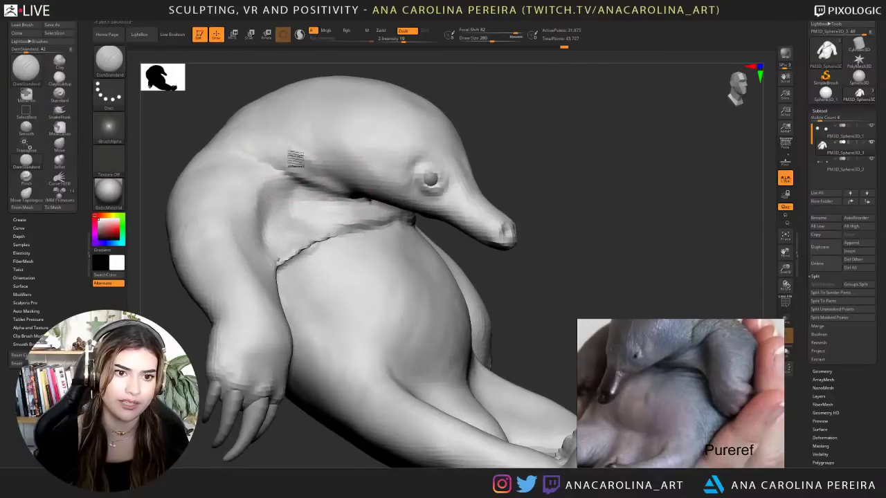
left_click_drag(296, 162, 346, 172)
- Smooth the side of the neck and the top of the shoulder around the carved crease
left_click_drag(294, 147, 330, 168, "shift")
mouse_move(510, 121)
left_mouse_down()
mouse_move(480, 112)
mouse_move(471, 119)
left_mouse_up()
left_click_drag(441, 154, 419, 165, "shift")
mouse_move(473, 118)
left_mouse_down()
mouse_move(483, 129)
mouse_move(546, 135)
mouse_move(509, 135)
left_mouse_up()
left_click_drag(561, 149, 585, 147)
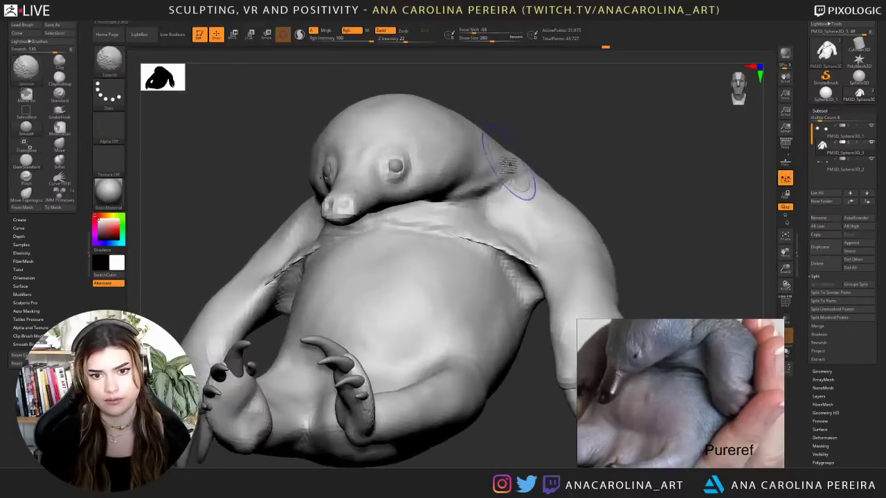
mouse_move(510, 165)
left_mouse_down("shift")
mouse_move(500, 155)
mouse_move(556, 148)
mouse_move(524, 131)
mouse_move(551, 124)
mouse_move(525, 131)
left_mouse_up("shift")
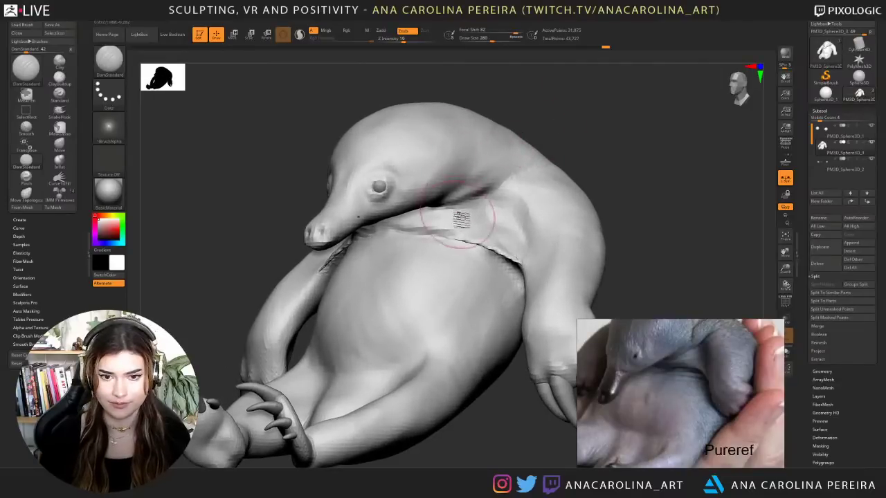
- Carve skin folds across the upper chest beneath the head with DamStandard, undoing one stroke and smoothing the chest edge
left_click_drag(444, 236, 504, 248)
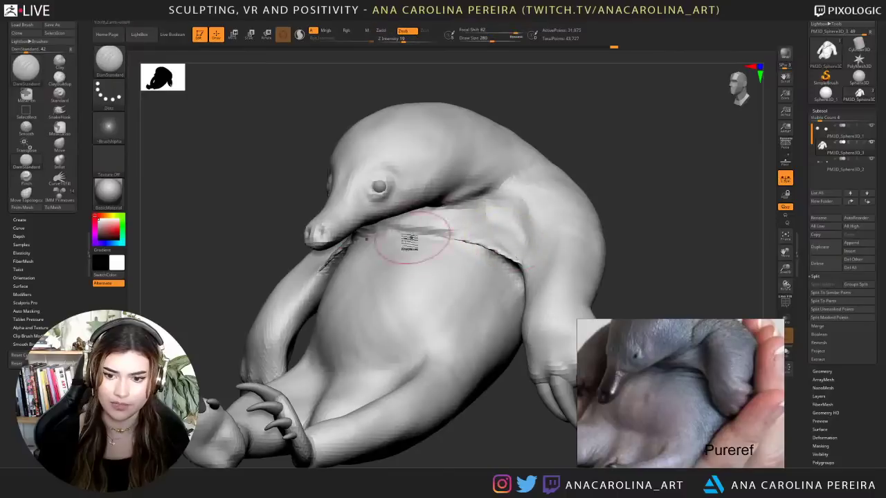
key("ctrl+z")
mouse_move(433, 236)
left_mouse_down("shift")
mouse_move(411, 232)
mouse_move(420, 235)
left_mouse_up("shift")
mouse_move(588, 159)
left_mouse_down()
mouse_move(643, 138)
mouse_move(653, 144)
left_mouse_up()
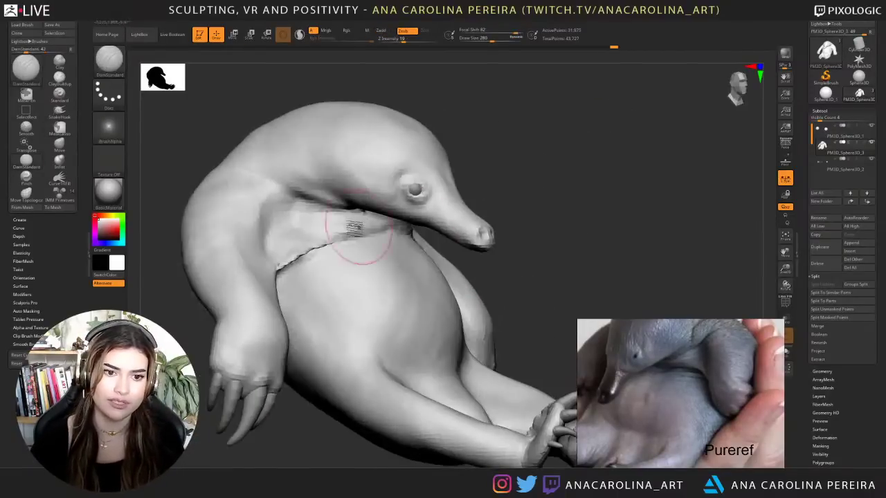
left_click_drag(366, 227, 428, 225)
left_click_drag(567, 170, 474, 181)
left_click_drag(451, 229, 447, 232)
left_click_drag(484, 236, 443, 231)
mouse_move(507, 215)
left_mouse_down()
mouse_move(465, 225)
mouse_move(489, 217)
mouse_move(476, 220)
left_mouse_up()
mouse_move(619, 143)
left_mouse_down()
mouse_move(623, 131)
mouse_move(621, 159)
mouse_move(613, 148)
left_mouse_up()
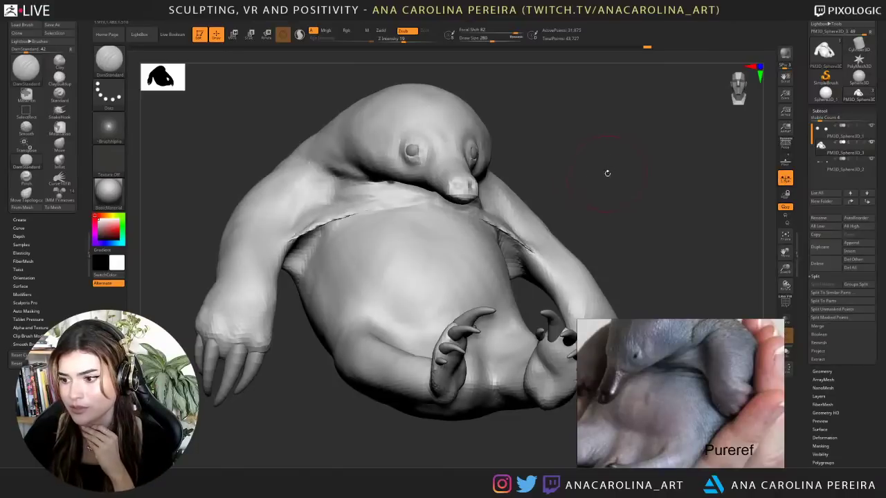
- Open the DynaMesh geometry settings and examine the chest folds from the side
left_click(828, 372)
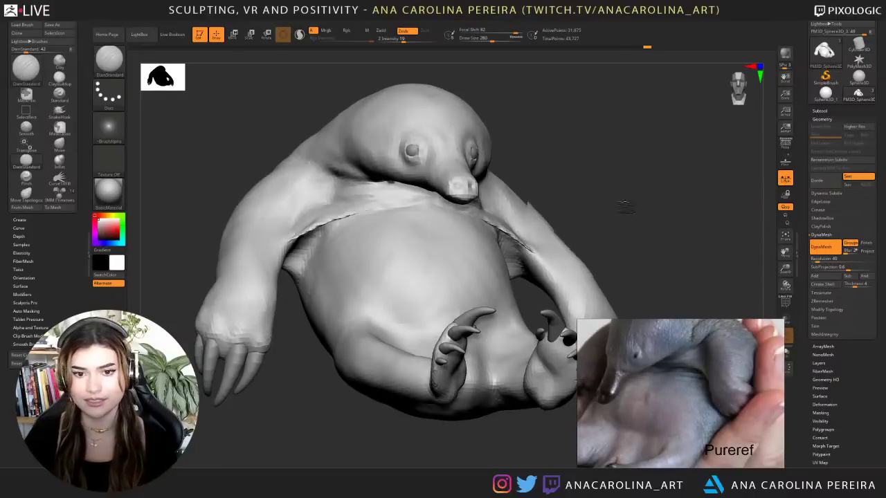
left_click_drag(719, 211, 629, 207)
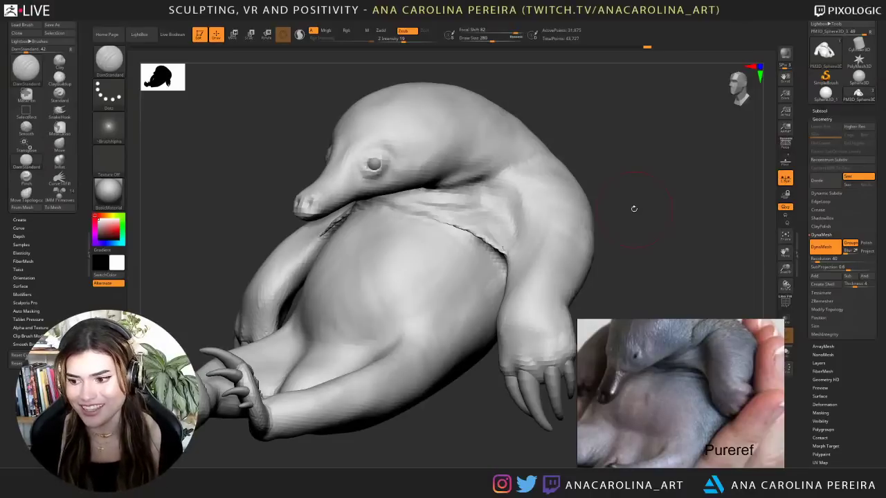
mouse_move(632, 149)
left_mouse_down()
mouse_move(646, 158)
mouse_move(634, 146)
mouse_move(623, 172)
left_mouse_up()
- Build up the front of the shoulder and the inner upper arm with ClayBuildup at draw size 280
key("b")
key("c")
key("b")
mouse_move(532, 187)
left_mouse_down()
mouse_move(524, 222)
mouse_move(539, 233)
left_mouse_up()
mouse_move(521, 267)
left_mouse_down()
mouse_move(540, 232)
mouse_move(568, 220)
mouse_move(541, 238)
left_mouse_up()
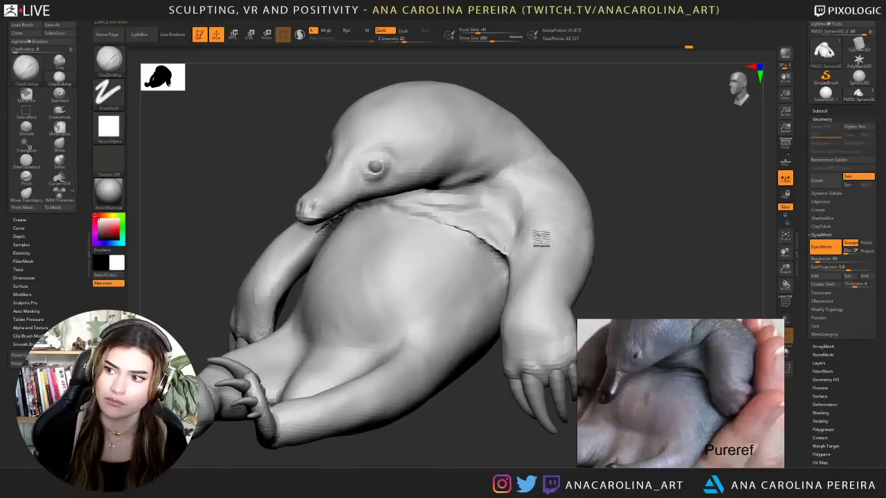
left_click_drag(629, 154, 668, 154)
mouse_move(528, 196)
left_mouse_down()
mouse_move(517, 225)
mouse_move(552, 189)
left_mouse_up()
mouse_move(612, 173)
left_mouse_down()
mouse_move(567, 176)
mouse_move(575, 178)
left_mouse_up()
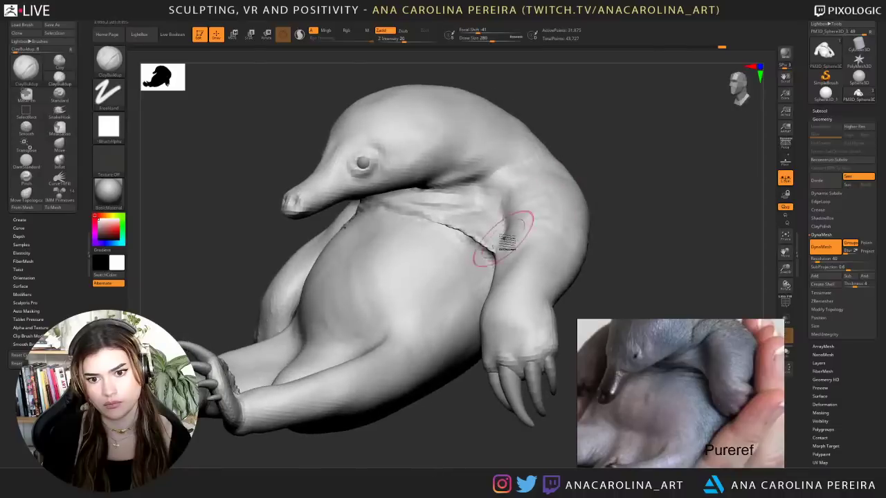
- Define the crease where the inner arm meets the chest with DamStandard
key("b")
key("d")
key("s")
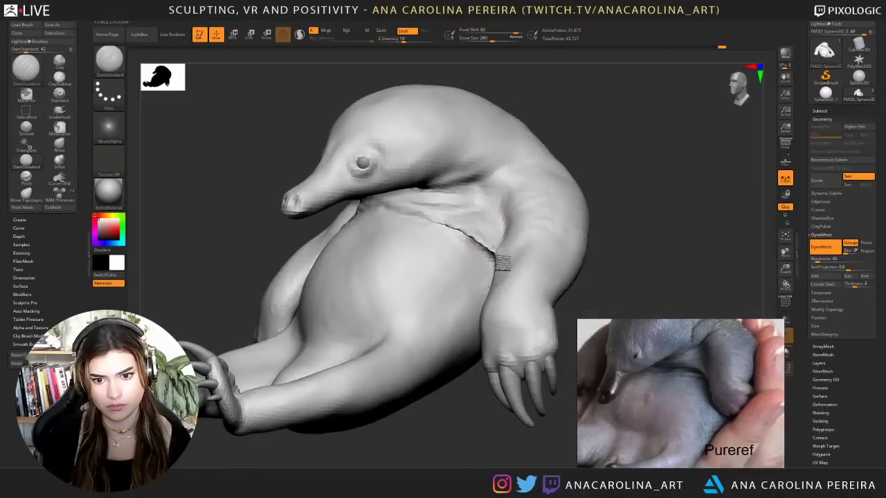
left_click_drag(596, 193, 638, 193)
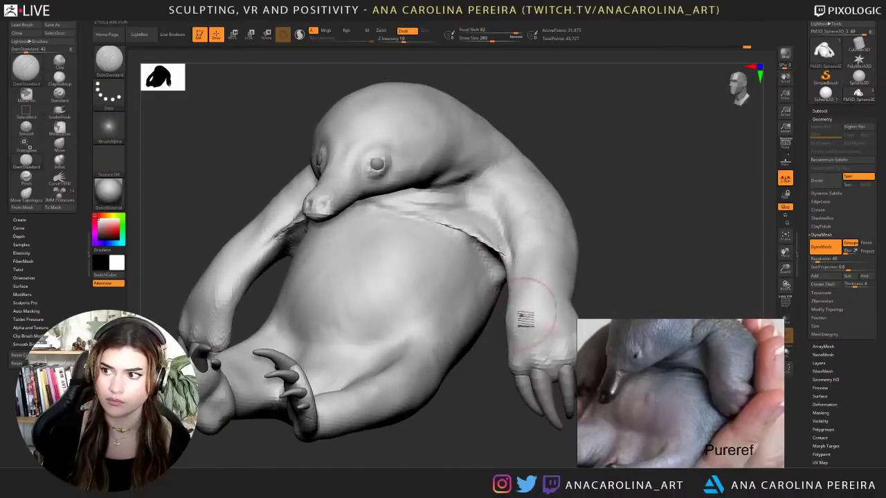
left_click_drag(606, 246, 599, 237, "alt")
- Adjust the inner arm and armpit with the Move brush at draw size 163 and smooth the chest fold
key("b")
key("m")
key("v")
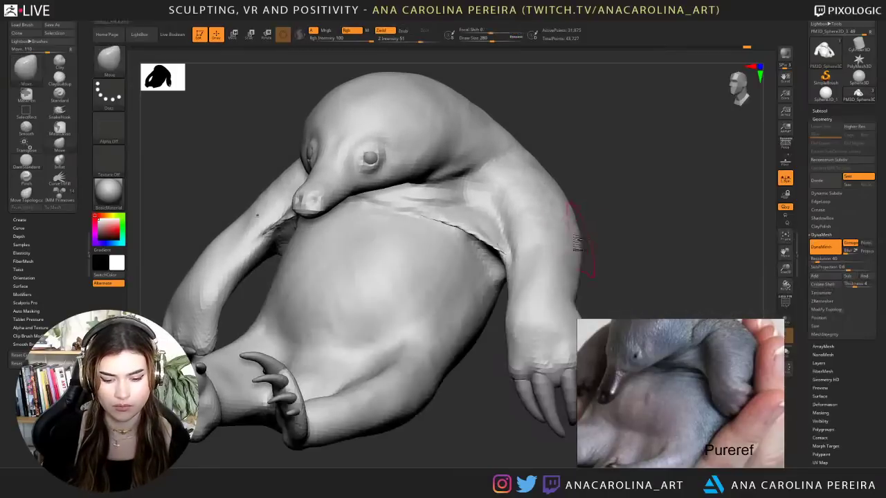
key("space")
left_click(518, 249)
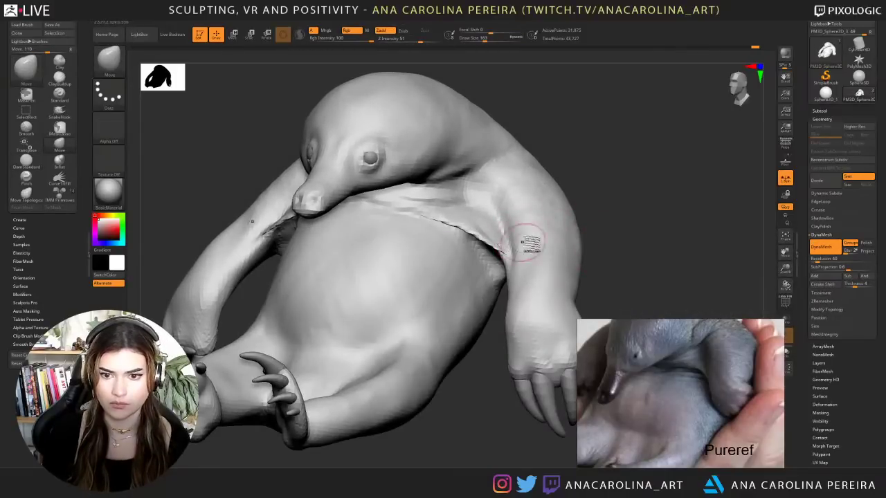
mouse_move(600, 197)
left_mouse_down()
mouse_move(644, 194)
mouse_move(605, 168)
mouse_move(607, 178)
mouse_move(590, 181)
left_mouse_up()
left_click_drag(590, 182, 607, 241, "alt")
mouse_move(468, 225)
left_mouse_down("shift")
mouse_move(503, 242)
mouse_move(473, 236)
left_mouse_up("shift")
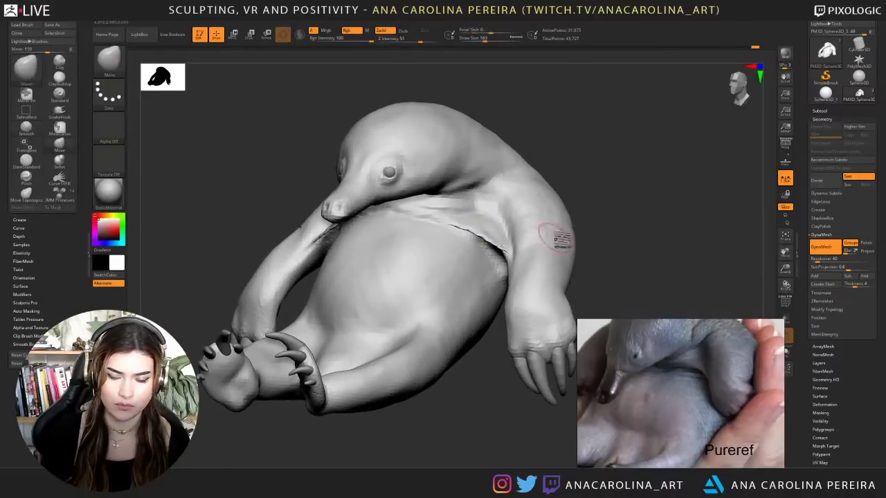
left_click_drag(559, 238, 625, 199)
mouse_move(578, 160)
left_mouse_down()
mouse_move(569, 134)
mouse_move(575, 178)
mouse_move(604, 158)
left_mouse_up()
left_click_drag(630, 198, 642, 199)
- Sculpt a small navel mark in the middle of the belly with ClayBuildup at draw size 94 and soften it
key("b")
key("c")
key("b")
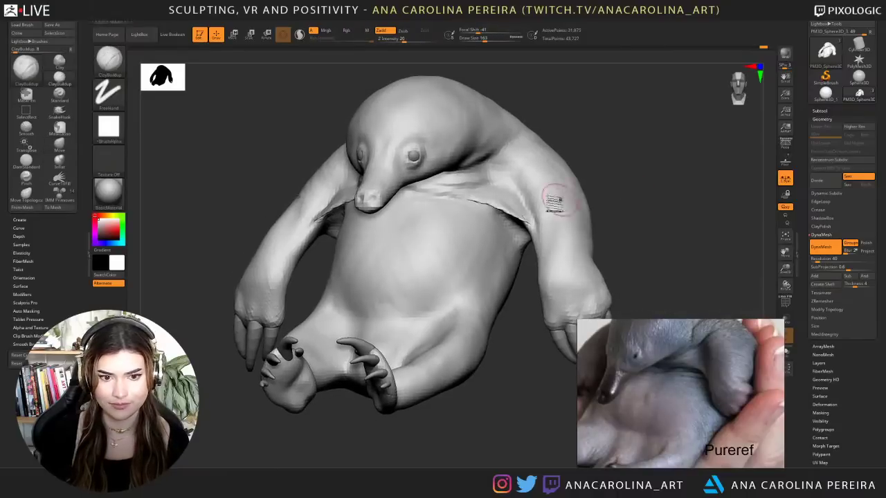
key("space")
left_click_drag(387, 244, 378, 246)
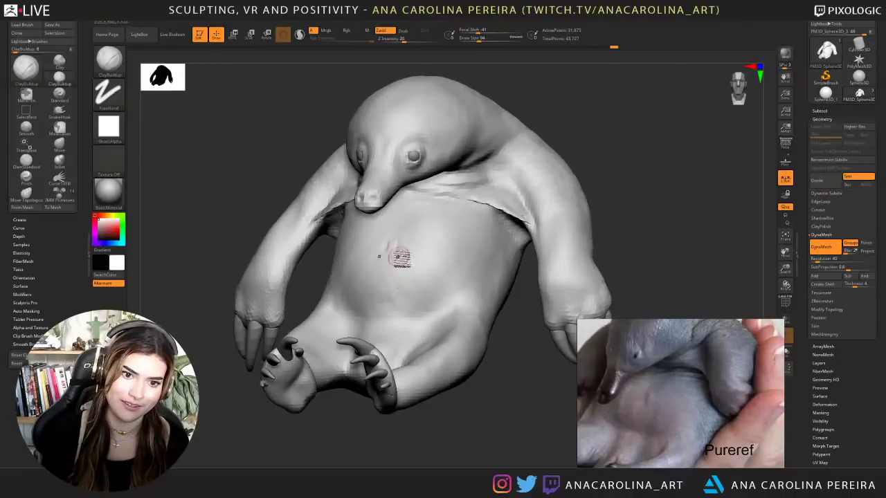
key("shift")
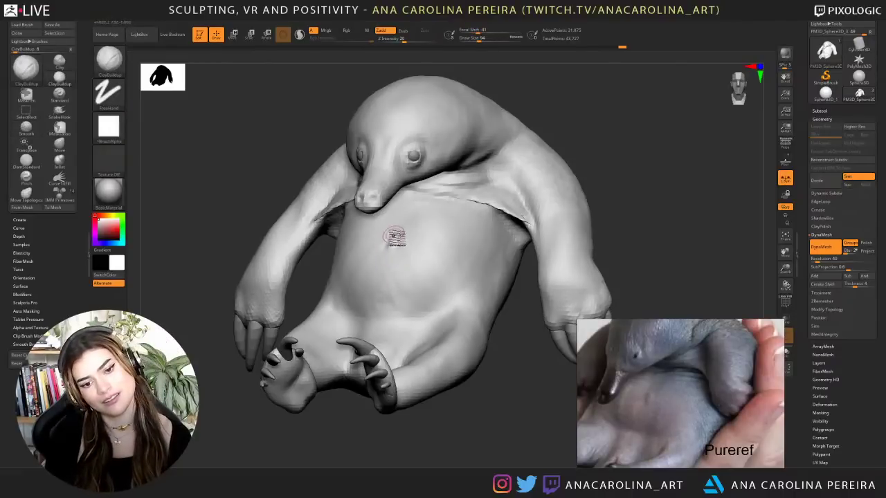
left_click_drag(395, 236, 399, 245, "shift")
- Build up and smooth the belly around the navel with ClayBuildup at draw size 403
mouse_move(493, 385)
left_mouse_down("alt")
mouse_move(474, 348)
mouse_move(495, 345)
mouse_move(471, 333)
left_mouse_up("alt")
key("space")
left_click_drag(446, 247, 456, 247)
mouse_move(459, 330)
left_mouse_down("alt")
mouse_move(464, 353)
mouse_move(464, 341)
left_mouse_up("alt")
key("space")
left_click_drag(419, 267, 447, 260, "shift")
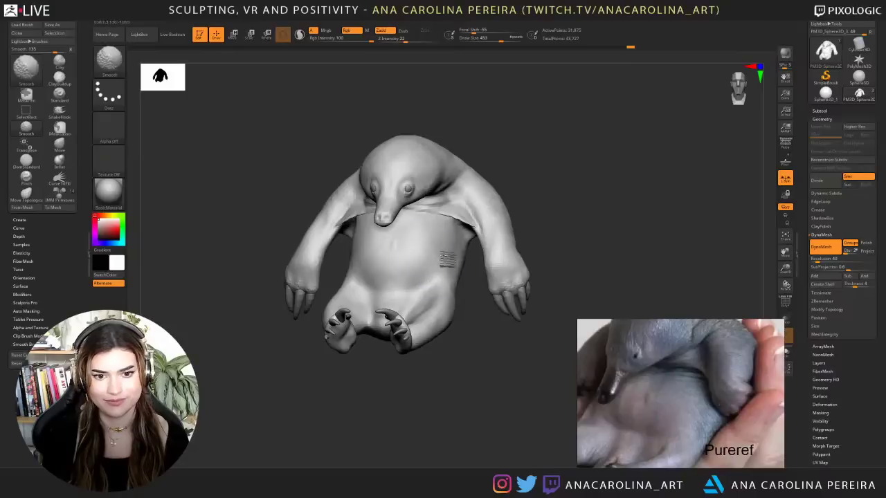
left_click_drag(491, 321, 477, 333)
left_click_drag(484, 346, 507, 390, "alt")
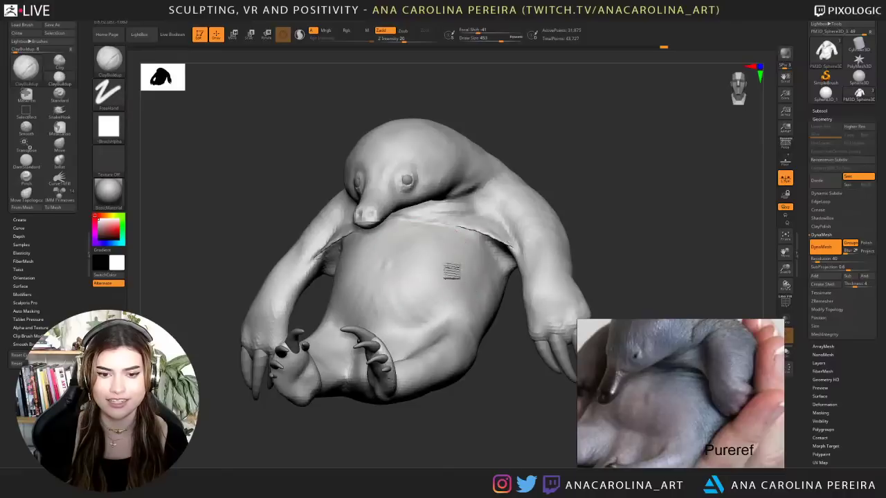
mouse_move(451, 272)
left_mouse_down()
mouse_move(480, 260)
mouse_move(473, 256)
mouse_move(448, 283)
mouse_move(439, 312)
mouse_move(466, 285)
mouse_move(460, 252)
left_mouse_up()
left_click_drag(325, 139, 467, 139)
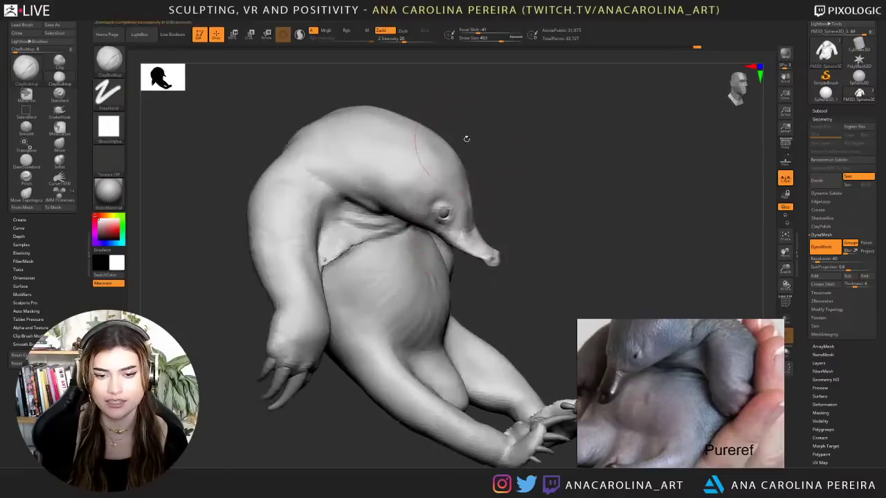
left_click_drag(530, 236, 449, 252)
left_click_drag(378, 283, 480, 336, "shift")
- Examine the belly, arms and back silhouette from the side, rear and front
mouse_move(629, 231)
left_mouse_down()
mouse_move(577, 236)
mouse_move(529, 311)
left_mouse_up()
mouse_move(539, 386)
left_mouse_down("alt")
mouse_move(516, 333)
mouse_move(515, 346)
mouse_move(464, 339)
left_mouse_up("alt")
mouse_move(558, 290)
left_mouse_down()
mouse_move(547, 306)
mouse_move(589, 302)
mouse_move(593, 279)
mouse_move(625, 272)
left_mouse_up()
left_click_drag(714, 168, 702, 165)
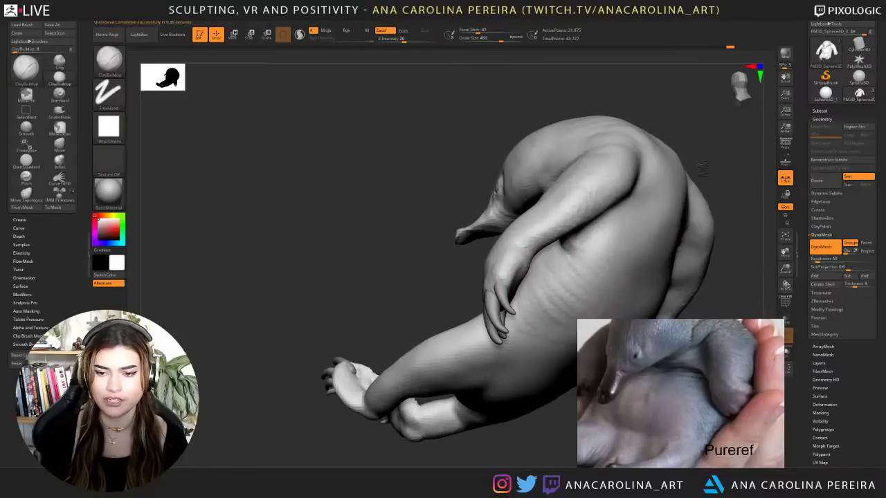
right_click_drag(700, 166, 536, 252)
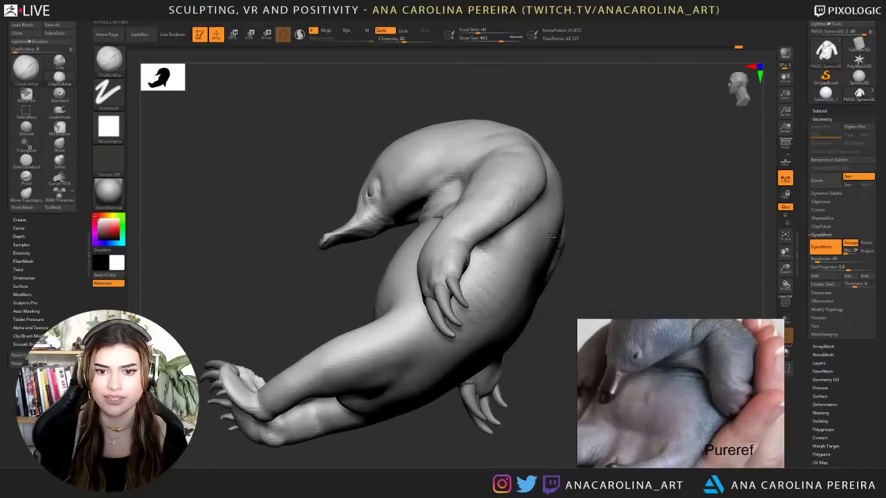
mouse_move(537, 327)
left_mouse_down()
mouse_move(591, 332)
mouse_move(627, 189)
mouse_move(584, 193)
left_mouse_up()
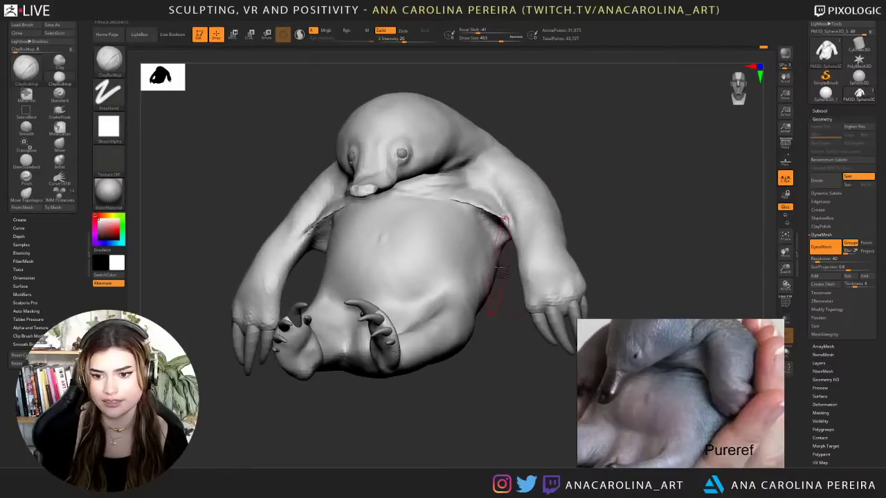
right_click_drag(505, 285, 492, 257)
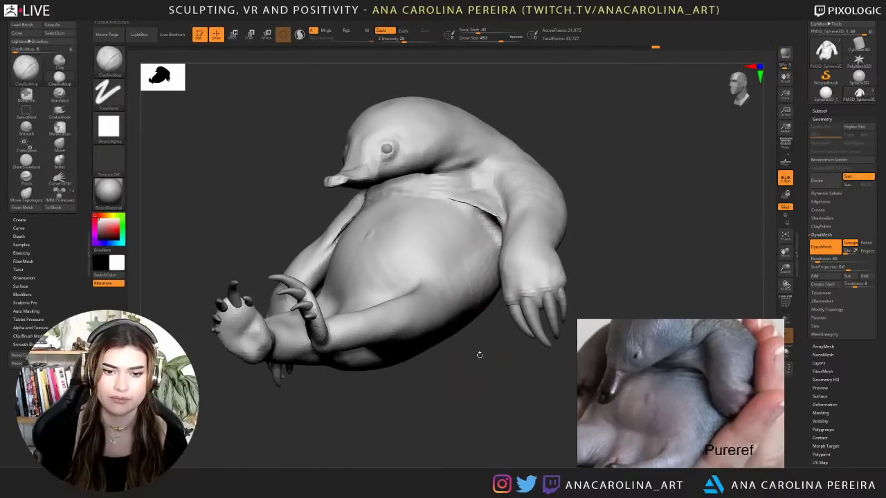
- Build up the inner thighs and groin with ClayBuildup at draw size 245, working around the lower belly
mouse_move(479, 355)
left_mouse_down()
mouse_move(492, 383)
mouse_move(485, 369)
mouse_move(513, 330)
left_mouse_up()
mouse_move(514, 331)
left_mouse_down()
mouse_move(524, 367)
mouse_move(547, 354)
mouse_move(529, 345)
mouse_move(544, 349)
left_mouse_up()
key("space")
left_click_drag(467, 300, 456, 298)
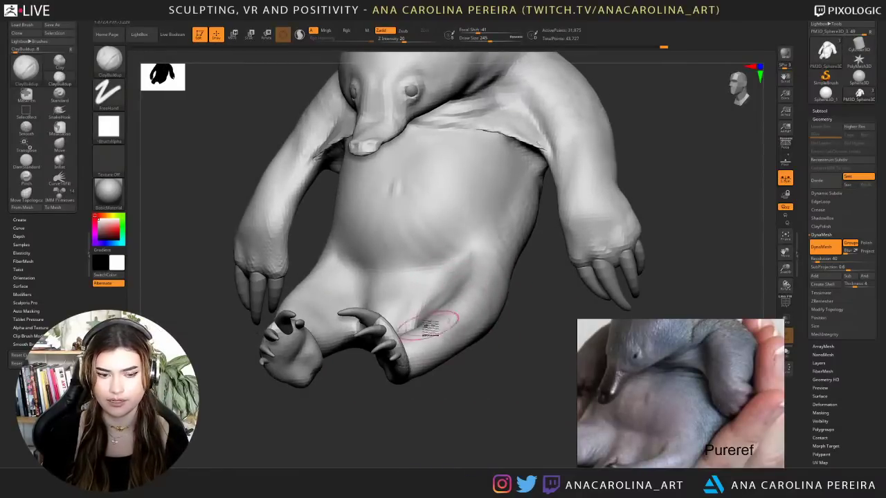
mouse_move(474, 379)
left_mouse_down()
mouse_move(498, 387)
mouse_move(478, 382)
mouse_move(507, 377)
left_mouse_up()
mouse_move(434, 284)
left_mouse_down()
mouse_move(419, 305)
mouse_move(430, 296)
left_mouse_up()
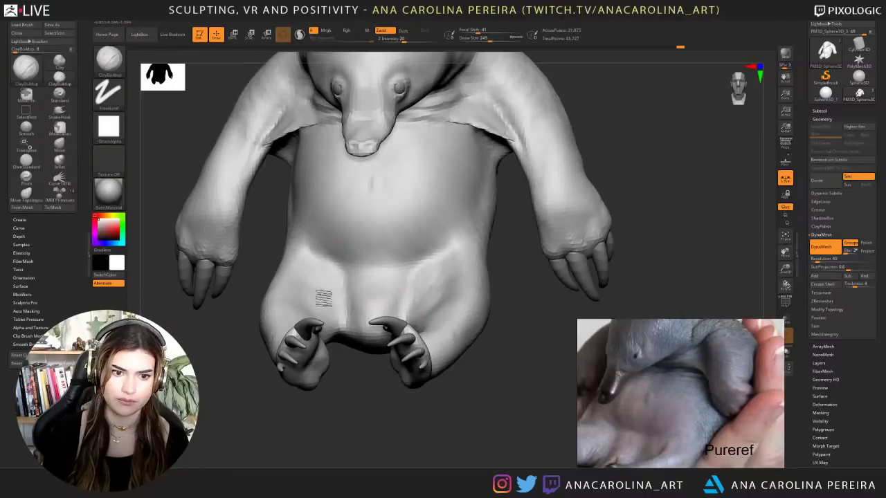
left_click_drag(372, 424, 370, 419)
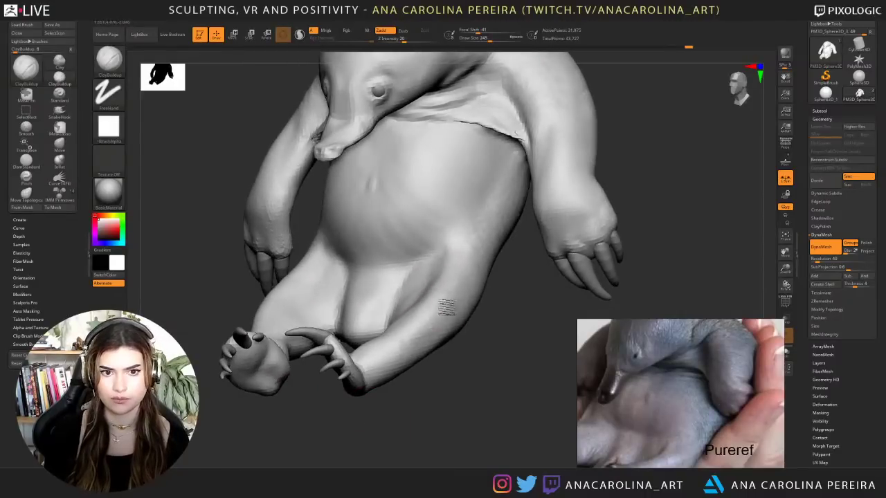
- Reshape the chest skin fold at the armpit with the Move and Move Topological brushes at draw size 207
mouse_move(506, 364)
left_mouse_down("alt")
mouse_move(530, 439)
mouse_move(531, 406)
mouse_move(533, 428)
left_mouse_up("alt")
key("b")
key("m")
key("v")
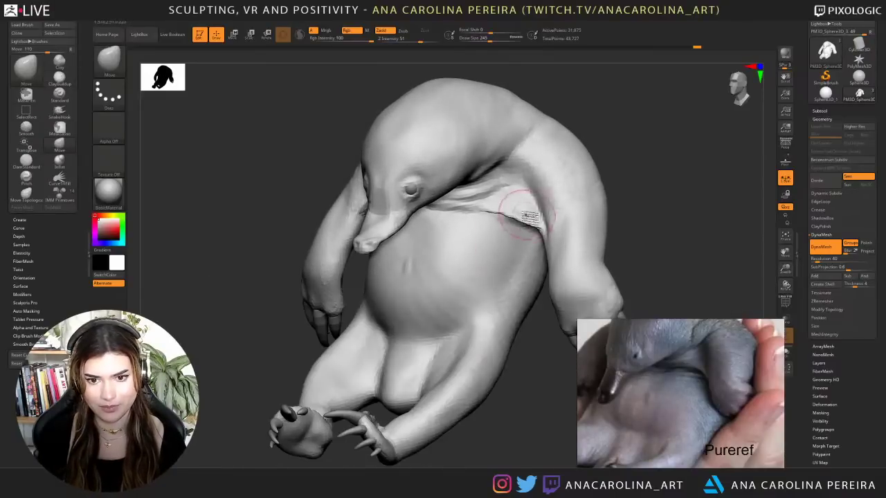
key("space")
left_click_drag(523, 215, 517, 215)
key("b")
key("m")
key("t")
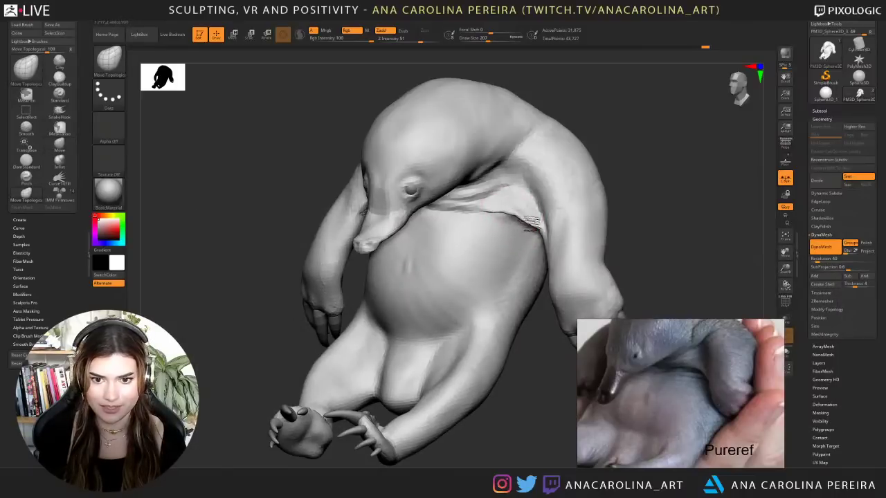
mouse_move(542, 298)
left_mouse_down()
mouse_move(584, 277)
mouse_move(588, 243)
left_mouse_up()
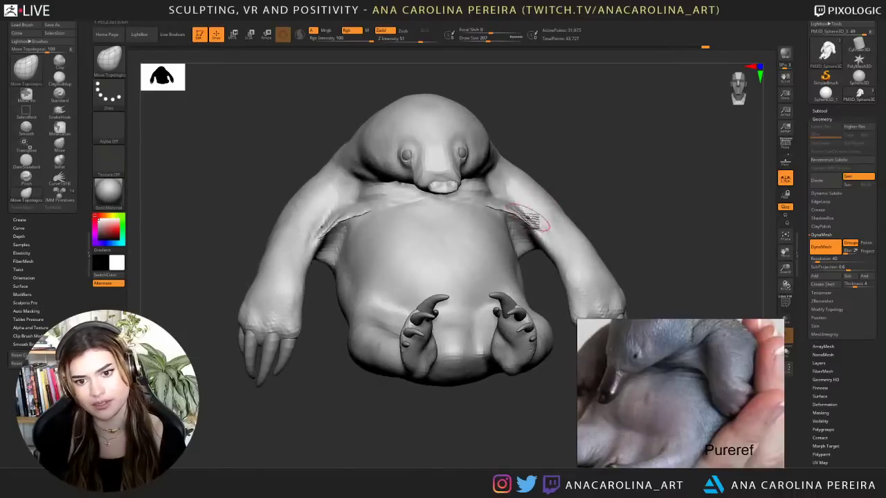
left_click_drag(560, 181, 536, 188)
left_click_drag(523, 220, 513, 223)
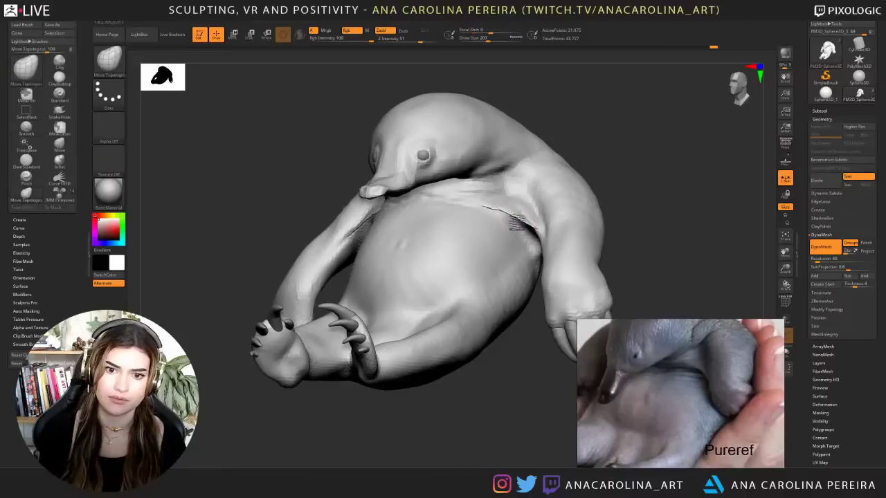
- Refine the volume of the thighs below the belly with ClayBuildup at draw size 331
left_click_drag(524, 339, 501, 311)
mouse_move(501, 339)
left_mouse_down()
mouse_move(526, 347)
mouse_move(504, 351)
mouse_move(515, 381)
mouse_move(526, 360)
left_mouse_up()
key("b")
key("c")
key("b")
key("space")
mouse_move(515, 329)
left_mouse_down()
mouse_move(504, 351)
mouse_move(490, 323)
left_mouse_up()
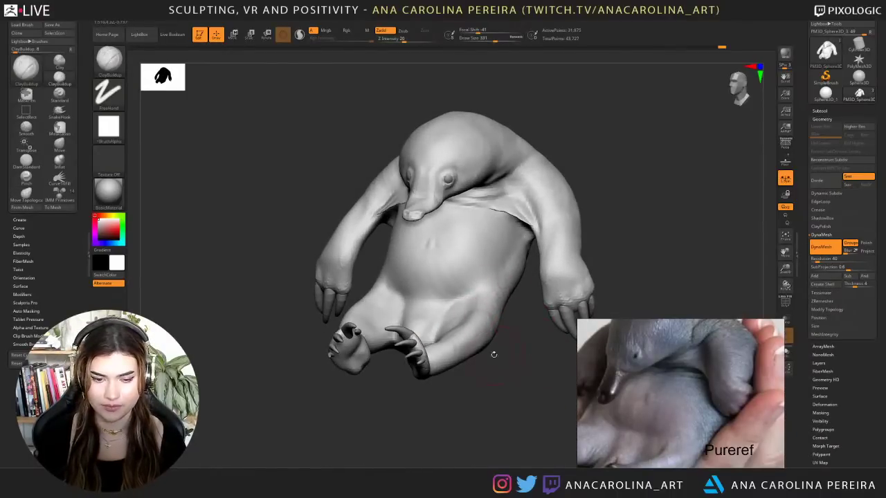
left_click_drag(494, 354, 511, 364, "alt")
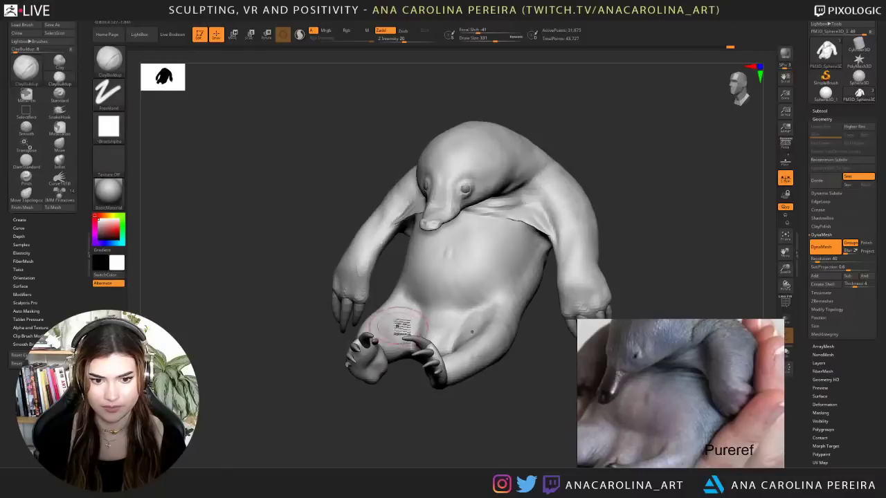
- Examine the reference photos for the shape of the hind legs, feet and claws
scroll(728, 410, "down", 3)
scroll(705, 415, "up", 4)
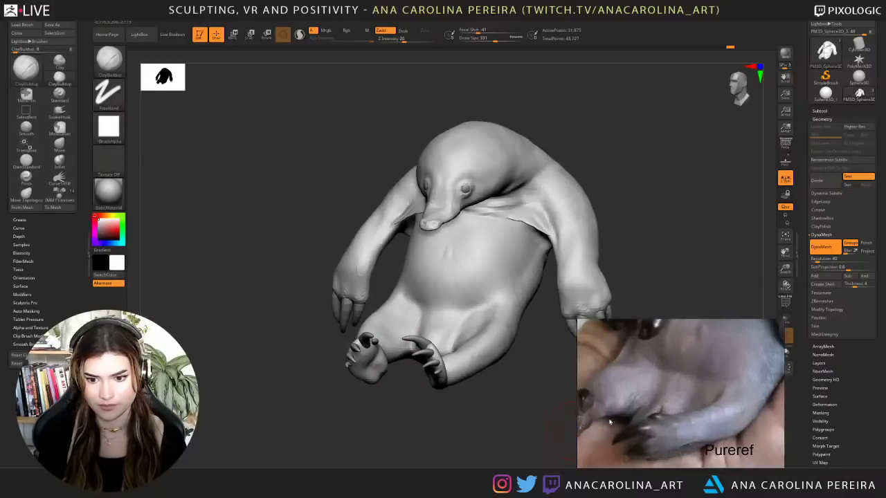
scroll(678, 418, "down", 8)
middle_click_drag(558, 419, 590, 395)
middle_click_drag(686, 443, 743, 383)
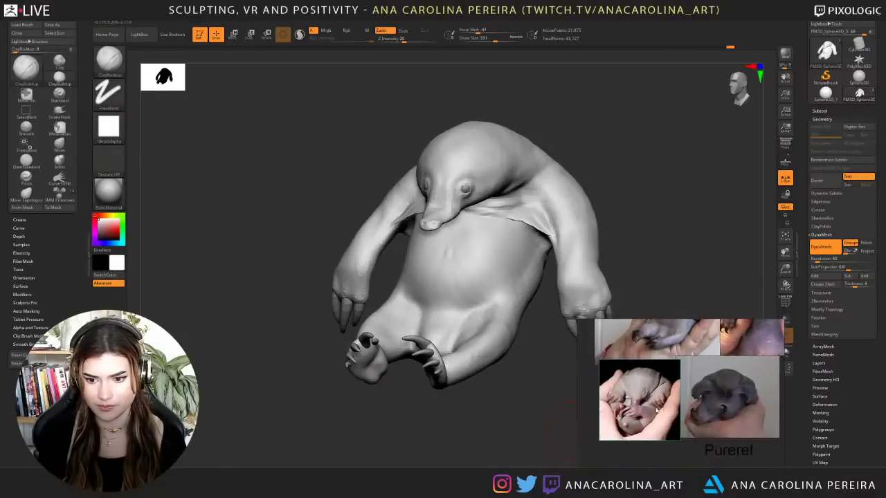
scroll(747, 374, "up", 6)
scroll(754, 401, "down", 5)
scroll(754, 416, "up", 4)
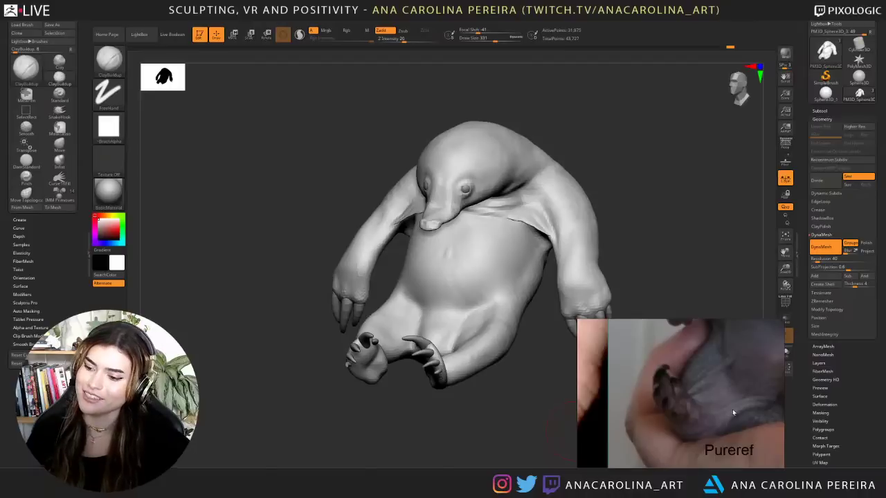
- Carve a crease down the sole of the hind foot between the toes with DamStandard at draw size 177
left_click_drag(425, 319, 405, 400)
mouse_move(462, 404)
left_mouse_down()
mouse_move(461, 392)
mouse_move(424, 382)
left_mouse_up()
key("b")
key("d")
key("s")
key("space")
left_click_drag(370, 264, 380, 264)
mouse_move(354, 200)
left_mouse_down("alt")
mouse_move(396, 181)
mouse_move(393, 222)
left_mouse_up("alt")
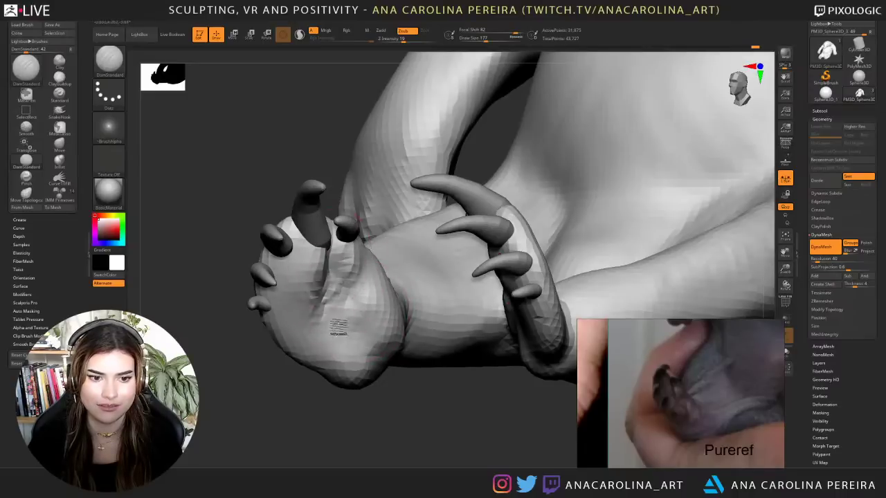
- Adjust the toe area of the hind foot with the Move brush at draw size 177
key("b")
key("m")
key("v")
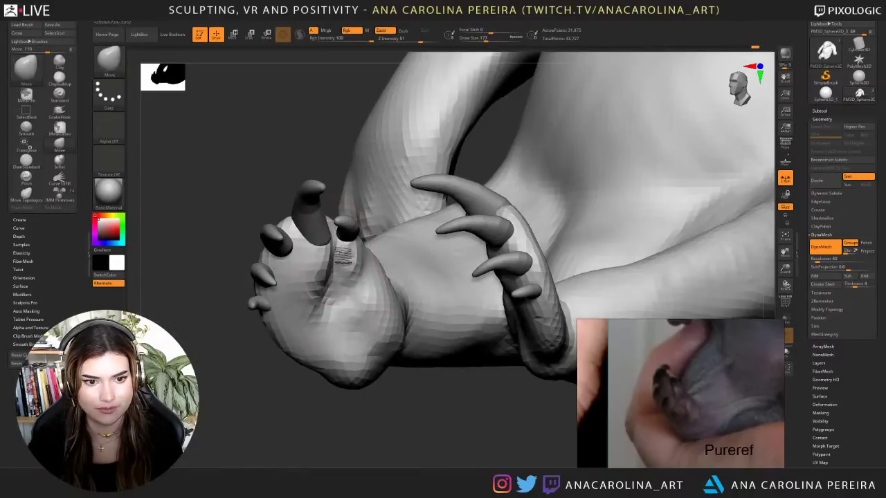
left_click_drag(293, 128, 274, 119)
mouse_move(385, 210)
left_mouse_down()
mouse_move(361, 232)
mouse_move(370, 224)
left_mouse_up()
- Build up the sole and inner edge of the hind foot with ClayBuildup
key("b")
key("c")
key("b")
right_click_drag(376, 250, 374, 246)
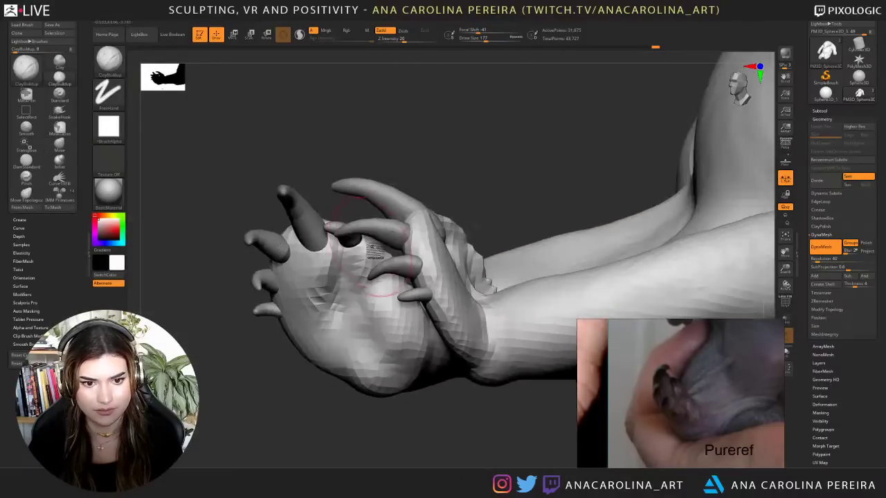
left_click_drag(395, 163, 370, 261)
right_click_drag(370, 258, 377, 239)
left_click_drag(377, 242, 367, 262)
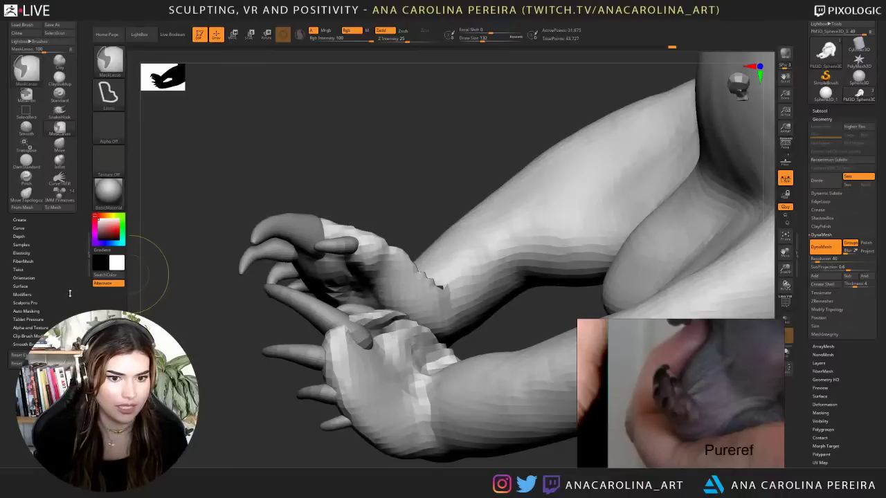
- Open the brush's Auto Masking settings and build up the foot below the claws with ClayBuildup at draw size 132
left_click_drag(48, 296, 46, 274)
left_click(39, 286)
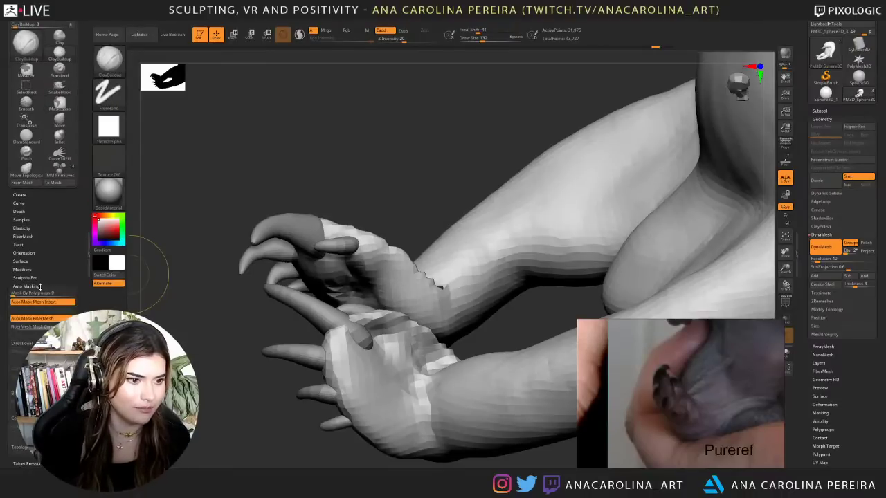
mouse_move(399, 166)
left_mouse_down()
mouse_move(413, 152)
mouse_move(451, 144)
mouse_move(395, 181)
left_mouse_up()
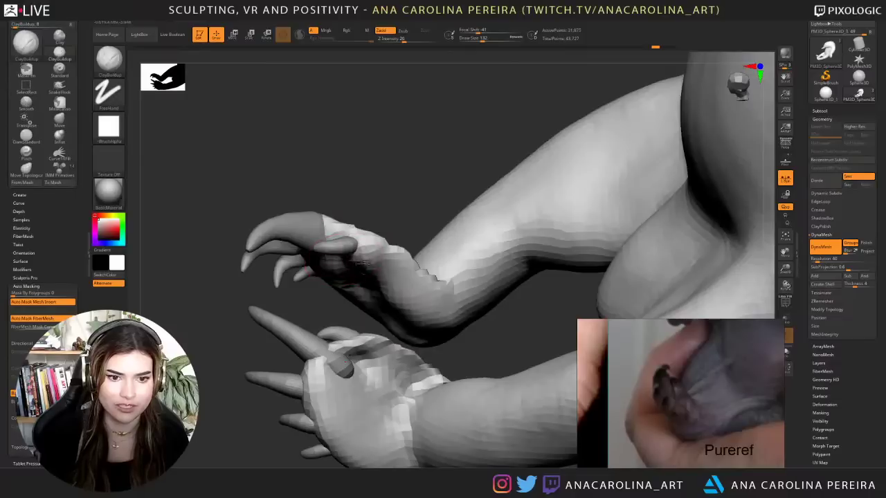
mouse_move(371, 271)
left_mouse_down()
mouse_move(407, 287)
mouse_move(403, 305)
mouse_move(376, 268)
left_mouse_up()
mouse_move(397, 213)
left_mouse_down()
mouse_move(388, 241)
mouse_move(433, 250)
mouse_move(348, 208)
mouse_move(375, 195)
mouse_move(431, 251)
mouse_move(372, 224)
mouse_move(404, 213)
mouse_move(423, 219)
mouse_move(408, 234)
mouse_move(370, 222)
left_mouse_up()
left_click_drag(434, 82, 437, 80)
left_click_drag(396, 364, 359, 327)
left_click_drag(387, 182, 348, 209)
- Sculpt the toe pads and grooves on the sole with ClayBuildup at draw size 97
key("space")
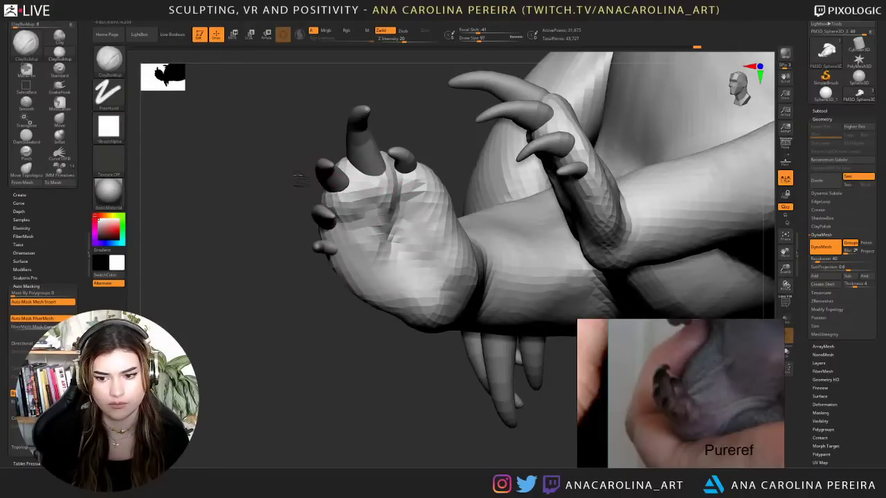
left_click_drag(299, 181, 348, 206)
left_click_drag(382, 259, 339, 238)
left_click_drag(329, 300, 252, 221)
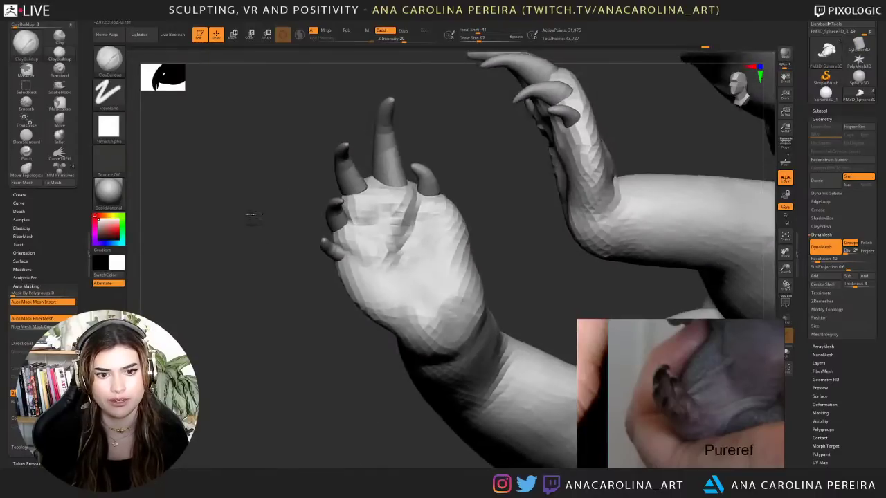
mouse_move(343, 257)
left_mouse_down()
mouse_move(332, 300)
mouse_move(318, 294)
left_mouse_up()
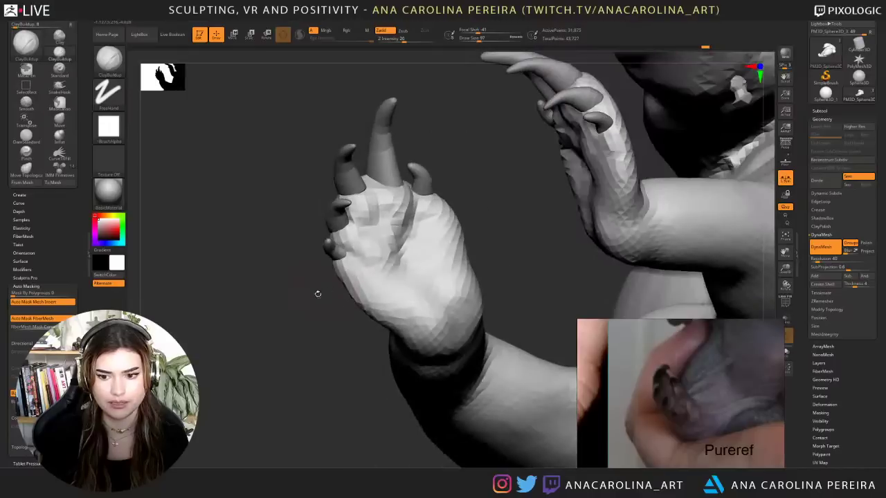
left_click_drag(361, 277, 370, 291)
mouse_move(335, 308)
left_mouse_down()
mouse_move(377, 294)
mouse_move(373, 285)
mouse_move(344, 298)
left_mouse_up()
mouse_move(367, 313)
left_mouse_down()
mouse_move(374, 316)
mouse_move(346, 335)
left_mouse_up()
- Build up the heel and the middle of the sole with ClayBuildup at draw size 202
key("space")
mouse_move(363, 305)
left_mouse_down()
mouse_move(374, 303)
mouse_move(378, 315)
mouse_move(361, 287)
mouse_move(419, 325)
left_mouse_up()
mouse_move(415, 275)
left_mouse_down()
mouse_move(408, 315)
mouse_move(429, 336)
left_mouse_up()
left_click_drag(342, 356, 320, 419)
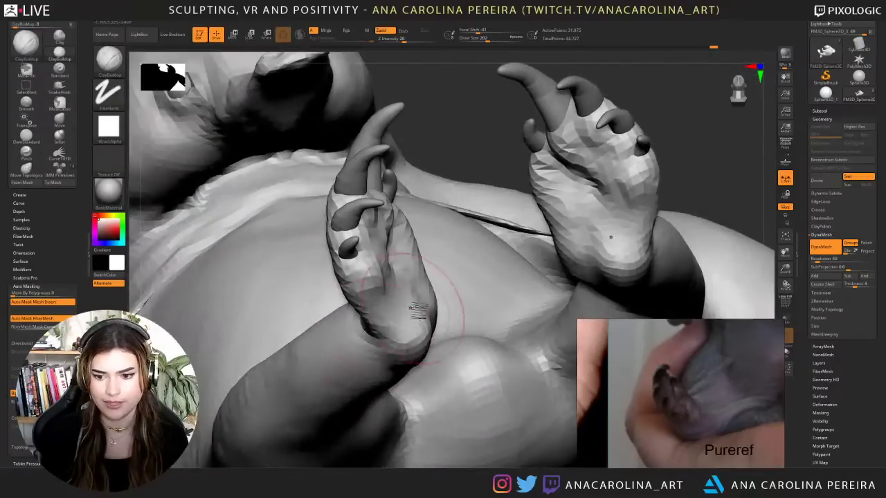
mouse_move(417, 302)
left_mouse_down()
mouse_move(390, 311)
mouse_move(421, 336)
left_mouse_up()
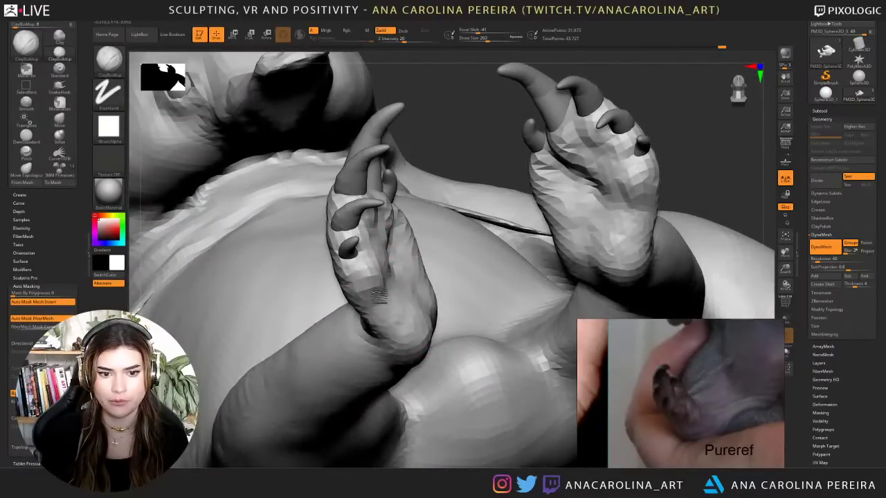
left_click_drag(384, 272, 385, 309)
- Check the leg reference photo and pinch a skin fold on the inner lower leg with the Pinch brush at draw size 202
left_click_drag(464, 142, 444, 99, "alt")
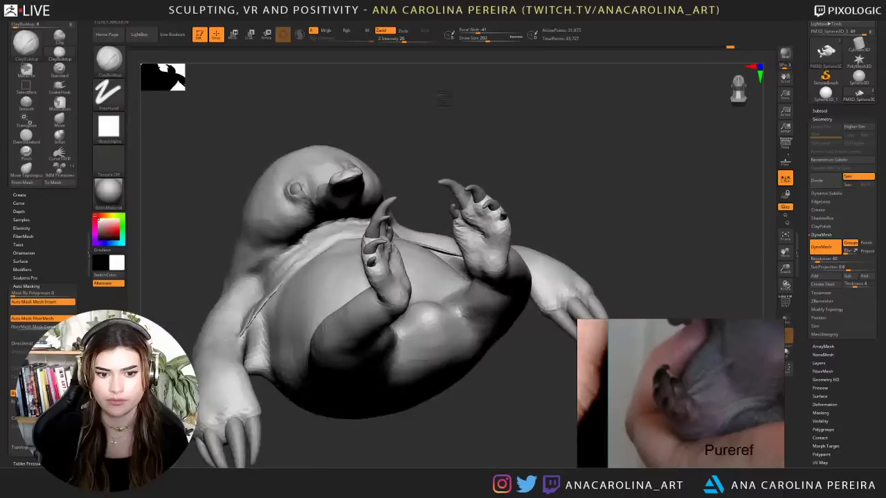
left_click_drag(571, 116, 575, 134, "alt")
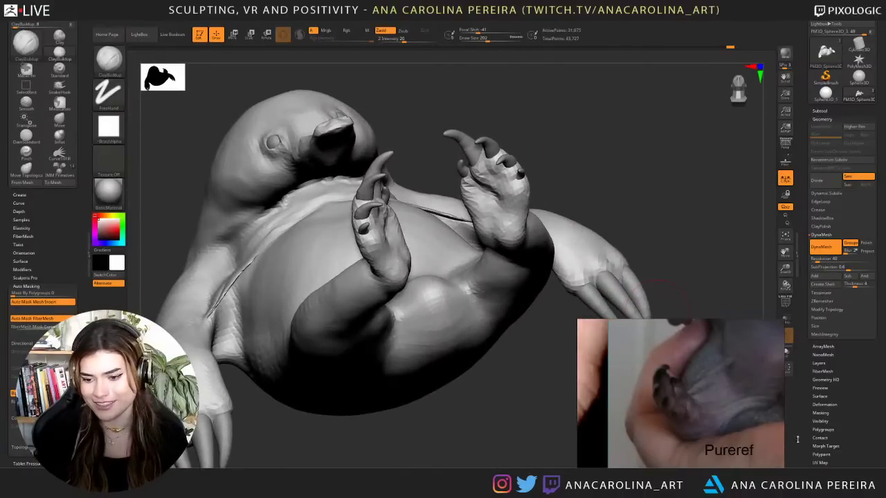
middle_click_drag(743, 424, 677, 437)
scroll(682, 437, "up", 2)
mouse_move(438, 427)
left_mouse_down()
mouse_move(422, 439)
mouse_move(469, 421)
mouse_move(458, 422)
left_mouse_up()
key("b")
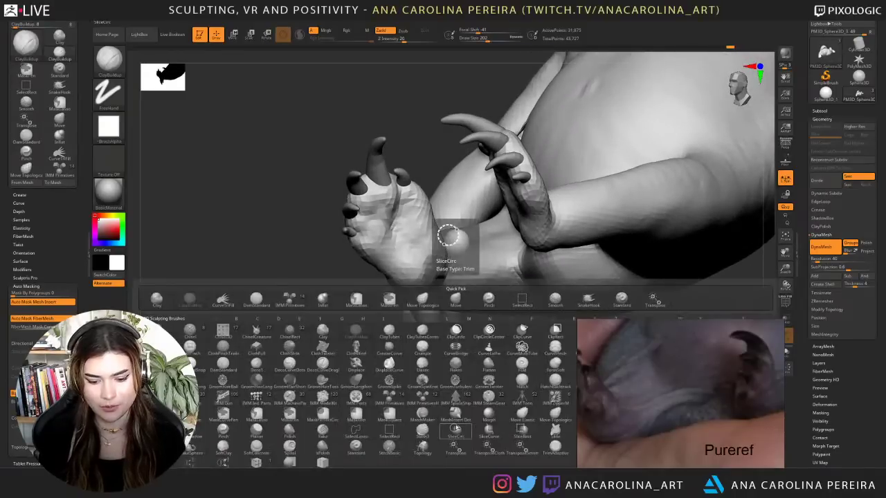
key("p")
key("i")
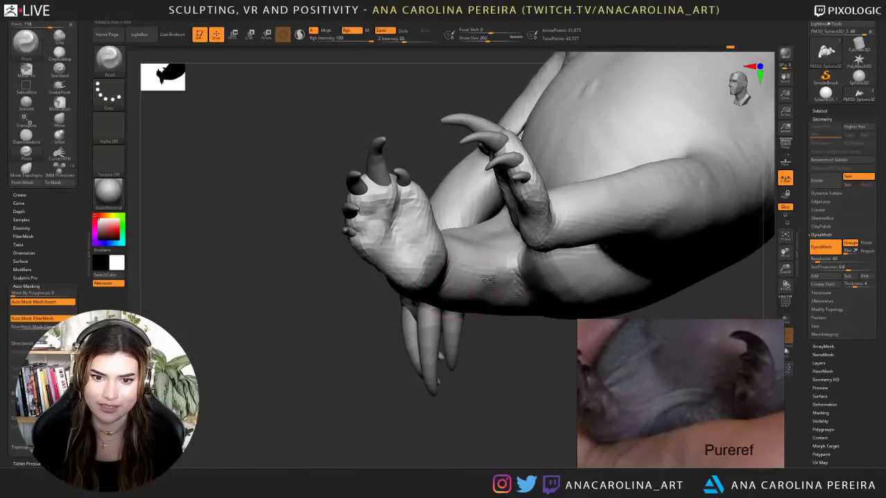
left_click_drag(487, 278, 513, 272)
- Carve a skin fold into the inner leg near the knee with DamStandard at draw size 202 and soften it
key("b")
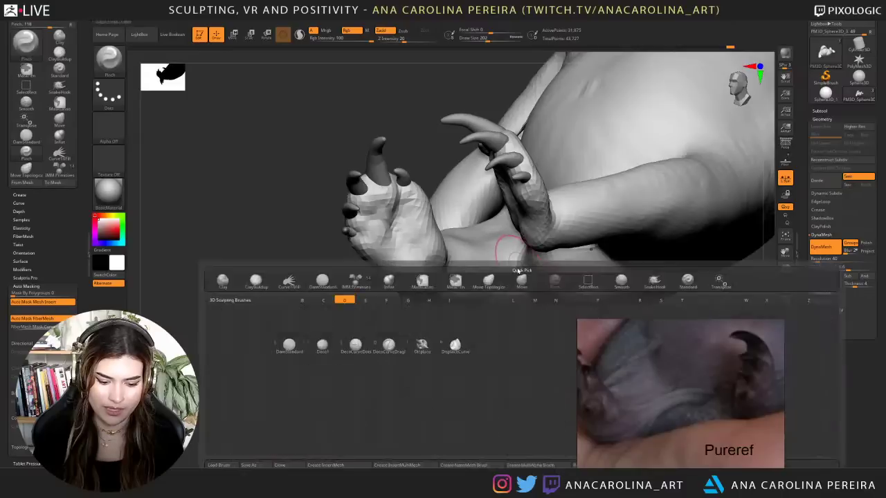
key("d")
key("s")
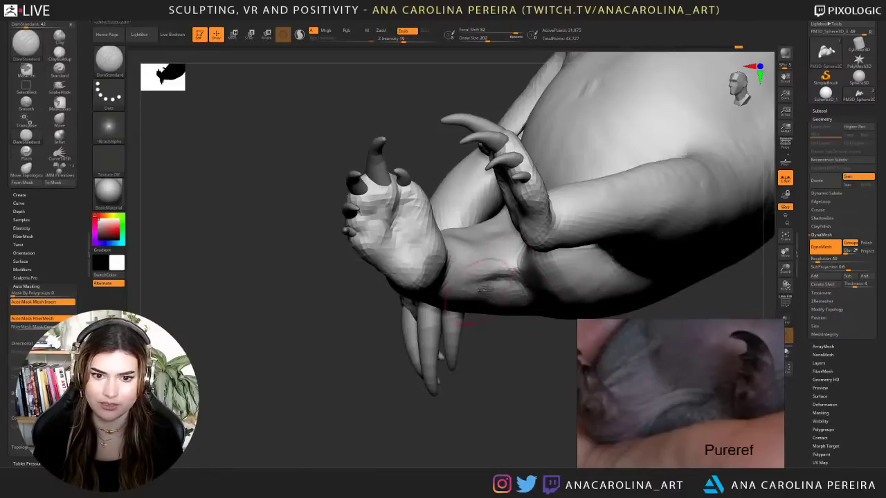
mouse_move(500, 344)
left_mouse_down()
mouse_move(517, 321)
mouse_move(521, 343)
mouse_move(500, 344)
mouse_move(518, 320)
left_mouse_up()
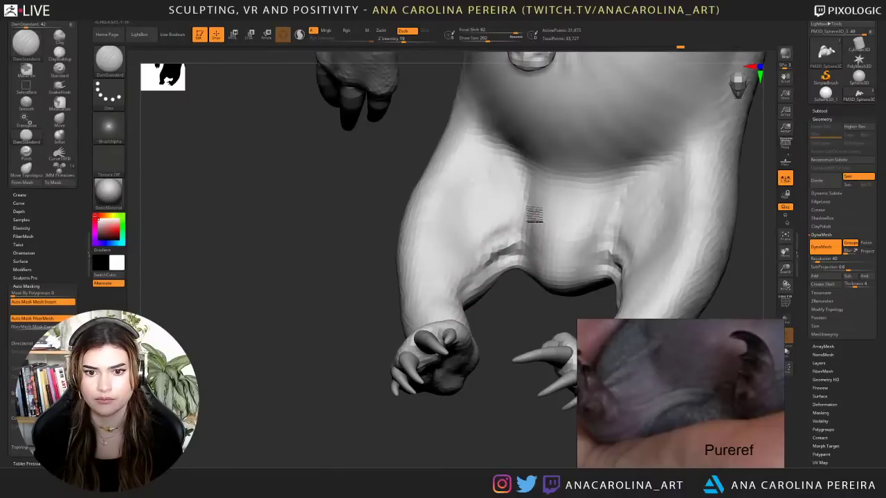
left_click_drag(477, 256, 493, 249, "shift")
mouse_move(516, 320)
left_mouse_down()
mouse_move(490, 278)
mouse_move(483, 292)
left_mouse_up()
left_click_drag(509, 319, 494, 360)
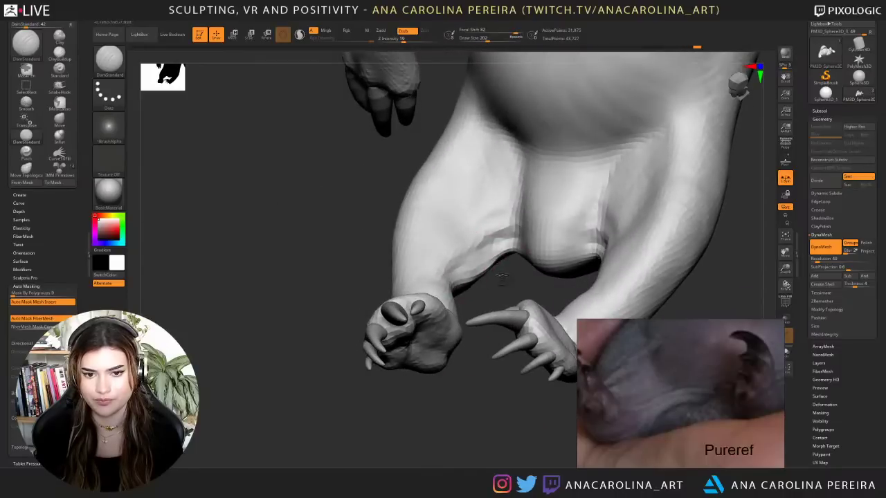
left_click_drag(501, 278, 500, 275)
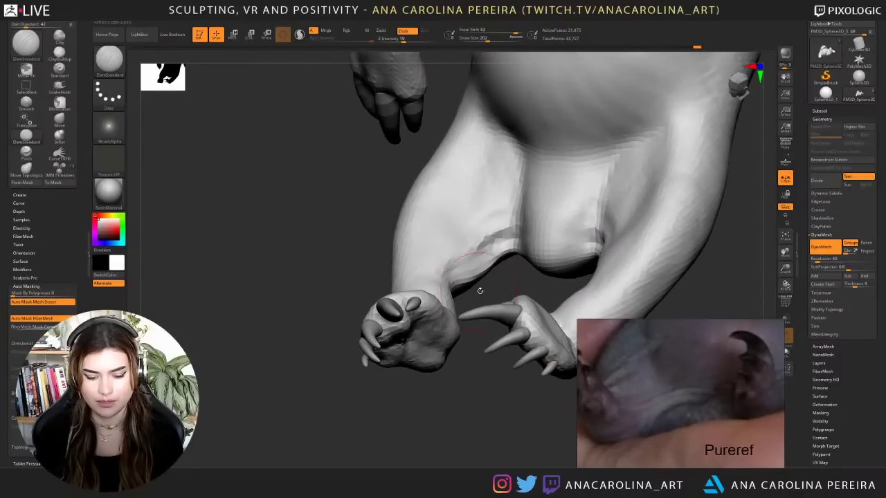
- Sharpen the inner leg fold with the Pinch brush at draw size 187
key("b")
key("p")
key("i")
left_click_drag(493, 349, 472, 309)
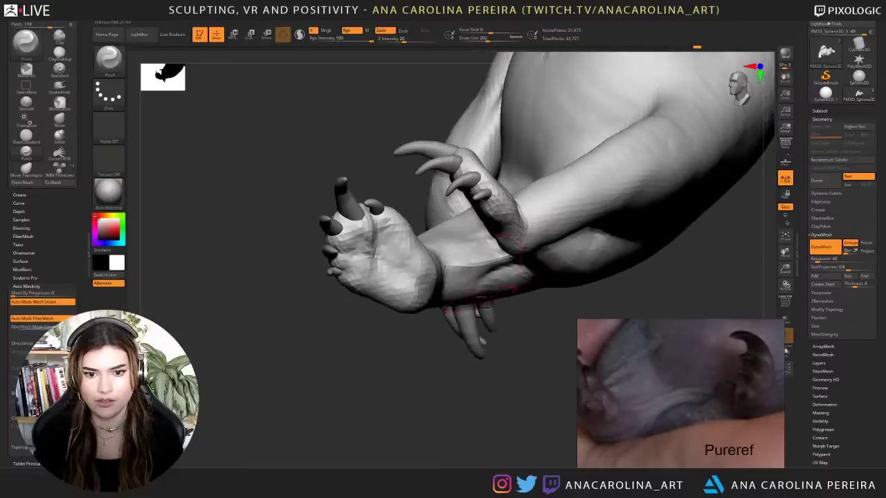
key("space")
left_click_drag(488, 259, 487, 260)
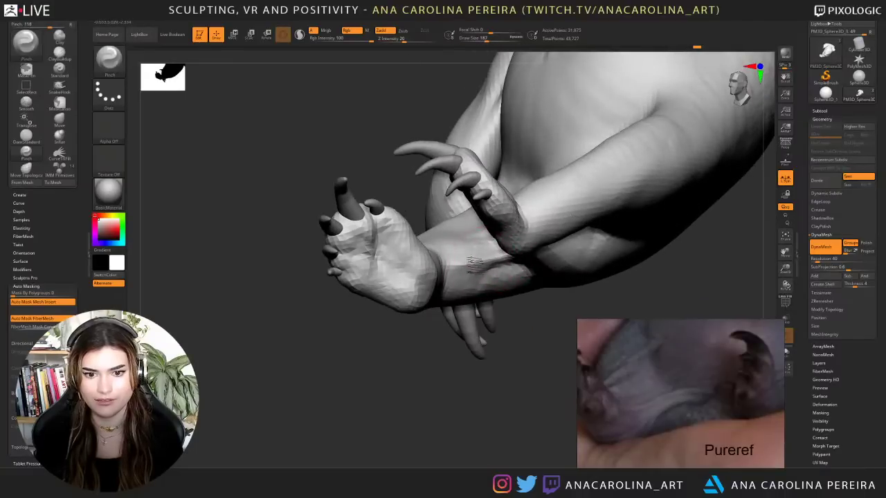
mouse_move(489, 340)
left_mouse_down()
mouse_move(506, 354)
mouse_move(477, 268)
mouse_move(498, 297)
mouse_move(496, 244)
mouse_move(507, 242)
mouse_move(497, 240)
left_mouse_up()
- Reshape the inner lower leg above the foot with the Move brush at draw size 187
key("b")
key("m")
key("v")
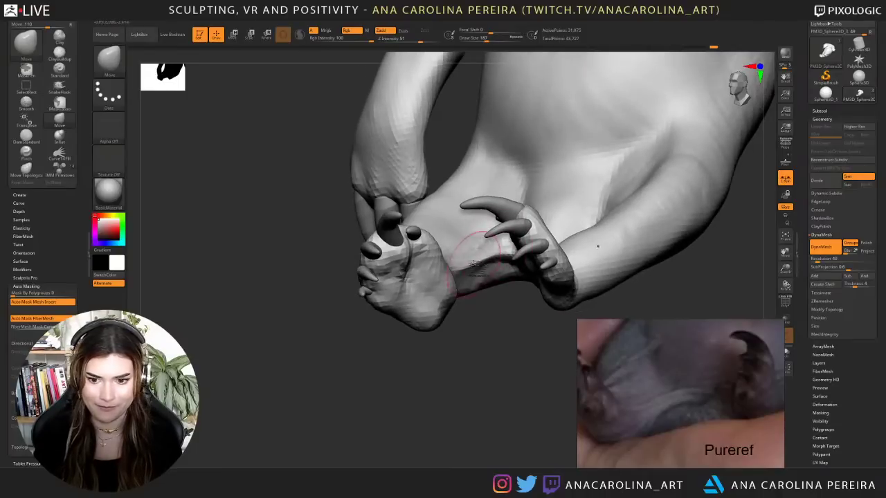
left_click_drag(472, 269, 463, 282)
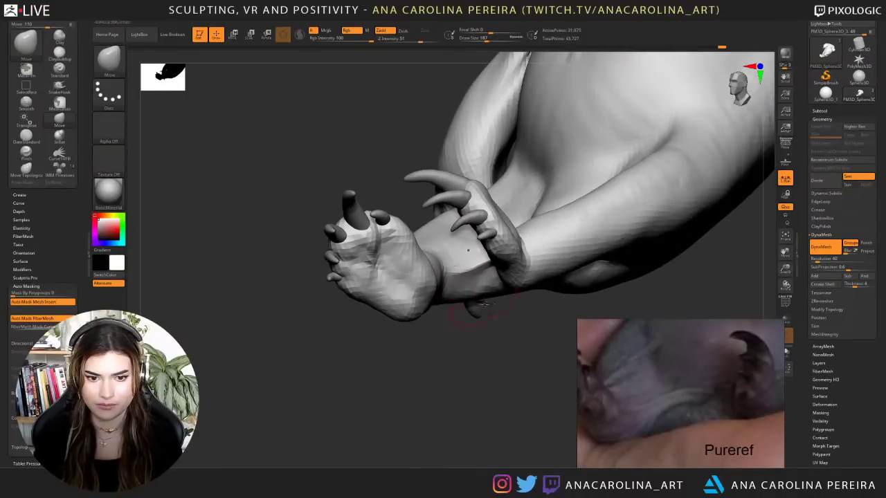
- Build up the ankle and lower leg with ClayBuildup at draw size 112
key("b")
key("c")
key("b")
mouse_move(480, 323)
left_mouse_down()
mouse_move(460, 278)
mouse_move(454, 281)
left_mouse_up()
key("s")
mouse_move(474, 323)
left_mouse_down()
mouse_move(466, 325)
mouse_move(502, 367)
mouse_move(459, 415)
mouse_move(470, 325)
mouse_move(488, 349)
mouse_move(480, 390)
mouse_move(465, 389)
left_mouse_up()
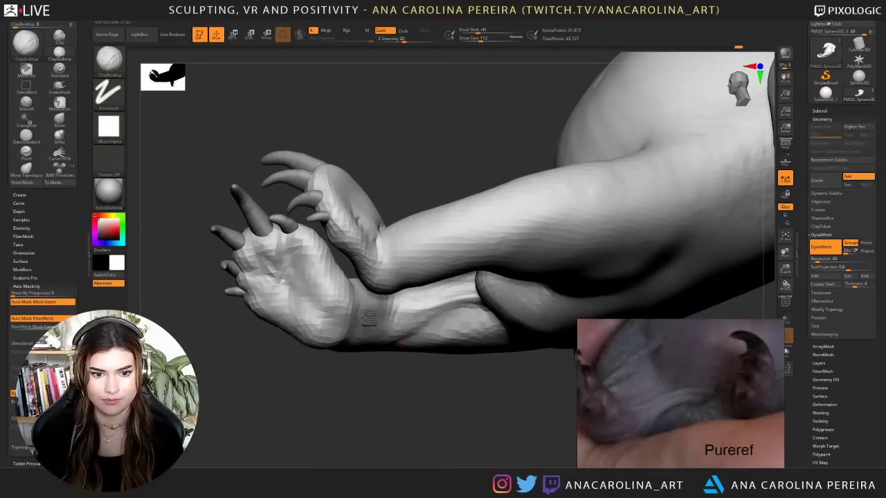
mouse_move(332, 384)
left_mouse_down()
mouse_move(294, 408)
mouse_move(305, 401)
mouse_move(313, 212)
mouse_move(553, 210)
mouse_move(500, 195)
mouse_move(478, 229)
mouse_move(492, 290)
mouse_move(470, 311)
mouse_move(482, 309)
left_mouse_up()
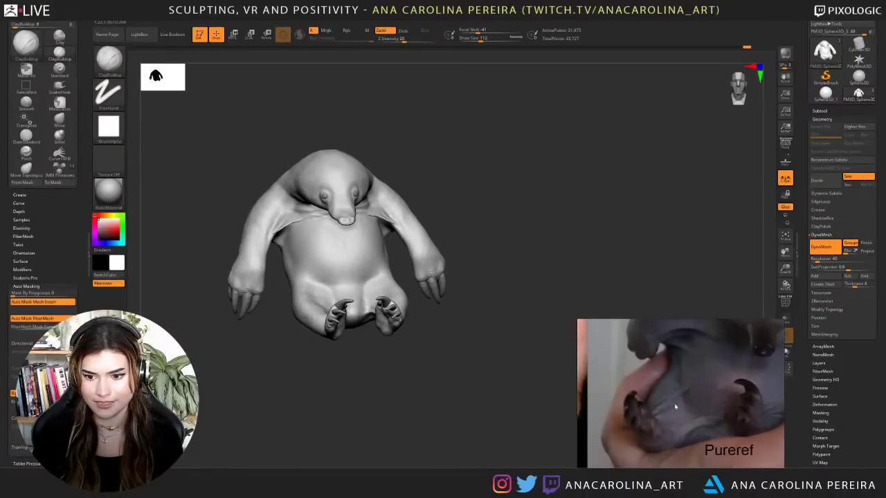
- Check the belly reference photo and build up skin folds on the inner thighs with ClayBuildup at draw size 212
mouse_move(480, 306)
left_mouse_down()
mouse_move(459, 352)
mouse_move(514, 410)
mouse_move(533, 386)
mouse_move(389, 452)
mouse_move(389, 466)
mouse_move(384, 415)
left_mouse_up()
key("space")
left_click_drag(402, 297, 415, 293)
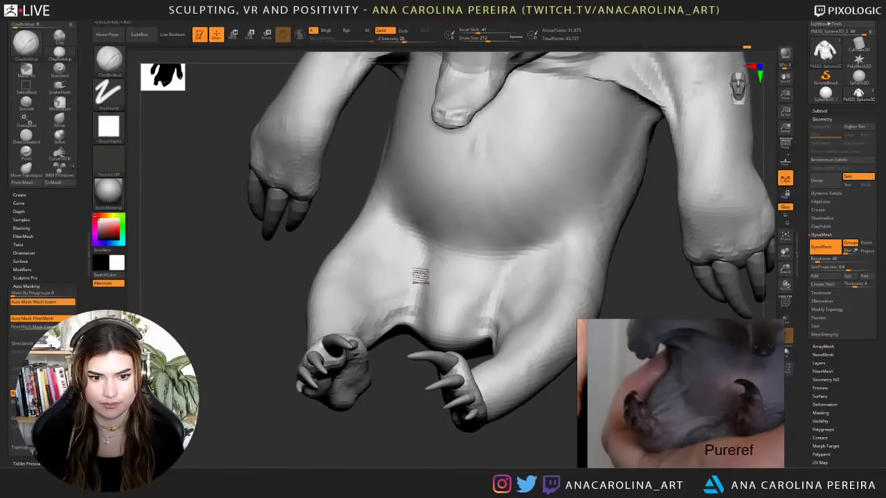
mouse_move(375, 319)
left_mouse_down()
mouse_move(397, 283)
mouse_move(415, 279)
mouse_move(368, 319)
mouse_move(386, 294)
left_mouse_up()
mouse_move(361, 325)
left_mouse_down()
mouse_move(411, 277)
mouse_move(413, 293)
mouse_move(416, 282)
left_mouse_up()
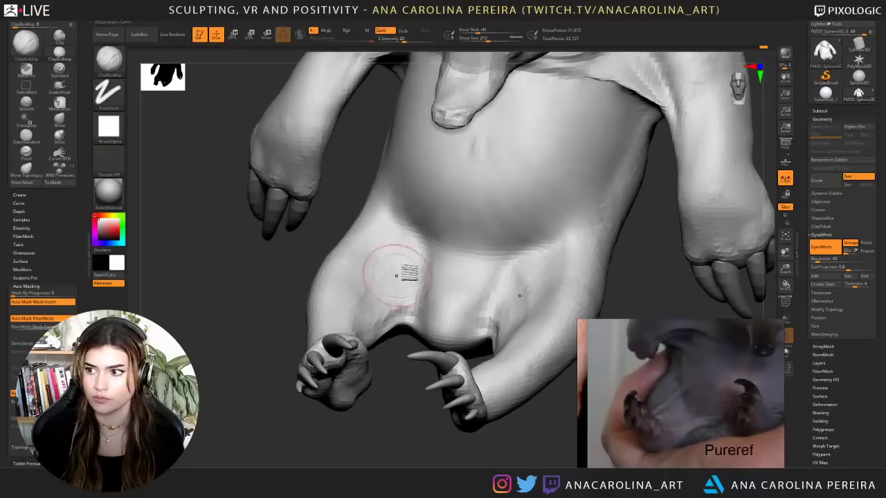
left_click_drag(429, 427, 421, 434)
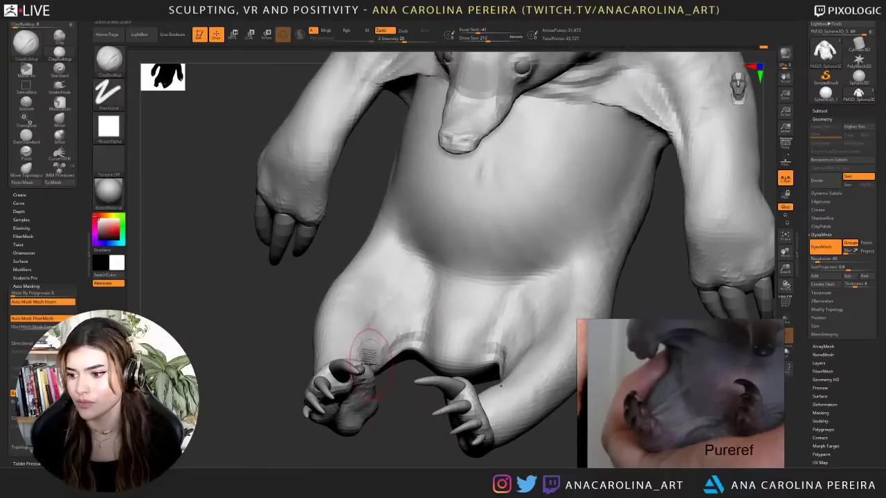
mouse_move(369, 349)
left_mouse_down()
mouse_move(378, 358)
mouse_move(387, 351)
left_mouse_up()
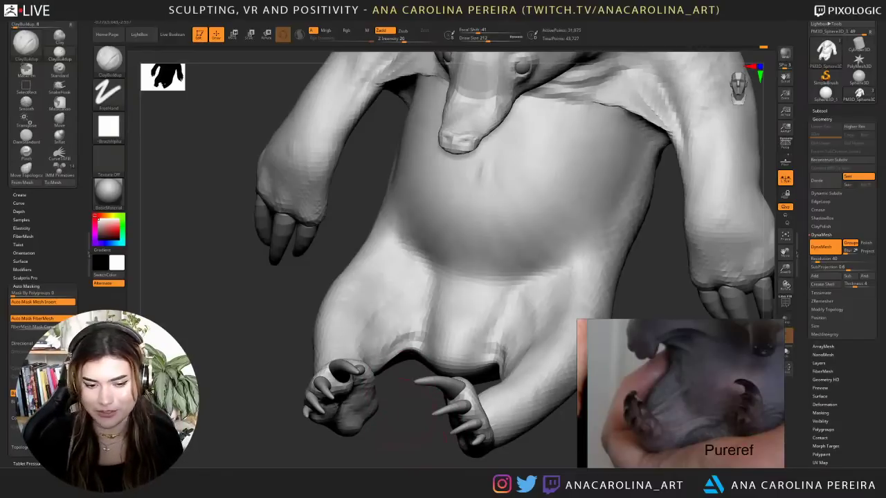
mouse_move(417, 415)
left_mouse_down()
mouse_move(408, 395)
mouse_move(412, 459)
left_mouse_up()
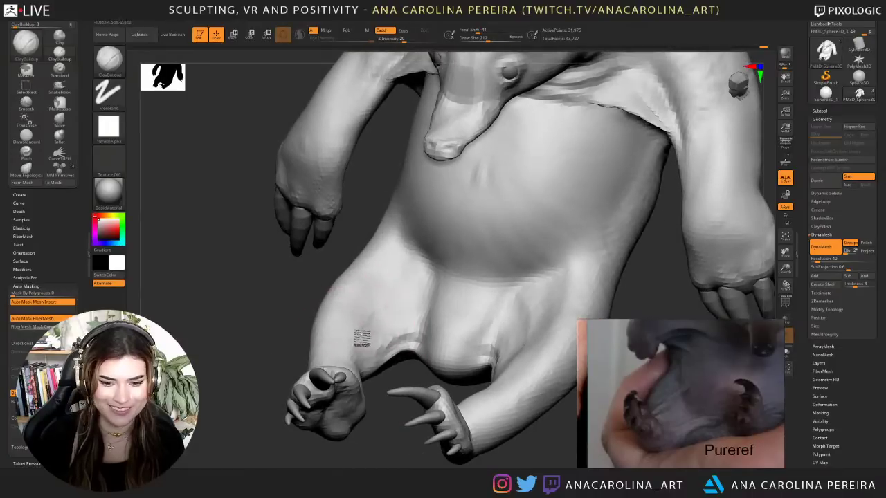
- Add small skin folds where the thighs meet the belly with ClayBuildup at draw size 136, redoing the first stroke
key("space")
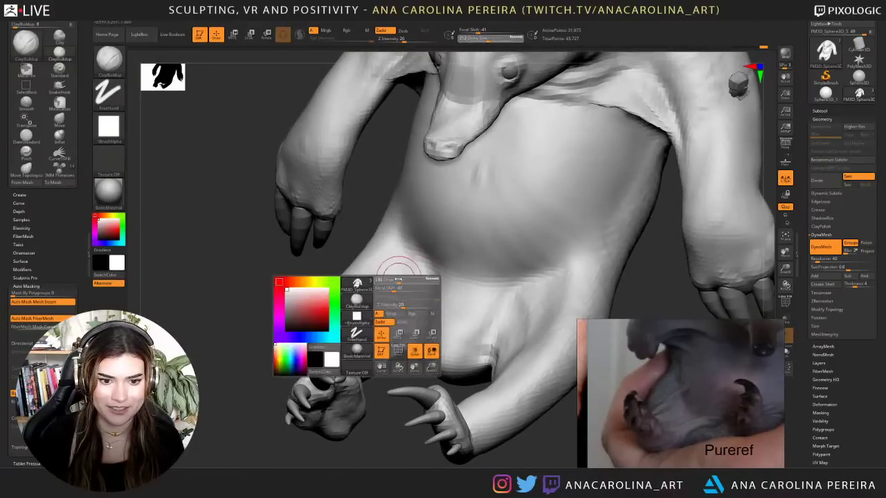
left_click(398, 280)
left_click_drag(400, 374, 426, 367)
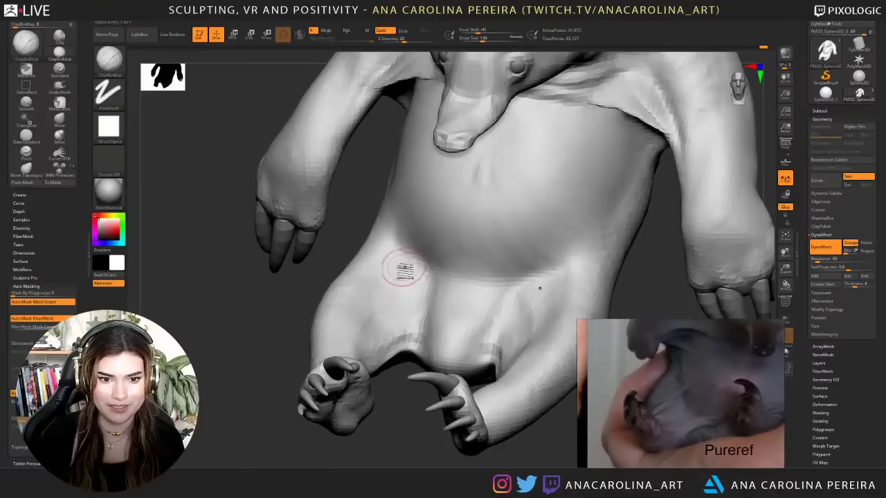
left_click_drag(418, 253, 384, 303)
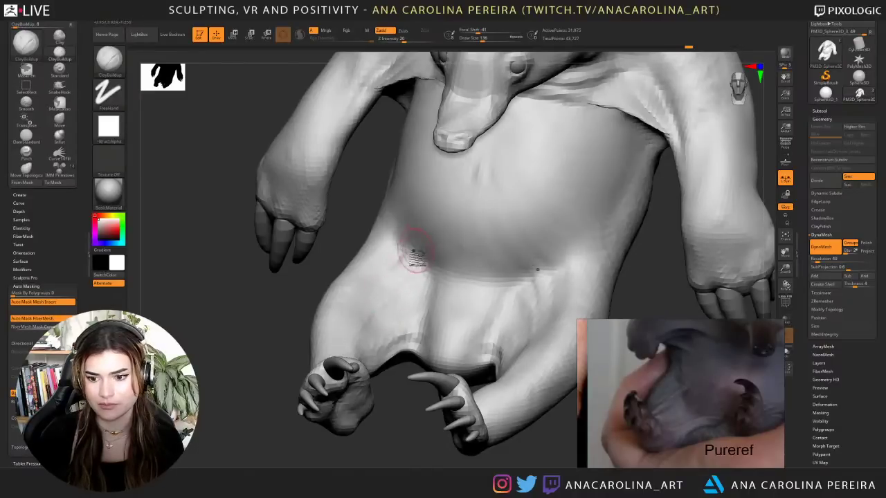
key("ctrl+z")
left_click_drag(338, 235, 349, 207)
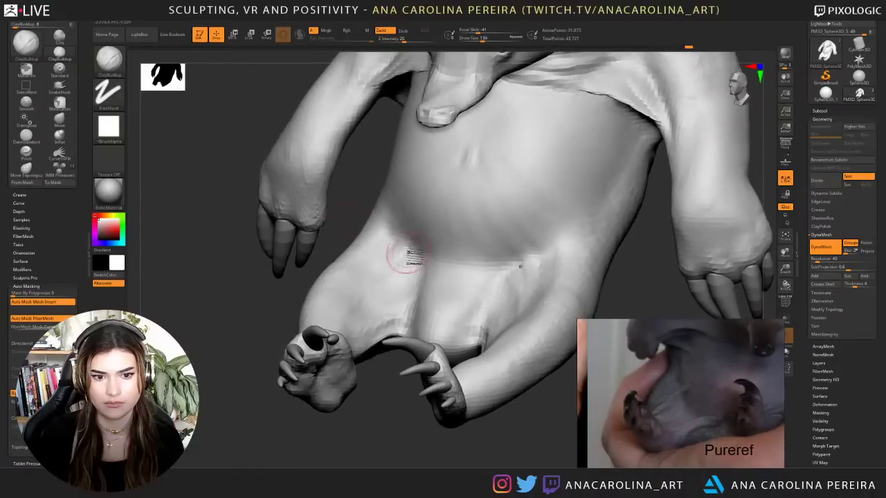
mouse_move(417, 226)
left_mouse_down()
mouse_move(393, 262)
mouse_move(389, 251)
mouse_move(376, 270)
left_mouse_up()
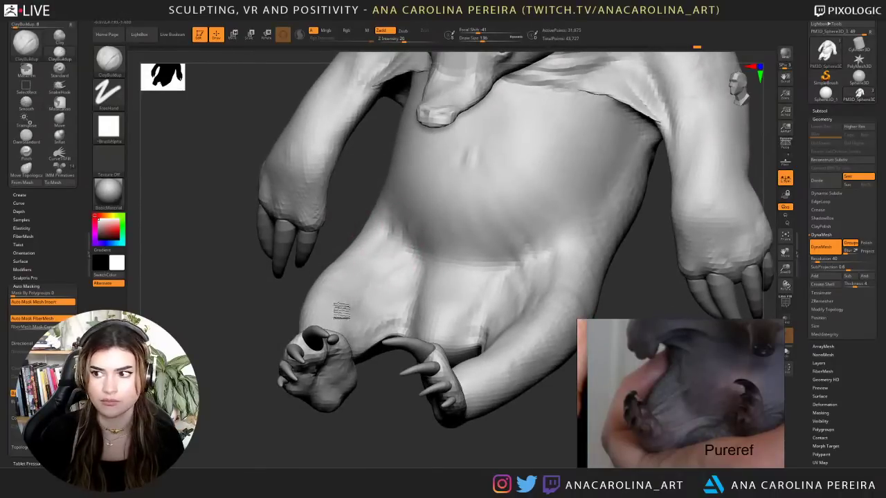
- Soften the folds between the thighs and belly with the Smooth brush, raising the draw size to 234
mouse_move(365, 421)
left_mouse_down("alt")
mouse_move(362, 393)
mouse_move(364, 407)
left_mouse_up("alt")
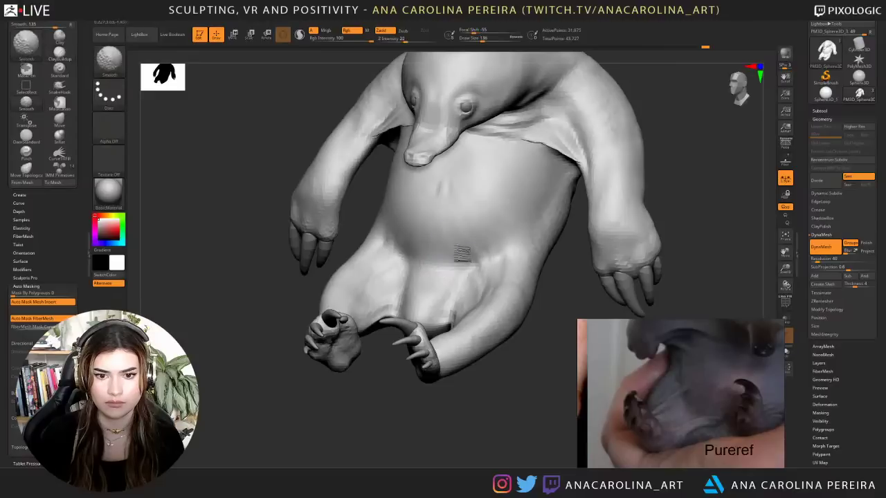
key("space")
left_click_drag(478, 215, 509, 200)
key("space")
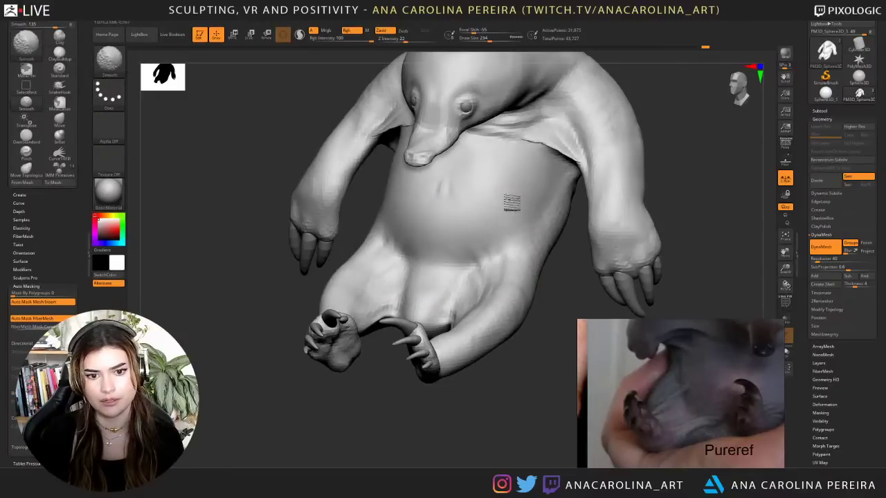
- Build up the hip folds and upper thighs with ClayBuildup at draw size 187
left_click_drag(397, 399, 397, 386)
key("space")
left_click_drag(402, 236, 395, 236)
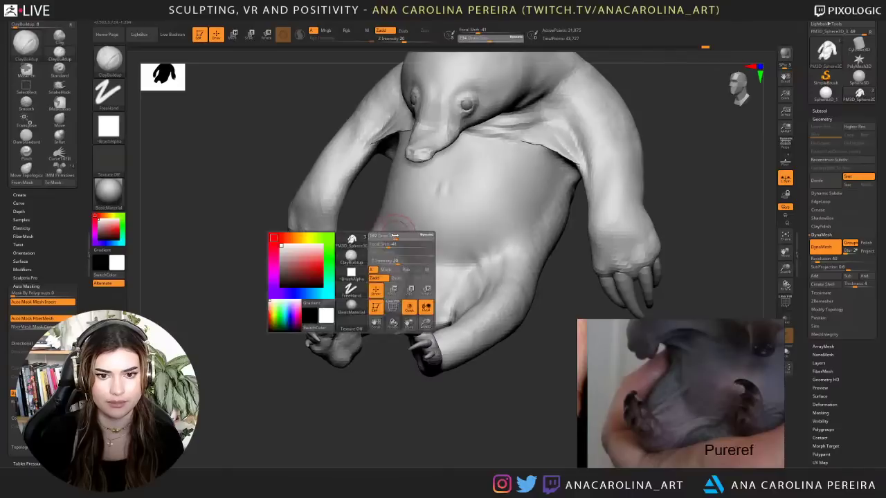
key("space")
mouse_move(485, 257)
left_mouse_down()
mouse_move(502, 275)
mouse_move(494, 272)
mouse_move(495, 293)
left_mouse_up()
key("space")
left_click(485, 236)
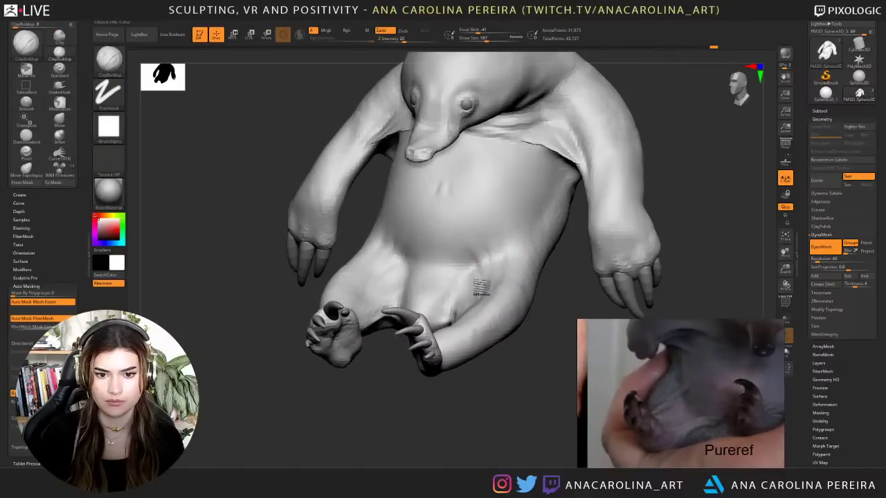
mouse_move(480, 369)
left_mouse_down("alt")
mouse_move(480, 332)
mouse_move(517, 326)
mouse_move(521, 360)
left_mouse_up("alt")
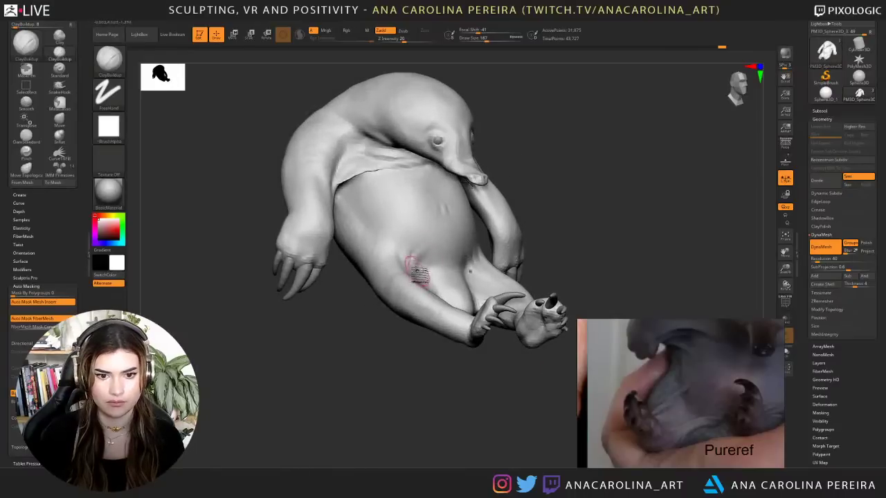
- Carve creases between the hip folds with DamStandard at draw size 187 and smooth their edges
key("b")
key("d")
key("s")
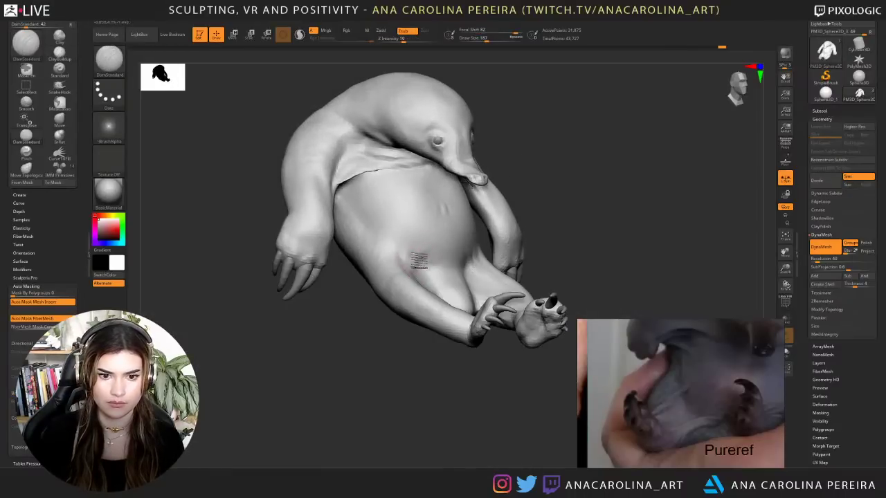
left_click_drag(470, 363, 315, 356)
mouse_move(473, 251)
left_mouse_down("shift")
mouse_move(480, 238)
mouse_move(473, 269)
left_mouse_up("shift")
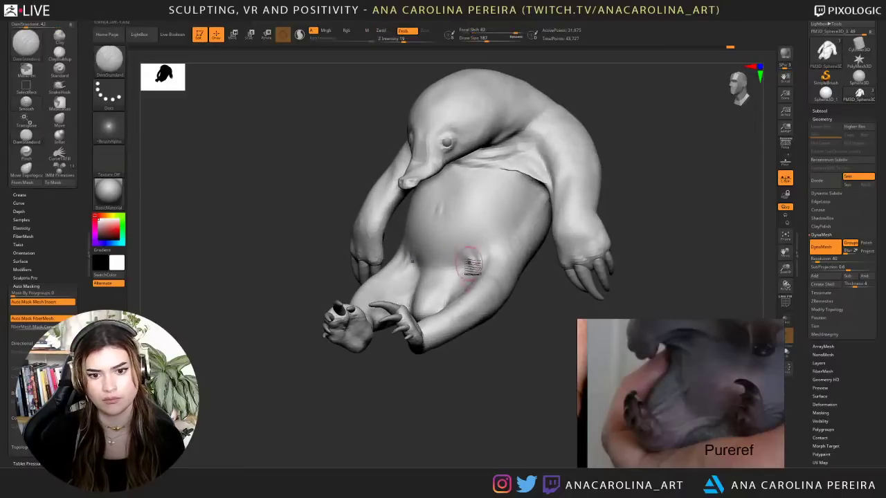
left_click_drag(494, 336, 543, 333)
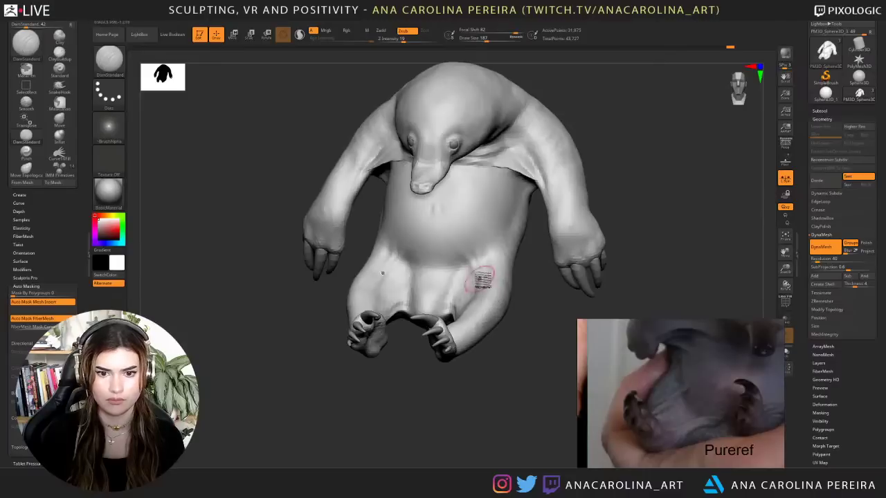
left_click_drag(476, 268, 473, 260, "shift")
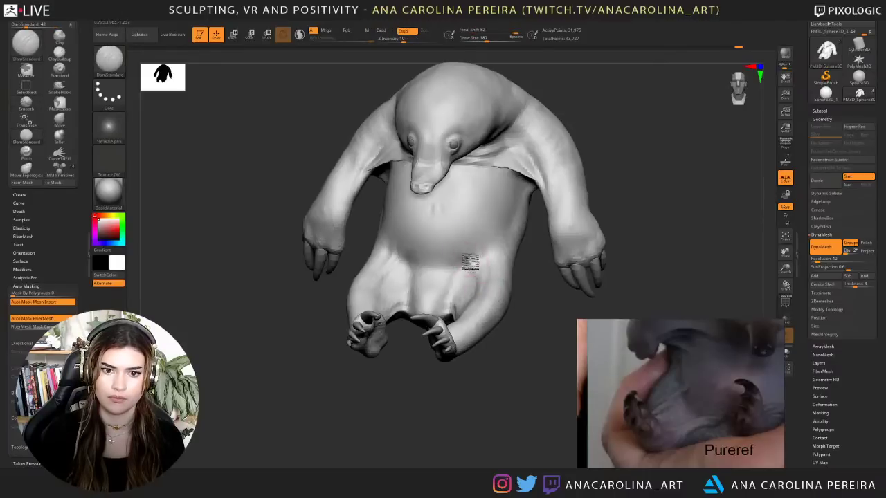
mouse_move(477, 255)
left_mouse_down()
mouse_move(486, 295)
mouse_move(480, 261)
left_mouse_up()
mouse_move(527, 319)
left_mouse_down()
mouse_move(546, 309)
mouse_move(507, 237)
mouse_move(489, 271)
left_mouse_up()
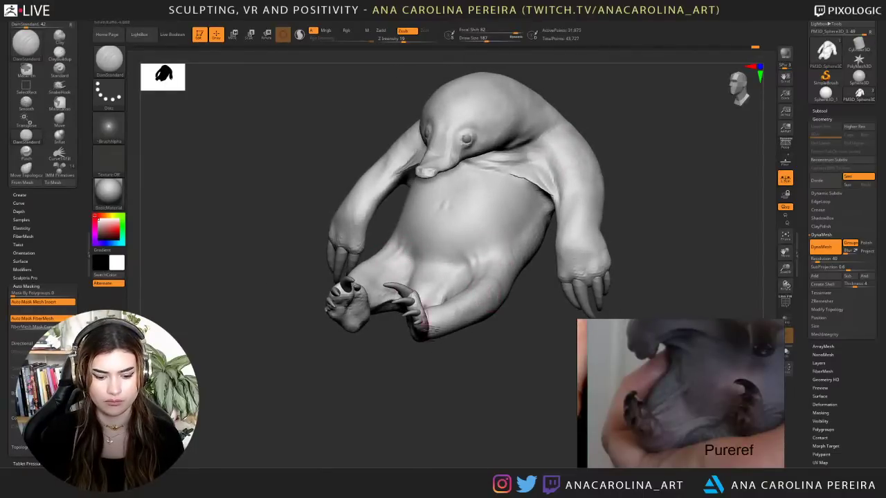
- Adjust the shape of the hip folds and thigh with the Move brush, reducing its draw size for finer changes
key("s")
left_click_drag(440, 372, 446, 372)
key("b")
left_click(464, 299)
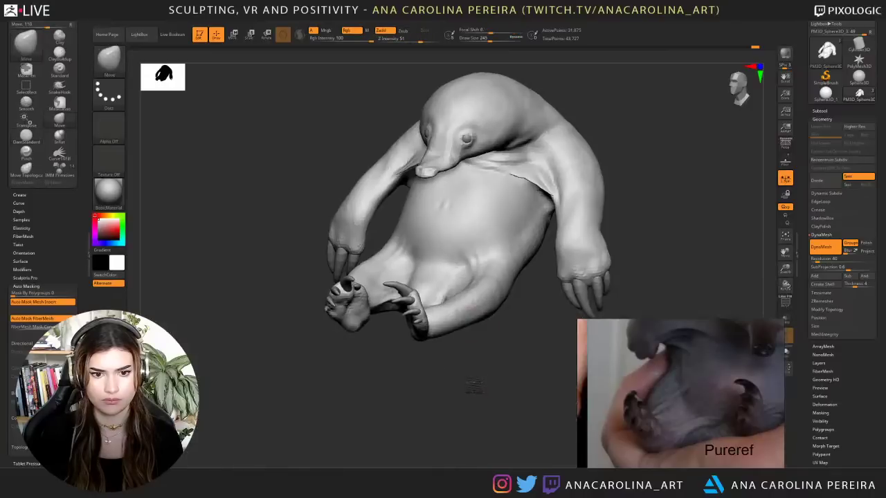
mouse_move(471, 390)
right_mouse_down()
mouse_move(338, 221)
mouse_move(371, 202)
right_mouse_up()
key("s")
left_click_drag(370, 203, 362, 202)
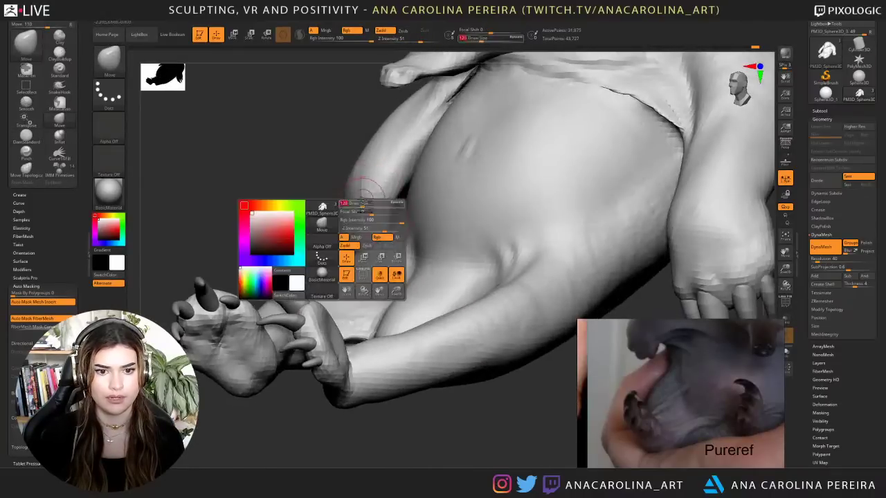
right_click_drag(415, 304, 389, 217, "ctrl")
key("s")
mouse_move(389, 217)
left_mouse_down()
mouse_move(399, 211)
mouse_move(388, 206)
mouse_move(397, 212)
mouse_move(379, 243)
mouse_move(357, 254)
left_mouse_up()
key("s")
mouse_move(407, 225)
left_mouse_down()
mouse_move(403, 246)
mouse_move(375, 263)
left_mouse_up()
- Smooth the hip folds and inner thighs on both sides of the belly, using draw size 106
left_click_drag(203, 185, 530, 213)
left_click_drag(633, 179, 593, 184, "shift")
mouse_move(524, 257)
left_mouse_down("shift")
mouse_move(514, 248)
mouse_move(508, 255)
mouse_move(521, 257)
left_mouse_up("shift")
key("space")
left_click_drag(513, 244, 518, 261, "shift")
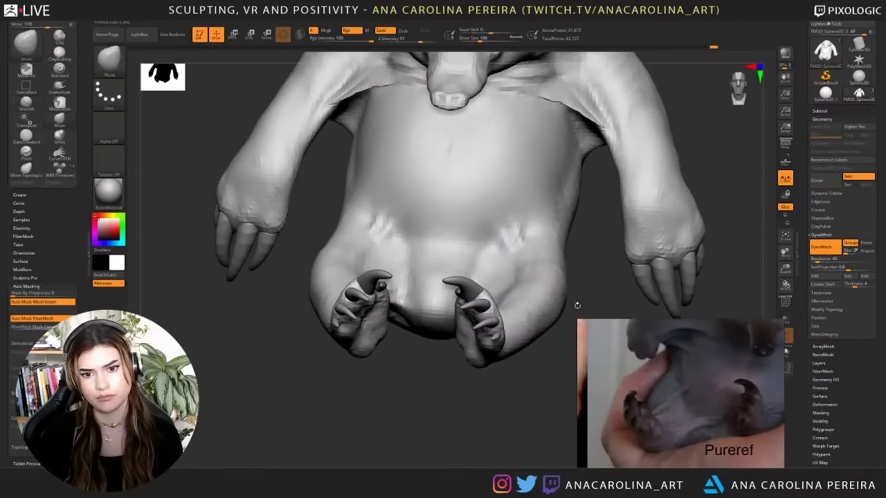
mouse_move(577, 305)
left_mouse_down()
mouse_move(604, 306)
mouse_move(617, 161)
mouse_move(600, 187)
mouse_move(599, 232)
left_mouse_up()
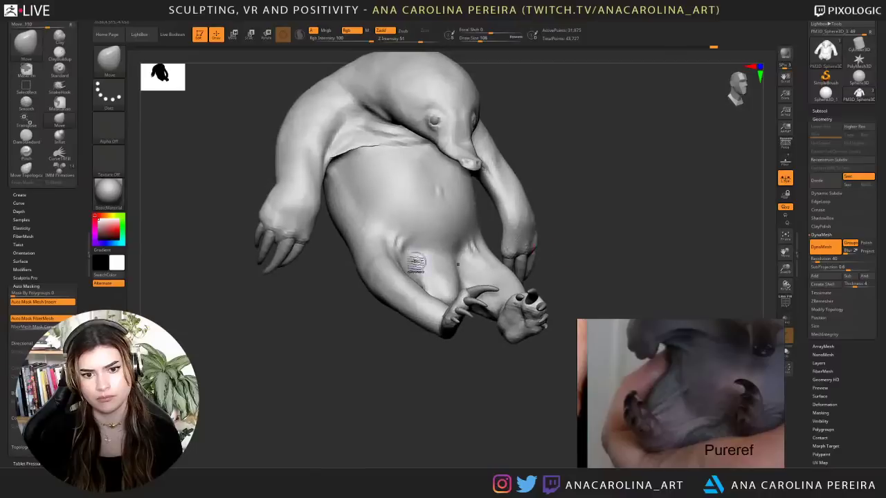
mouse_move(417, 262)
left_mouse_down("shift")
mouse_move(413, 252)
mouse_move(402, 259)
left_mouse_up("shift")
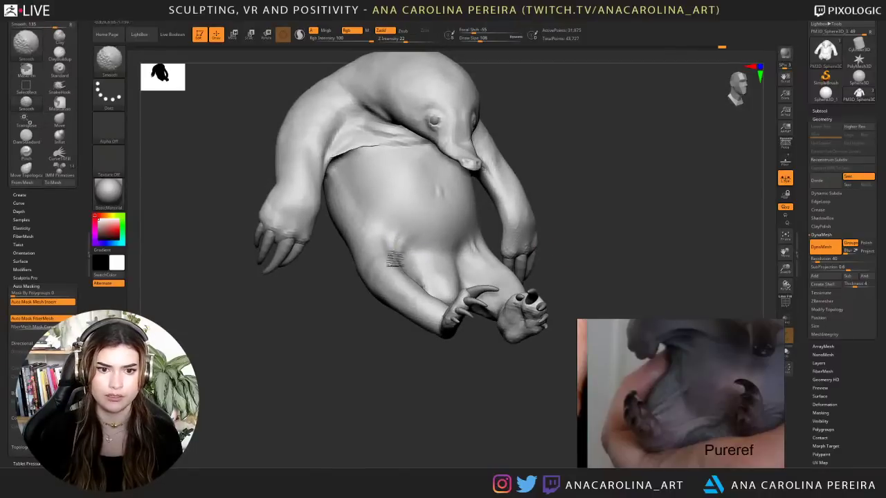
- Reshape the flank and hip outline with the Move brush at draw size 356
mouse_move(450, 360)
left_mouse_down()
mouse_move(421, 356)
mouse_move(445, 362)
mouse_move(443, 355)
mouse_move(452, 404)
left_mouse_up()
key("space")
key("space")
mouse_move(541, 274)
left_mouse_down()
mouse_move(552, 275)
mouse_move(546, 239)
left_mouse_up()
mouse_move(569, 245)
left_mouse_down()
mouse_move(583, 232)
mouse_move(570, 240)
left_mouse_up()
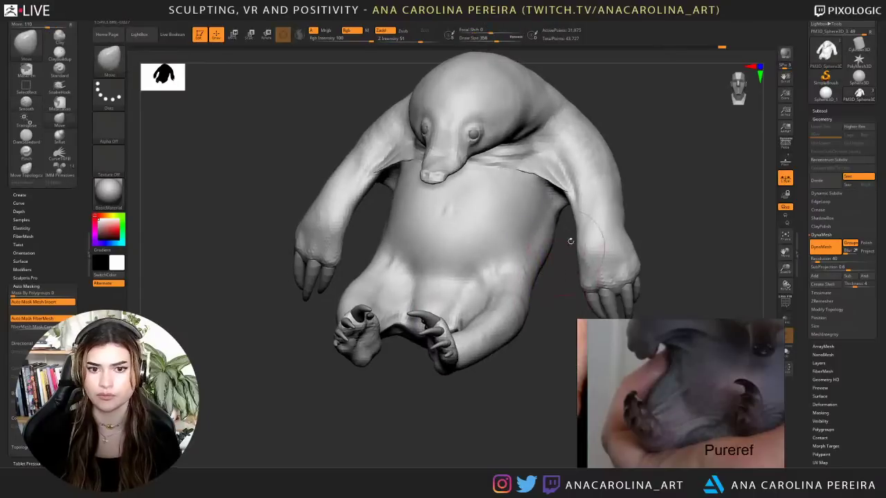
mouse_move(661, 167)
left_mouse_down()
mouse_move(679, 152)
mouse_move(679, 166)
mouse_move(671, 155)
left_mouse_up()
- Refine the torso outline around the chest and belly with the Move brush at draw size 239
key("b")
key("m")
key("v")
key("space")
left_click_drag(626, 173, 620, 172)
left_click_drag(667, 144, 665, 175, "alt")
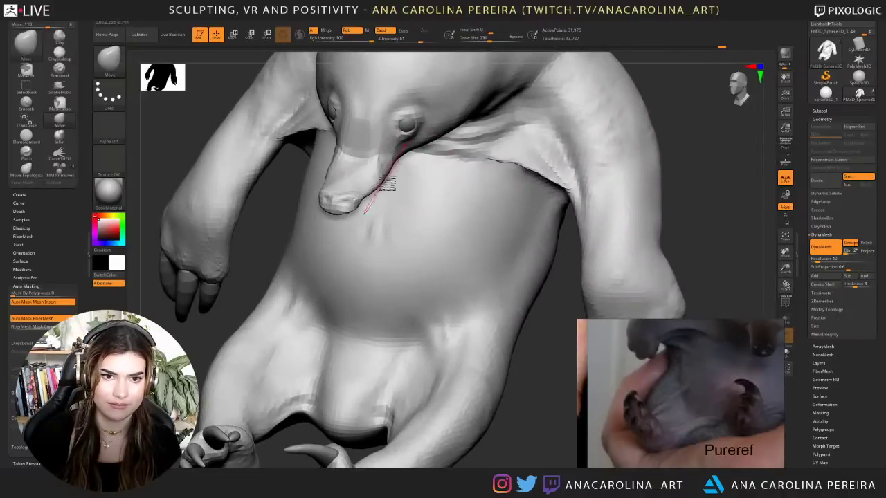
left_click_drag(536, 312, 562, 315)
mouse_move(548, 194)
left_mouse_down()
mouse_move(545, 178)
mouse_move(480, 152)
mouse_move(440, 191)
left_mouse_up()
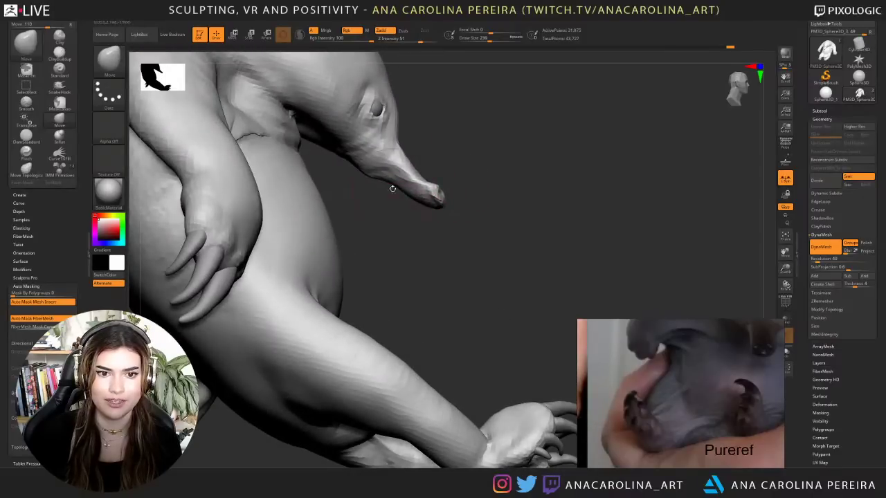
left_click_drag(438, 184, 435, 196, "shift")
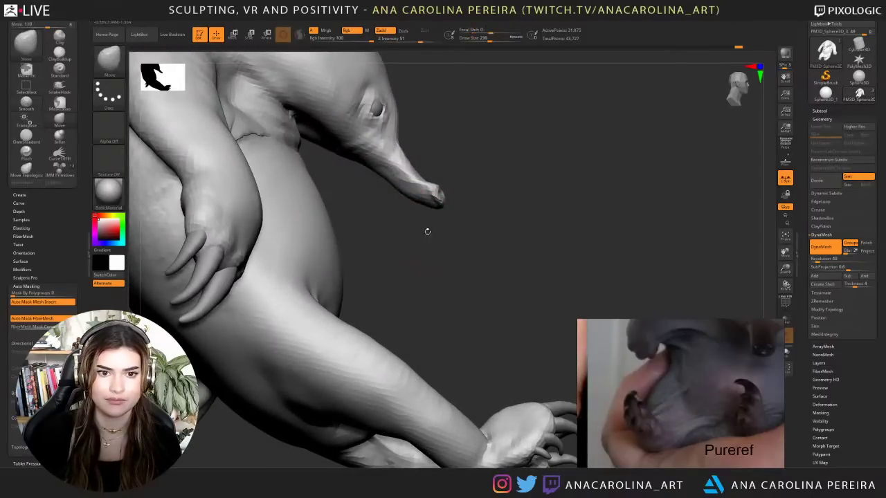
- Examine the whole figure and compare its pose and proportions with the echidna reference photos
left_click_drag(427, 231, 353, 216)
mouse_move(328, 93)
left_mouse_down("alt")
mouse_move(343, 159)
mouse_move(356, 142)
mouse_move(348, 143)
mouse_move(404, 152)
left_mouse_up("alt")
key("space")
mouse_move(404, 237)
right_mouse_down()
mouse_move(404, 224)
mouse_move(427, 257)
mouse_move(446, 256)
mouse_move(489, 180)
mouse_move(485, 148)
right_mouse_up()
mouse_move(484, 148)
right_mouse_down()
mouse_move(425, 164)
mouse_move(504, 136)
mouse_move(515, 146)
mouse_move(500, 161)
mouse_move(494, 155)
right_mouse_up()
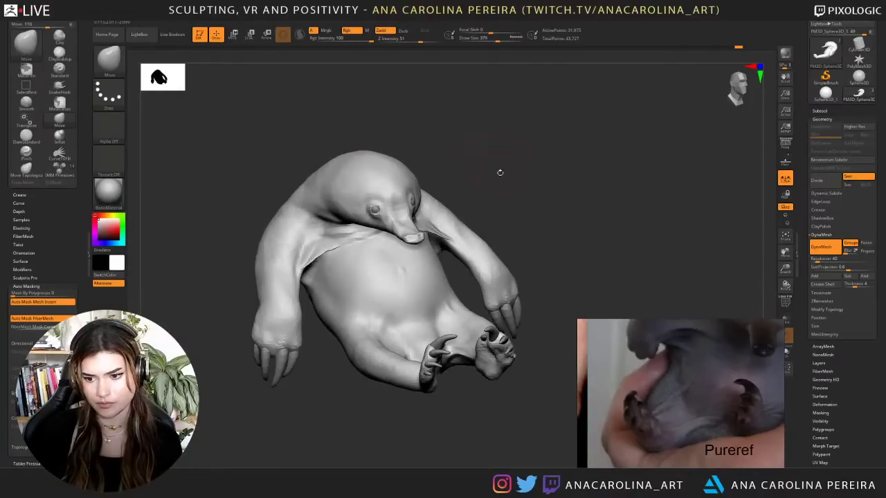
scroll(669, 373, "down", 6)
middle_click_drag(676, 386, 669, 462)
scroll(685, 403, "up", 6)
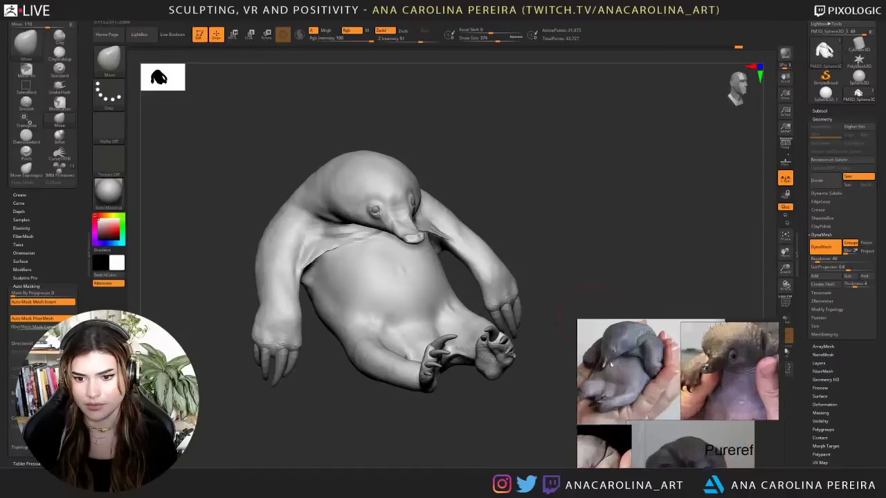
- Smooth the throat fold beneath the snout, using draw size 212
right_click_drag(534, 64, 515, 138)
mouse_move(412, 227)
right_mouse_down()
mouse_move(424, 225)
mouse_move(404, 220)
mouse_move(409, 195)
right_mouse_up()
key("space")
left_click_drag(419, 222, 410, 222)
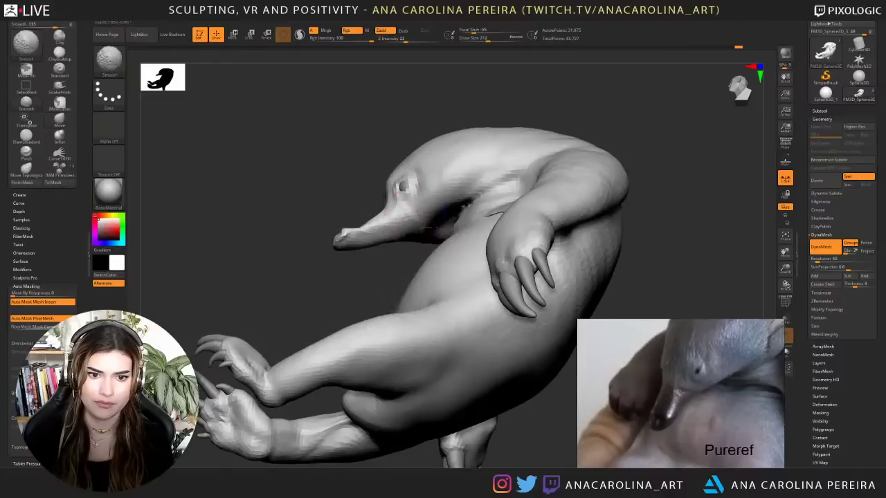
mouse_move(399, 255)
right_mouse_down()
mouse_move(416, 196)
mouse_move(429, 186)
right_mouse_up()
key("space")
left_click_drag(429, 186, 432, 185)
mouse_move(431, 185)
right_mouse_down()
mouse_move(444, 186)
mouse_move(393, 202)
mouse_move(417, 196)
mouse_move(424, 214)
right_mouse_up()
key("b")
key("c")
key("b")
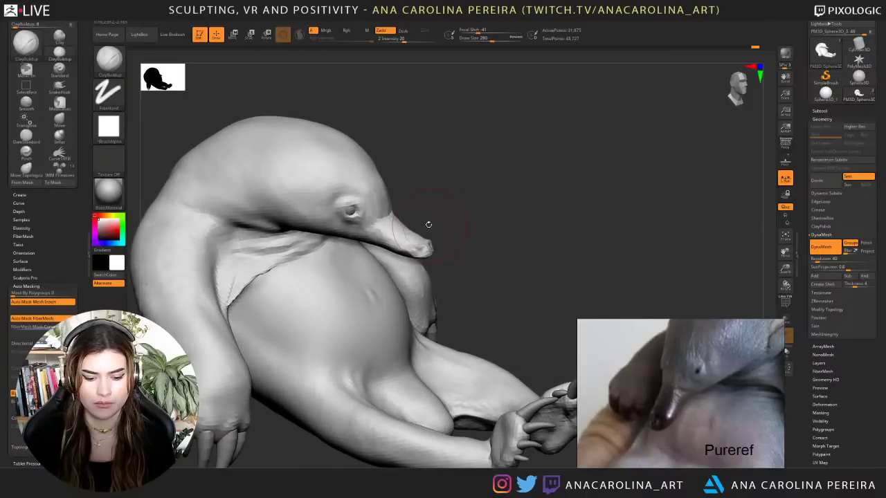
- Reshape the snout tip with the Move brush at draw size 158 and smooth the snout's underside
key("b")
key("m")
key("v")
key("space")
left_click_drag(429, 223, 432, 240)
key("space")
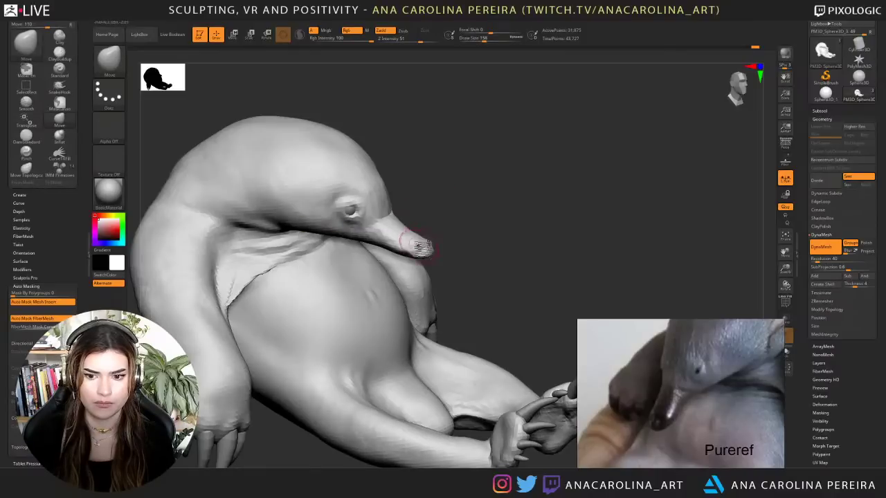
right_click_drag(457, 211, 390, 234)
left_click_drag(395, 258, 404, 248, "shift")
mouse_move(400, 253)
right_mouse_down()
mouse_move(446, 256)
mouse_move(429, 261)
right_mouse_up()
- Refine the upper profile of the snout with the Move brush at draw size 223
key("space")
left_click_drag(431, 248, 438, 247)
right_click_drag(437, 238, 455, 199)
right_click_drag(391, 218, 399, 215)
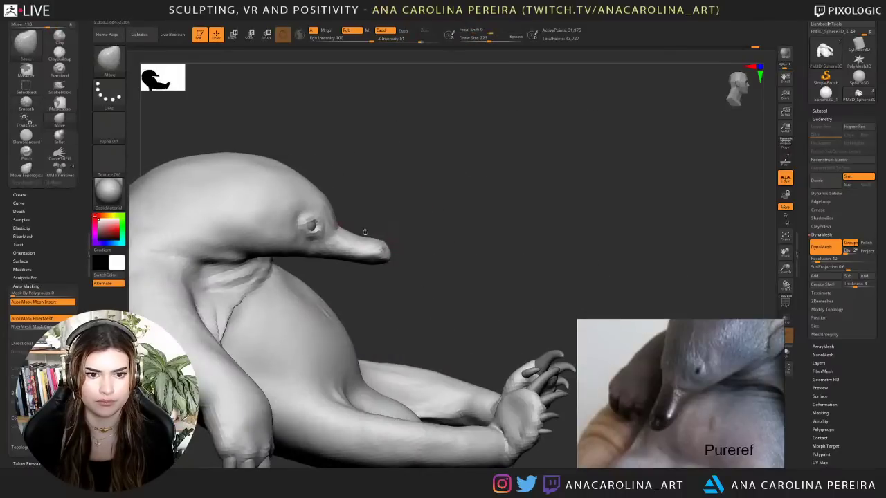
left_click_drag(364, 232, 367, 243)
right_click_drag(395, 201, 473, 182)
mouse_move(563, 142)
right_mouse_down()
mouse_move(520, 149)
mouse_move(486, 182)
right_mouse_up()
right_click_drag(656, 136, 572, 118)
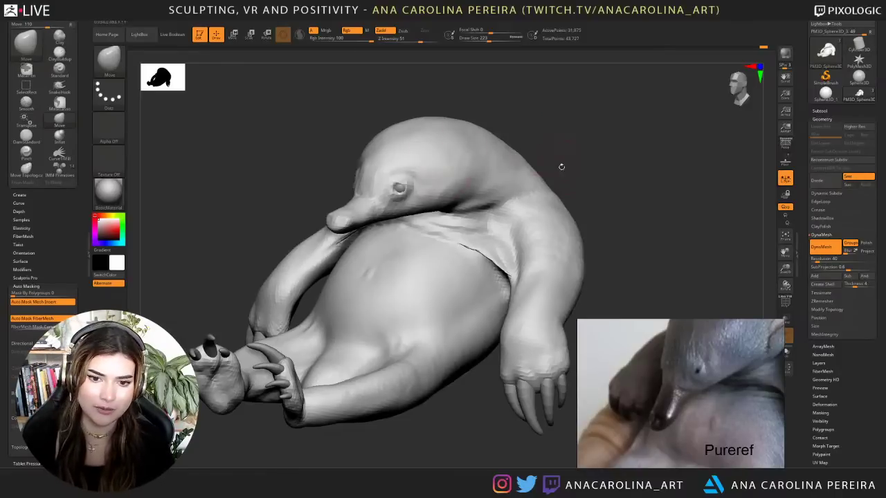
- Inspect the whole figure and examine the reference photo of the curled-up baby echidna held in two hands
mouse_move(561, 166)
left_mouse_down()
mouse_move(607, 164)
mouse_move(561, 140)
mouse_move(579, 204)
mouse_move(549, 214)
mouse_move(586, 192)
mouse_move(630, 223)
mouse_move(609, 232)
mouse_move(600, 232)
mouse_move(616, 213)
mouse_move(610, 198)
left_mouse_up()
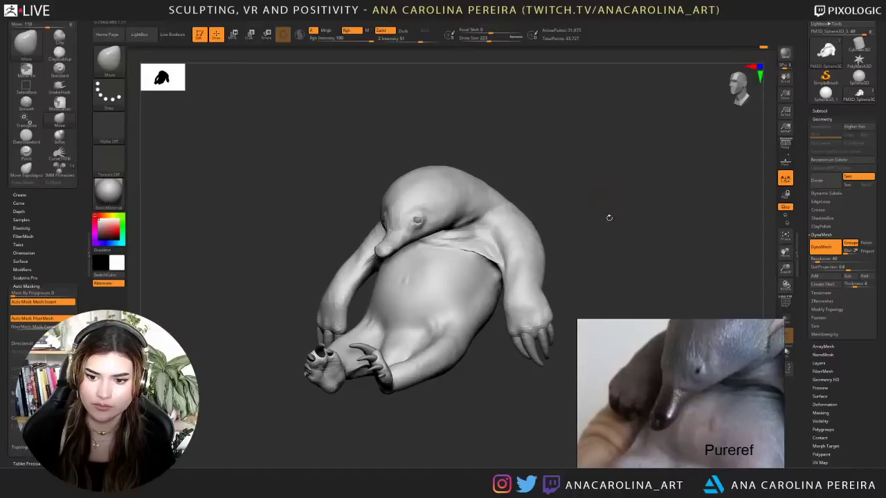
scroll(682, 402, "down", 5)
mouse_move(596, 249)
left_mouse_down()
mouse_move(632, 247)
mouse_move(635, 256)
mouse_move(607, 262)
mouse_move(645, 258)
left_mouse_up()
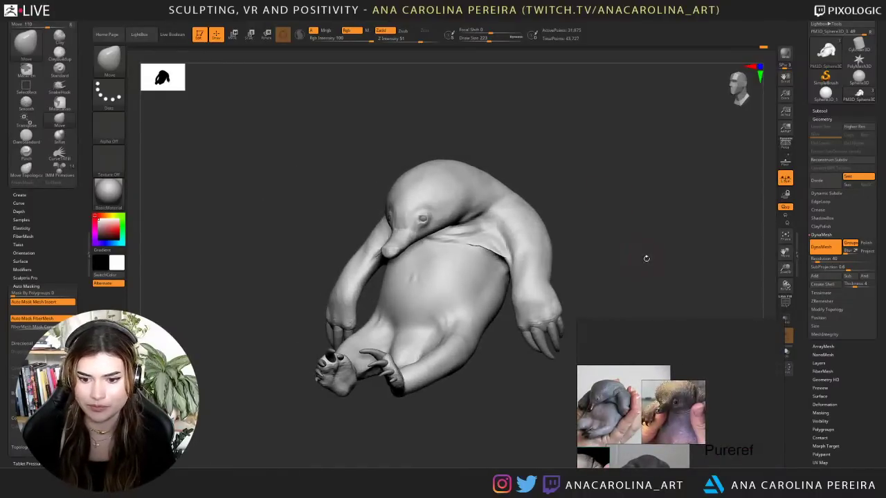
scroll(644, 429, "down", 3)
middle_click_drag(616, 453, 680, 436)
scroll(681, 436, "up", 5)
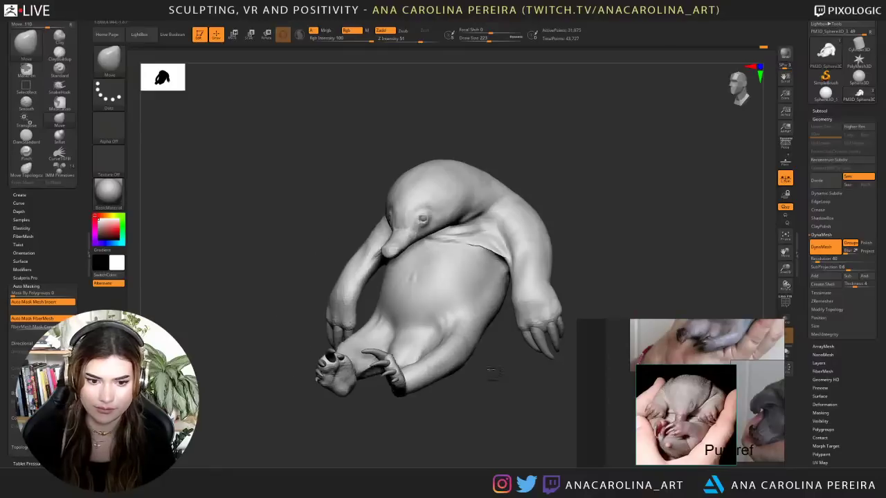
- Mask a small spot at the lower belly between the feet with the MaskPen at draw size 145, and invert the mask
left_click_drag(492, 374, 496, 381, "shift")
key("b")
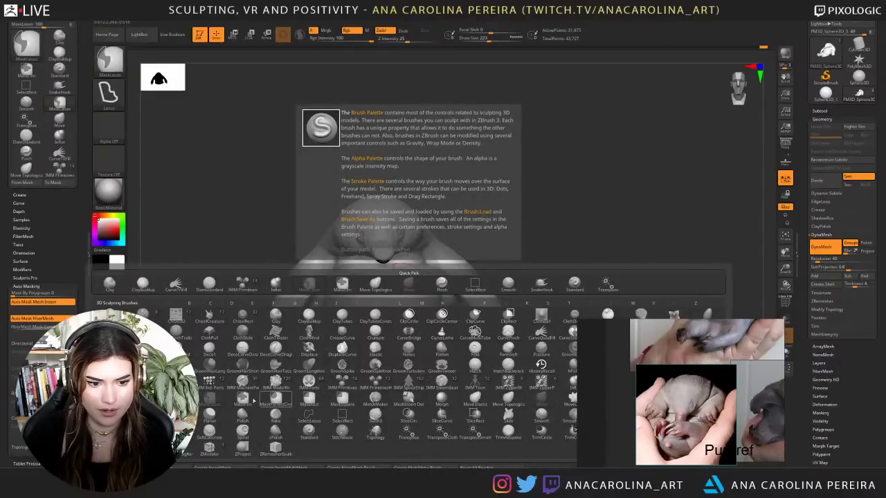
left_click(247, 400, "ctrl")
key("space")
left_click_drag(452, 354, 444, 355)
left_click_drag(445, 418, 400, 397, "alt")
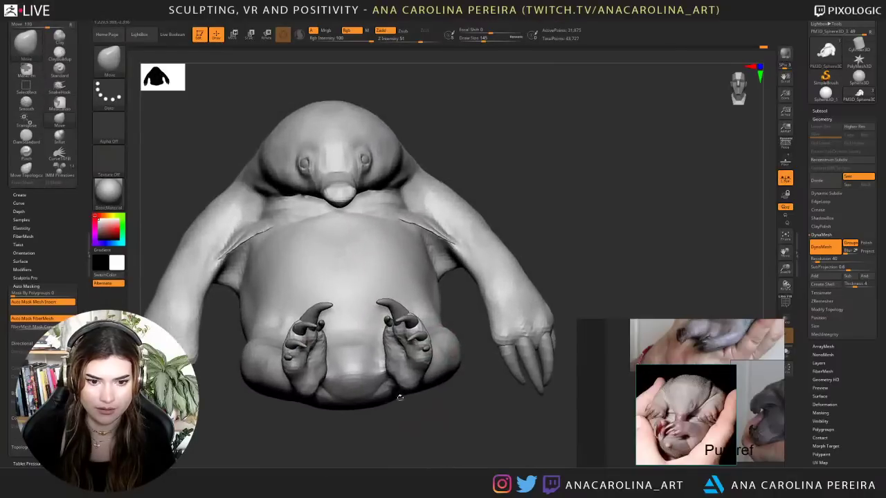
key("ctrl")
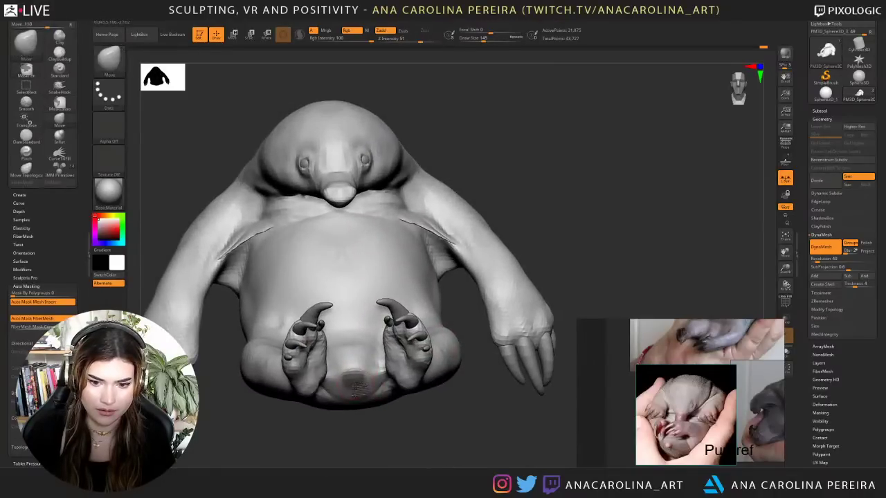
key("ctrl")
left_click(374, 412, "ctrl")
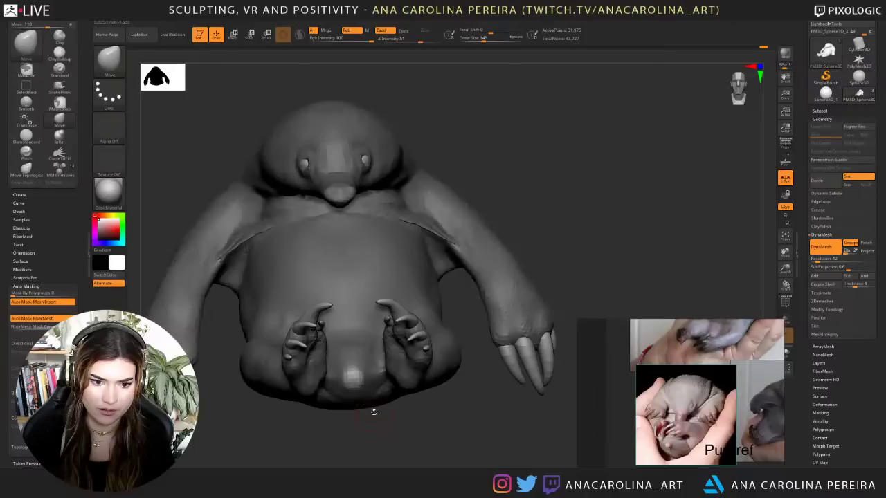
- Pull the unmasked spot outward into a small tail with the Move brush and smooth it
key("b")
key("m")
key("v")
mouse_move(382, 423)
left_mouse_down()
mouse_move(384, 345)
mouse_move(360, 360)
mouse_move(364, 368)
left_mouse_up()
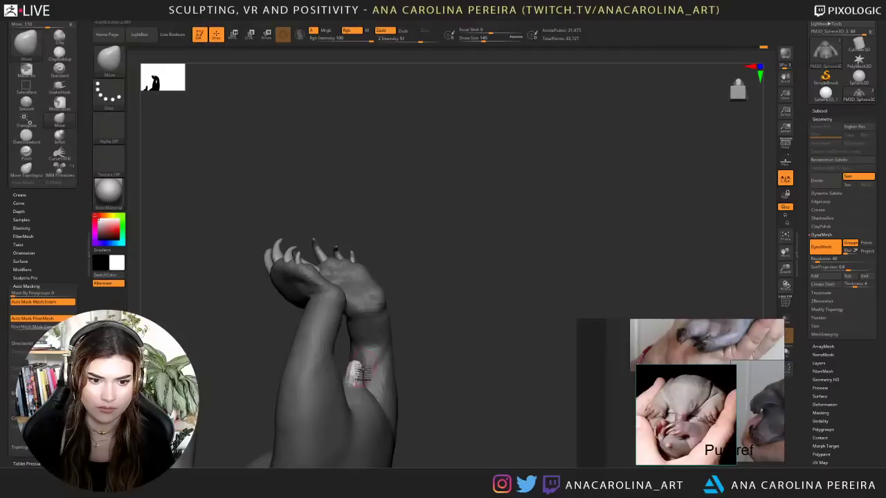
right_click_drag(364, 377, 400, 360)
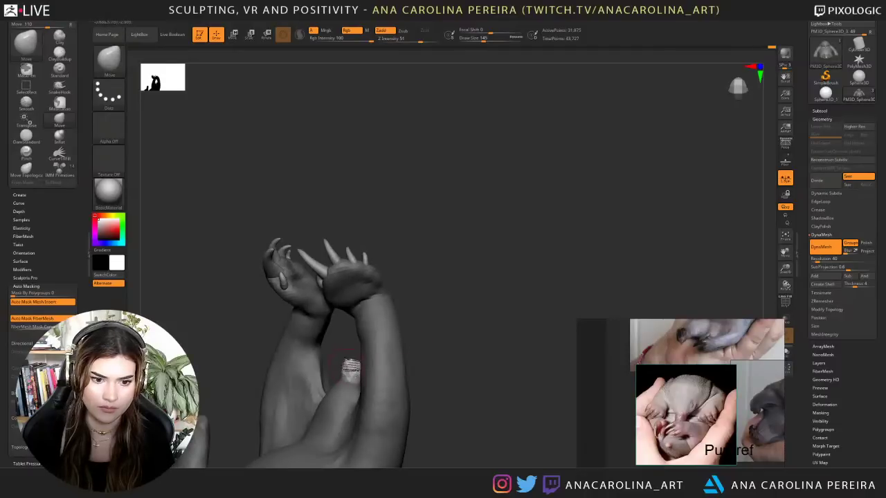
right_click_drag(345, 364, 336, 354)
key("shift")
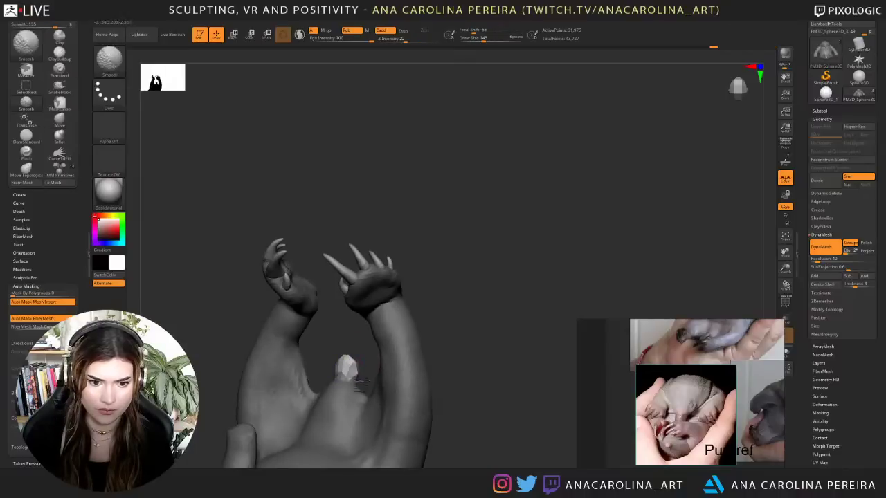
- Clear the mask and smooth the small tail into the surrounding lower belly
left_click_drag(414, 305, 452, 332, "ctrl")
right_click_drag(454, 334, 451, 266)
mouse_move(476, 380)
right_mouse_down()
mouse_move(520, 356)
mouse_move(476, 429)
mouse_move(500, 423)
mouse_move(457, 412)
mouse_move(497, 374)
right_mouse_up()
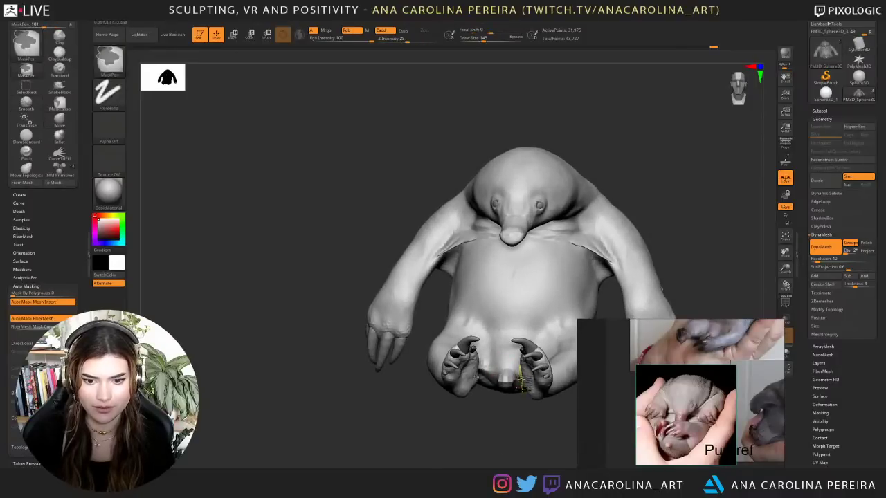
mouse_move(508, 378)
left_mouse_down("shift")
mouse_move(505, 371)
mouse_move(505, 379)
left_mouse_up("shift")
right_click_drag(508, 380, 507, 344)
left_click_drag(508, 380, 510, 379, "shift")
mouse_move(506, 419)
right_mouse_down()
mouse_move(539, 455)
mouse_move(465, 440)
mouse_move(468, 458)
mouse_move(463, 429)
right_mouse_up()
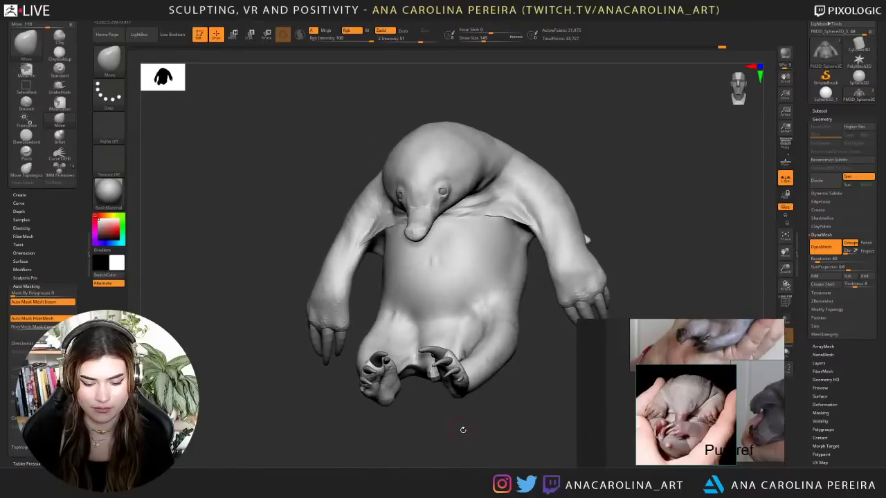
- Define the creases around the tail's base with the DamStandard brush at draw size 301
key("b")
key("d")
key("s")
key("space")
left_click_drag(448, 307, 460, 306)
right_click_drag(505, 412, 429, 354)
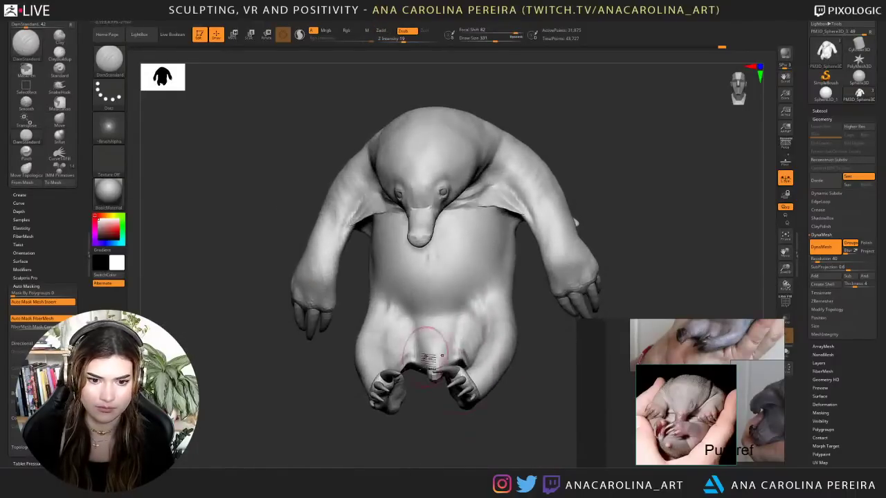
right_click_drag(470, 437, 447, 379)
- Build up volume around the tail's base with the ClayBuildup brush at draw size 301
key("b")
key("c")
key("b")
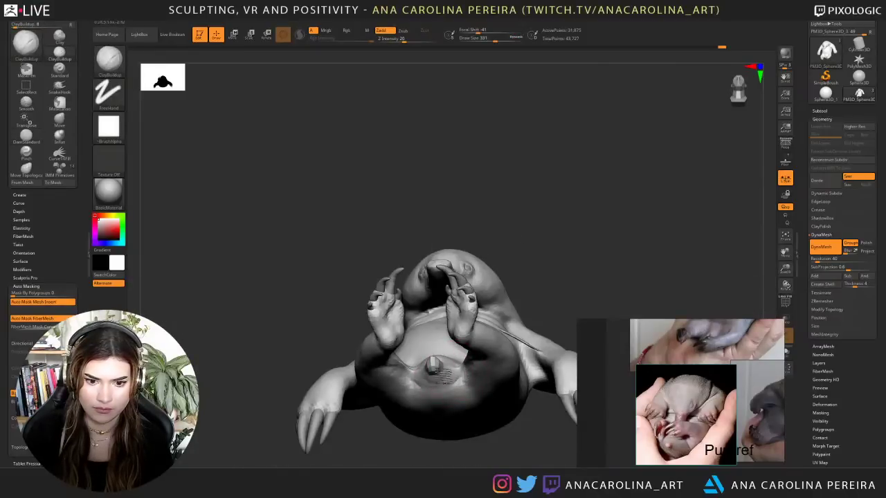
mouse_move(452, 413)
right_mouse_down()
mouse_move(499, 406)
mouse_move(492, 387)
right_mouse_up()
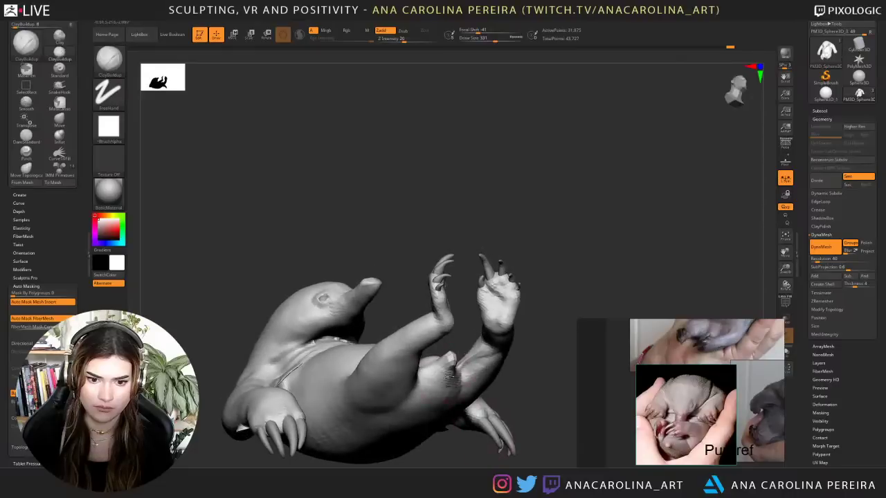
right_click_drag(467, 201, 424, 295)
right_click_drag(494, 404, 512, 443, "ctrl")
- Adjust the shape of the tail between the hind legs with the Move brush at draw size 197
key("b")
key("m")
key("v")
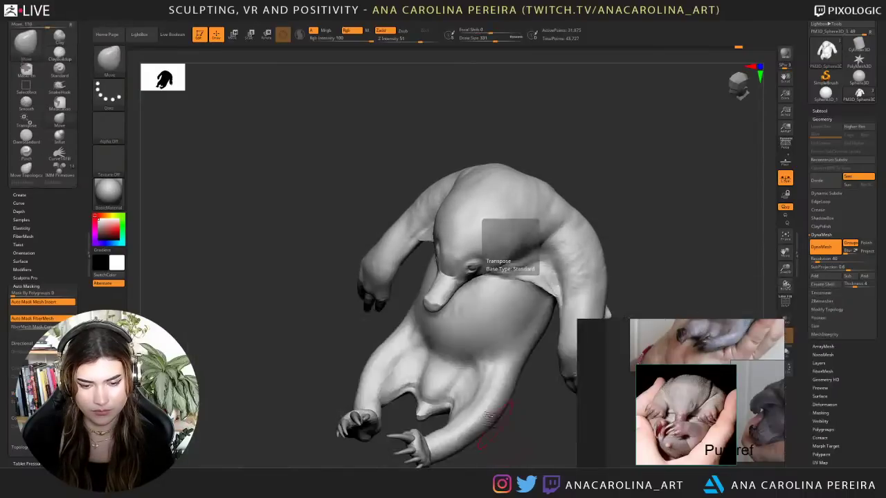
key("space")
mouse_move(449, 383)
left_mouse_down()
mouse_move(442, 383)
mouse_move(440, 409)
mouse_move(430, 410)
left_mouse_up()
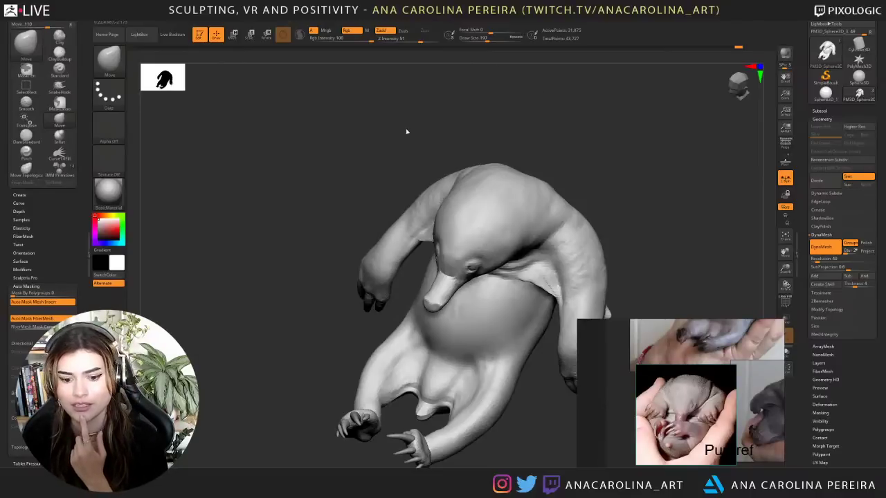
left_click(673, 47)
left_click(738, 47)
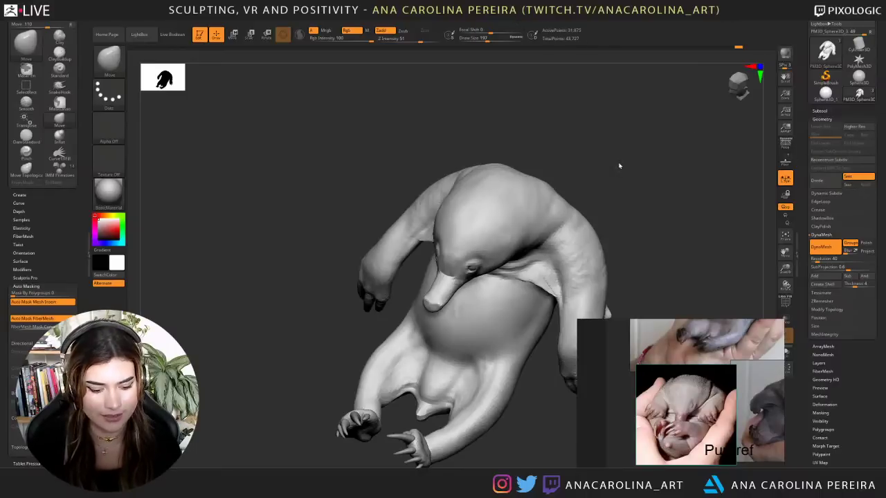
key("ctrl")
key("ctrl")
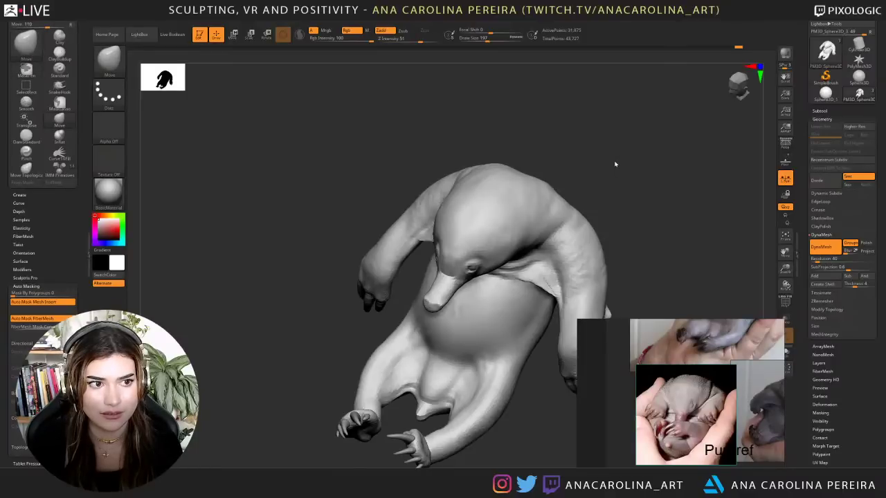
key("ctrl")
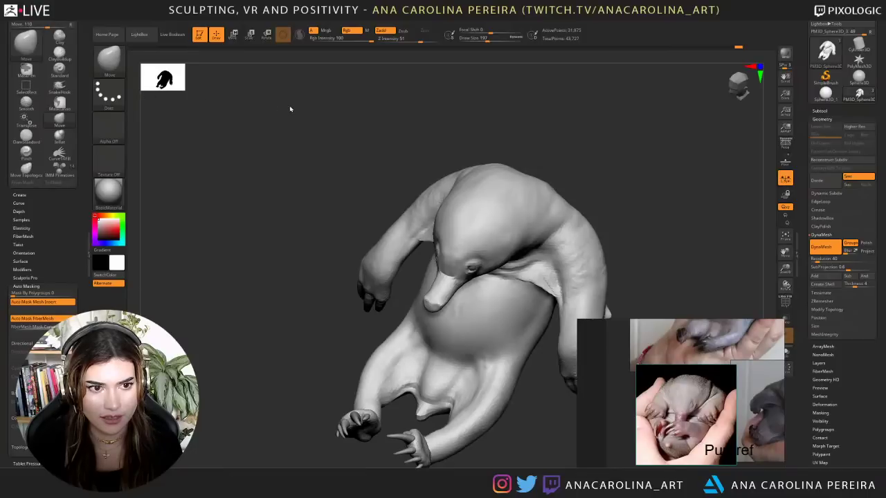
key("ctrl")
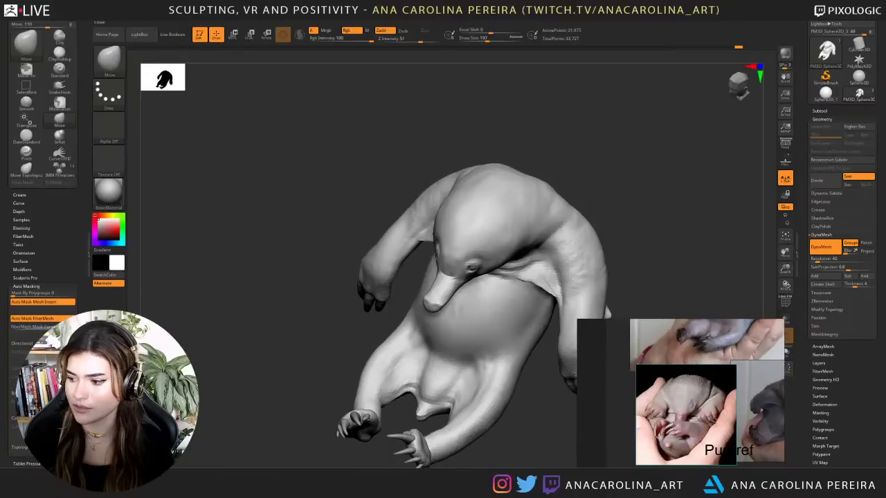
- Close the program, choose to save the project changes, and go to the PersonalProjects Speedsculpts folder on drive D
key("alt+F4")
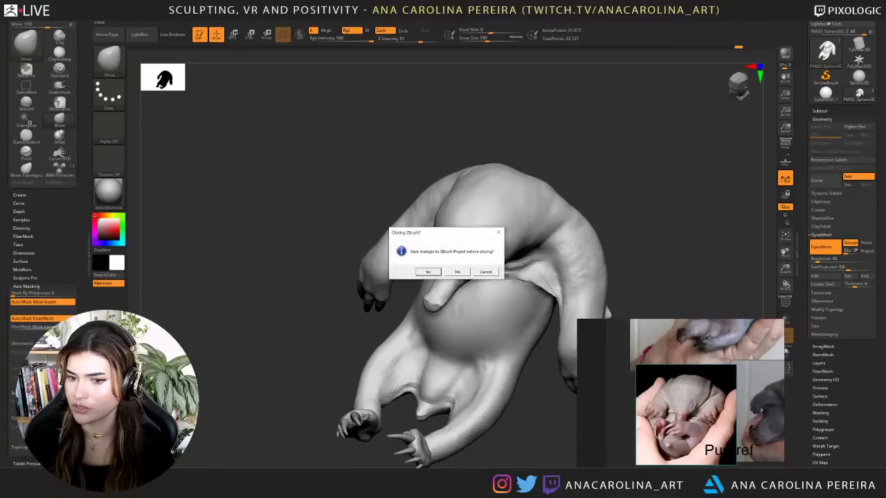
left_click(427, 271)
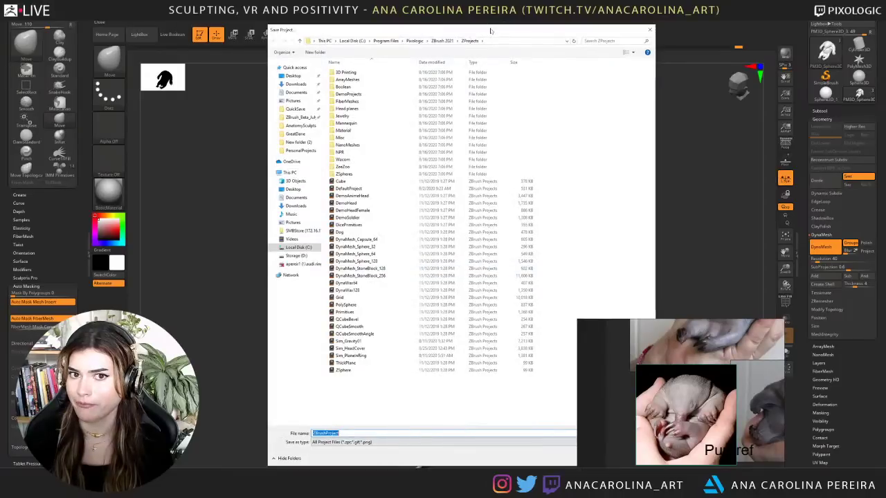
left_click_drag(490, 30, 377, 25)
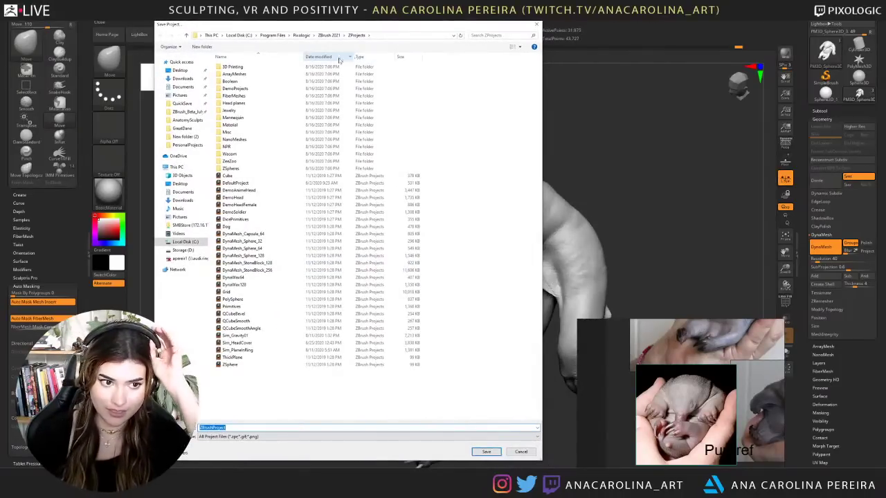
left_click(184, 129)
left_click(307, 38)
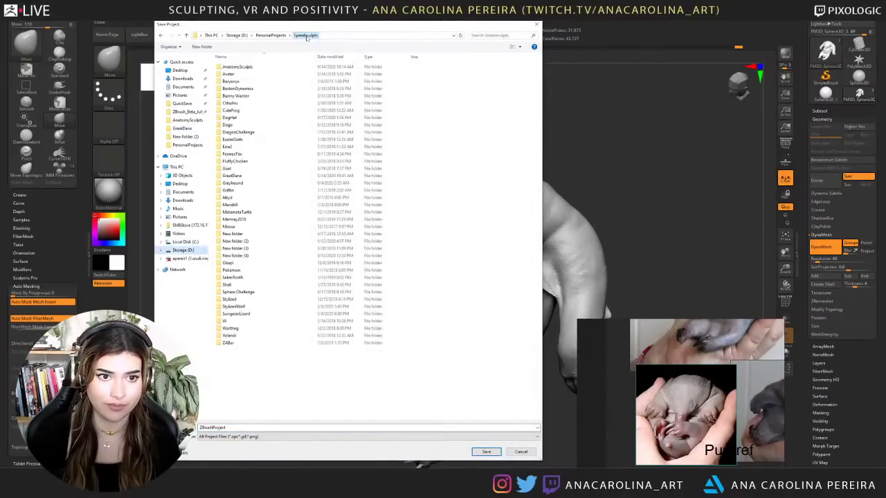
- Create a new folder named Echidna inside the Speedsculpts folder
right_click(262, 362)
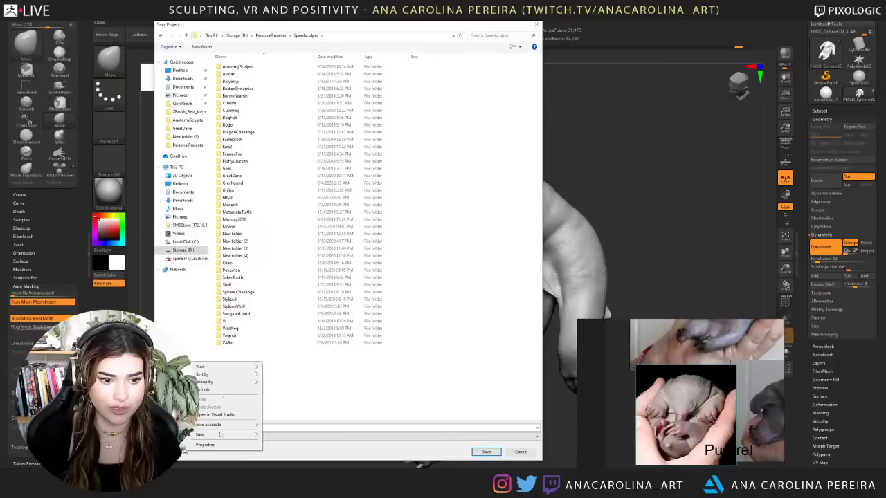
mouse_move(220, 434)
left_click(279, 435)
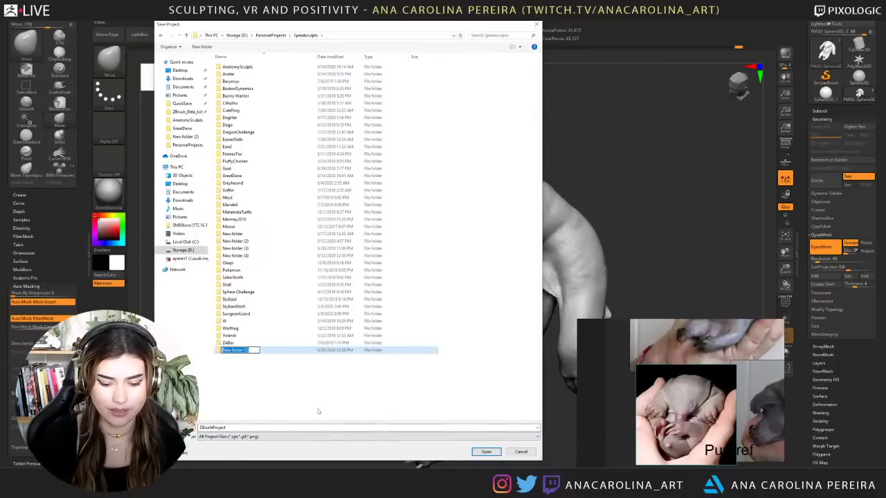
type("Echidn")
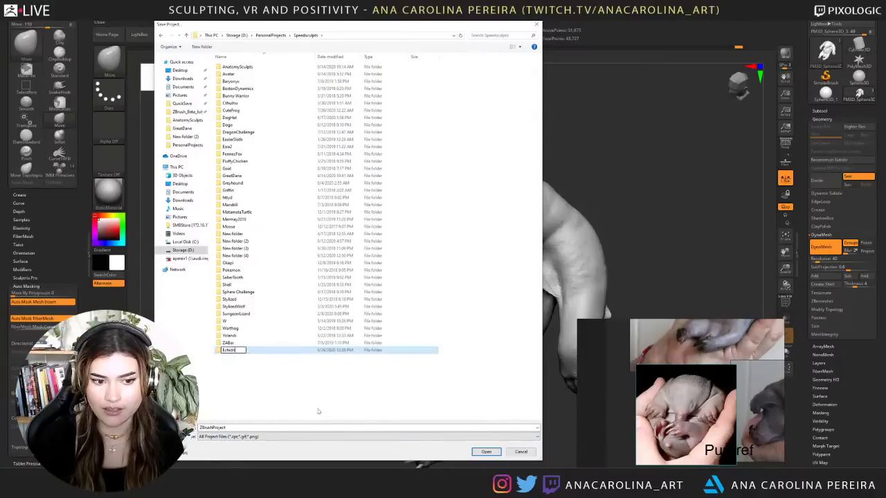
type("a")
key("Return")
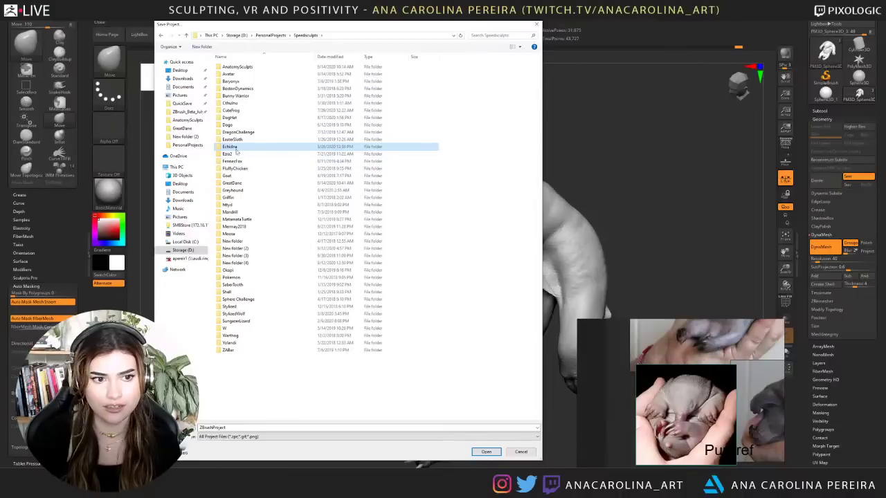
- Save the project inside the new Echidna folder
double_click(236, 148)
left_click(242, 427)
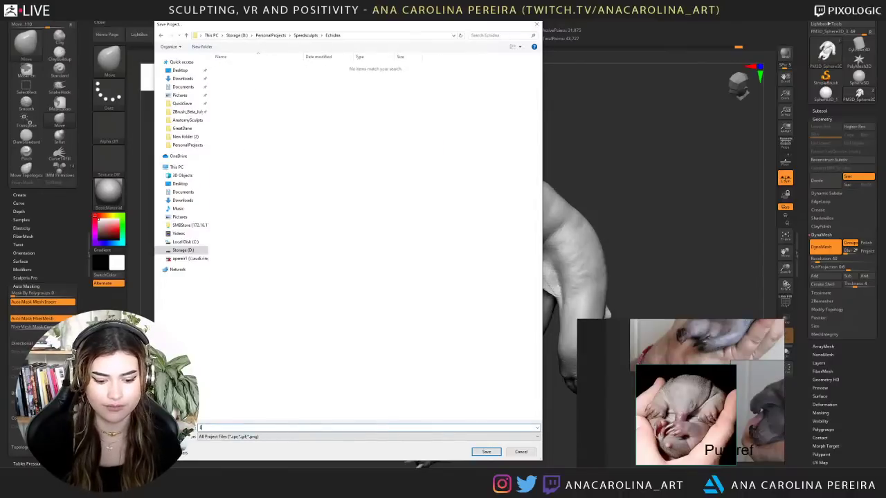
key("Return")
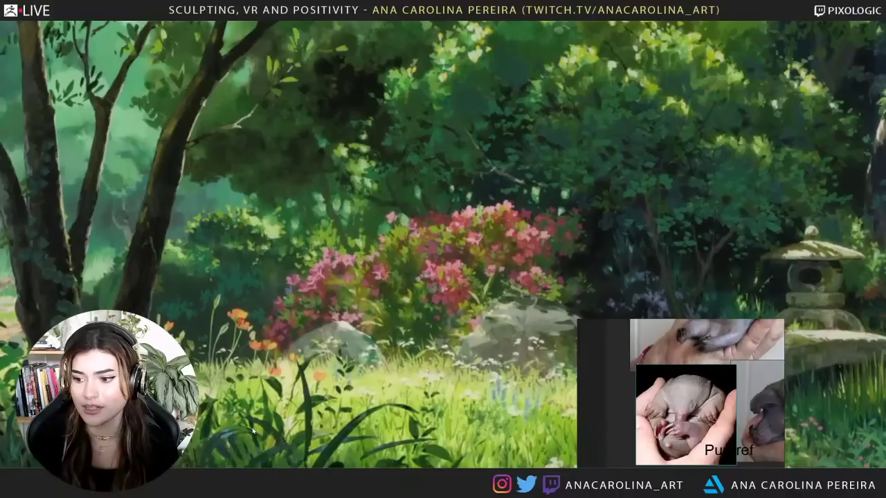
- Move the reference board slightly, launch ZBrush 2021 again and dismiss its Home Page window
right_click_drag(748, 382, 738, 363)
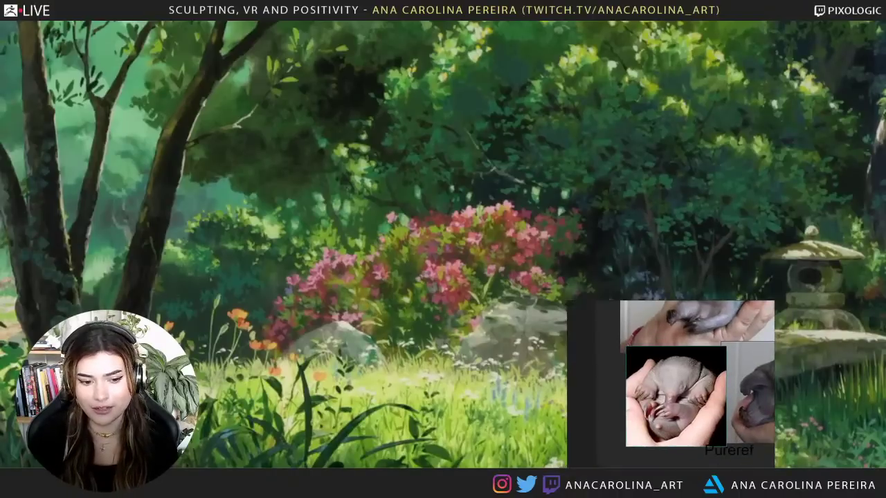
key("super")
type("zb")
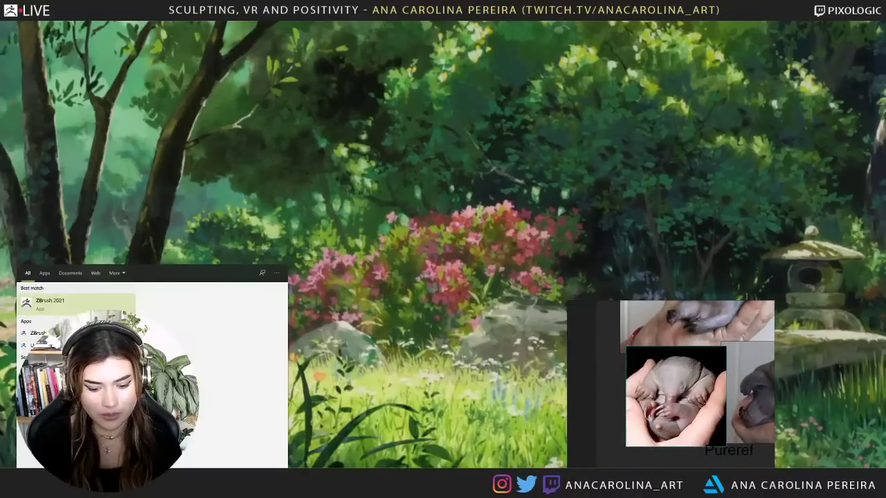
key("Return")
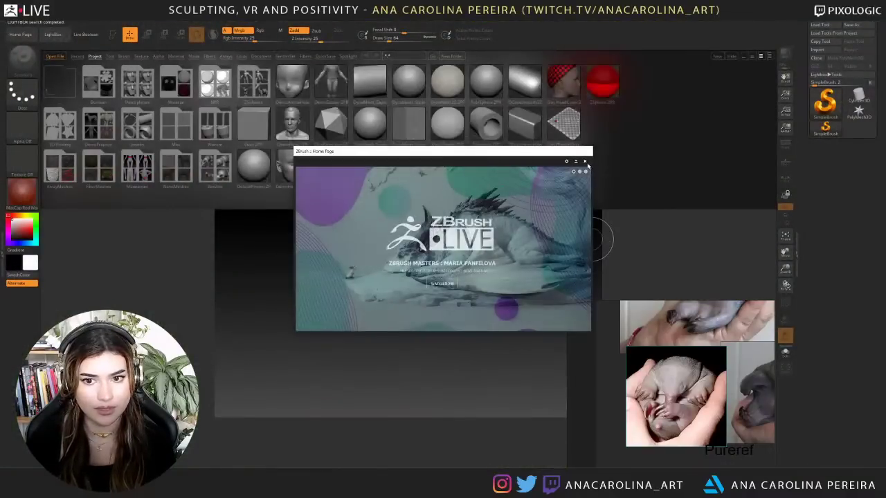
left_click(584, 161)
- Create a new document sized to the window and remove the gradient from its background
mouse_move(60, 23)
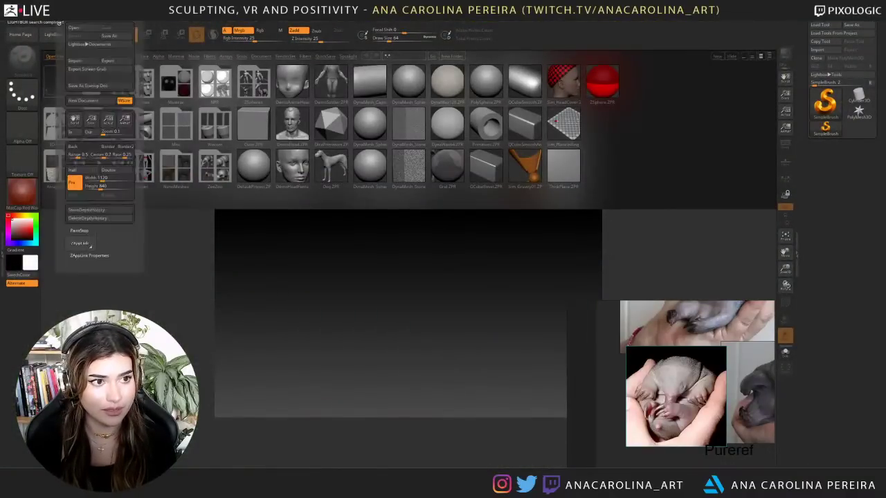
left_click(90, 101)
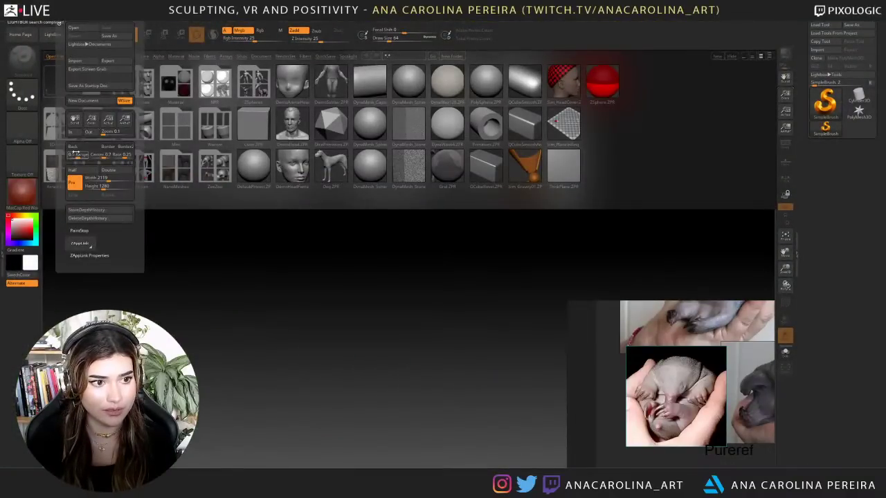
left_click_drag(76, 153, 57, 155)
- Open the recent echidna sculpt from the QuickSave projects
left_click(330, 57)
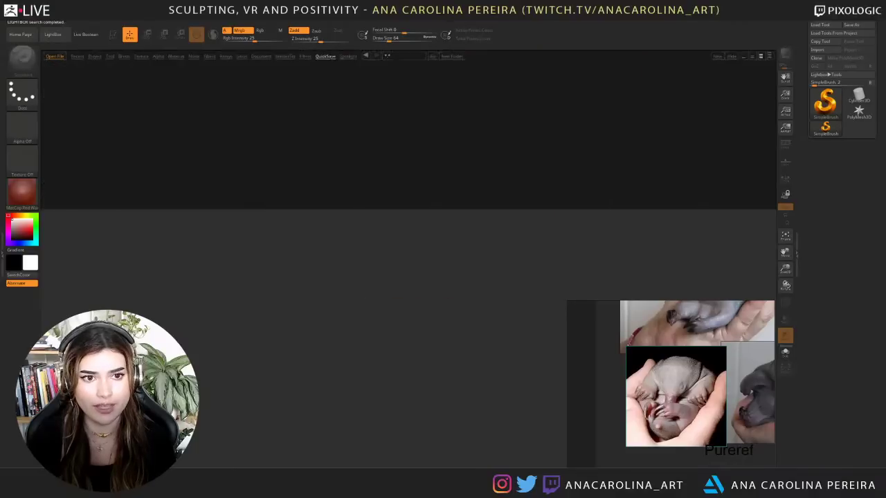
left_click_drag(499, 200, 135, 215)
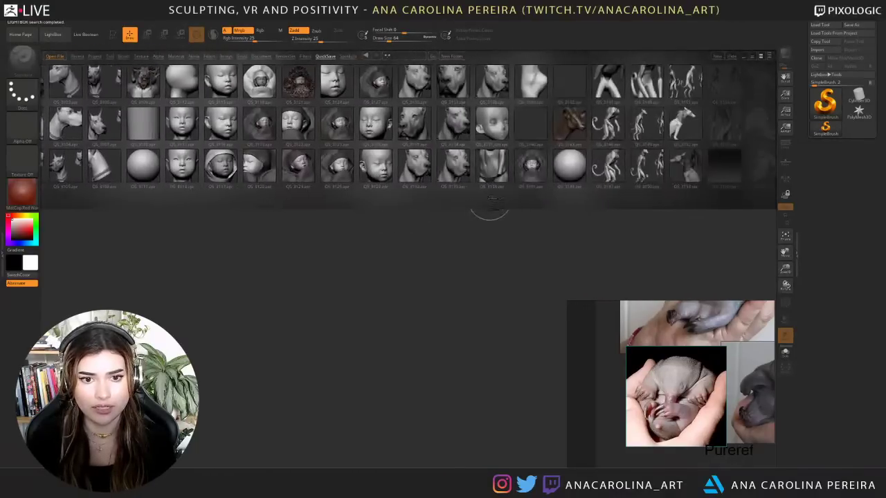
left_click_drag(510, 196, 393, 201)
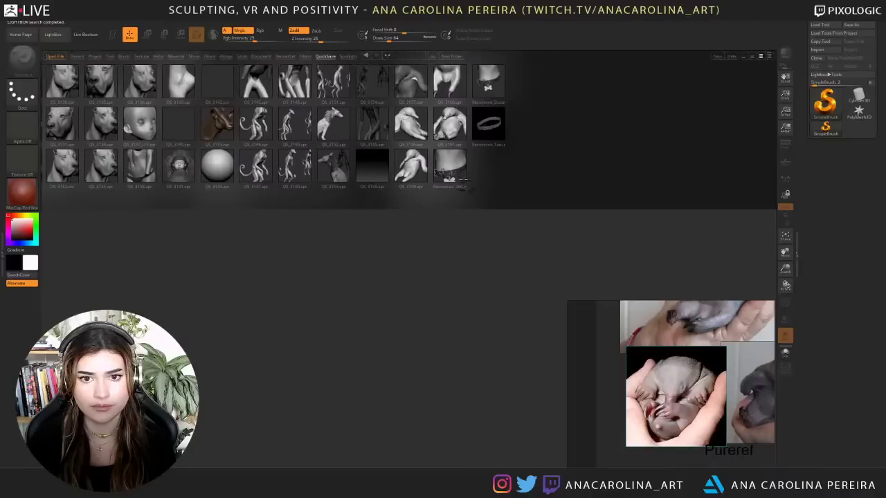
double_click(450, 132)
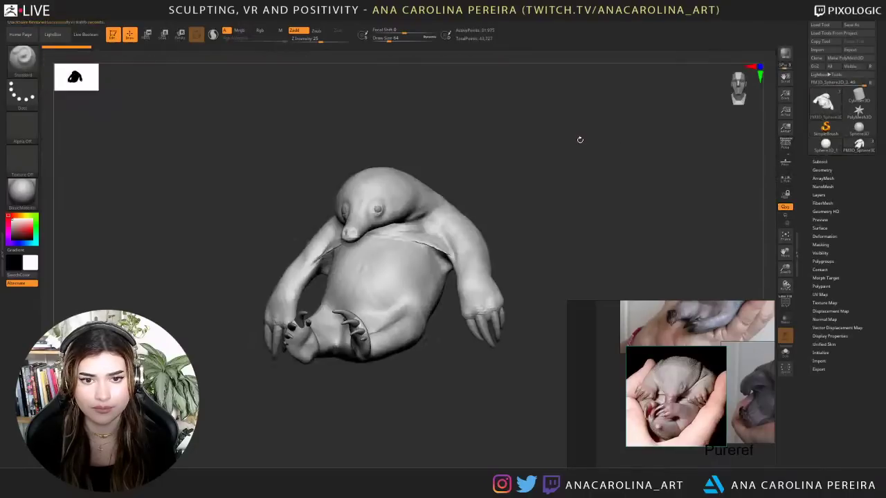
- Bring the other echidna photos into view on the reference board and select the ClayBuildup brush for the sculpt
mouse_move(580, 139)
left_mouse_down()
mouse_move(573, 163)
mouse_move(585, 222)
mouse_move(581, 173)
mouse_move(558, 199)
mouse_move(588, 207)
mouse_move(575, 196)
mouse_move(460, 205)
mouse_move(573, 201)
left_mouse_up()
middle_click_drag(726, 366, 659, 399)
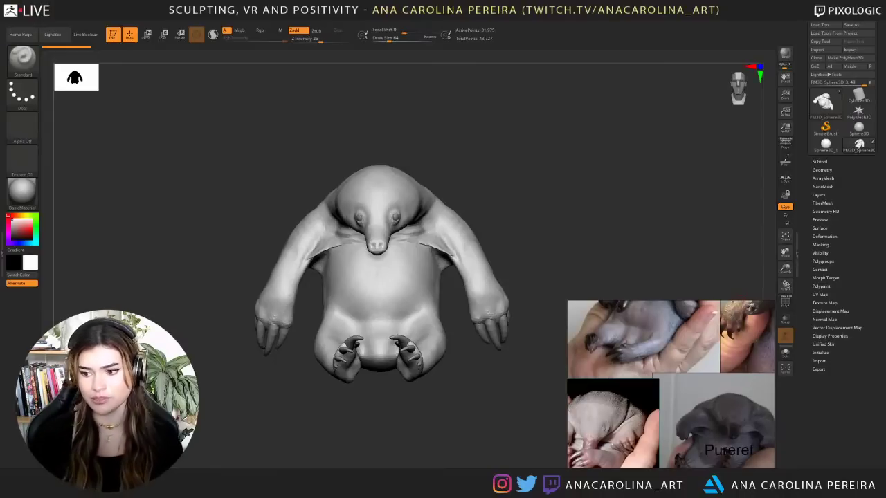
left_click_drag(667, 282, 623, 274)
mouse_move(590, 241)
left_mouse_down("alt")
mouse_move(604, 257)
mouse_move(667, 192)
left_mouse_up("alt")
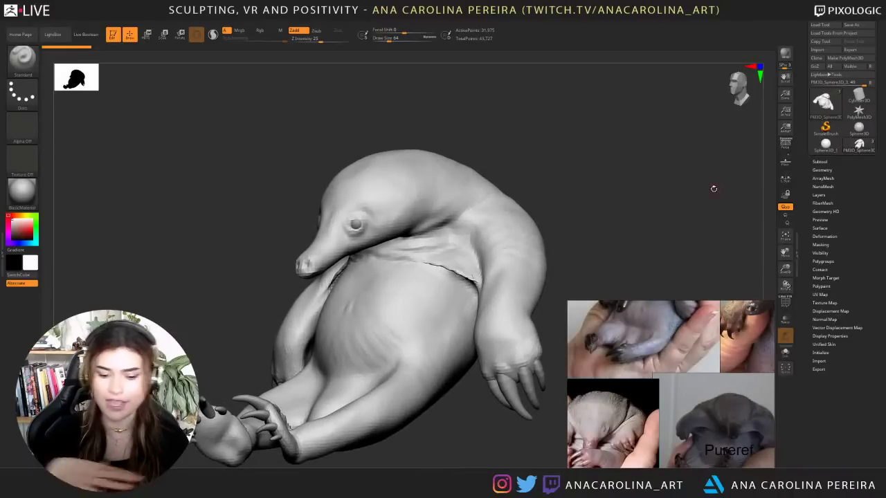
mouse_move(713, 189)
left_mouse_down()
mouse_move(537, 139)
mouse_move(581, 130)
mouse_move(588, 158)
mouse_move(639, 117)
left_mouse_up()
key("b")
key("c")
key("b")
left_click_drag(639, 117, 691, 45, "alt")
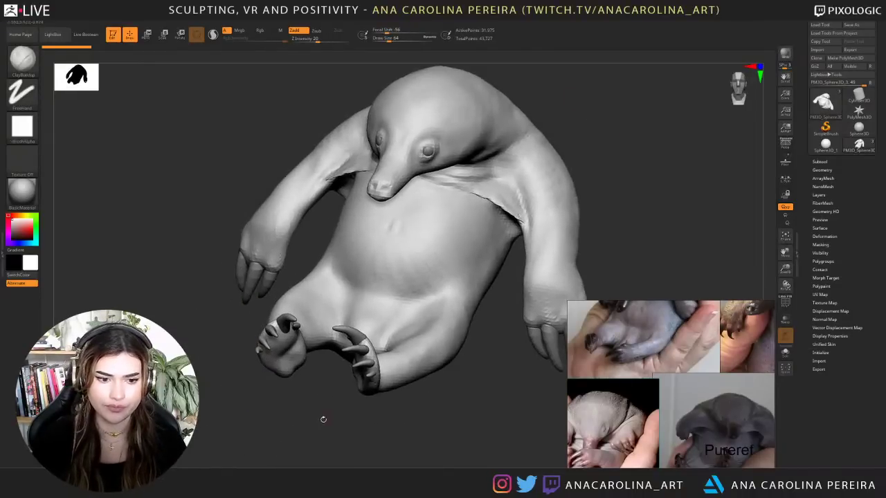
- Turn on BackfaceMask in the auto masking settings of the ClayBuildup brush
mouse_move(322, 419)
left_mouse_down()
mouse_move(290, 453)
mouse_move(381, 363)
mouse_move(440, 372)
left_mouse_up()
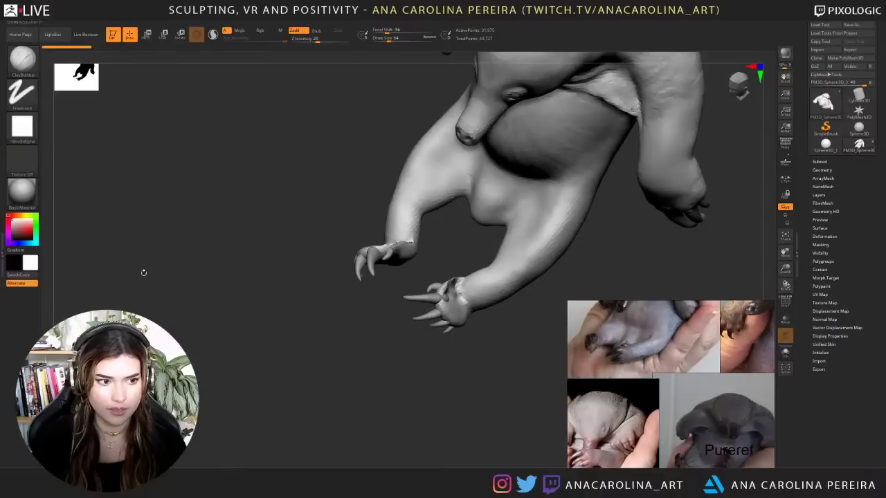
left_click(2, 255)
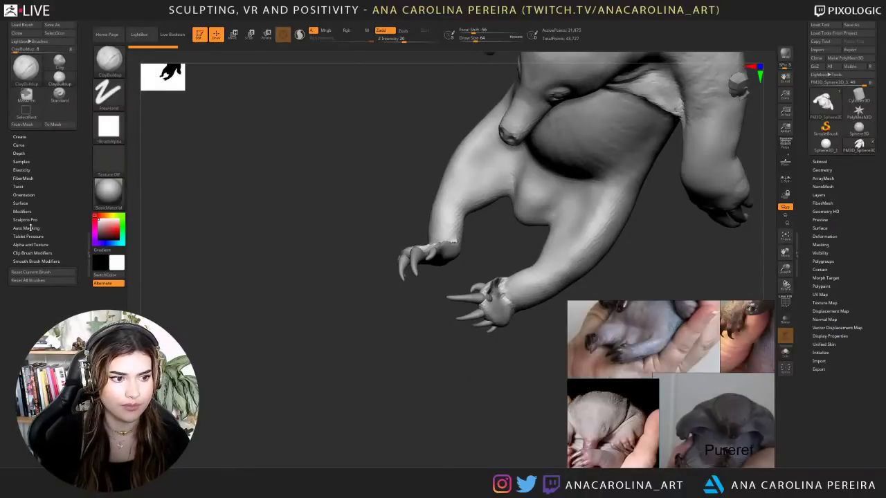
left_click(26, 228)
left_click(34, 338)
left_click_drag(309, 355, 381, 352)
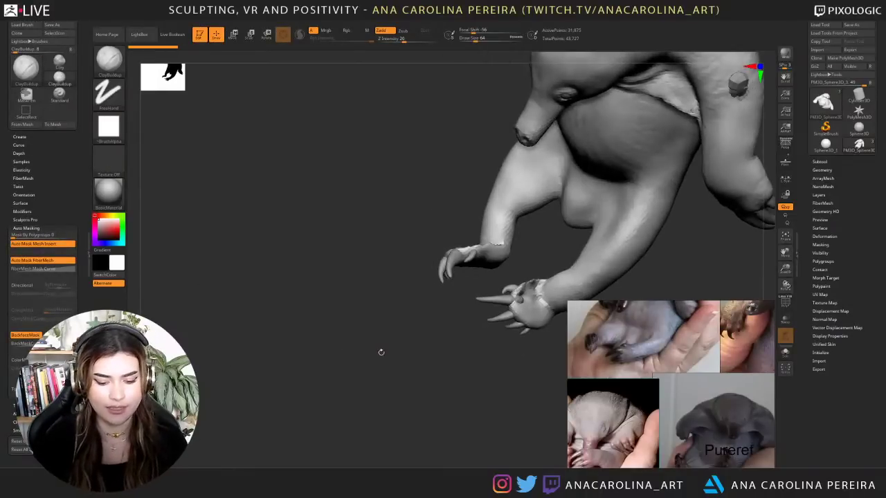
- Build up form around the ankle and top of the hind foot with the ClayBuildup brush
key("space")
mouse_move(500, 224)
left_mouse_down()
mouse_move(474, 235)
mouse_move(409, 312)
mouse_move(409, 397)
mouse_move(475, 332)
mouse_move(539, 342)
left_mouse_up()
key("space")
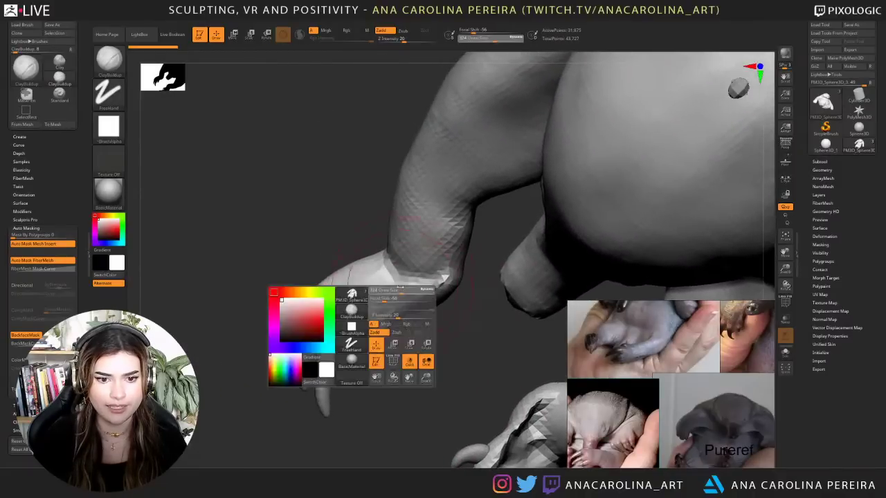
mouse_move(397, 302)
left_mouse_down()
mouse_move(389, 302)
mouse_move(417, 295)
mouse_move(369, 291)
mouse_move(359, 319)
mouse_move(442, 282)
mouse_move(376, 303)
left_mouse_up()
mouse_move(404, 274)
left_mouse_down()
mouse_move(387, 287)
mouse_move(348, 277)
mouse_move(328, 297)
left_mouse_up()
mouse_move(443, 304)
left_mouse_down()
mouse_move(452, 247)
mouse_move(434, 253)
mouse_move(446, 238)
left_mouse_up()
left_click_drag(380, 322, 401, 323)
- Refine the heel and sole of the hind foot with the ClayBuildup brush at draw size 132
key("space")
mouse_move(397, 271)
left_mouse_down()
mouse_move(397, 242)
mouse_move(400, 249)
left_mouse_up()
key("space")
key("space")
mouse_move(401, 243)
left_mouse_down()
mouse_move(407, 258)
mouse_move(397, 285)
mouse_move(402, 201)
mouse_move(395, 292)
left_mouse_up()
left_click_drag(403, 313, 391, 315)
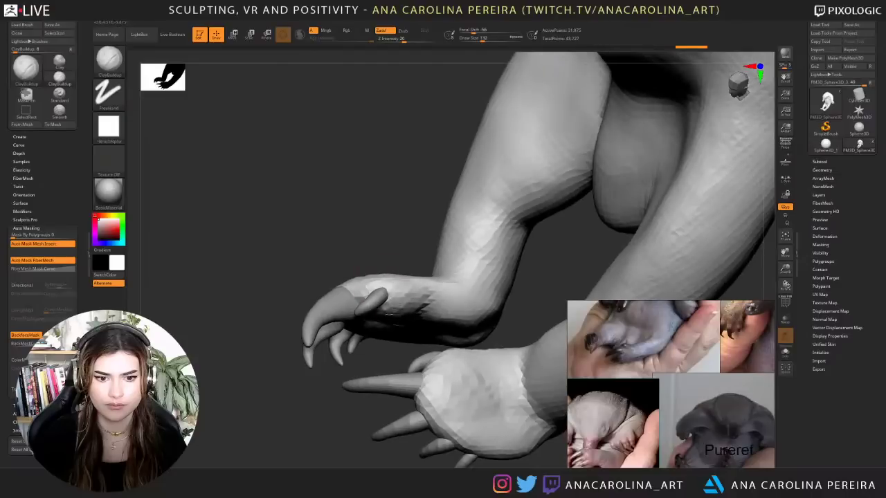
left_click_drag(412, 235, 408, 325)
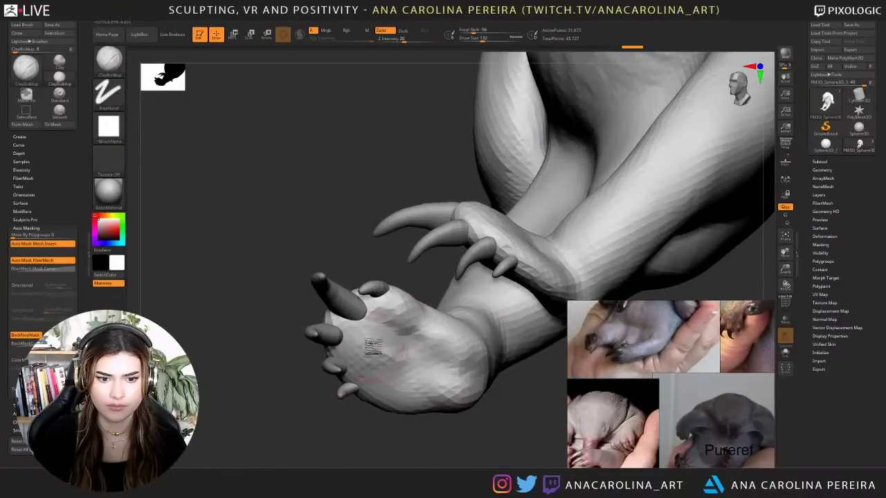
- Carve creases between the toes and around the claw bases on the hind foot with the DamStandard brush
key("b")
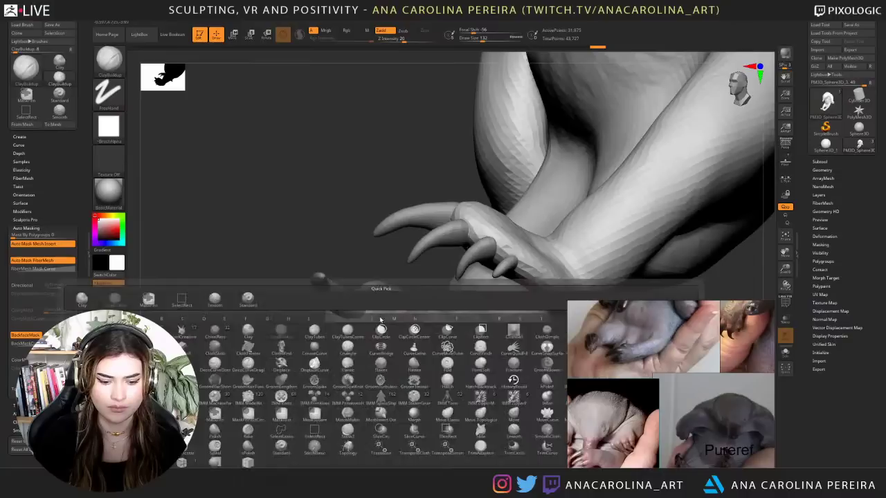
key("d")
key("s")
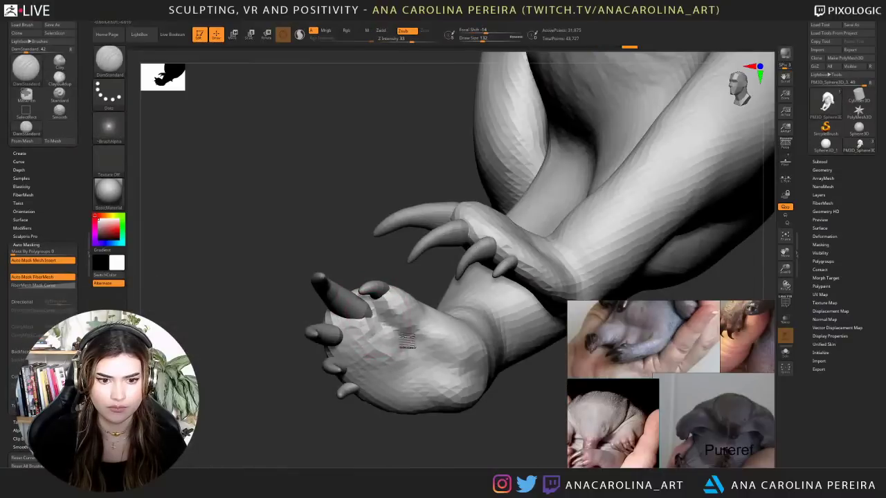
mouse_move(277, 263)
left_mouse_down()
mouse_move(408, 291)
mouse_move(416, 325)
left_mouse_up()
left_click_drag(332, 309, 344, 327)
key("ctrl+z")
mouse_move(388, 346)
left_mouse_down()
mouse_move(346, 332)
mouse_move(346, 342)
left_mouse_up()
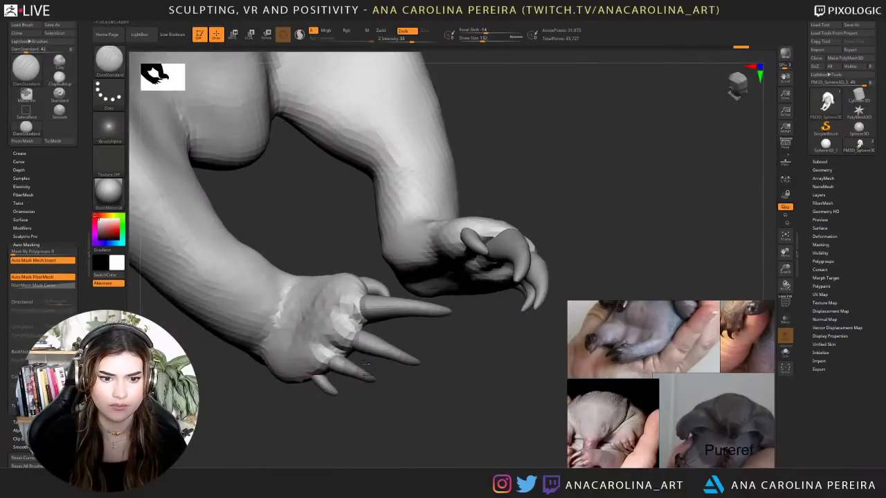
left_click_drag(380, 384, 277, 374)
left_click_drag(363, 357, 327, 350)
left_click_drag(277, 372, 238, 356)
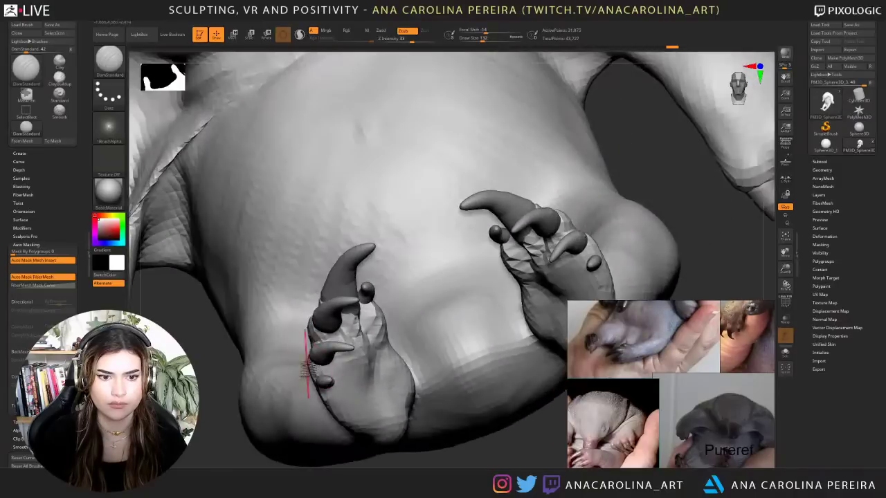
- Build up the toes around the hind foot claws with the ClayBuildup brush at draw size 116
key("b")
key("c")
key("b")
left_click_drag(259, 436, 484, 402)
key("space")
mouse_move(419, 242)
left_mouse_down()
mouse_move(424, 225)
mouse_move(432, 243)
left_mouse_up()
left_click_drag(415, 166, 467, 163)
left_click_drag(415, 223, 414, 231)
left_click_drag(476, 350, 494, 386)
left_click_drag(376, 194, 386, 213)
left_click_drag(451, 278, 499, 305)
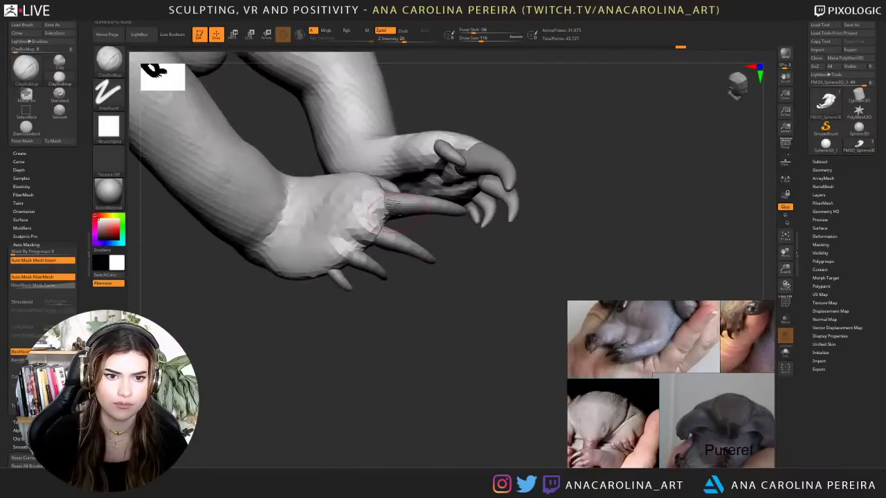
- Add volume where the claws meet the hind foot and enlarge the ClayBuildup draw size to 293
mouse_move(388, 213)
left_mouse_down()
mouse_move(378, 194)
mouse_move(353, 198)
left_mouse_up()
mouse_move(426, 221)
left_mouse_down()
mouse_move(360, 238)
mouse_move(325, 219)
mouse_move(360, 239)
mouse_move(353, 248)
left_mouse_up()
key("space")
key("space")
left_click_drag(341, 282, 351, 283)
left_click_drag(375, 249, 372, 267)
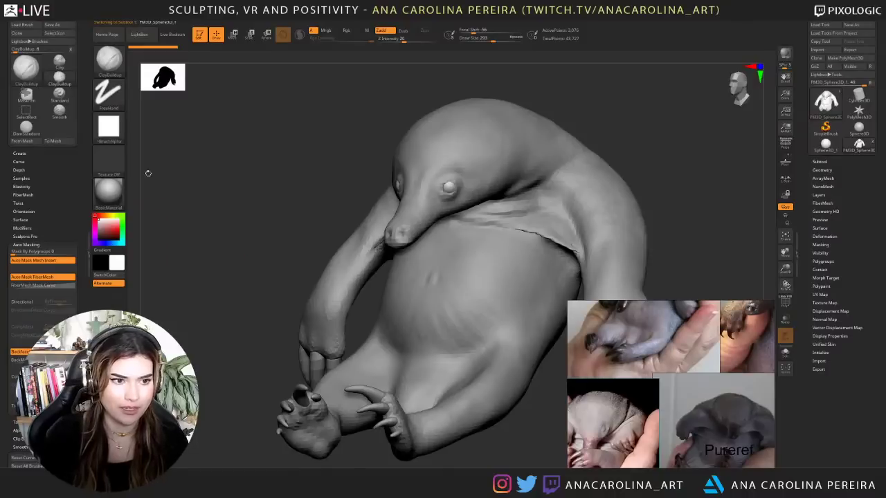
- Select the Paint brush, choose a near-black color with RGB 36, 36, 36, and fill the eyes with it
key("b")
key("p")
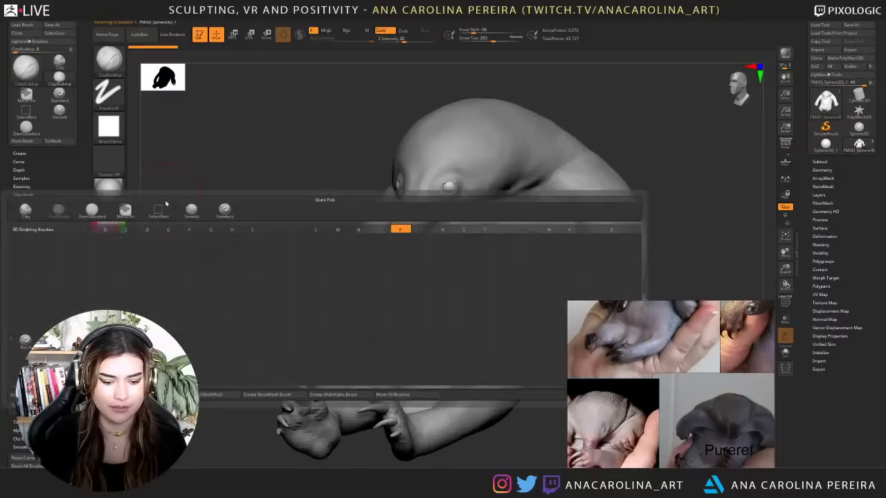
key("a")
left_click(98, 237)
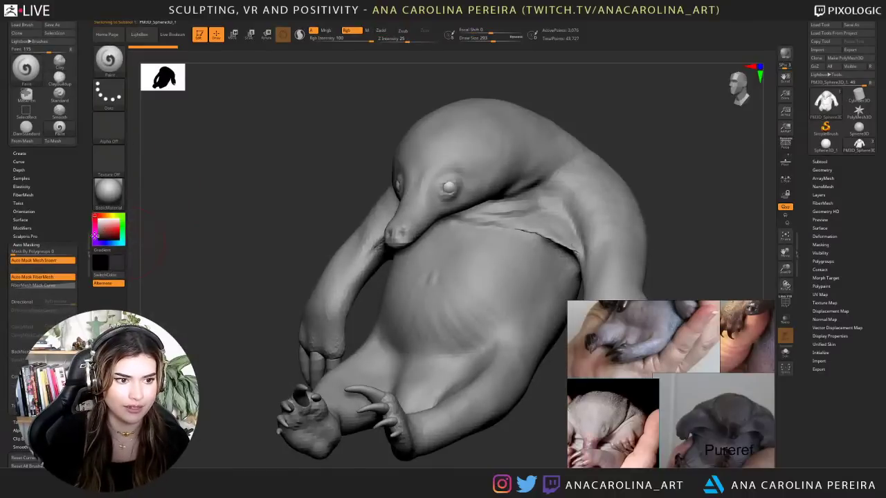
mouse_move(136, 16)
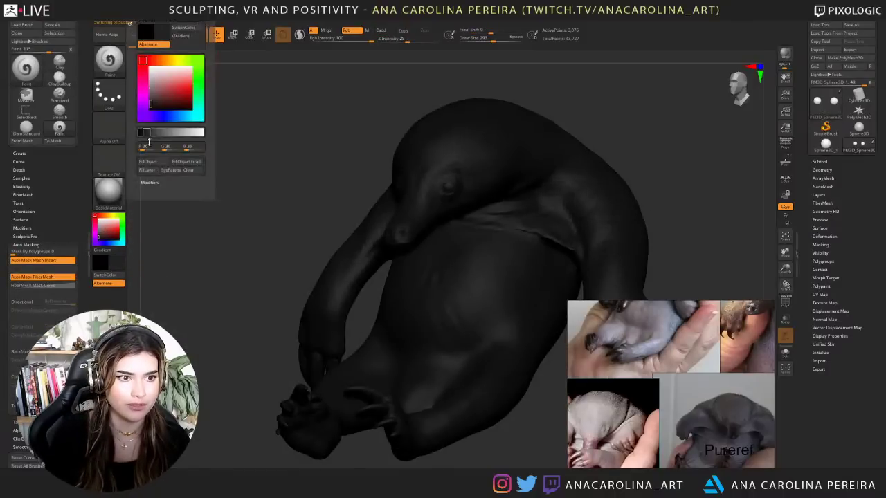
left_click(149, 162)
left_click_drag(316, 121, 232, 148)
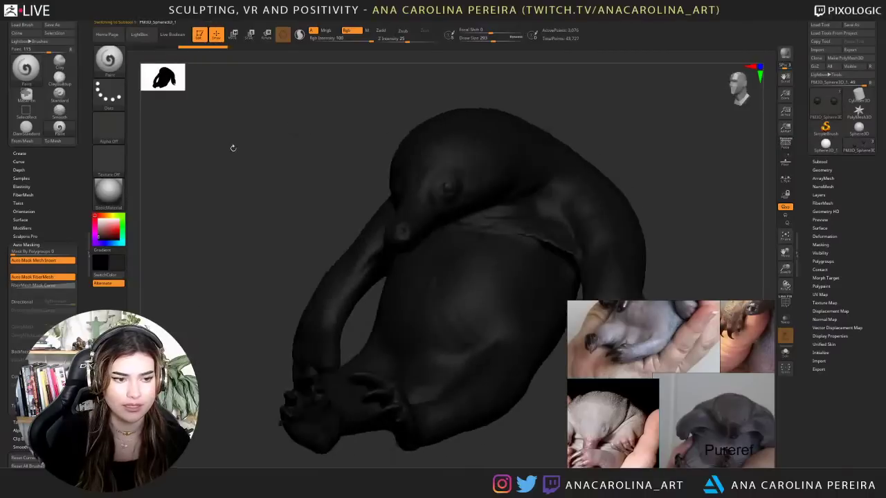
- Choose the ToyPlastic material, switch painting to the material channel only, and fill the eyes with it
left_click(111, 195)
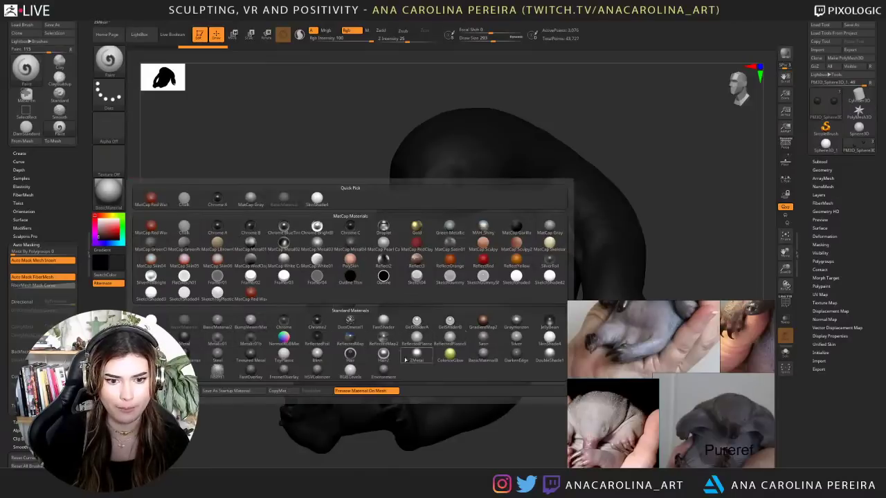
mouse_move(357, 341)
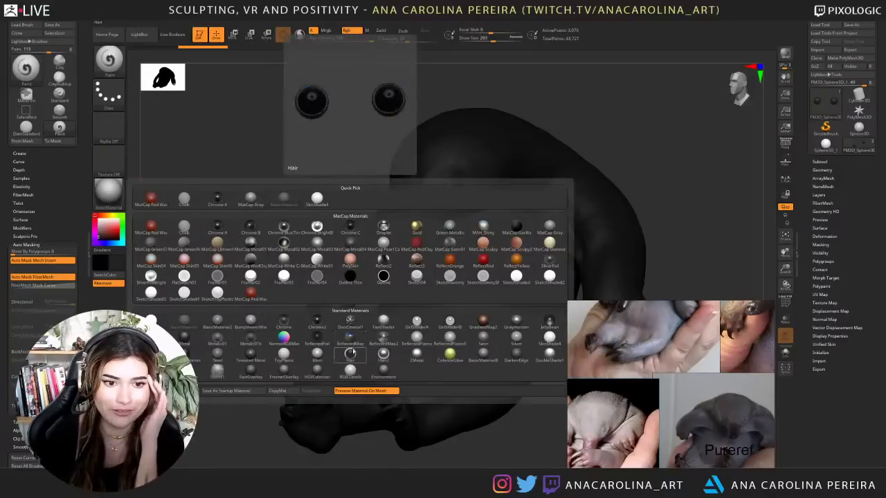
left_click(350, 355)
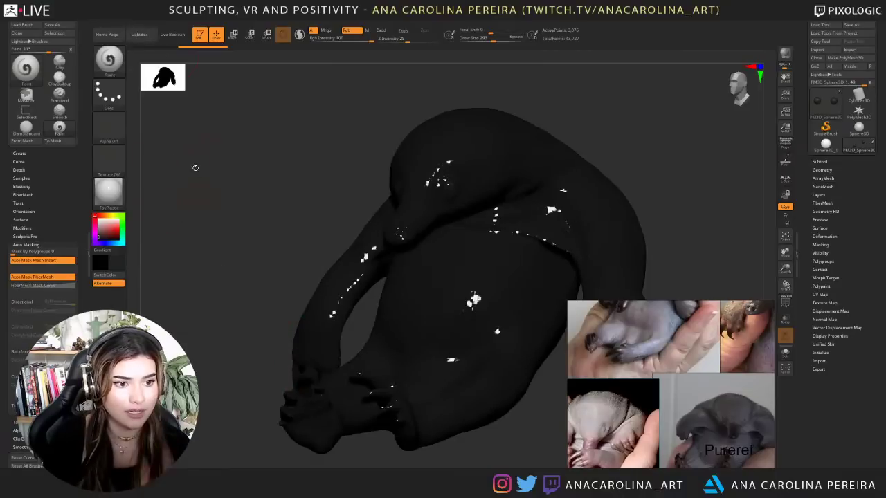
key("space")
left_click(201, 205)
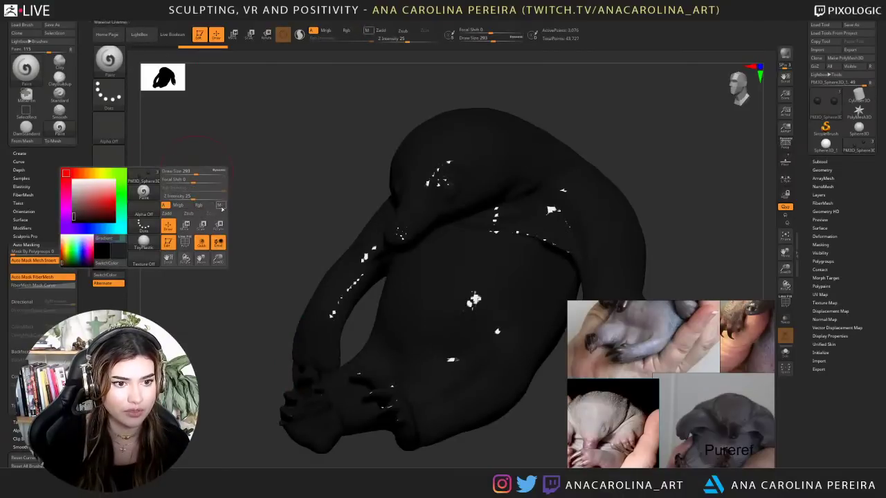
left_click(220, 206)
mouse_move(132, 15)
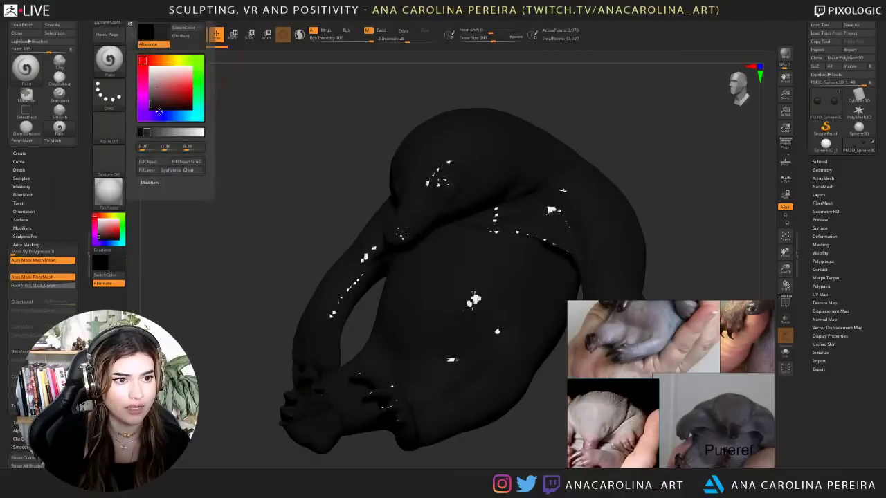
left_click(157, 164)
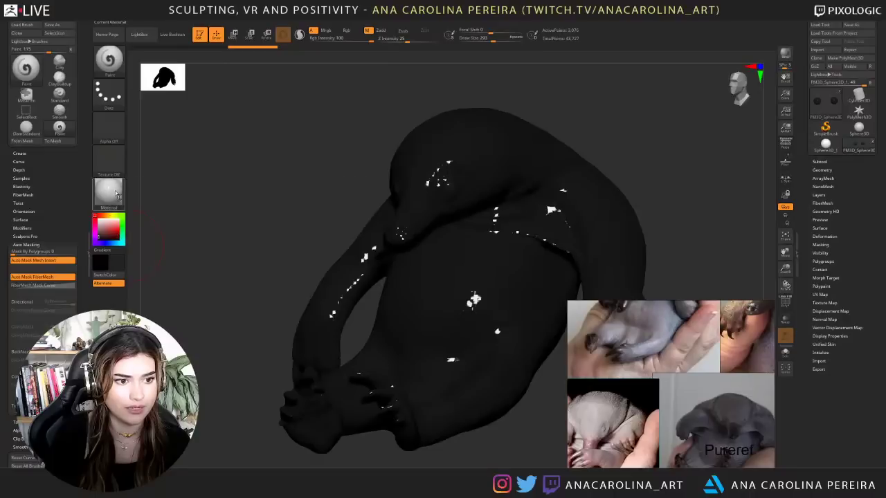
- Restore BasicMaterial and white as the active material and color, and make the echidna's body the active subtool
left_click(109, 192)
left_click(181, 327)
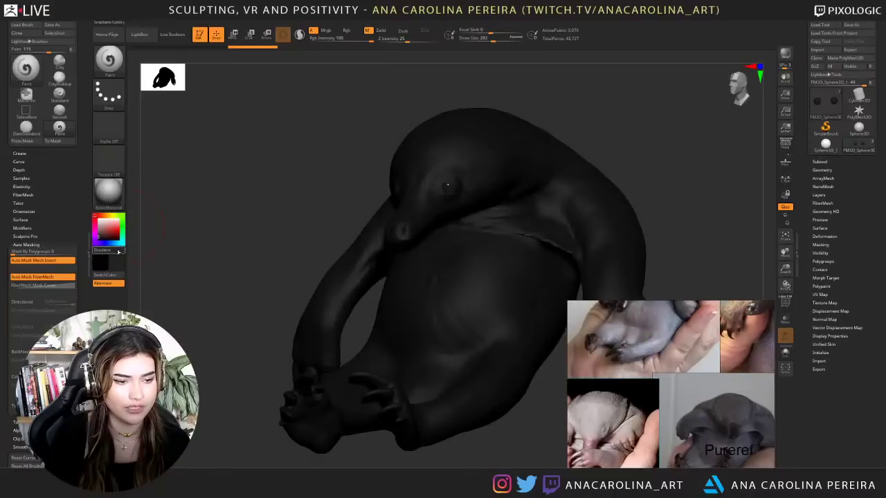
left_click_drag(109, 236, 94, 216)
mouse_move(253, 127)
left_mouse_down()
mouse_move(469, 122)
mouse_move(462, 83)
left_mouse_up()
mouse_move(462, 83)
left_mouse_down()
mouse_move(443, 138)
mouse_move(453, 156)
mouse_move(485, 134)
mouse_move(495, 194)
mouse_move(379, 188)
mouse_move(382, 199)
left_mouse_up()
left_click(484, 175, "alt")
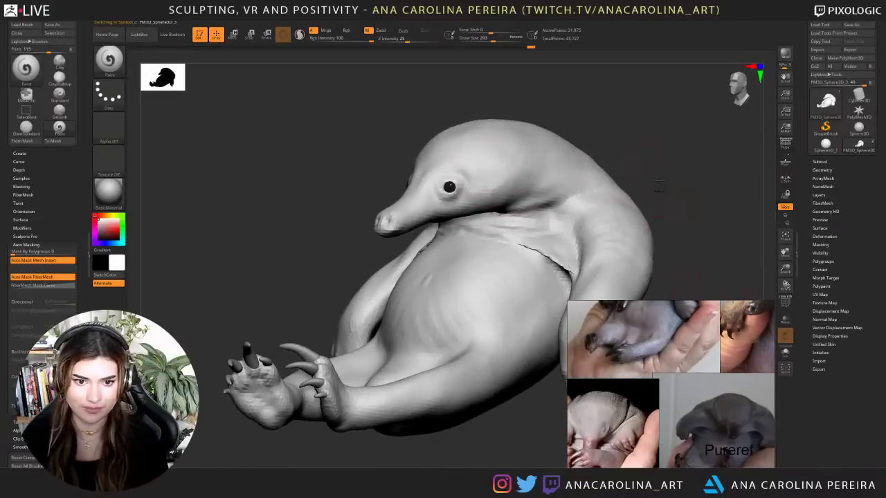
- Select the Move brush and smooth the surface of the belly
mouse_move(624, 170)
left_mouse_down()
mouse_move(679, 187)
mouse_move(653, 200)
mouse_move(658, 242)
mouse_move(635, 240)
left_mouse_up()
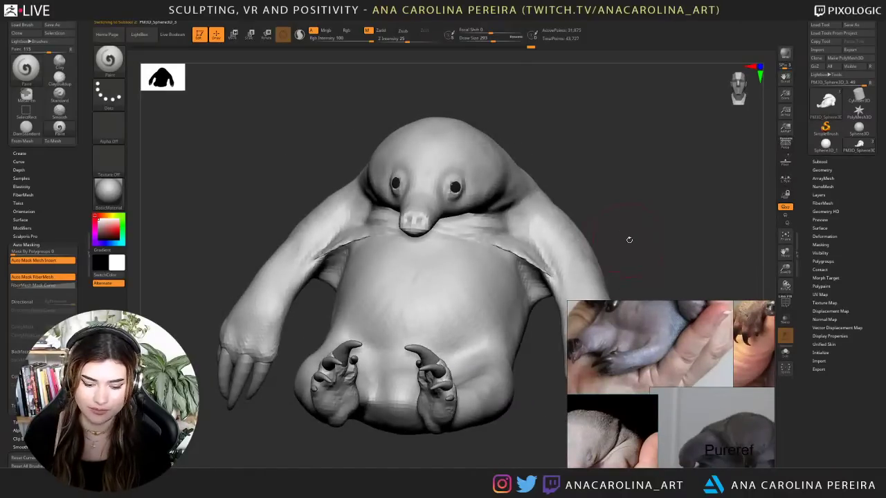
key("m")
key("v")
key("v")
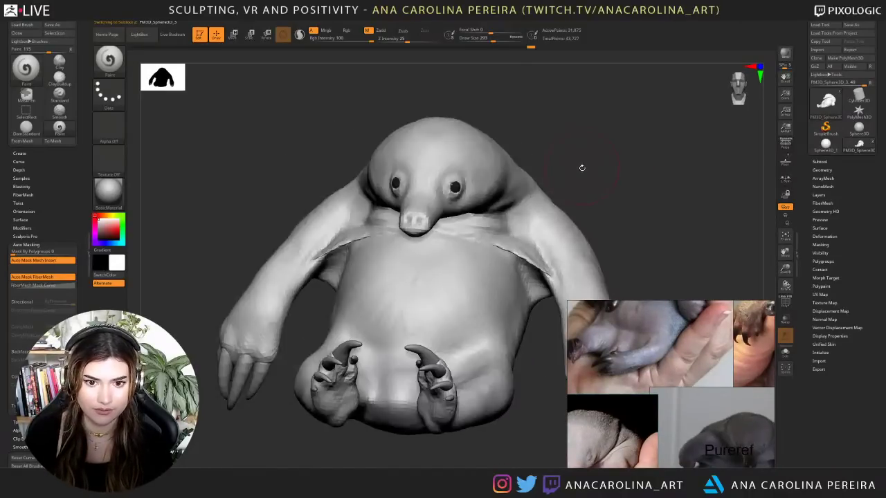
key("b")
key("m")
key("v")
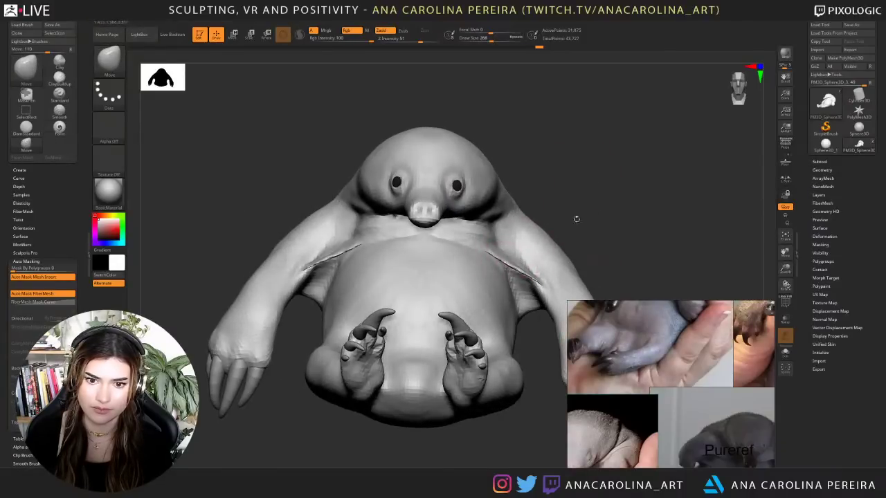
mouse_move(576, 219)
left_mouse_down()
mouse_move(583, 240)
mouse_move(590, 225)
mouse_move(607, 224)
mouse_move(587, 207)
mouse_move(589, 219)
left_mouse_up()
left_click_drag(589, 219, 570, 257, "alt")
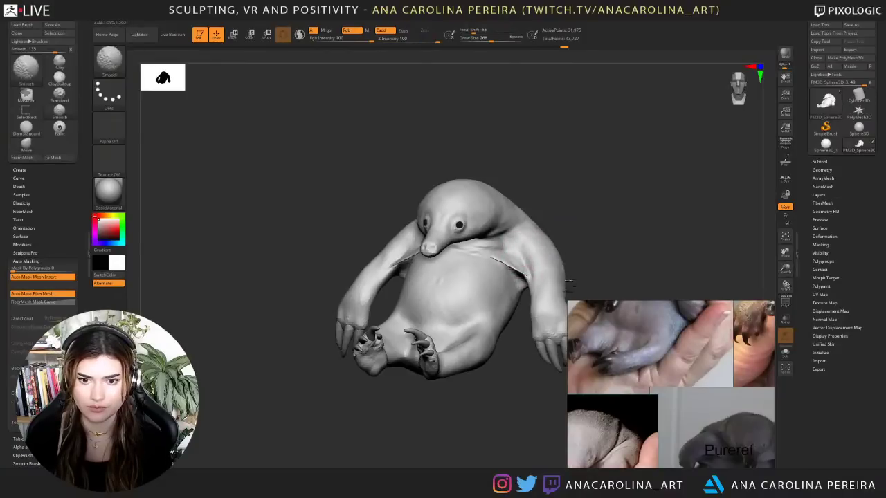
mouse_move(577, 217)
left_mouse_down()
mouse_move(586, 235)
mouse_move(566, 228)
left_mouse_up()
left_click_drag(447, 291, 467, 292, "shift")
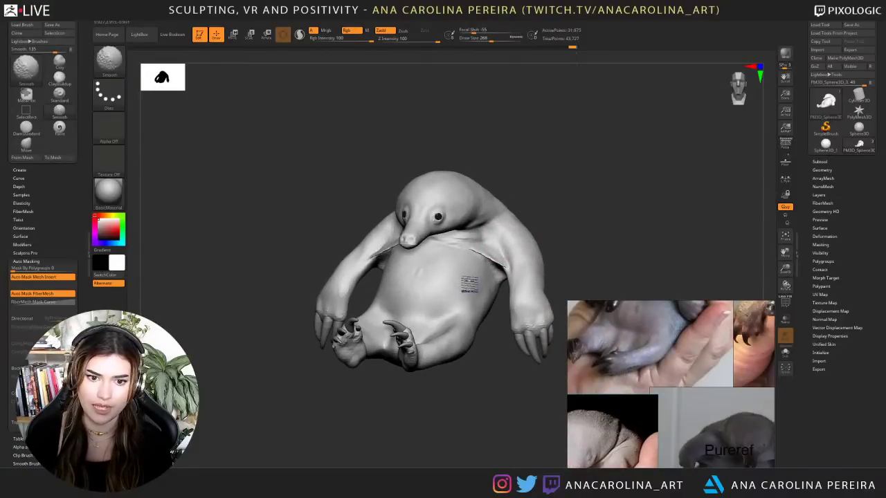
- Build up the belly with an enlarged ClayBuildup brush and smooth the added volume
left_click_drag(473, 374, 496, 364)
left_click_drag(500, 393, 505, 408)
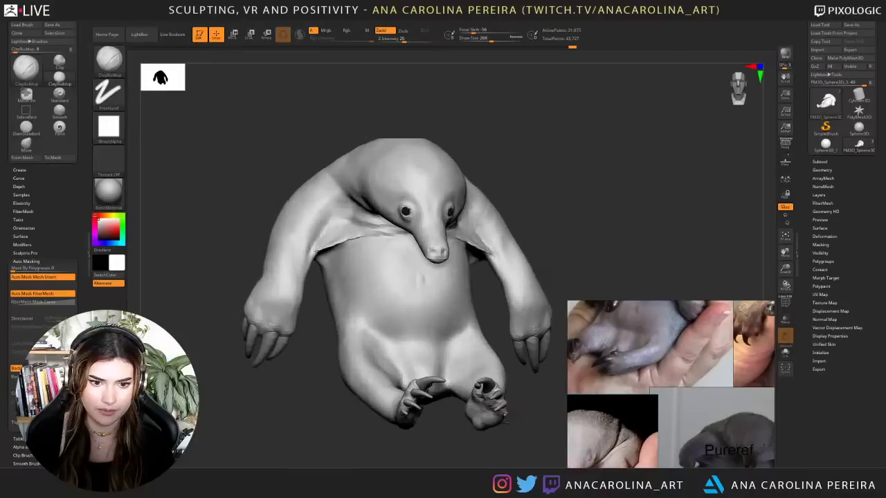
key("space")
left_click_drag(406, 303, 418, 303)
left_click_drag(532, 369, 511, 375)
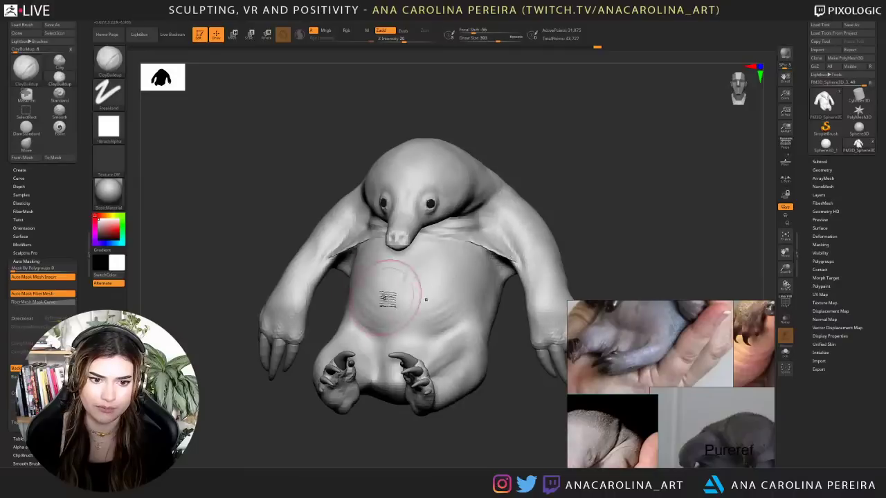
key("shift")
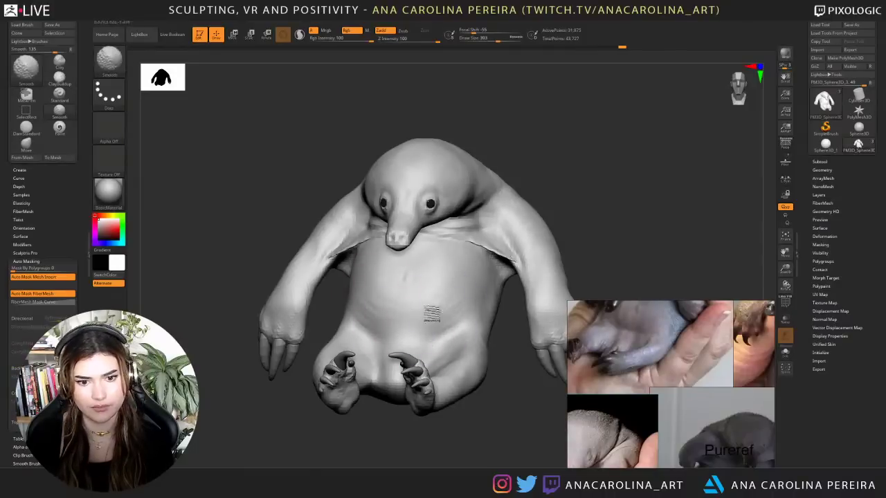
left_click_drag(476, 309, 470, 315, "shift")
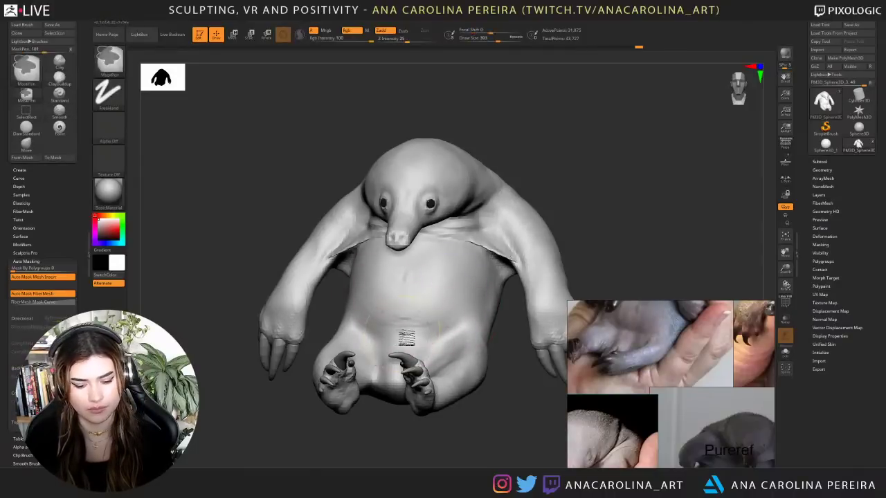
- Select the DamStandard brush, set its draw size to 676, and define the fold beneath the belly
key("b")
key("d")
key("s")
key("space")
mouse_move(413, 344)
left_mouse_down()
mouse_move(402, 345)
mouse_move(427, 322)
left_mouse_up()
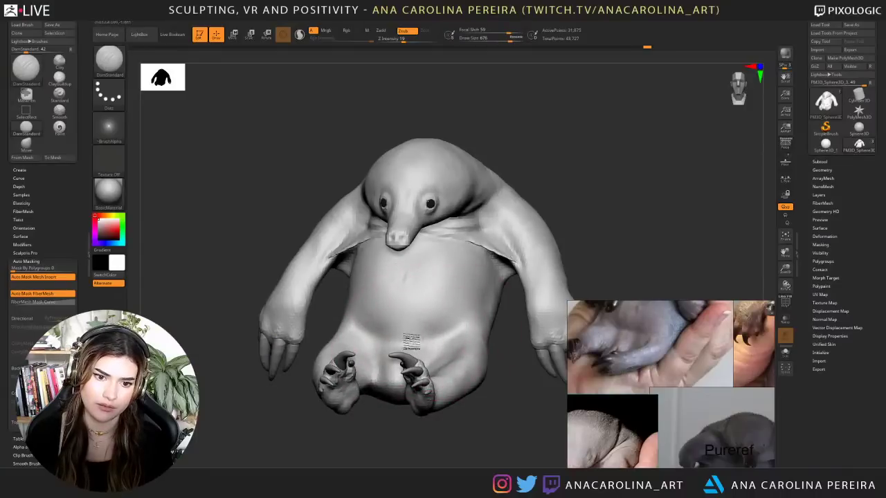
left_click_drag(448, 335, 543, 367)
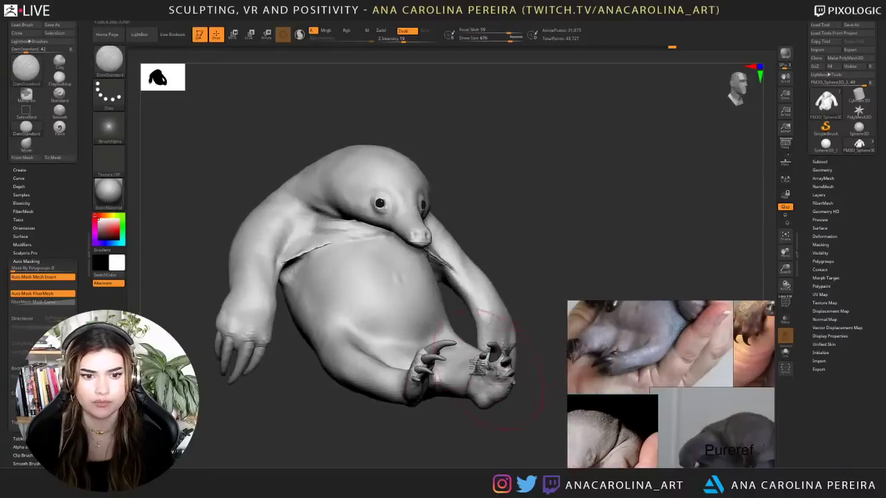
mouse_move(450, 432)
left_mouse_down()
mouse_move(438, 447)
mouse_move(502, 421)
mouse_move(495, 417)
left_mouse_up()
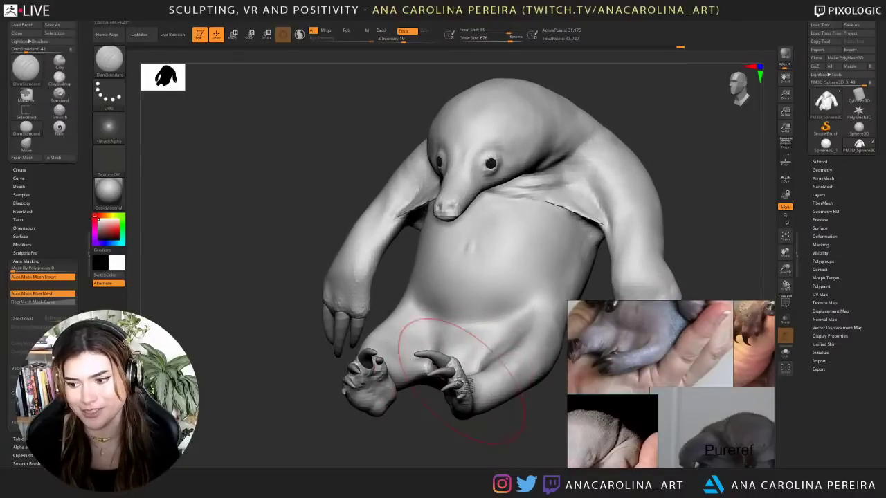
mouse_move(499, 417)
left_mouse_down()
mouse_move(505, 446)
mouse_move(521, 446)
mouse_move(440, 436)
left_mouse_up()
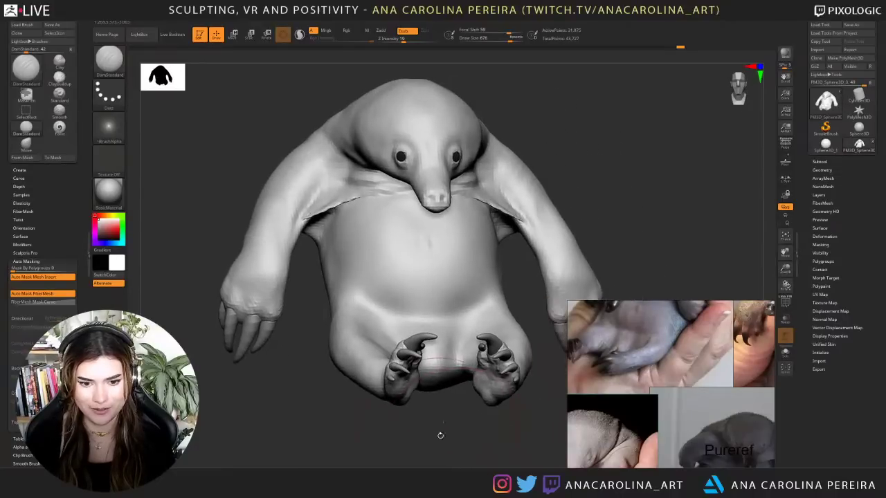
- Select the Move brush, set its draw size to 163, and adjust the shape of the hind foot around the claws
mouse_move(653, 243)
left_mouse_down()
mouse_move(668, 231)
mouse_move(630, 236)
mouse_move(565, 152)
left_mouse_up()
key("b")
key("m")
key("v")
key("s")
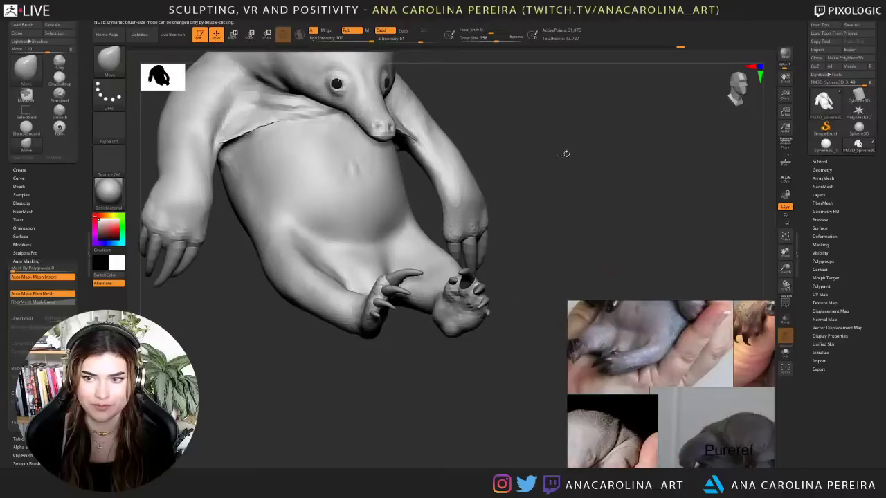
key("s")
left_click(543, 189)
left_click_drag(543, 189, 546, 224, "alt")
key("s")
left_click(480, 313)
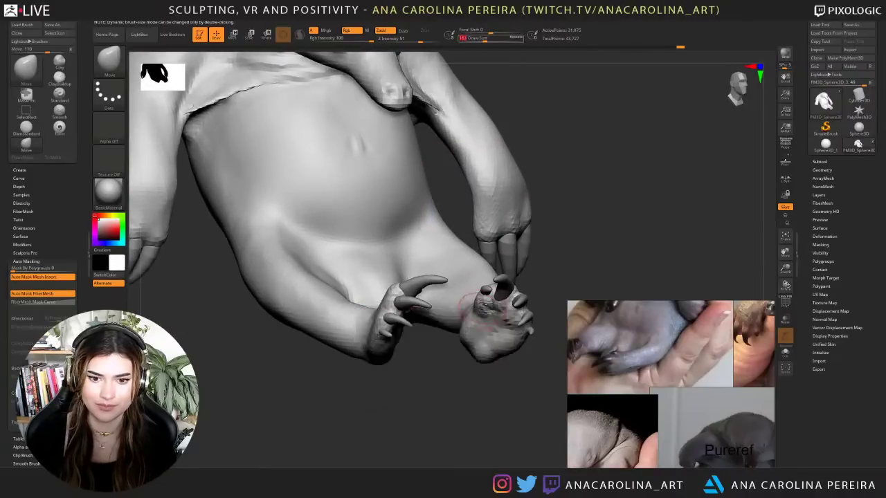
left_click_drag(536, 266, 565, 269)
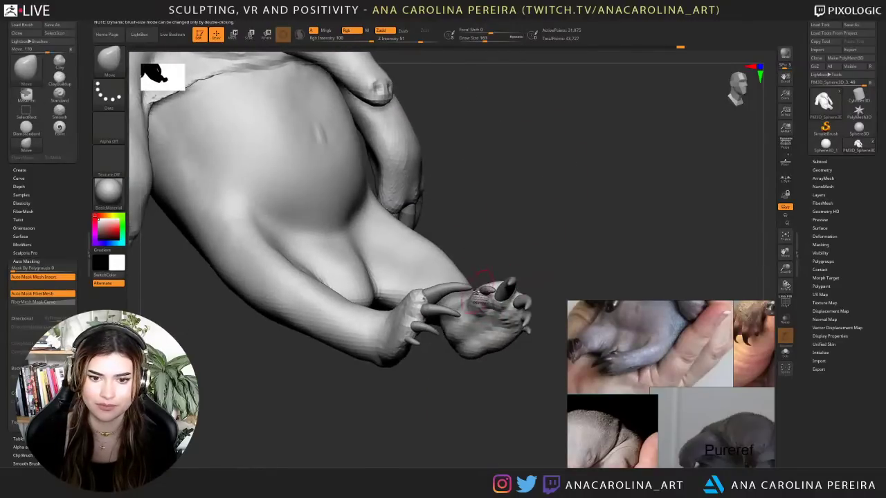
mouse_move(510, 252)
left_mouse_down()
mouse_move(505, 245)
mouse_move(502, 255)
mouse_move(419, 280)
mouse_move(415, 291)
left_mouse_up()
- Reduce the Move brush to draw size 120 and refine the hind foot, checking it from the side and below
key("space")
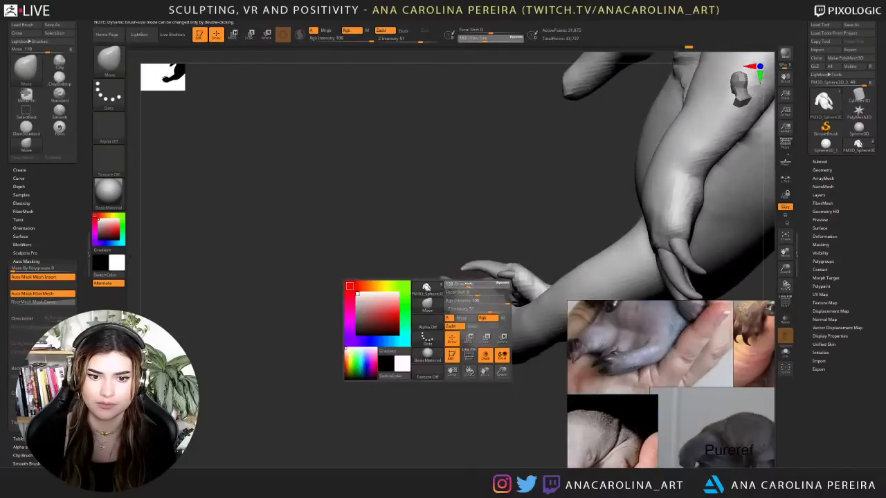
left_click(474, 293)
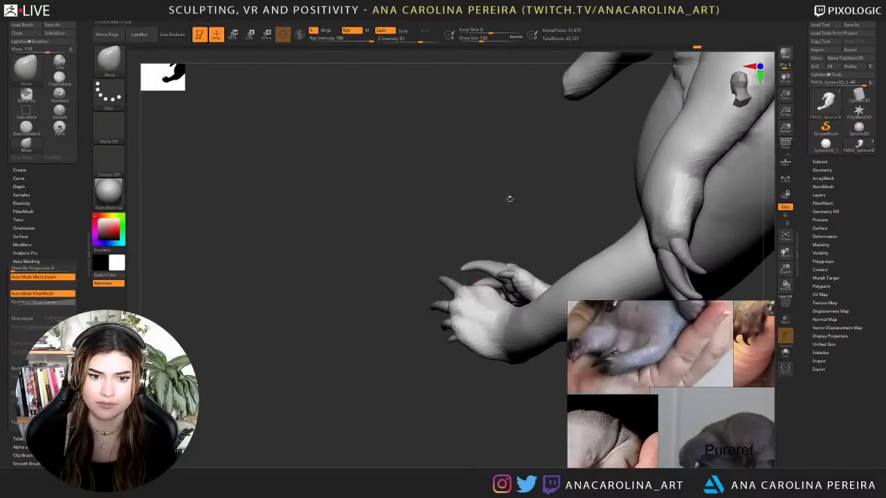
left_click_drag(509, 198, 513, 242)
mouse_move(510, 280)
left_mouse_down()
mouse_move(480, 291)
mouse_move(533, 228)
mouse_move(511, 247)
mouse_move(512, 223)
mouse_move(493, 253)
mouse_move(511, 235)
left_mouse_up()
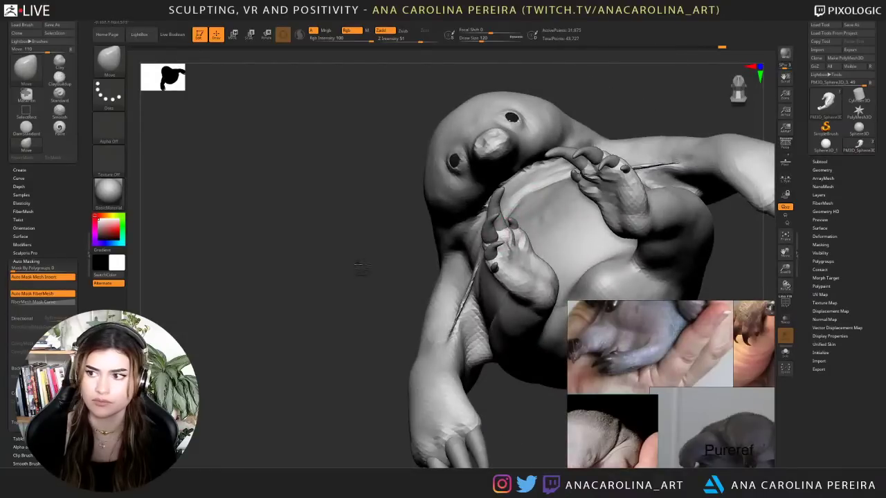
mouse_move(361, 266)
left_mouse_down()
mouse_move(378, 247)
mouse_move(375, 297)
mouse_move(378, 286)
mouse_move(344, 367)
mouse_move(435, 446)
mouse_move(390, 416)
mouse_move(422, 413)
mouse_move(450, 431)
mouse_move(439, 431)
left_mouse_up()
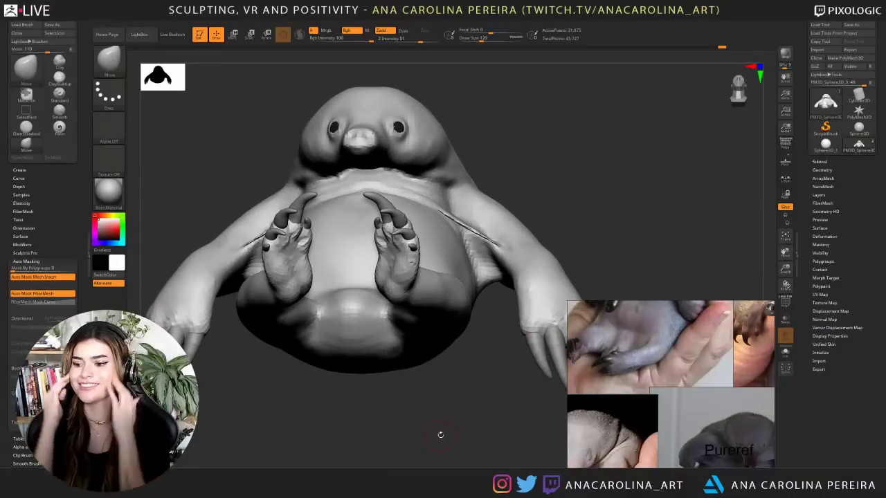
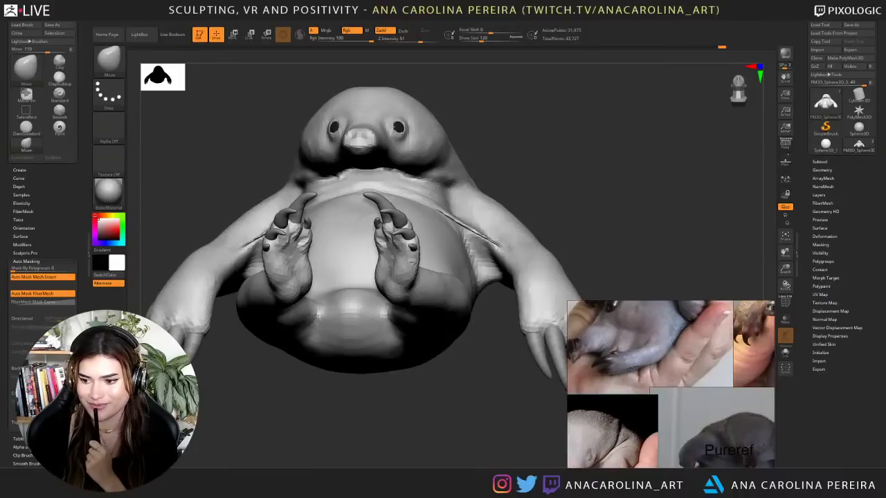
left_click_drag(575, 239, 652, 230)
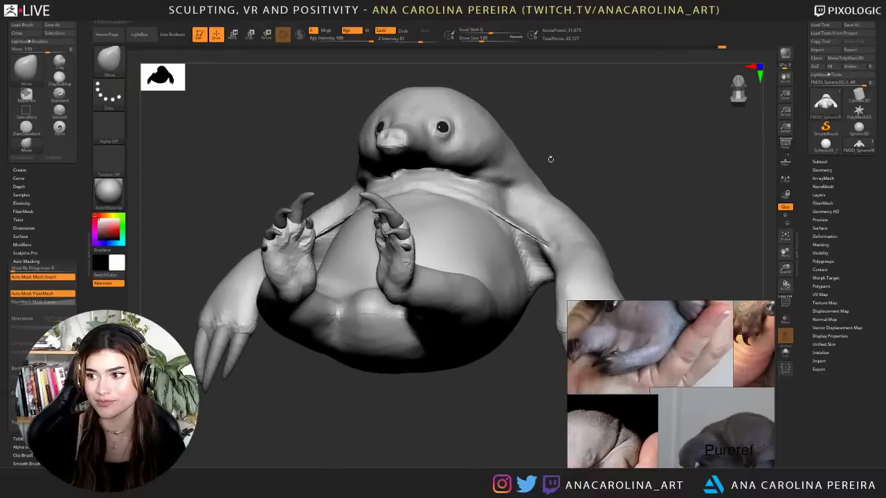
mouse_move(653, 144)
left_mouse_down()
mouse_move(672, 142)
mouse_move(649, 141)
mouse_move(673, 167)
mouse_move(655, 175)
mouse_move(662, 174)
left_mouse_up()
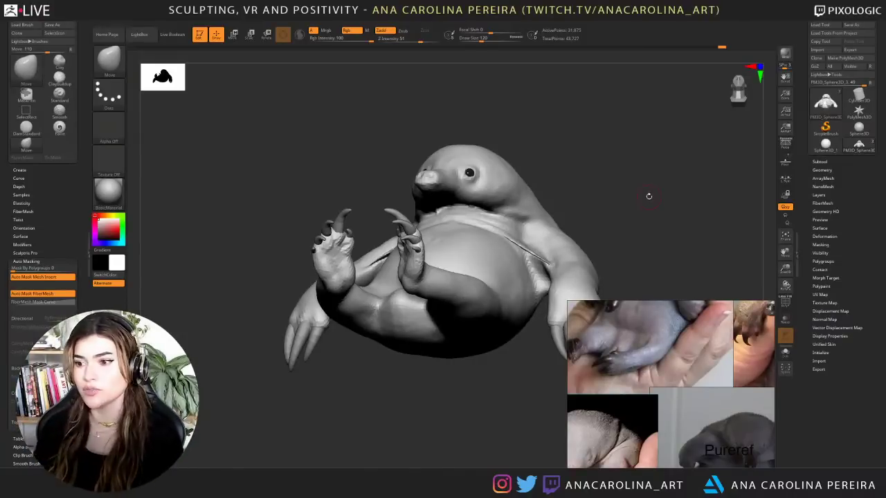
mouse_move(608, 239)
left_mouse_down()
mouse_move(669, 243)
mouse_move(584, 229)
mouse_move(619, 212)
left_mouse_up()
- Select the DamStandard brush at draw size 212, enlarge it further, and work on the skin folds beneath the armpit
key("b")
key("d")
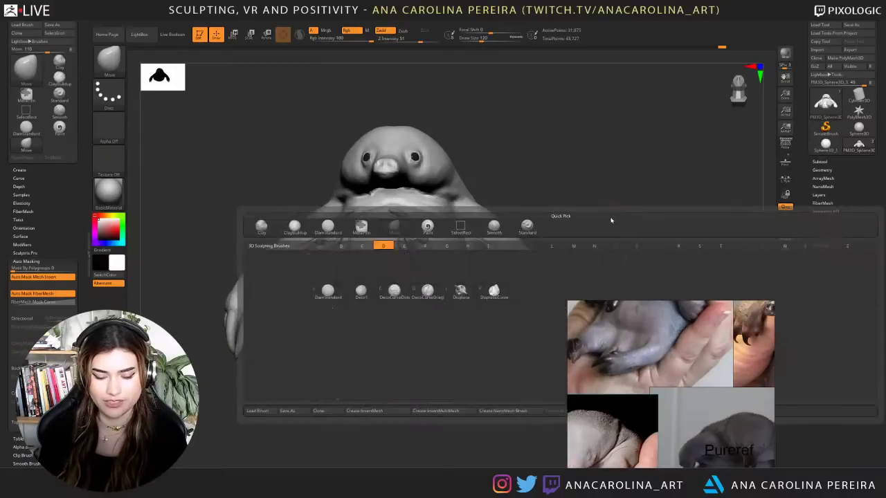
key("s")
key("space")
left_click_drag(488, 249, 493, 249)
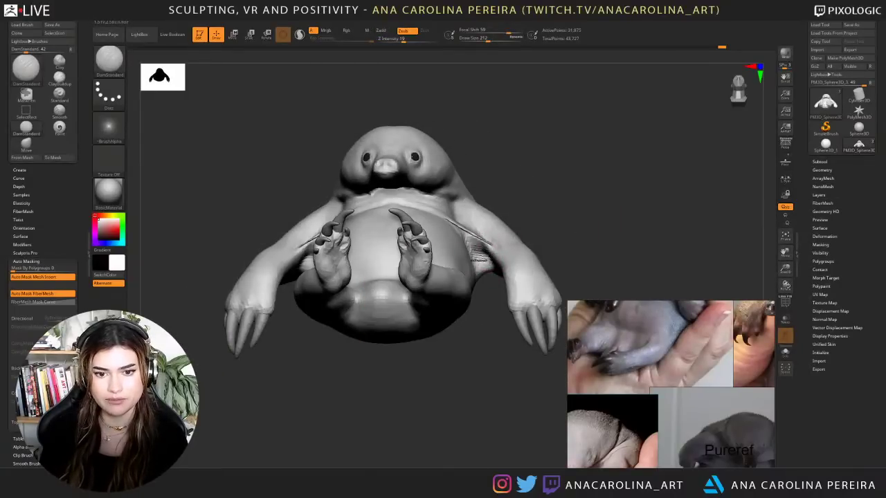
mouse_move(488, 306)
left_mouse_down()
mouse_move(485, 270)
mouse_move(467, 260)
mouse_move(485, 251)
mouse_move(487, 276)
mouse_move(495, 276)
left_mouse_up()
key("space")
left_click_drag(470, 248, 480, 253)
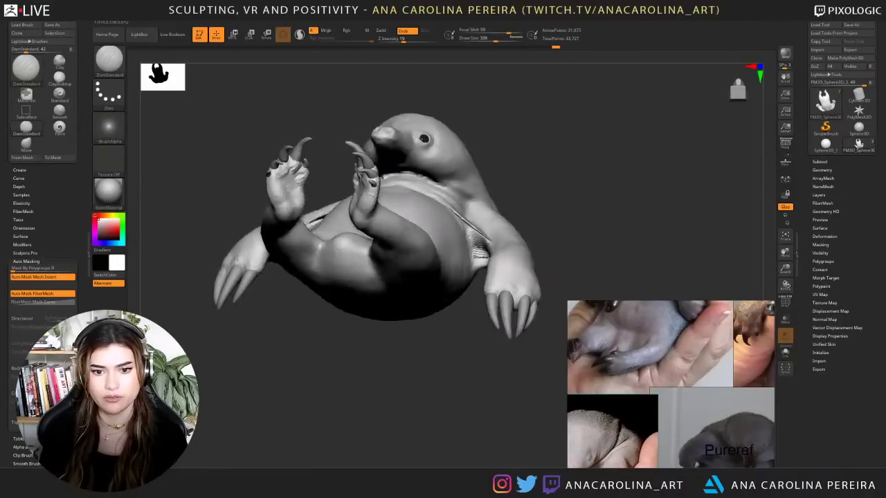
right_click_drag(479, 253, 518, 272)
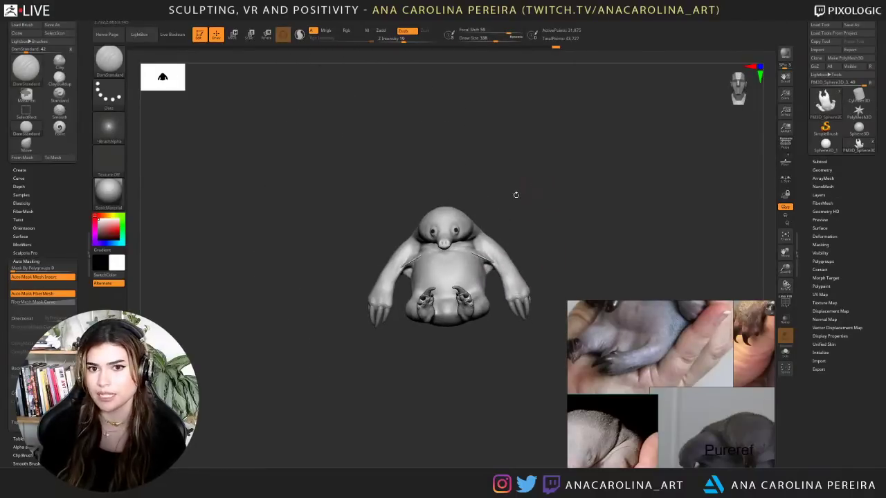
- Select the ClayBuildup brush, build up the side of the head near the eye, and smooth the surface toward the shoulder
right_click_drag(538, 207, 527, 273, "ctrl")
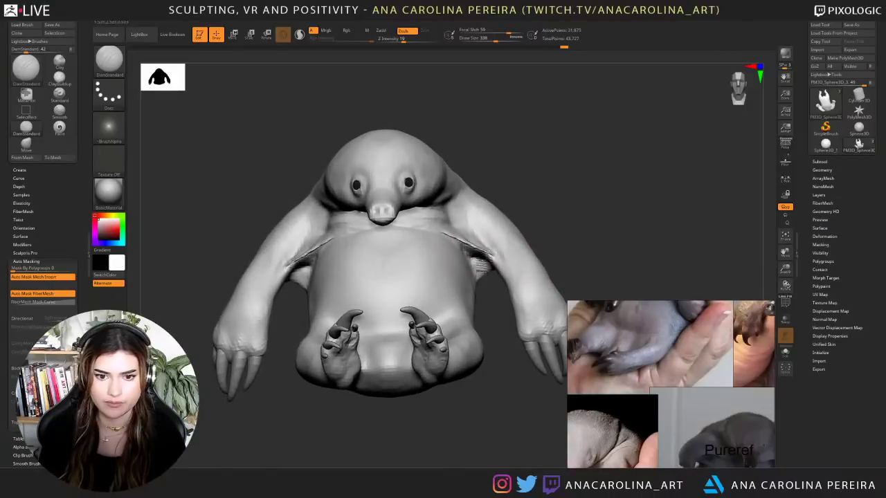
right_click_drag(541, 219, 539, 216)
mouse_move(540, 216)
right_mouse_down("ctrl")
mouse_move(562, 173)
mouse_move(557, 195)
right_mouse_up("ctrl")
key("b")
key("c")
key("b")
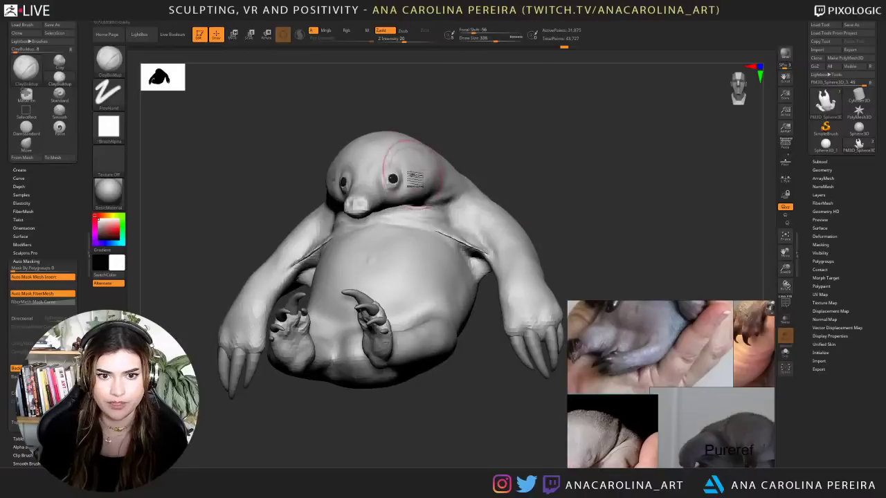
mouse_move(428, 183)
left_mouse_down()
mouse_move(426, 156)
mouse_move(443, 186)
mouse_move(424, 188)
left_mouse_up()
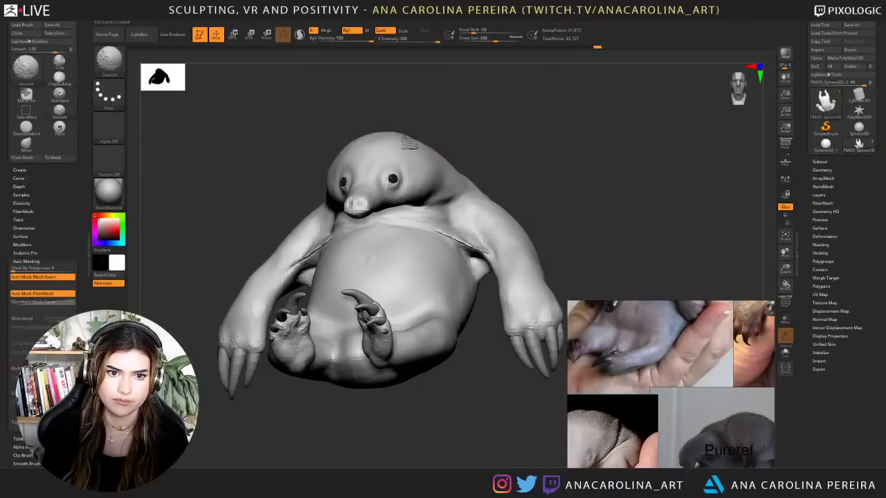
mouse_move(409, 145)
right_mouse_down()
mouse_move(445, 142)
mouse_move(486, 163)
mouse_move(468, 166)
right_mouse_up()
left_click_drag(466, 174, 514, 200, "shift")
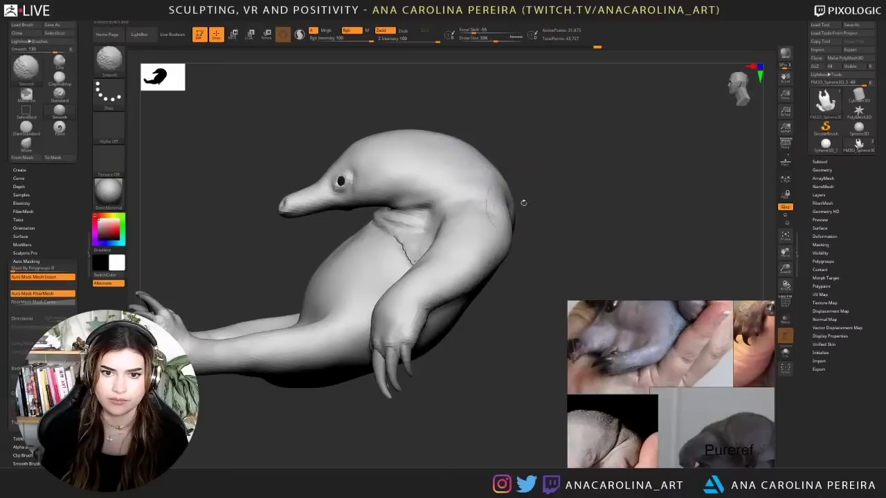
mouse_move(523, 202)
right_mouse_down()
mouse_move(604, 192)
mouse_move(602, 167)
mouse_move(586, 202)
mouse_move(584, 180)
right_mouse_up()
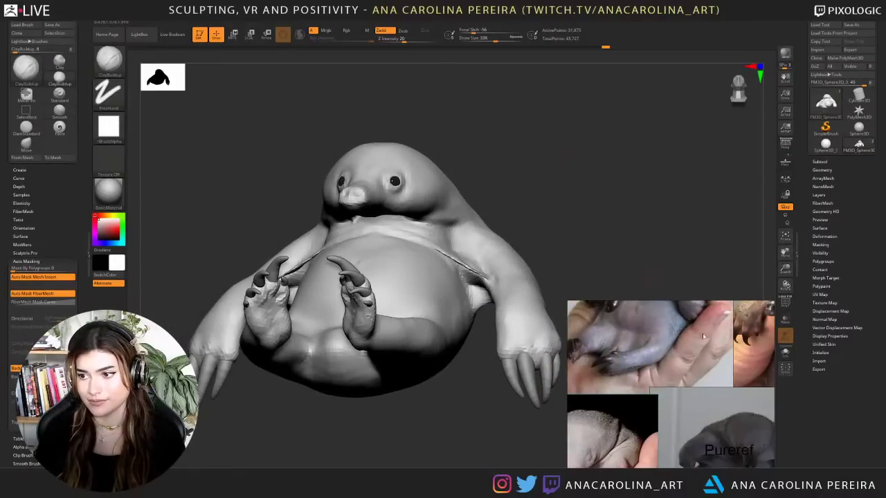
- Reframe the PureRef board on the reference photo of the baby echidna curled up in a hand
scroll(633, 360, "down", 4)
middle_click_drag(639, 372, 679, 396)
scroll(679, 395, "down", 1)
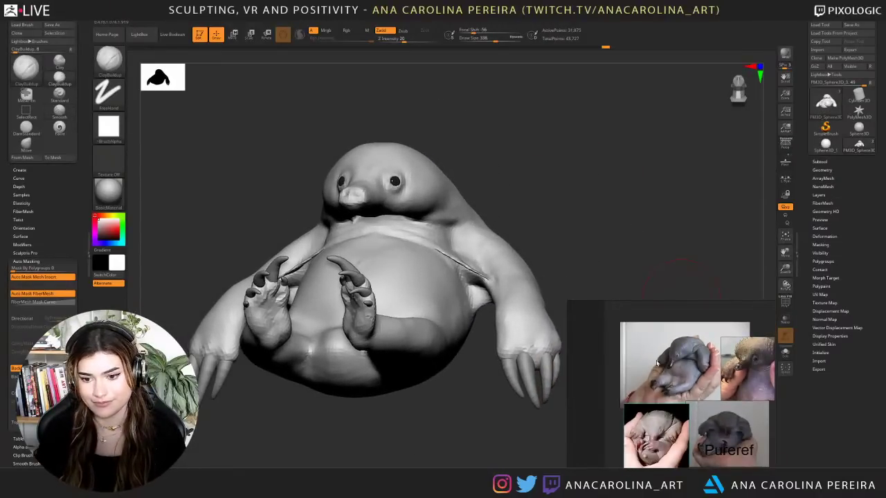
scroll(657, 363, "up", 4)
- Select the ClayBuildup brush, set its draw size to 136, and examine the belly and armpit from below
right_click_drag(640, 142, 625, 170)
key("b")
key("c")
key("b")
key("space")
left_click_drag(393, 299, 372, 305)
mouse_move(478, 197)
left_mouse_down()
mouse_move(542, 193)
mouse_move(498, 224)
mouse_move(508, 227)
mouse_move(547, 202)
mouse_move(627, 179)
mouse_move(609, 180)
left_mouse_up()
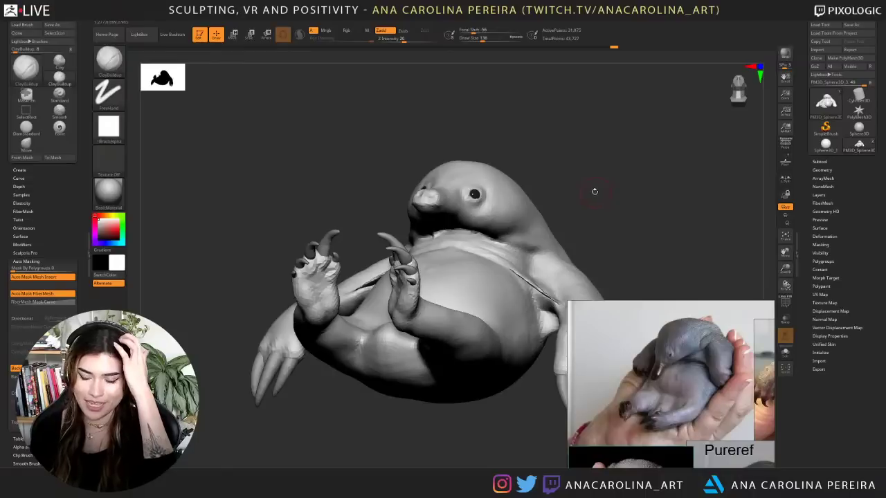
mouse_move(594, 191)
left_mouse_down()
mouse_move(573, 225)
mouse_move(586, 233)
mouse_move(578, 215)
left_mouse_up()
- Select the Move brush, set its draw size to 167, and adjust the skin fold at the armpit
key("b")
key("m")
key("v")
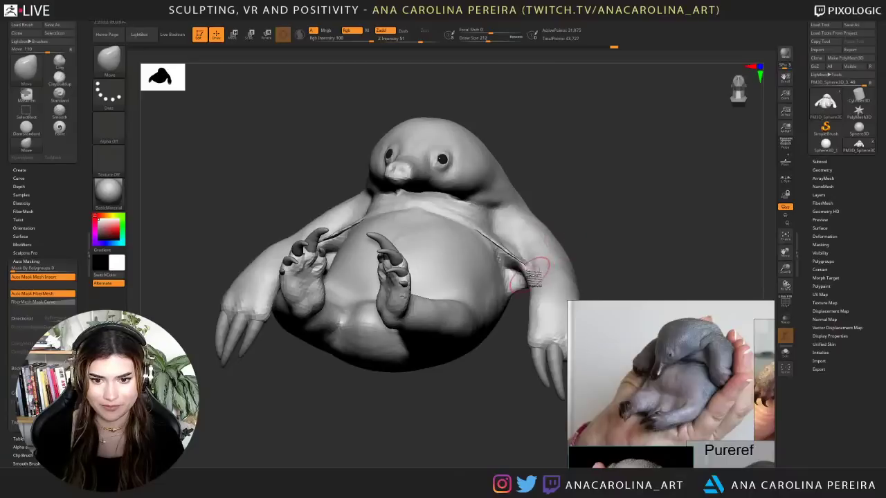
key("s")
left_click_drag(536, 271, 528, 277)
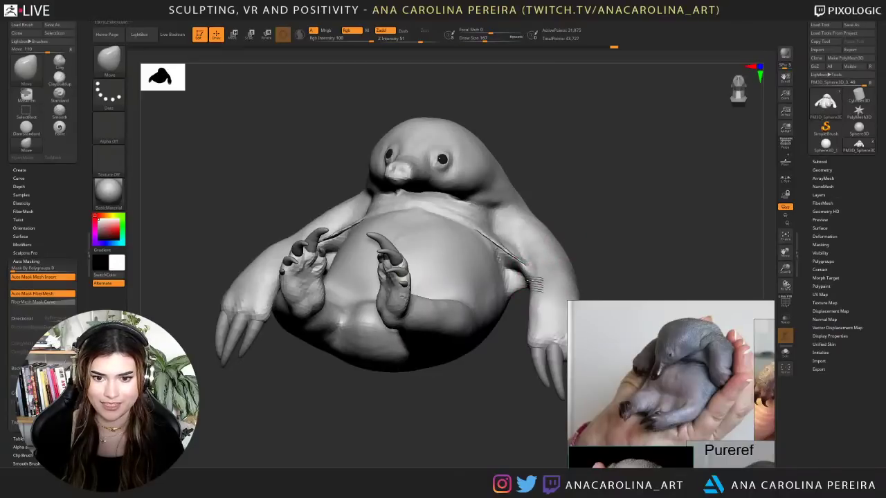
- Set the Move brush to draw size 228 and reshape the forearm and front paw, checking from the side and front
key("space")
left_click_drag(587, 235, 576, 228)
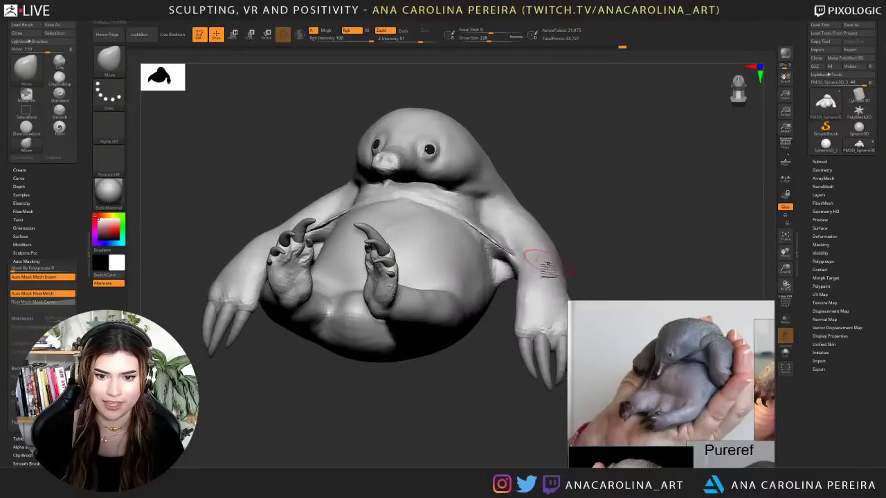
left_click_drag(518, 306, 520, 316)
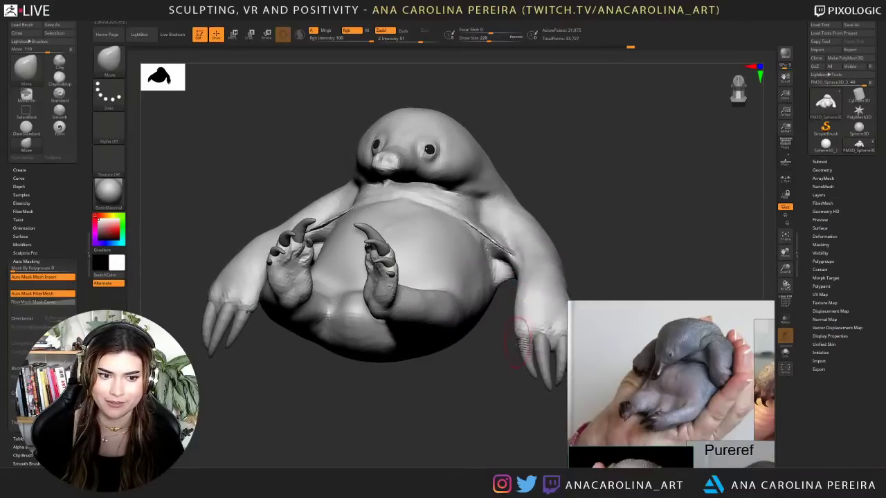
mouse_move(511, 366)
left_mouse_down()
mouse_move(511, 344)
mouse_move(484, 364)
left_mouse_up()
left_click_drag(533, 328, 532, 334)
mouse_move(488, 405)
left_mouse_down()
mouse_move(482, 389)
mouse_move(496, 409)
mouse_move(478, 396)
mouse_move(519, 414)
left_mouse_up()
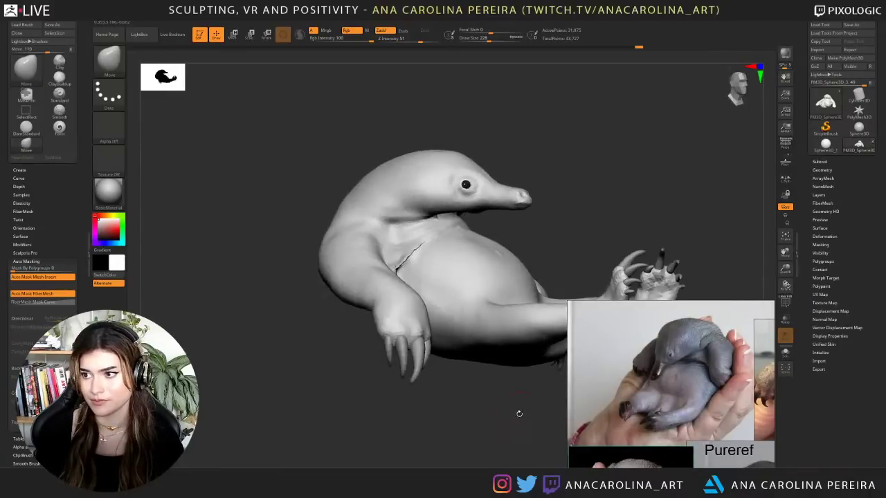
mouse_move(519, 413)
right_mouse_down()
mouse_move(493, 420)
mouse_move(502, 415)
right_mouse_up()
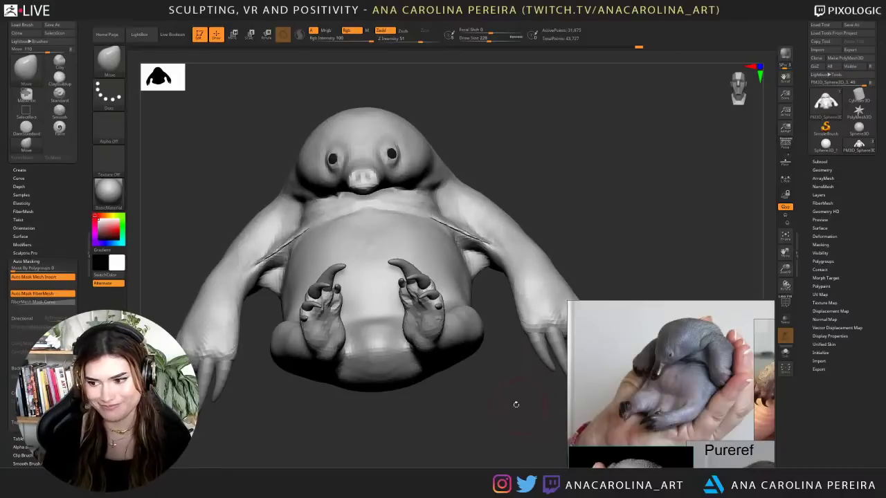
left_click_drag(506, 410, 495, 406)
mouse_move(640, 182)
left_mouse_down()
mouse_move(643, 200)
mouse_move(641, 190)
left_mouse_up()
right_click_drag(635, 177, 625, 202)
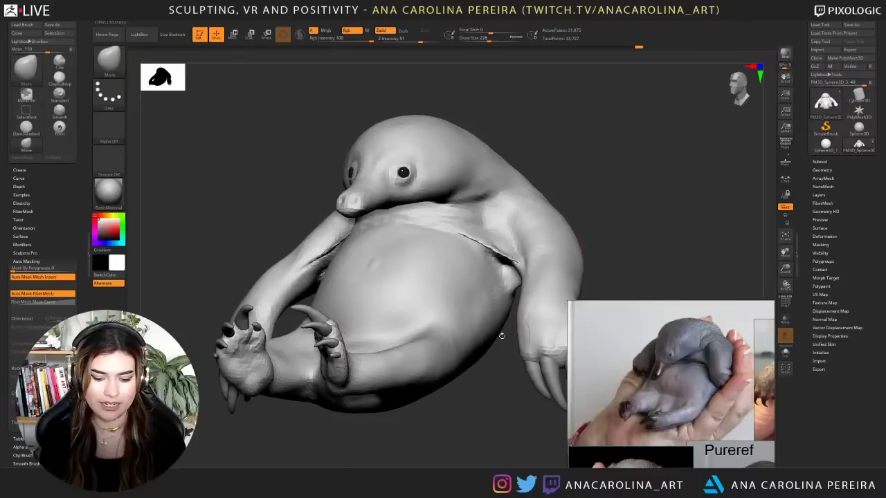
key("b")
key("c")
key("b")
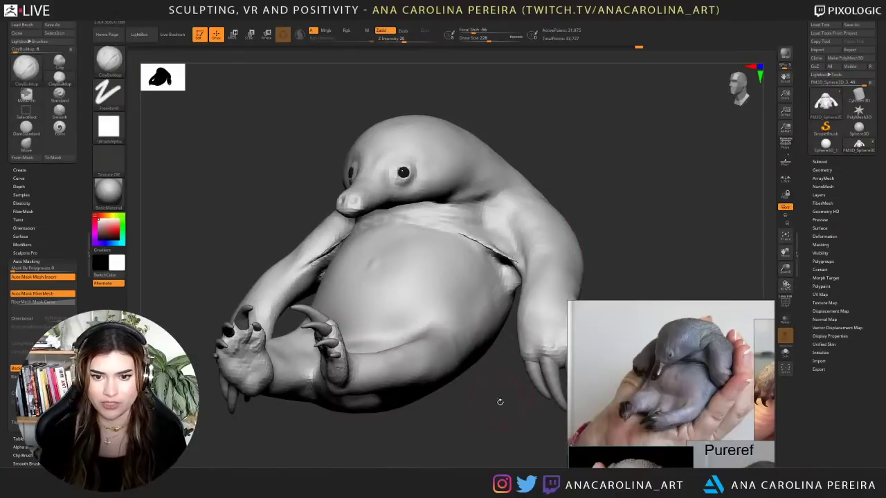
right_click_drag(499, 401, 507, 364)
mouse_move(583, 197)
left_mouse_down()
mouse_move(593, 193)
mouse_move(584, 196)
left_mouse_up()
- Select the Move brush at draw size 228 and adjust the upper arm beside the armpit
key("b")
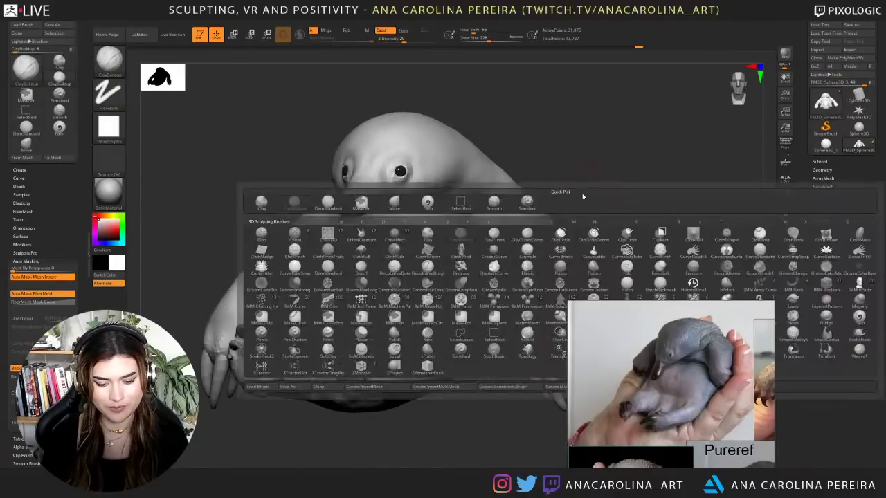
key("m")
key("v")
mouse_move(520, 246)
left_mouse_down()
mouse_move(494, 247)
mouse_move(510, 271)
left_mouse_up()
right_click_drag(581, 206, 587, 164, "ctrl")
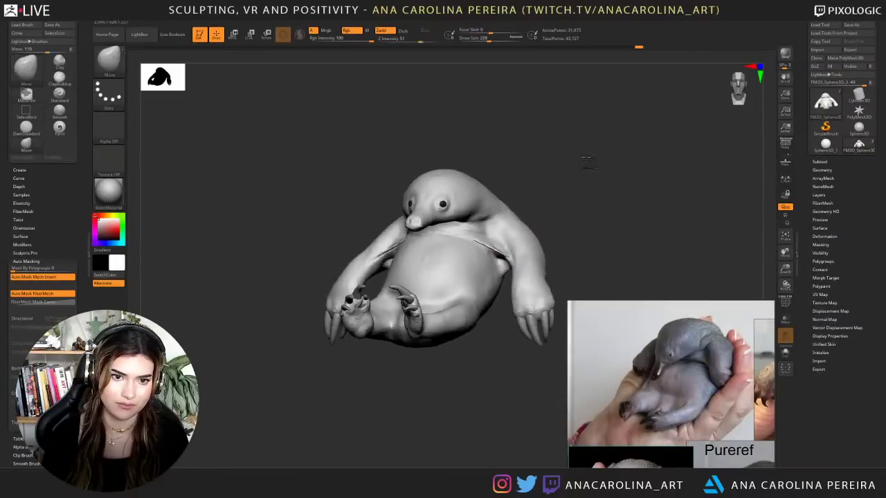
left_click_drag(587, 164, 587, 194)
- Select the ClayBuildup brush, enlarge its draw size to 396, and build up the area between the cheek and the neck
key("b")
key("c")
key("b")
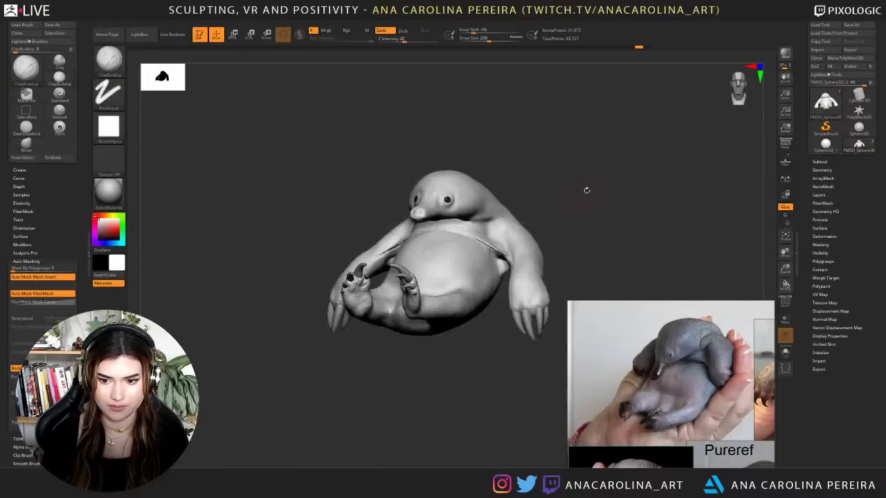
right_click_drag(588, 176, 570, 241, "ctrl")
right_click_drag(561, 166, 558, 221, "alt")
key("s")
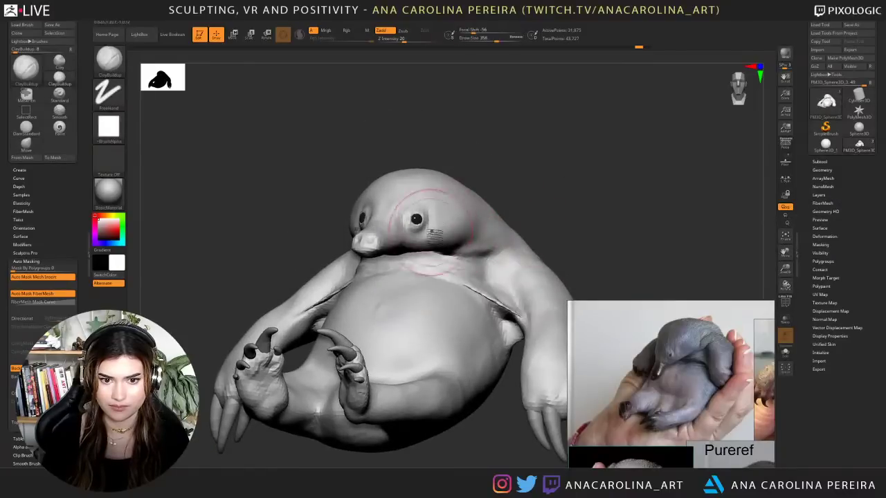
mouse_move(440, 231)
left_mouse_down()
mouse_move(457, 236)
mouse_move(453, 242)
left_mouse_up()
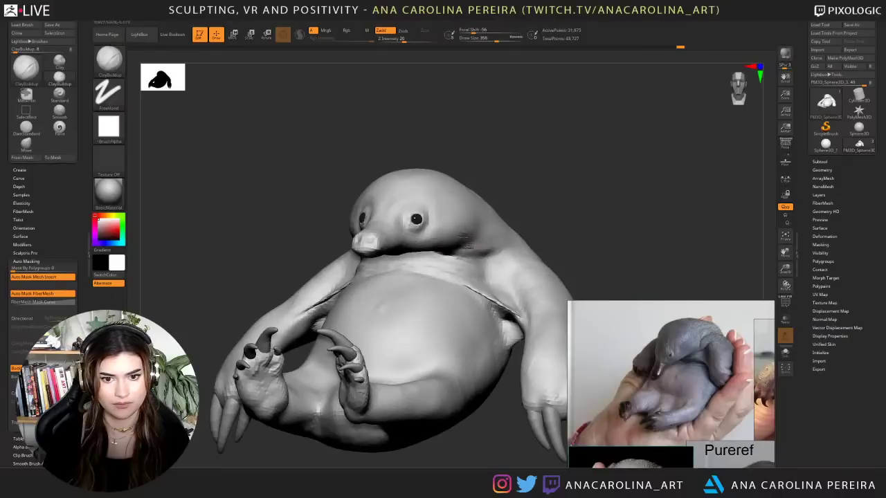
mouse_move(504, 189)
left_mouse_down()
mouse_move(500, 206)
mouse_move(544, 194)
left_mouse_up()
- Select the DamStandard brush at draw size 396, work on the crease between head and shoulder, and undo the last stroke
key("b")
key("d")
key("s")
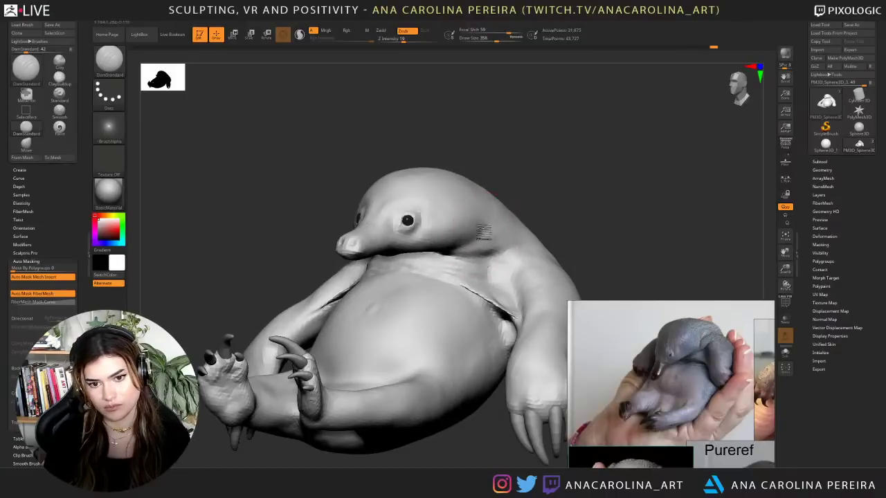
left_click_drag(528, 207, 557, 209)
left_click_drag(345, 173, 359, 189)
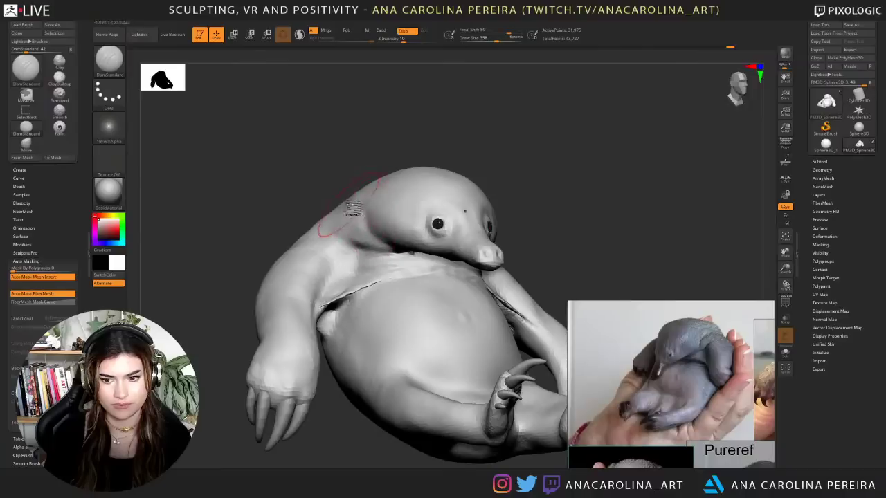
mouse_move(357, 233)
left_mouse_down()
mouse_move(369, 224)
mouse_move(357, 237)
left_mouse_up()
left_click_drag(339, 188, 304, 200)
key("ctrl+z")
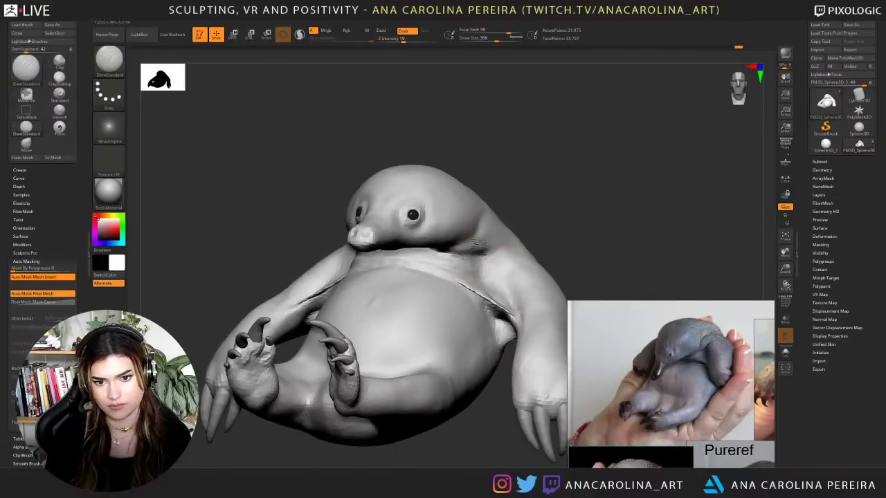
mouse_move(517, 223)
left_mouse_down()
mouse_move(508, 237)
mouse_move(479, 240)
mouse_move(500, 211)
mouse_move(489, 207)
mouse_move(529, 194)
left_mouse_up()
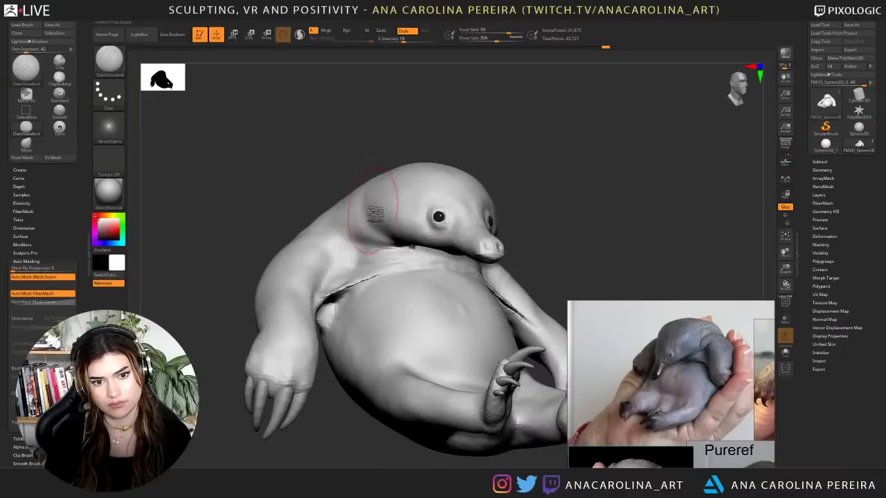
left_click_drag(372, 162, 461, 166)
left_click_drag(576, 168, 614, 148, "alt")
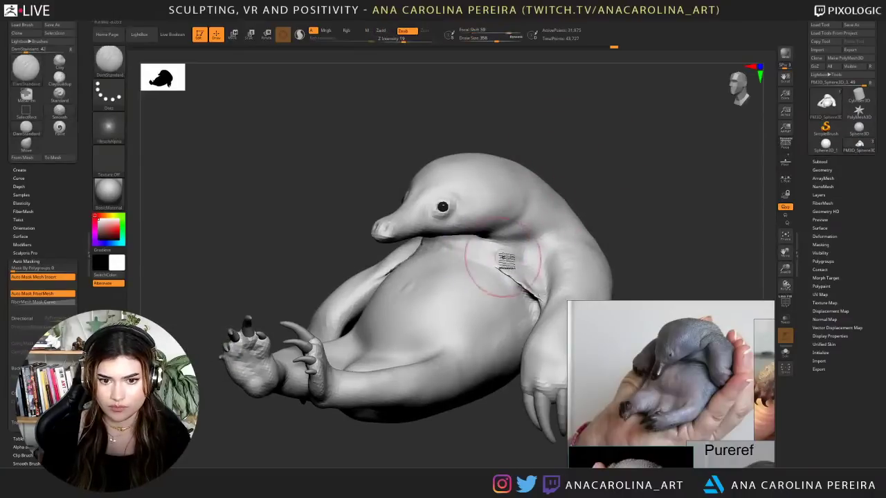
- Reduce the DamStandard brush to draw size 202 and refine and smooth the chest folds beneath the chin
key("space")
key("space")
left_click_drag(514, 266, 504, 260)
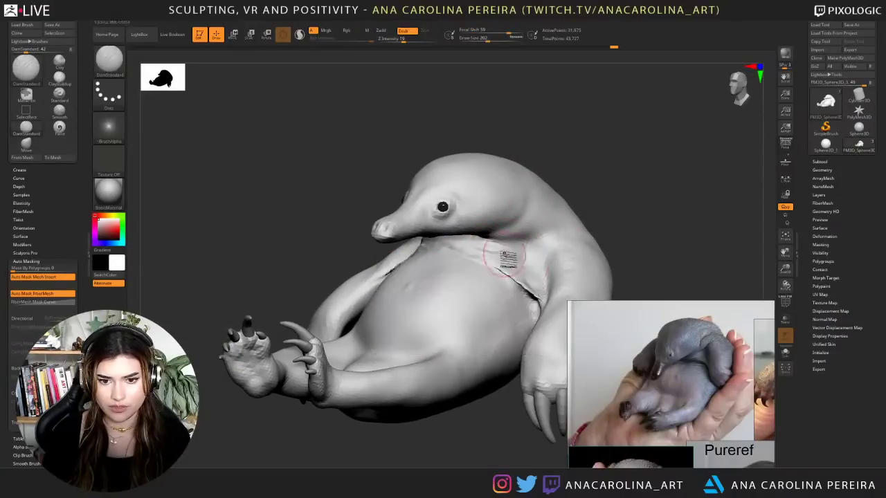
key("shift")
left_click_drag(574, 181, 588, 191)
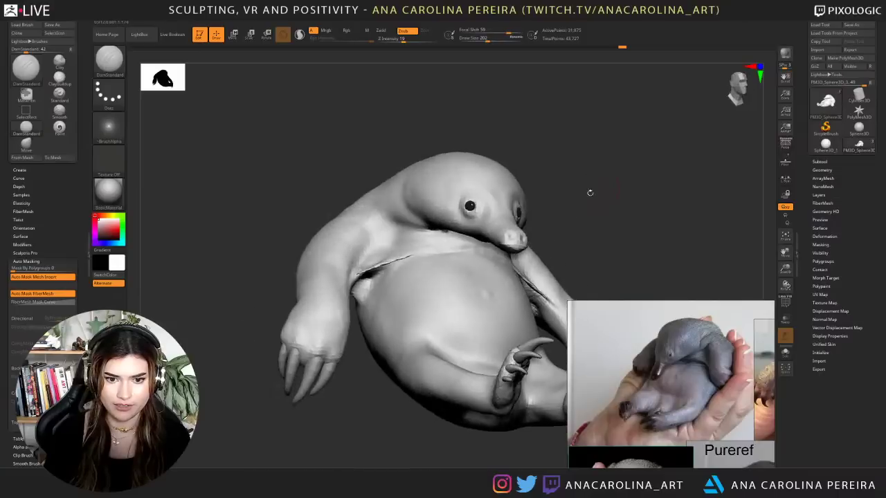
left_click_drag(449, 253, 466, 259, "shift")
mouse_move(595, 193)
left_mouse_down()
mouse_move(568, 196)
mouse_move(552, 185)
mouse_move(559, 170)
left_mouse_up()
- Select the ClayBuildup brush at draw size 202 and smooth the upper chest below the snout
key("b")
key("c")
key("b")
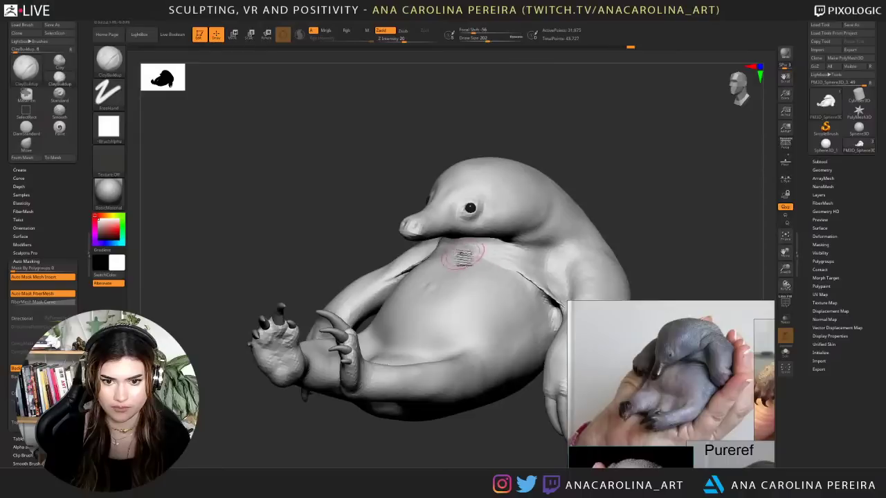
left_click_drag(464, 258, 468, 258, "shift")
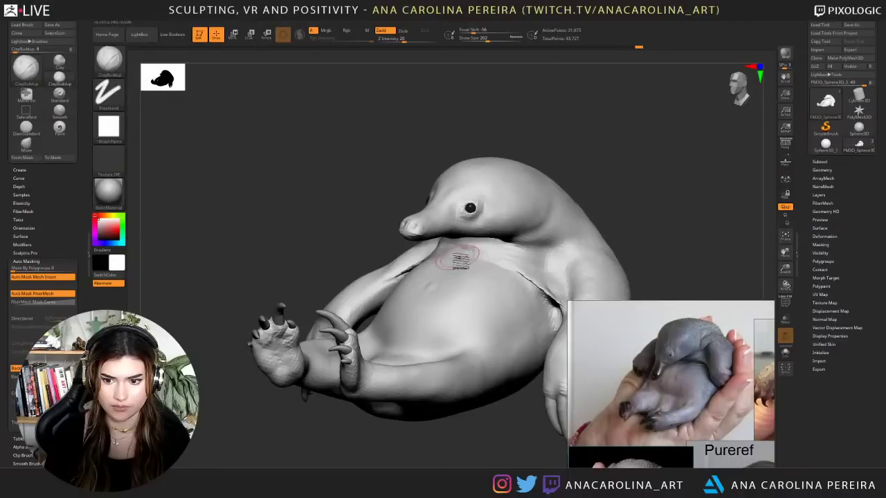
- Select the Move brush, reshape the chest and belly at draw size 324, and refine the lower belly at draw size 217
key("b")
key("m")
key("v")
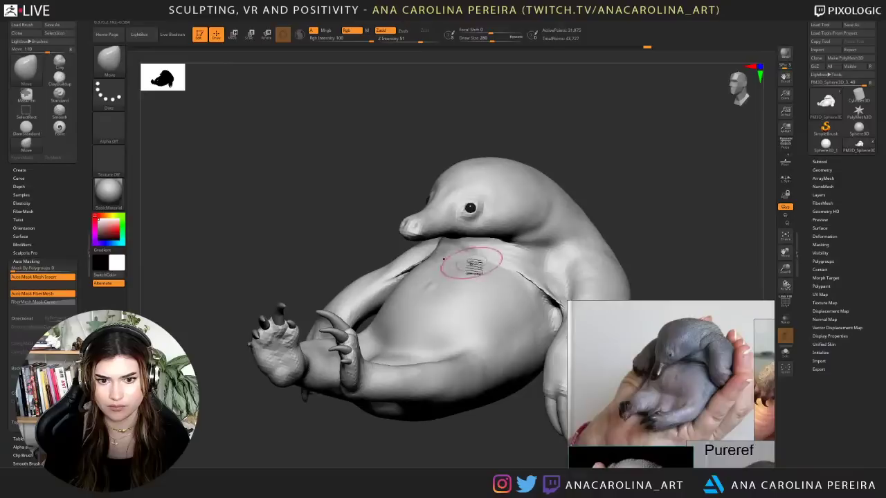
left_click_drag(339, 199, 472, 254)
mouse_move(460, 263)
right_mouse_down()
mouse_move(475, 263)
mouse_move(460, 273)
right_mouse_up()
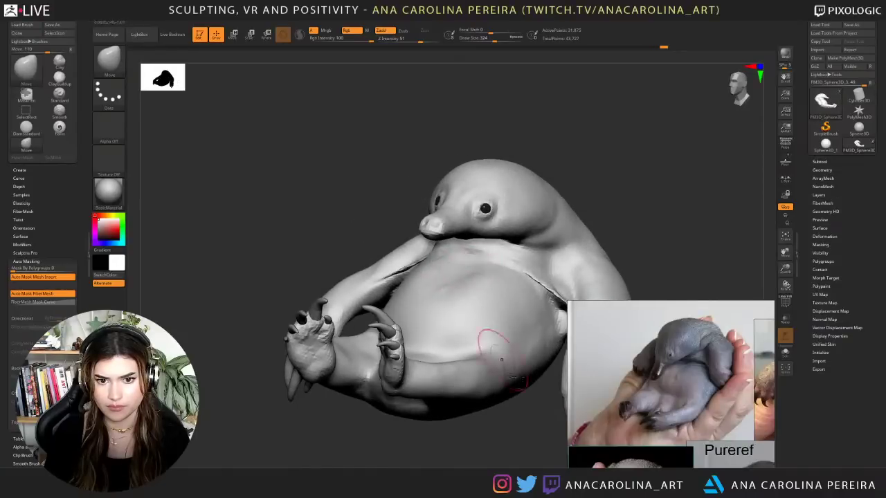
mouse_move(492, 348)
right_mouse_down()
mouse_move(613, 300)
mouse_move(537, 420)
mouse_move(567, 244)
mouse_move(538, 240)
right_mouse_up()
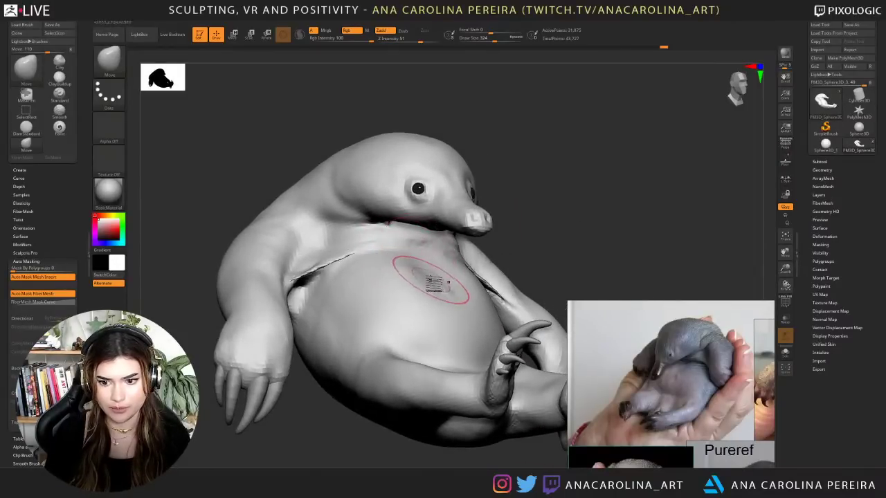
mouse_move(546, 238)
right_mouse_down()
mouse_move(497, 229)
mouse_move(488, 239)
right_mouse_up()
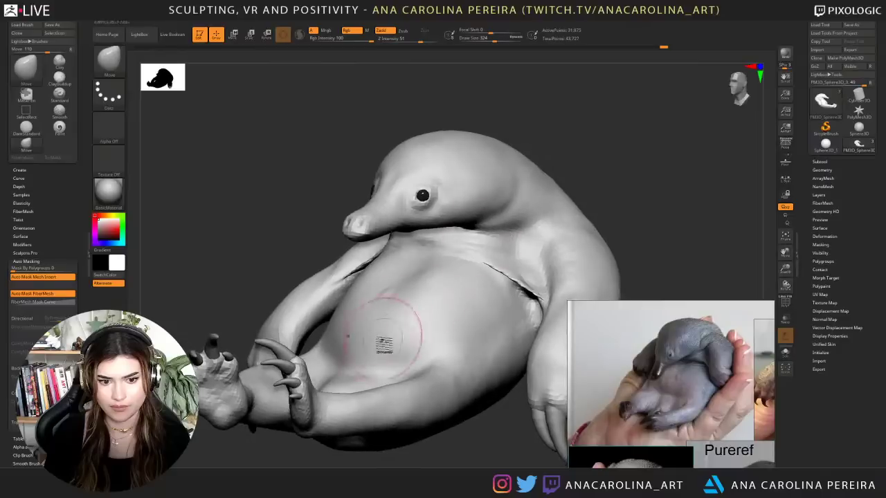
key("space")
left_click_drag(357, 366, 351, 364)
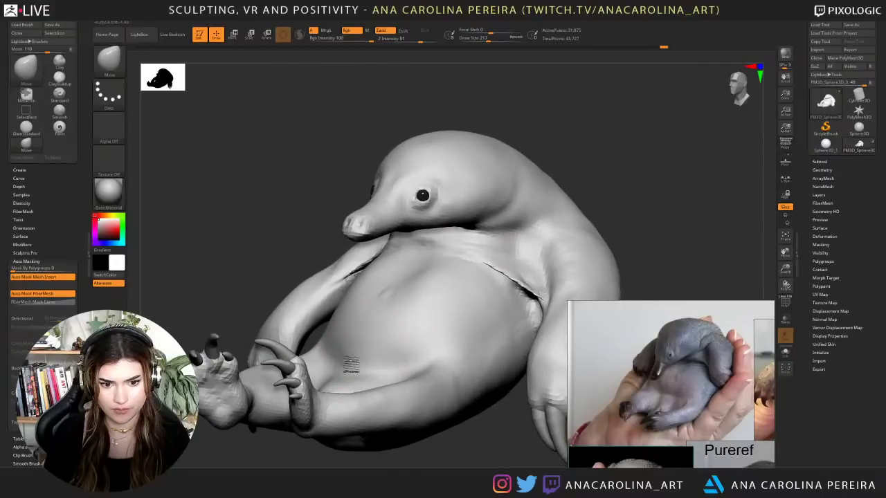
key("b")
key("d")
key("s")
right_click_drag(309, 290, 263, 253, "ctrl")
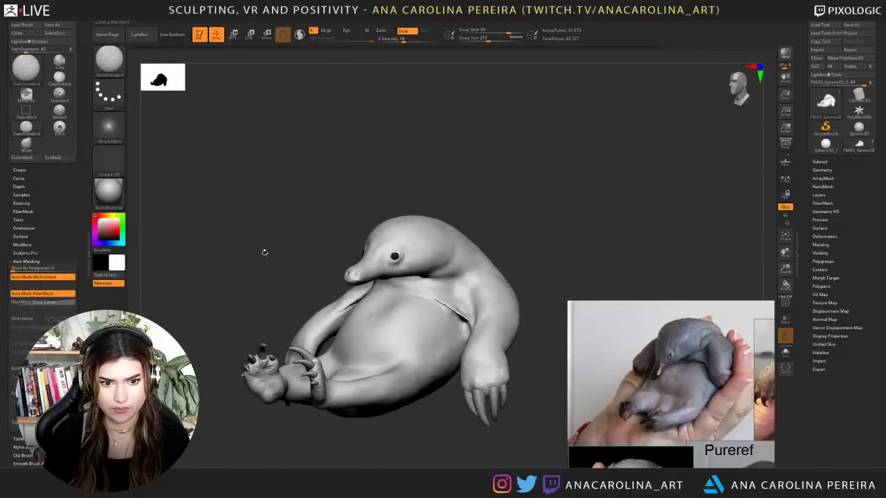
key("space")
left_click_drag(275, 257, 288, 257)
right_click_drag(288, 260, 327, 290)
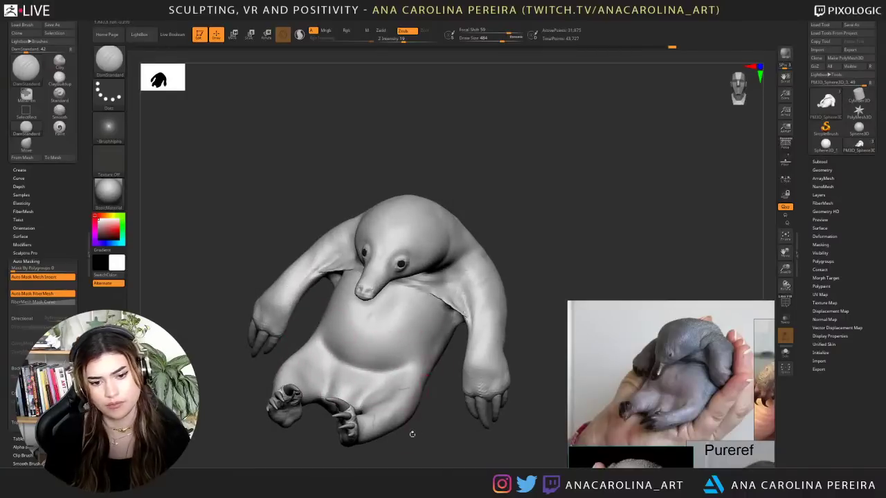
mouse_move(412, 435)
right_mouse_down()
mouse_move(372, 399)
mouse_move(392, 404)
right_mouse_up()
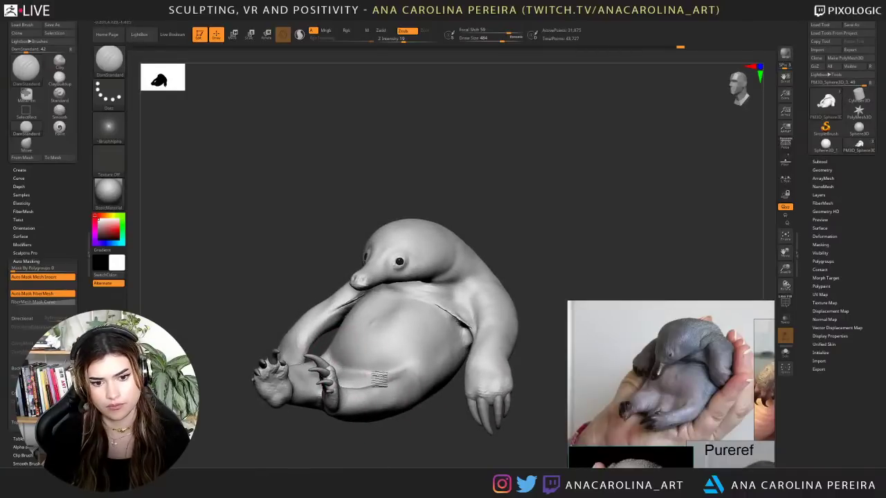
key("ctrl+z")
right_click_drag(446, 450, 503, 445, "alt")
right_click_drag(504, 446, 469, 455, "ctrl")
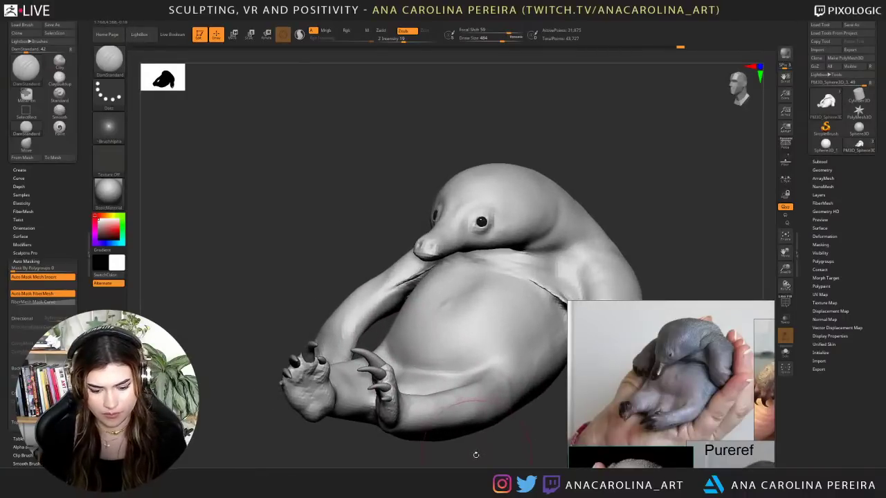
- Select the Move brush at draw size 576, reshape the lower belly and smooth the crease where it meets the thigh
key("b")
key("m")
key("v")
key("space")
left_click_drag(467, 378, 470, 377)
right_click_drag(469, 379, 401, 377)
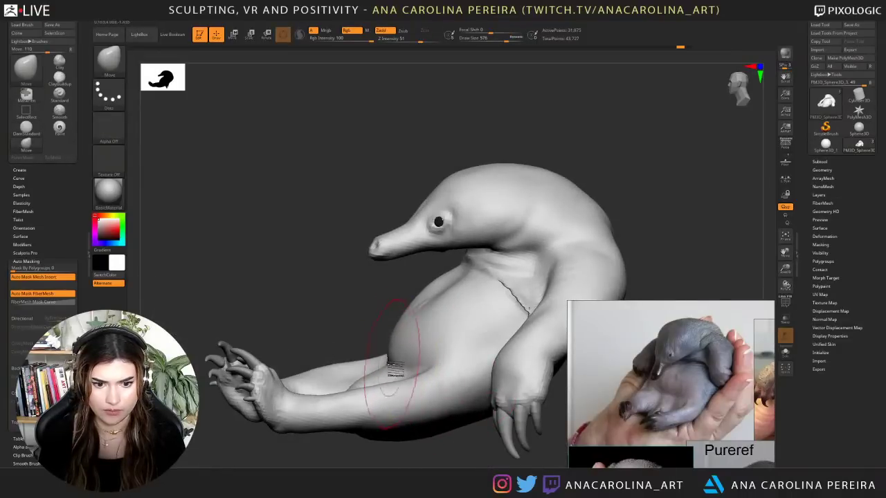
left_click_drag(393, 365, 395, 345, "shift")
- Reduce the Move brush to draw size 437 and then 331, and reshape the belly and groin area
key("space")
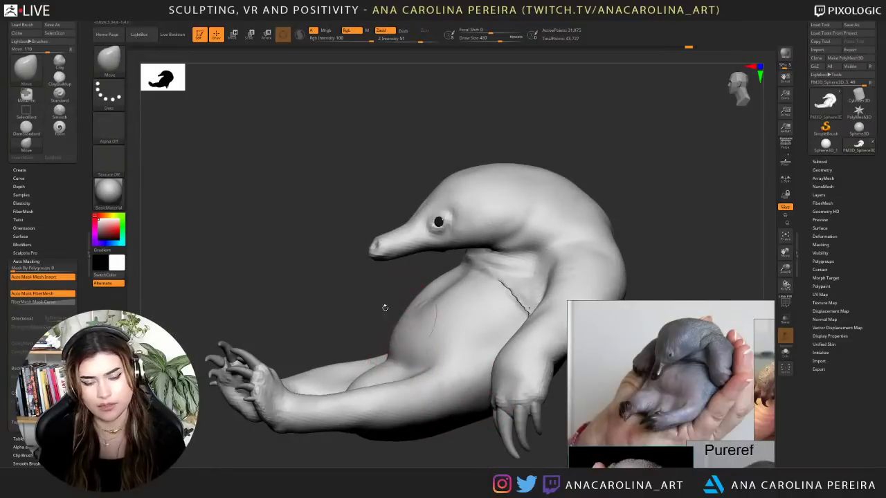
mouse_move(385, 307)
right_mouse_down()
mouse_move(595, 283)
mouse_move(538, 253)
mouse_move(508, 304)
right_mouse_up()
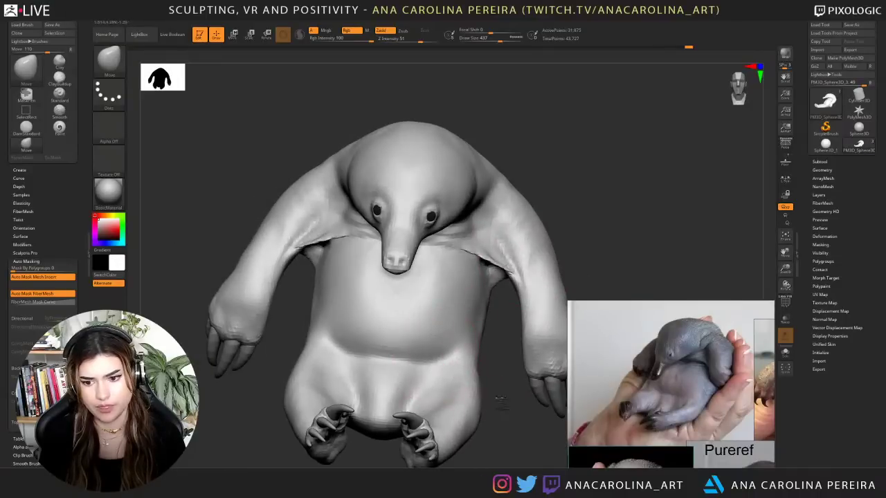
right_click_drag(500, 401, 429, 358)
mouse_move(485, 442)
right_mouse_down()
mouse_move(512, 451)
mouse_move(516, 281)
right_mouse_up()
key("space")
left_click_drag(532, 276, 527, 275)
mouse_move(527, 274)
right_mouse_down()
mouse_move(507, 321)
mouse_move(437, 369)
right_mouse_up()
mouse_move(544, 188)
left_mouse_down()
mouse_move(530, 203)
mouse_move(589, 128)
mouse_move(599, 138)
mouse_move(570, 157)
left_mouse_up()
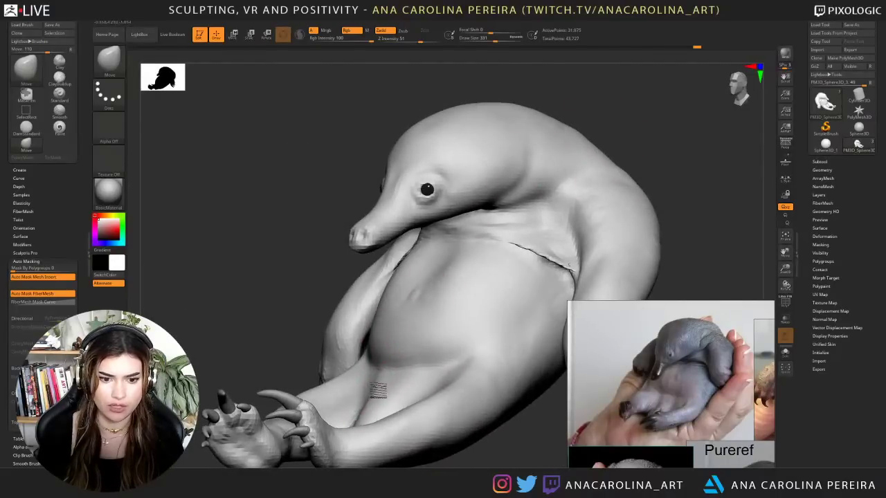
- Adjust the fold between the lower belly and the thighs with the Move brush, reducing its draw size to 245
mouse_move(339, 346)
right_mouse_down()
mouse_move(346, 317)
mouse_move(393, 390)
right_mouse_up()
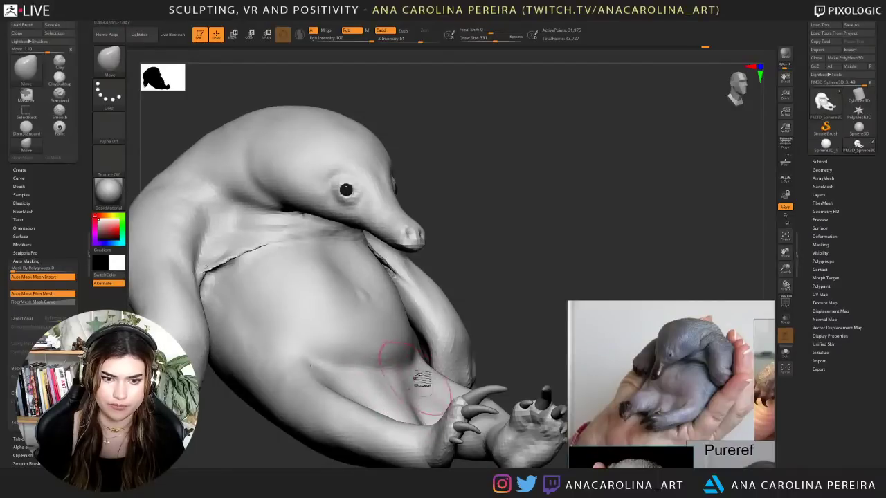
left_click_drag(487, 301, 455, 290)
left_click_drag(454, 294, 448, 285)
left_click_drag(443, 409, 399, 373)
key("s")
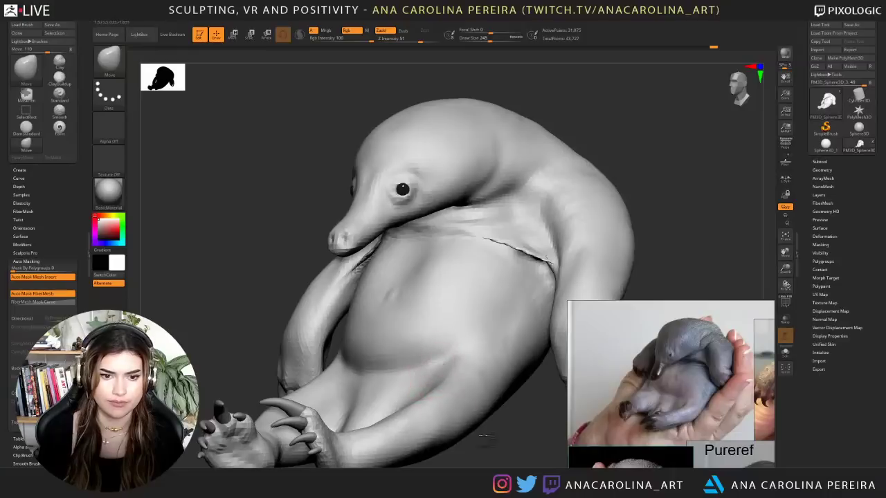
right_click_drag(486, 435, 481, 413, "ctrl")
mouse_move(481, 413)
right_mouse_down()
mouse_move(498, 414)
mouse_move(484, 410)
mouse_move(492, 449)
mouse_move(484, 456)
mouse_move(511, 464)
right_mouse_up()
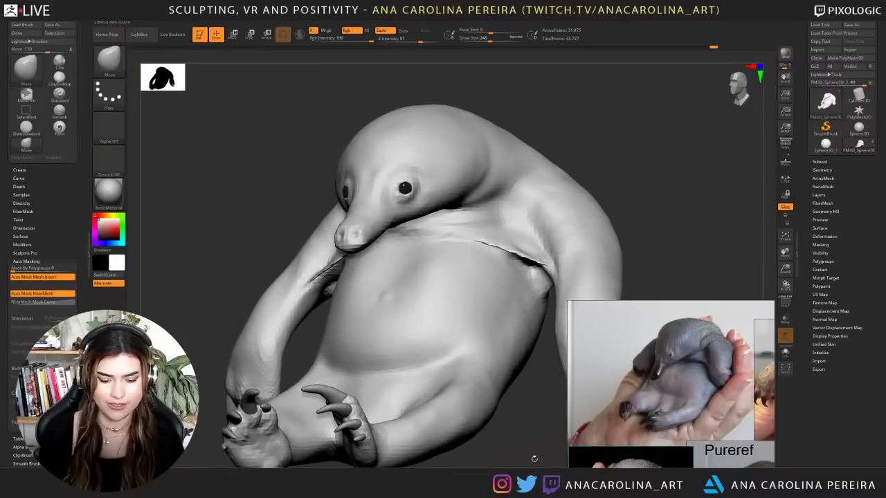
- Select the ClayBuildup brush at draw size 324 and build up volume on the upper belly below the chest fold
key("b")
key("c")
key("b")
key("space")
mouse_move(462, 249)
left_mouse_down()
mouse_move(505, 270)
mouse_move(467, 287)
left_mouse_up()
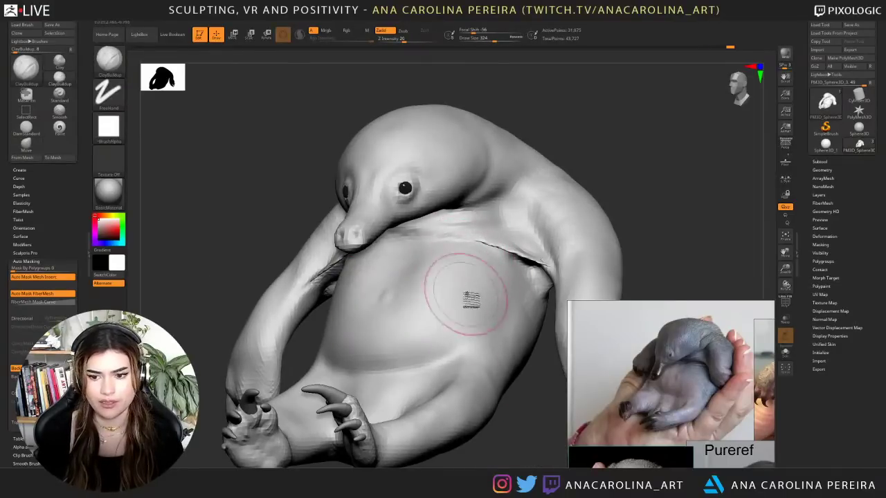
mouse_move(422, 267)
left_mouse_down()
mouse_move(398, 278)
mouse_move(422, 281)
mouse_move(429, 298)
left_mouse_up()
left_click_drag(517, 423, 562, 411)
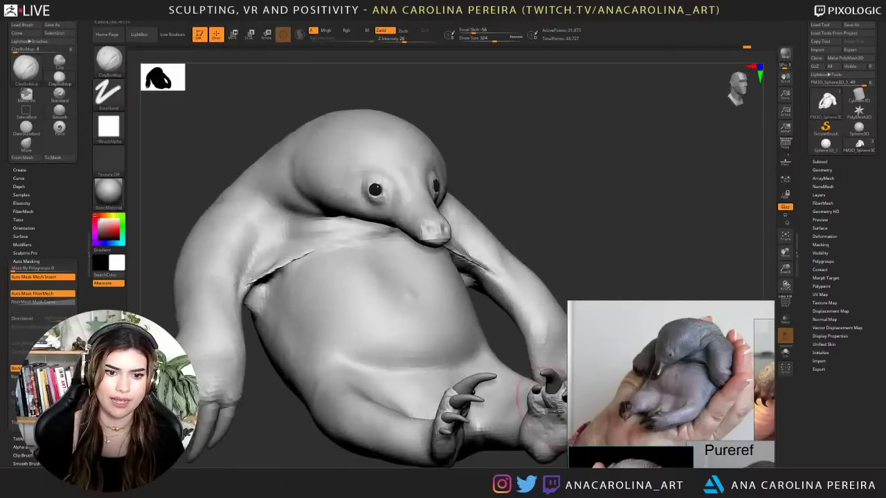
- Set the ClayBuildup draw size to 344, then fill and smooth the lower belly above the thighs
key("space")
left_click_drag(435, 265, 442, 265)
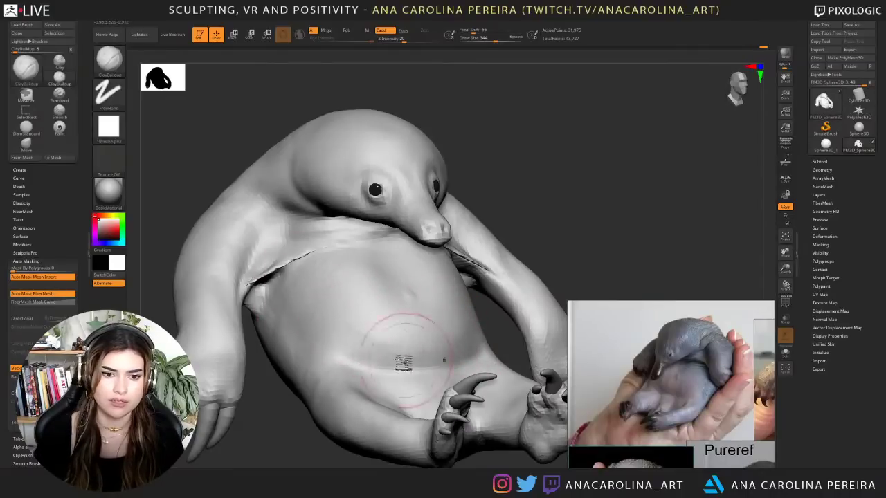
mouse_move(429, 358)
left_mouse_down()
mouse_move(385, 328)
mouse_move(364, 325)
mouse_move(440, 343)
left_mouse_up()
left_click_drag(588, 191, 499, 205)
mouse_move(508, 316)
left_mouse_down("shift")
mouse_move(417, 344)
mouse_move(433, 355)
left_mouse_up("shift")
- Refine the hip and inner thigh creases with ClayBuildup at draw size 182 and then 331
left_click_drag(534, 443, 506, 453)
key("space")
left_click_drag(508, 355, 496, 355)
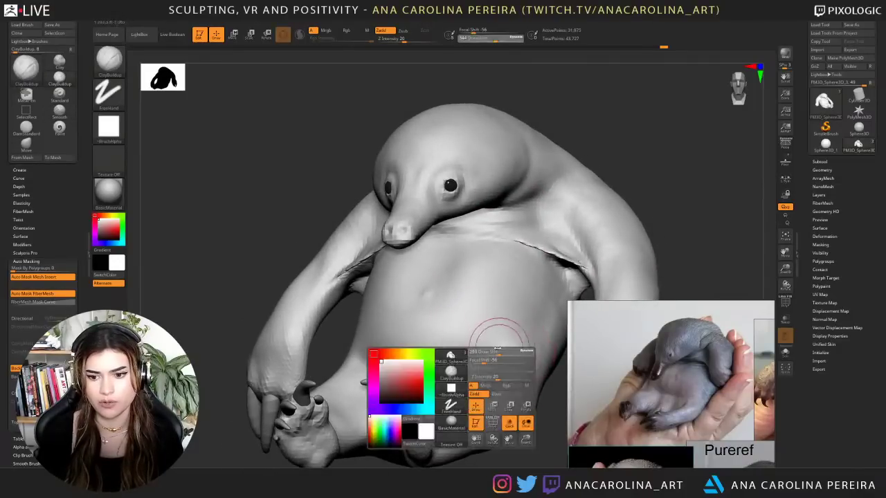
mouse_move(556, 441)
left_mouse_down()
mouse_move(548, 413)
mouse_move(524, 402)
left_mouse_up()
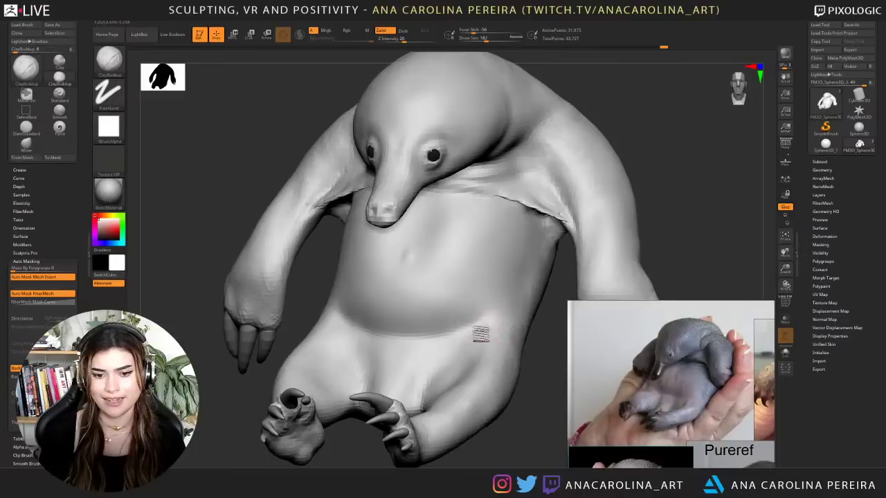
key("space")
left_click_drag(465, 332, 476, 328)
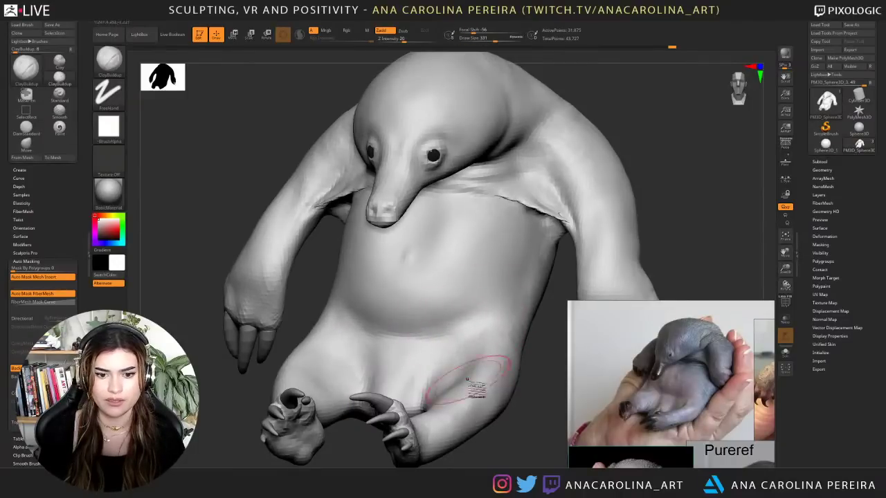
mouse_move(503, 440)
left_mouse_down()
mouse_move(520, 409)
mouse_move(541, 423)
mouse_move(531, 442)
left_mouse_up()
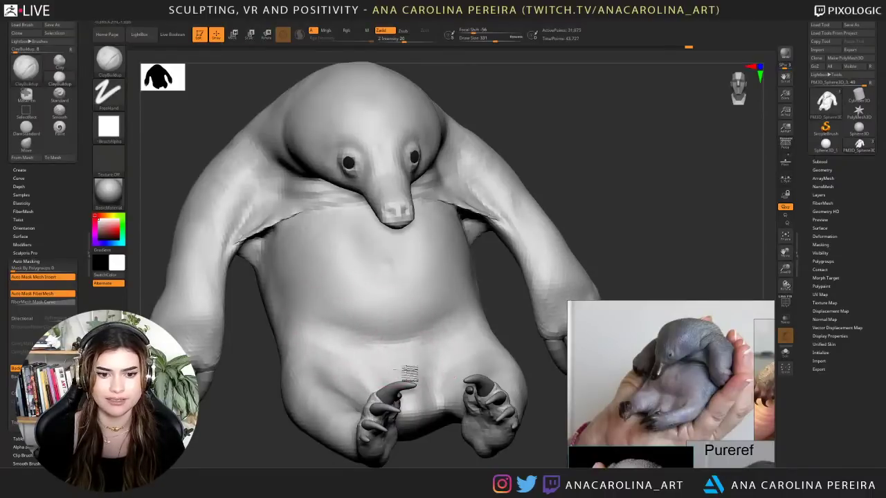
mouse_move(429, 452)
left_mouse_down()
mouse_move(398, 453)
mouse_move(470, 369)
mouse_move(463, 431)
mouse_move(501, 449)
mouse_move(504, 460)
left_mouse_up()
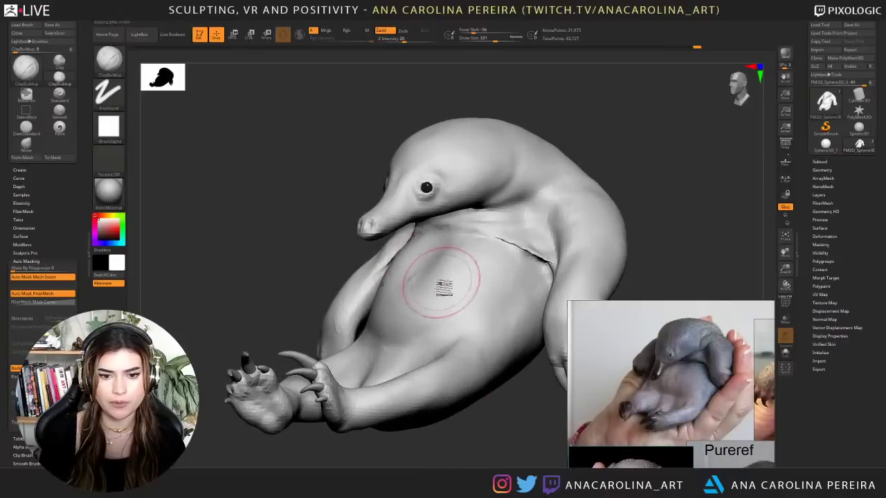
- Build up and smooth the flanks of the belly beside the arms with ClayBuildup at draw size 331
left_click_drag(511, 418, 553, 419)
mouse_move(530, 193)
left_mouse_down()
mouse_move(558, 204)
mouse_move(542, 207)
left_mouse_up()
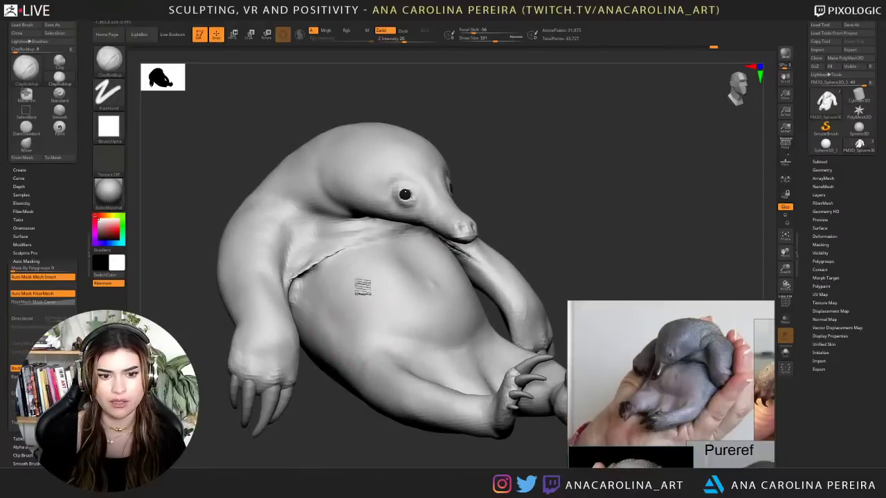
left_click_drag(561, 213, 514, 230)
left_click_drag(478, 286, 492, 284, "shift")
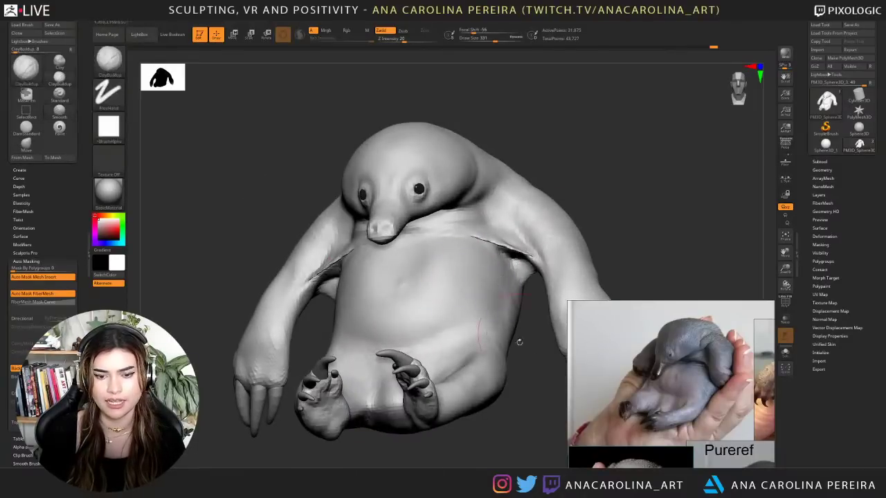
mouse_move(518, 340)
left_mouse_down()
mouse_move(505, 425)
mouse_move(503, 415)
mouse_move(481, 417)
mouse_move(477, 451)
left_mouse_up()
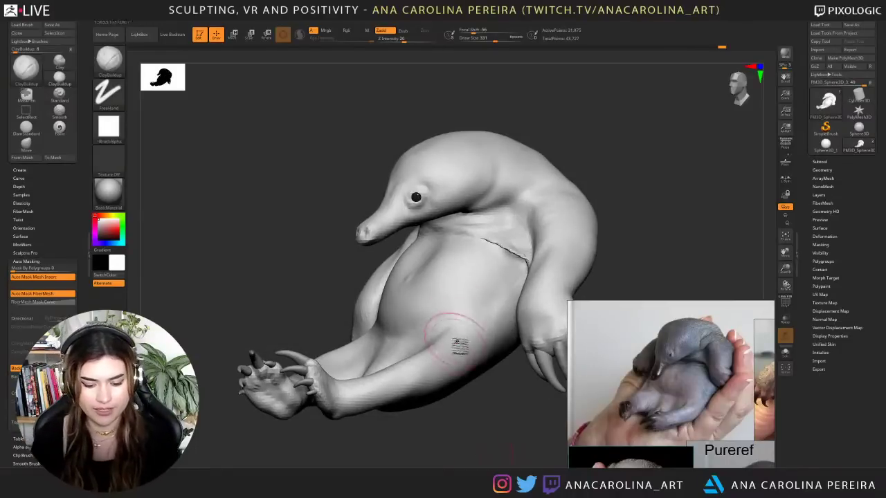
- Select the Move brush and reshape the underside of the thigh at draw size 550, then at 468 with focal shift 64
key("b")
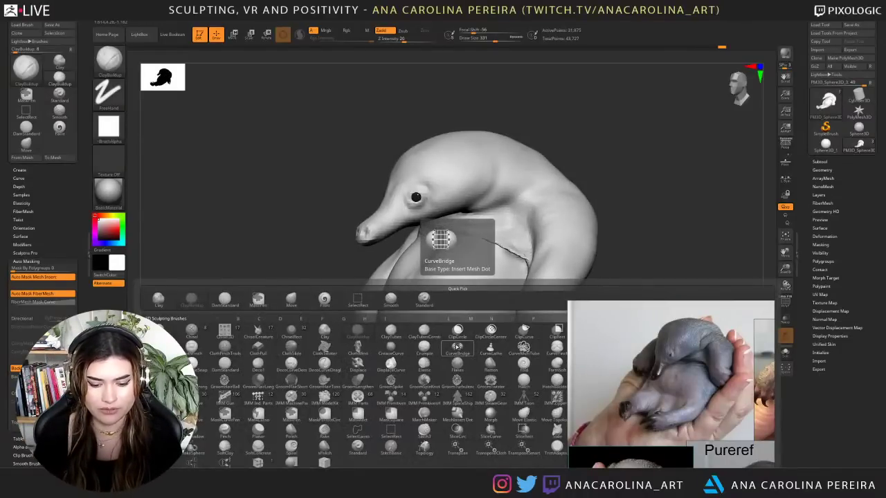
key("m")
key("v")
key("space")
left_click_drag(487, 350, 494, 350)
left_click_drag(454, 418, 469, 414)
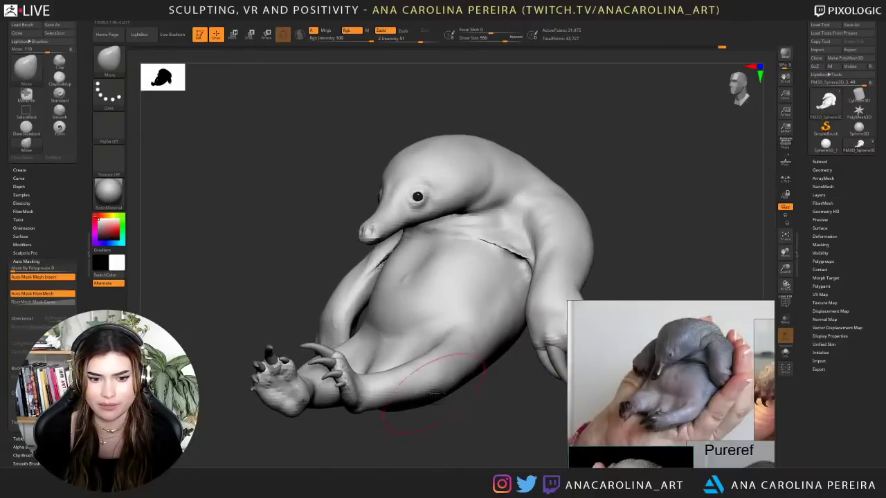
mouse_move(358, 419)
left_mouse_down()
mouse_move(358, 402)
mouse_move(377, 386)
mouse_move(367, 380)
left_mouse_up()
key("space")
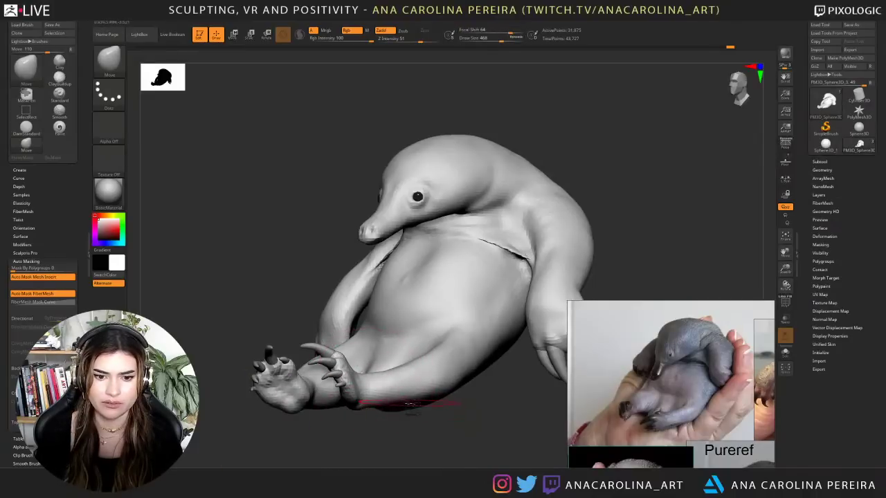
left_click_drag(410, 404, 429, 399)
key("shift")
- Set the Move brush to draw size 602 and focal shift -27, and reshape the outline of the hip and rump
key("space")
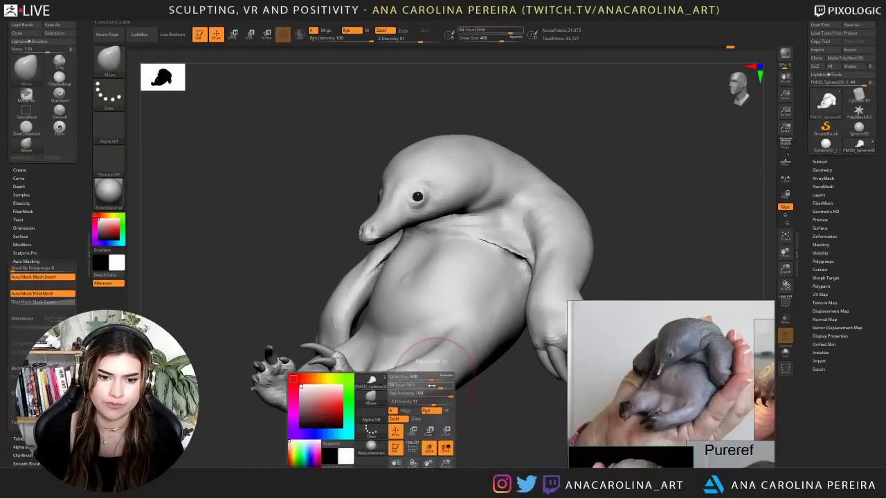
key("b")
key("m")
key("v")
key("space")
mouse_move(435, 387)
left_mouse_down()
mouse_move(417, 385)
mouse_move(447, 388)
left_mouse_up()
key("space")
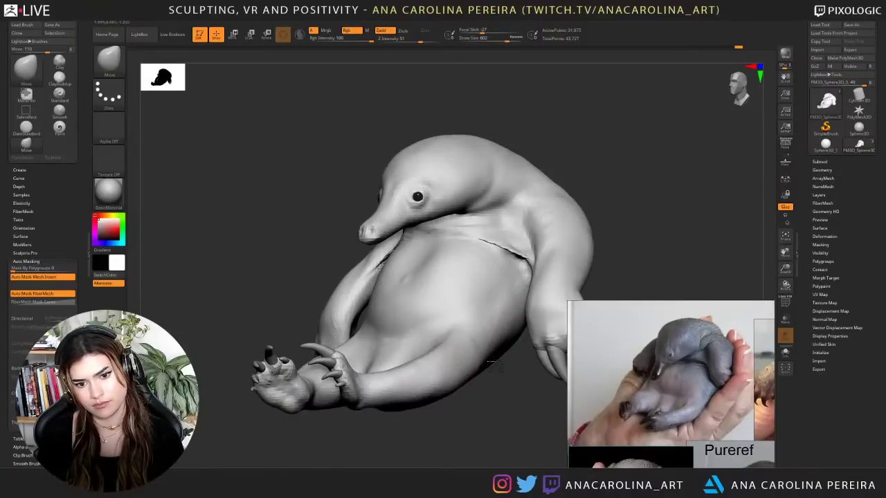
left_click_drag(488, 361, 495, 367)
mouse_move(470, 394)
left_mouse_down()
mouse_move(568, 384)
mouse_move(501, 381)
mouse_move(477, 399)
left_mouse_up()
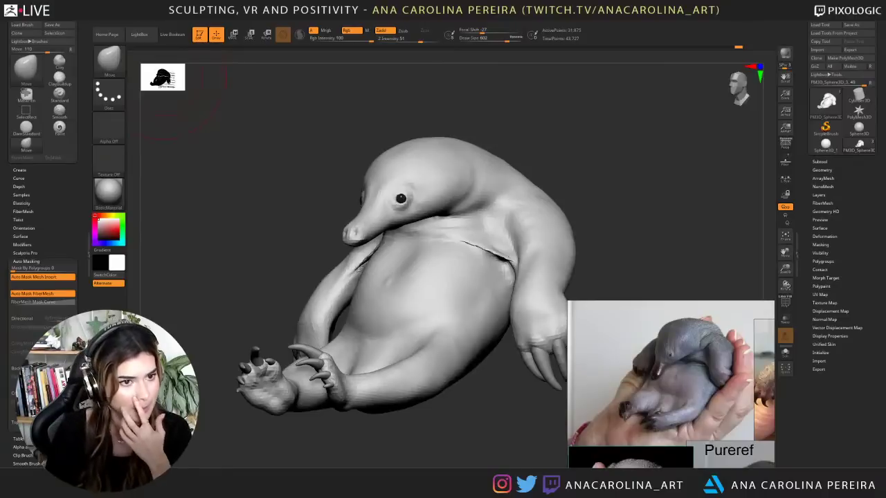
- Resize the silhouette thumbnail to a larger preview and check the echidna's outline from the front
mouse_move(153, 68)
left_mouse_down()
mouse_move(286, 170)
mouse_move(197, 123)
mouse_move(191, 129)
left_mouse_up()
left_click_drag(165, 178, 211, 182)
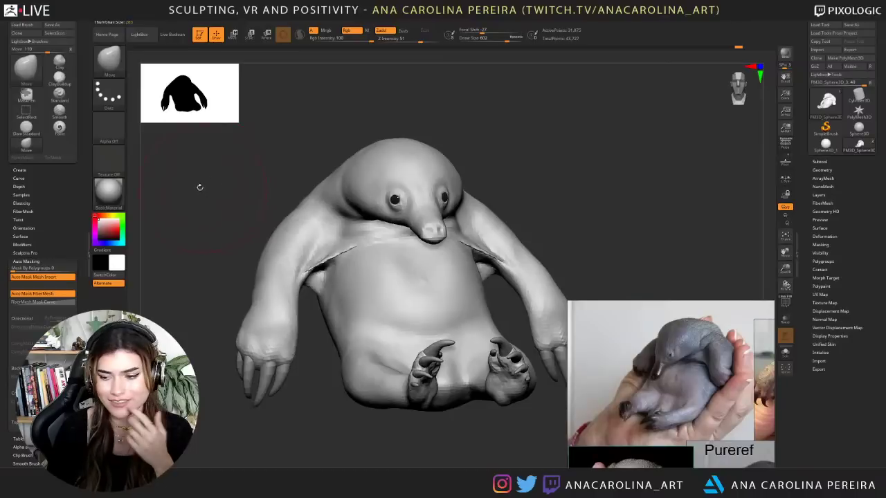
left_click_drag(218, 101, 190, 84)
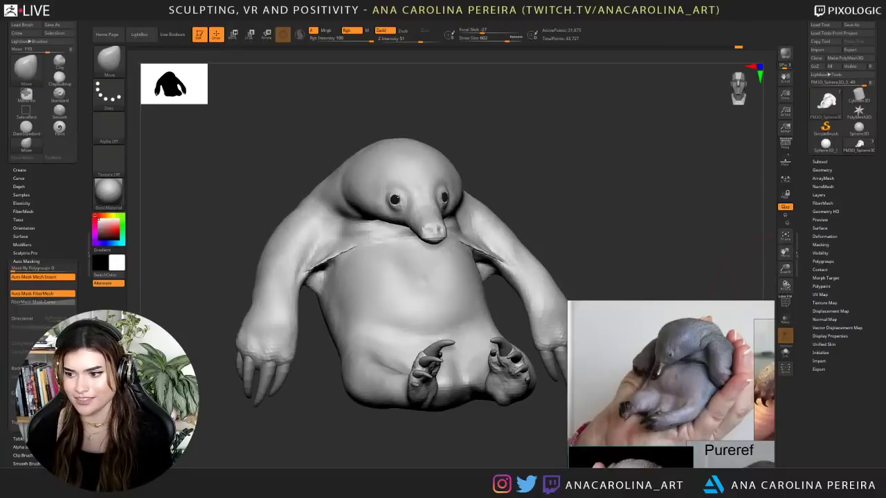
left_click_drag(673, 239, 656, 243)
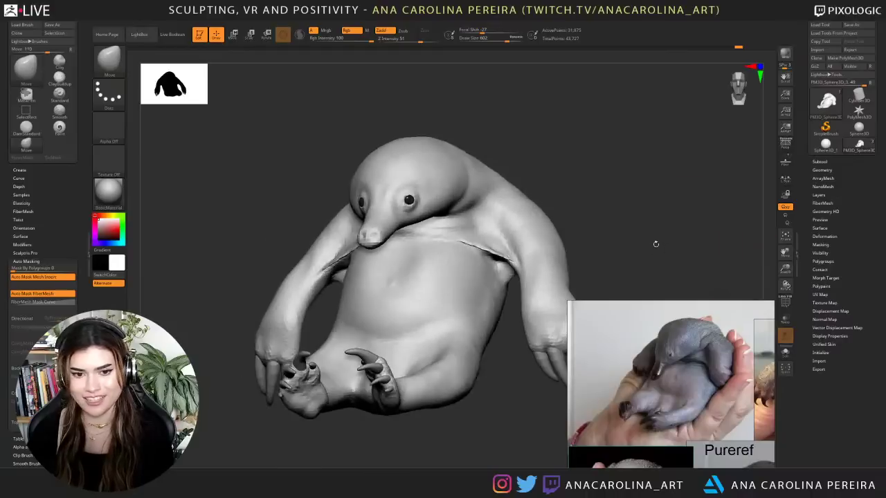
- Select the ClayBuildup brush at draw size 331 and refine the volumes of the arm and the side of the belly
mouse_move(610, 206)
left_mouse_down()
mouse_move(613, 221)
mouse_move(597, 208)
mouse_move(577, 220)
left_mouse_up()
key("b")
key("c")
key("b")
key("s")
mouse_move(571, 262)
left_mouse_down()
mouse_move(588, 273)
mouse_move(522, 260)
left_mouse_up()
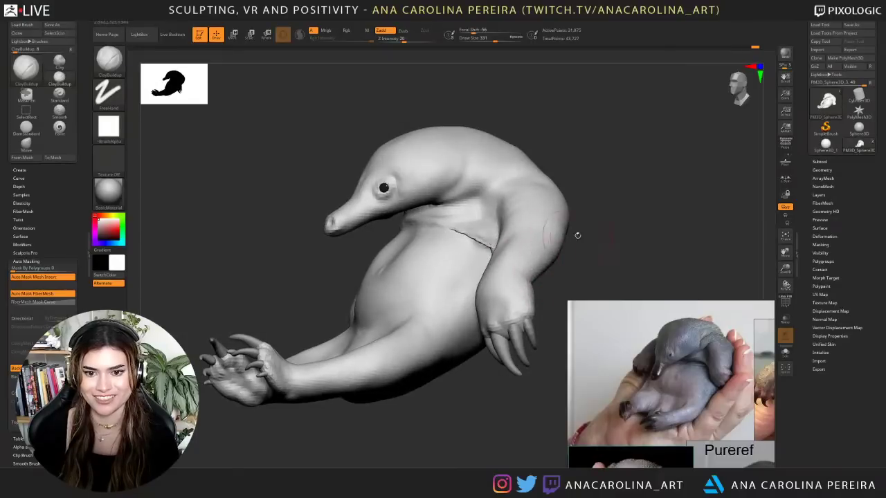
mouse_move(578, 235)
left_mouse_down()
mouse_move(547, 247)
mouse_move(544, 214)
mouse_move(533, 242)
mouse_move(590, 256)
left_mouse_up()
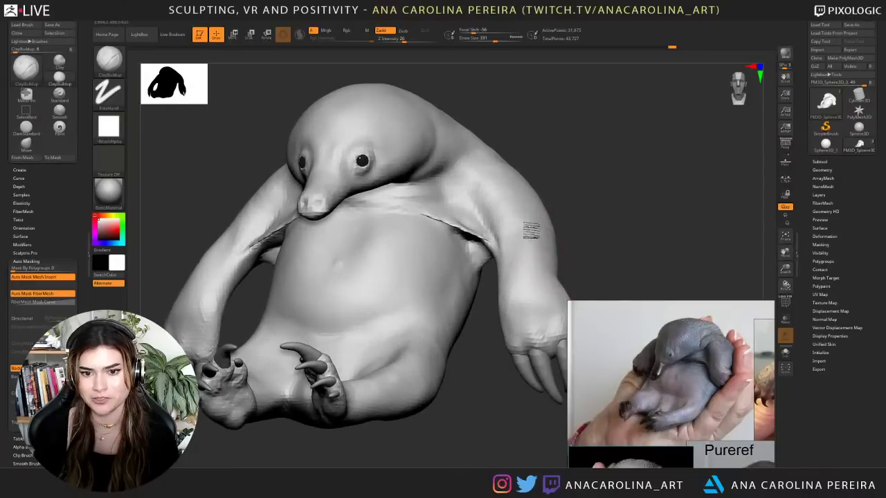
left_click_drag(566, 233, 527, 290)
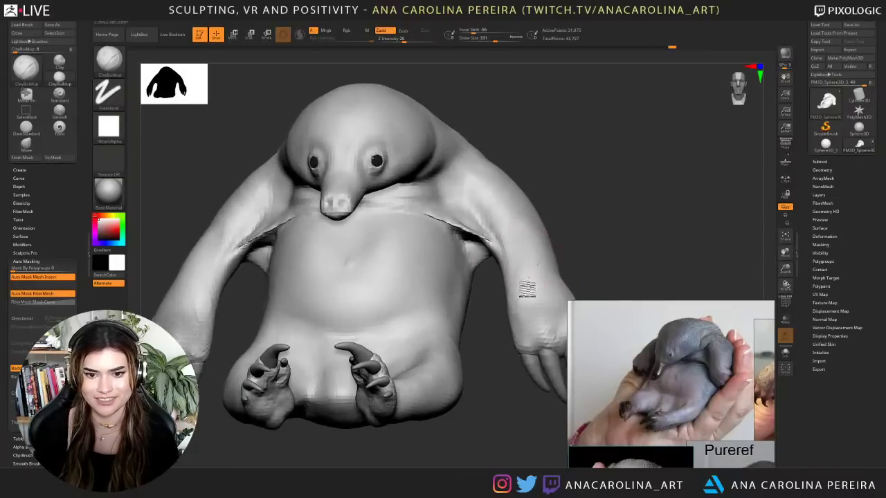
mouse_move(567, 233)
left_mouse_down("alt")
mouse_move(557, 175)
mouse_move(575, 223)
mouse_move(576, 270)
left_mouse_up("alt")
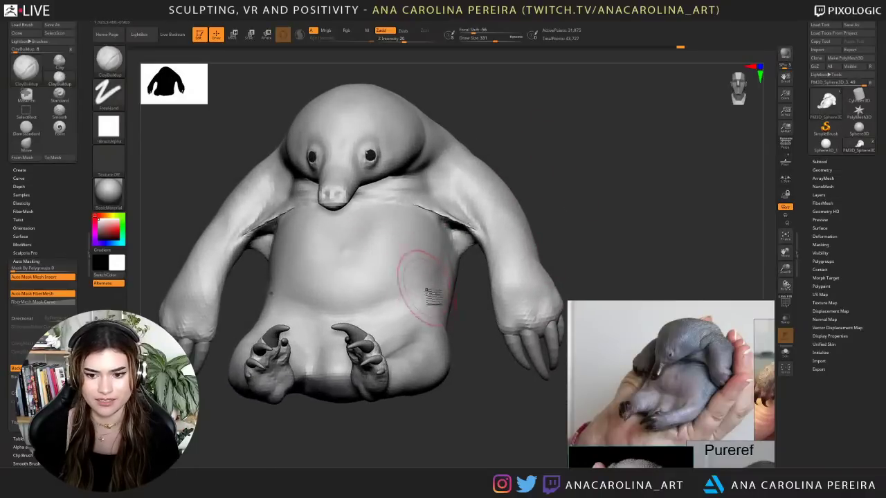
- Refine the fold between belly and hip, and reshape the outline of the thigh and lower leg using the Move brush at draw size 484
mouse_move(432, 296)
left_mouse_down()
mouse_move(449, 322)
mouse_move(446, 343)
left_mouse_up()
mouse_move(481, 337)
left_mouse_down()
mouse_move(464, 336)
mouse_move(478, 343)
mouse_move(469, 327)
left_mouse_up()
key("b")
key("m")
key("v")
key("space")
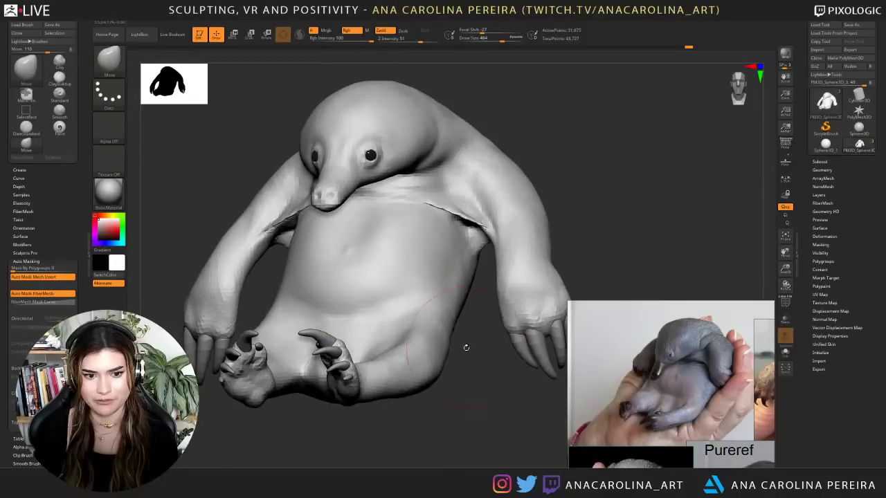
right_click_drag(465, 348, 464, 334)
right_click_drag(503, 429, 499, 417, "ctrl")
mouse_move(499, 416)
right_mouse_down()
mouse_move(486, 430)
mouse_move(443, 428)
mouse_move(415, 413)
mouse_move(454, 451)
mouse_move(491, 370)
right_mouse_up()
right_click_drag(491, 370, 478, 408)
left_click_drag(388, 401, 391, 397)
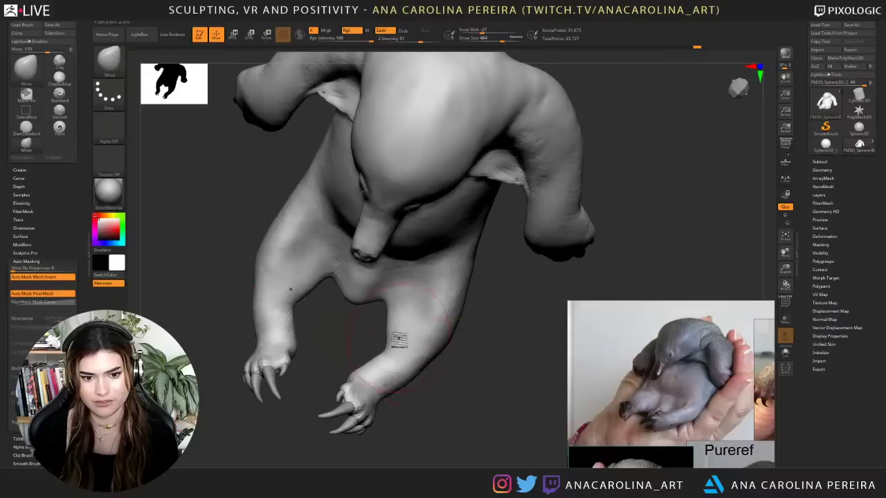
- Set the Move brush to draw size 318 and adjust the inner contour of the leg and the fold where thigh meets belly
key("s")
left_click_drag(401, 320, 399, 309)
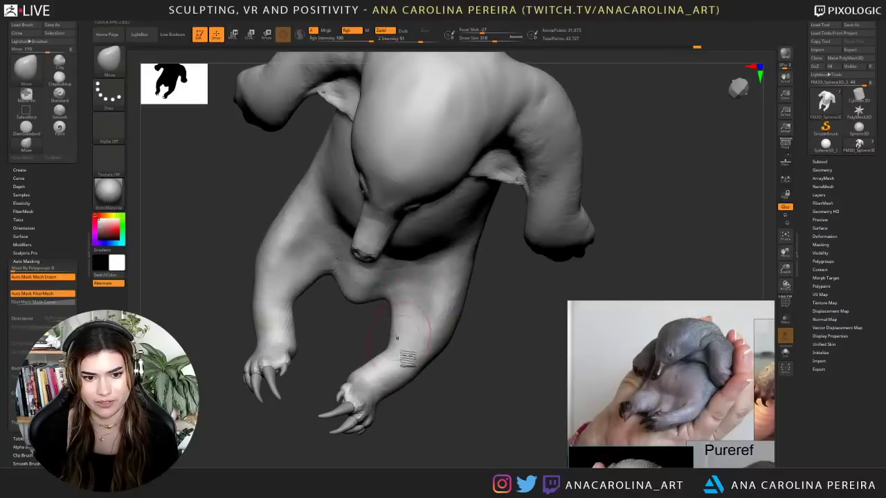
mouse_move(407, 360)
right_mouse_down()
mouse_move(423, 299)
mouse_move(430, 305)
right_mouse_up()
mouse_move(450, 369)
right_mouse_down()
mouse_move(457, 376)
mouse_move(449, 407)
mouse_move(445, 383)
right_mouse_up()
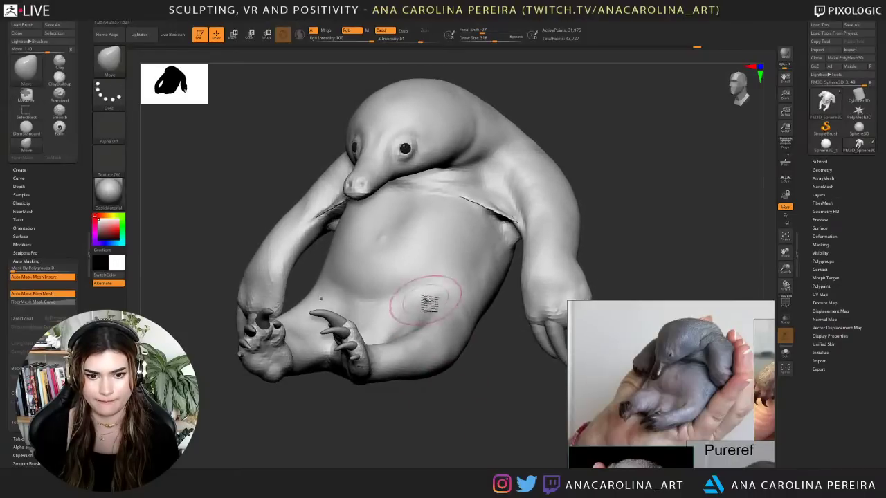
key("shift")
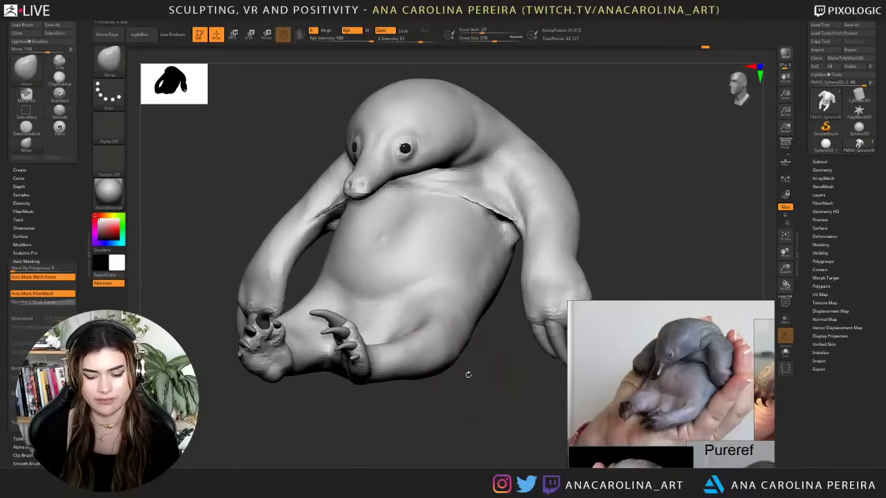
- Select the ClayBuildup brush at draw size 318 and refine the volumes of the thigh fold and the side of the belly
key("b")
key("c")
key("b")
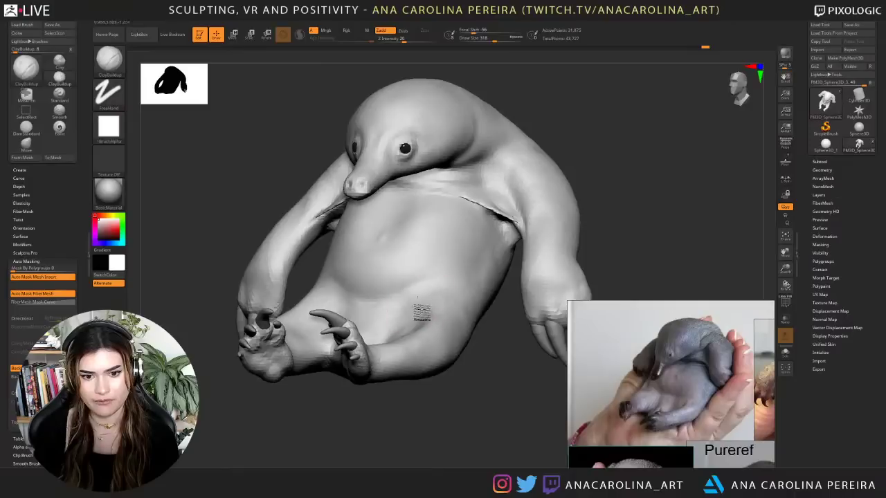
mouse_move(489, 346)
left_mouse_down()
mouse_move(523, 347)
mouse_move(489, 349)
left_mouse_up()
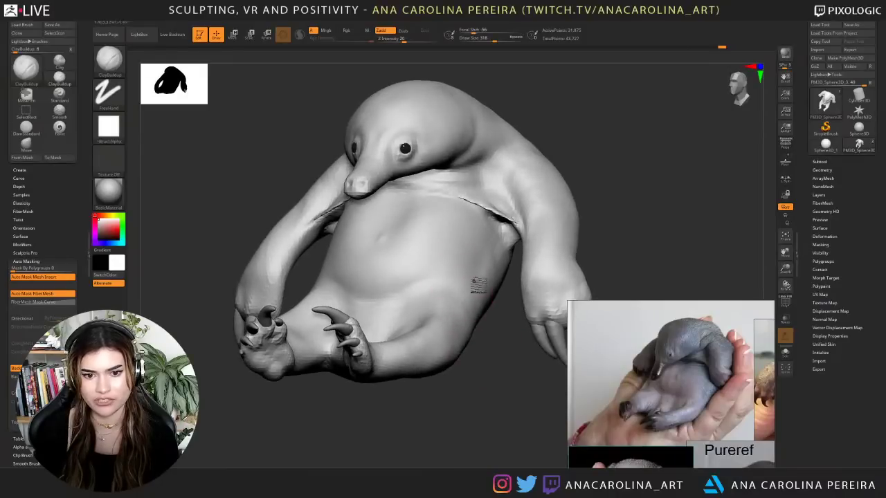
- Build up and smooth the creature's belly and flank using the ClayBuildup brush at draw size 324
key("space")
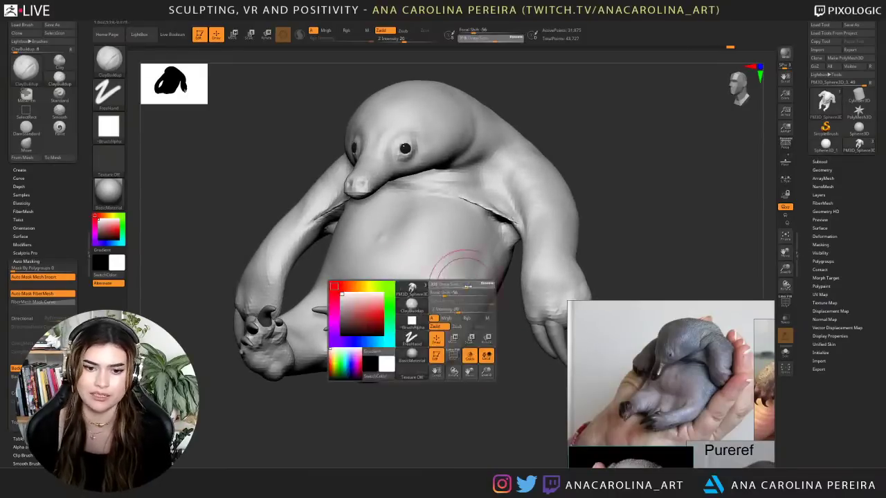
left_click_drag(457, 285, 471, 287)
left_click_drag(492, 360, 498, 399, "alt")
key("space")
mouse_move(474, 294)
left_mouse_down()
mouse_move(459, 293)
mouse_move(513, 323)
left_mouse_up()
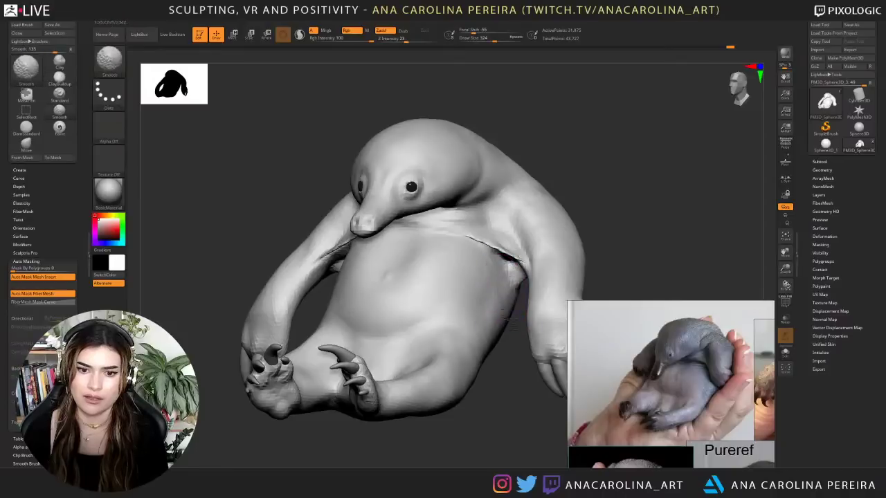
left_click_drag(520, 375, 583, 378)
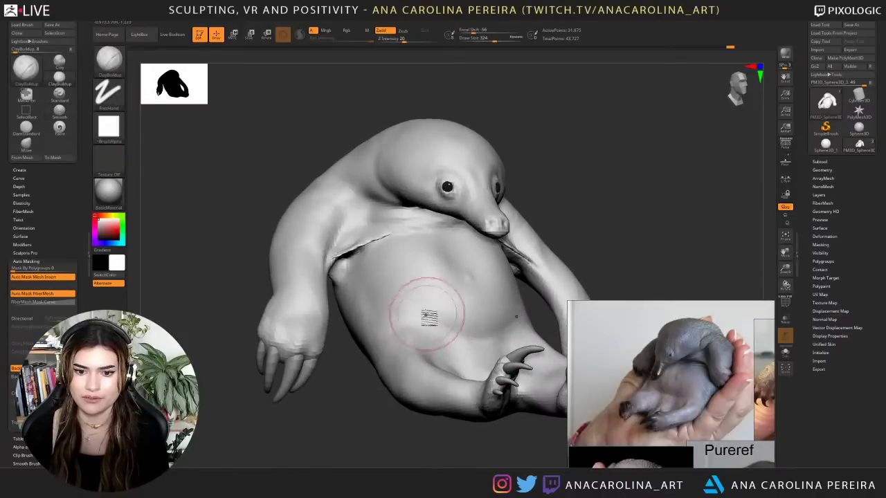
left_click_drag(408, 299, 476, 342)
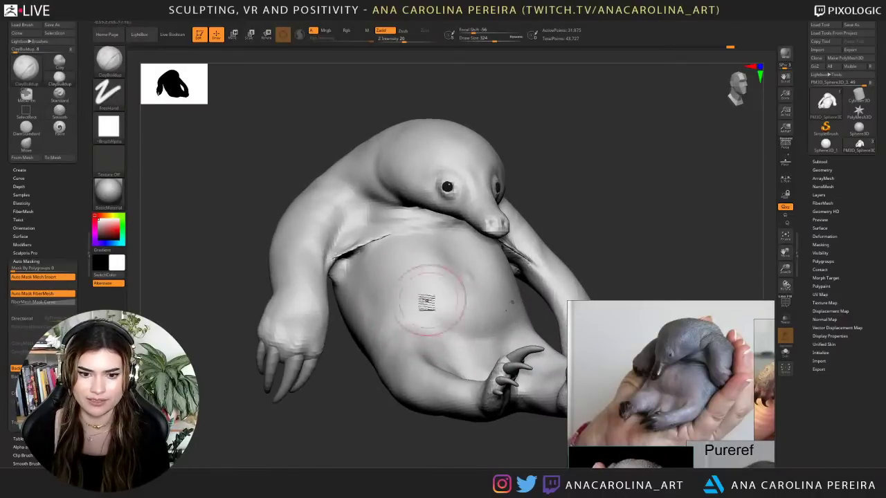
- Build up the outer contour of the creature's arm with the ClayBuildup brush
left_click_drag(675, 167, 554, 119)
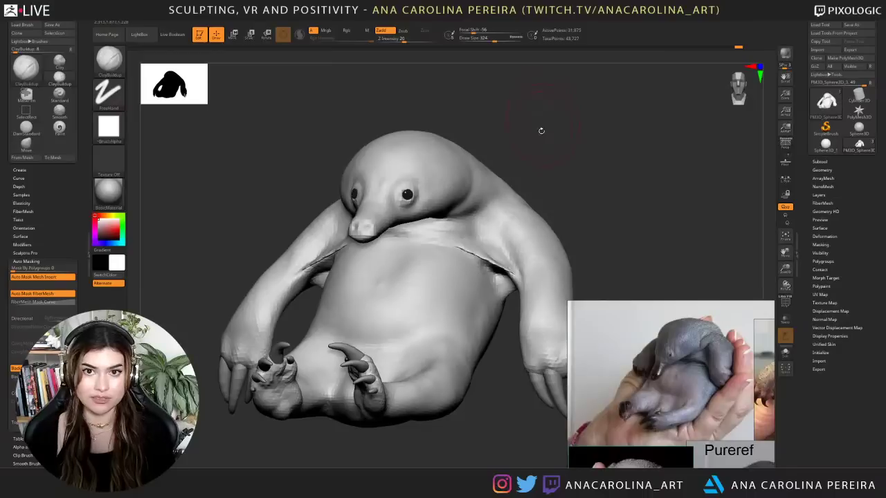
left_click_drag(559, 173, 559, 185)
mouse_move(524, 244)
left_mouse_down()
mouse_move(522, 234)
mouse_move(537, 247)
mouse_move(545, 297)
left_mouse_up()
mouse_move(598, 253)
left_mouse_down("alt")
mouse_move(571, 220)
mouse_move(579, 261)
left_mouse_up("alt")
- Define the separations between the claws of the front hand with the DamStandard brush at draw size 202
key("space")
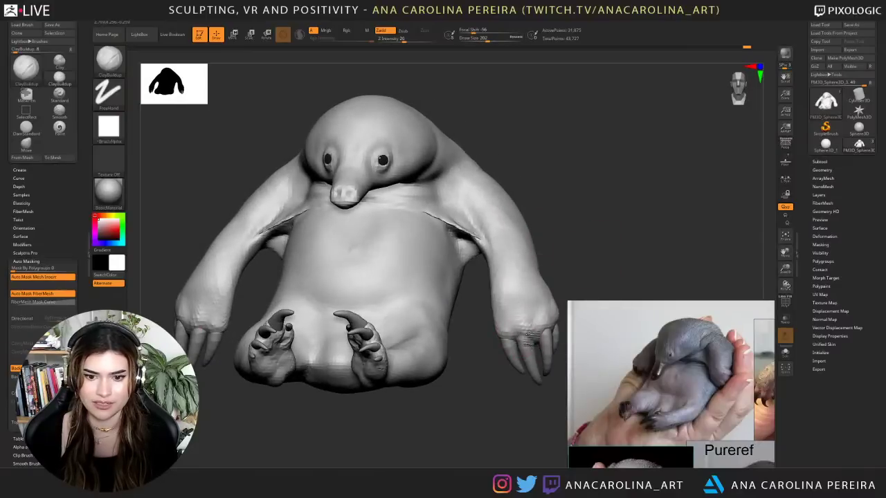
mouse_move(522, 351)
left_mouse_down()
mouse_move(571, 281)
mouse_move(559, 244)
left_mouse_up()
key("b")
key("m")
key("v")
key("d")
key("s")
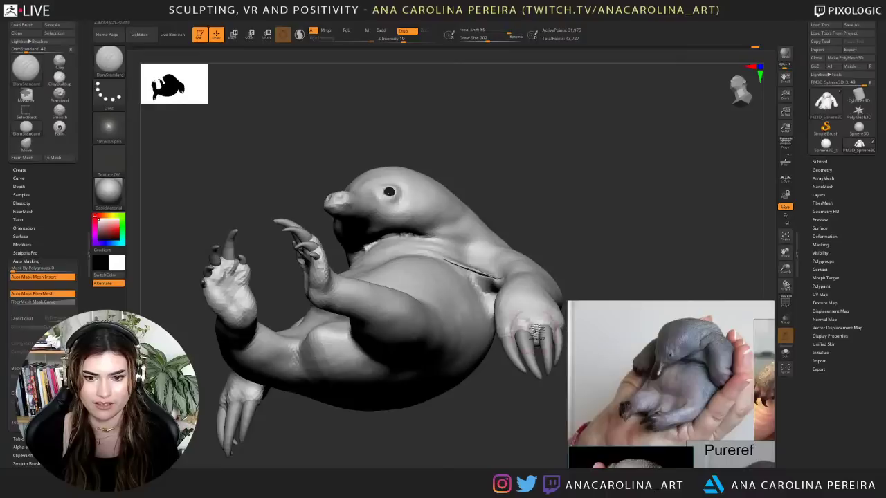
left_click_drag(544, 344, 547, 338)
left_click_drag(582, 303, 574, 290)
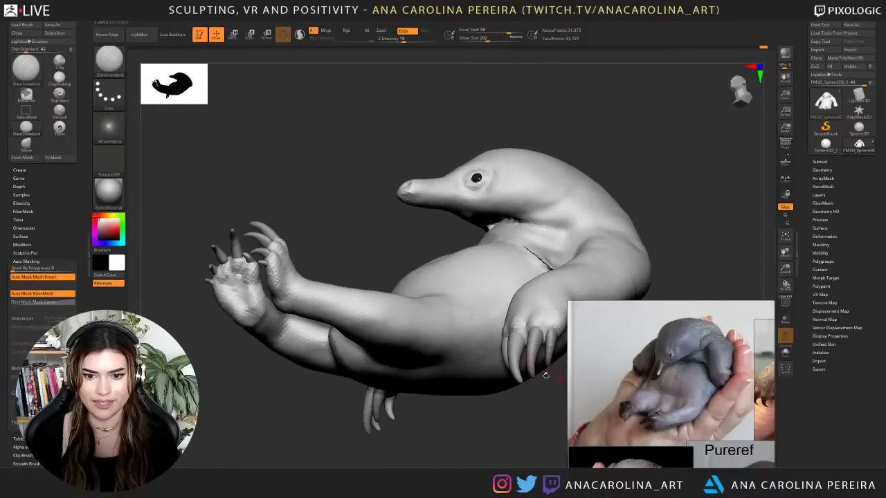
left_click_drag(546, 375, 582, 377)
left_click_drag(534, 401, 535, 388)
left_click_drag(512, 292, 513, 313)
- Adjust the knuckles and base of the claws on the front hand with the Move brush at draw size 148
key("b")
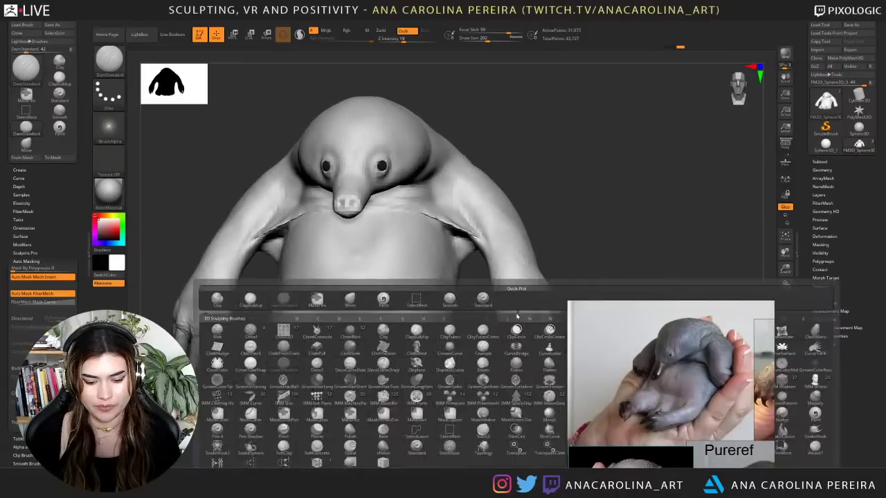
key("m")
key("v")
left_click_drag(515, 374, 513, 346)
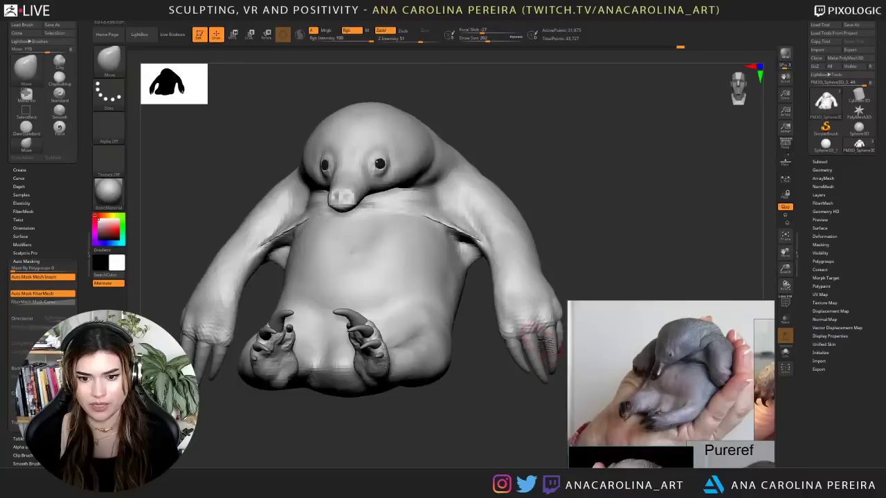
key("space")
left_click_drag(562, 291, 556, 291)
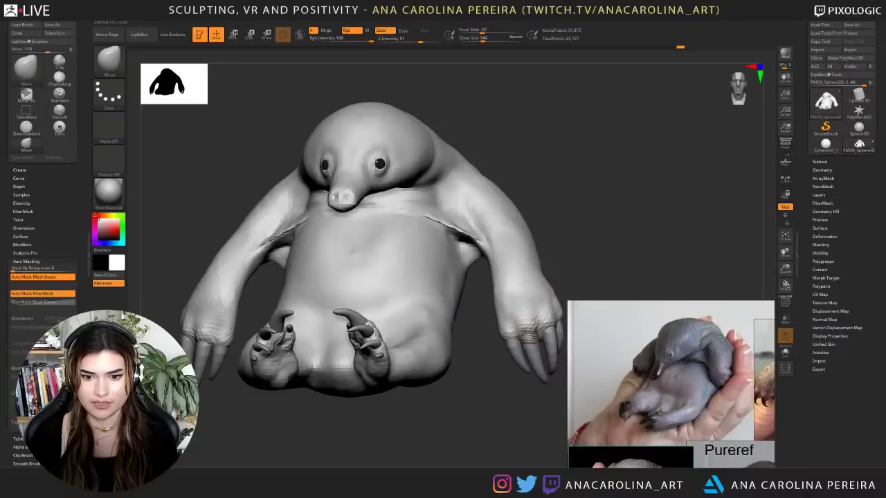
left_click_drag(547, 340, 553, 328)
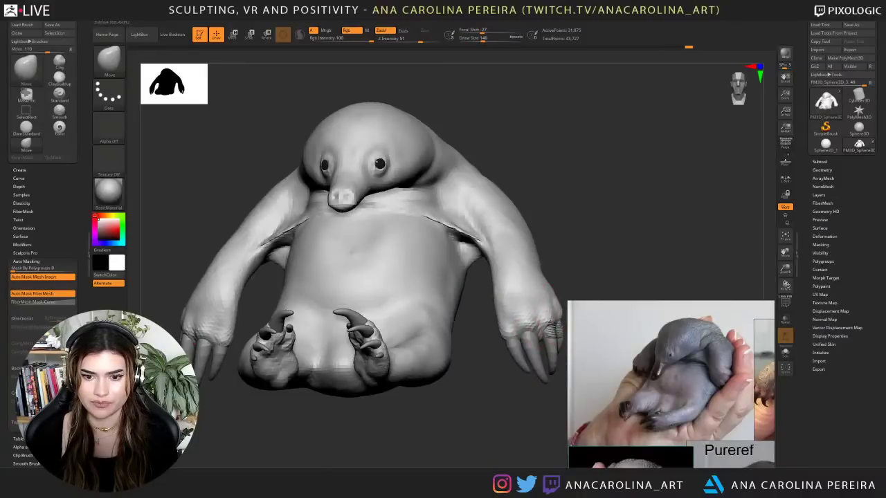
- Reshape the front hand's claws from the underside with the Move brush at draw size 128
left_click_drag(577, 283, 510, 279)
mouse_move(603, 271)
left_mouse_down("alt")
mouse_move(552, 270)
mouse_move(618, 290)
left_mouse_up("alt")
key("space")
left_click_drag(480, 335, 464, 354)
key("space")
left_click_drag(443, 416, 495, 388)
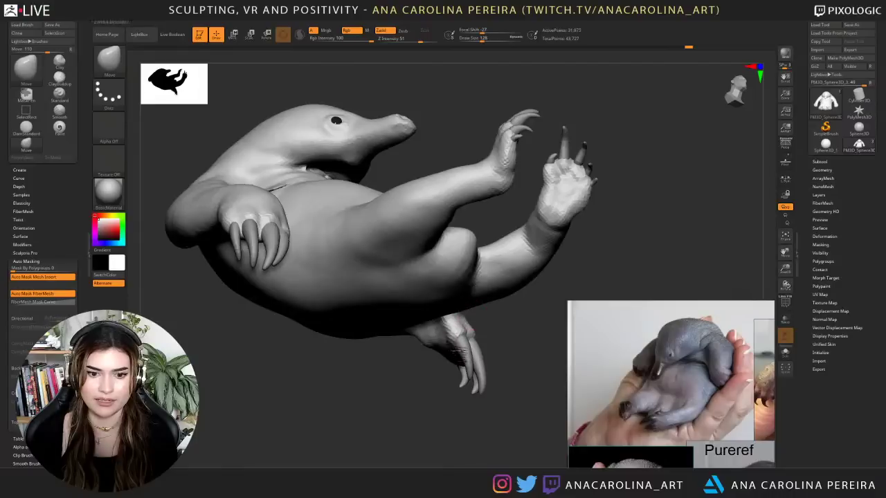
mouse_move(465, 353)
left_mouse_down()
mouse_move(499, 313)
mouse_move(479, 353)
mouse_move(474, 344)
mouse_move(528, 303)
mouse_move(538, 310)
mouse_move(518, 297)
mouse_move(538, 262)
mouse_move(532, 267)
left_mouse_up()
mouse_move(492, 373)
left_mouse_down()
mouse_move(483, 302)
mouse_move(505, 253)
mouse_move(504, 339)
left_mouse_up()
left_click_drag(502, 269, 495, 387)
mouse_move(495, 388)
left_mouse_down("alt")
mouse_move(481, 408)
mouse_move(469, 403)
mouse_move(488, 420)
left_mouse_up("alt")
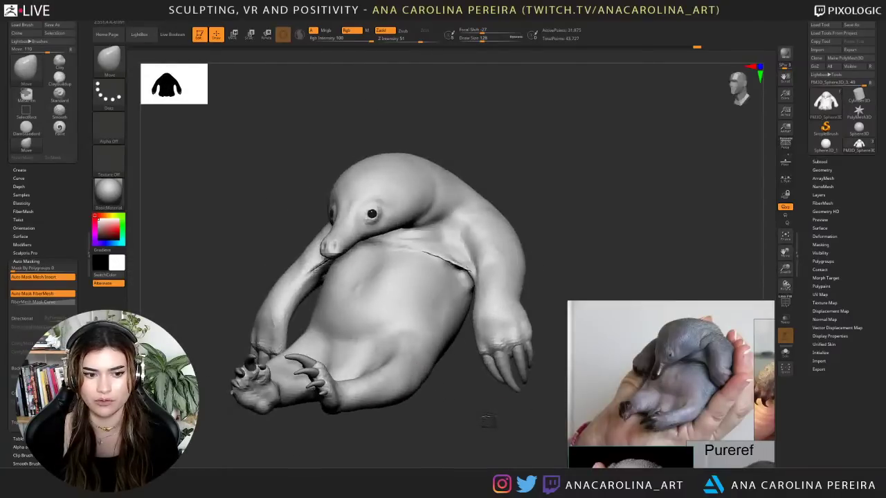
- Pull in the outer silhouette of the upper arm and shoulder with the Move brush at draw size 484
mouse_move(469, 385)
left_mouse_down("alt")
mouse_move(490, 406)
mouse_move(488, 399)
left_mouse_up("alt")
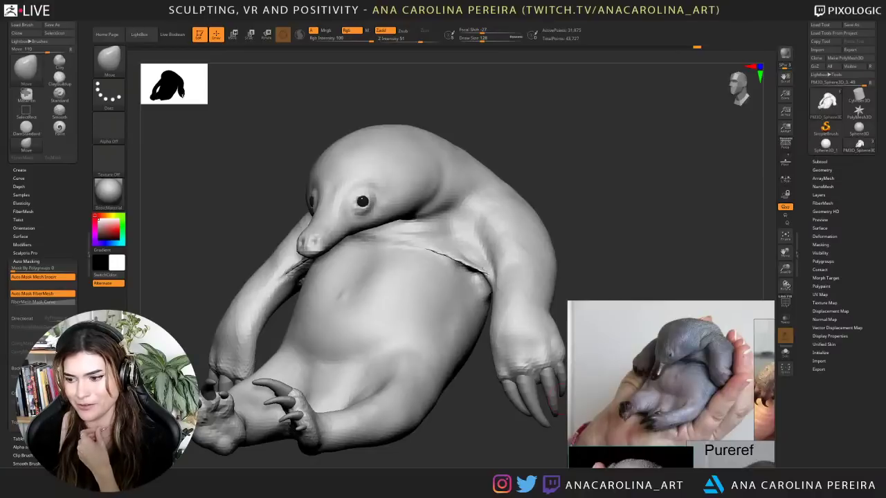
left_click_drag(713, 262, 711, 259)
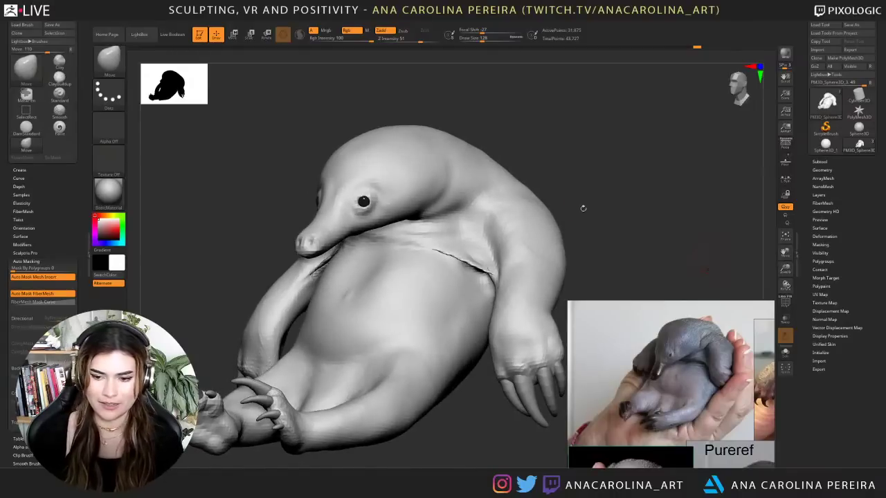
mouse_move(609, 180)
left_mouse_down()
mouse_move(637, 177)
mouse_move(634, 170)
mouse_move(622, 193)
left_mouse_up()
key("space")
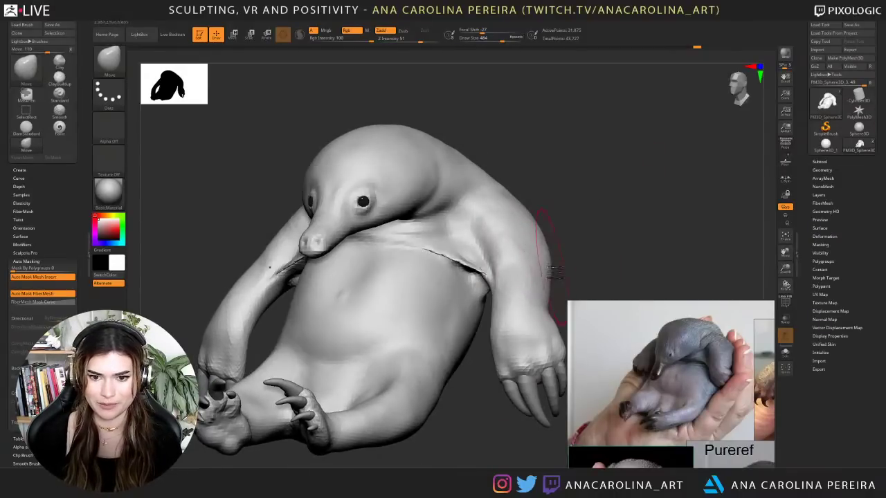
left_click_drag(550, 244, 547, 236)
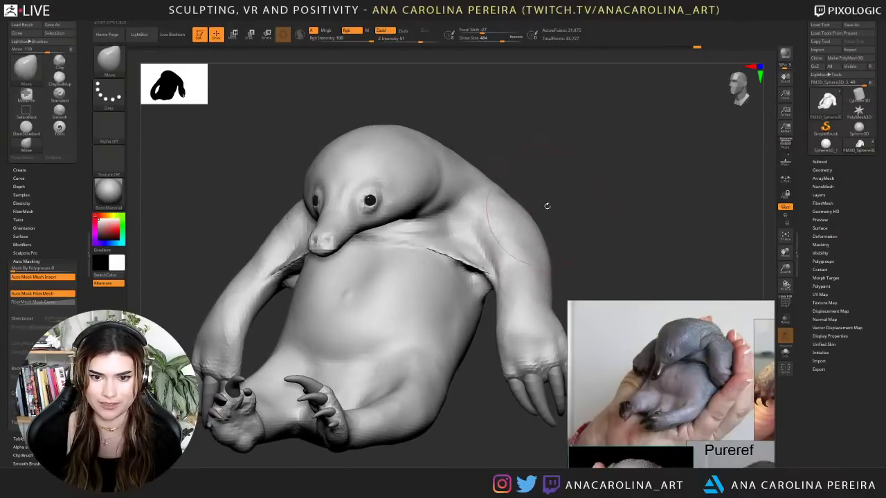
left_click_drag(547, 206, 524, 201)
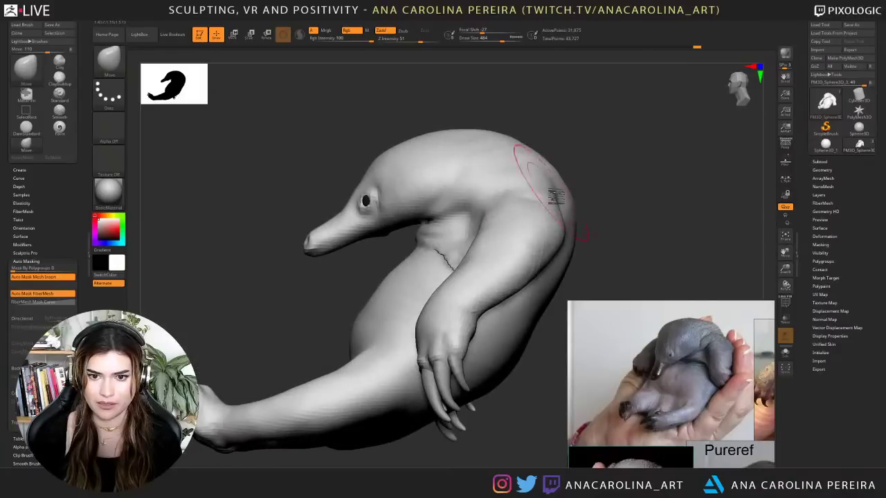
- Deepen the transition between shoulder and back with the DamStandard brush at draw size 714
mouse_move(584, 187)
left_mouse_down()
mouse_move(607, 180)
mouse_move(550, 199)
mouse_move(566, 185)
mouse_move(579, 227)
mouse_move(529, 223)
mouse_move(580, 188)
mouse_move(530, 223)
left_mouse_up()
key("b")
key("d")
key("s")
key("space")
key("space")
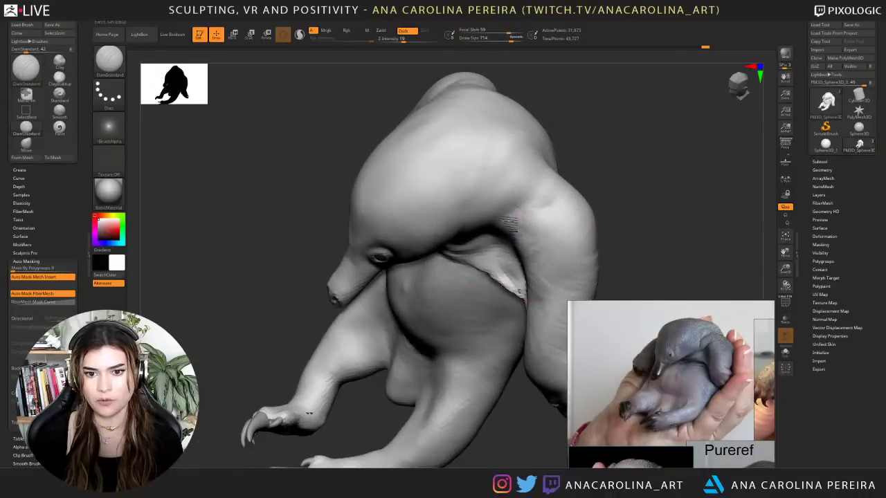
right_click_drag(567, 191, 539, 191)
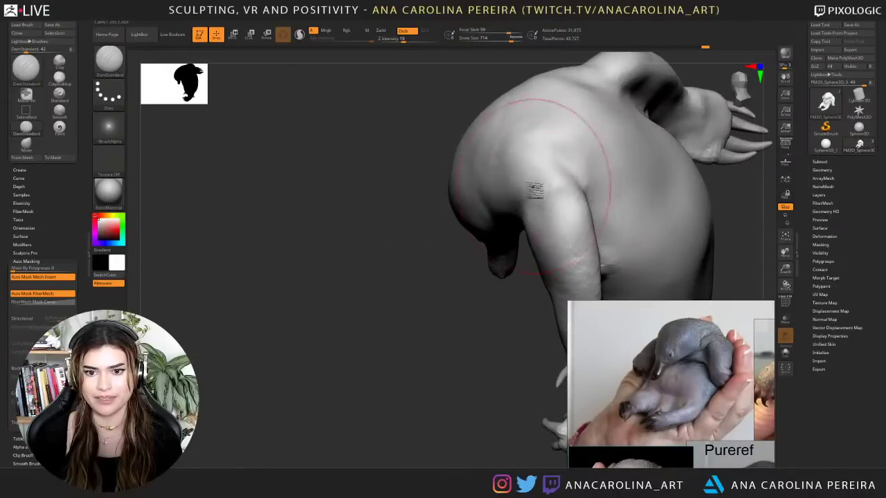
left_click_drag(509, 291, 573, 222)
- Add volume to the shoulder and upper arm with the ClayBuildup brush at draw size 533
mouse_move(617, 194)
left_mouse_down()
mouse_move(607, 150)
mouse_move(616, 211)
mouse_move(571, 212)
mouse_move(559, 227)
mouse_move(545, 225)
left_mouse_up()
key("b")
key("c")
key("b")
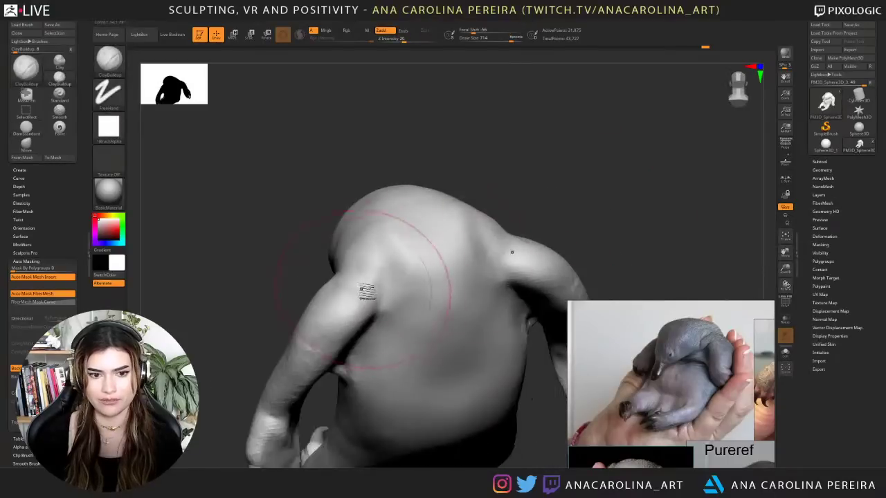
mouse_move(282, 263)
left_mouse_down()
mouse_move(348, 276)
mouse_move(458, 253)
mouse_move(449, 256)
mouse_move(491, 258)
left_mouse_up()
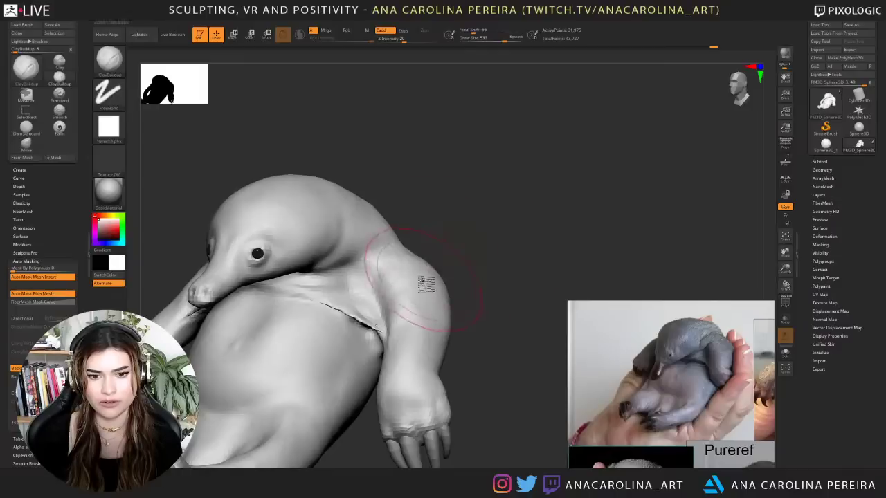
left_click_drag(419, 339, 411, 331)
- Build up the upper back and shoulder with the ClayBuildup brush at draw size 386, and smooth the surface
mouse_move(441, 239)
left_mouse_down("alt")
mouse_move(489, 231)
mouse_move(462, 210)
mouse_move(408, 206)
left_mouse_up("alt")
key("space")
left_click(447, 210)
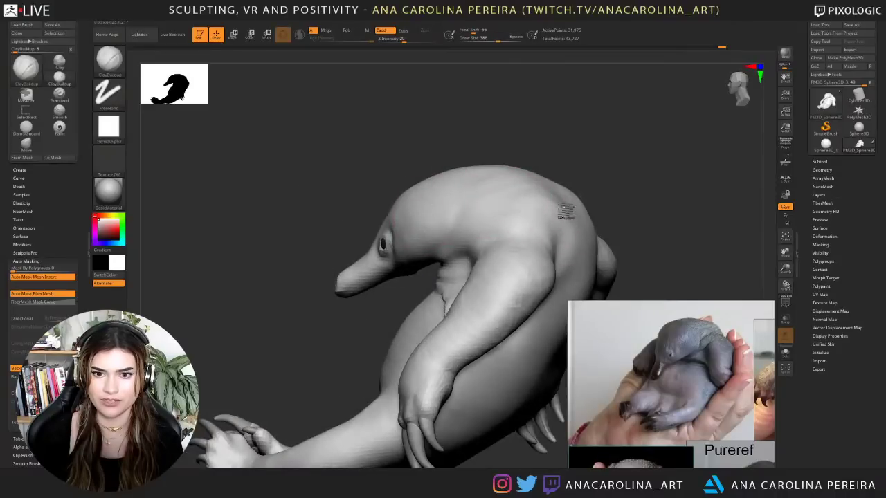
left_click_drag(566, 237, 555, 237)
mouse_move(575, 178)
left_mouse_down()
mouse_move(607, 158)
mouse_move(516, 203)
mouse_move(514, 224)
left_mouse_up()
mouse_move(527, 170)
left_mouse_down()
mouse_move(559, 164)
mouse_move(553, 182)
mouse_move(532, 173)
mouse_move(512, 186)
left_mouse_up()
left_click_drag(481, 220, 477, 213, "shift")
left_click_drag(397, 144, 410, 139, "shift")
mouse_move(358, 148)
left_mouse_down()
mouse_move(352, 159)
mouse_move(379, 138)
left_mouse_up()
- Adjust the forehead and eye-area silhouette of the head with the Move brush at draw size 239
key("b")
key("m")
key("v")
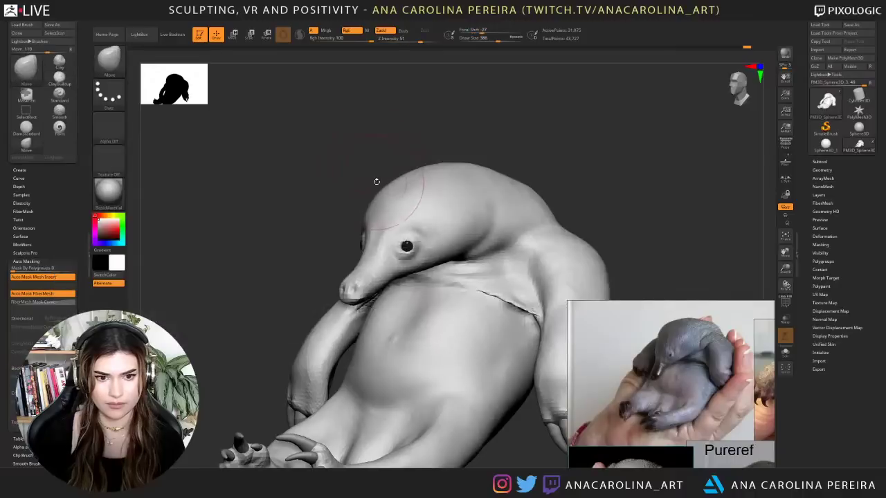
key("space")
left_click_drag(374, 182, 365, 181)
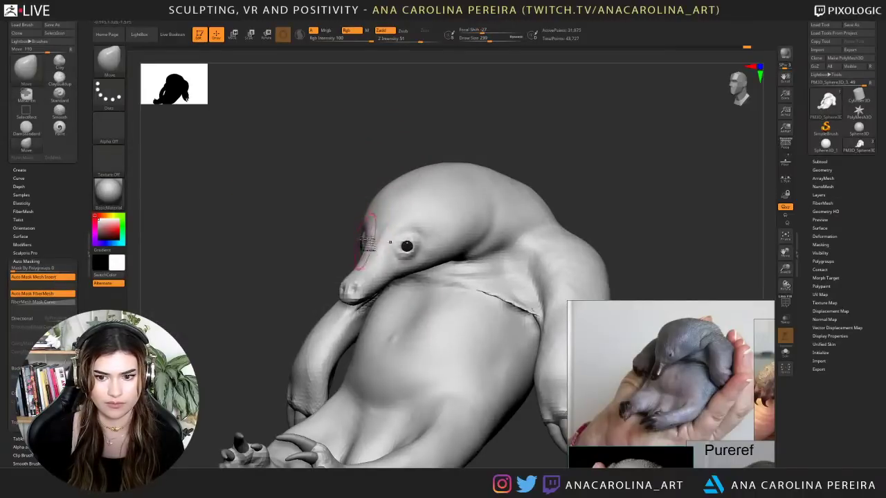
mouse_move(355, 231)
left_mouse_down()
mouse_move(340, 227)
mouse_move(366, 252)
left_mouse_up()
key("space")
mouse_move(310, 243)
left_mouse_down()
mouse_move(375, 246)
mouse_move(354, 237)
mouse_move(400, 246)
mouse_move(333, 248)
mouse_move(335, 261)
mouse_move(363, 262)
left_mouse_up()
key("space")
- Carve the area between eye and snout with the DamStandard brush at draw size 299, and smooth the snout
key("b")
key("d")
key("s")
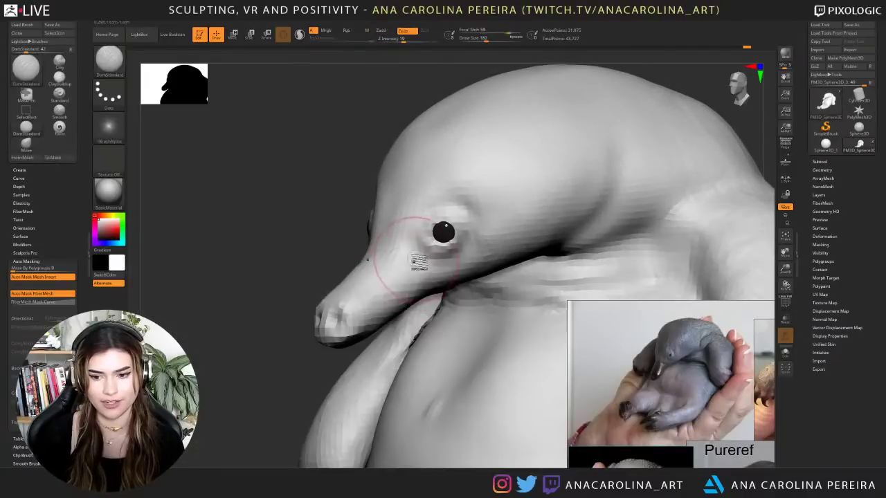
key("space")
left_click_drag(419, 261, 437, 265)
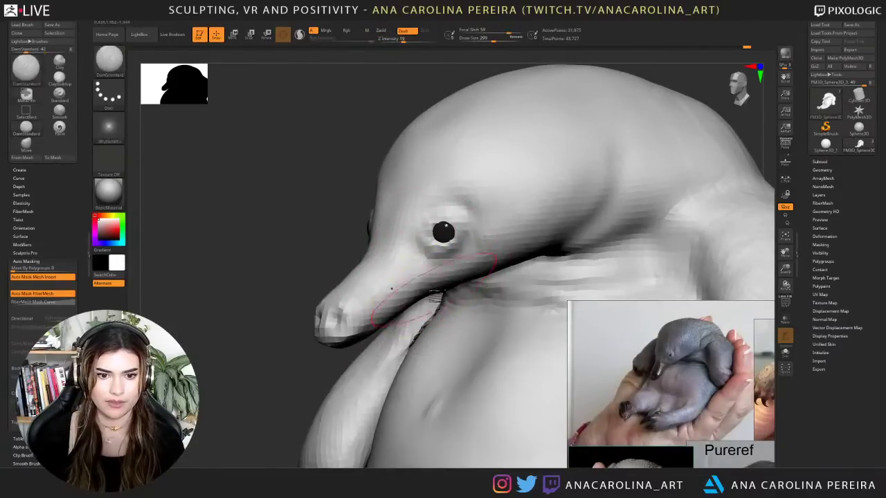
left_click_drag(305, 242, 401, 249)
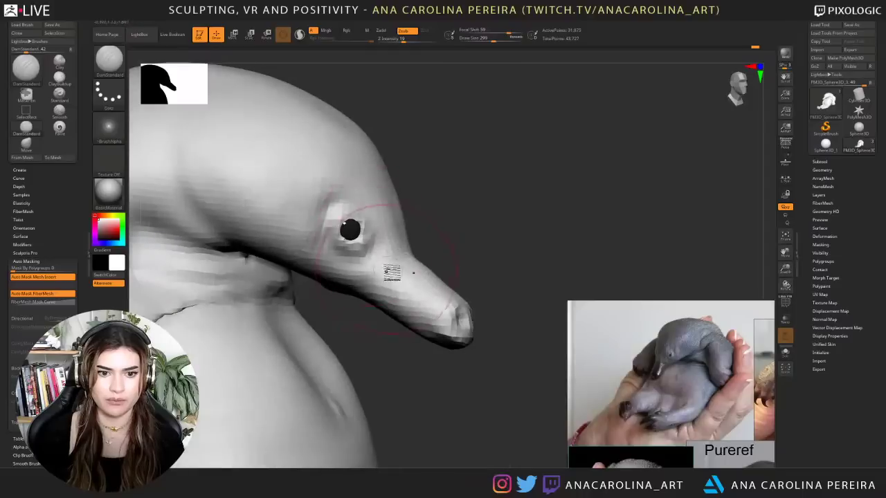
right_click_drag(377, 302, 387, 292)
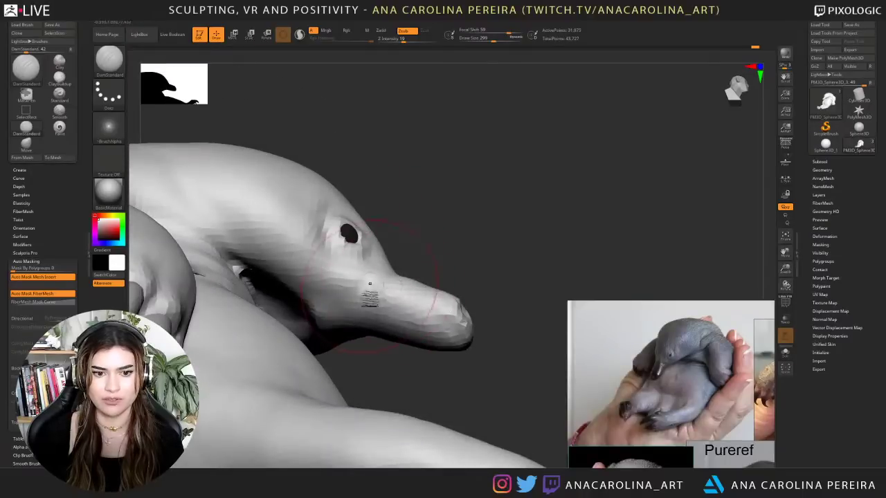
left_click_drag(457, 222, 332, 259)
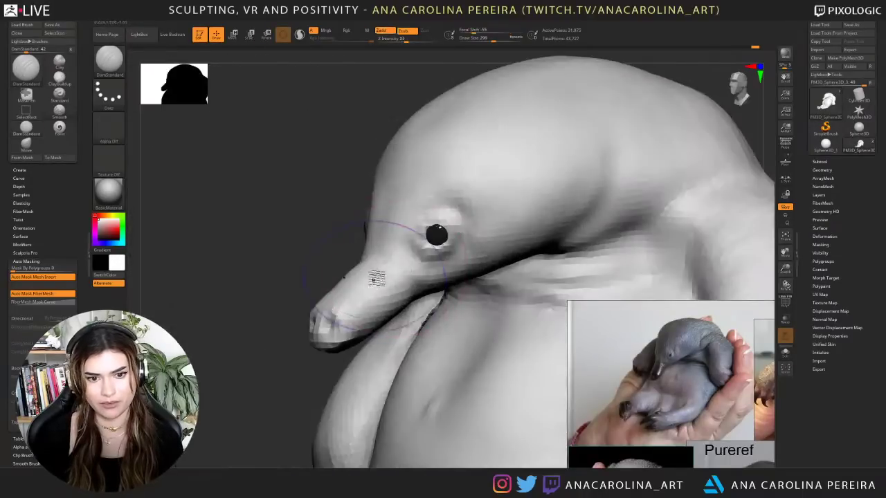
left_click_drag(376, 279, 344, 292, "shift")
left_click_drag(303, 242, 307, 196, "alt")
left_click_drag(315, 234, 332, 245, "alt")
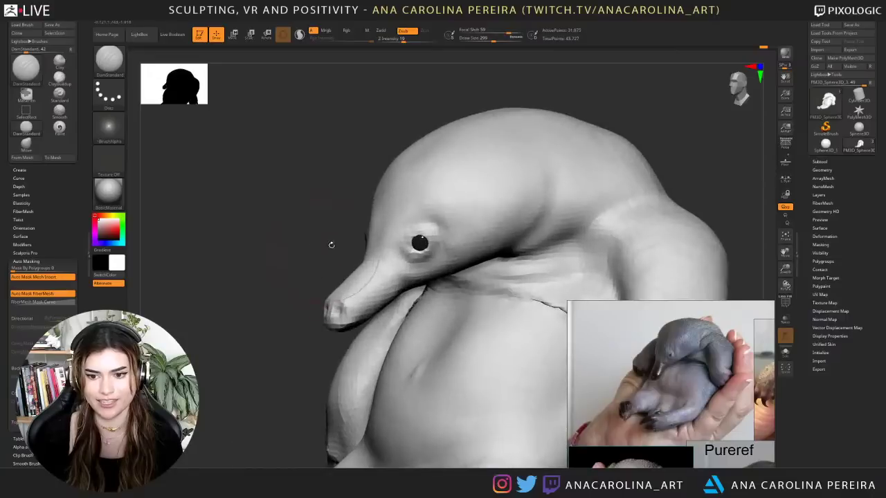
- Refine the forehead and brow silhouette above the eye with the Move brush at draw sizes 197 and 274
key("b")
key("c")
key("b")
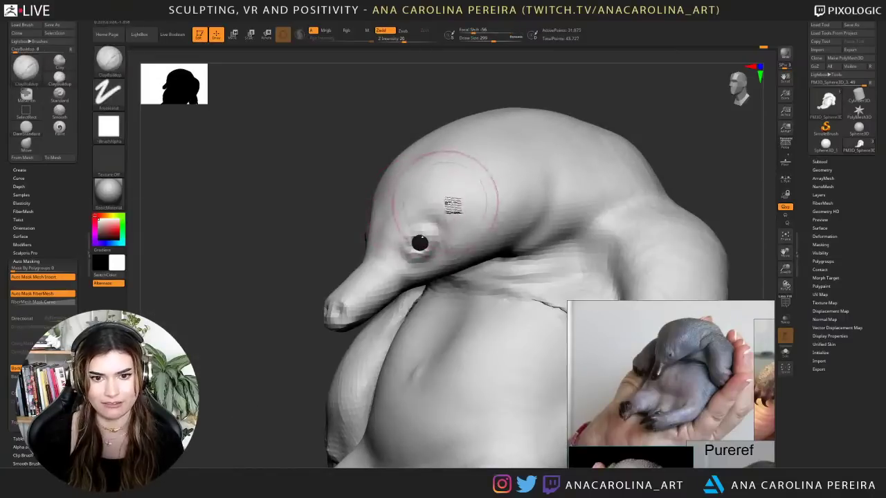
key("b")
key("m")
key("v")
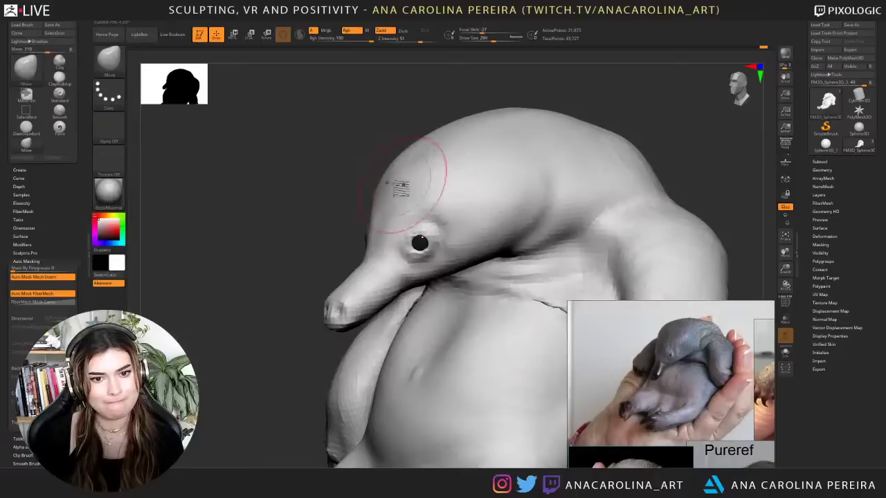
key("space")
left_click_drag(378, 198, 371, 198)
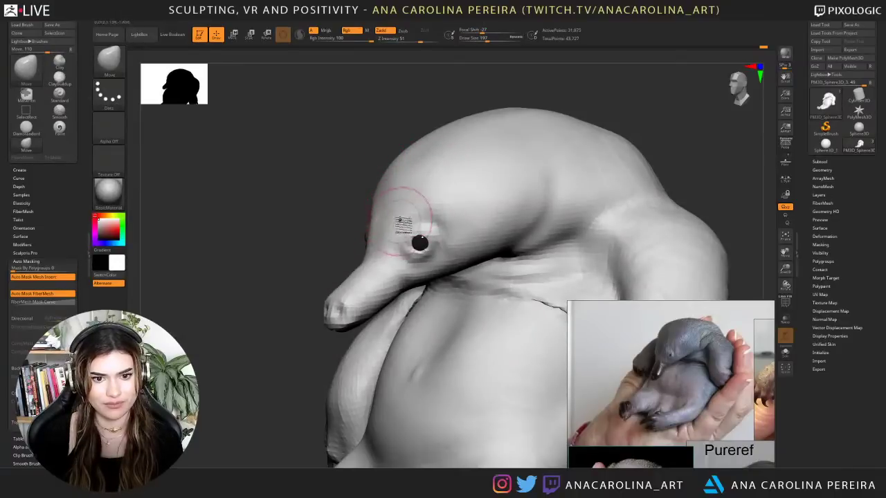
right_click_drag(386, 199, 402, 199)
key("space")
left_click_drag(364, 199, 369, 198)
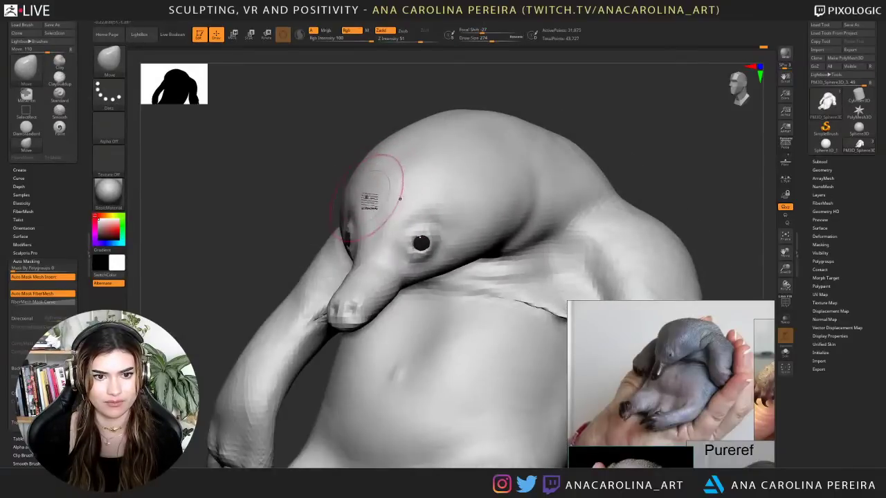
right_click_drag(360, 192, 349, 178)
- Shape the side and back of the head with the Move brush at draw sizes 386 and 286
left_click_drag(518, 129, 504, 130)
key("space")
left_click_drag(463, 188, 469, 187)
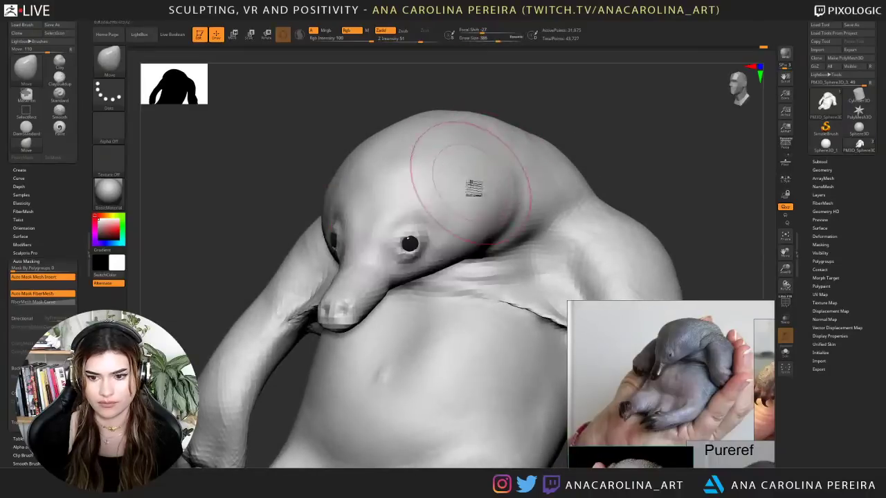
key("space")
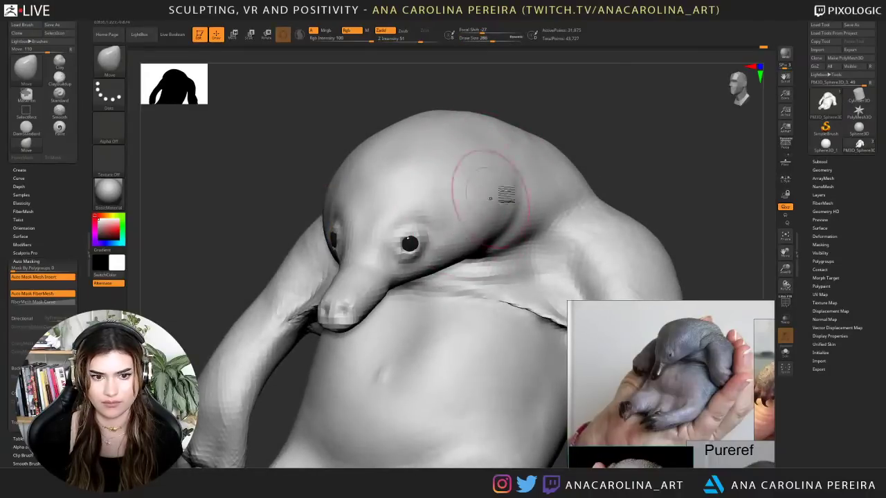
- Adjust the contour of the forearms and body with the Move brush at draw size 476
left_click_drag(593, 146, 561, 197, "alt")
key("f")
key("space")
left_click_drag(502, 289, 510, 289)
mouse_move(620, 216)
left_mouse_down("alt")
mouse_move(646, 192)
mouse_move(623, 160)
mouse_move(627, 176)
left_mouse_up("alt")
key("space")
key("space")
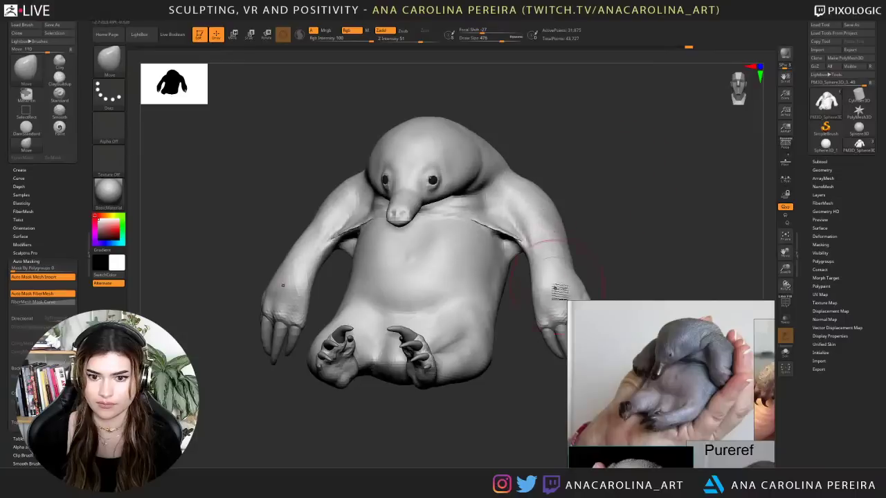
left_click_drag(590, 270, 538, 261)
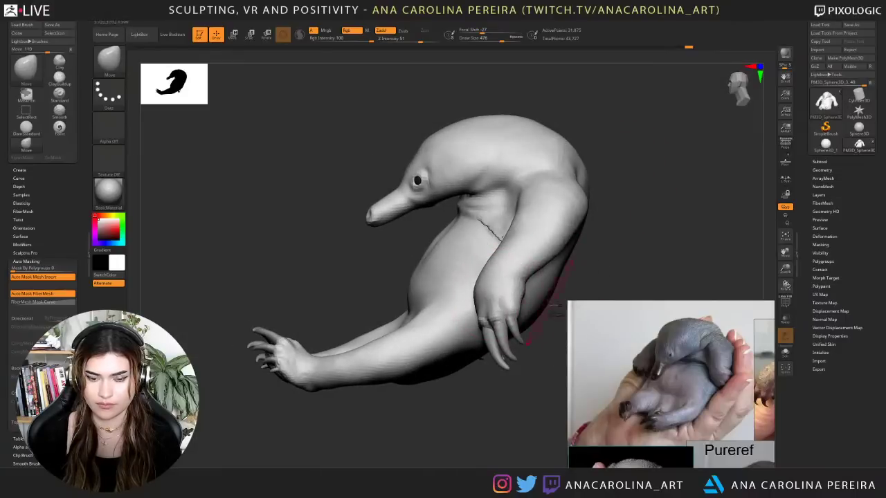
left_click_drag(582, 288, 521, 298)
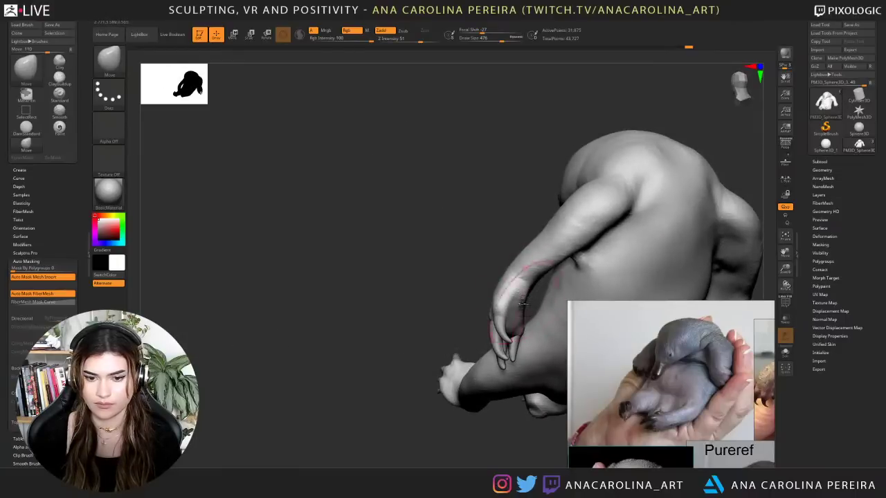
mouse_move(468, 268)
left_mouse_down()
mouse_move(433, 269)
mouse_move(449, 267)
mouse_move(436, 256)
mouse_move(508, 262)
left_mouse_up()
- Work on the palm of the hand with the ClayBuildup brush at draw size 262
key("b")
key("c")
key("b")
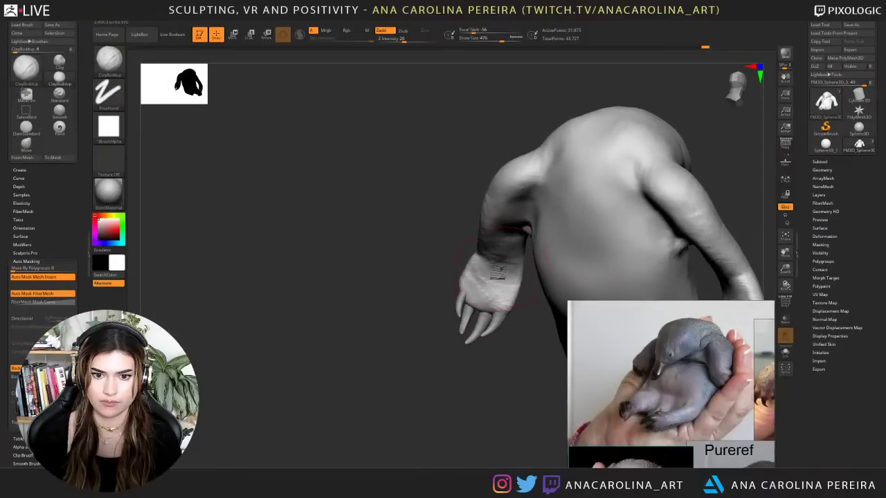
mouse_move(450, 267)
left_mouse_down()
mouse_move(518, 260)
mouse_move(551, 228)
mouse_move(461, 253)
mouse_move(451, 266)
mouse_move(438, 247)
left_mouse_up()
key("space")
- Examine the reference board for hand details, bringing the photo of the curled-up baby echidna into focus
scroll(616, 363, "down", 5)
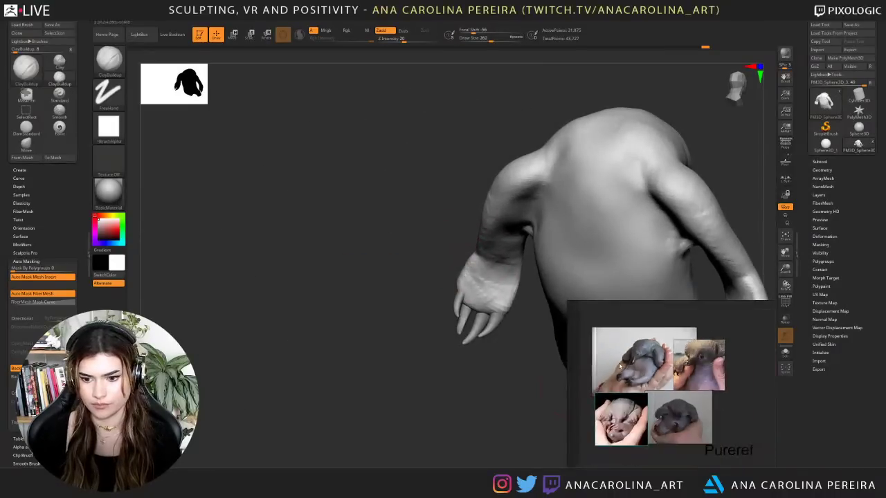
scroll(620, 366, "up", 4)
scroll(641, 425, "down", 3)
scroll(684, 374, "up", 4)
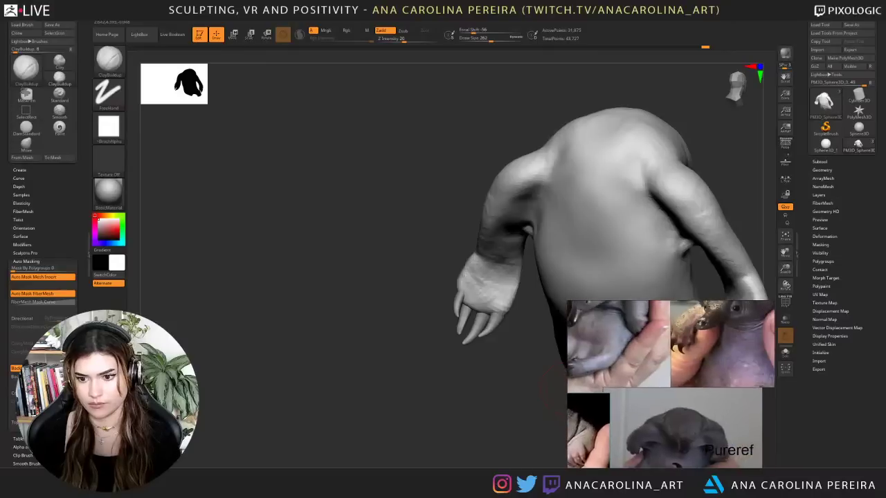
scroll(704, 401, "down", 3)
scroll(653, 426, "up", 3)
left_click_drag(470, 359, 479, 370)
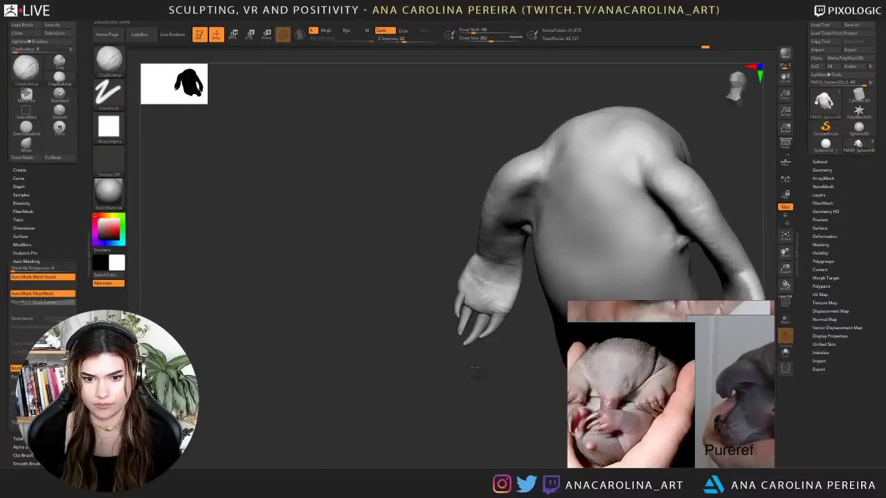
- Build up the palm pads and finger bases of the hand with the ClayBuildup brush at draw size 182
key("space")
mouse_move(527, 311)
left_mouse_down()
mouse_move(520, 311)
mouse_move(520, 290)
mouse_move(516, 299)
mouse_move(479, 266)
mouse_move(467, 296)
left_mouse_up()
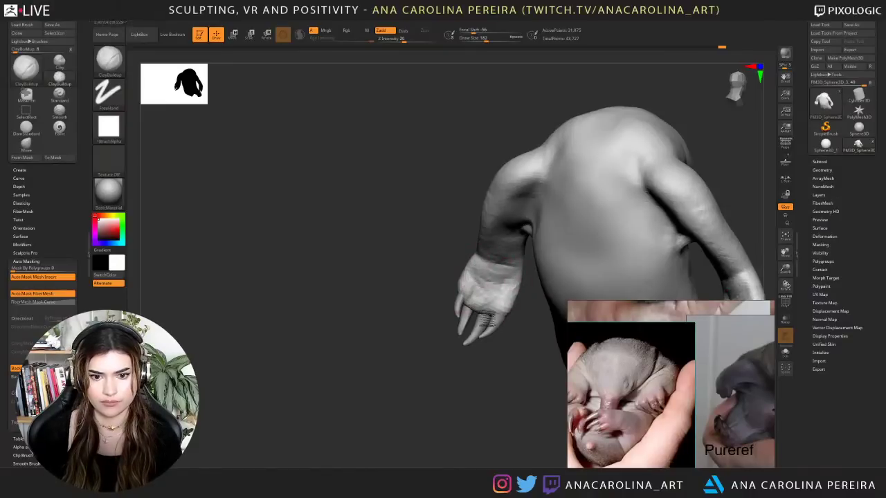
mouse_move(517, 346)
left_mouse_down()
mouse_move(536, 386)
mouse_move(567, 393)
mouse_move(544, 398)
left_mouse_up()
right_click_drag(542, 398, 533, 399)
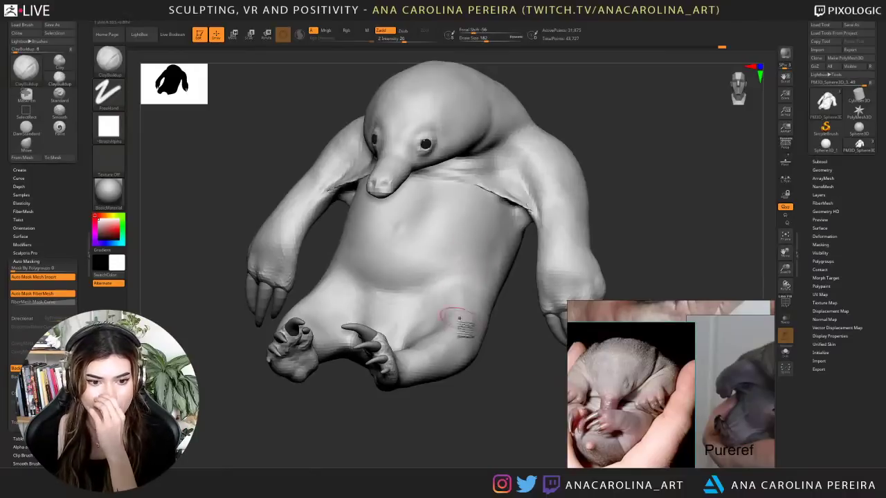
- Build up the lower belly, thighs and hips with the ClayBuildup brush at draw size 217
mouse_move(473, 385)
left_mouse_down()
mouse_move(496, 357)
mouse_move(522, 387)
mouse_move(505, 372)
left_mouse_up()
key("b")
key("c")
key("b")
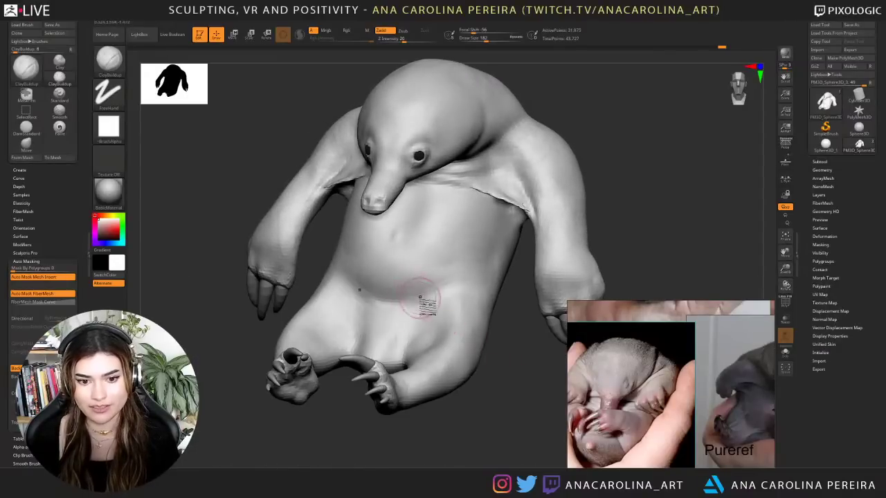
key("space")
mouse_move(425, 303)
left_mouse_down()
mouse_move(440, 320)
mouse_move(420, 328)
left_mouse_up()
left_click_drag(508, 384, 512, 422)
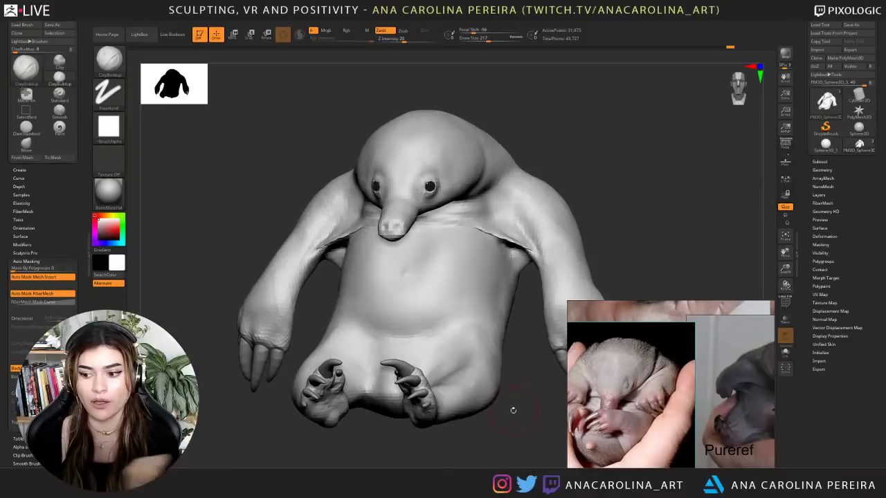
left_click_drag(473, 369, 490, 389)
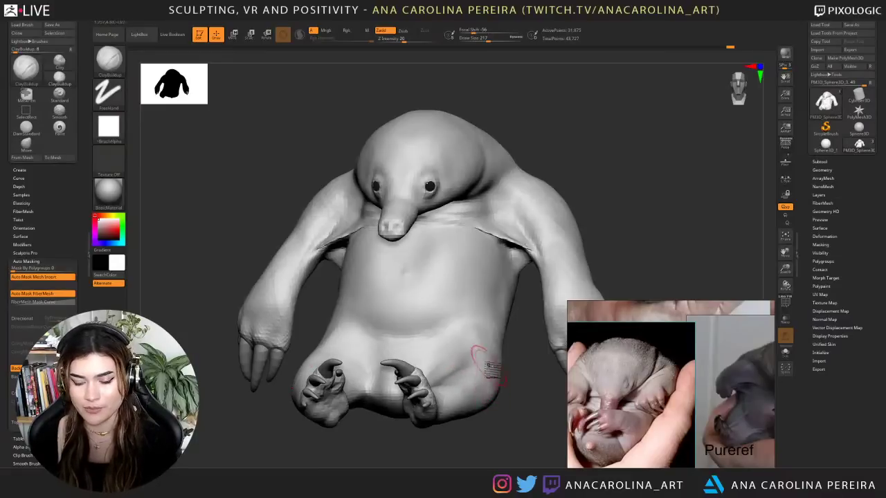
mouse_move(484, 453)
left_mouse_down()
mouse_move(490, 444)
mouse_move(510, 459)
mouse_move(522, 428)
mouse_move(531, 433)
mouse_move(518, 429)
mouse_move(518, 448)
left_mouse_up()
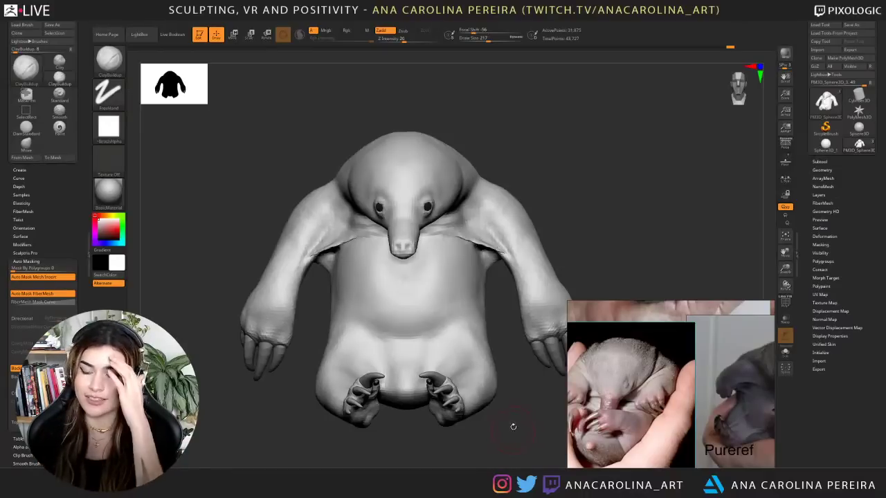
left_click_drag(512, 424, 494, 397)
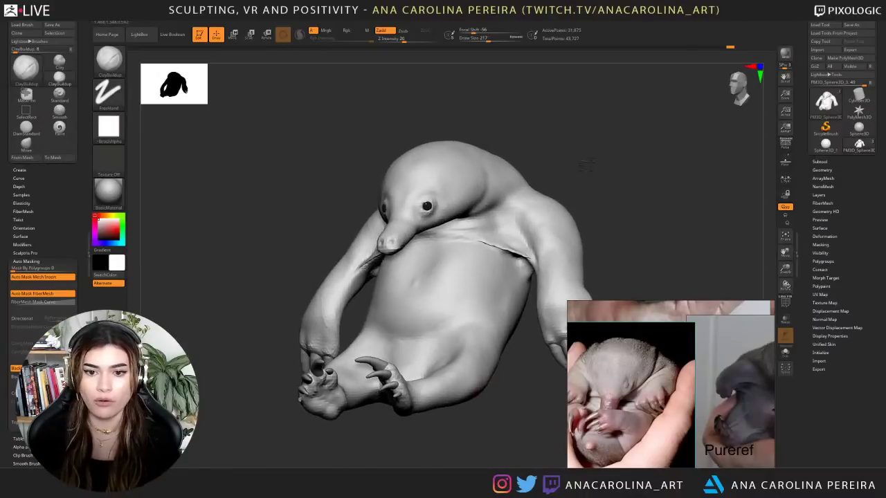
- Add volume to the shoulders and upper back with the ClayBuildup brush at draw size 476, and smooth the surface
left_click_drag(585, 166, 556, 194, "alt")
key("space")
left_click_drag(552, 179, 563, 179)
mouse_move(597, 179)
left_mouse_down()
mouse_move(514, 184)
mouse_move(511, 173)
mouse_move(575, 171)
left_mouse_up()
key("space")
left_click_drag(580, 172, 559, 174)
mouse_move(520, 184)
left_mouse_down()
mouse_move(527, 195)
mouse_move(544, 190)
mouse_move(552, 173)
mouse_move(557, 183)
mouse_move(597, 164)
mouse_move(518, 185)
mouse_move(501, 182)
mouse_move(591, 168)
mouse_move(452, 138)
mouse_move(489, 171)
left_mouse_up()
mouse_move(446, 188)
left_mouse_down()
mouse_move(461, 160)
mouse_move(499, 202)
mouse_move(487, 205)
left_mouse_up()
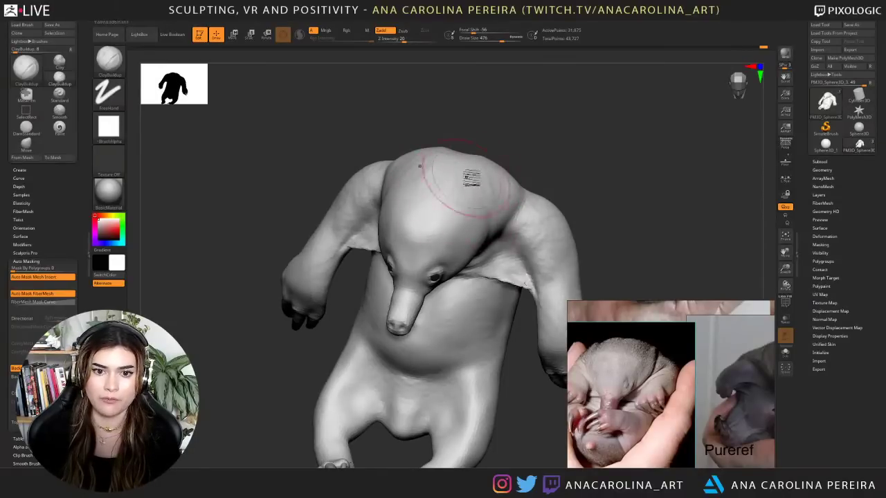
mouse_move(487, 132)
left_mouse_down("shift")
mouse_move(493, 108)
mouse_move(477, 158)
mouse_move(507, 144)
mouse_move(487, 154)
left_mouse_up("shift")
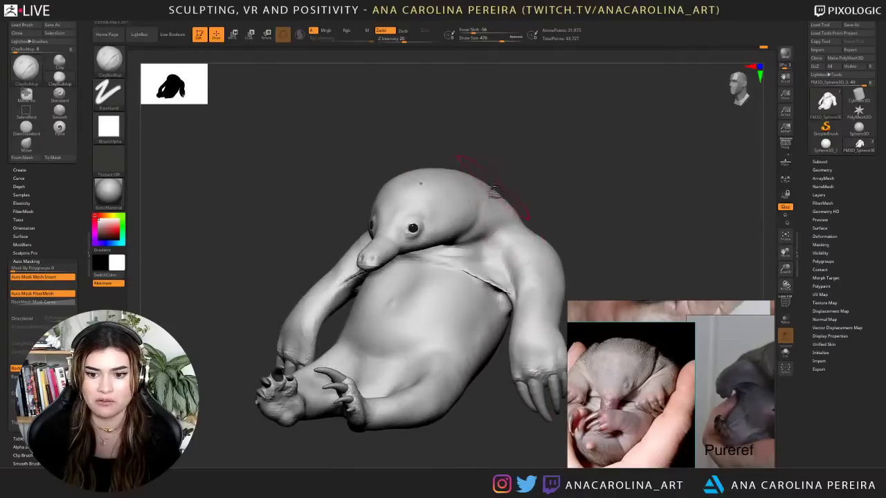
- Refine and smooth the neck-to-shoulder transition with the ClayBuildup brush at draw size 338, and capture the screen
key("space")
left_click_drag(497, 195, 509, 207)
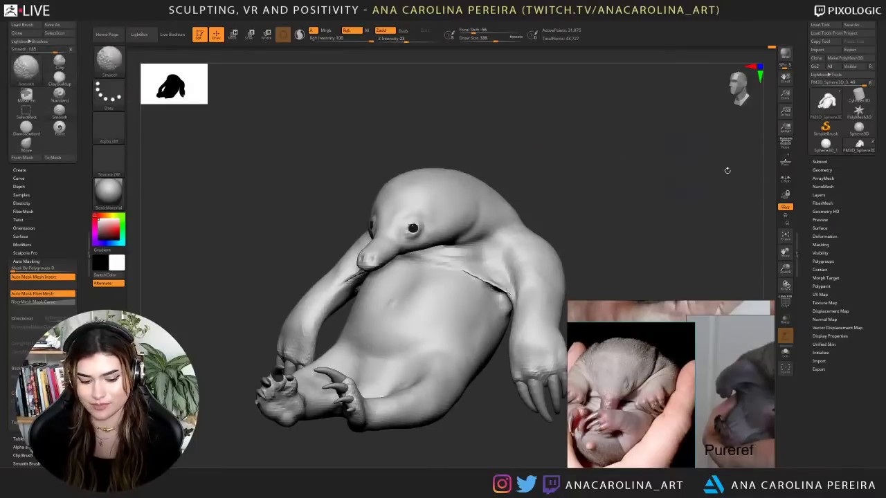
key("super+shift+s")
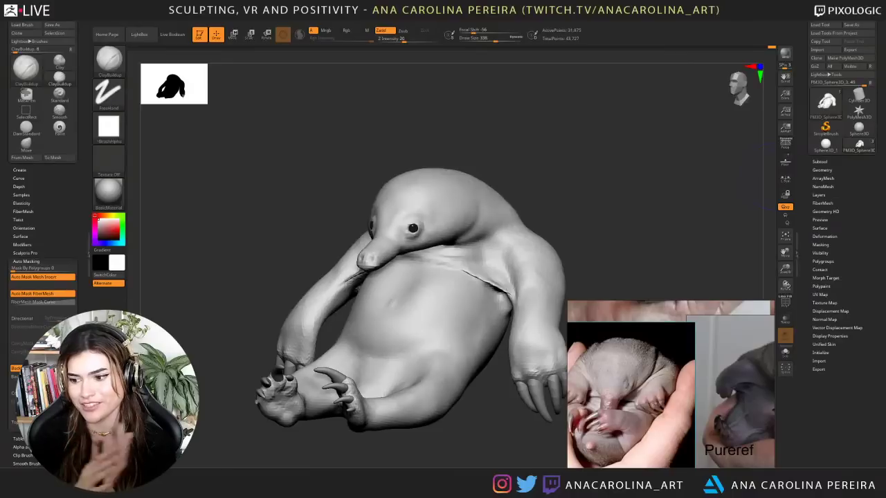
- Adjust the silhouette of the neck and upper back with the Move brush at draw size 453
mouse_move(585, 163)
left_mouse_down()
mouse_move(575, 180)
mouse_move(561, 176)
mouse_move(580, 184)
left_mouse_up()
key("b")
key("m")
key("v")
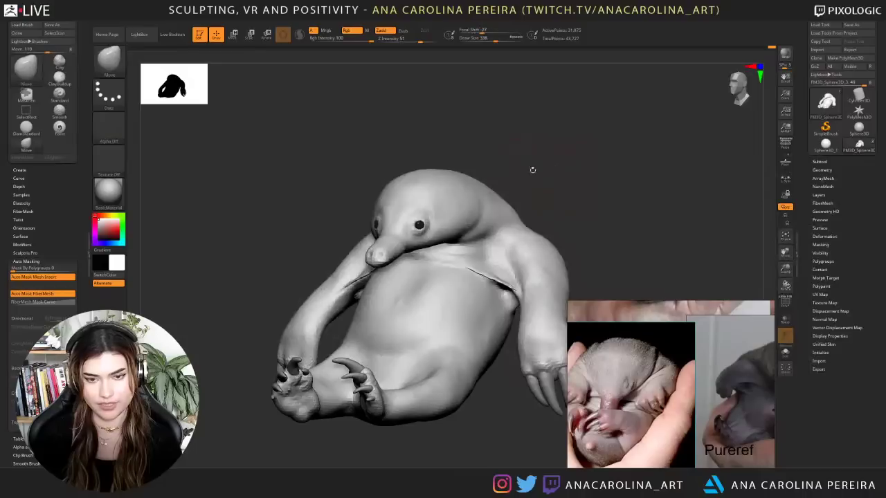
key("space")
mouse_move(485, 164)
left_mouse_down()
mouse_move(492, 164)
mouse_move(475, 190)
left_mouse_up()
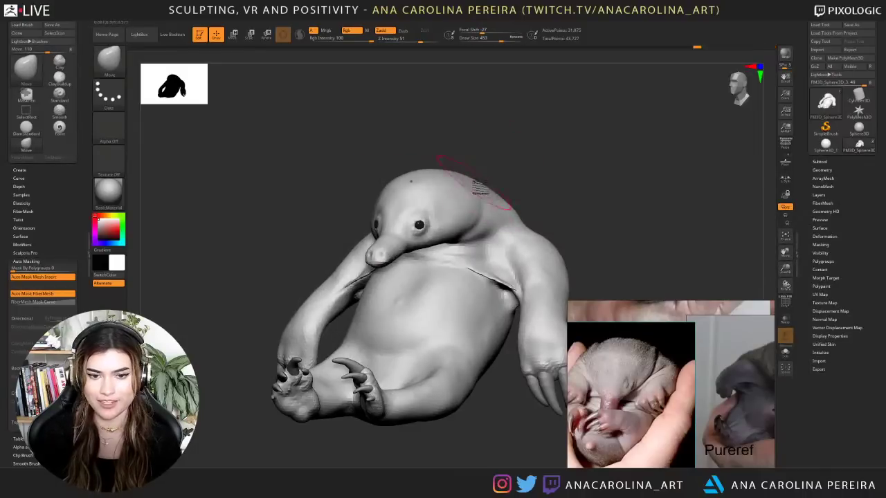
mouse_move(581, 177)
left_mouse_down()
mouse_move(495, 184)
mouse_move(506, 194)
left_mouse_up()
mouse_move(585, 201)
left_mouse_down()
mouse_move(539, 216)
mouse_move(593, 209)
mouse_move(563, 213)
left_mouse_up()
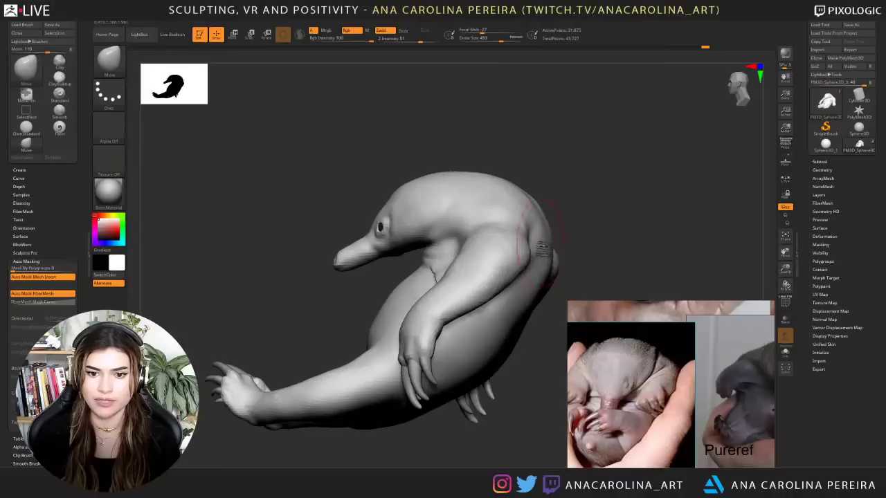
mouse_move(566, 268)
left_mouse_down()
mouse_move(588, 250)
mouse_move(571, 251)
left_mouse_up()
left_click_drag(597, 246, 552, 225, "alt")
- Round out the curve of the back in side view with the Move brush at draw size 734
key("b")
key("m")
key("v")
key("s")
key("b")
key("m")
key("v")
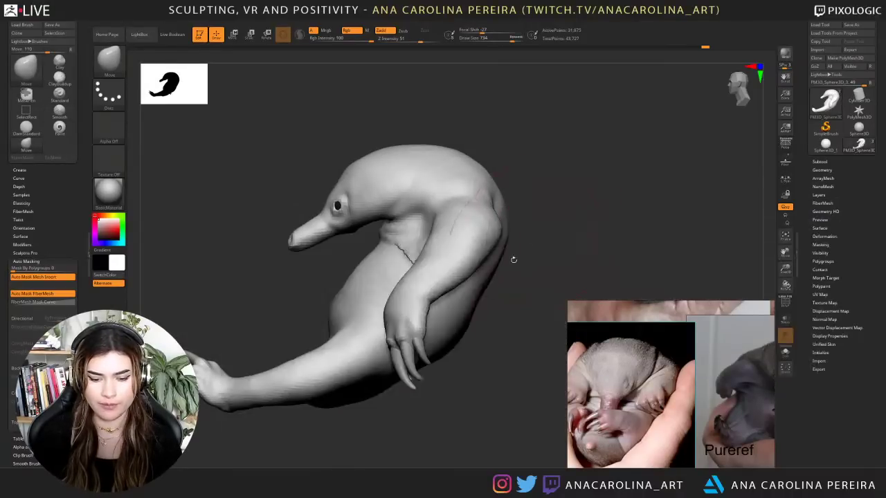
mouse_move(478, 305)
left_mouse_down()
mouse_move(562, 322)
mouse_move(501, 301)
mouse_move(515, 281)
left_mouse_up()
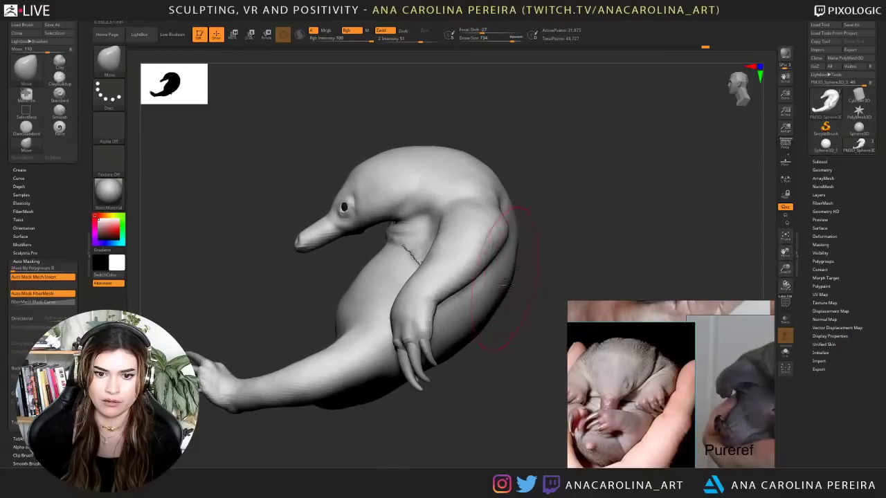
left_click_drag(487, 326, 492, 331)
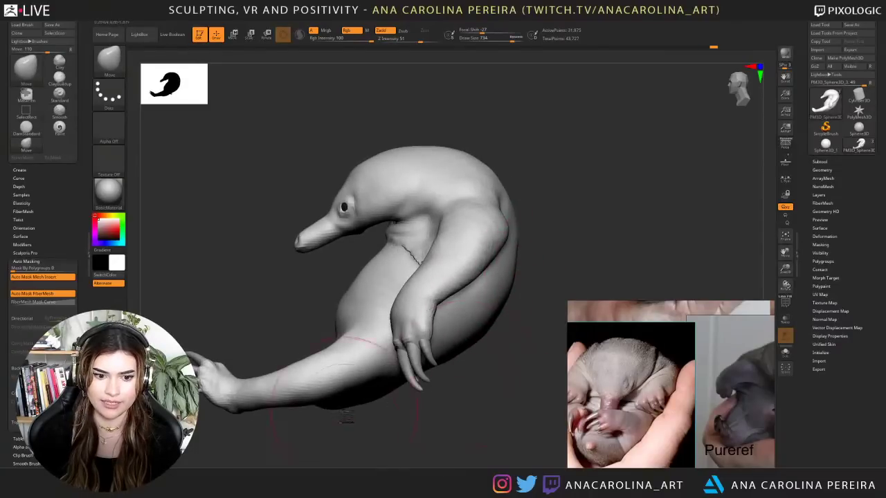
- Adjust the underside of the thigh and rump with the Move brush at draw size 734
mouse_move(350, 418)
left_mouse_down()
mouse_move(304, 418)
mouse_move(349, 417)
mouse_move(348, 409)
mouse_move(410, 385)
mouse_move(453, 293)
mouse_move(424, 322)
left_mouse_up()
left_click_drag(422, 425, 471, 422, "shift")
left_click_drag(471, 422, 416, 428)
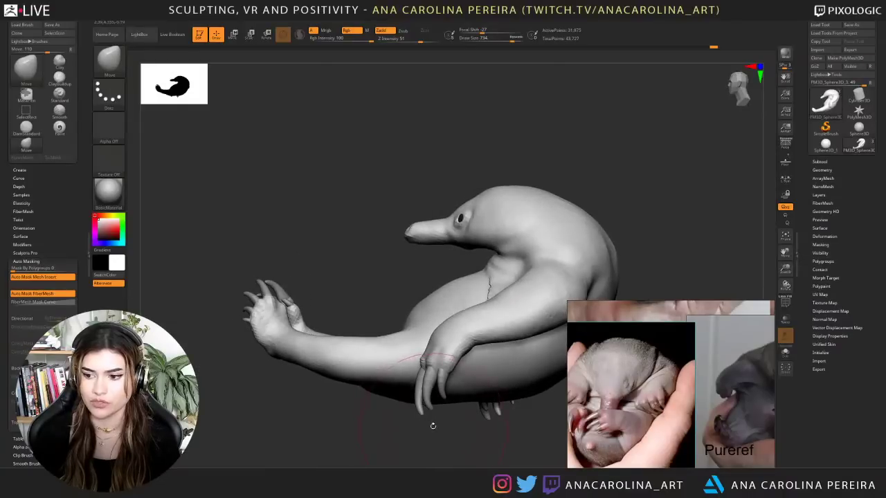
right_click_drag(442, 436, 452, 436)
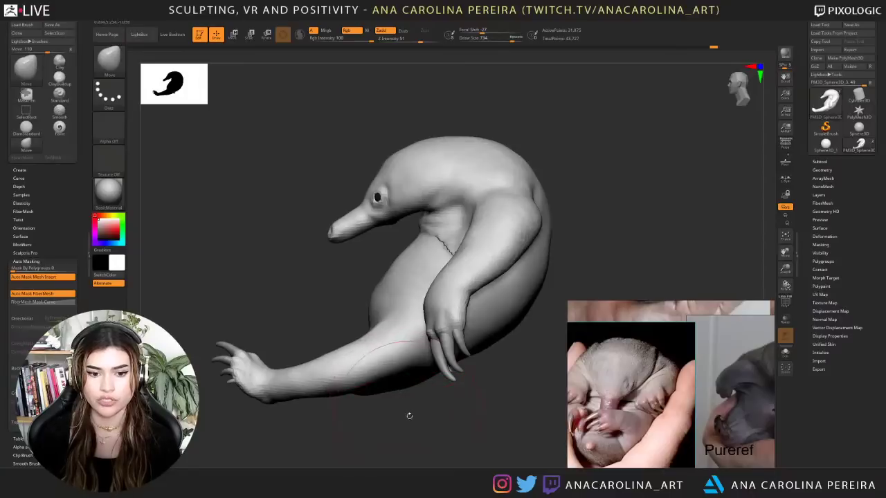
mouse_move(421, 414)
left_mouse_down()
mouse_move(441, 416)
mouse_move(434, 402)
mouse_move(475, 417)
mouse_move(449, 432)
mouse_move(439, 419)
left_mouse_up()
- Build up the shoulder and base of the neck with the ClayBuildup brush at draw size 445
key("b")
key("c")
key("b")
key("space")
mouse_move(500, 308)
left_mouse_down()
mouse_move(410, 346)
mouse_move(465, 304)
left_mouse_up()
left_click_drag(471, 376, 454, 421, "alt")
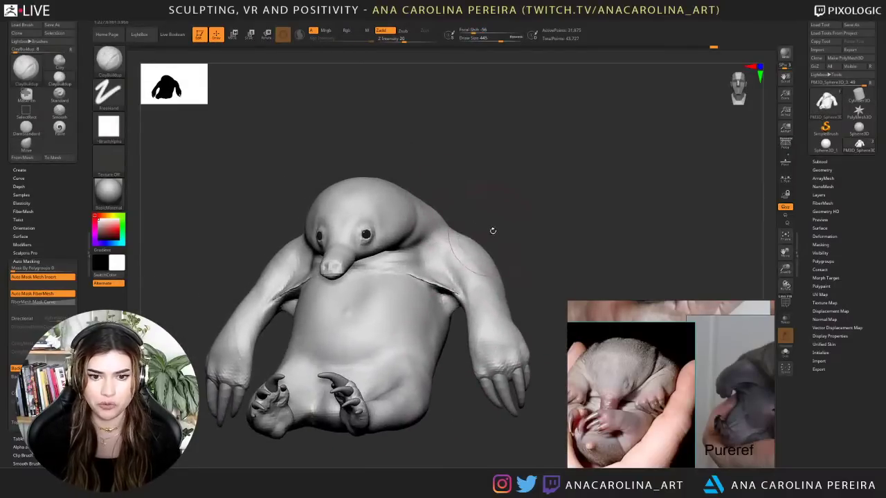
left_click_drag(493, 231, 480, 221)
left_click_drag(481, 168, 458, 182)
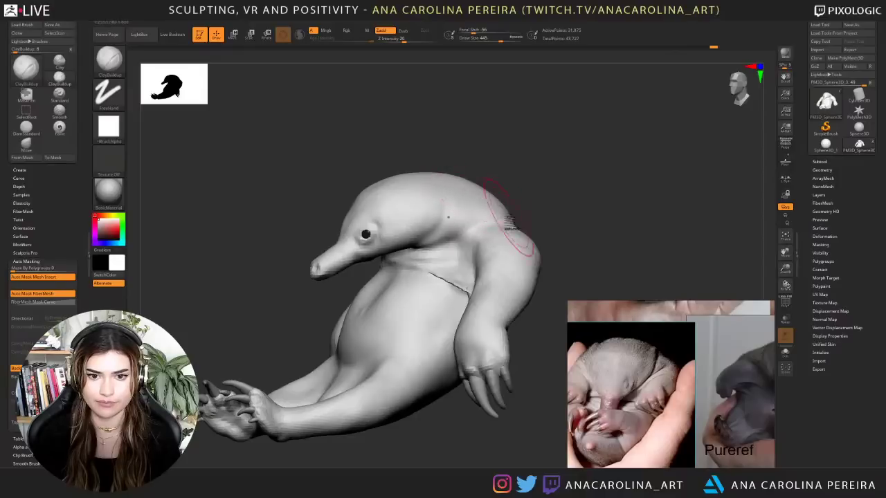
mouse_move(504, 197)
left_mouse_down()
mouse_move(526, 196)
mouse_move(505, 178)
mouse_move(499, 195)
left_mouse_up()
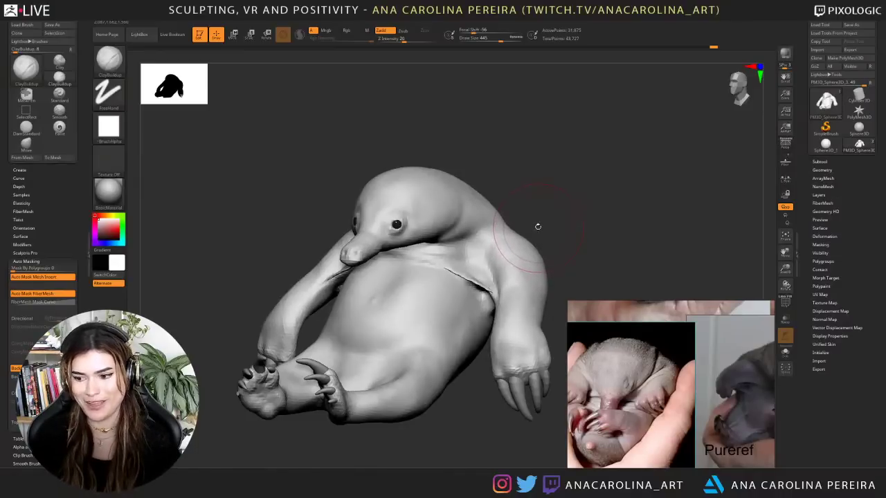
- Compare the echidna's shoulders and arms from several angles with the reference photo of the baby echidna lying in a hand
mouse_move(548, 198)
left_mouse_down()
mouse_move(522, 216)
mouse_move(512, 209)
left_mouse_up()
key("space")
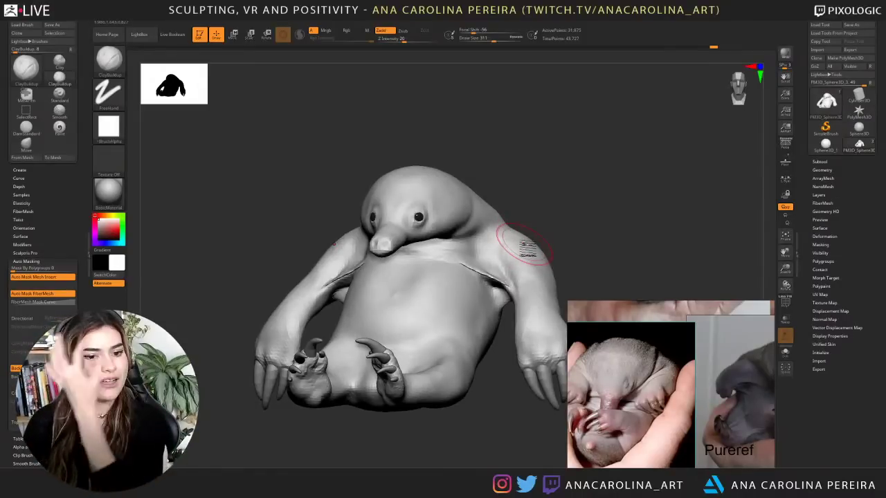
left_click_drag(521, 215, 471, 214)
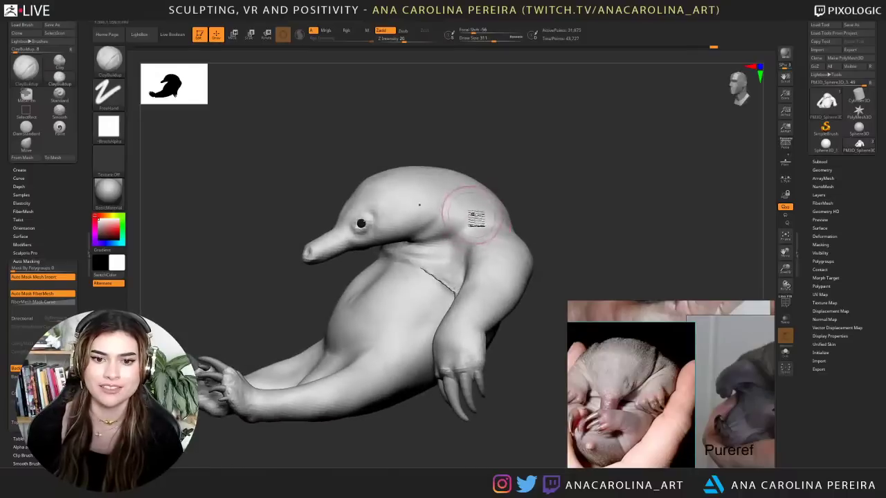
mouse_move(520, 197)
left_mouse_down()
mouse_move(543, 194)
mouse_move(544, 178)
mouse_move(518, 220)
mouse_move(541, 194)
mouse_move(550, 203)
mouse_move(552, 190)
mouse_move(533, 193)
left_mouse_up()
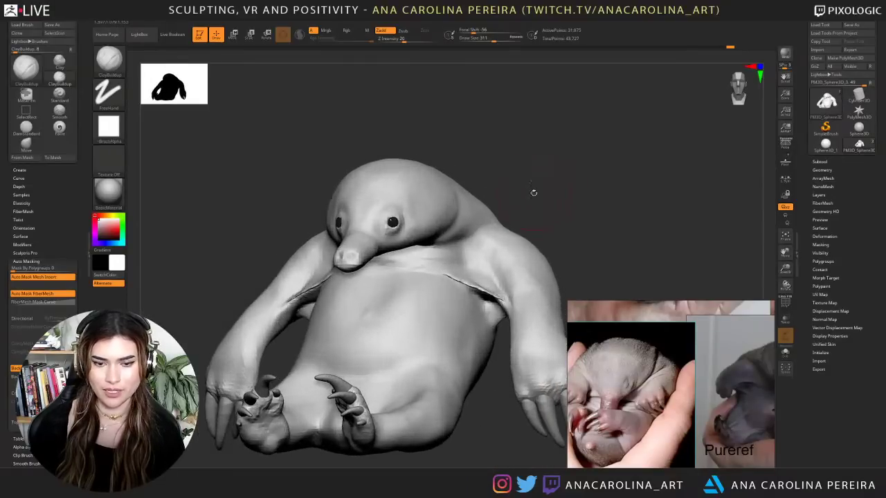
scroll(582, 324, "down", 4)
middle_click_drag(581, 323, 599, 400)
scroll(659, 351, "up", 4)
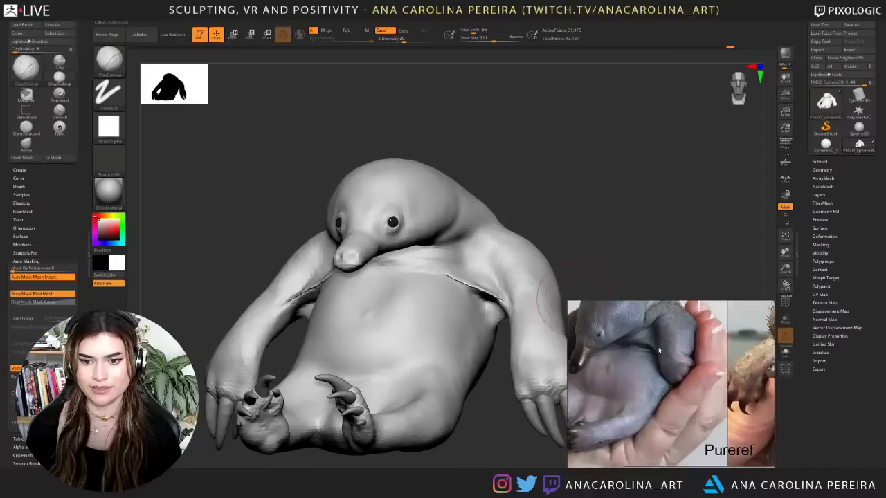
- Build up and smooth the upper chest below the head with the ClayBuildup brush at draw size 257
mouse_move(578, 171)
left_mouse_down()
mouse_move(581, 179)
mouse_move(589, 175)
left_mouse_up()
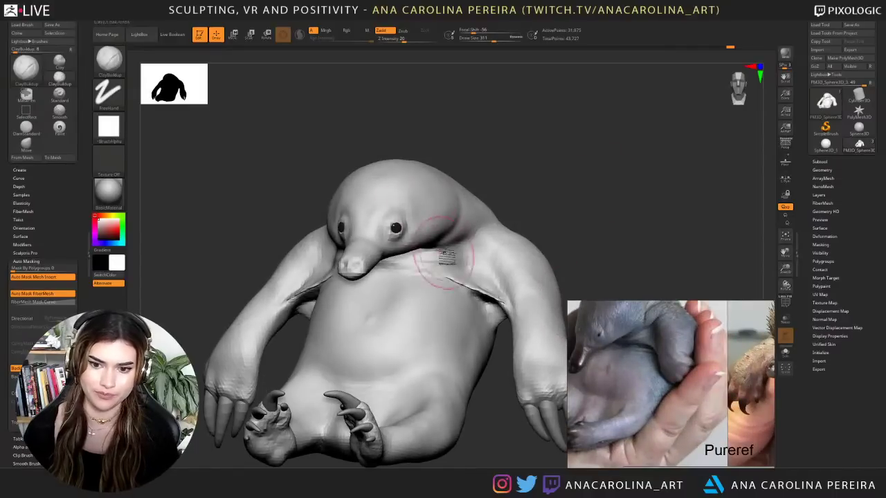
key("space")
left_click_drag(445, 254, 482, 263)
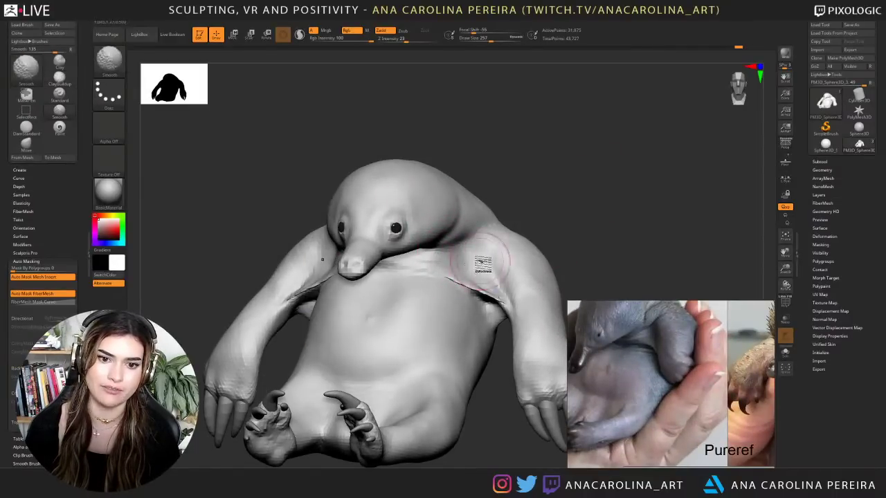
left_click_drag(498, 216, 539, 215)
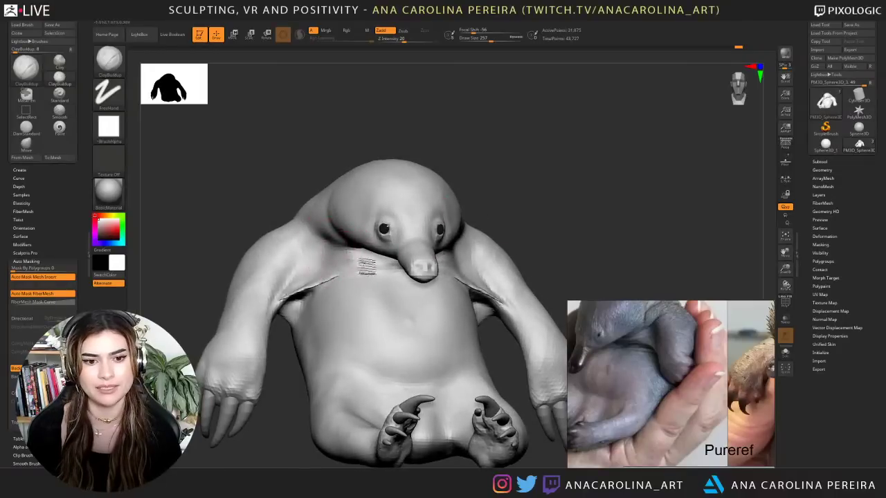
mouse_move(349, 258)
left_mouse_down()
mouse_move(336, 261)
mouse_move(372, 270)
left_mouse_up()
left_click_drag(504, 191, 415, 273)
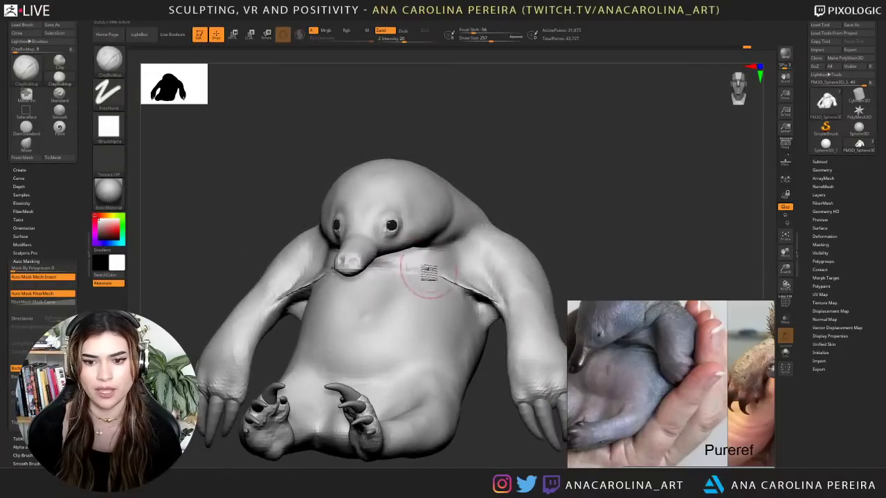
left_click_drag(487, 188, 428, 208)
mouse_move(385, 267)
left_mouse_down("shift")
mouse_move(377, 263)
mouse_move(471, 257)
left_mouse_up("shift")
- Fill the armpit crease with the Inflat brush at draw size 257 and smooth it where it meets the arm
mouse_move(535, 204)
left_mouse_down()
mouse_move(556, 204)
mouse_move(536, 231)
mouse_move(520, 216)
mouse_move(545, 217)
mouse_move(539, 212)
left_mouse_up()
key("b")
key("i")
key("n")
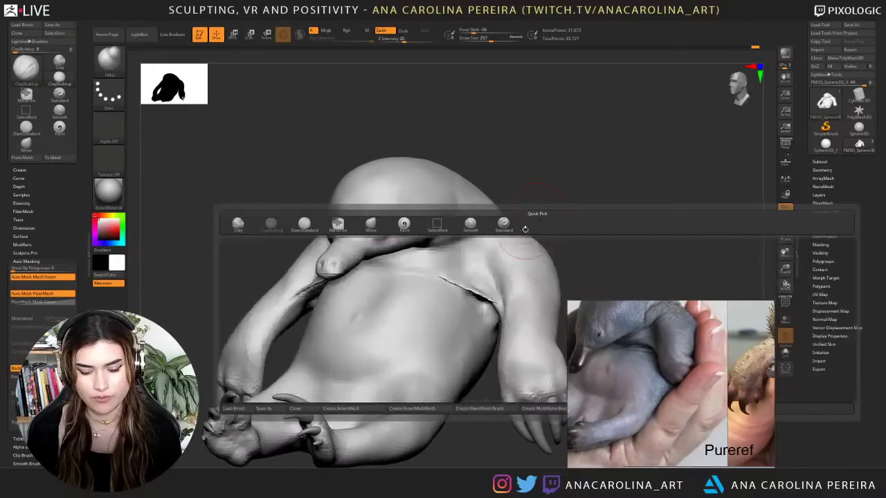
mouse_move(454, 284)
left_mouse_down()
mouse_move(494, 304)
mouse_move(462, 289)
left_mouse_up()
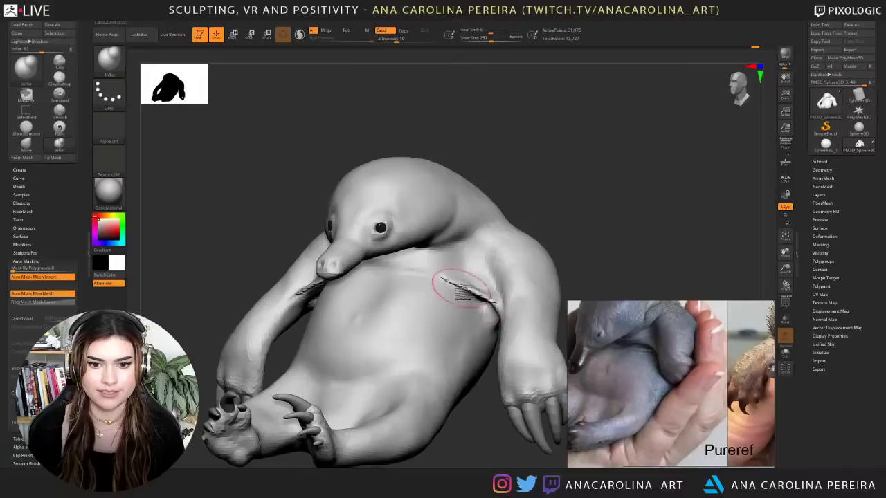
left_click_drag(519, 181, 546, 184)
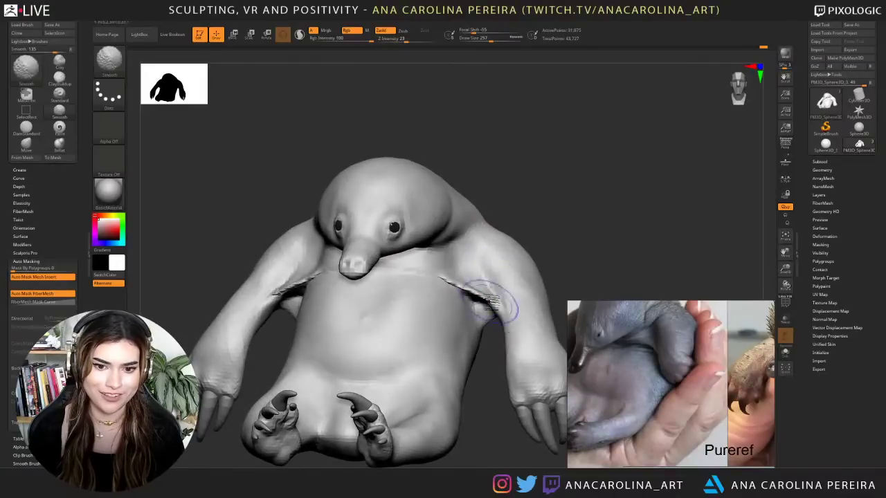
left_click_drag(492, 303, 500, 327, "shift")
- Reshape the skin fold at the armpit with the Move brush at draw size 257
key("b")
key("m")
key("v")
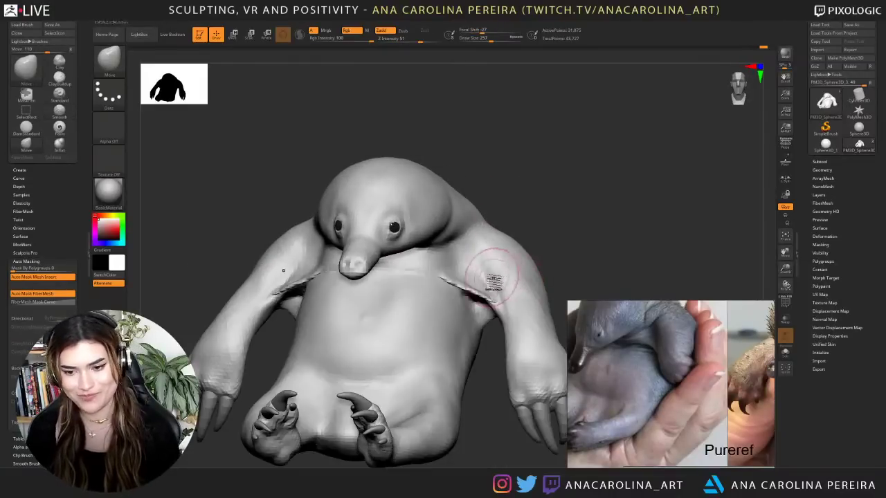
left_click_drag(520, 227, 528, 229, "shift")
left_click_drag(479, 289, 464, 278)
left_click_drag(527, 216, 508, 207)
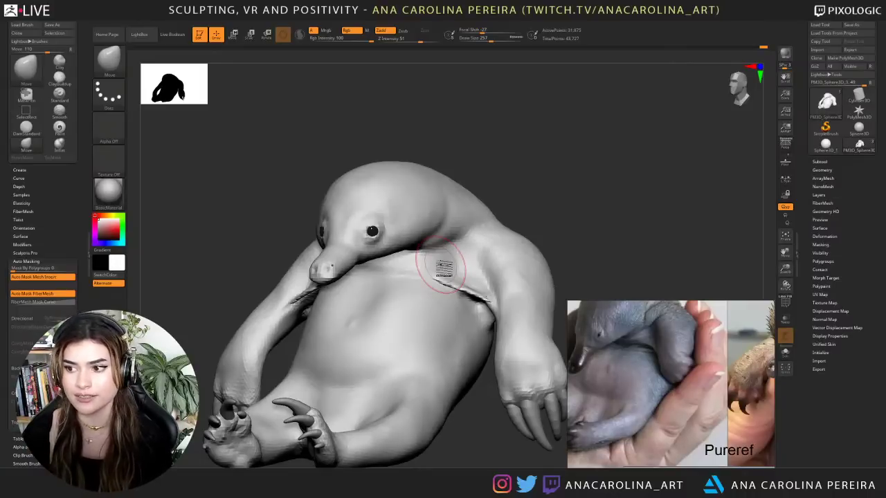
- Adjust the front of the shoulder beside the chest with the Move brush at draw size 257
mouse_move(541, 117)
left_mouse_down()
mouse_move(584, 193)
mouse_move(605, 194)
left_mouse_up()
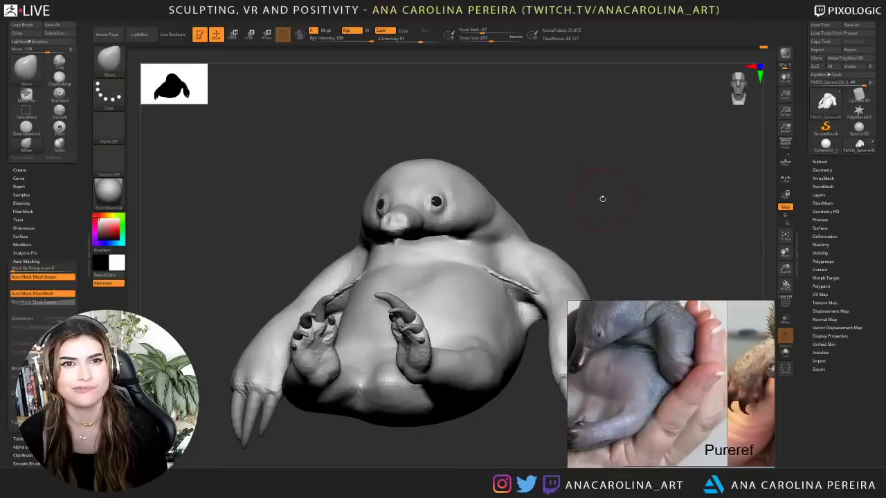
mouse_move(572, 202)
left_mouse_down()
mouse_move(588, 208)
mouse_move(572, 209)
left_mouse_up()
mouse_move(551, 247)
left_mouse_down("shift")
mouse_move(564, 254)
mouse_move(567, 238)
left_mouse_up("shift")
mouse_move(492, 235)
left_mouse_down()
mouse_move(503, 247)
mouse_move(507, 228)
left_mouse_up()
key("b")
key("Escape")
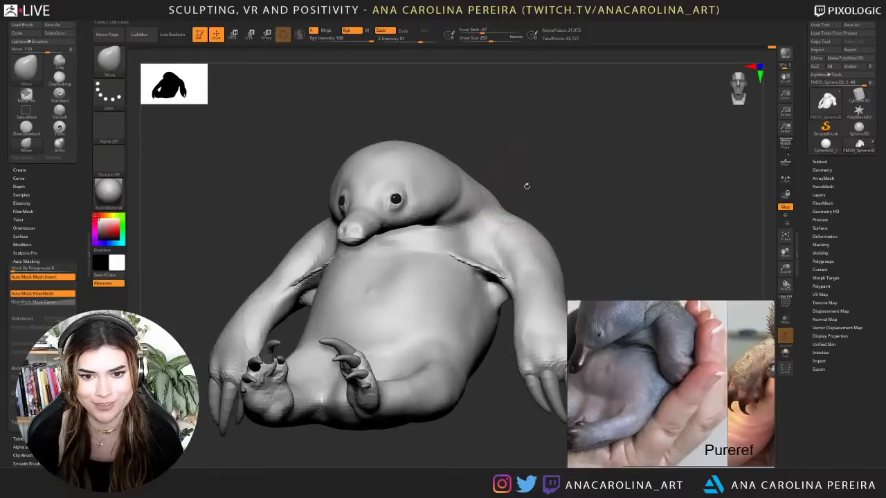
- Carve the crease between the chest and the shoulder with the DamStandard brush and undo the last change
left_click_drag(526, 185, 490, 227)
key("s")
key("b")
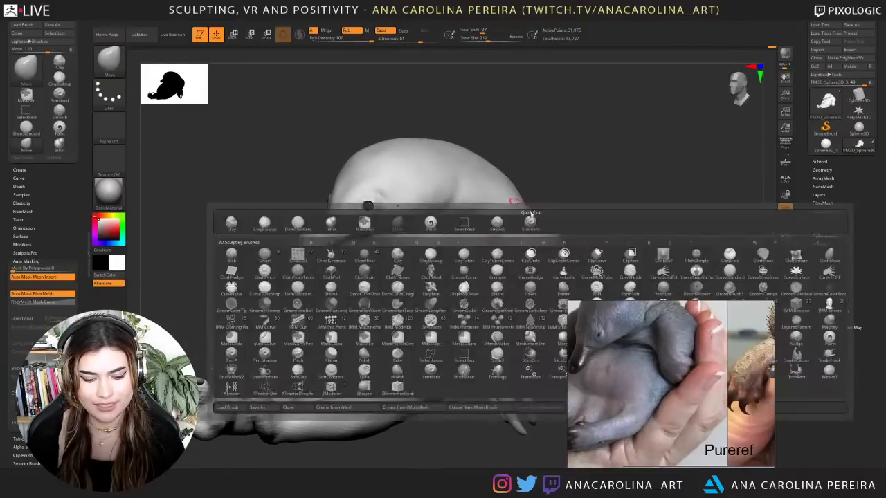
key("d")
key("s")
mouse_move(530, 187)
left_mouse_down()
mouse_move(561, 182)
mouse_move(507, 213)
left_mouse_up()
key("s")
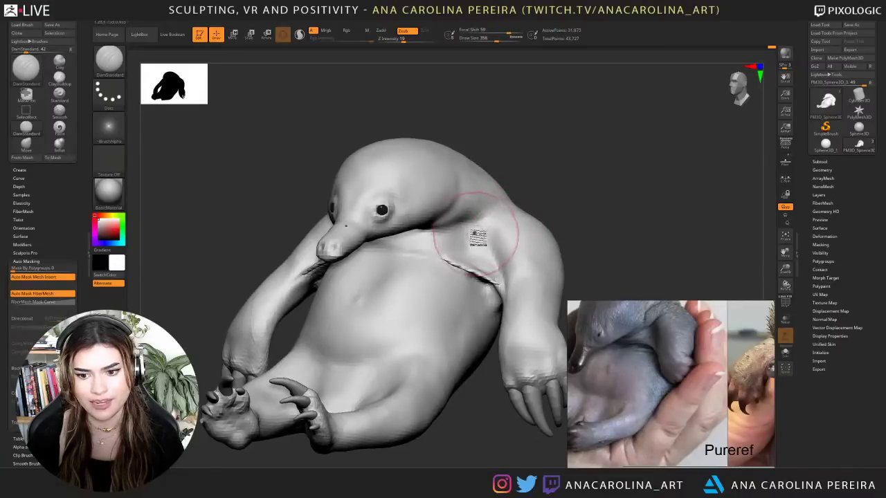
left_click_drag(478, 237, 495, 251)
left_click_drag(534, 206, 529, 207)
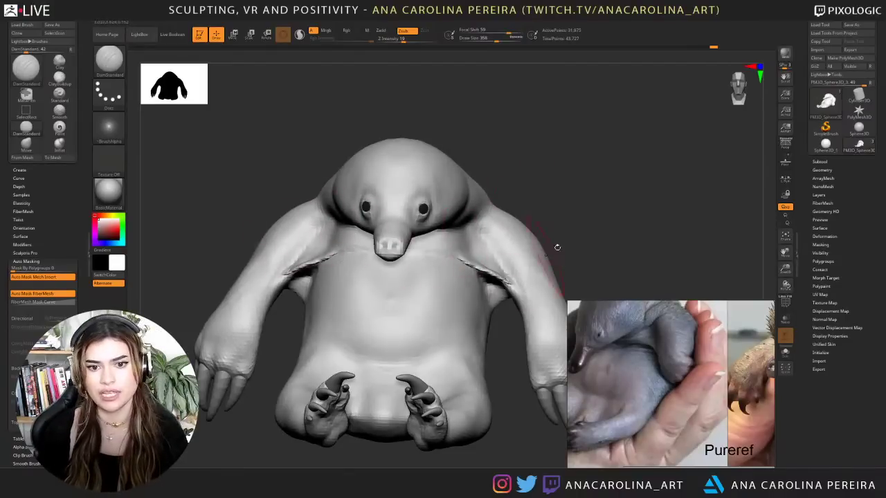
mouse_move(557, 247)
left_mouse_down()
mouse_move(592, 174)
mouse_move(563, 188)
left_mouse_up()
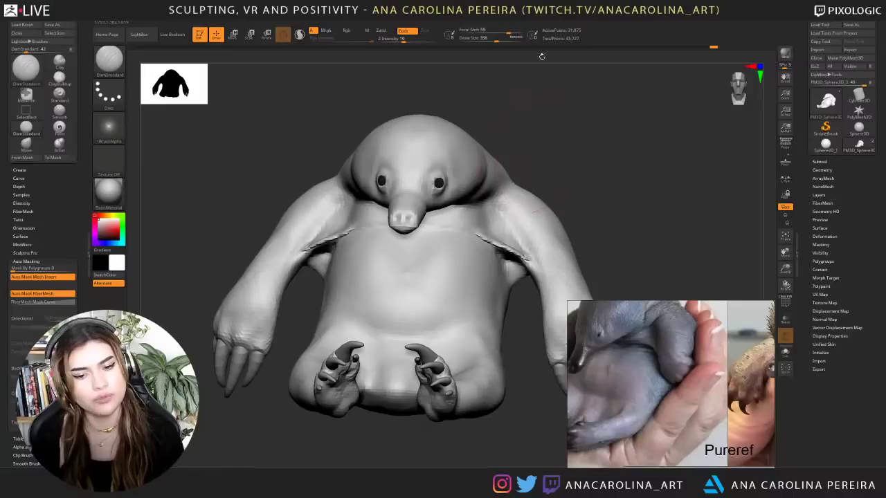
left_click_drag(569, 127, 564, 204)
key("ctrl+z")
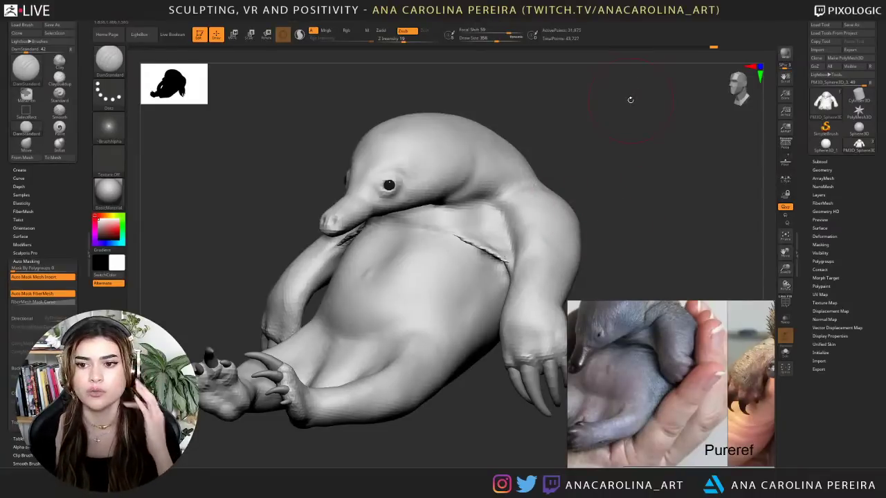
- Adjust the inner upper arm at the armpit with the Move brush at draw size 217 and smooth the area
mouse_move(611, 174)
left_mouse_down()
mouse_move(628, 180)
mouse_move(624, 169)
left_mouse_up()
key("b")
key("m")
key("v")
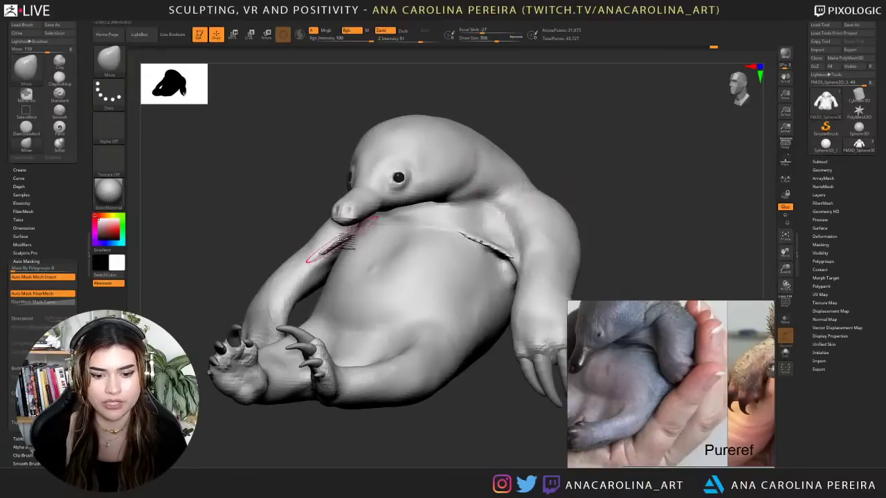
key("b")
key("m")
key("v")
key("space")
mouse_move(348, 237)
left_mouse_down()
mouse_move(339, 237)
mouse_move(342, 247)
left_mouse_up()
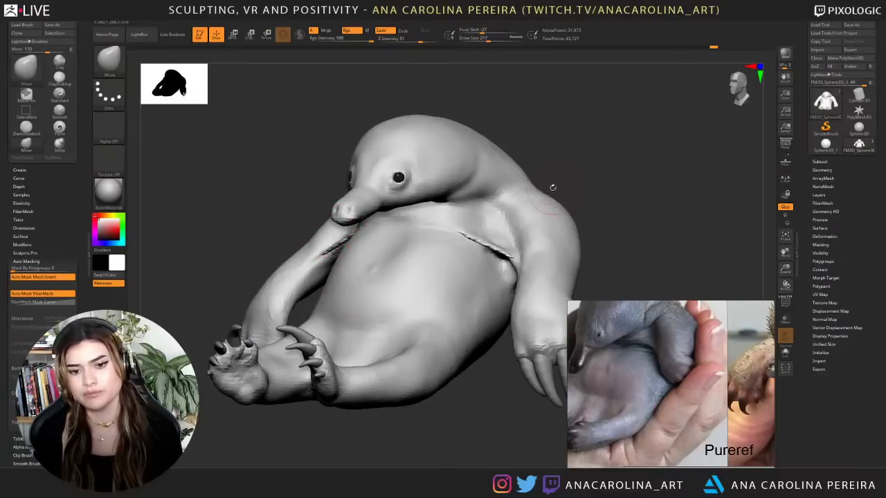
mouse_move(617, 170)
left_mouse_down()
mouse_move(587, 177)
mouse_move(544, 209)
left_mouse_up()
mouse_move(515, 267)
left_mouse_down("shift")
mouse_move(548, 241)
mouse_move(541, 246)
left_mouse_up("shift")
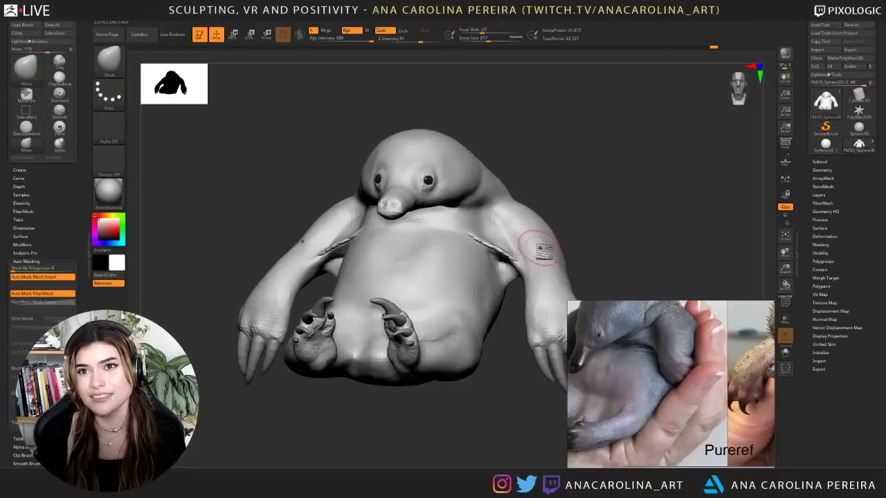
mouse_move(577, 200)
left_mouse_down()
mouse_move(566, 214)
mouse_move(589, 175)
mouse_move(619, 196)
mouse_move(602, 196)
mouse_move(604, 169)
mouse_move(527, 216)
mouse_move(562, 199)
left_mouse_up()
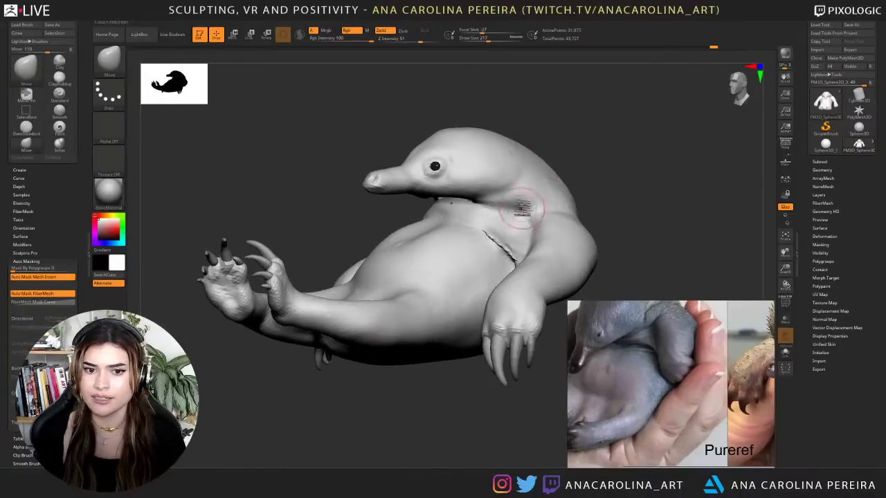
- Examine the reference photos for the arm folds, belly and head of the baby echidna
left_click_drag(483, 409, 498, 449)
scroll(626, 437, "down", 4)
scroll(625, 436, "up", 1)
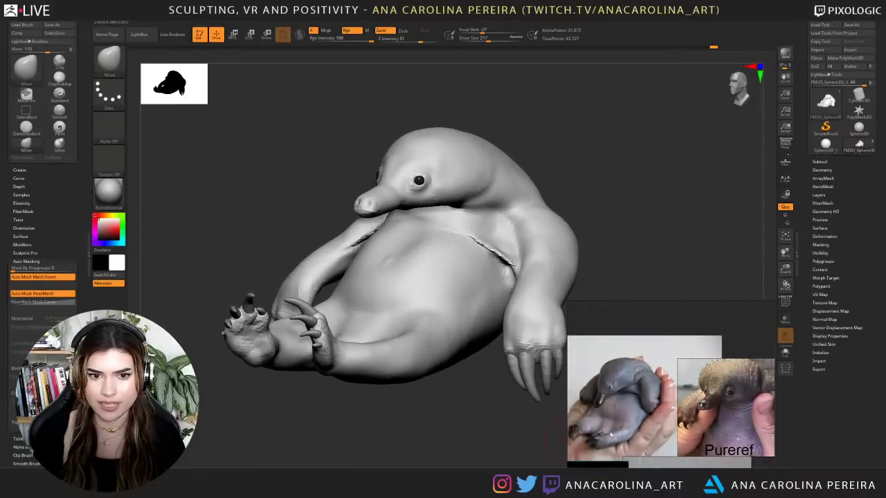
scroll(623, 433, "up", 3)
mouse_move(622, 431)
right_mouse_down()
mouse_move(653, 441)
mouse_move(626, 450)
mouse_move(629, 434)
right_mouse_up()
scroll(652, 441, "down", 3)
right_click_drag(702, 420, 698, 430)
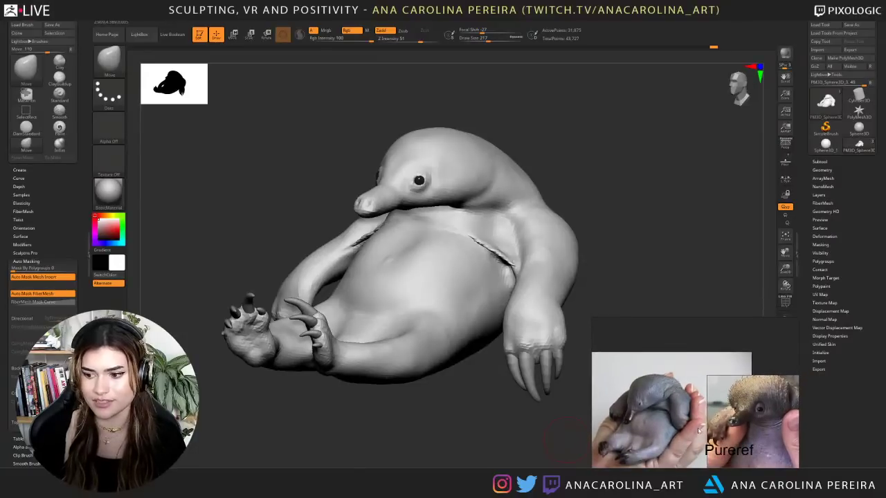
scroll(756, 409, "up", 2)
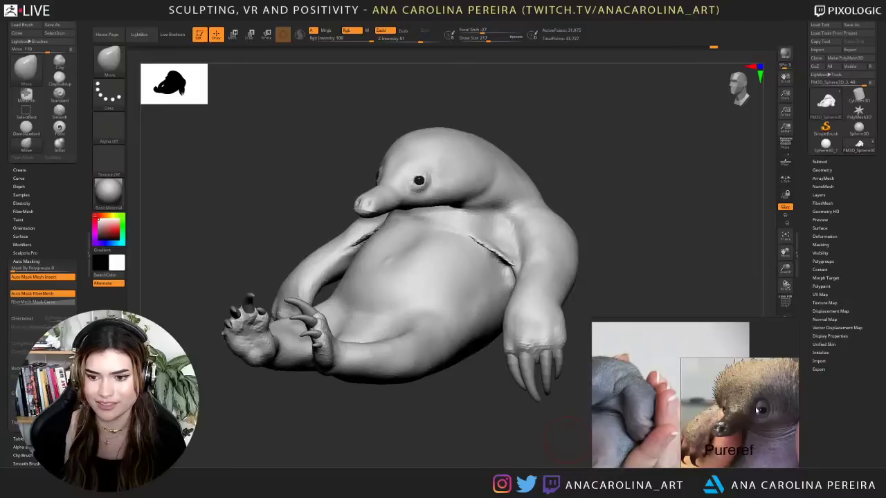
- Try to remesh the body with DynaMesh at resolution 120 and smooth the jagged armpit crease
left_click_drag(637, 125, 743, 234)
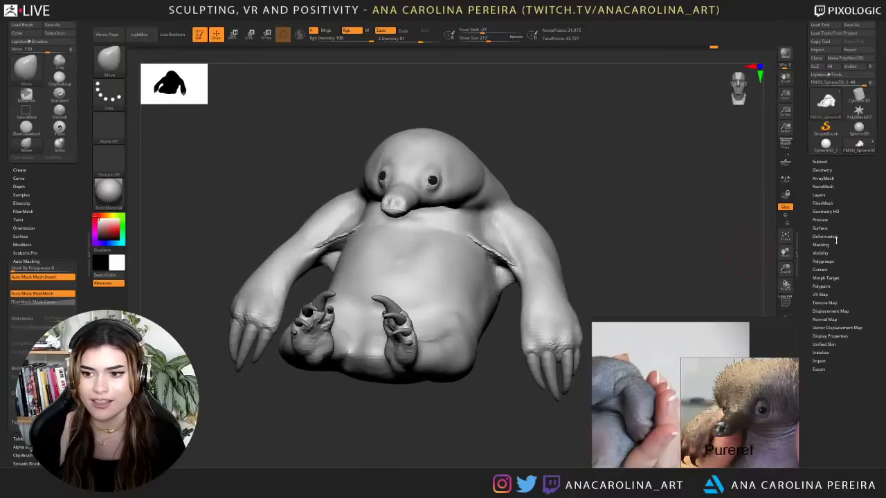
left_click(822, 170)
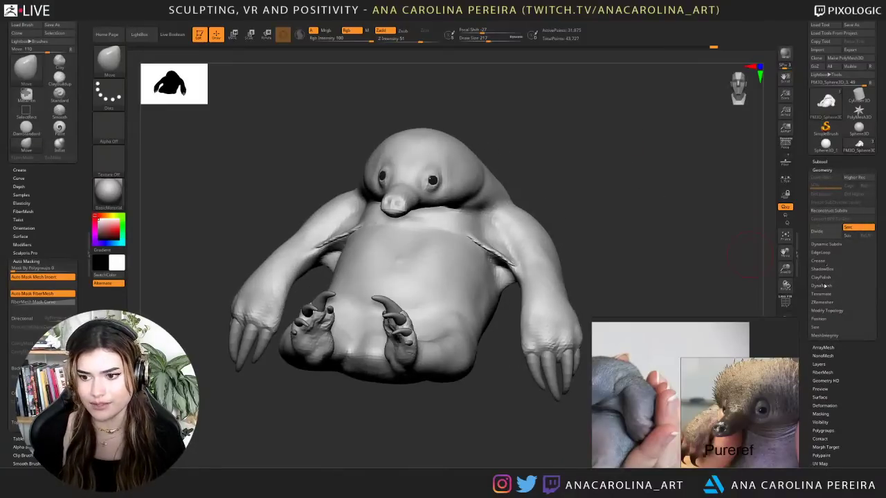
left_click(826, 284)
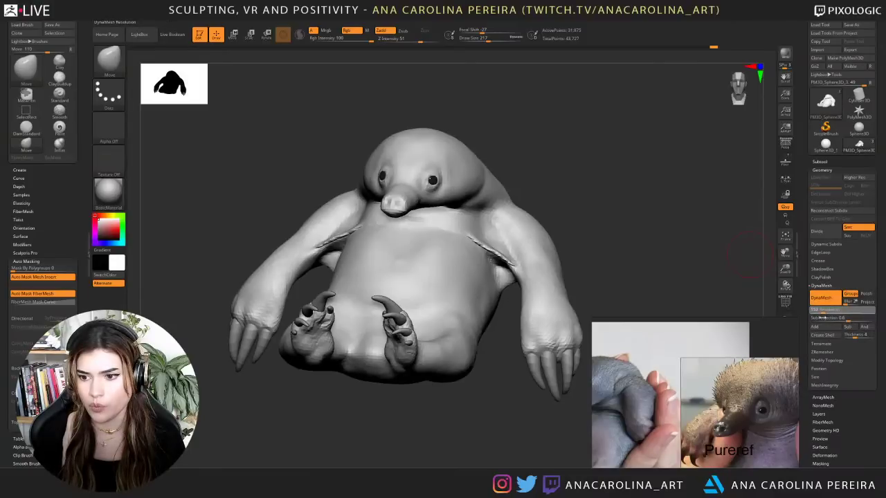
key("Return")
mouse_move(700, 232)
left_mouse_down("ctrl")
mouse_move(736, 272)
mouse_move(696, 291)
left_mouse_up("ctrl")
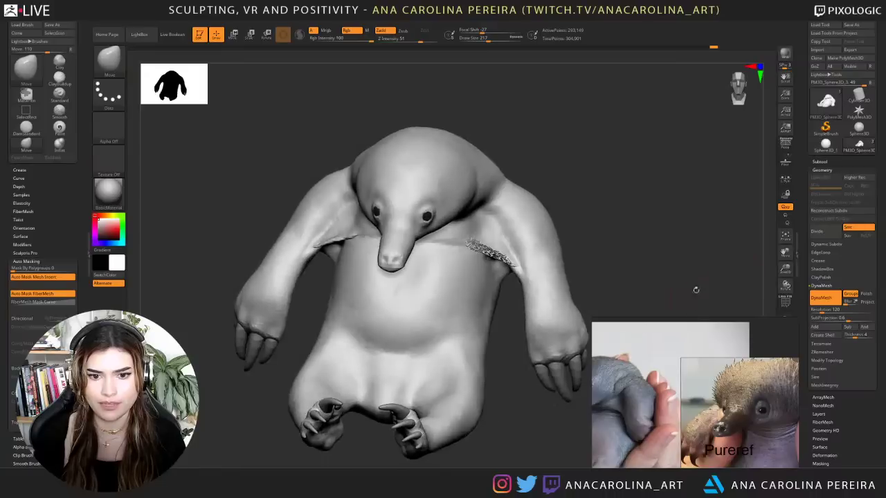
left_click_drag(491, 239, 496, 254, "shift")
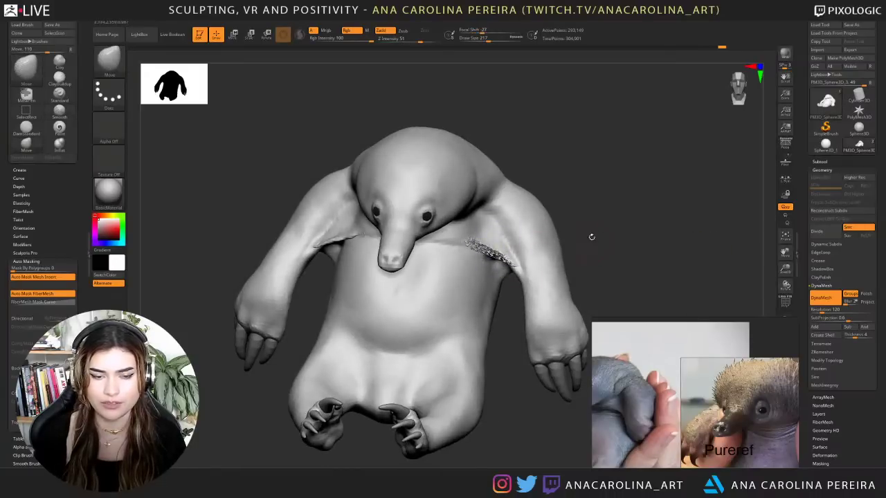
mouse_move(591, 237)
left_mouse_down()
mouse_move(599, 208)
mouse_move(583, 234)
mouse_move(607, 230)
mouse_move(620, 216)
mouse_move(601, 212)
left_mouse_up()
key("ctrl+z")
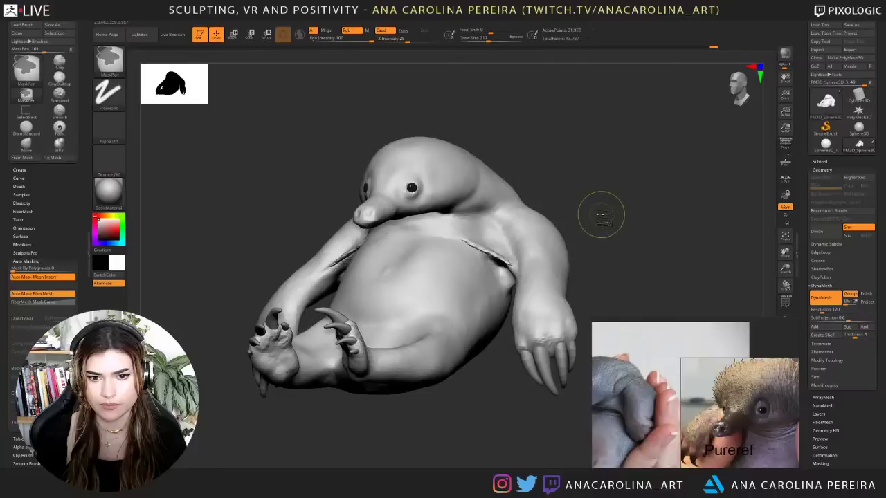
- Display the polygroup wireframe and hide the body polygroup to isolate the armpit faces, eyes and claws
left_click(784, 305)
left_click(784, 302)
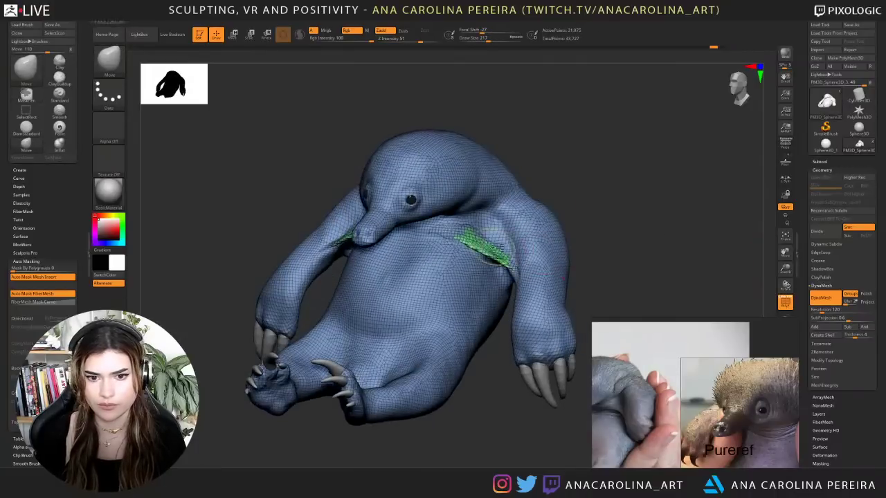
left_click(497, 253, "ctrl+shift")
left_click_drag(551, 171, 432, 343, "ctrl")
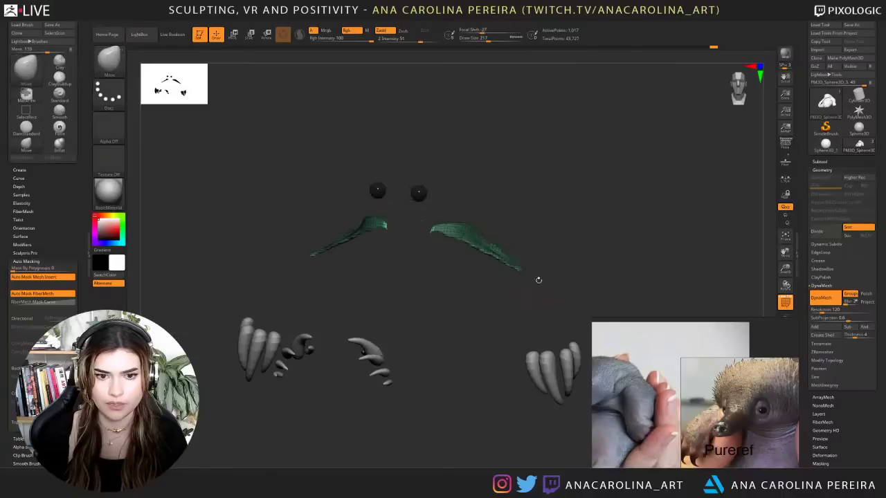
- Mask everything except the green armpit polygroup and move those armpit faces up, clear of the body
left_click_drag(638, 134, 206, 352, "ctrl")
left_click(569, 230, "ctrl+shift")
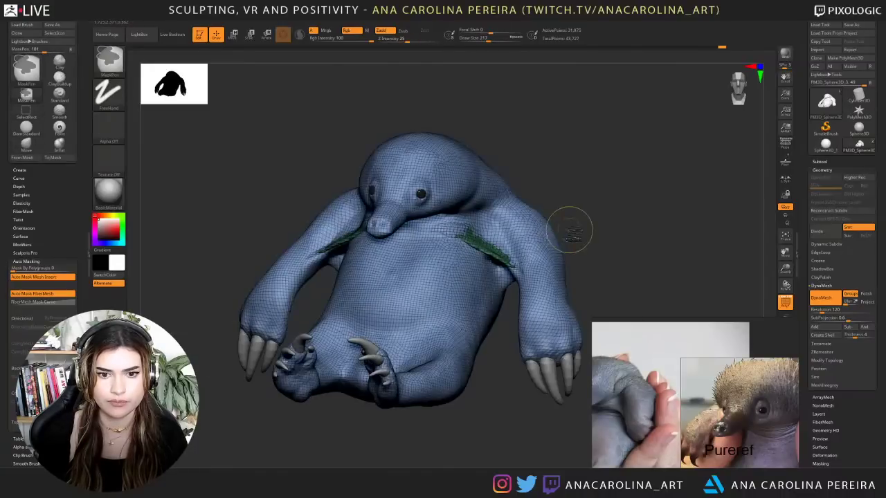
left_click_drag(595, 209, 598, 199)
left_click(598, 199, "ctrl")
key("w")
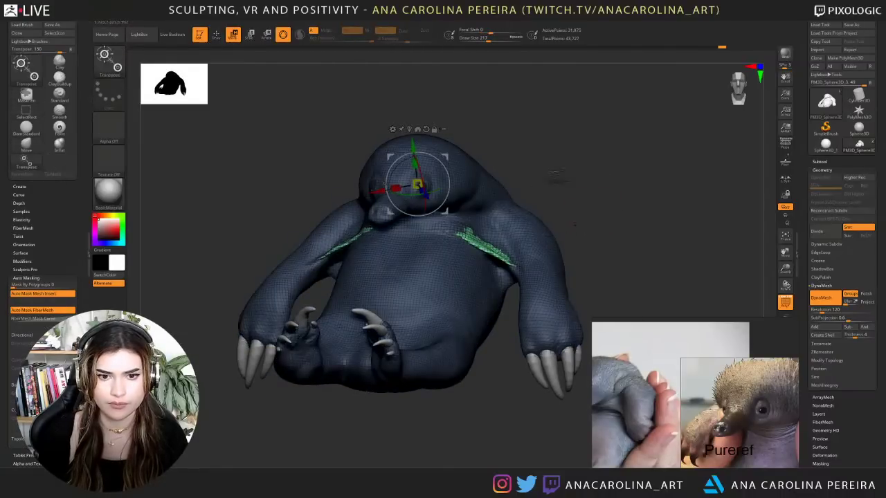
left_click_drag(556, 172, 543, 141, "alt")
left_click_drag(447, 211, 463, 28)
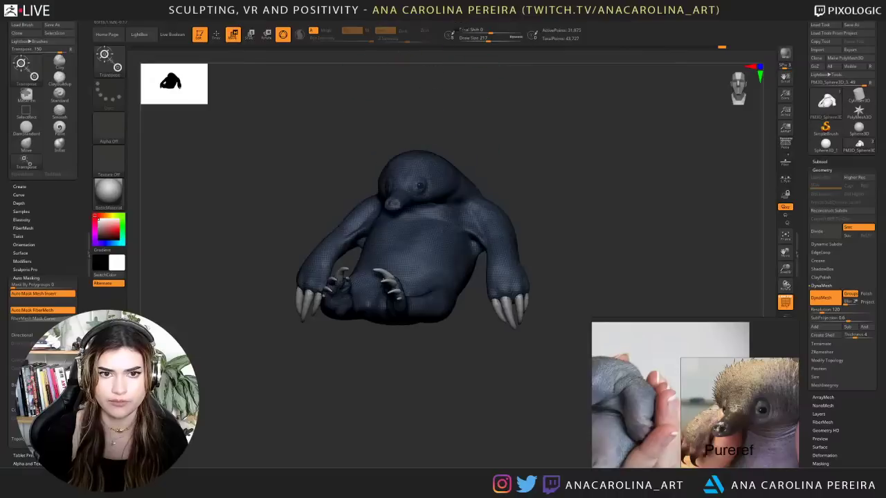
- Remesh the body with DynaMesh at resolution 120 and turn off the polygroup wireframe display
left_click_drag(551, 131, 577, 223, "alt")
left_click(819, 299)
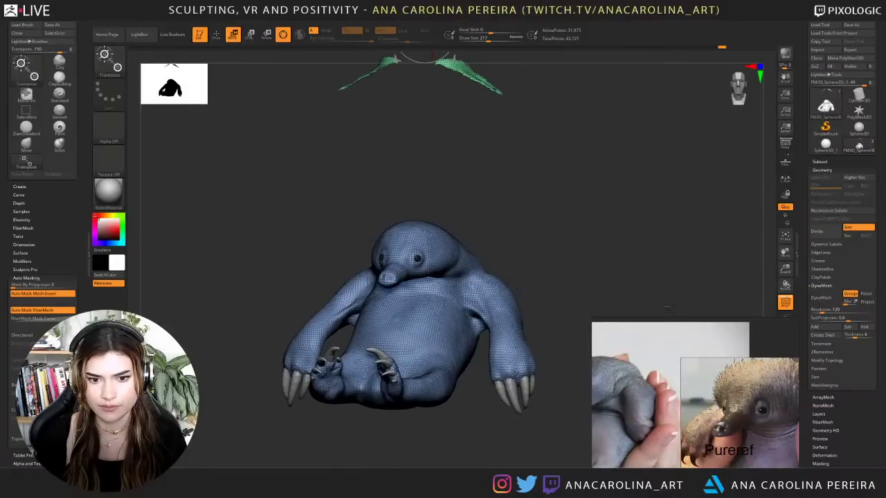
key("ctrl+z")
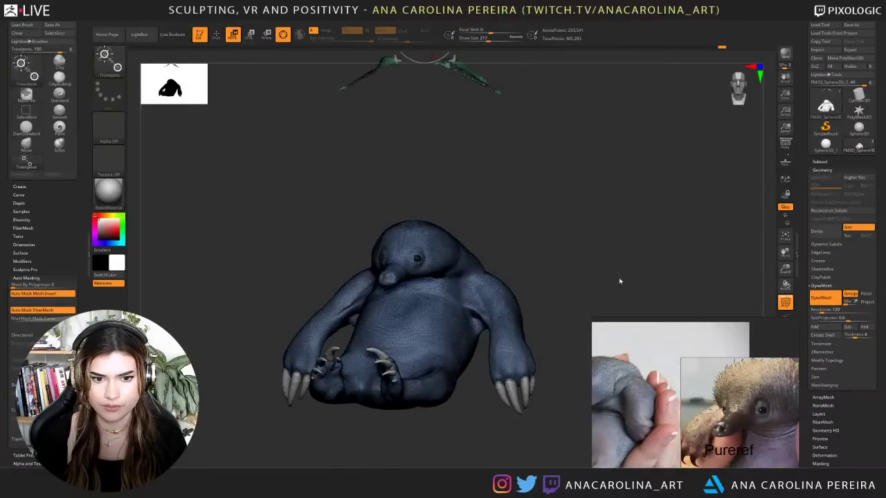
left_click_drag(618, 281, 631, 314, "alt")
left_click(780, 305)
- Select the ClayBuildup brush and smooth the upper chest and armpit crease of the remeshed body
mouse_move(615, 280)
left_mouse_down("alt")
mouse_move(618, 181)
mouse_move(635, 202)
mouse_move(624, 208)
mouse_move(575, 194)
left_mouse_up("alt")
key("space")
key("b")
key("c")
key("b")
mouse_move(485, 199)
left_mouse_down("shift")
mouse_move(485, 220)
mouse_move(489, 194)
left_mouse_up("shift")
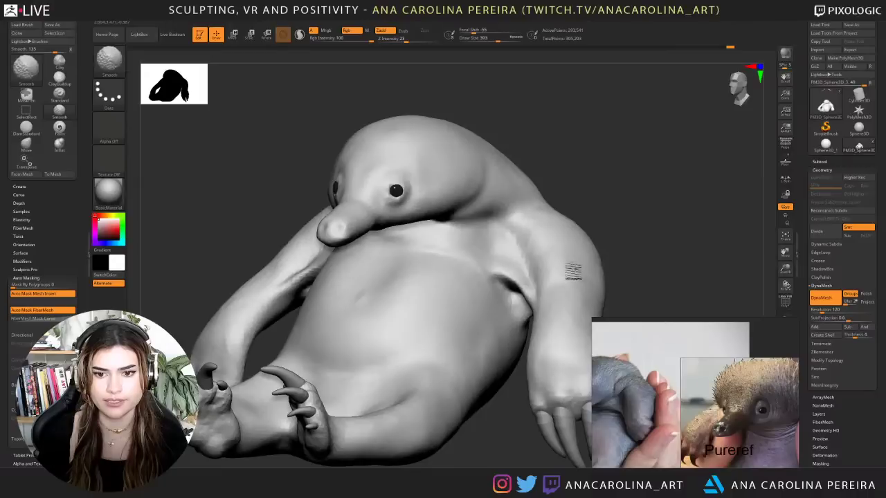
left_click_drag(516, 287, 540, 305, "shift")
mouse_move(626, 294)
left_mouse_down()
mouse_move(603, 279)
mouse_move(603, 269)
left_mouse_up()
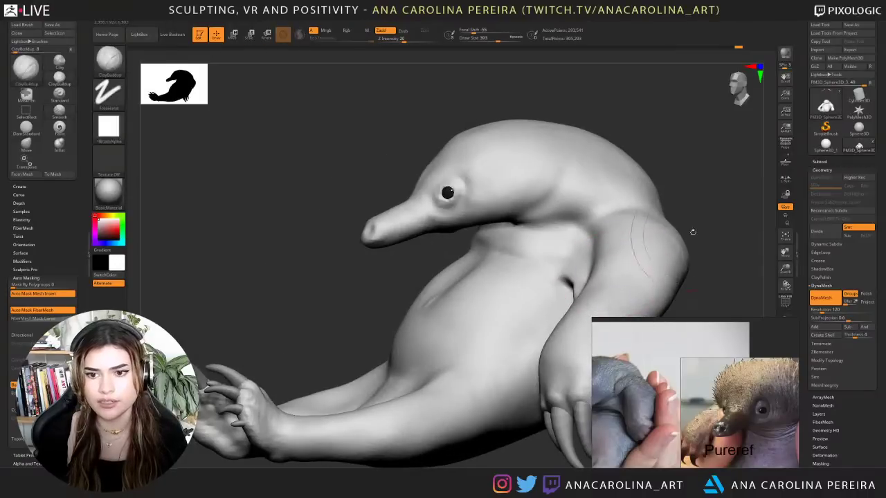
left_click_drag(692, 231, 644, 239)
left_click_drag(415, 262, 338, 282)
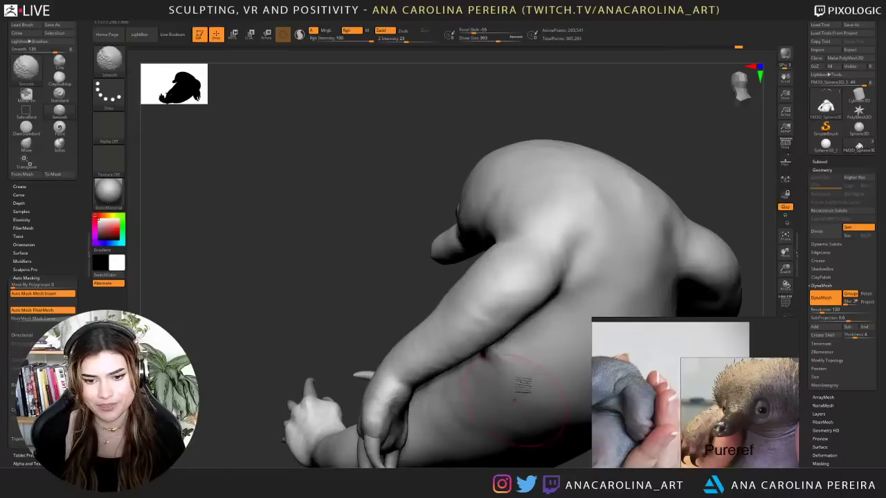
- Raise the brush draw size to 500 and the smoothing intensity to 54, and smooth the flank behind the arm
key("space")
left_click(553, 305)
left_click(551, 324, "shift")
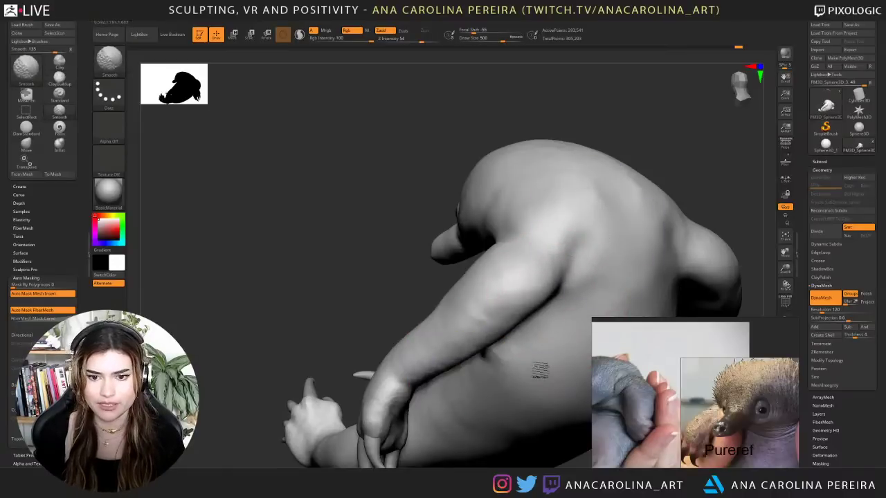
left_click_drag(381, 281, 355, 228)
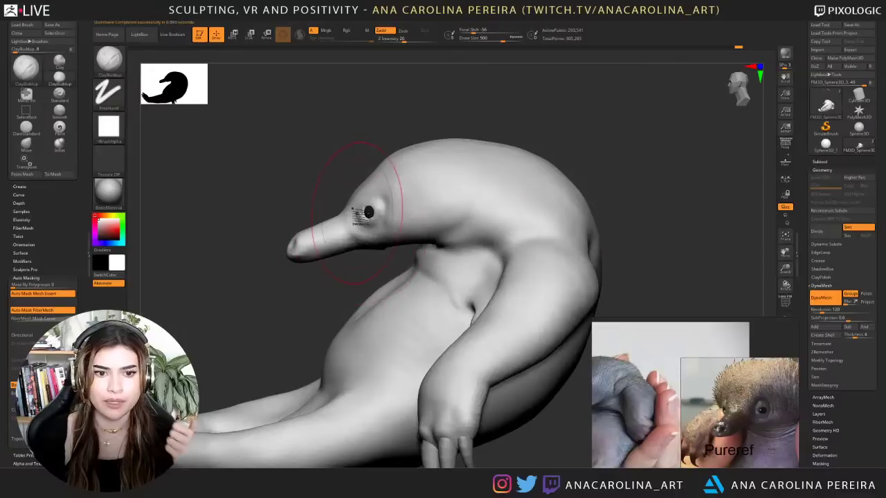
left_click_drag(601, 153, 668, 146)
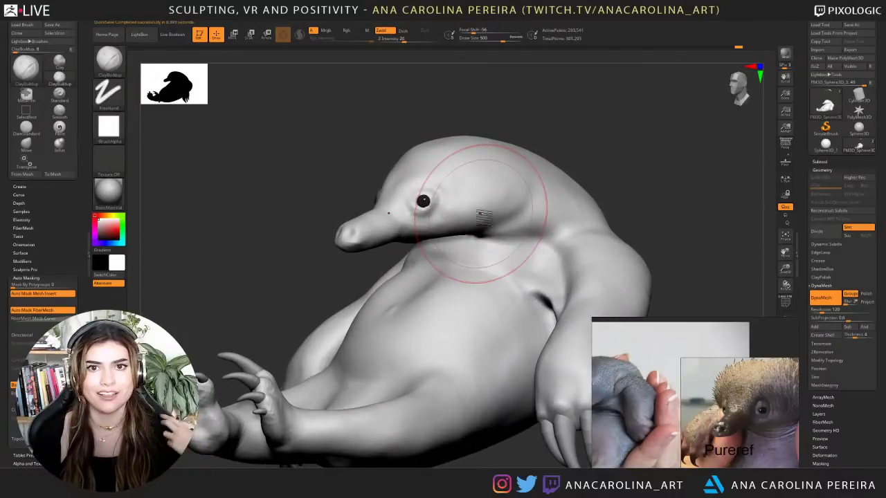
- Smooth the lower belly, hips and legs with the large Smooth brush
key("shift")
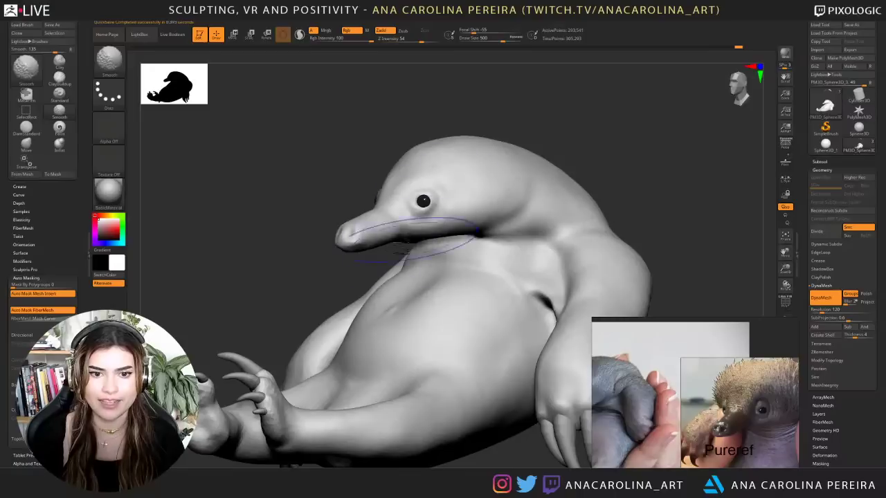
left_click_drag(351, 265, 415, 268)
key("shift")
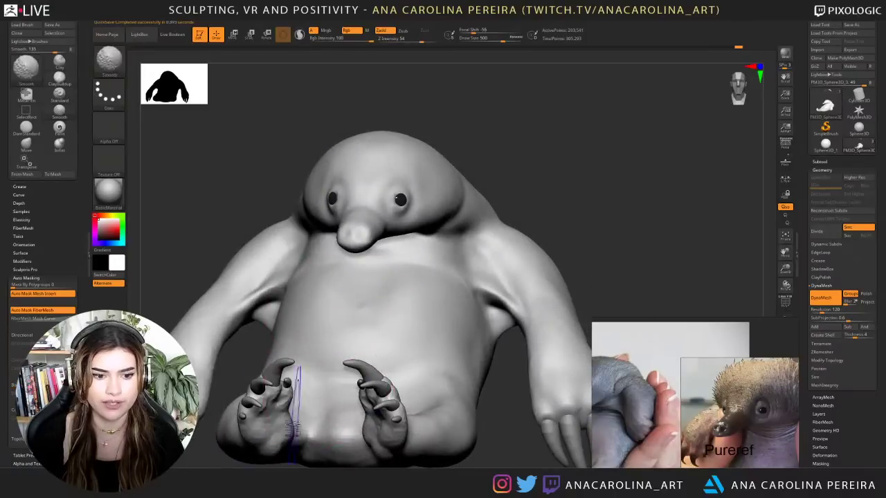
left_click_drag(437, 419, 465, 440, "shift")
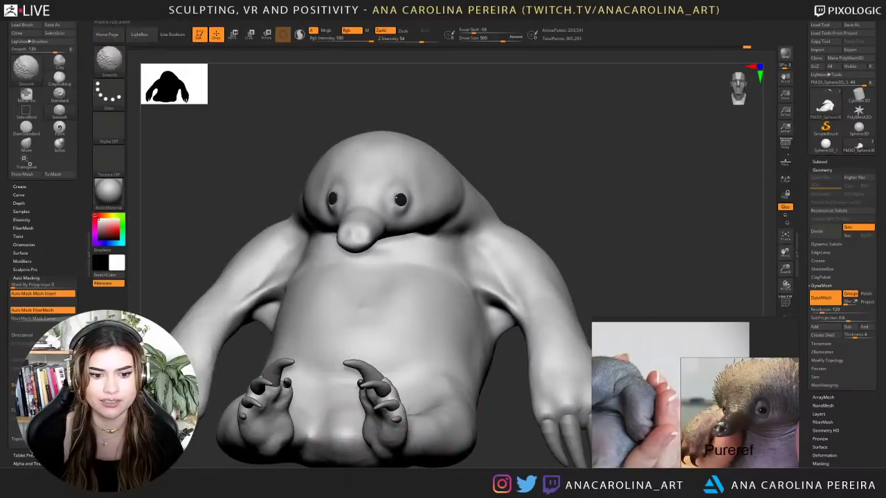
left_click_drag(489, 411, 516, 398)
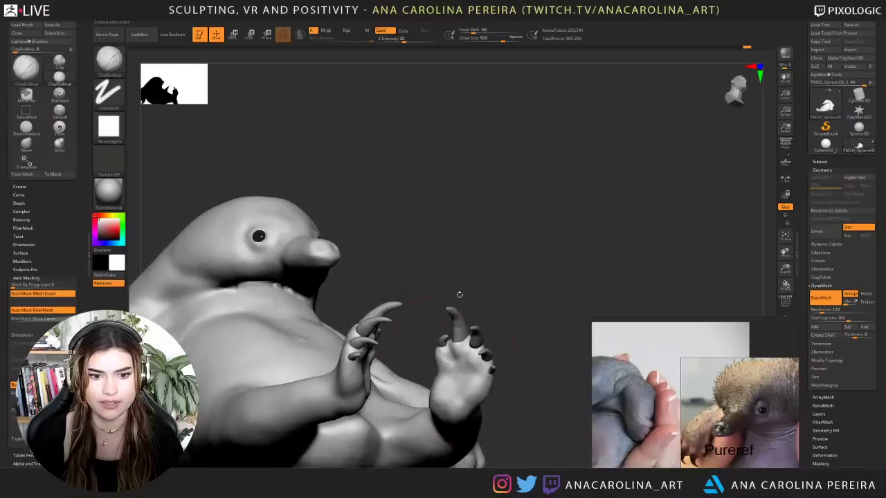
left_click_drag(459, 295, 569, 210, "alt")
key("shift")
left_click_drag(290, 419, 242, 408)
left_click_drag(238, 295, 269, 350, "shift")
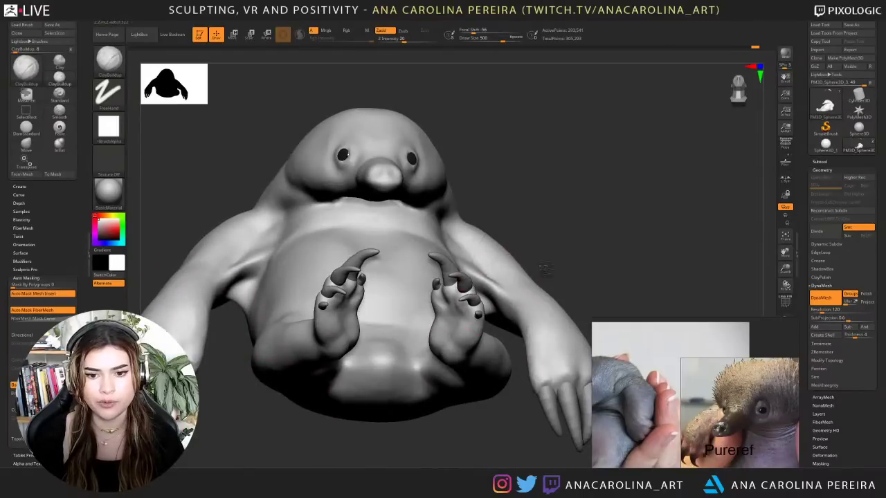
- Smooth the outer hip, the back of the leg and the side of the torso
left_click_drag(548, 267, 510, 266)
left_click_drag(506, 320, 510, 331, "shift")
left_click_drag(555, 269, 553, 181)
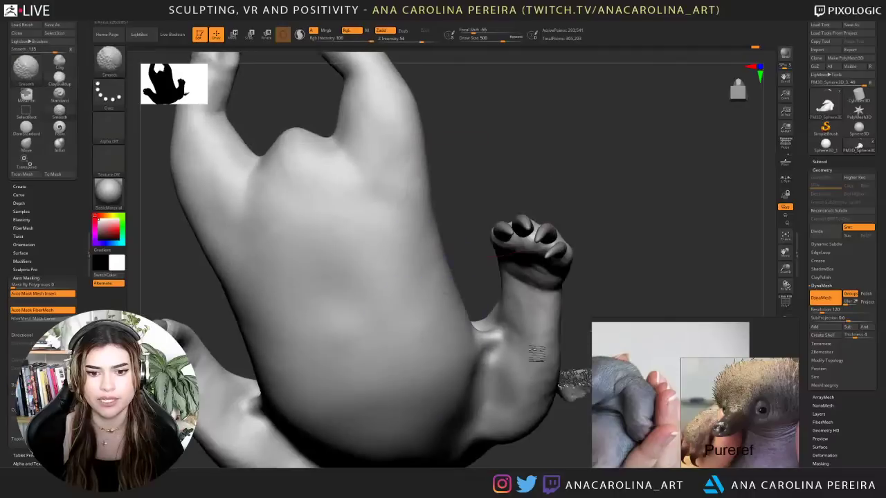
mouse_move(454, 148)
left_mouse_down()
mouse_move(452, 193)
mouse_move(577, 378)
mouse_move(554, 332)
mouse_move(552, 396)
left_mouse_up()
key("f")
- Smooth the top and side of the head and down over the belly
mouse_move(577, 219)
left_mouse_down()
mouse_move(597, 228)
mouse_move(609, 220)
left_mouse_up()
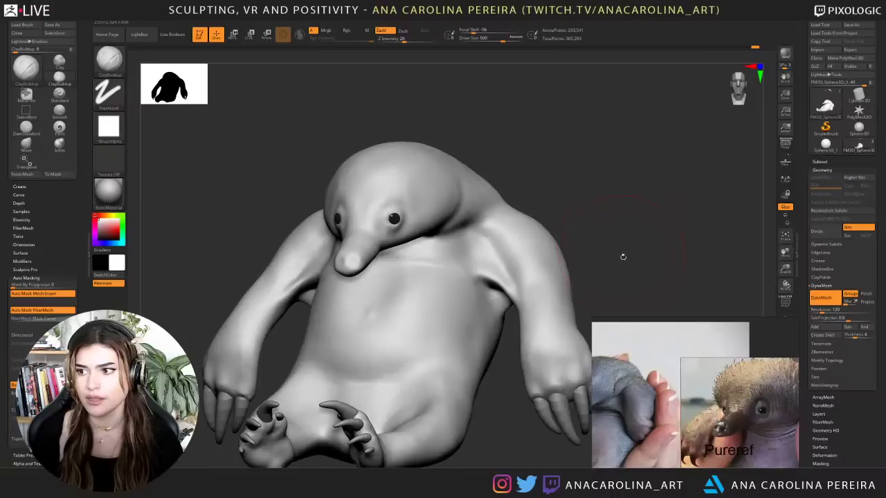
mouse_move(614, 139)
left_mouse_down()
mouse_move(634, 185)
mouse_move(629, 177)
left_mouse_up()
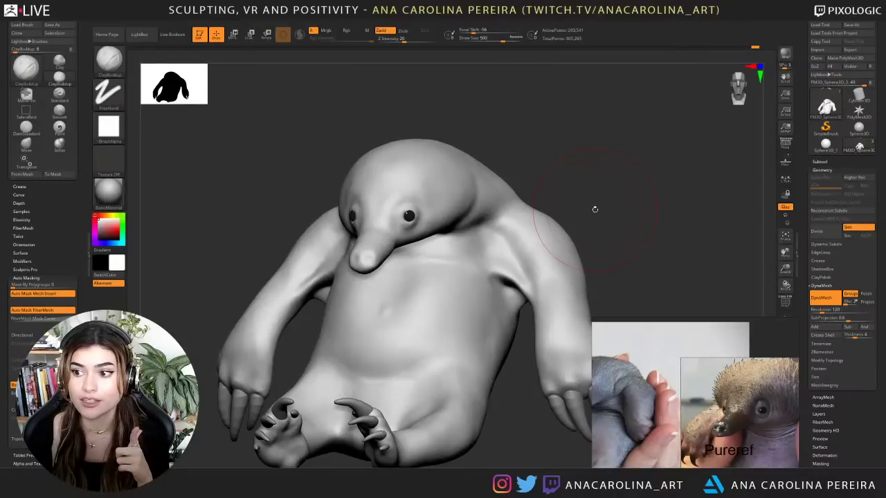
mouse_move(604, 196)
left_mouse_down()
mouse_move(607, 187)
mouse_move(613, 195)
left_mouse_up()
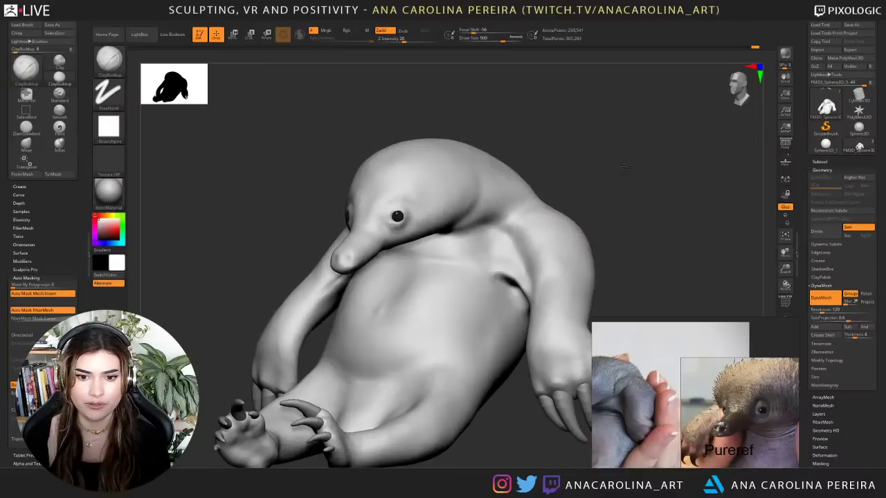
left_click_drag(626, 167, 576, 204)
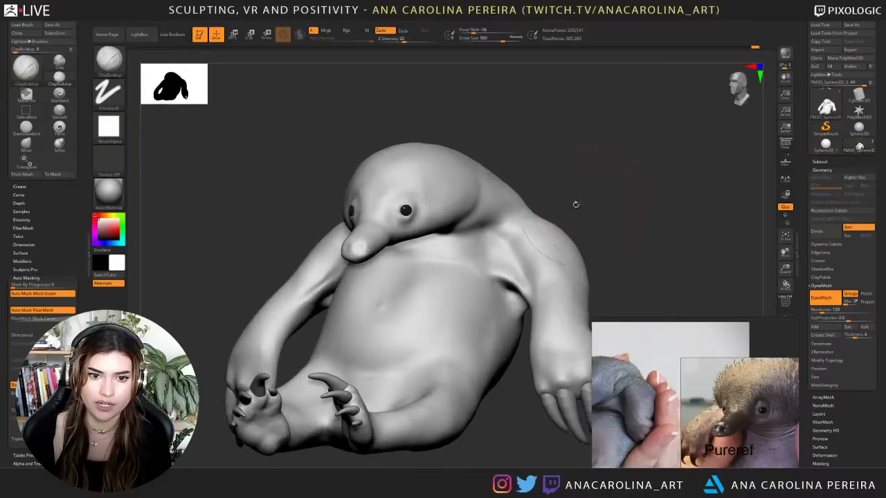
mouse_move(423, 174)
left_mouse_down("shift")
mouse_move(403, 180)
mouse_move(392, 172)
left_mouse_up("shift")
mouse_move(479, 198)
left_mouse_down("shift")
mouse_move(433, 290)
mouse_move(381, 354)
left_mouse_up("shift")
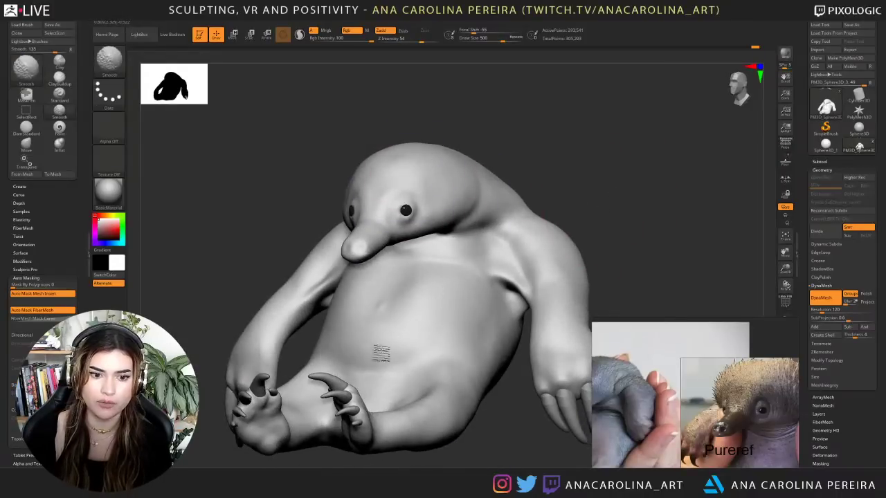
left_click_drag(410, 465, 385, 450)
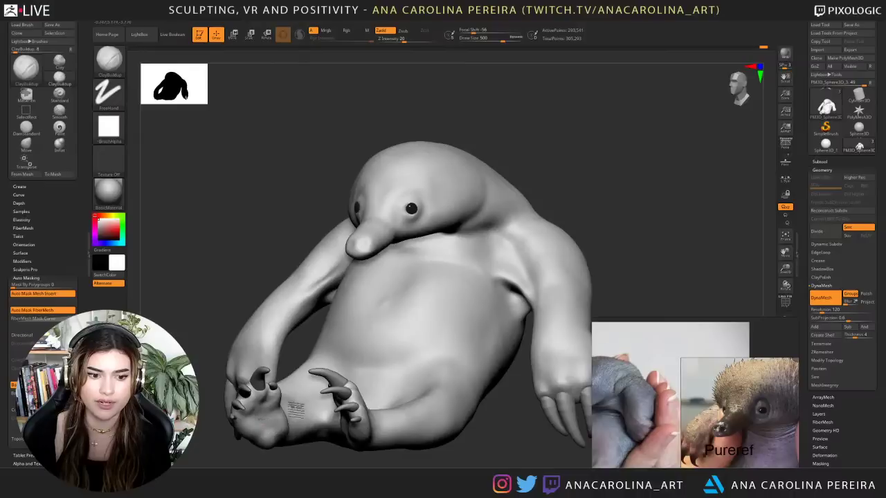
- Smooth the ankle and lower leg from below the body
left_click_drag(332, 459, 334, 372)
left_click_drag(319, 432, 298, 403, "shift")
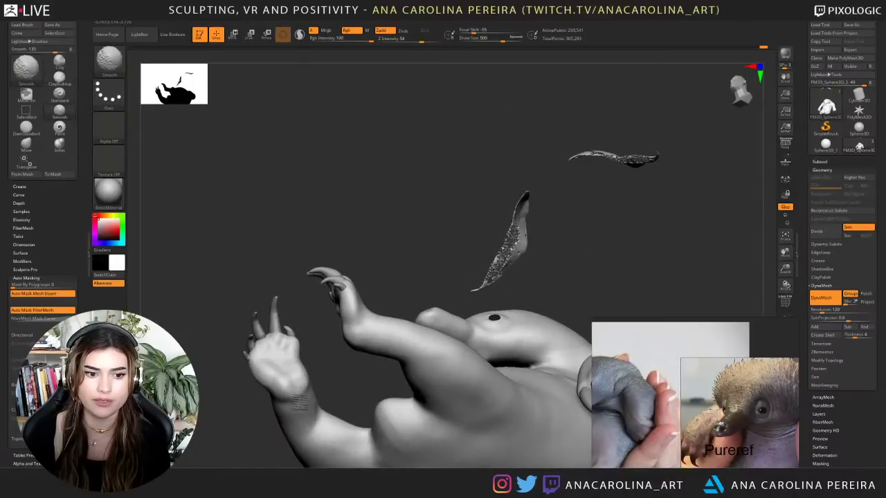
mouse_move(413, 290)
left_mouse_down()
mouse_move(447, 290)
mouse_move(443, 304)
left_mouse_up()
mouse_move(532, 266)
left_mouse_down("shift")
mouse_move(552, 262)
mouse_move(570, 274)
left_mouse_up("shift")
- Smooth the shoulder and upper arm from the outer side
left_click_drag(644, 265, 567, 259)
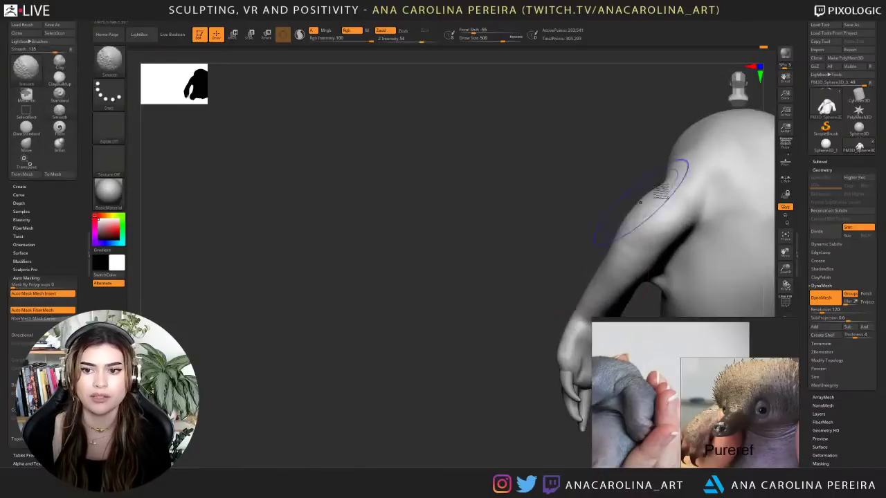
left_click_drag(643, 201, 689, 150, "shift")
left_click_drag(567, 207, 694, 214)
left_click_drag(519, 178, 355, 176, "alt")
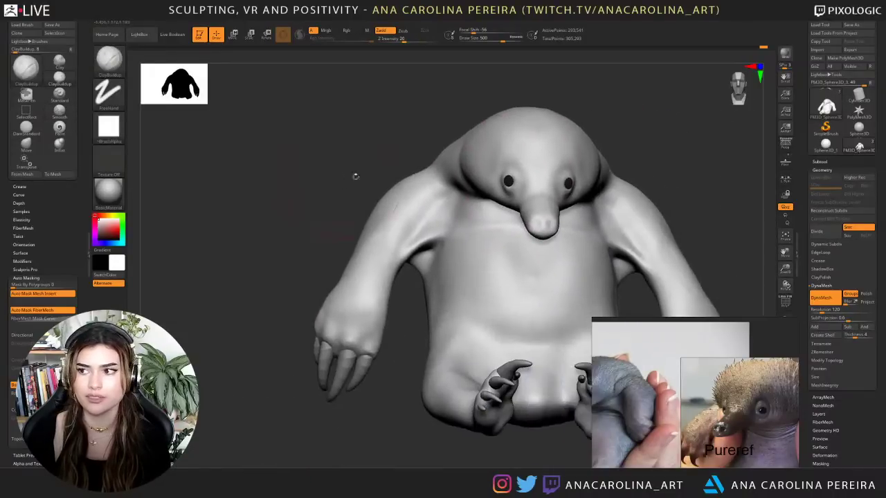
mouse_move(689, 150)
left_mouse_down()
mouse_move(696, 166)
mouse_move(681, 165)
left_mouse_up()
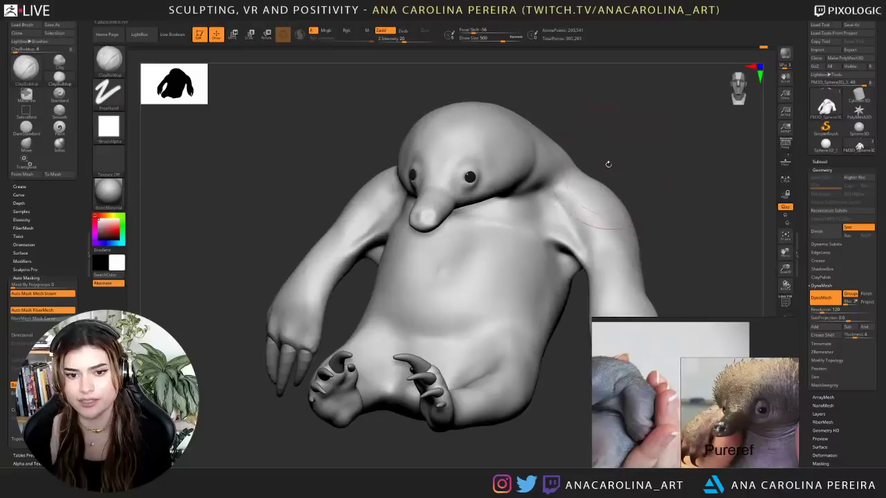
- Switch to the DamStandard brush and set its draw size to 299
key("b")
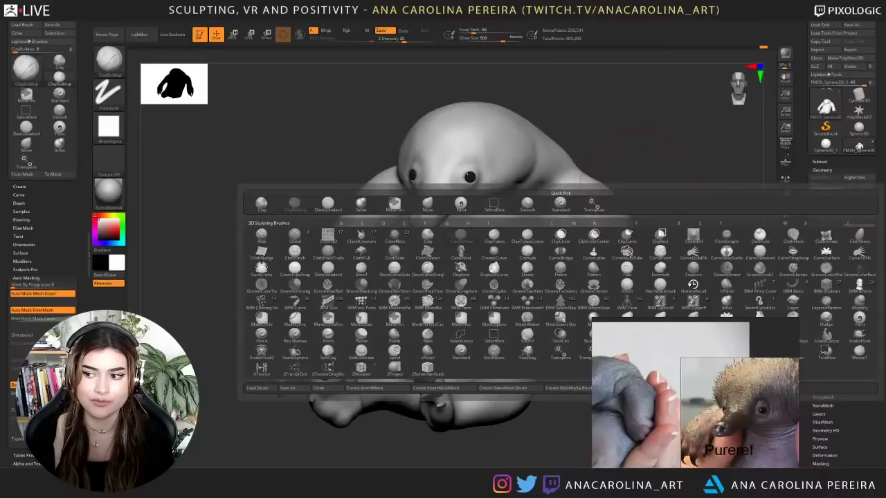
left_click_drag(765, 161, 714, 177)
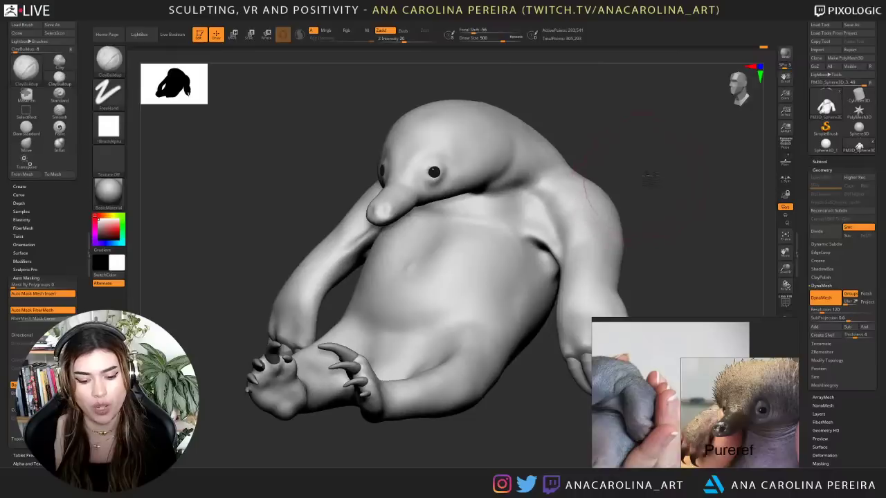
key("b")
mouse_move(635, 185)
left_mouse_down()
mouse_move(648, 174)
mouse_move(623, 193)
left_mouse_up()
key("d")
key("s")
key("space")
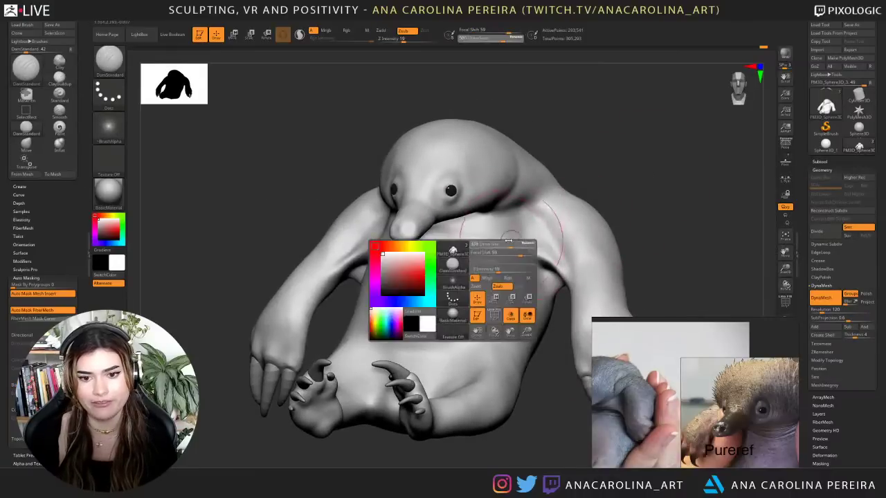
mouse_move(501, 248)
left_mouse_down()
mouse_move(491, 249)
mouse_move(523, 253)
mouse_move(481, 241)
left_mouse_up()
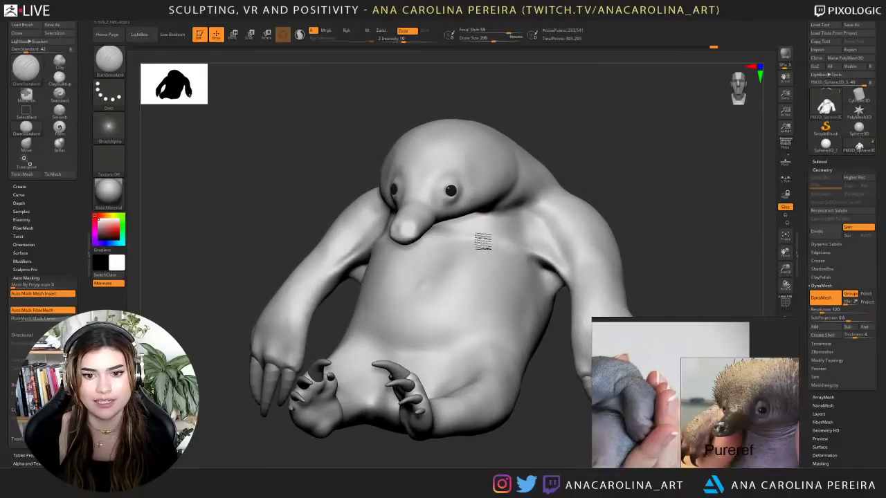
- Try to smooth the armpit crease and undo the last stroke
left_click_drag(543, 255, 563, 278, "shift")
mouse_move(629, 235)
left_mouse_down("shift")
mouse_move(648, 232)
mouse_move(621, 224)
left_mouse_up("shift")
key("ctrl+z")
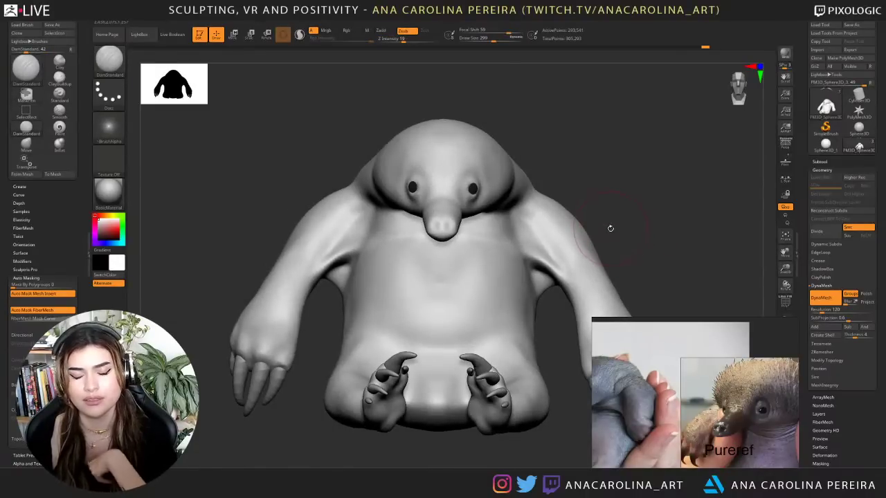
- Examine the reference photos of the baby echidna for the folds of the arms, chest and belly
left_click_drag(617, 221, 613, 218)
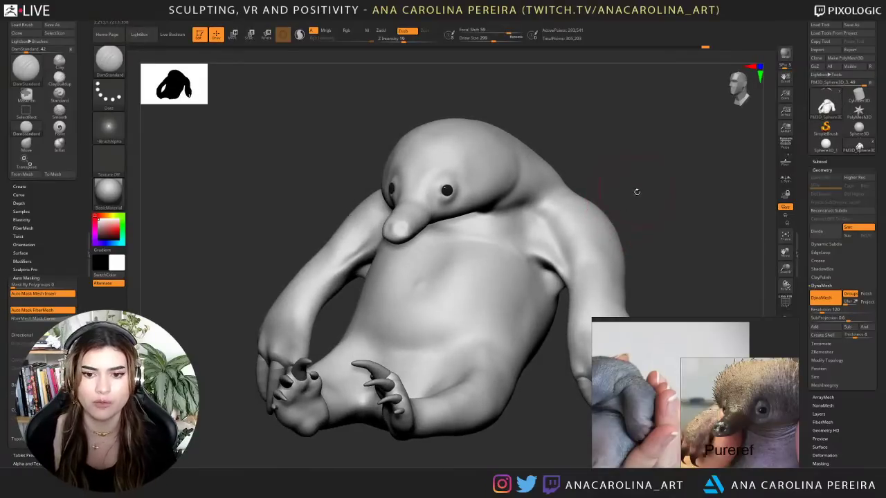
left_click_drag(637, 194, 576, 188, "alt")
mouse_move(613, 227)
left_mouse_down("alt")
mouse_move(608, 216)
mouse_move(602, 247)
mouse_move(611, 255)
left_mouse_up("alt")
scroll(685, 394, "down", 5)
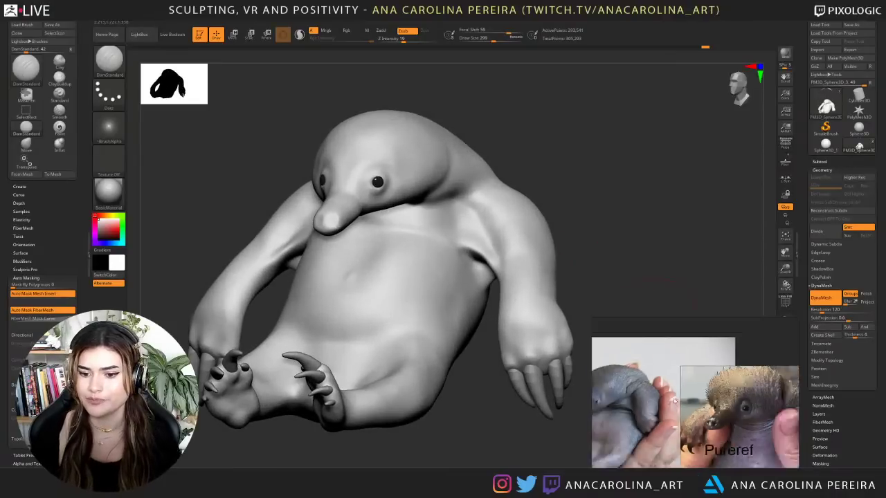
scroll(712, 456, "up", 3)
right_click_drag(722, 476, 733, 462)
scroll(733, 460, "up", 3)
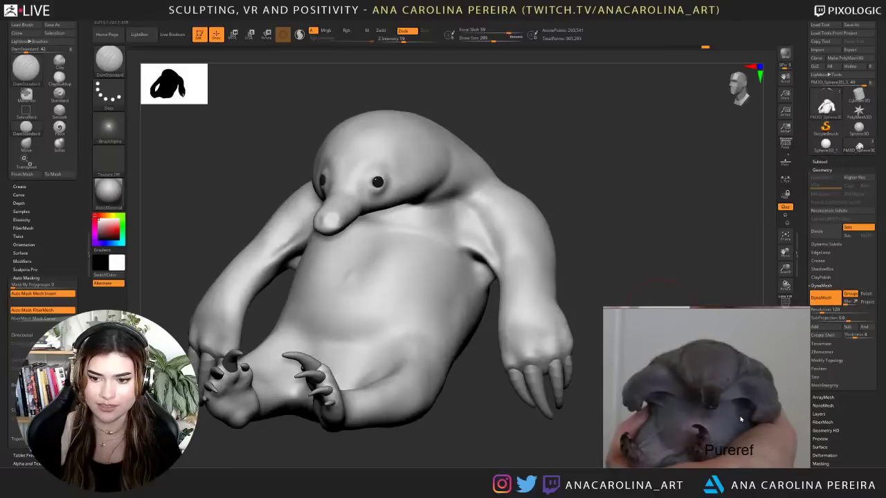
- Smooth the fold between the shoulder and armpit and the top of the head
mouse_move(581, 164)
left_mouse_down()
mouse_move(589, 159)
mouse_move(591, 172)
mouse_move(667, 203)
mouse_move(674, 225)
mouse_move(589, 231)
left_mouse_up()
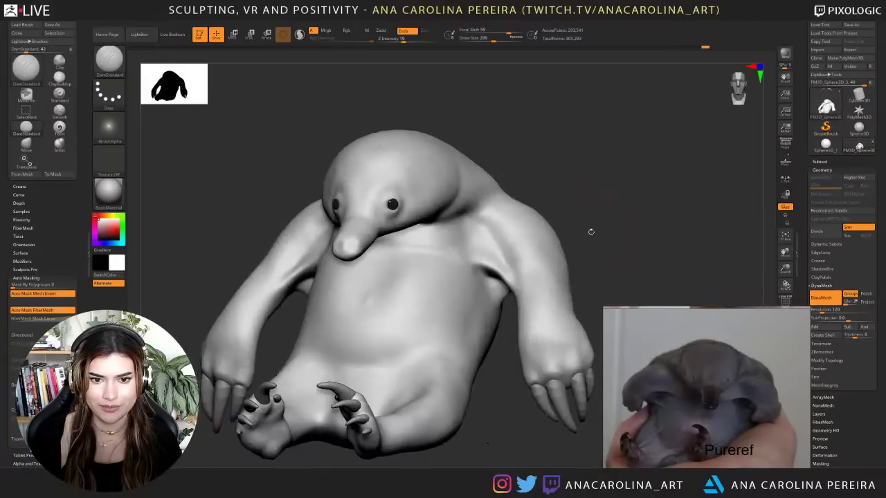
left_click_drag(509, 238, 500, 214, "shift")
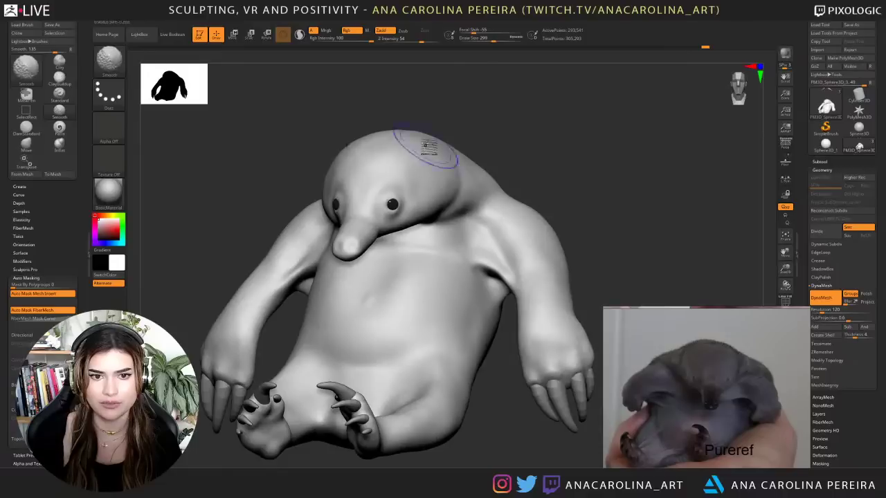
left_click_drag(407, 131, 405, 137, "shift")
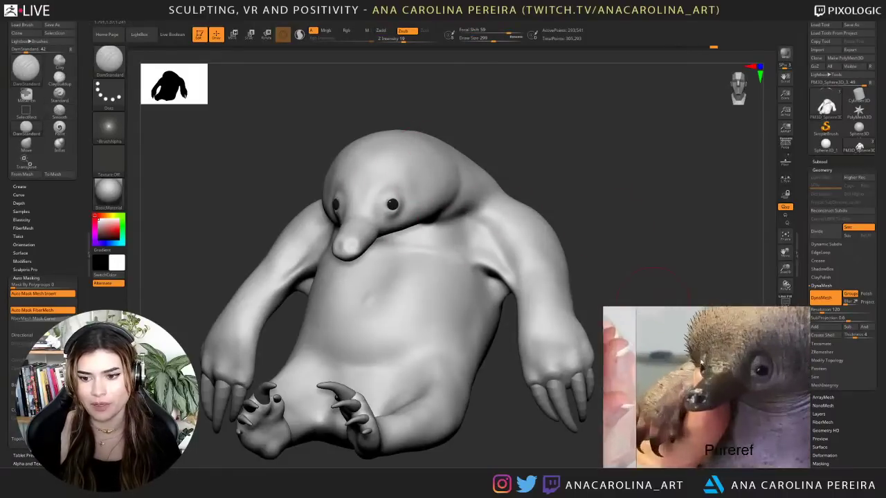
- Carve a crease around the eye socket with the DamStandard brush at draw size 149
mouse_move(583, 131)
left_mouse_down()
mouse_move(579, 124)
mouse_move(593, 123)
left_mouse_up()
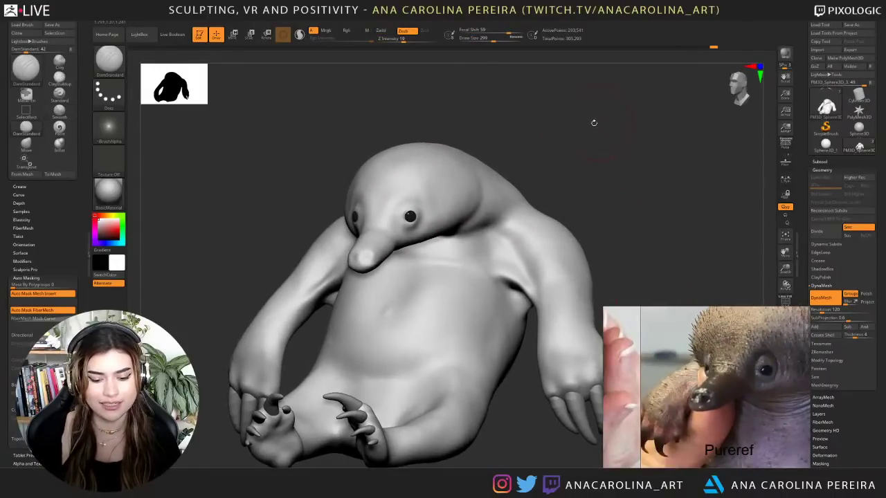
key("b")
key("d")
key("s")
left_click_drag(477, 140, 482, 179, "alt")
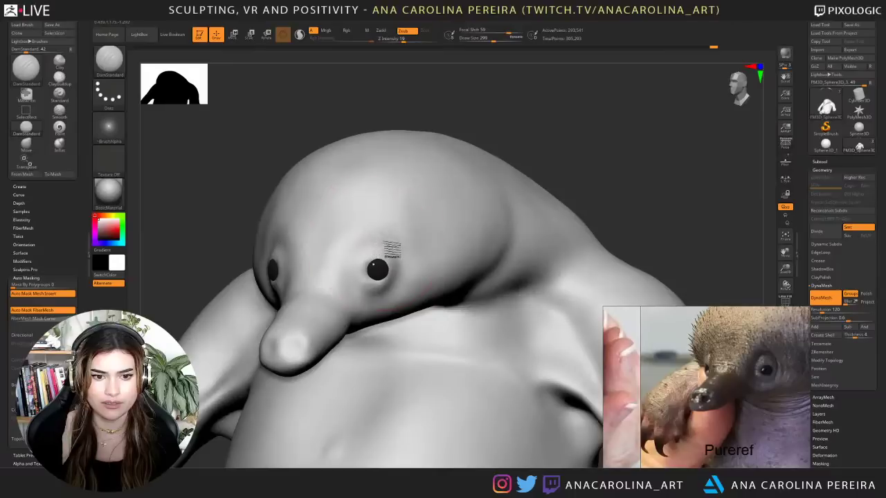
key("ctrl")
key("space")
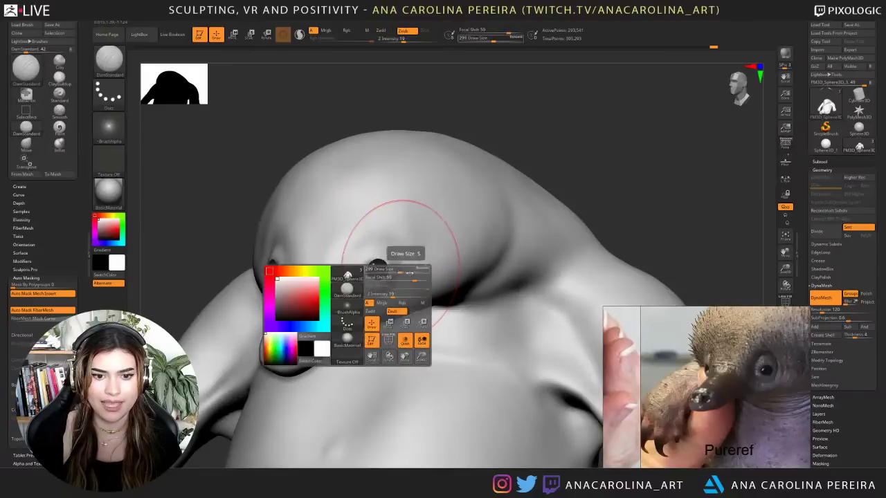
left_click_drag(406, 268, 401, 268)
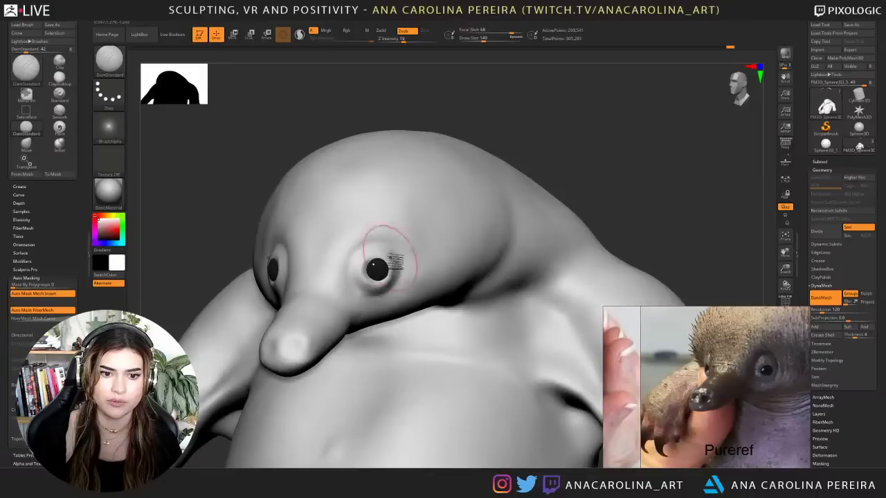
mouse_move(398, 272)
left_mouse_down()
mouse_move(395, 261)
mouse_move(360, 278)
left_mouse_up()
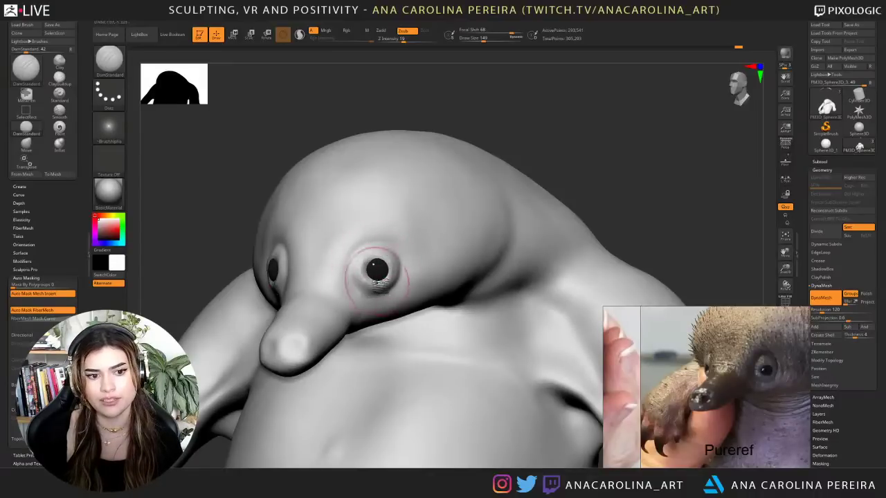
- Reshape the eyelid rims with the Move brush at draw size 77 and smooth the lower lid
key("b")
key("v")
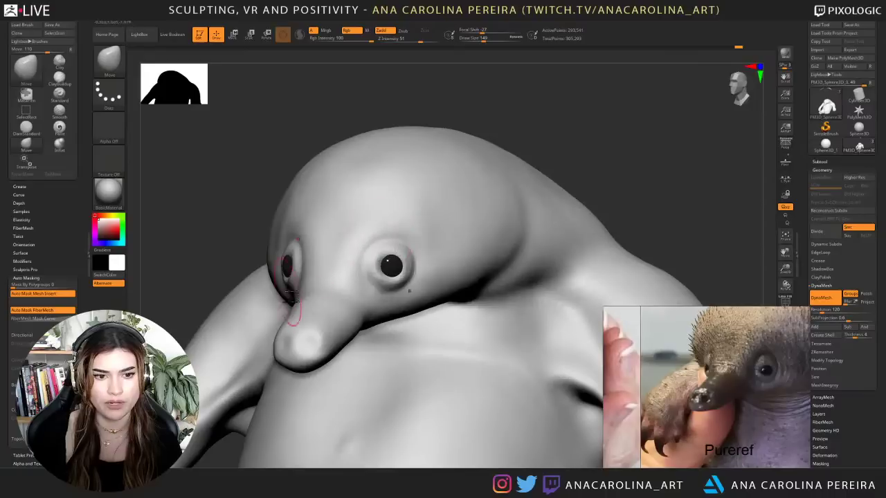
key("space")
key("space")
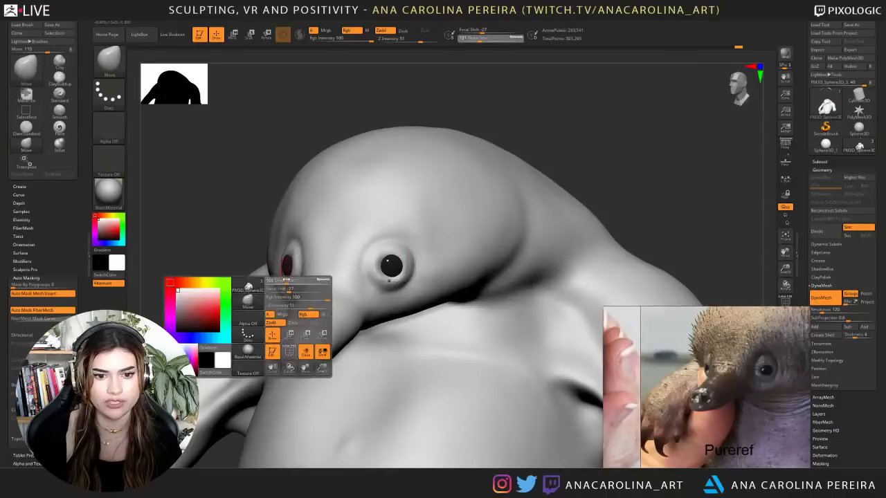
left_click_drag(291, 282, 283, 282)
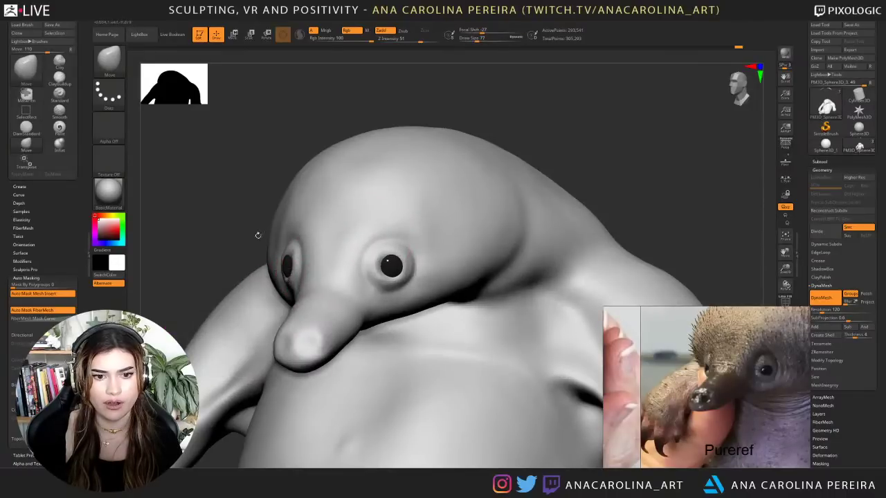
left_click_drag(242, 201, 279, 148)
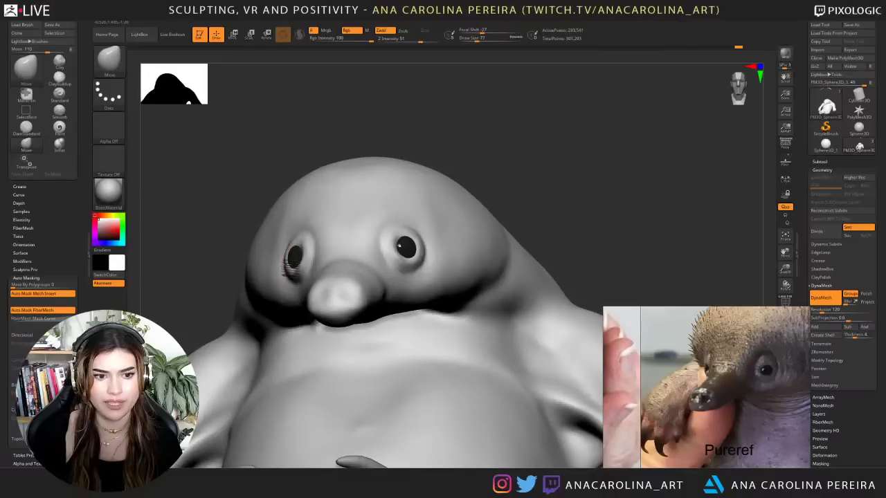
left_click_drag(402, 129, 383, 154)
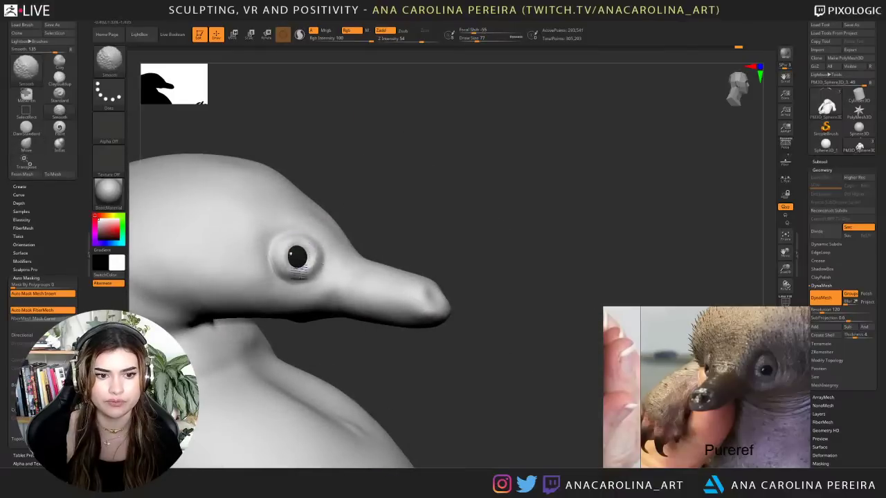
left_click_drag(397, 219, 370, 227)
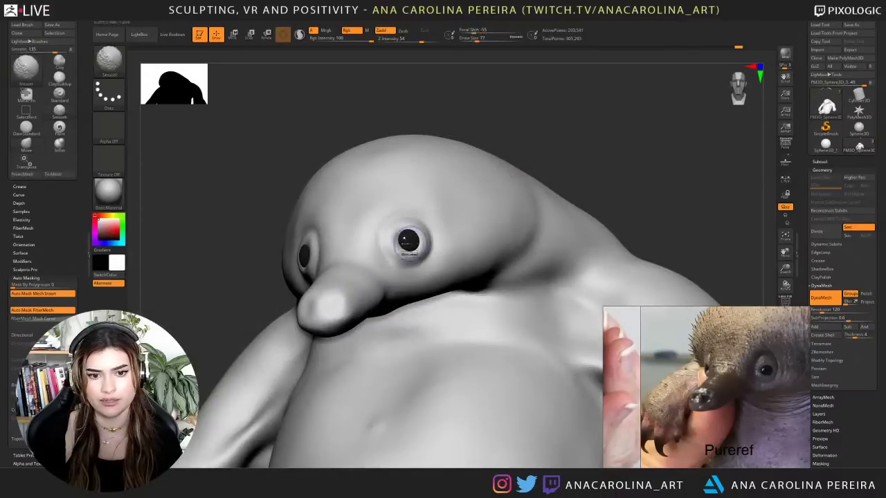
- Define the crease around the eye further with the DamStandard brush at draw size 128
mouse_move(533, 81)
left_mouse_down("alt")
mouse_move(490, 116)
mouse_move(462, 230)
mouse_move(435, 231)
mouse_move(408, 261)
left_mouse_up("alt")
key("b")
key("d")
key("s")
key("space")
left_click_drag(440, 220, 449, 218)
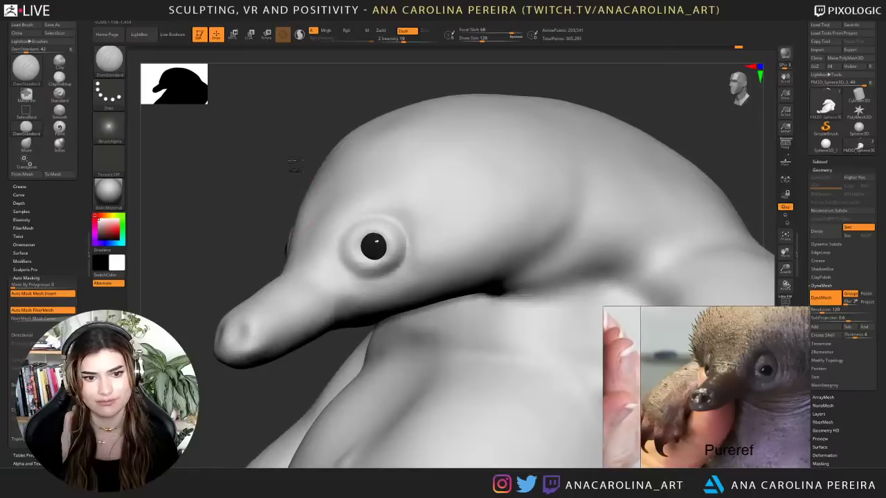
mouse_move(293, 168)
left_mouse_down("alt")
mouse_move(328, 184)
mouse_move(357, 223)
mouse_move(393, 240)
left_mouse_up("alt")
key("space")
- Build up the cheek below the eye and beside the snout with the ClayBuildup brush at draw size 120
key("b")
key("c")
key("b")
key("space")
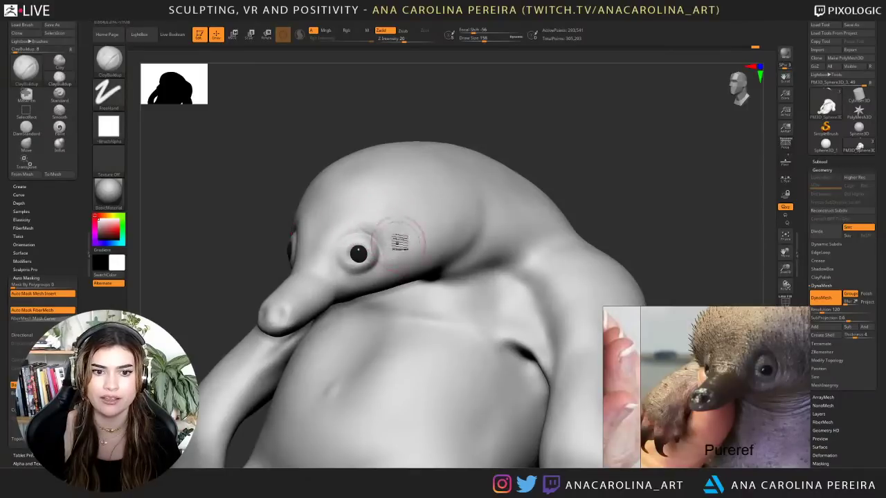
mouse_move(484, 101)
left_mouse_down()
mouse_move(508, 97)
mouse_move(450, 156)
left_mouse_up()
key("space")
left_click_drag(381, 269, 377, 268)
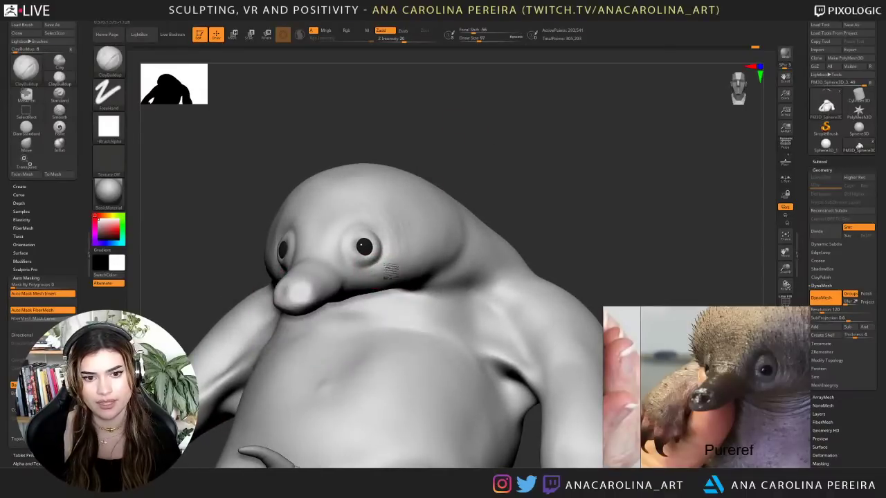
key("space")
left_click_drag(395, 265, 398, 267)
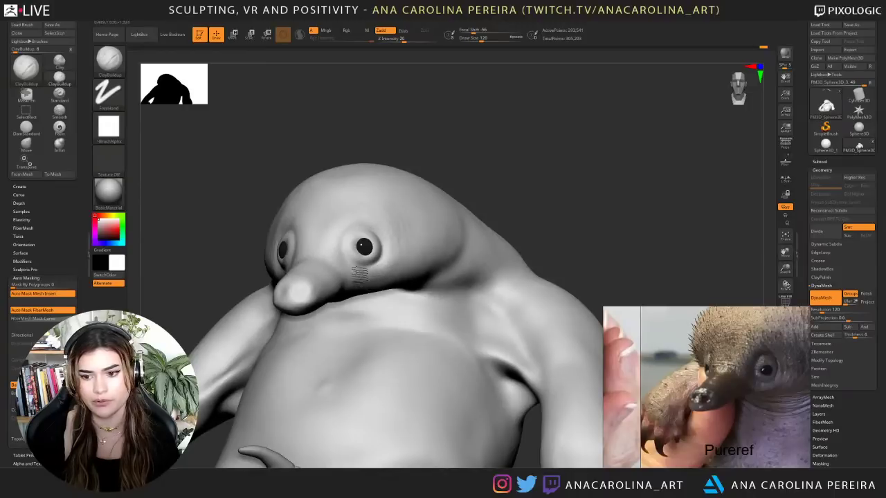
left_click_drag(356, 278, 347, 269)
left_click_drag(354, 278, 360, 280)
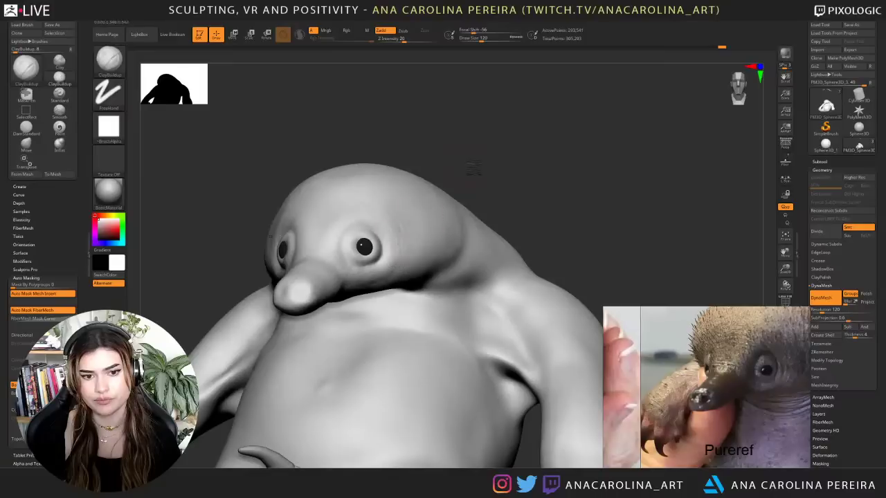
- Add volume to the side of the head behind the eye with the ClayBuildup brush
left_click_drag(473, 168, 496, 168)
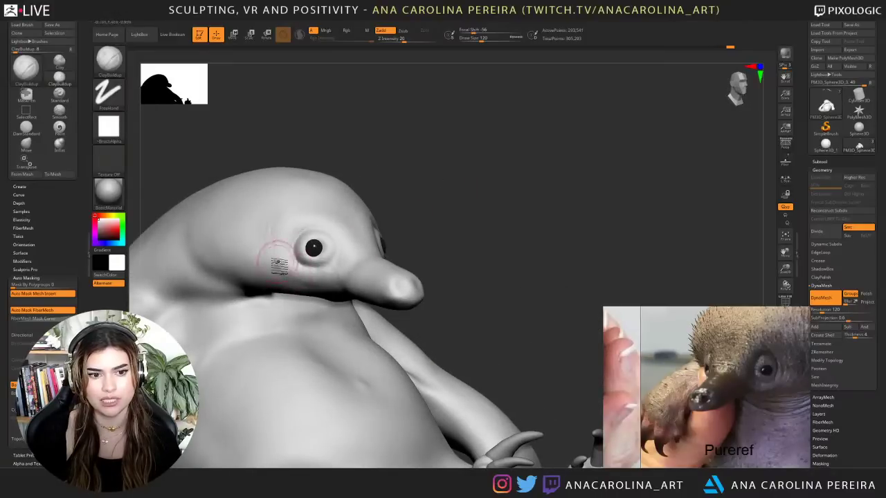
left_click_drag(382, 178, 357, 177)
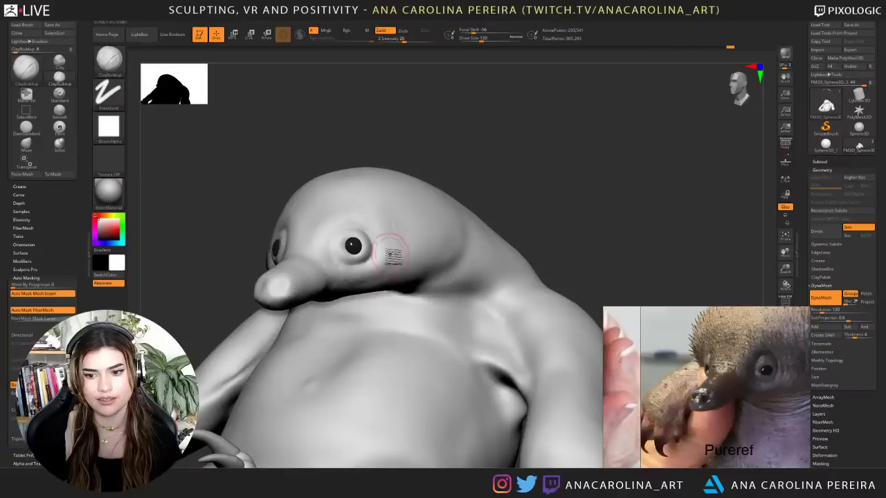
key("space")
mouse_move(390, 254)
left_mouse_down()
mouse_move(401, 255)
mouse_move(401, 222)
left_mouse_up()
mouse_move(466, 145)
left_mouse_down()
mouse_move(502, 149)
mouse_move(497, 177)
left_mouse_up()
- Sculpt the nostrils and build up the snout tip around them with DamStandard and ClayBuildup at draw size 108
key("space")
mouse_move(330, 303)
left_mouse_down()
mouse_move(319, 301)
mouse_move(337, 297)
mouse_move(330, 300)
left_mouse_up()
key("b")
key("d")
key("s")
key("space")
key("space")
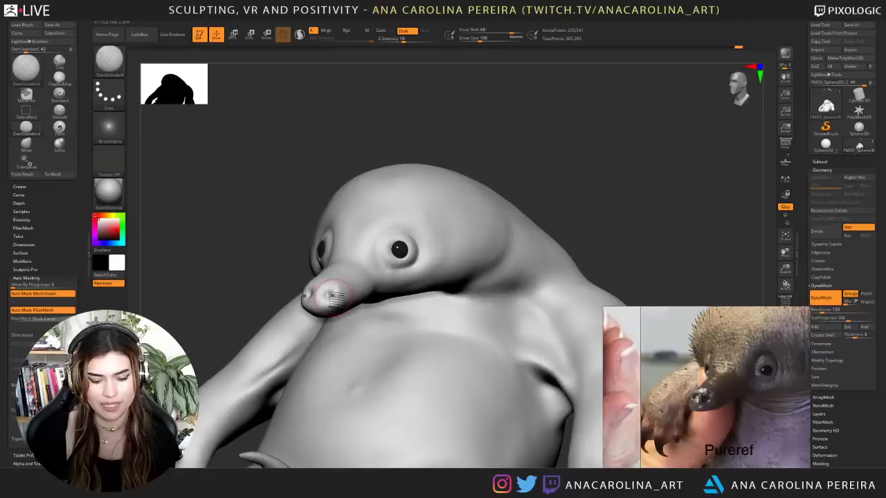
key("b")
key("c")
key("b")
left_click_drag(340, 291, 334, 297)
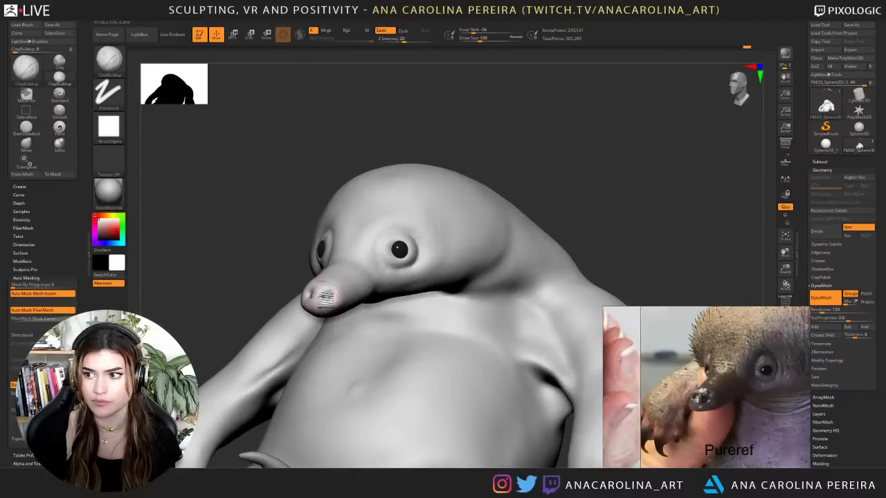
- Build up the brow above the eye and smooth the cheek toward the snout
left_click_drag(276, 217, 300, 201, "alt")
key("space")
mouse_move(376, 237)
left_mouse_down()
mouse_move(384, 240)
mouse_move(390, 203)
mouse_move(451, 209)
left_mouse_up()
key("space")
key("space")
key("space")
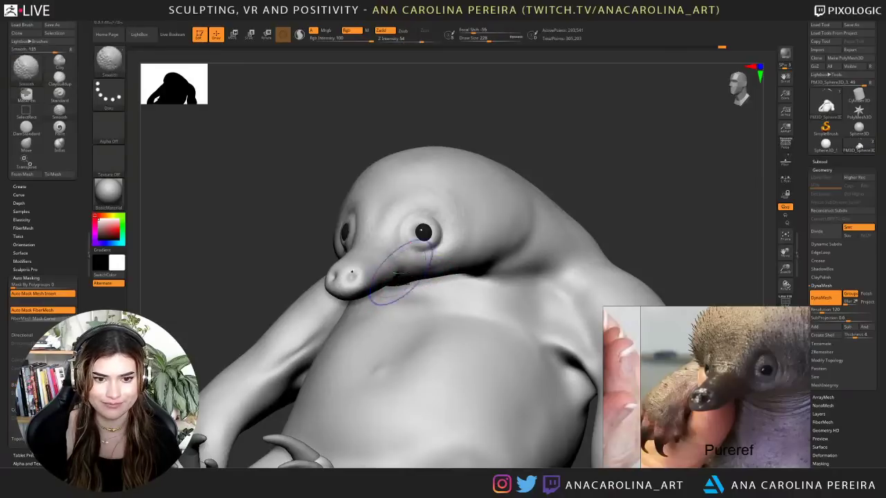
- Reshape the snout and the underside of its tip with the Move brush at draw size 182
key("b")
key("m")
key("v")
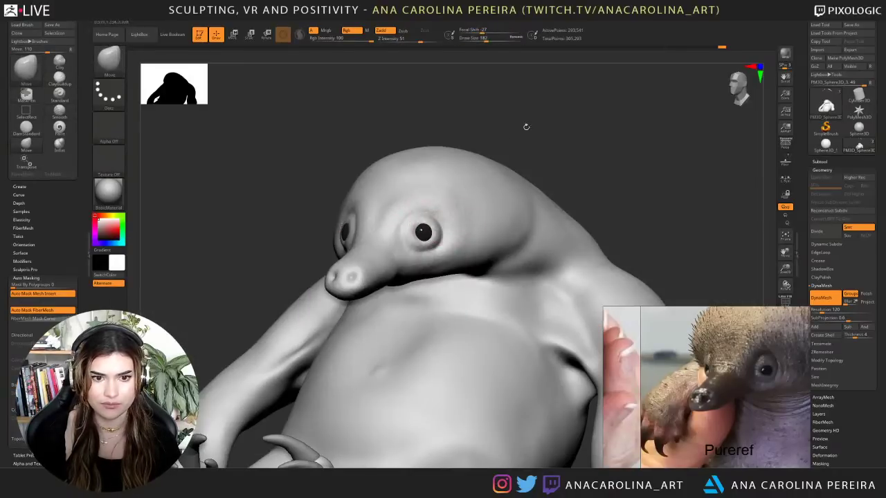
left_click_drag(526, 127, 593, 133)
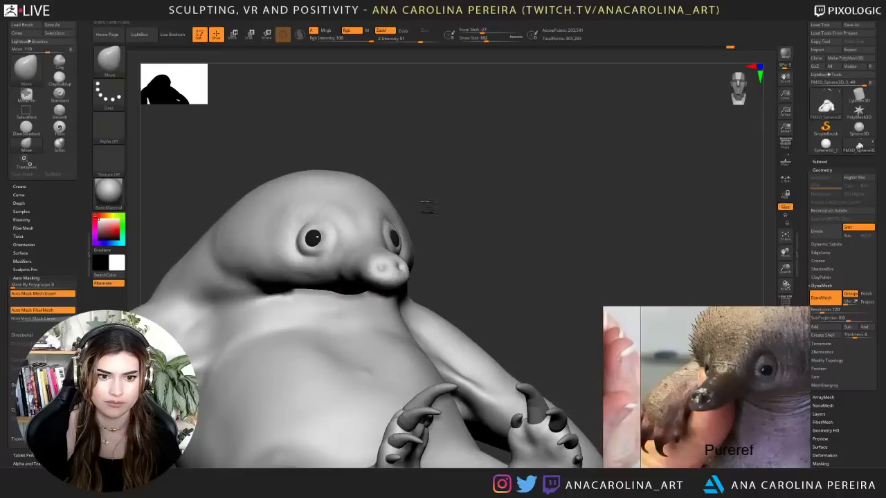
left_click_drag(428, 207, 484, 209)
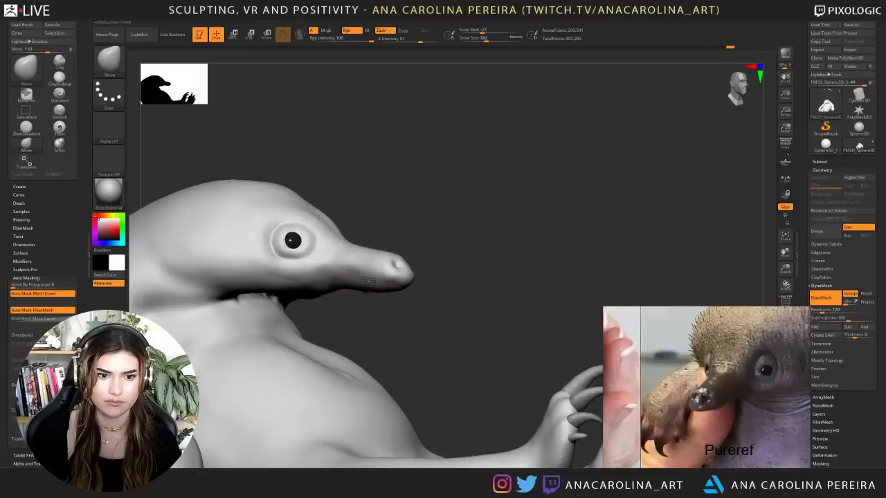
mouse_move(409, 226)
left_mouse_down()
mouse_move(383, 248)
mouse_move(332, 251)
left_mouse_up()
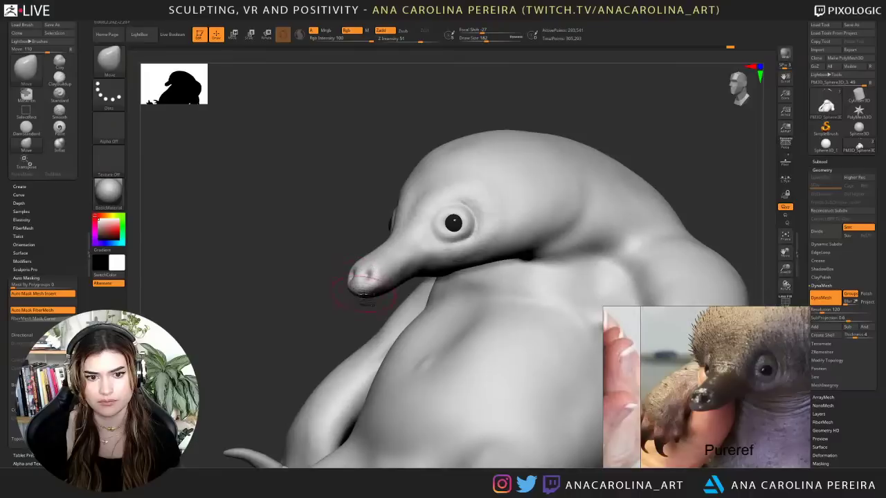
mouse_move(356, 314)
left_mouse_down()
mouse_move(379, 298)
mouse_move(390, 319)
left_mouse_up()
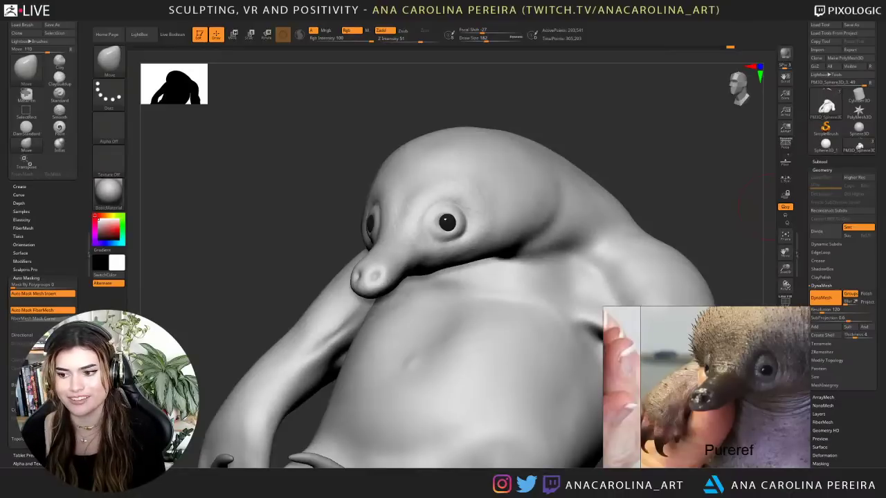
left_click_drag(732, 215, 707, 218)
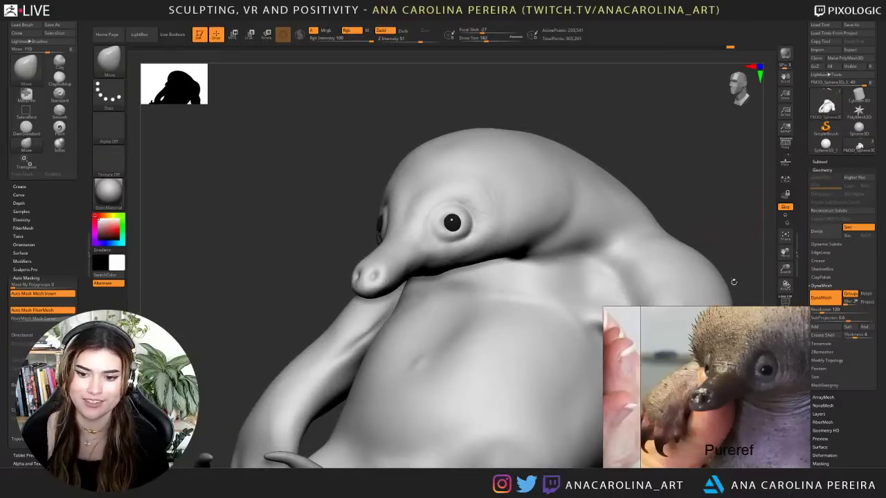
- Build up the skin fold at the side of the neck behind the cheek with ClayBuildup at draw size 234
scroll(718, 413, "down", 6)
middle_click_drag(716, 413, 723, 391)
scroll(673, 374, "up", 5)
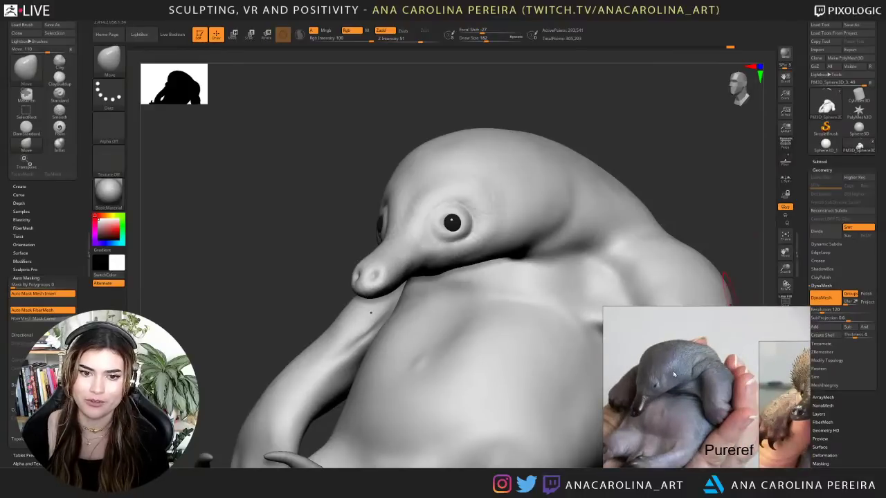
left_click_drag(661, 96, 600, 142)
key("b")
key("c")
key("b")
left_click_drag(499, 261, 546, 240)
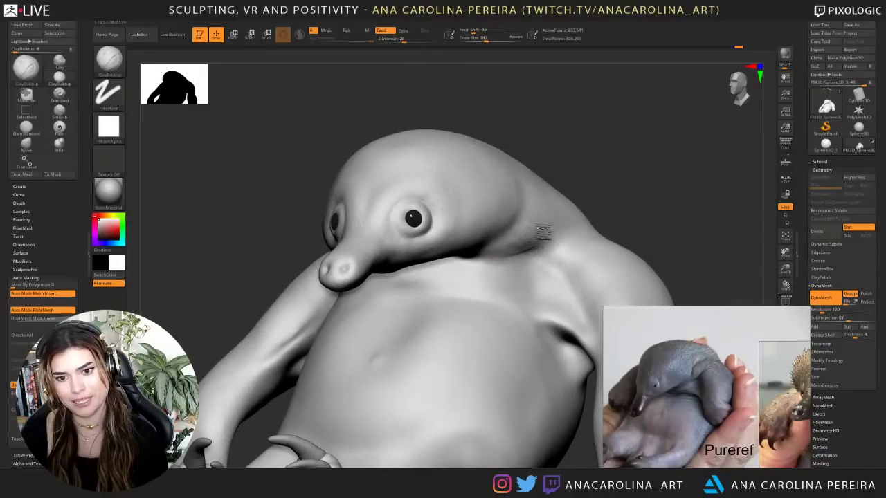
left_click_drag(560, 234, 558, 224)
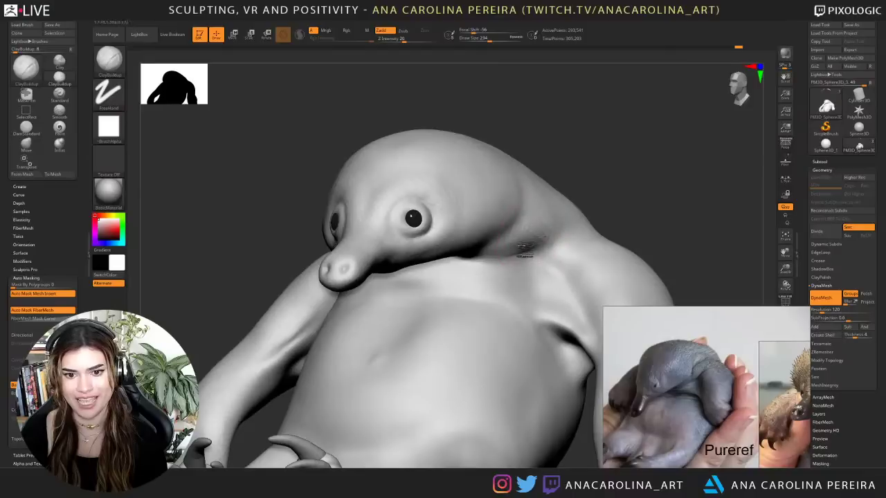
left_click_drag(505, 251, 534, 251)
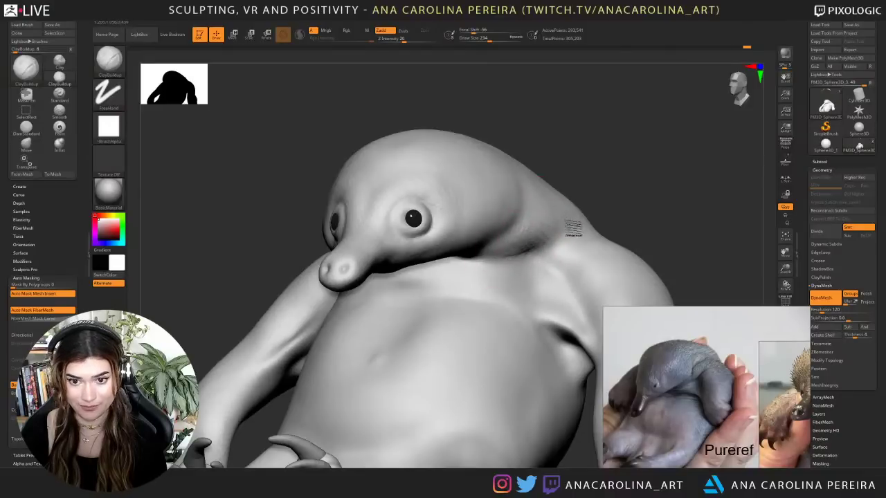
- Add ClayBuildup volume to the transition from the back of the head and neck into the shoulder
left_click_drag(585, 175, 543, 197)
left_click_drag(511, 253, 546, 245)
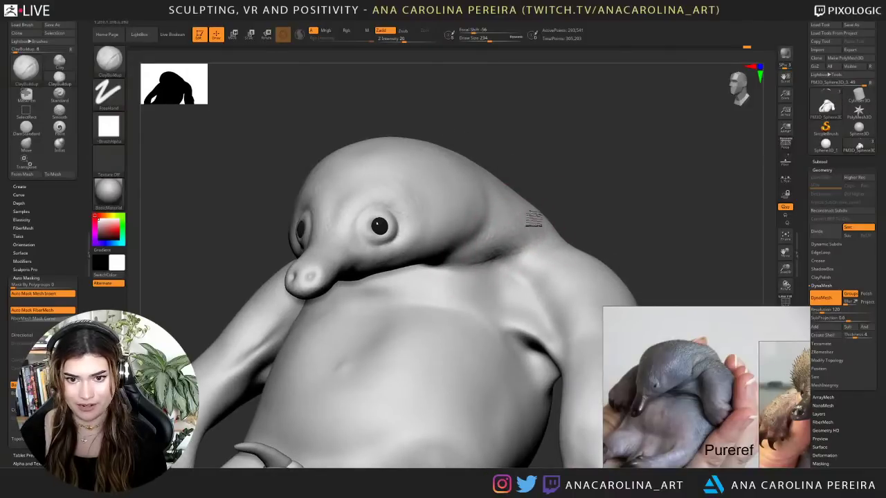
left_click_drag(556, 203, 488, 211)
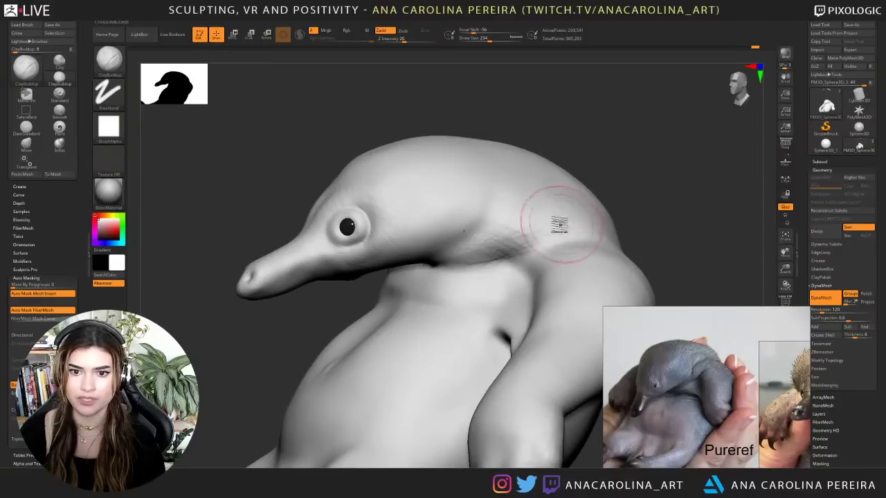
mouse_move(615, 171)
left_mouse_down()
mouse_move(634, 183)
mouse_move(611, 182)
left_mouse_up()
mouse_move(566, 225)
left_mouse_down()
mouse_move(568, 217)
mouse_move(621, 217)
mouse_move(599, 215)
mouse_move(537, 257)
left_mouse_up()
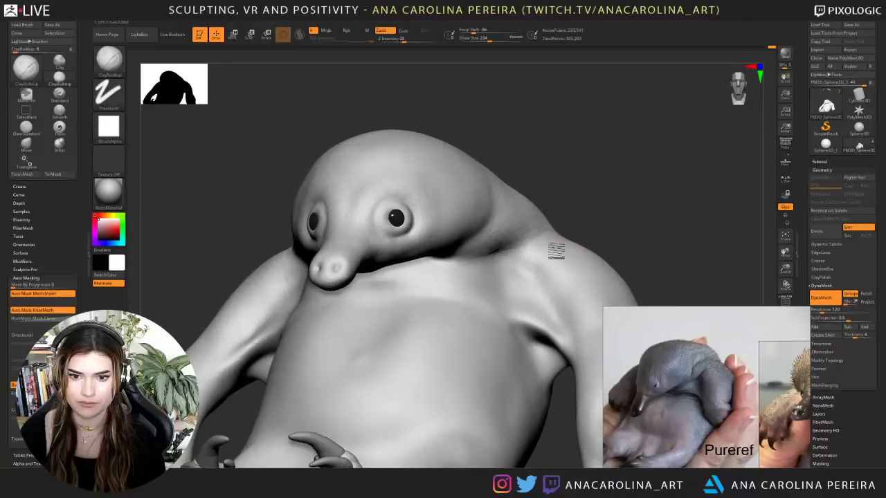
mouse_move(583, 235)
left_mouse_down("alt")
mouse_move(611, 228)
mouse_move(573, 205)
mouse_move(502, 257)
mouse_move(532, 232)
left_mouse_up("alt")
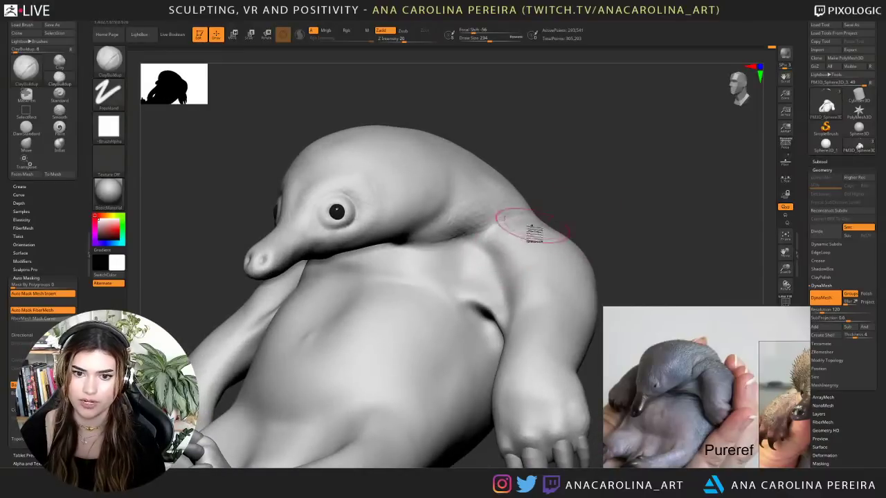
mouse_move(623, 200)
left_mouse_down()
mouse_move(632, 166)
mouse_move(621, 181)
left_mouse_up()
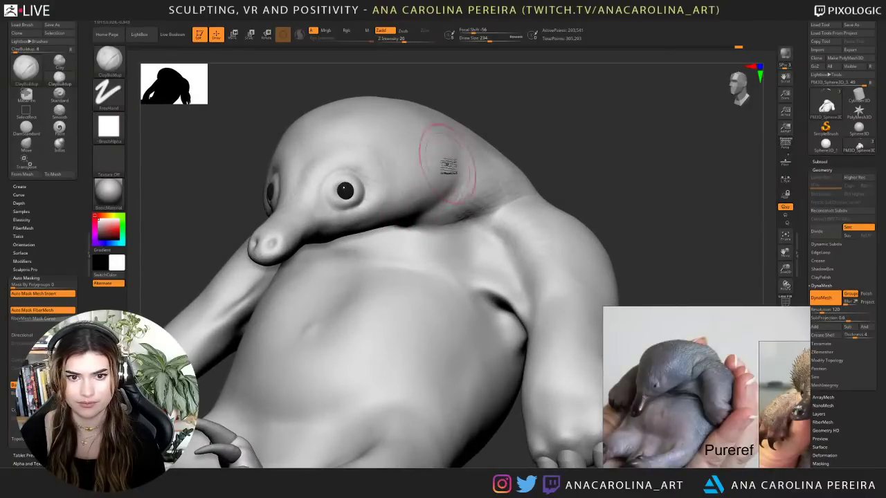
mouse_move(481, 111)
left_mouse_down("alt")
mouse_move(469, 67)
mouse_move(500, 117)
mouse_move(478, 119)
mouse_move(486, 114)
mouse_move(494, 157)
mouse_move(522, 208)
left_mouse_up("alt")
- Sculpt skin folds across the upper chest below the neck with ClayBuildup at draw size 207
key("space")
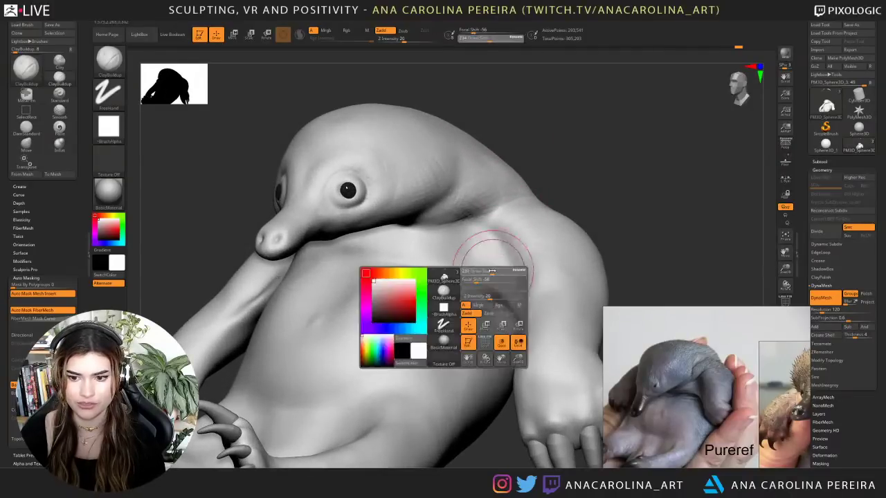
mouse_move(497, 275)
left_mouse_down()
mouse_move(502, 283)
mouse_move(476, 270)
mouse_move(488, 265)
mouse_move(510, 293)
left_mouse_up()
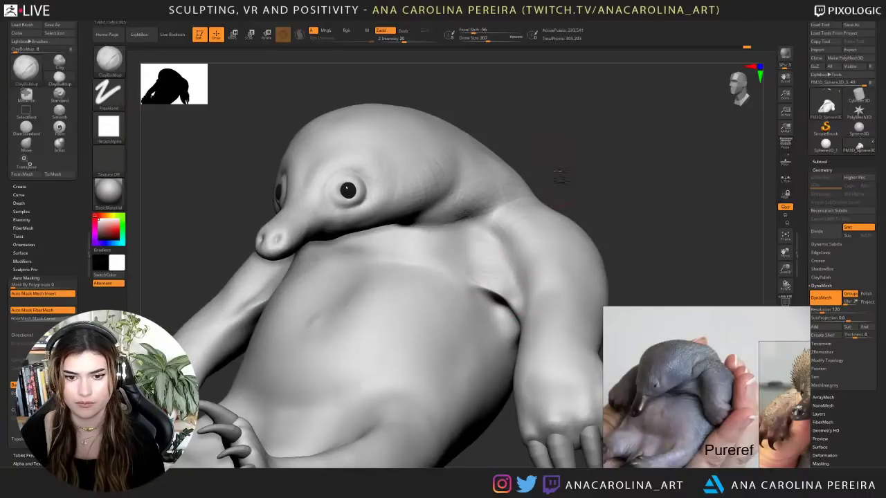
left_click_drag(559, 177, 604, 177)
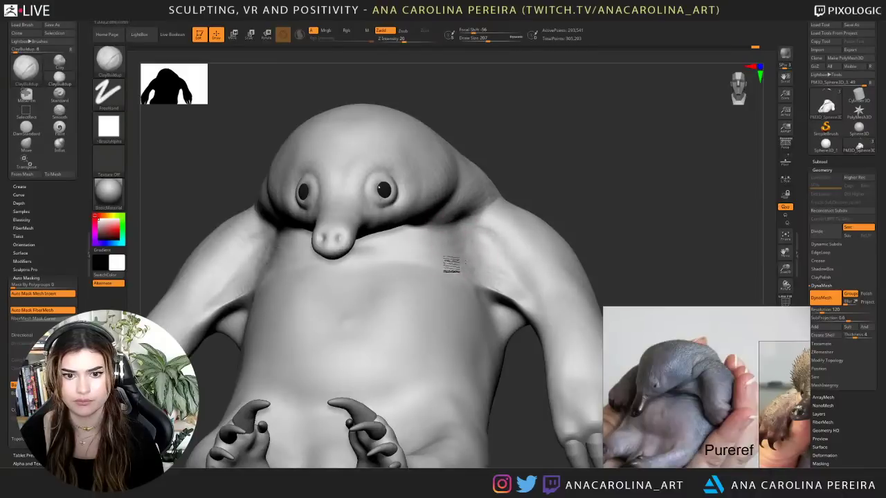
left_click_drag(532, 178, 580, 178)
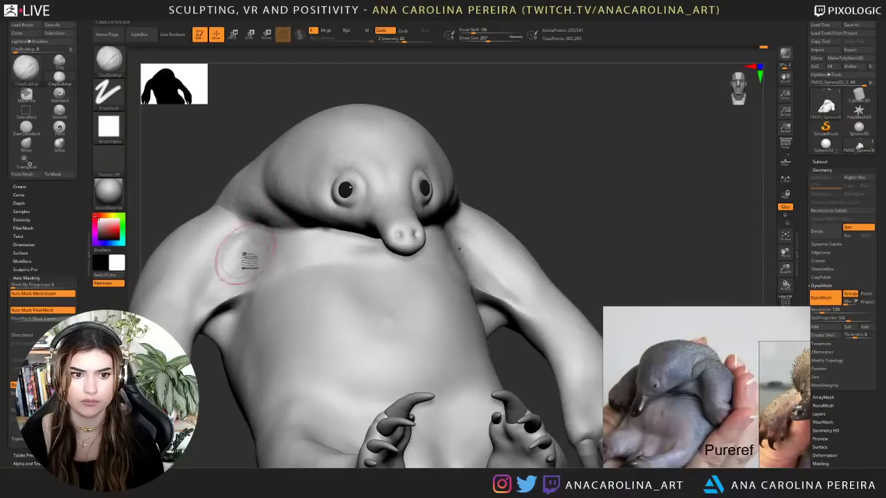
left_click_drag(553, 132, 481, 139)
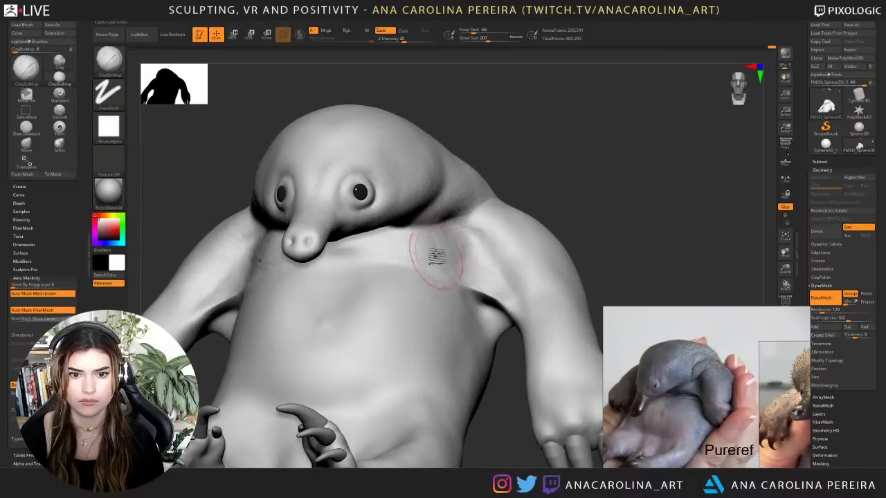
left_click_drag(426, 247, 397, 245)
left_click_drag(497, 165, 559, 173)
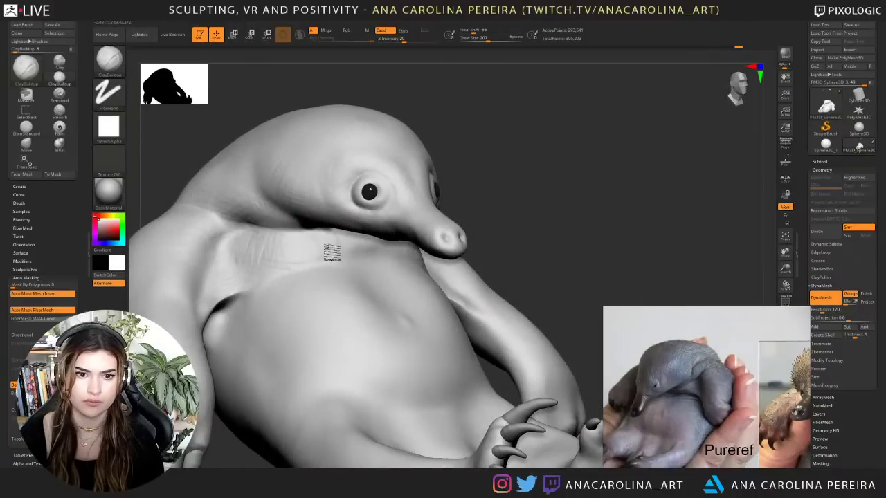
left_click_drag(502, 180, 495, 132, "alt")
mouse_move(550, 173)
left_mouse_down()
mouse_move(488, 178)
mouse_move(498, 164)
mouse_move(512, 195)
mouse_move(566, 203)
left_mouse_up()
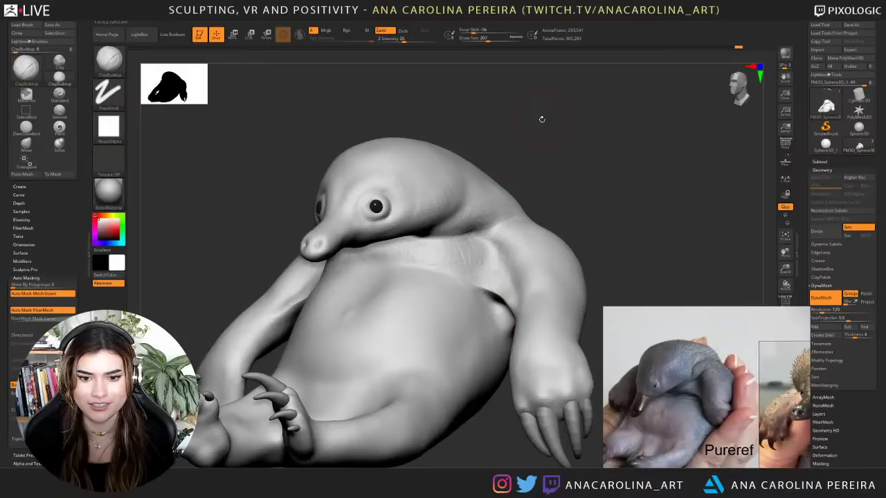
- Reshape the armpit and the side of the torso beneath it with the Move brush at draw size 182
mouse_move(594, 198)
left_mouse_down()
mouse_move(611, 182)
mouse_move(599, 194)
left_mouse_up()
key("b")
key("m")
key("v")
key("s")
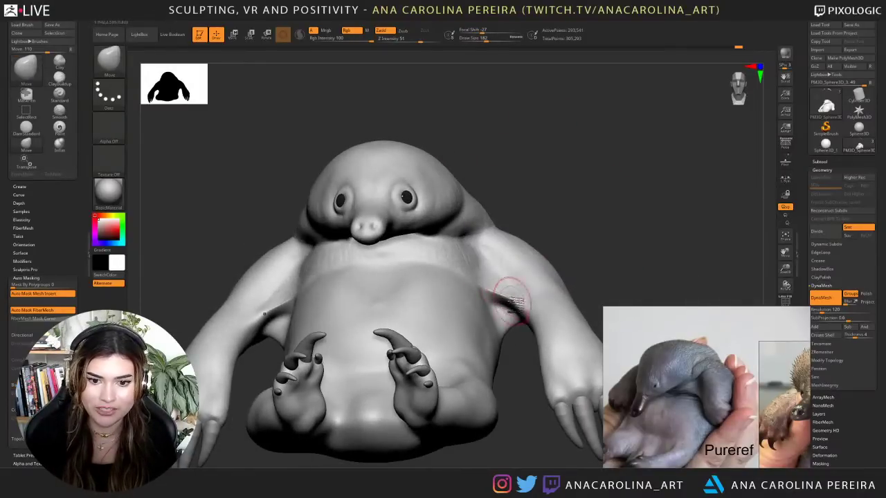
left_click_drag(593, 229, 593, 256)
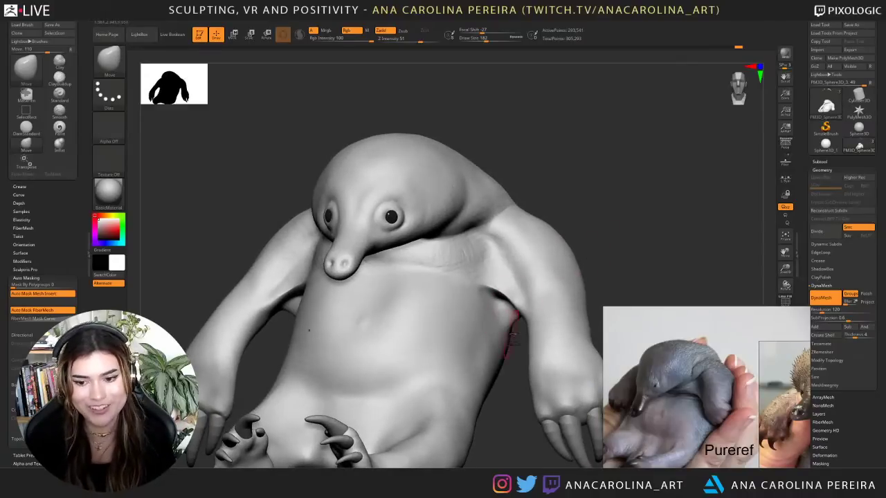
left_click_drag(521, 350, 512, 305)
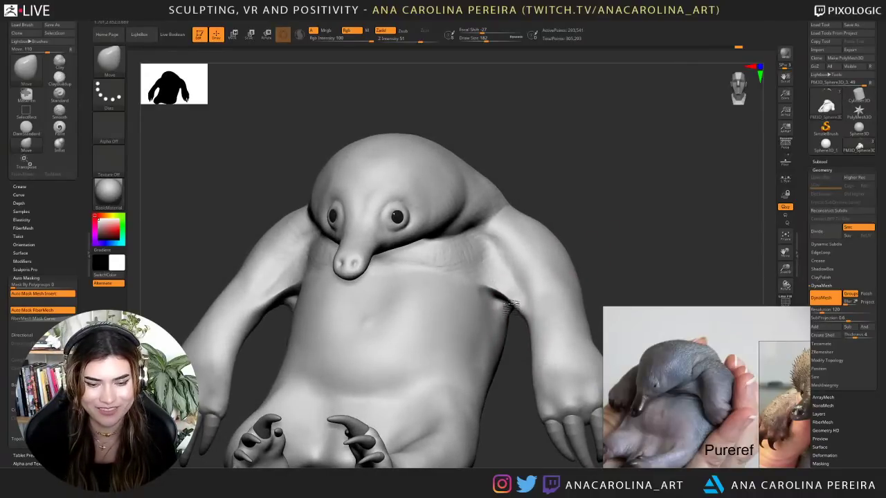
mouse_move(516, 350)
left_mouse_down()
mouse_move(520, 359)
mouse_move(515, 349)
left_mouse_up()
- Rework the middle of the belly with ClayBuildup and form the navel at draw size 108
key("b")
key("c")
key("b")
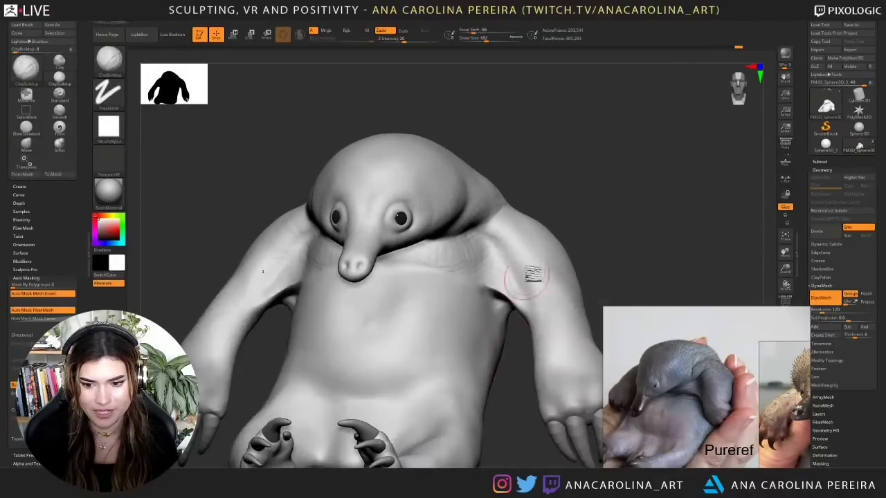
key("space")
mouse_move(564, 215)
left_mouse_down()
mouse_move(594, 196)
mouse_move(595, 227)
left_mouse_up()
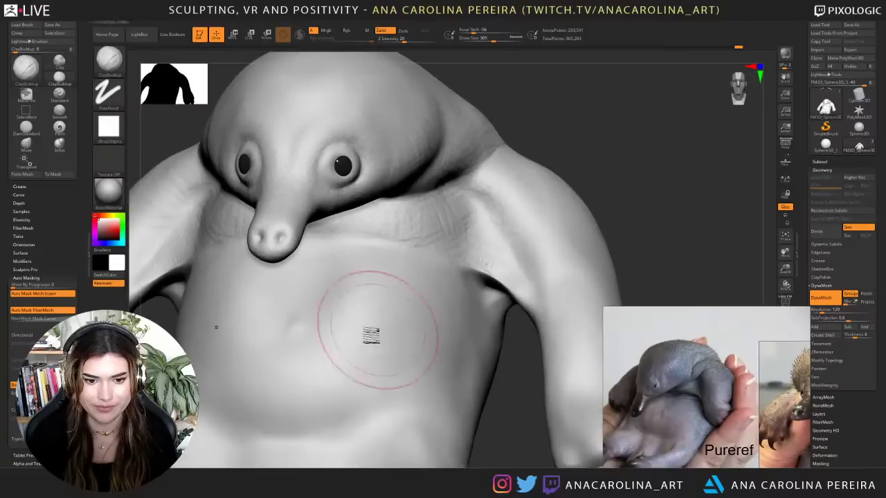
key("space")
left_click_drag(306, 337, 296, 339)
left_click_drag(498, 411, 545, 415)
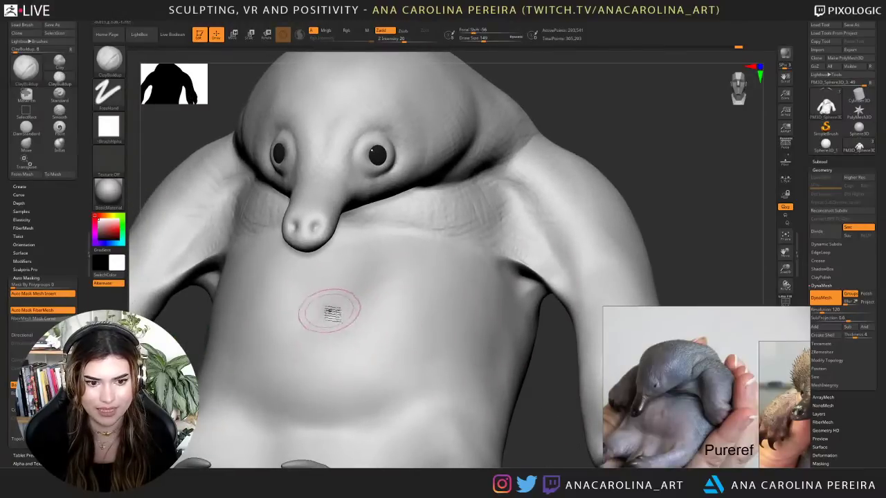
key("space")
left_click_drag(328, 311, 319, 328)
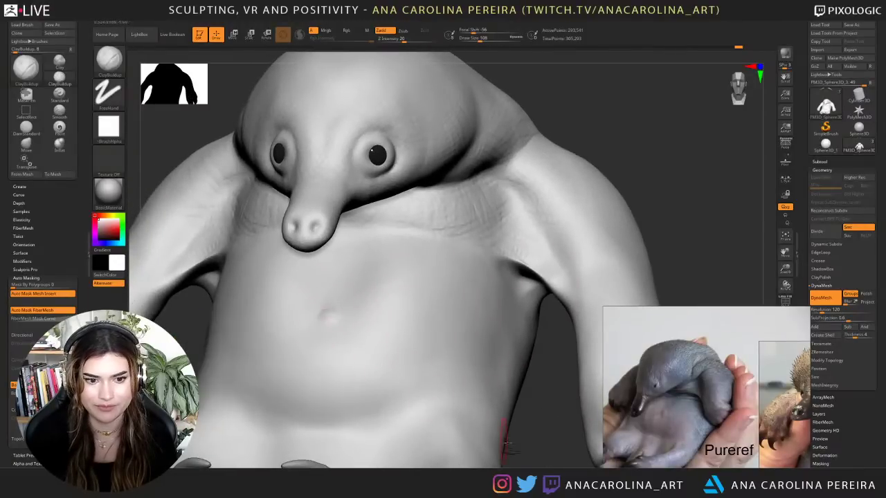
- Add skin fold strokes to the side of the neck and shoulder with ClayBuildup at draw size 207
mouse_move(505, 443)
left_mouse_down("alt")
mouse_move(489, 322)
mouse_move(506, 334)
mouse_move(484, 334)
left_mouse_up("alt")
left_click_drag(484, 277, 575, 196, "alt")
mouse_move(574, 270)
left_mouse_down()
mouse_move(567, 205)
mouse_move(553, 219)
mouse_move(565, 267)
mouse_move(572, 222)
left_mouse_up()
mouse_move(451, 193)
left_mouse_down()
mouse_move(453, 173)
mouse_move(454, 185)
left_mouse_up()
left_click_drag(454, 185, 460, 290, "alt")
key("s")
left_click_drag(310, 224, 320, 223)
left_click_drag(354, 165, 377, 184)
mouse_move(328, 147)
left_mouse_down()
mouse_move(339, 169)
mouse_move(329, 167)
mouse_move(370, 181)
left_mouse_up()
mouse_move(458, 257)
left_mouse_down()
mouse_move(408, 258)
mouse_move(445, 257)
mouse_move(411, 247)
mouse_move(415, 236)
left_mouse_up()
- Create a combined posing mesh of all subtools with Transpose Master's TPoseMesh
mouse_move(580, 208)
left_mouse_down()
mouse_move(555, 223)
mouse_move(592, 190)
mouse_move(581, 143)
left_mouse_up()
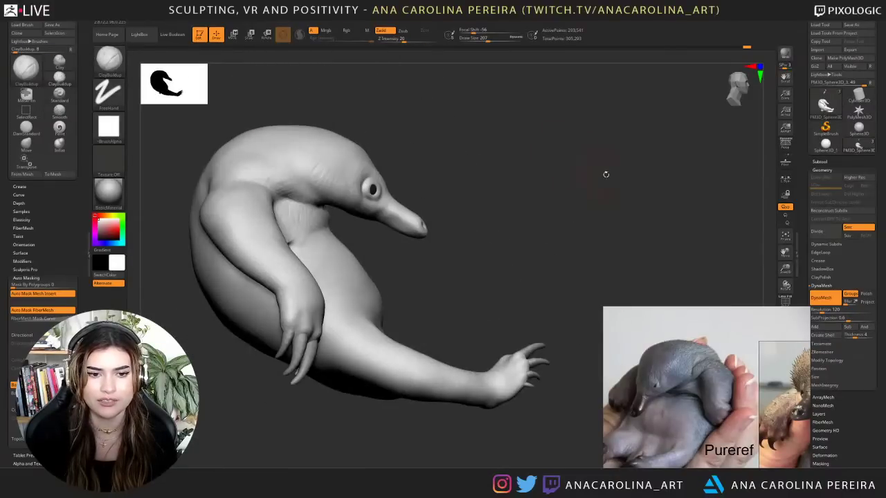
mouse_move(606, 174)
left_mouse_down()
mouse_move(584, 142)
mouse_move(578, 165)
mouse_move(568, 150)
left_mouse_up()
mouse_move(575, 55)
left_mouse_down()
mouse_move(625, 192)
mouse_move(595, 205)
mouse_move(587, 193)
left_mouse_up()
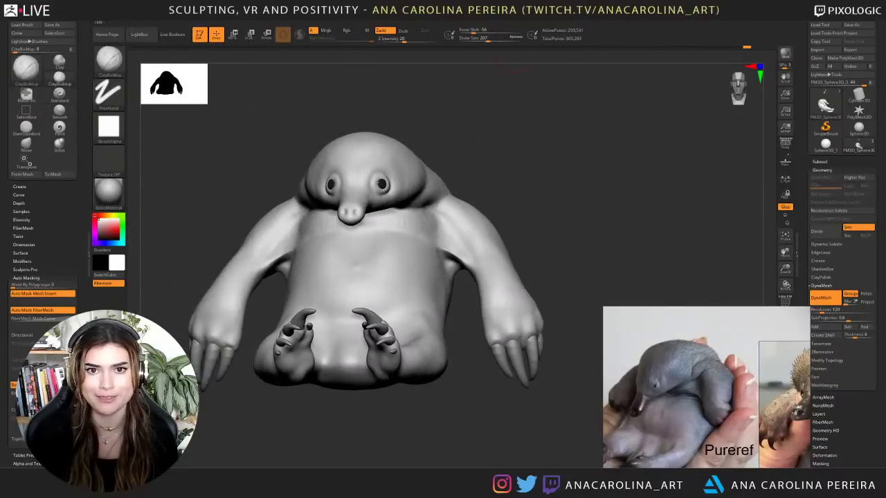
left_click(493, 18)
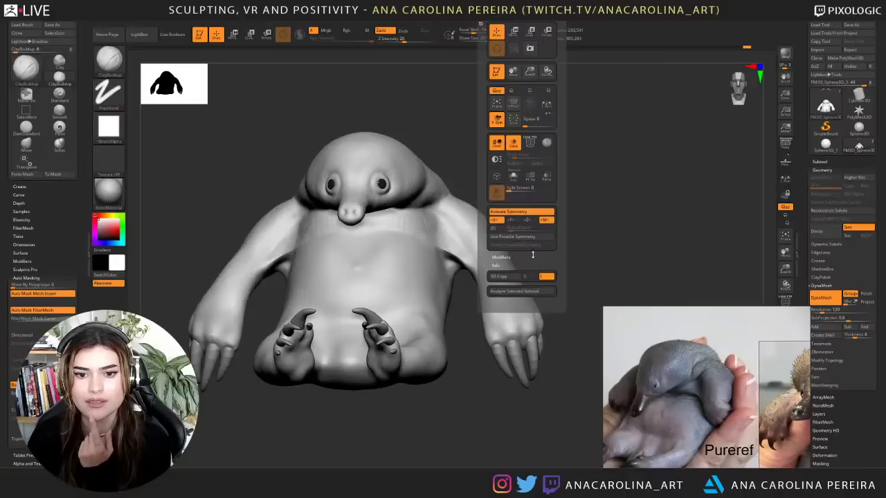
mouse_move(521, 18)
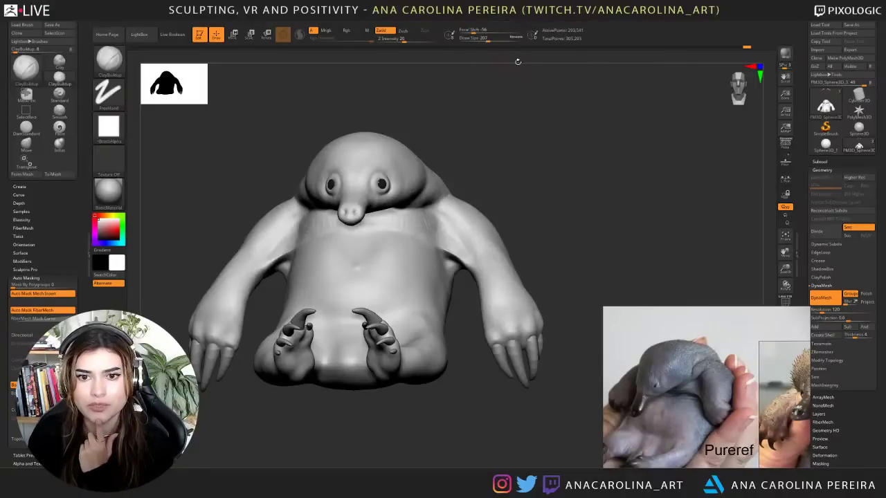
left_click(536, 151)
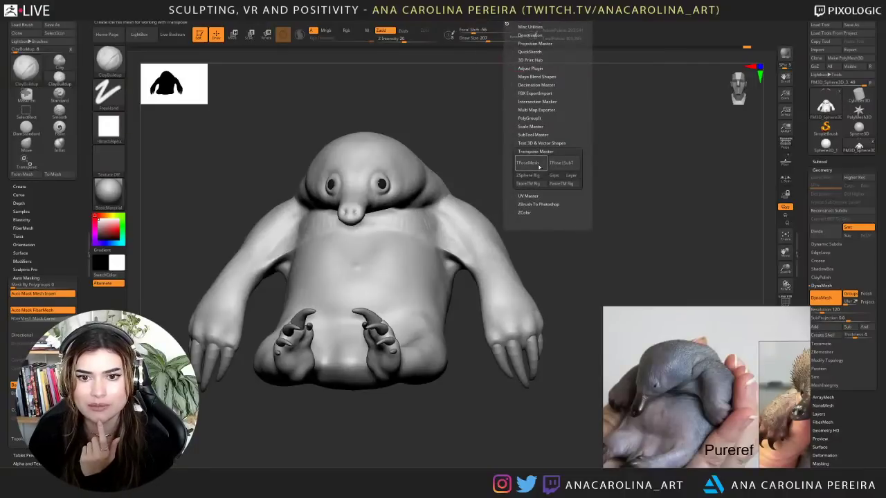
left_click(537, 164)
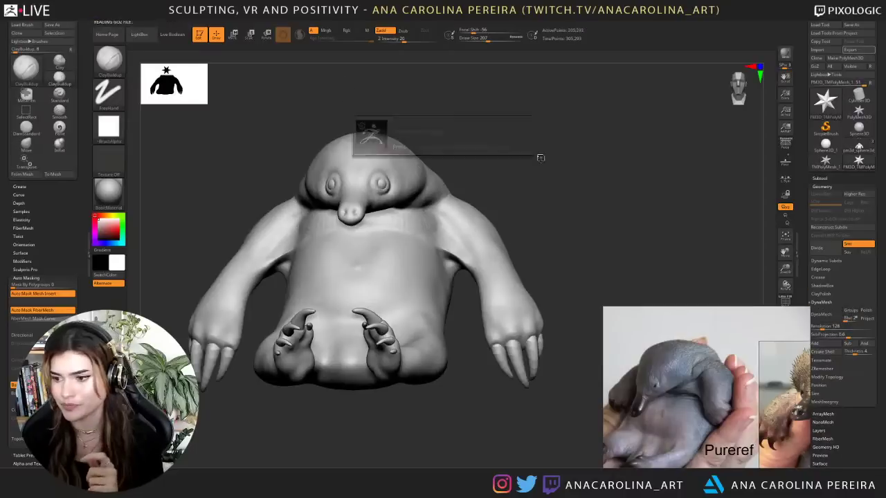
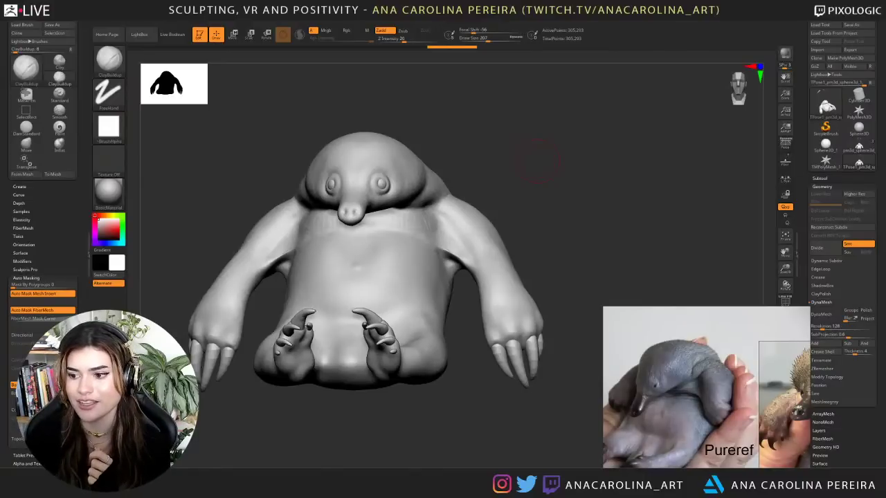
mouse_move(494, 168)
left_mouse_down()
mouse_move(519, 188)
mouse_move(528, 182)
mouse_move(544, 207)
mouse_move(558, 212)
mouse_move(559, 196)
left_mouse_up()
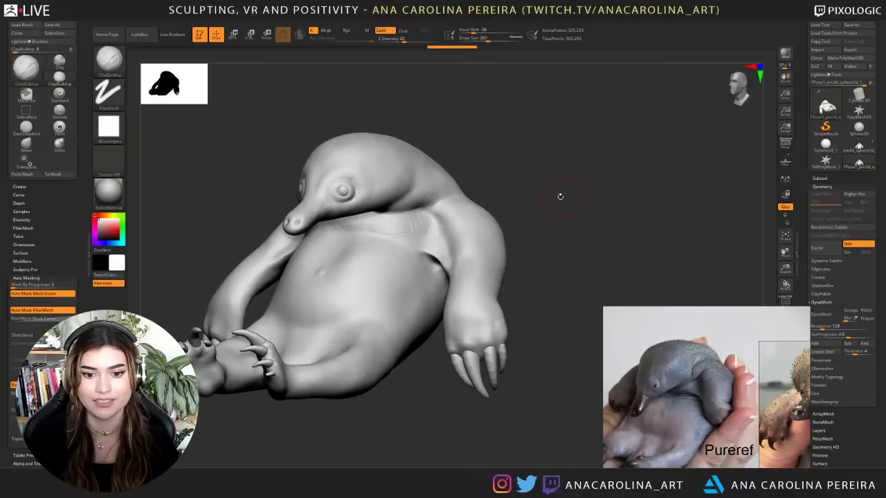
left_click_drag(543, 217, 549, 209)
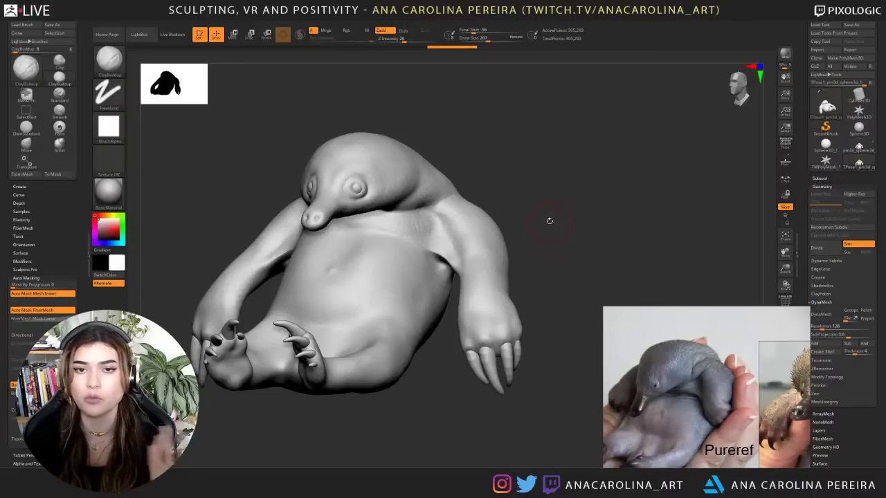
left_click_drag(555, 226, 552, 228)
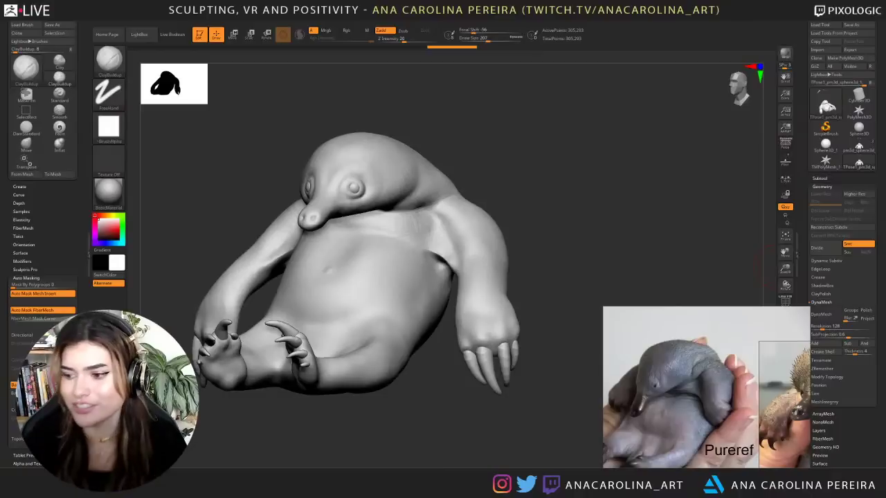
left_click_drag(714, 276, 712, 266)
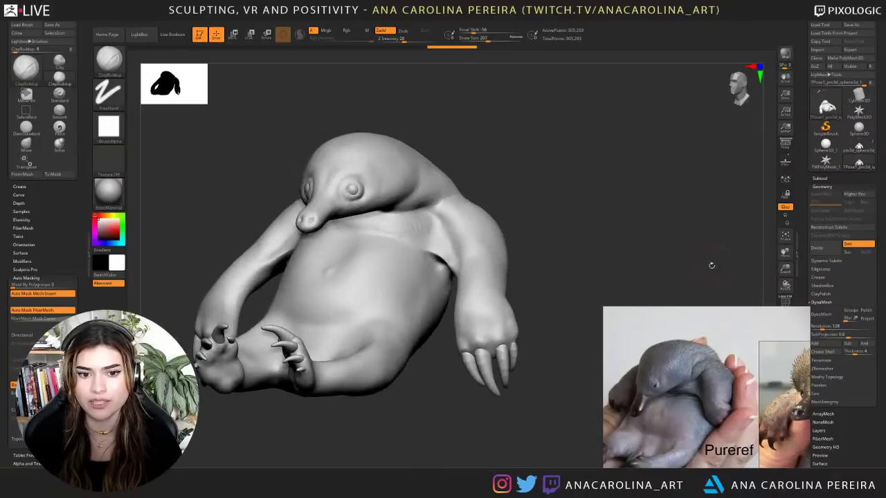
left_click_drag(588, 211, 599, 215)
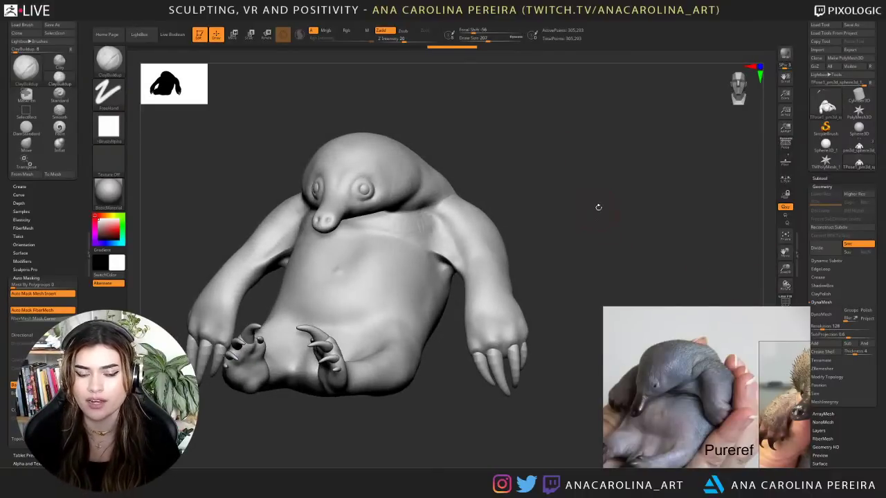
- Shift the floating echidna reference photos slightly beside the model
left_click_drag(804, 264, 803, 249)
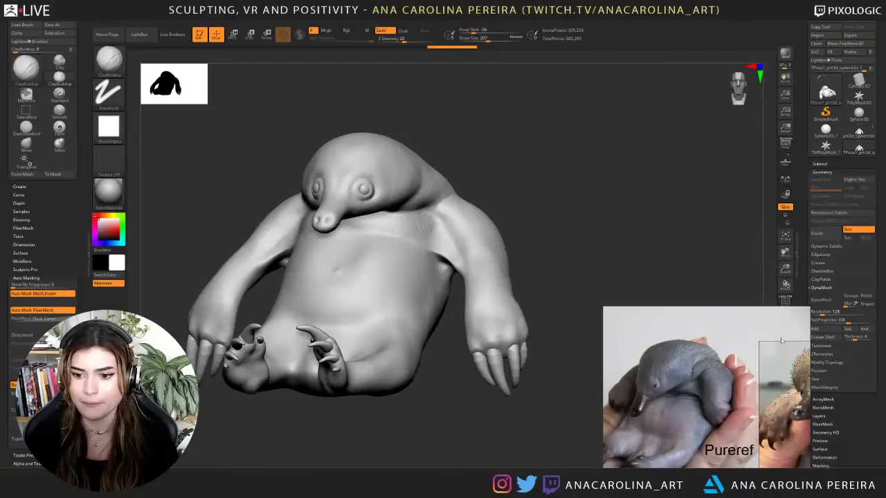
mouse_move(781, 344)
right_mouse_down()
mouse_move(757, 350)
mouse_move(767, 350)
right_mouse_up()
left_click_drag(767, 351, 773, 352)
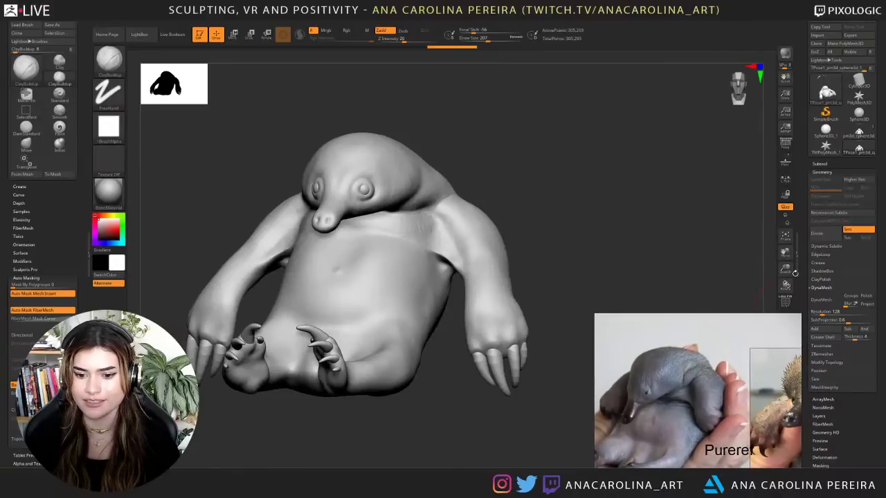
left_click_drag(620, 176, 633, 181, "shift")
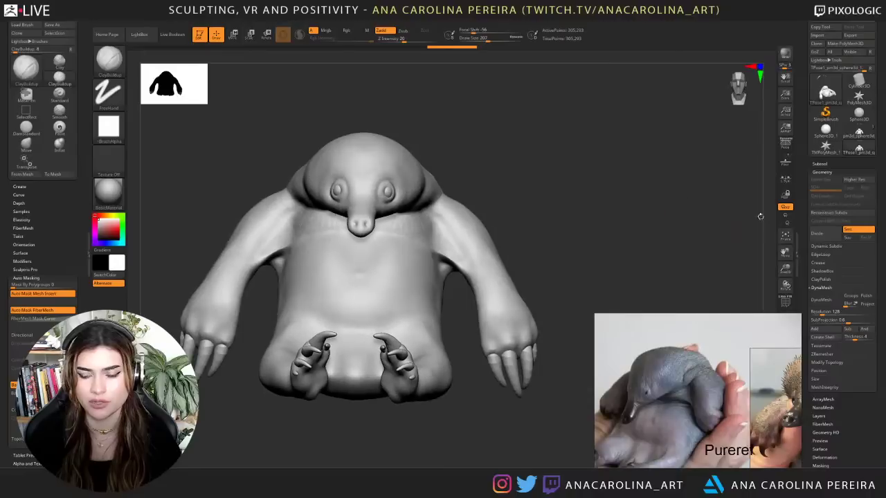
- Draw a filled skin patch between the side of the chest and the arm with the CurveTriFill brush at draw size 22
key("b")
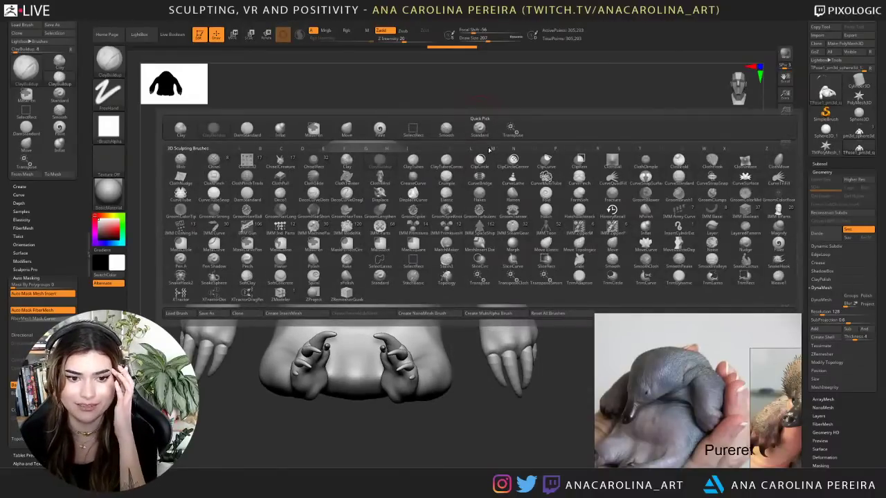
key("c")
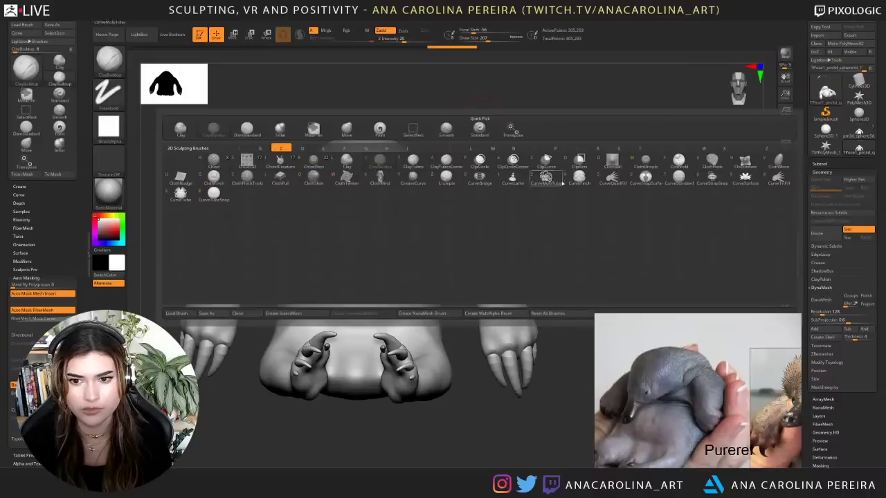
left_click(779, 178)
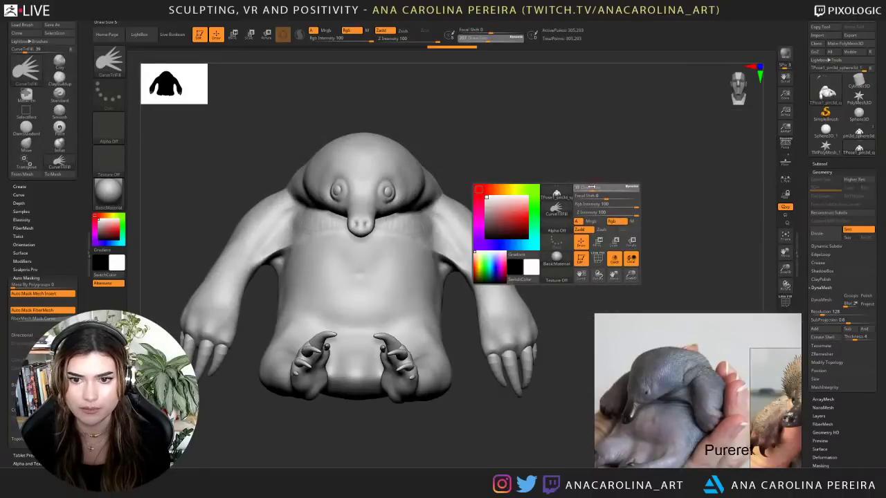
mouse_move(585, 189)
left_mouse_down()
mouse_move(592, 170)
mouse_move(583, 168)
mouse_move(623, 218)
mouse_move(531, 66)
left_mouse_up()
key("space")
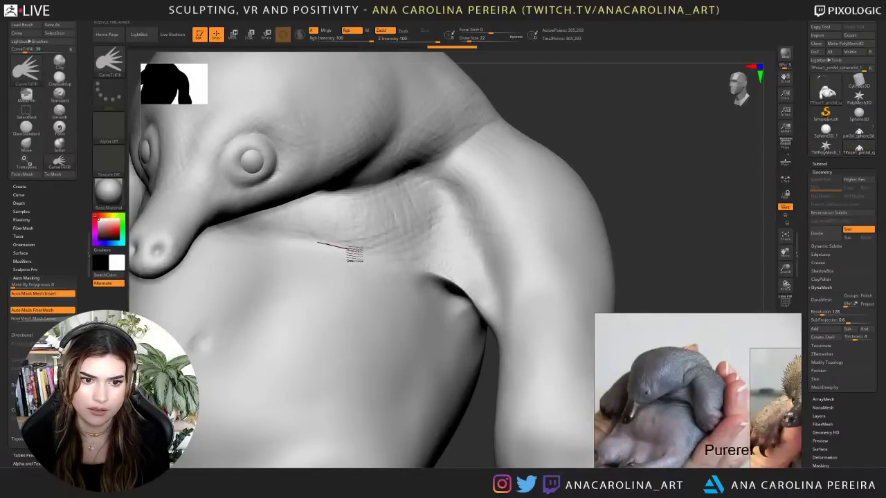
mouse_move(364, 254)
left_mouse_down()
mouse_move(421, 269)
mouse_move(459, 293)
mouse_move(504, 363)
mouse_move(507, 298)
mouse_move(480, 208)
mouse_move(403, 192)
mouse_move(312, 212)
left_mouse_up()
- Centre the transform gizmo on the new patch and move and tilt it down over the armpit
left_click_drag(609, 136, 585, 126)
key("e")
left_click(427, 244, "alt")
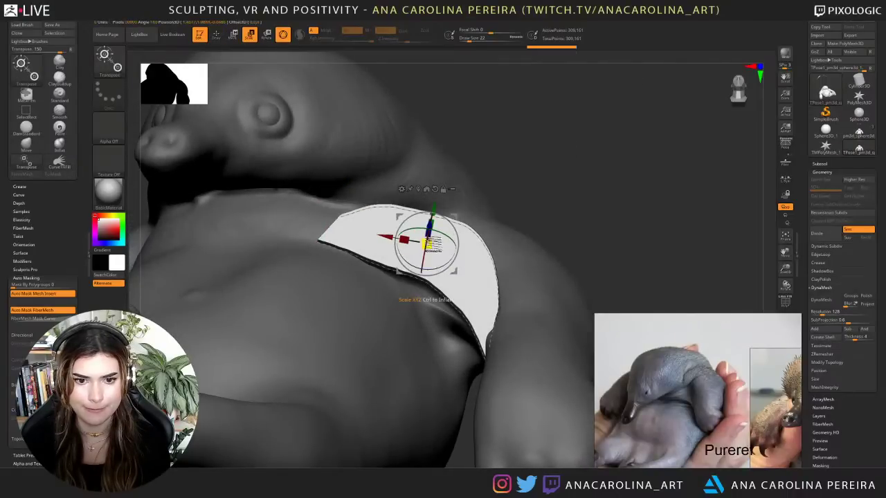
key("q")
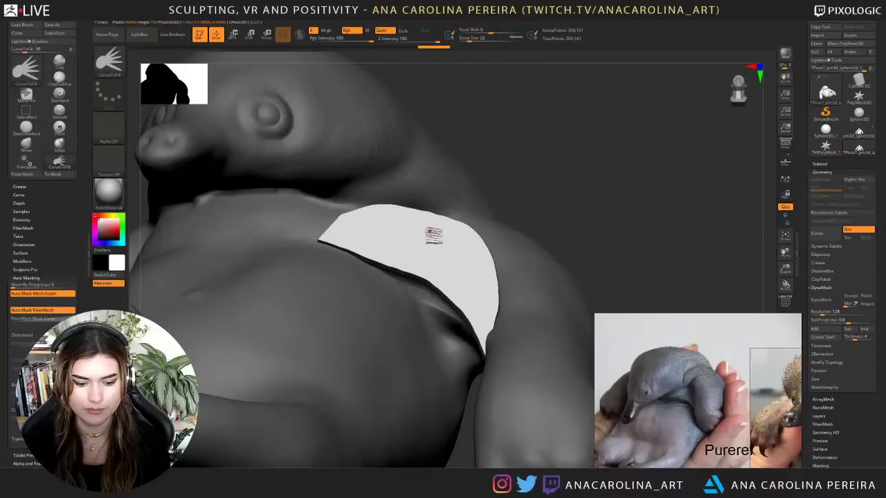
key("w")
left_click_drag(423, 263, 451, 298)
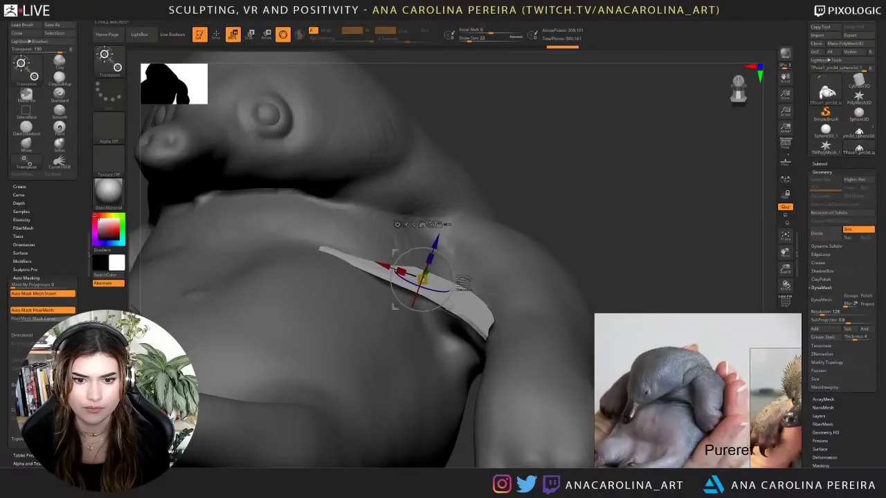
right_click_drag(456, 299, 464, 227)
left_click_drag(452, 306, 470, 308)
- Refine the patch's placement with the gizmo so it bridges the torso and the inside of the upper arm
key("q")
mouse_move(579, 427)
left_mouse_down()
mouse_move(588, 389)
mouse_move(597, 425)
left_mouse_up()
left_click_drag(683, 149, 513, 227, "alt")
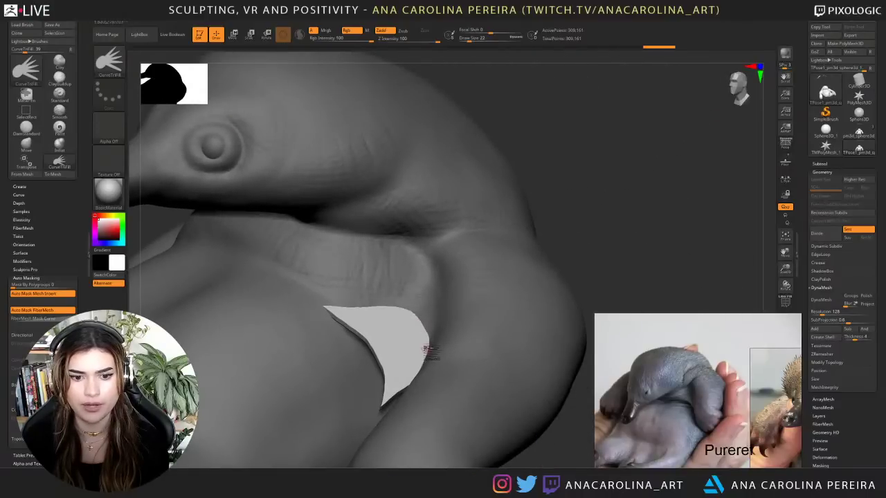
left_click_drag(557, 253, 577, 235)
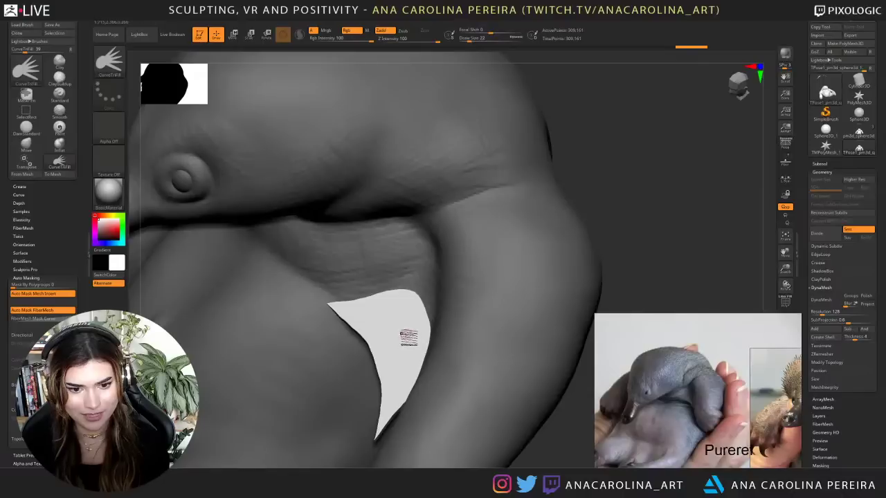
key("w")
left_click_drag(407, 342, 436, 329)
left_click_drag(468, 393, 538, 415)
left_click_drag(537, 357, 527, 377)
left_click_drag(435, 325, 428, 329)
left_click_drag(433, 300, 437, 326)
- Reshape the patch's upper edge against the chest with the Move brush at draw size 202
left_click_drag(503, 231, 477, 234)
right_click_drag(482, 236, 528, 219)
right_click_drag(528, 218, 555, 202, "alt")
right_click_drag(554, 202, 488, 230, "ctrl")
key("b")
key("m")
key("v")
key("space")
left_click_drag(529, 204, 519, 206)
left_click_drag(397, 278, 424, 251)
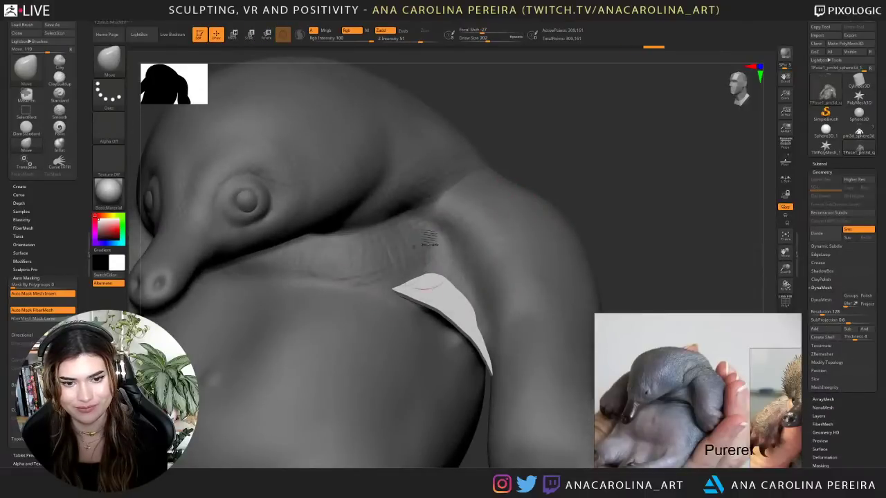
- Fit the patch's corners and edges to the chest and inner arm with the Move brush at draw size 344, then clear the mask
right_click_drag(557, 148, 547, 141)
key("space")
left_click_drag(501, 191, 510, 191)
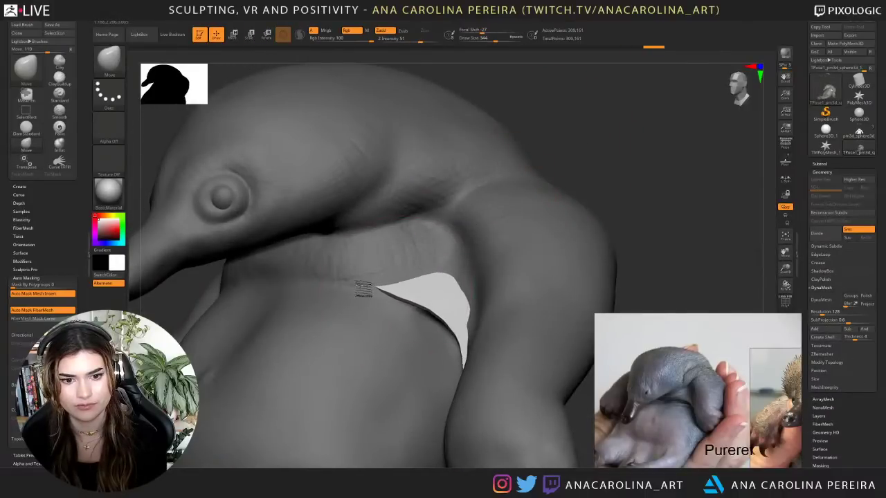
left_click_drag(361, 292, 345, 294)
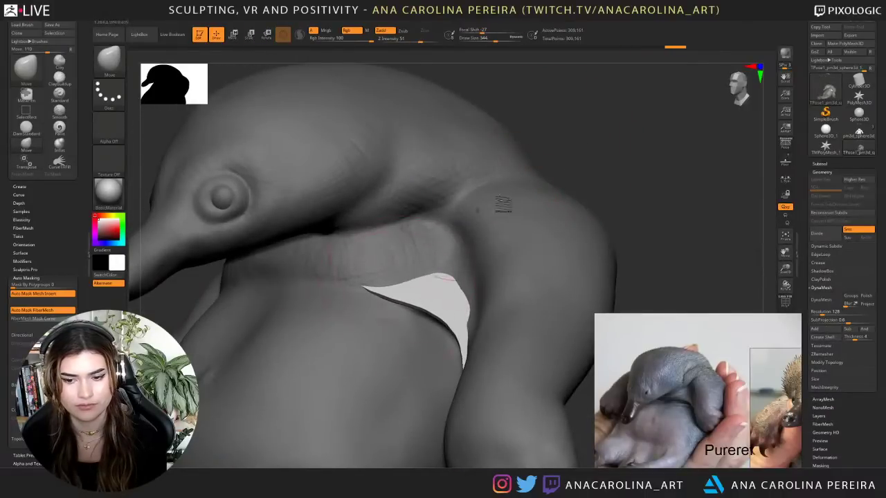
right_click_drag(578, 188, 605, 180)
left_click_drag(409, 301, 416, 294)
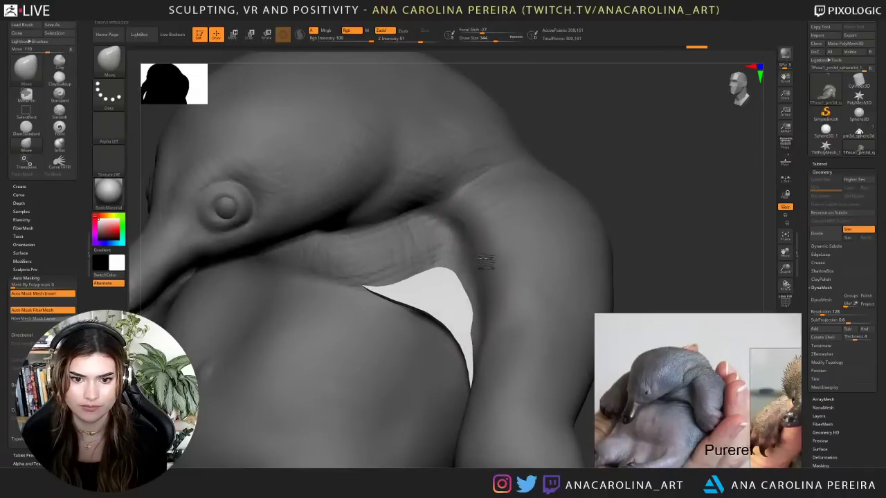
left_click_drag(478, 274, 466, 282)
mouse_move(625, 162)
left_mouse_down()
mouse_move(639, 146)
mouse_move(598, 173)
left_mouse_up()
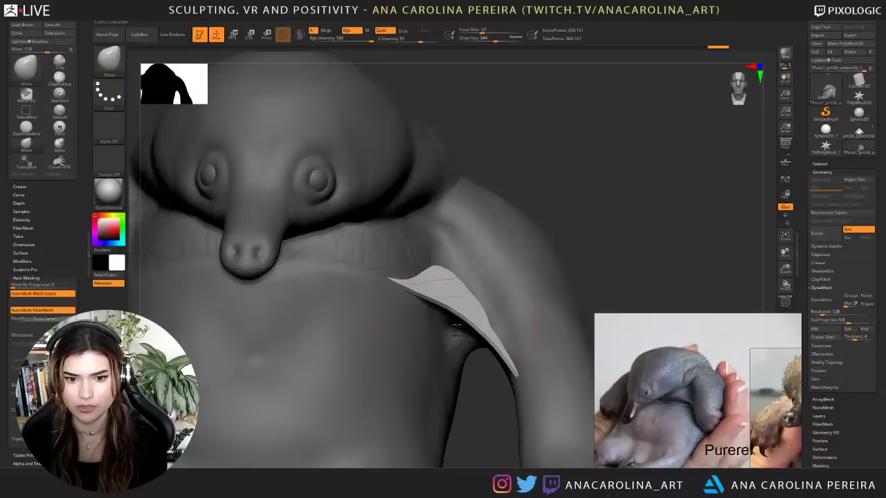
left_click_drag(457, 325, 461, 315)
left_click(604, 222, "ctrl")
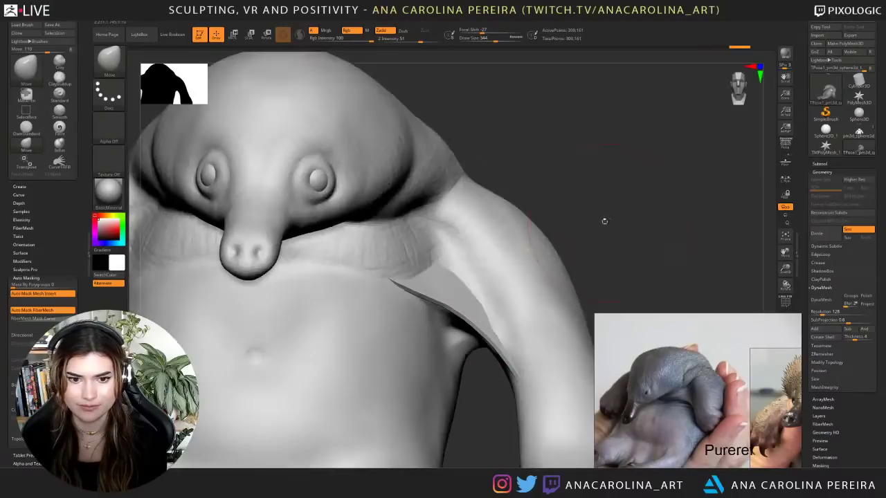
- Split the armpit patch from the body into its own subtool with Split Unmasked Points
key("f")
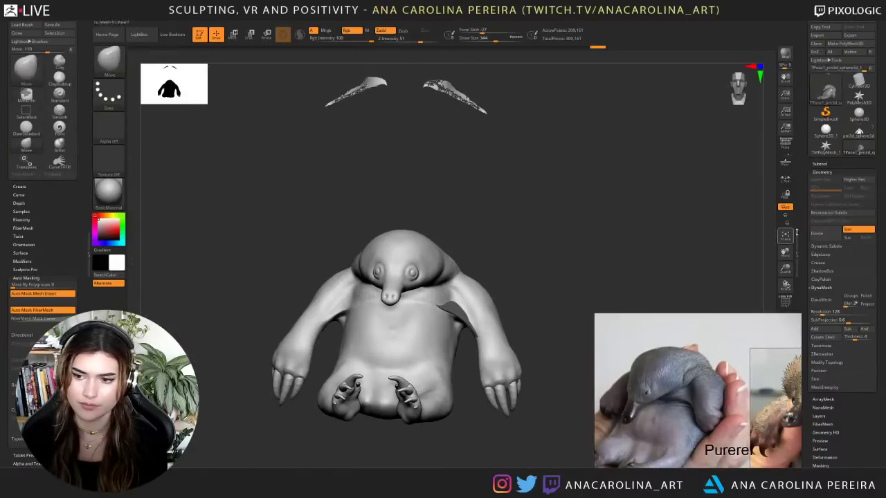
left_click_drag(808, 213, 808, 225)
left_click(820, 175)
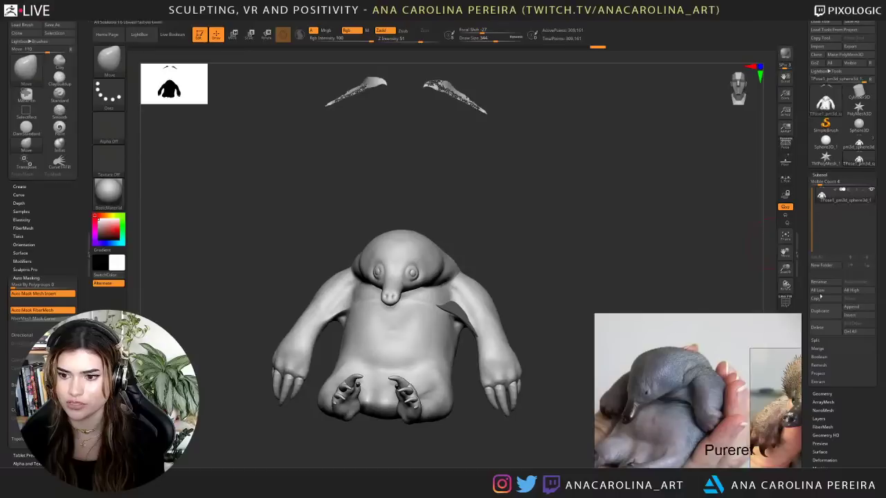
left_click(817, 341)
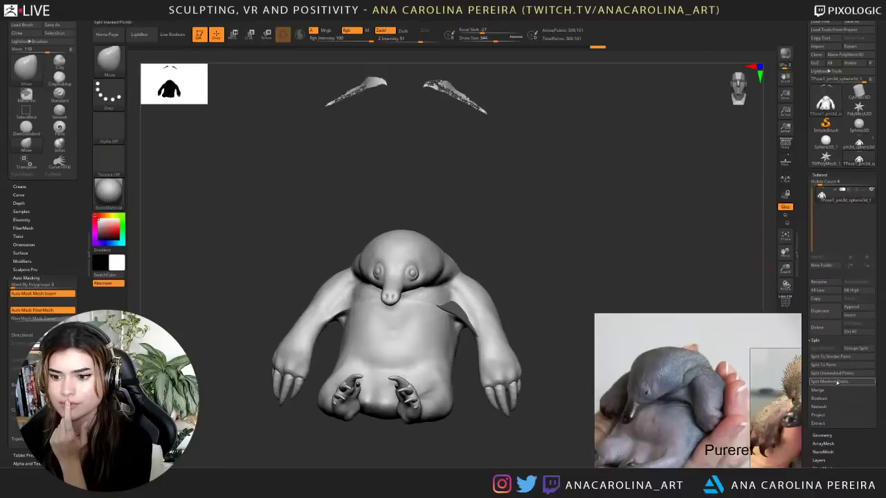
left_click(837, 373)
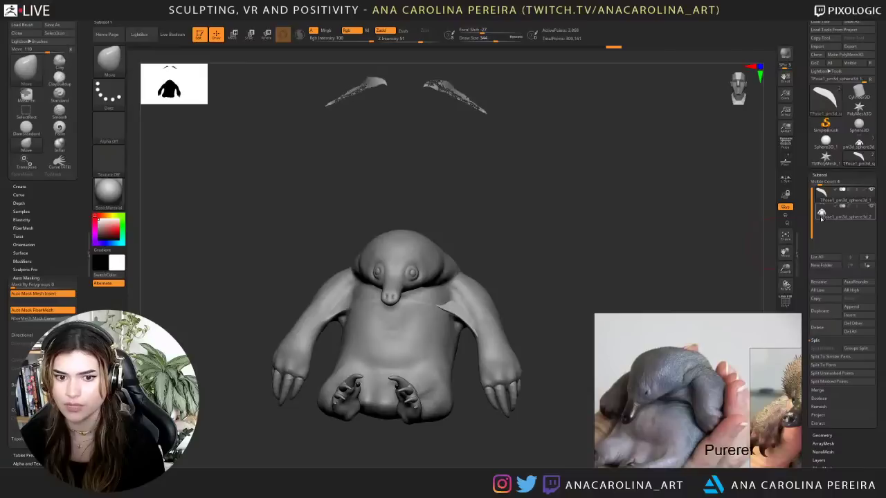
left_click_drag(720, 251, 702, 242)
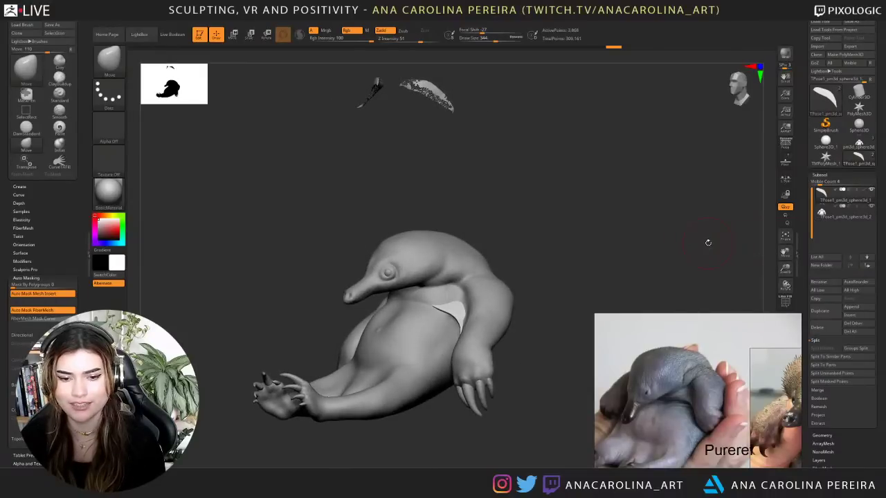
left_click_drag(609, 227, 613, 218)
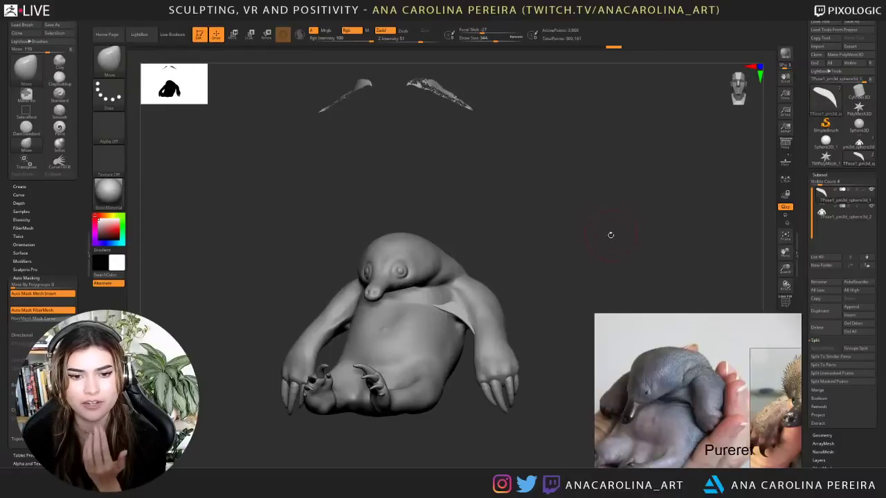
mouse_move(610, 236)
left_mouse_down()
mouse_move(629, 242)
mouse_move(617, 231)
left_mouse_up()
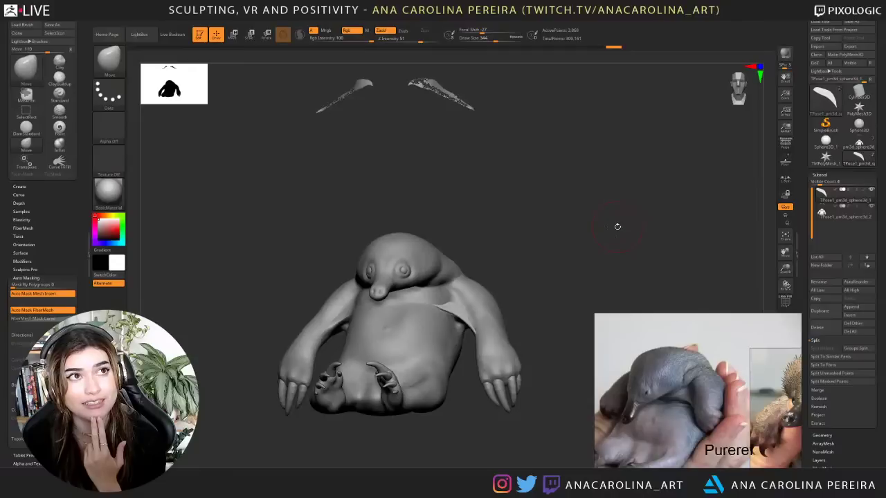
- Undo the patch split and step through the undo history to the state with body and patch combined
key("ctrl+z")
key("ctrl+z")
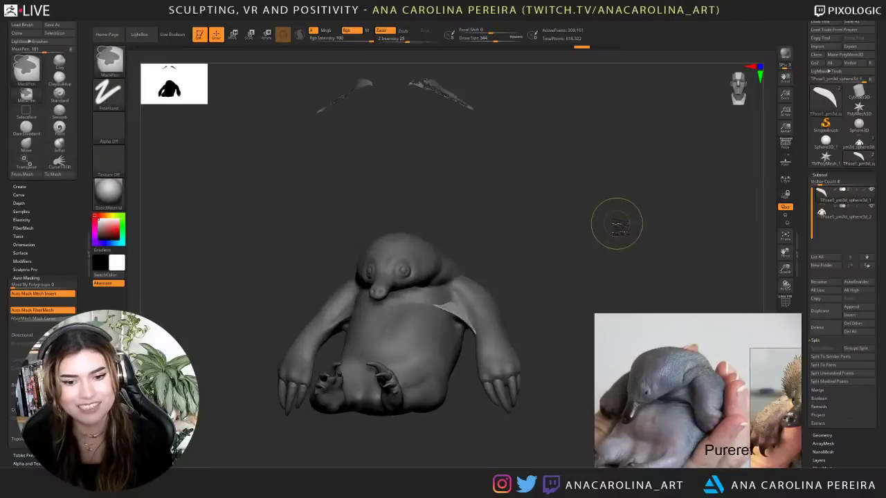
key("ctrl+z")
key("ctrl+z")
key("ctrl+z")
key("ctrl+z")
key("ctrl+z")
key("ctrl+z")
key("ctrl+z")
key("ctrl+z")
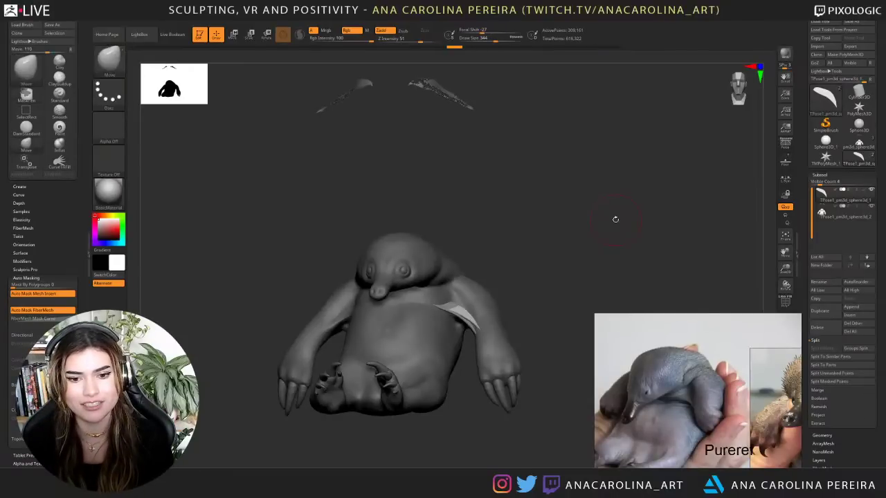
left_click(617, 48)
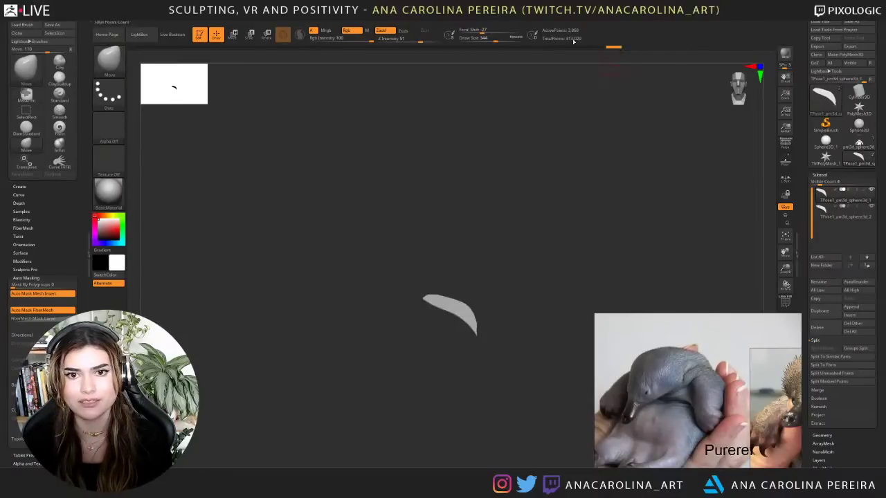
key("ctrl+z")
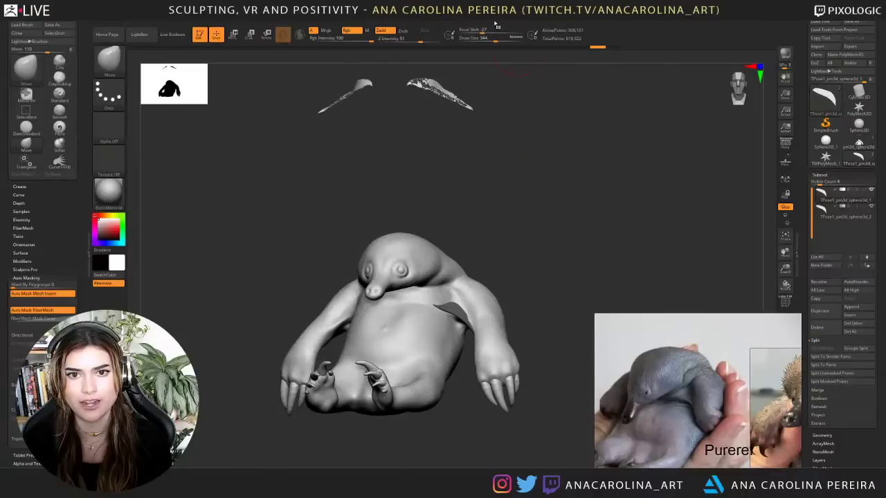
- Examine the combined body and armpit patch from the front, below and side
mouse_move(499, 19)
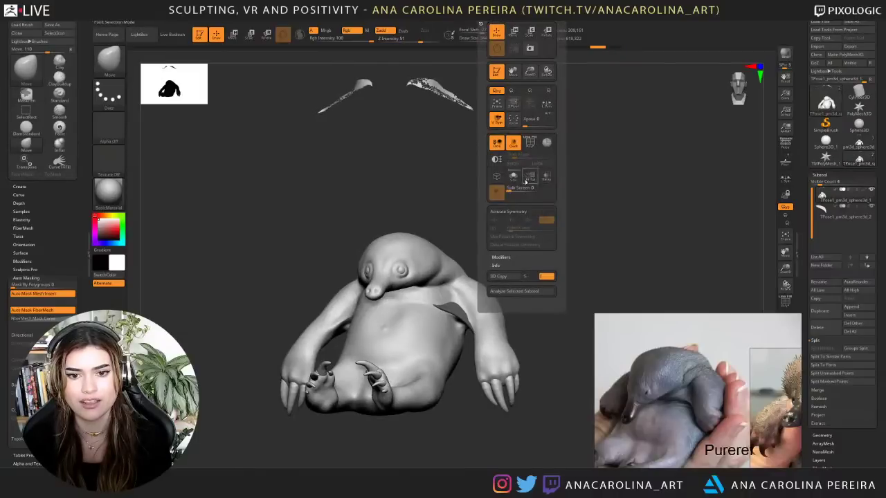
mouse_move(631, 175)
left_mouse_down()
mouse_move(577, 170)
mouse_move(593, 271)
mouse_move(212, 468)
left_mouse_up()
left_click(575, 208, "ctrl+shift")
left_click(536, 351, "ctrl")
left_click_drag(584, 344, 556, 337)
key("e")
mouse_move(492, 299)
left_mouse_down()
mouse_move(498, 312)
mouse_move(490, 333)
left_mouse_up()
left_click_drag(544, 366, 576, 367)
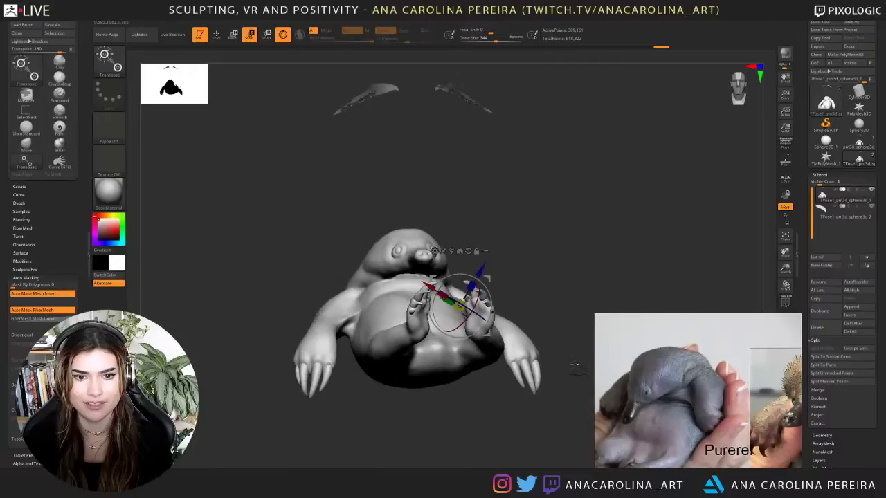
left_click_drag(543, 330, 573, 318)
left_click_drag(490, 304, 492, 320)
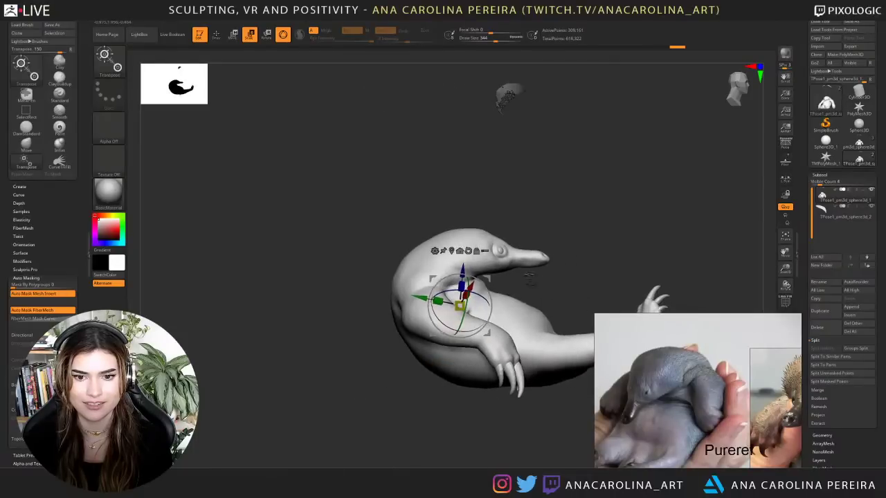
mouse_move(597, 259)
left_mouse_down("alt")
mouse_move(520, 231)
mouse_move(475, 231)
left_mouse_up("alt")
left_click_drag(487, 200, 552, 226, "alt")
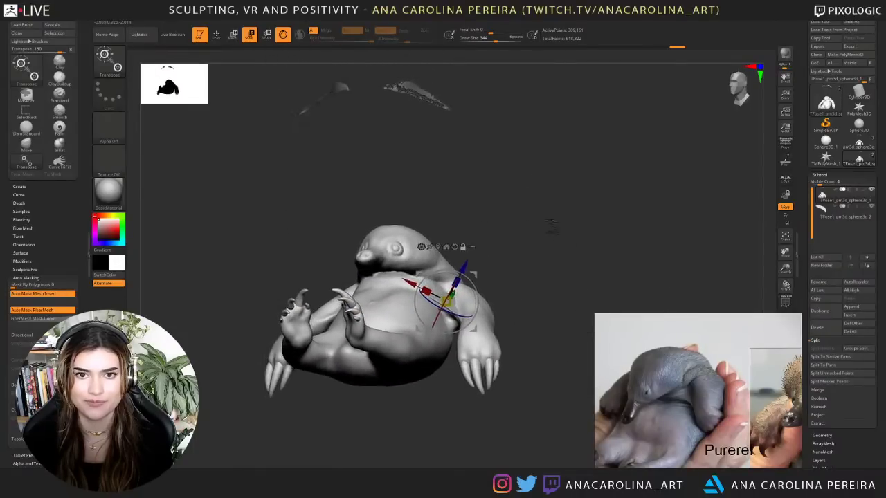
- Try to transfer the pose back to the subtools with Transpose Master's TPose|SubT
left_click(507, 22)
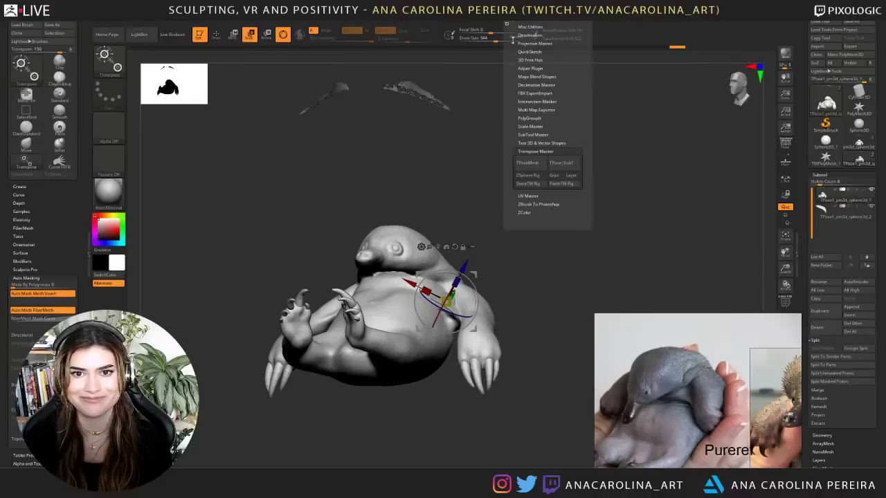
left_click(562, 163)
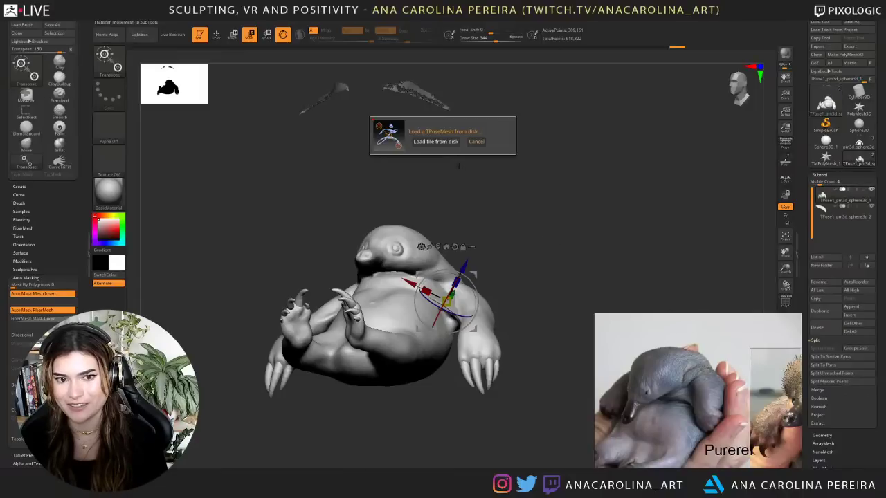
left_click(476, 142)
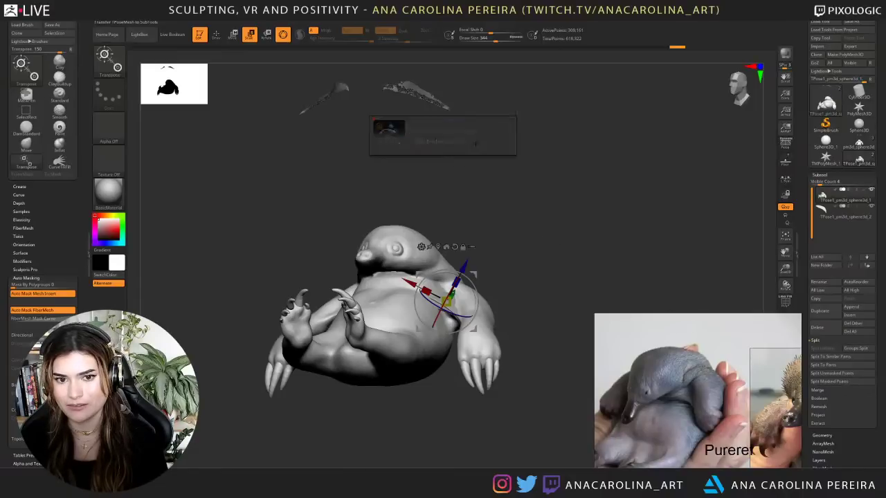
- Undo the latest edits on the combined body back to the stage where only the armpit patch was unmasked
left_click_drag(526, 192, 548, 194)
key("ctrl")
key("ctrl+z")
key("ctrl+z")
key("ctrl+z")
key("ctrl+z")
key("ctrl+z")
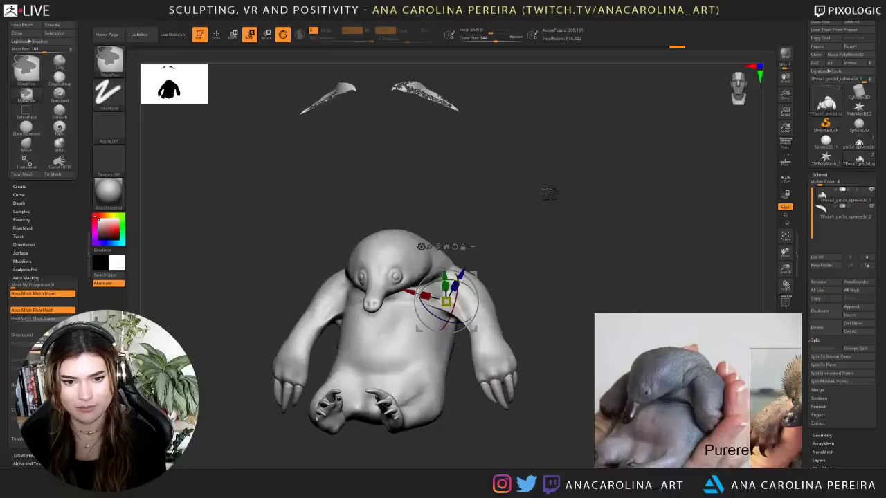
key("ctrl+z")
key("ctrl+z")
key("ctrl+z")
key("ctrl+z")
key("ctrl+z")
key("ctrl+z")
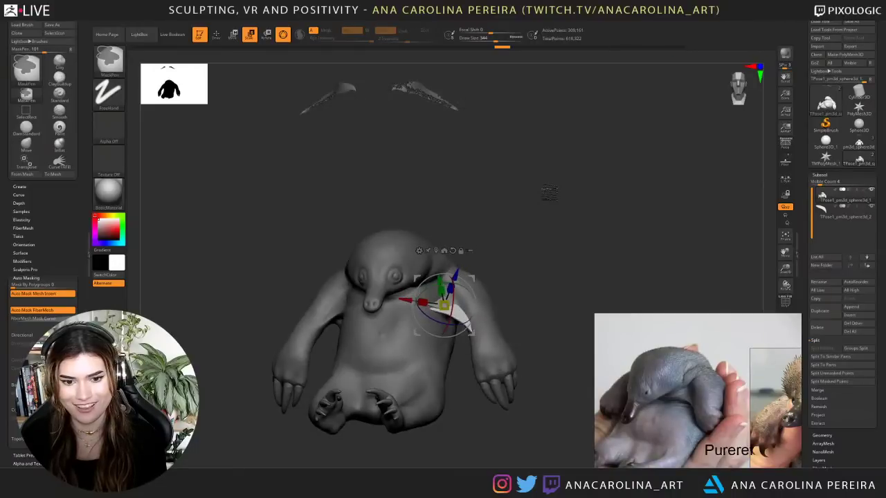
- Step back through the body's undo history to the posed body without the armpit patch, checking it from several sides
mouse_move(547, 193)
left_mouse_down()
mouse_move(549, 227)
mouse_move(585, 253)
mouse_move(599, 250)
left_mouse_up()
key("ctrl+z")
key("ctrl+z")
key("ctrl+z")
key("ctrl+z")
left_click(870, 208)
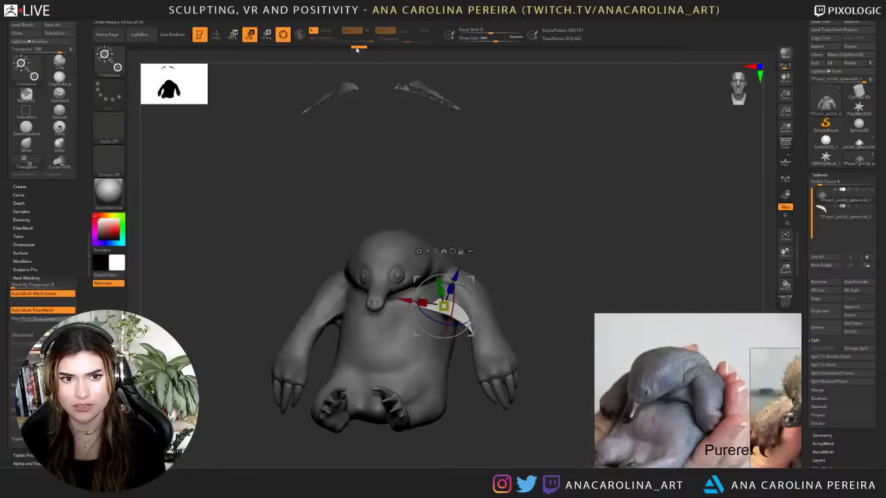
mouse_move(356, 49)
left_mouse_down()
mouse_move(186, 56)
mouse_move(228, 53)
left_mouse_up()
mouse_move(494, 105)
left_mouse_down()
mouse_move(494, 175)
mouse_move(173, 382)
mouse_move(134, 460)
left_mouse_up()
left_click(424, 214, "ctrl")
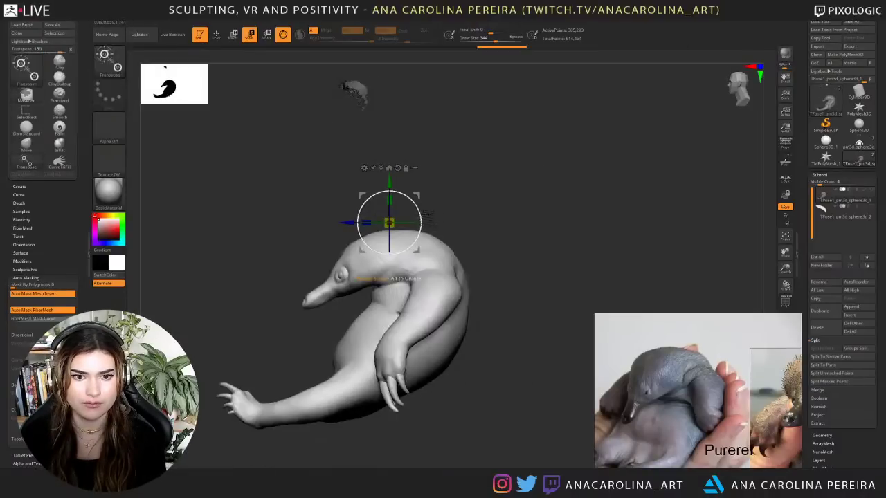
left_click_drag(420, 215, 517, 246)
left_click_drag(402, 210, 402, 225)
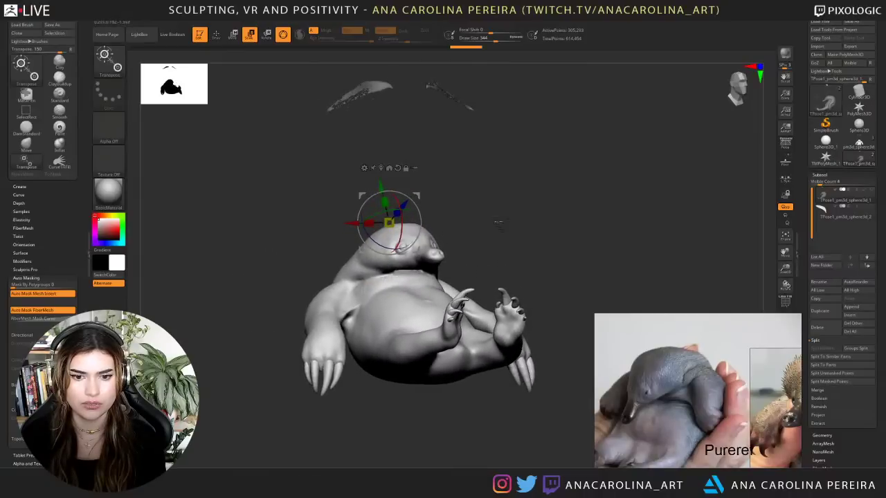
left_click_drag(538, 223, 463, 216)
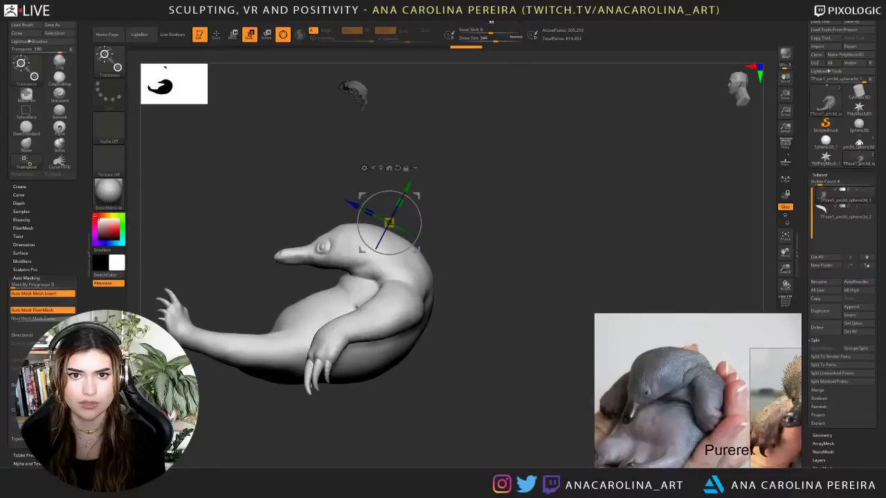
- Retry the TPose|SubT transfer on the restored body, including browsing the disk for a TPoseMesh file
mouse_move(493, 19)
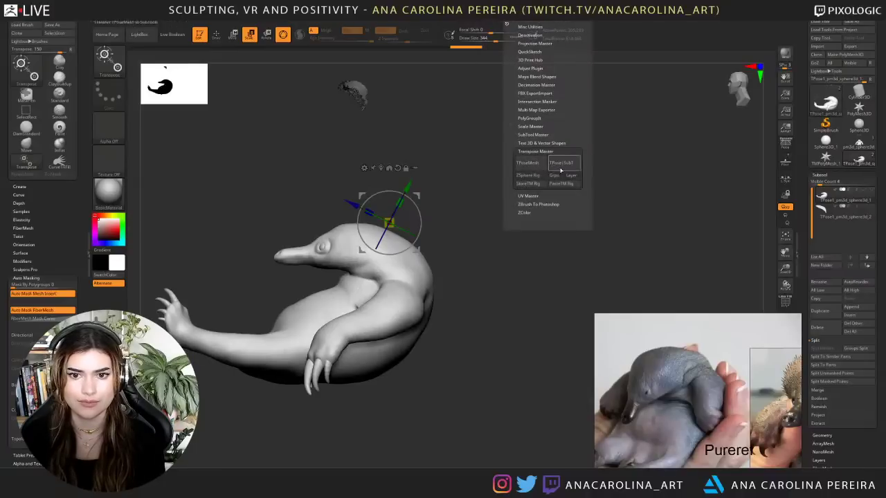
left_click(561, 169)
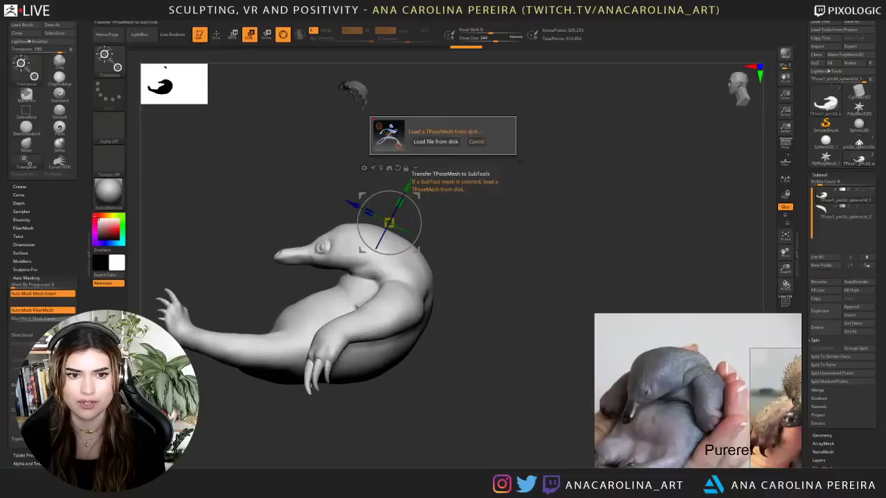
left_click(482, 144)
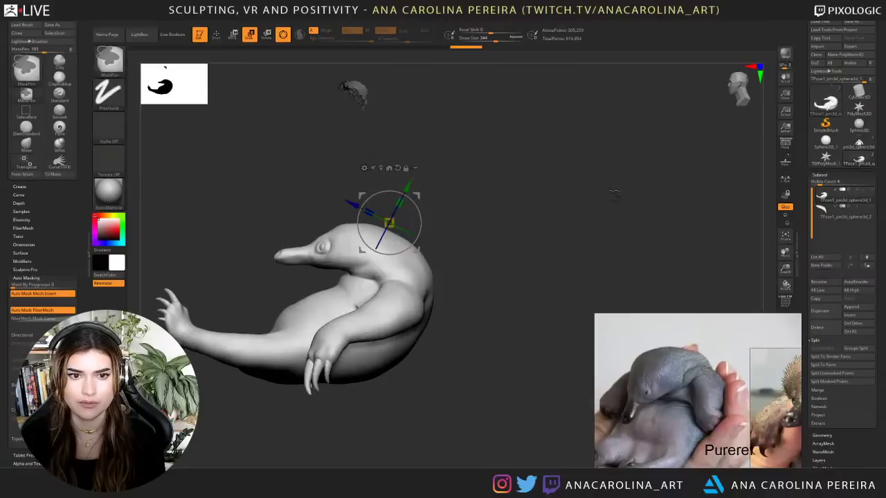
left_click(510, 21)
left_click(568, 162)
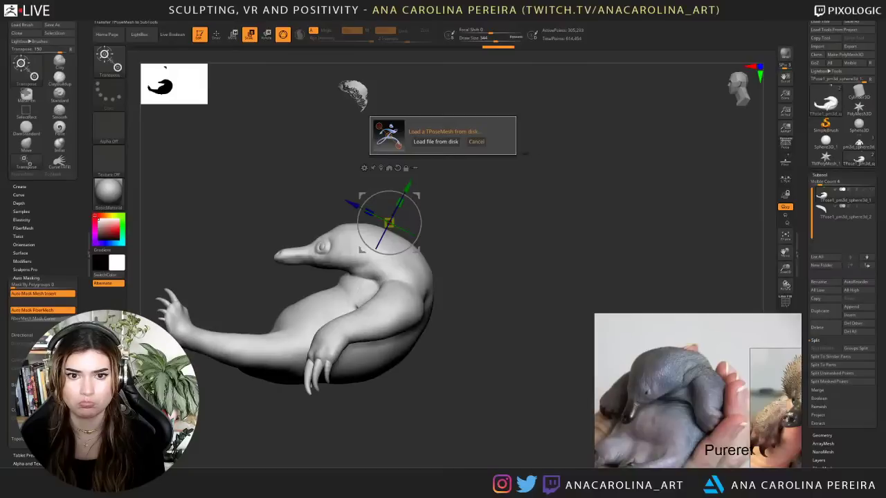
left_click(436, 142)
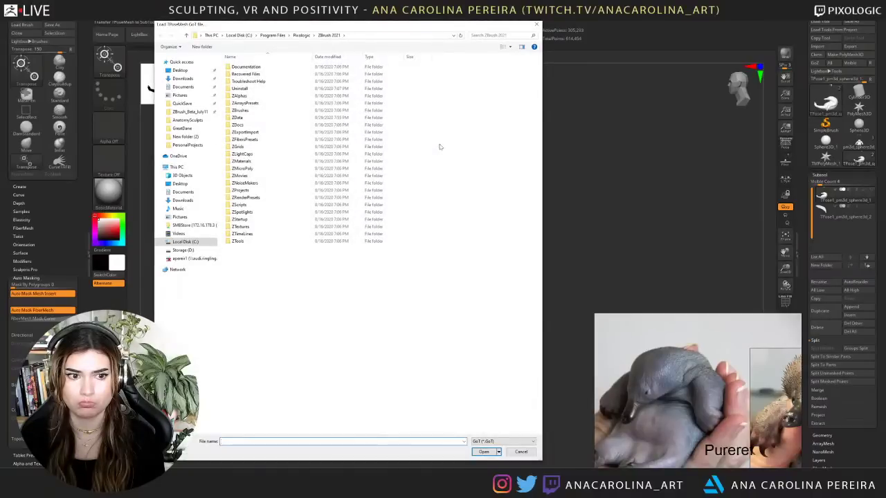
left_click(520, 452)
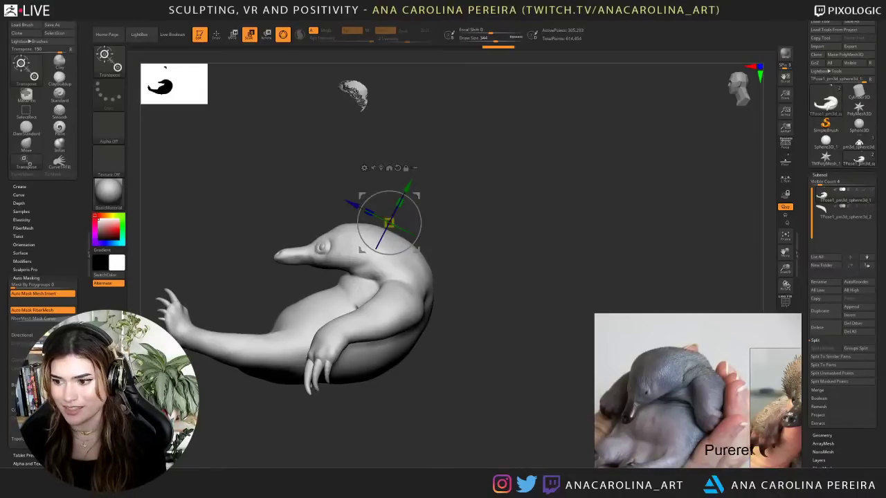
left_click_drag(558, 207, 606, 218)
left_click(508, 23)
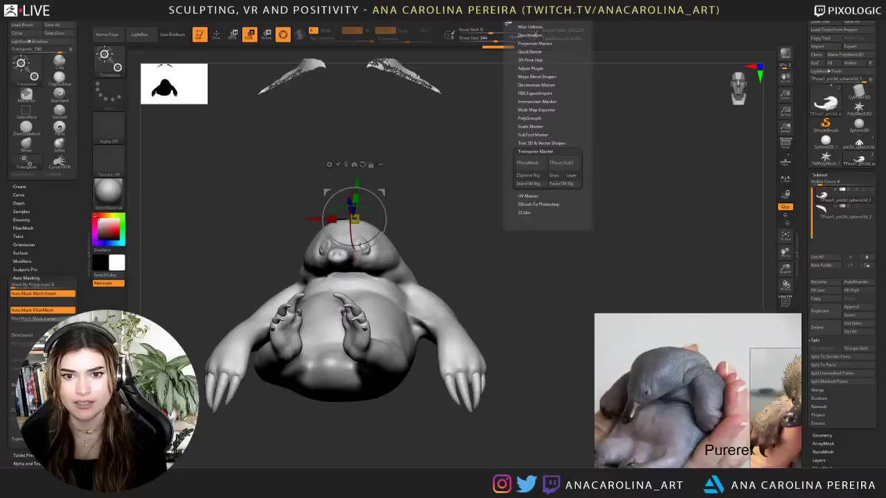
left_click(556, 165)
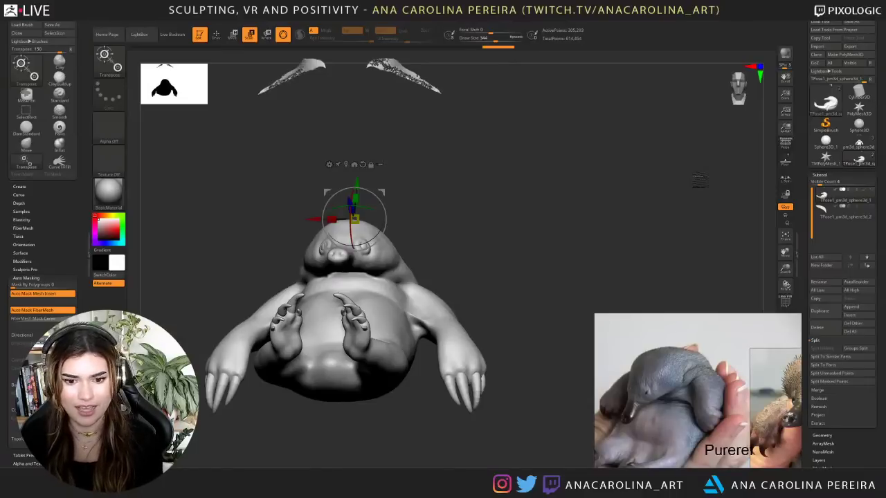
left_click_drag(700, 180, 687, 184)
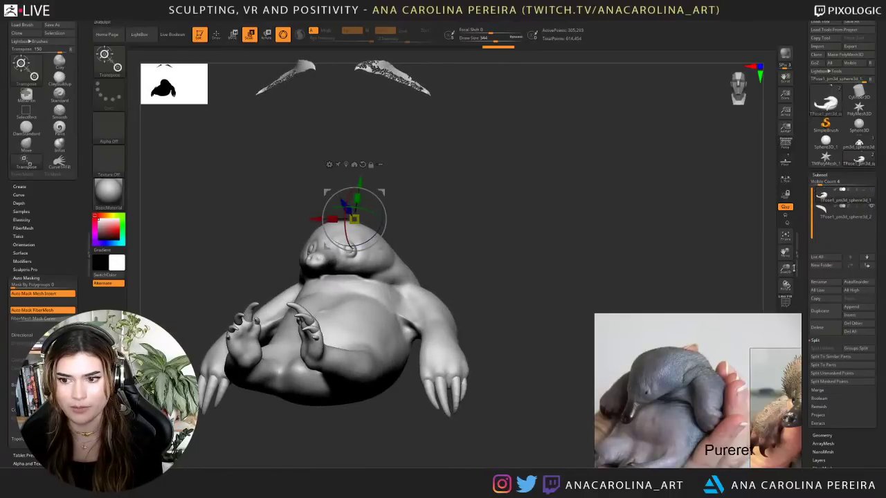
- Compare the states in the armpit patch subtool's undo history, viewing the combined body from the side, and return to the patch-only state
right_click_drag(784, 333, 747, 335)
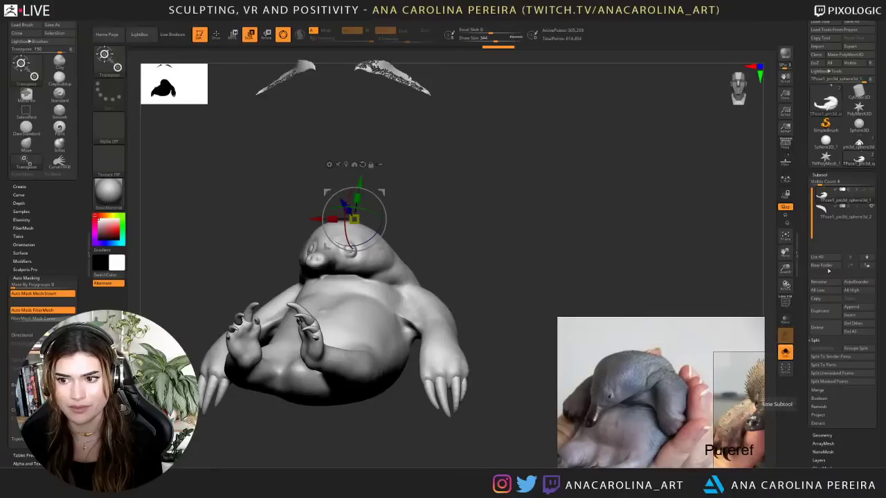
left_click(840, 214)
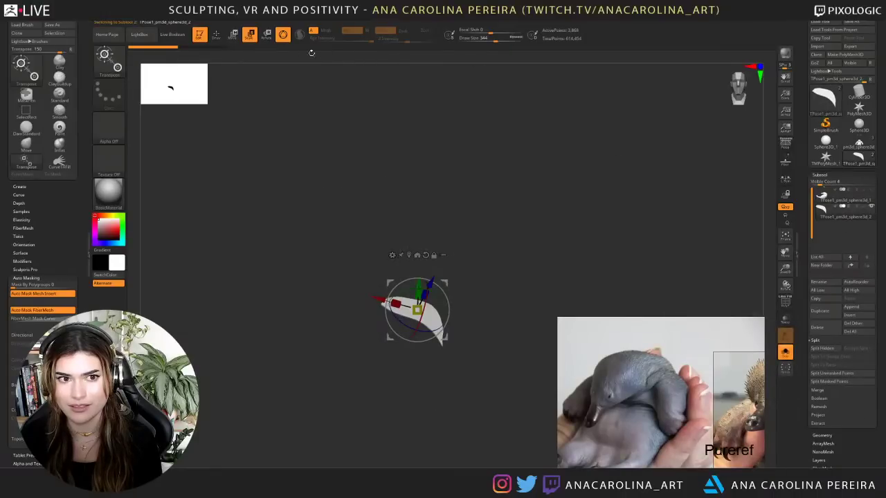
left_click(213, 49)
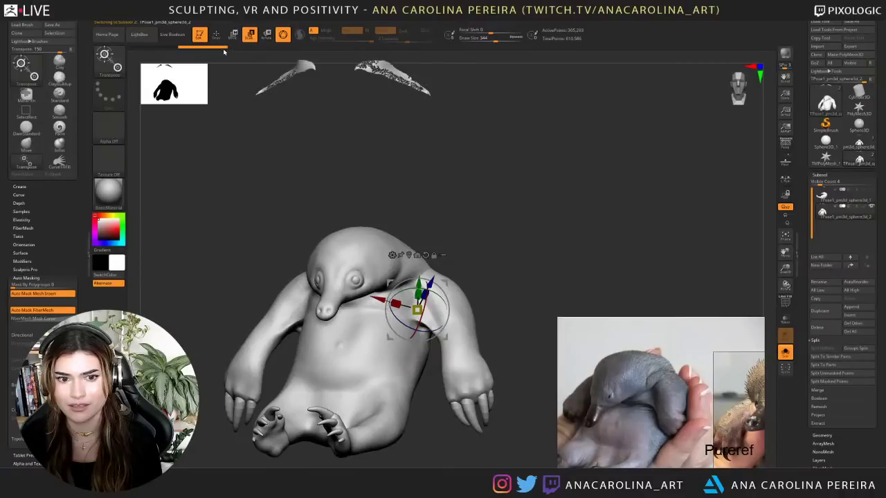
left_click(235, 49)
left_click_drag(505, 142, 366, 160)
left_click_drag(498, 331, 445, 319, "alt")
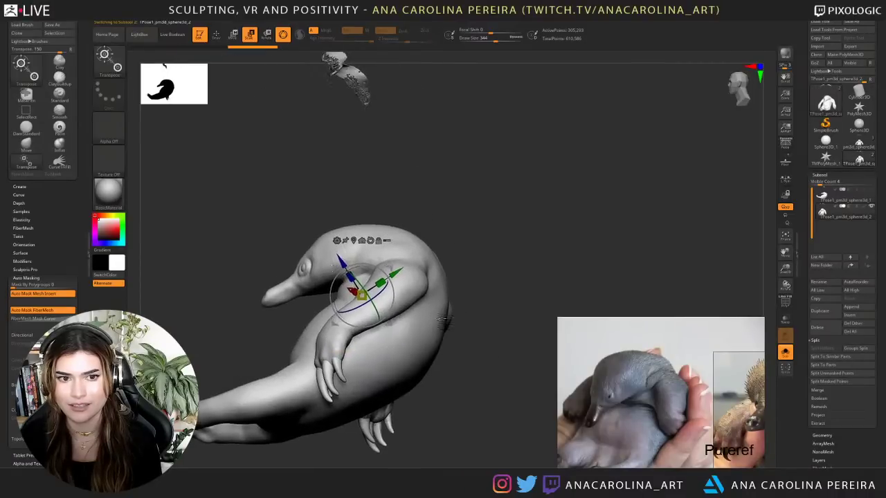
left_click_drag(781, 247, 837, 262)
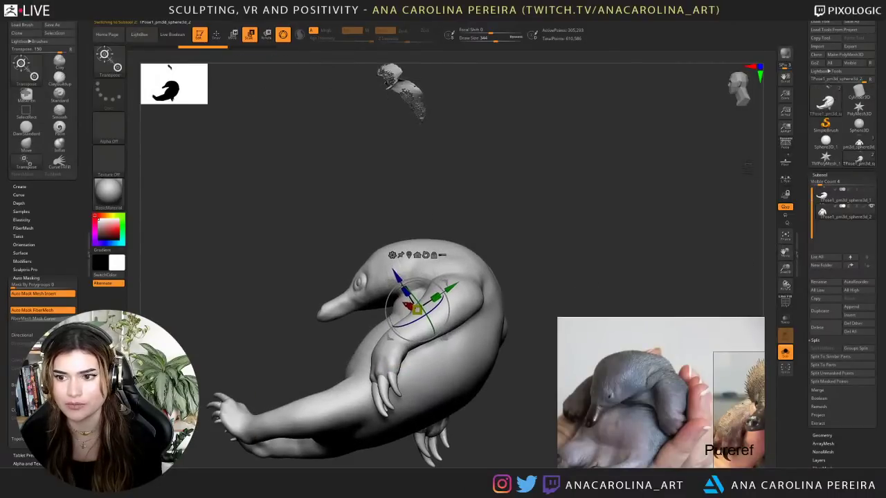
left_click(253, 49)
left_click(202, 48)
left_click(153, 50)
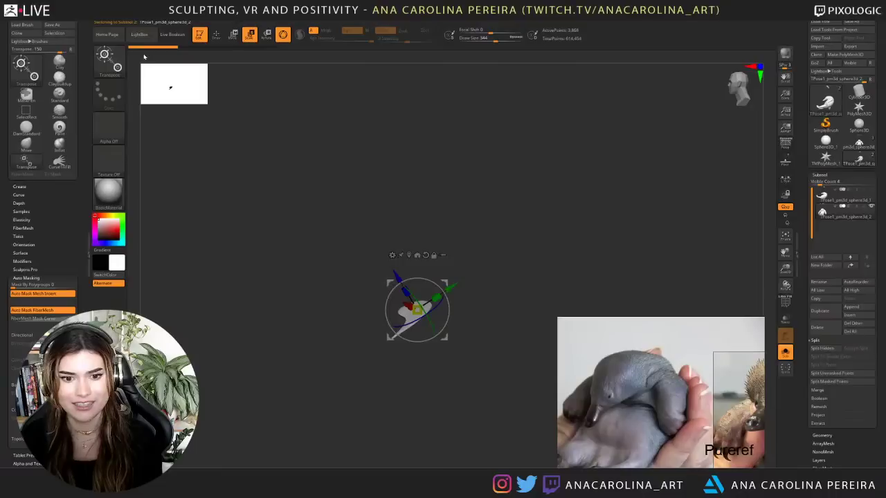
- Select the armpit patch subtool and shift it toward the posed chest and arm with the Move brush at draw size 408
left_click(841, 197)
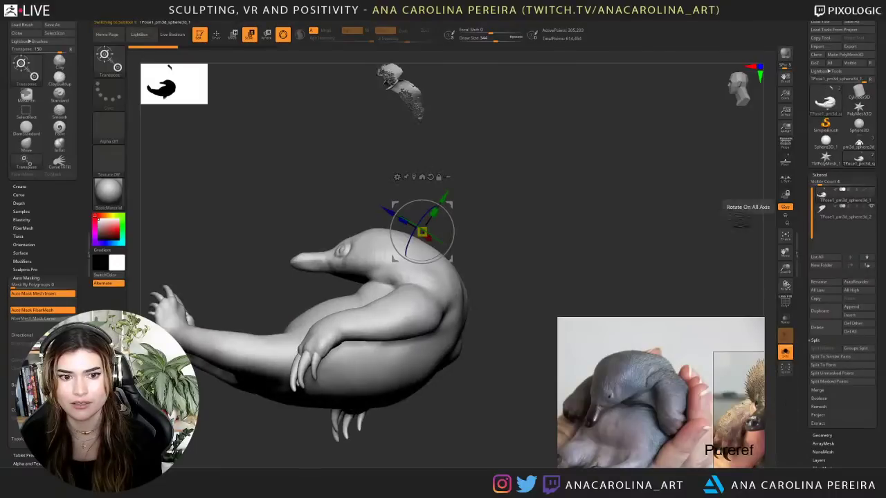
left_click_drag(668, 220, 754, 229)
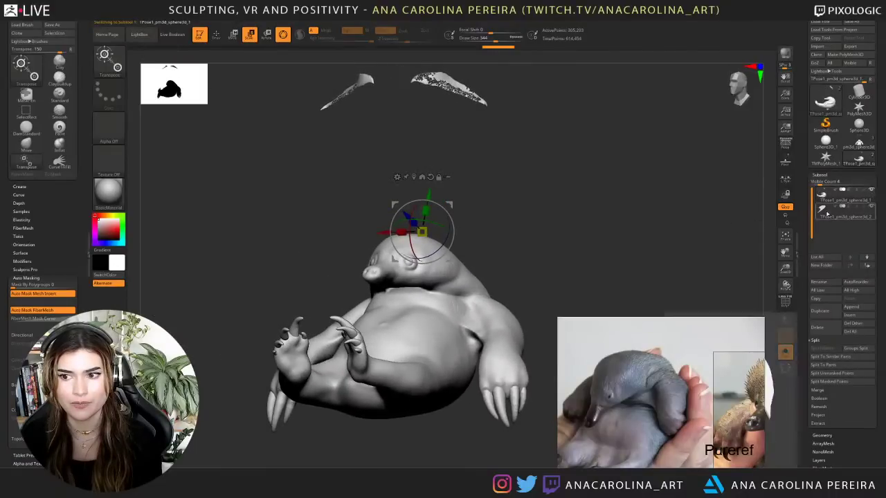
left_click(821, 213)
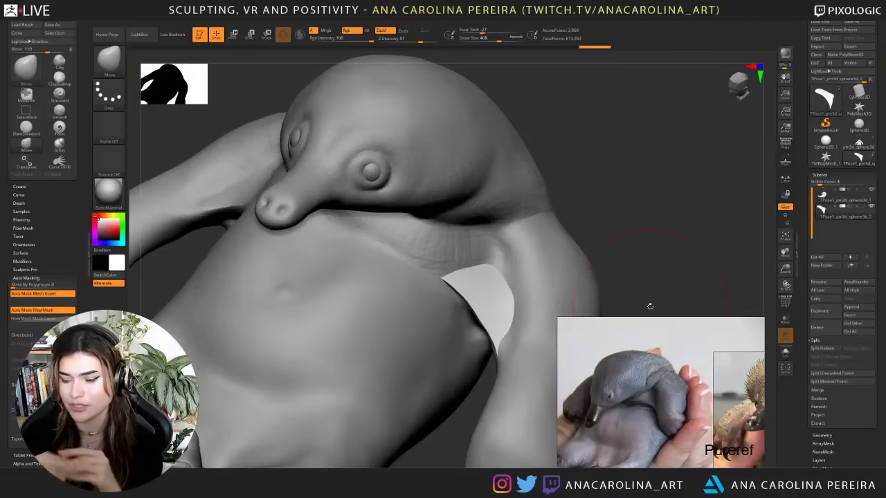
left_click_drag(633, 126, 596, 164)
left_click_drag(541, 269, 558, 278)
left_click_drag(721, 196, 717, 197)
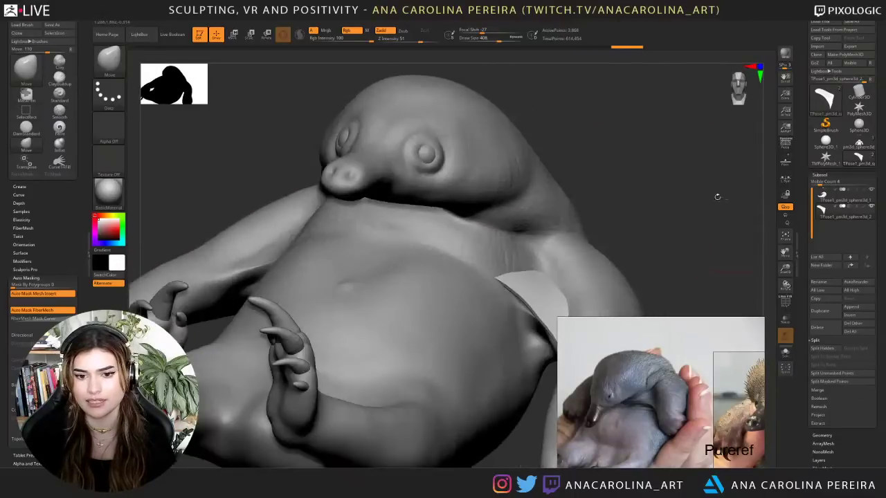
left_click_drag(615, 202, 580, 216)
left_click_drag(474, 265, 445, 254)
mouse_move(643, 199)
left_mouse_down()
mouse_move(700, 202)
mouse_move(619, 230)
left_mouse_up()
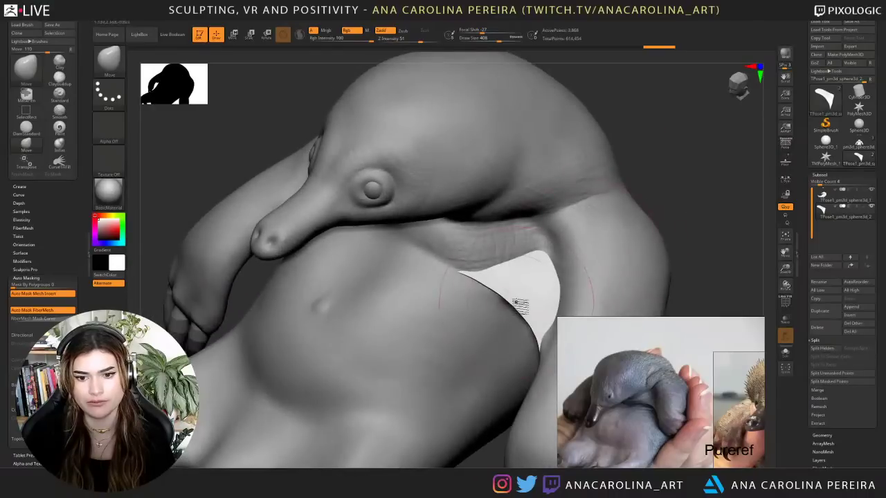
- Reduce the Move brush size and fit the patch's chest corner and lower edge to the body
key("s")
mouse_move(520, 303)
left_mouse_down()
mouse_move(512, 308)
mouse_move(537, 316)
left_mouse_up()
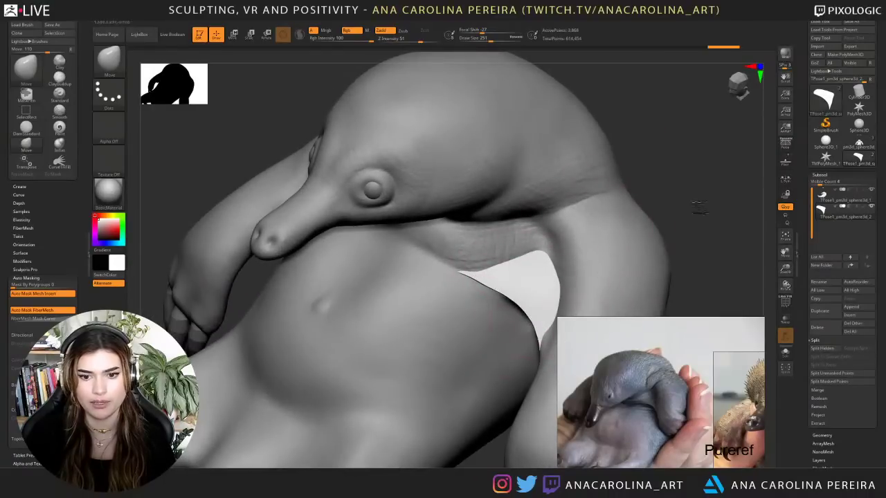
left_click_drag(698, 211, 678, 184)
left_click_drag(488, 293, 484, 288)
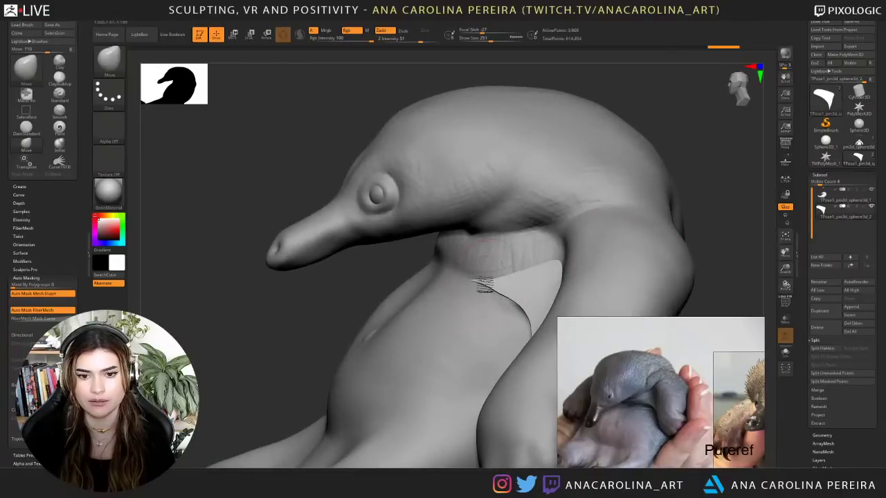
left_click_drag(525, 321, 524, 306)
left_click_drag(661, 161, 716, 165)
left_click_drag(603, 235, 589, 236)
- Adjust the Move brush size and pull the armpit patch's lower edge into place between the chest and inner arm
key("bracketright")
key("bracketright")
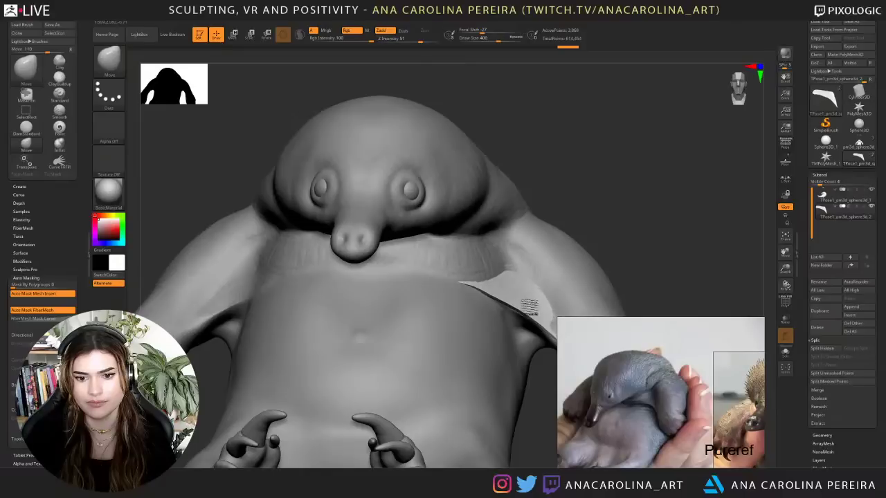
key("space")
left_click_drag(527, 308, 538, 323)
left_click(564, 309)
left_click_drag(601, 272, 546, 276)
left_click_drag(534, 311, 528, 319)
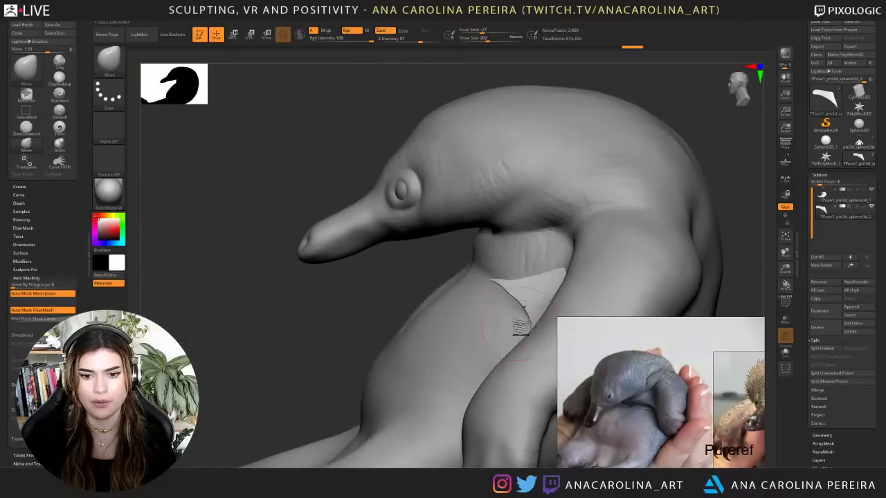
- Nudge the patch's lower tip against the inner arm, checking the fit from the side and front
left_click_drag(430, 306, 434, 275)
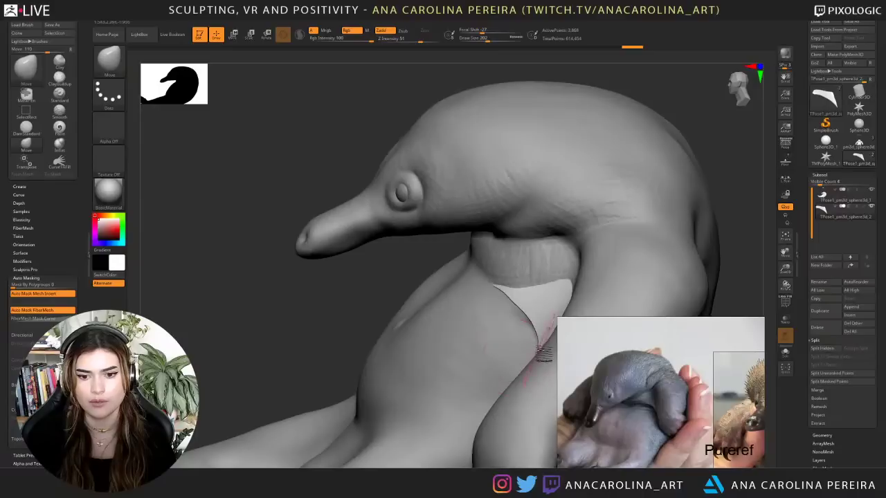
right_click_drag(391, 272, 405, 287)
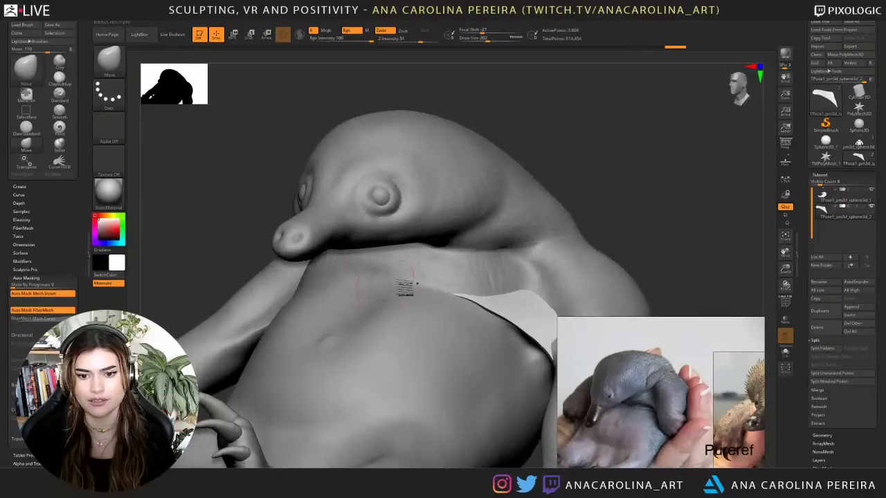
left_click_drag(675, 207, 583, 232)
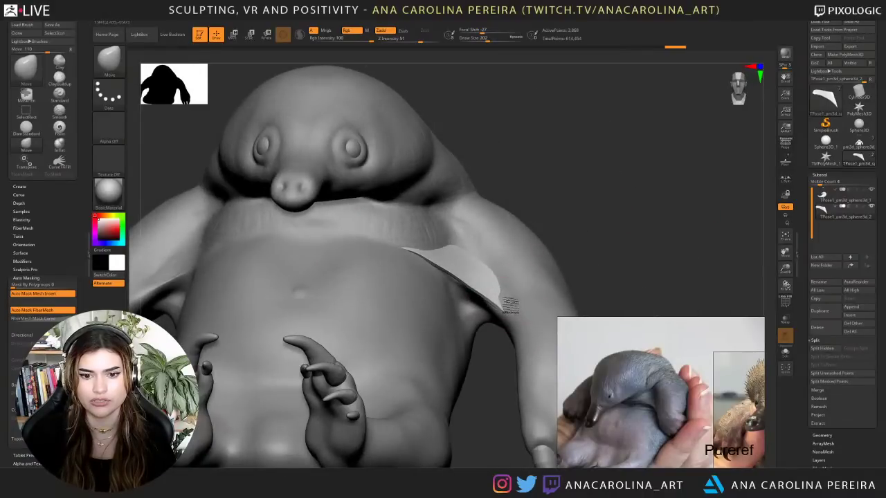
left_click_drag(510, 306, 510, 310)
mouse_move(598, 254)
left_mouse_down()
mouse_move(564, 260)
mouse_move(547, 233)
left_mouse_up()
mouse_move(714, 162)
left_mouse_down()
mouse_move(735, 166)
mouse_move(725, 182)
left_mouse_up()
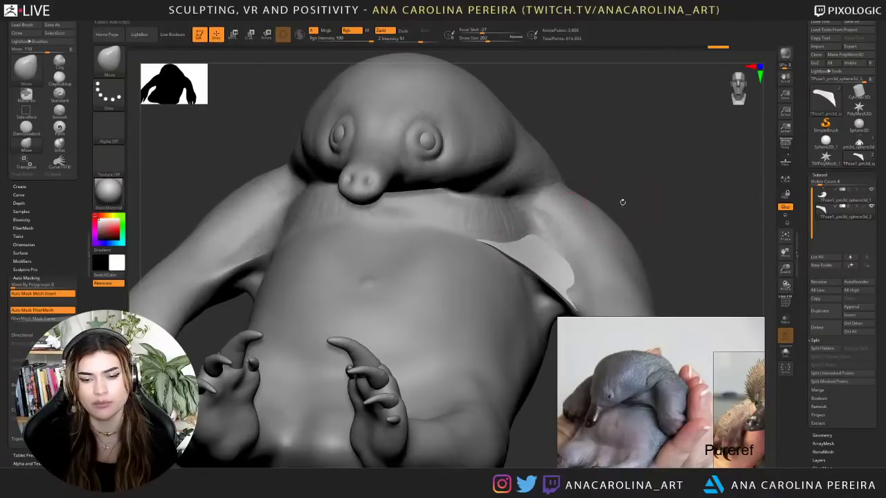
left_click_drag(623, 201, 627, 229)
right_click_drag(626, 228, 708, 238)
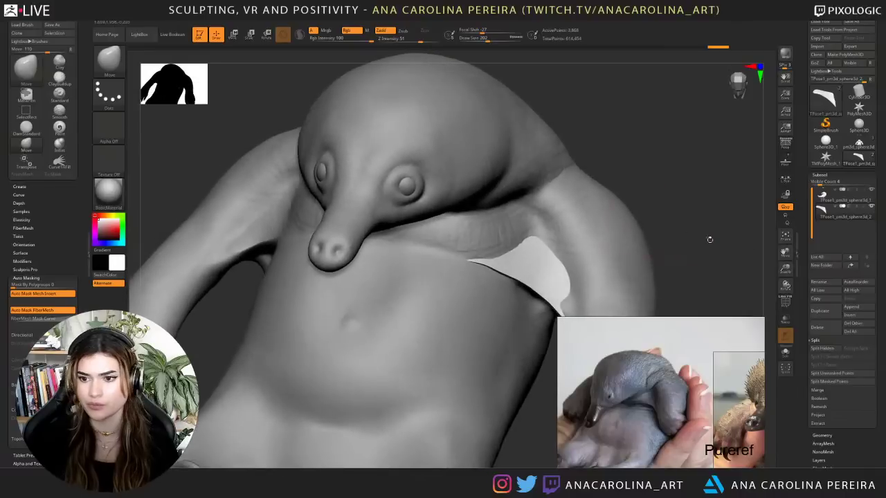
- Duplicate the armpit patch subtool and mirror the copy to the opposite armpit
left_click(820, 311)
left_click(817, 424)
left_click_drag(808, 419, 804, 323)
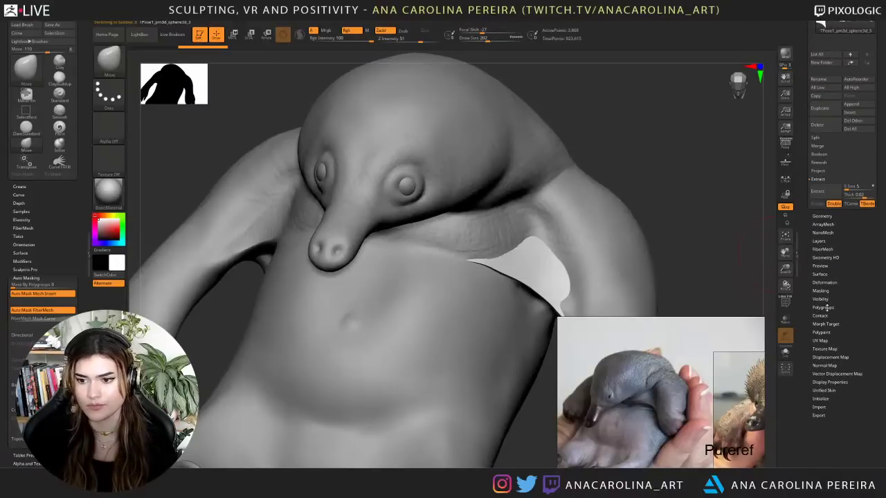
left_click(824, 283)
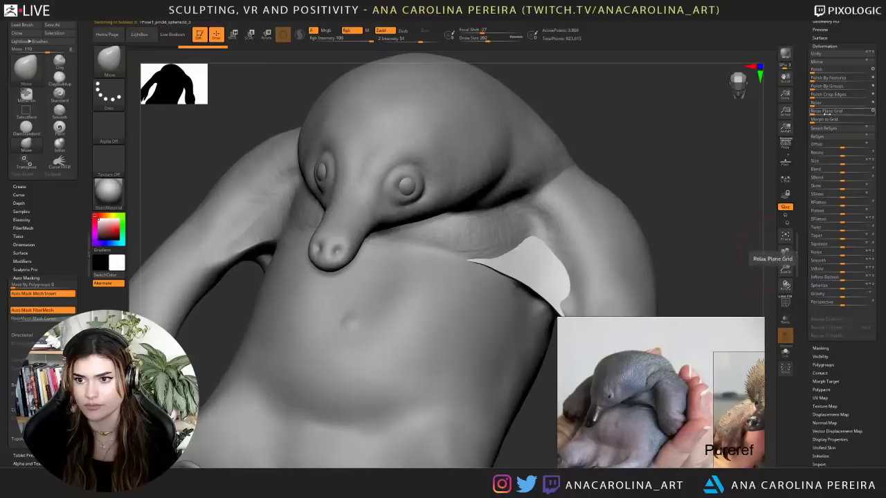
left_click(828, 63)
scroll(828, 76, "up", 3)
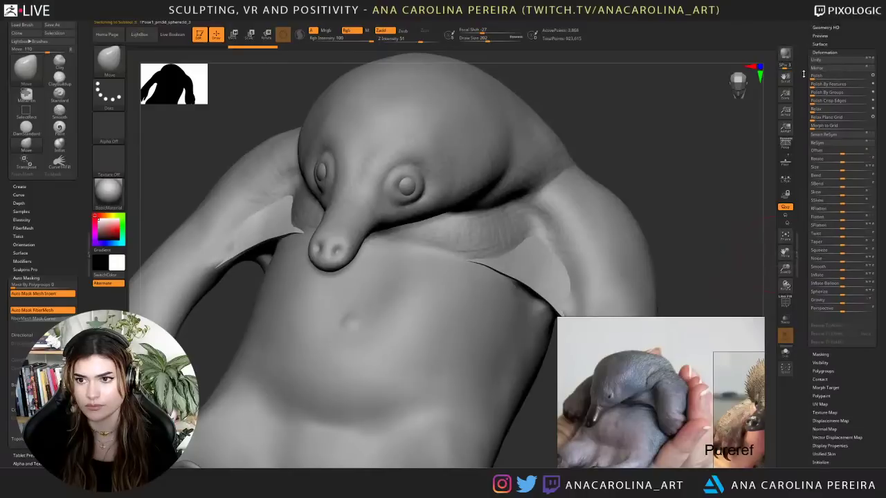
- Select the original armpit patch and try to merge it down with its mirrored copy
left_click(822, 54)
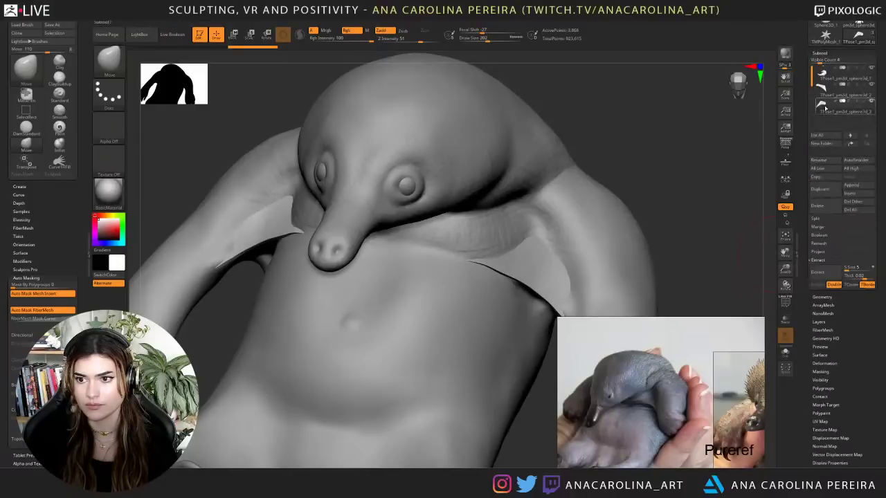
left_click(820, 89)
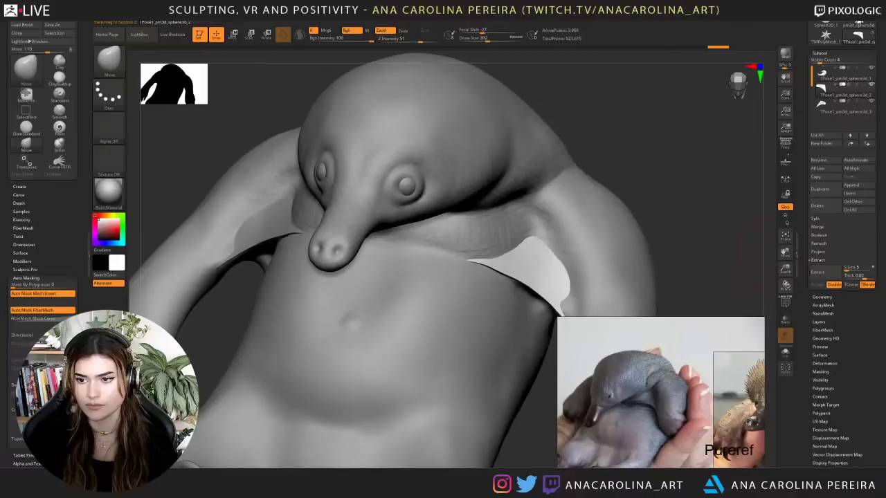
left_click(824, 228)
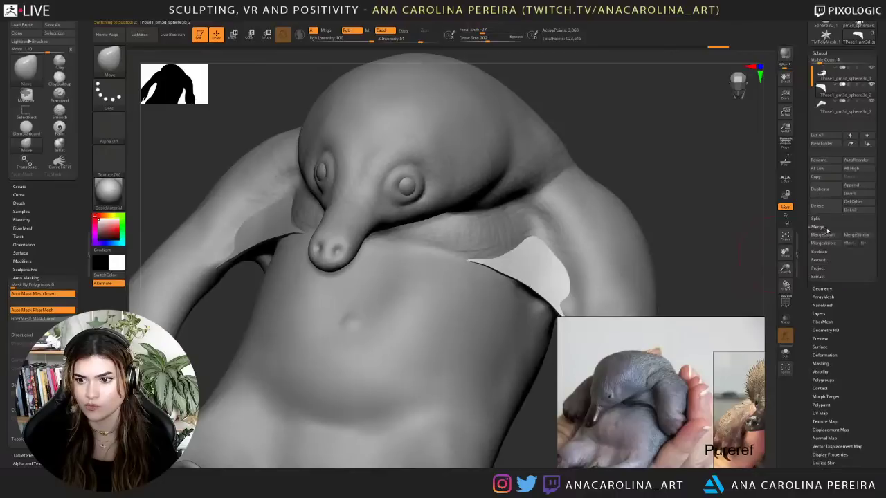
left_click(831, 235)
left_click(760, 249)
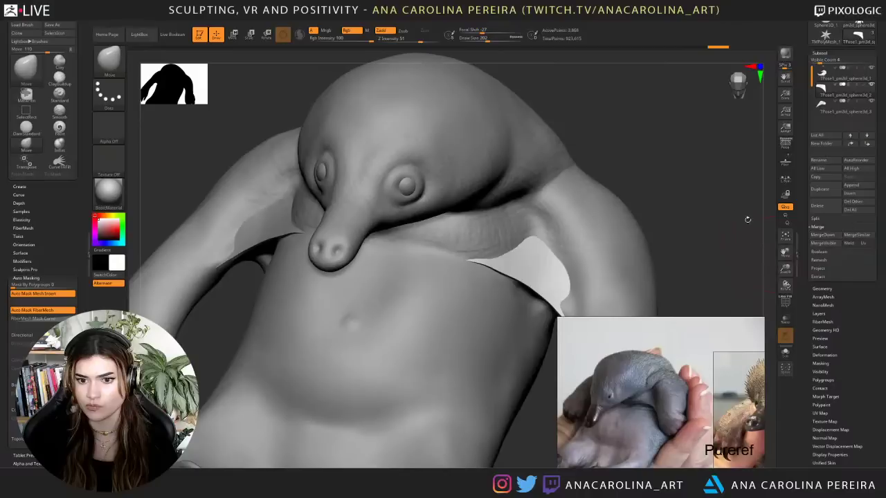
- Reveal the hidden geometry in the patch subtool, inspect the duplicate body around the model, and return to the patch alone
left_click(724, 200, "ctrl+shift")
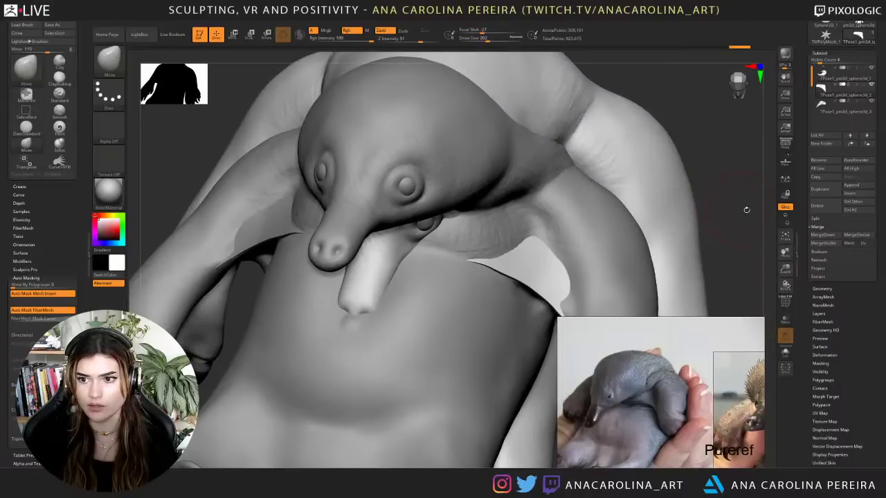
mouse_move(744, 211)
left_mouse_down()
mouse_move(731, 158)
mouse_move(748, 196)
left_mouse_up()
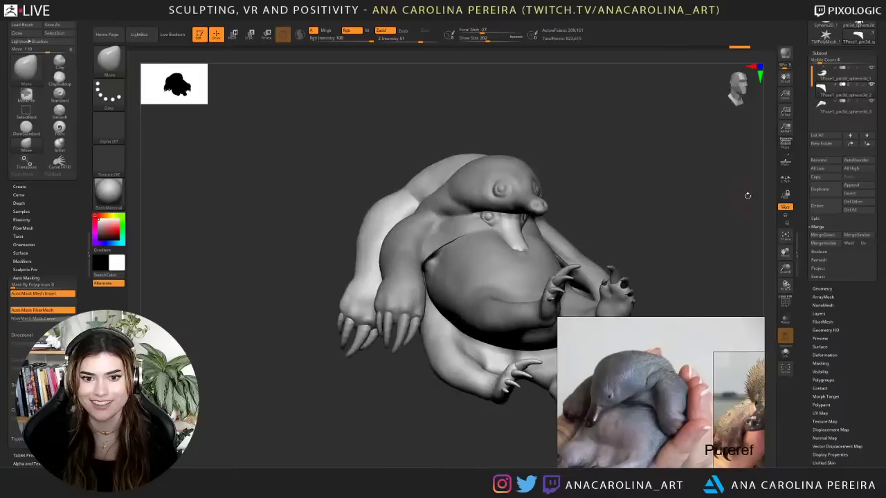
mouse_move(664, 209)
left_mouse_down()
mouse_move(599, 196)
mouse_move(598, 220)
left_mouse_up()
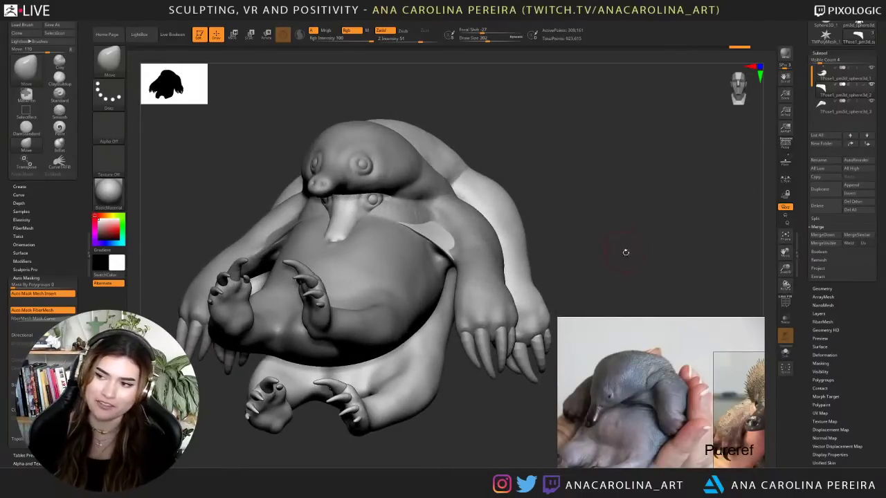
left_click_drag(632, 256, 645, 246)
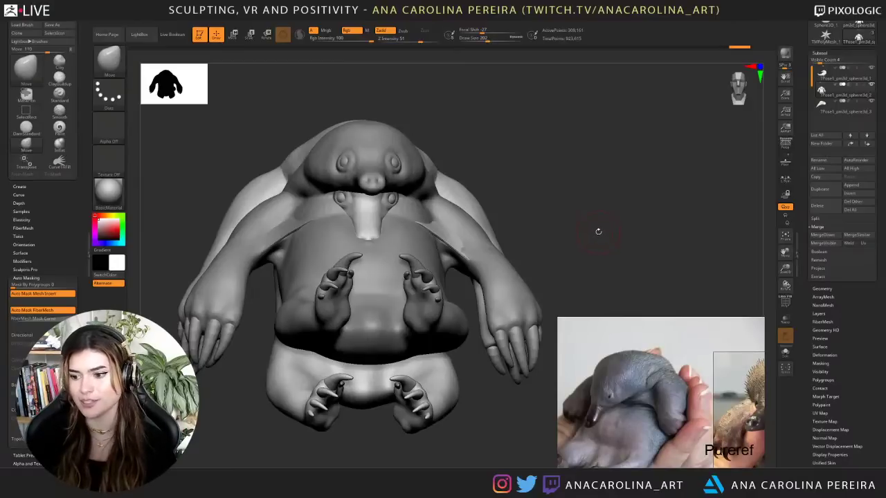
mouse_move(600, 203)
left_mouse_down()
mouse_move(581, 210)
mouse_move(603, 197)
mouse_move(625, 204)
left_mouse_up()
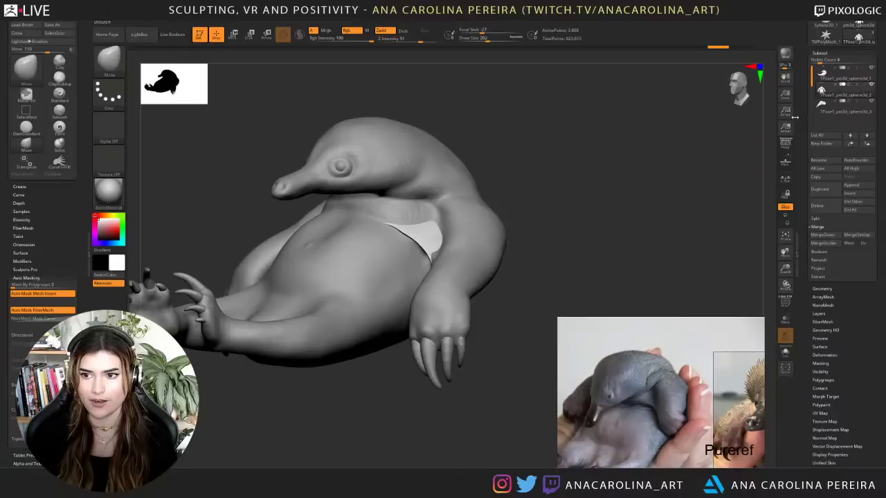
left_click_drag(744, 148, 722, 171)
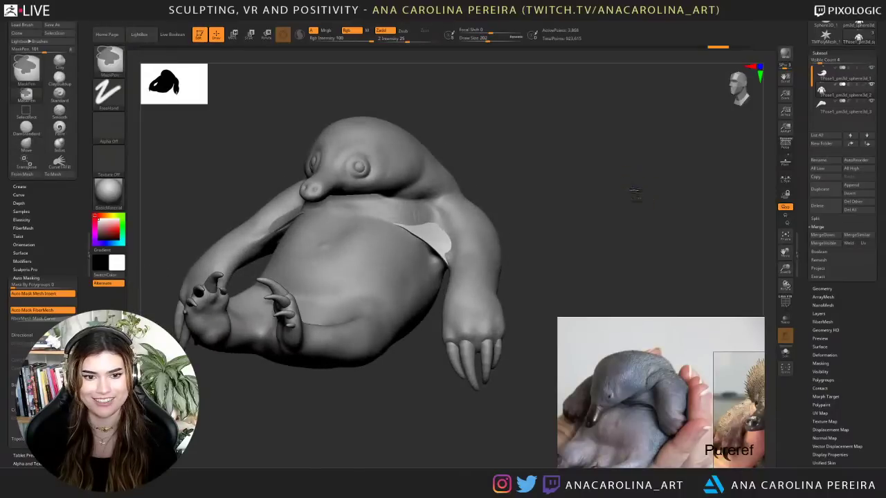
- Mask the whole armpit patch and reveal the unmasked hidden body in the same subtool
left_click(635, 192, "ctrl")
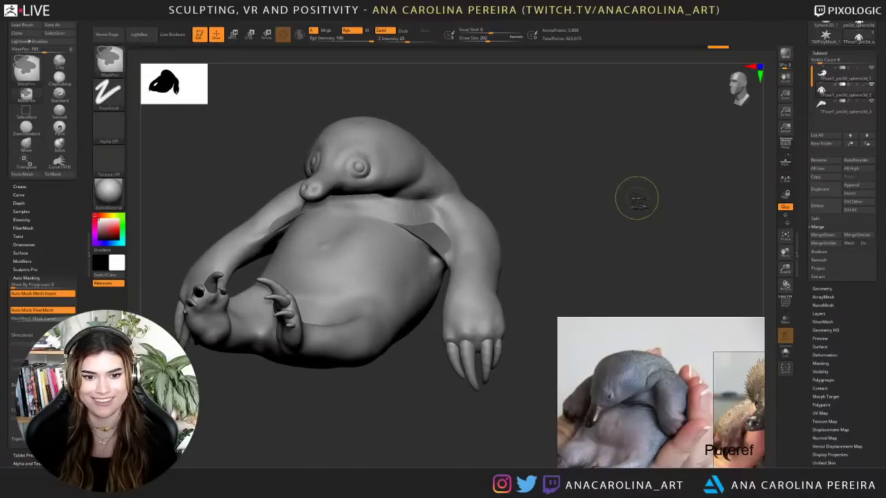
left_click(637, 197, "ctrl")
left_click(635, 198, "ctrl")
left_click_drag(605, 142, 352, 237, "ctrl")
left_click(583, 217, "ctrl")
left_click_drag(588, 133, 389, 248, "ctrl")
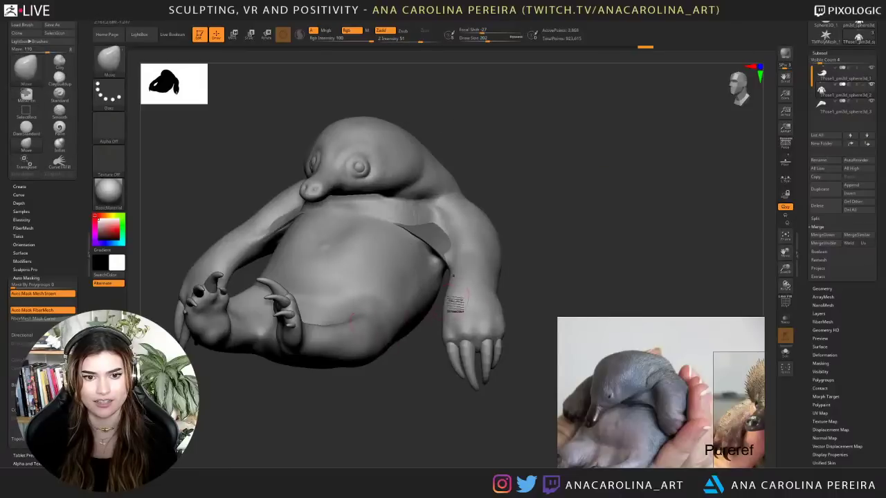
left_click(538, 240, "ctrl")
left_click(536, 238, "ctrl")
left_click(539, 222, "ctrl+shift")
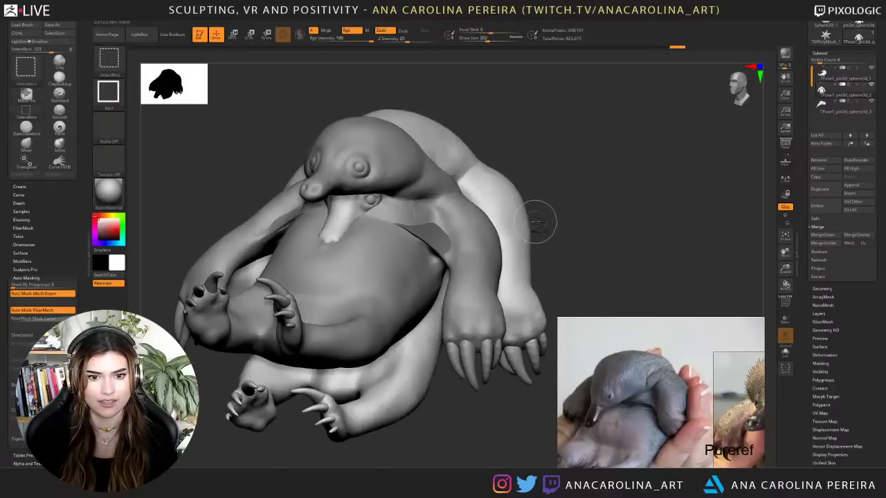
- Split the unmasked body off the patch subtool and delete the resulting duplicate body subtool
left_click_drag(580, 221, 658, 211)
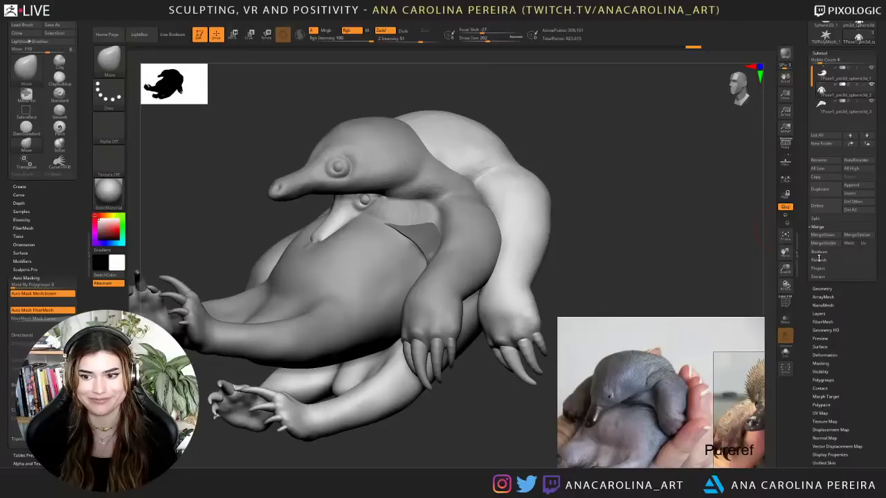
left_click(817, 219)
left_click(826, 252)
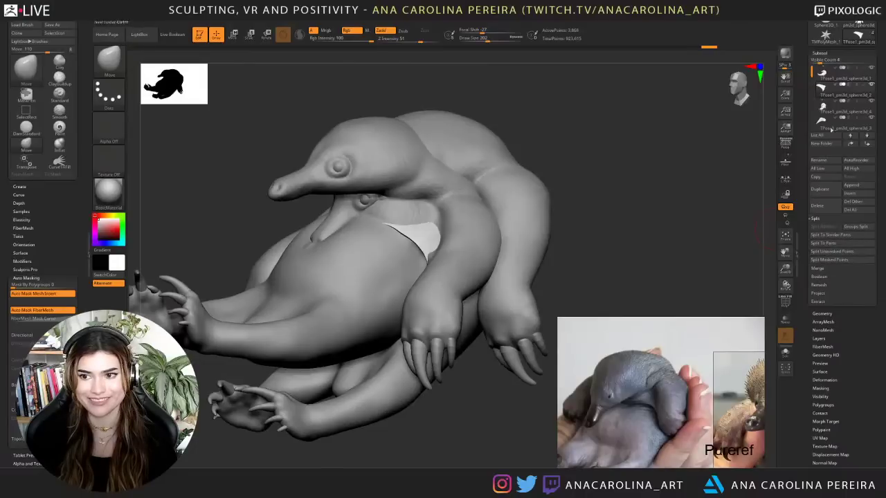
left_click(823, 109)
left_click(831, 204)
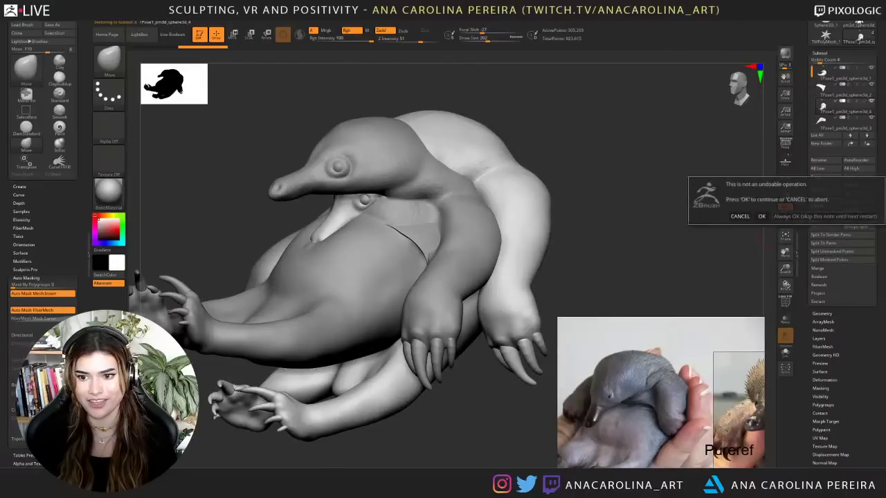
left_click(761, 216)
- Delete the old mirrored patch subtool and replace it with a mirrored duplicate of the cleaned armpit patch
left_click_drag(732, 219, 763, 213)
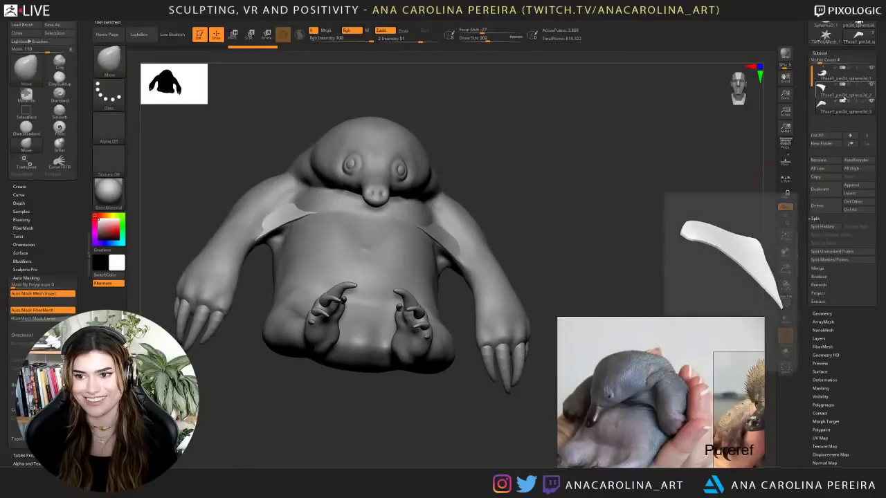
left_click(817, 205)
left_click(761, 216)
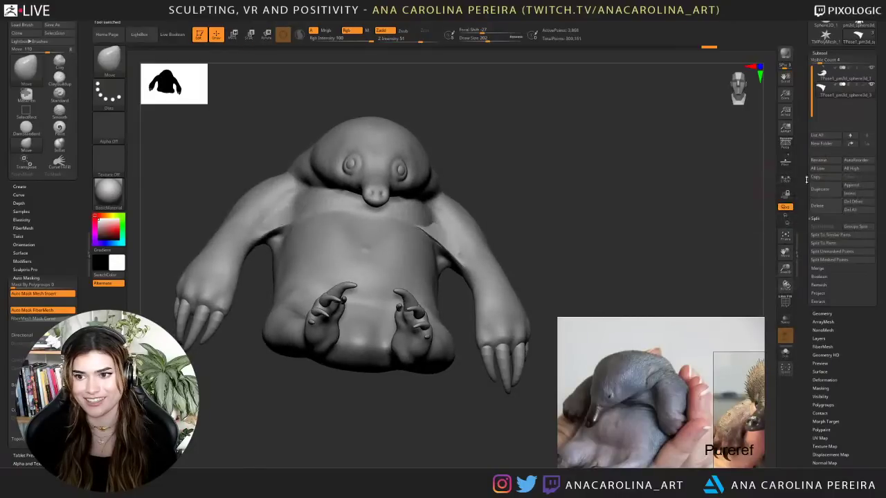
left_click(825, 191)
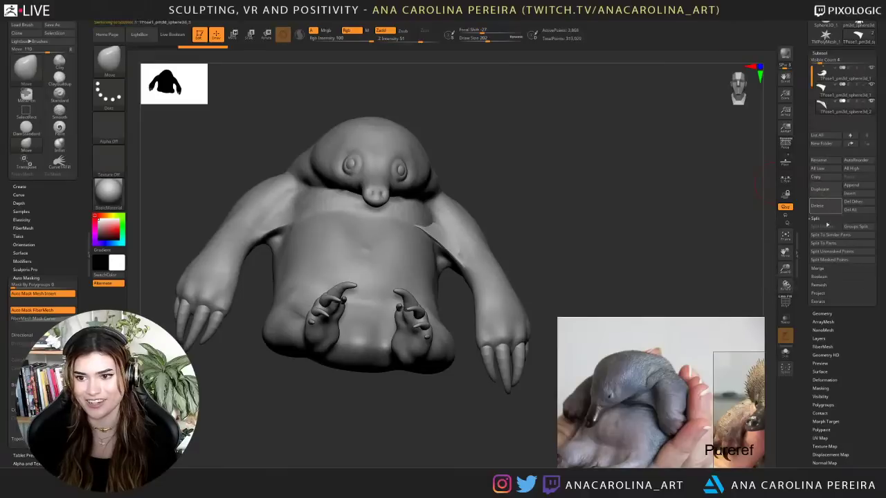
left_click_drag(823, 316, 820, 294)
scroll(821, 294, "down", 4)
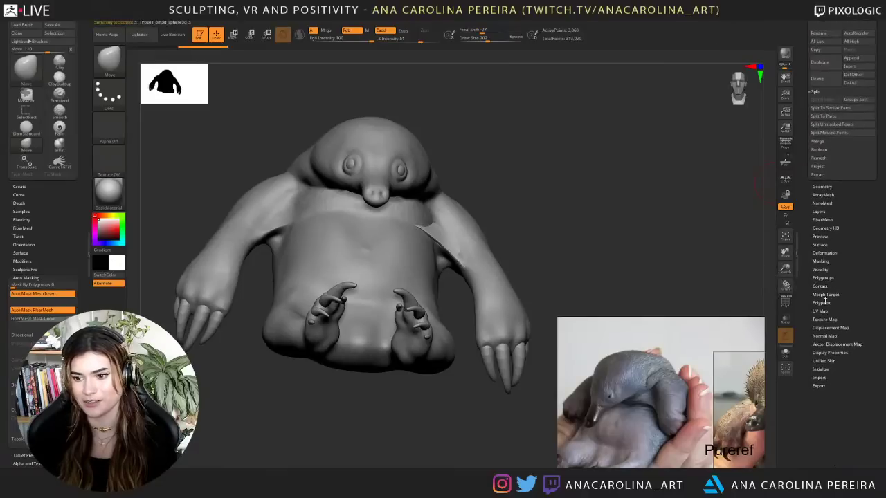
left_click(819, 255)
left_click(819, 26)
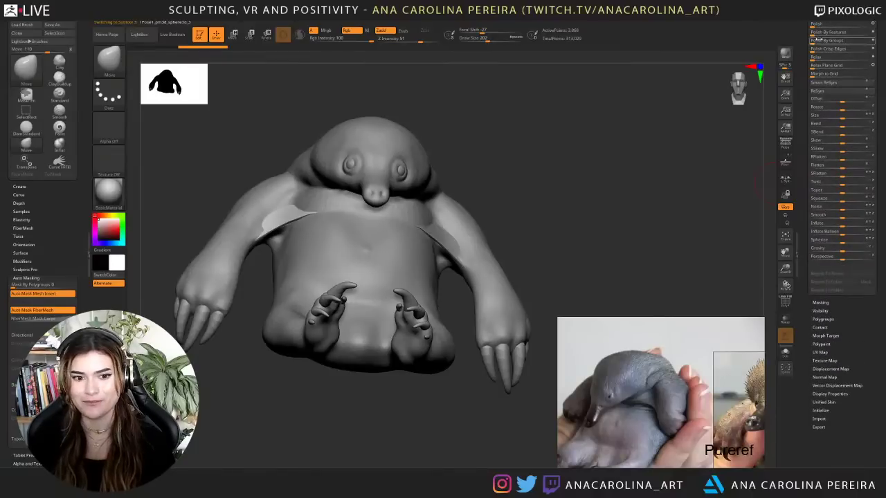
- Merge the armpit patch subtool down with its mirrored copy so both patches form one subtool
left_click_drag(804, 98, 805, 129)
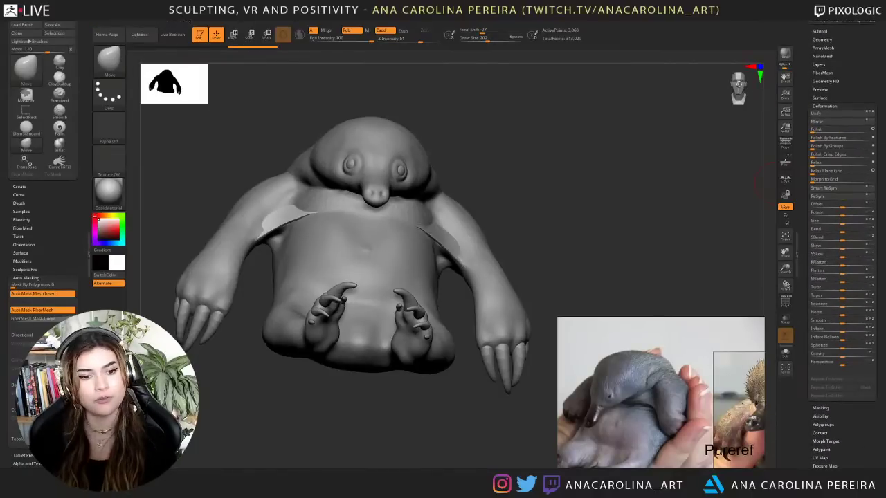
left_click_drag(720, 107, 664, 99)
mouse_move(595, 191)
left_mouse_down()
mouse_move(667, 208)
mouse_move(637, 200)
mouse_move(638, 239)
mouse_move(632, 221)
left_mouse_up()
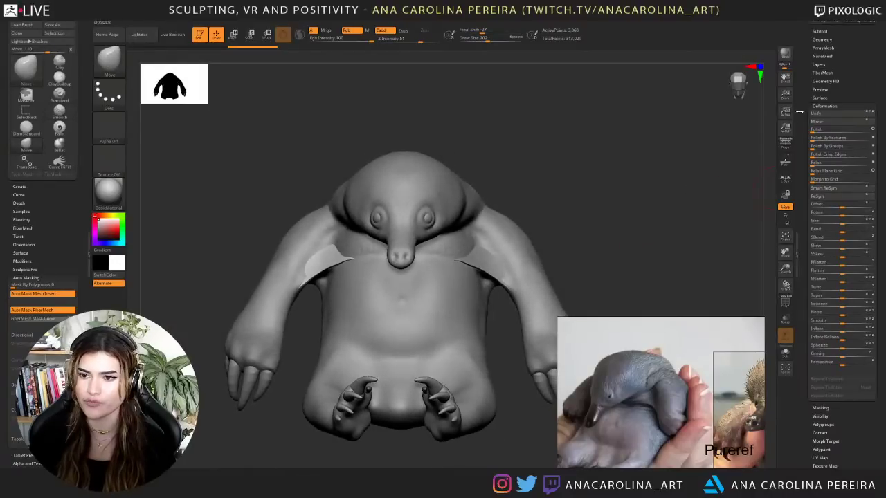
left_click_drag(804, 116, 804, 146)
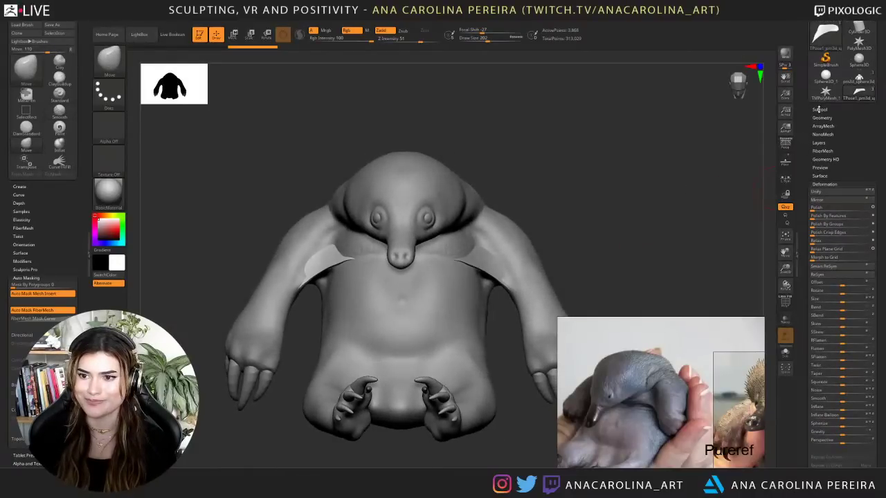
left_click(819, 110)
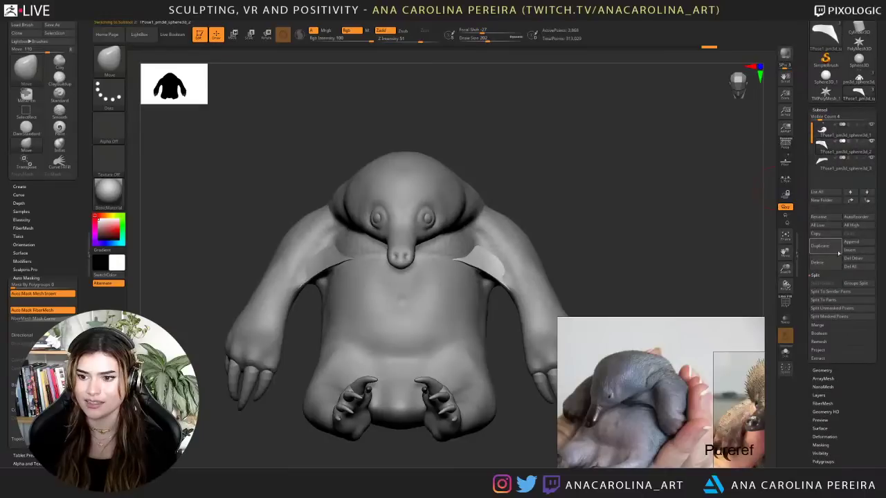
left_click(829, 325)
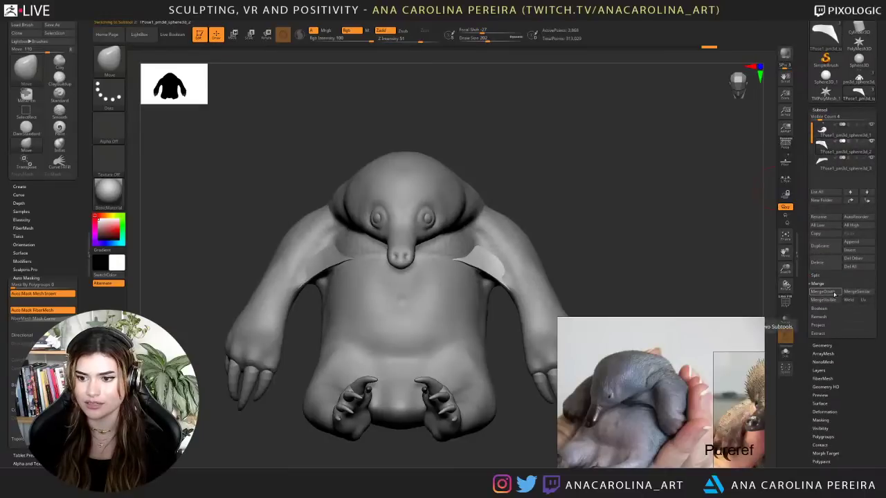
left_click(823, 292)
left_click(761, 306)
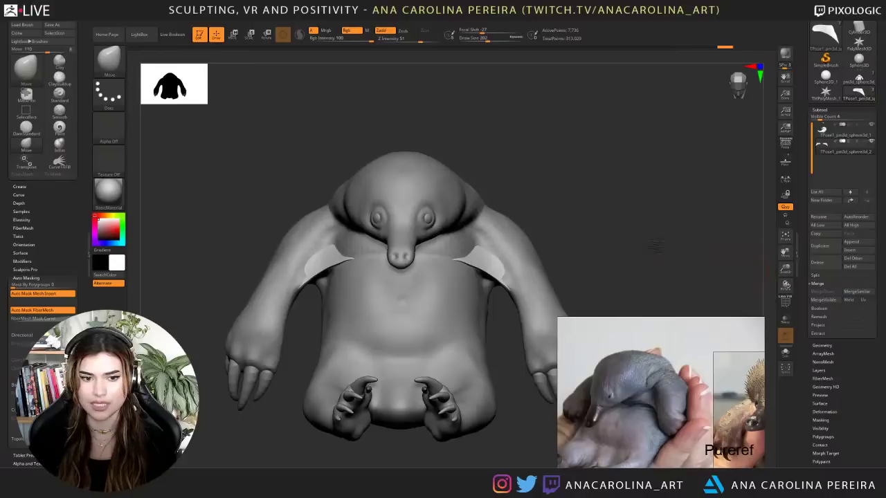
- Pull the inner tips of the armpit patches into the chest using the Move brush at draw size 460
left_click_drag(655, 246, 649, 250)
key("b")
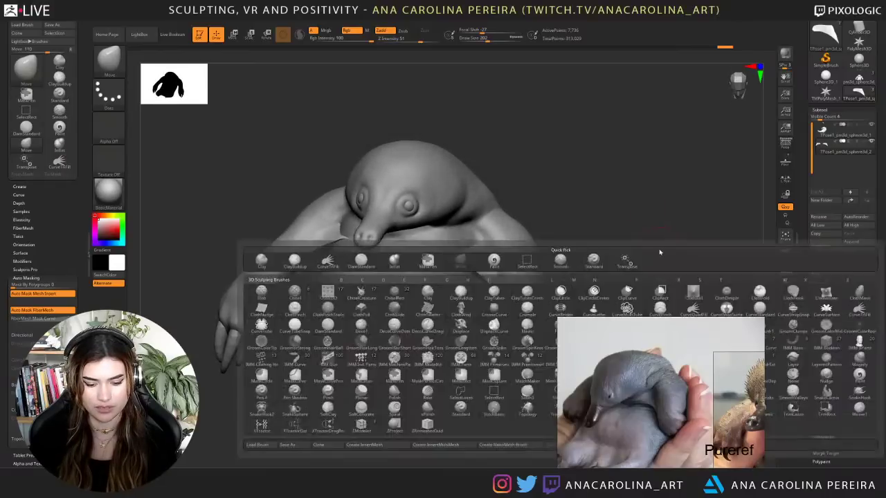
key("m")
key("v")
key("space")
left_click_drag(558, 209, 567, 211)
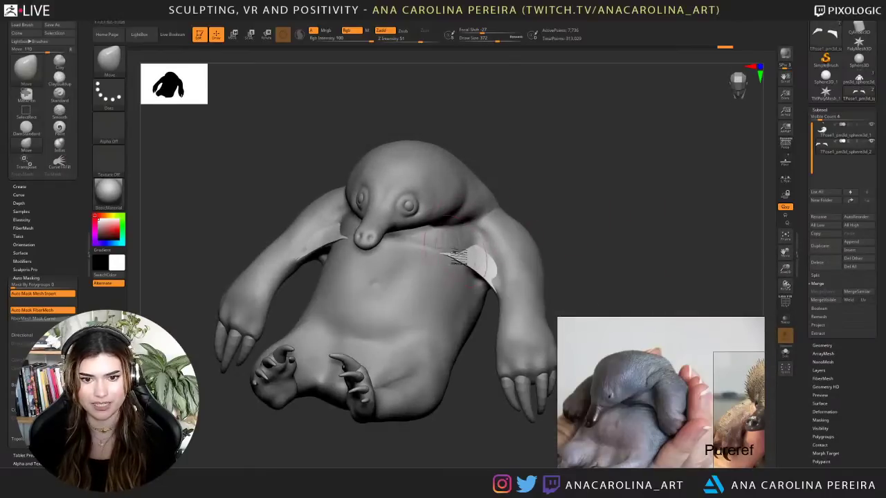
left_click_drag(441, 247, 444, 242)
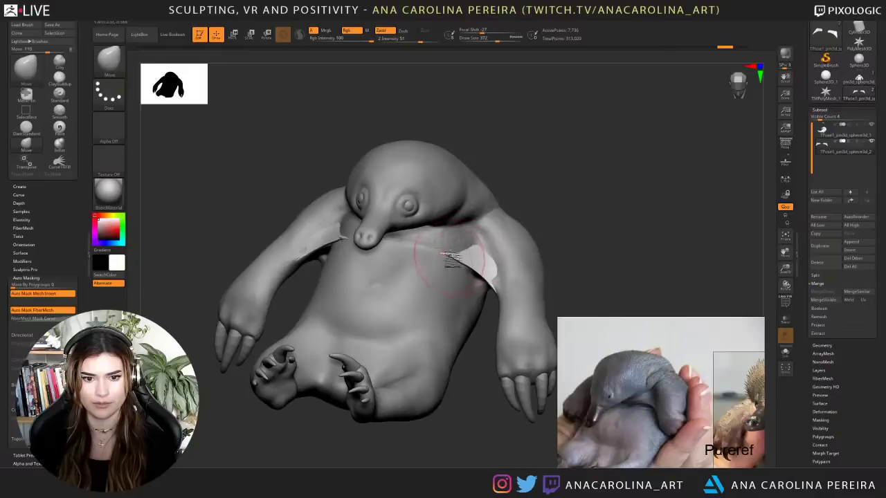
left_click_drag(544, 191, 484, 193)
key("ctrl+z")
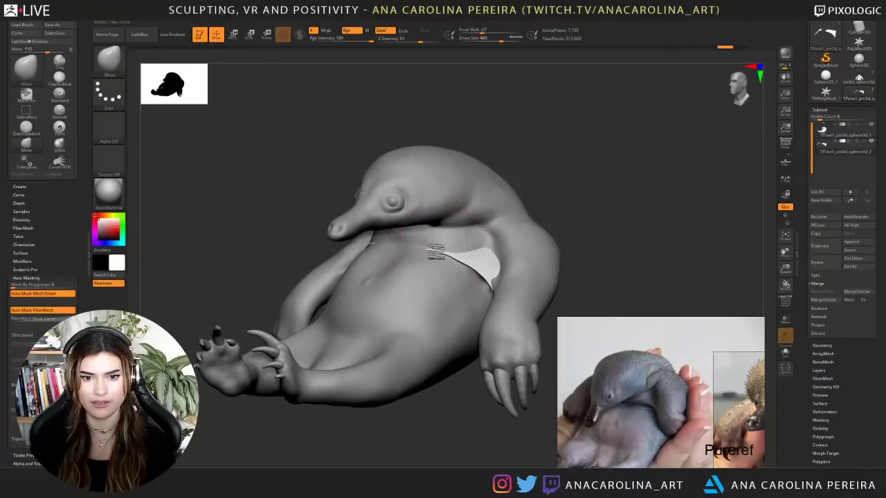
left_click_drag(437, 253, 445, 249)
- Fit the middle and outer parts of the armpit patches against the arm and torso with the Move brush, using draw sizes 223 and 351
mouse_move(511, 206)
right_mouse_down()
mouse_move(530, 200)
mouse_move(495, 221)
right_mouse_up()
key("space")
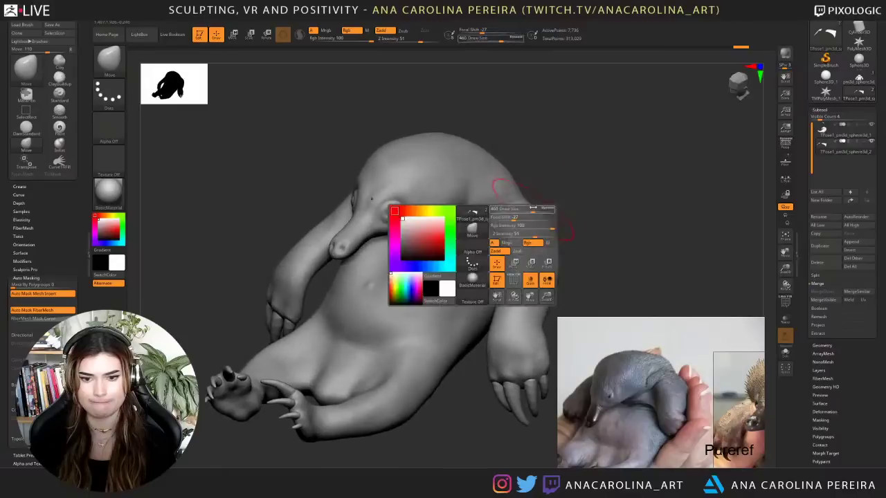
left_click_drag(522, 218, 516, 218)
key("space")
left_click_drag(474, 261, 467, 262)
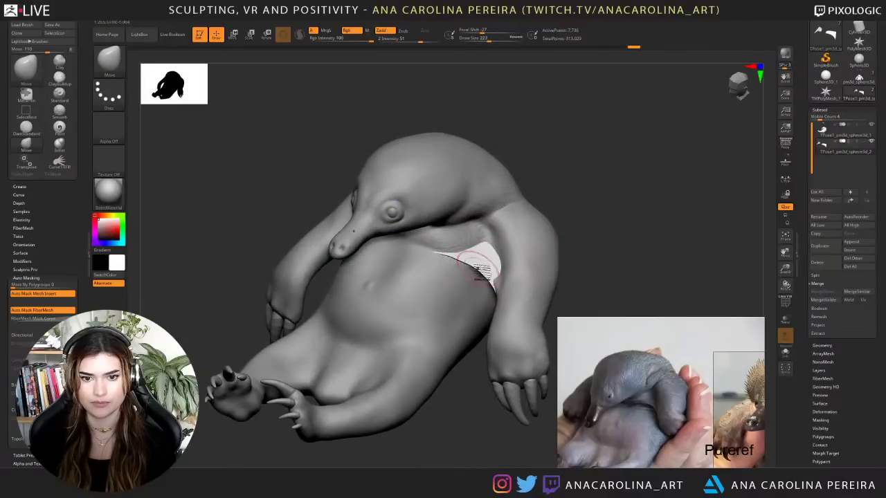
left_click_drag(592, 202, 571, 213)
key("space")
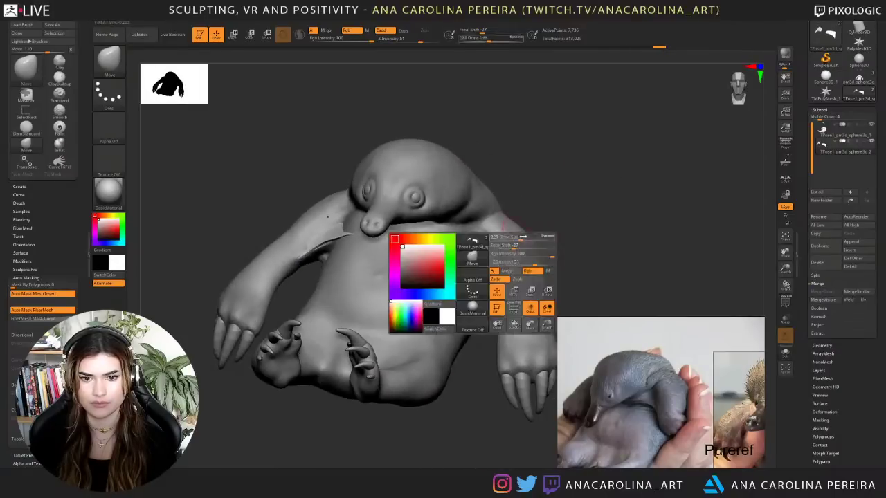
left_click_drag(485, 261, 507, 271)
right_click_drag(494, 258, 477, 261)
left_click_drag(477, 262, 477, 272)
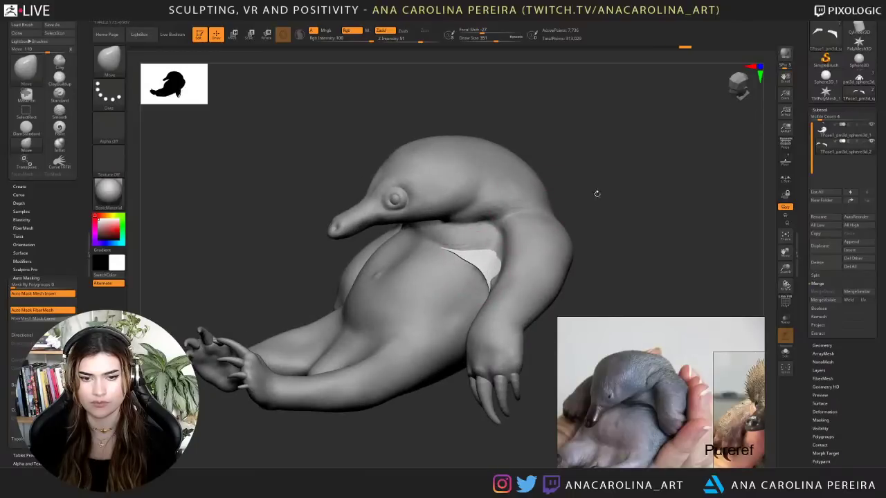
- Check the fit of both armpit patches from the front and side, and make the body the active subtool
mouse_move(597, 193)
left_mouse_down()
mouse_move(615, 179)
mouse_move(570, 237)
mouse_move(583, 199)
mouse_move(577, 176)
mouse_move(570, 246)
left_mouse_up()
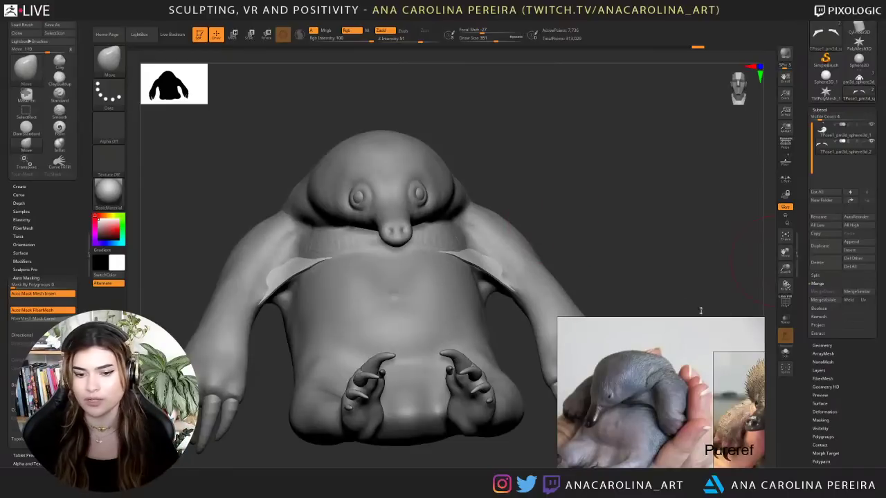
left_click_drag(685, 263, 654, 261)
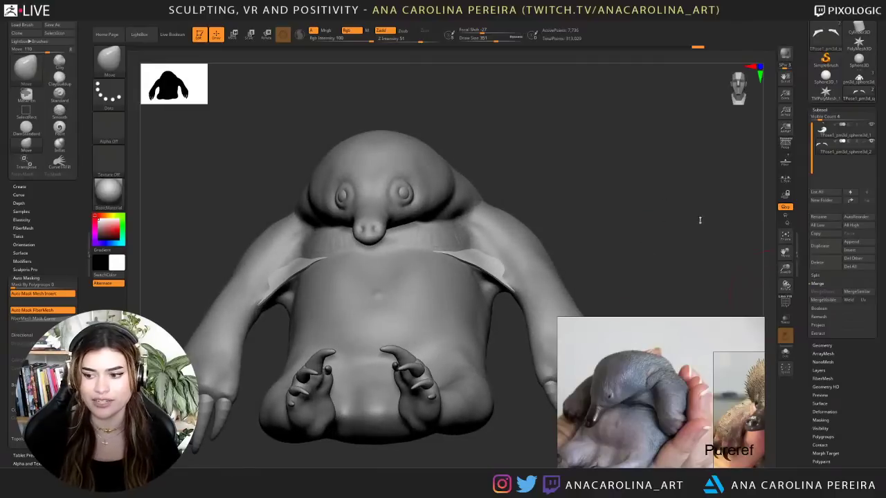
left_click_drag(699, 220, 646, 206)
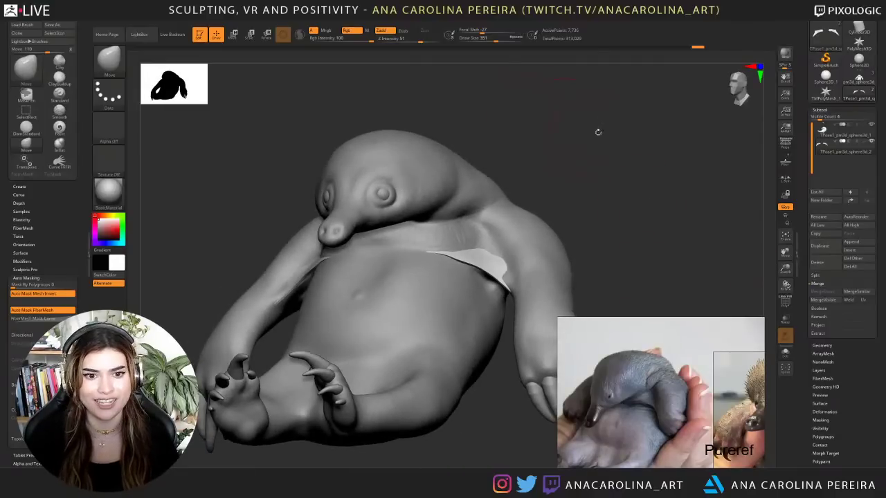
mouse_move(598, 132)
left_mouse_down()
mouse_move(599, 147)
mouse_move(569, 155)
left_mouse_up()
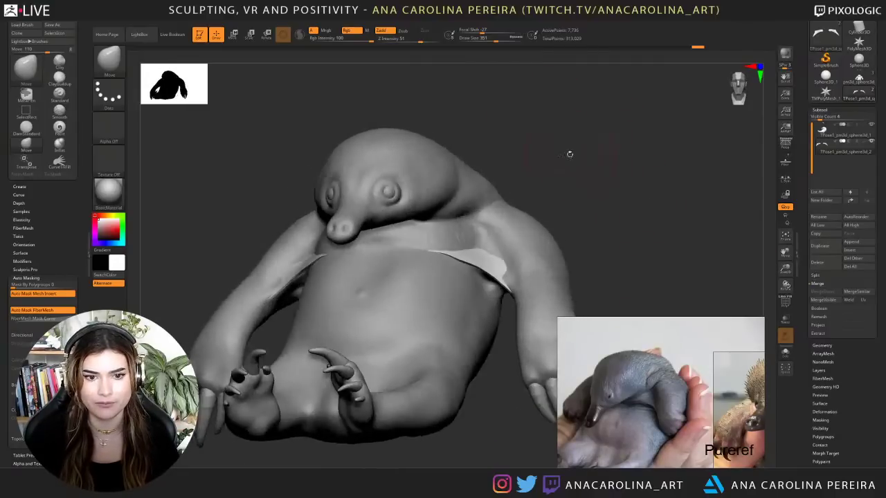
left_click(399, 201, "alt")
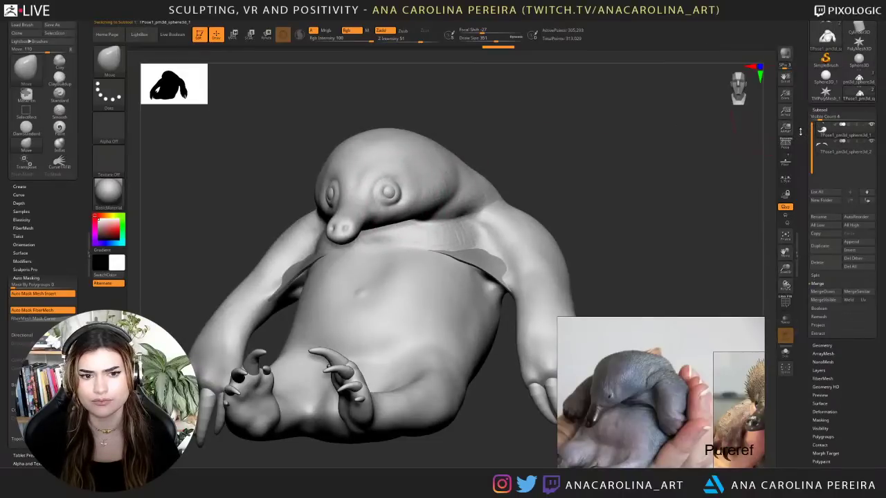
mouse_move(732, 166)
left_mouse_down()
mouse_move(757, 170)
mouse_move(729, 165)
mouse_move(663, 188)
mouse_move(684, 182)
left_mouse_up()
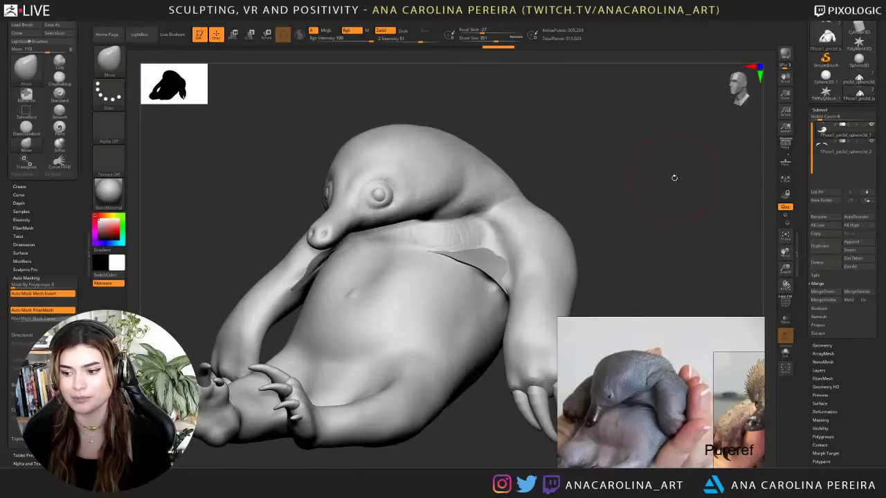
mouse_move(606, 187)
left_mouse_down()
mouse_move(617, 187)
mouse_move(612, 162)
mouse_move(599, 188)
mouse_move(629, 170)
left_mouse_up()
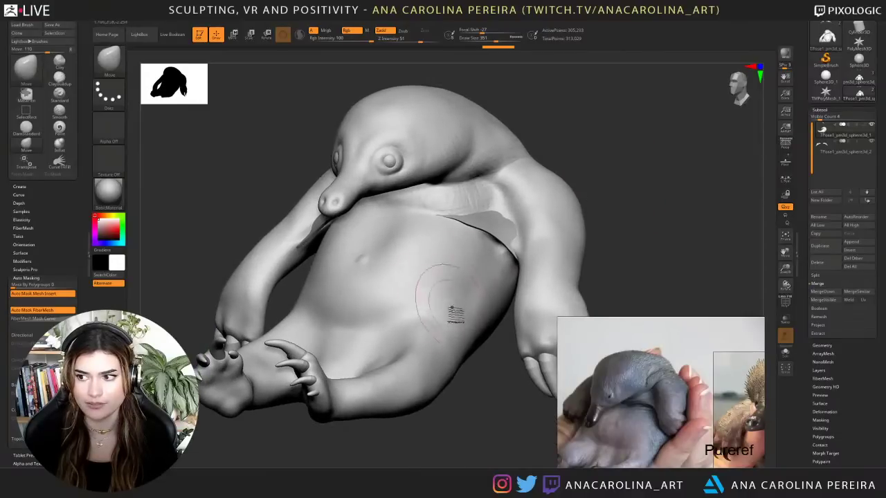
- Build up the torso's flank below the armpit with the ClayBuildup brush and smooth the added volume
left_click_drag(473, 417, 468, 389, "alt")
key("b")
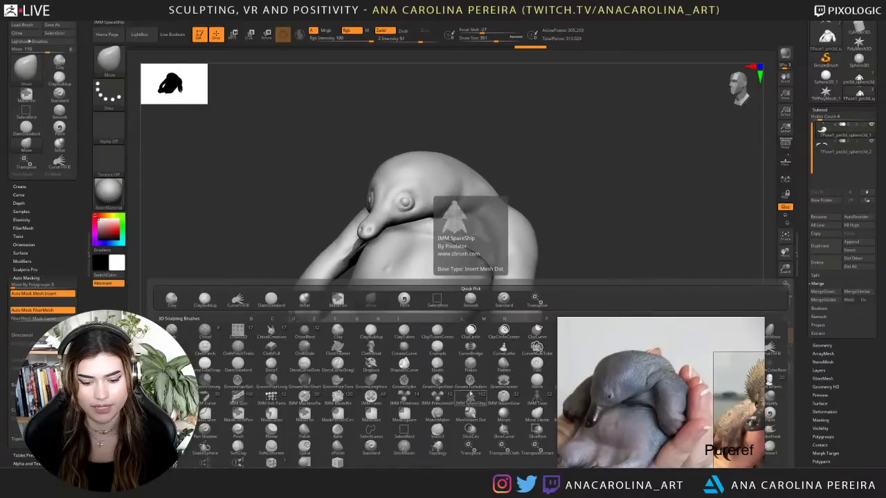
key("c")
key("b")
key("space")
left_click_drag(464, 319, 458, 319)
left_click_drag(462, 360, 460, 388, "alt")
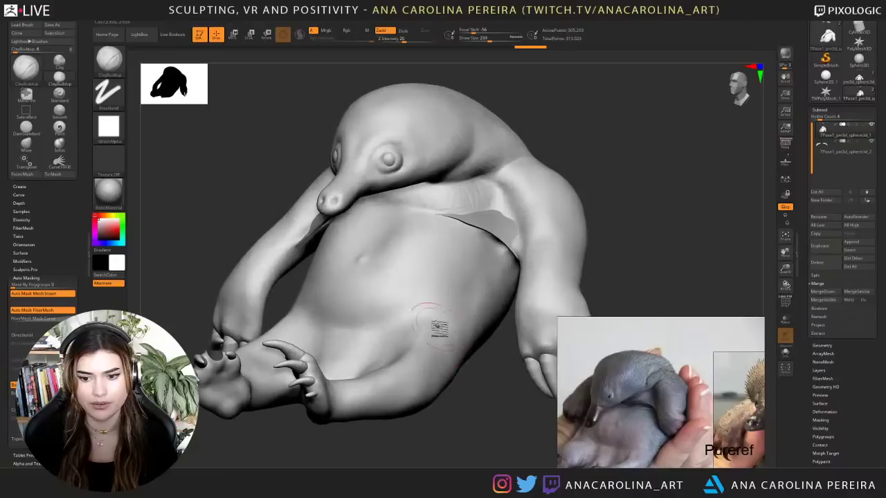
key("space")
mouse_move(472, 328)
left_mouse_down()
mouse_move(510, 284)
mouse_move(507, 265)
mouse_move(501, 276)
left_mouse_up()
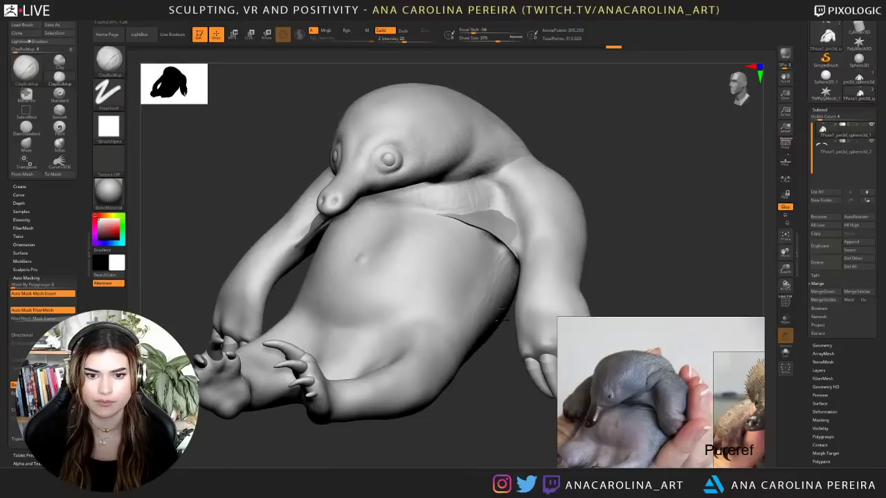
mouse_move(501, 315)
left_mouse_down()
mouse_move(480, 310)
mouse_move(487, 295)
mouse_move(490, 305)
mouse_move(508, 283)
left_mouse_up()
mouse_move(487, 313)
left_mouse_down("shift")
mouse_move(476, 328)
mouse_move(502, 282)
left_mouse_up("shift")
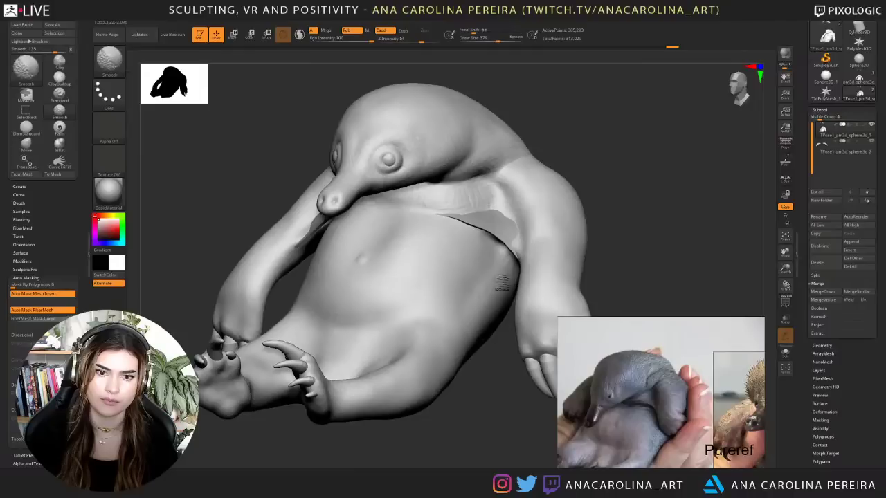
- Smooth the back of the neck and the side of the head on the body subtool
key("space")
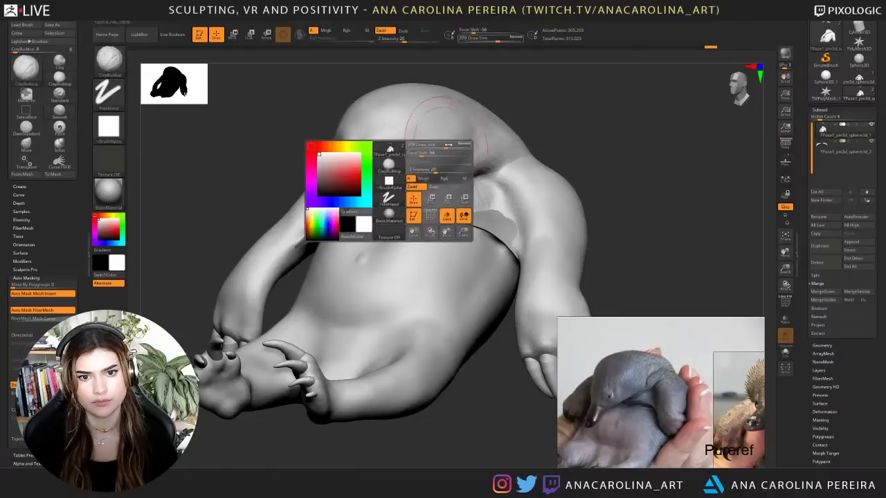
mouse_move(448, 144)
left_mouse_down()
mouse_move(444, 152)
mouse_move(452, 149)
left_mouse_up()
mouse_move(524, 139)
left_mouse_down("shift")
mouse_move(477, 154)
mouse_move(496, 166)
mouse_move(554, 166)
mouse_move(549, 158)
left_mouse_up("shift")
key("space")
left_click_drag(457, 174, 438, 182, "shift")
mouse_move(536, 100)
left_mouse_down()
mouse_move(591, 125)
mouse_move(585, 194)
left_mouse_up()
mouse_move(533, 146)
left_mouse_down()
mouse_move(536, 156)
mouse_move(569, 164)
left_mouse_up()
- Undo the recent sculpting strokes on the neck and head
key("ctrl")
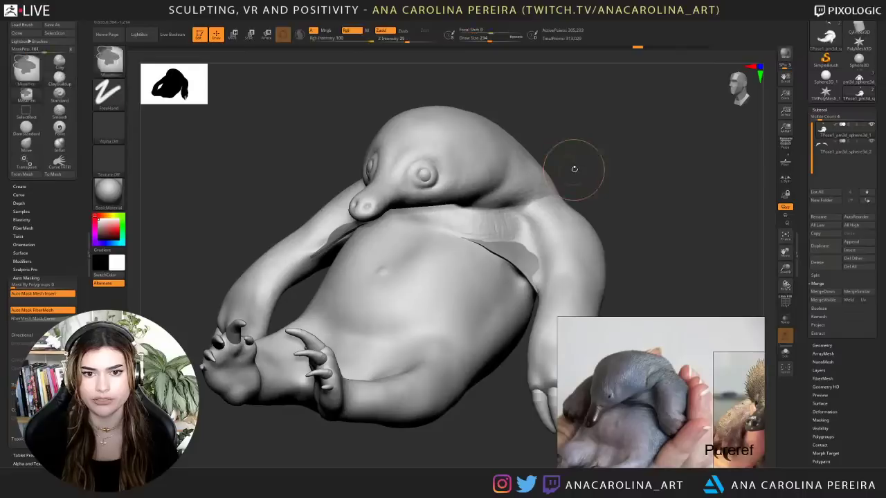
key("ctrl+z")
key("ctrl+z")
key("ctrl+z")
key("ctrl+z")
mouse_move(589, 160)
left_mouse_down()
mouse_move(613, 165)
mouse_move(595, 166)
left_mouse_up()
key("ctrl+z")
key("ctrl+z")
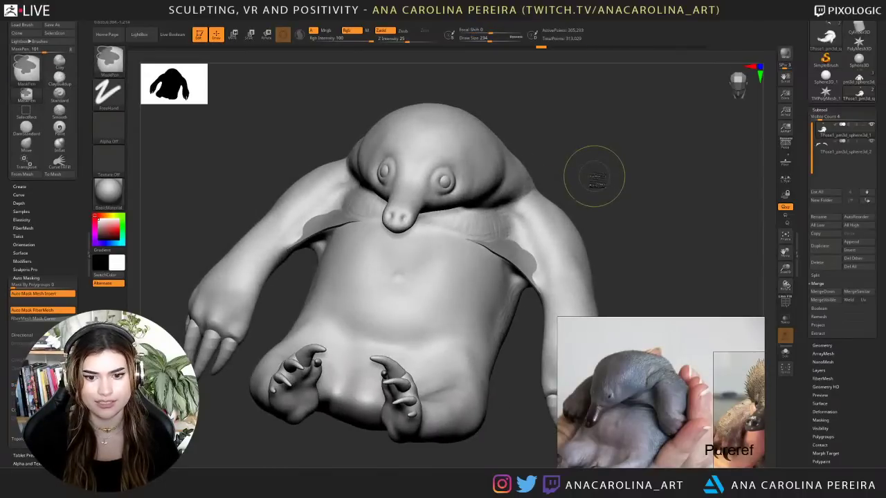
- Smooth the torso's side from the hip up towards the armpit
key("shift")
mouse_move(493, 351)
left_mouse_down("shift")
mouse_move(518, 285)
mouse_move(482, 270)
left_mouse_up("shift")
right_click(486, 273)
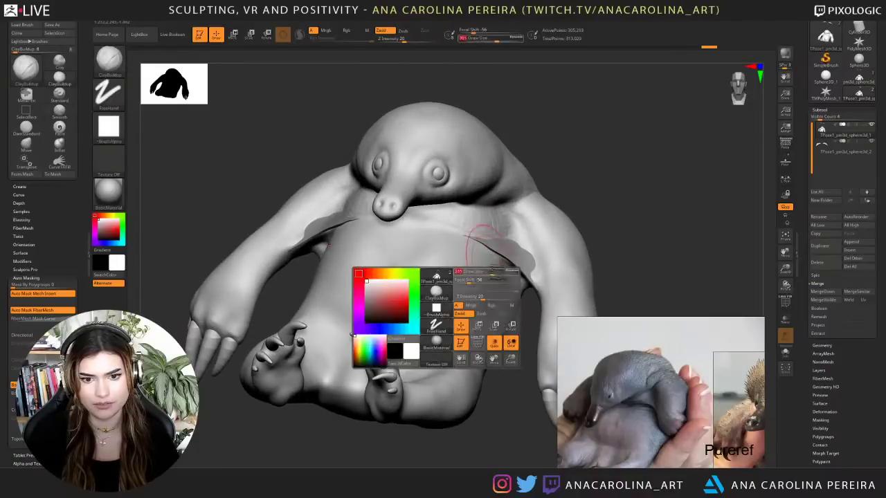
mouse_move(485, 273)
right_mouse_down()
mouse_move(583, 192)
mouse_move(577, 214)
mouse_move(561, 224)
mouse_move(555, 211)
right_mouse_up()
right_click(565, 206)
- Switch to the DamStandard brush, undo the stroke on the chest beside the armpit, and set its Z Intensity to 13
key("b")
key("d")
key("s")
right_click_drag(502, 406, 530, 439, "alt")
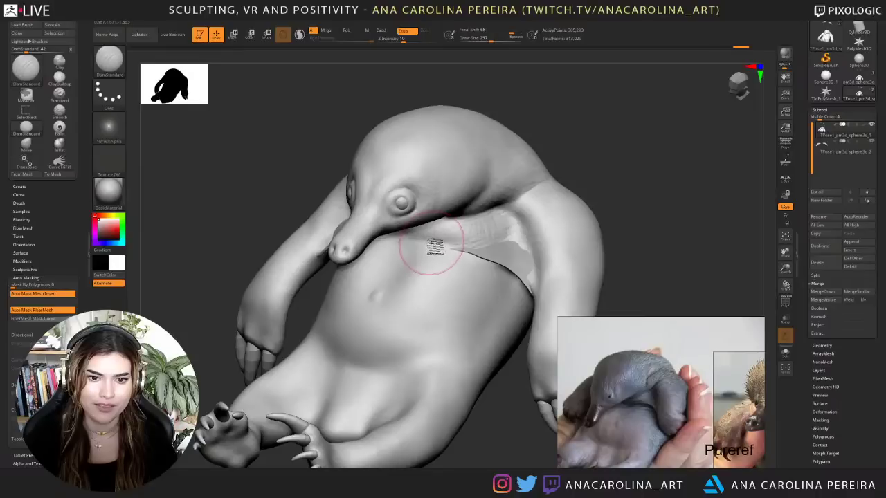
key("ctrl+z")
key("space")
key("space")
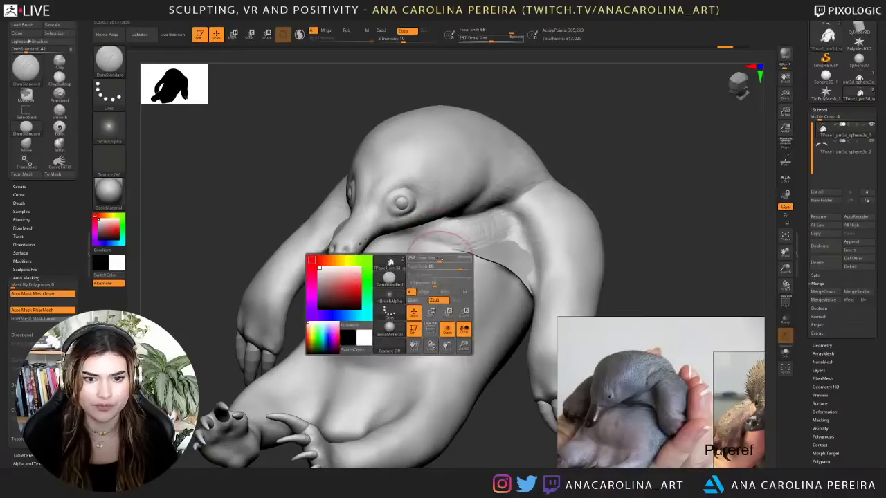
left_click_drag(435, 283, 422, 294)
key("space")
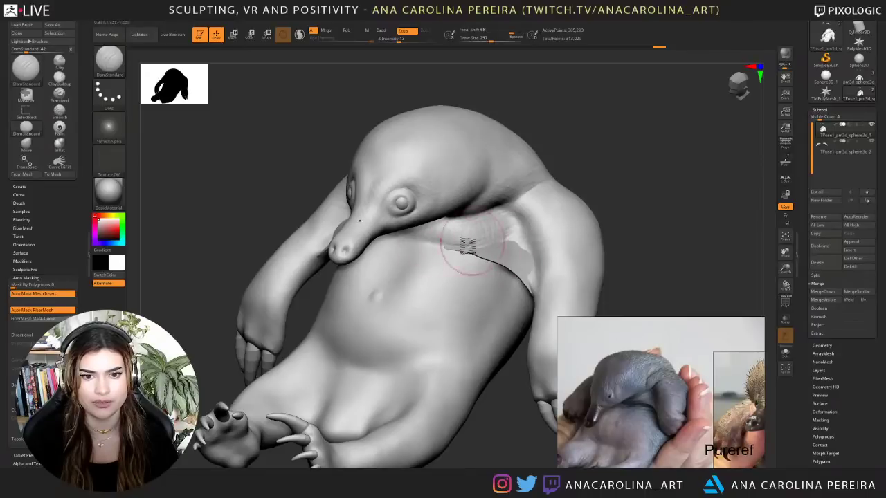
- Smooth the chest fold between the snout and the armpit patch, undoing the last smoothing stroke
mouse_move(472, 245)
left_mouse_down("shift")
mouse_move(517, 233)
mouse_move(453, 242)
left_mouse_up("shift")
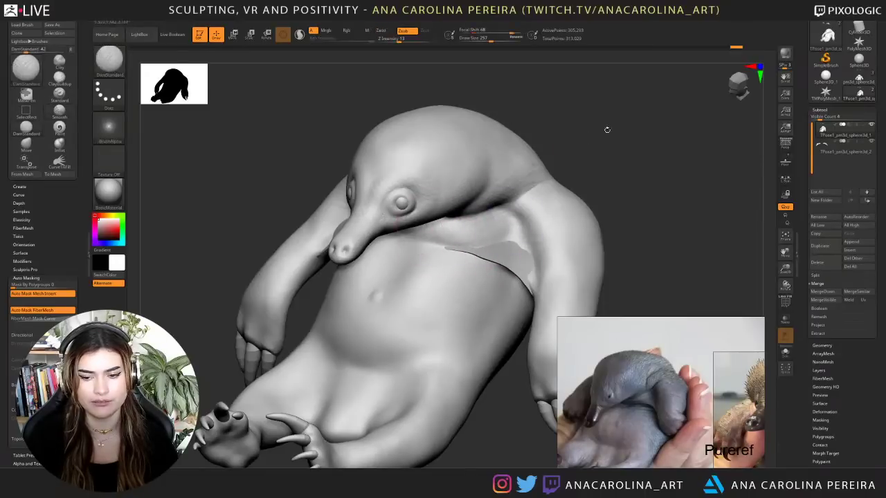
mouse_move(607, 130)
left_mouse_down()
mouse_move(622, 113)
mouse_move(610, 114)
left_mouse_up()
left_click_drag(410, 235, 440, 241, "shift")
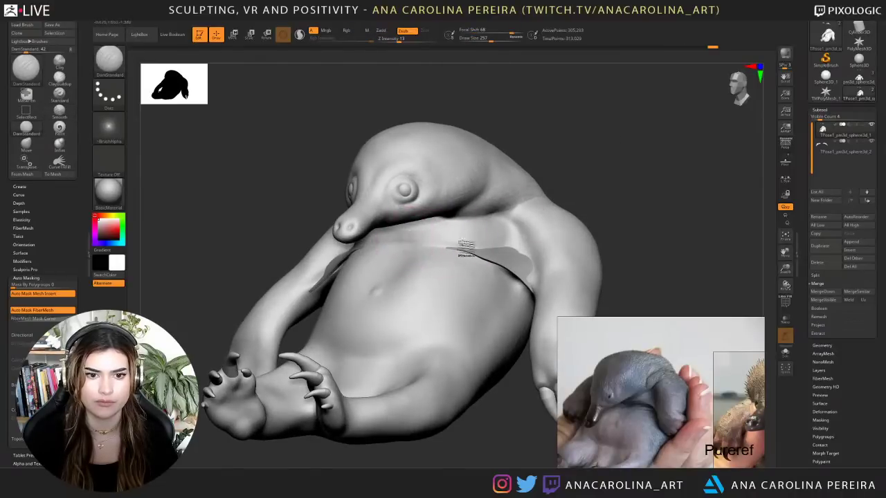
mouse_move(478, 245)
left_mouse_down("shift")
mouse_move(400, 238)
mouse_move(417, 240)
left_mouse_up("shift")
key("ctrl+z")
mouse_move(580, 151)
left_mouse_down()
mouse_move(595, 156)
mouse_move(554, 156)
left_mouse_up()
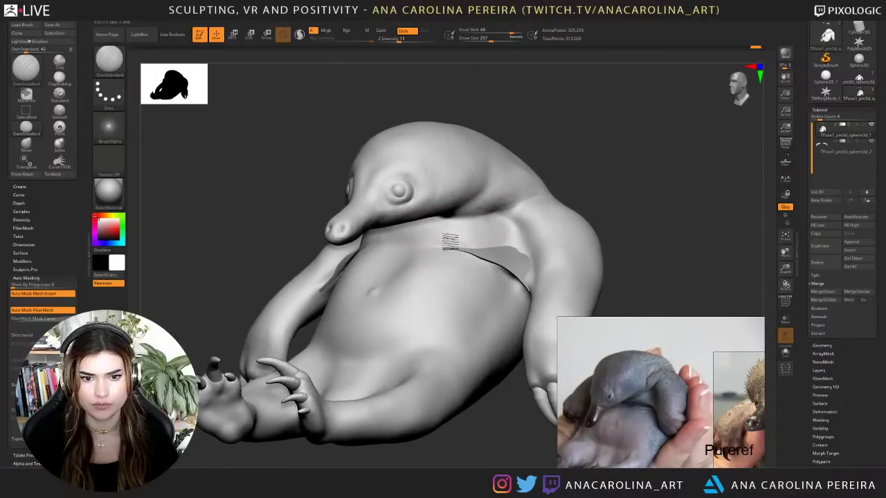
- Smooth the chest beneath the snout, the neck fold, the cheek and the head around the eye
left_click_drag(554, 164, 645, 170)
left_click_drag(425, 242, 397, 242, "shift")
key("ctrl+shift+z")
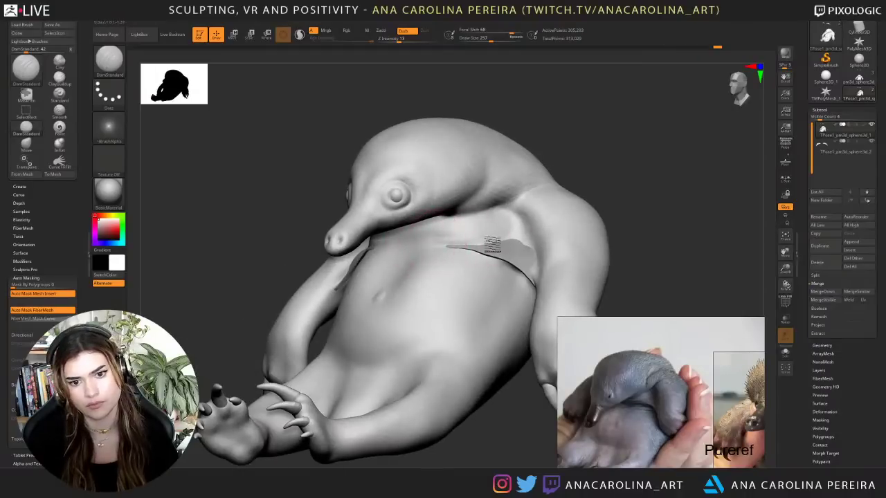
mouse_move(568, 159)
left_mouse_down()
mouse_move(512, 182)
mouse_move(516, 148)
mouse_move(514, 163)
left_mouse_up()
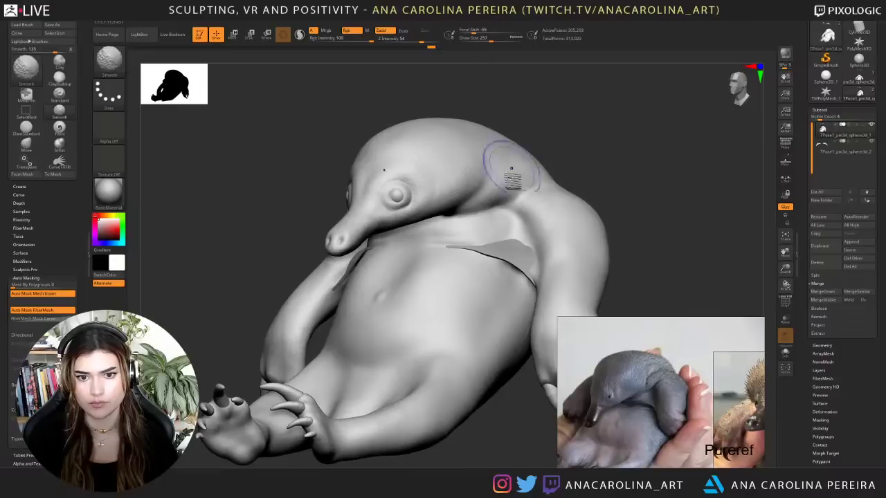
left_click_drag(479, 215, 455, 224, "shift")
left_click_drag(461, 161, 457, 184, "shift")
mouse_move(451, 207)
left_mouse_down("shift")
mouse_move(391, 220)
mouse_move(408, 178)
mouse_move(443, 170)
left_mouse_up("shift")
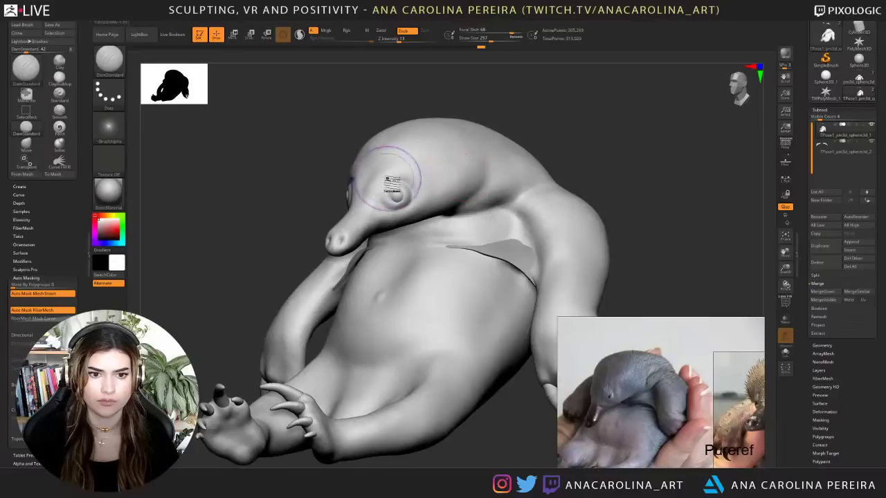
left_click_drag(382, 201, 366, 218, "shift")
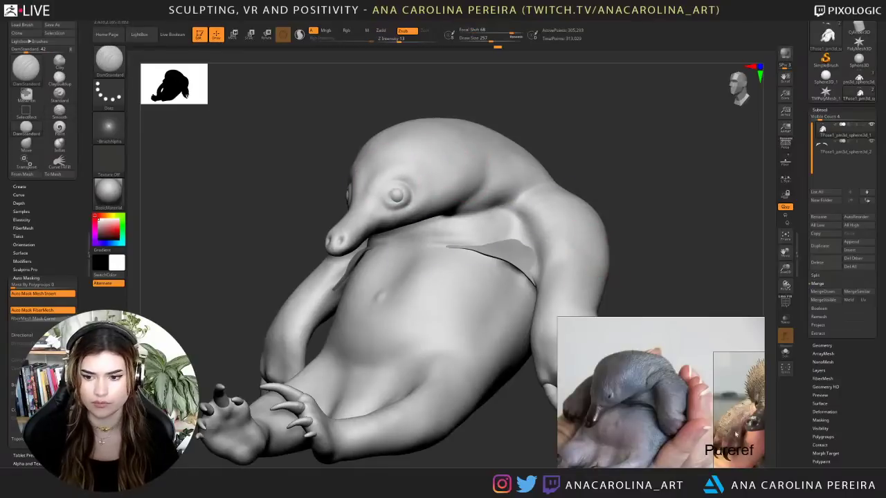
- Bring the spiny echidna face reference into view and switch to the ClayBuildup brush
middle_click_drag(739, 399, 658, 401)
scroll(701, 406, "up", 2)
mouse_move(585, 80)
left_mouse_down()
mouse_move(611, 101)
mouse_move(617, 158)
mouse_move(593, 196)
left_mouse_up()
key("b")
key("c")
key("b")
left_click_drag(620, 119, 671, 174, "alt")
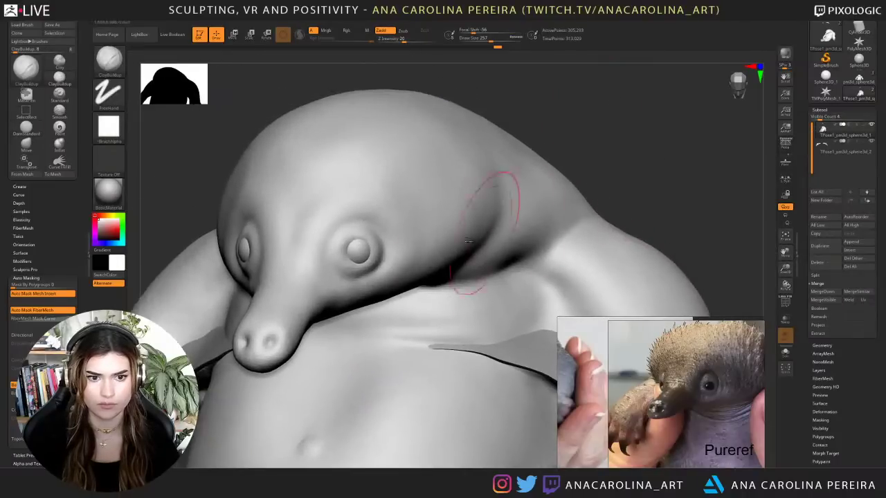
- Set the Draw Size to 128, build up clay beside the eye and smooth the cheek behind it
key("space")
left_click_drag(418, 256, 406, 255)
left_click_drag(647, 128, 629, 123)
key("]")
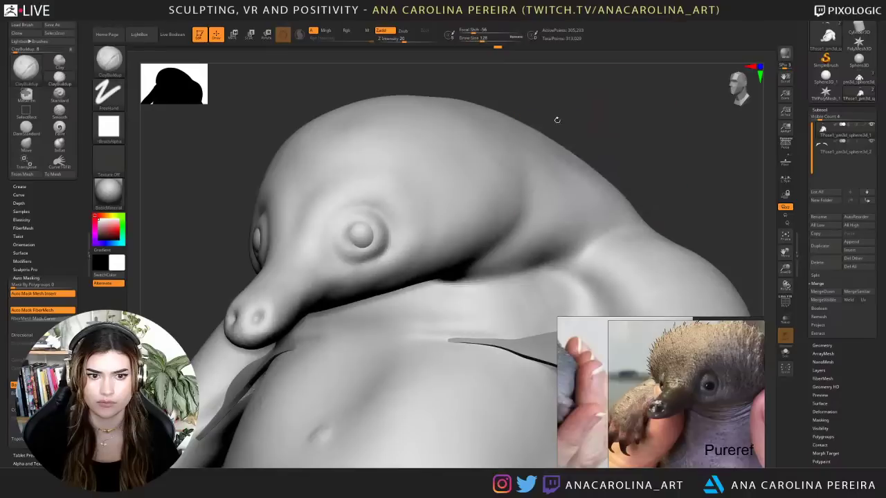
mouse_move(363, 190)
left_mouse_down()
mouse_move(390, 215)
mouse_move(372, 211)
mouse_move(397, 250)
mouse_move(375, 265)
mouse_move(392, 258)
left_mouse_up()
mouse_move(409, 215)
left_mouse_down("shift")
mouse_move(396, 207)
mouse_move(392, 228)
left_mouse_up("shift")
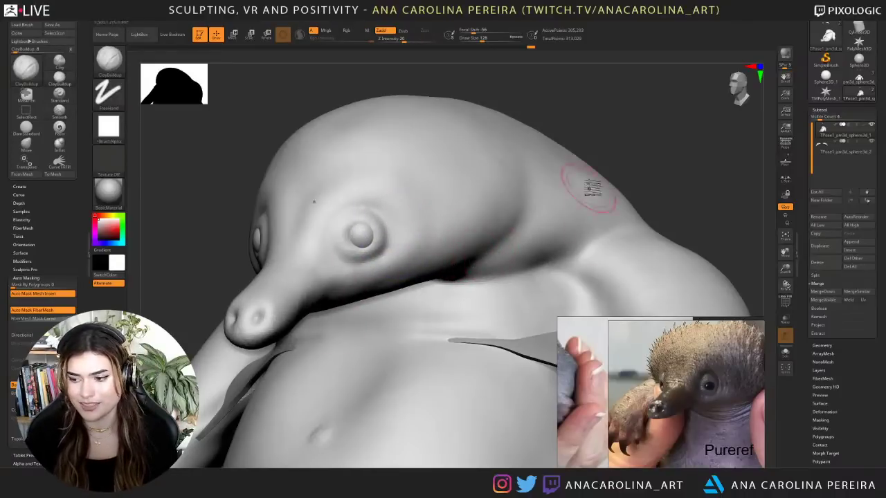
- Build up clay on the brow, between the eyes and below the eye, adjusting the Draw Size up to 116
mouse_move(633, 163)
left_mouse_down()
mouse_move(657, 162)
mouse_move(640, 154)
left_mouse_up()
key("space")
key("space")
left_click_drag(583, 175, 572, 177)
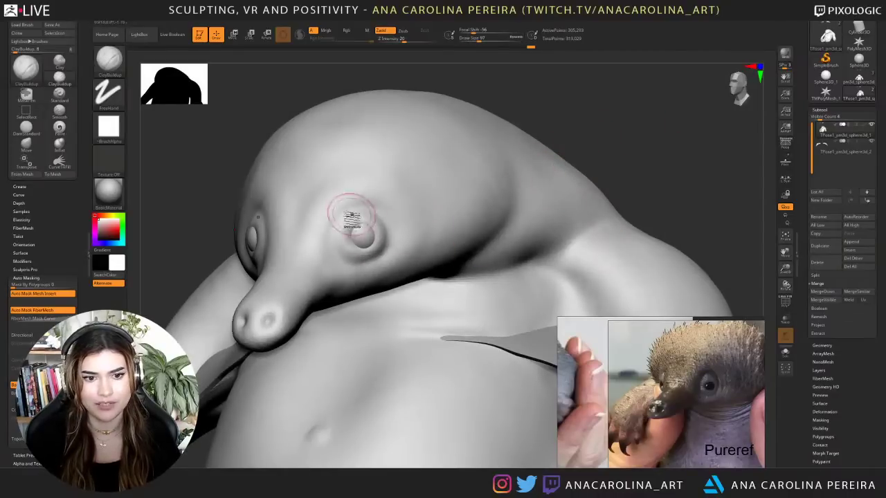
mouse_move(332, 208)
left_mouse_down()
mouse_move(354, 198)
mouse_move(343, 208)
mouse_move(374, 207)
mouse_move(330, 215)
left_mouse_up()
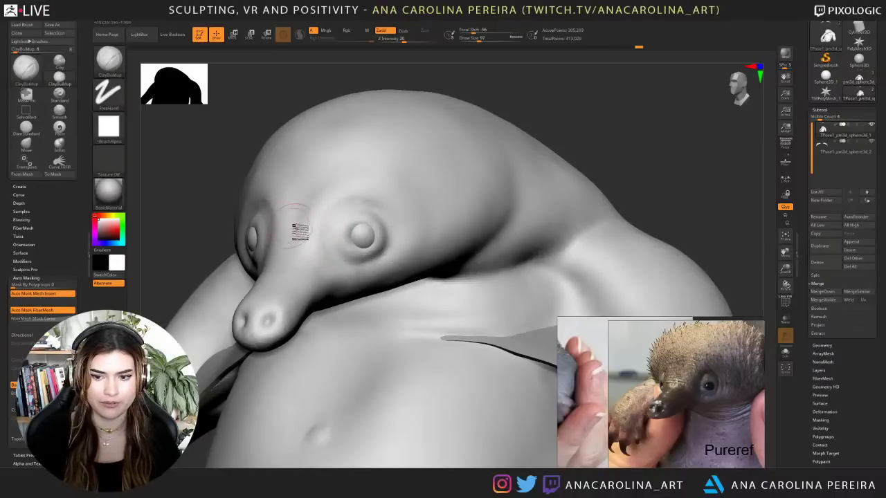
key("space")
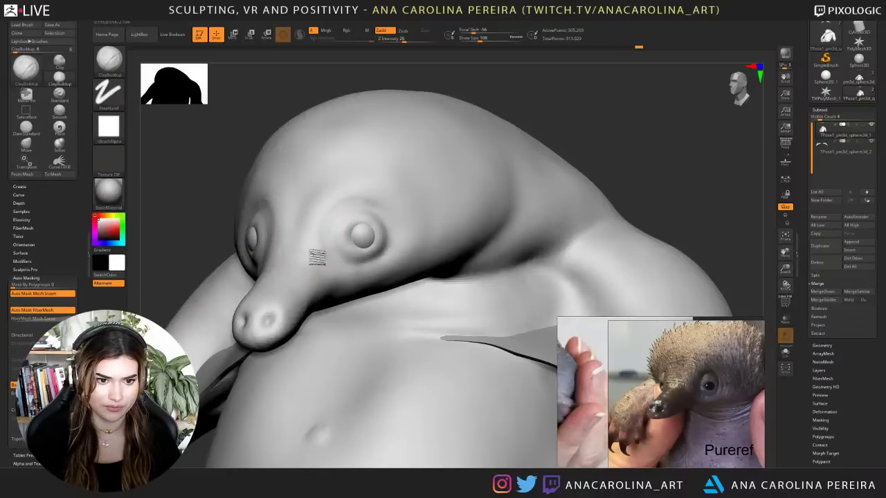
key("space")
left_click_drag(315, 230, 325, 220)
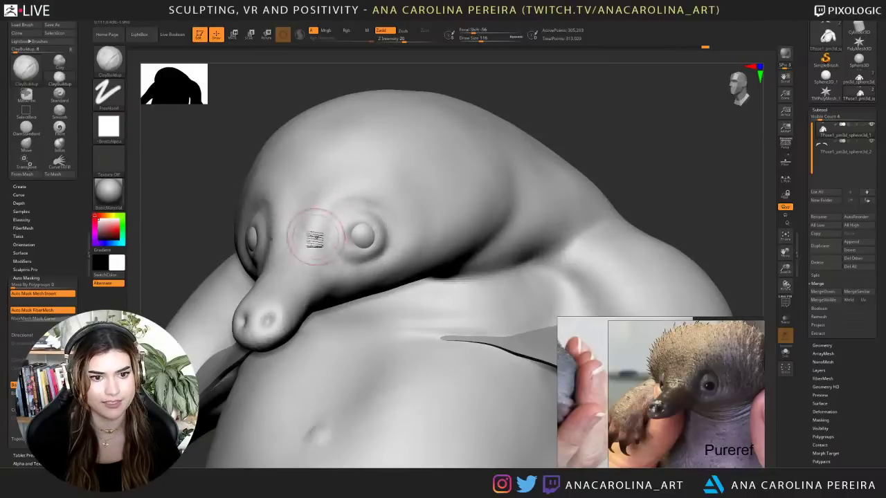
mouse_move(316, 259)
left_mouse_down()
mouse_move(301, 257)
mouse_move(366, 291)
left_mouse_up()
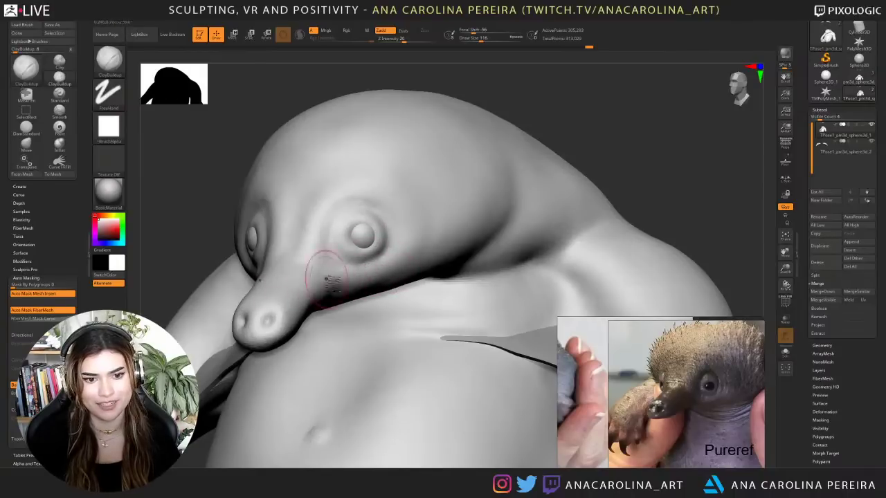
- Enlarge the ClayBuildup brush, build up the cheek along the jawline and smooth the area above the eye
left_click_drag(463, 66, 411, 68)
key("space")
left_click_drag(363, 305, 436, 255)
left_click_drag(319, 325, 363, 294)
mouse_move(332, 210)
left_mouse_down("shift")
mouse_move(340, 185)
mouse_move(422, 215)
left_mouse_up("shift")
- Switch to the DamStandard brush and define the creases around the eye, using Draw Sizes of 124 and 177
left_click_drag(545, 130, 533, 132)
key("b")
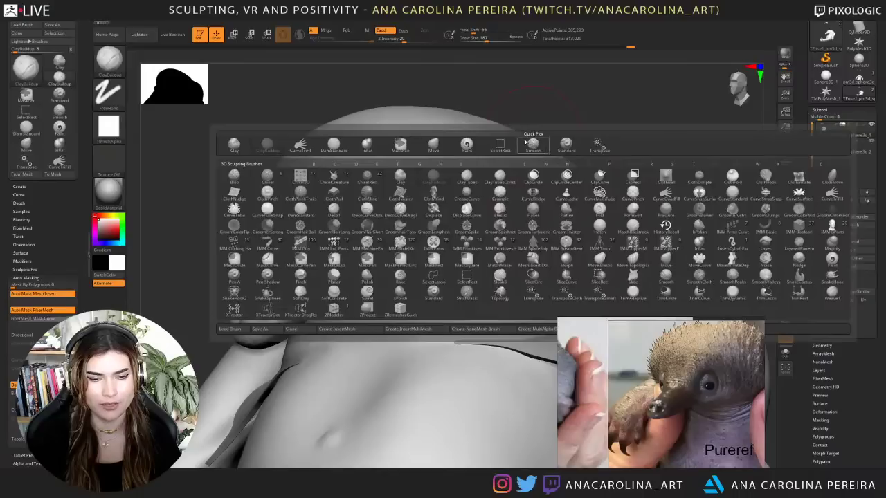
key("d")
key("s")
key("space")
left_click_drag(404, 219, 363, 209)
key("space")
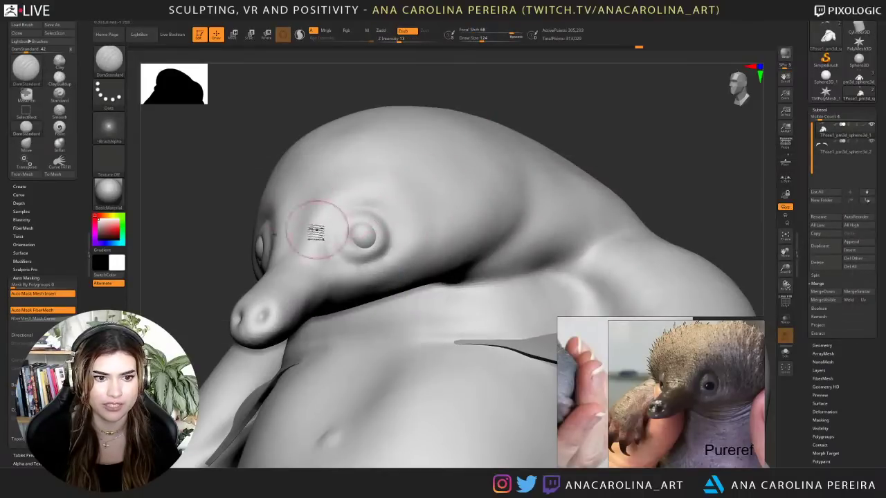
left_click_drag(255, 152, 292, 158)
key("space")
left_click_drag(346, 209, 376, 211)
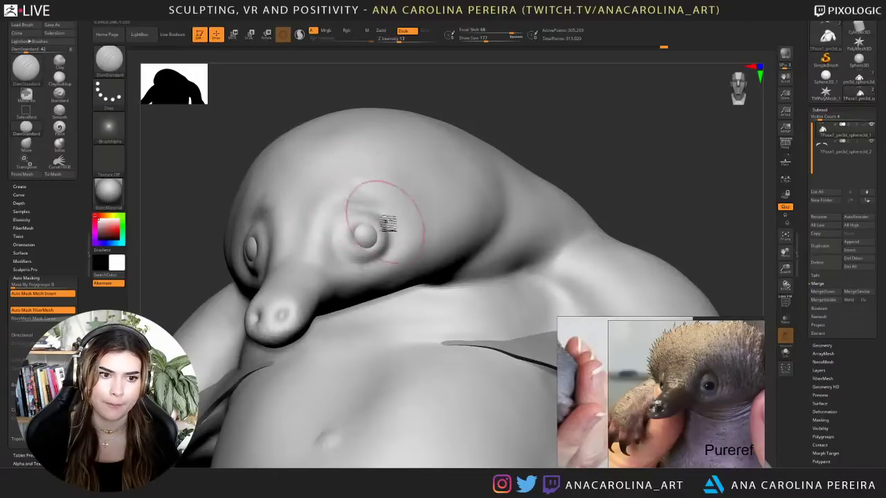
- Smooth the forehead above the eye and check the head's shape against the whole body
mouse_move(466, 108)
left_mouse_down()
mouse_move(478, 115)
mouse_move(397, 166)
left_mouse_up()
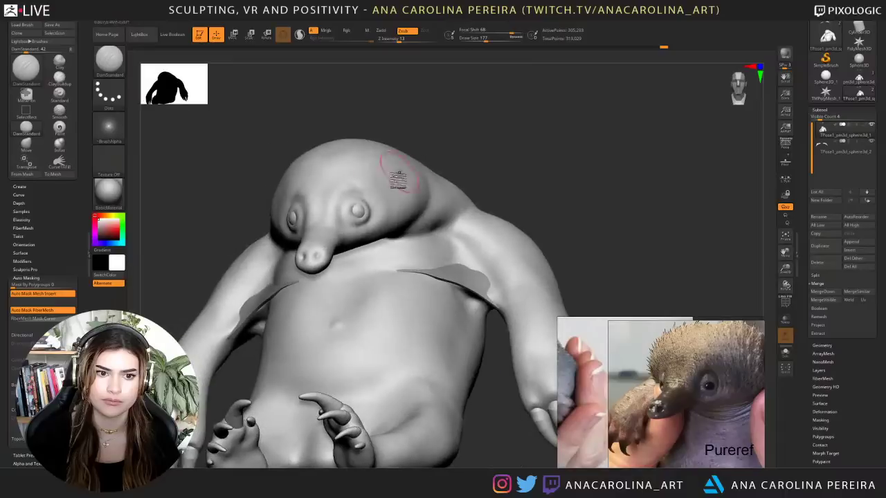
left_click_drag(348, 188, 364, 185, "shift")
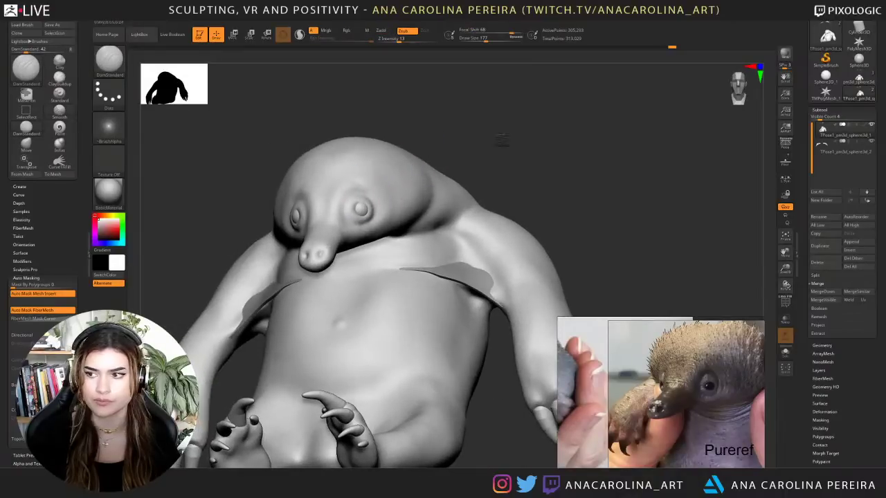
mouse_move(501, 143)
left_mouse_down("alt")
mouse_move(532, 136)
mouse_move(569, 111)
mouse_move(578, 133)
mouse_move(570, 130)
left_mouse_up("alt")
right_click_drag(587, 139, 589, 144)
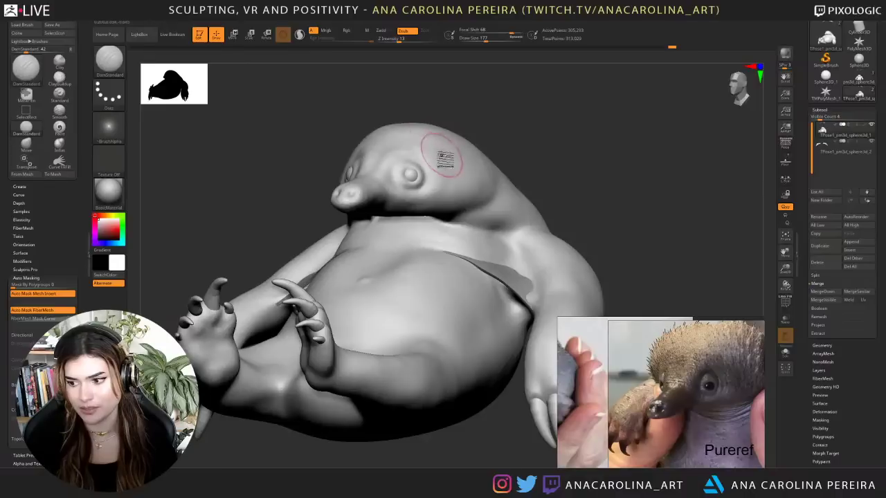
left_click_drag(548, 130, 545, 140)
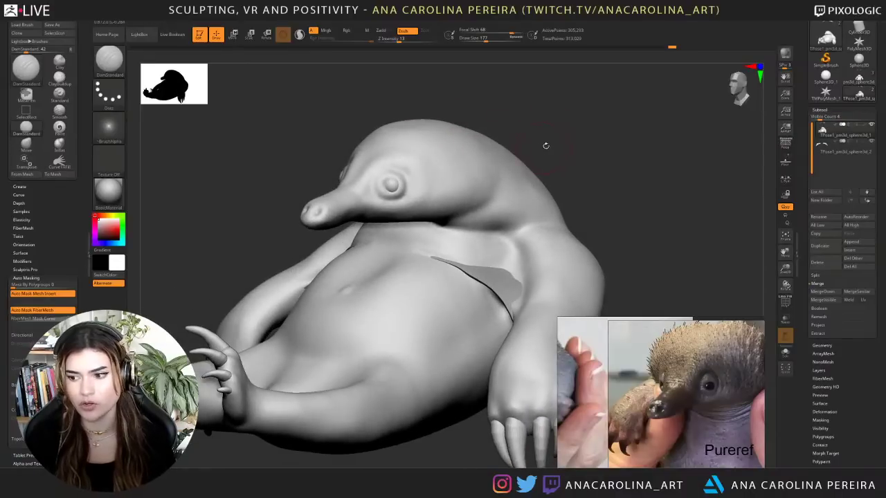
mouse_move(546, 145)
right_mouse_down()
mouse_move(595, 113)
mouse_move(597, 121)
right_mouse_up()
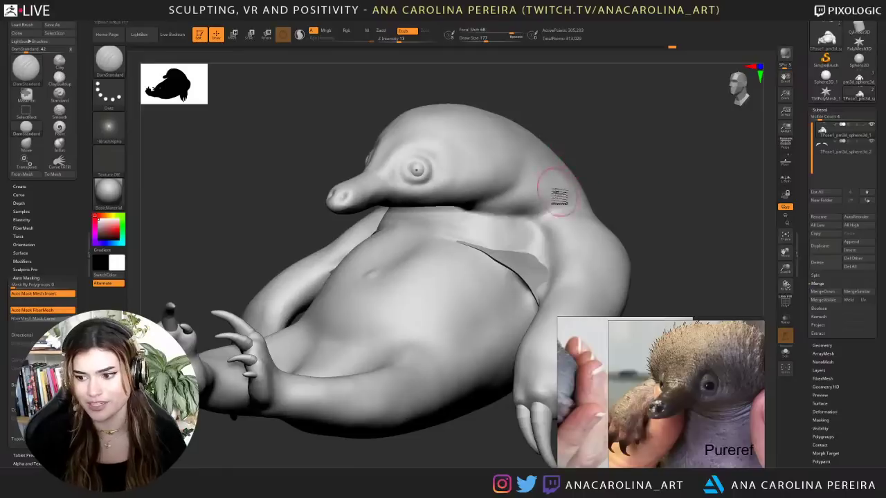
- Smooth the shoulder beside the neck and reselect the DamStandard brush
mouse_move(583, 227)
left_mouse_down("shift")
mouse_move(618, 245)
mouse_move(584, 244)
left_mouse_up("shift")
mouse_move(618, 183)
left_mouse_down()
mouse_move(639, 172)
mouse_move(599, 182)
mouse_move(615, 146)
mouse_move(609, 130)
mouse_move(641, 127)
left_mouse_up()
key("b")
key("d")
key("s")
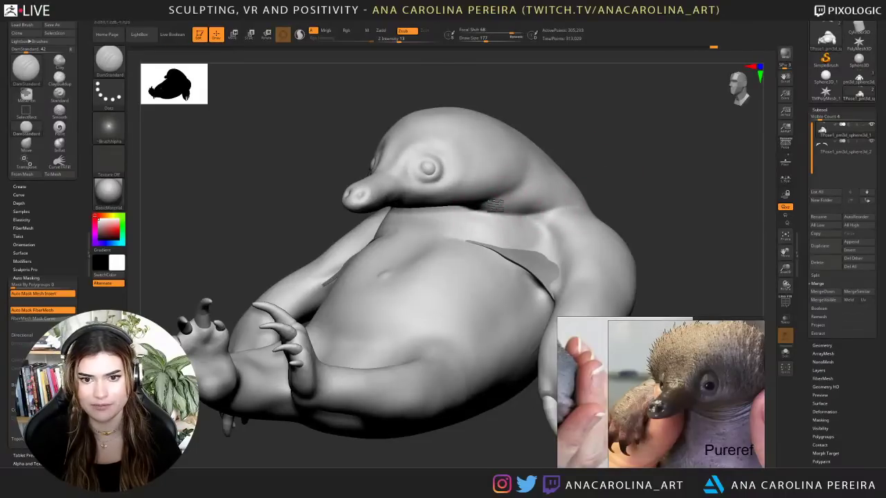
- Smooth the opposite side of the head from the cheek across the eye area to the snout
left_click_drag(555, 130, 609, 142)
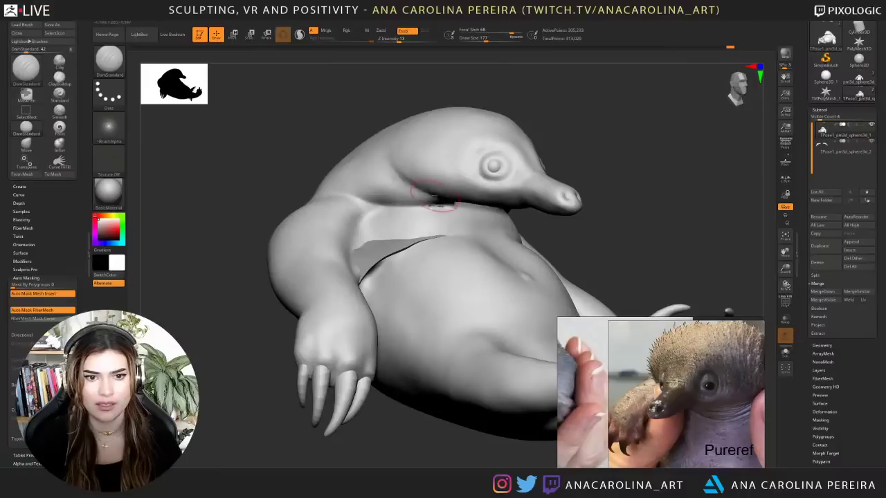
mouse_move(429, 186)
left_mouse_down("shift")
mouse_move(406, 142)
mouse_move(462, 201)
mouse_move(506, 187)
mouse_move(514, 150)
mouse_move(475, 167)
mouse_move(532, 184)
mouse_move(532, 157)
left_mouse_up("shift")
left_click_drag(661, 126, 631, 127)
mouse_move(579, 203)
left_mouse_down("shift")
mouse_move(615, 206)
mouse_move(606, 182)
left_mouse_up("shift")
- Examine the posed body from the front and both sides, comparing the head, armpits and belly
mouse_move(609, 150)
left_mouse_down("alt")
mouse_move(592, 138)
mouse_move(653, 147)
left_mouse_up("alt")
right_click_drag(652, 148, 589, 159)
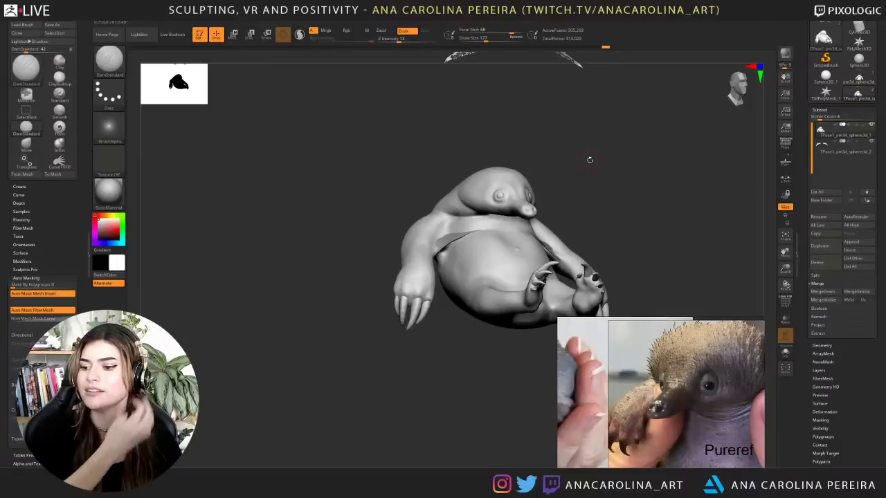
left_click_drag(461, 352, 463, 398, "alt")
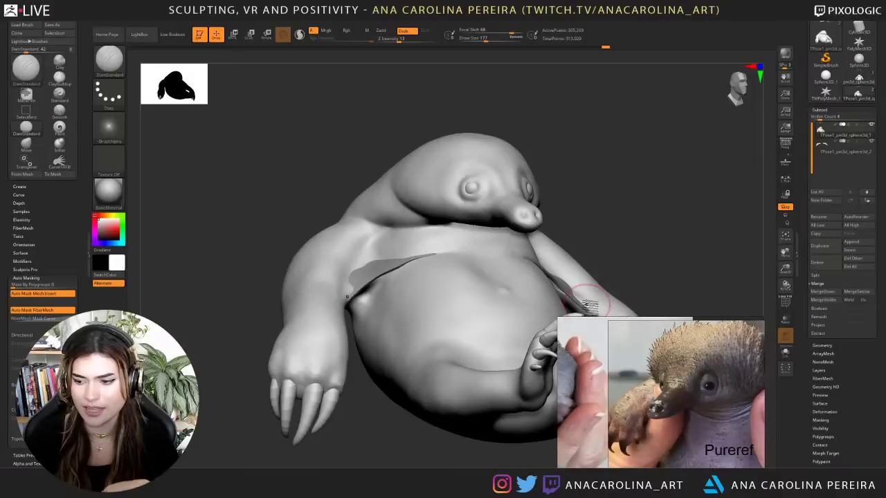
key("space")
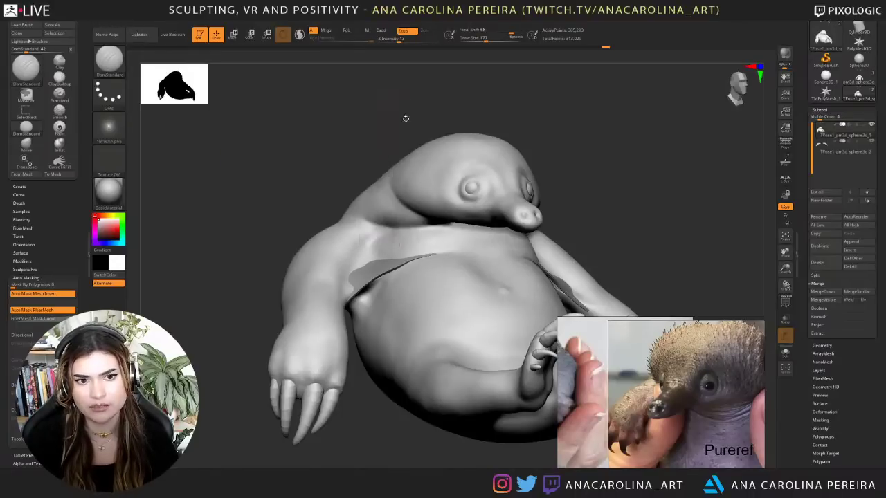
left_click_drag(405, 126, 325, 130)
left_click_drag(629, 173, 560, 149)
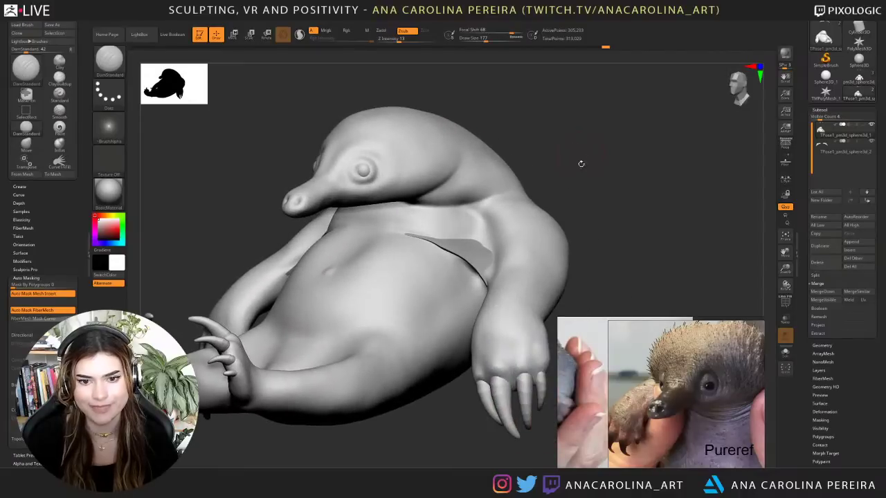
left_click_drag(595, 195, 541, 188)
left_click_drag(609, 143, 594, 146, "shift")
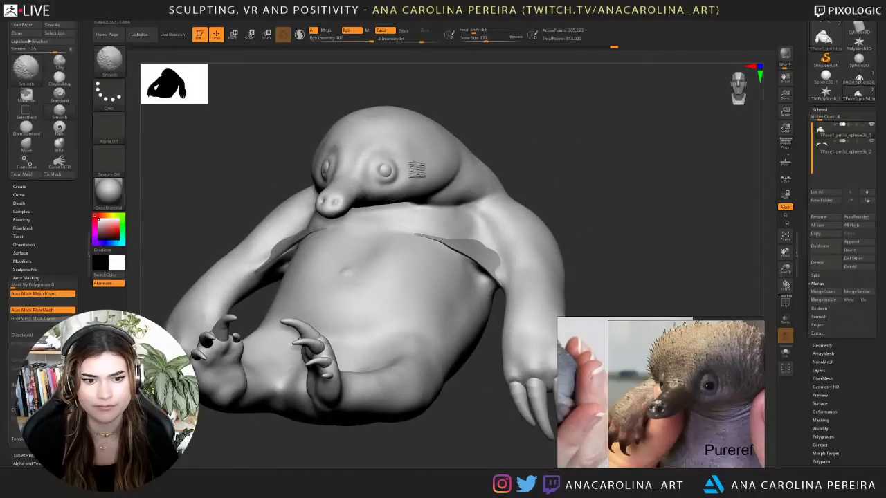
left_click_drag(446, 412, 437, 380, "alt")
left_click_drag(437, 380, 476, 375, "alt")
- Examine the baby echidna reference photos, focusing closely on the hind foot and the belly skin beside it
scroll(622, 408, "down", 5)
scroll(646, 443, "up", 3)
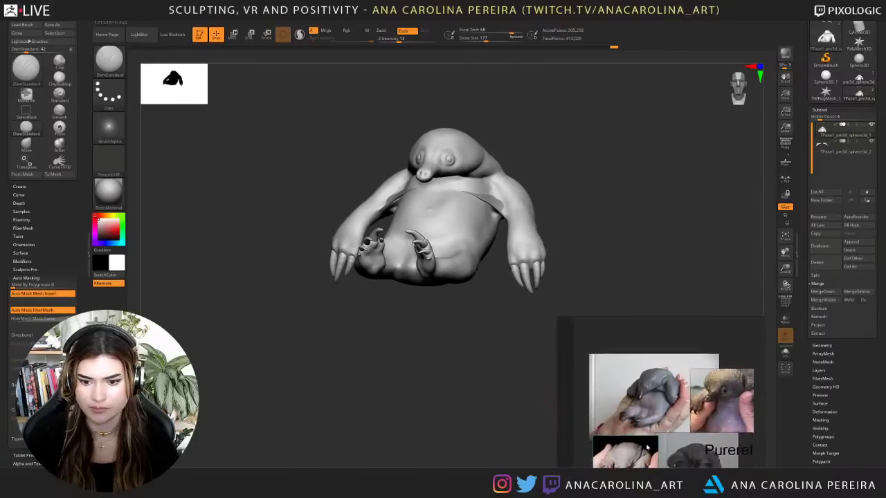
middle_click_drag(600, 484, 613, 462)
scroll(657, 366, "up", 5)
scroll(657, 366, "down", 4)
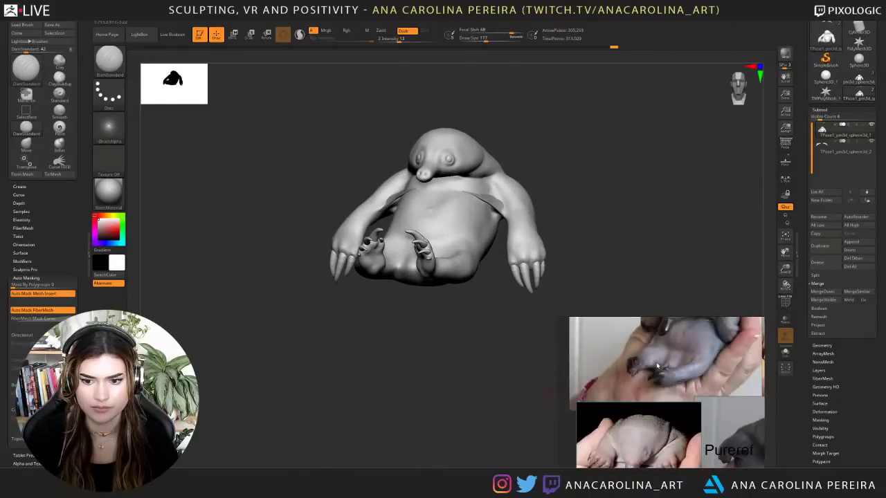
middle_click_drag(612, 340, 524, 299)
scroll(667, 467, "up", 8)
scroll(666, 467, "up", 2)
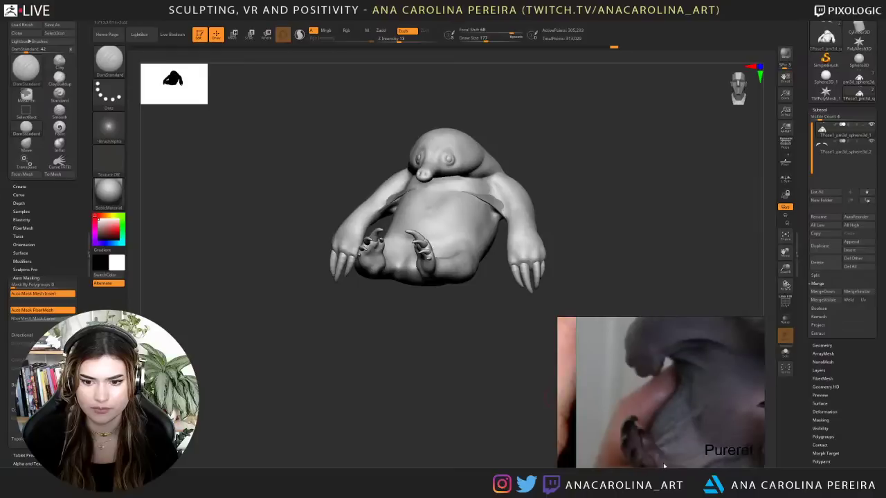
- Carve creases into the sole and below the toes of the hind foot with the DamStandard brush
mouse_move(367, 347)
left_mouse_down()
mouse_move(390, 423)
mouse_move(452, 339)
left_mouse_up()
key("b")
key("d")
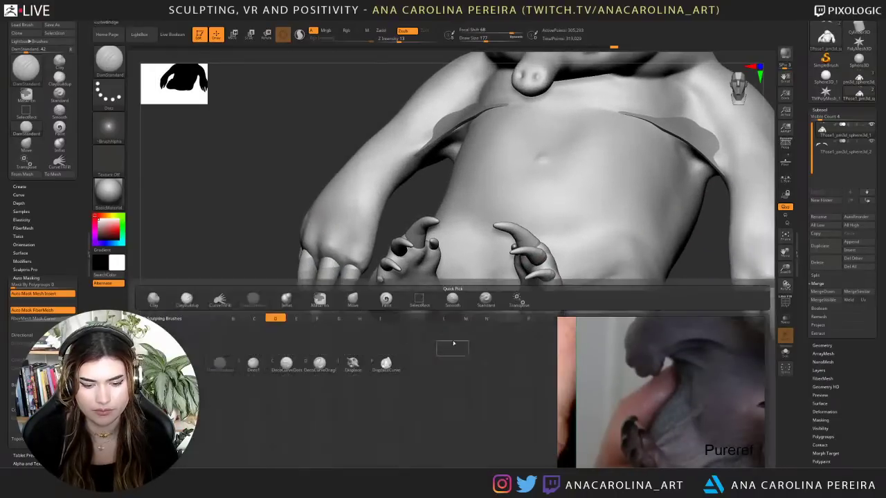
key("s")
left_click_drag(426, 249, 433, 281)
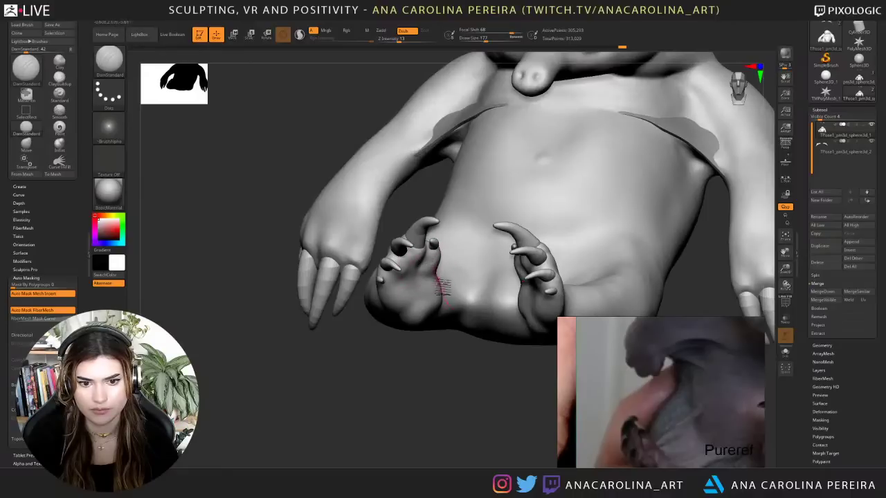
left_click_drag(446, 372, 411, 367)
mouse_move(431, 283)
left_mouse_down()
mouse_move(440, 286)
mouse_move(424, 266)
left_mouse_up()
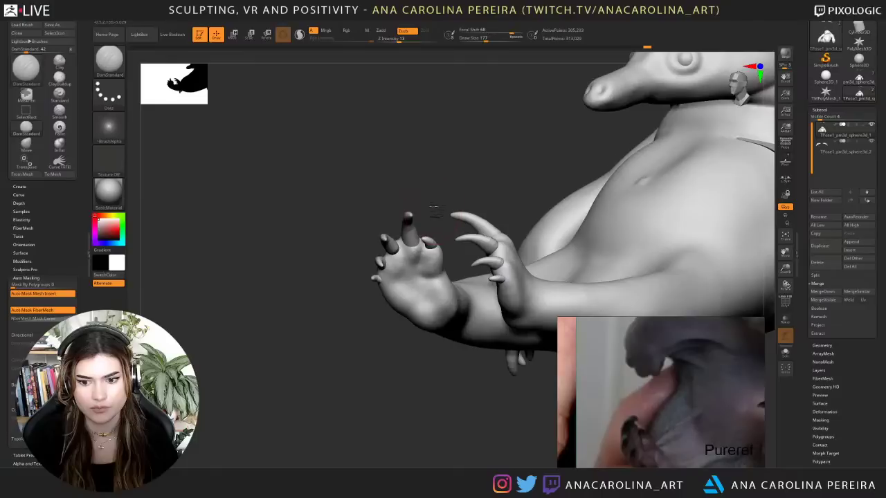
left_click_drag(435, 214, 449, 213)
left_click_drag(414, 250, 411, 264)
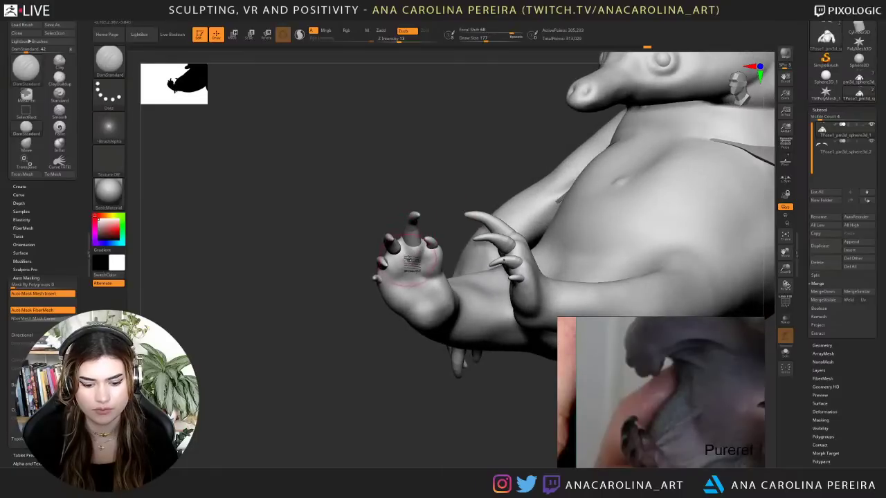
- Build up skin around the base of the hind foot's longest claw, on top and underneath, with ClayBuildup at draw size 101
key("b")
key("c")
key("b")
key("s")
left_click_drag(366, 329, 348, 329)
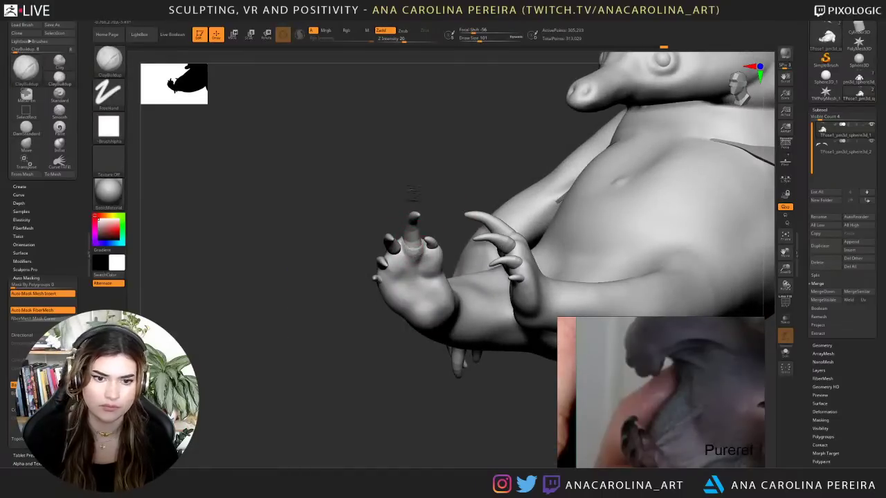
left_click_drag(413, 194, 457, 235)
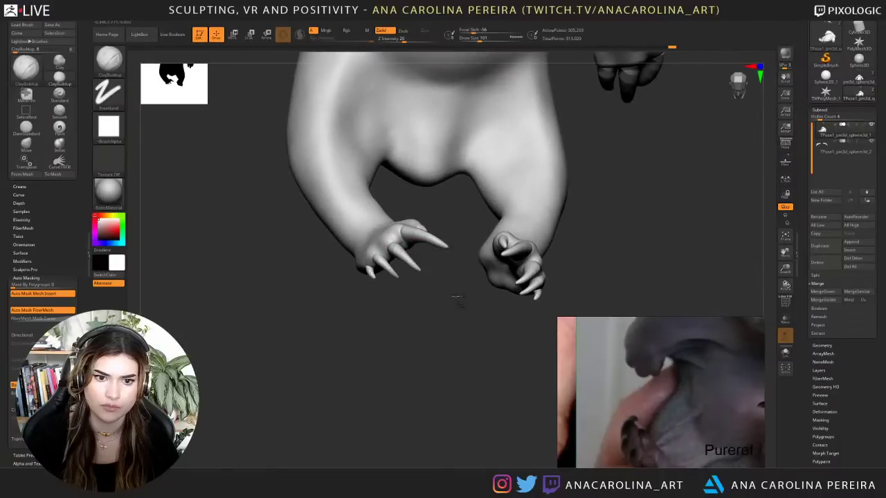
left_click_drag(457, 298, 413, 217)
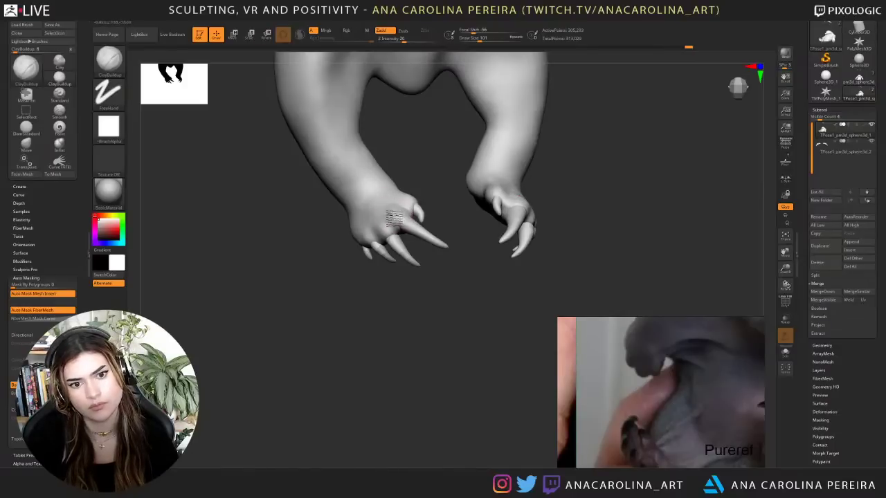
mouse_move(395, 220)
left_mouse_down()
mouse_move(395, 209)
mouse_move(454, 267)
left_mouse_up()
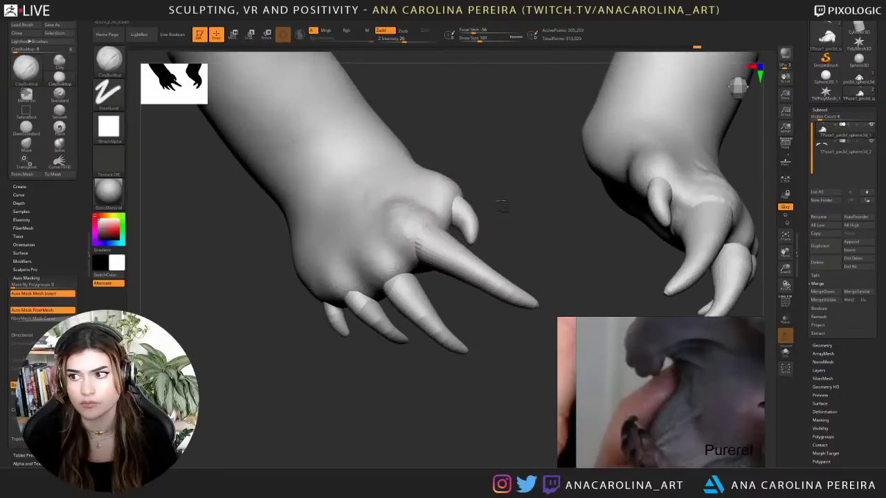
left_click_drag(502, 206, 453, 153)
left_click_drag(441, 278, 431, 281)
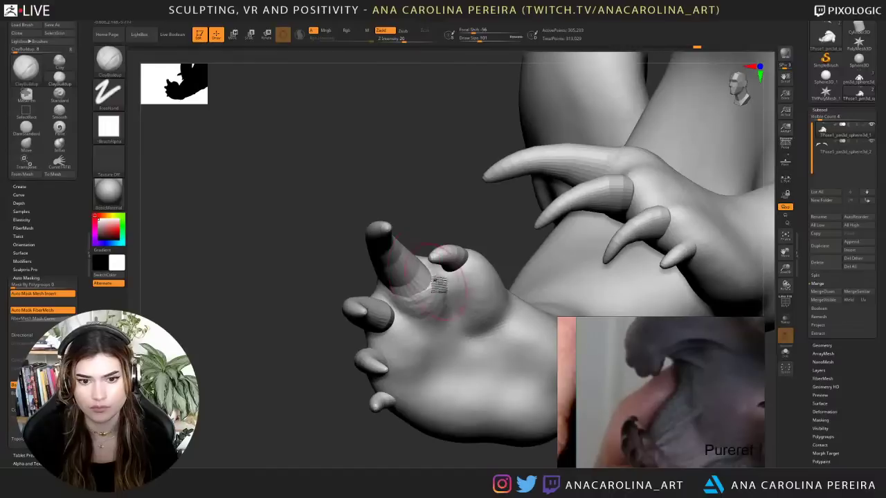
left_click_drag(445, 321, 399, 328)
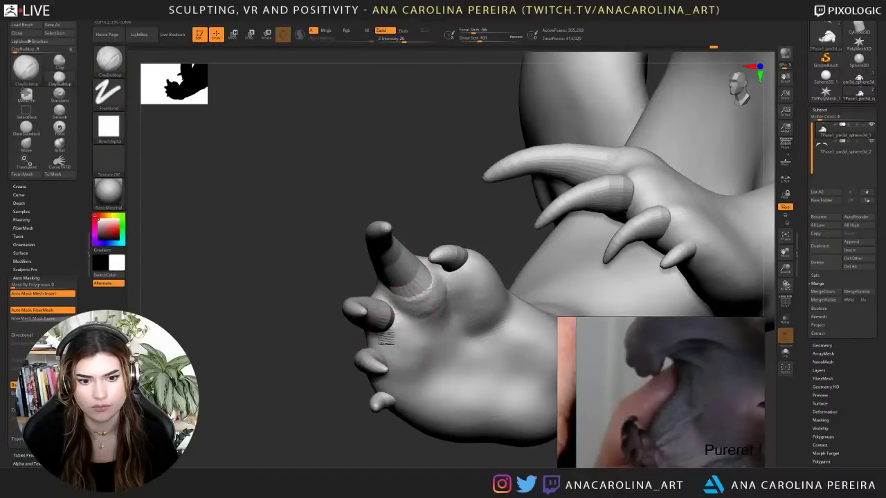
- Carve creases where the hind foot's longest claw meets the toe, using the DamStandard brush at draw size 145
key("b")
key("d")
key("s")
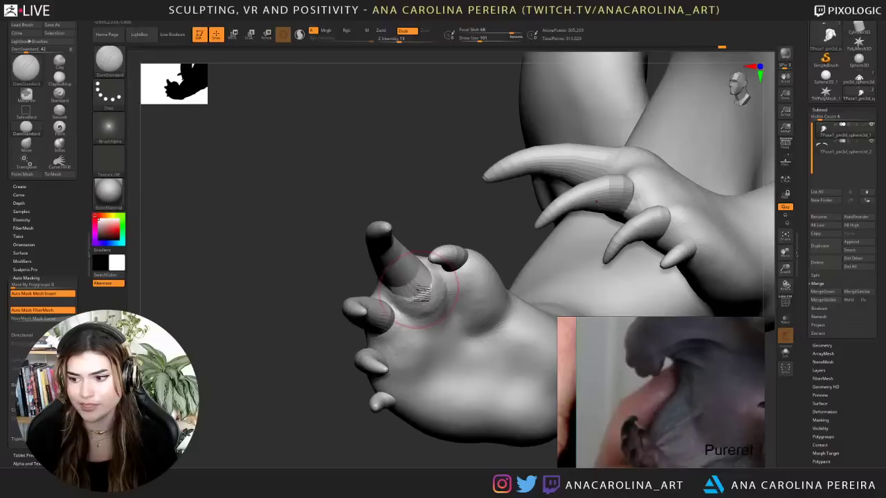
left_click_drag(419, 289, 406, 188)
key("space")
left_click_drag(401, 274, 401, 263)
mouse_move(341, 233)
left_mouse_down()
mouse_move(398, 232)
mouse_move(353, 244)
left_mouse_up()
mouse_move(379, 277)
left_mouse_down()
mouse_move(392, 290)
mouse_move(332, 261)
mouse_move(396, 295)
mouse_move(432, 278)
left_mouse_up()
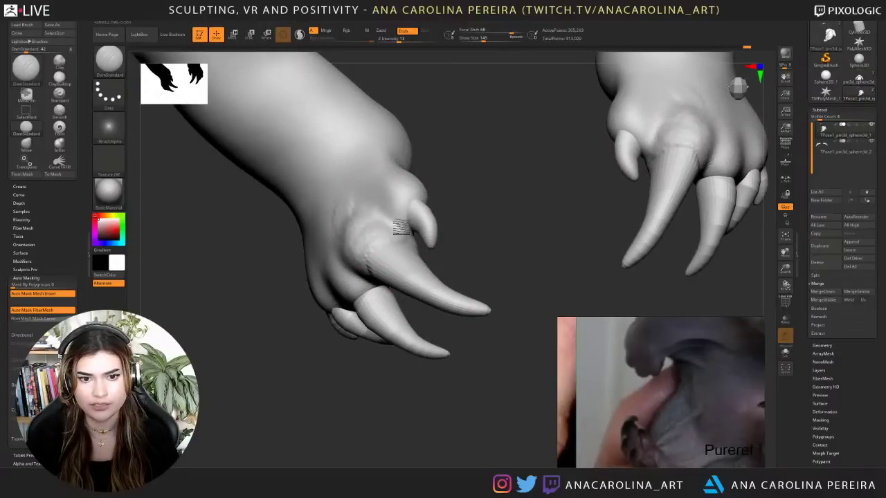
- Build up skin over the short inner toe and around the neighbouring claw bases under the foot, using ClayBuildup at draw size 74
key("b")
key("c")
key("b")
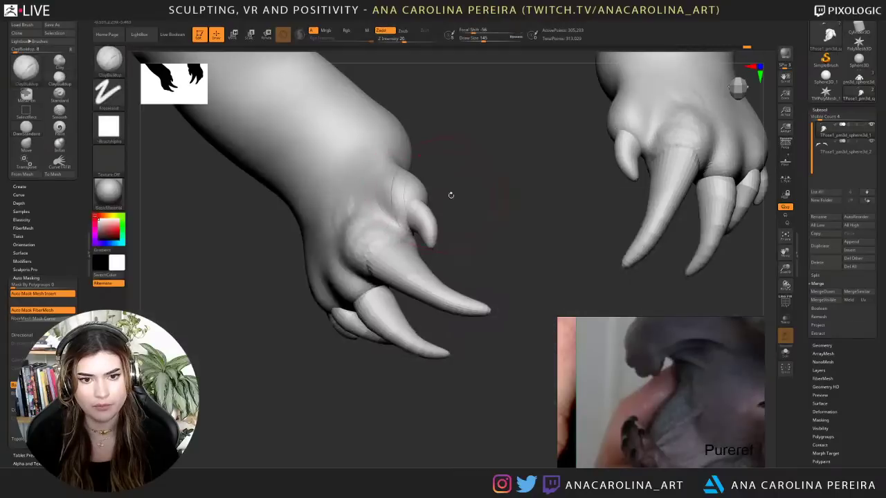
key("space")
mouse_move(450, 193)
left_mouse_down()
mouse_move(422, 201)
mouse_move(444, 203)
mouse_move(402, 207)
mouse_move(390, 187)
left_mouse_up()
key("space")
left_click_drag(456, 200, 416, 201)
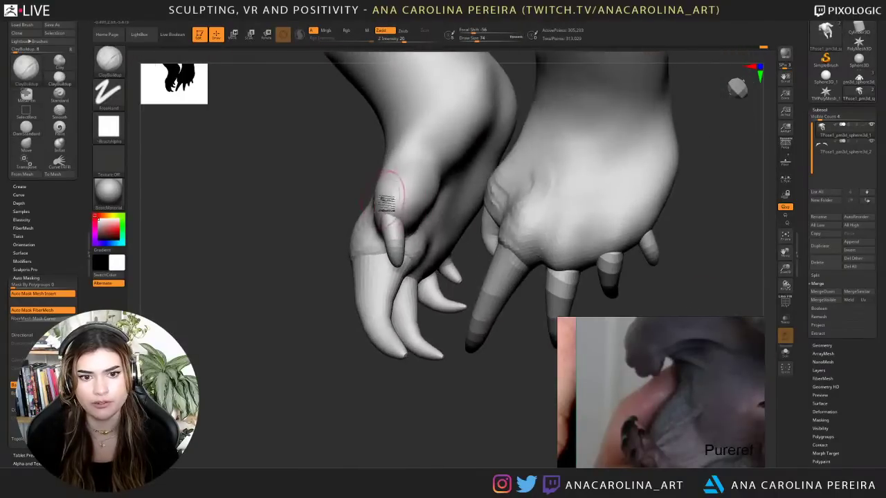
mouse_move(461, 358)
left_mouse_down()
mouse_move(447, 320)
mouse_move(408, 327)
left_mouse_up()
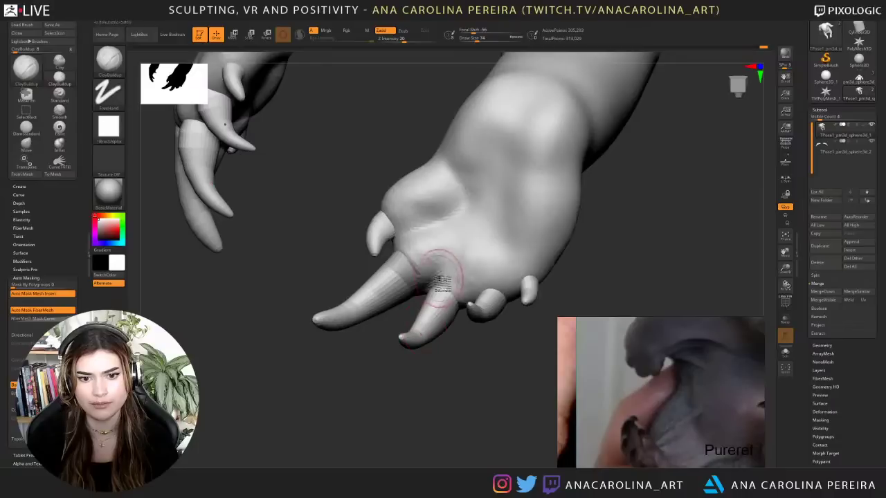
mouse_move(443, 278)
left_mouse_down()
mouse_move(475, 302)
mouse_move(491, 282)
left_mouse_up()
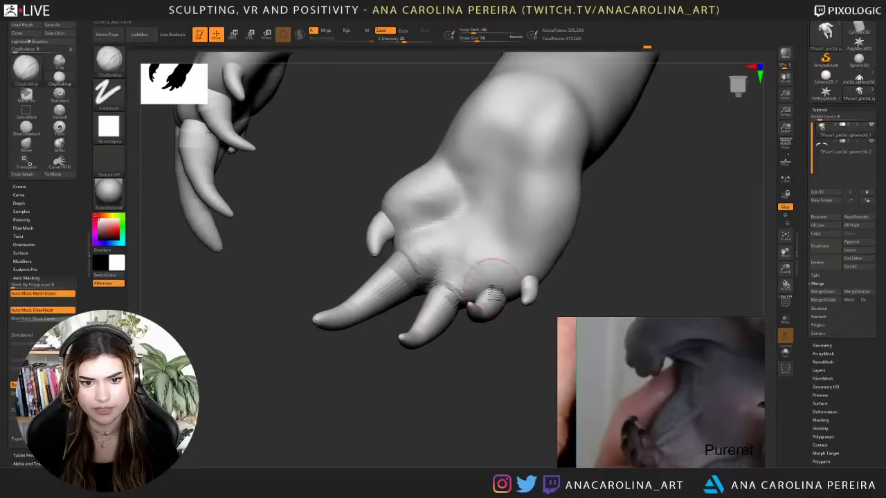
- Build up the knuckle volumes at the claw bases on the underside of the foot with the ClayBuildup brush
left_click_drag(500, 338, 508, 364)
left_click_drag(443, 282, 447, 311)
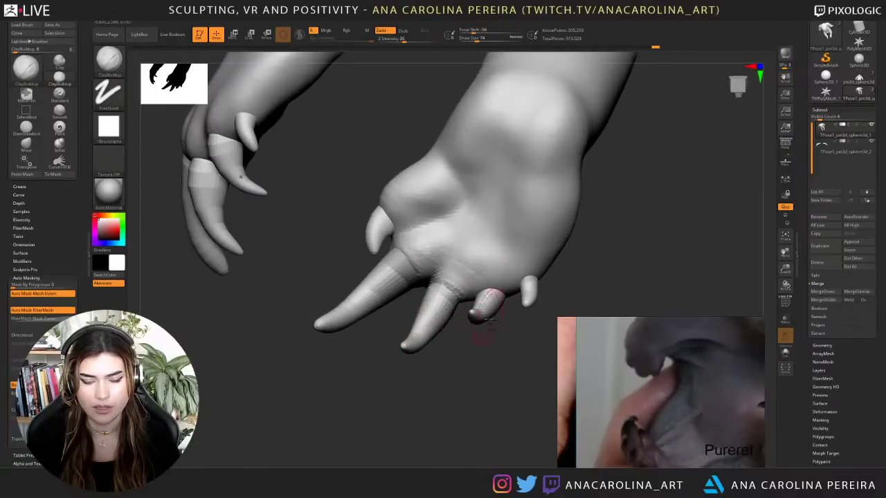
mouse_move(492, 336)
left_mouse_down()
mouse_move(487, 287)
mouse_move(496, 290)
mouse_move(501, 273)
left_mouse_up()
left_click_drag(521, 312, 500, 317)
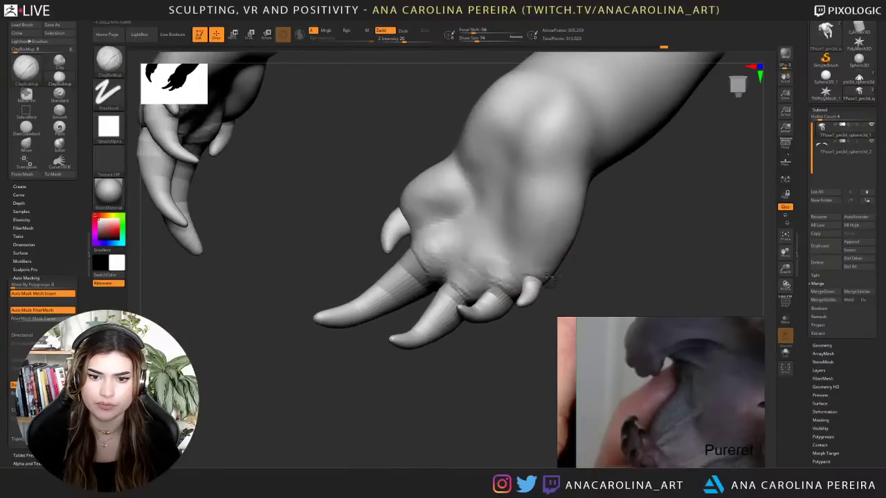
mouse_move(536, 274)
left_mouse_down()
mouse_move(528, 266)
mouse_move(540, 290)
left_mouse_up()
- Build up the outer edge of the foot's sole with ClayBuildup at draw size 97
key("]")
key("]")
key("]")
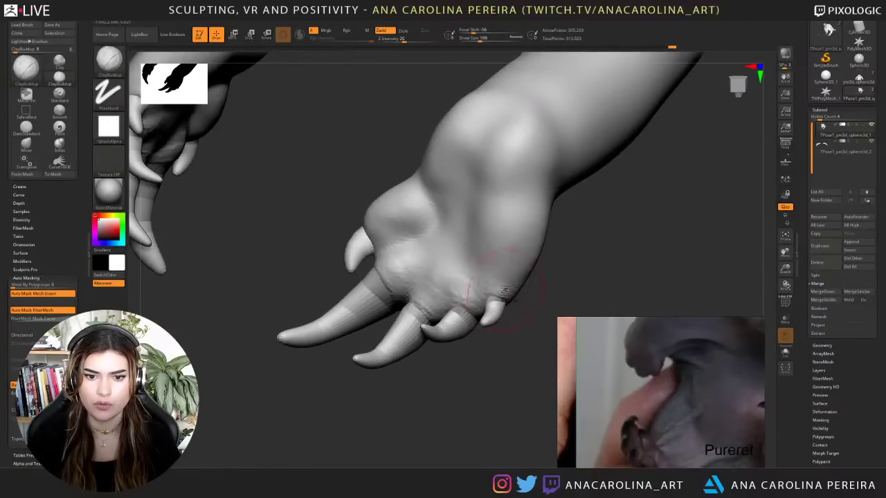
key("space")
left_click_drag(561, 275, 559, 264)
key("space")
mouse_move(486, 270)
left_mouse_down()
mouse_move(509, 259)
mouse_move(499, 269)
mouse_move(482, 257)
mouse_move(477, 231)
mouse_move(527, 245)
left_mouse_up()
mouse_move(483, 216)
left_mouse_down()
mouse_move(531, 220)
mouse_move(524, 211)
mouse_move(530, 202)
left_mouse_up()
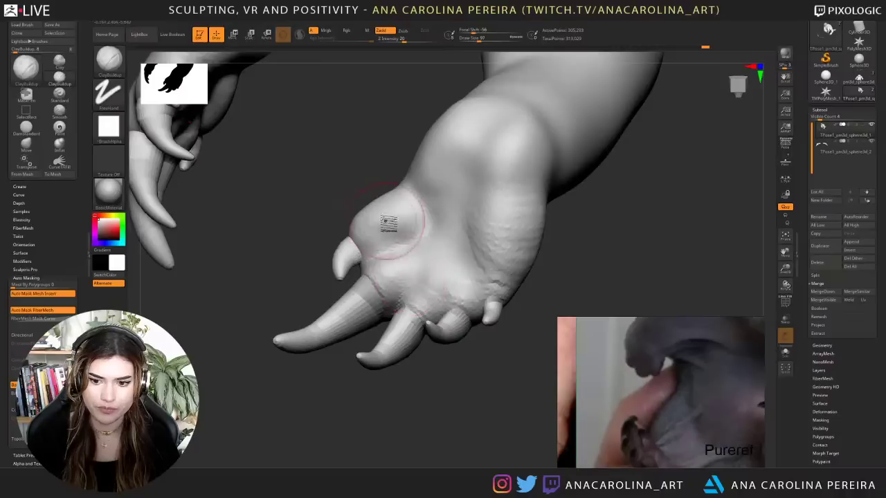
- Add clay volume to the middle of the sole and the pad behind the innermost claw
mouse_move(433, 263)
left_mouse_down()
mouse_move(448, 266)
mouse_move(460, 251)
mouse_move(455, 222)
left_mouse_up()
mouse_move(559, 241)
left_mouse_down("alt")
mouse_move(543, 178)
mouse_move(560, 254)
mouse_move(570, 238)
mouse_move(585, 256)
mouse_move(488, 314)
left_mouse_up("alt")
left_click_drag(428, 191, 416, 175)
mouse_move(396, 211)
left_mouse_down()
mouse_move(408, 205)
mouse_move(404, 198)
mouse_move(405, 216)
mouse_move(417, 196)
left_mouse_up()
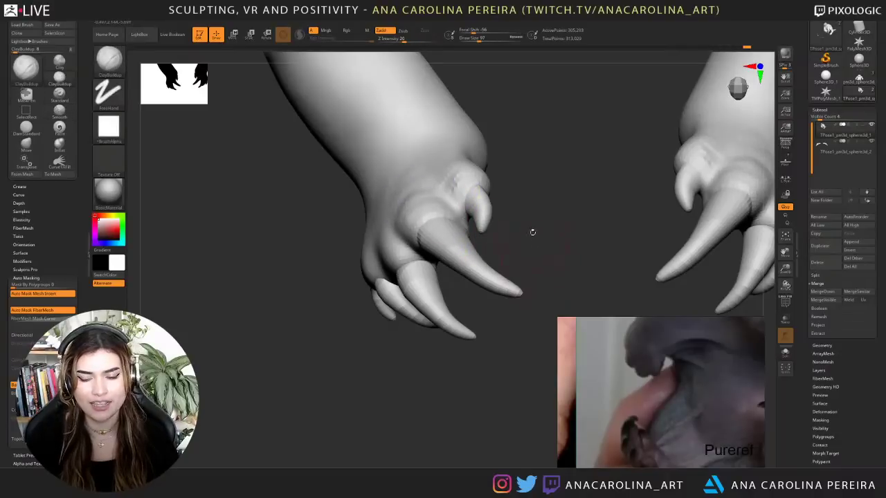
- Smooth the top of the foot around the bases of the two innermost claws
left_click_drag(530, 231, 516, 298, "alt")
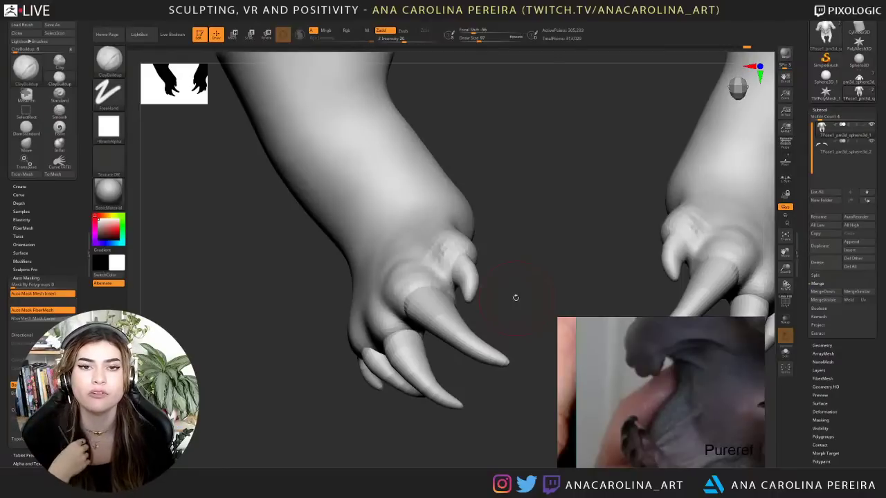
left_click_drag(510, 187, 554, 207)
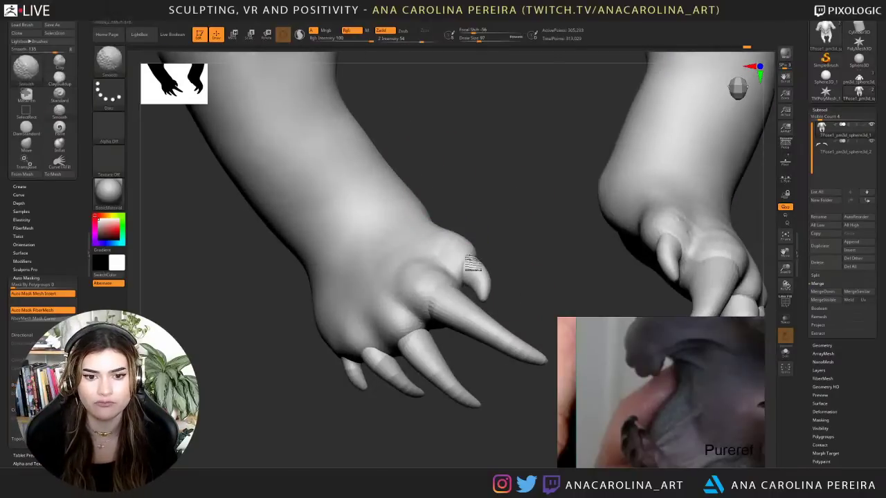
left_click_drag(470, 267, 419, 273, "shift")
mouse_move(502, 257)
left_mouse_down()
mouse_move(495, 241)
mouse_move(525, 259)
mouse_move(513, 228)
mouse_move(509, 249)
left_mouse_up()
- Build up the knuckle above the largest claw with ClayBuildup and smooth it into the innermost toe
key("b")
key("c")
key("b")
mouse_move(432, 270)
left_mouse_down()
mouse_move(429, 281)
mouse_move(414, 269)
mouse_move(413, 294)
left_mouse_up()
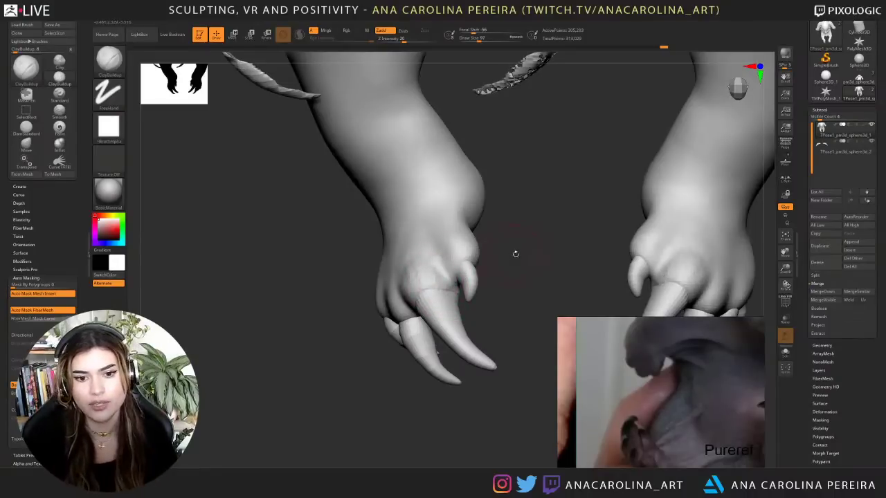
left_click_drag(515, 254, 531, 256)
left_click_drag(419, 266, 463, 280, "shift")
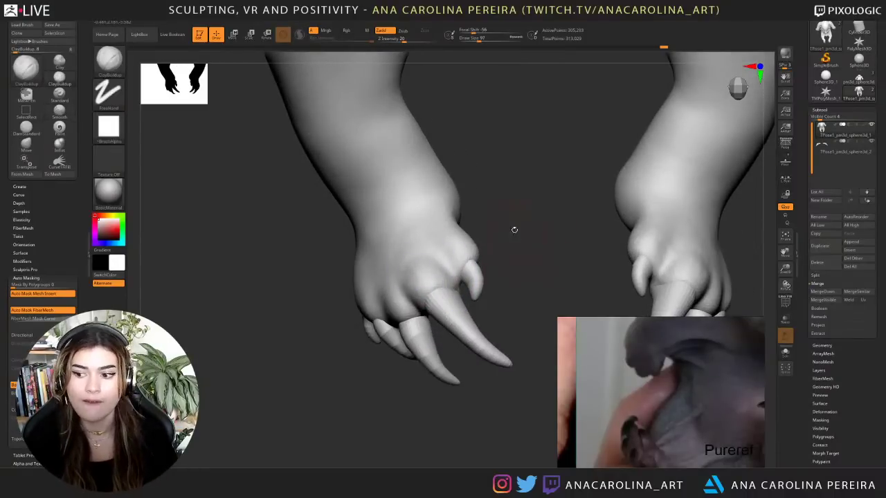
left_click_drag(543, 290, 483, 290)
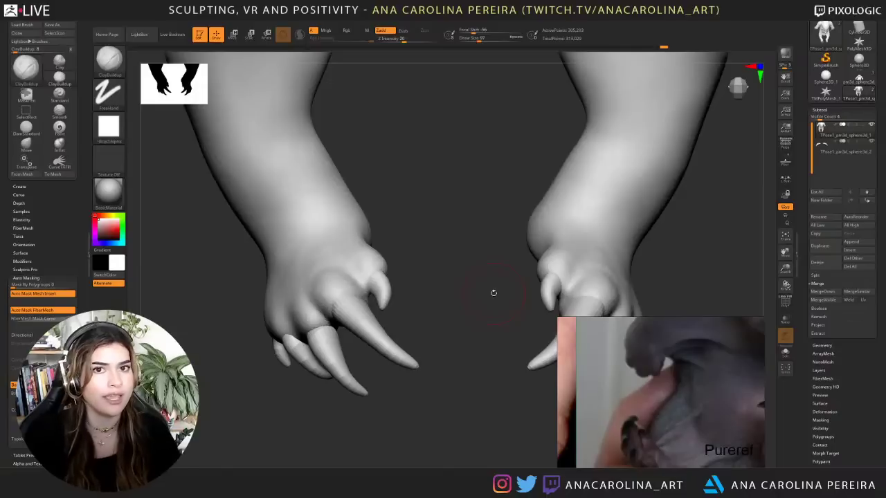
- Add volume to the pad behind the innermost claw with ClayBuildup at draw size 158
right_click_drag(445, 254, 405, 210)
mouse_move(466, 341)
right_mouse_down()
mouse_move(455, 328)
mouse_move(464, 343)
right_mouse_up()
mouse_move(366, 236)
left_mouse_down()
mouse_move(375, 260)
mouse_move(386, 247)
mouse_move(399, 254)
left_mouse_up()
key("space")
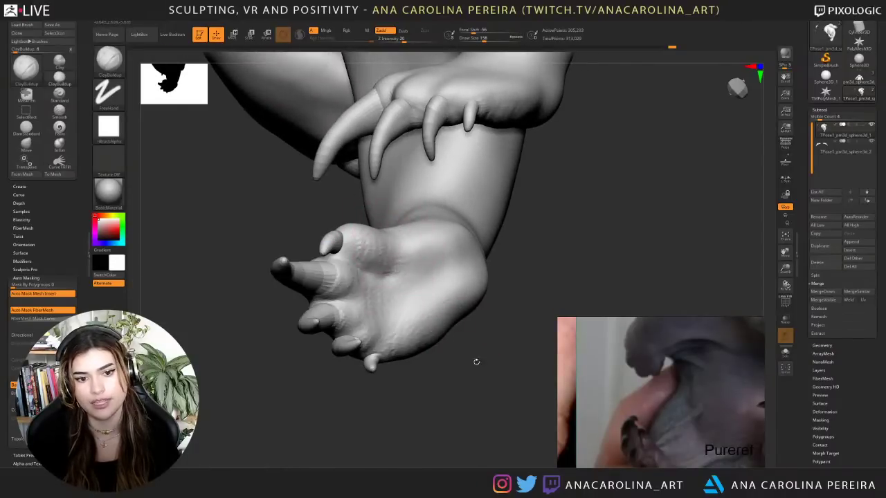
left_click_drag(474, 362, 469, 415)
left_click_drag(385, 252, 370, 278)
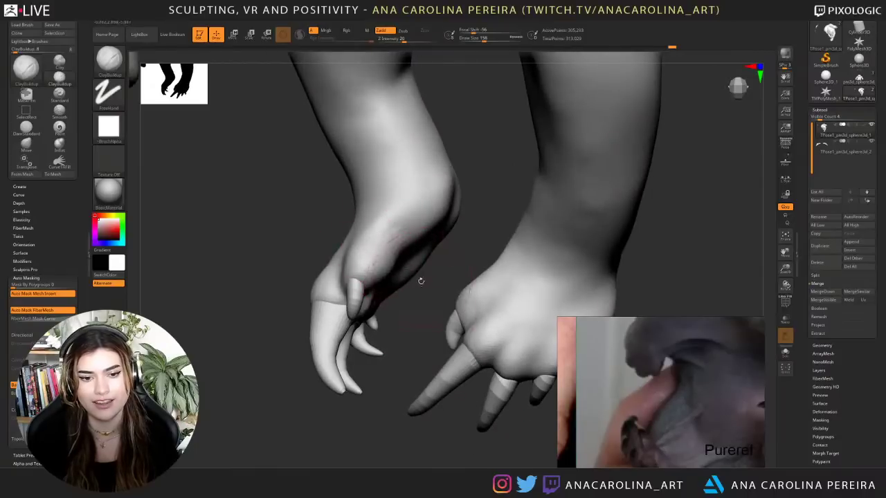
- Set the ClayBuildup draw size to 108 and build up the heel of the foot's sole
mouse_move(461, 348)
left_mouse_down("alt")
mouse_move(418, 232)
mouse_move(479, 337)
mouse_move(477, 351)
mouse_move(464, 312)
mouse_move(473, 311)
mouse_move(484, 390)
left_mouse_up("alt")
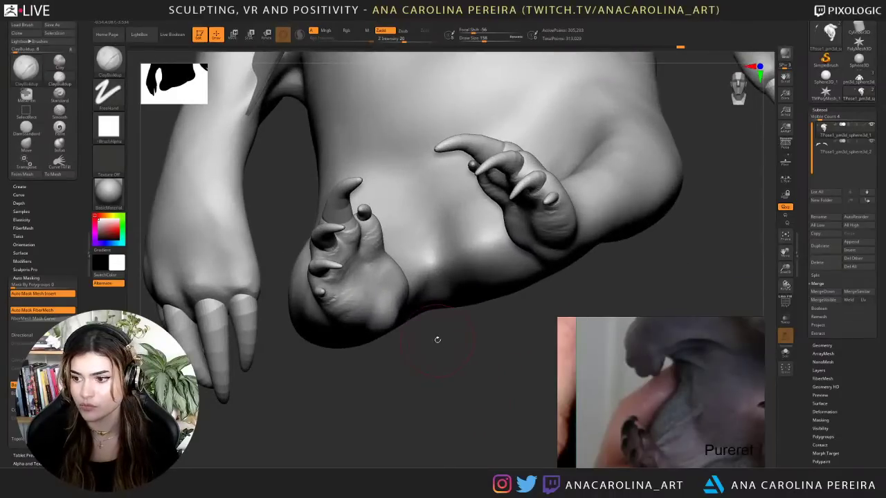
left_click_drag(458, 369, 443, 400)
mouse_move(348, 410)
left_mouse_down()
mouse_move(324, 434)
mouse_move(323, 424)
left_mouse_up()
key("space")
mouse_move(417, 324)
left_mouse_down()
mouse_move(428, 302)
mouse_move(447, 315)
mouse_move(440, 336)
left_mouse_up()
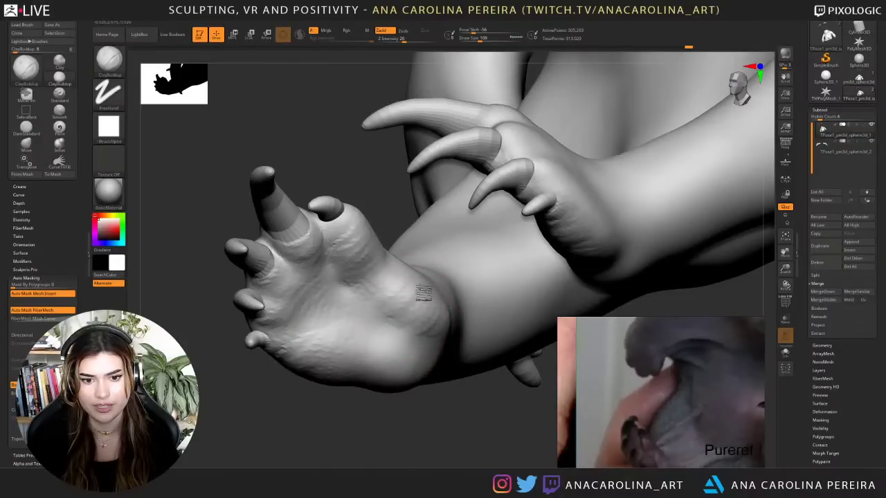
- Sculpt the fleshy pads across the heel and inner side of the sole with ClayBuildup
left_click_drag(391, 304, 370, 290)
mouse_move(391, 186)
left_mouse_down()
mouse_move(396, 242)
mouse_move(414, 263)
mouse_move(440, 261)
mouse_move(475, 182)
left_mouse_up()
mouse_move(396, 289)
left_mouse_down()
mouse_move(391, 283)
mouse_move(414, 283)
left_mouse_up()
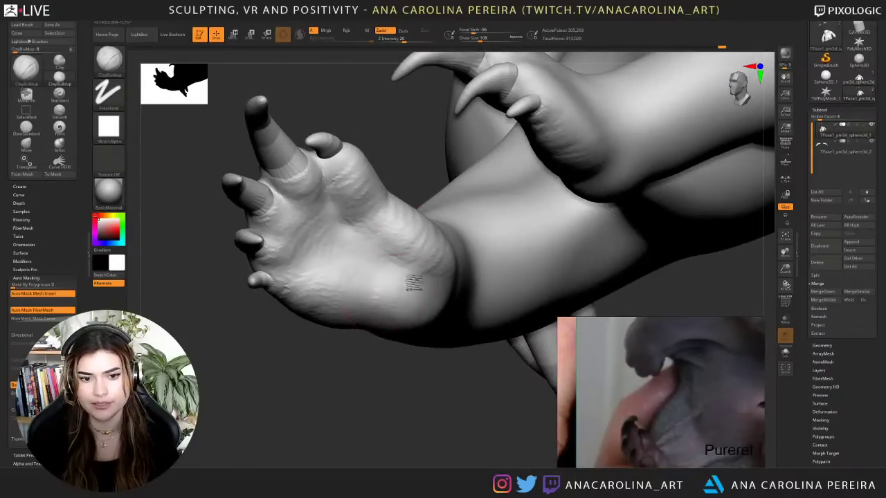
left_click_drag(416, 181, 421, 248)
mouse_move(429, 330)
left_mouse_down()
mouse_move(447, 326)
mouse_move(389, 331)
mouse_move(389, 340)
left_mouse_up()
mouse_move(377, 377)
left_mouse_down()
mouse_move(379, 307)
mouse_move(421, 332)
left_mouse_up()
mouse_move(391, 307)
left_mouse_down()
mouse_move(389, 363)
mouse_move(378, 313)
left_mouse_up()
- Shape the inner side of the foot above the innermost claw with ClayBuildup
left_click_drag(335, 398, 356, 437, "alt")
left_click_drag(409, 386, 423, 371)
mouse_move(423, 370)
right_mouse_down()
mouse_move(429, 385)
mouse_move(431, 346)
mouse_move(432, 420)
mouse_move(457, 413)
mouse_move(439, 397)
mouse_move(457, 304)
right_mouse_up()
right_click_drag(464, 244, 420, 251)
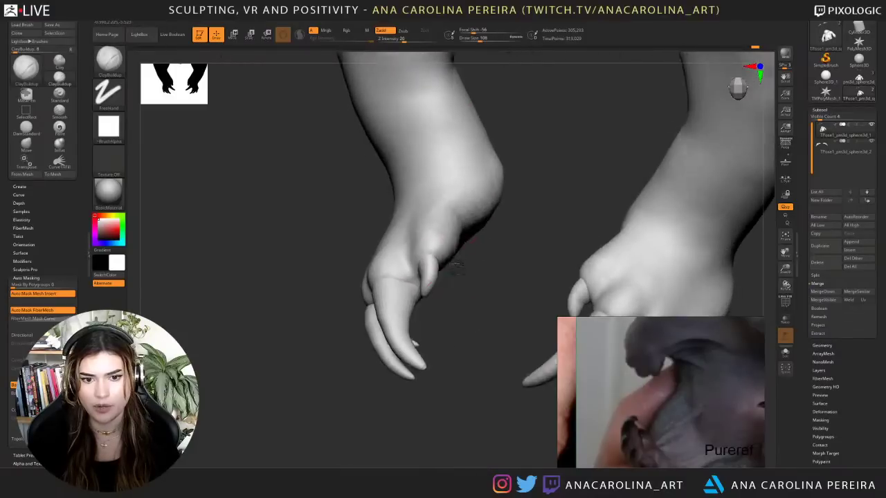
left_click_drag(433, 231, 465, 223)
- Switch to the DamStandard brush and set its draw size to 207
right_click_drag(482, 248, 461, 208)
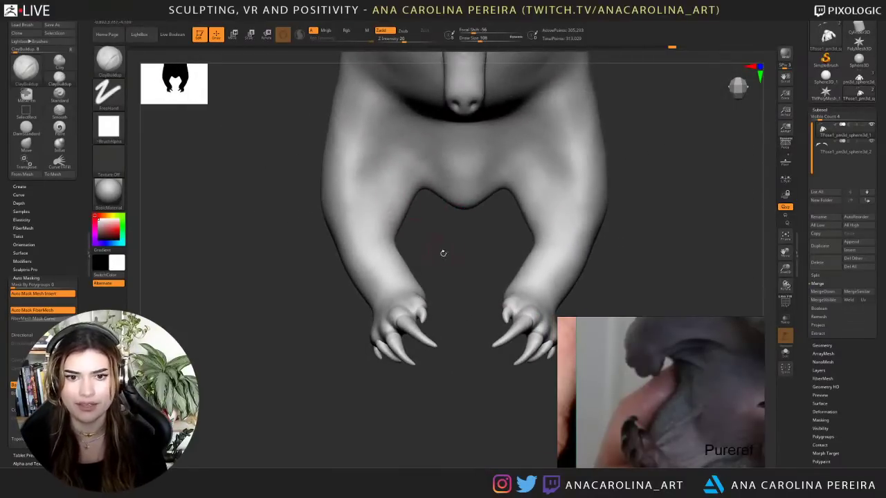
right_click_drag(443, 254, 456, 224)
mouse_move(458, 294)
right_mouse_down("alt")
mouse_move(439, 355)
mouse_move(433, 325)
right_mouse_up("alt")
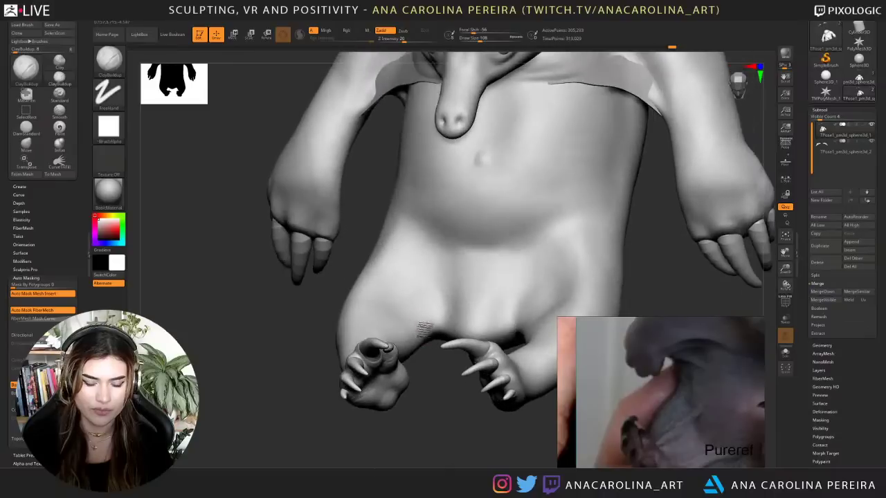
key("b")
key("d")
key("s")
mouse_move(436, 359)
right_mouse_down("ctrl")
mouse_move(434, 373)
mouse_move(438, 358)
right_mouse_up("ctrl")
key("space")
left_click_drag(441, 360, 453, 361)
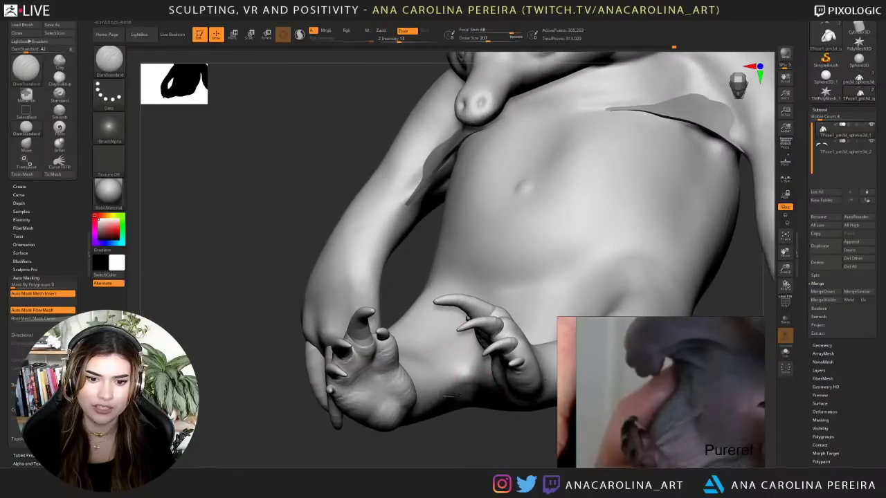
- Carve skin-fold creases along the inner leg beneath the lower belly with DamStandard
mouse_move(429, 411)
right_mouse_down()
mouse_move(466, 430)
mouse_move(479, 389)
mouse_move(485, 412)
mouse_move(465, 357)
mouse_move(490, 425)
mouse_move(496, 420)
mouse_move(474, 410)
right_mouse_up()
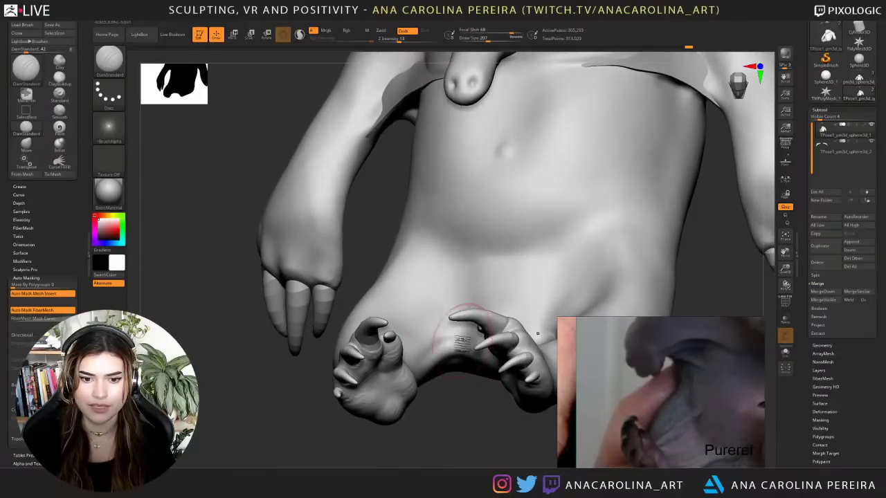
mouse_move(469, 388)
left_mouse_down()
mouse_move(484, 433)
mouse_move(466, 397)
mouse_move(482, 426)
left_mouse_up()
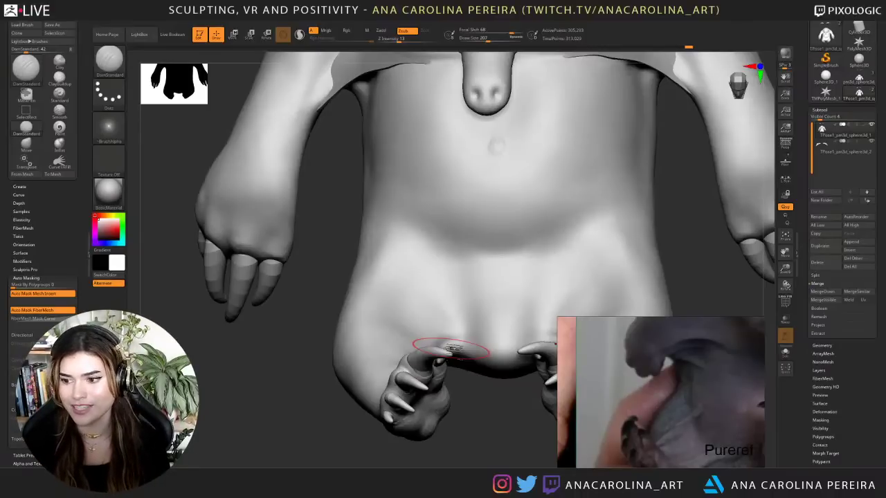
left_click_drag(491, 420, 454, 392)
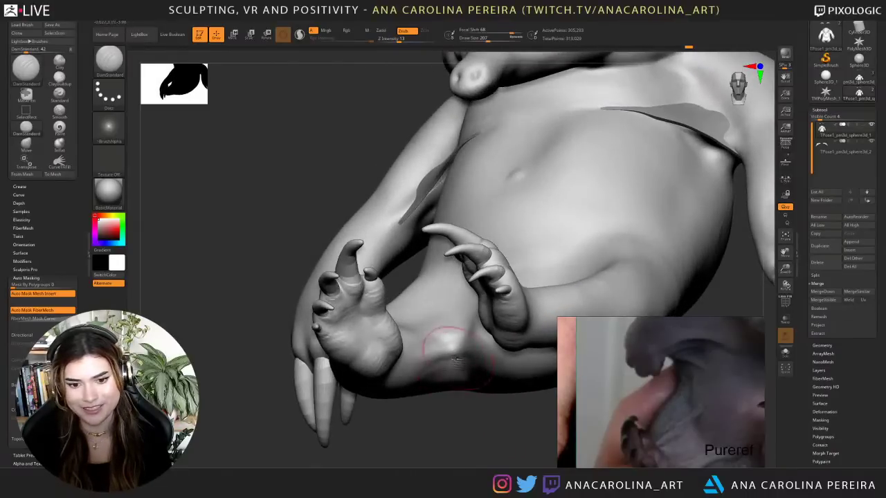
mouse_move(449, 424)
left_mouse_down()
mouse_move(452, 437)
mouse_move(441, 431)
left_mouse_up()
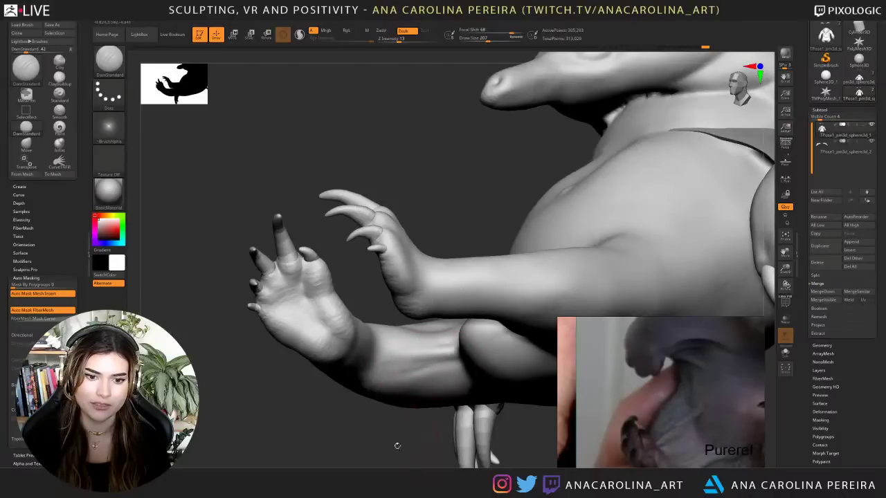
left_click_drag(397, 446, 426, 434)
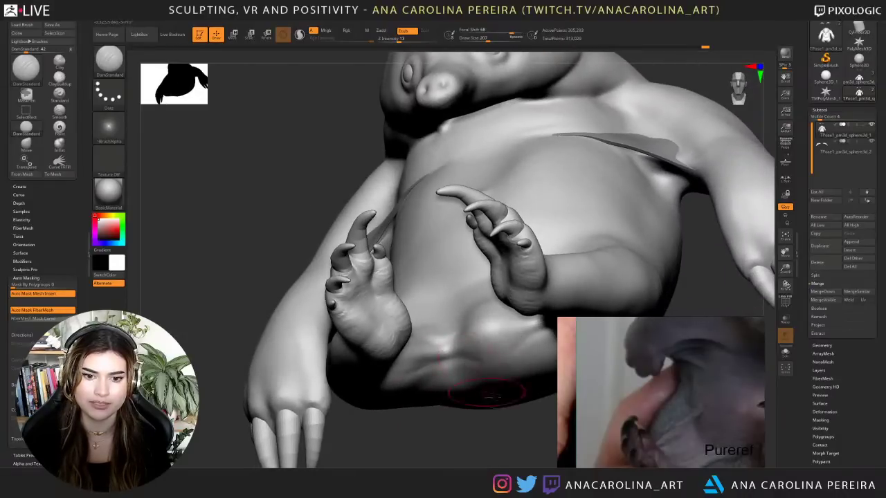
left_click_drag(492, 423, 504, 451)
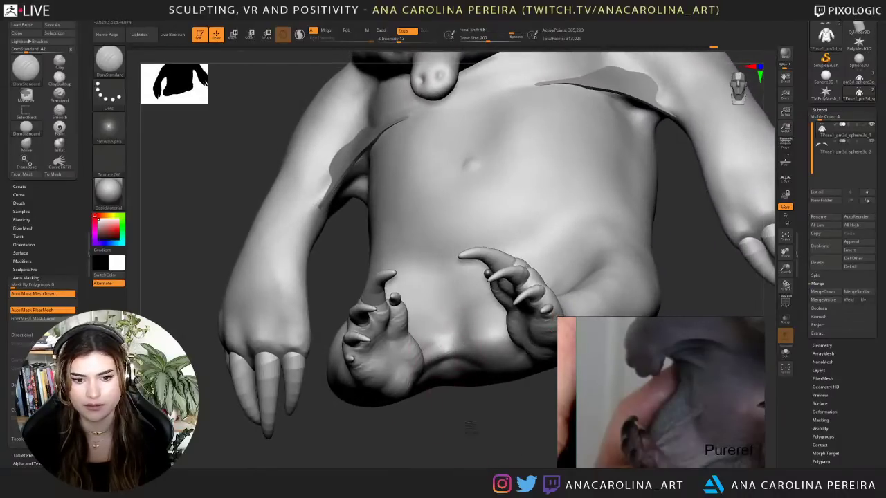
left_click_drag(468, 426, 418, 361)
left_click_drag(477, 421, 477, 459)
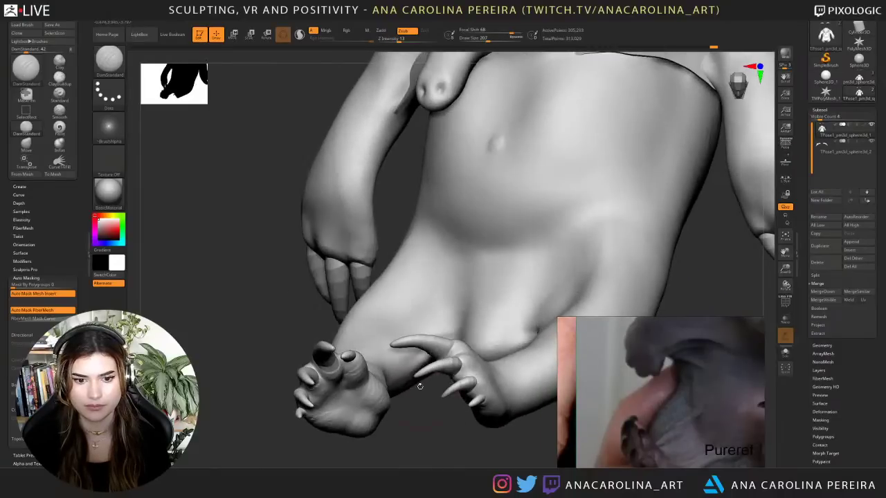
mouse_move(414, 416)
left_mouse_down()
mouse_move(439, 438)
mouse_move(430, 420)
left_mouse_up()
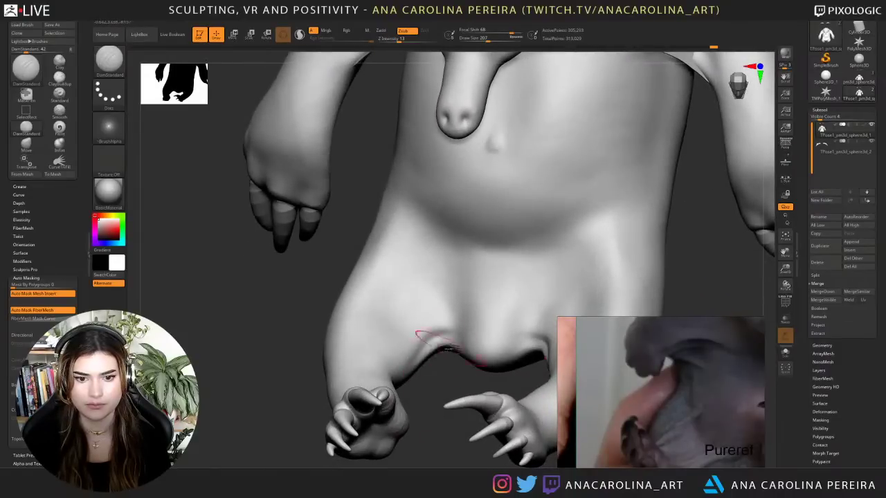
- Sharpen the skin fold on the inner leg with the Pinch brush
key("b")
mouse_move(444, 364)
left_mouse_down()
mouse_move(441, 347)
mouse_move(453, 349)
left_mouse_up()
key("p")
key("i")
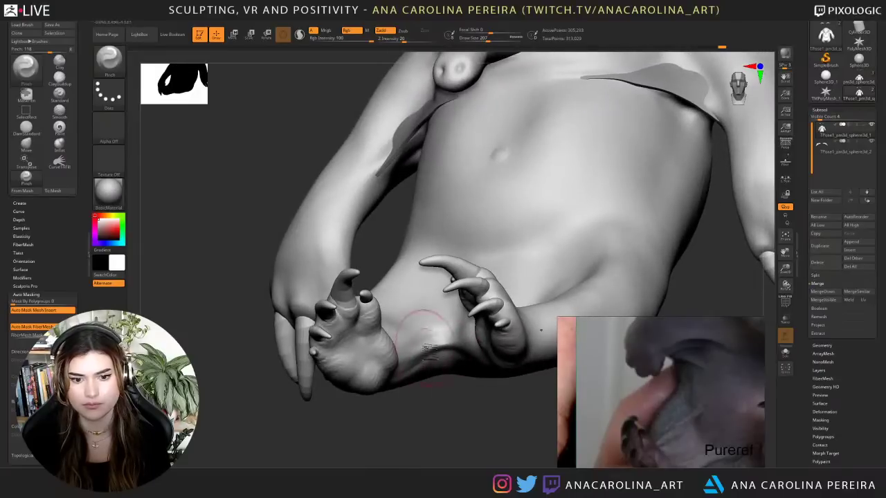
mouse_move(456, 381)
left_mouse_down()
mouse_move(444, 419)
mouse_move(448, 386)
mouse_move(432, 388)
left_mouse_up()
- Switch to ClayBuildup at draw size 116 and build up the inner leg beside the foot
key("b")
key("c")
key("b")
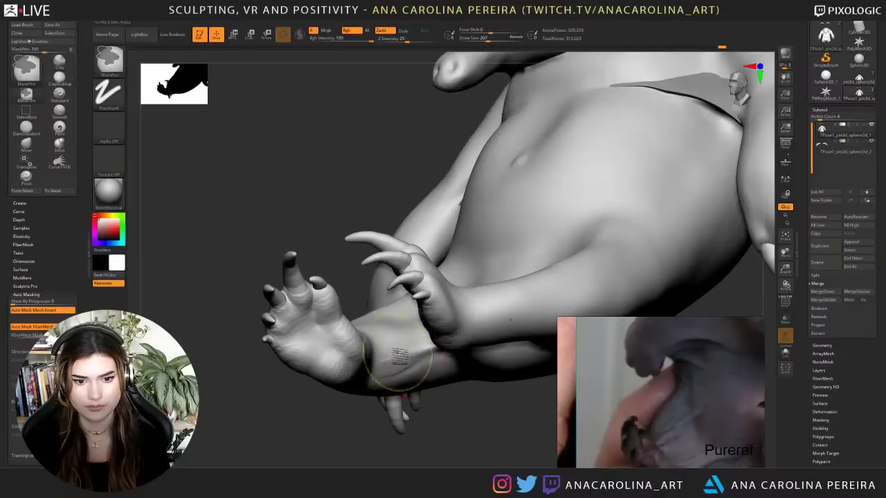
key("space")
mouse_move(397, 351)
left_mouse_down()
mouse_move(381, 348)
mouse_move(384, 369)
mouse_move(424, 362)
mouse_move(396, 352)
mouse_move(411, 356)
mouse_move(378, 374)
left_mouse_up()
key("space")
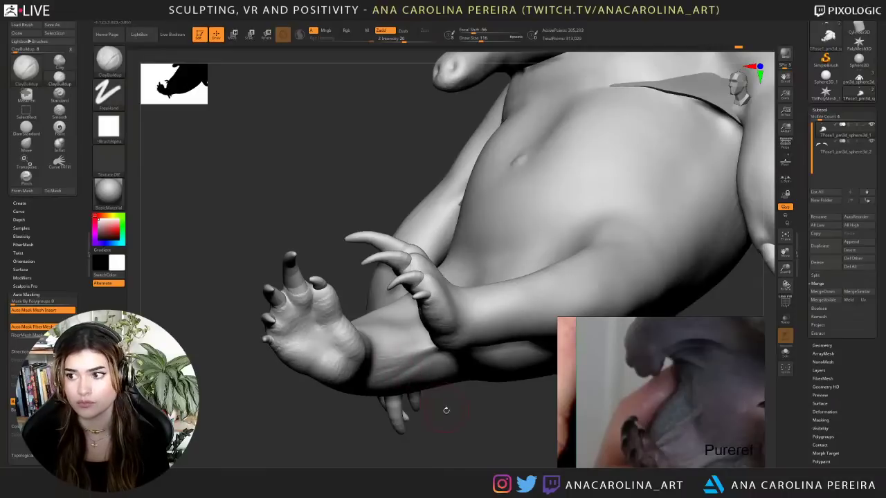
- Add volume around the skin fold on the underside of the inner leg with ClayBuildup
left_click_drag(501, 448, 474, 415)
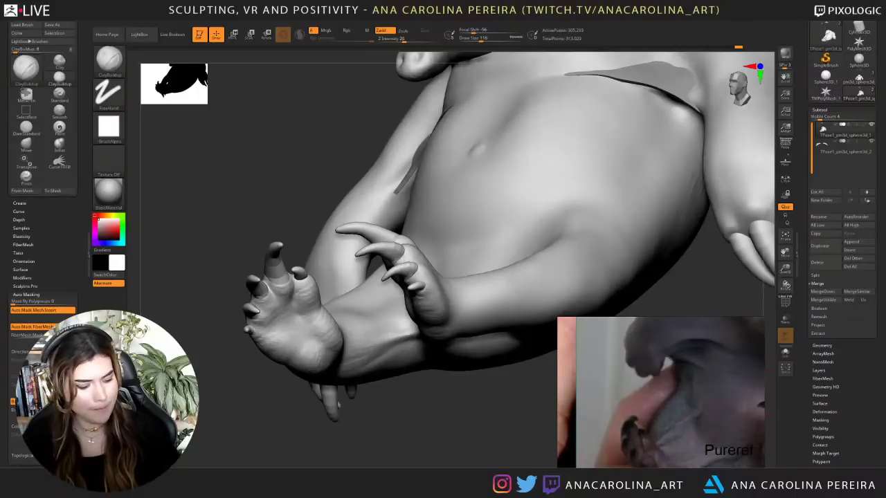
left_click_drag(411, 431, 439, 429)
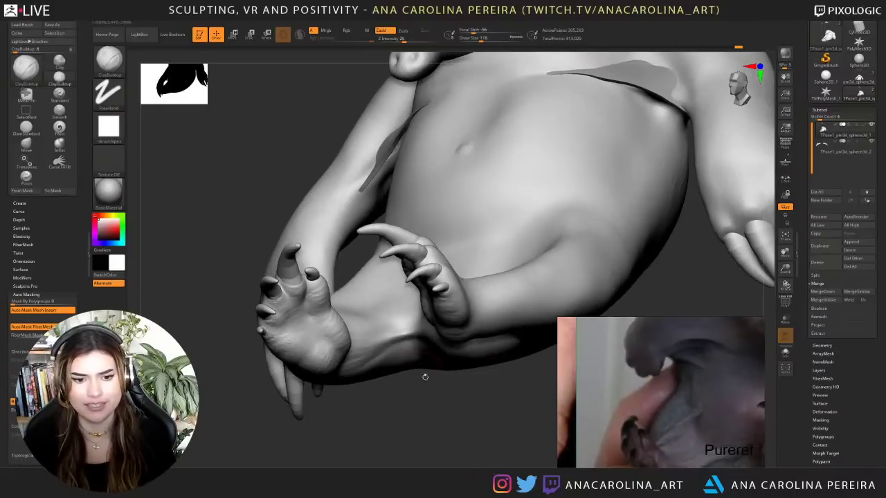
left_click_drag(423, 376, 373, 377)
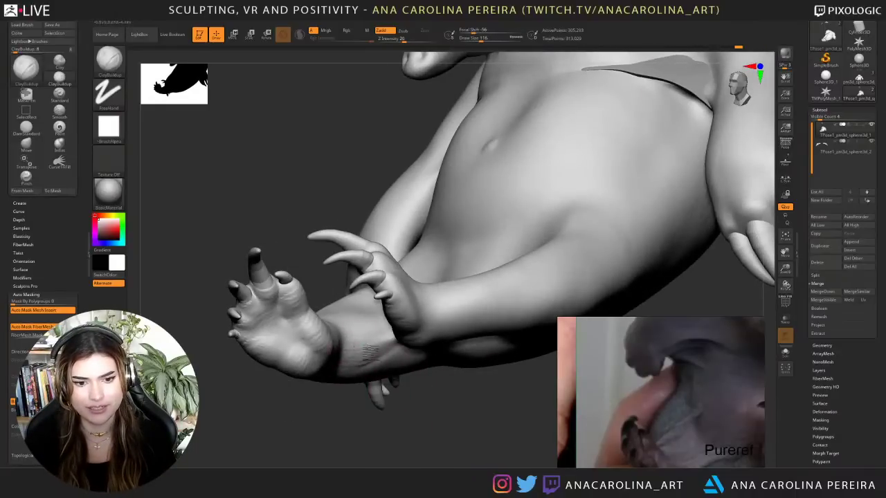
mouse_move(415, 411)
left_mouse_down()
mouse_move(441, 431)
mouse_move(449, 418)
mouse_move(454, 444)
mouse_move(474, 399)
left_mouse_up()
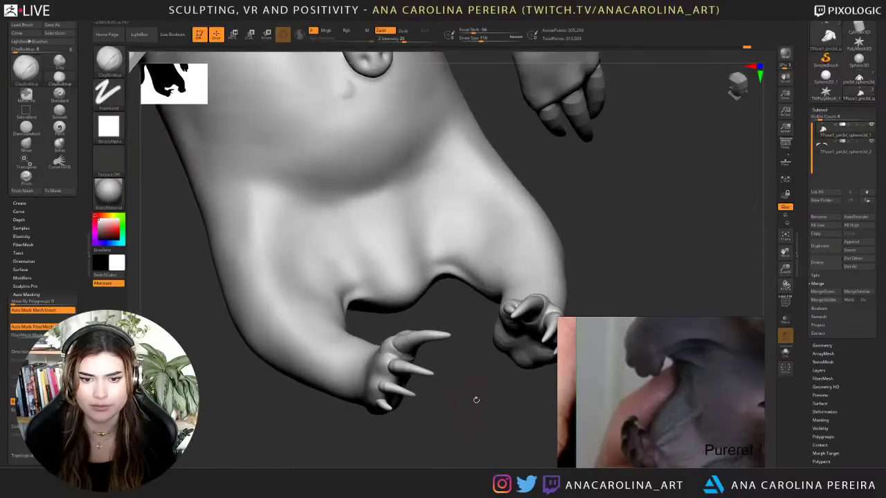
- Build up the edge of the skin fold between the legs with ClayBuildup at draw size 74
left_click_drag(437, 323, 431, 380, "alt")
mouse_move(448, 345)
left_mouse_down()
mouse_move(461, 342)
mouse_move(450, 339)
left_mouse_up()
key("space")
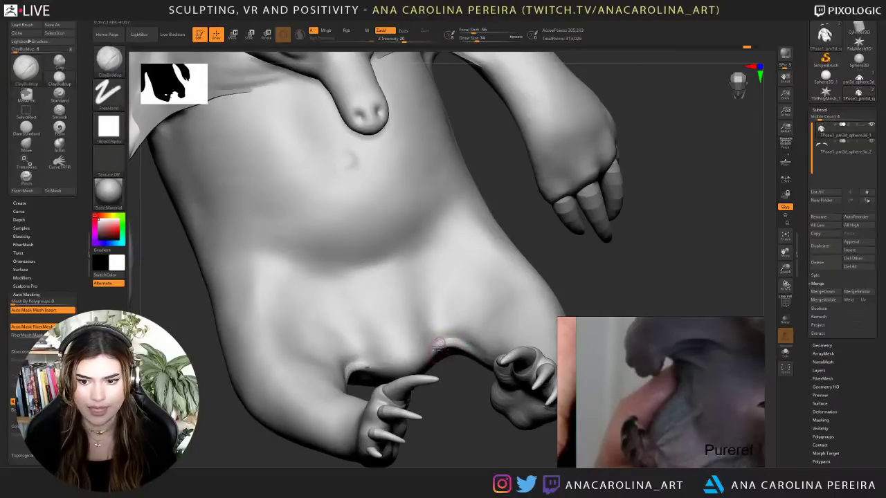
left_click_drag(444, 346, 448, 339)
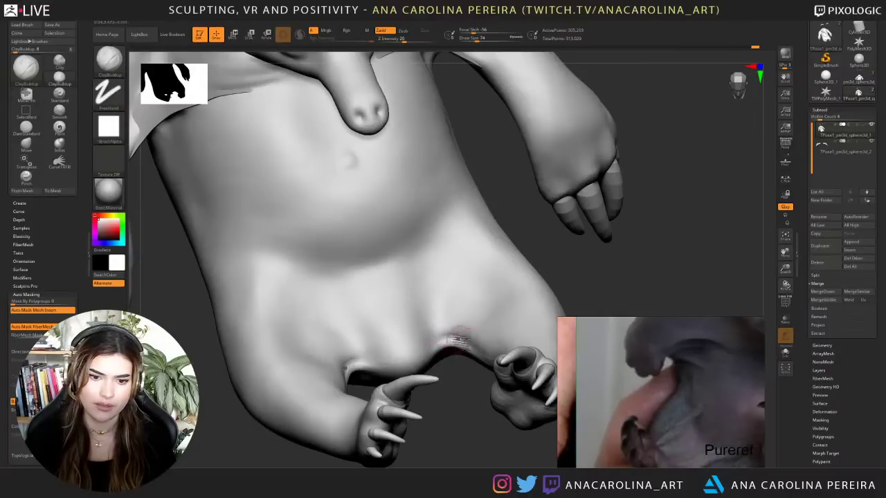
right_click(456, 304)
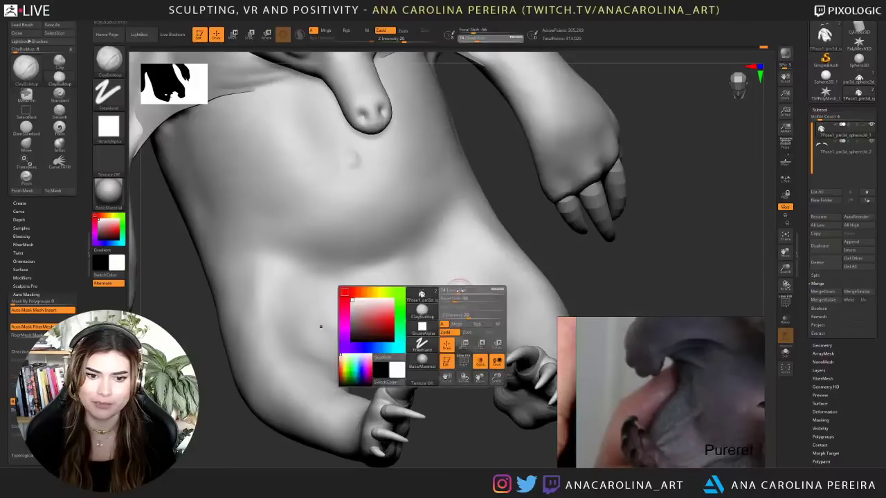
right_click(448, 300)
left_click_drag(449, 301, 458, 300)
mouse_move(582, 251)
left_mouse_down()
mouse_move(557, 257)
mouse_move(580, 281)
left_mouse_up()
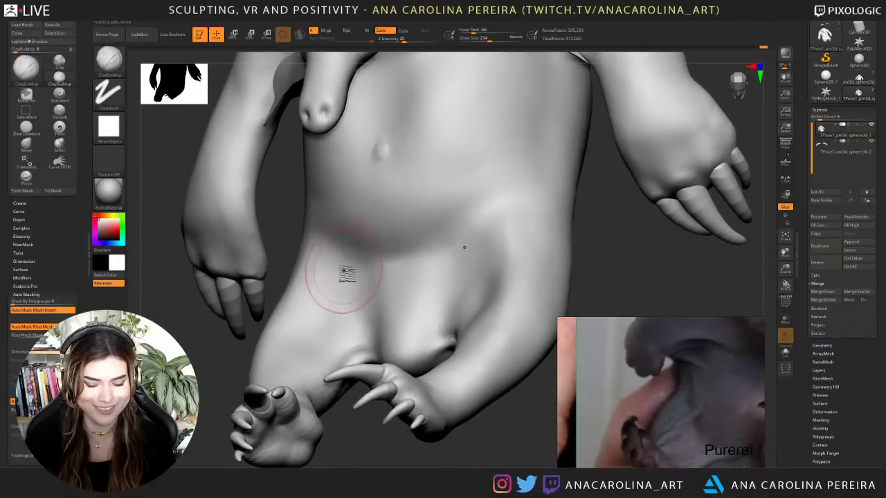
key("b")
key("d")
key("s")
key("space")
left_click_drag(346, 270, 354, 270)
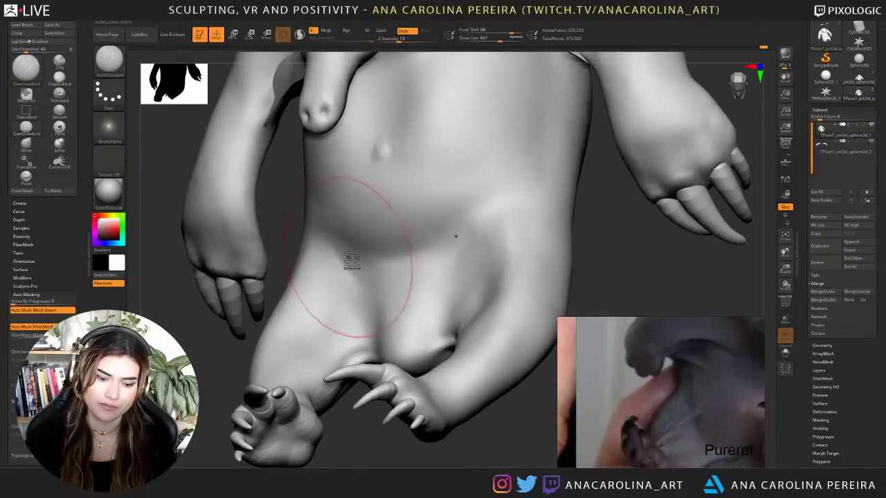
- Switch to ClayBuildup at draw size 299 and smooth the transition between the lower belly and the thigh
key("b")
key("c")
key("b")
key("space")
mouse_move(353, 263)
left_mouse_down()
mouse_move(359, 240)
mouse_move(370, 256)
left_mouse_up()
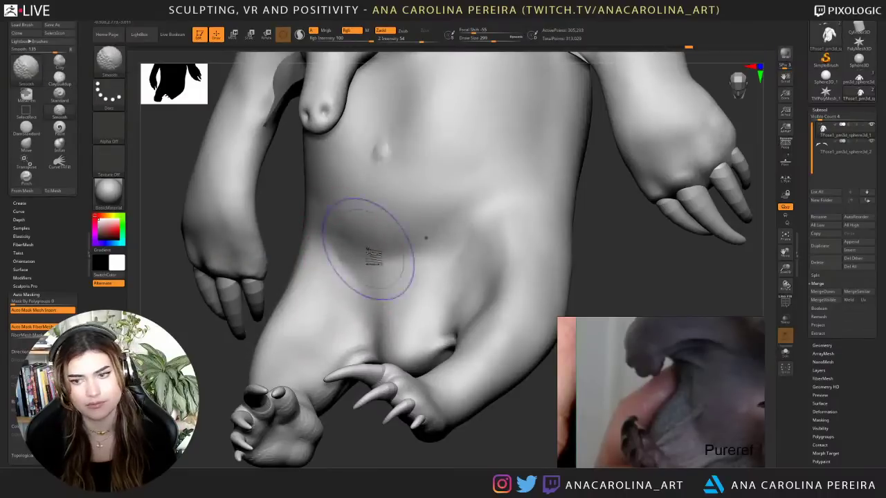
- Undo the last stroke, then build up and smooth the inner thigh with ClayBuildup at draw size 212
mouse_move(540, 364)
left_mouse_down("alt")
mouse_move(539, 297)
mouse_move(512, 401)
left_mouse_up("alt")
mouse_move(512, 401)
left_mouse_down()
mouse_move(465, 411)
mouse_move(467, 404)
mouse_move(403, 386)
mouse_move(406, 424)
left_mouse_up()
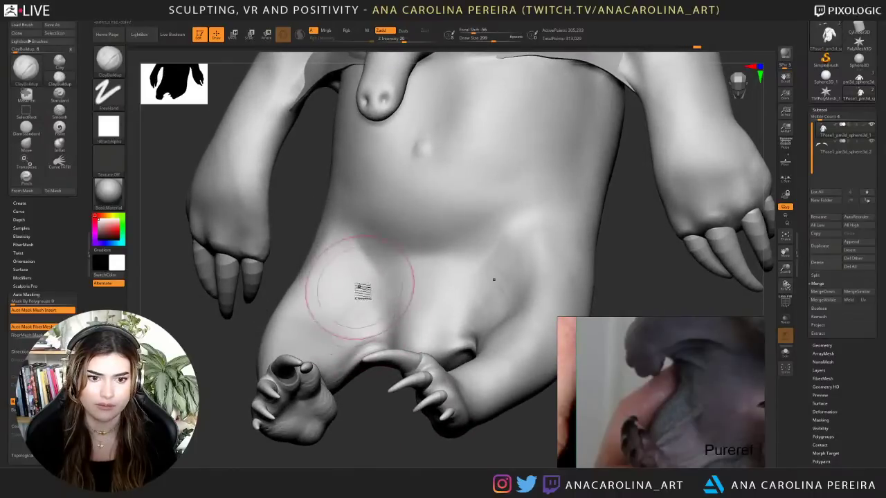
key("ctrl")
key("ctrl+z")
key("space")
left_click_drag(401, 301, 394, 300)
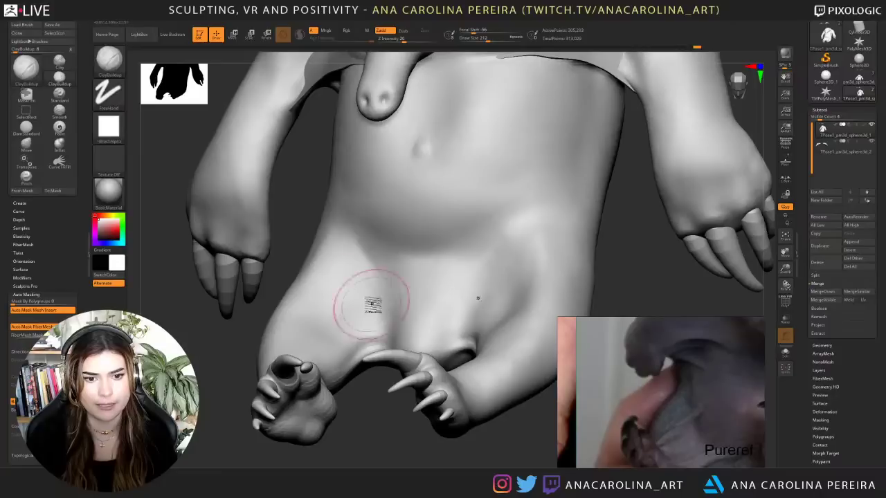
key("shift")
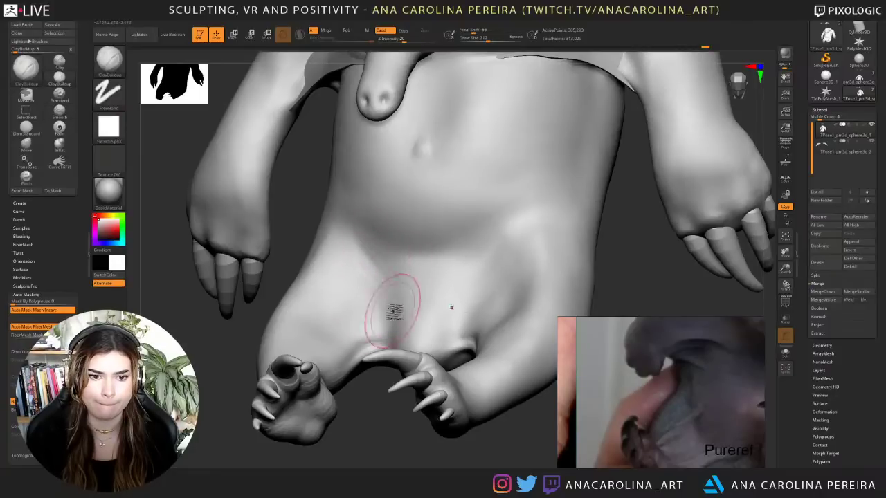
key("shift")
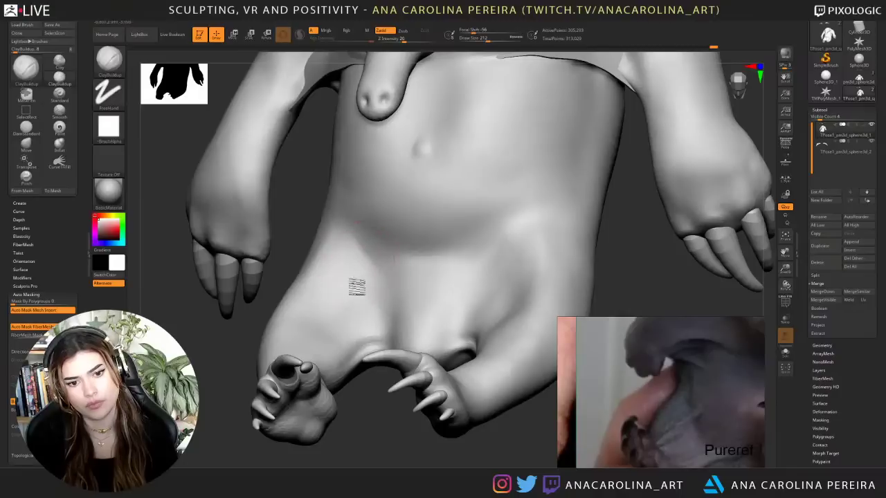
- Add long ClayBuildup strokes down the front of the thigh and smooth them into the leg
mouse_move(357, 287)
left_mouse_down()
mouse_move(354, 317)
mouse_move(372, 291)
mouse_move(352, 342)
left_mouse_up()
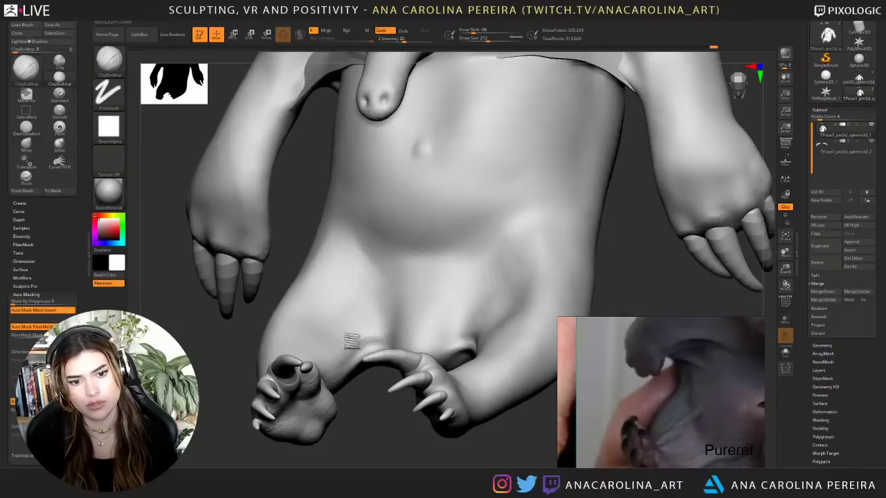
left_click_drag(374, 269, 334, 316)
left_click_drag(347, 247, 315, 321)
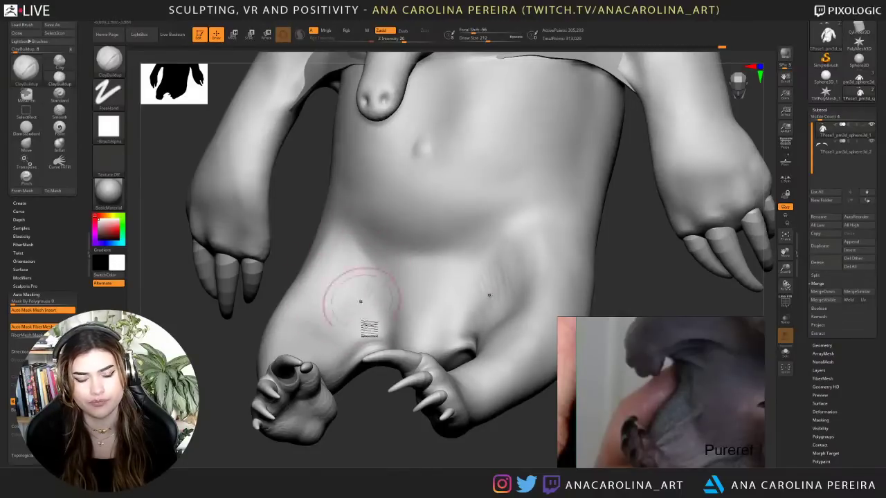
left_click_drag(359, 419, 478, 433)
left_click_drag(443, 458, 371, 448, "alt")
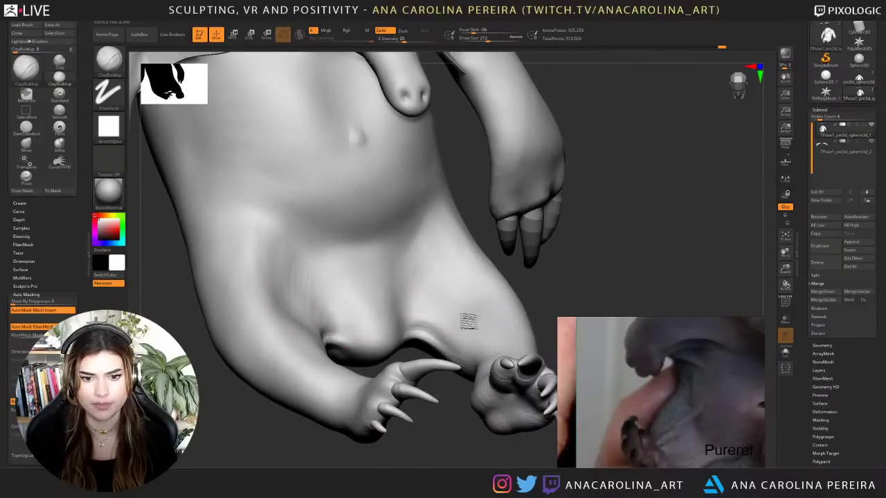
left_click_drag(468, 322, 445, 229)
mouse_move(483, 290)
left_mouse_down("shift")
mouse_move(480, 305)
mouse_move(431, 250)
mouse_move(491, 320)
left_mouse_up("shift")
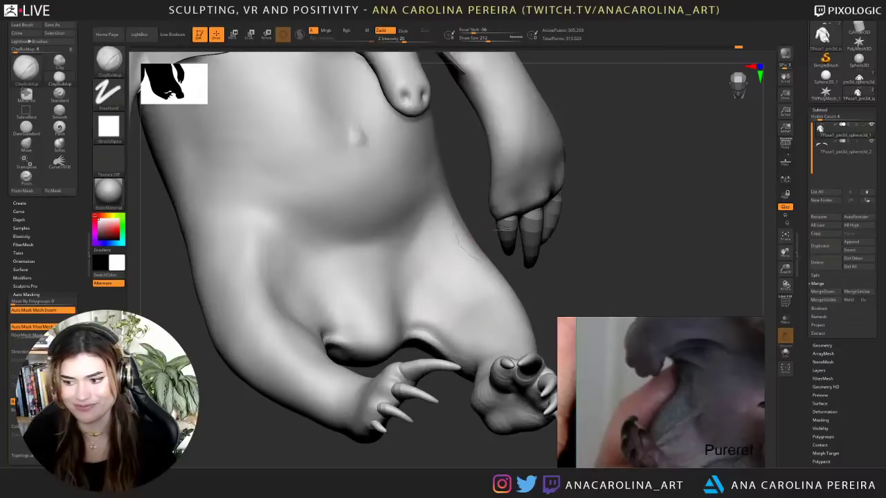
- Deepen the crease on the underside of the inner leg with DamStandard and smooth the fold above it
left_click_drag(596, 277, 572, 273)
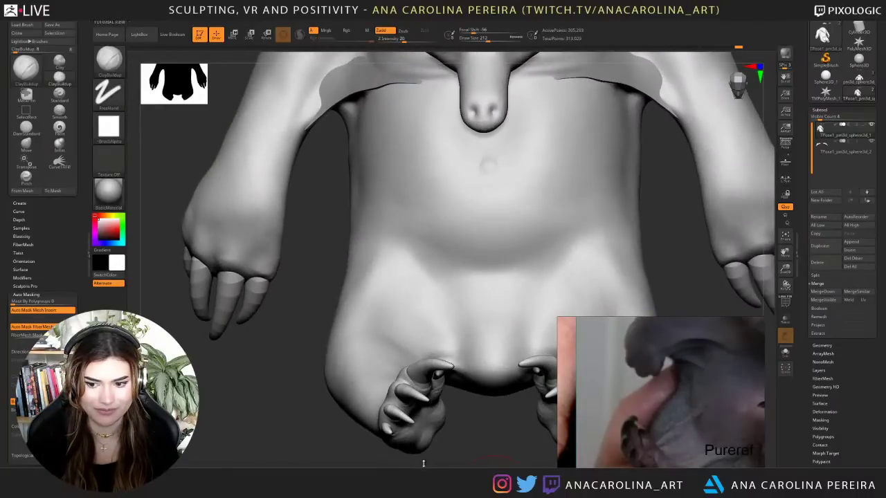
left_click_drag(423, 463, 475, 431)
left_click_drag(346, 453, 465, 439)
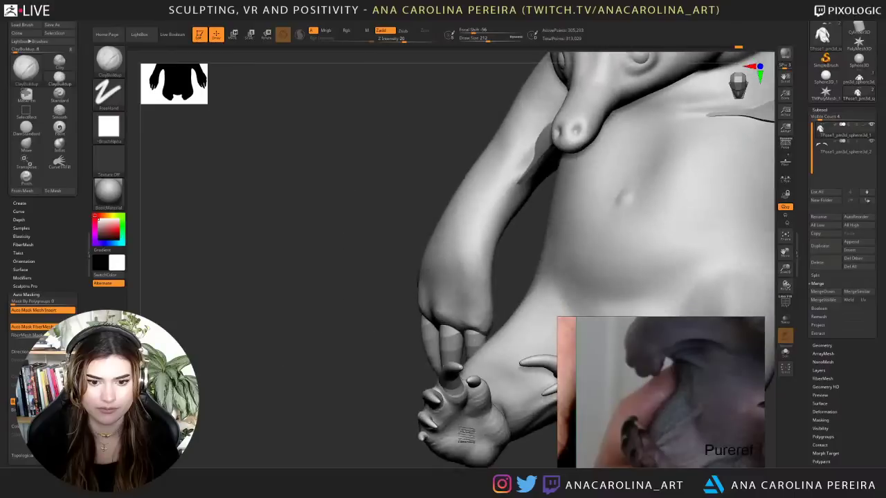
left_click_drag(276, 422, 200, 348, "alt")
mouse_move(360, 346)
left_mouse_down()
mouse_move(433, 404)
mouse_move(429, 377)
mouse_move(417, 370)
left_mouse_up()
key("b")
key("d")
key("s")
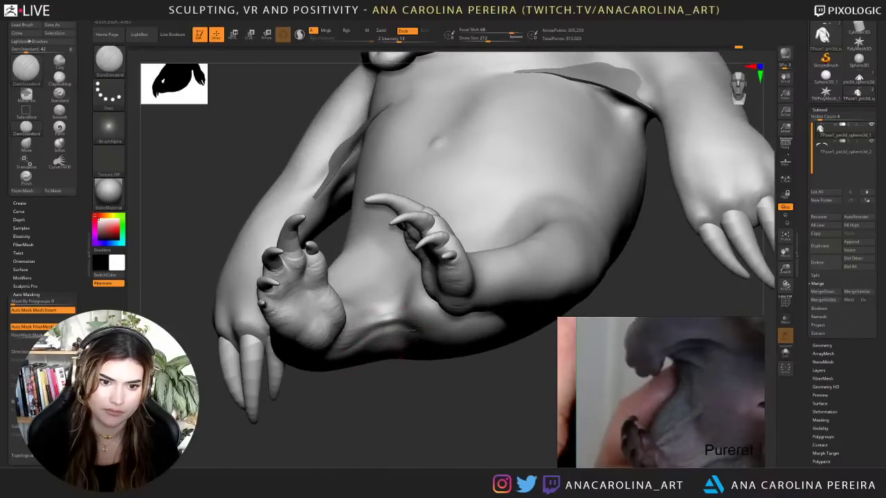
left_click_drag(432, 342, 402, 348)
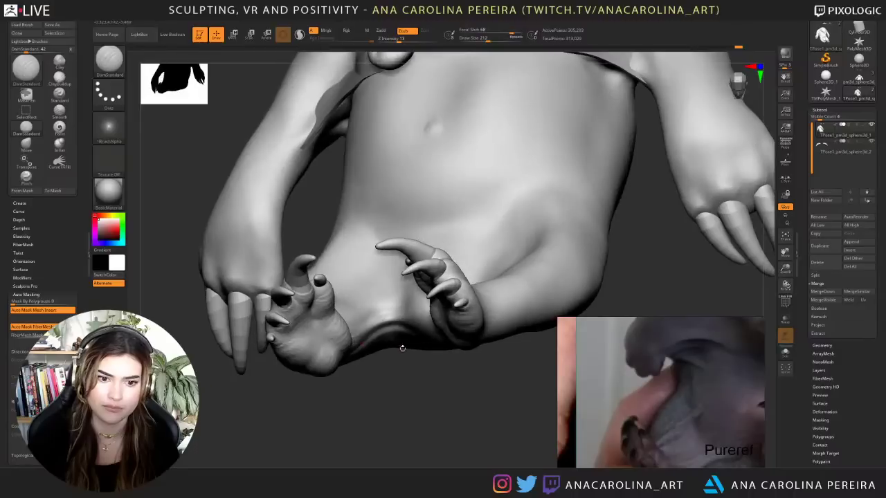
mouse_move(430, 380)
left_mouse_down()
mouse_move(437, 419)
mouse_move(401, 392)
mouse_move(436, 430)
left_mouse_up()
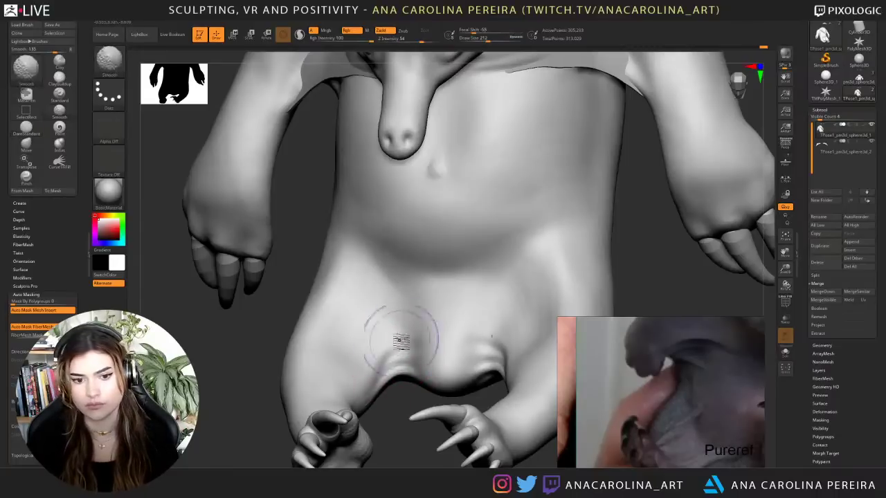
mouse_move(402, 340)
left_mouse_down("shift")
mouse_move(435, 356)
mouse_move(417, 350)
mouse_move(409, 367)
left_mouse_up("shift")
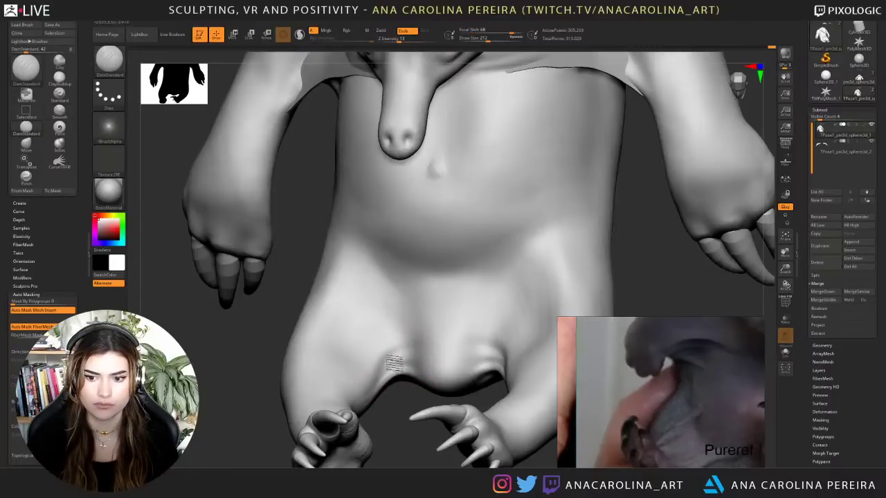
- Enlarge DamStandard and carve a crease down the inner thigh from the lower belly, undoing the last stroke
left_click_drag(395, 414, 353, 410)
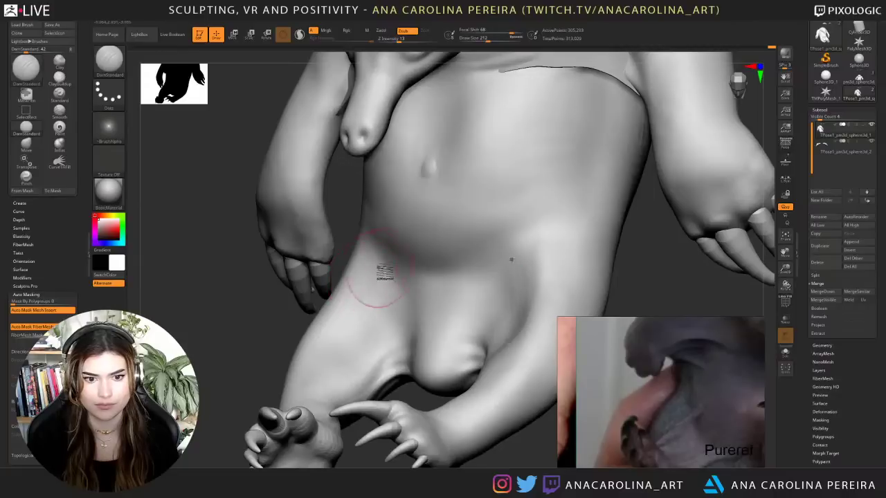
key("space")
mouse_move(368, 295)
left_mouse_down()
mouse_move(386, 295)
mouse_move(336, 332)
left_mouse_up()
left_click_drag(388, 283, 336, 348)
key("ctrl+z")
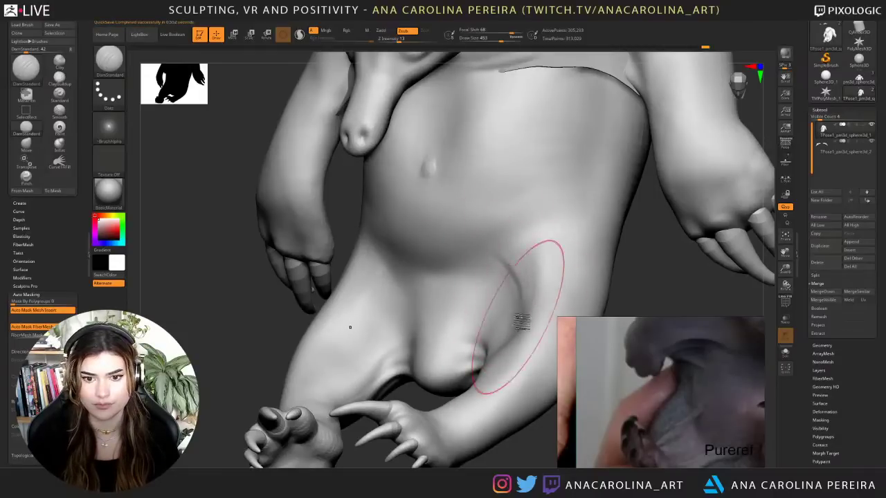
- Smooth the upper end of the inner-thigh crease into the lower belly
left_click_drag(501, 254, 484, 241, "shift")
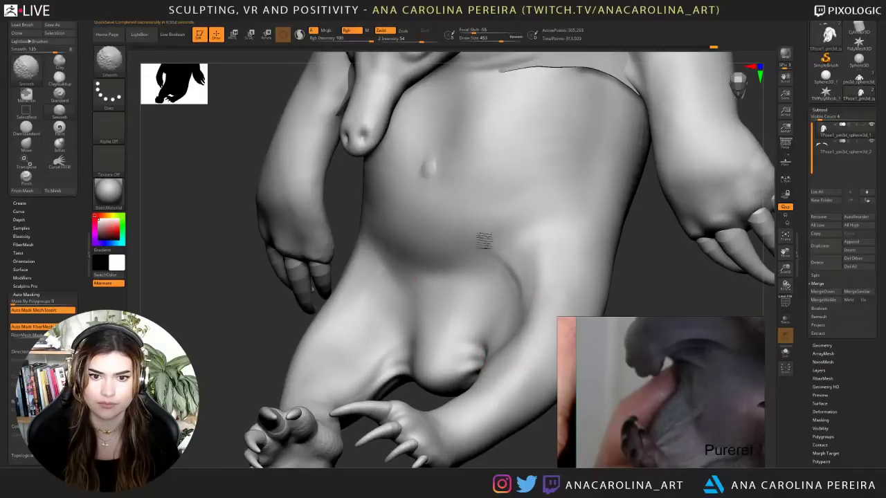
mouse_move(585, 271)
right_mouse_down("ctrl")
mouse_move(607, 237)
mouse_move(628, 236)
mouse_move(623, 259)
mouse_move(545, 279)
right_mouse_up("ctrl")
mouse_move(493, 262)
left_mouse_down("shift")
mouse_move(500, 279)
mouse_move(481, 235)
left_mouse_up("shift")
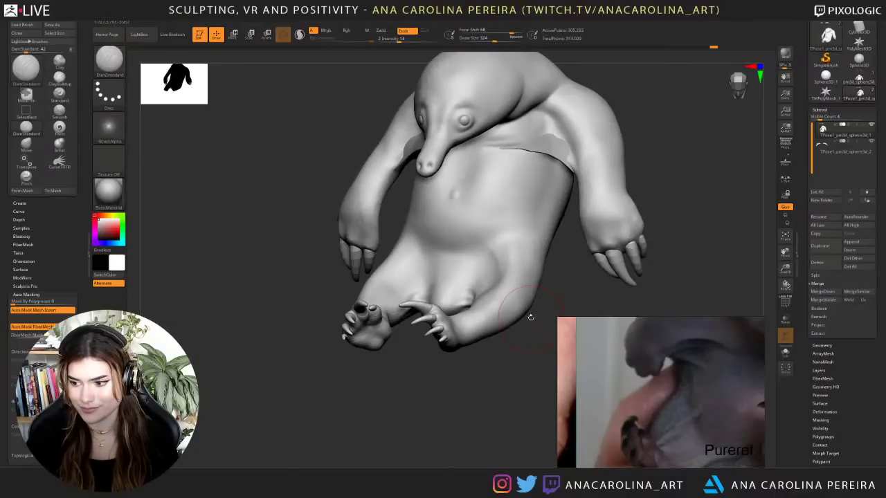
- Reshape the inner-leg skin fold beside the foot with the Move brush at draw size 262
mouse_move(523, 388)
right_mouse_down("ctrl")
mouse_move(542, 427)
mouse_move(546, 420)
right_mouse_up("ctrl")
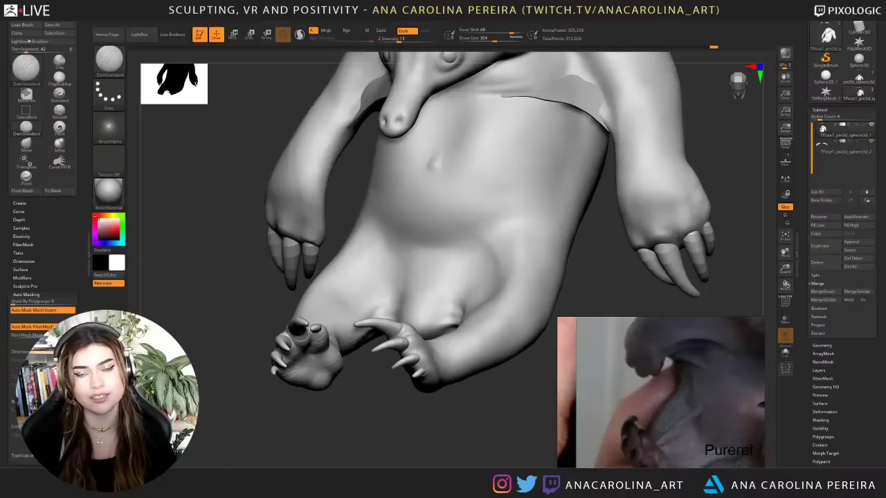
mouse_move(322, 431)
left_mouse_down()
mouse_move(388, 447)
mouse_move(377, 442)
left_mouse_up()
key("b")
key("m")
key("v")
key("space")
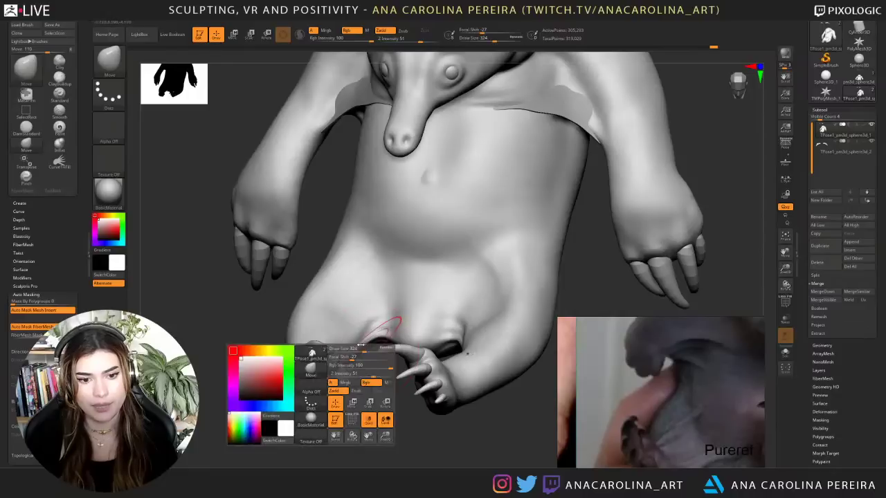
left_click_drag(370, 352, 353, 351)
mouse_move(339, 423)
left_mouse_down()
mouse_move(378, 405)
mouse_move(362, 403)
left_mouse_up()
mouse_move(367, 352)
left_mouse_down()
mouse_move(355, 353)
mouse_move(389, 413)
left_mouse_up()
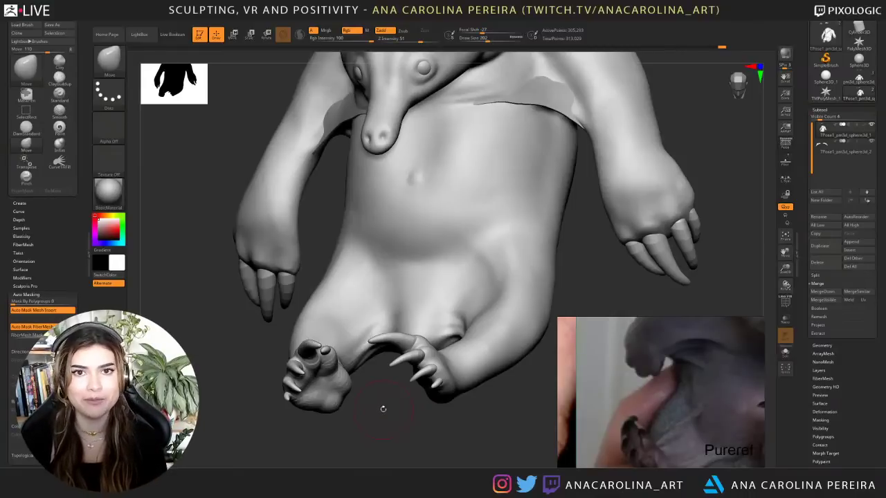
- Try to carve the fold beneath the lower belly with DamStandard and undo the stroke
mouse_move(382, 407)
left_mouse_down()
mouse_move(401, 424)
mouse_move(400, 444)
mouse_move(397, 433)
mouse_move(405, 434)
mouse_move(393, 428)
left_mouse_up()
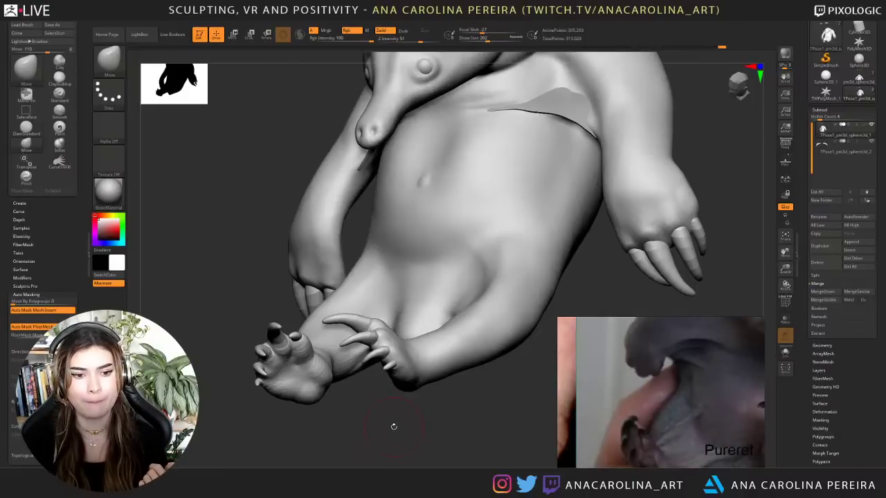
mouse_move(410, 454)
left_mouse_down()
mouse_move(405, 428)
mouse_move(477, 464)
mouse_move(457, 460)
mouse_move(503, 453)
left_mouse_up()
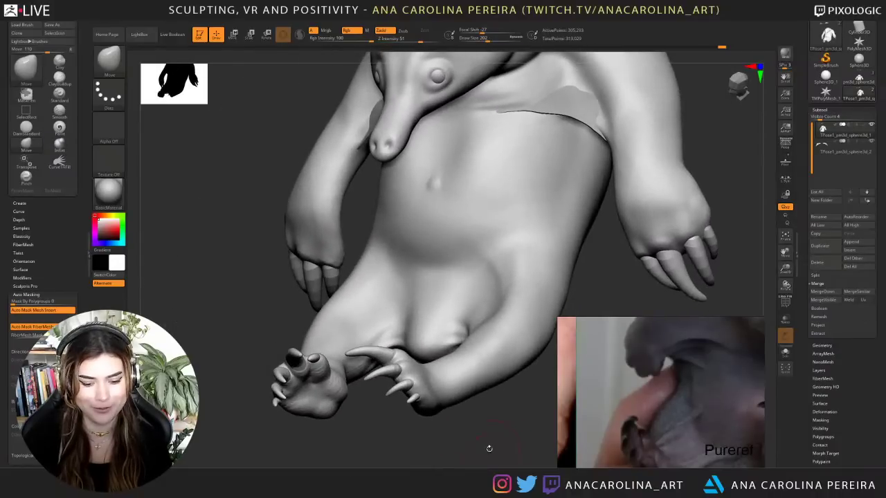
key("b")
key("d")
key("s")
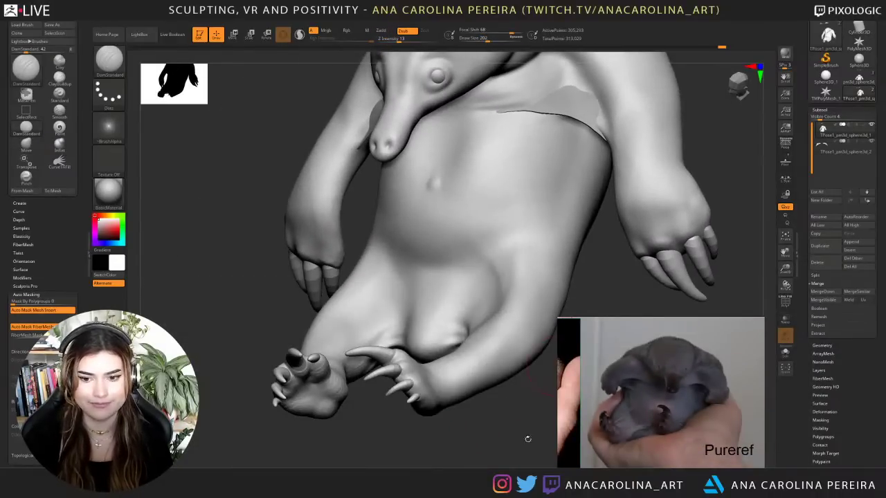
left_click_drag(529, 439, 525, 432)
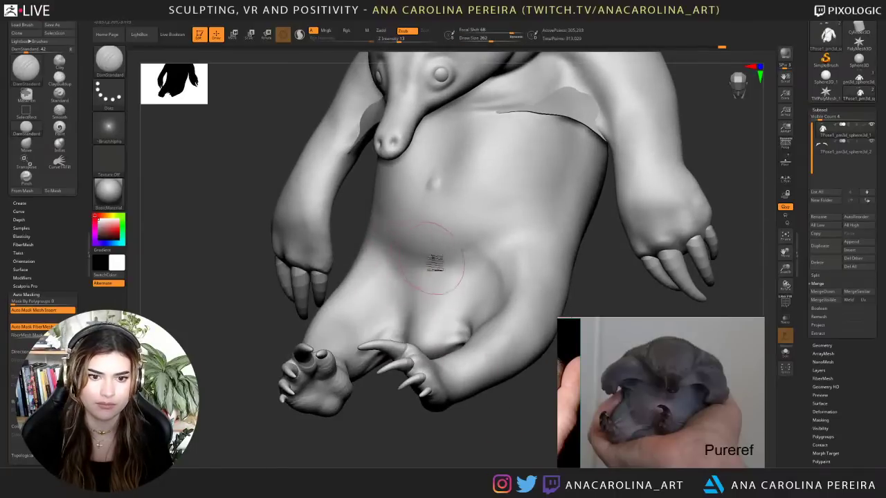
key("ctrl")
key("ctrl+z")
- Build up the underside of the lower belly between the thighs with ClayBuildup
key("b")
key("c")
key("b")
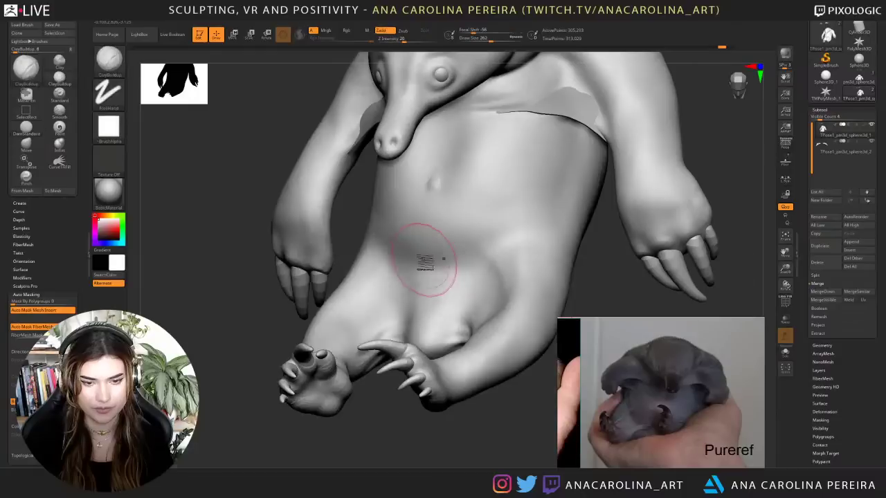
mouse_move(419, 258)
left_mouse_down()
mouse_move(411, 242)
mouse_move(436, 243)
mouse_move(420, 250)
mouse_move(401, 234)
mouse_move(433, 247)
left_mouse_up()
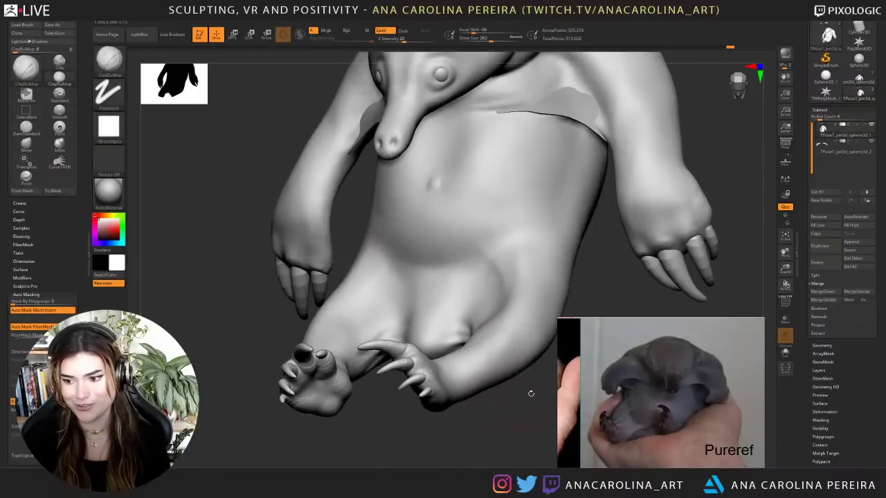
- Smooth the lower belly above the thighs and build up the belly's side with ClayBuildup at draw size 344
mouse_move(547, 404)
left_mouse_down("alt")
mouse_move(528, 445)
mouse_move(535, 433)
mouse_move(547, 435)
mouse_move(540, 453)
mouse_move(483, 455)
left_mouse_up("alt")
left_click_drag(488, 414, 514, 409)
left_click_drag(421, 327, 462, 319, "shift")
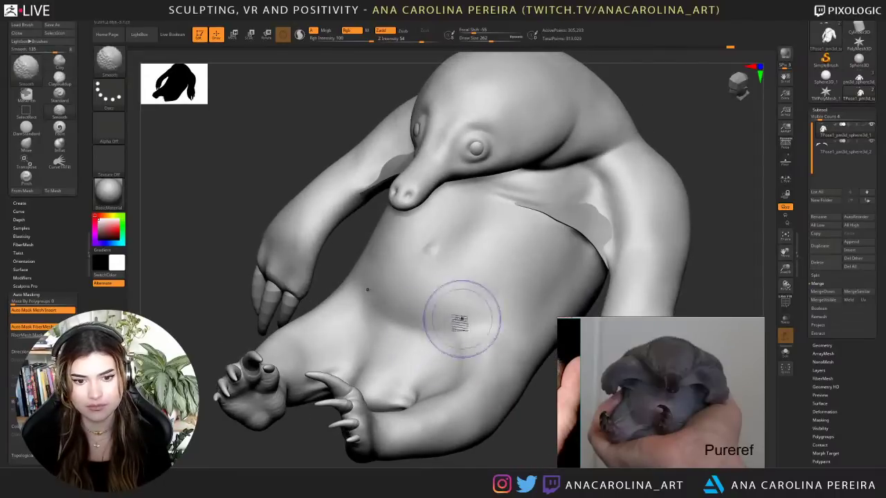
key("space")
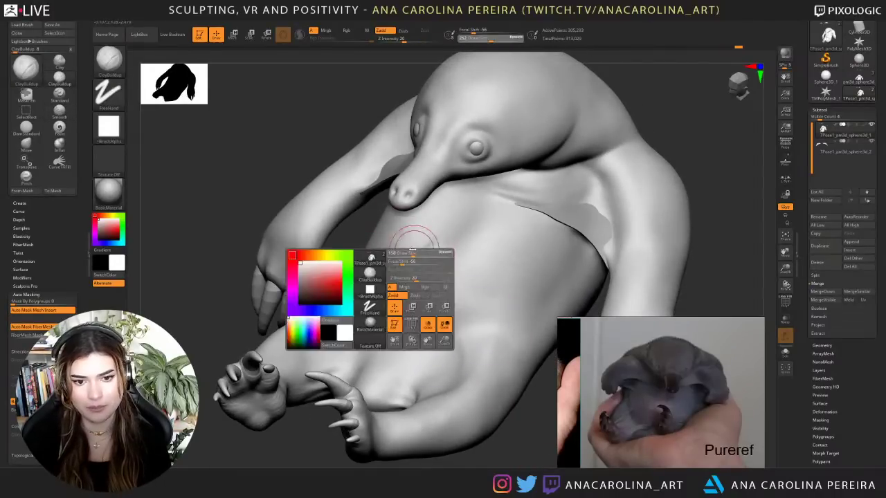
left_click_drag(412, 249, 411, 249)
mouse_move(431, 250)
left_mouse_down()
mouse_move(440, 246)
mouse_move(436, 253)
left_mouse_up()
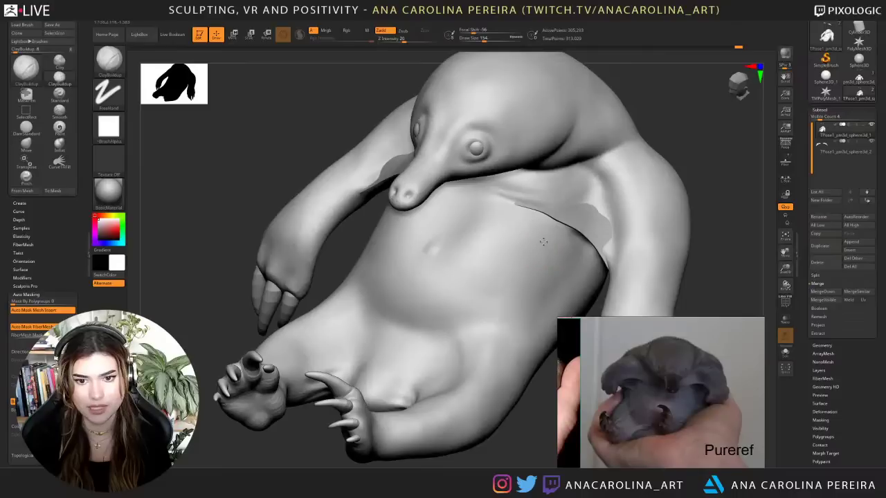
key("space")
mouse_move(545, 242)
left_mouse_down()
mouse_move(557, 244)
mouse_move(571, 284)
left_mouse_up()
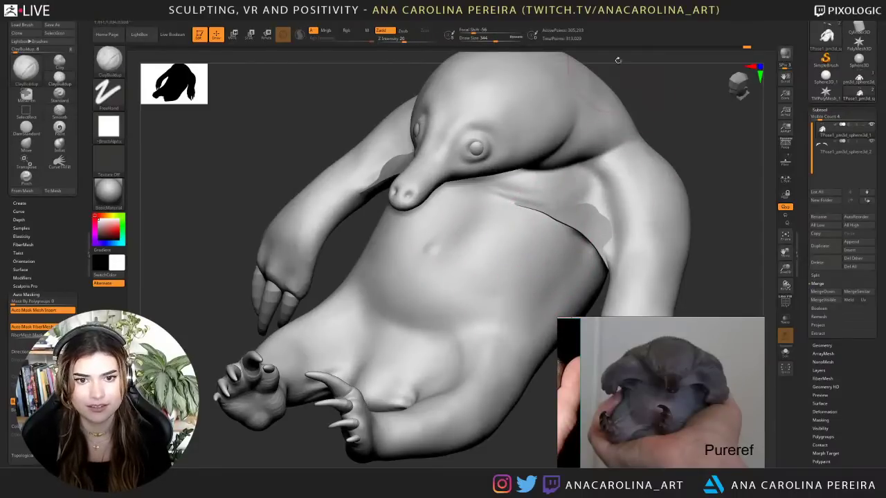
- Compare the belly, legs and arms from low front angles with the reference photos
mouse_move(618, 61)
left_mouse_down()
mouse_move(636, 163)
mouse_move(702, 132)
mouse_move(682, 164)
left_mouse_up()
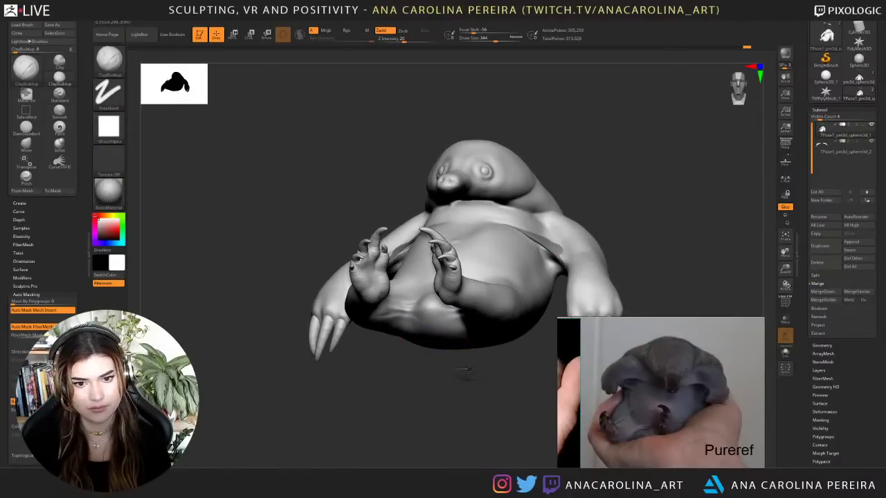
left_click_drag(467, 372, 486, 368)
mouse_move(504, 317)
left_mouse_down()
mouse_move(484, 357)
mouse_move(496, 361)
mouse_move(462, 351)
left_mouse_up()
scroll(603, 394, "down", 3)
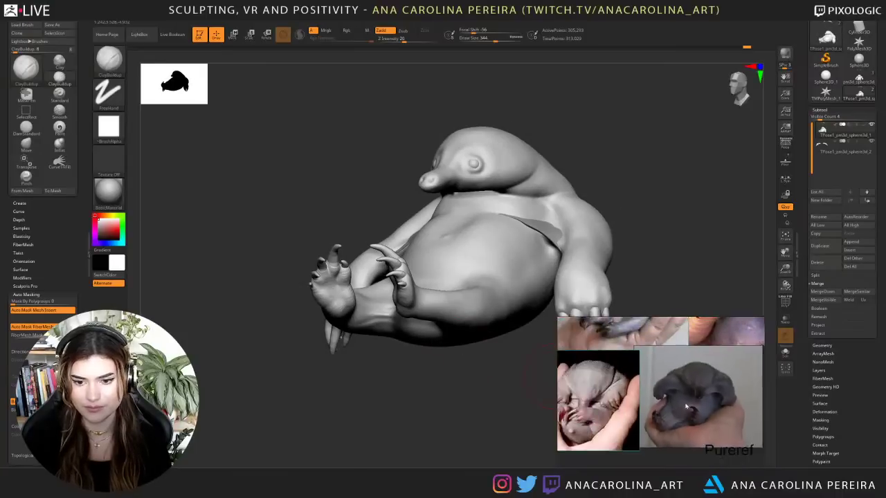
middle_click_drag(574, 393, 605, 394)
middle_click_drag(630, 360, 627, 441)
scroll(688, 354, "up", 2)
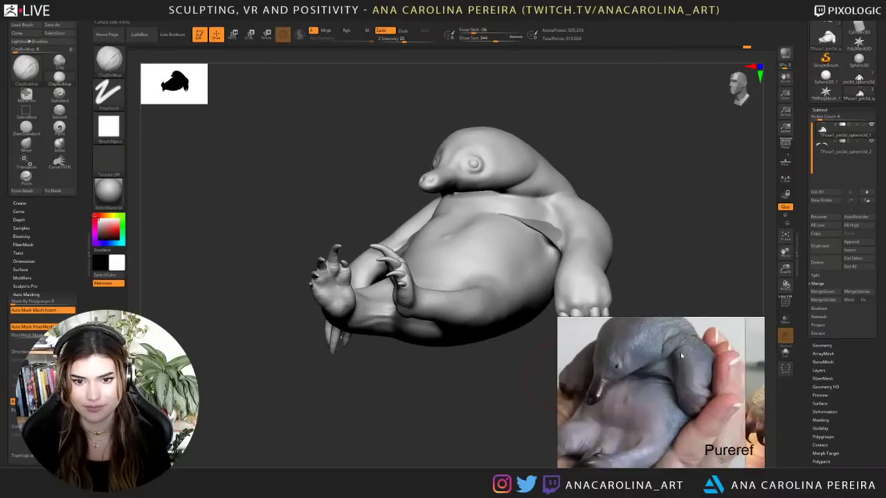
mouse_move(652, 181)
left_mouse_down()
mouse_move(644, 174)
mouse_move(655, 176)
mouse_move(633, 236)
mouse_move(629, 226)
left_mouse_up()
- Select the chest skin flap subtool and reshape the flap beside the armpit with the Move brush at draw size 262
key("b")
key("m")
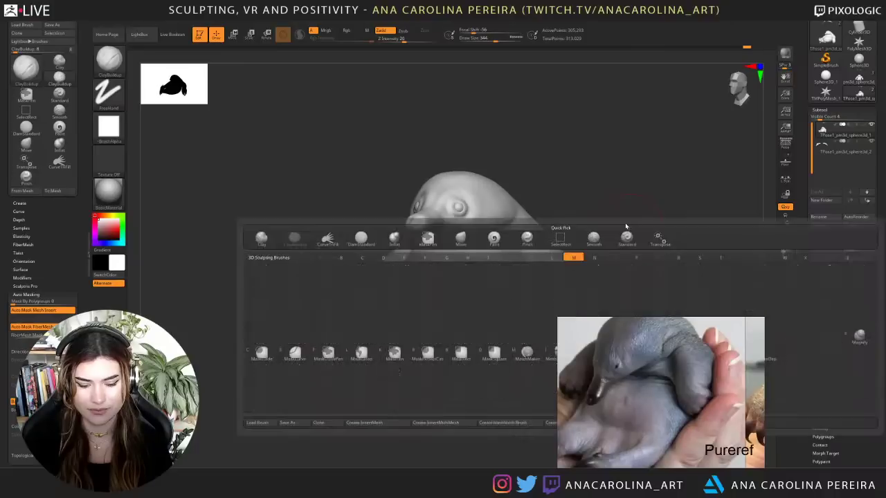
key("v")
key("space")
left_click(539, 267)
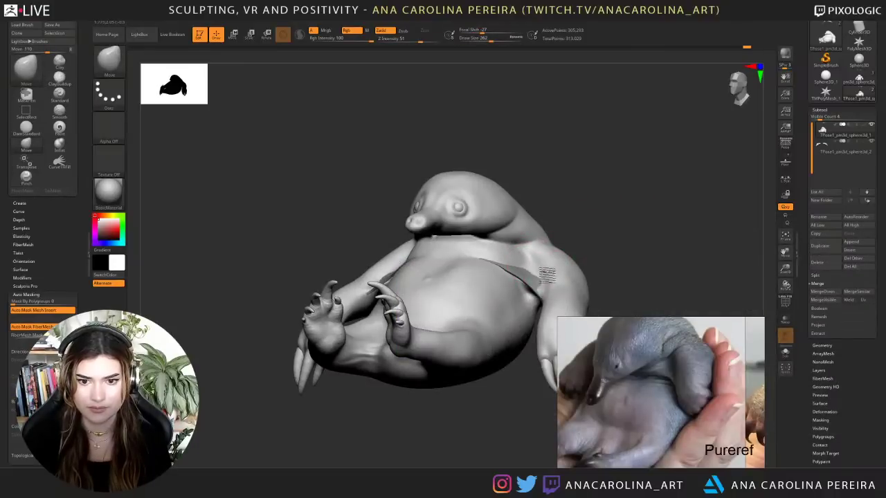
left_click(540, 279, "alt")
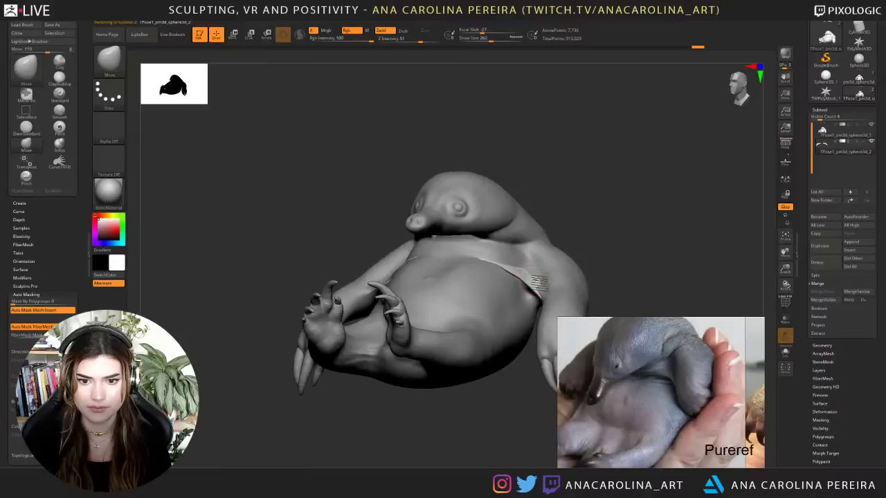
left_click_drag(631, 243, 572, 247)
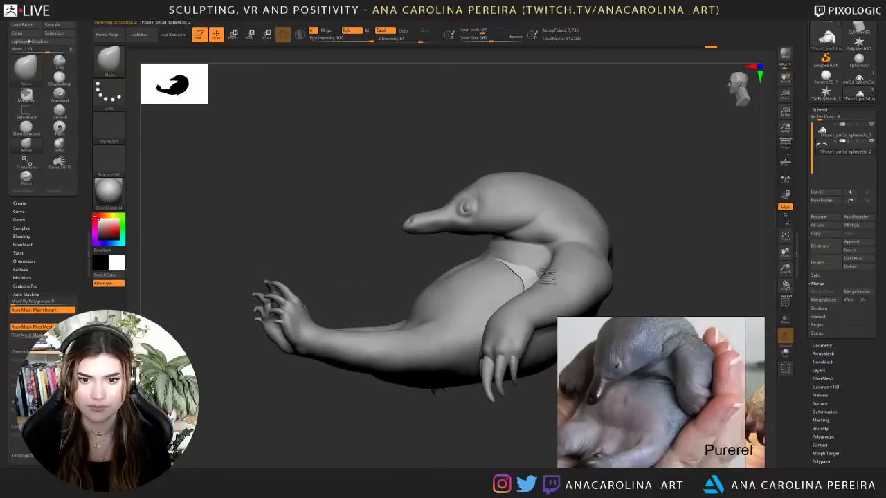
left_click_drag(610, 213, 661, 225)
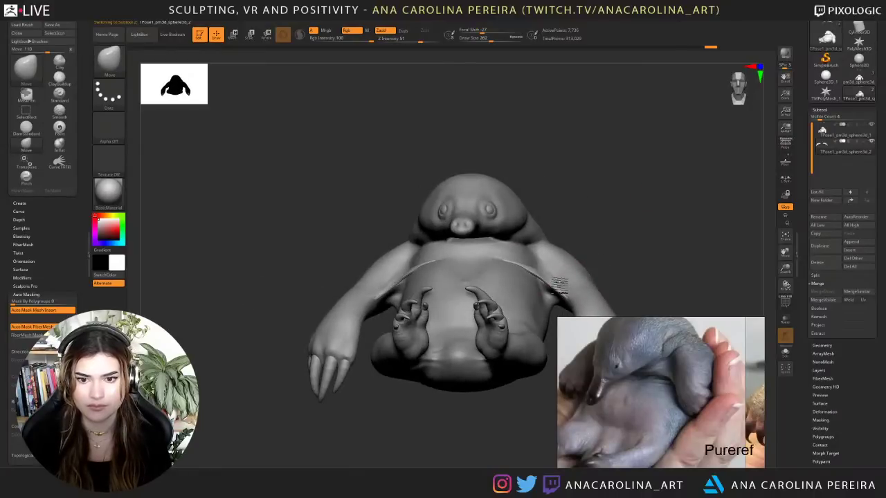
left_click_drag(604, 231, 555, 238)
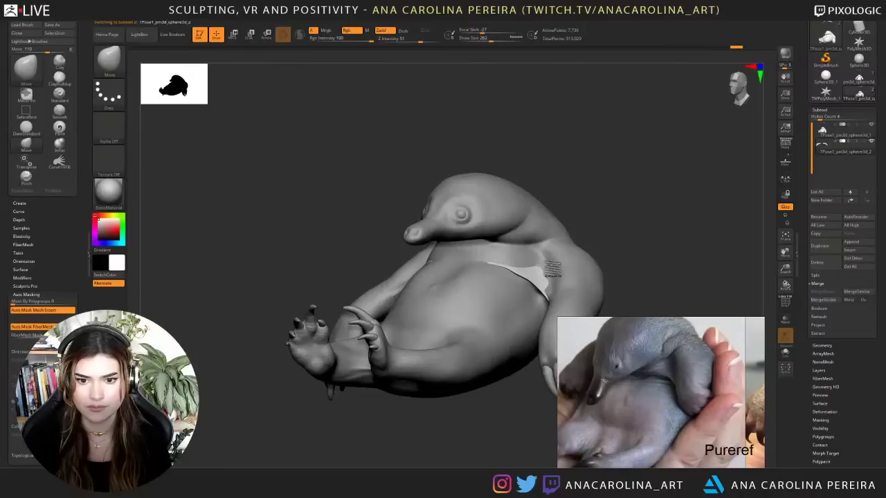
mouse_move(625, 212)
left_mouse_down()
mouse_move(610, 229)
mouse_move(557, 248)
left_mouse_up()
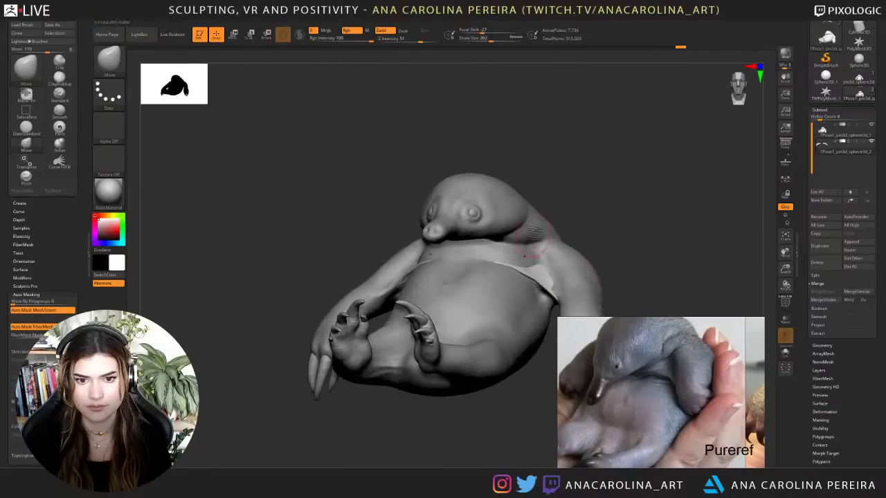
- Select the body subtool and carve the side of the snout near its tip with DamStandard at draw size 116
left_click(533, 234, "alt")
mouse_move(547, 191)
left_mouse_down()
mouse_move(566, 191)
mouse_move(563, 180)
mouse_move(531, 218)
left_mouse_up()
key("b")
key("m")
key("v")
key("space")
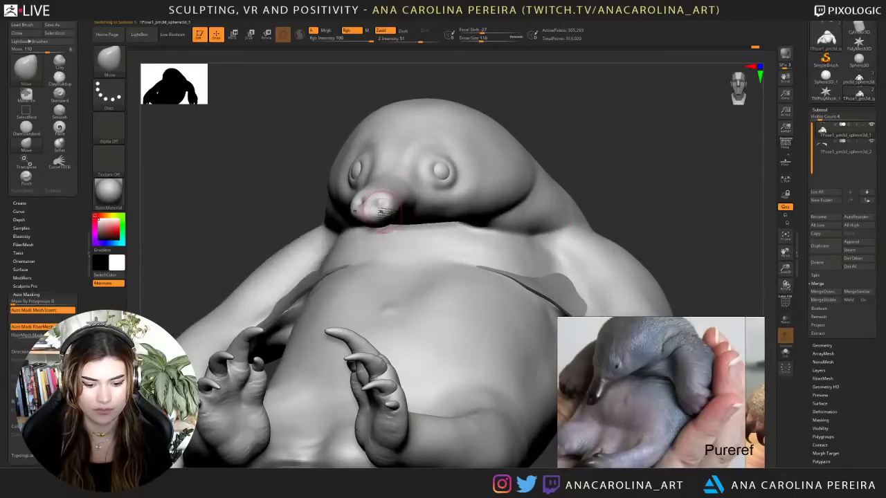
key("b")
key("d")
key("s")
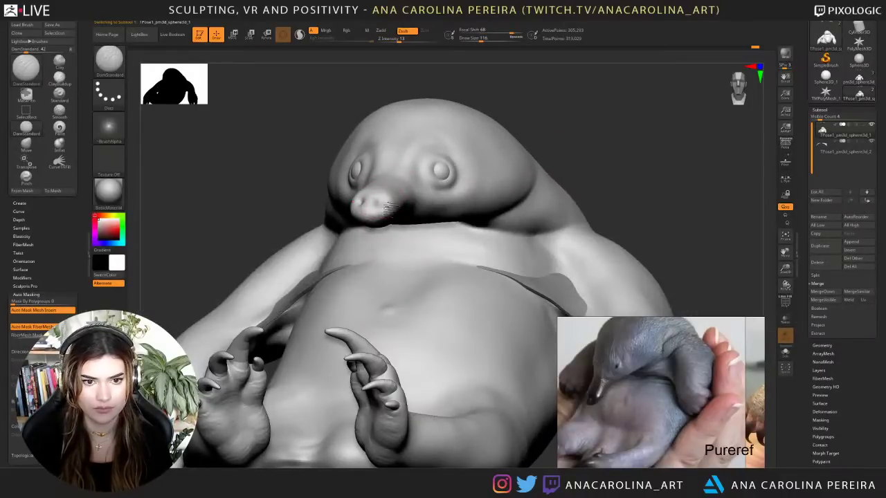
left_click_drag(384, 201, 377, 206)
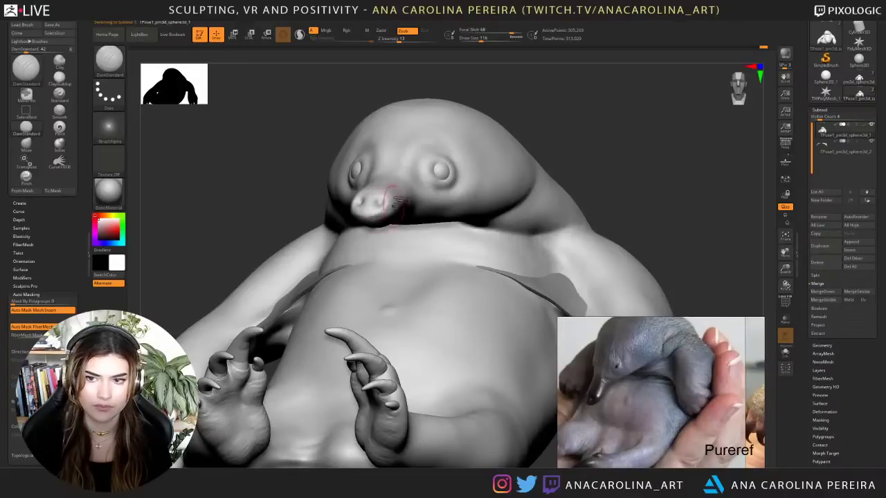
- Carve the mouth line along the underside of the snout with DamStandard at draw size 192
mouse_move(504, 81)
left_mouse_down("alt")
mouse_move(555, 115)
mouse_move(502, 160)
left_mouse_up("alt")
key("space")
left_click(545, 123)
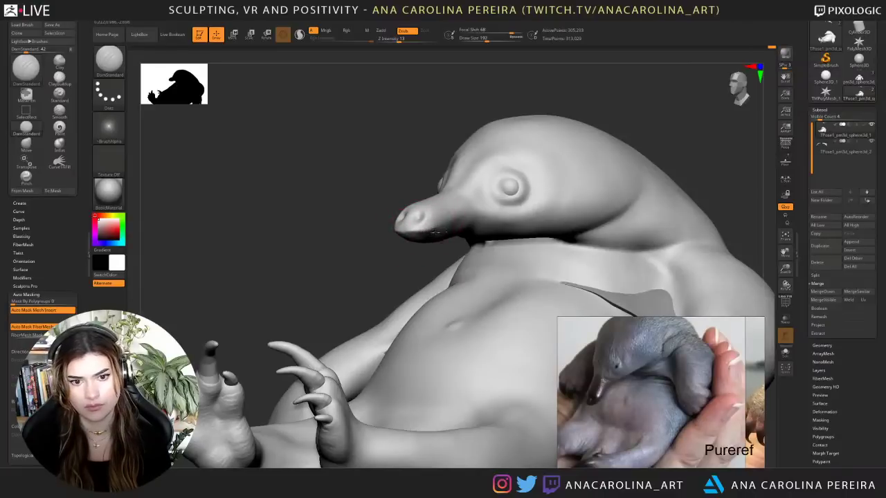
mouse_move(437, 232)
left_mouse_down()
mouse_move(408, 233)
mouse_move(415, 259)
mouse_move(443, 253)
left_mouse_up()
left_click_drag(561, 180, 339, 92, "alt")
left_click(674, 261, "ctrl")
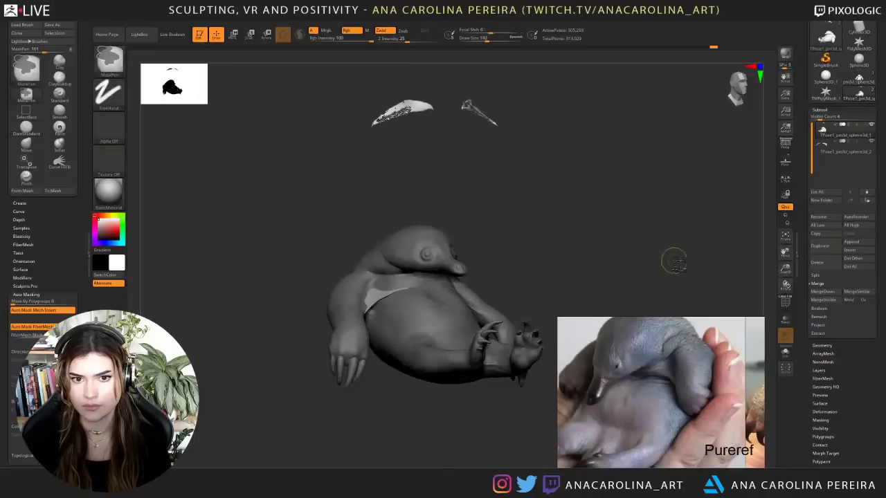
left_click(674, 267, "ctrl")
left_click(427, 312, "ctrl+shift")
key("ctrl+z")
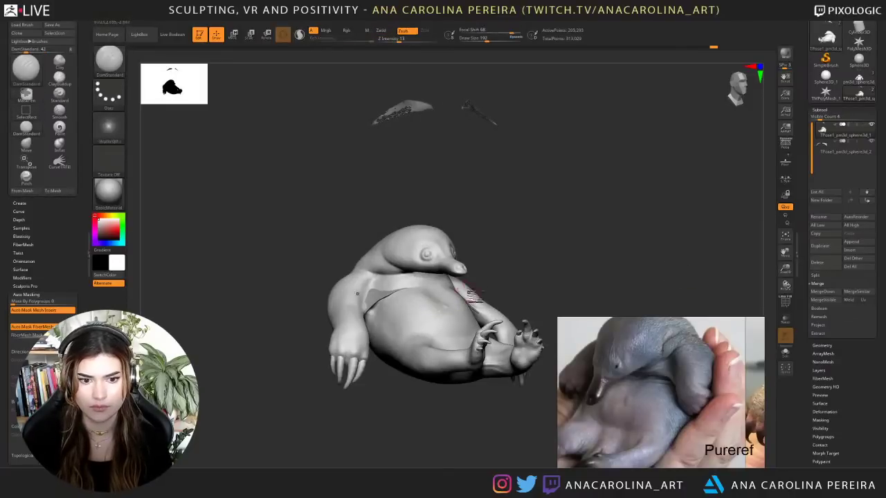
- Examine the seated pose from several angles and study the arm and claw shapes in the reference photos
left_click_drag(533, 278, 508, 267)
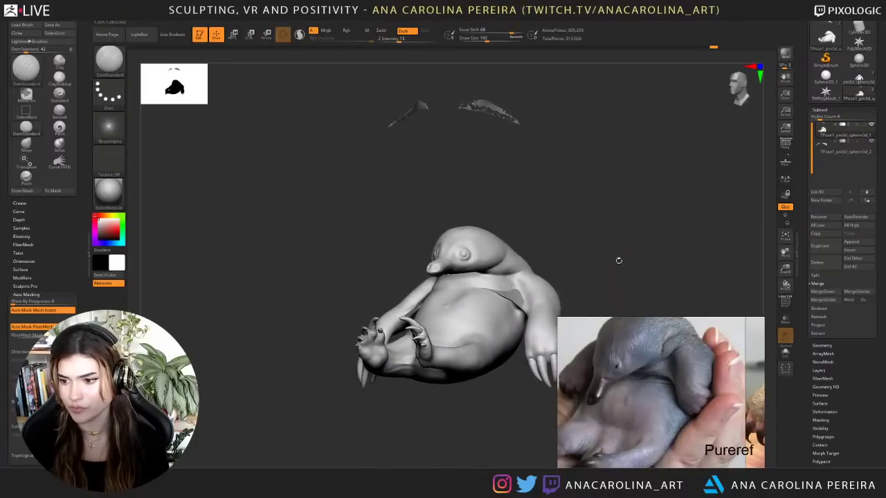
left_click_drag(612, 241, 594, 224, "alt")
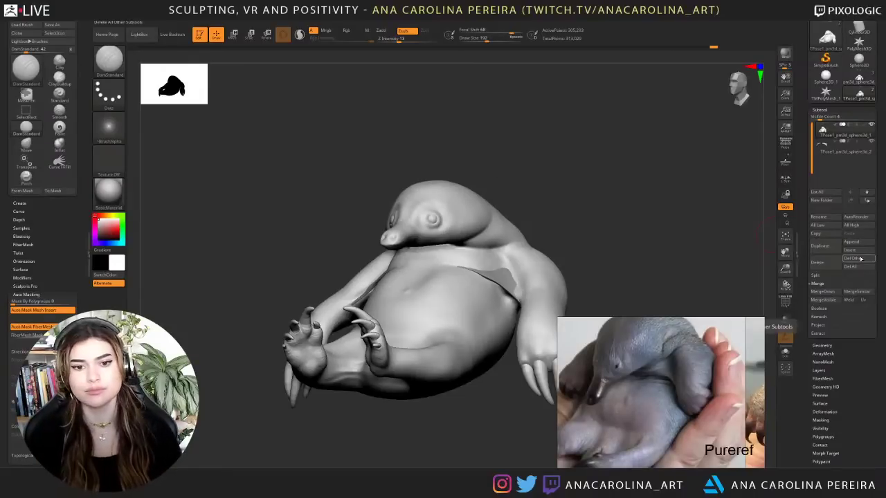
mouse_move(536, 171)
left_mouse_down()
mouse_move(533, 179)
mouse_move(563, 180)
mouse_move(536, 174)
left_mouse_up()
scroll(657, 408, "down", 5)
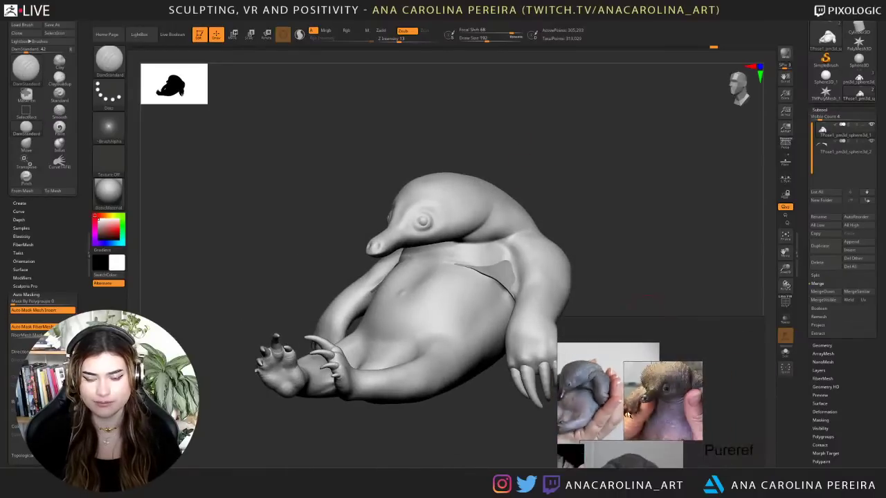
middle_click_drag(654, 448, 722, 395)
scroll(642, 406, "up", 2)
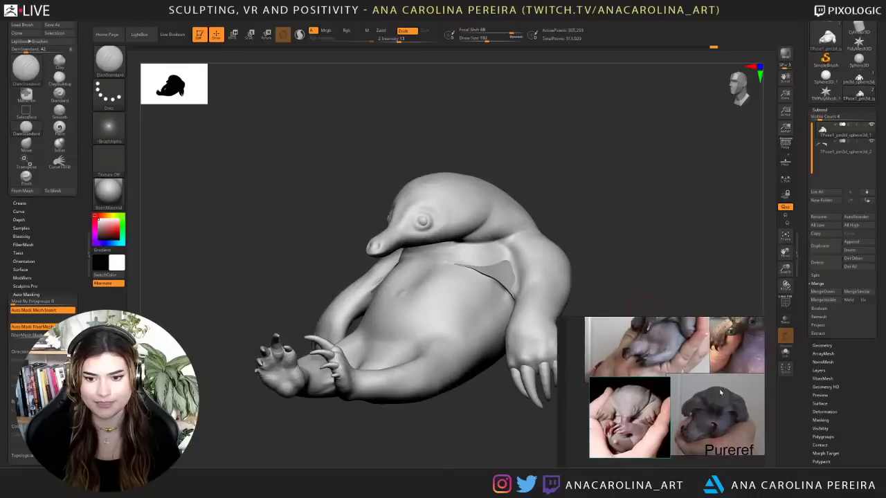
mouse_move(603, 240)
left_mouse_down()
mouse_move(640, 247)
mouse_move(503, 249)
mouse_move(721, 234)
mouse_move(641, 204)
left_mouse_up()
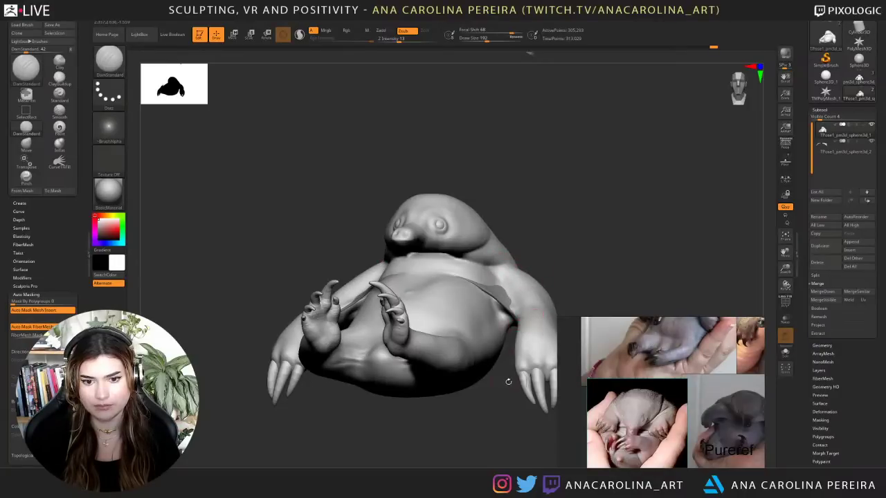
mouse_move(508, 382)
left_mouse_down()
mouse_move(550, 381)
mouse_move(519, 380)
mouse_move(494, 405)
left_mouse_up()
scroll(644, 451, "up", 3)
scroll(644, 451, "up", 2)
middle_click_drag(681, 445, 654, 450)
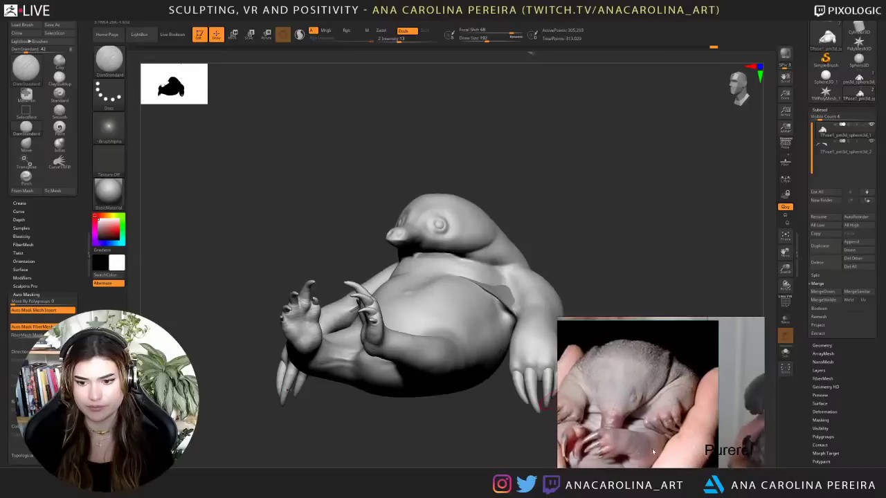
scroll(654, 450, "up", 2)
- Build up the forearm above the front claws with ClayBuildup at draw size 177 and smooth the added volume
mouse_move(468, 409)
left_mouse_down()
mouse_move(487, 439)
mouse_move(422, 374)
mouse_move(445, 420)
mouse_move(429, 397)
mouse_move(453, 411)
left_mouse_up()
key("b")
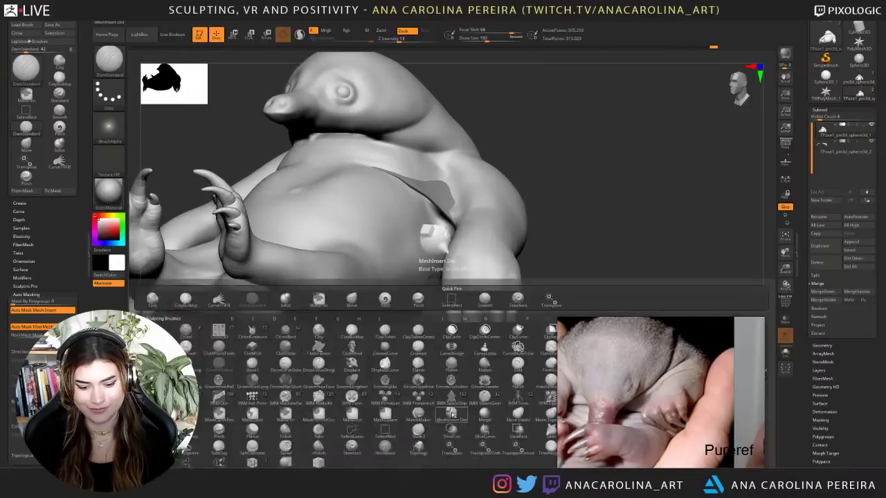
key("c")
key("b")
key("space")
mouse_move(501, 300)
left_mouse_down()
mouse_move(485, 300)
mouse_move(495, 264)
mouse_move(507, 277)
mouse_move(471, 282)
mouse_move(461, 263)
left_mouse_up()
key("space")
key("space")
left_click_drag(538, 232, 602, 231)
mouse_move(470, 249)
left_mouse_down()
mouse_move(457, 286)
mouse_move(464, 262)
left_mouse_up()
mouse_move(469, 274)
left_mouse_down("shift")
mouse_move(489, 261)
mouse_move(473, 263)
mouse_move(487, 276)
left_mouse_up("shift")
key("space")
mouse_move(564, 289)
left_mouse_down()
mouse_move(604, 286)
mouse_move(549, 281)
left_mouse_up()
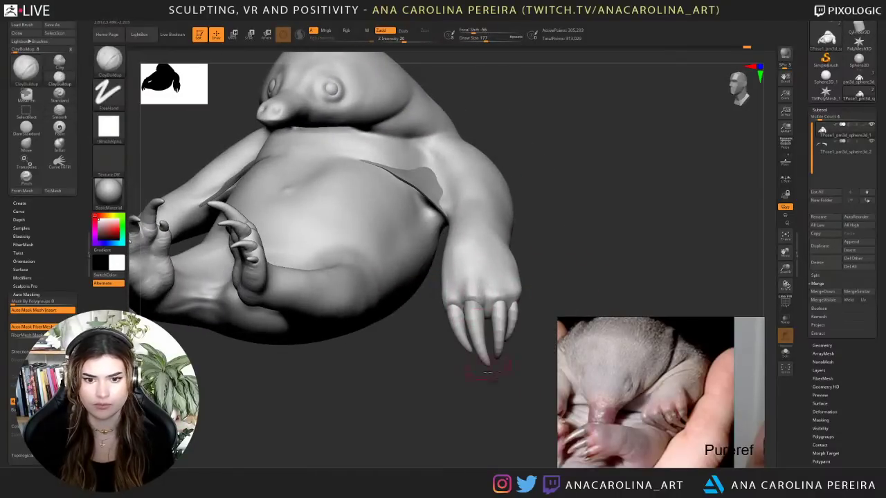
- Hide the claws and reshape the finger ends of the front paw with the Move brush at draw size 177
left_click_drag(488, 370, 483, 304)
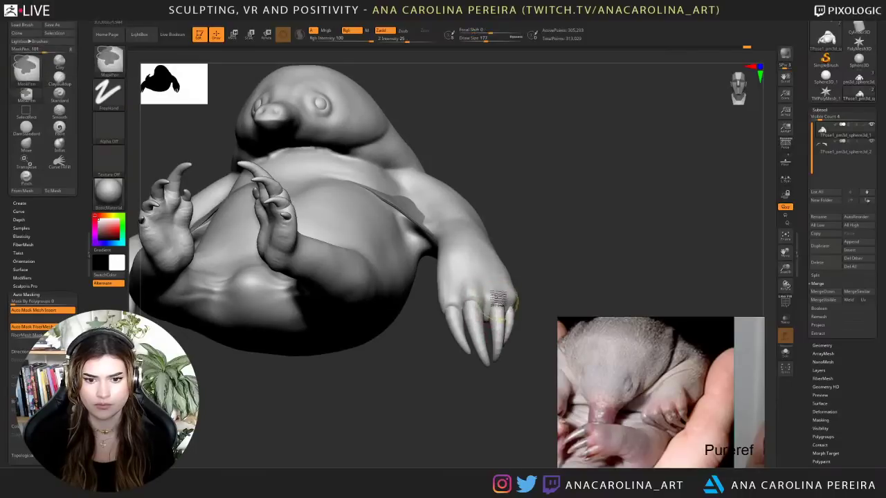
left_click(495, 281, "ctrl+shift")
left_click_drag(494, 334, 482, 309)
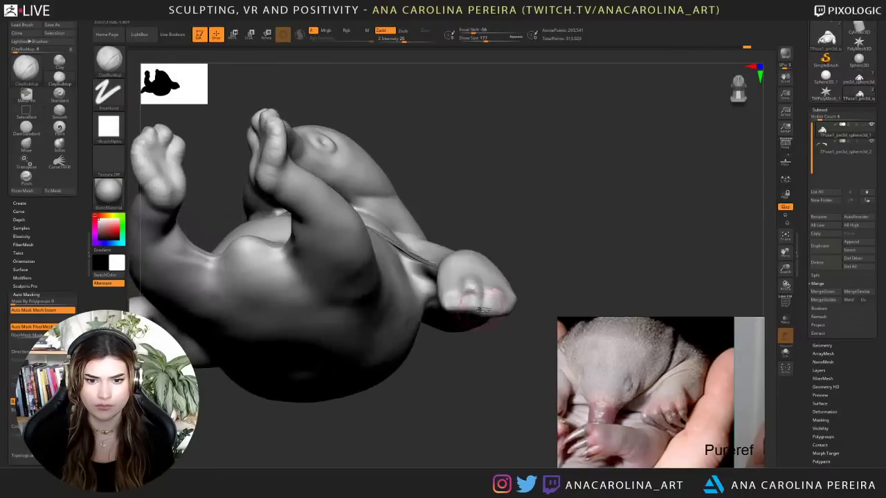
key("b")
key("m")
key("v")
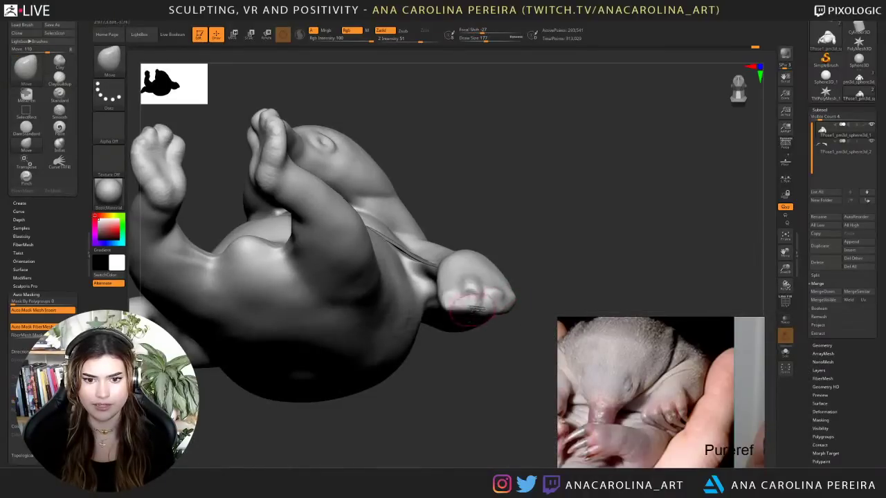
left_click_drag(495, 252, 524, 361)
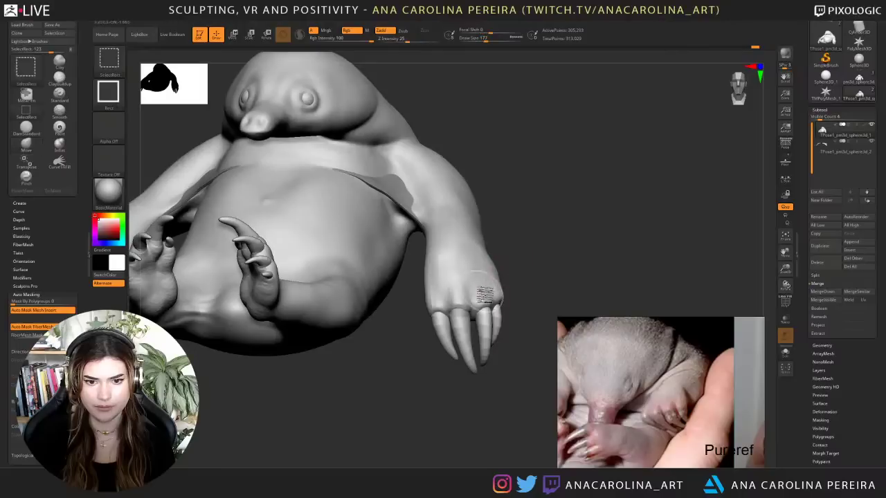
- Mask everything except the arm and front paw, keeping the claws protected
left_click(485, 295, "ctrl+shift")
left_click_drag(516, 172, 406, 392, "ctrl")
left_click(483, 366, "ctrl+shift")
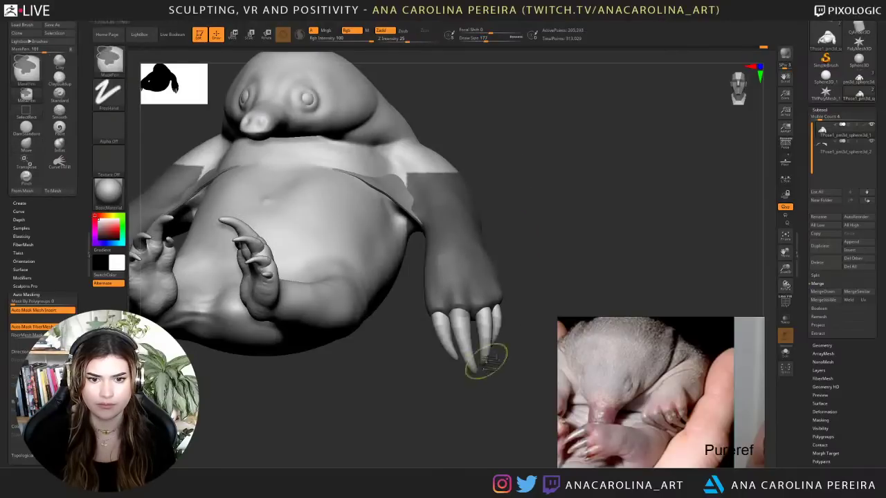
left_click_drag(540, 336, 527, 324, "ctrl")
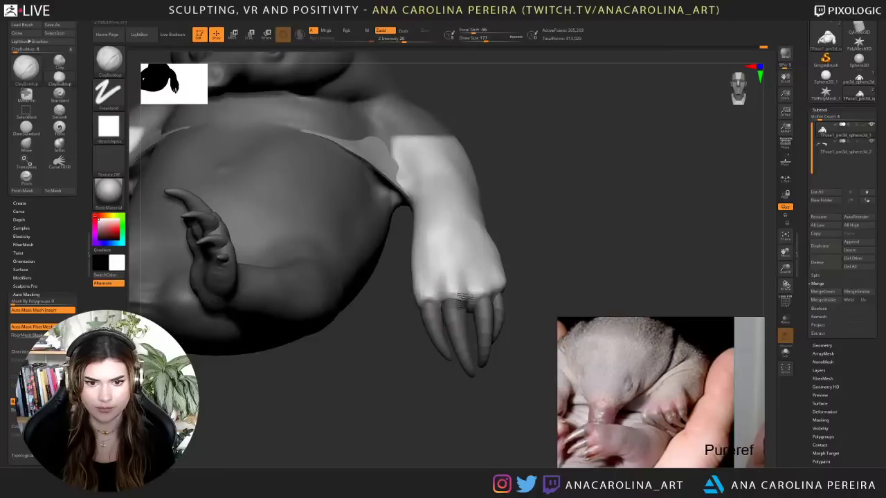
- Build up the knuckles above the front paw's claws with ClayBuildup at draw size 177 and smooth the added volume
key("space")
mouse_move(455, 296)
left_mouse_down()
mouse_move(447, 296)
mouse_move(454, 302)
mouse_move(447, 263)
mouse_move(468, 273)
mouse_move(451, 252)
left_mouse_up()
key("space")
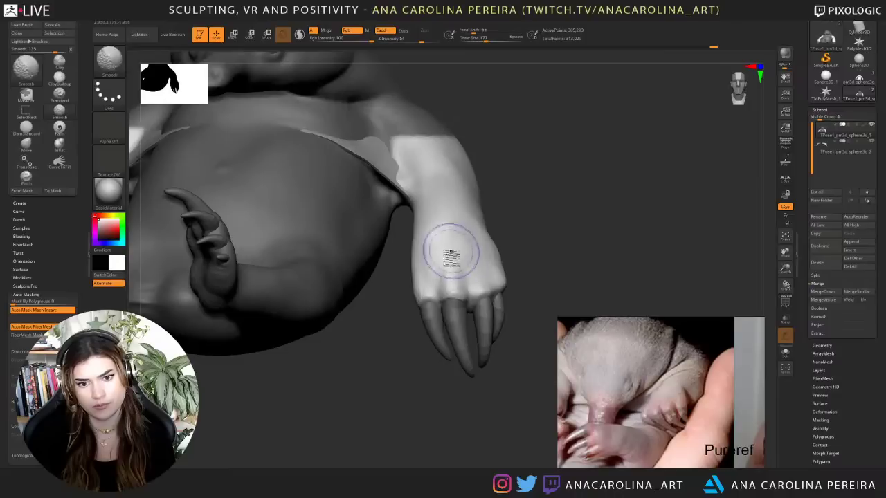
mouse_move(512, 292)
left_mouse_down()
mouse_move(481, 288)
mouse_move(469, 309)
mouse_move(475, 301)
mouse_move(458, 281)
mouse_move(492, 274)
mouse_move(497, 303)
mouse_move(533, 317)
left_mouse_up()
mouse_move(433, 297)
left_mouse_down()
mouse_move(436, 276)
mouse_move(458, 316)
left_mouse_up()
left_click_drag(478, 291, 471, 271)
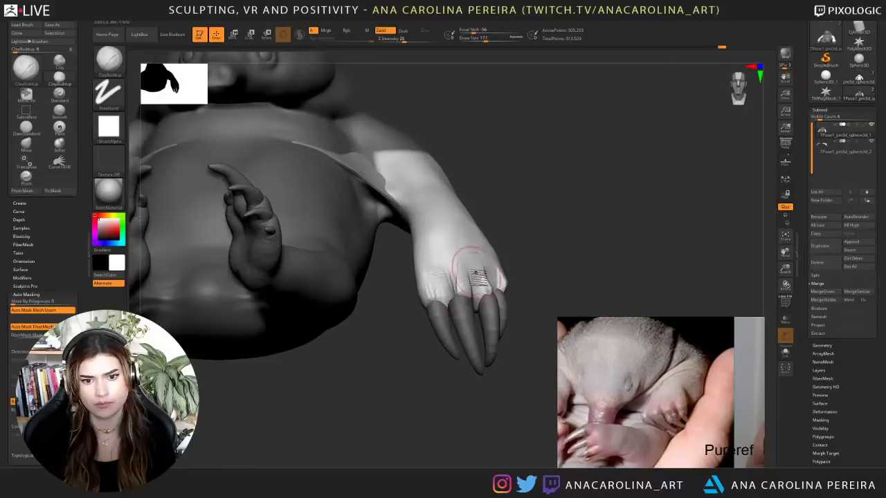
mouse_move(450, 369)
left_mouse_down()
mouse_move(448, 354)
mouse_move(467, 375)
left_mouse_up()
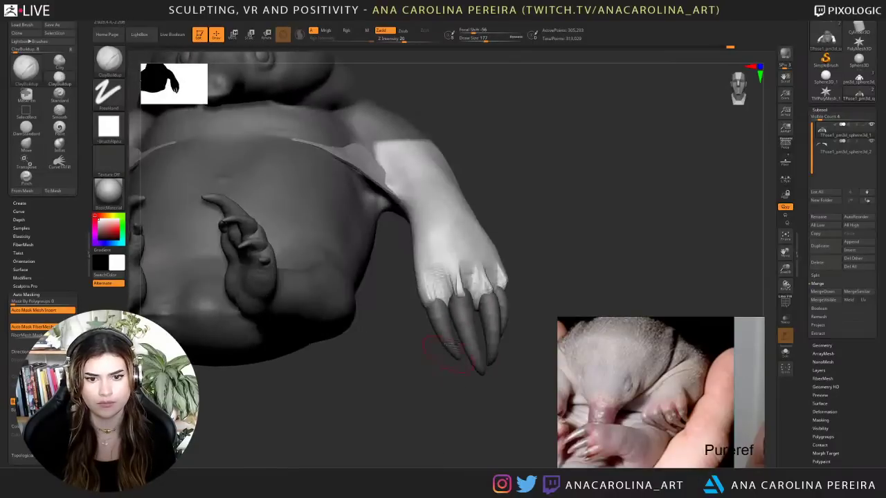
mouse_move(444, 291)
left_mouse_down("shift")
mouse_move(466, 271)
mouse_move(494, 285)
mouse_move(474, 275)
left_mouse_up("shift")
mouse_move(474, 279)
left_mouse_down("shift")
mouse_move(489, 285)
mouse_move(478, 309)
mouse_move(490, 293)
mouse_move(474, 297)
mouse_move(489, 296)
mouse_move(479, 278)
mouse_move(482, 294)
mouse_move(485, 255)
mouse_move(479, 265)
left_mouse_up("shift")
- Add more volume to the middle finger bases with ClayBuildup at draw size 167 and smooth the back of the paw
key("space")
right_click_drag(574, 283, 515, 291)
mouse_move(513, 272)
left_mouse_down()
mouse_move(506, 289)
mouse_move(513, 269)
mouse_move(512, 278)
mouse_move(498, 253)
mouse_move(549, 268)
mouse_move(575, 221)
left_mouse_up()
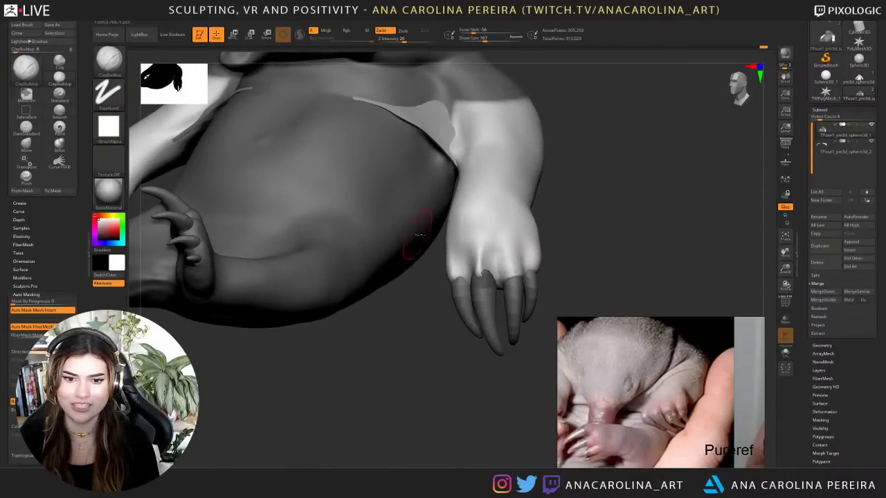
left_click_drag(474, 385, 500, 381)
mouse_move(469, 257)
left_mouse_down()
mouse_move(498, 261)
mouse_move(480, 262)
mouse_move(495, 273)
left_mouse_up()
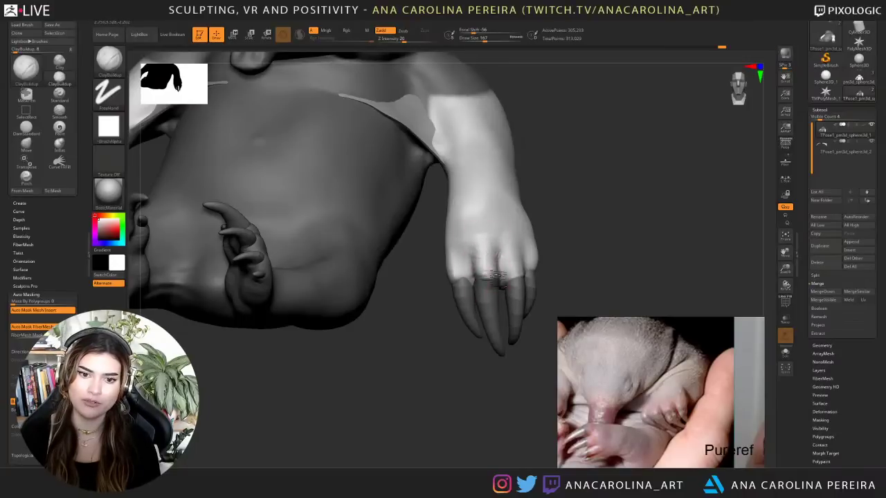
key("shift")
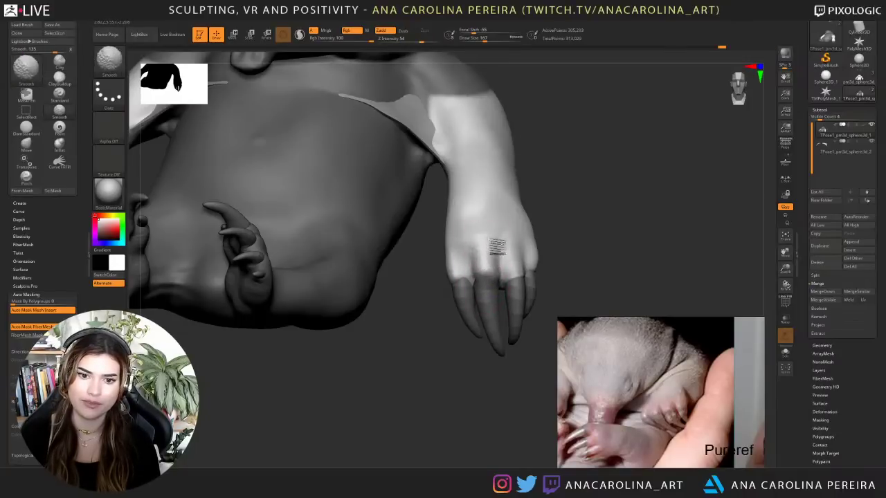
left_click_drag(497, 247, 505, 212, "shift")
- Build up the paw's inner finger above its claw with ClayBuildup and reduce the draw size to 136
mouse_move(540, 166)
left_mouse_down()
mouse_move(530, 211)
mouse_move(464, 269)
left_mouse_up()
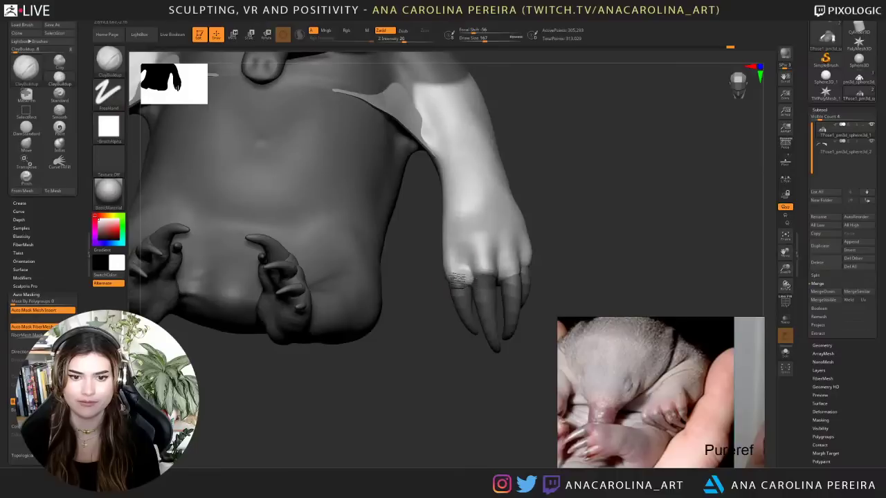
mouse_move(452, 247)
left_mouse_down()
mouse_move(462, 272)
mouse_move(475, 276)
mouse_move(462, 271)
mouse_move(465, 279)
mouse_move(476, 259)
left_mouse_up()
key("space")
key("space")
key("shift")
mouse_move(553, 216)
left_mouse_down()
mouse_move(512, 217)
mouse_move(484, 254)
left_mouse_up()
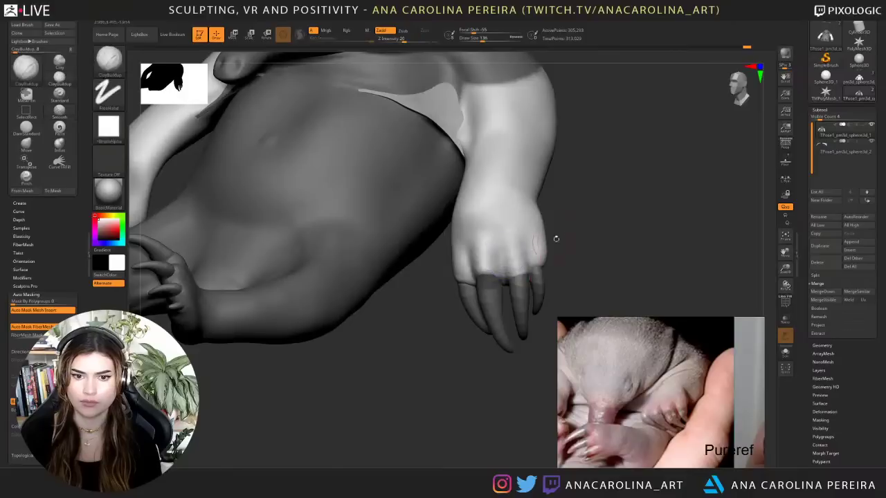
- Reshape the finger ends around the claw bases from the side and below with the Move brush at draw size 136
mouse_move(555, 239)
left_mouse_down("alt")
mouse_move(568, 202)
mouse_move(568, 270)
mouse_move(567, 261)
mouse_move(514, 271)
mouse_move(600, 266)
left_mouse_up("alt")
key("b")
key("m")
key("v")
left_click_drag(529, 270, 502, 278)
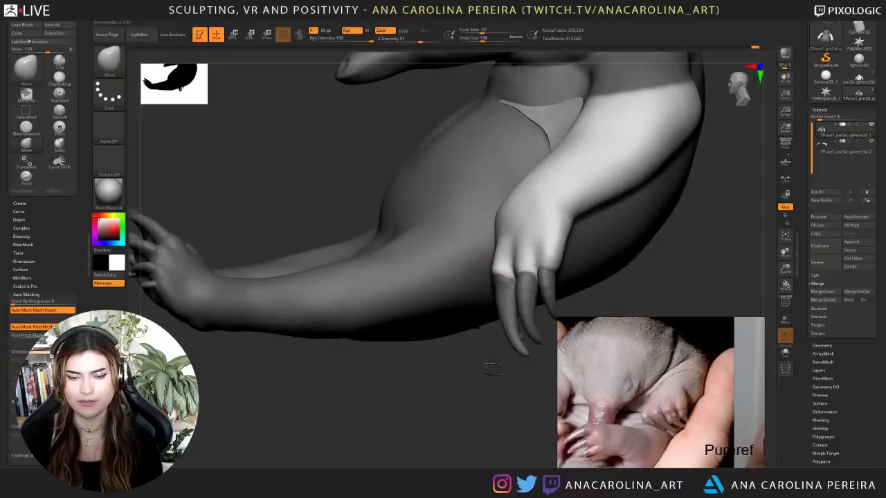
left_click_drag(490, 366, 516, 361)
left_click_drag(453, 353, 459, 300)
left_click_drag(483, 349, 462, 325)
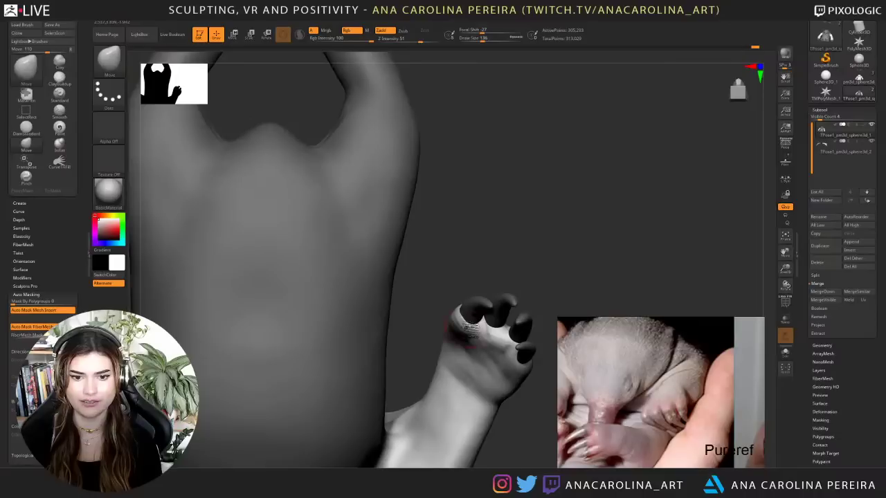
- Refine the creases between the front paw's fingers with the DamStandard brush, raising the draw size to 217
mouse_move(496, 257)
left_mouse_down()
mouse_move(485, 377)
mouse_move(494, 395)
mouse_move(488, 384)
left_mouse_up()
key("b")
key("d")
key("s")
left_click_drag(503, 416, 495, 356)
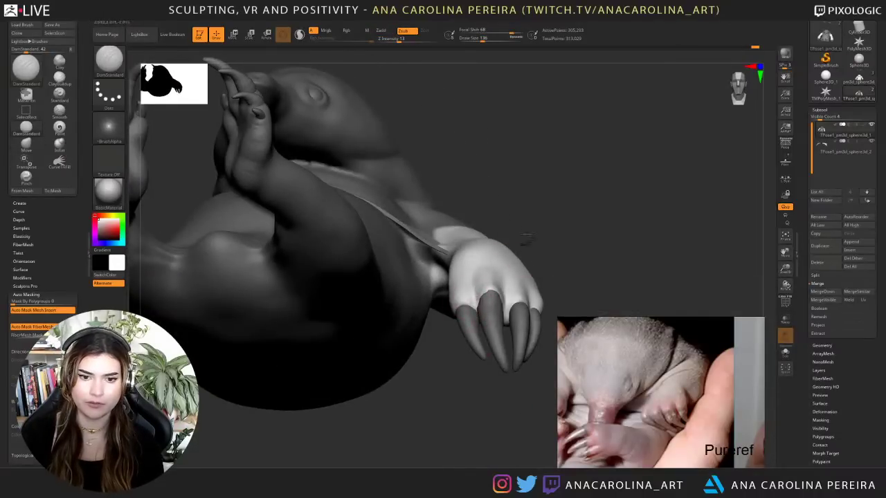
mouse_move(527, 242)
left_mouse_down()
mouse_move(511, 294)
mouse_move(480, 320)
left_mouse_up()
key("space")
left_click(518, 271)
mouse_move(564, 266)
left_mouse_down()
mouse_move(532, 280)
mouse_move(509, 315)
left_mouse_up()
left_click_drag(534, 370, 557, 354)
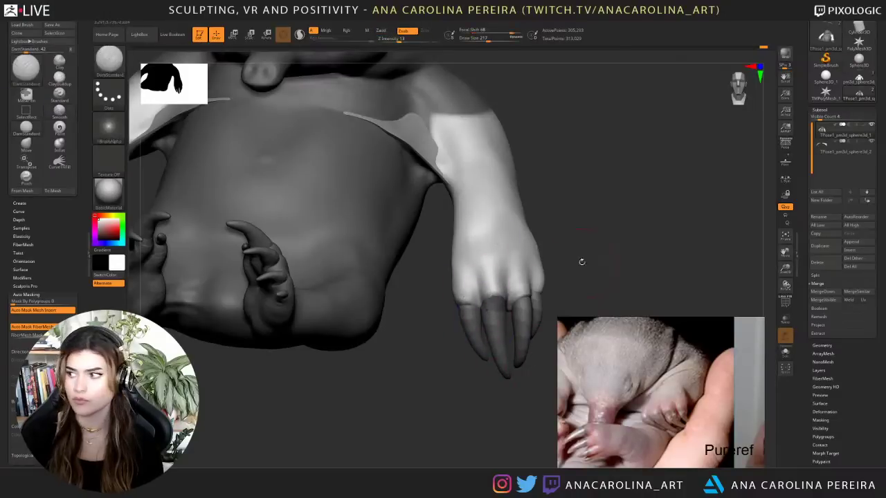
- Clear the mask from the creature and check the whole seated figure from the front and side
right_click_drag(579, 261, 586, 226)
left_click_drag(634, 194, 633, 215)
mouse_move(631, 215)
right_mouse_down()
mouse_move(638, 221)
mouse_move(625, 208)
right_mouse_up()
mouse_move(625, 208)
left_mouse_down()
mouse_move(633, 212)
mouse_move(627, 206)
left_mouse_up()
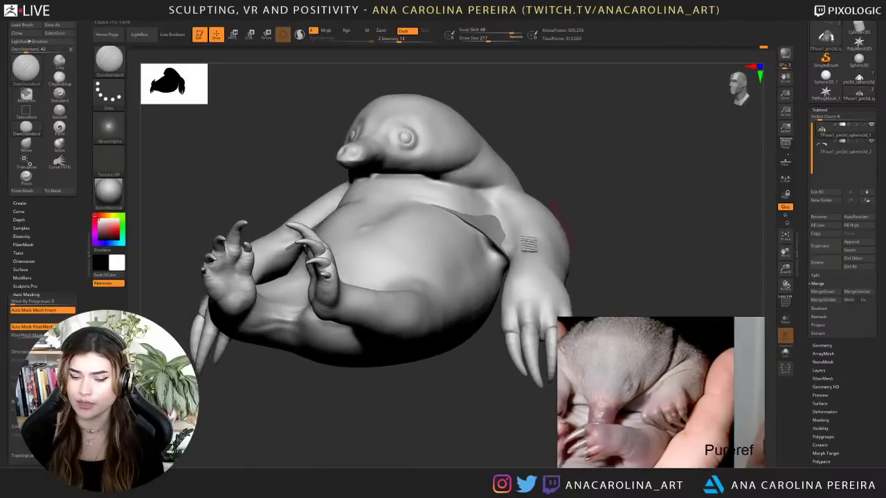
left_click_drag(280, 330, 256, 326, "shift")
mouse_move(309, 364)
left_mouse_down("alt")
mouse_move(332, 392)
mouse_move(331, 364)
left_mouse_up("alt")
mouse_move(372, 413)
left_mouse_down()
mouse_move(388, 433)
mouse_move(383, 390)
left_mouse_up()
right_click_drag(382, 390, 387, 355)
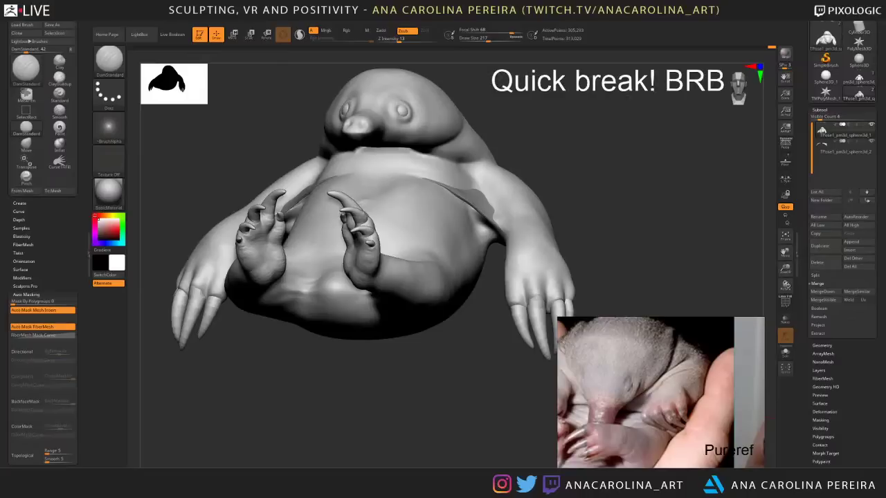
- Reposition the reference photo window so that the creature's front paws stay uncovered
right_click_drag(702, 339, 767, 339)
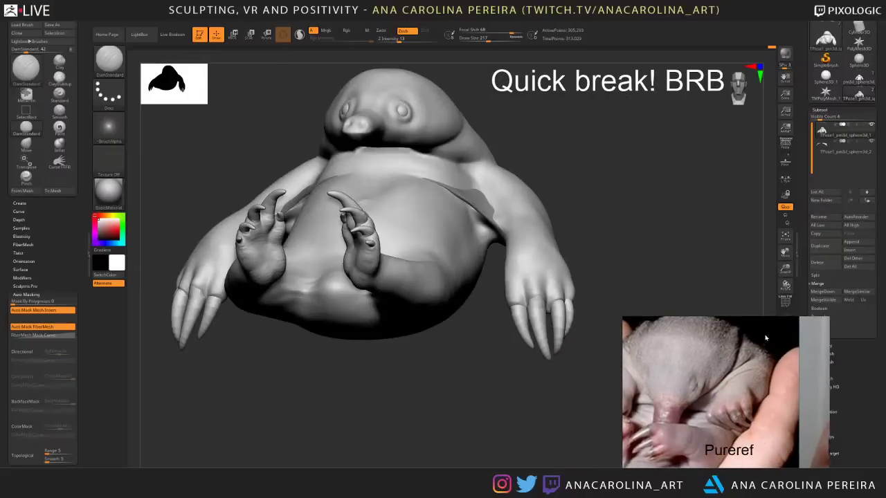
left_click_drag(716, 260, 733, 299)
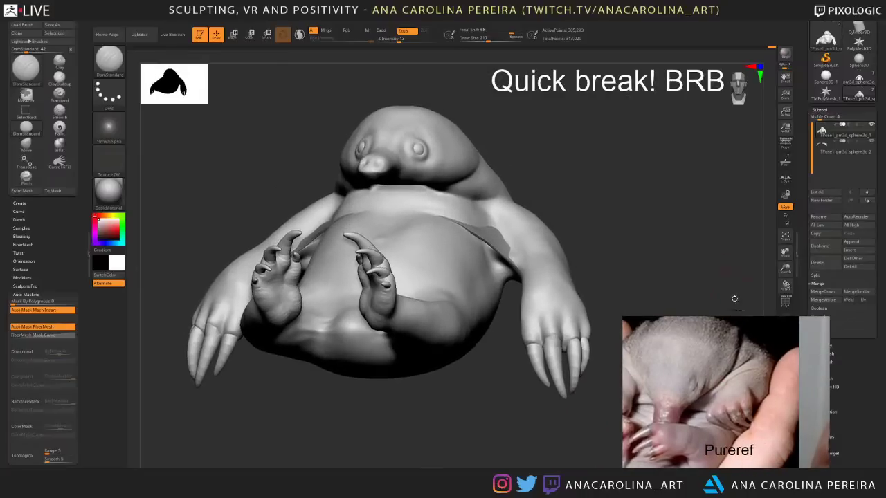
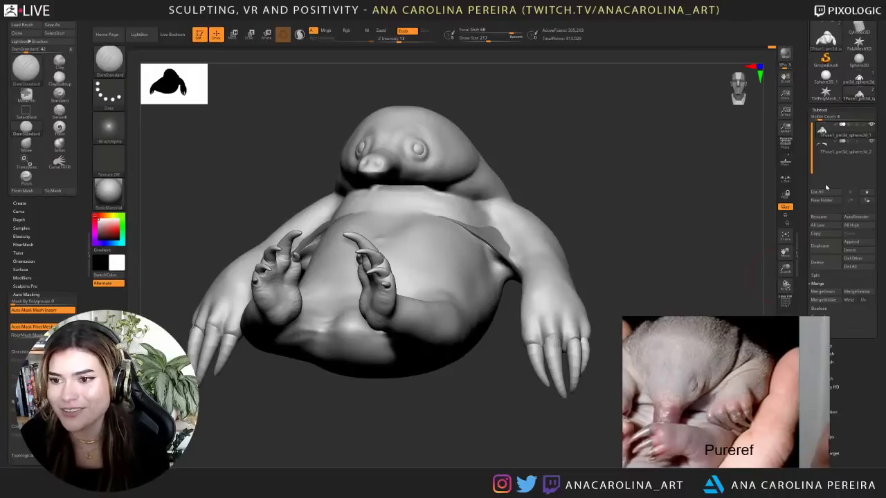
right_click_drag(779, 351, 747, 343)
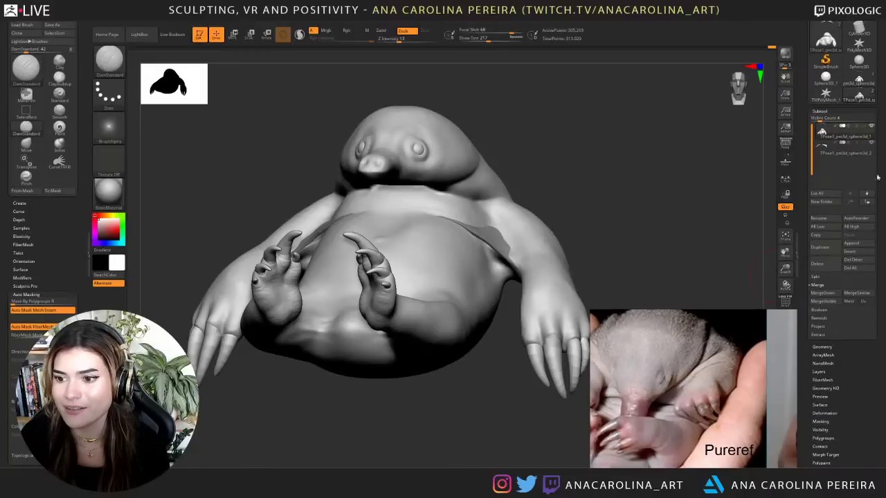
- Append a Ring3D mesh as a new subtool and select it
left_click(852, 243)
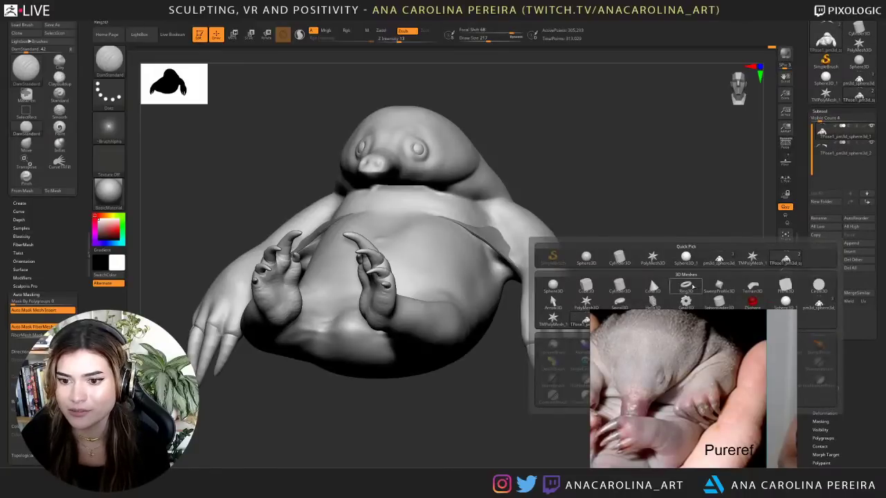
mouse_move(690, 287)
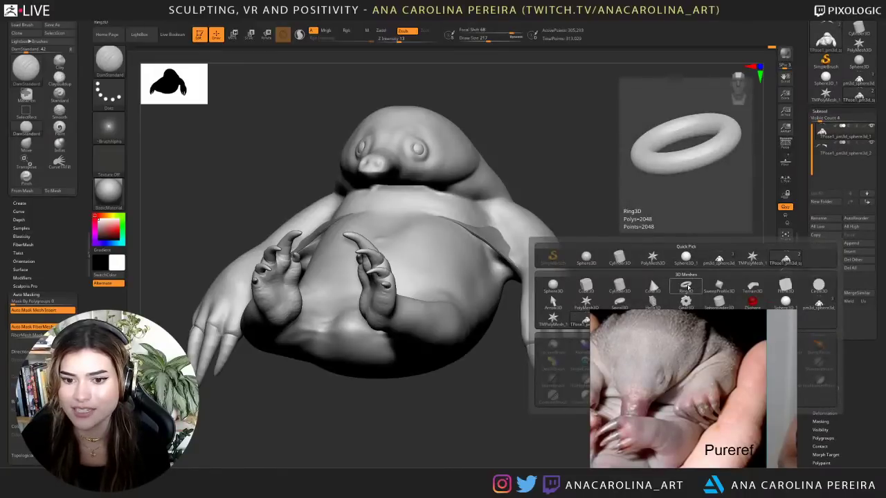
left_click(686, 286)
left_click_drag(683, 283, 664, 231)
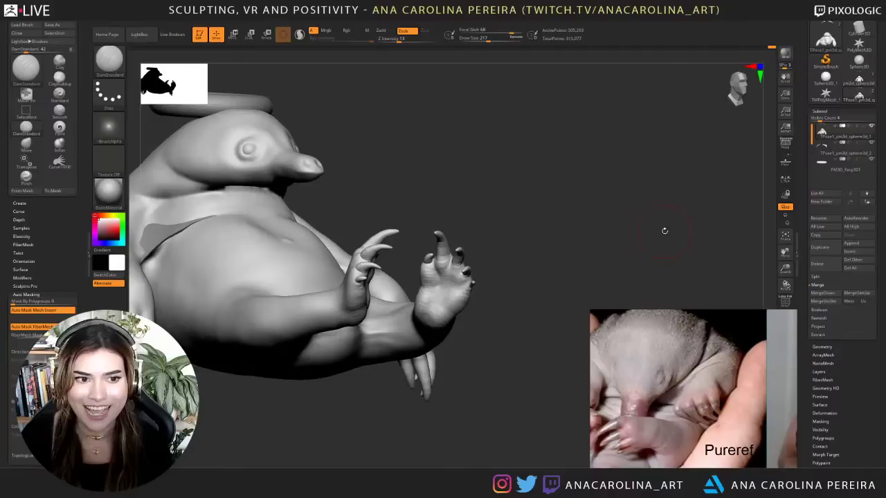
left_click(823, 169)
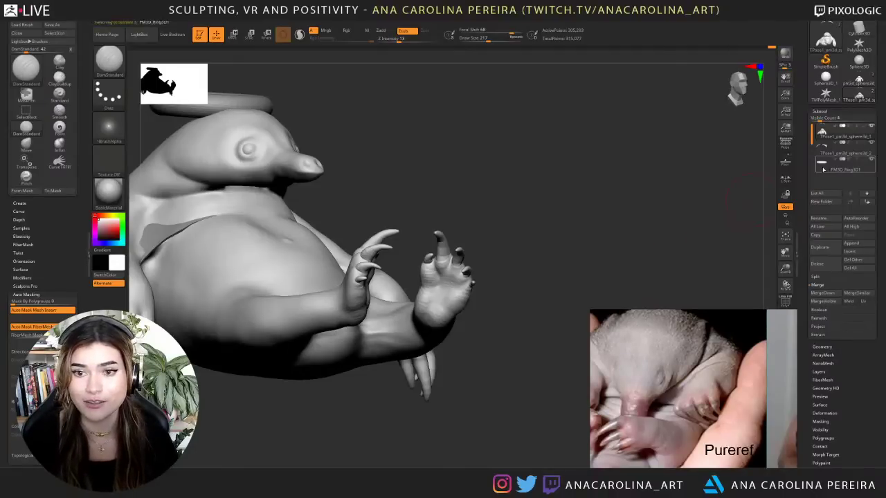
- Move the ring beneath the seated creature and size it as a float around its hips and hands
left_click_drag(520, 198, 612, 83, "alt")
key("w")
left_click_drag(524, 159, 588, 157, "shift")
left_click_drag(358, 156, 411, 352)
left_click_drag(380, 319, 428, 364)
left_click_drag(379, 319, 400, 337)
left_click_drag(453, 374, 367, 379)
left_click_drag(458, 389, 429, 393, "shift")
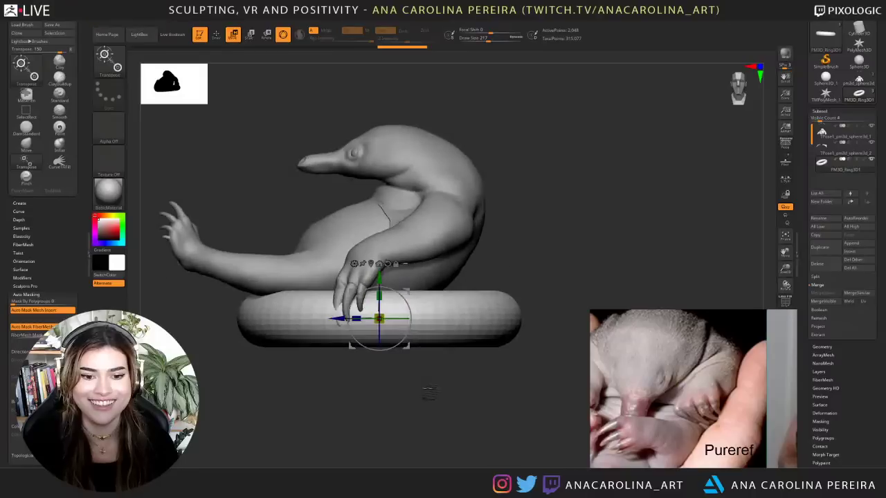
- Check the ring's fit around the creature from several angles and divide the ring mesh twice
left_click_drag(403, 339, 470, 386)
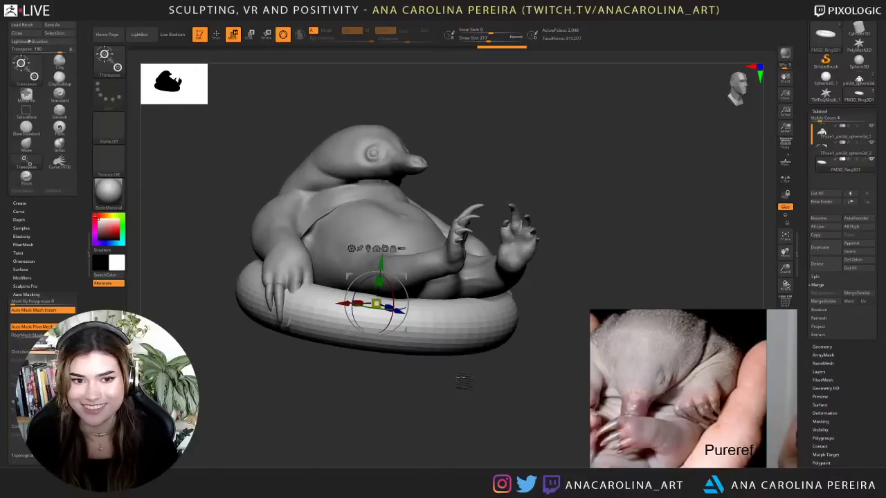
left_click_drag(567, 294, 492, 362)
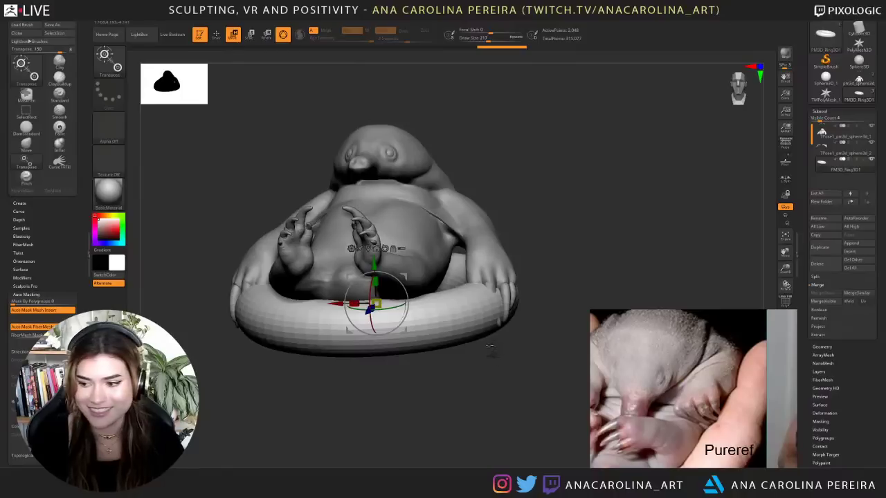
left_click_drag(536, 407, 568, 417, "alt")
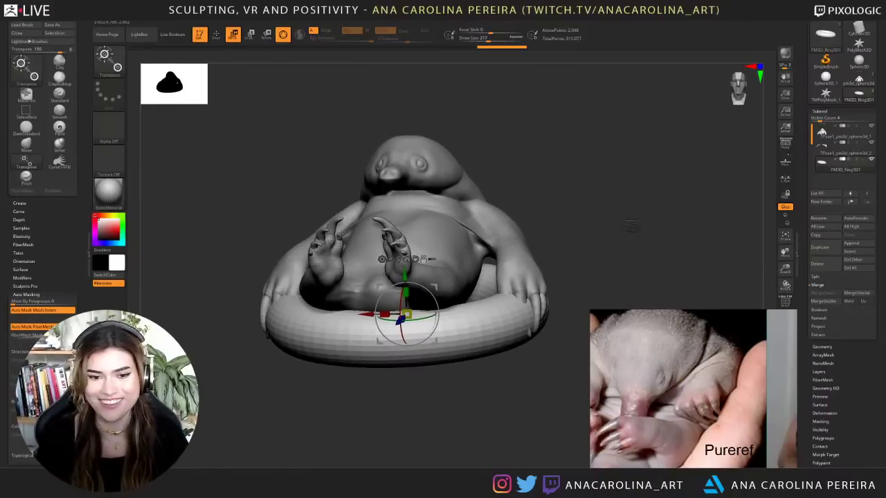
left_click_drag(612, 247, 539, 286)
left_click_drag(578, 315, 543, 317, "shift")
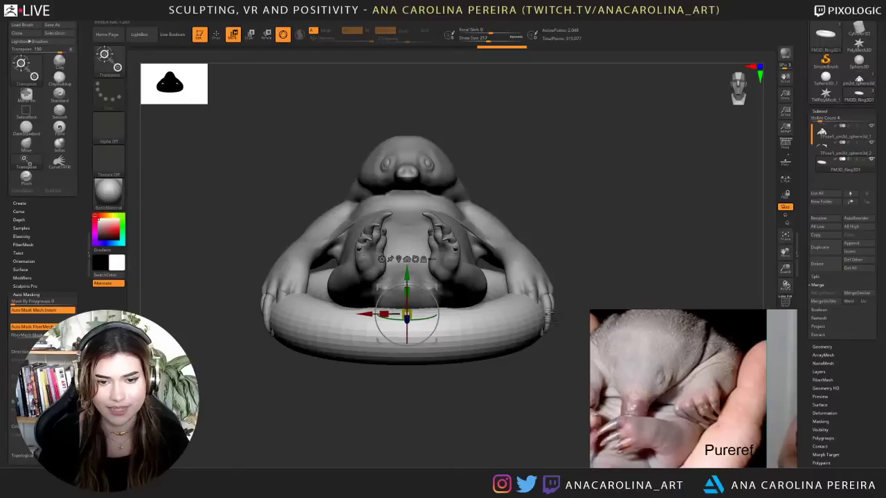
left_click_drag(580, 279, 629, 255)
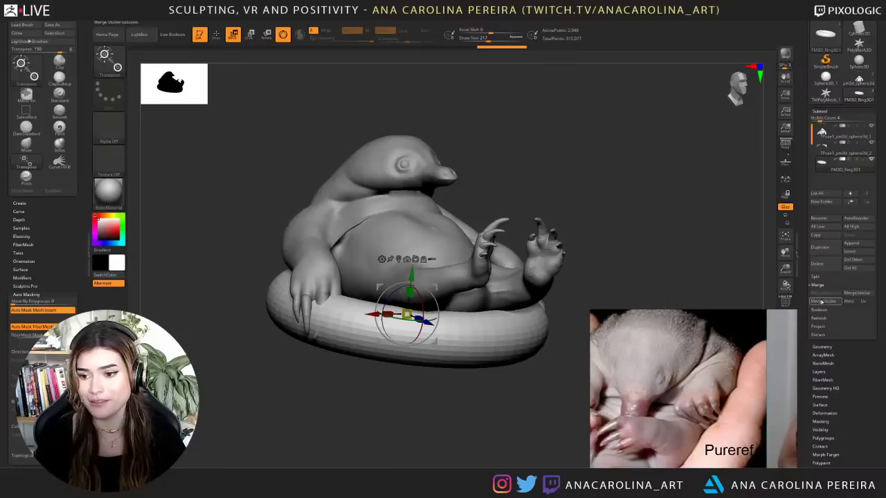
left_click(826, 348)
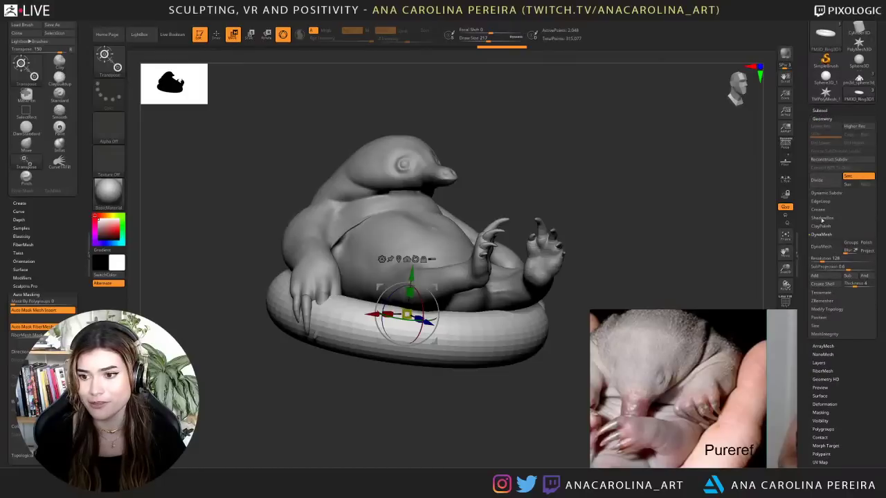
left_click(825, 183)
left_click(825, 183)
- Review the creature seated on the smoothed ring and make the creature's body the active subtool
left_click_drag(706, 292, 673, 279)
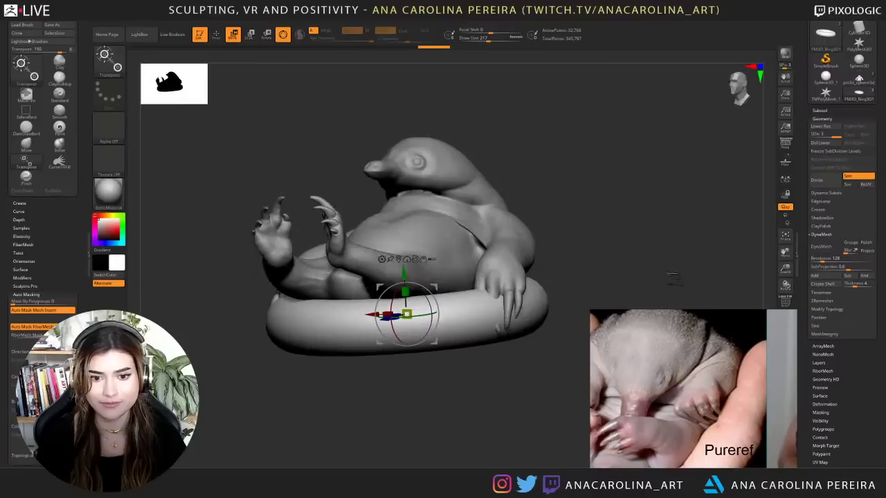
left_click_drag(599, 259, 582, 279)
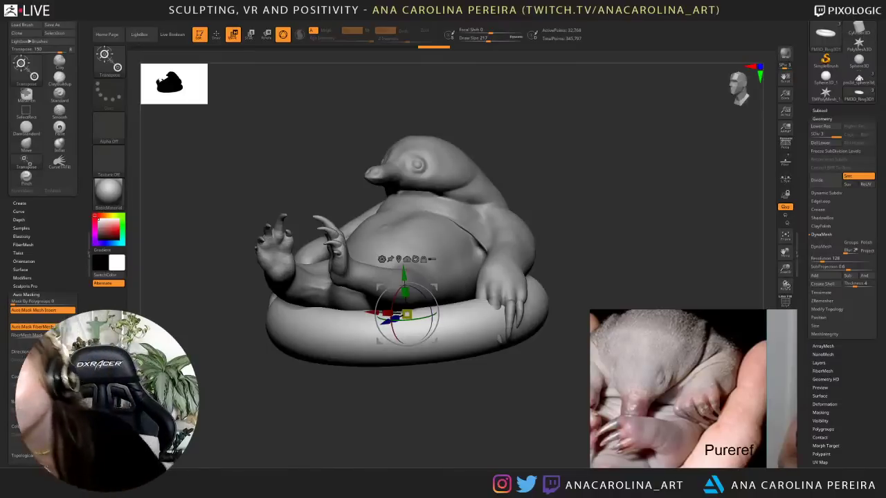
mouse_move(577, 230)
left_mouse_down()
mouse_move(543, 223)
mouse_move(628, 201)
mouse_move(603, 207)
mouse_move(614, 221)
mouse_move(575, 252)
mouse_move(557, 247)
left_mouse_up()
mouse_move(563, 289)
left_mouse_down()
mouse_move(568, 308)
mouse_move(591, 255)
mouse_move(601, 276)
mouse_move(591, 278)
left_mouse_up()
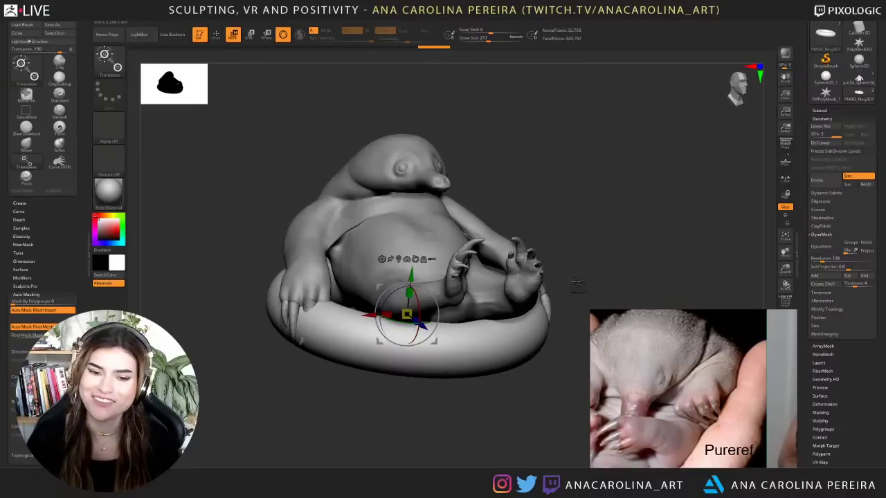
mouse_move(579, 149)
left_mouse_down()
mouse_move(553, 145)
mouse_move(547, 182)
left_mouse_up()
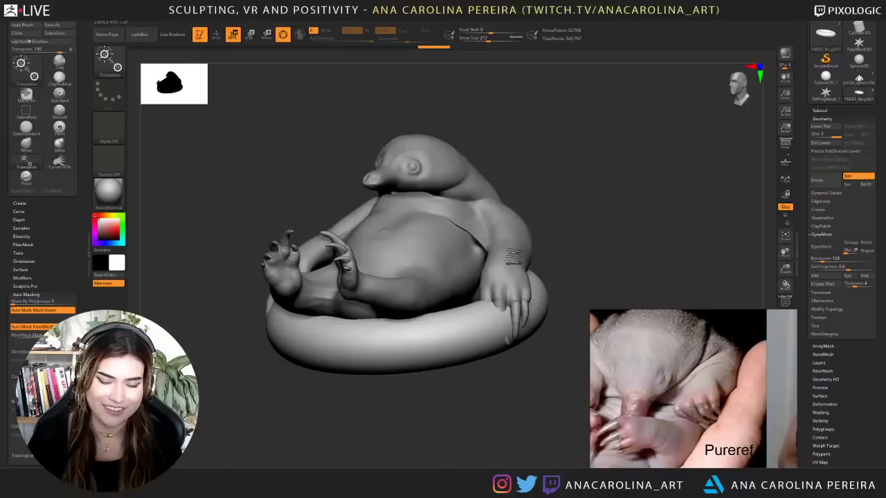
left_click(513, 257, "alt")
mouse_move(567, 125)
left_mouse_down()
mouse_move(593, 166)
mouse_move(569, 172)
left_mouse_up()
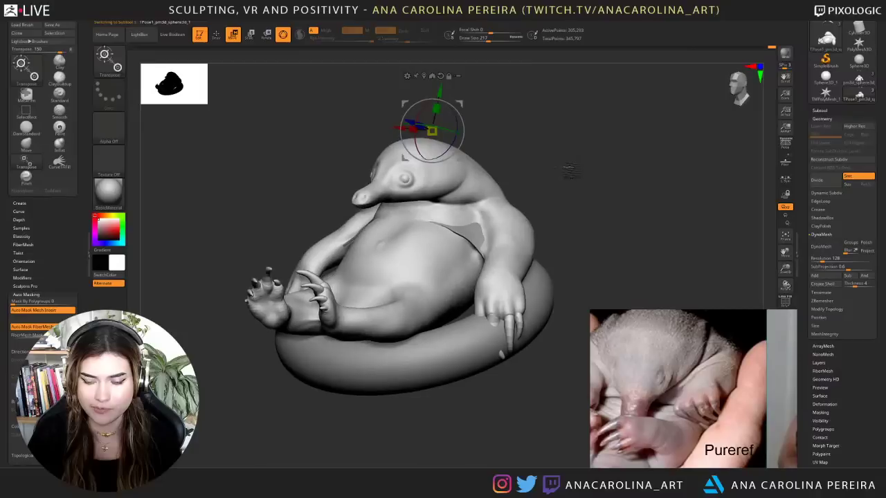
- Browse the reference board to the photo of the creature lying in a person's hands
scroll(701, 389, "down", 5)
middle_click_drag(702, 389, 672, 453)
scroll(709, 377, "up", 3)
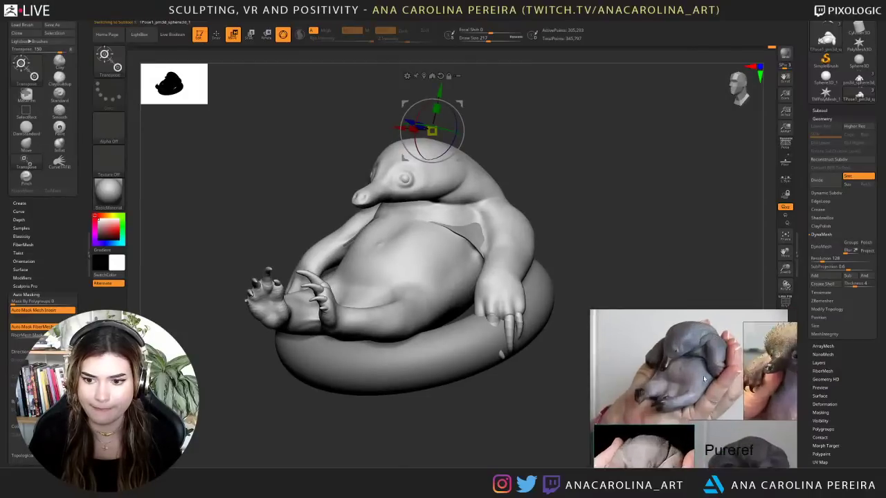
left_click_drag(550, 169, 559, 173)
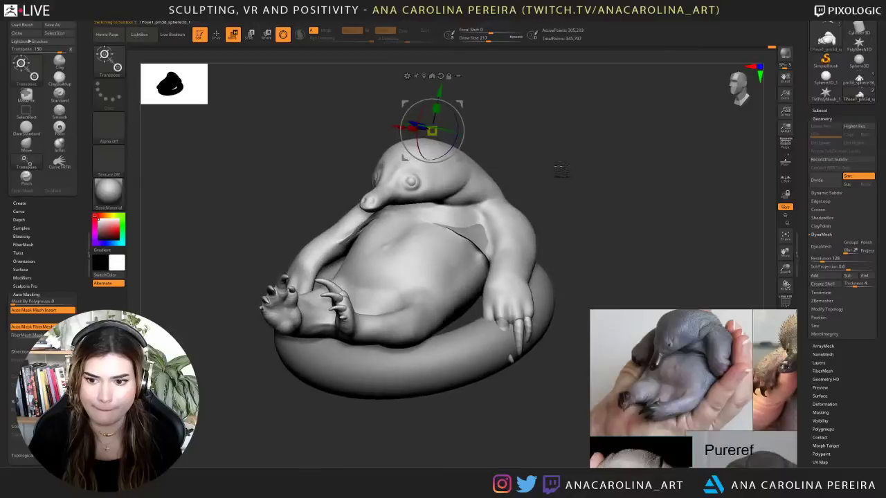
left_click_drag(485, 219, 506, 248, "ctrl")
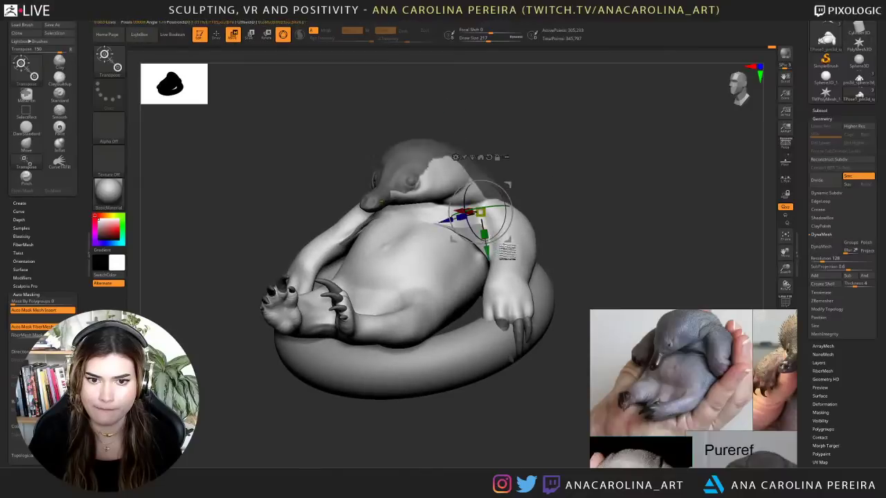
key("ctrl+z")
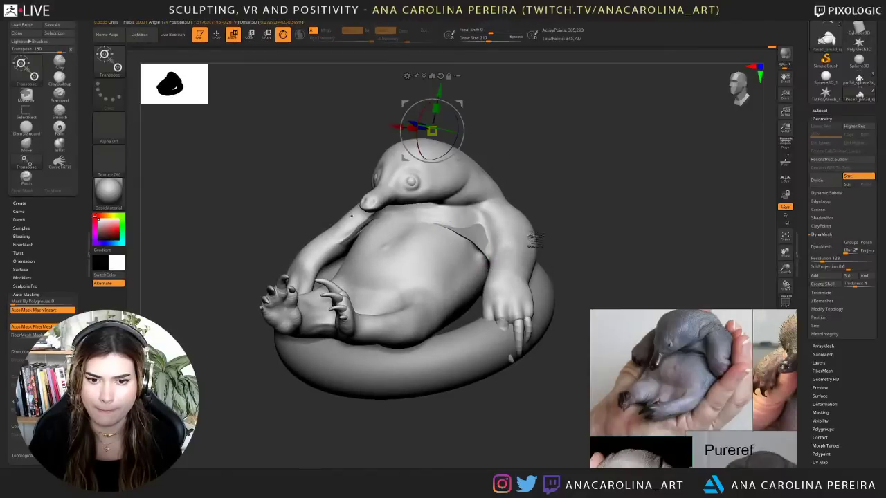
left_click(529, 229, "ctrl")
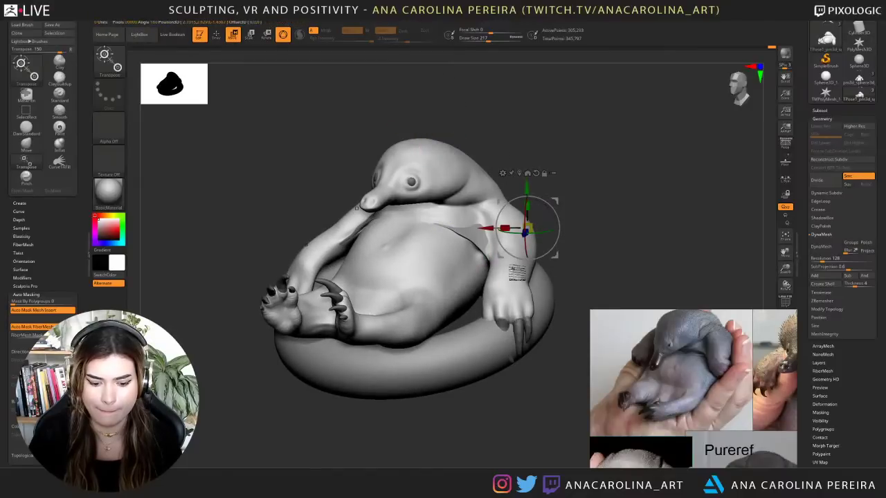
key("b")
key("m")
key("v")
key("ctrl+w")
left_click(528, 243, "ctrl+shift")
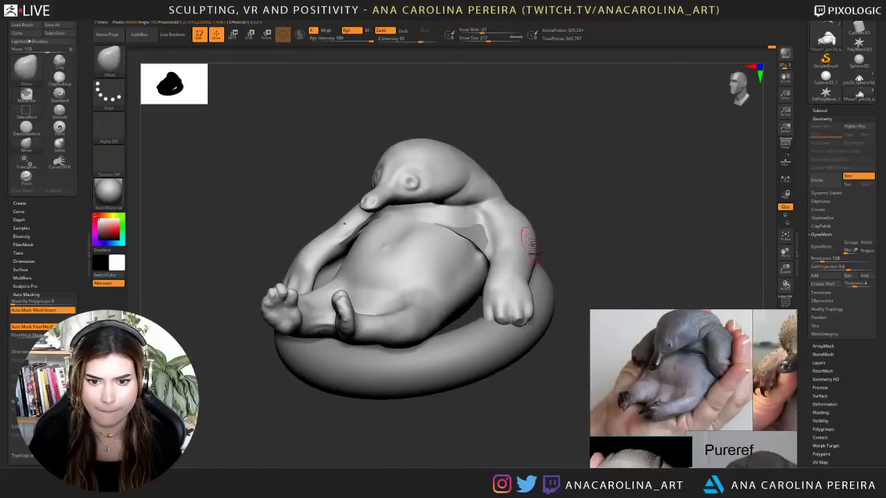
left_click(550, 219, "ctrl+shift")
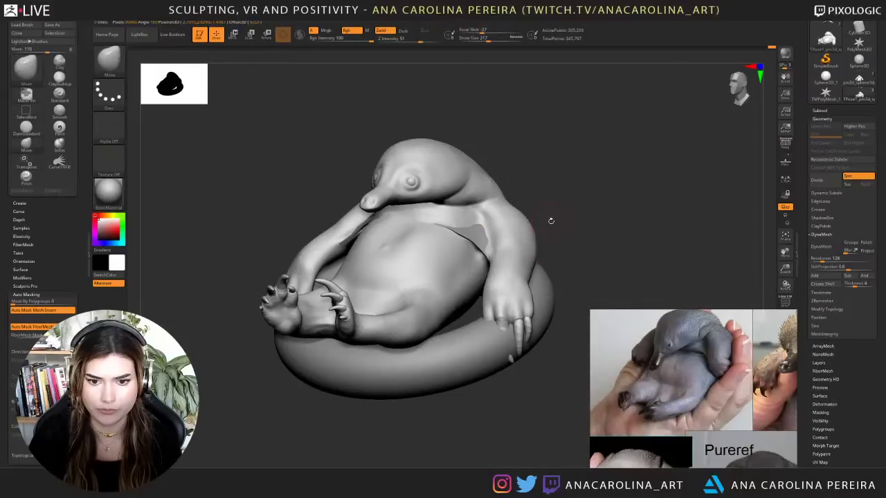
- Mask both arms from the upper arm to the paws with MaskLasso, then invert the mask so only the arms are editable
left_click_drag(559, 208, 512, 237, "ctrl")
key("b")
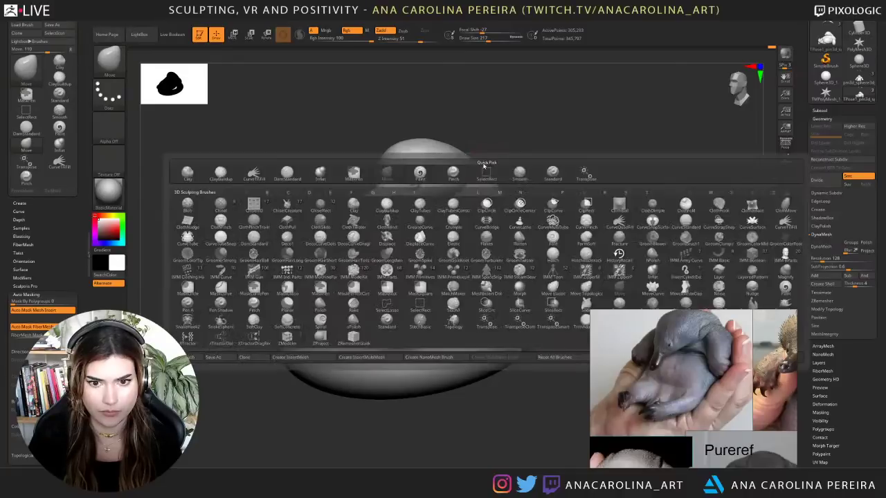
left_click(296, 287, "ctrl")
left_click_drag(559, 171, 553, 181, "ctrl")
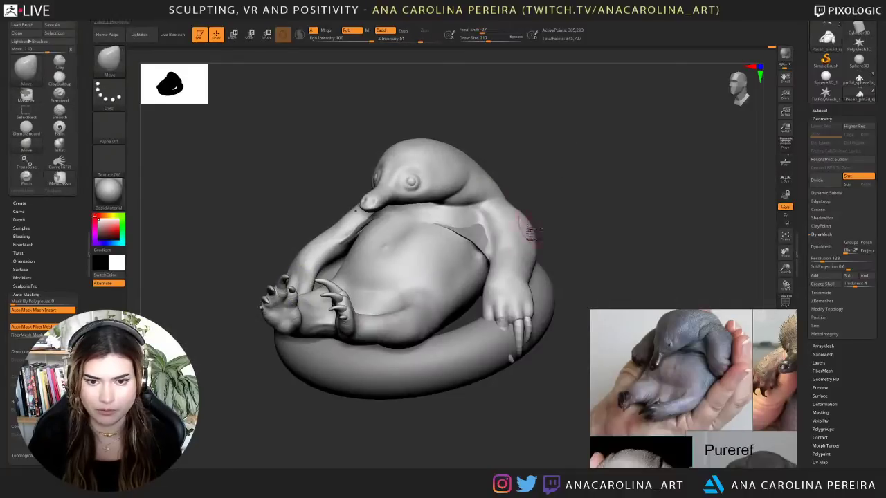
left_click_drag(549, 231, 504, 256)
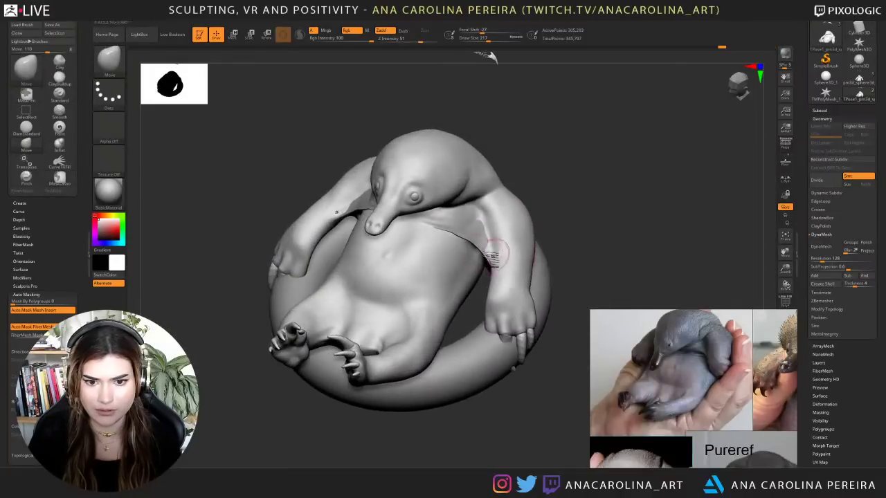
mouse_move(480, 290)
left_mouse_down()
mouse_move(493, 269)
mouse_move(492, 223)
mouse_move(556, 234)
mouse_move(510, 410)
mouse_move(462, 369)
left_mouse_up()
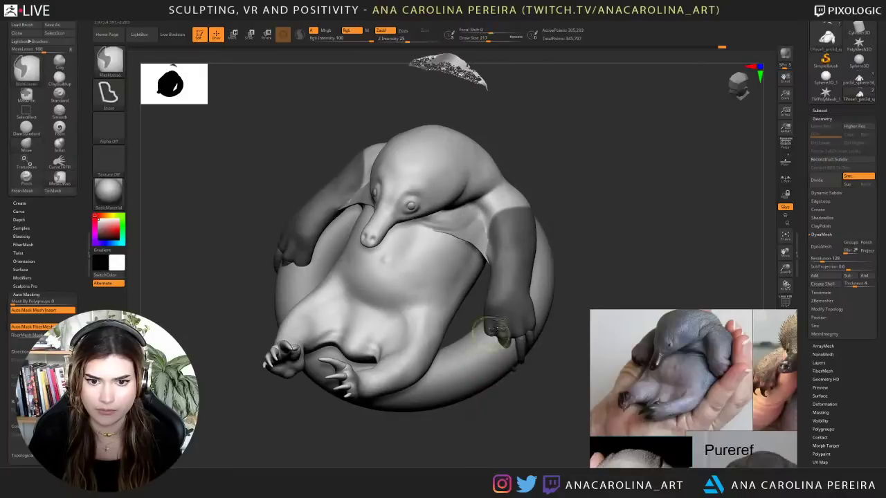
left_click(514, 278, "ctrl")
left_click(513, 284, "ctrl")
key("ctrl+h")
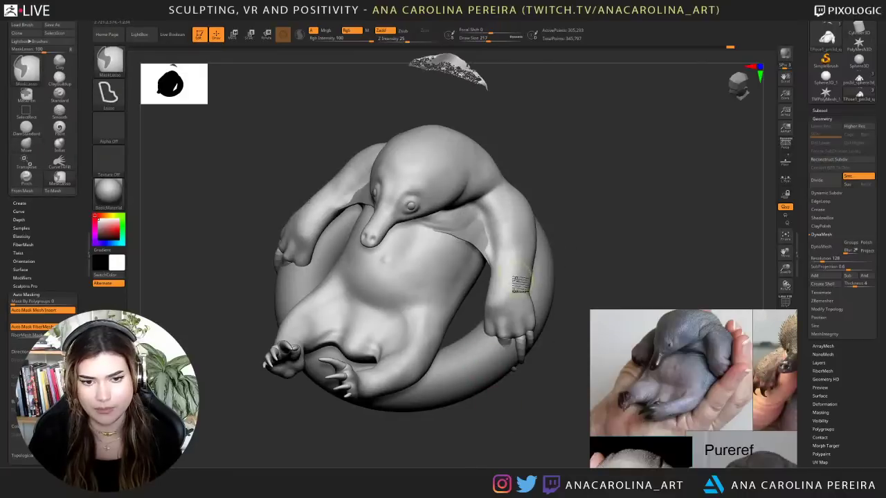
key("ctrl+z")
left_click(524, 404, "ctrl")
left_click_drag(524, 407, 513, 371)
- Rotate the unmasked arms around the shoulders so the clawed paws lift onto the ring
key("r")
left_click_drag(618, 260, 588, 273)
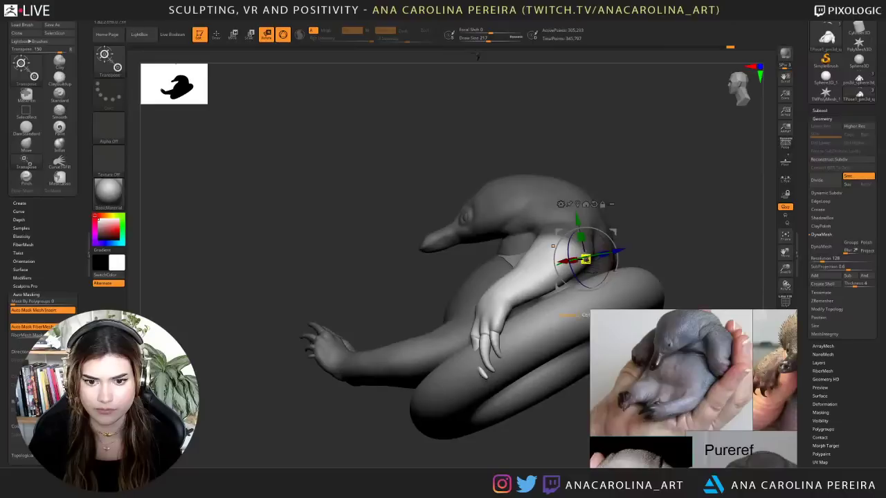
left_click_drag(584, 251, 582, 262)
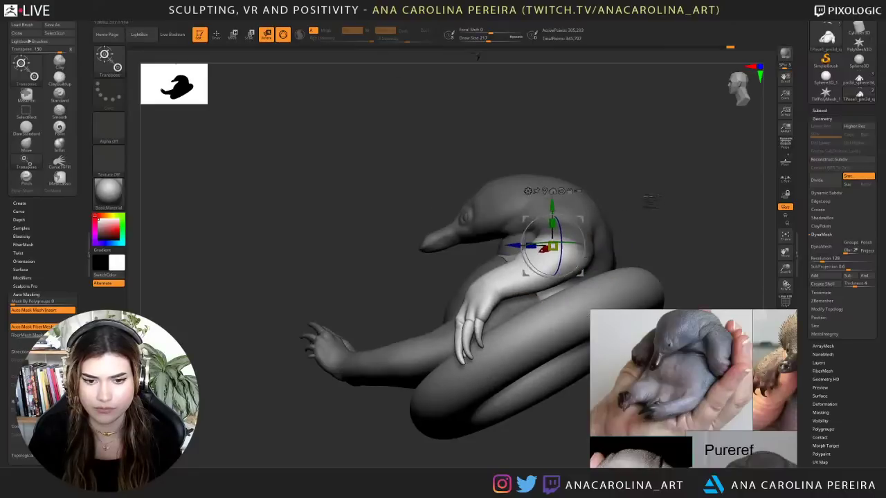
mouse_move(647, 202)
left_mouse_down()
mouse_move(686, 211)
mouse_move(666, 252)
mouse_move(611, 245)
mouse_move(625, 253)
left_mouse_up()
right_click_drag(344, 250, 312, 256)
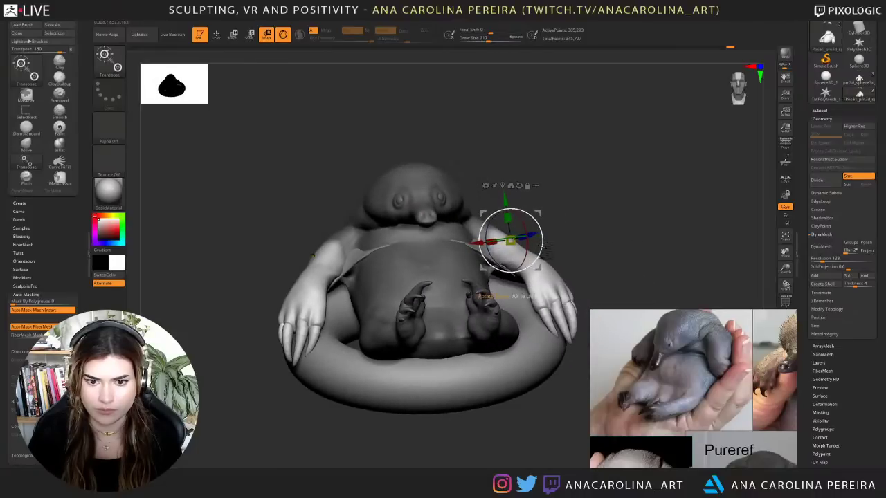
mouse_move(545, 253)
left_mouse_down()
mouse_move(526, 258)
mouse_move(556, 217)
mouse_move(544, 215)
mouse_move(545, 275)
mouse_move(579, 308)
mouse_move(546, 276)
mouse_move(536, 291)
left_mouse_up()
key("ctrl+z")
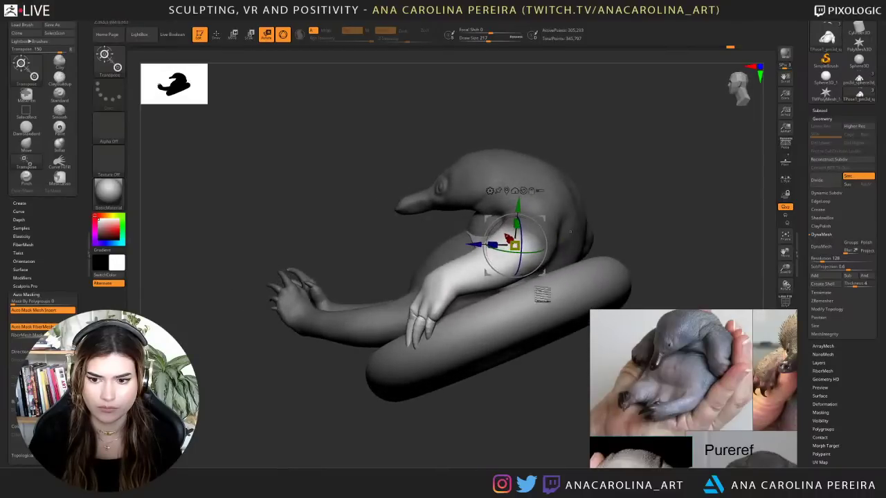
left_click_drag(617, 207, 597, 244, "alt")
left_click(523, 208, "alt")
left_click_drag(580, 206, 604, 202)
key("ctrl+z")
- Extend the mask over the upper arms with a softened edge, leaving only the forearms and paws editable
mouse_move(682, 215)
left_mouse_down("alt")
mouse_move(606, 170)
mouse_move(579, 220)
mouse_move(560, 166)
left_mouse_up("alt")
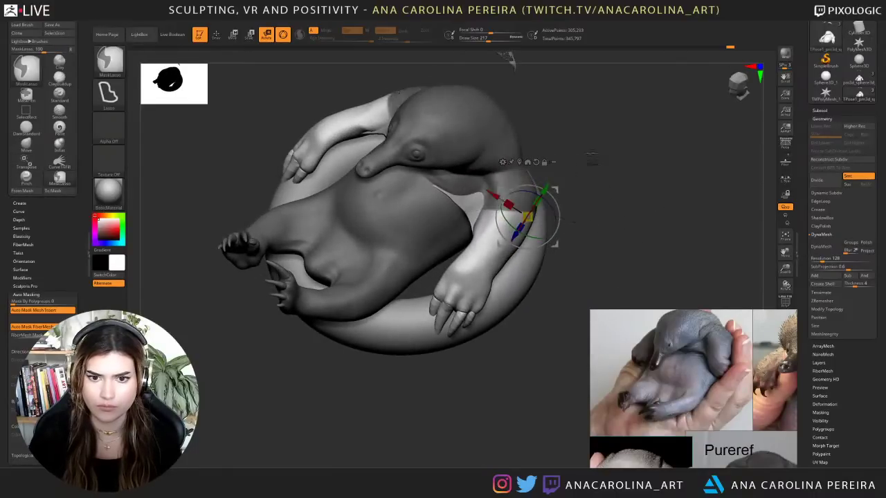
mouse_move(471, 212)
left_mouse_down("ctrl")
mouse_move(580, 157)
mouse_move(573, 240)
left_mouse_up("ctrl")
left_click(509, 175, "ctrl")
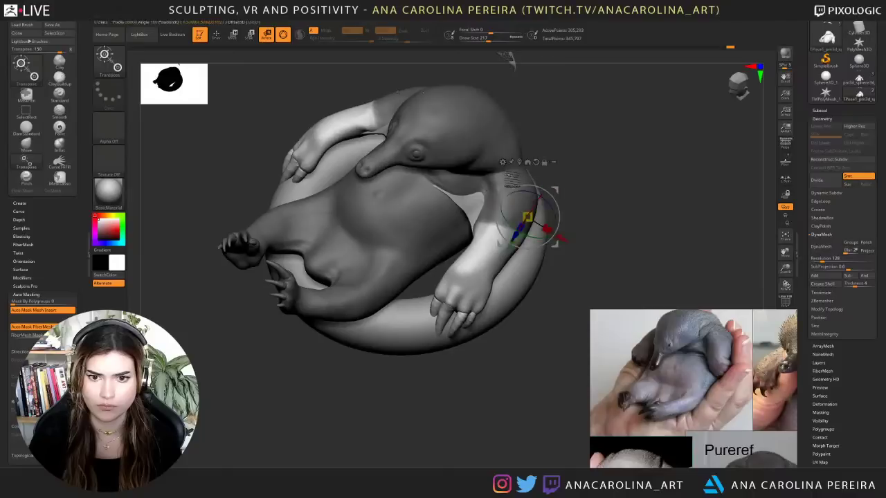
left_click(584, 240, "ctrl")
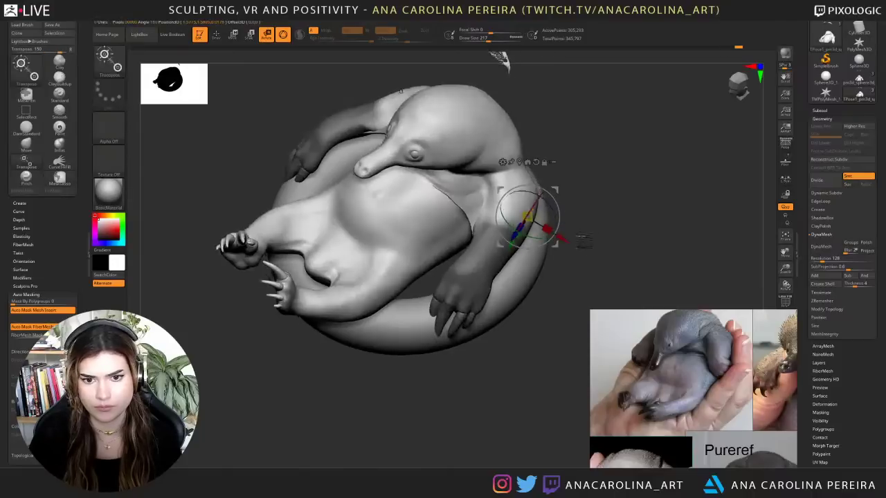
left_click_drag(583, 239, 570, 216)
left_click(543, 332, "ctrl")
- Place the gizmo's pivot at the elbows, rotate the forearms to rest on the ring, and clear the mask
left_click_drag(544, 332, 509, 325)
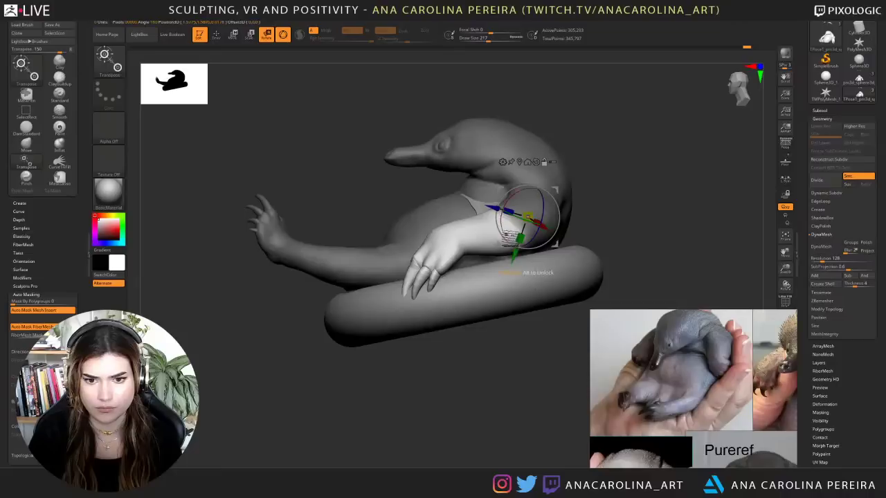
left_click_drag(528, 216, 533, 264, "alt")
mouse_move(592, 222)
left_mouse_down()
mouse_move(642, 210)
mouse_move(582, 214)
left_mouse_up()
left_click_drag(536, 260, 534, 261)
left_click_drag(594, 233, 575, 241, "ctrl")
left_click_drag(614, 219, 667, 215)
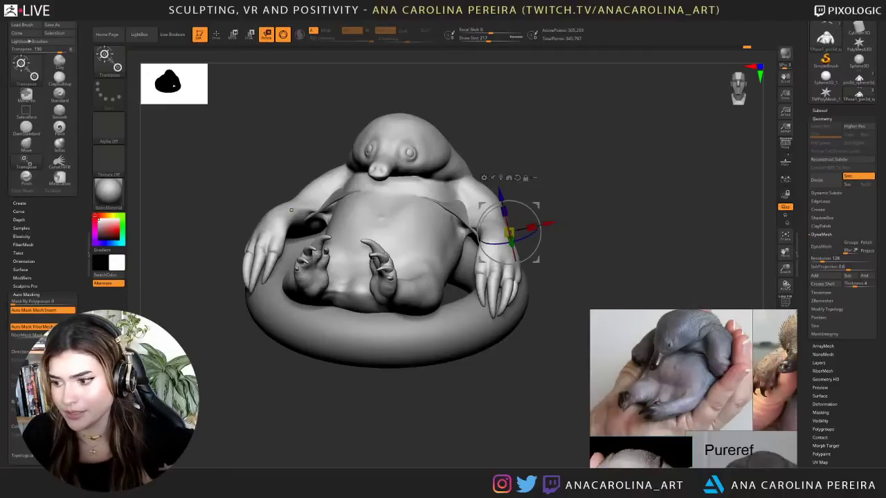
- Pull the thin flap beside the chest toward the armpit with the Move brush at draw size 460, then make the body active again
scroll(678, 360, "down", 3)
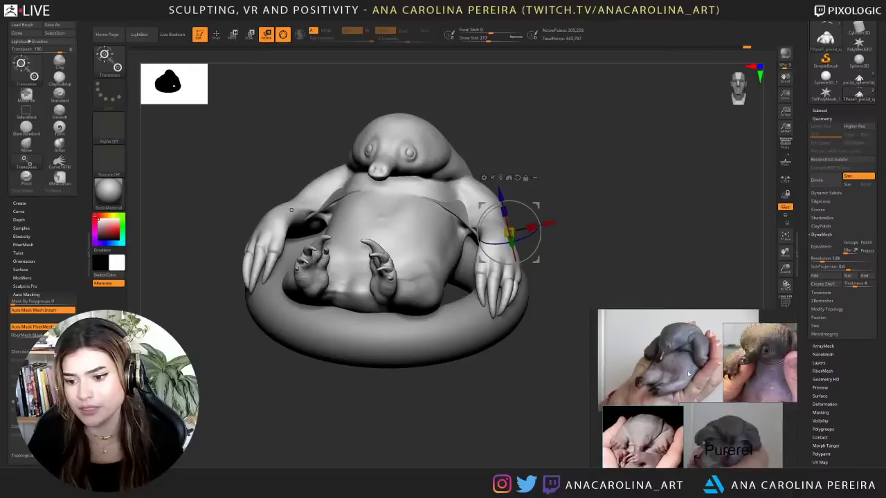
mouse_move(612, 286)
left_mouse_down()
mouse_move(602, 281)
mouse_move(615, 282)
left_mouse_up()
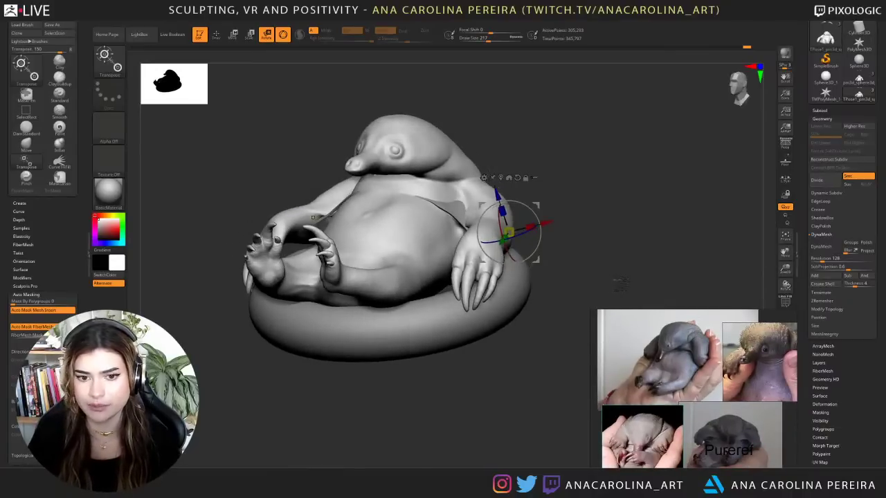
left_click(461, 208, "alt")
mouse_move(518, 200)
left_mouse_down("alt")
mouse_move(522, 209)
mouse_move(615, 218)
left_mouse_up("alt")
key("b")
key("m")
key("v")
key("space")
left_click(531, 188)
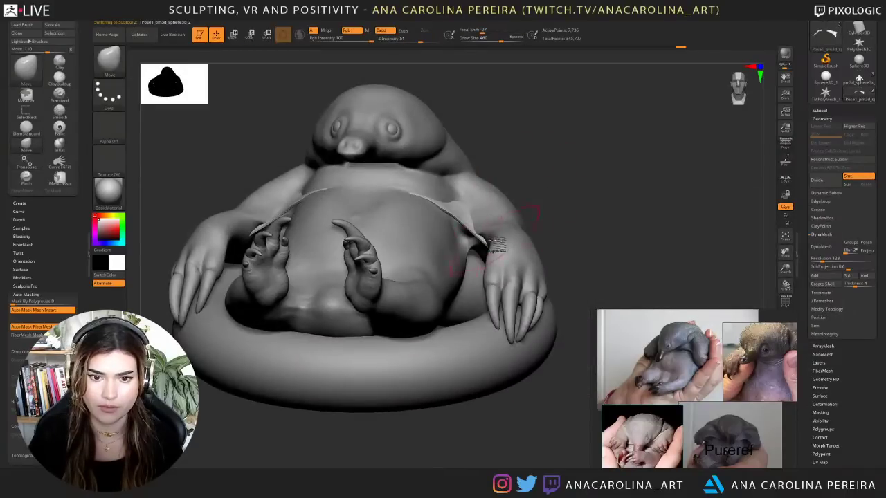
left_click_drag(497, 251, 485, 238)
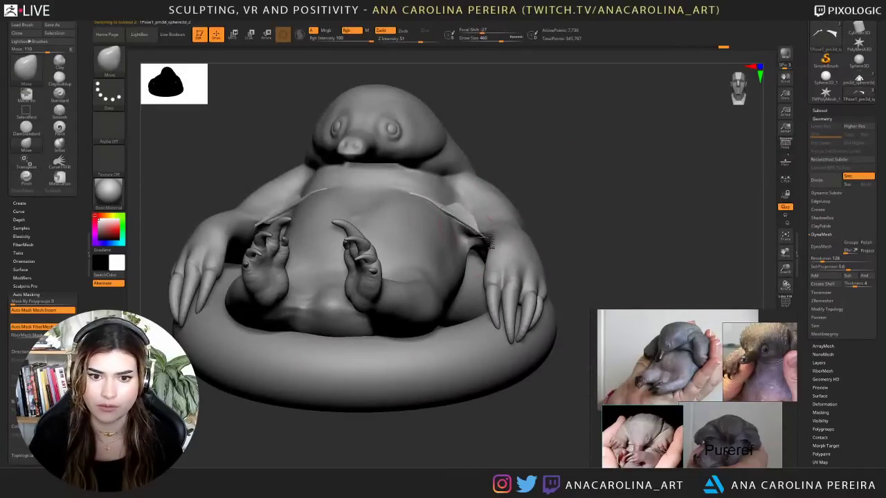
left_click_drag(477, 223, 484, 219)
mouse_move(572, 208)
left_mouse_down()
mouse_move(556, 226)
mouse_move(549, 210)
mouse_move(570, 192)
mouse_move(602, 187)
mouse_move(547, 168)
mouse_move(567, 190)
mouse_move(597, 182)
mouse_move(581, 189)
mouse_move(592, 211)
left_mouse_up()
left_click(482, 186, "alt")
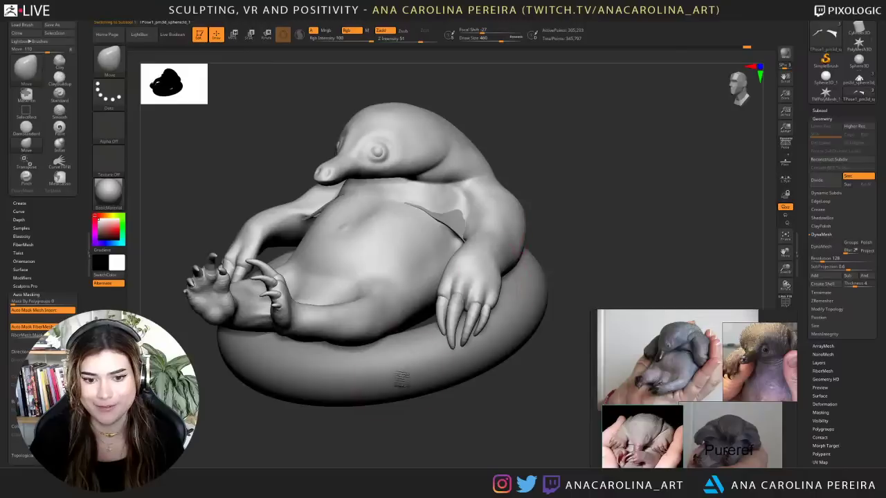
- Make the ring the active subtool and scale it slightly taller beneath the creature
left_click(403, 383, "alt")
left_click_drag(418, 423, 439, 388)
key("r")
left_click_drag(481, 442, 468, 432)
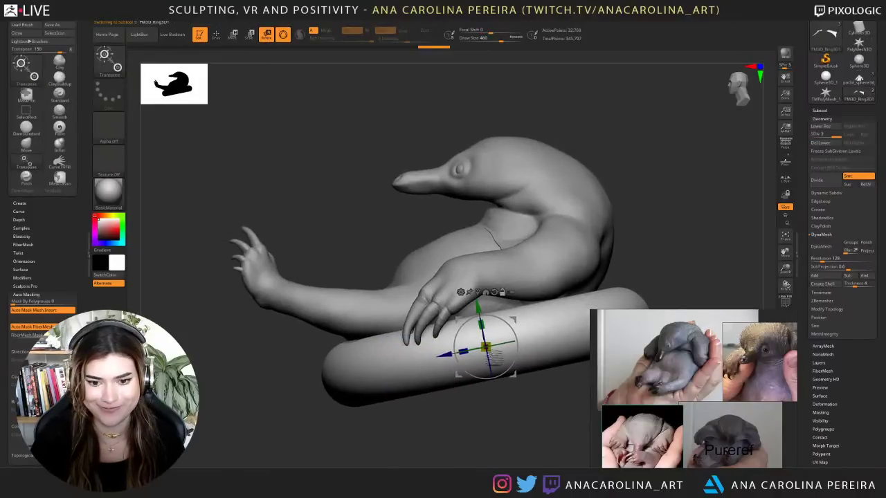
left_click_drag(483, 324, 480, 313)
mouse_move(477, 421)
left_mouse_down()
mouse_move(542, 413)
mouse_move(536, 428)
mouse_move(553, 432)
left_mouse_up()
- Reshape the ring's upper front surface beneath the legs using the Move brush at draw size 676
left_click_drag(554, 433, 443, 398, "alt")
key("b")
key("m")
key("v")
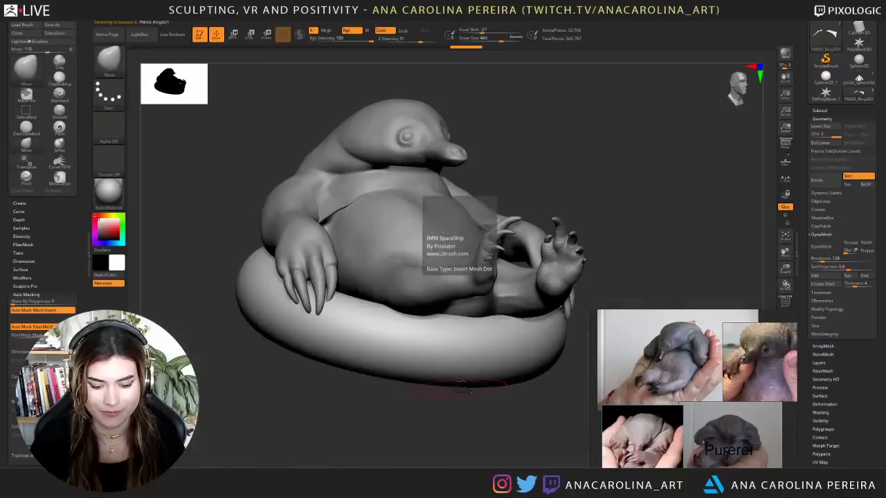
key("space")
left_click_drag(500, 270, 510, 272)
left_click_drag(609, 210, 429, 290)
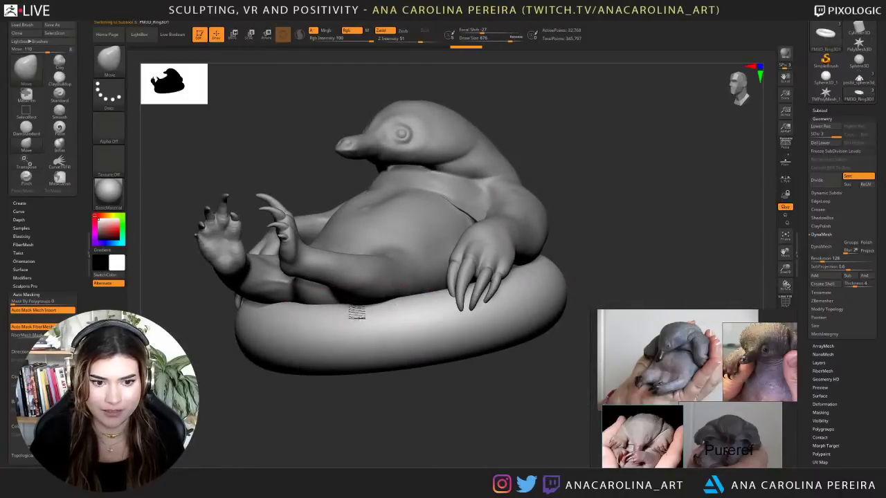
left_click_drag(357, 397, 387, 395)
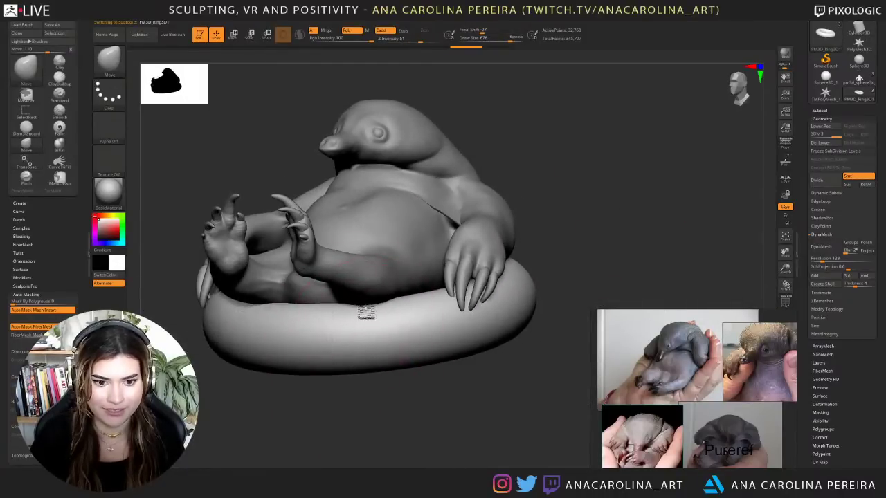
left_click_drag(355, 313, 344, 311)
- Refine the curve of the ring's front rim from both sides with Move strokes
mouse_move(391, 362)
left_mouse_down()
mouse_move(422, 401)
mouse_move(453, 398)
left_mouse_up()
left_click_drag(399, 347, 392, 335)
left_click_drag(396, 389, 465, 390, "alt")
left_click_drag(347, 318, 331, 308)
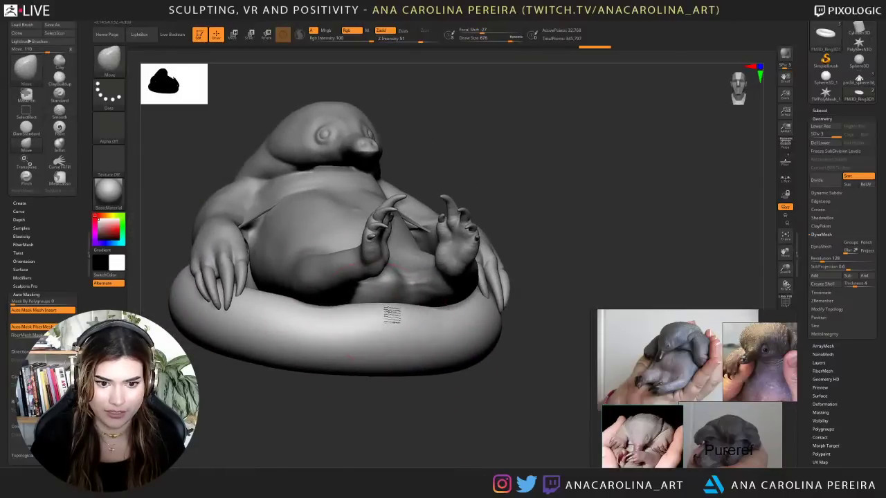
left_click_drag(391, 315, 391, 320)
- Adjust the ring's surface under the claws and along its side with the Move brush
mouse_move(400, 397)
left_mouse_down()
mouse_move(470, 393)
mouse_move(382, 390)
left_mouse_up()
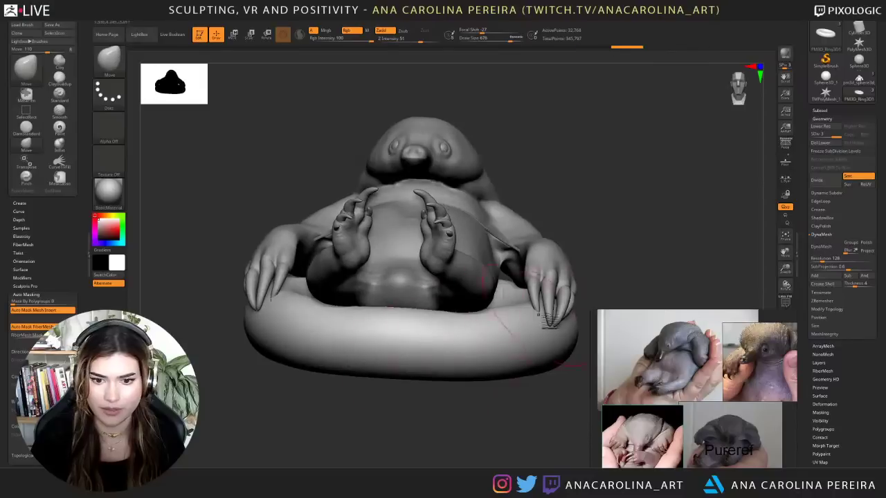
left_click_drag(548, 320, 550, 330)
left_click_drag(562, 380, 531, 386)
left_click_drag(531, 386, 387, 390, "alt")
left_click_drag(475, 290, 517, 287)
- Push the ring's rear section down slightly behind the hips using the Move brush at draw size 846
key("space")
left_click_drag(602, 241, 595, 241)
left_click_drag(588, 379, 493, 380, "alt")
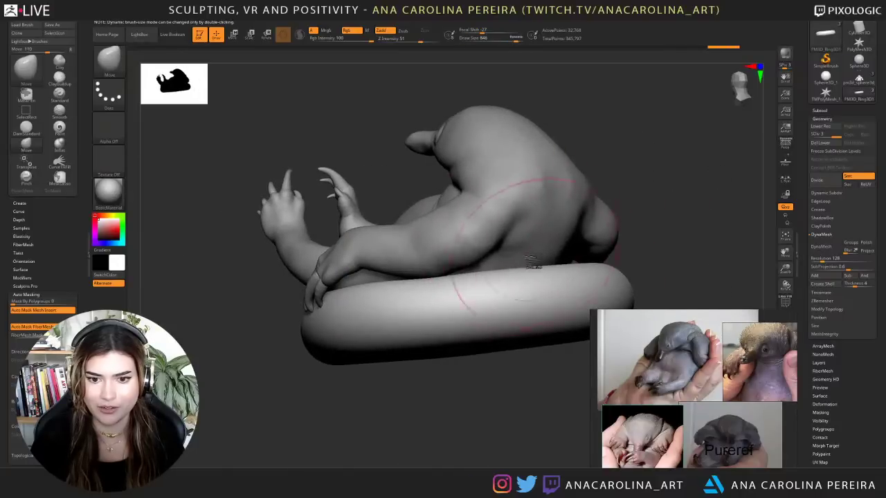
left_click_drag(534, 271, 539, 278)
mouse_move(551, 362)
left_mouse_down()
mouse_move(539, 362)
mouse_move(551, 374)
mouse_move(509, 407)
left_mouse_up()
- Set the Move brush's draw size to 714 and check the ring's shape from the front and side
key("space")
mouse_move(559, 302)
left_mouse_down()
mouse_move(597, 266)
mouse_move(541, 277)
left_mouse_up()
mouse_move(503, 413)
left_mouse_down()
mouse_move(526, 442)
mouse_move(514, 421)
left_mouse_up()
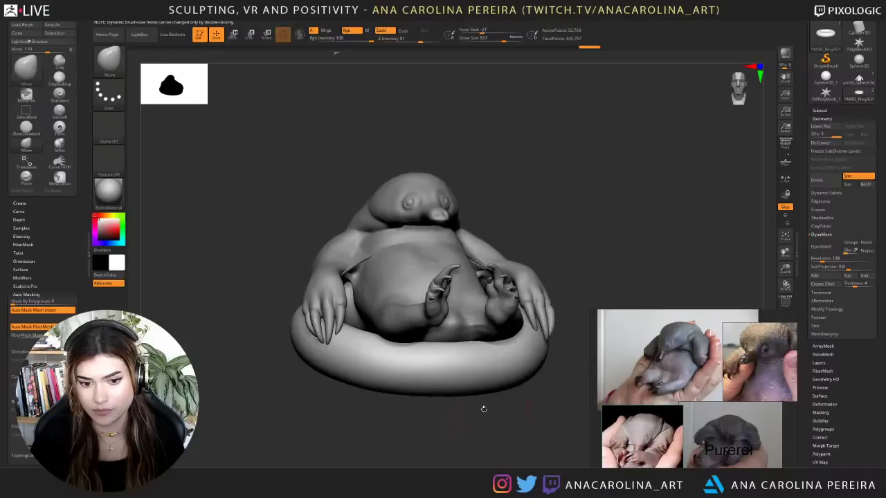
key("space")
left_click(486, 394)
left_click(488, 379)
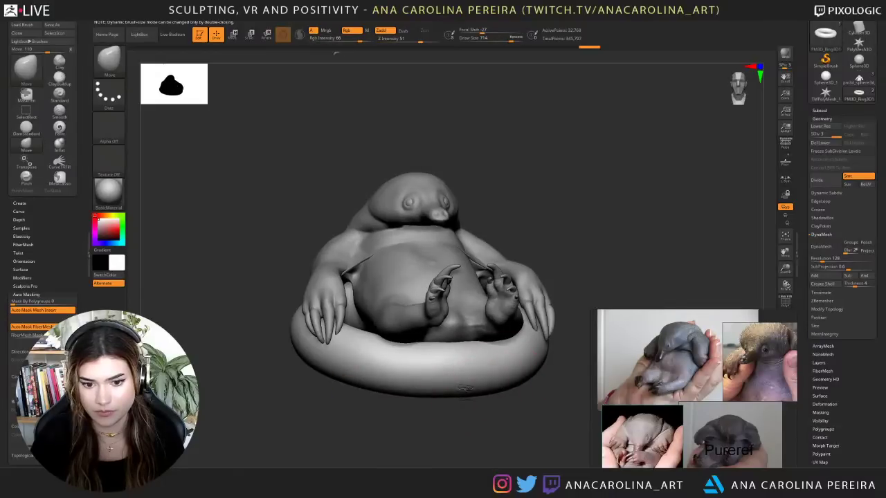
left_click_drag(502, 392, 430, 396)
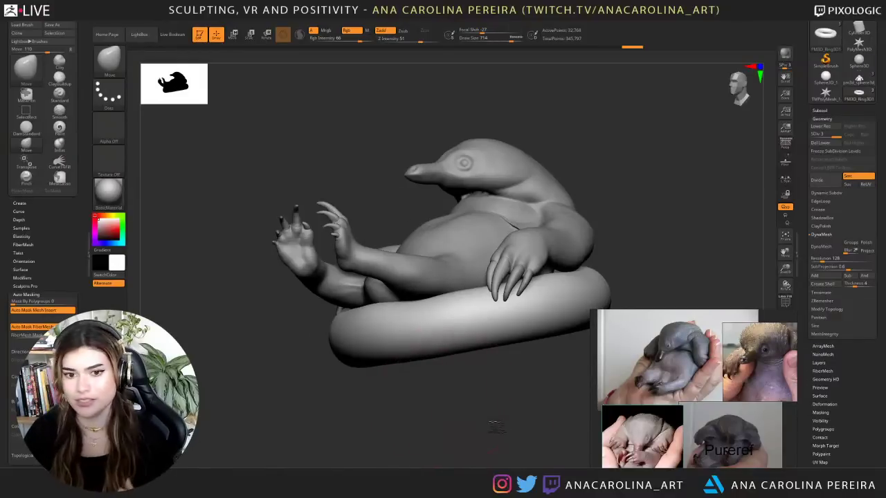
- Set up the ClayBuildup brush at draw size 293 and make the creature's body the active subtool
left_click_drag(494, 428, 537, 418)
left_click_drag(521, 387, 567, 404, "alt")
mouse_move(481, 146)
left_mouse_down()
mouse_move(500, 146)
mouse_move(550, 191)
mouse_move(522, 191)
mouse_move(543, 166)
mouse_move(681, 201)
mouse_move(666, 177)
mouse_move(663, 183)
mouse_move(696, 192)
mouse_move(628, 177)
mouse_move(668, 161)
left_mouse_up()
key("b")
key("c")
key("b")
key("s")
left_click_drag(486, 175, 462, 181)
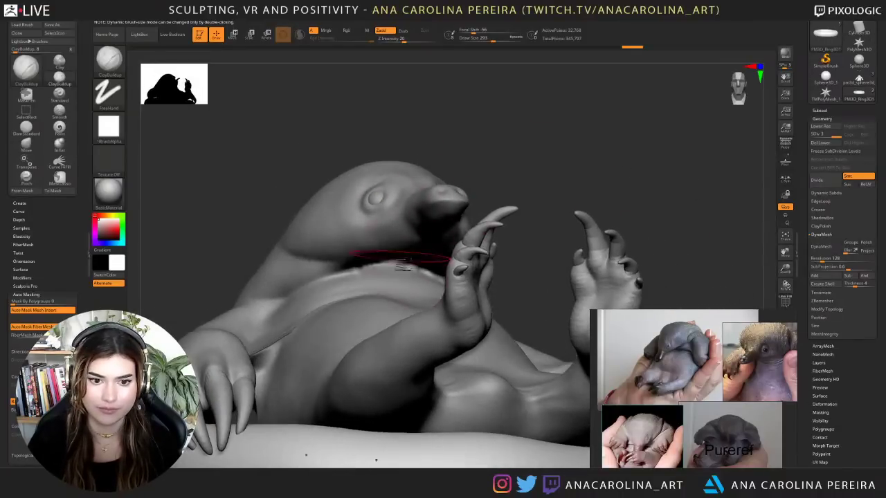
left_click(407, 271, "alt")
mouse_move(407, 271)
left_mouse_down("shift")
mouse_move(431, 280)
mouse_move(407, 271)
left_mouse_up("shift")
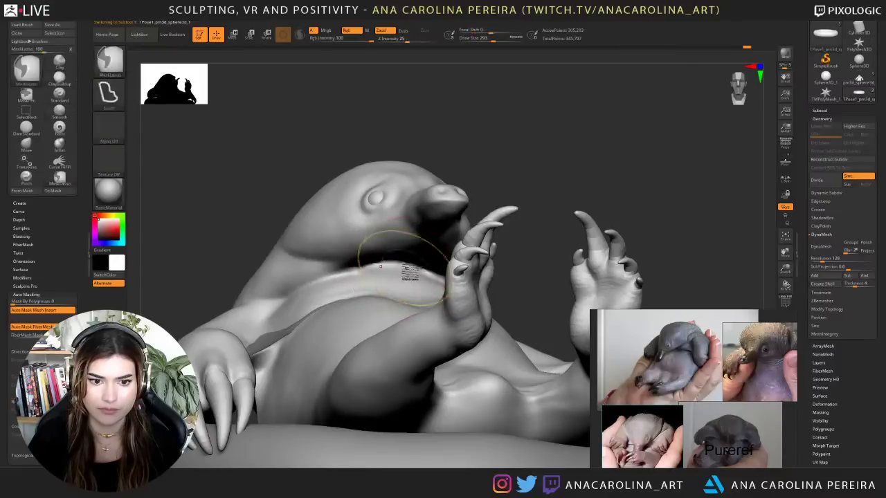
- Build up the chest fold beneath the chin with ClayBuildup and smooth it from both sides
key("b")
key("c")
key("b")
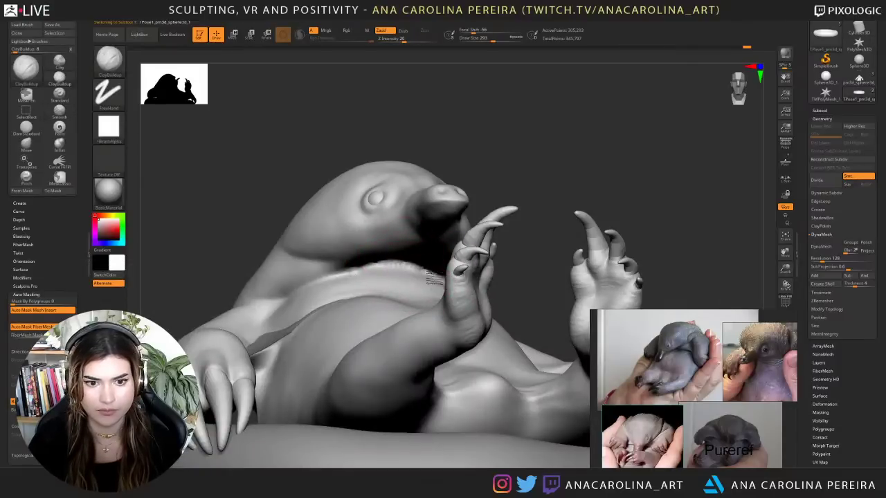
right_click_drag(476, 246, 466, 221)
mouse_move(415, 268)
left_mouse_down("shift")
mouse_move(393, 271)
mouse_move(417, 276)
left_mouse_up("shift")
right_click_drag(479, 283, 377, 271)
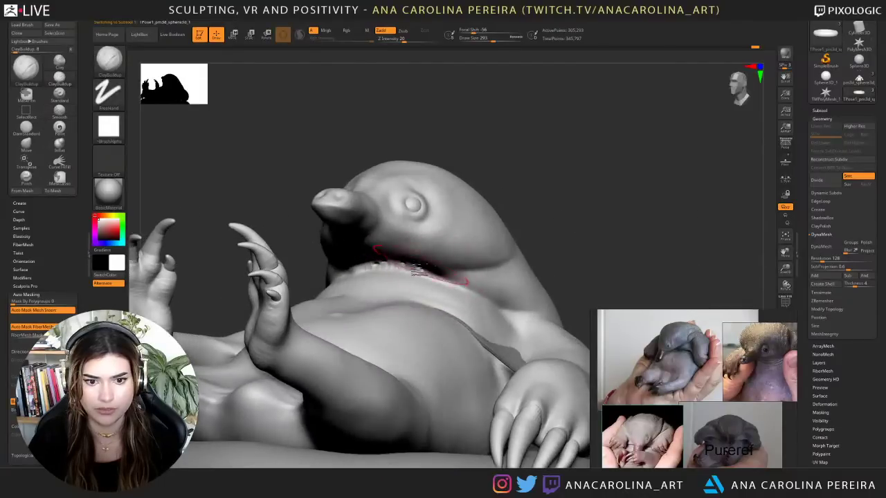
left_click_drag(409, 273, 430, 276, "shift")
- Mask the head and neck with a lasso in side view, and invert the mask to protect the body
mouse_move(494, 269)
right_mouse_down()
mouse_move(563, 244)
mouse_move(526, 191)
mouse_move(496, 202)
mouse_move(524, 208)
mouse_move(493, 193)
right_mouse_up()
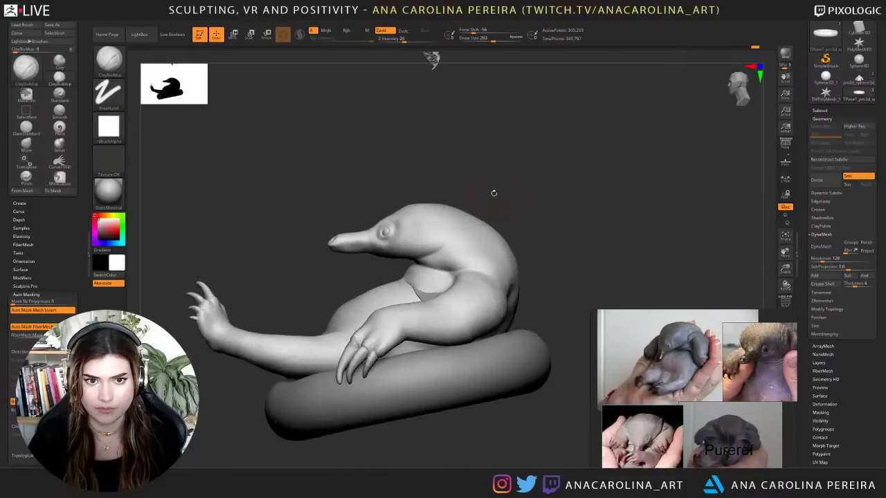
mouse_move(327, 179)
left_mouse_down("ctrl")
mouse_move(311, 234)
mouse_move(356, 261)
mouse_move(402, 262)
left_mouse_up("ctrl")
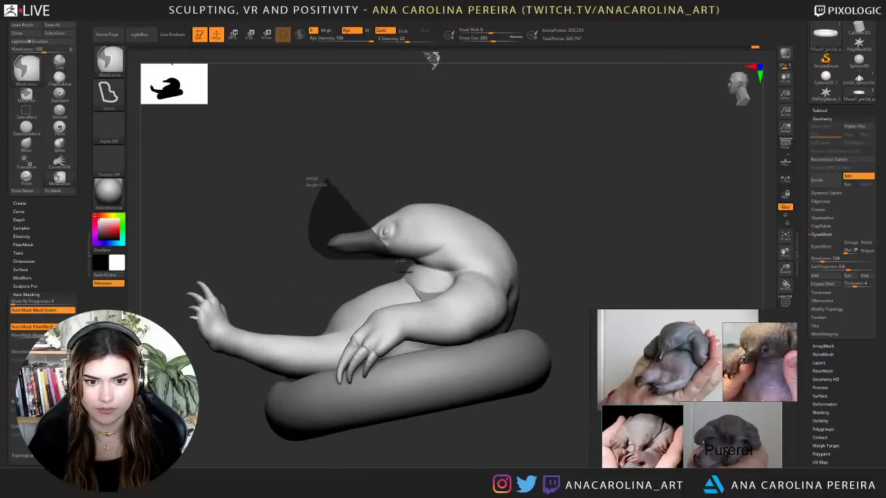
mouse_move(450, 277)
left_mouse_down("ctrl")
mouse_move(534, 256)
mouse_move(477, 166)
left_mouse_up("ctrl")
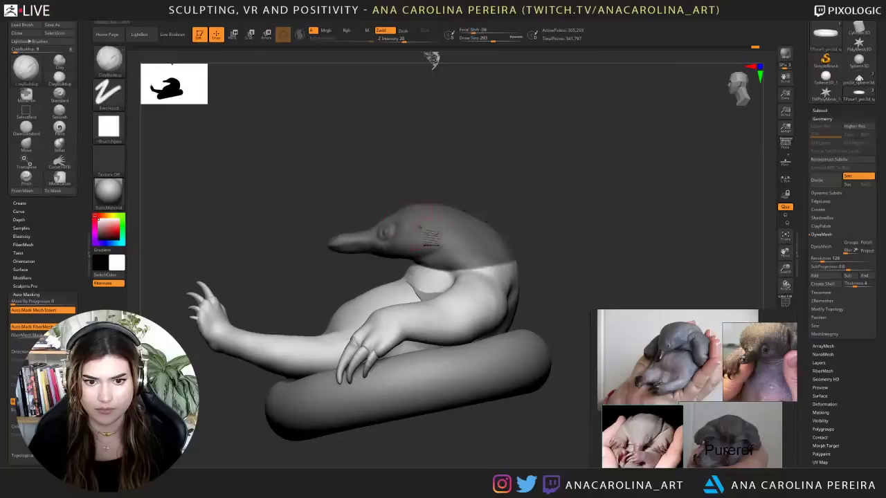
key("ctrl+z")
right_click_drag(494, 239, 522, 200)
key("ctrl+shift+z")
left_click_drag(617, 166, 600, 171)
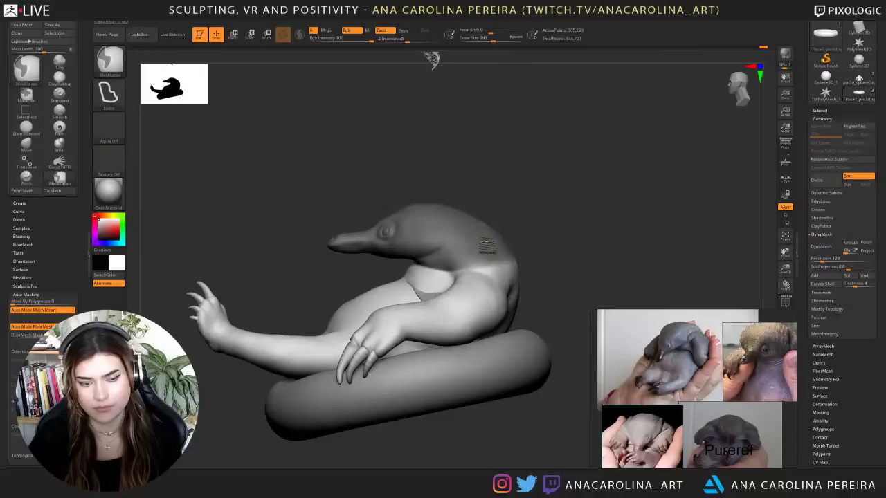
left_click(512, 211, "ctrl")
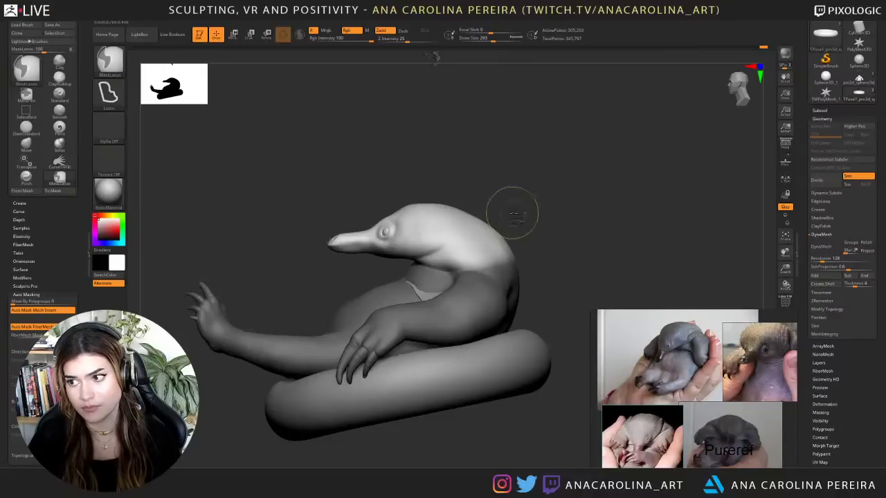
- Rotate the unmasked head slightly about the neck with the transform gizmo
key("r")
left_click(443, 245, "alt")
mouse_move(471, 257)
left_mouse_down()
mouse_move(474, 251)
mouse_move(468, 277)
mouse_move(473, 257)
left_mouse_up()
mouse_move(515, 207)
left_mouse_down()
mouse_move(574, 186)
mouse_move(560, 189)
mouse_move(563, 226)
mouse_move(578, 221)
mouse_move(534, 219)
mouse_move(578, 147)
left_mouse_up()
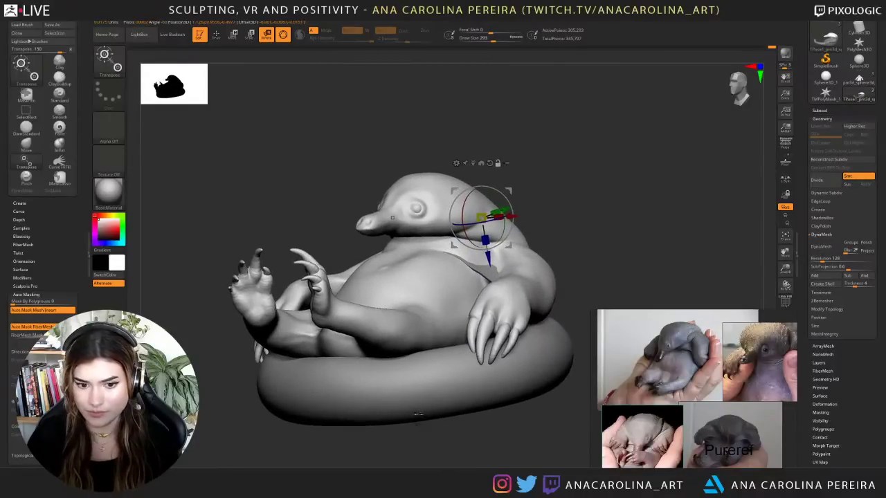
- Make the ring the active subtool and fill it with pale yellow, R 251, G 215, B 130
left_click(418, 415, "alt")
left_click_drag(319, 175, 336, 162, "alt")
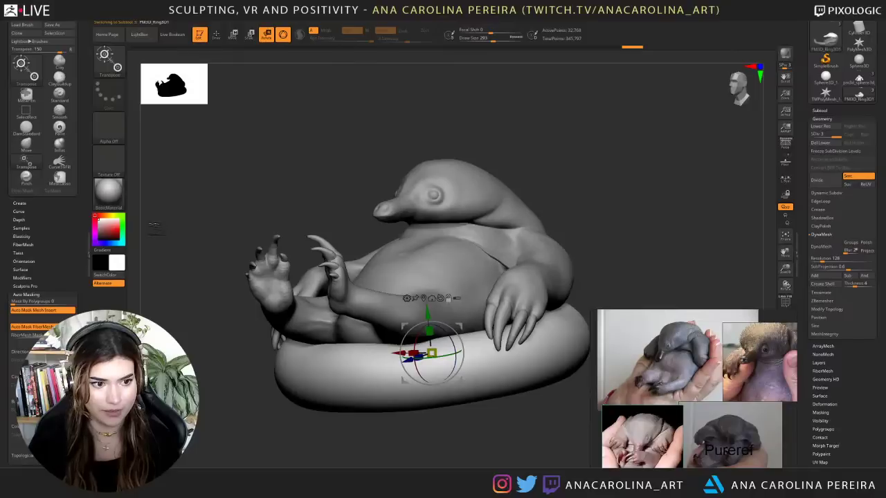
mouse_move(106, 228)
left_mouse_down()
mouse_move(117, 224)
mouse_move(95, 219)
mouse_move(118, 224)
left_mouse_up()
left_click(110, 215)
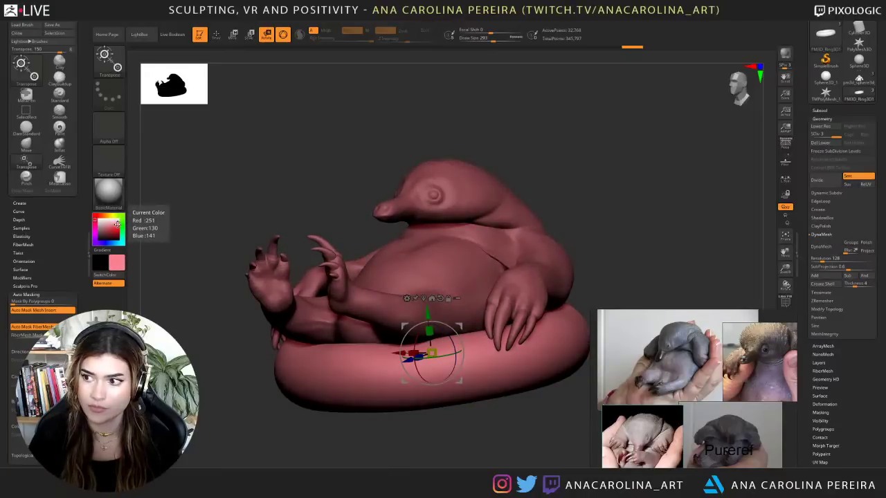
left_click(107, 215)
left_click(113, 217)
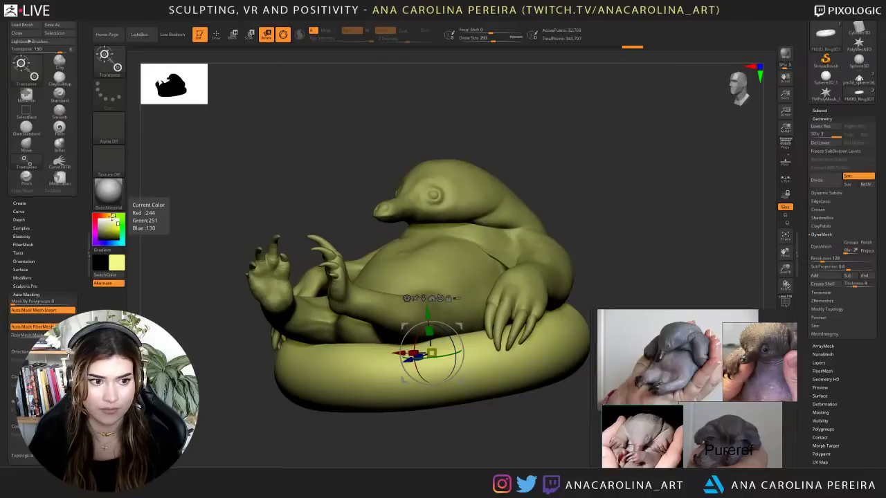
left_click(109, 215)
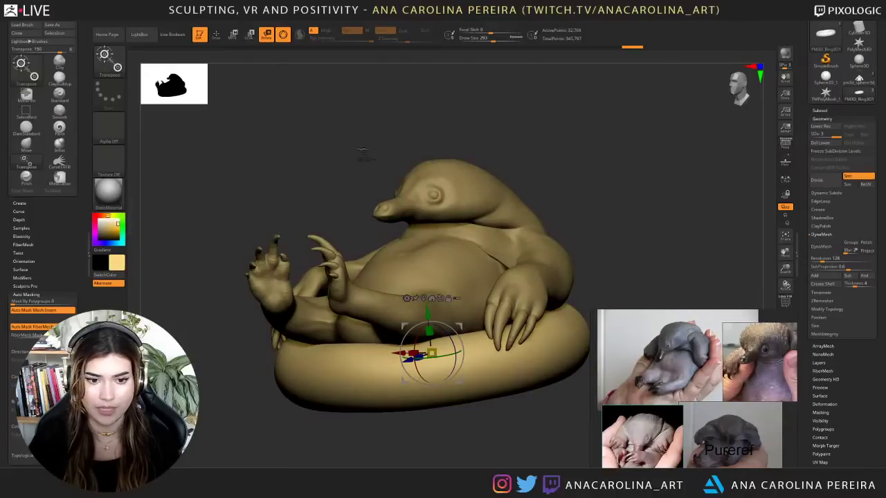
left_click(134, 15)
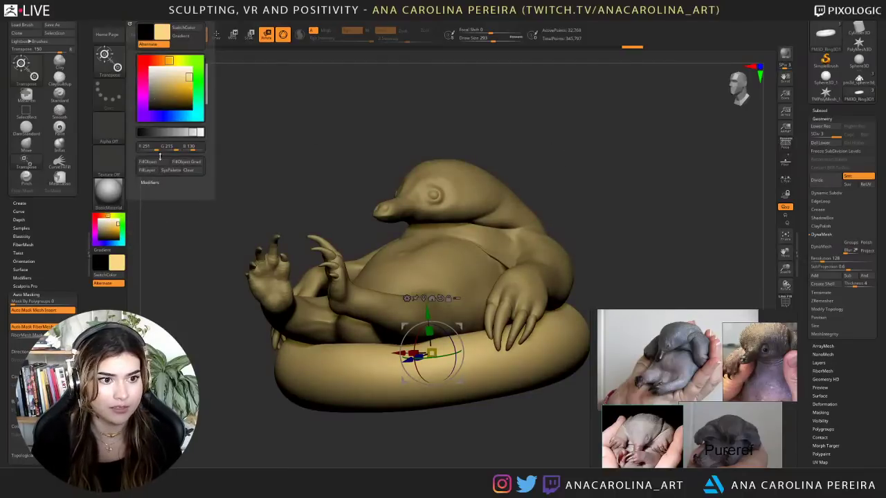
- Make the creature's body the active subtool and set the current colour to white
left_click_drag(322, 207, 412, 256)
left_click(373, 256, "alt")
left_click(99, 220)
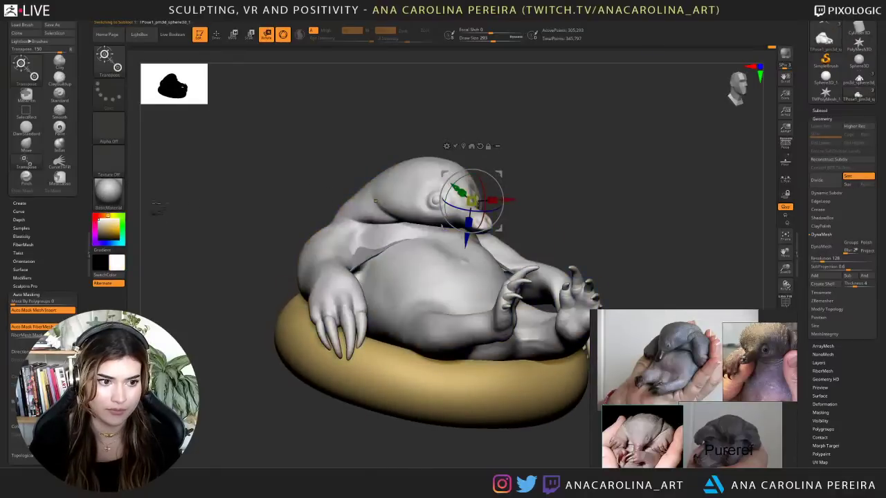
- Examine the creature's pose on the ring from the front and both sides
left_click_drag(273, 211, 214, 211)
left_click_drag(311, 207, 265, 205)
mouse_move(585, 207)
left_mouse_down()
mouse_move(607, 210)
mouse_move(600, 212)
left_mouse_up()
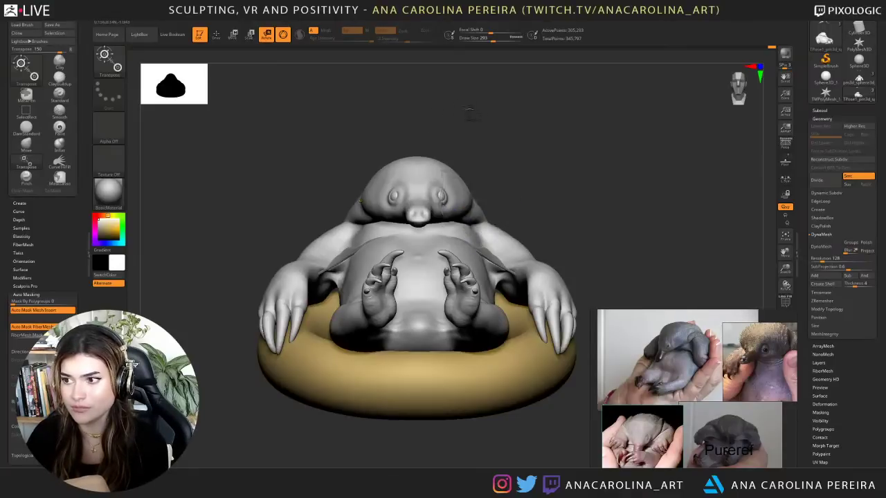
left_click_drag(468, 115, 491, 127)
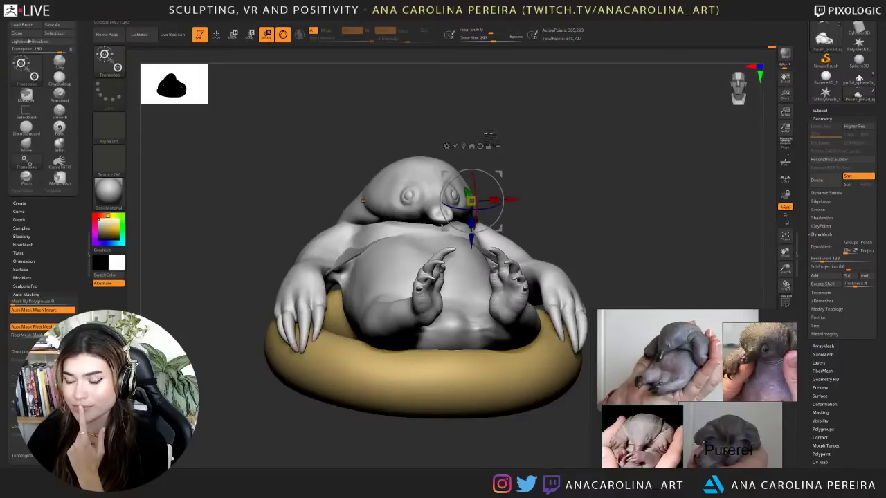
left_click_drag(500, 145, 496, 137)
left_click_drag(555, 162, 587, 187)
left_click(430, 260, "alt")
mouse_move(538, 220)
left_mouse_down()
mouse_move(457, 196)
mouse_move(523, 193)
mouse_move(487, 192)
mouse_move(511, 191)
mouse_move(510, 200)
left_mouse_up()
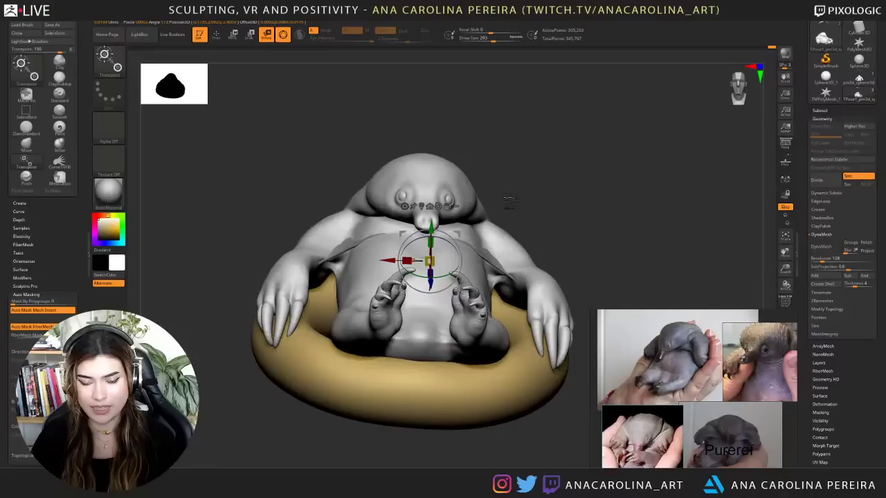
- Mask only the eyes, separate them from the body with Split Unmasked Points, and clear the mask
left_click(451, 197, "ctrl")
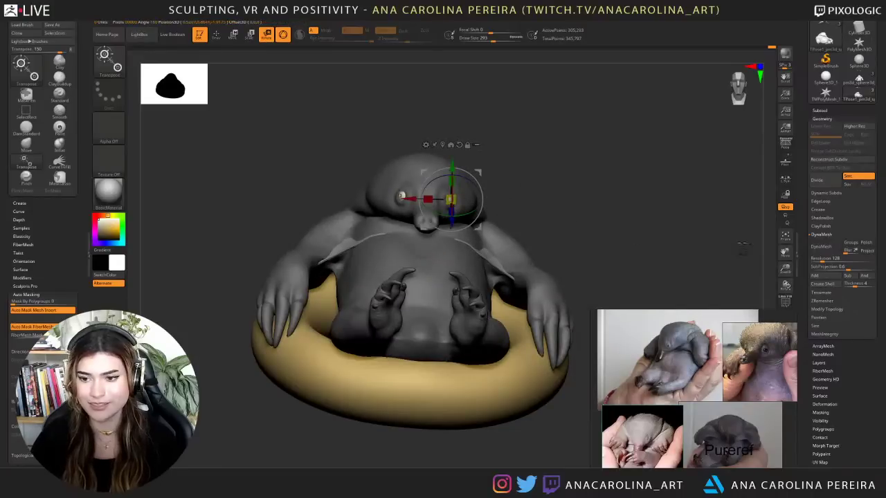
left_click(757, 211, "ctrl")
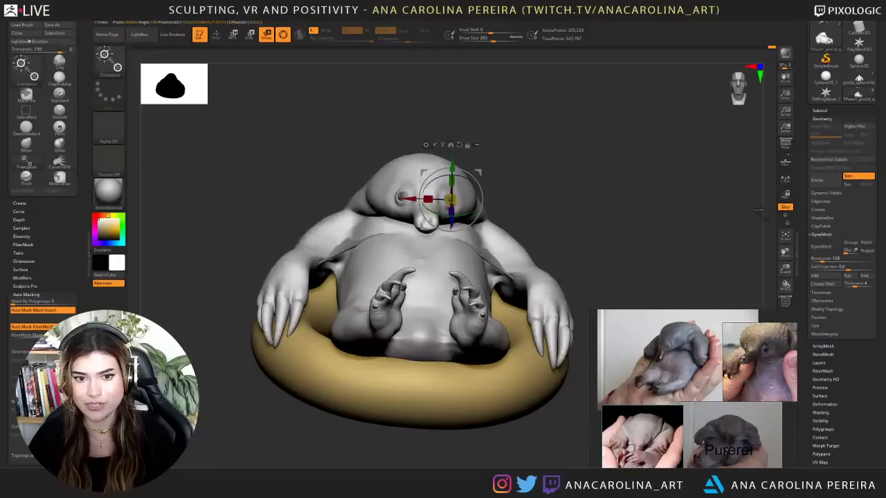
left_click(821, 110)
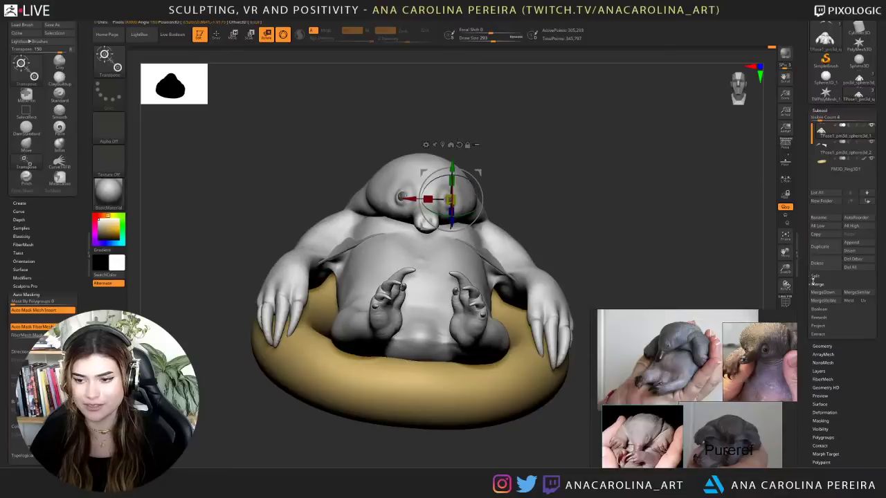
left_click(822, 276)
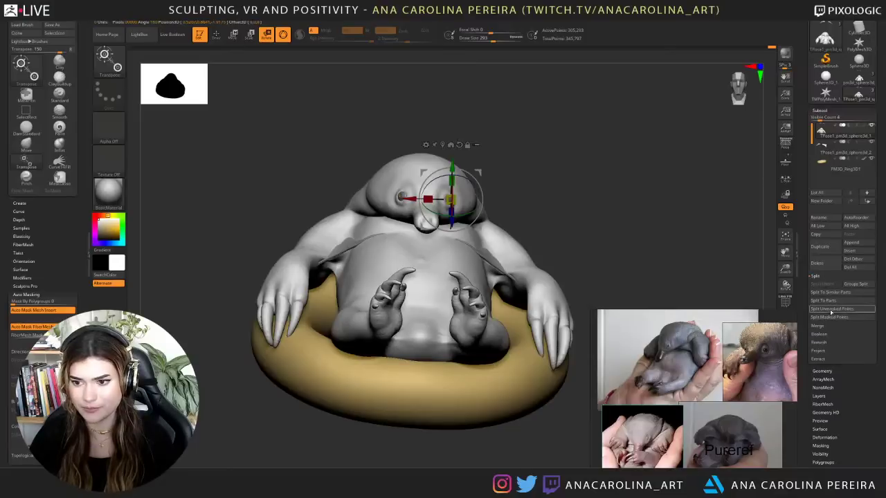
left_click(834, 311)
left_click_drag(698, 162, 565, 206, "ctrl")
- Choose the Paint brush and set the current colour to black for the eyes
key("b")
key("p")
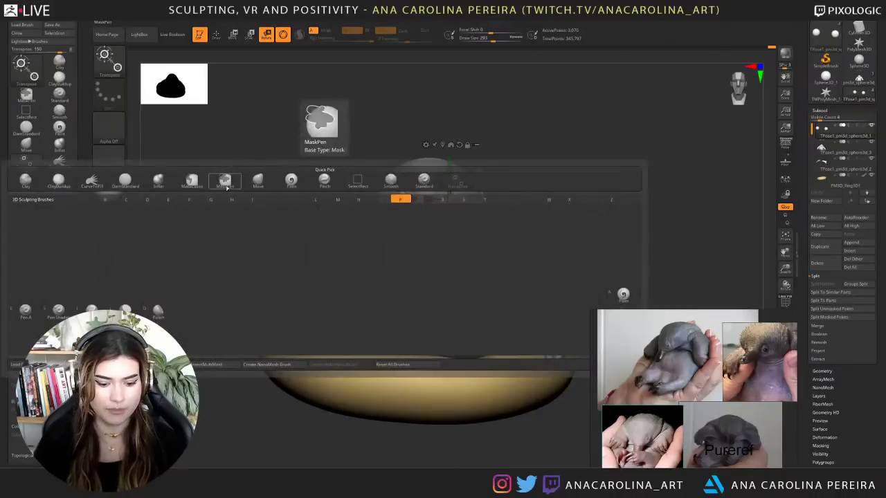
key("a")
left_click_drag(230, 181, 235, 186)
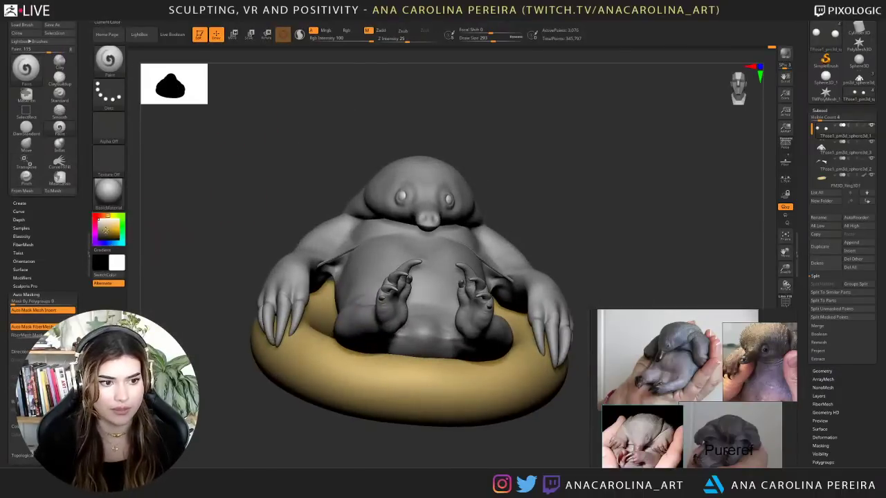
left_click_drag(106, 231, 96, 235)
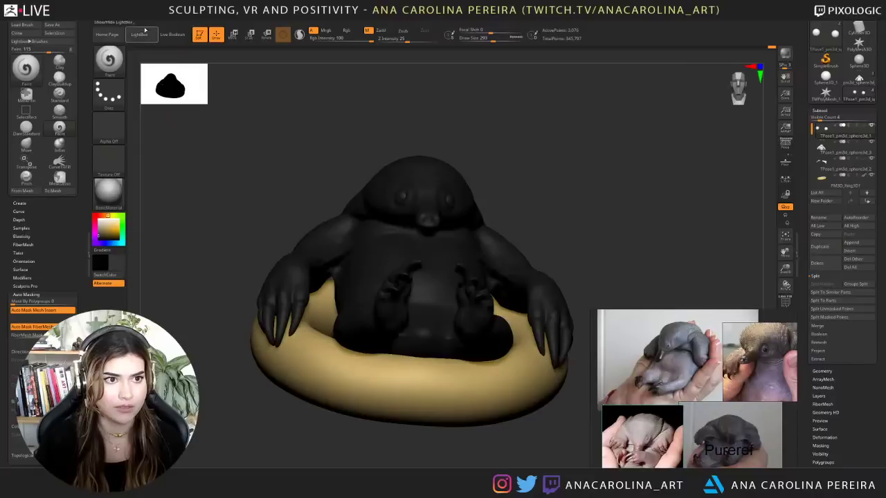
- Fill the eyes with black and the ToyPlastic material in Mrgb mode
key("space")
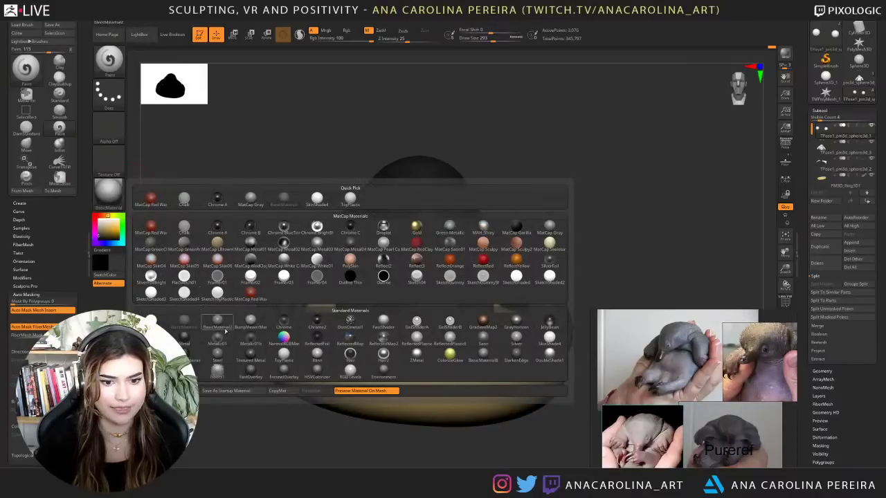
left_click(350, 201)
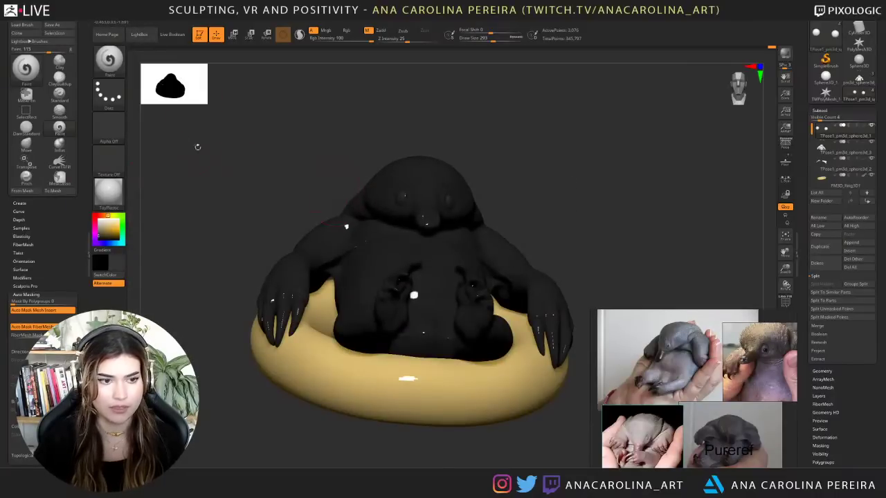
key("space")
left_click(234, 170)
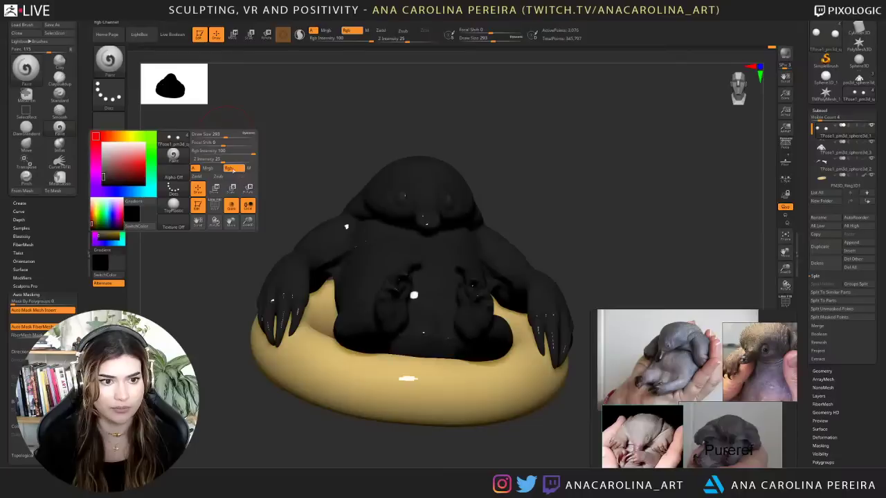
left_click(209, 168)
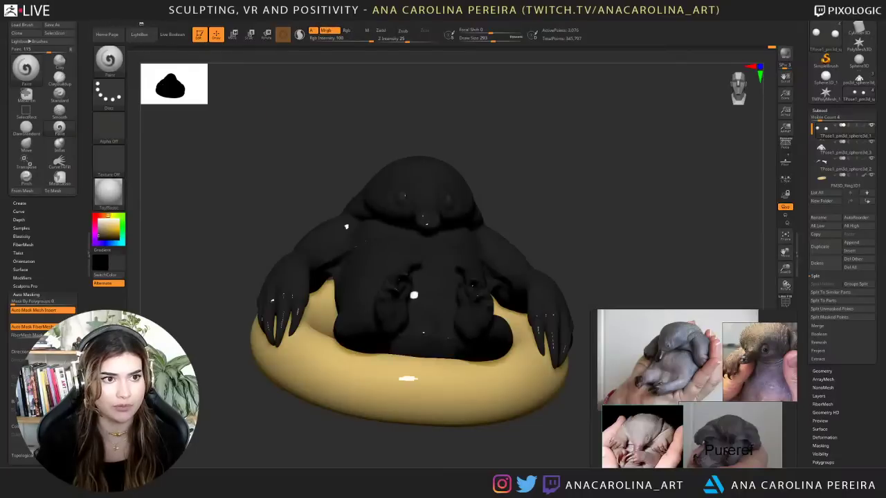
left_click(141, 23)
left_click(163, 165)
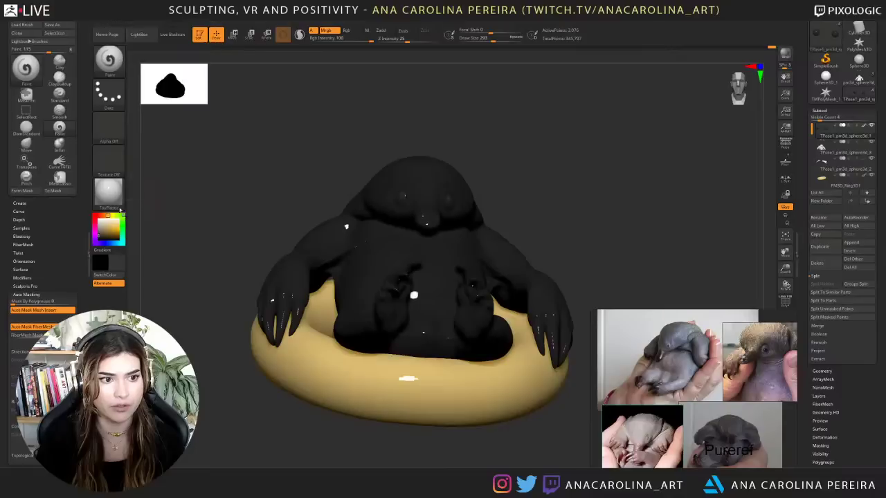
- Switch the current material to a matte standard material and the current colour to white
left_click(110, 197)
left_click(152, 318)
left_click(99, 219)
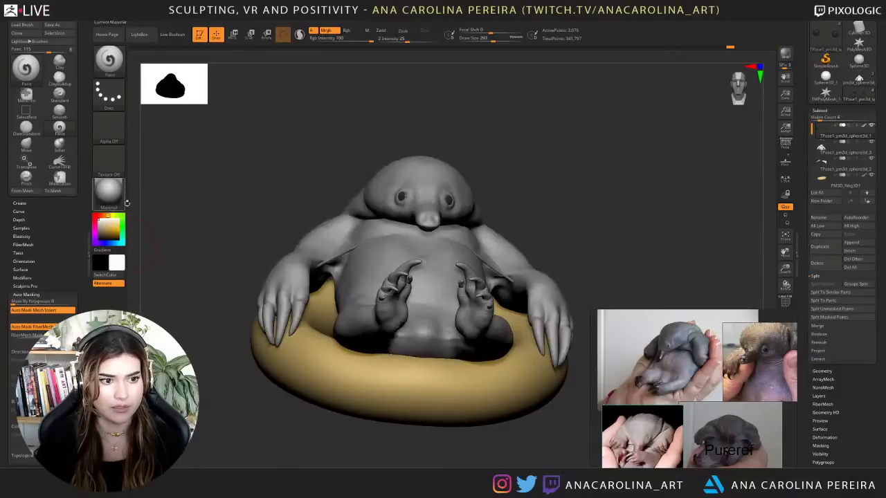
- Select the creature's body subtool and merge it down with the subtool directly below it
left_click_drag(318, 164, 215, 181)
mouse_move(325, 188)
left_mouse_down()
mouse_move(593, 159)
mouse_move(617, 146)
mouse_move(603, 150)
mouse_move(592, 180)
left_mouse_up()
right_click(588, 178)
left_click(592, 177)
left_click(585, 233, "alt")
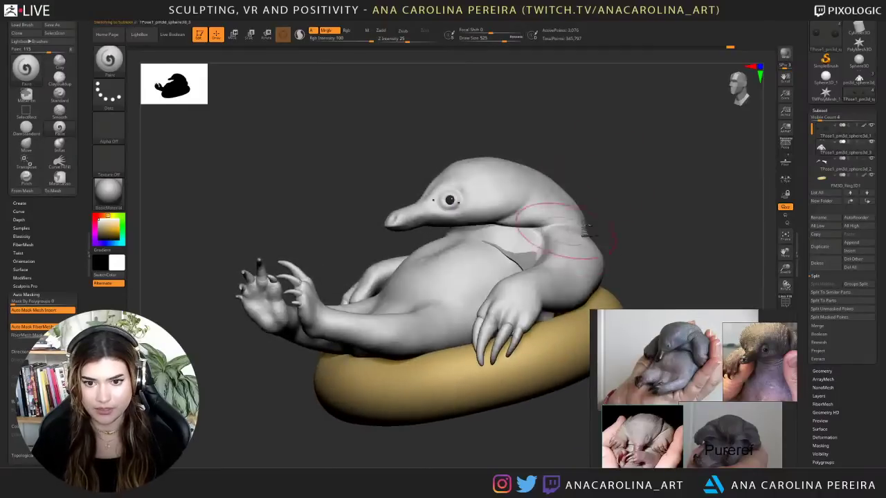
mouse_move(601, 227)
left_mouse_down()
mouse_move(623, 224)
mouse_move(602, 219)
left_mouse_up()
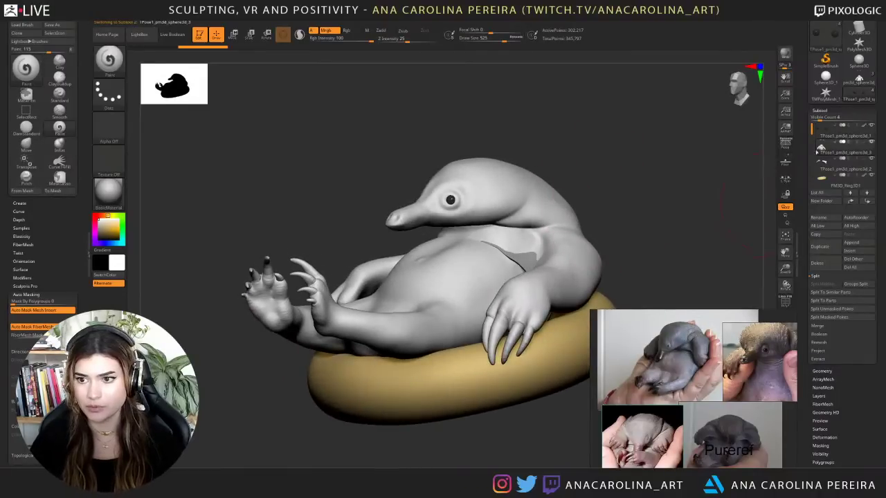
left_click(822, 325)
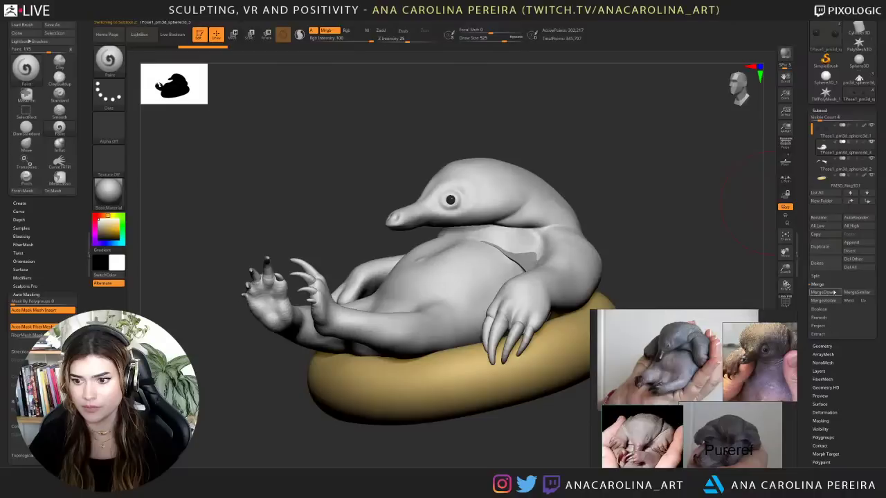
left_click(826, 293)
left_click(763, 307)
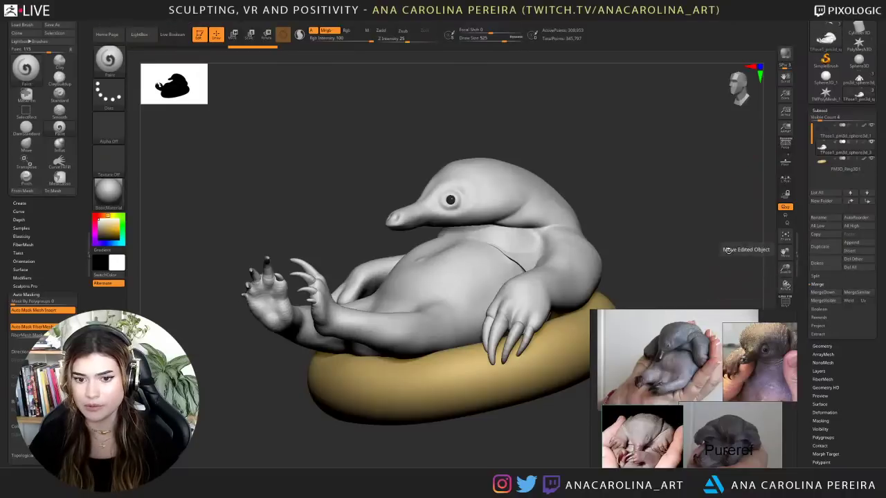
- Isolate and mask the creature's claws, show the whole body again, and separate the claws with Split Unmasked Points
left_click_drag(639, 228, 671, 222)
left_click_drag(640, 196, 661, 190)
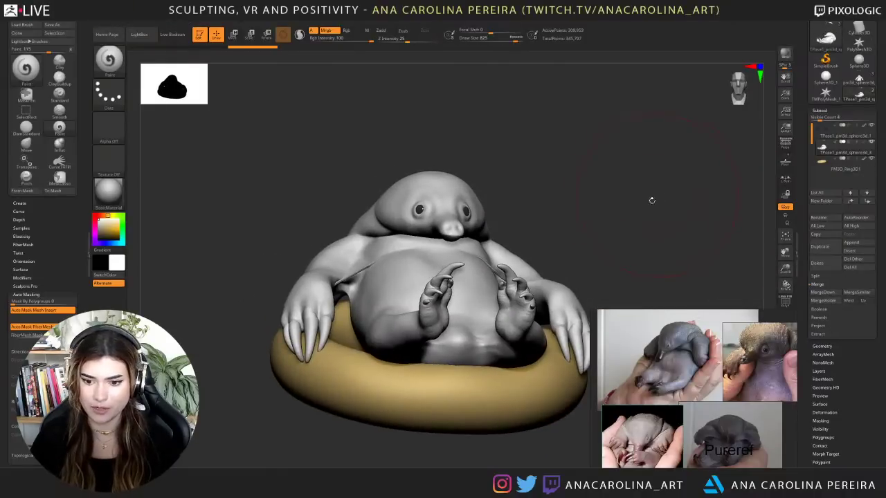
scroll(681, 370, "up", 5)
middle_click_drag(666, 361, 693, 386)
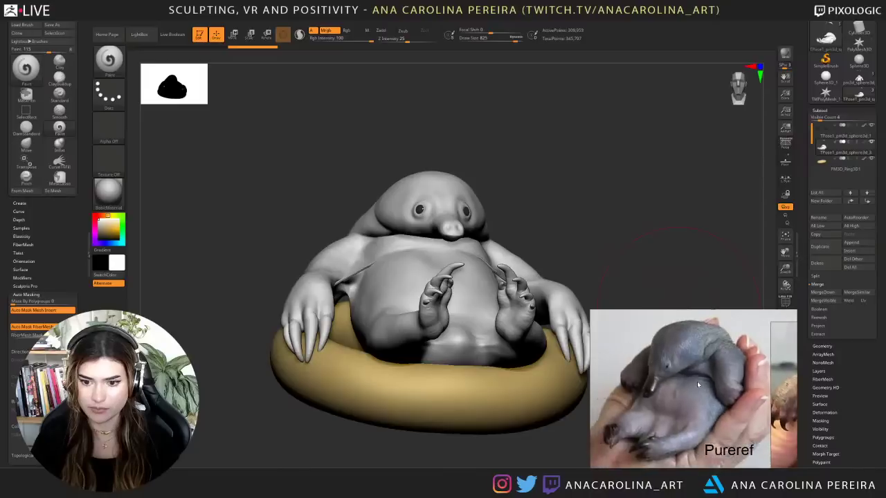
scroll(696, 381, "up", 1)
mouse_move(538, 153)
left_mouse_down()
mouse_move(547, 166)
mouse_move(606, 163)
mouse_move(610, 182)
left_mouse_up()
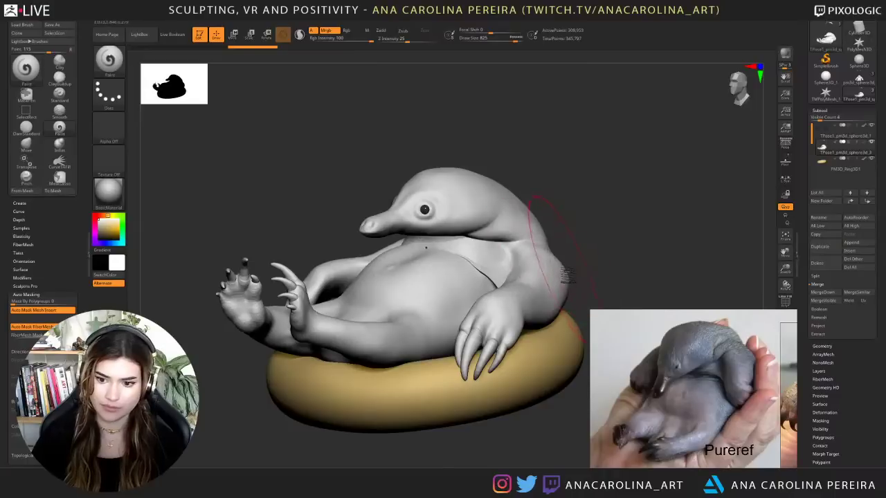
left_click(492, 357, "ctrl+shift")
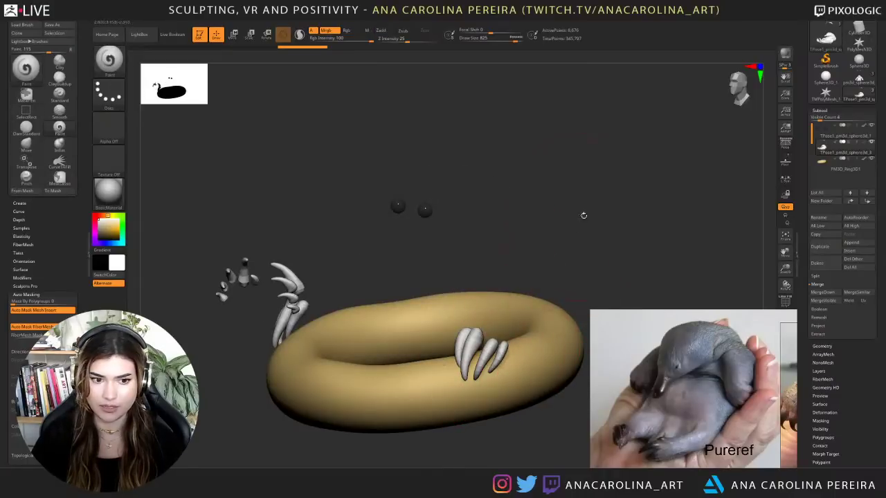
left_click_drag(584, 215, 449, 236)
mouse_move(244, 188)
left_mouse_down("ctrl")
mouse_move(235, 222)
mouse_move(401, 452)
mouse_move(540, 308)
mouse_move(501, 276)
left_mouse_up("ctrl")
left_click(449, 255, "ctrl")
left_click(500, 259, "ctrl")
left_click(522, 243, "ctrl+shift")
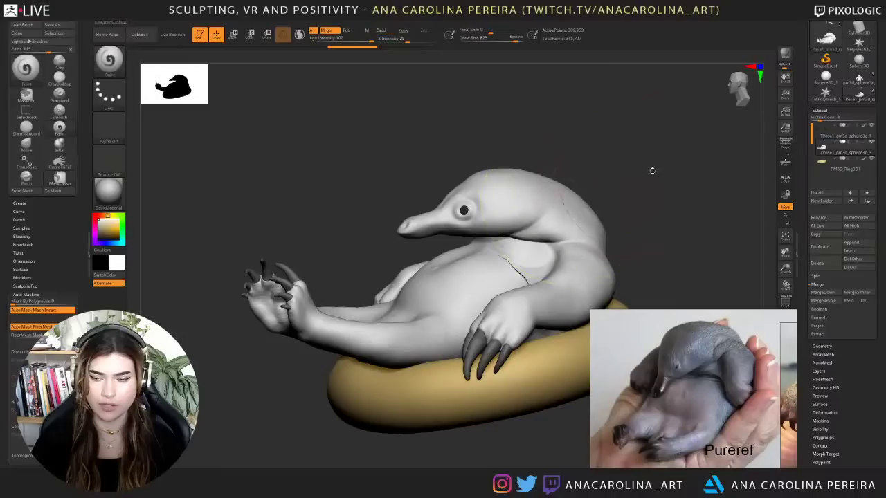
left_click(827, 277)
left_click(834, 310)
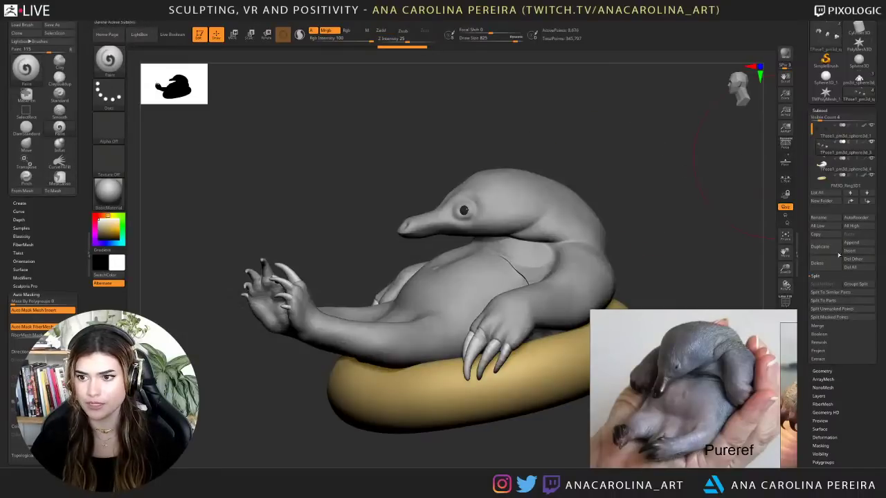
- Try the ToyPlastic material on the claws and set the current colour to a dark grey
left_click_drag(710, 185, 745, 197)
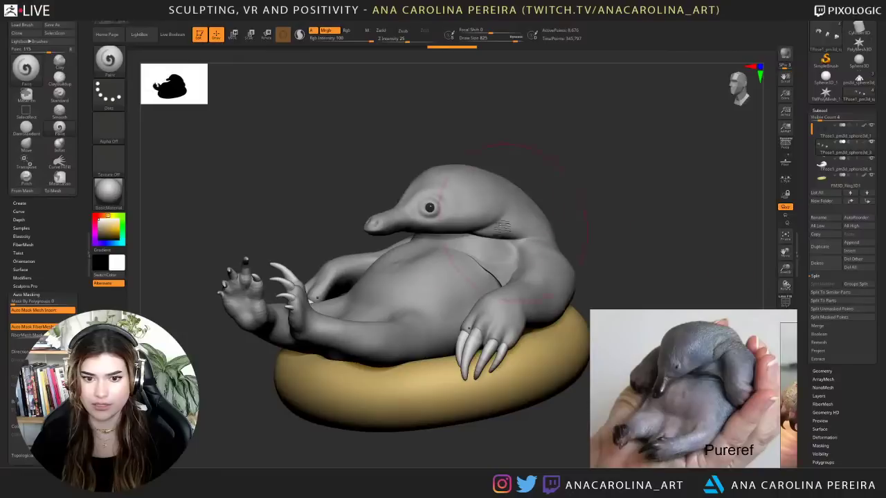
right_click(238, 215)
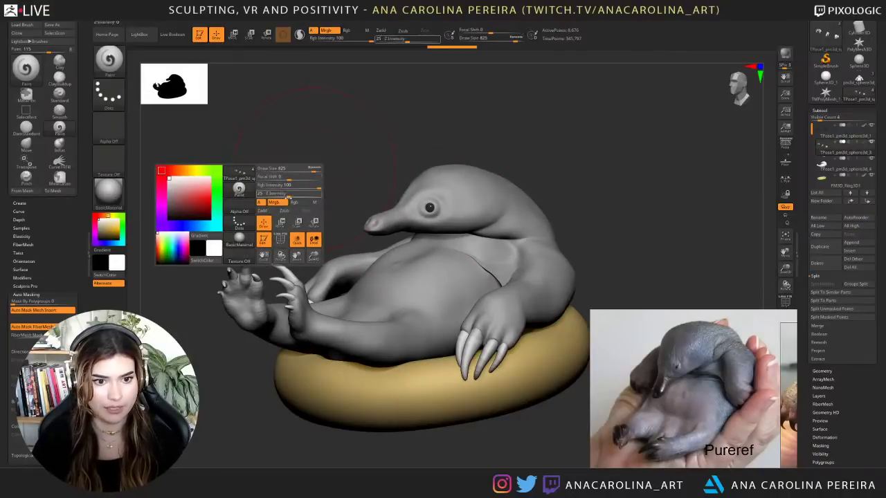
left_click(109, 192)
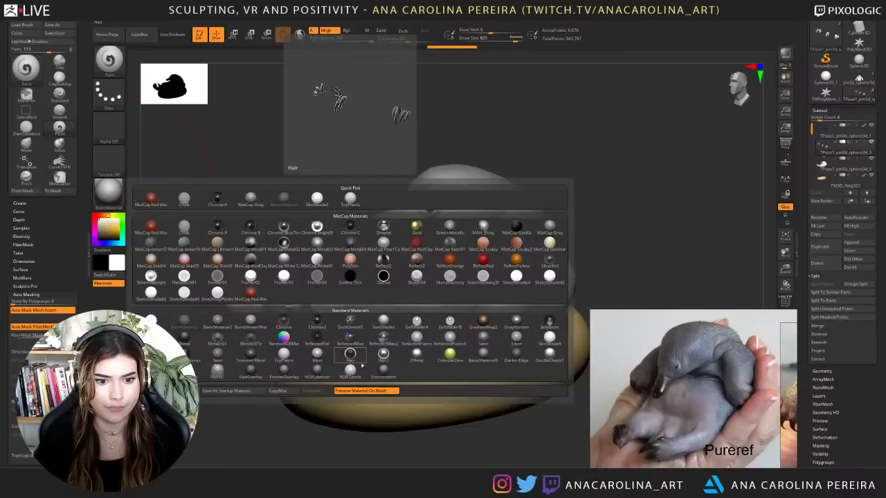
left_click(350, 198)
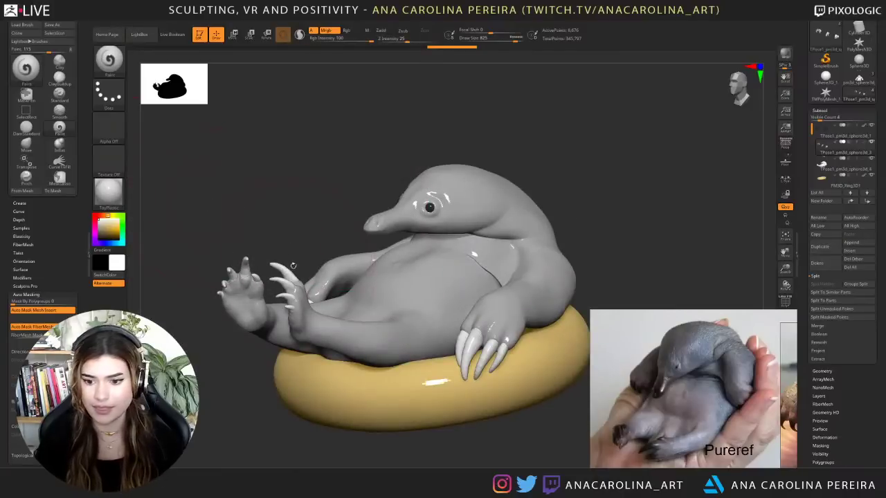
left_click_drag(102, 229, 97, 236)
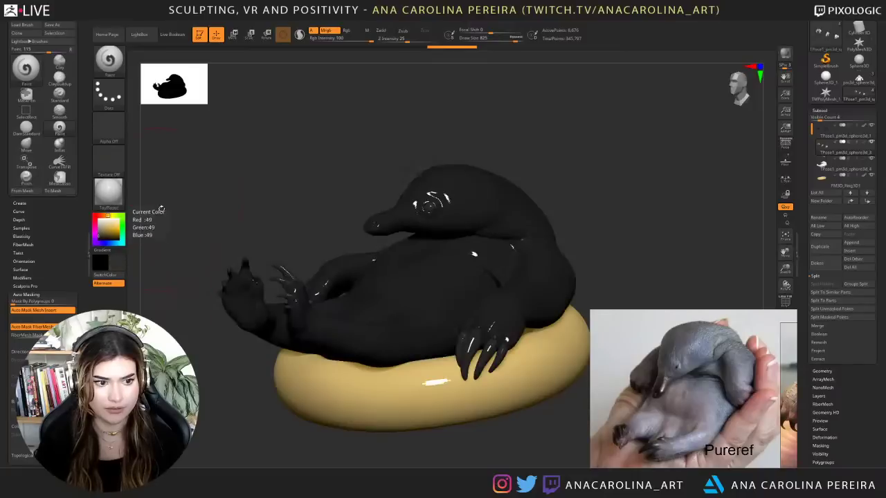
left_click(101, 232)
- Switch the material to BasicMaterial2 and fill the claws with it and the dark grey colour in Mrgb mode
left_click(109, 193)
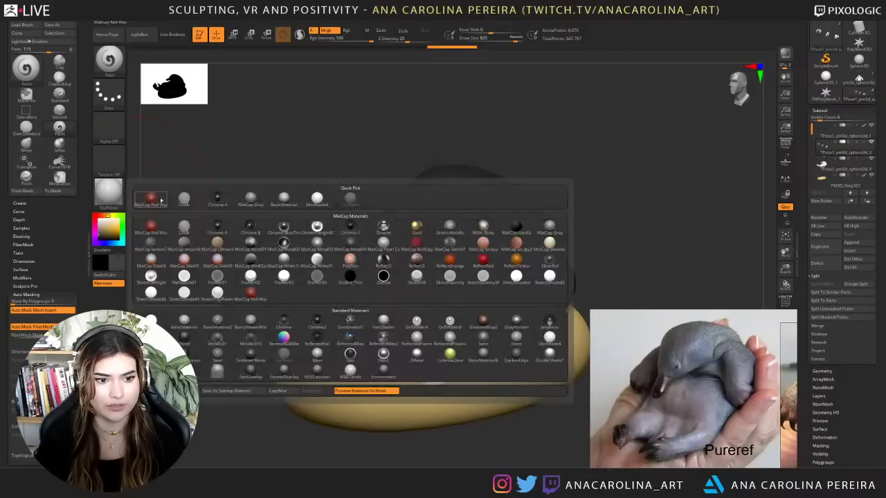
left_click(227, 319)
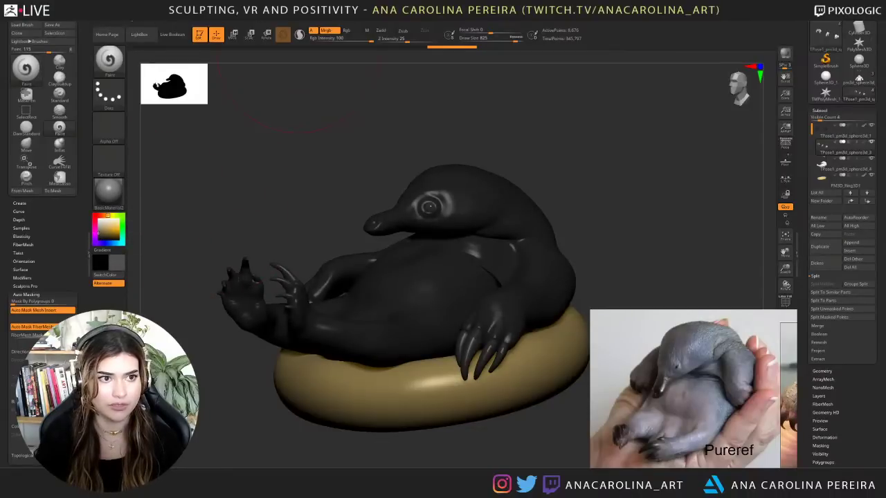
mouse_move(146, 18)
left_click(158, 165)
- Switch the current material back to BasicMaterial and the current colour to white
left_click(109, 193)
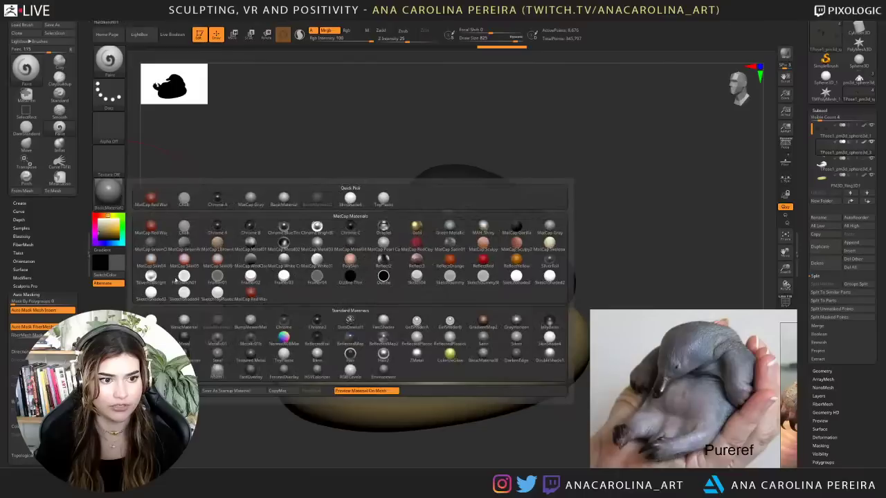
left_click(178, 316)
left_click(98, 236)
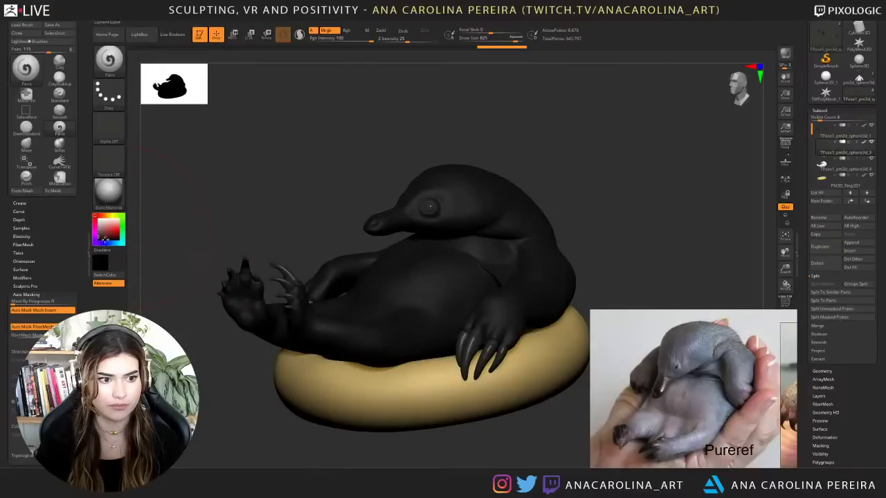
left_click(115, 267)
left_click(58, 211)
- Select the body subtool and set the current colour to a pinkish grey, RGB 174, 157, 157
left_click_drag(212, 154, 583, 179)
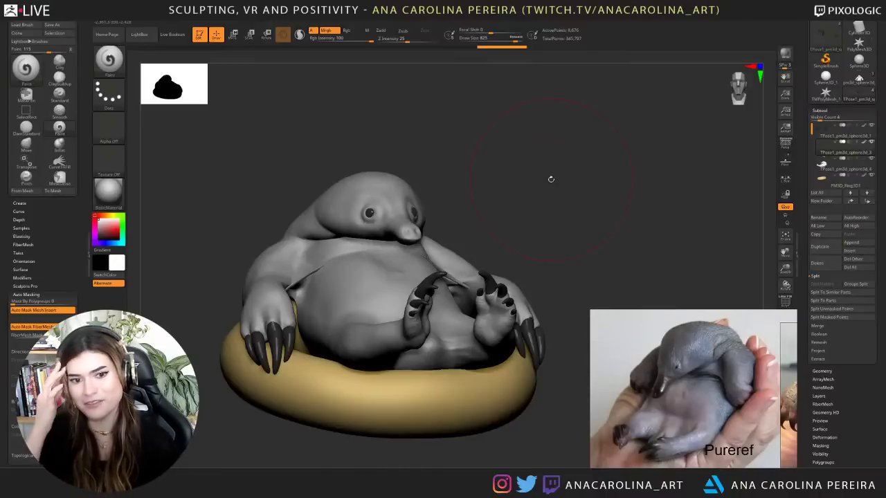
left_click_drag(492, 182, 510, 209)
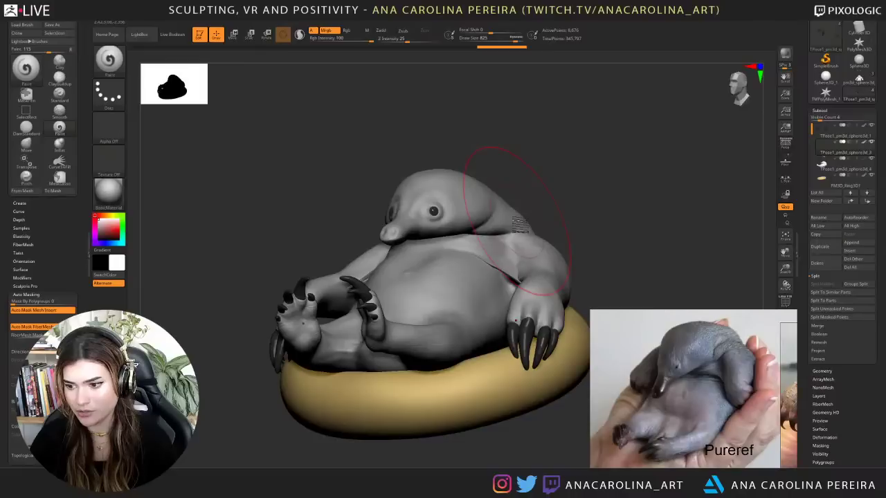
left_click_drag(586, 205, 545, 209)
left_click_drag(720, 145, 607, 199)
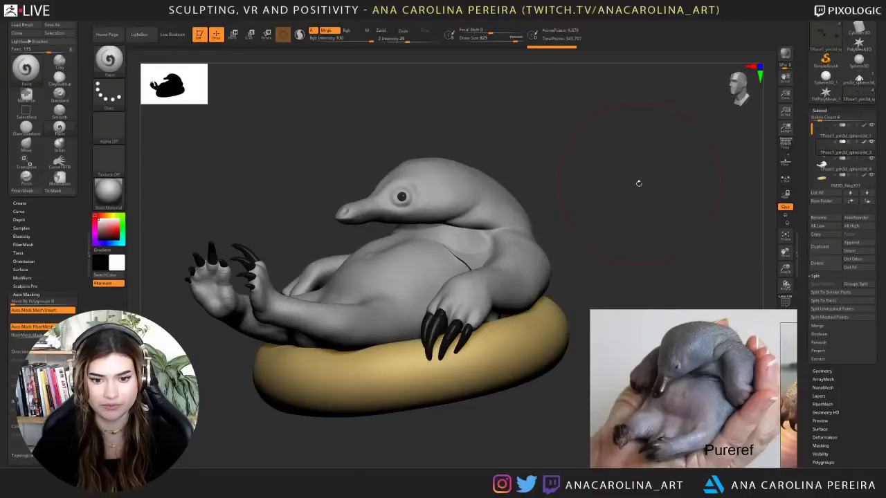
left_click_drag(509, 167, 577, 194)
left_click(402, 249, "alt")
left_click_drag(101, 226, 98, 234)
left_click(99, 230)
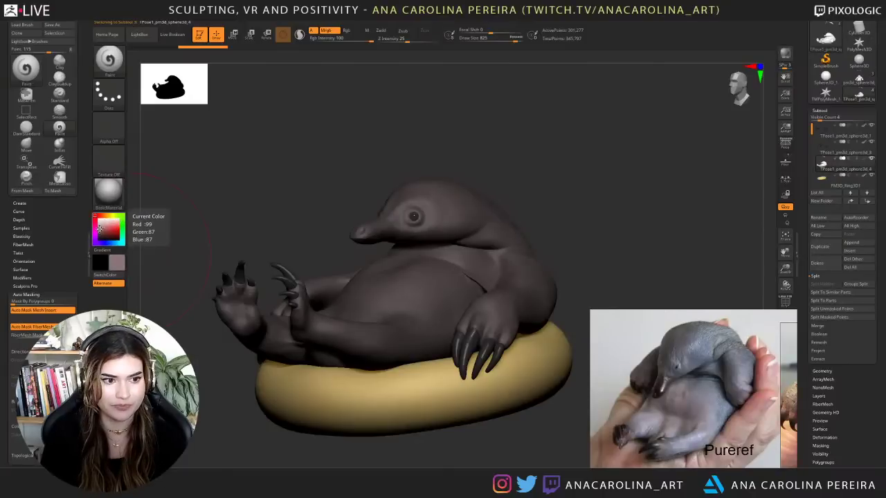
left_click(100, 227)
left_click(101, 226)
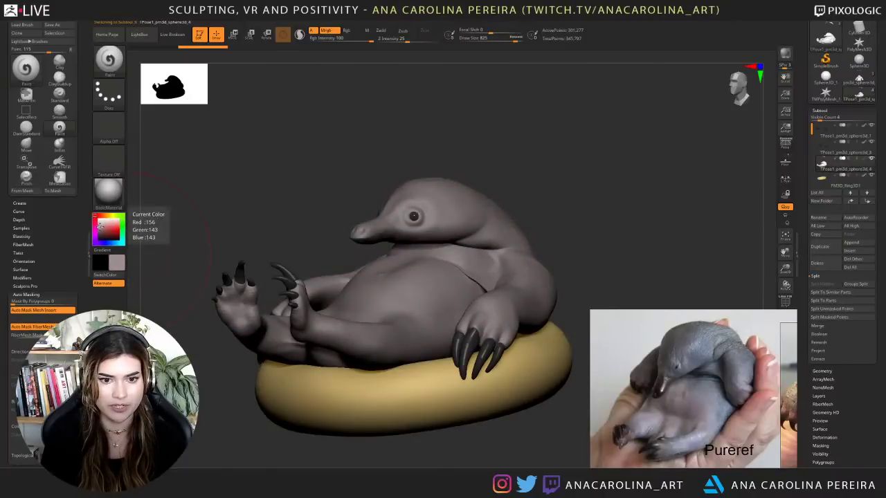
left_click(101, 225)
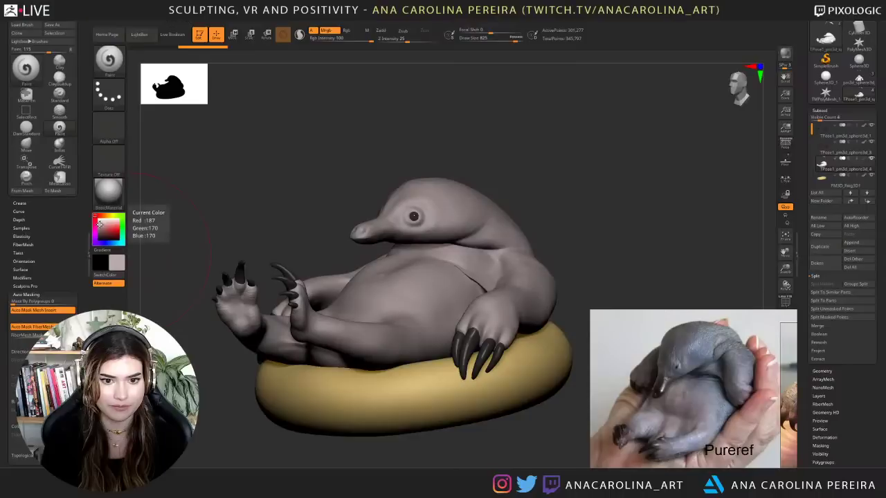
left_click(99, 224)
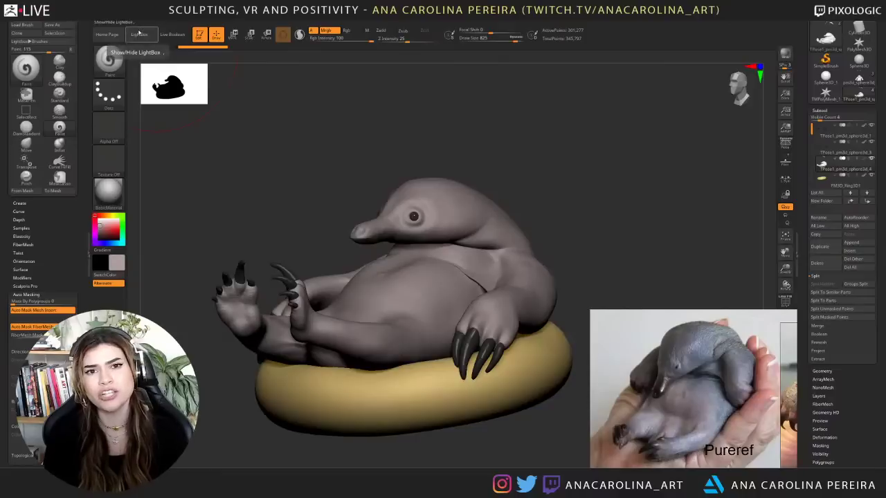
- Change the paint mode from Mrgb to Rgb and fill the body with the pinkish grey
mouse_move(137, 20)
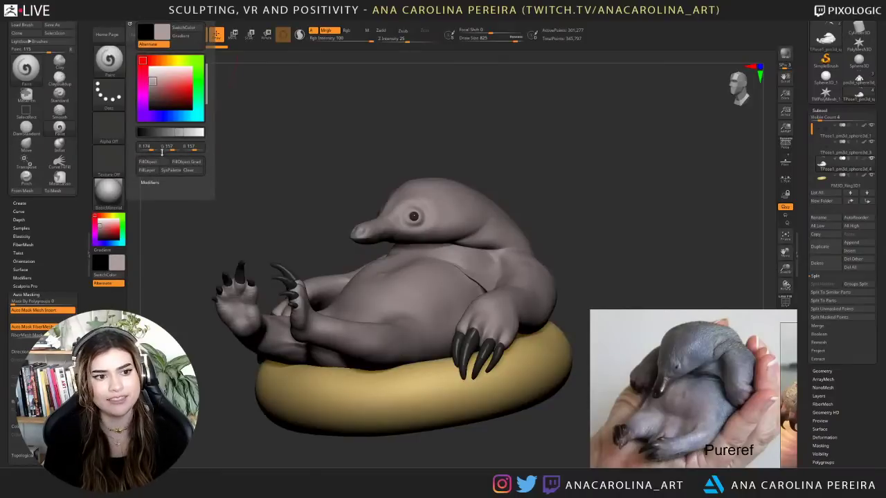
key("space")
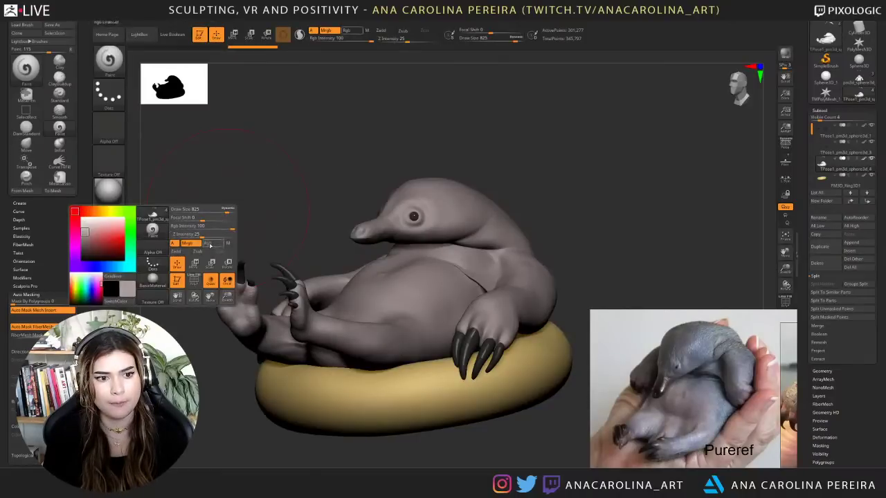
left_click(209, 245)
left_click(130, 25)
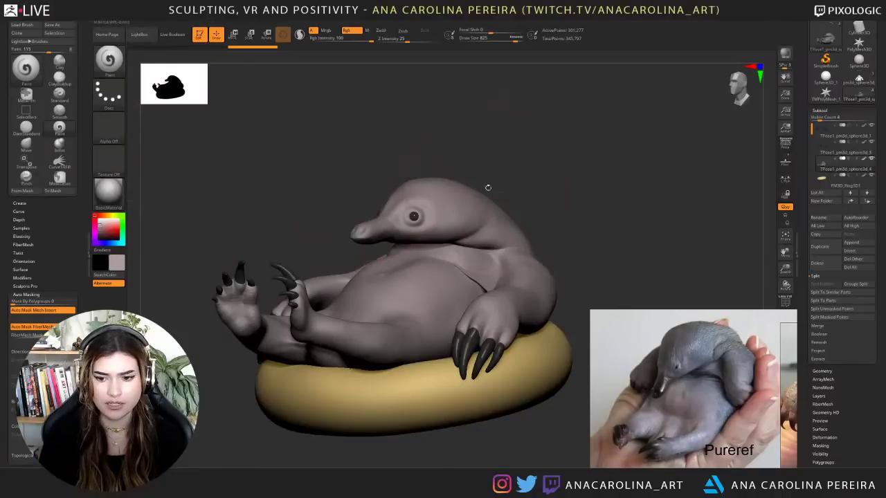
- Paint the top and side of the head with a dark blue-grey at Rgb Intensity 44
left_click_drag(102, 230, 114, 244)
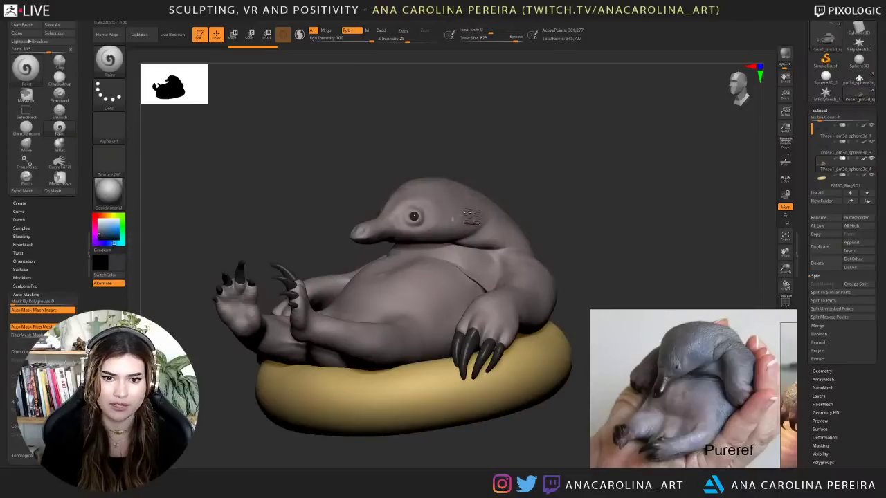
key("space")
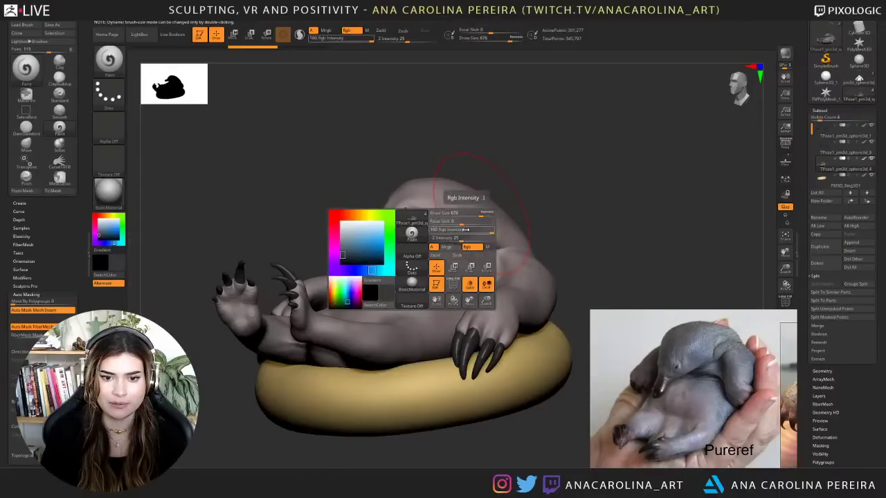
left_click_drag(474, 230, 458, 231)
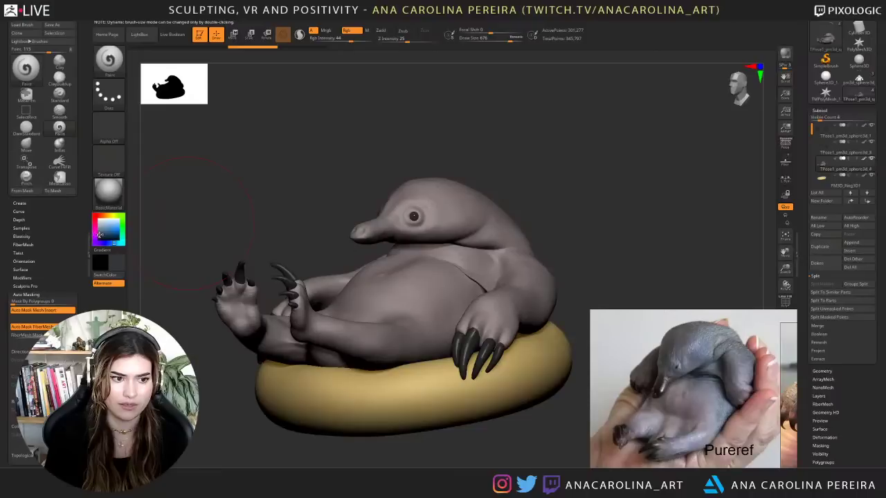
left_click(99, 233)
mouse_move(457, 198)
left_mouse_down()
mouse_move(477, 210)
mouse_move(441, 226)
mouse_move(421, 212)
left_mouse_up()
key("space")
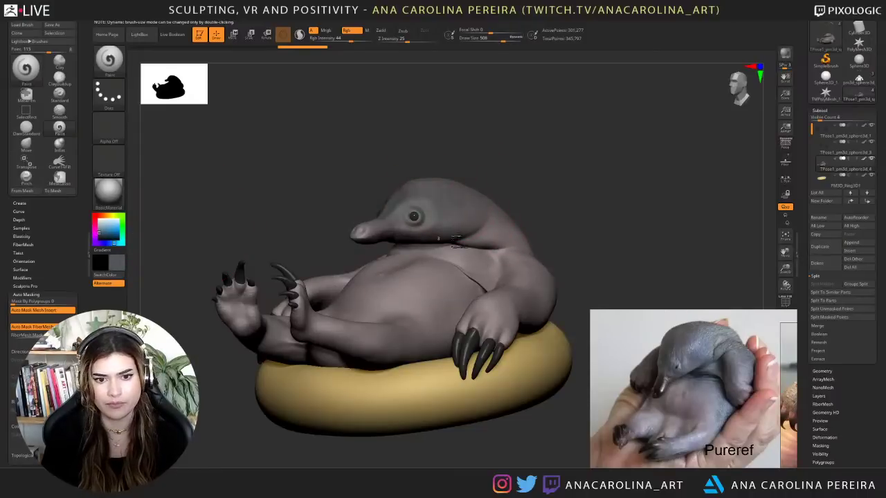
left_click_drag(462, 173, 523, 187)
- Enlarge the brush to Draw Size 910 and paint the neck, shoulder and upper arm with the dark blue-grey
key("space")
mouse_move(553, 184)
left_mouse_down()
mouse_move(456, 186)
mouse_move(496, 183)
left_mouse_up()
key("space")
mouse_move(495, 213)
left_mouse_down()
mouse_move(516, 236)
mouse_move(540, 207)
left_mouse_up()
right_click_drag(541, 209, 451, 181)
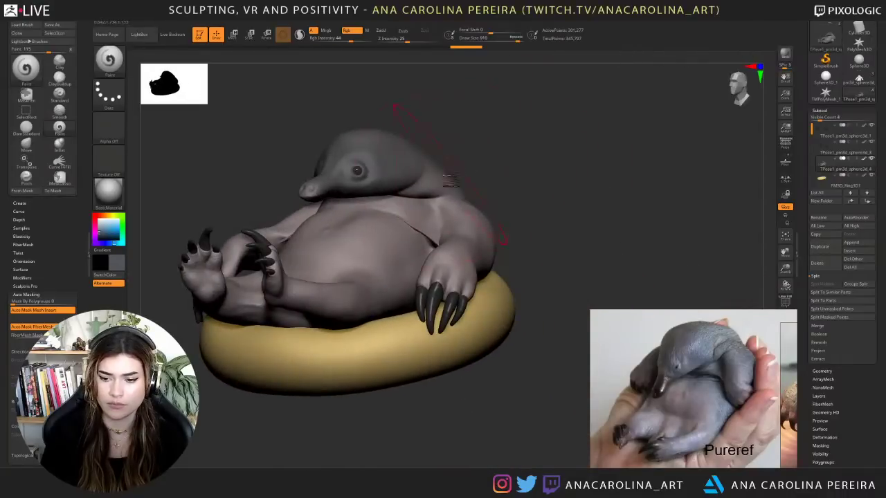
mouse_move(485, 217)
right_mouse_down("alt")
mouse_move(507, 218)
mouse_move(465, 222)
right_mouse_up("alt")
mouse_move(498, 222)
left_mouse_down()
mouse_move(482, 249)
mouse_move(501, 235)
left_mouse_up()
mouse_move(583, 173)
right_mouse_down()
mouse_move(557, 154)
mouse_move(591, 166)
right_mouse_up()
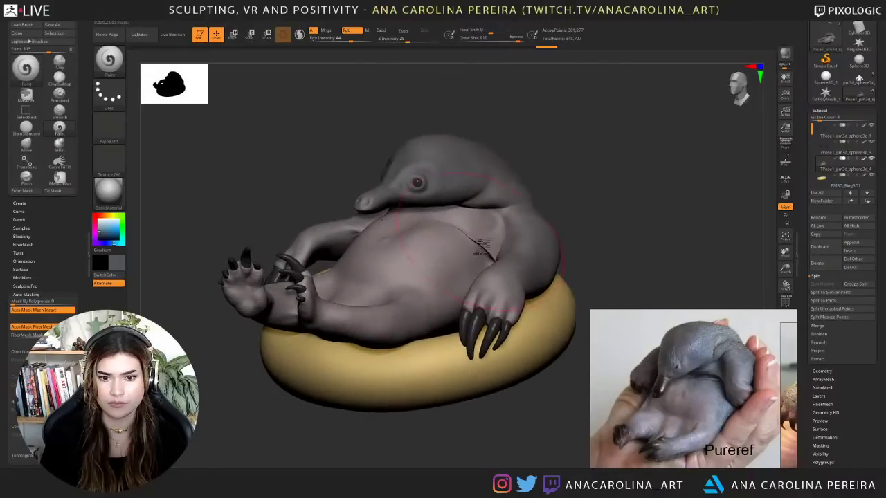
- Undo the stroke over the belly, reduce the brush's Draw Size and paint both upper arms with the dark blue-grey
left_click_drag(437, 224, 458, 246)
key("ctrl+z")
key("space")
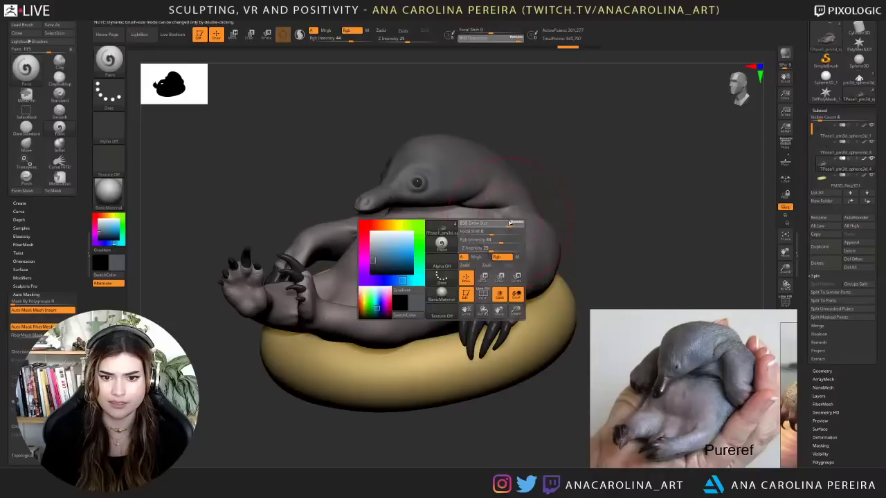
left_click_drag(516, 223, 503, 224)
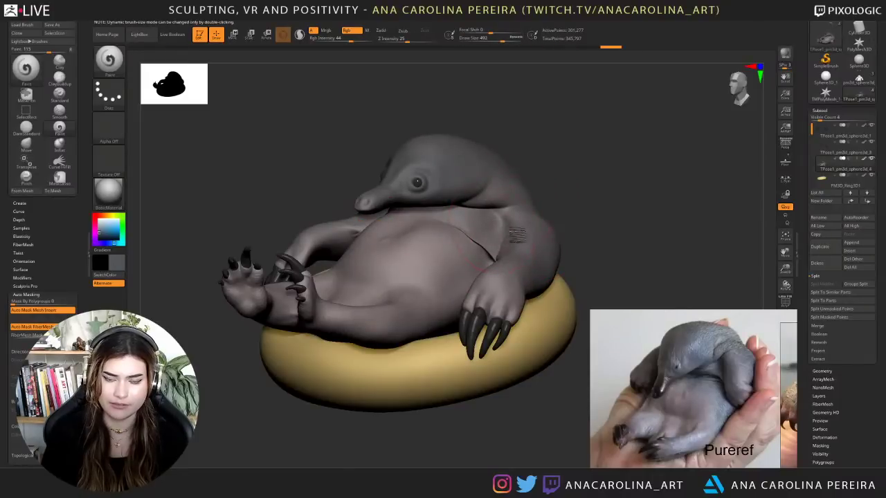
left_click_drag(511, 257, 518, 242)
mouse_move(529, 201)
right_mouse_down()
mouse_move(581, 198)
mouse_move(576, 225)
right_mouse_up()
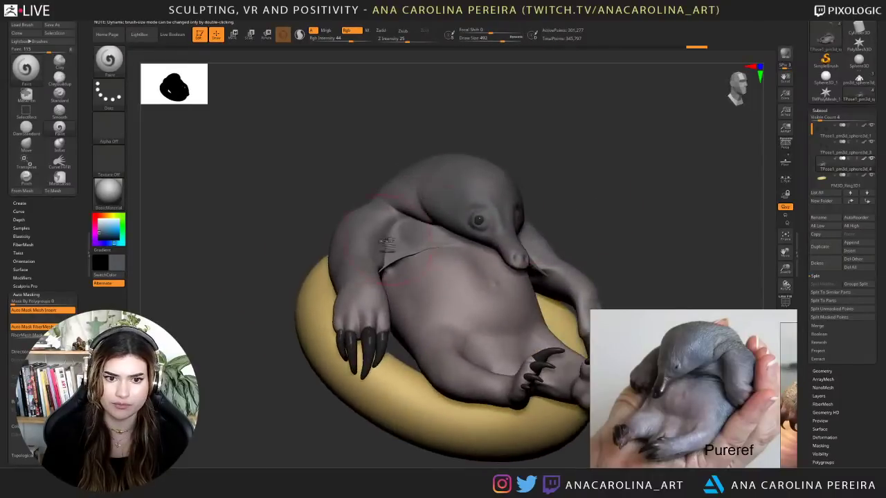
left_click_drag(388, 244, 353, 222)
right_click_drag(334, 207, 346, 224)
mouse_move(324, 186)
left_mouse_down()
mouse_move(335, 211)
mouse_move(357, 205)
left_mouse_up()
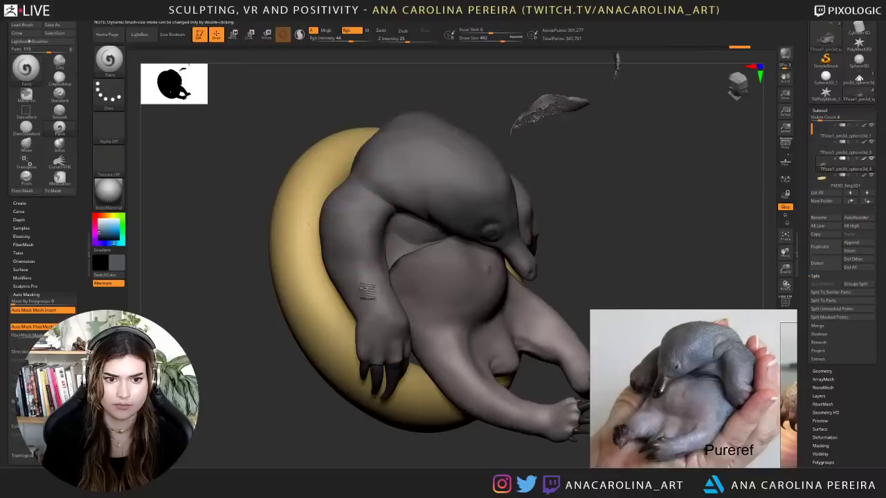
- Paint the upper back and the outer side of the arm with the dark blue-grey
mouse_move(296, 319)
right_mouse_down()
mouse_move(281, 300)
mouse_move(353, 197)
right_mouse_up()
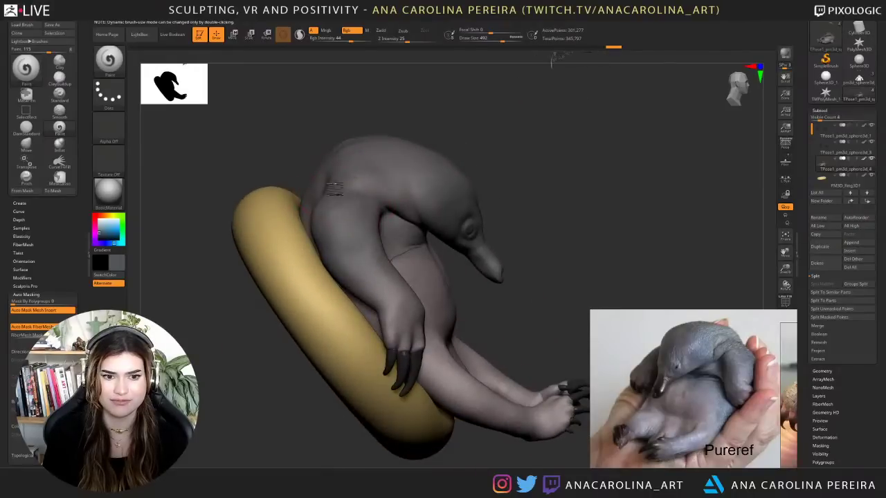
left_click_drag(332, 187, 395, 307)
right_click_drag(560, 181, 519, 201)
left_click_drag(519, 283, 534, 285)
right_click_drag(568, 234, 585, 228, "alt")
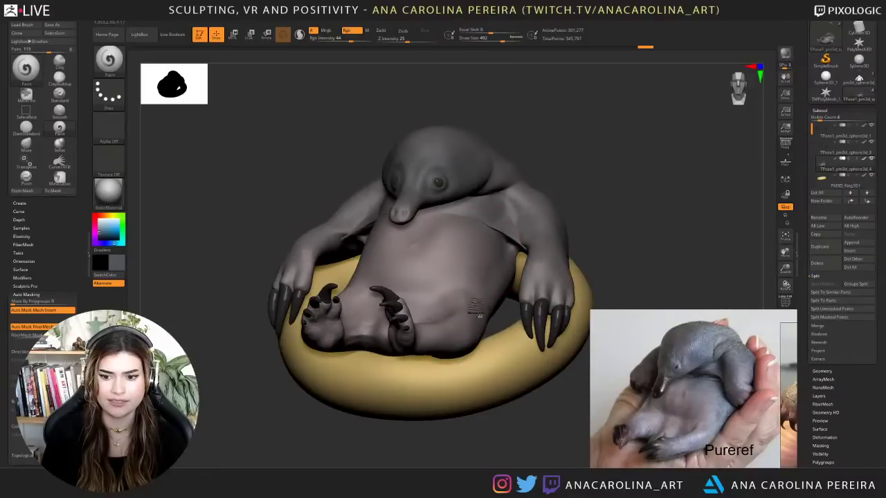
- Paint the legs with the dark blue-grey, undoing one stroke and enlarging the brush to Draw Size 620
left_click_drag(478, 309, 444, 374)
right_click_drag(527, 346, 498, 358)
left_click_drag(498, 361, 496, 333)
key("ctrl+z")
key("space")
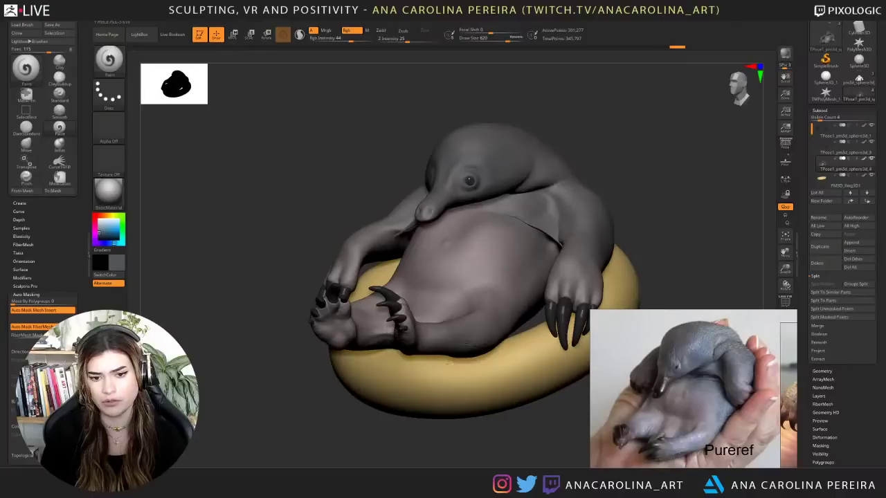
left_click_drag(500, 293, 522, 325)
left_click_drag(316, 432, 347, 408)
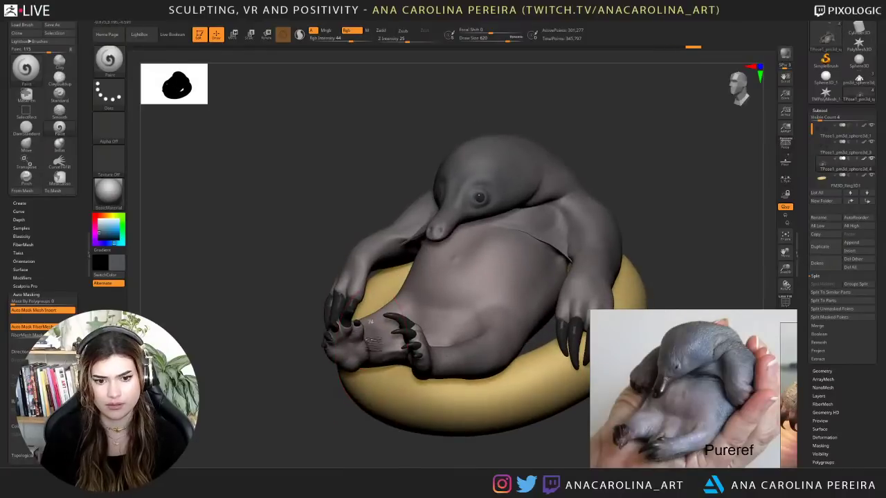
left_click_drag(373, 342, 371, 332)
- Extend the dark blue-grey over the thighs and the outer edges of the belly, leaving the belly centre pinkish
left_click_drag(324, 424, 350, 462)
mouse_move(370, 315)
left_mouse_down()
mouse_move(405, 316)
mouse_move(425, 303)
left_mouse_up()
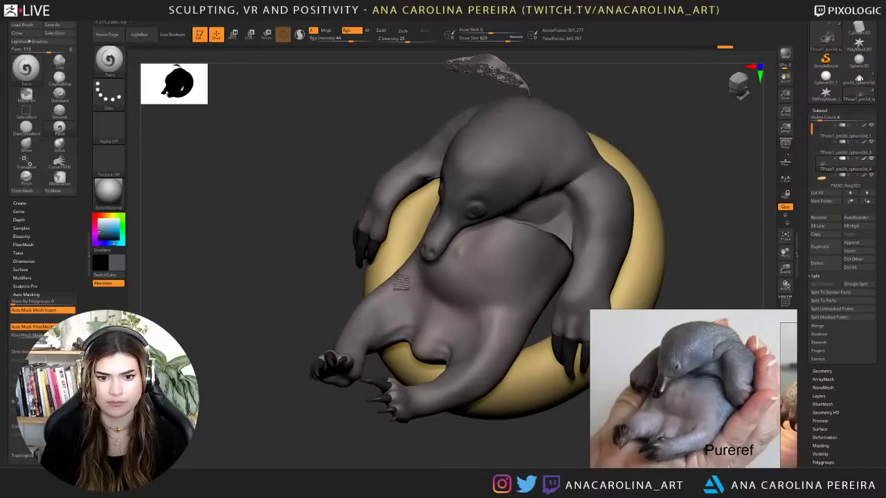
mouse_move(313, 323)
left_mouse_down()
mouse_move(339, 351)
mouse_move(374, 332)
left_mouse_up()
left_click_drag(359, 271, 367, 342)
left_click_drag(489, 353, 415, 349)
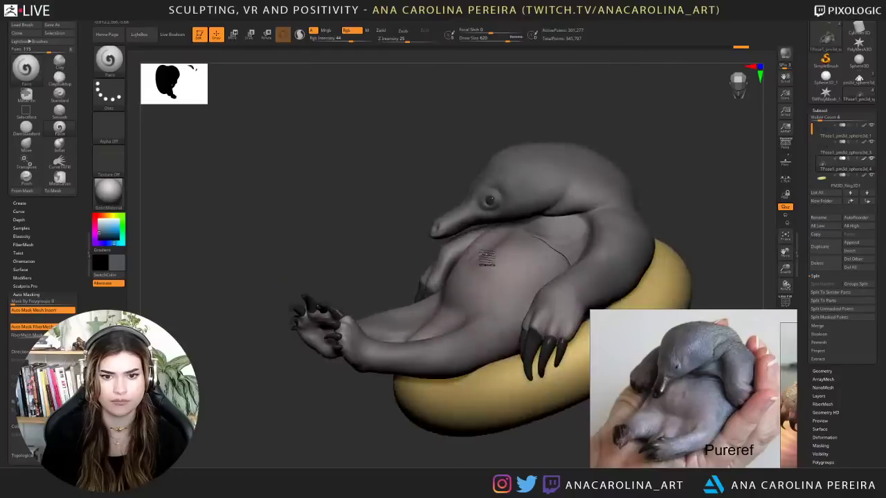
left_click_drag(487, 258, 494, 275)
mouse_move(479, 440)
left_mouse_down()
mouse_move(528, 443)
mouse_move(492, 439)
mouse_move(489, 428)
mouse_move(491, 441)
left_mouse_up()
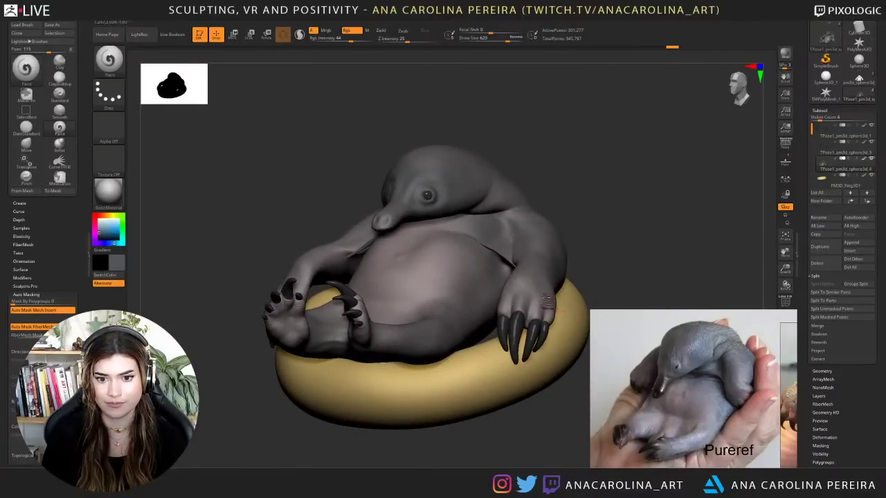
- Paint the back of the neck and the top of the head with the dark blue-grey
left_click_drag(612, 280, 540, 201)
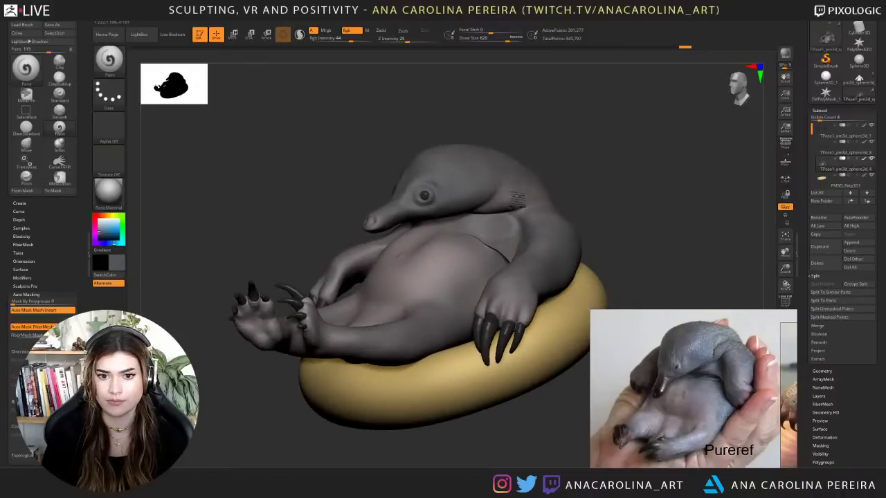
right_click_drag(489, 185, 484, 171)
left_click_drag(465, 181, 447, 200)
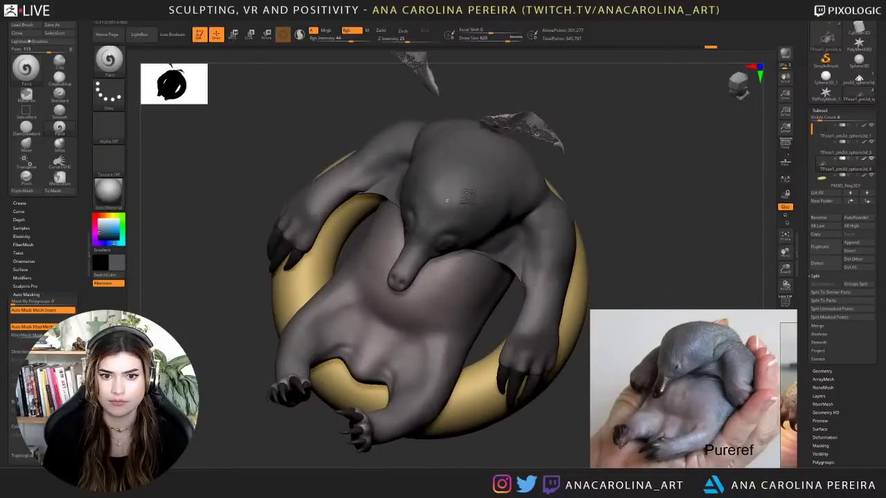
right_click_drag(507, 164, 575, 202)
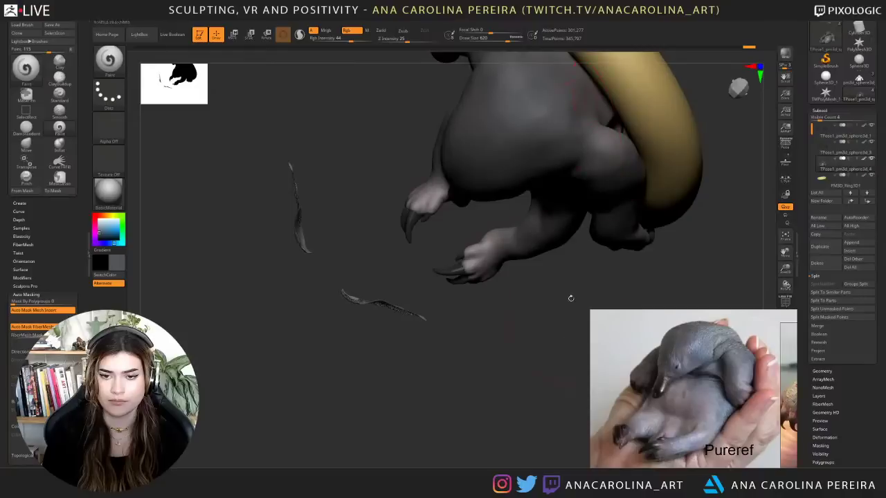
left_click_drag(713, 276, 664, 118)
left_click_drag(665, 118, 620, 281, "alt")
left_click_drag(622, 210, 635, 176)
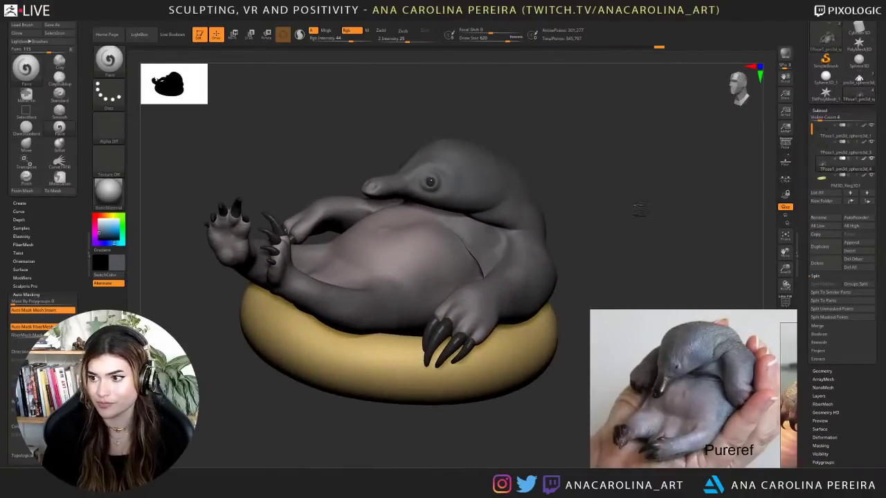
left_click_drag(640, 210, 655, 197)
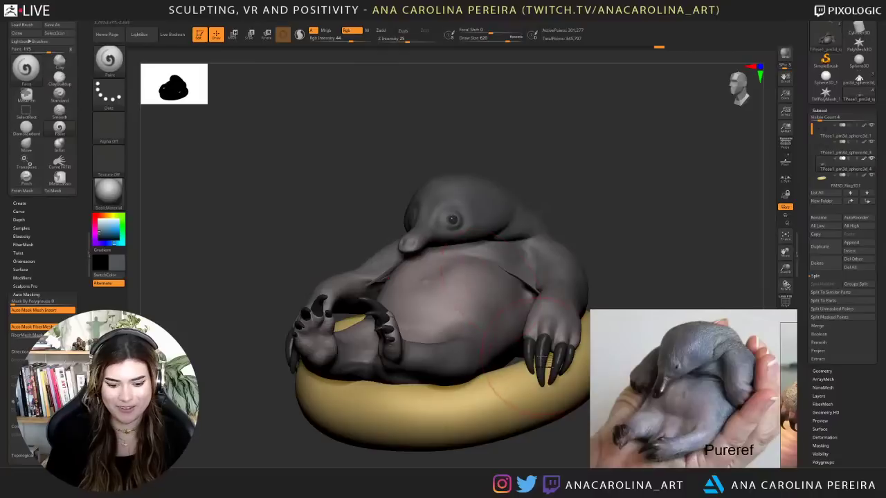
- Sample a dark reddish grey as the current colour and paint the snout at Draw Size 376
key("c")
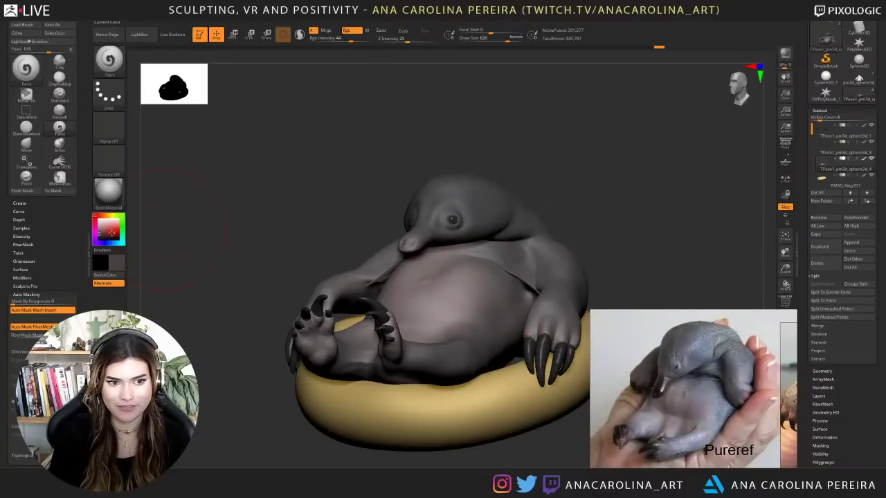
key("space")
left_click_drag(431, 226, 406, 243)
key("space")
left_click_drag(419, 239, 413, 239)
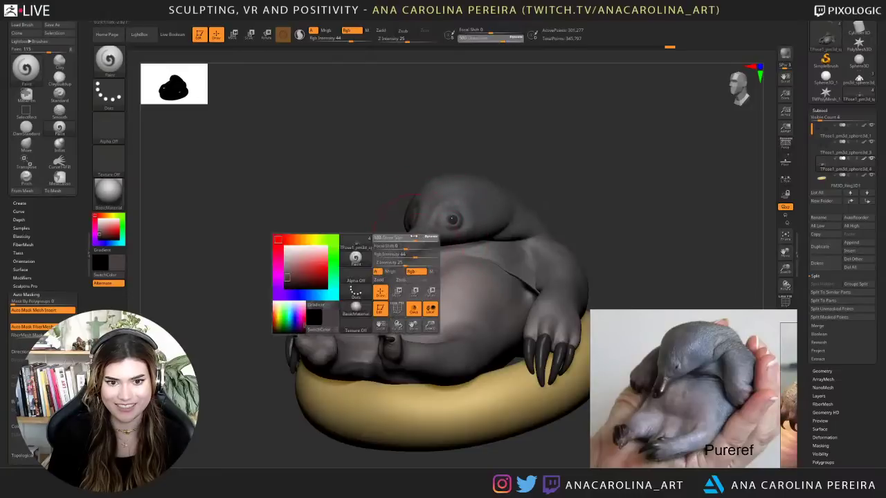
right_click_drag(373, 238, 443, 238)
left_click_drag(424, 250, 413, 239)
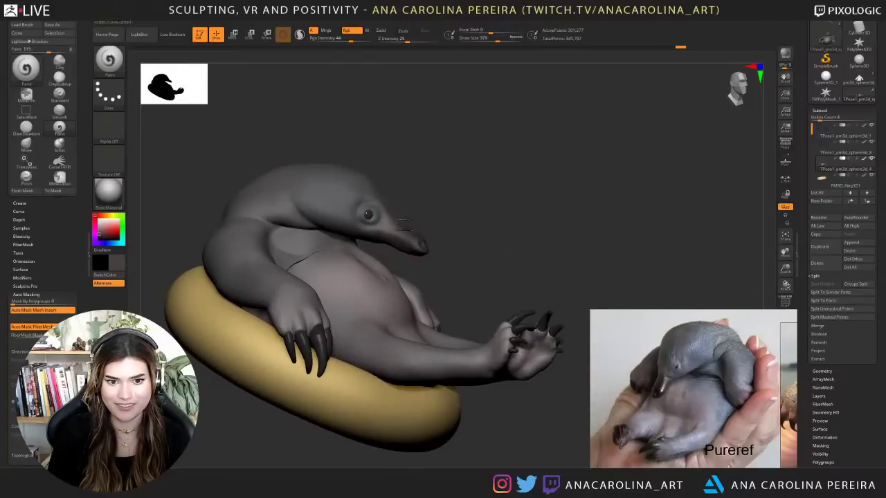
right_click_drag(494, 232, 376, 234)
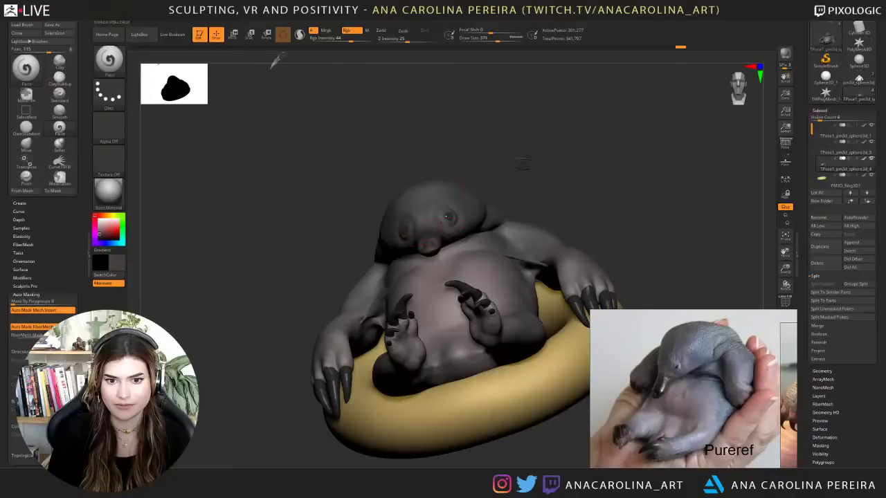
- Reduce the brush to Draw Size 274 and darken the tip and sides of the snout with the reddish grey
mouse_move(523, 164)
right_mouse_down("shift")
mouse_move(546, 162)
mouse_move(530, 172)
right_mouse_up("shift")
key("space")
left_click_drag(530, 172, 519, 168)
right_click_drag(520, 168, 515, 177)
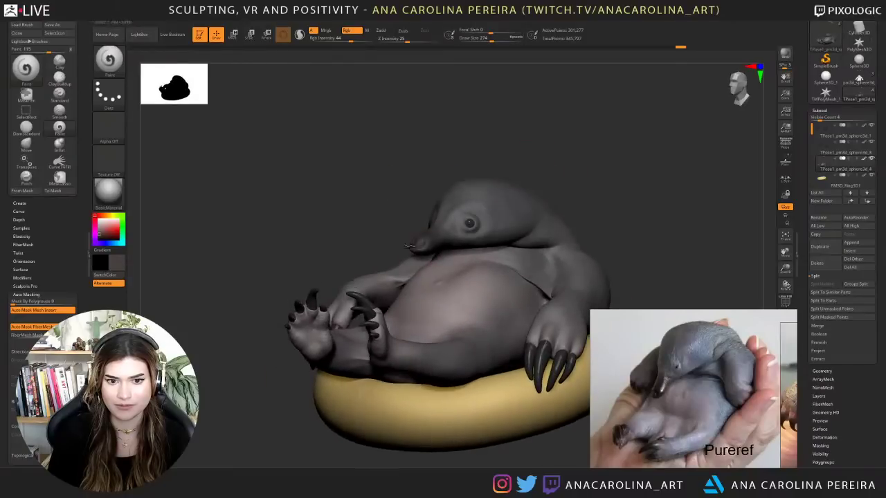
right_click_drag(433, 235, 419, 239)
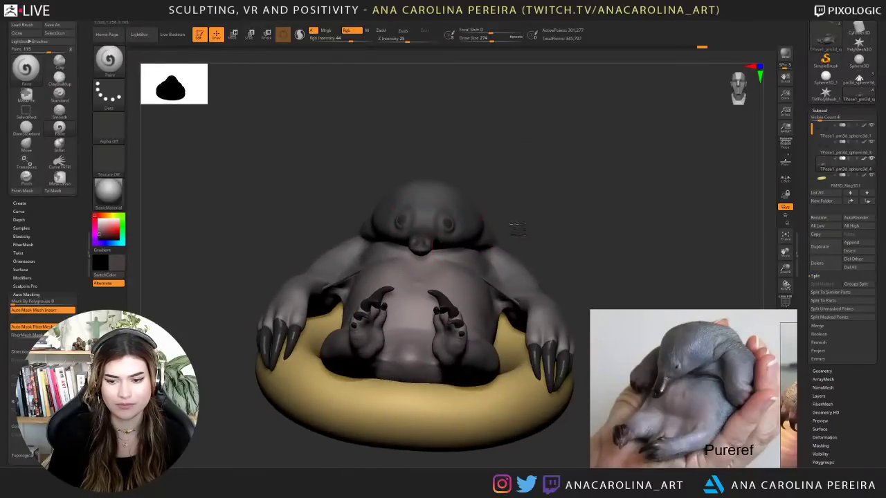
right_click_drag(517, 228, 432, 242)
right_click_drag(599, 173, 526, 164, "alt")
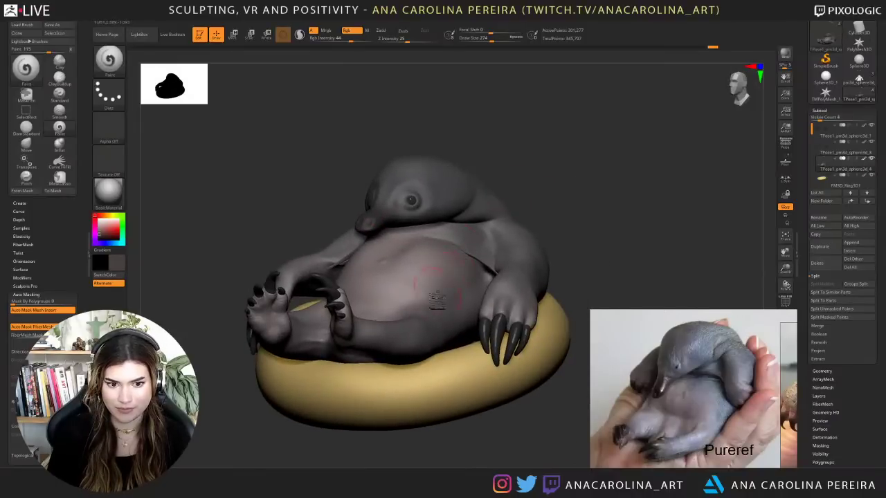
mouse_move(364, 463)
left_mouse_down()
mouse_move(367, 450)
mouse_move(413, 433)
mouse_move(441, 444)
mouse_move(407, 453)
left_mouse_up()
left_click_drag(599, 223, 566, 299)
- Sample a light pinkish grey as the current colour and show the close-up face photo on the reference board
key("c")
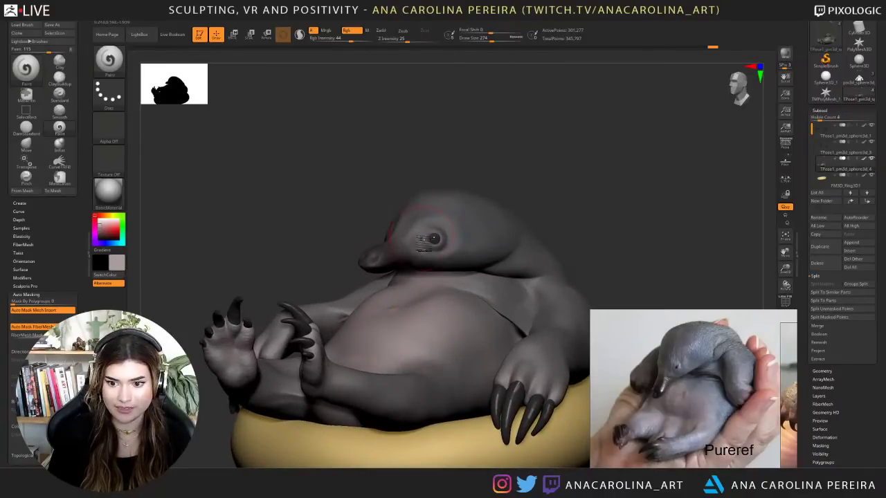
middle_click_drag(775, 384, 677, 400)
scroll(678, 400, "up", 3)
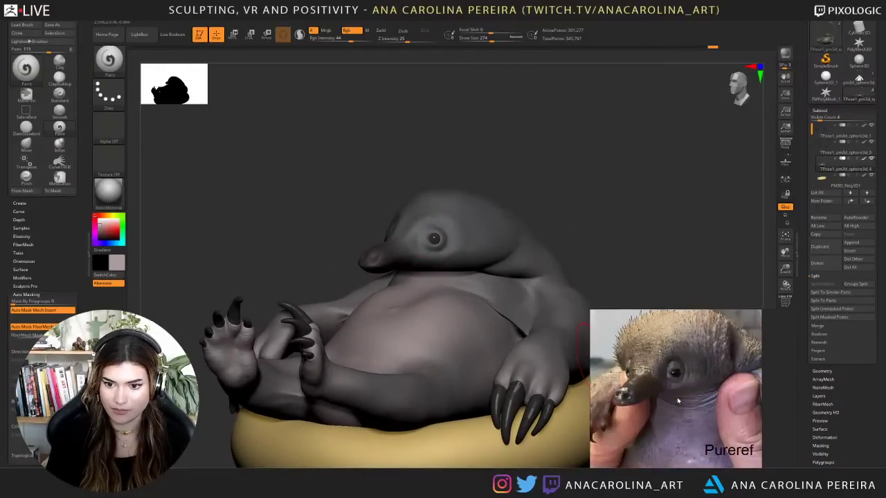
left_click_drag(440, 170, 459, 174)
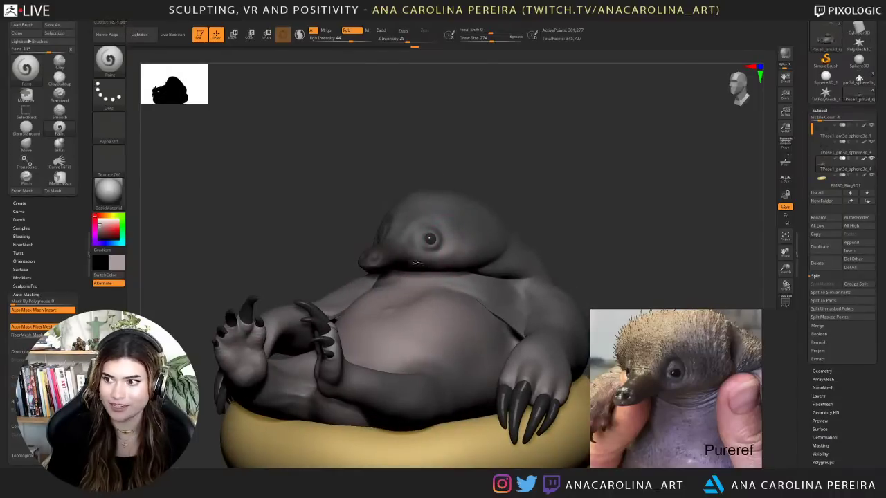
- Paint the light pinkish grey on the head around the eye, set Draw Size to 506 and undo the last stroke
key("space")
mouse_move(435, 232)
left_mouse_down()
mouse_move(425, 232)
mouse_move(422, 211)
mouse_move(421, 225)
left_mouse_up()
key("space")
key("s")
left_click_drag(457, 198, 470, 199)
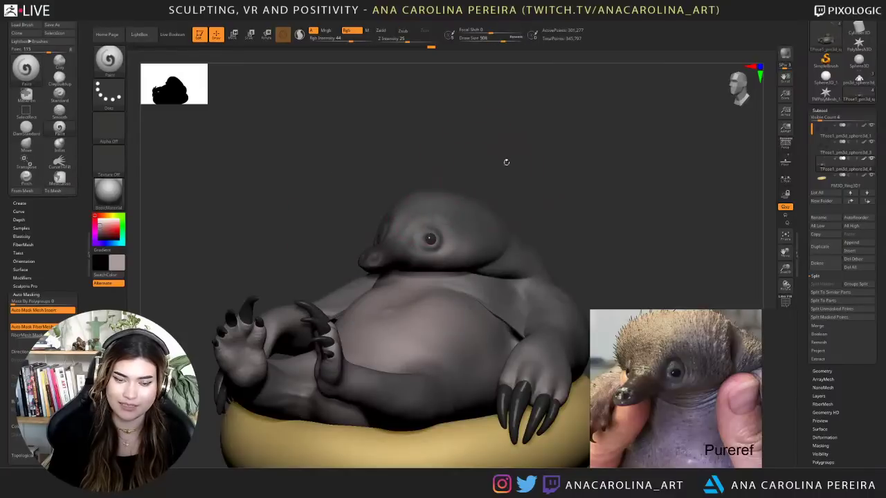
left_click_drag(505, 162, 458, 166)
left_click_drag(518, 151, 532, 138)
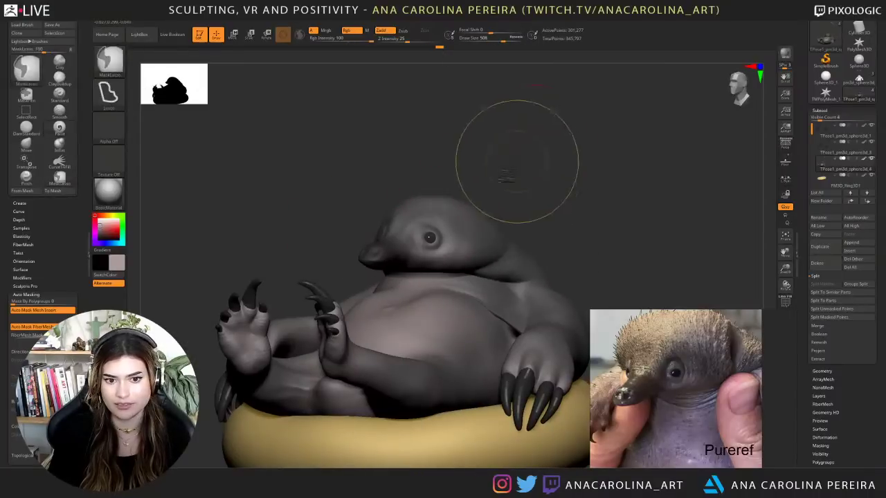
key("ctrl+z")
- Reduce the brush to Draw Size 187 and add light pinkish grey to the snout and face, undoing one stroke
key("space")
mouse_move(453, 239)
left_mouse_down()
mouse_move(440, 239)
mouse_move(457, 239)
left_mouse_up()
mouse_move(527, 184)
left_mouse_down()
mouse_move(535, 188)
mouse_move(503, 198)
left_mouse_up()
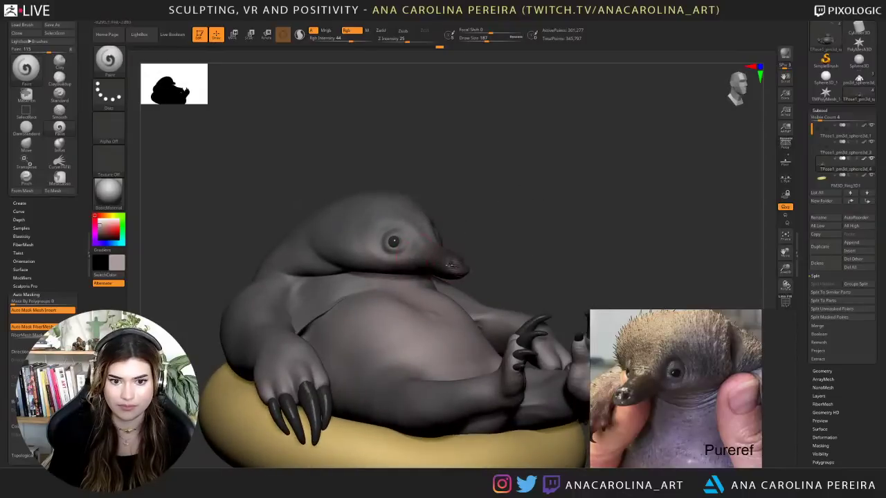
mouse_move(453, 261)
left_mouse_down()
mouse_move(457, 268)
mouse_move(419, 268)
left_mouse_up()
key("ctrl+z")
left_click_drag(471, 256, 466, 262)
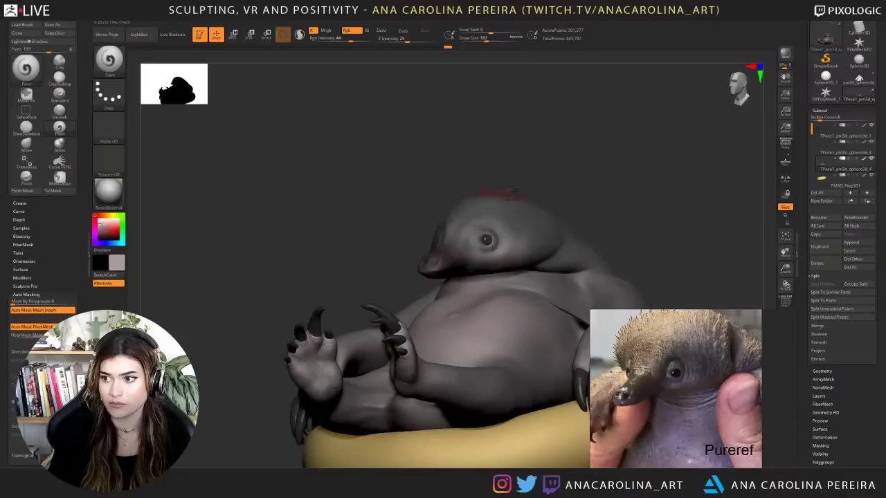
- Enlarge the brush to Draw Size 338 and lighten the forehead above the eye with the pinkish grey
mouse_move(548, 170)
left_mouse_down("alt")
mouse_move(486, 138)
mouse_move(505, 141)
left_mouse_up("alt")
key("space")
key("space")
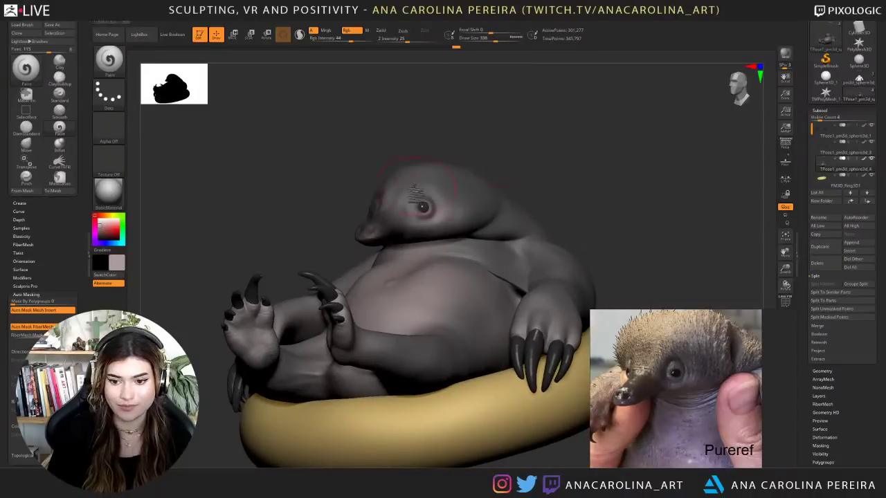
mouse_move(602, 166)
left_mouse_down()
mouse_move(593, 201)
mouse_move(568, 213)
left_mouse_up()
- Enlarge the brush to Draw Size 453 and blend the light pinkish grey over the belly
key("space")
mouse_move(468, 258)
left_mouse_down()
mouse_move(458, 254)
mouse_move(528, 271)
mouse_move(451, 261)
mouse_move(461, 292)
left_mouse_up()
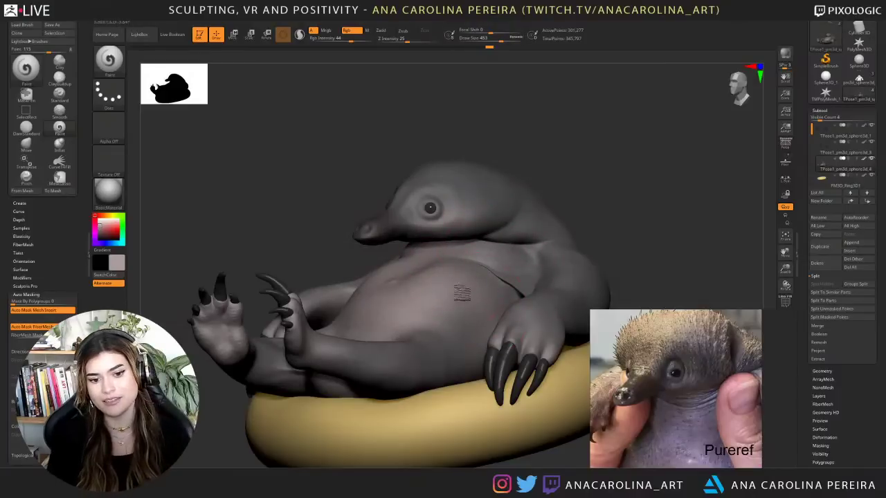
left_click_drag(534, 161, 560, 198)
mouse_move(434, 296)
left_mouse_down()
mouse_move(427, 302)
mouse_move(442, 293)
left_mouse_up()
scroll(685, 370, "down", 6)
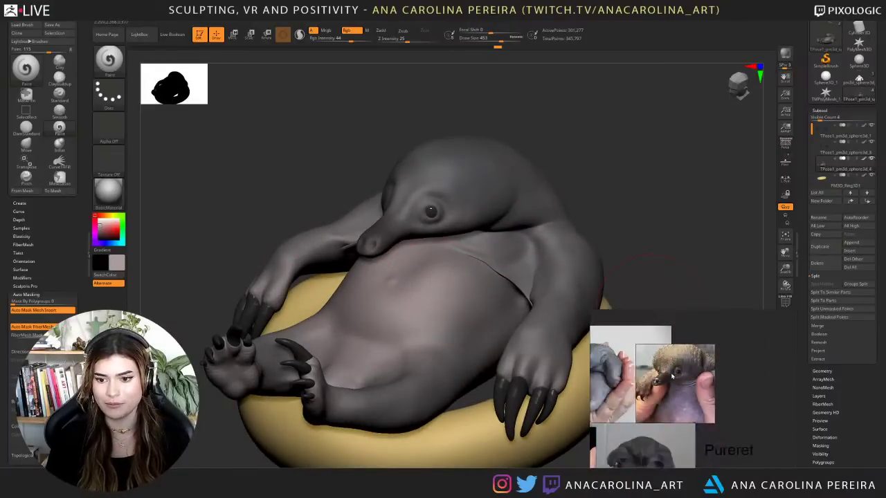
- Enlarge the reference photo and examine the painted creature's face, belly, arms and feet from several angles
scroll(685, 372, "up", 2)
scroll(687, 369, "down", 2)
scroll(687, 369, "up", 2)
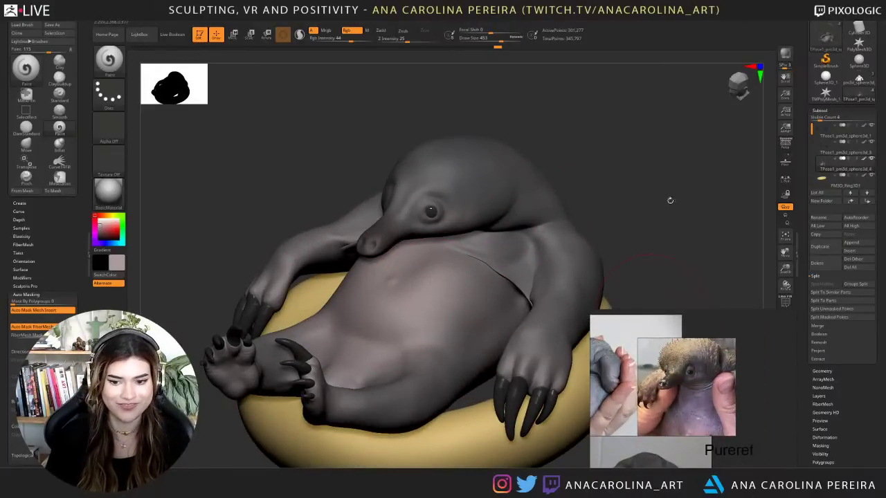
left_click_drag(670, 200, 694, 188)
left_click_drag(550, 370, 551, 389)
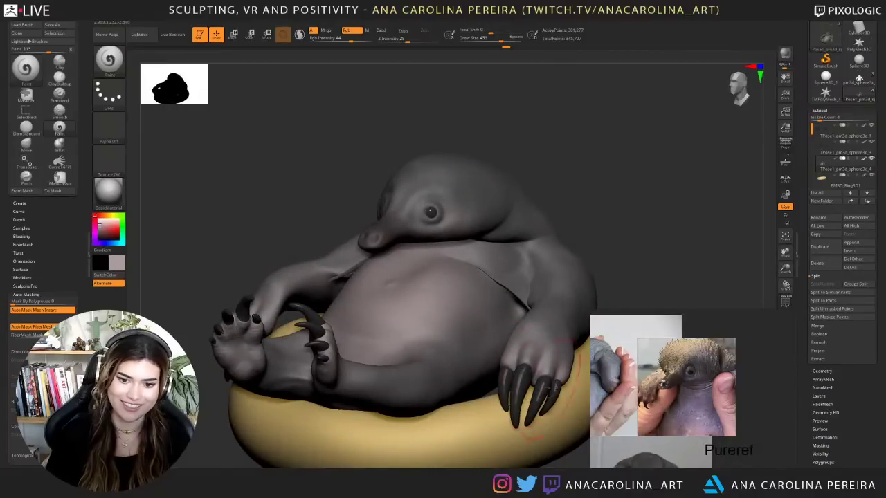
mouse_move(599, 294)
left_mouse_down("alt")
mouse_move(616, 244)
mouse_move(564, 334)
left_mouse_up("alt")
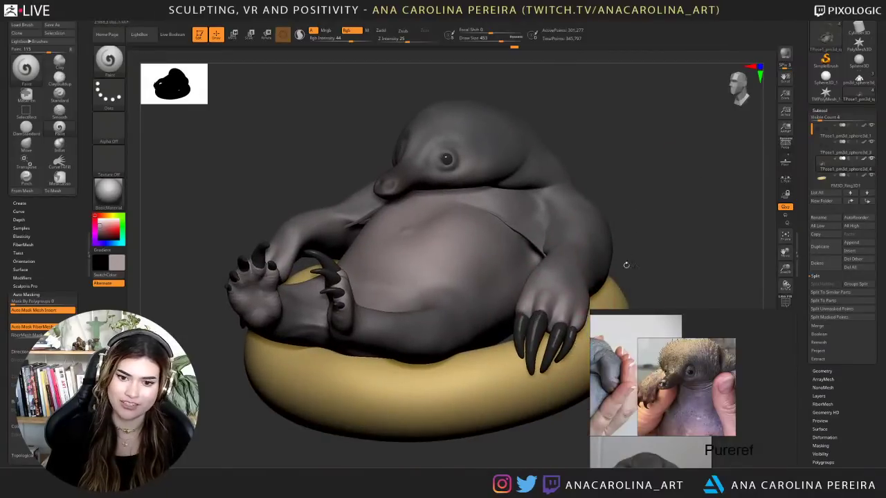
left_click_drag(627, 265, 661, 191)
mouse_move(612, 282)
left_mouse_down()
mouse_move(562, 346)
mouse_move(616, 297)
left_mouse_up()
left_click_drag(443, 280, 456, 294)
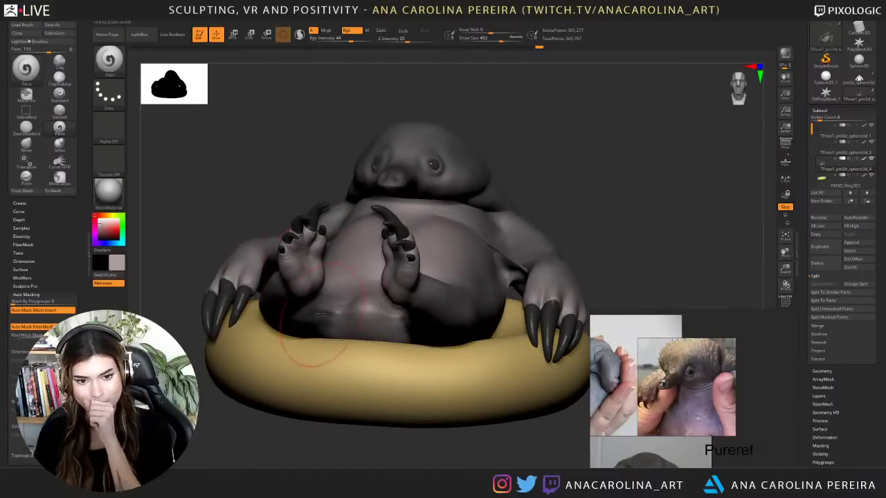
left_click_drag(362, 452, 365, 450)
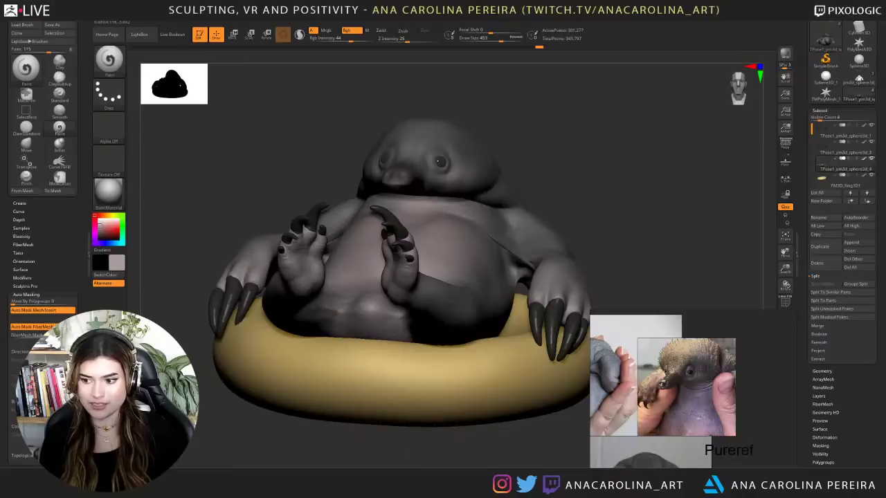
mouse_move(447, 477)
left_mouse_down("alt")
mouse_move(449, 441)
mouse_move(454, 490)
left_mouse_up("alt")
mouse_move(476, 436)
left_mouse_down()
mouse_move(452, 437)
mouse_move(479, 431)
mouse_move(484, 439)
mouse_move(471, 439)
left_mouse_up()
- Mask the two stray fragments floating above the creature and split them from its body by the unmasked points
left_click_drag(499, 213, 503, 288, "alt")
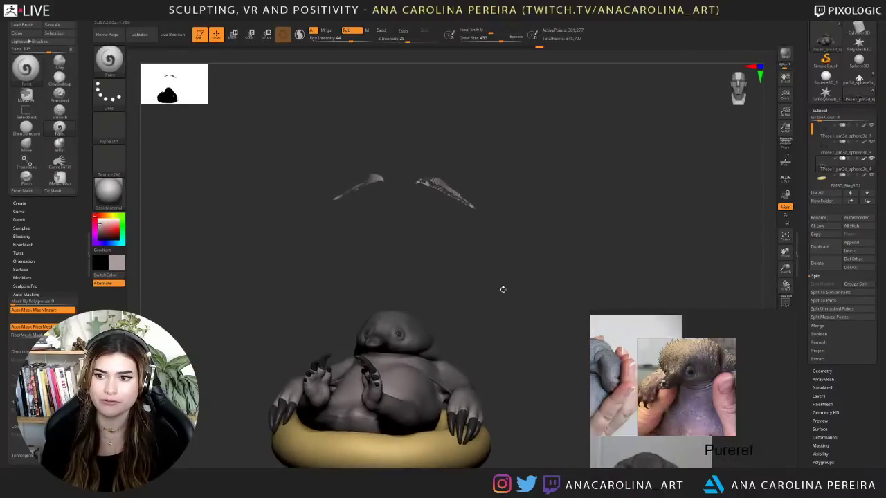
mouse_move(285, 123)
left_mouse_down("ctrl")
mouse_move(552, 215)
mouse_move(477, 131)
left_mouse_up("ctrl")
mouse_move(568, 194)
left_mouse_down("ctrl")
mouse_move(481, 272)
mouse_move(415, 153)
left_mouse_up("ctrl")
key("ctrl+z")
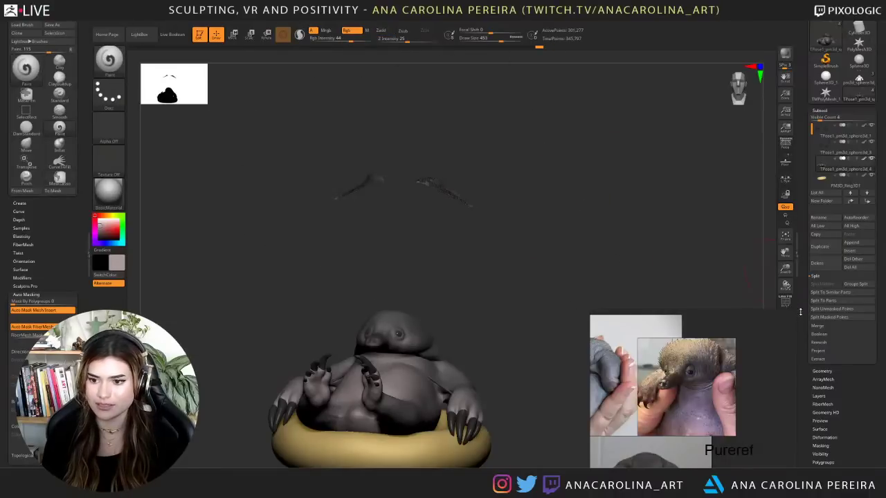
left_click(832, 309)
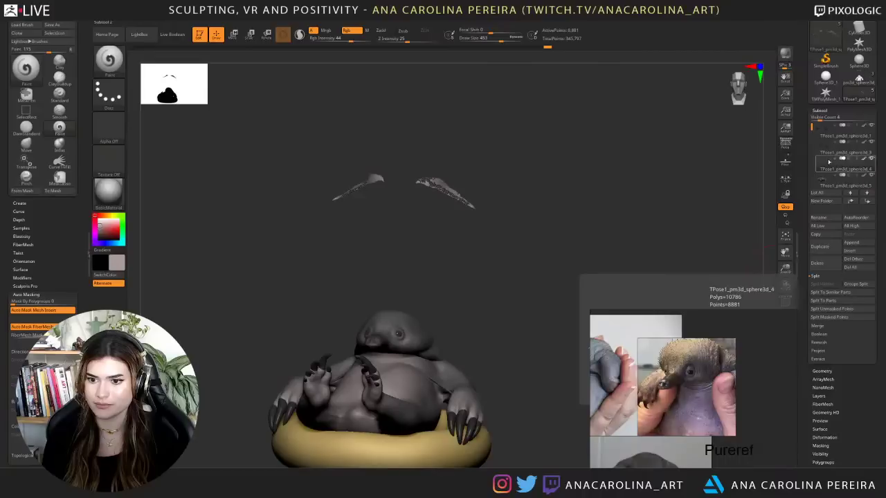
- Delete the subtool containing the stray floating fragments
left_click(829, 265)
left_click(762, 280)
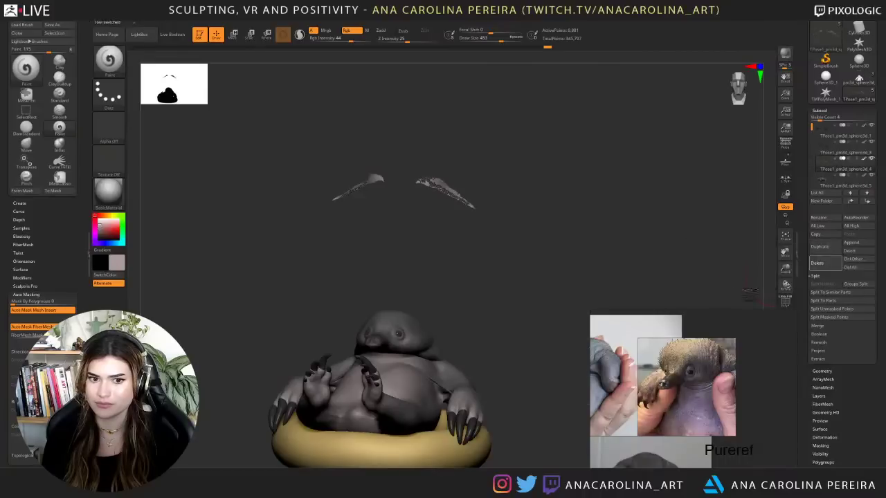
left_click_drag(564, 260, 521, 294)
- Carve the creases around the eyes using the DamStandard brush at Draw Size 128
left_click_drag(484, 321, 523, 274, "alt")
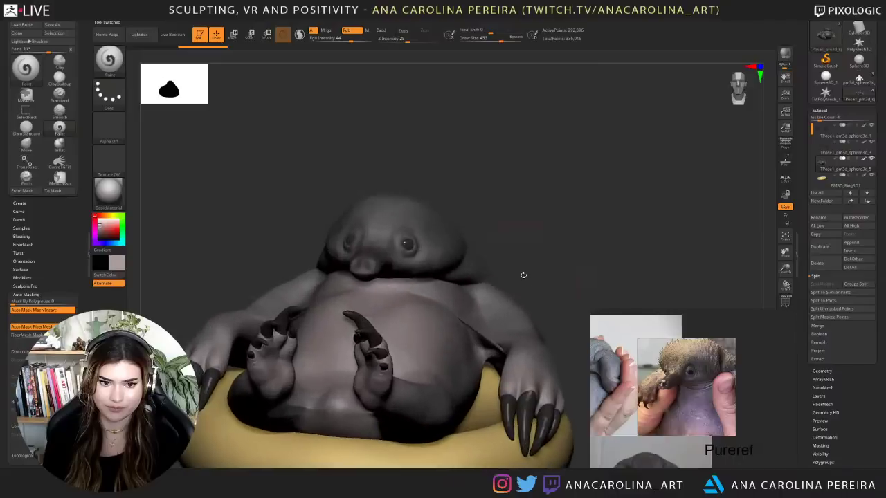
left_click_drag(538, 240, 535, 265, "alt")
key("b")
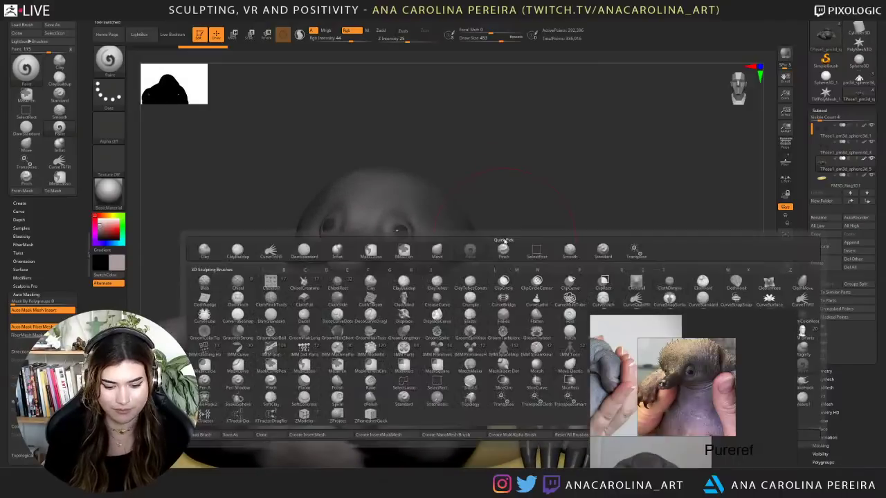
key("c")
key("b")
key("d")
key("s")
key("space")
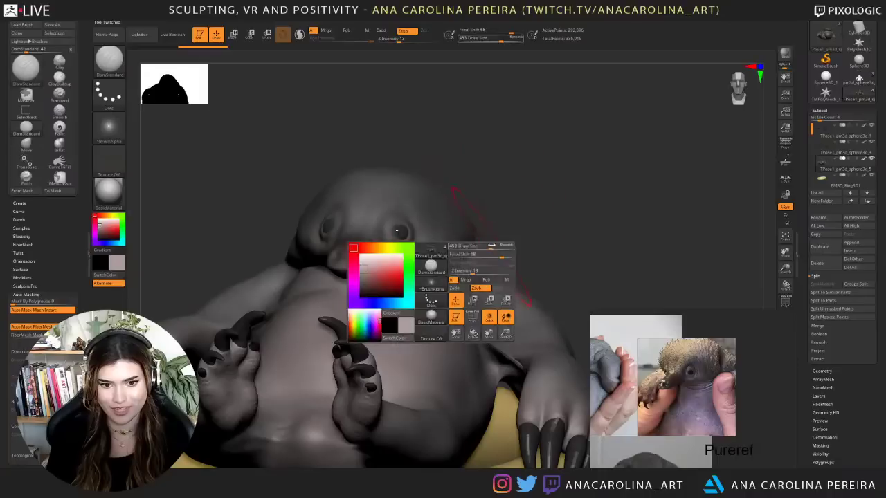
left_click_drag(482, 245, 477, 275)
key("space")
left_click_drag(350, 157, 342, 157)
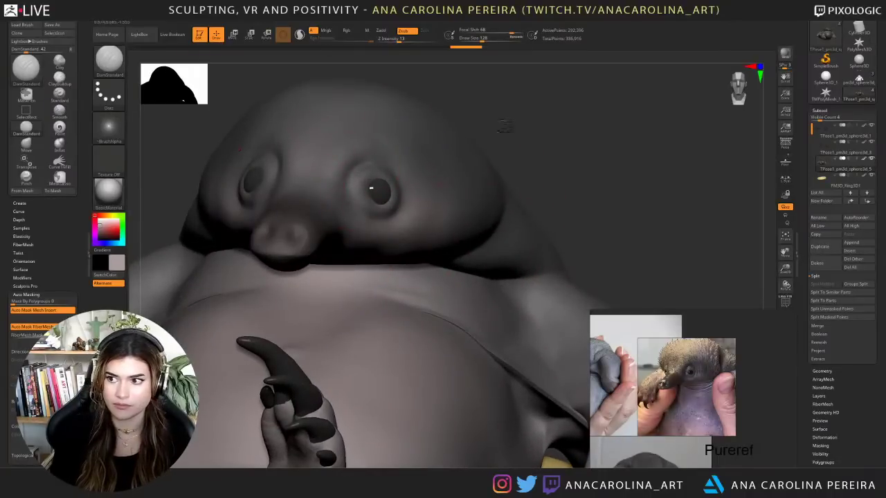
mouse_move(506, 130)
left_mouse_down("alt")
mouse_move(496, 142)
mouse_move(558, 152)
mouse_move(511, 150)
mouse_move(511, 161)
left_mouse_up("alt")
mouse_move(382, 155)
left_mouse_down()
mouse_move(395, 179)
mouse_move(387, 179)
left_mouse_up()
- Adjust the shape of the eye rim with the Move brush
key("b")
key("m")
key("v")
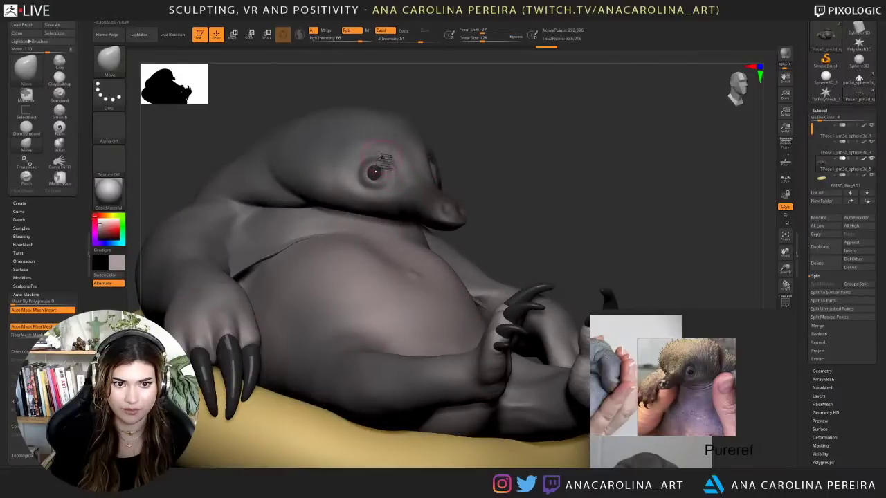
left_click_drag(390, 192, 388, 195)
mouse_move(447, 164)
left_mouse_down()
mouse_move(388, 149)
mouse_move(469, 141)
left_mouse_up()
- Build up the skin around the eyes using the ClayBuildup brush at Draw Size 68
key("b")
key("c")
key("b")
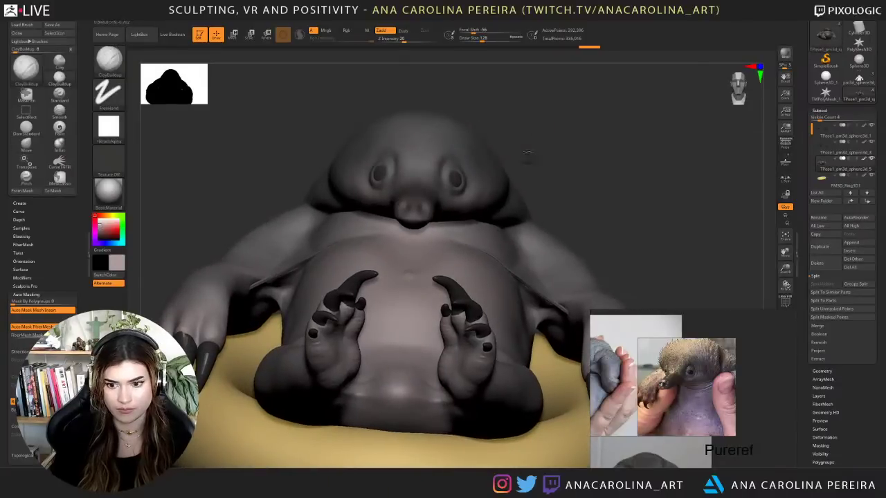
left_click_drag(530, 159, 515, 190, "alt")
key("space")
mouse_move(485, 180)
left_mouse_down()
mouse_move(479, 180)
mouse_move(480, 158)
left_mouse_up()
left_click_drag(543, 100, 495, 142)
mouse_move(495, 147)
left_mouse_down()
mouse_move(498, 160)
mouse_move(516, 158)
left_mouse_up()
mouse_move(407, 104)
left_mouse_down("alt")
mouse_move(417, 109)
mouse_move(412, 115)
left_mouse_up("alt")
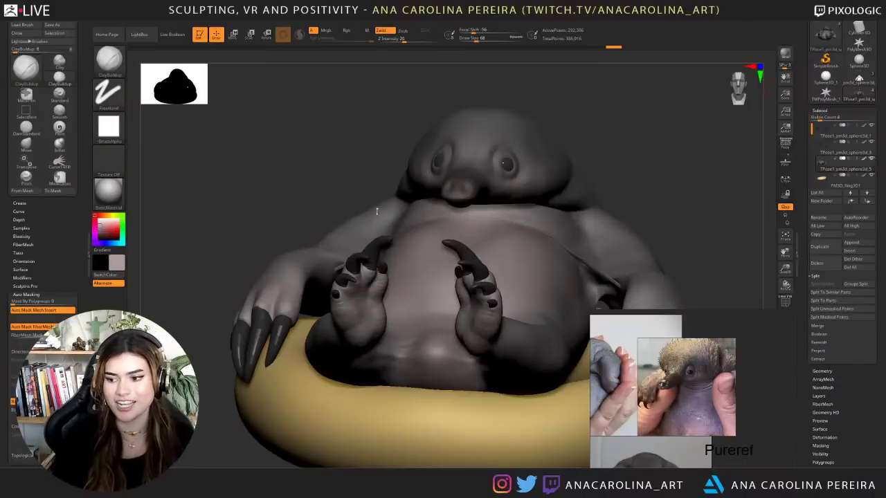
left_click_drag(625, 153, 553, 158)
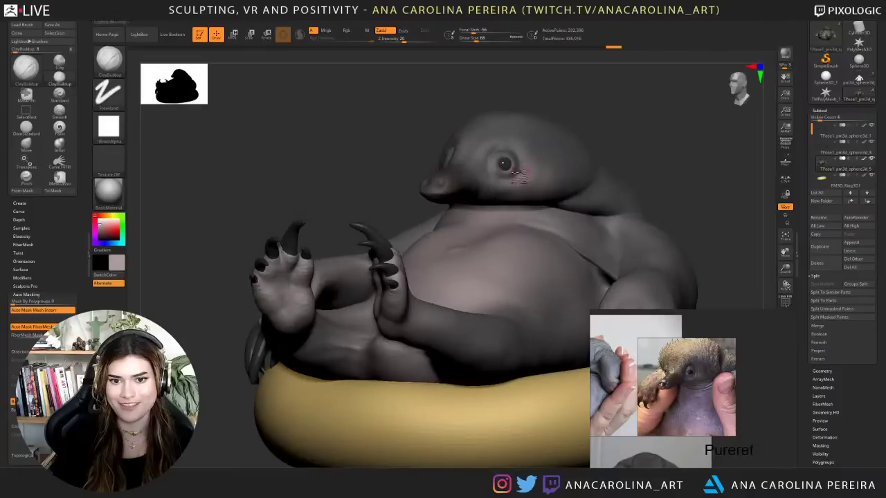
mouse_move(501, 174)
left_mouse_down()
mouse_move(518, 179)
mouse_move(501, 178)
left_mouse_up()
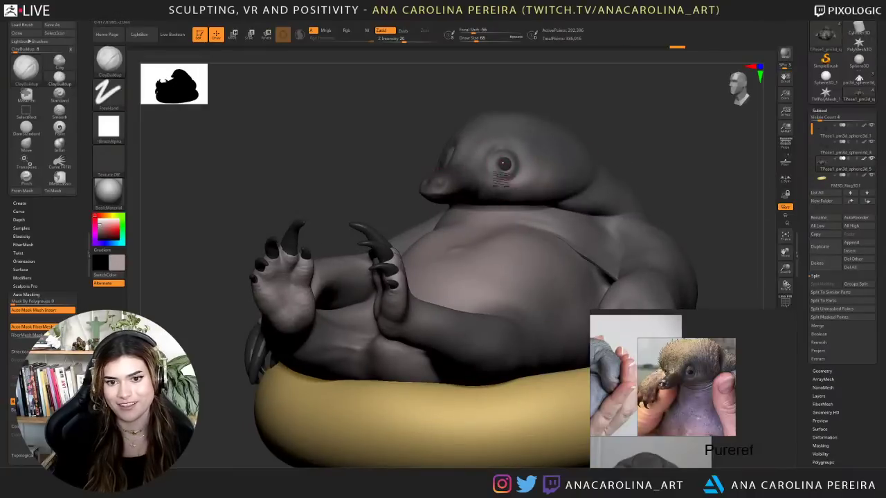
mouse_move(563, 112)
left_mouse_down()
mouse_move(605, 113)
mouse_move(556, 137)
mouse_move(534, 179)
left_mouse_up()
- Reduce ClayBuildup to Draw Size 35, refine the nostrils and smooth the tip of the snout
key("b")
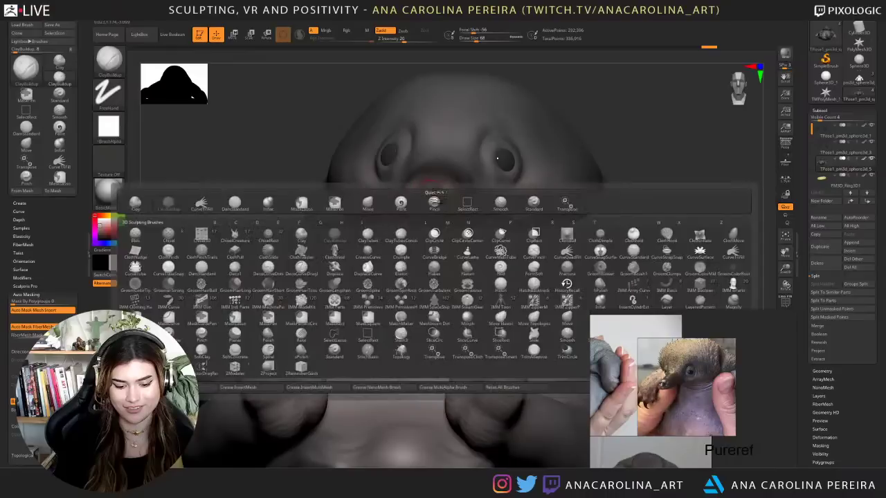
key("space")
left_click_drag(424, 180, 415, 180)
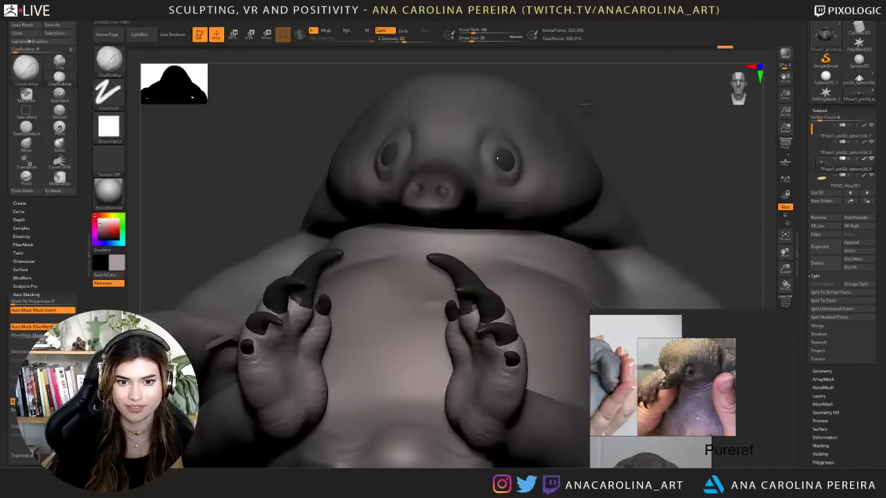
left_click_drag(585, 104, 538, 106)
left_click_drag(447, 187, 442, 188, "shift")
- Build up the side of the snout with ClayBuildup at Draw Sizes 94 and 128, smoothing the surface behind the nostrils
key("space")
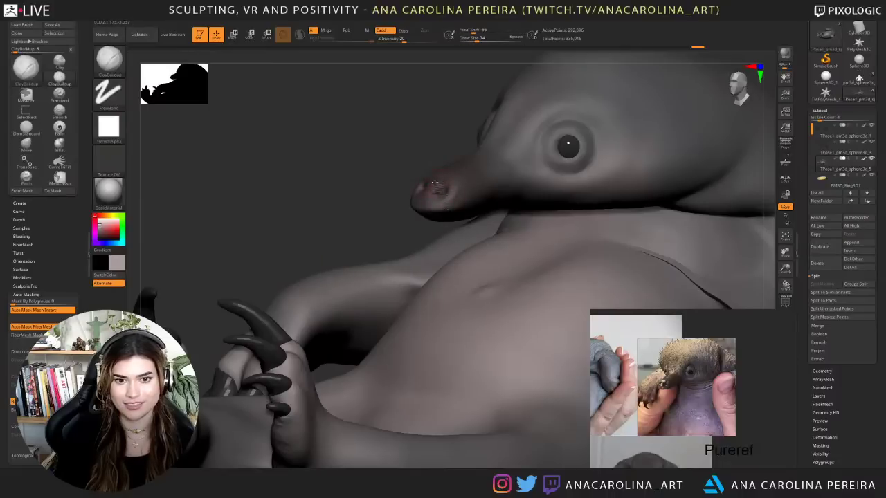
mouse_move(369, 184)
left_mouse_down()
mouse_move(565, 127)
mouse_move(588, 135)
left_mouse_up()
key("space")
left_click_drag(460, 148, 464, 148)
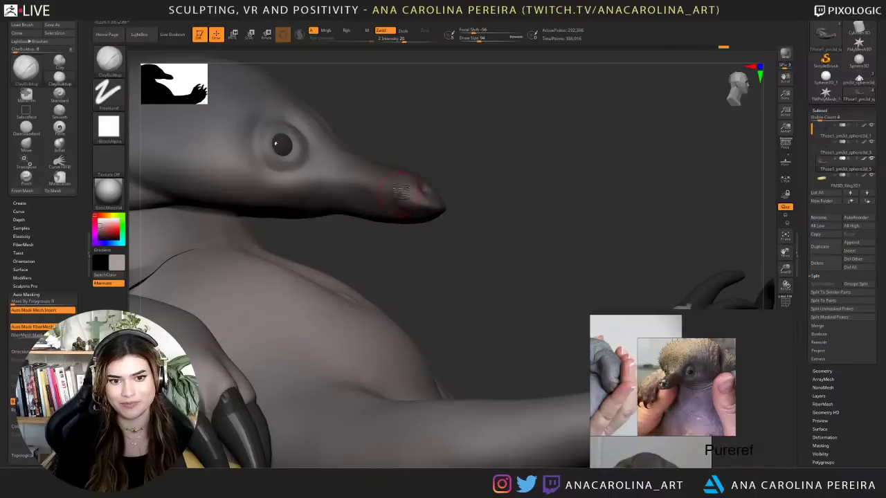
key("bracketright")
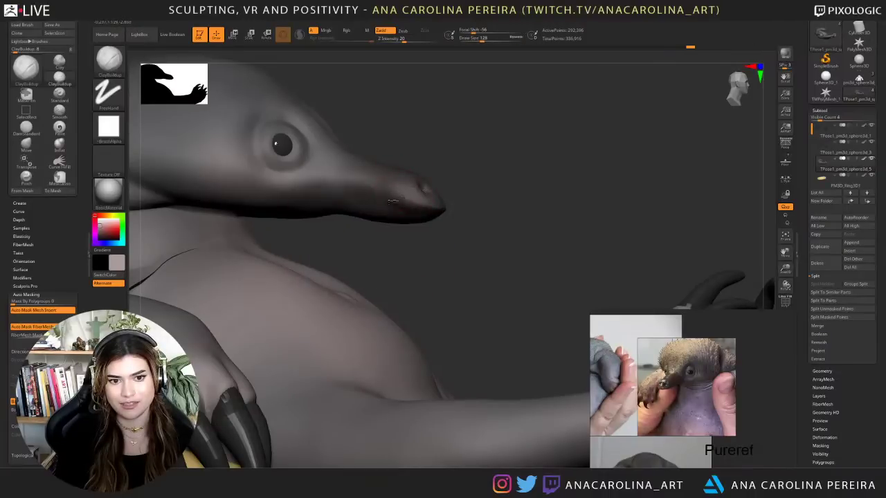
left_click_drag(414, 143, 287, 142)
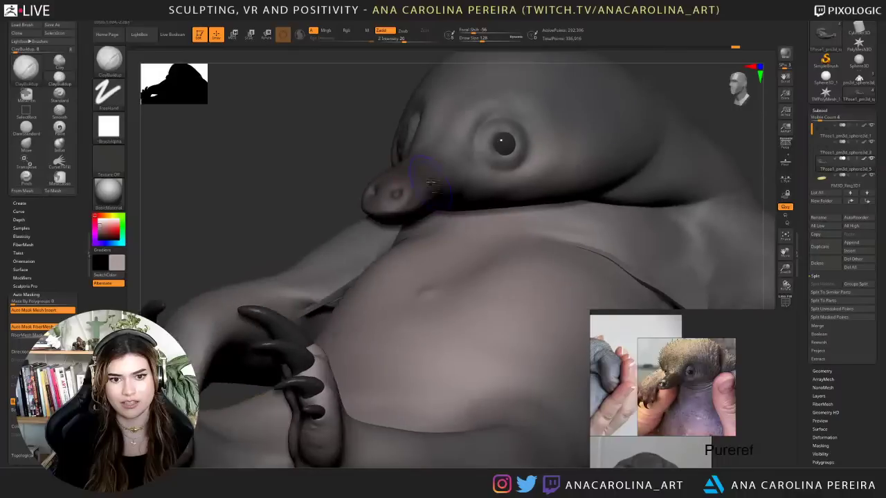
left_click_drag(419, 182, 413, 206, "shift")
left_click_drag(325, 110, 320, 64)
left_click_drag(359, 111, 496, 121)
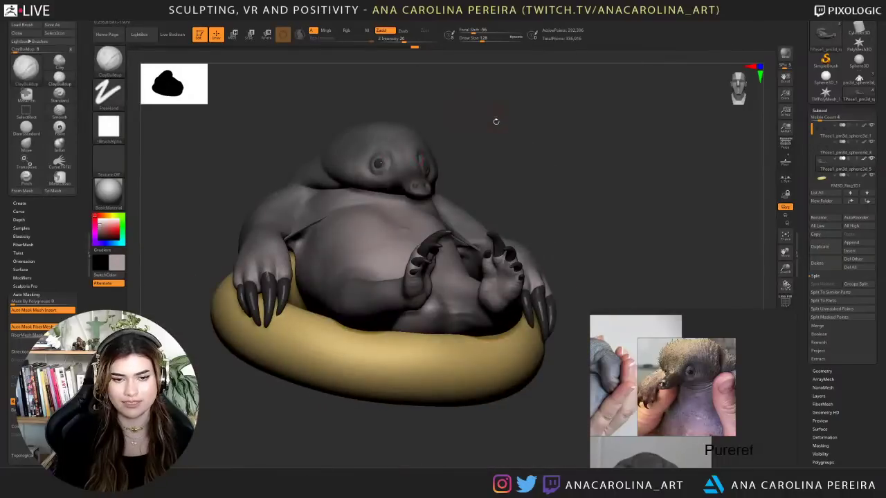
- Shape the underside and mouth area of the snout with ClayBuildup at Draw Size 104
mouse_move(443, 123)
left_mouse_down()
mouse_move(491, 130)
mouse_move(467, 236)
left_mouse_up()
key("space")
left_click_drag(453, 197, 346, 214)
mouse_move(422, 242)
left_mouse_down()
mouse_move(377, 235)
mouse_move(408, 241)
mouse_move(403, 187)
left_mouse_up()
key("space")
left_click_drag(418, 221, 420, 222)
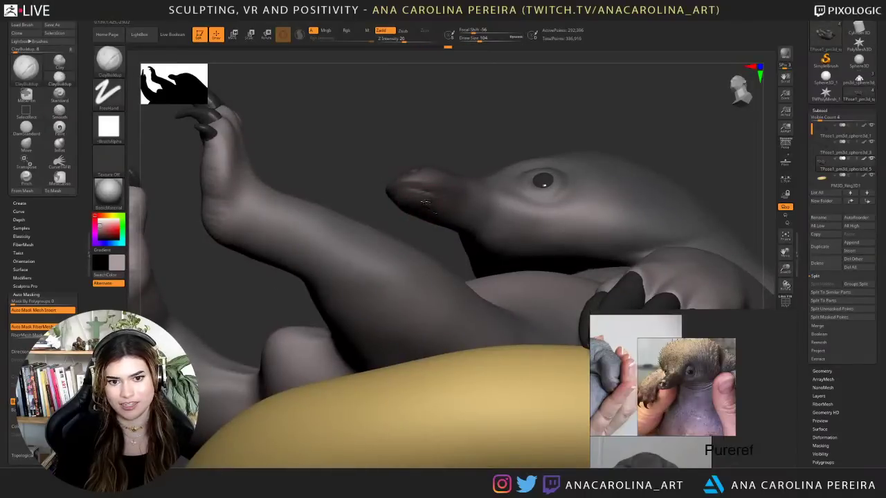
left_click_drag(410, 230, 465, 220)
mouse_move(354, 178)
left_mouse_down()
mouse_move(372, 164)
mouse_move(389, 166)
left_mouse_up()
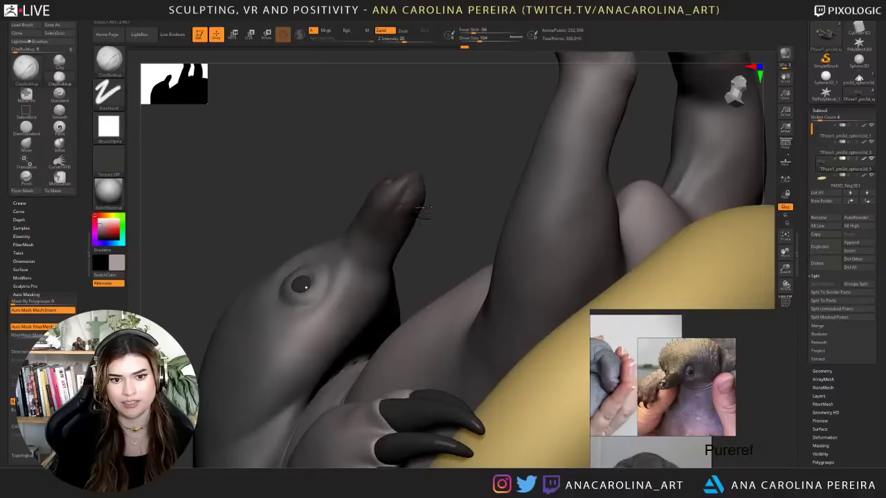
mouse_move(424, 208)
left_mouse_down()
mouse_move(424, 201)
mouse_move(408, 222)
mouse_move(417, 247)
left_mouse_up()
- Sculpt the fold above and behind the eye with ClayBuildup at Draw Size 90
key("space")
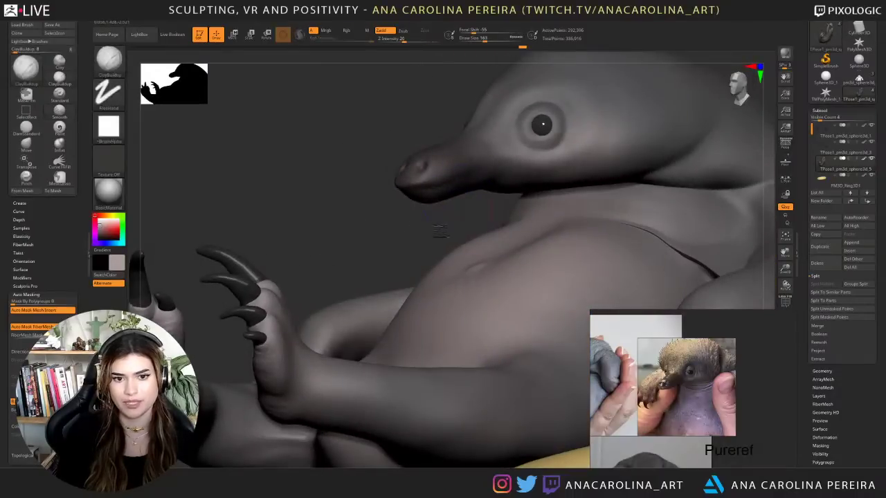
mouse_move(439, 233)
left_mouse_down()
mouse_move(537, 157)
mouse_move(509, 152)
mouse_move(476, 113)
mouse_move(467, 159)
left_mouse_up()
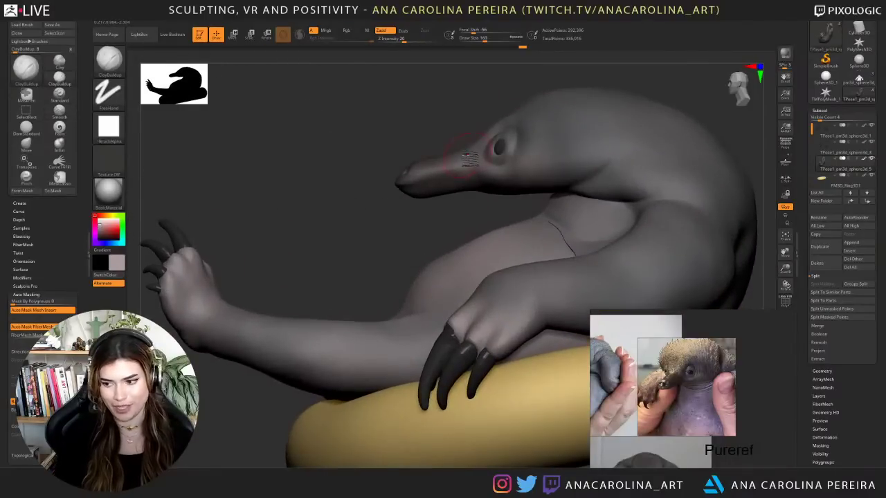
mouse_move(458, 99)
left_mouse_down("alt")
mouse_move(438, 145)
mouse_move(454, 115)
mouse_move(415, 166)
left_mouse_up("alt")
key("s")
left_click_drag(478, 180, 464, 180)
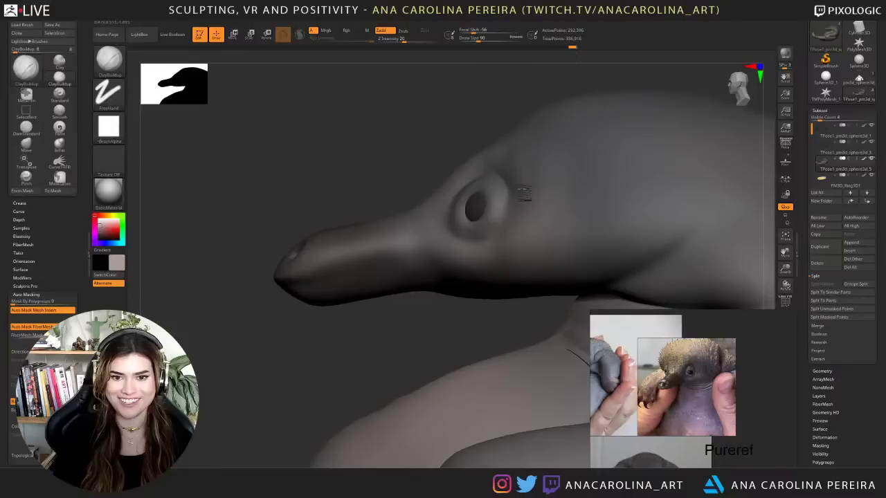
left_click_drag(520, 171, 508, 203)
left_click_drag(486, 119, 498, 129)
mouse_move(518, 174)
left_mouse_down()
mouse_move(526, 223)
mouse_move(531, 214)
left_mouse_up()
- Smooth the cheek behind the eye and the brow above it
mouse_move(487, 126)
right_mouse_down()
mouse_move(468, 103)
mouse_move(497, 141)
right_mouse_up()
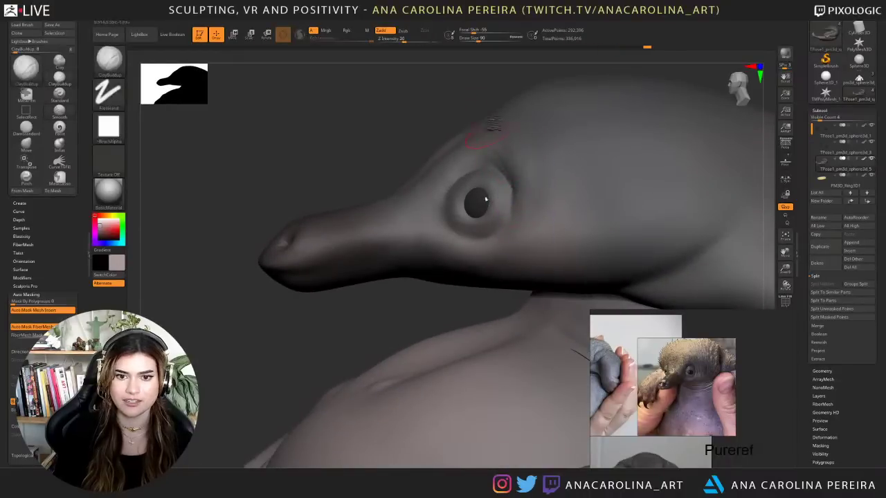
mouse_move(494, 124)
right_mouse_down()
mouse_move(510, 85)
mouse_move(518, 90)
right_mouse_up()
left_click_drag(556, 187, 545, 247, "shift")
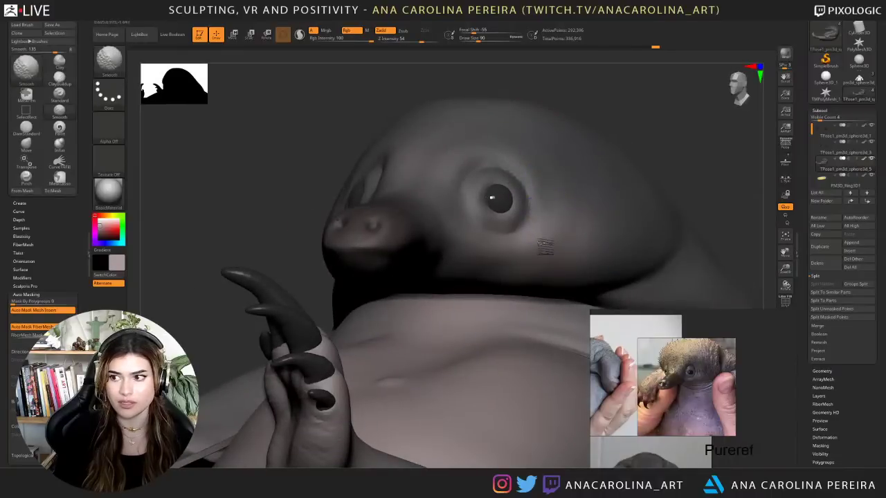
mouse_move(532, 150)
left_mouse_down("shift")
mouse_move(478, 145)
mouse_move(487, 159)
left_mouse_up("shift")
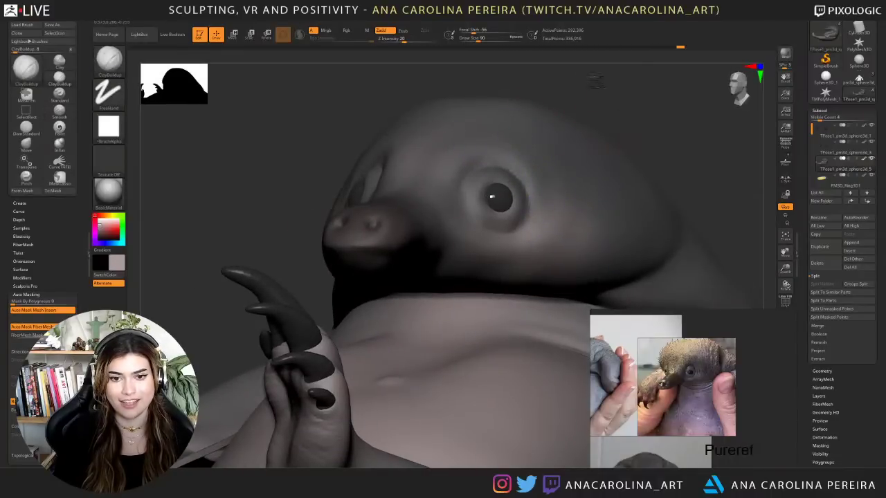
- Mask a round area covering the inner rim of the eye
mouse_move(593, 81)
right_mouse_down("ctrl")
mouse_move(601, 126)
mouse_move(589, 136)
mouse_move(593, 115)
mouse_move(577, 206)
right_mouse_up("ctrl")
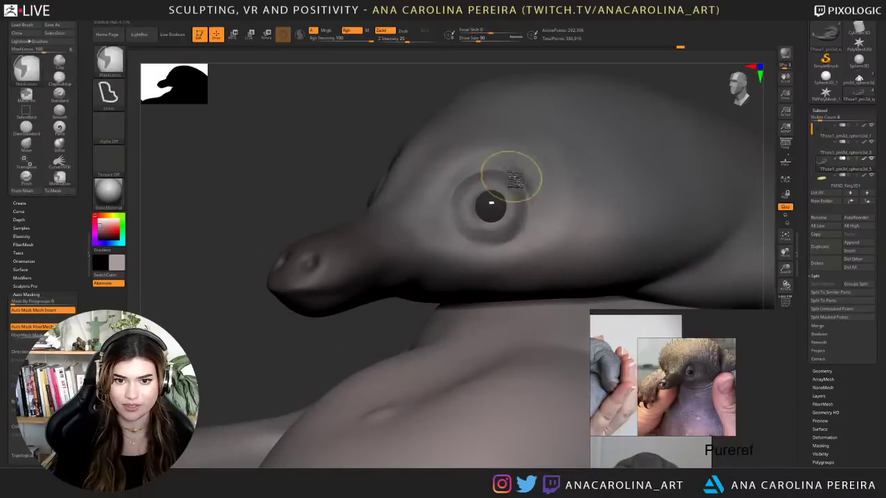
mouse_move(512, 178)
left_mouse_down("ctrl")
mouse_move(516, 235)
mouse_move(528, 222)
mouse_move(512, 242)
mouse_move(469, 241)
mouse_move(454, 190)
mouse_move(453, 224)
left_mouse_up("ctrl")
mouse_move(523, 182)
left_mouse_down("ctrl")
mouse_move(500, 170)
mouse_move(468, 179)
left_mouse_up("ctrl")
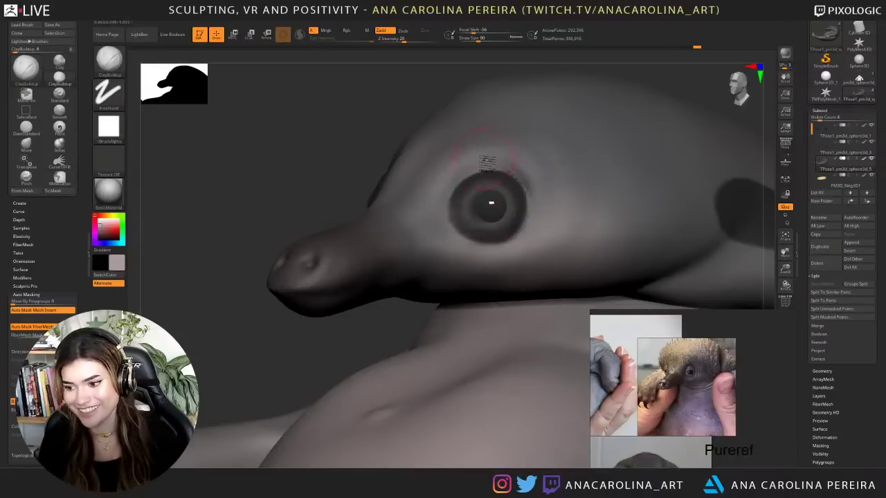
- Reshape the brow in front of and above the masked eye area with the Move brush at Draw Size 132
left_click_drag(361, 115, 385, 85)
left_click(387, 87, "ctrl")
left_click_drag(745, 144, 581, 89, "ctrl")
left_click(684, 94, "ctrl")
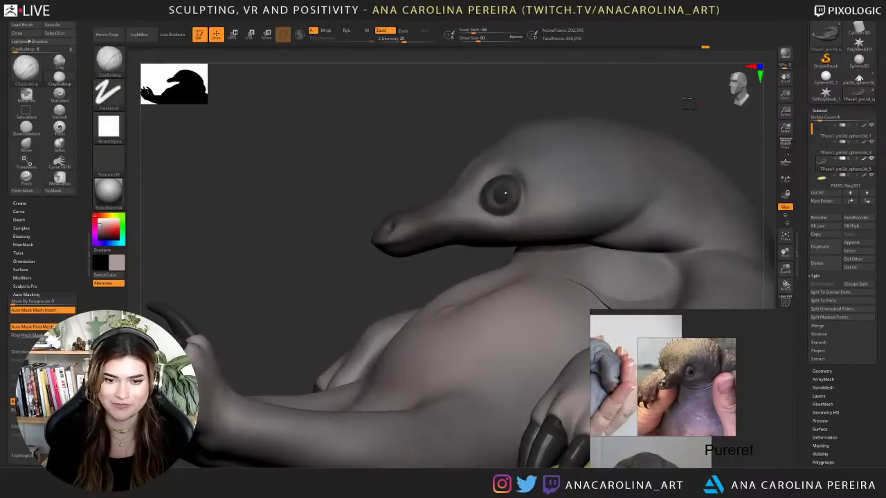
left_click_drag(689, 103, 618, 200, "alt")
key("b")
key("m")
key("v")
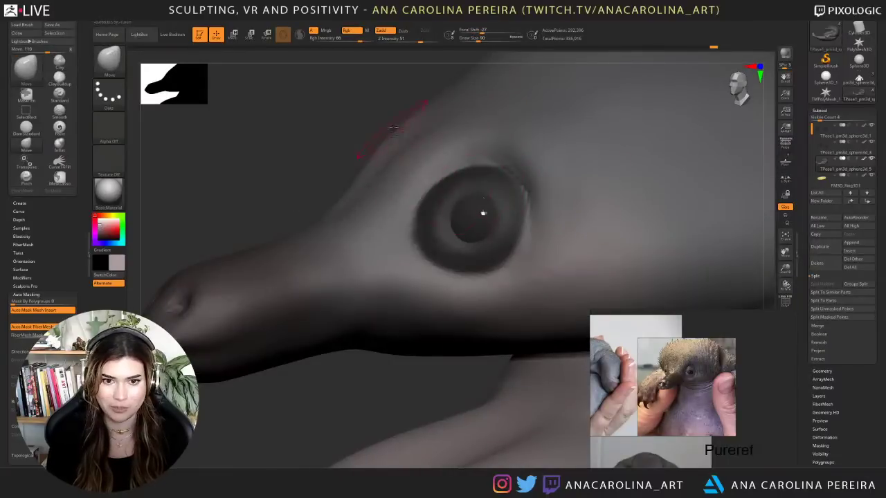
key("space")
key("space")
left_click_drag(365, 106, 411, 127)
left_click_drag(615, 140, 597, 144)
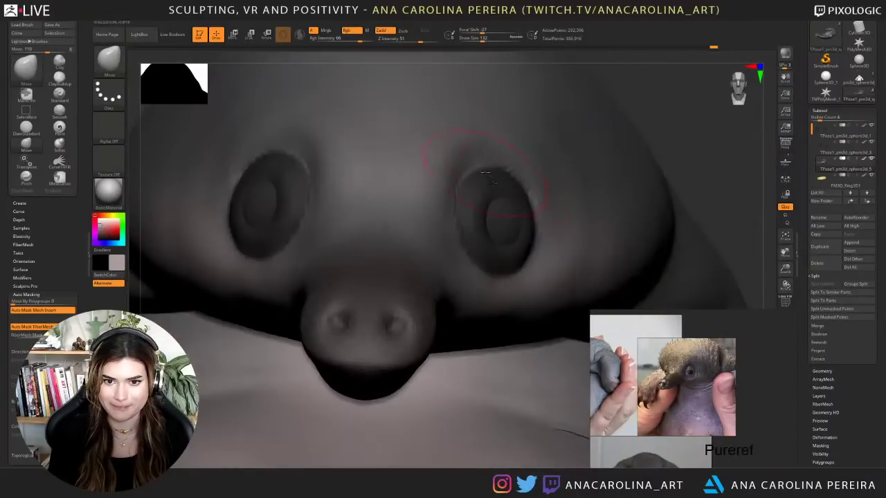
- Adjust the skin along the upper edge of the eye with the Move brush at Draw Size 77
key("space")
left_click_drag(498, 163, 482, 162)
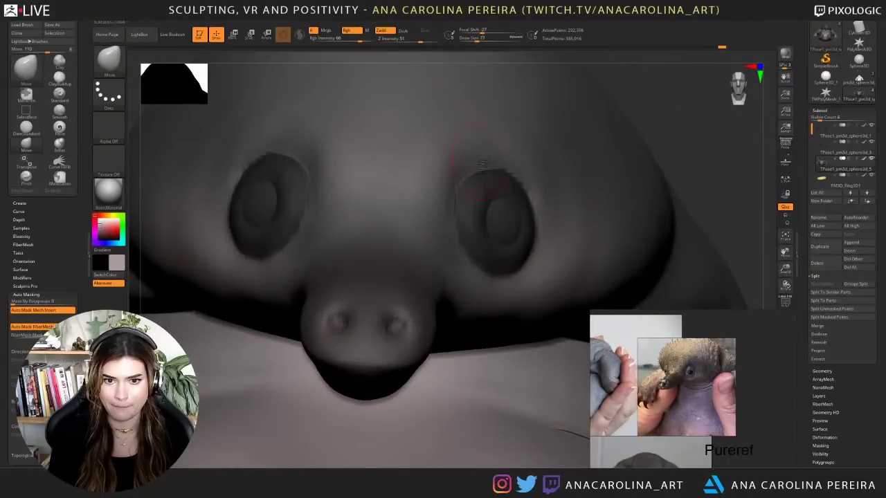
right_click_drag(597, 147, 543, 148)
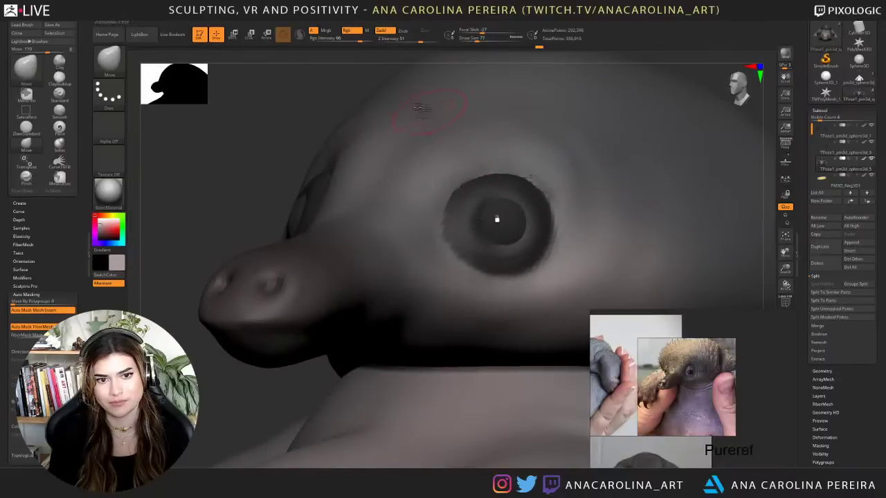
left_click_drag(351, 101, 295, 101)
left_click_drag(543, 207, 543, 248)
- Reshape the skin above and behind the eye with the Move brush at Draw Sizes 136 and 120
key("s")
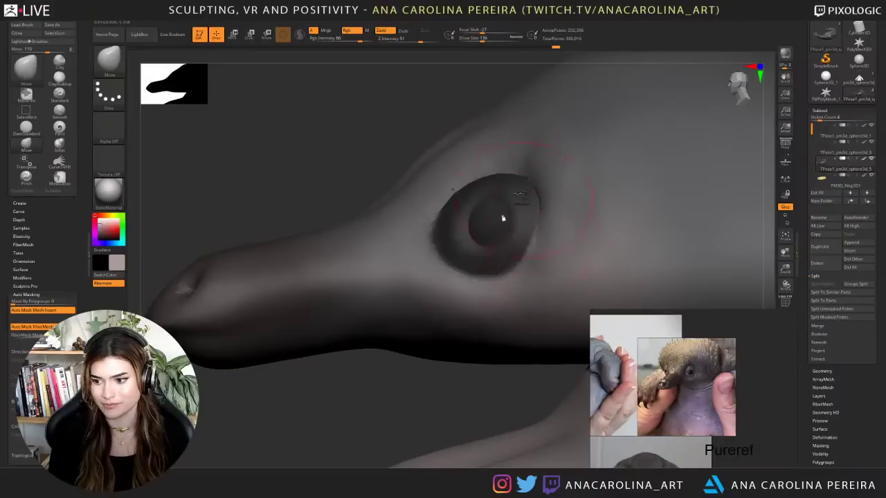
mouse_move(396, 90)
left_mouse_down()
mouse_move(426, 122)
mouse_move(477, 132)
left_mouse_up()
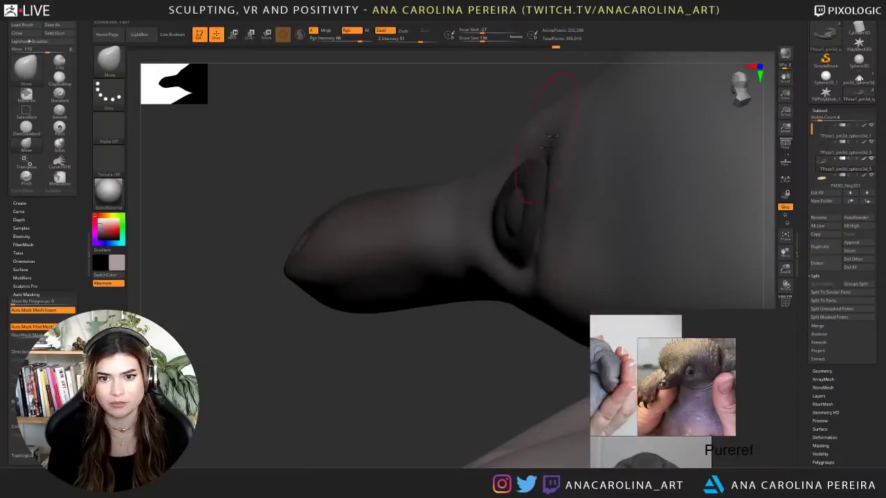
mouse_move(431, 104)
left_mouse_down()
mouse_move(418, 142)
mouse_move(443, 187)
left_mouse_up()
key("s")
left_click_drag(543, 186, 542, 187)
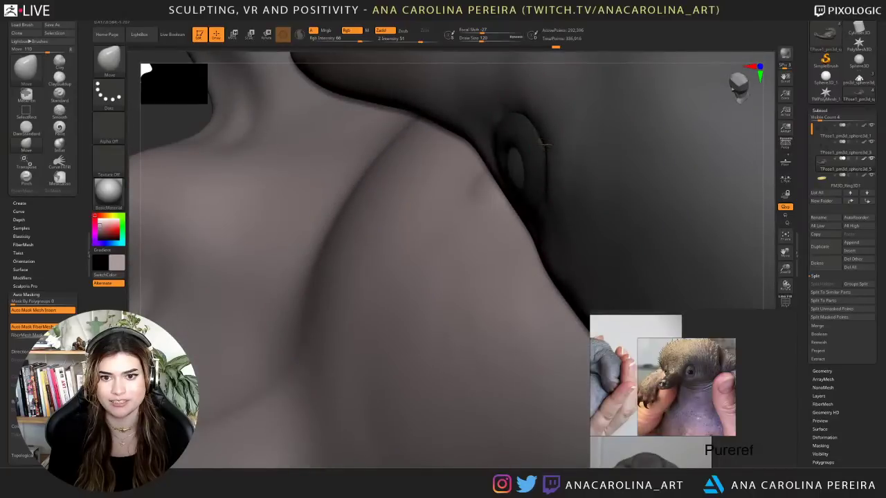
- Pull the skin behind the eye into shape with the Move brush at Draw Size 120 and smooth around the socket
mouse_move(769, 160)
left_mouse_down("alt")
mouse_move(732, 107)
mouse_move(730, 80)
left_mouse_up("alt")
mouse_move(531, 149)
left_mouse_down()
mouse_move(685, 140)
mouse_move(681, 131)
mouse_move(672, 178)
left_mouse_up()
mouse_move(415, 163)
left_mouse_down("shift")
mouse_move(456, 182)
mouse_move(414, 170)
left_mouse_up("shift")
left_click_drag(574, 102, 623, 104)
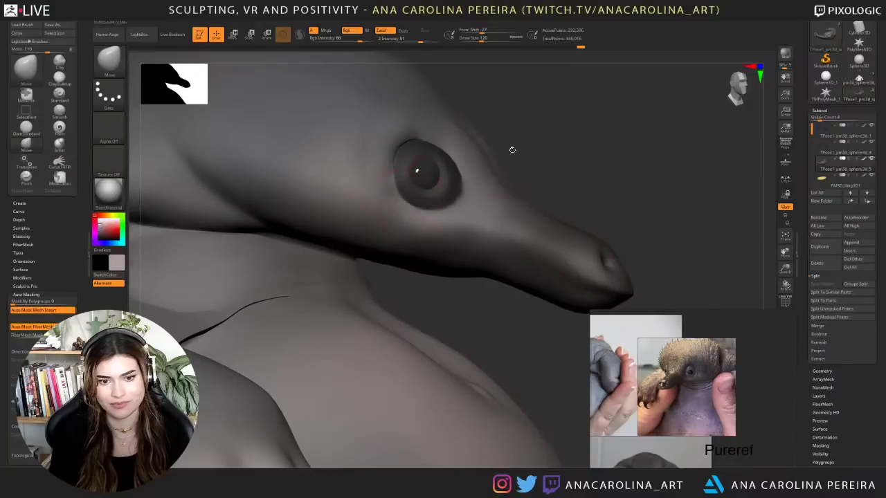
left_click_drag(512, 149, 453, 143)
left_click_drag(382, 92, 388, 123)
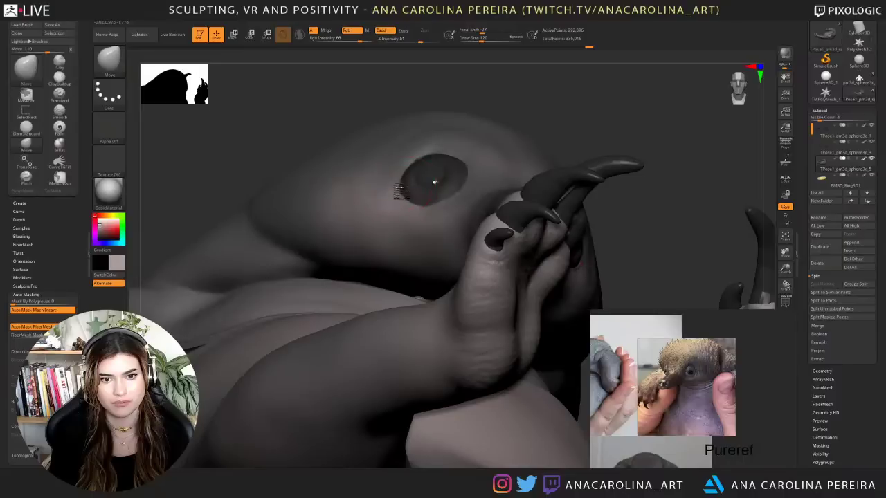
left_click_drag(429, 152, 412, 207, "shift")
mouse_move(539, 100)
left_mouse_down()
mouse_move(595, 110)
mouse_move(558, 119)
mouse_move(562, 132)
mouse_move(514, 174)
mouse_move(475, 187)
left_mouse_up()
- Invert the mask to isolate the eye rims and refine their lower edge at Draw Size 94
mouse_move(656, 193)
left_mouse_down("ctrl")
mouse_move(670, 203)
mouse_move(643, 188)
left_mouse_up("ctrl")
key("ctrl+z")
key("ctrl+i")
key("space")
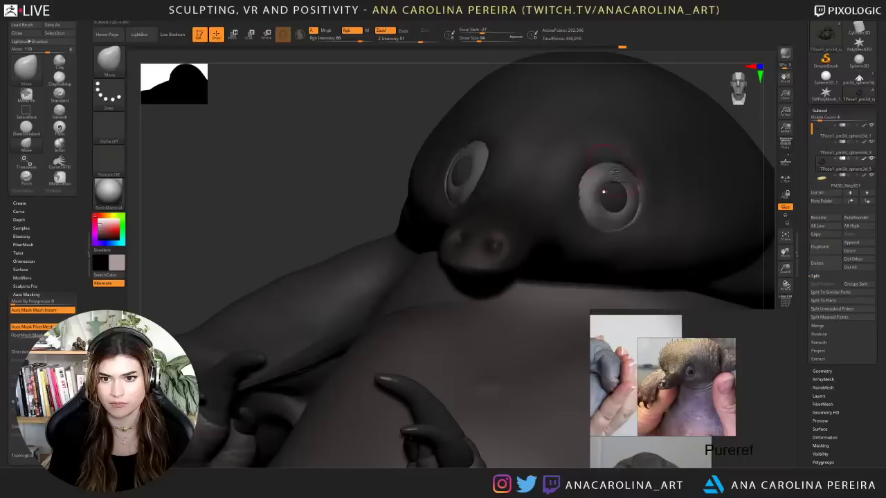
left_click_drag(633, 198, 632, 223)
key("ctrl+z")
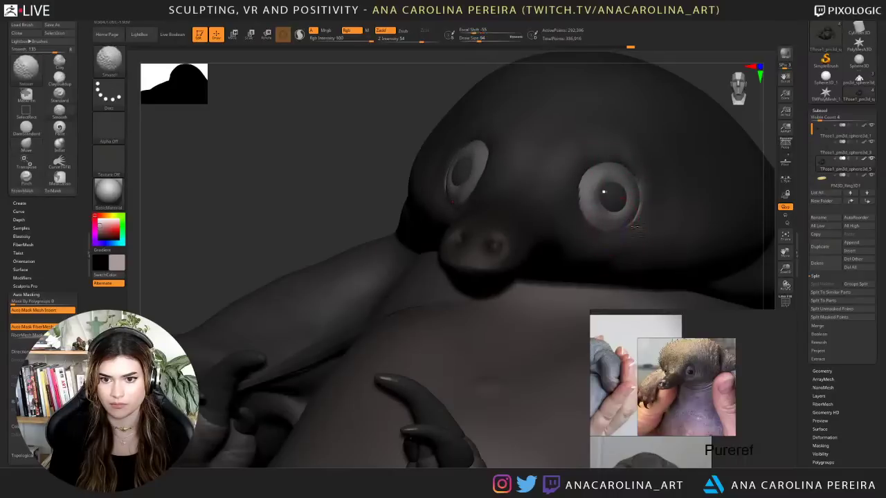
- Clear the mask and smooth the skin around the eyes at Draw Size 94
left_click_drag(379, 123, 392, 142, "ctrl")
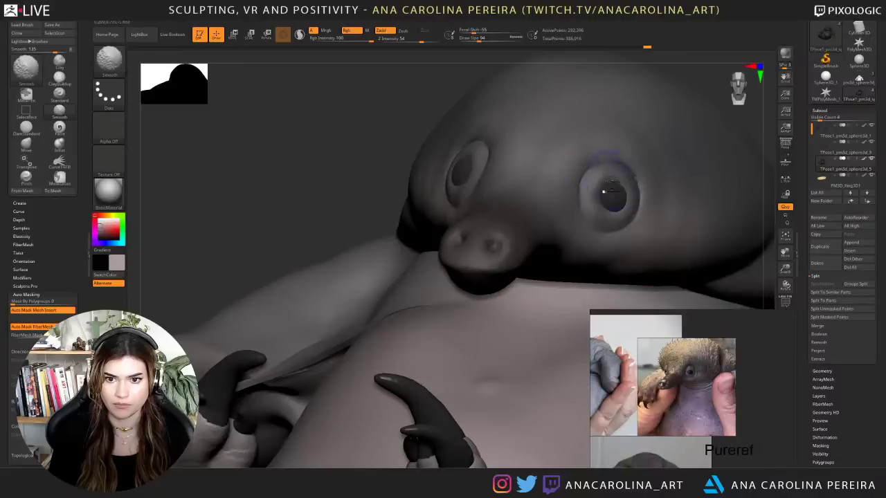
mouse_move(304, 190)
left_mouse_down("alt")
mouse_move(408, 159)
mouse_move(647, 158)
mouse_move(632, 144)
mouse_move(549, 198)
left_mouse_up("alt")
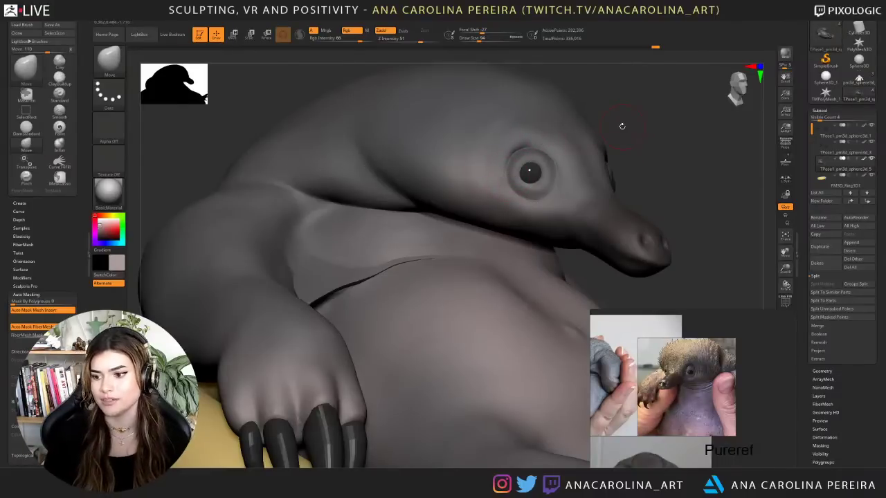
left_click_drag(650, 180, 575, 154)
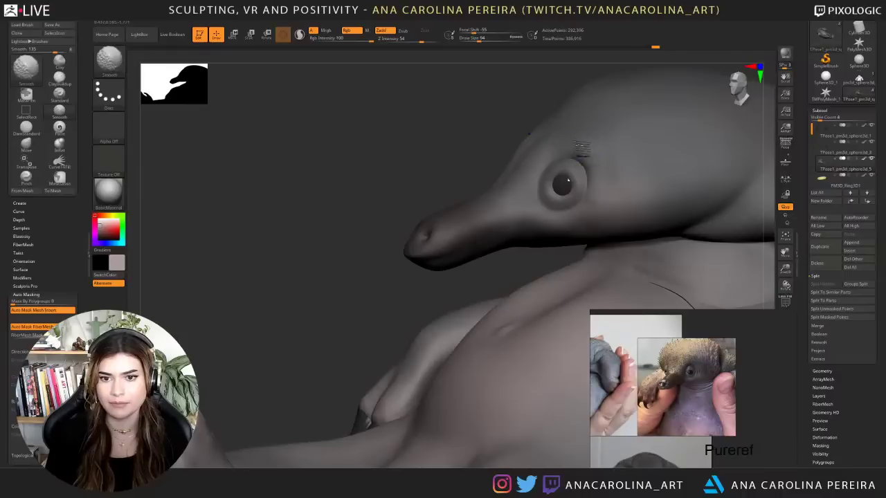
left_click_drag(418, 145, 376, 147)
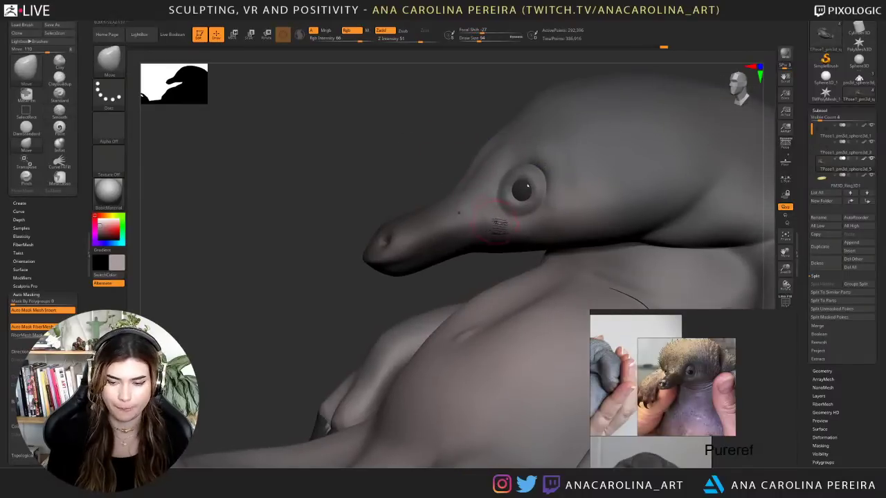
- Adjust the upper eyelid and the skin in front of the eye with the Move brush at Draw Size 97
key("space")
key("space")
left_click_drag(500, 219, 502, 219)
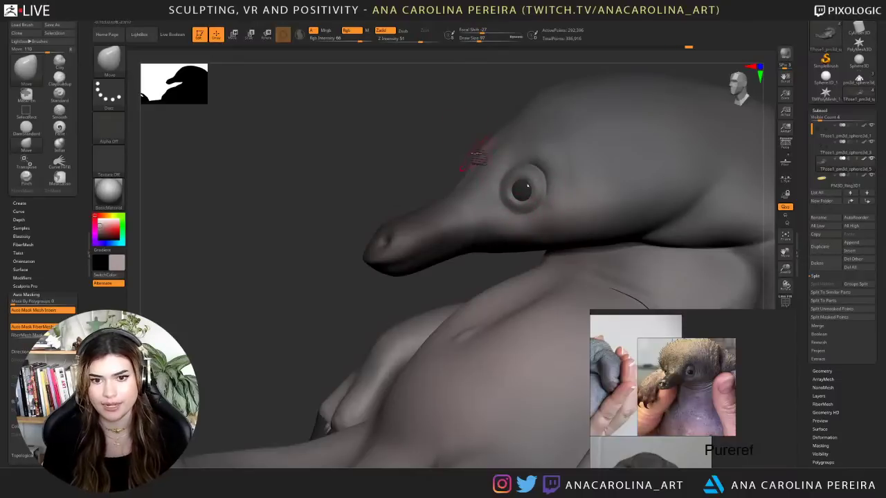
left_click_drag(468, 135, 522, 165)
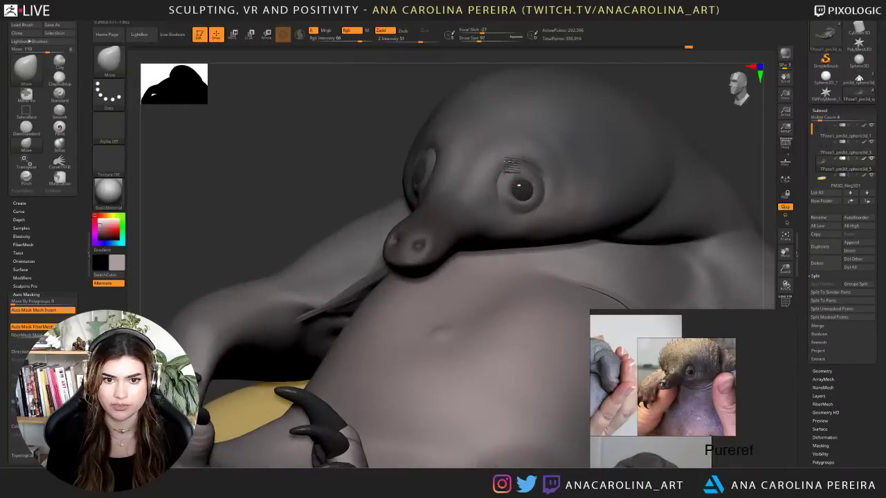
left_click_drag(512, 165, 511, 170)
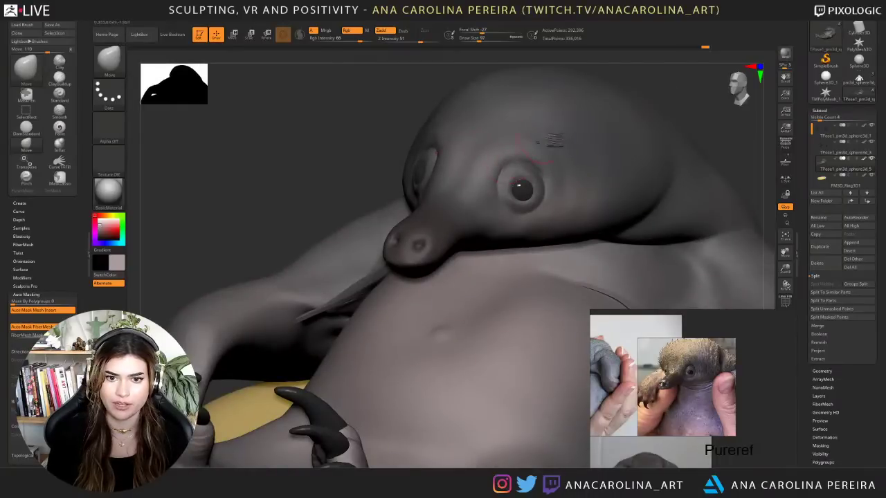
- Carve the crease around the eye rim with DamStandard at Draw Size 97
left_click_drag(561, 75, 625, 89)
key("f")
mouse_move(557, 132)
left_mouse_down()
mouse_move(599, 148)
mouse_move(564, 134)
mouse_move(606, 191)
mouse_move(578, 182)
left_mouse_up()
key("b")
key("d")
key("s")
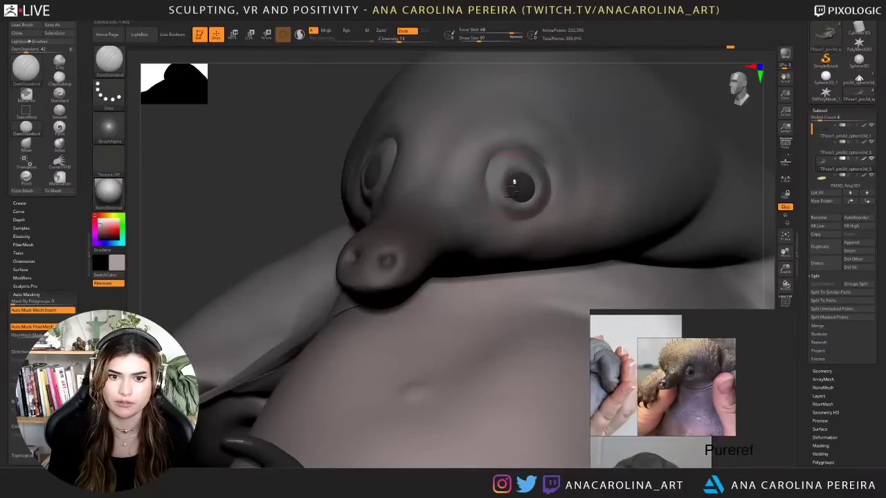
mouse_move(500, 188)
left_mouse_down()
mouse_move(528, 171)
mouse_move(562, 197)
left_mouse_up()
left_click_drag(710, 78, 653, 76, "alt")
left_click_drag(655, 115, 643, 126, "alt")
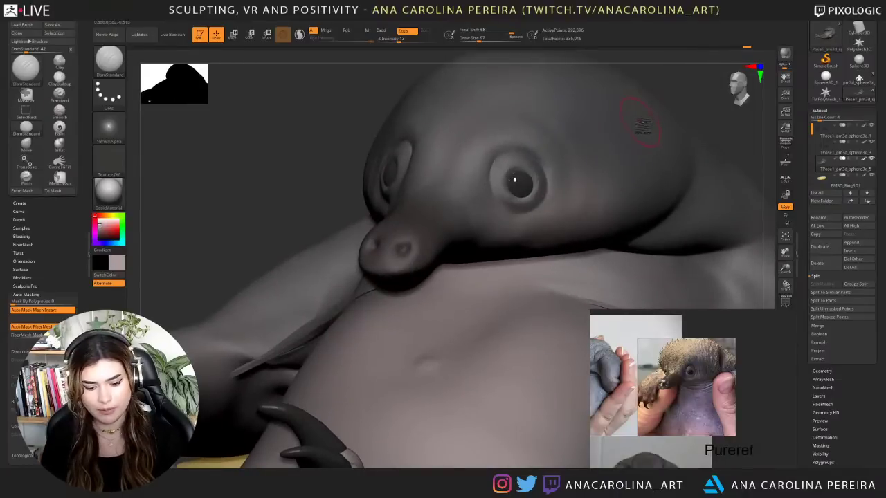
- Reshape the bridge between the eyes with the Move brush at Draw Size 128
key("b")
key("m")
key("v")
key("space")
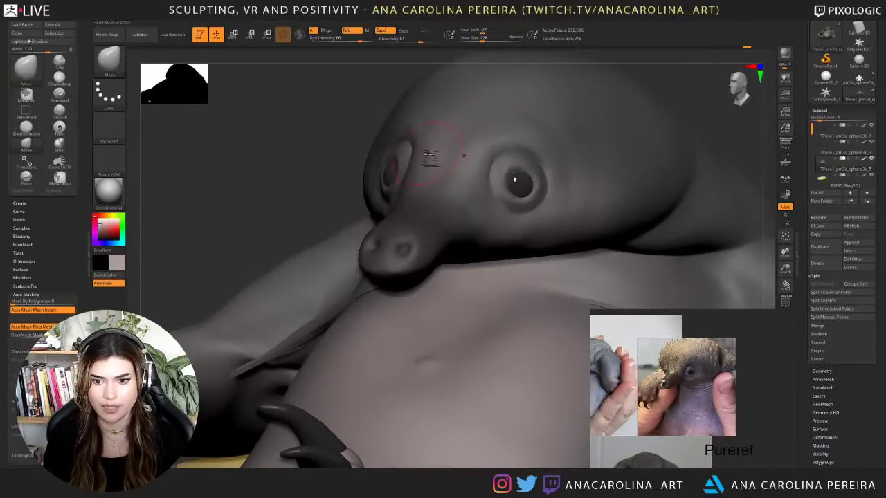
left_click_drag(413, 169, 415, 171)
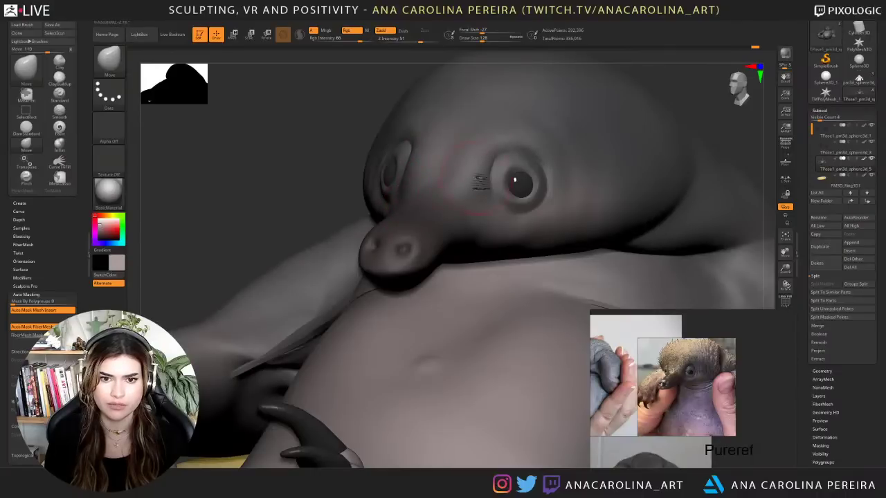
- Select ClayBuildup at Draw Size 128 and smooth the cheek below the eye
mouse_move(616, 108)
right_mouse_down("ctrl")
mouse_move(629, 85)
mouse_move(637, 124)
mouse_move(581, 138)
right_mouse_up("ctrl")
key("b")
key("c")
key("b")
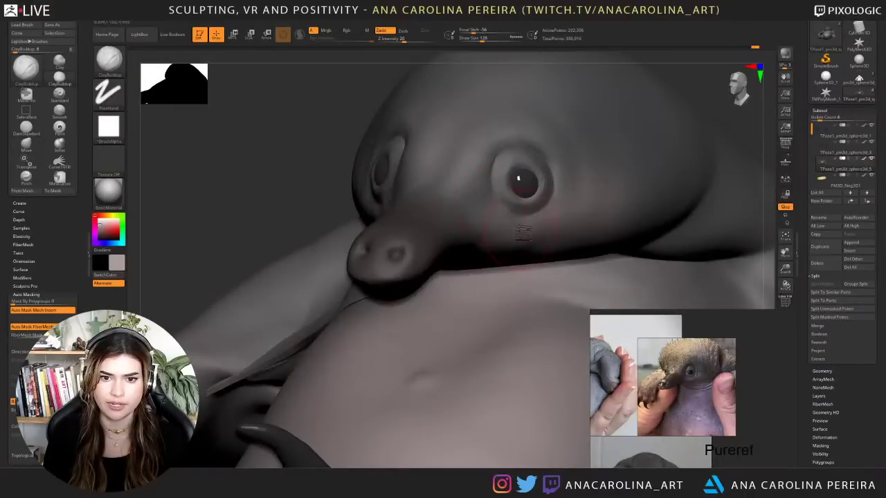
left_click_drag(505, 233, 528, 232, "shift")
mouse_move(712, 59)
left_mouse_down("alt")
mouse_move(637, 123)
mouse_move(682, 121)
mouse_move(615, 119)
mouse_move(619, 150)
mouse_move(597, 146)
mouse_move(654, 184)
mouse_move(639, 175)
left_mouse_up("alt")
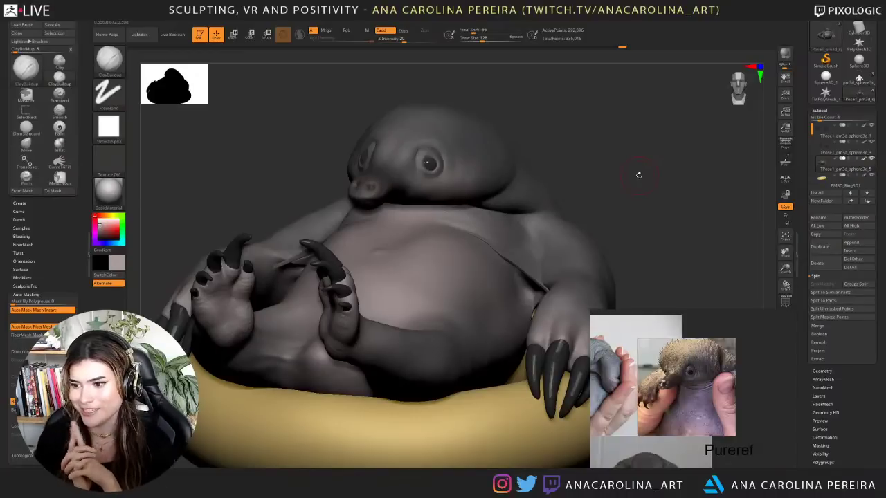
- Enlarge the reference photos and compare the creature's head and whole body with them from several angles
middle_click_drag(692, 402, 766, 400)
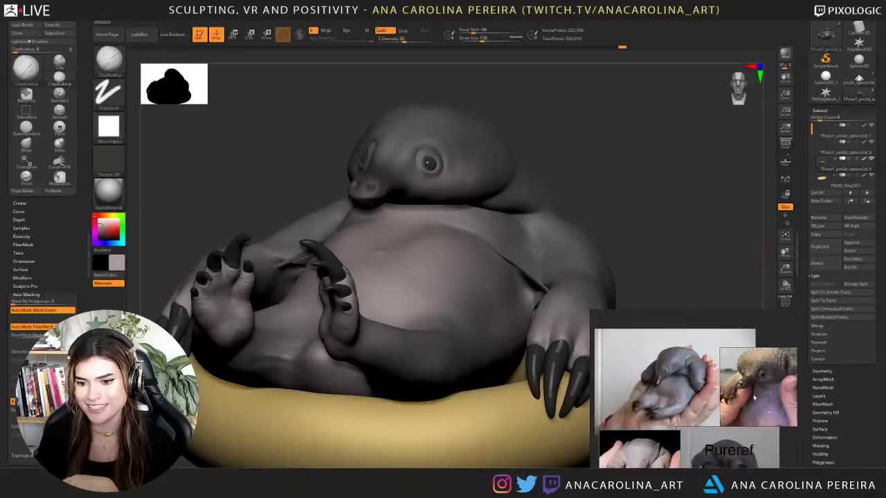
scroll(750, 397, "up", 2)
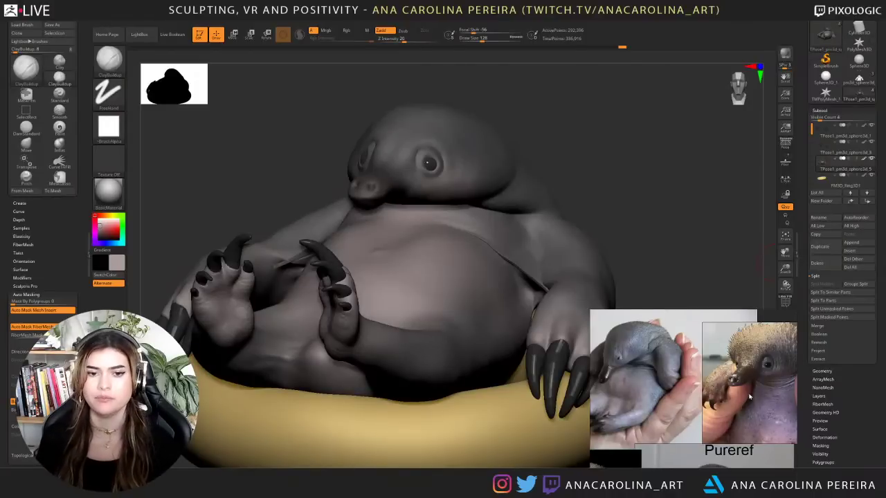
left_click_drag(532, 167, 597, 171)
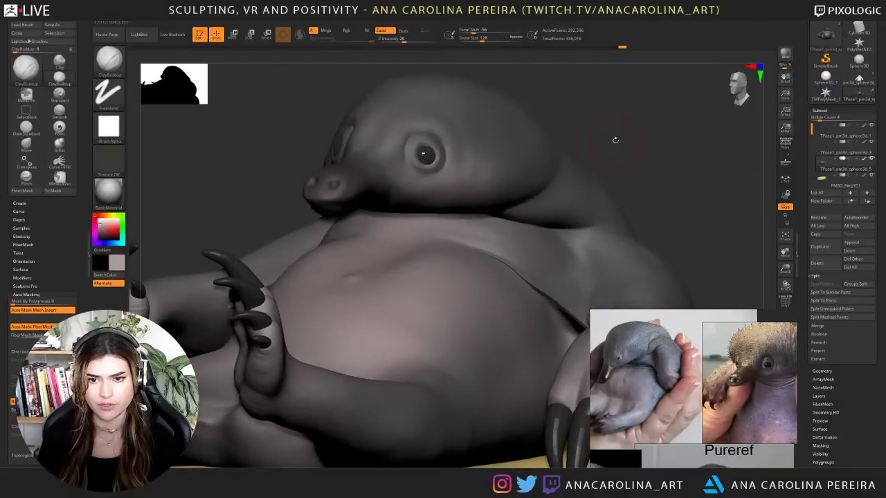
left_click_drag(615, 140, 628, 371)
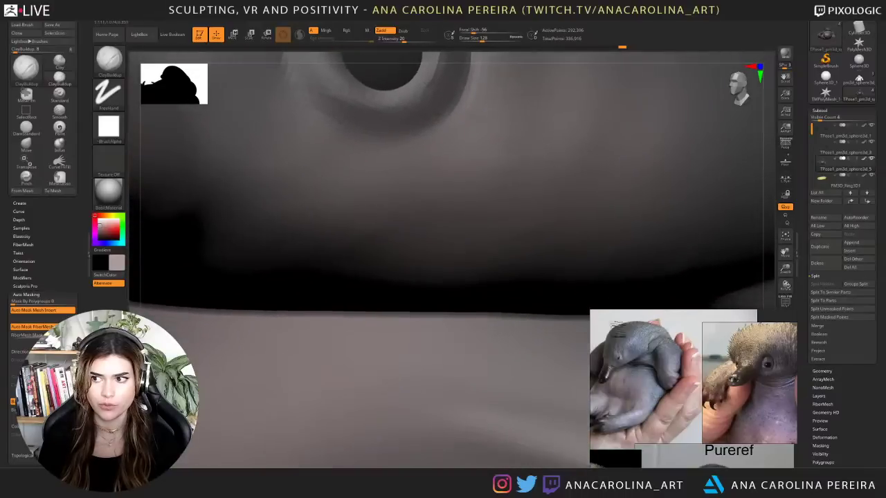
left_click_drag(619, 327, 568, 191, "alt")
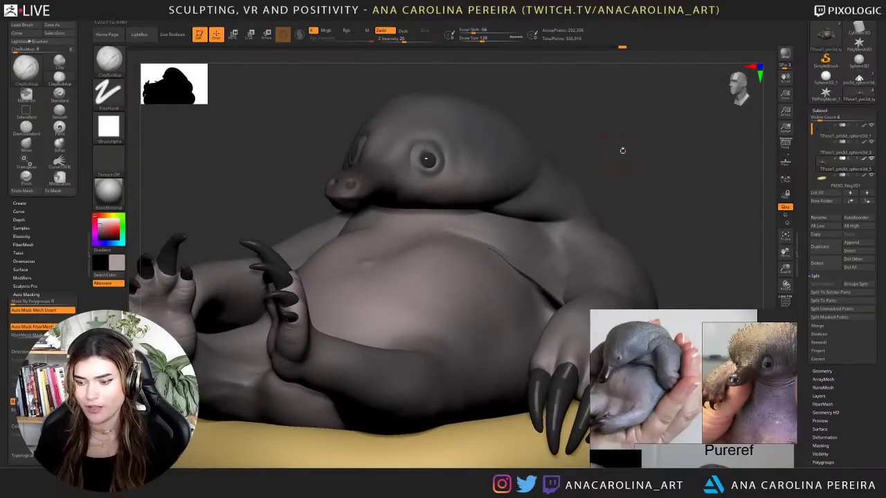
left_click_drag(638, 187, 623, 221, "alt")
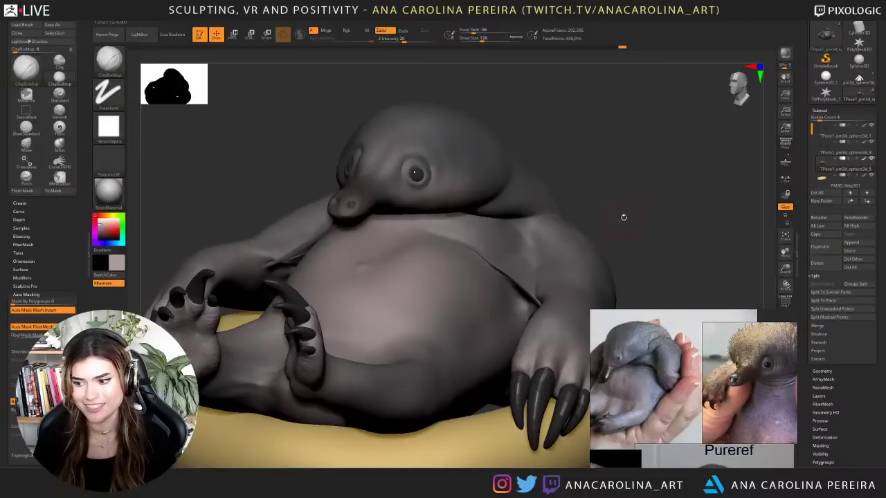
mouse_move(623, 217)
left_mouse_down()
mouse_move(630, 235)
mouse_move(630, 227)
left_mouse_up()
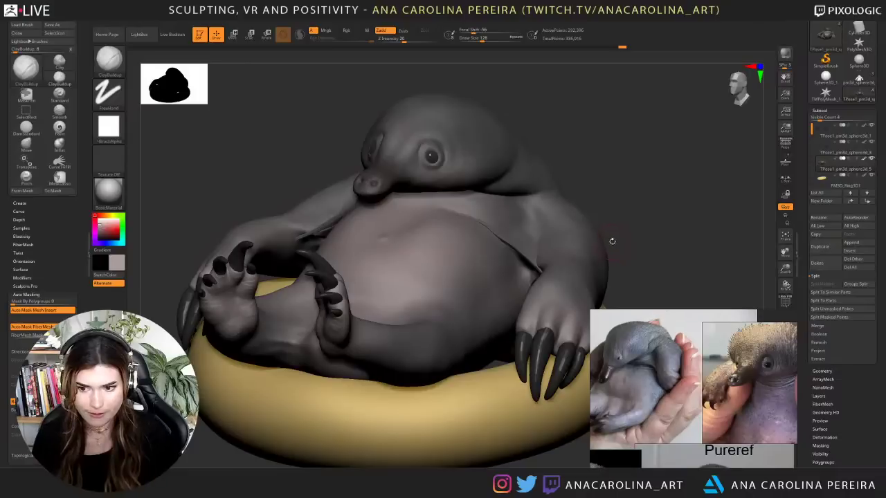
left_click_drag(619, 239, 608, 243)
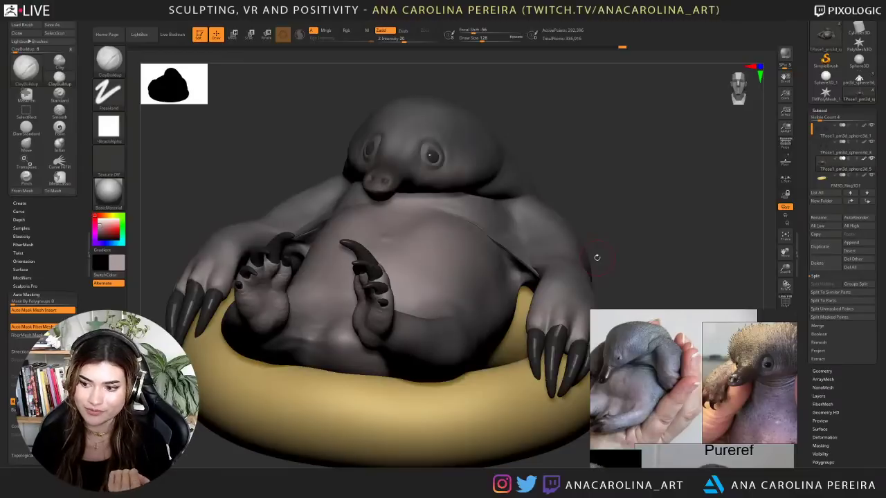
left_click_drag(579, 163, 619, 195)
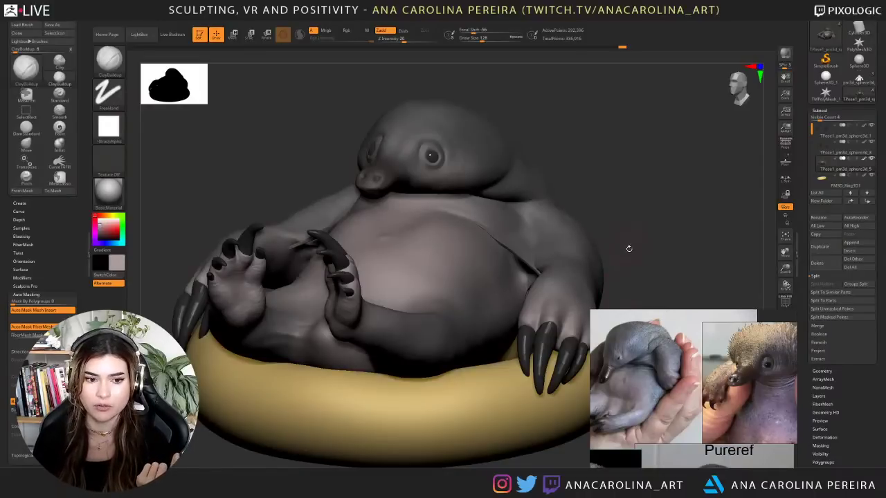
left_click_drag(629, 249, 638, 245)
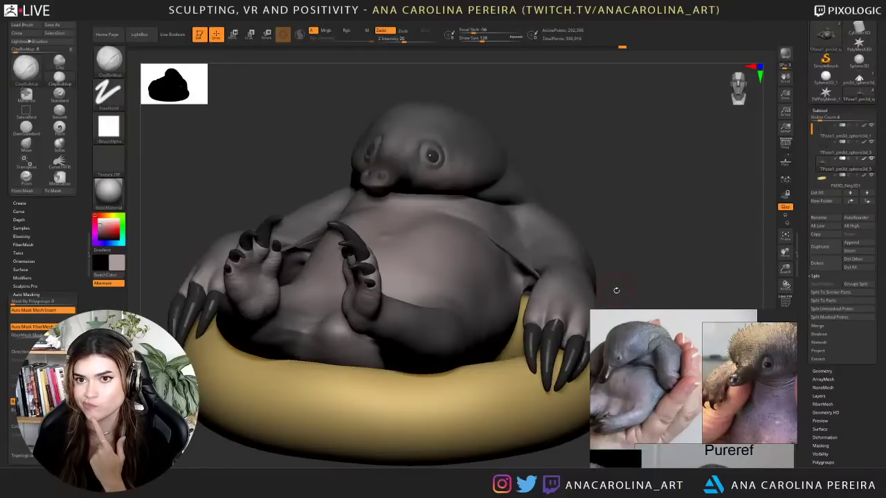
- Select the float ring and isolate it so that only the ring is displayed
left_click_drag(638, 252, 639, 258)
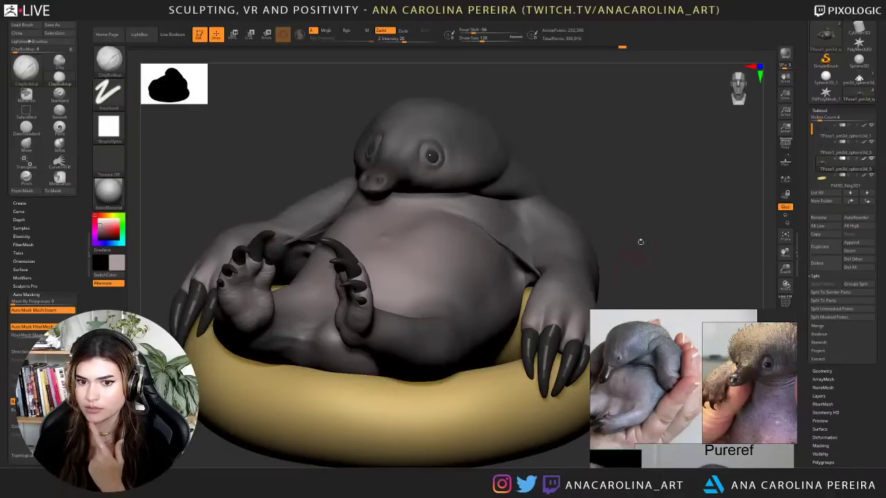
left_click_drag(653, 223, 644, 118, "alt")
left_click(489, 318, "alt")
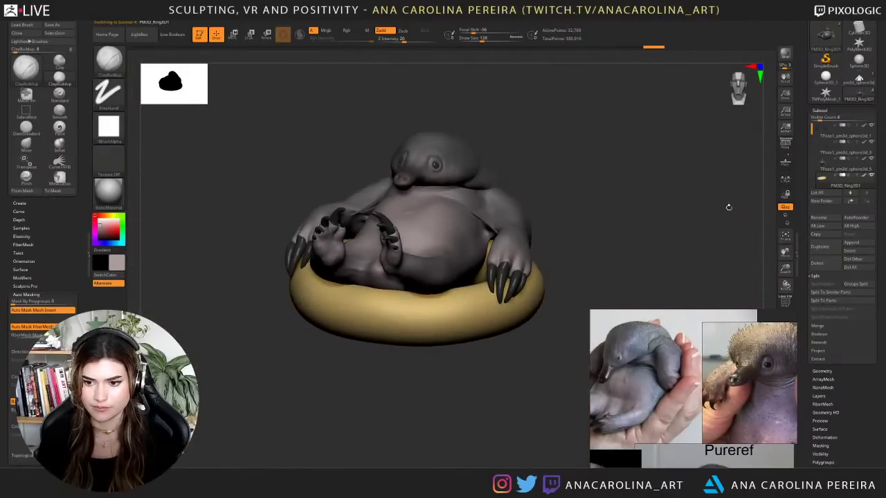
right_click_drag(750, 352, 692, 356)
left_click(785, 354)
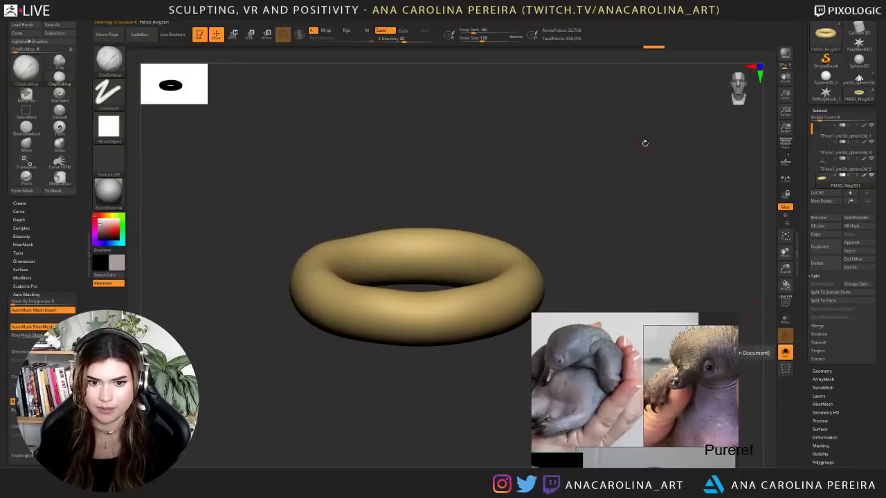
- Mask alternating segments around the ring with symmetrical MaskLasso selections and invert the mask
left_click_drag(675, 228, 673, 266)
left_click_drag(717, 242, 716, 261)
mouse_move(696, 218)
left_mouse_down()
mouse_move(676, 256)
mouse_move(645, 238)
left_mouse_up()
mouse_move(390, 325)
left_mouse_down("ctrl")
mouse_move(445, 405)
mouse_move(479, 314)
mouse_move(435, 280)
mouse_move(526, 257)
mouse_move(519, 180)
mouse_move(479, 164)
mouse_move(423, 216)
left_mouse_up("ctrl")
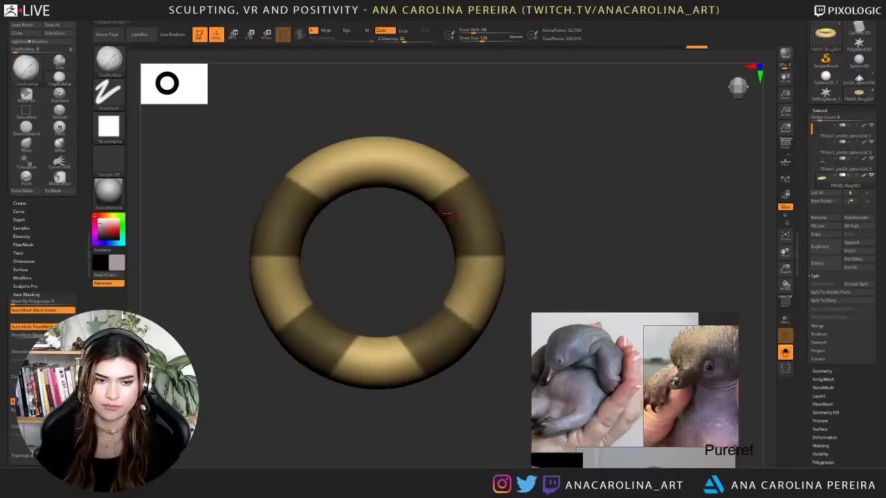
key("ctrl+z")
mouse_move(444, 254)
left_mouse_down("ctrl")
mouse_move(500, 257)
mouse_move(516, 220)
mouse_move(408, 200)
mouse_move(403, 139)
mouse_move(341, 121)
mouse_move(353, 207)
left_mouse_up("ctrl")
left_click(395, 203, "ctrl")
key("ctrl+z")
left_click(409, 199, "ctrl")
left_click(402, 229, "ctrl")
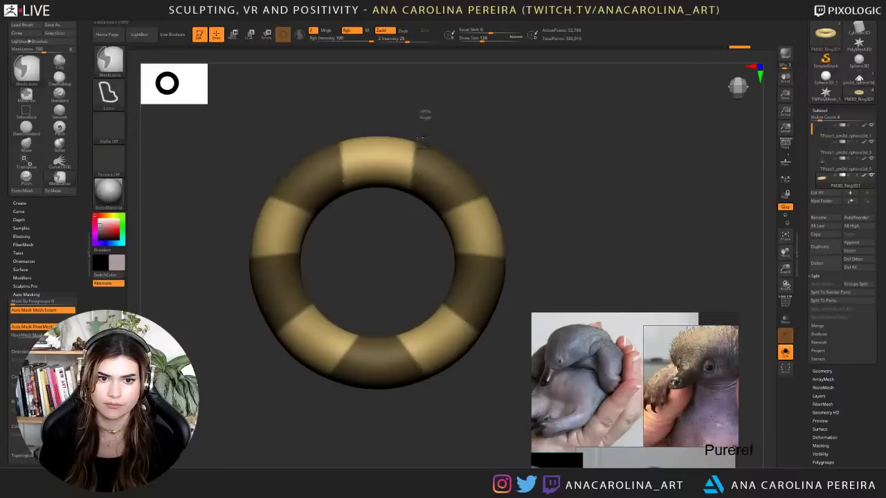
left_click(507, 164, "ctrl")
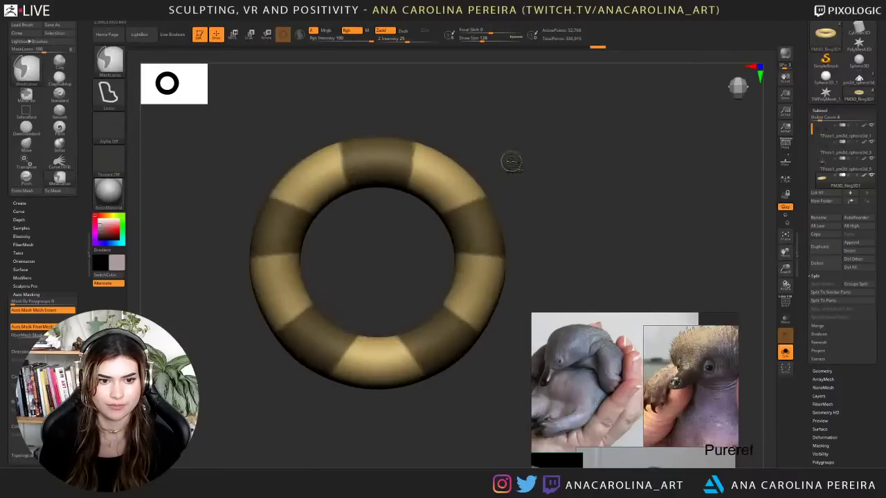
- Choose white and the Paint brush, and brush white over the unmasked segments on the ring's upper half
key("space")
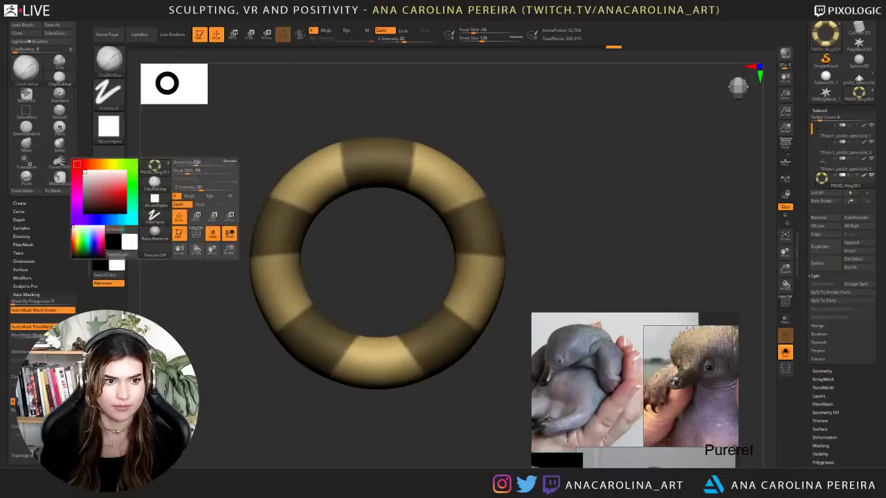
left_click_drag(210, 165, 227, 163)
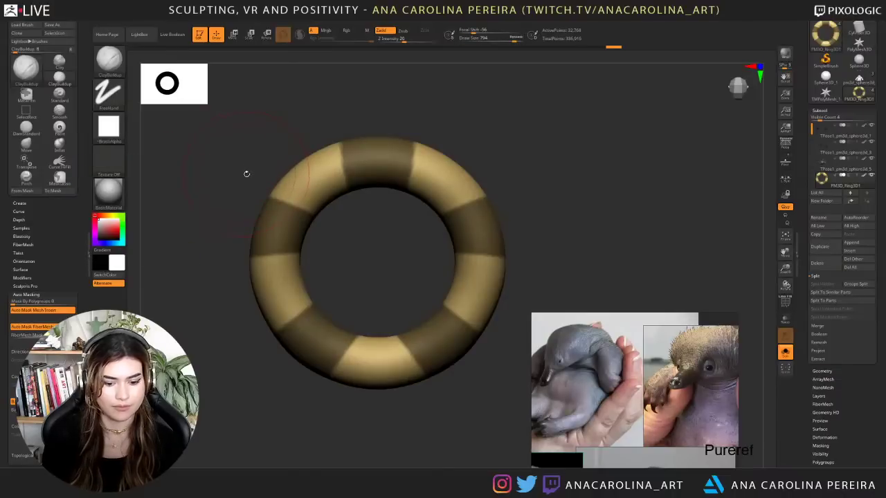
key("b")
key("p")
key("a")
mouse_move(317, 171)
left_mouse_down()
mouse_move(305, 229)
mouse_move(315, 242)
mouse_move(298, 300)
left_mouse_up()
- Raise Rgb Intensity to 100 and paint all unmasked ring segments solid white
key("space")
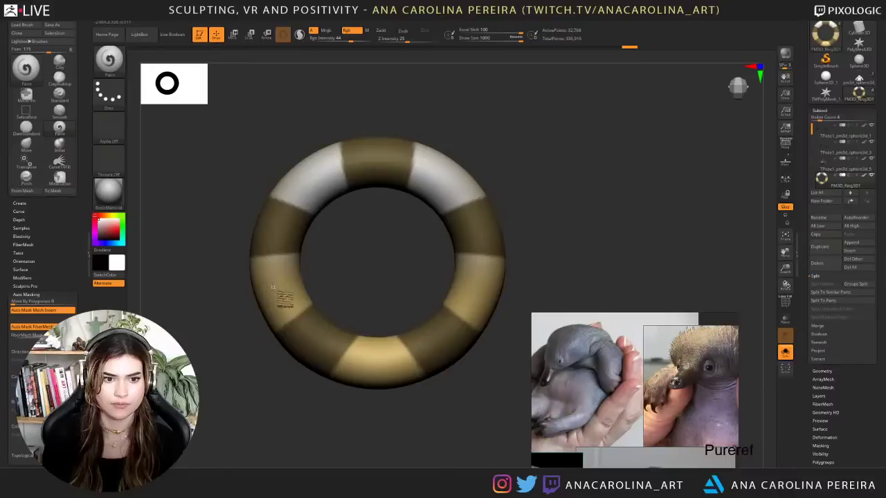
key("space")
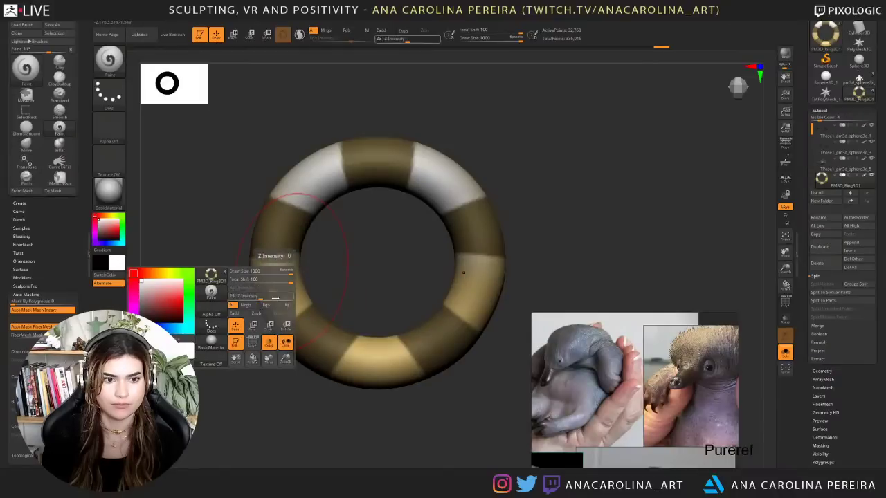
left_click_drag(278, 289, 297, 288)
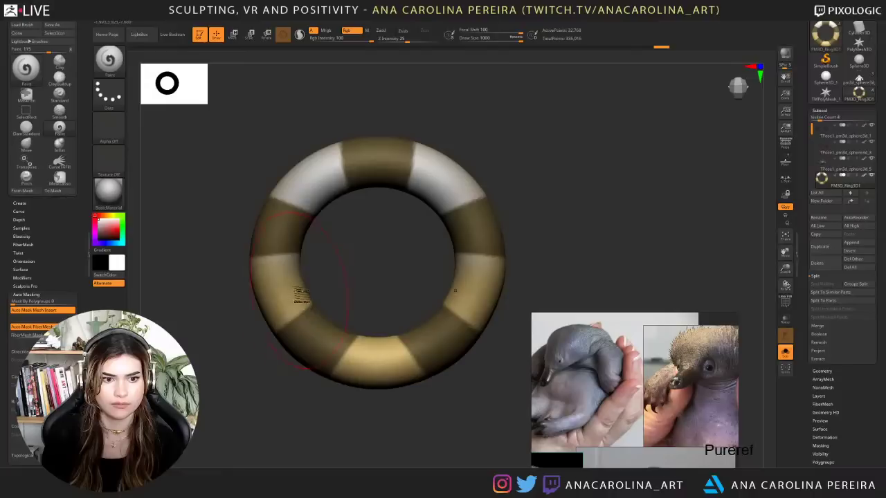
key("space")
mouse_move(299, 291)
left_mouse_down()
mouse_move(239, 291)
mouse_move(329, 351)
mouse_move(450, 274)
mouse_move(518, 107)
left_mouse_up()
left_click_drag(476, 228, 433, 257)
mouse_move(450, 156)
left_mouse_down()
mouse_move(453, 241)
mouse_move(474, 236)
left_mouse_up()
left_click_drag(464, 380, 515, 346)
mouse_move(542, 211)
left_mouse_down()
mouse_move(579, 228)
mouse_move(581, 285)
left_mouse_up()
- Invert the mask and paint one of the yellow ring segments teal
left_click(568, 226, "ctrl")
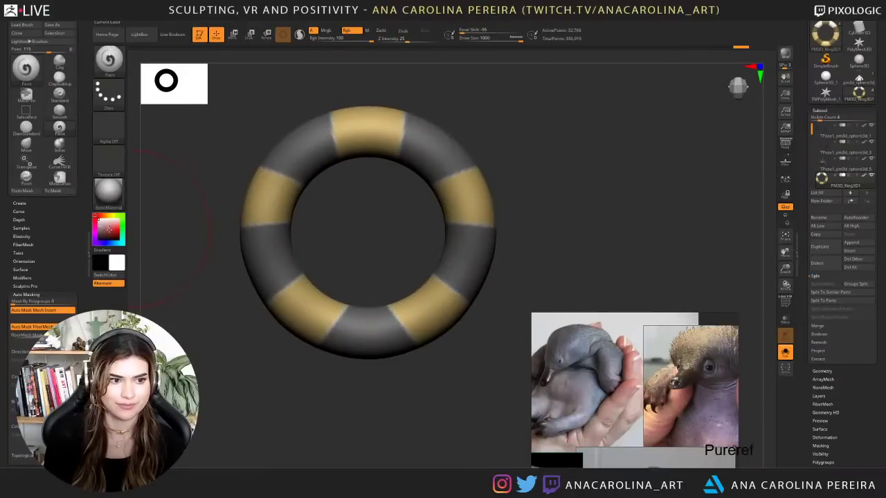
left_click(118, 221)
left_click(121, 230)
mouse_move(101, 216)
left_mouse_down()
mouse_move(119, 232)
mouse_move(112, 226)
mouse_move(121, 216)
mouse_move(117, 243)
left_mouse_up()
mouse_move(312, 296)
right_mouse_down()
mouse_move(324, 293)
mouse_move(313, 296)
right_mouse_up()
left_click_drag(312, 296, 300, 311)
mouse_move(300, 312)
right_mouse_down()
mouse_move(300, 348)
mouse_move(374, 318)
mouse_move(395, 273)
right_mouse_up()
left_click(323, 299)
right_click_drag(339, 306, 443, 268)
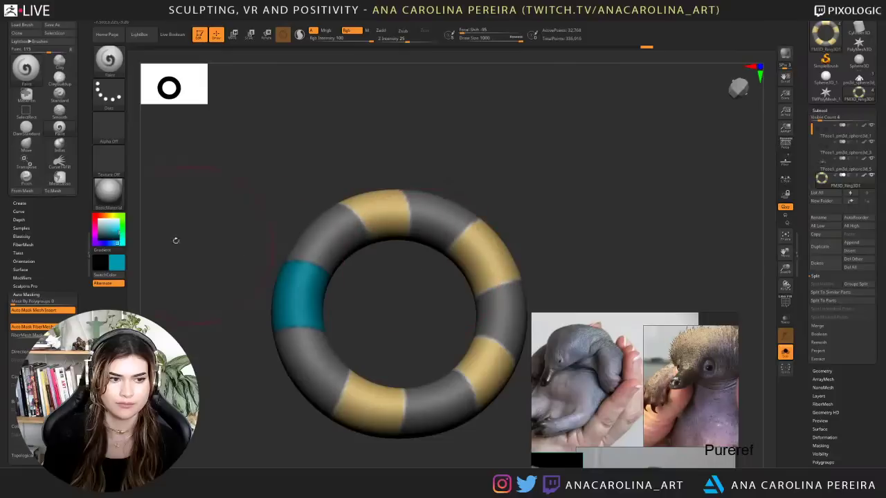
- Choose a coral red and paint the yellow segment across the ring from the teal one
left_click_drag(102, 215, 102, 215)
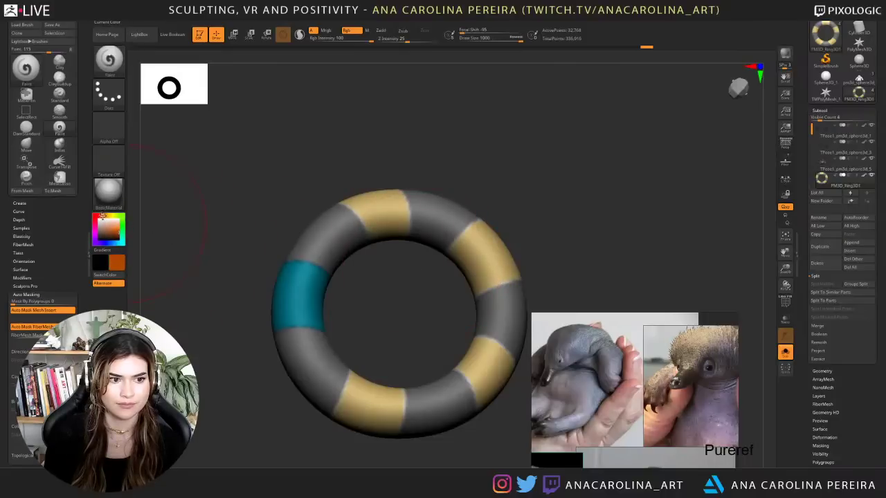
left_click(124, 229)
left_click(119, 229)
left_click(99, 215)
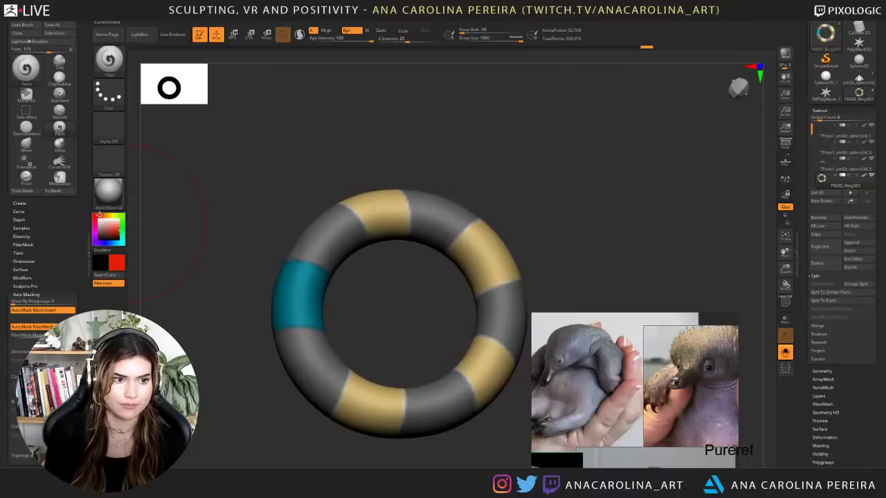
left_click(118, 225)
left_click(123, 229)
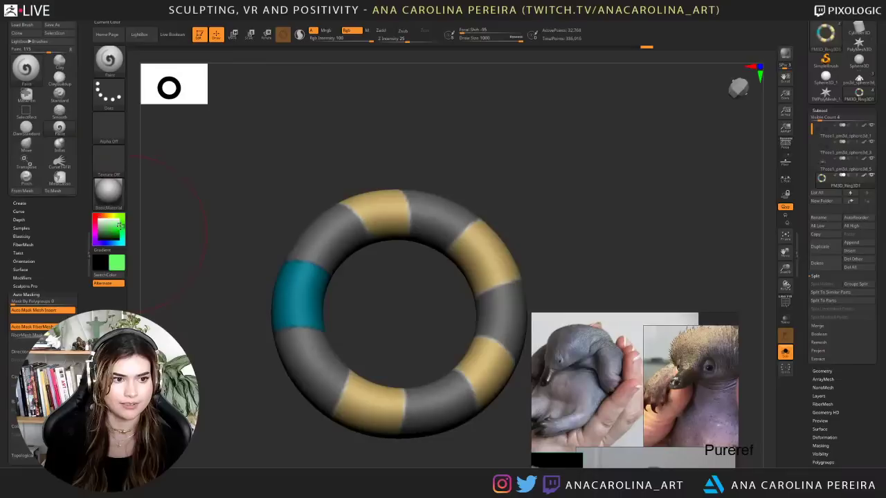
left_click(119, 226)
left_click(99, 215)
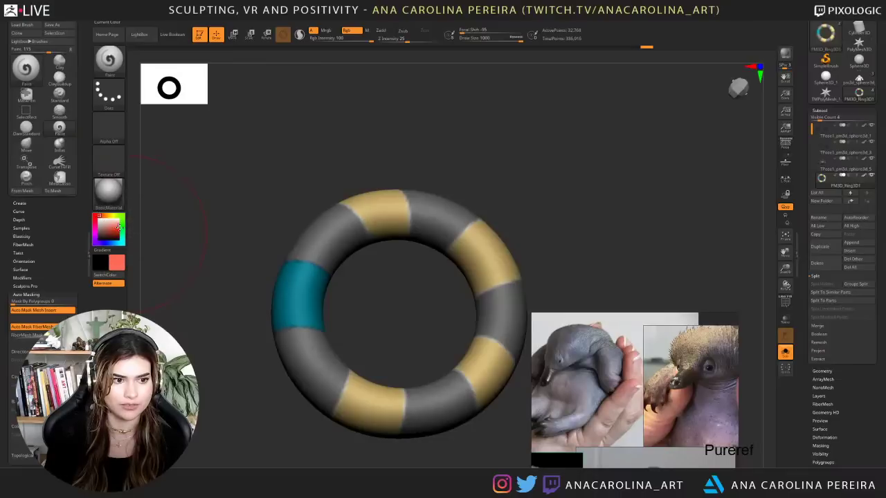
left_click_drag(397, 173, 397, 197)
left_click_drag(423, 334, 414, 336)
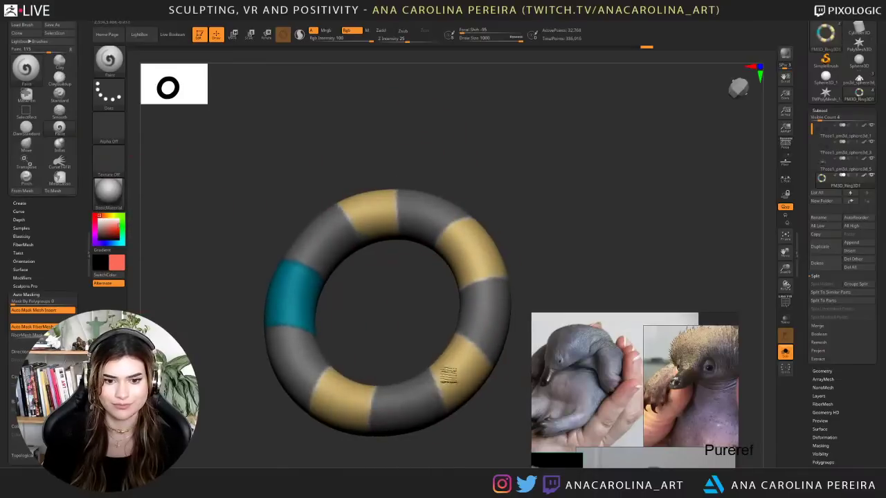
left_click_drag(448, 375, 444, 397)
left_click_drag(484, 432, 367, 415)
left_click_drag(468, 381, 393, 357)
- Sample the teal, reduce the Draw Size to 602, paint a second yellow segment teal and clear the mask
left_click_drag(554, 271, 510, 222, "alt")
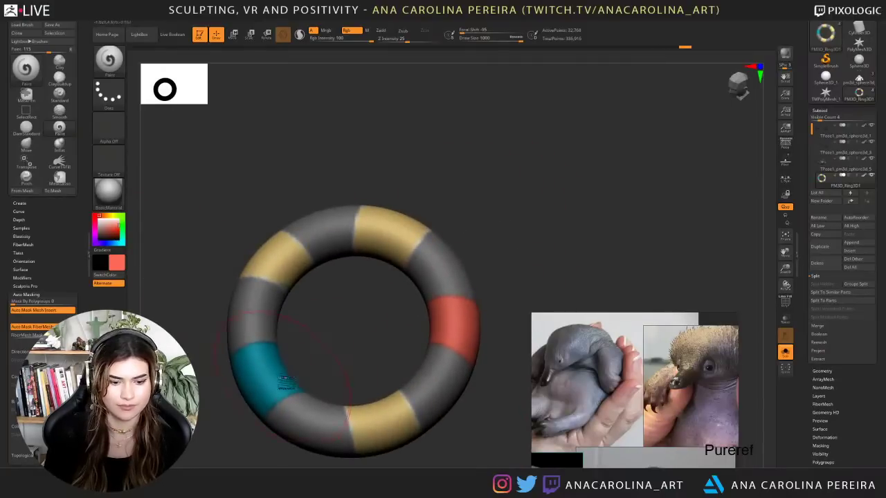
key("c")
mouse_move(419, 229)
left_mouse_down()
mouse_move(376, 279)
mouse_move(387, 269)
left_mouse_up()
key("ctrl+z")
key("space")
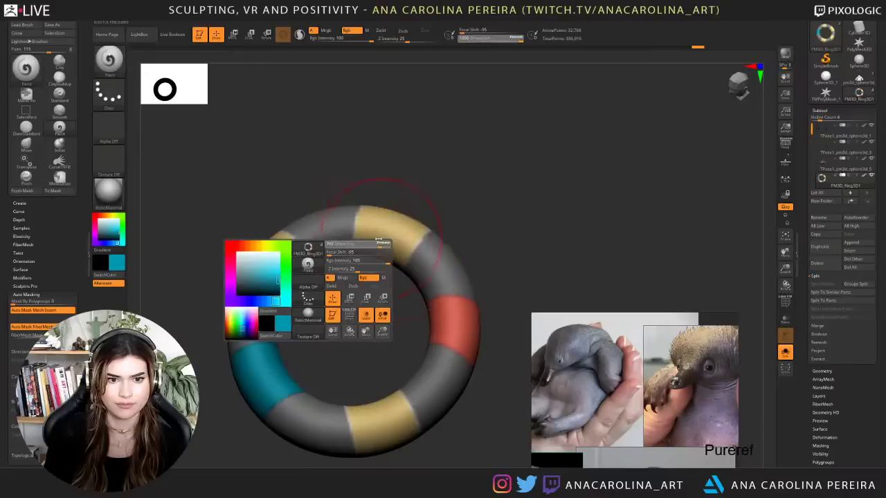
left_click(378, 247)
left_click_drag(383, 236, 427, 237)
mouse_move(511, 210)
left_mouse_down()
mouse_move(377, 207)
mouse_move(368, 231)
left_mouse_up()
- Display the whole model again and inspect the creature in the striped float from several angles
mouse_move(481, 210)
left_mouse_down()
mouse_move(519, 217)
mouse_move(571, 209)
left_mouse_up()
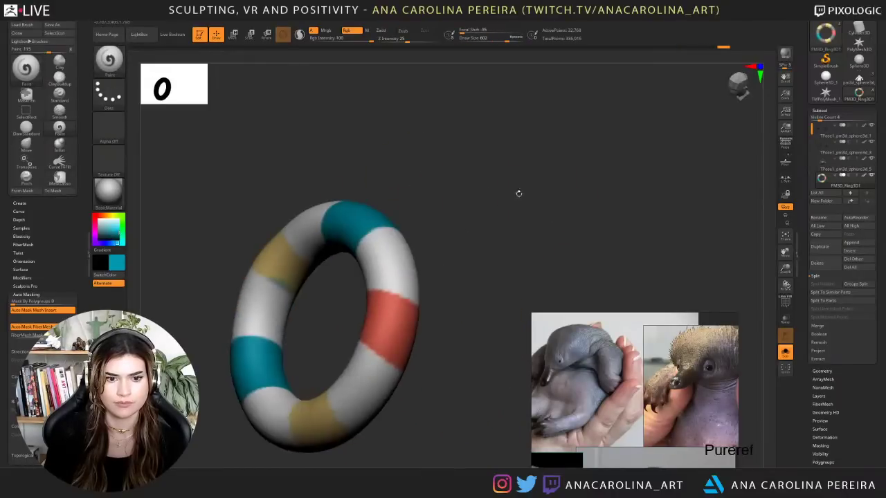
left_click_drag(518, 195, 603, 196)
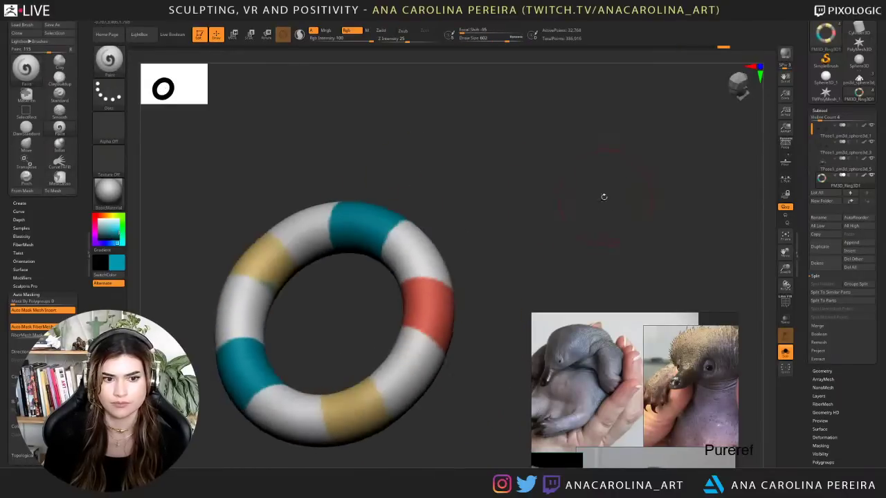
left_click(785, 351)
left_click_drag(655, 230, 651, 203)
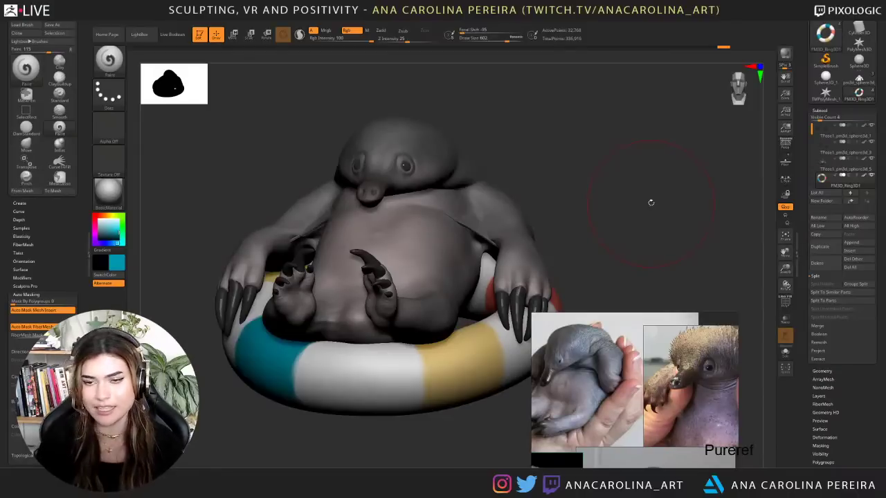
mouse_move(766, 93)
left_mouse_down()
mouse_move(729, 116)
mouse_move(722, 247)
mouse_move(754, 305)
mouse_move(800, 349)
left_mouse_up()
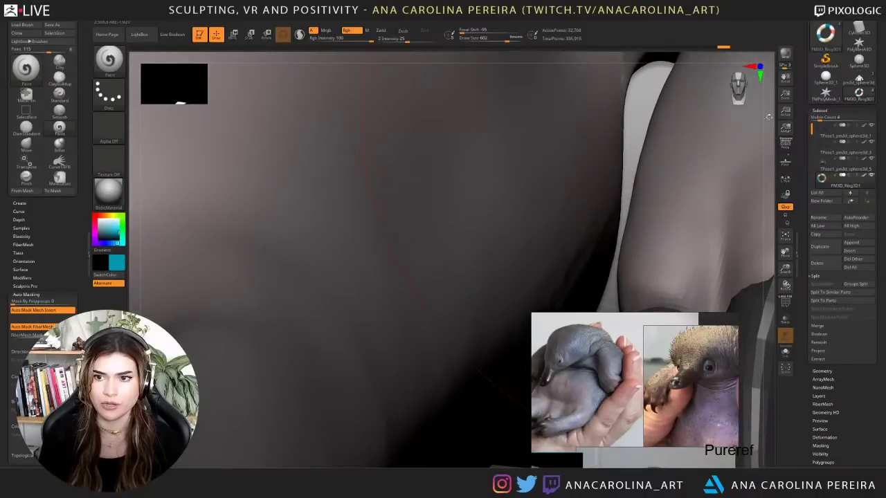
mouse_move(770, 130)
left_mouse_down()
mouse_move(764, 110)
mouse_move(733, 90)
left_mouse_up()
left_click_drag(765, 169, 746, 112, "alt")
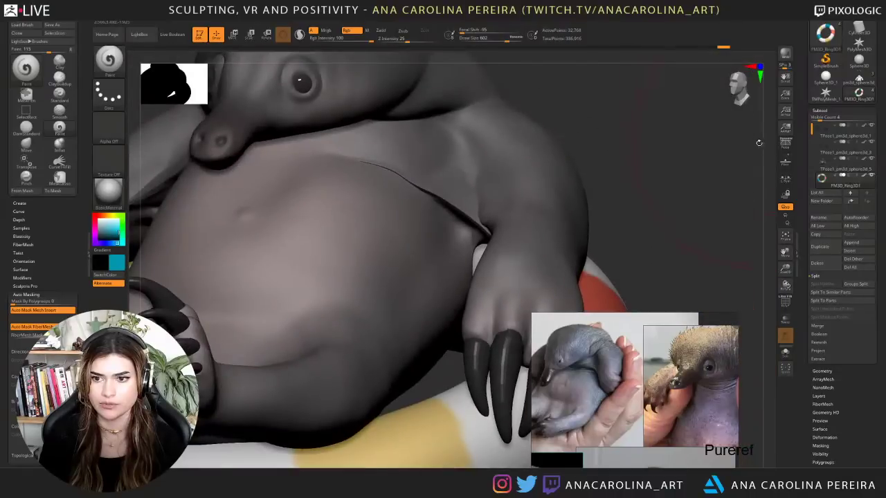
left_click_drag(773, 148, 643, 104)
left_click_drag(643, 104, 670, 158)
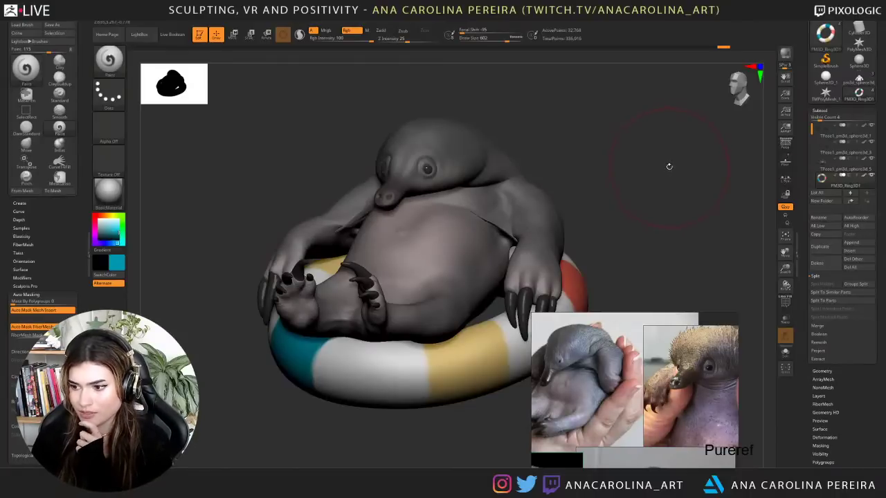
mouse_move(668, 166)
left_mouse_down()
mouse_move(656, 194)
mouse_move(661, 188)
mouse_move(626, 204)
mouse_move(648, 197)
left_mouse_up()
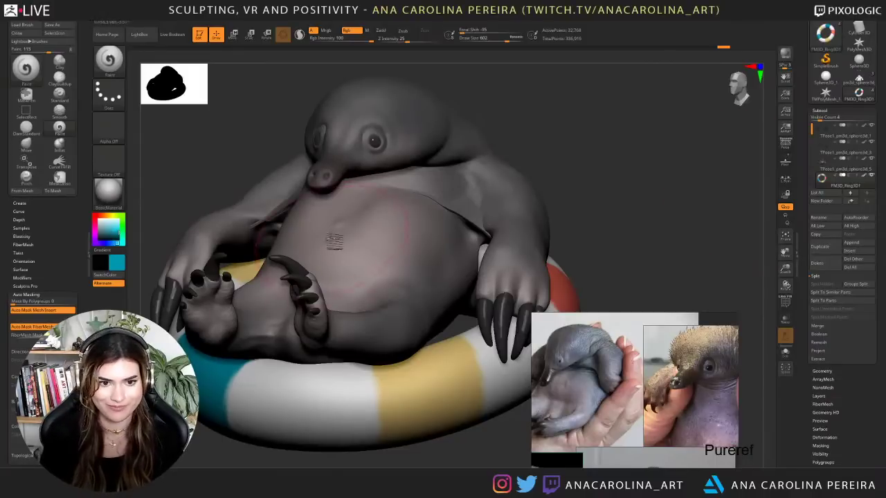
- Select the creature's body and set up a dusty pink for painting at Rgb Intensity 38
key("c")
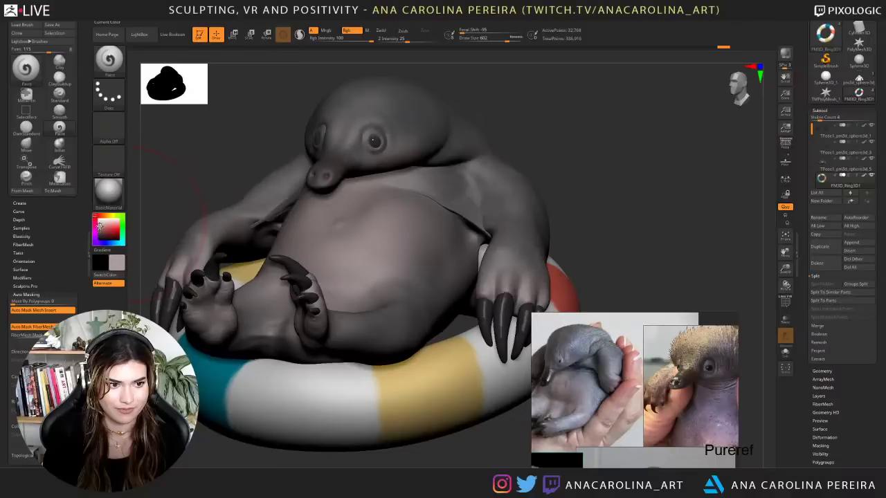
left_click_drag(99, 226, 103, 228)
key("space")
left_click_drag(241, 219, 232, 219)
left_click_drag(221, 165, 285, 167, "alt")
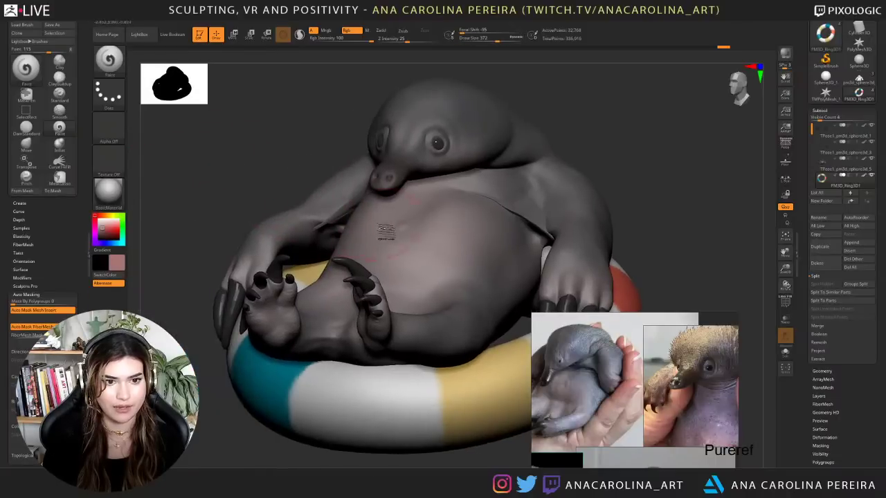
left_click(388, 232, "alt")
key("space")
left_click(432, 251)
key("space")
left_click_drag(373, 294, 380, 294)
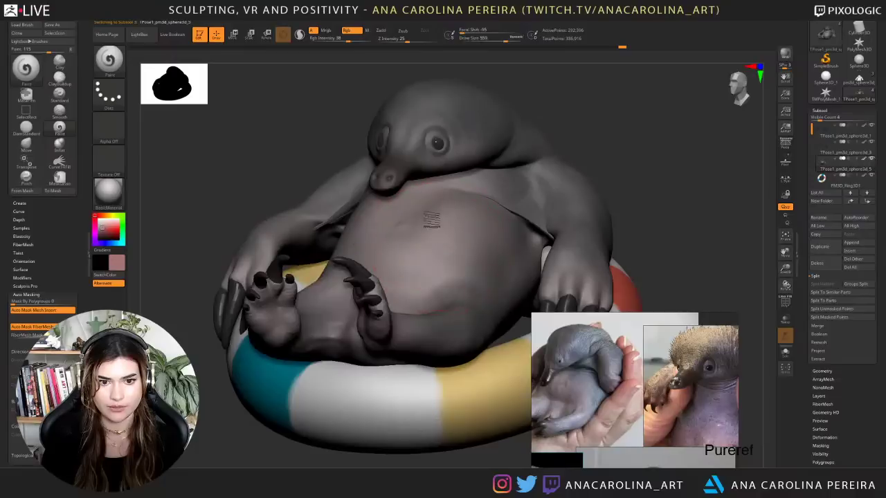
- Undo a trial stroke on the belly and paint it with a lighter pink
left_click_drag(430, 223, 444, 278)
left_click_drag(595, 160, 557, 173)
key("ctrl+z")
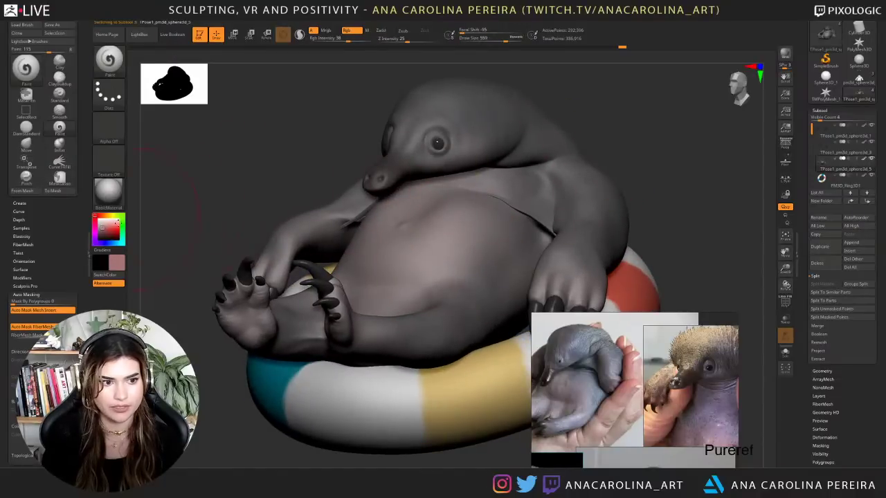
left_click_drag(104, 226, 107, 223)
mouse_move(418, 240)
left_mouse_down()
mouse_move(405, 272)
mouse_move(417, 263)
left_mouse_up()
- Paint a pink tint on the skin around the eye at Draw Size 187
key("space")
left_click(451, 167)
key("space")
left_click(449, 165)
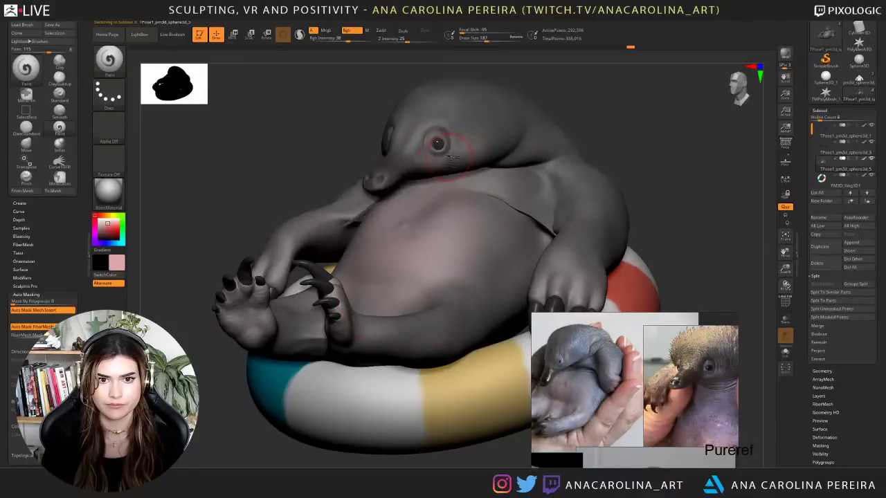
left_click_drag(454, 158, 463, 153)
- Enlarge the Paint brush and tint the creature's hands and the soles of its feet pink
left_click_drag(597, 118, 577, 137)
key("space")
left_click(517, 167)
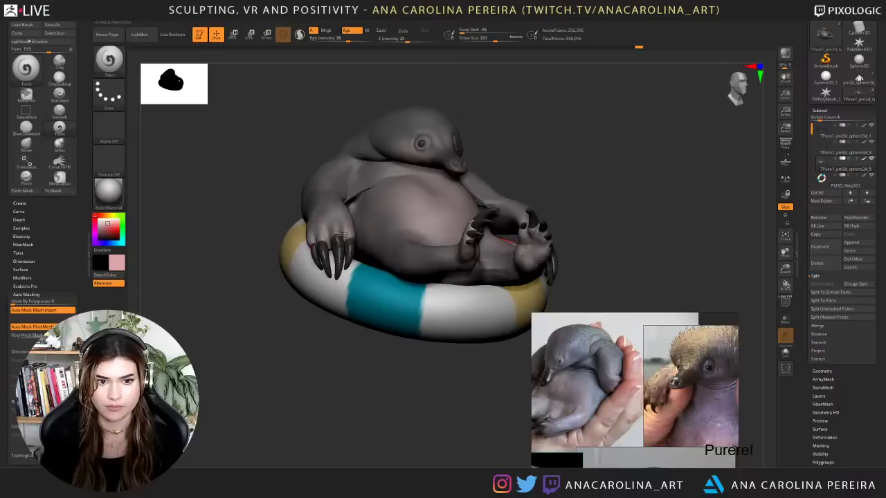
left_click_drag(532, 187, 508, 188)
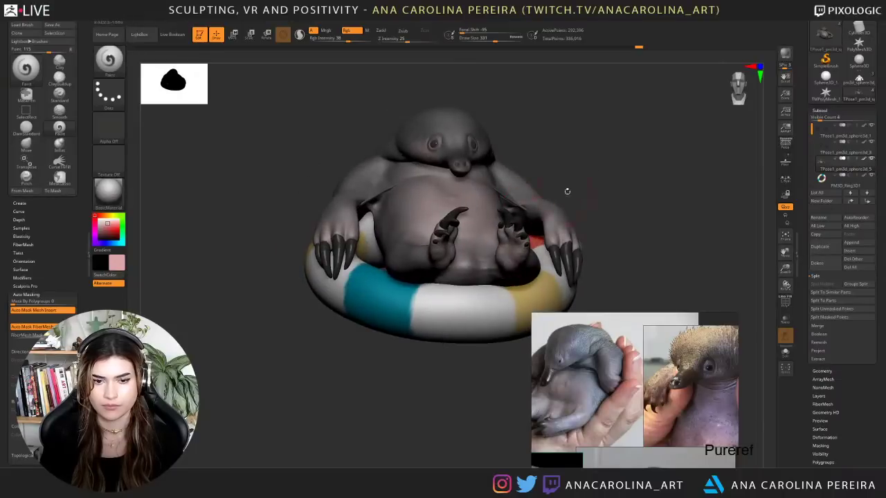
left_click_drag(567, 192, 570, 177)
left_click_drag(539, 212, 507, 202)
left_click_drag(612, 115, 572, 146, "alt")
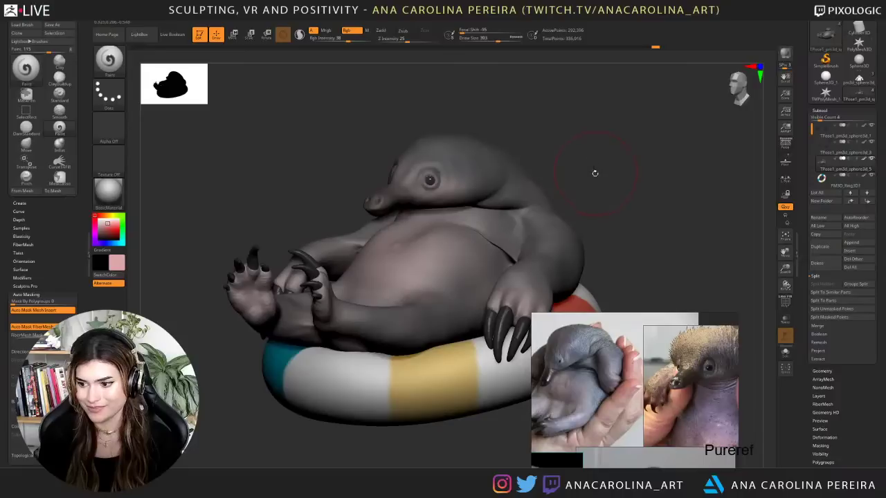
left_click_drag(601, 189, 582, 164, "alt")
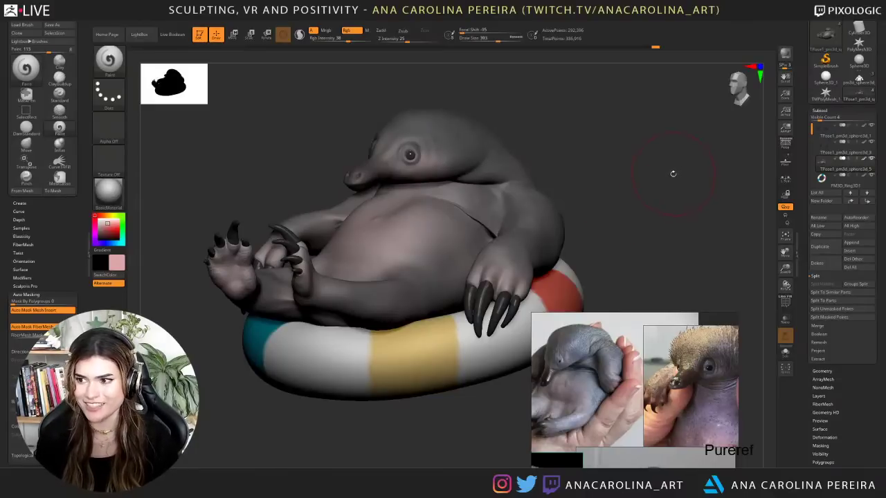
mouse_move(672, 176)
left_mouse_down("alt")
mouse_move(641, 183)
mouse_move(649, 186)
left_mouse_up("alt")
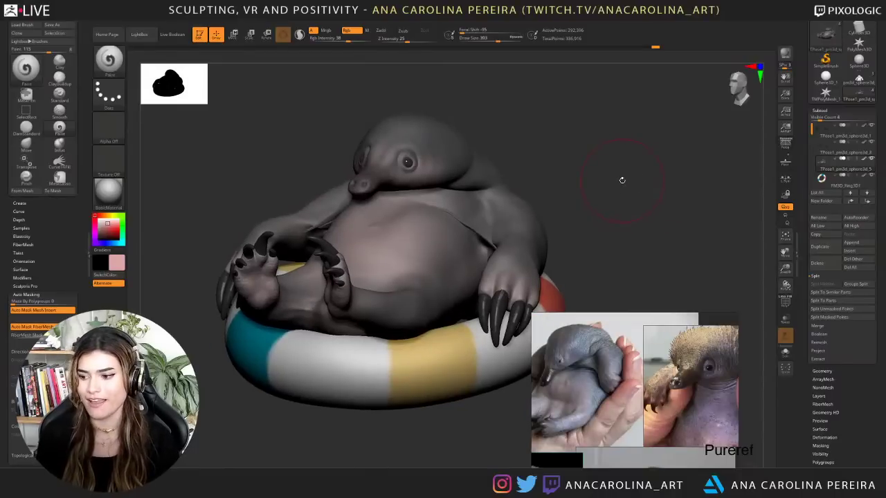